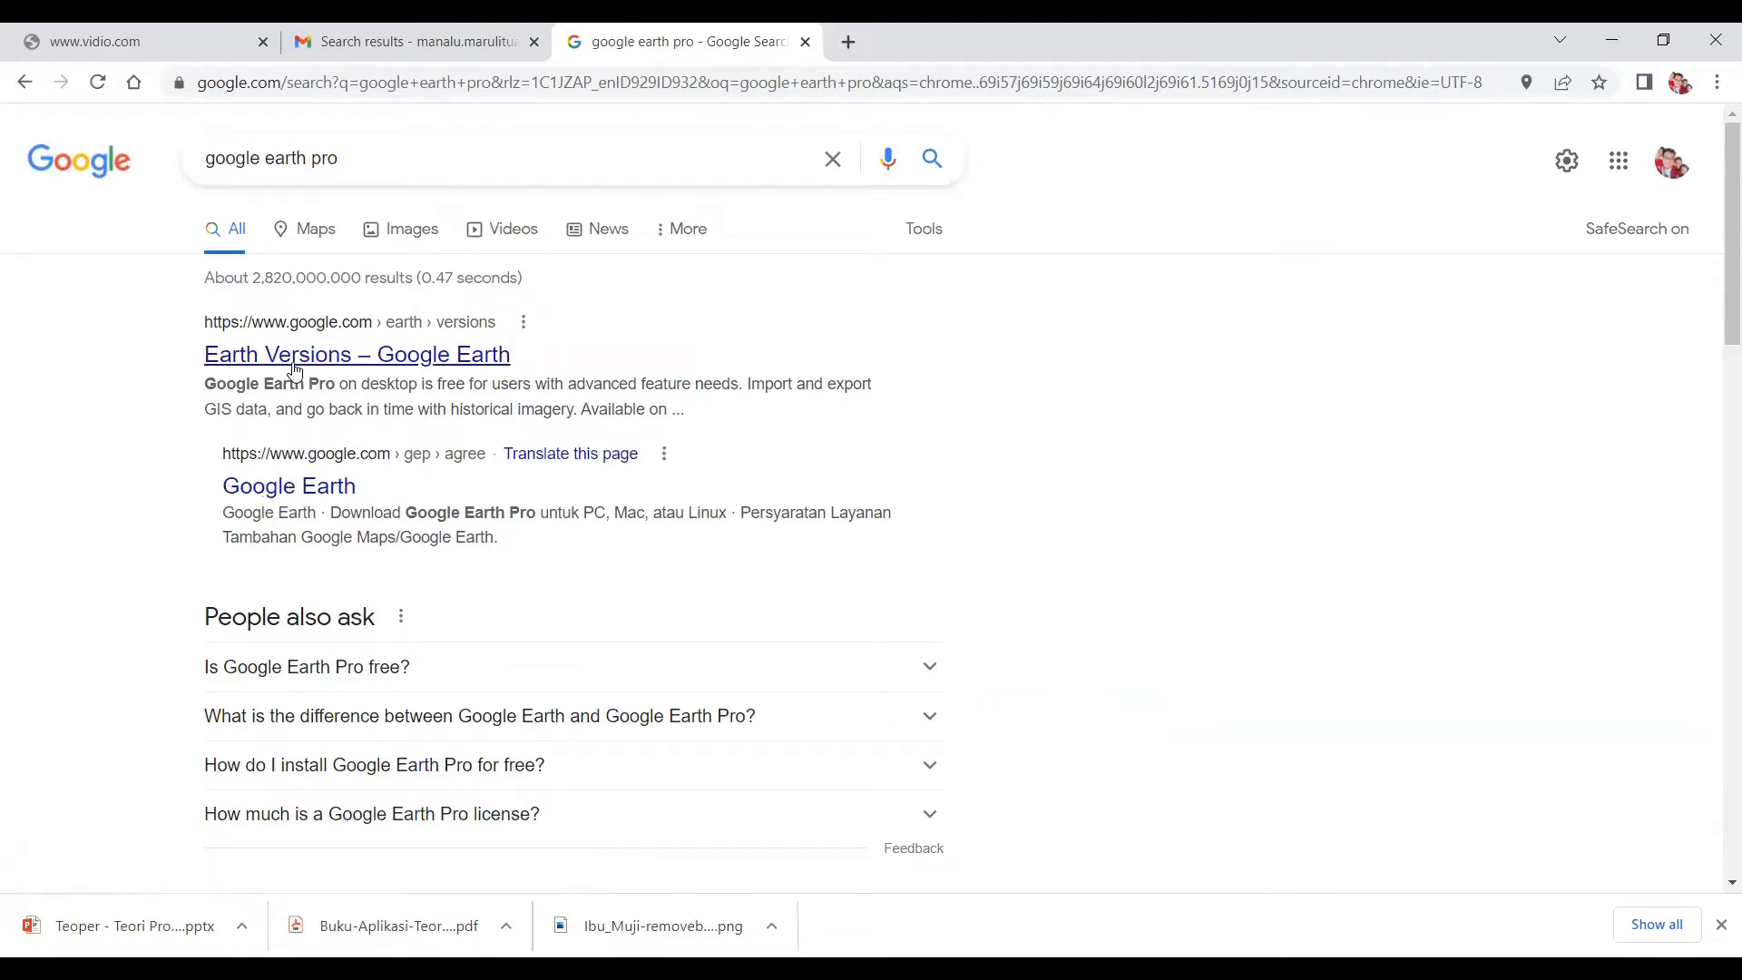
# Step: Look through the search results for google earth pro and dismiss the downloads bar
pyautogui.scroll(-4, 301, 502)
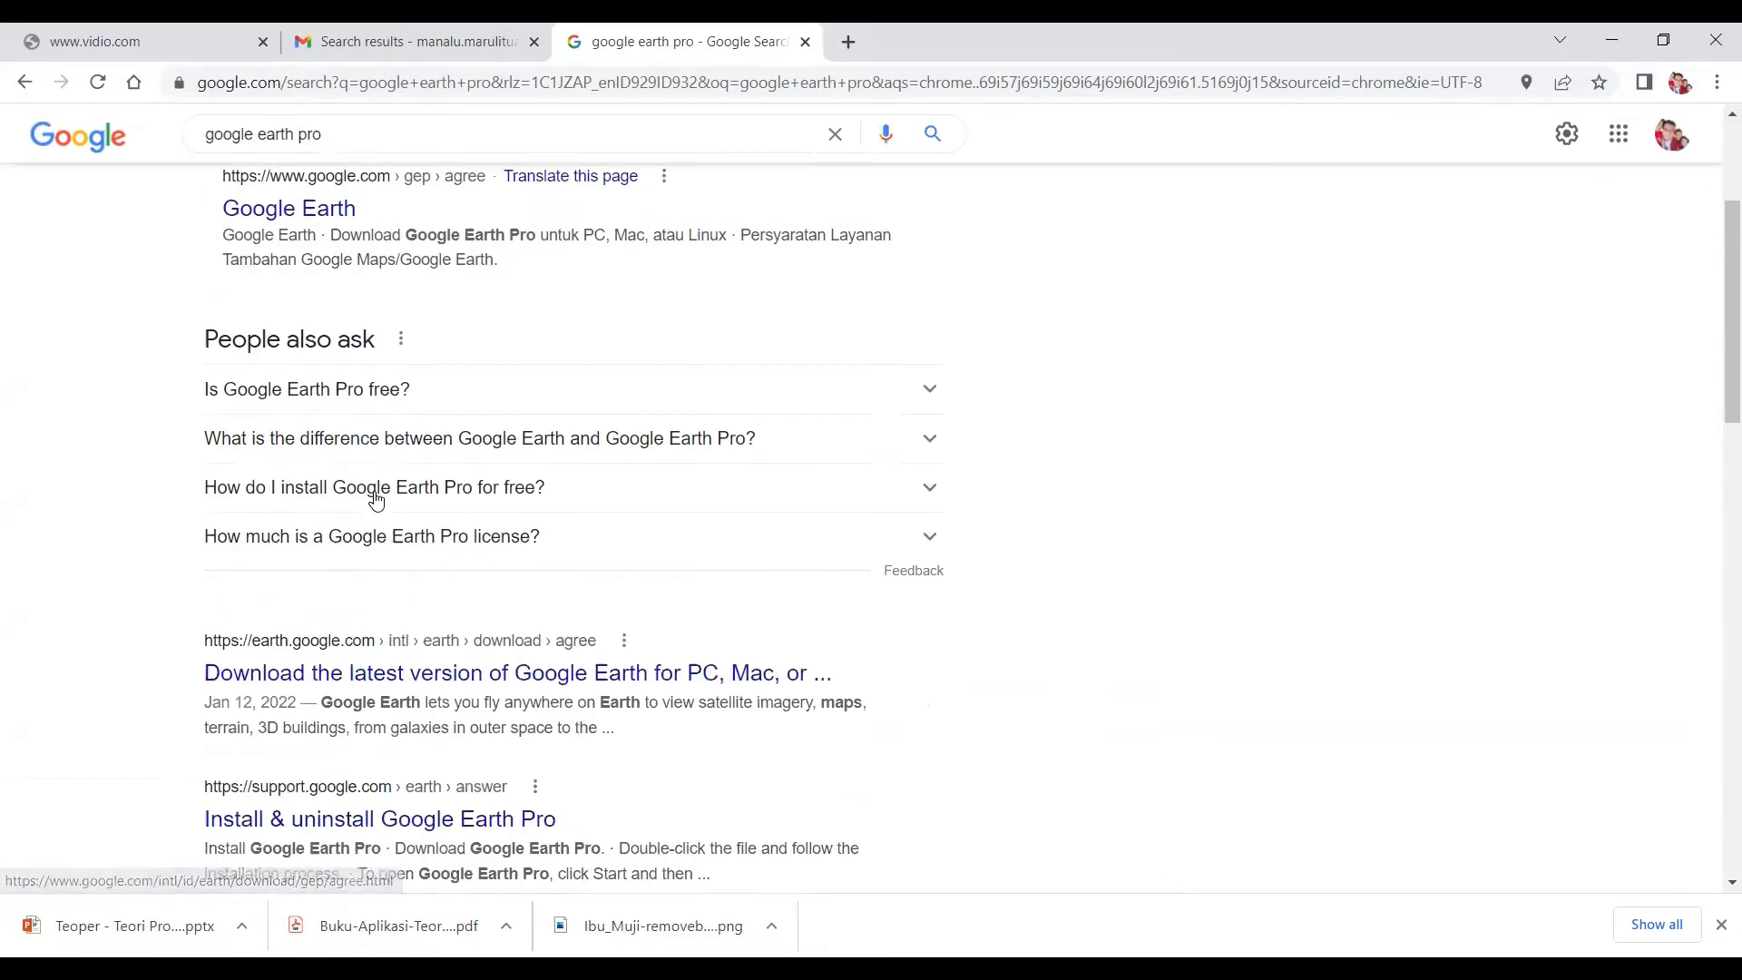
pyautogui.scroll(3, 377, 576)
pyautogui.scroll(1, 377, 577)
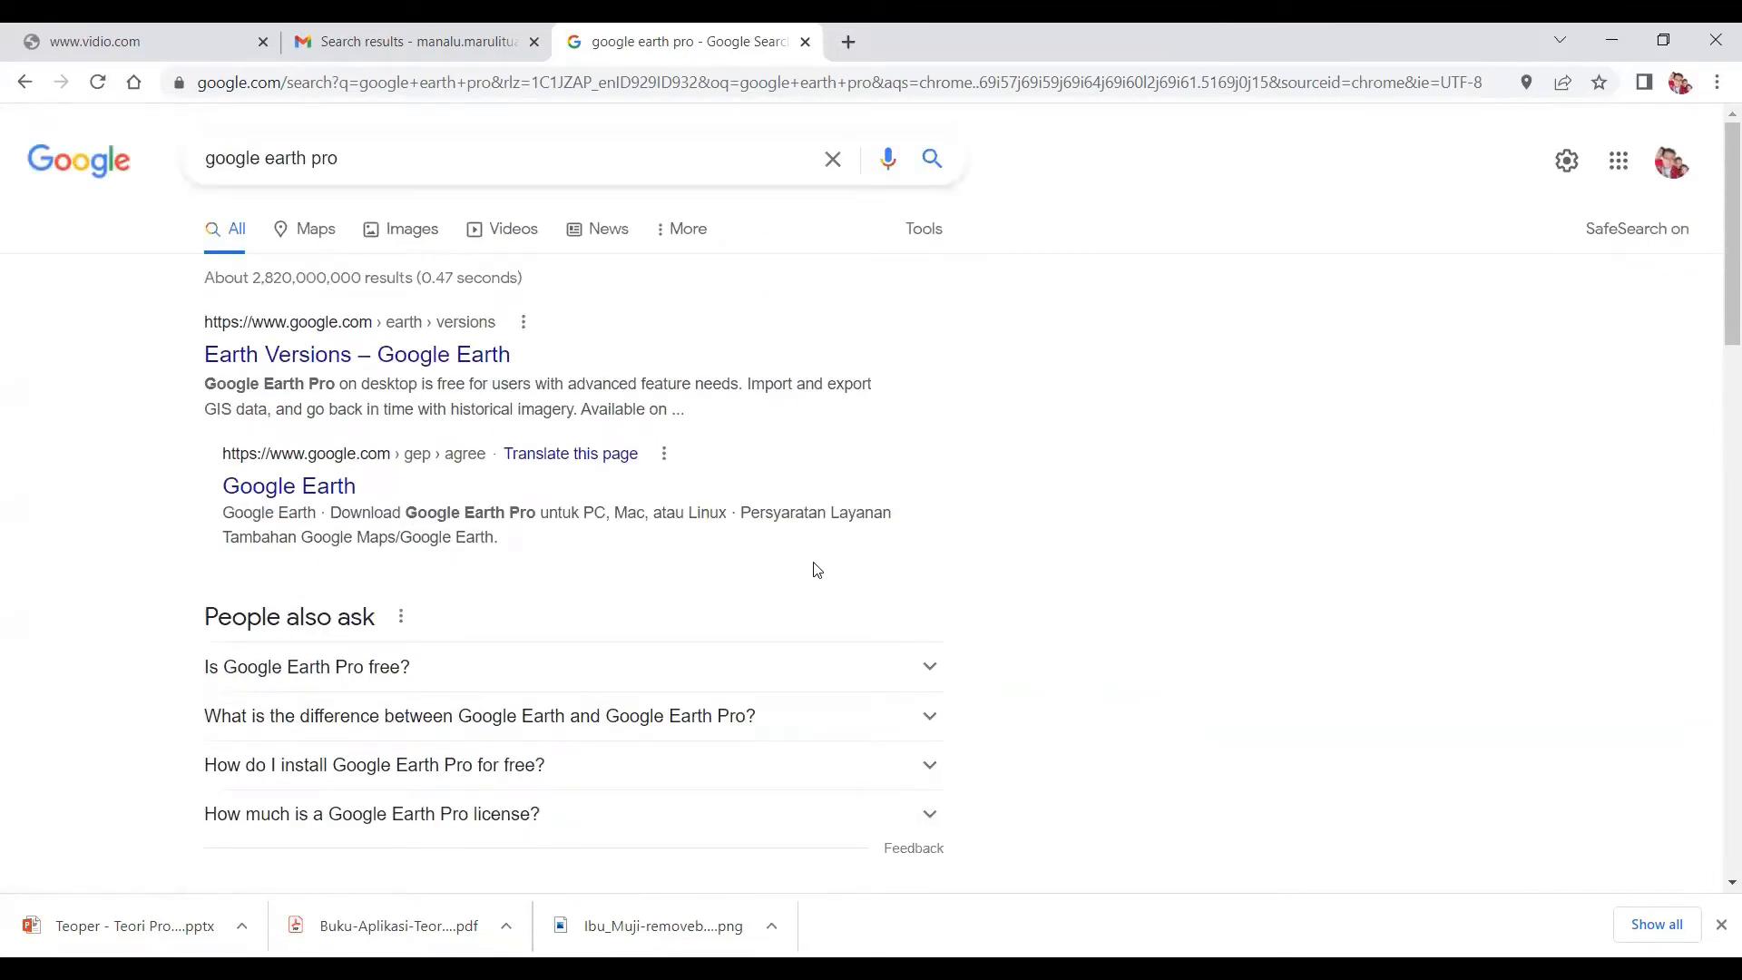
pyautogui.scroll(-3, 549, 529)
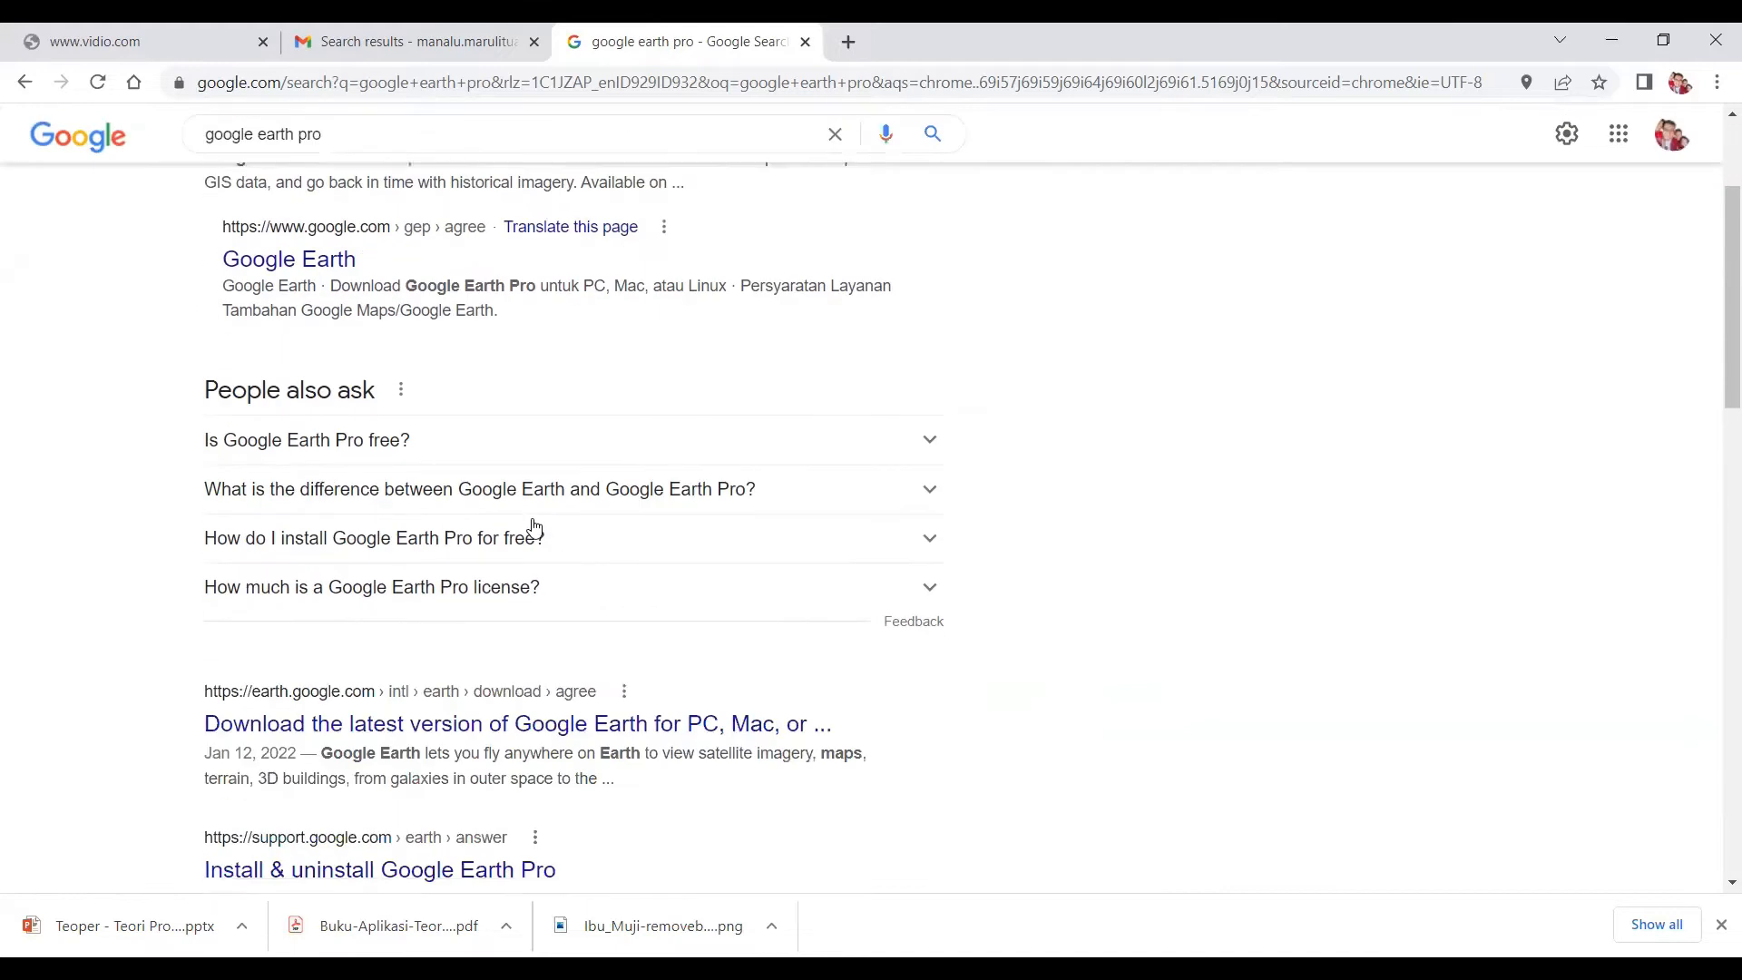
pyautogui.scroll(3, 534, 528)
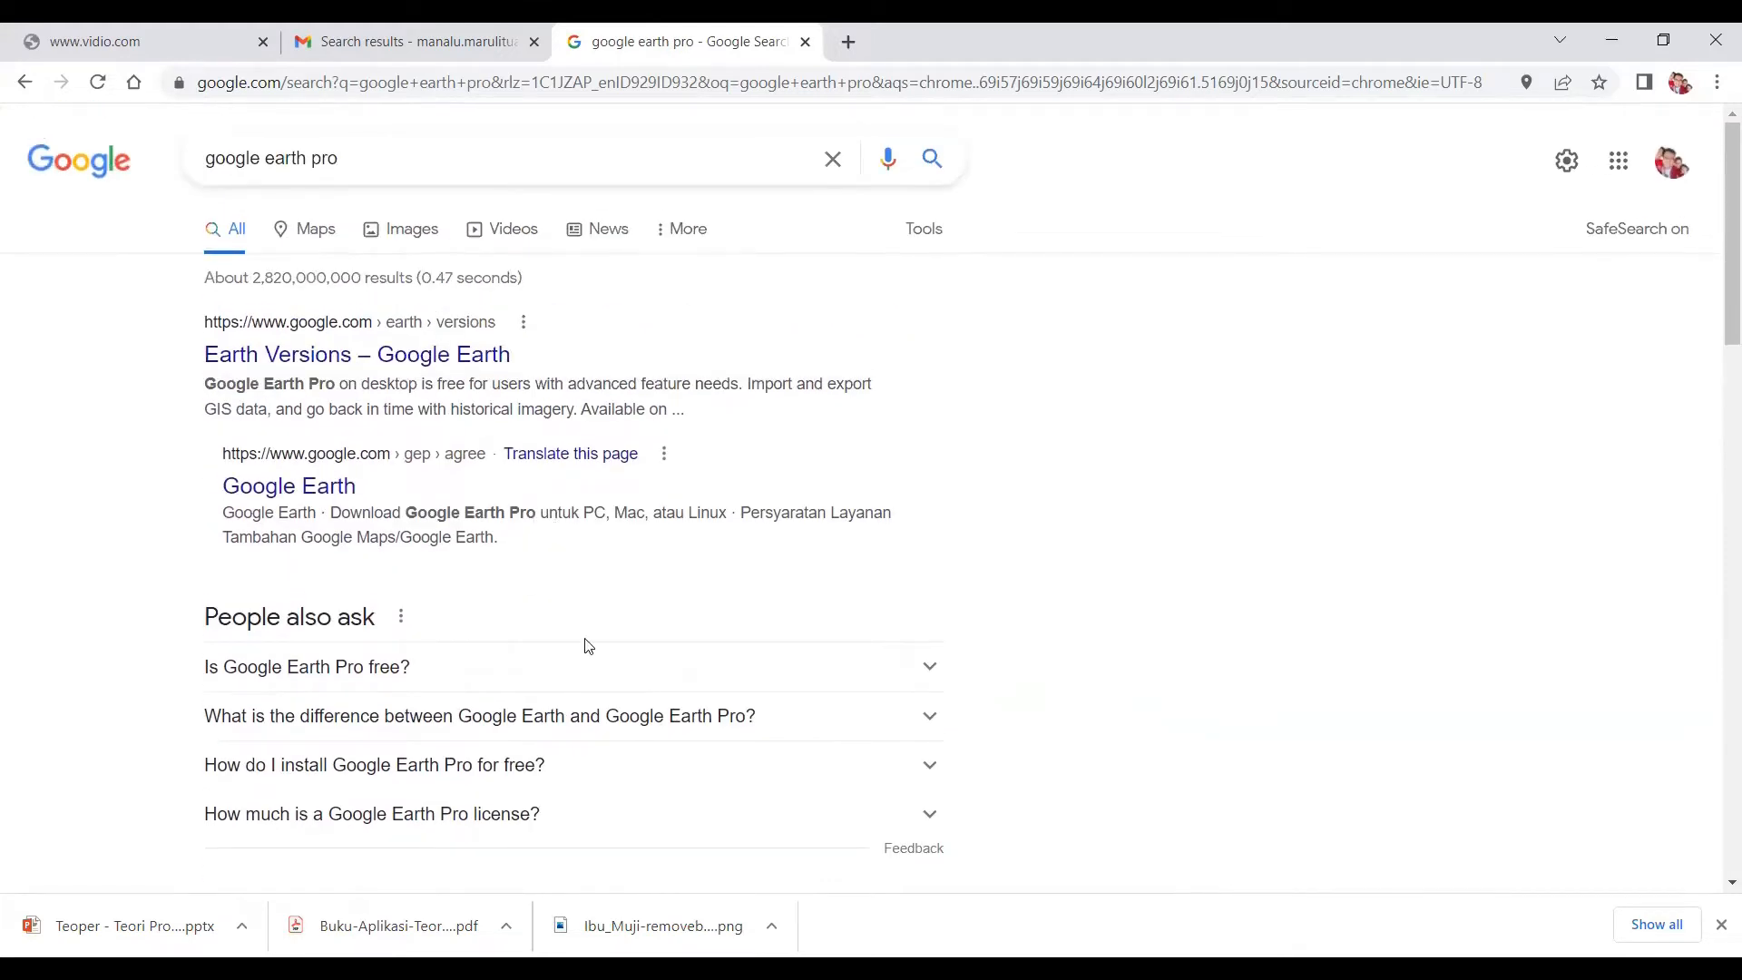
pyautogui.click(1721, 923)
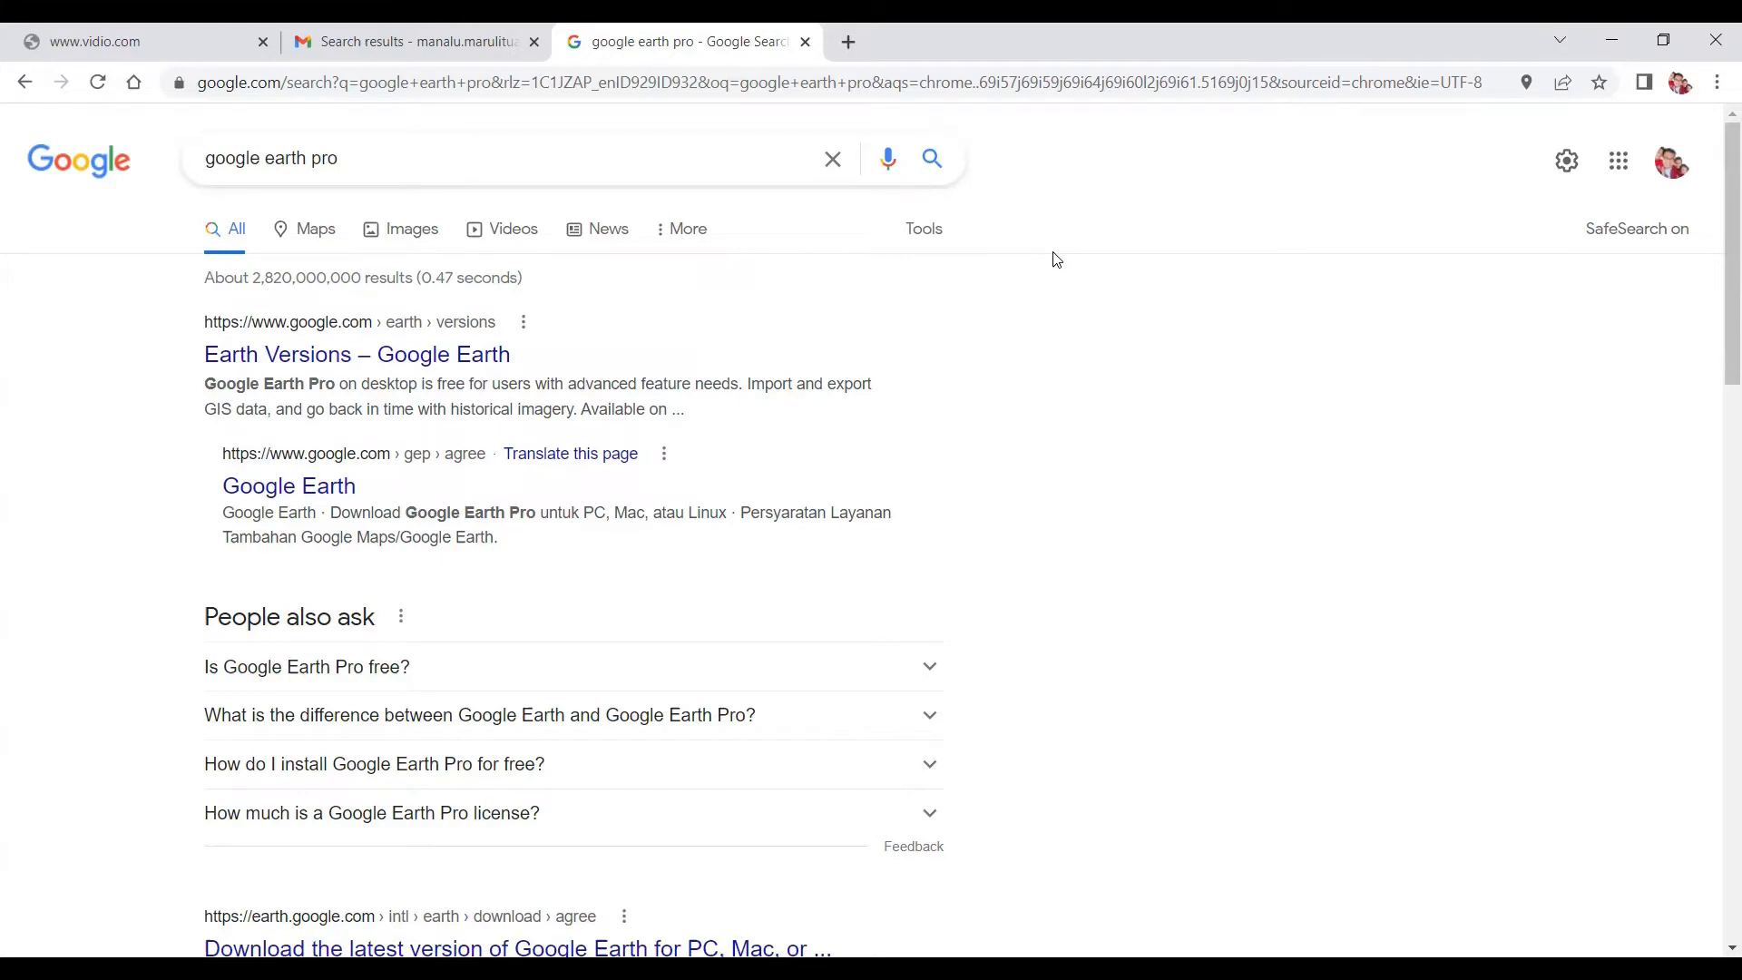
# Step: Open a new browser tab and make the Google search box ready for a query
pyautogui.click(849, 43)
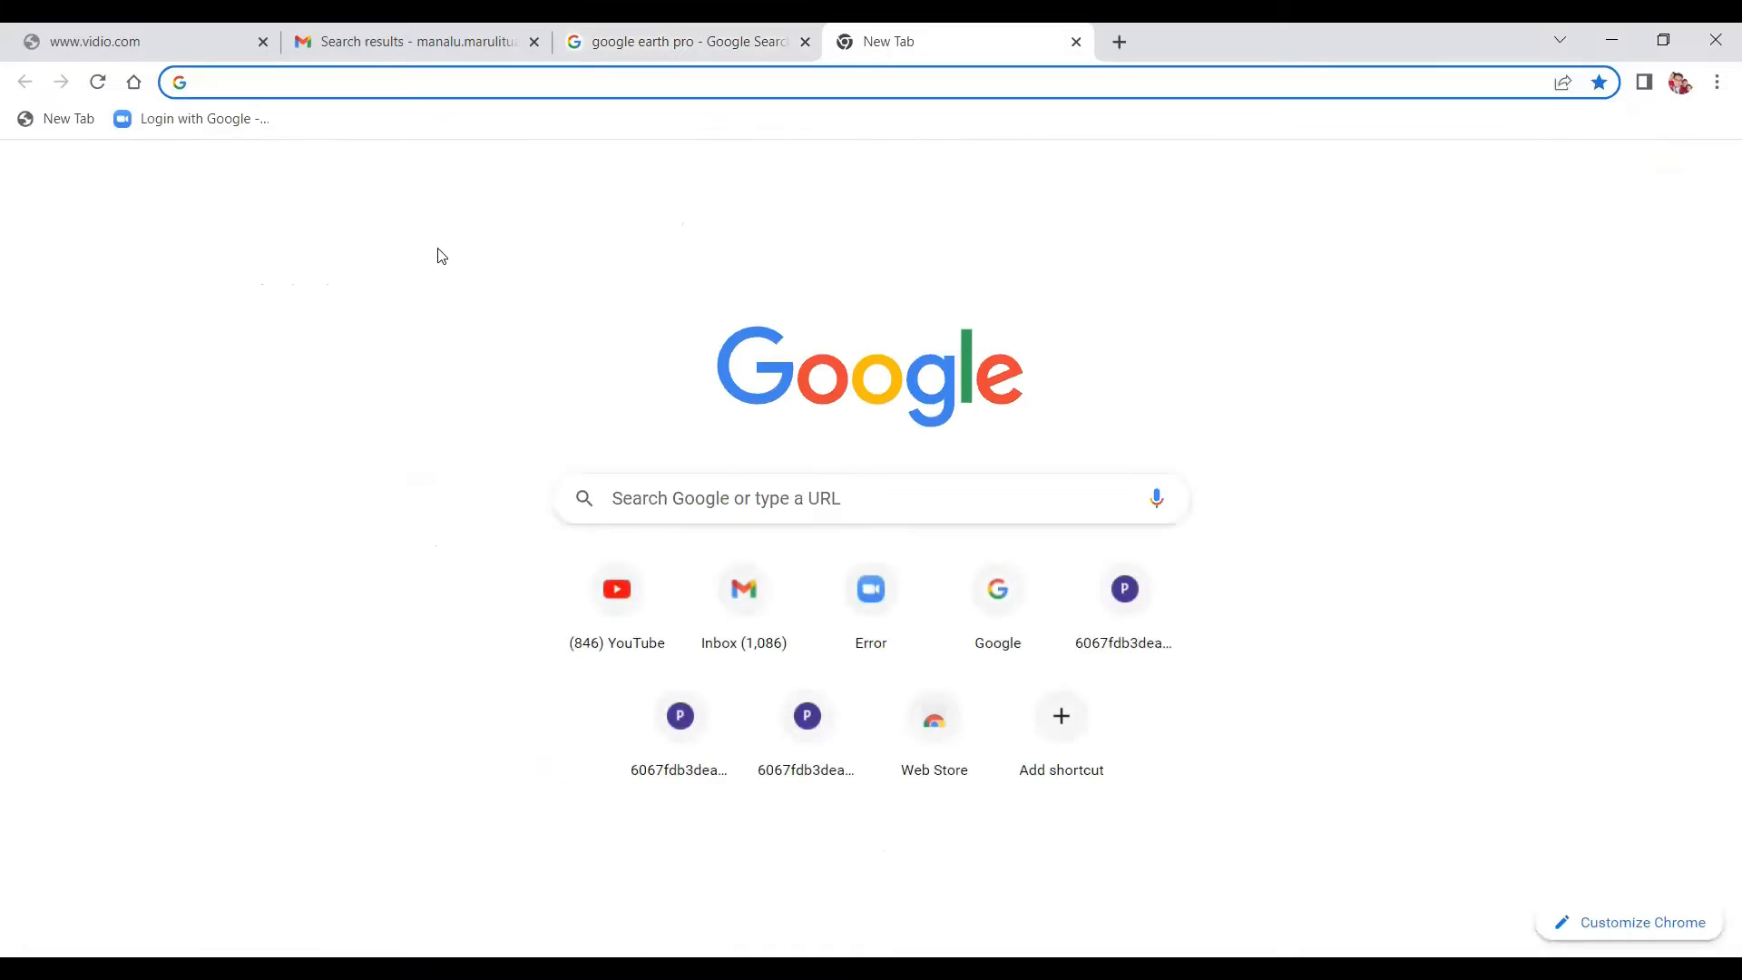
pyautogui.click(711, 506)
pyautogui.click(1233, 417)
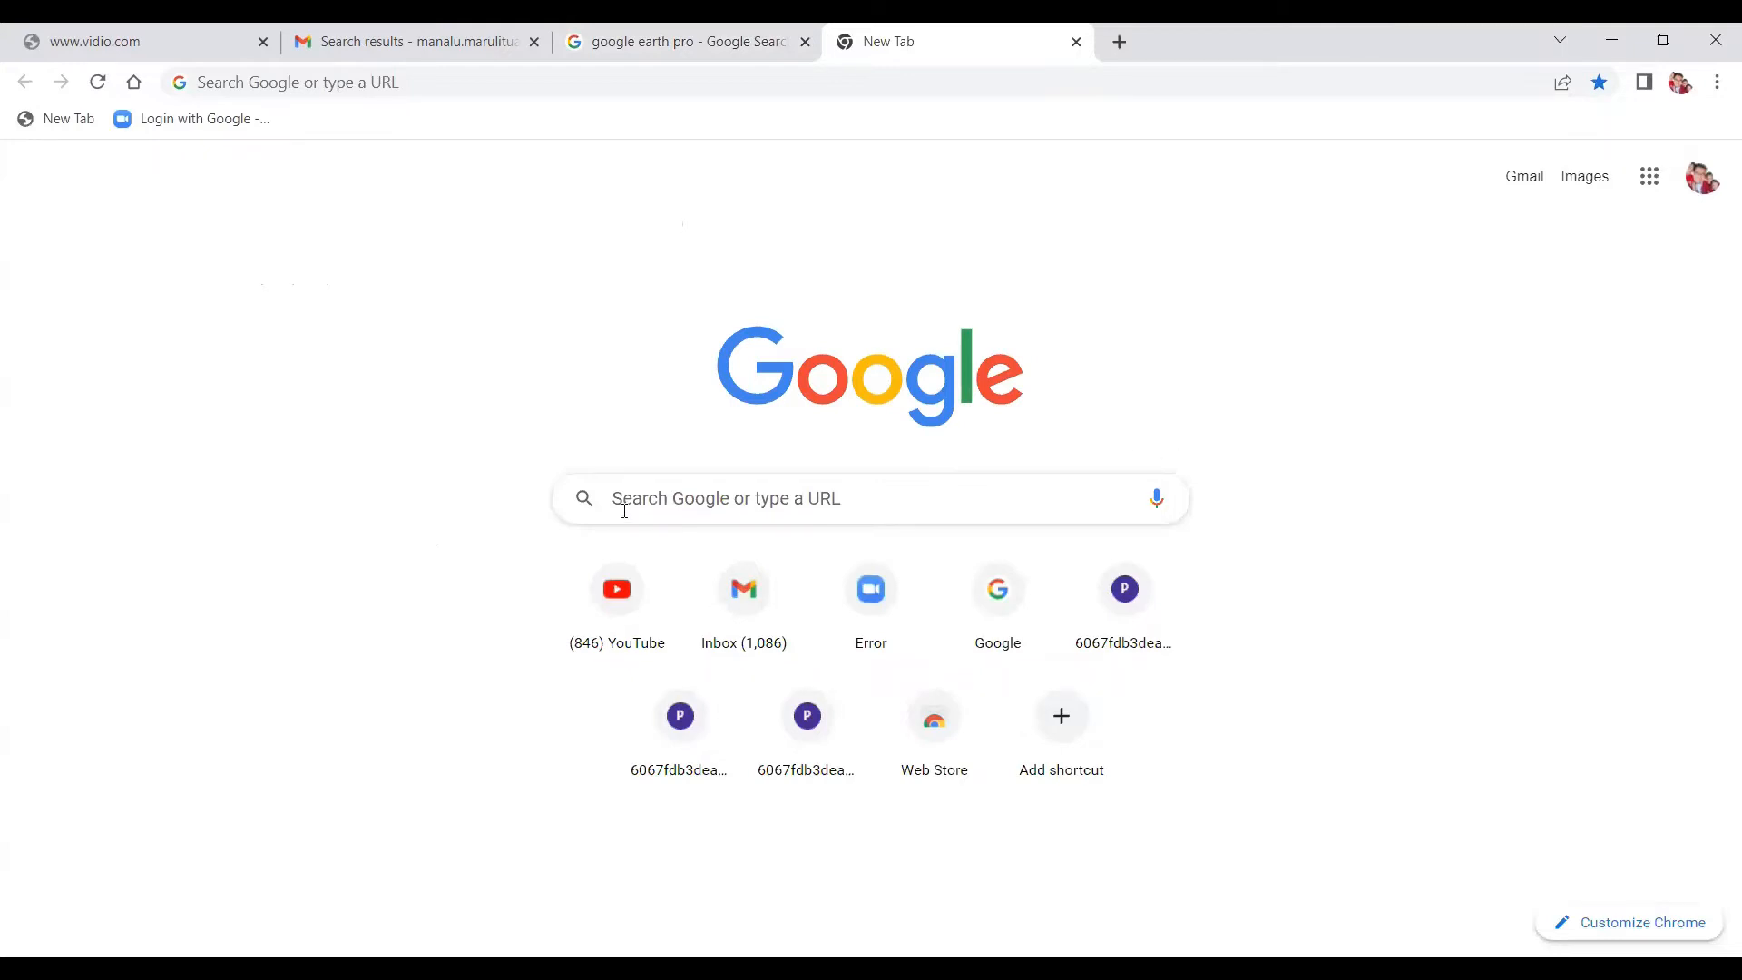
pyautogui.click(653, 500)
pyautogui.write('ka')
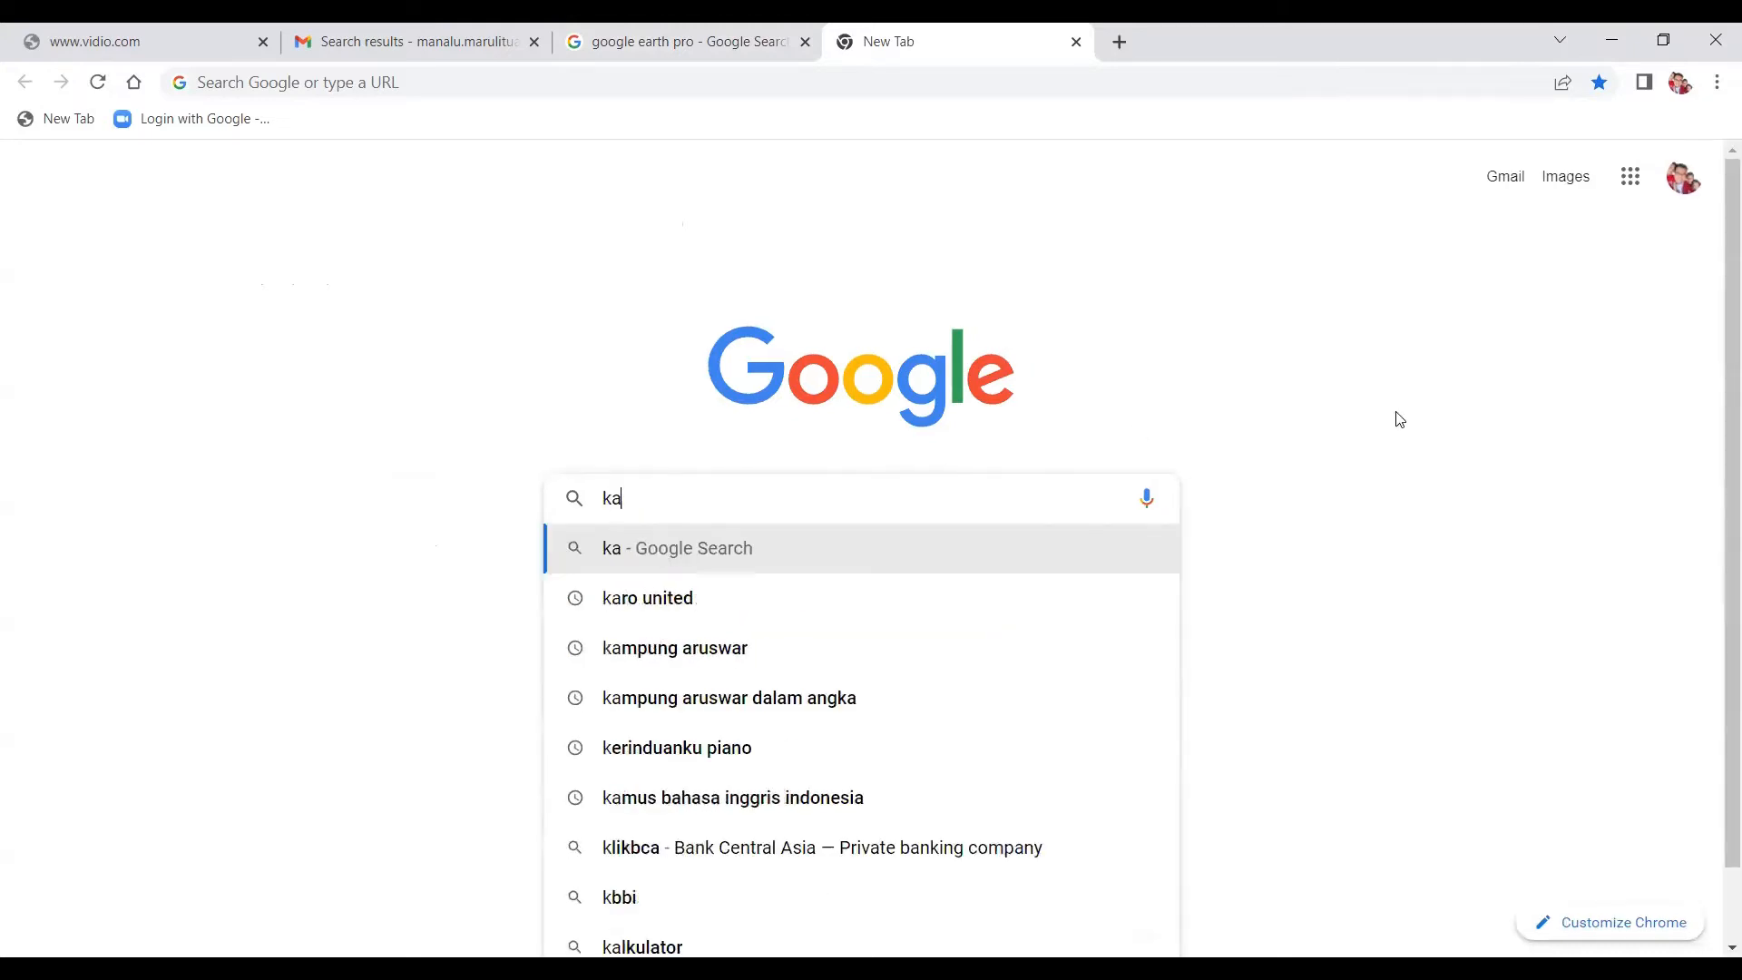
pyautogui.write('wasan primer')
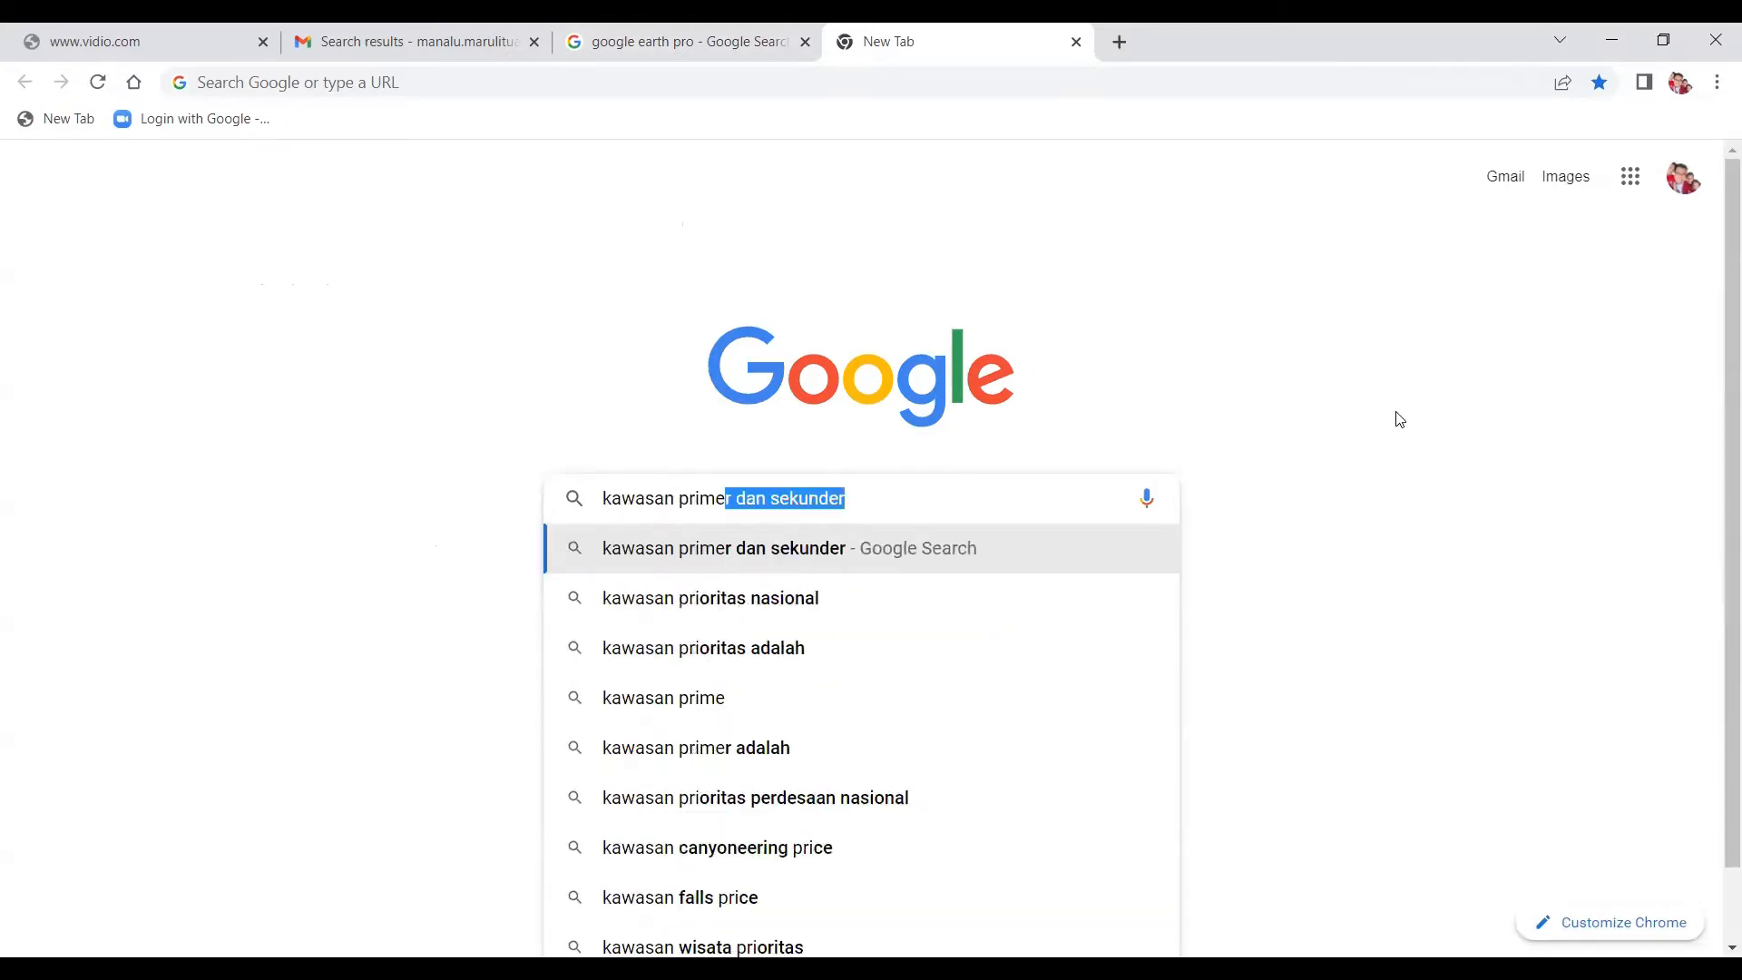
pyautogui.press('BackSpace')
pyautogui.press('BackSpace')
pyautogui.press('BackSpace')
pyautogui.press('BackSpace')
pyautogui.press('BackSpace')
pyautogui.press('BackSpace')
pyautogui.press('BackSpace')
pyautogui.press('BackSpace')
pyautogui.press('BackSpace')
pyautogui.press('BackSpace')
pyautogui.press('BackSpace')
pyautogui.press('BackSpace')
pyautogui.press('BackSpace')
pyautogui.press('BackSpace')
pyautogui.press('BackSpace')
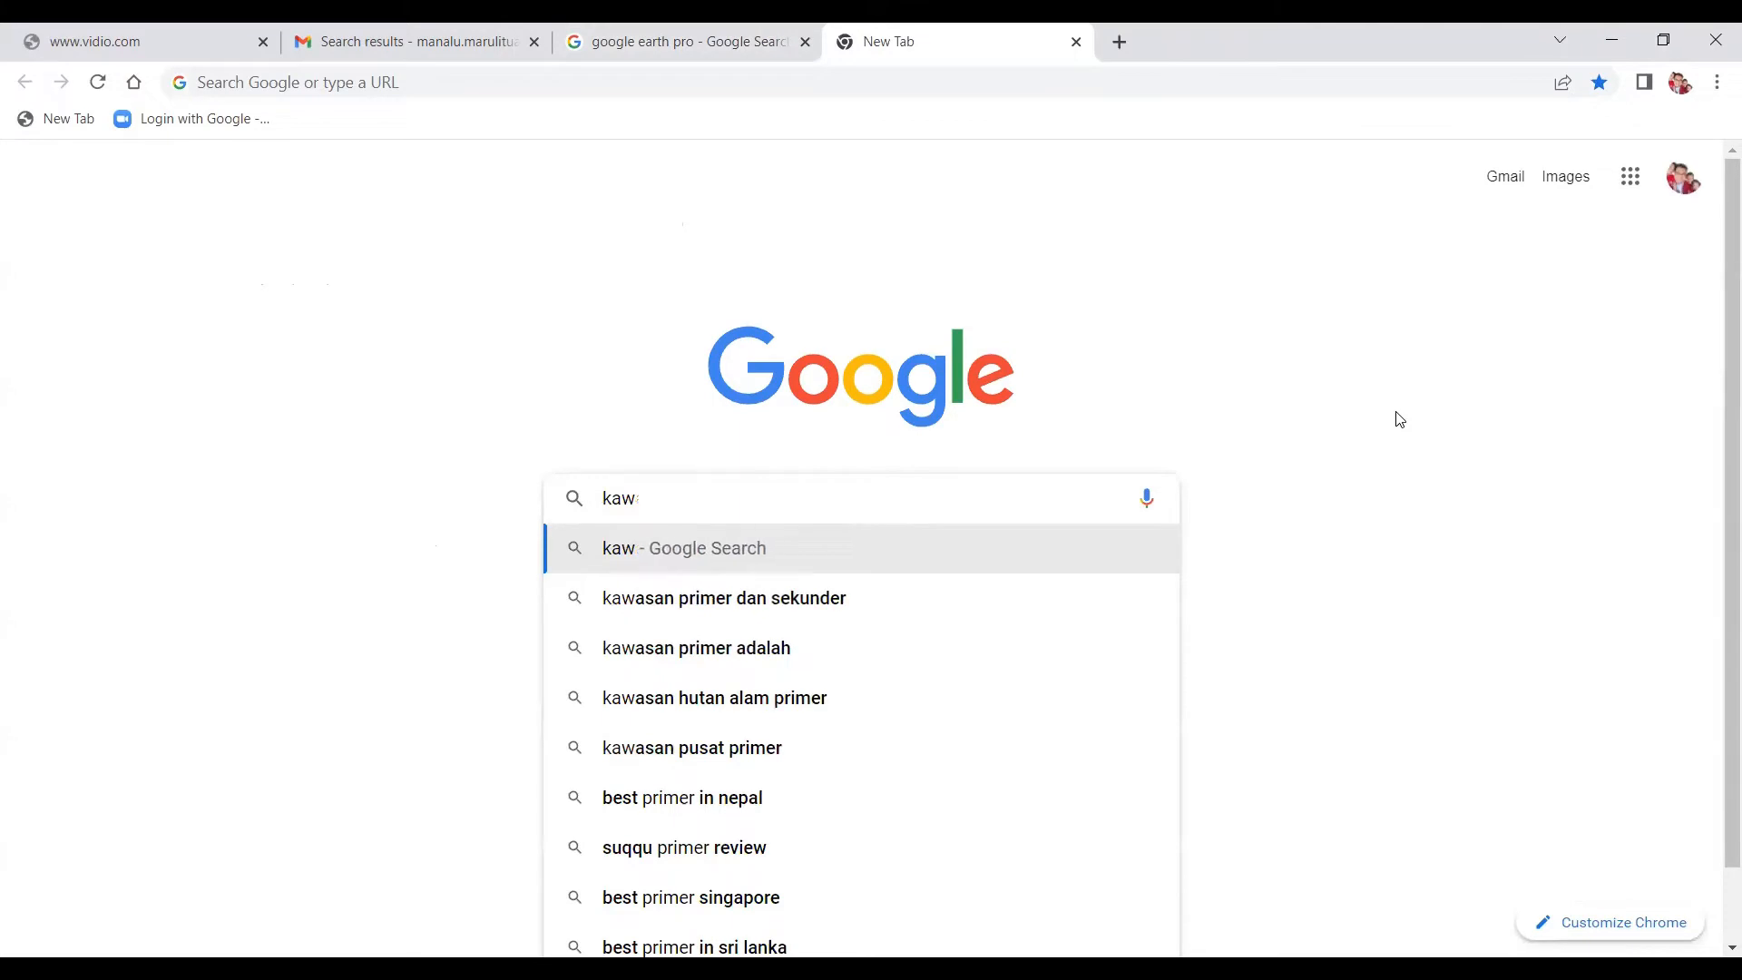
# Step: Search Google for "kebutuhan primer"
pyautogui.write('kebutuhan ')
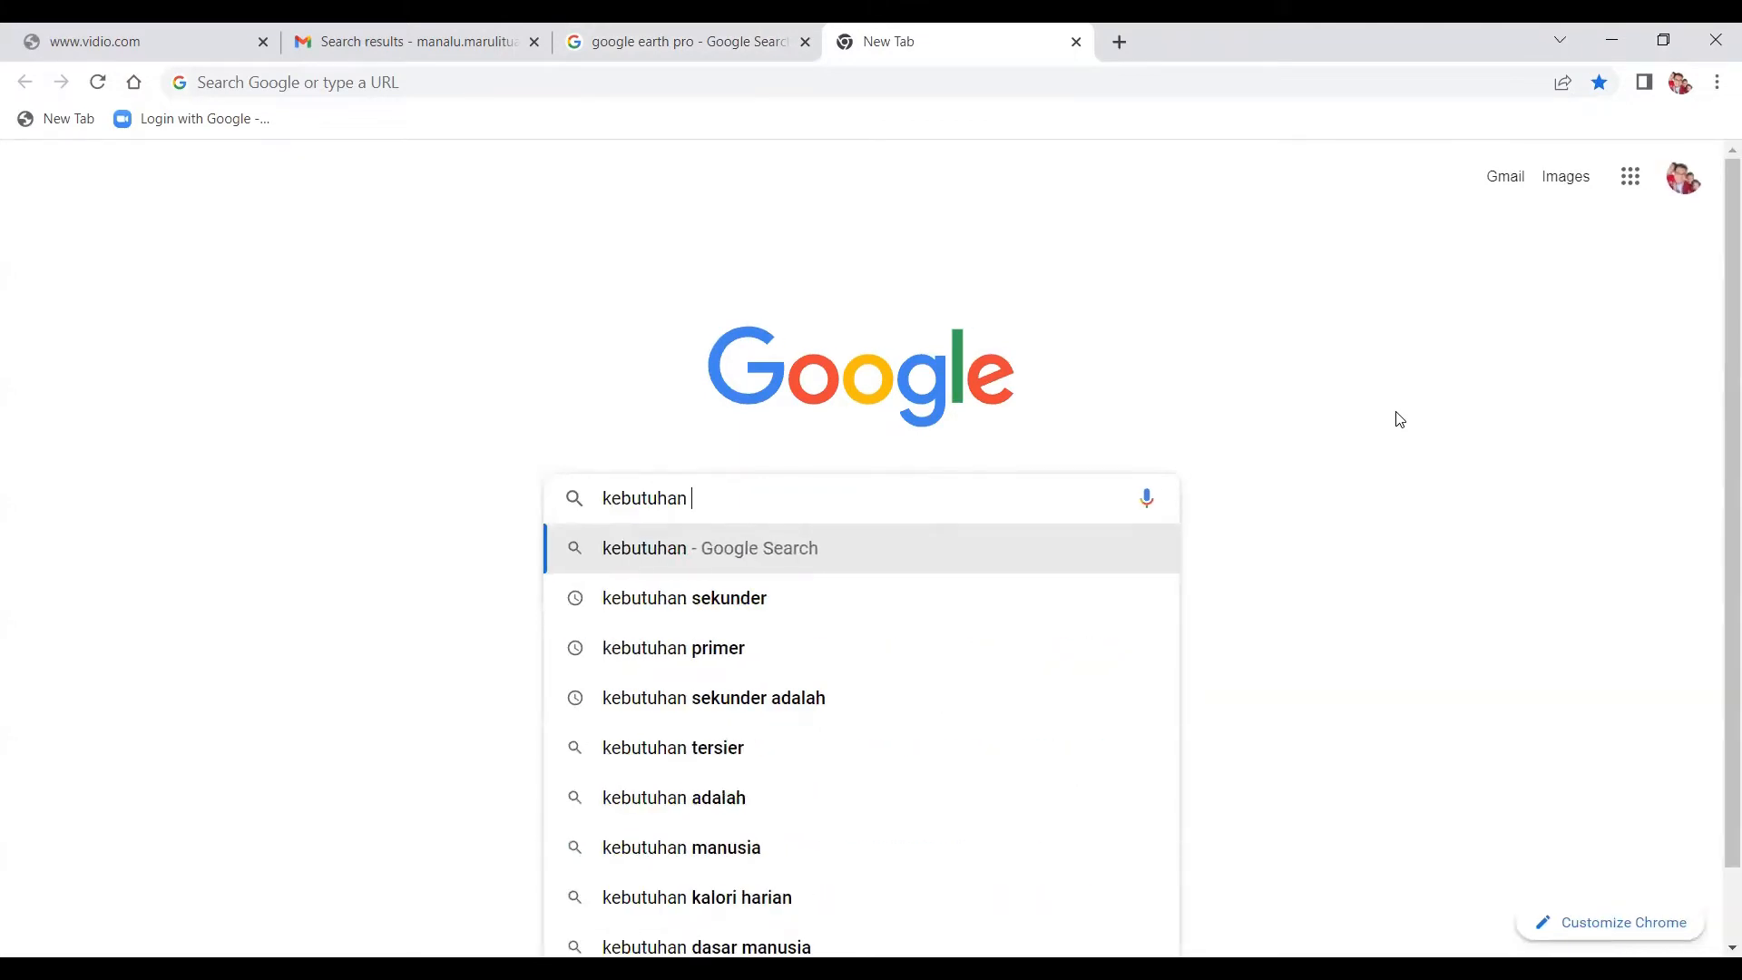
pyautogui.write('primer')
pyautogui.press('Return')
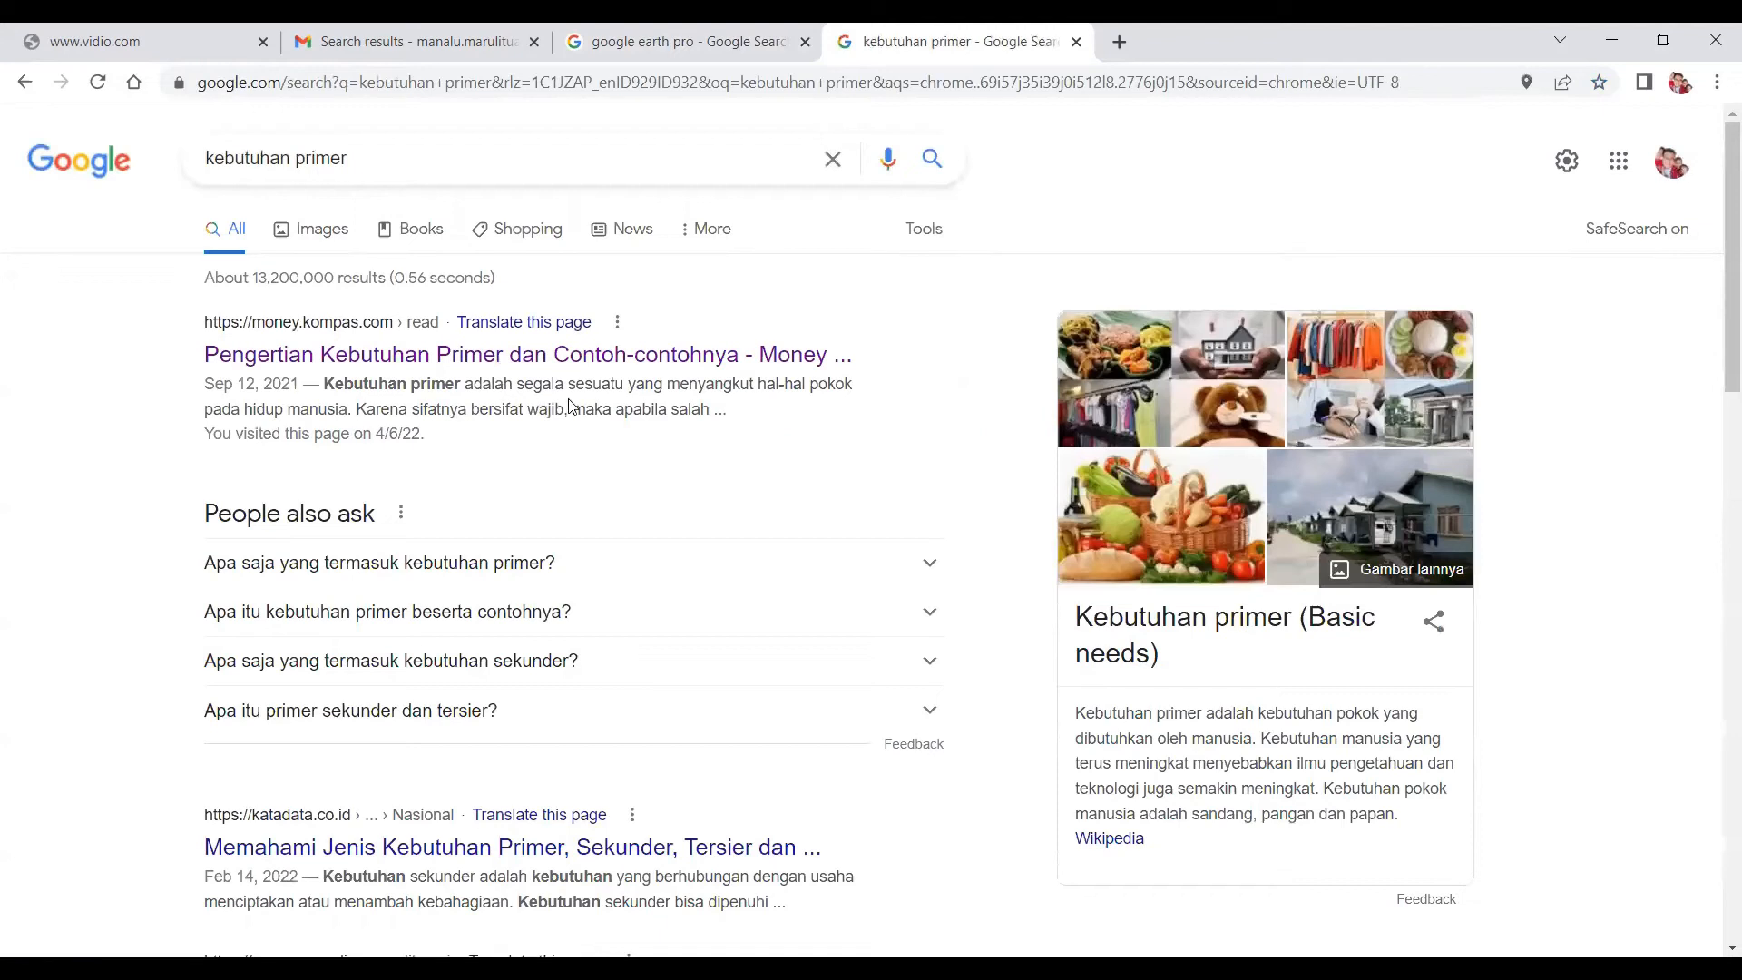
# Step: Expand the related questions "Apa saja yang termasuk kebutuhan primer?" and "Apa itu kebutuhan primer beserta contohnya?" to read their answers
pyautogui.scroll(-1, 572, 405)
pyautogui.click(409, 450)
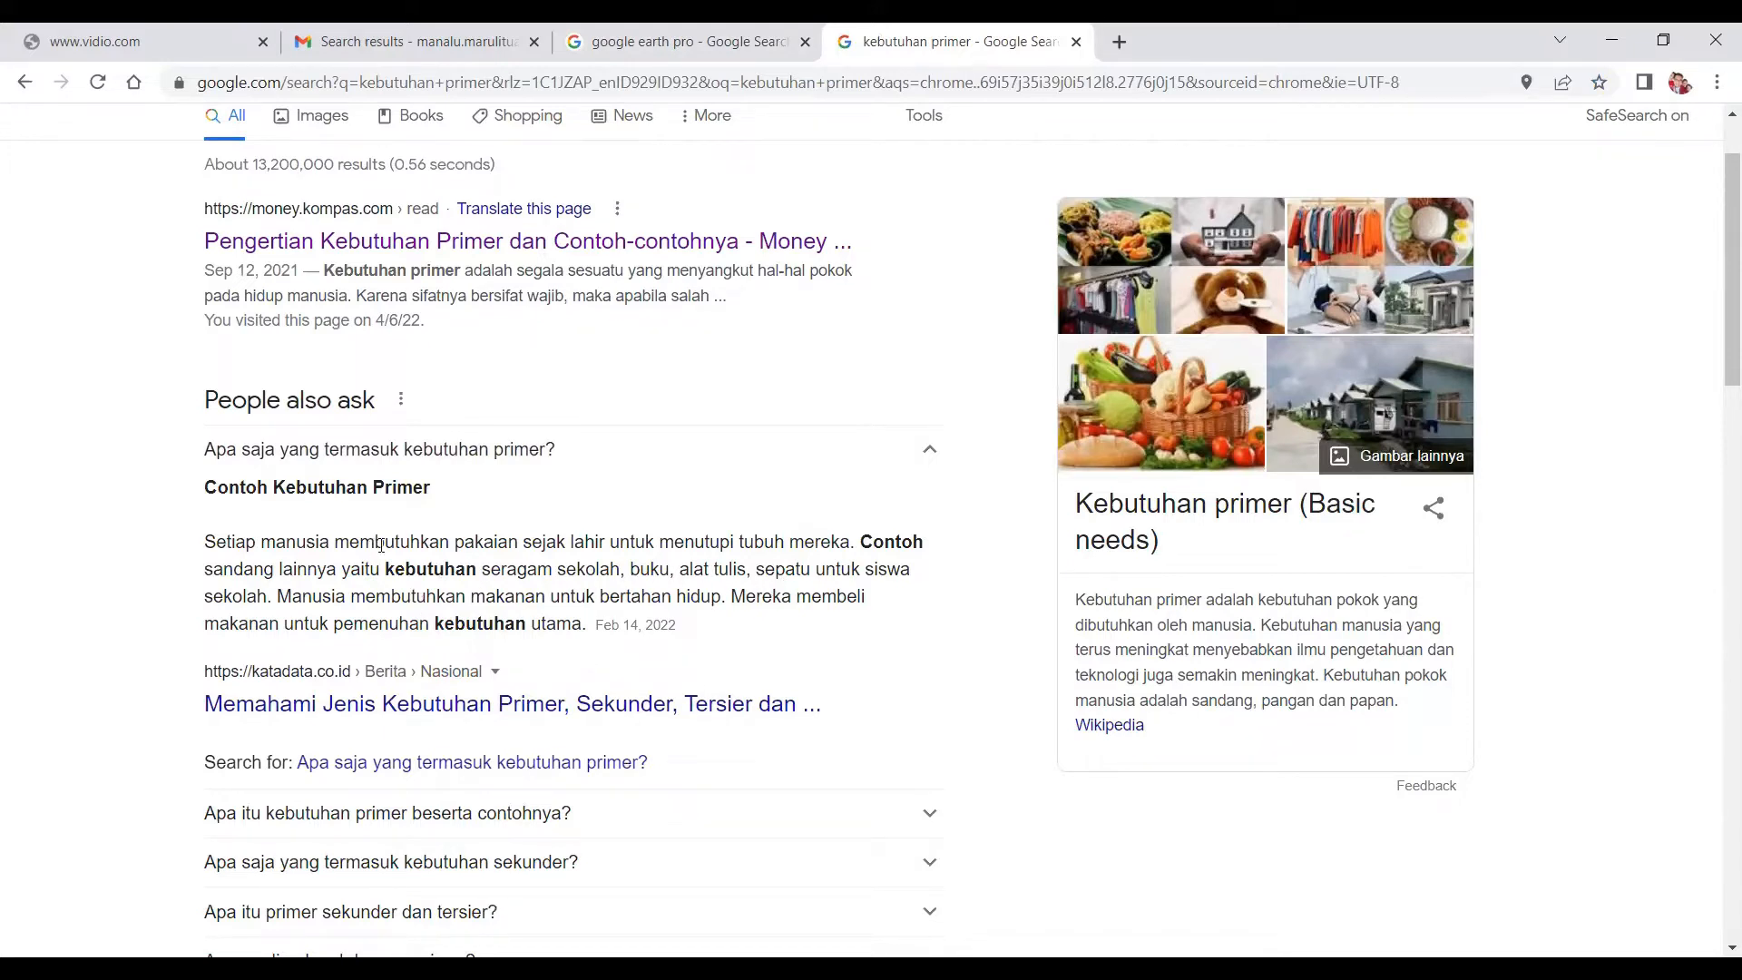
pyautogui.click(472, 812)
pyautogui.scroll(-3, 507, 726)
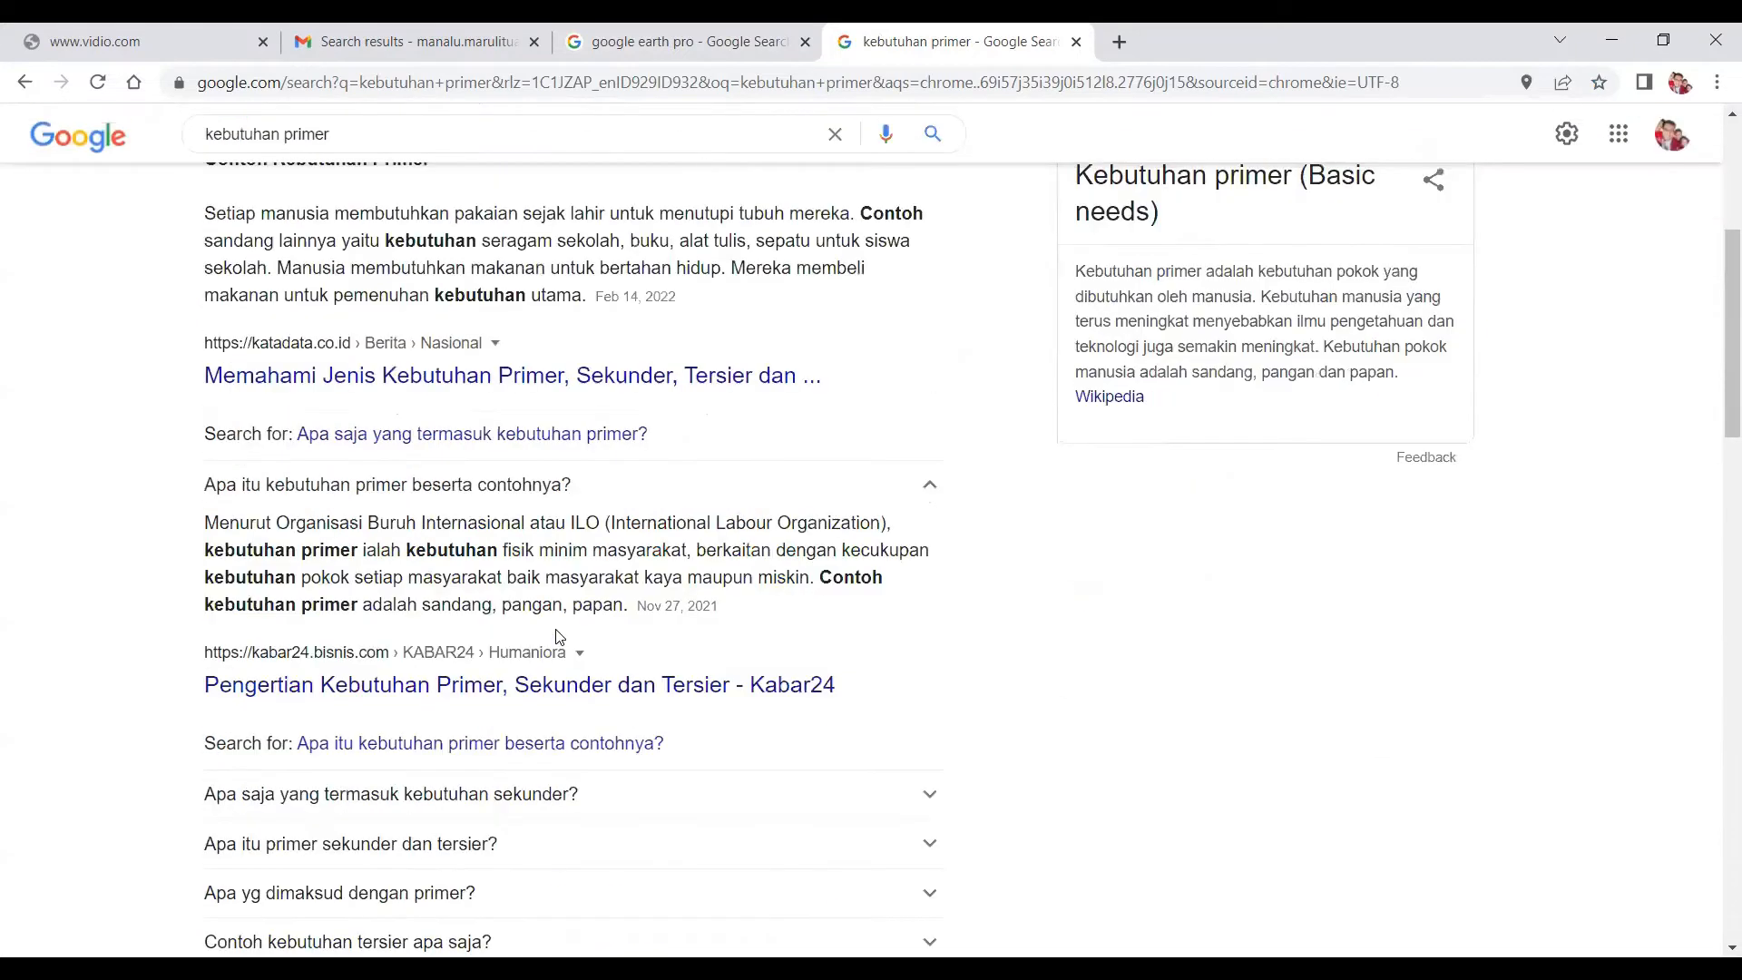
# Step: Change the search to "kebutuhan sekunder" and expand the related question "Apa yang termasuk kebutuhan sekunder?"
pyautogui.scroll(5, 741, 458)
pyautogui.moveTo(345, 152); pyautogui.dragTo(294, 156)
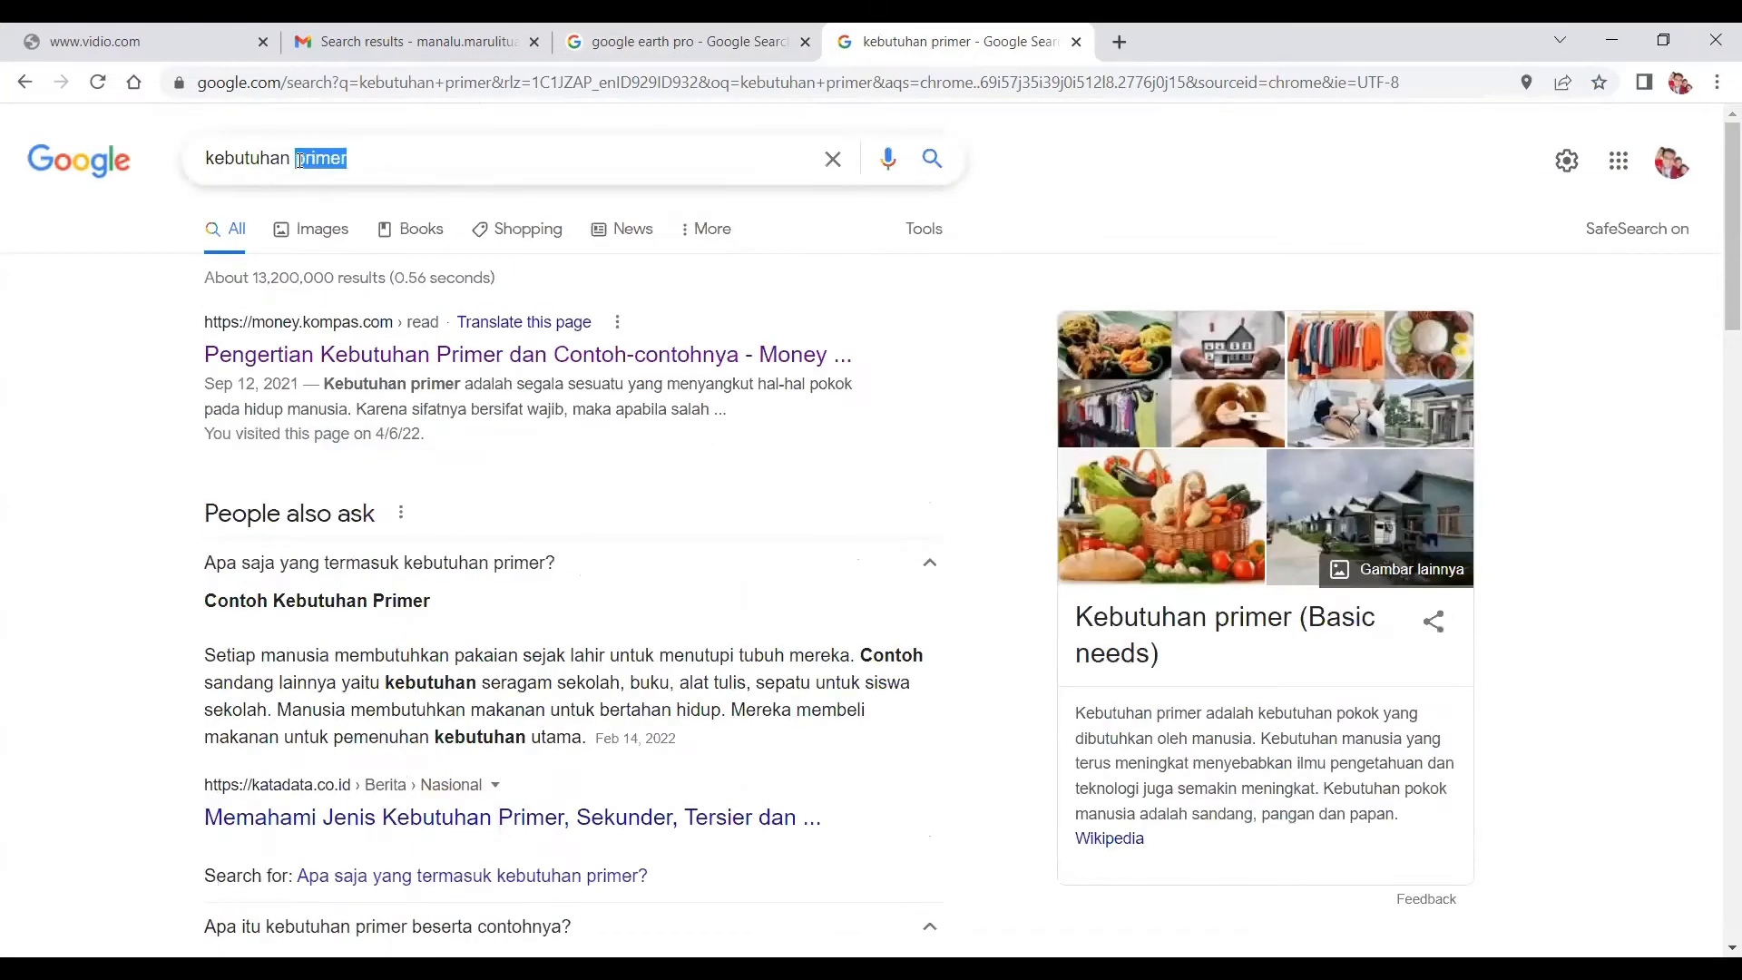
pyautogui.write('sekunder')
pyautogui.press('Return')
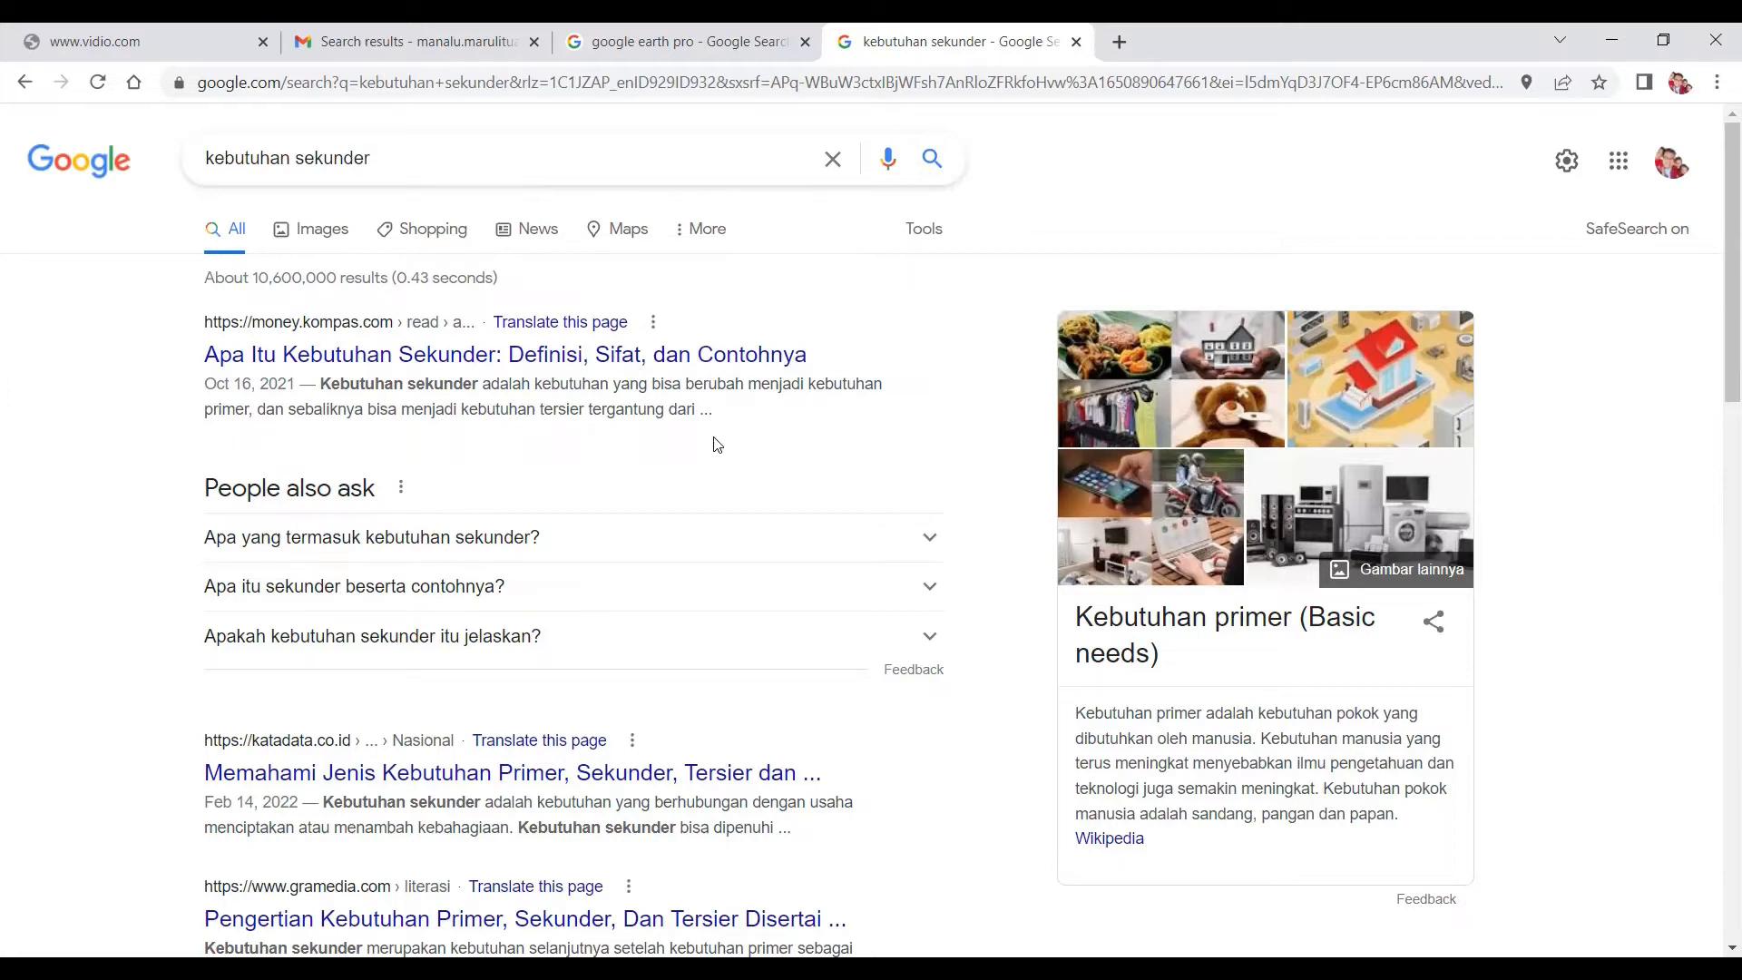
pyautogui.click(367, 548)
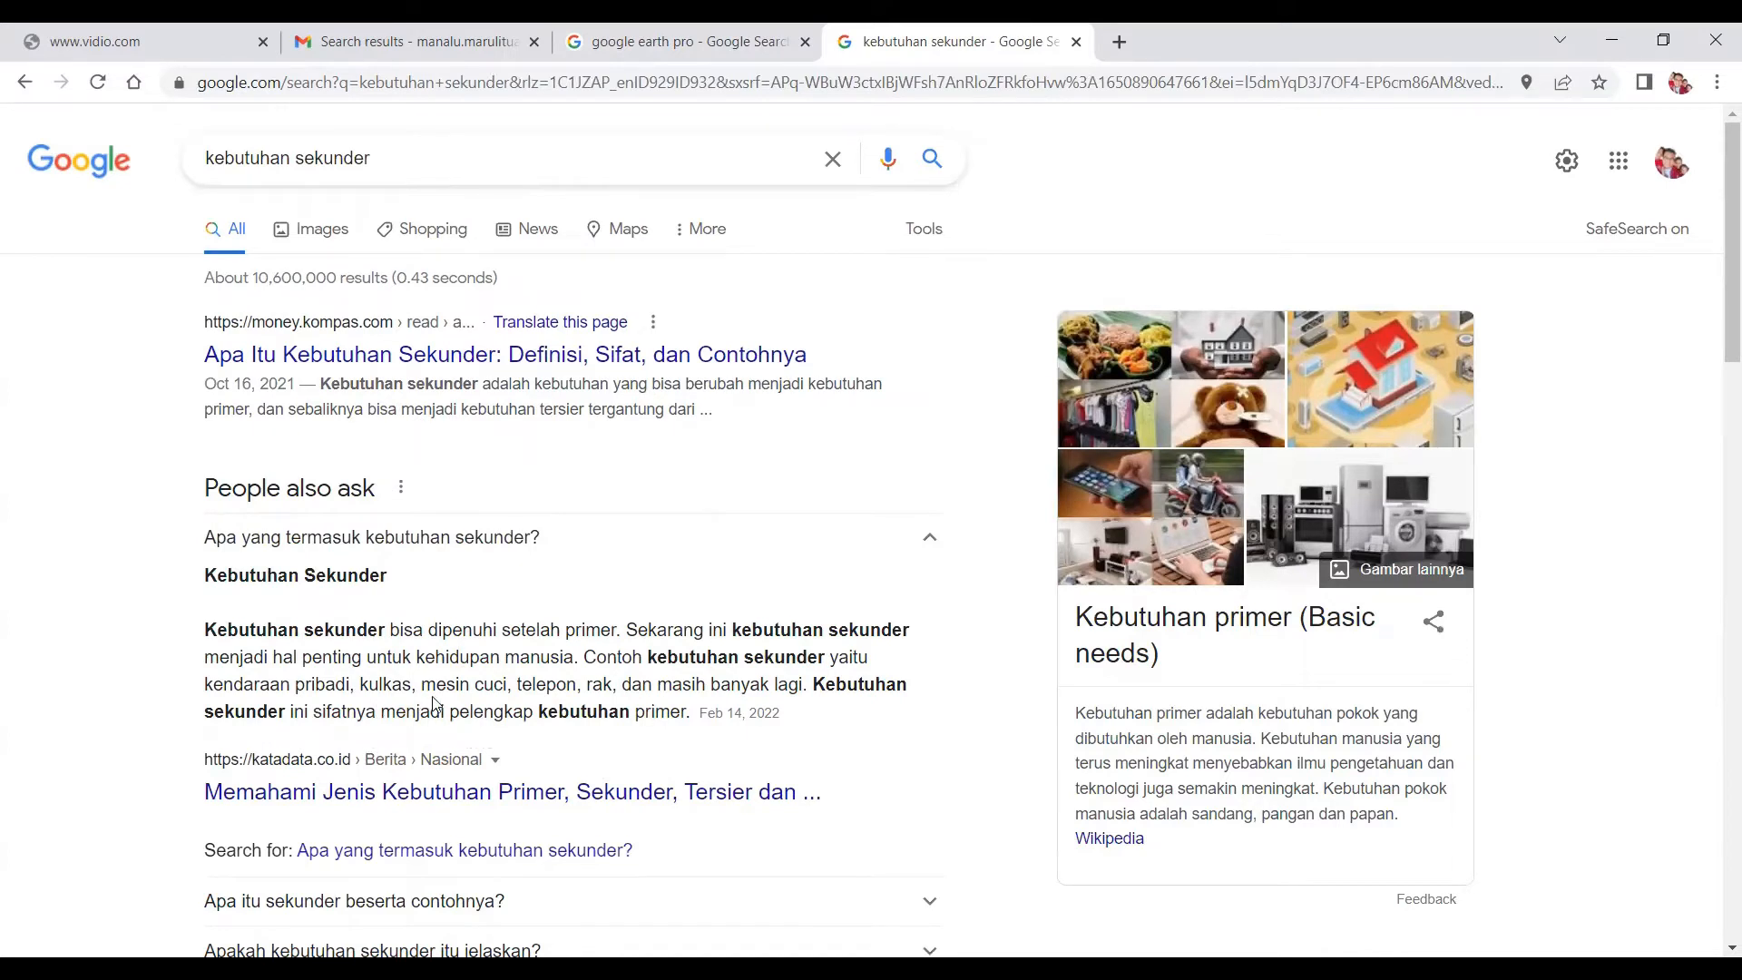
# Step: Change the search to "kebutuhan tersier" and read the answer to the related question "Apa saja kebutuhan tersier?"
pyautogui.moveTo(371, 158); pyautogui.dragTo(298, 156)
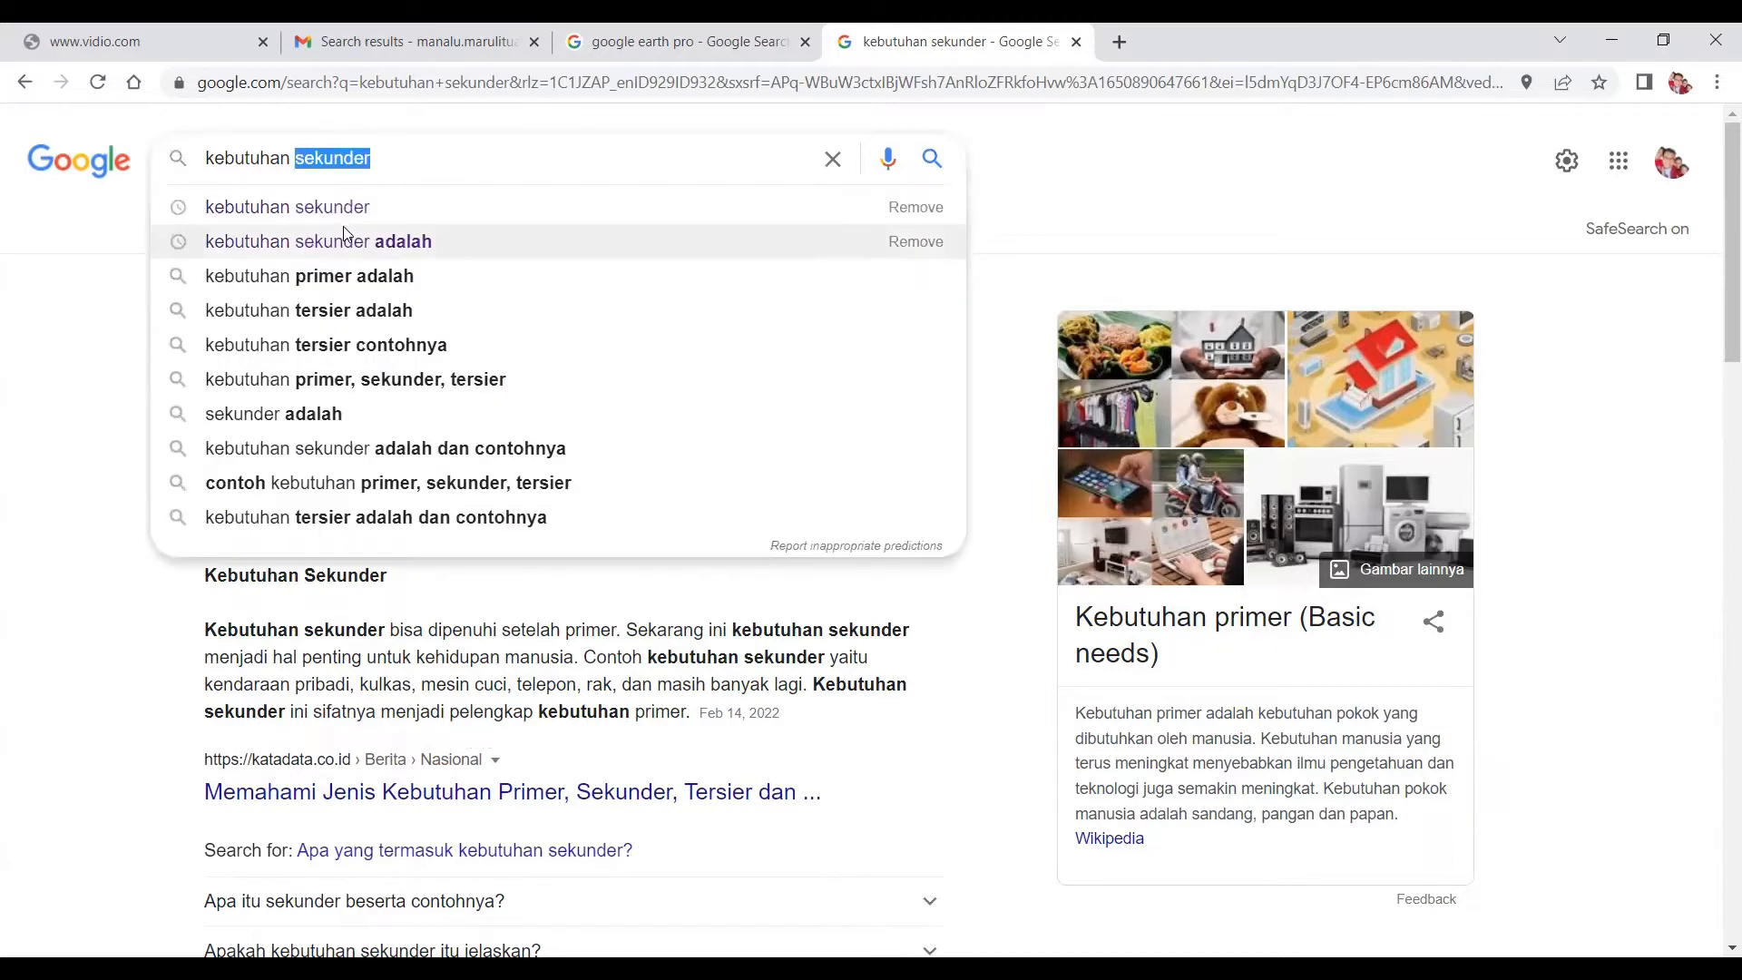
pyautogui.write('tersier')
pyautogui.press('Return')
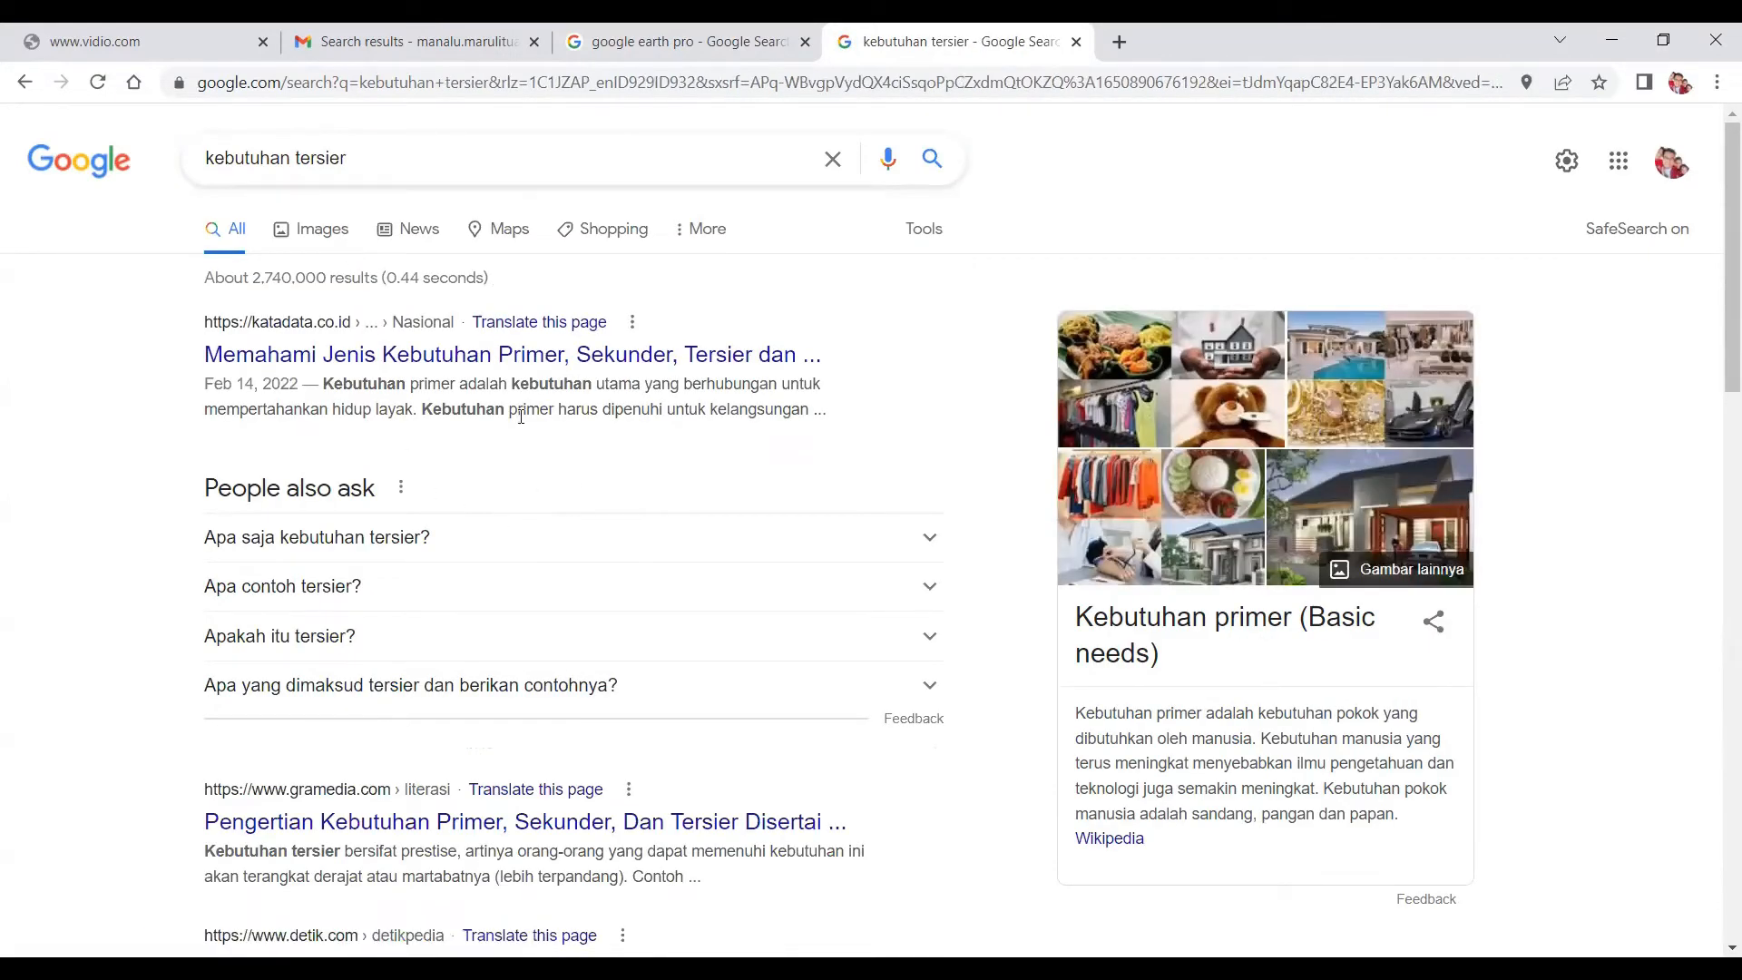
pyautogui.click(495, 539)
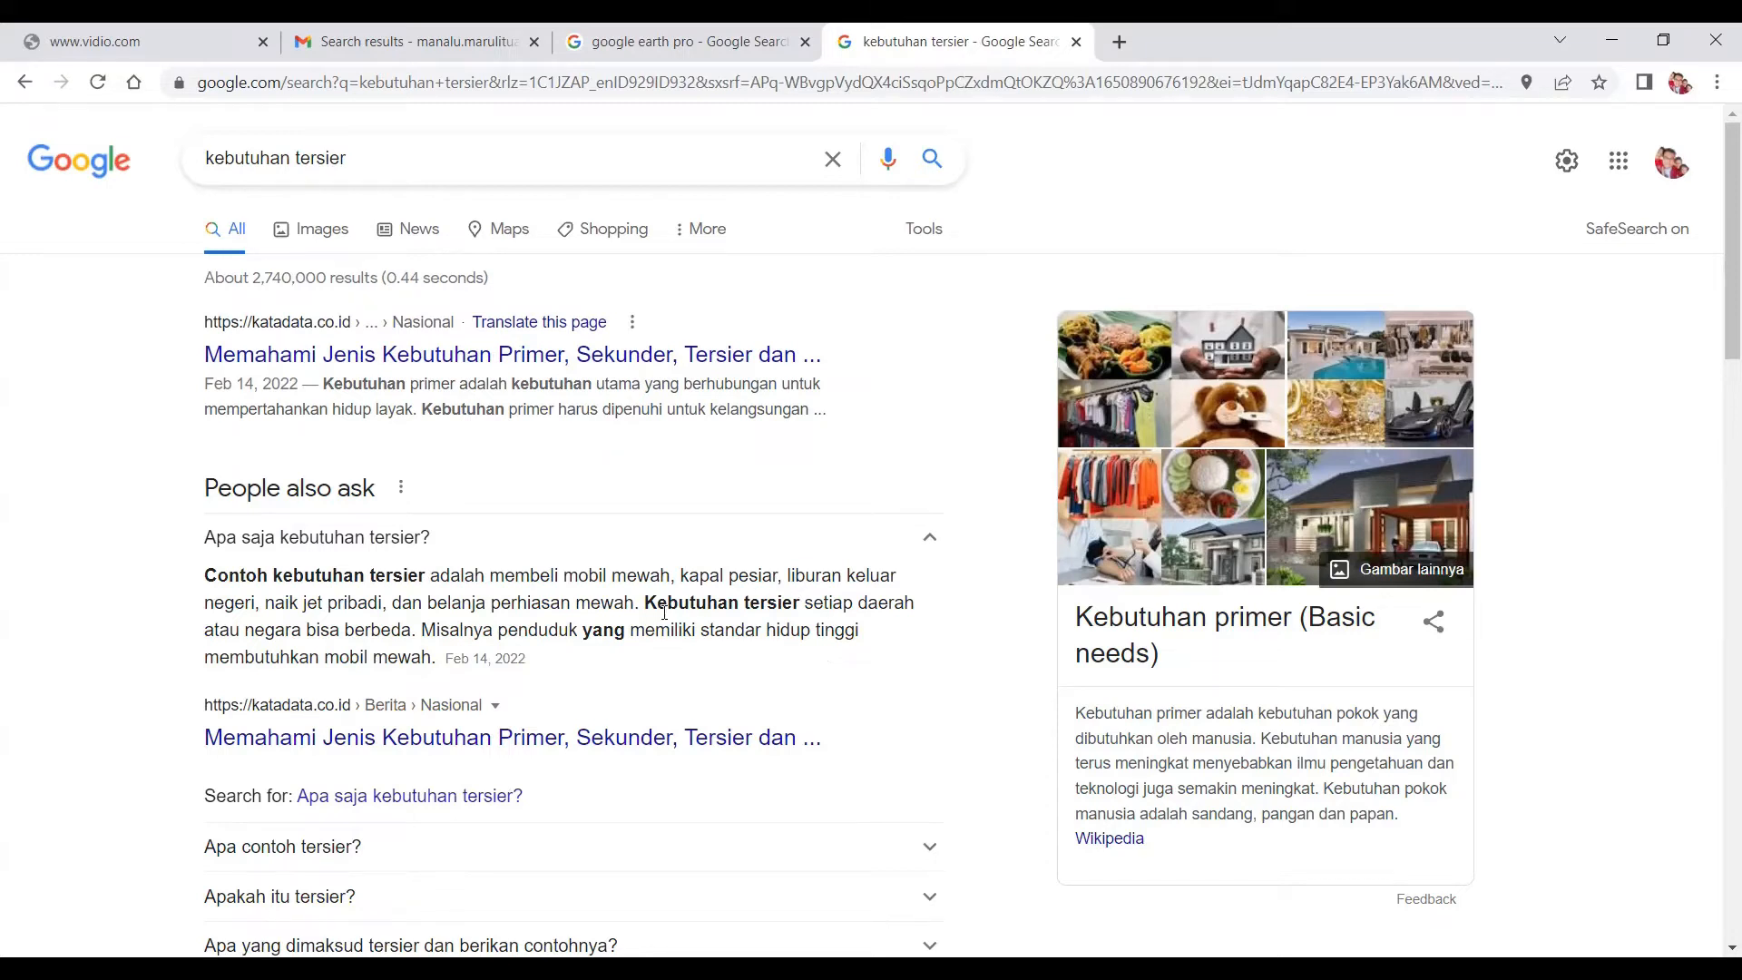
pyautogui.scroll(-3, 665, 643)
pyautogui.scroll(-1, 665, 643)
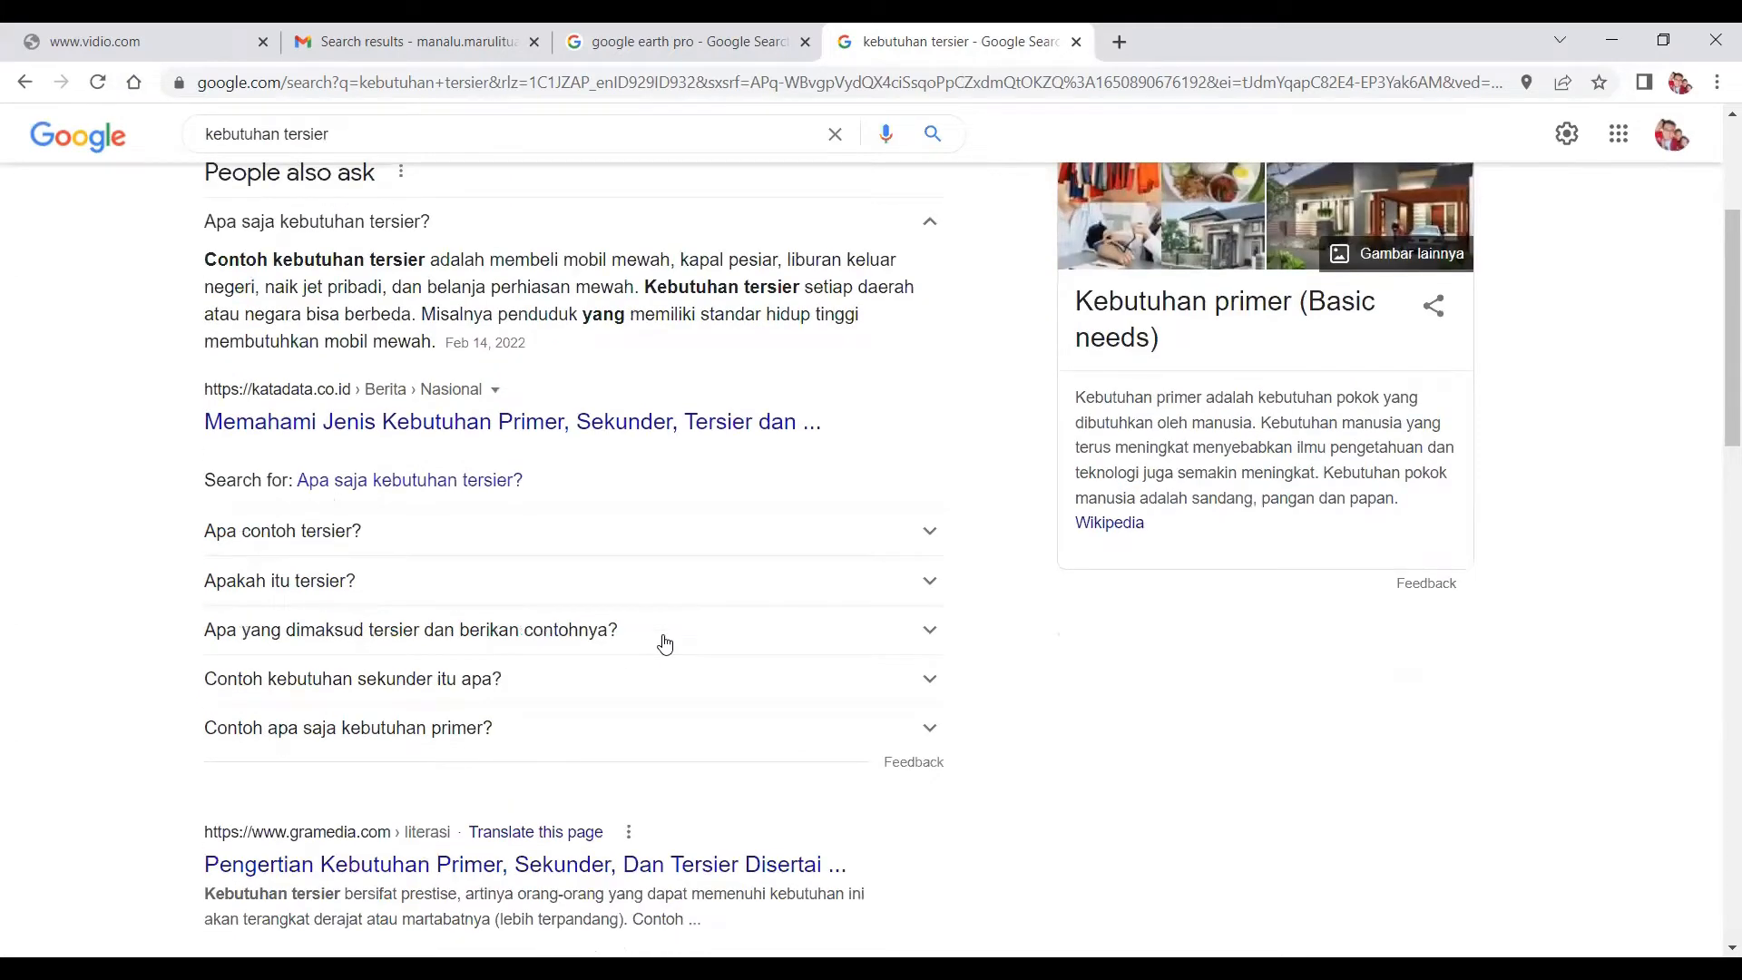
pyautogui.scroll(4, 665, 639)
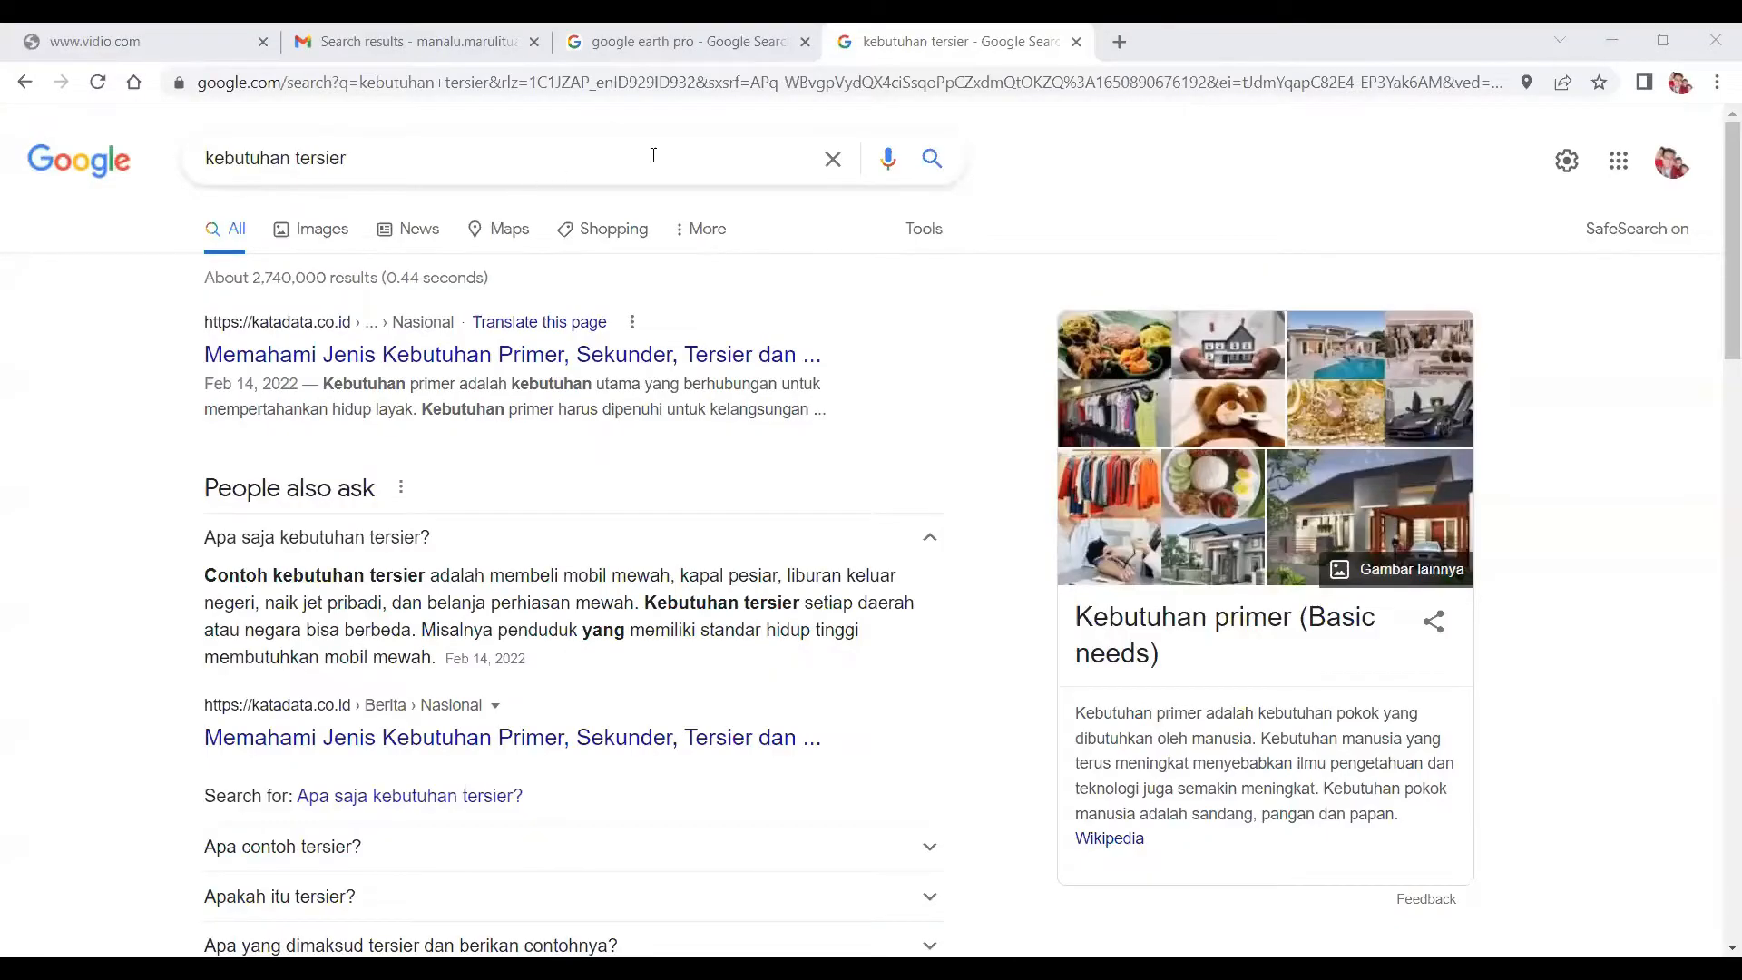
# Step: Switch to Google Earth Pro and hide the PRIMER, SEKUNDER and TERSIER folders on the map
pyautogui.click(384, 32)
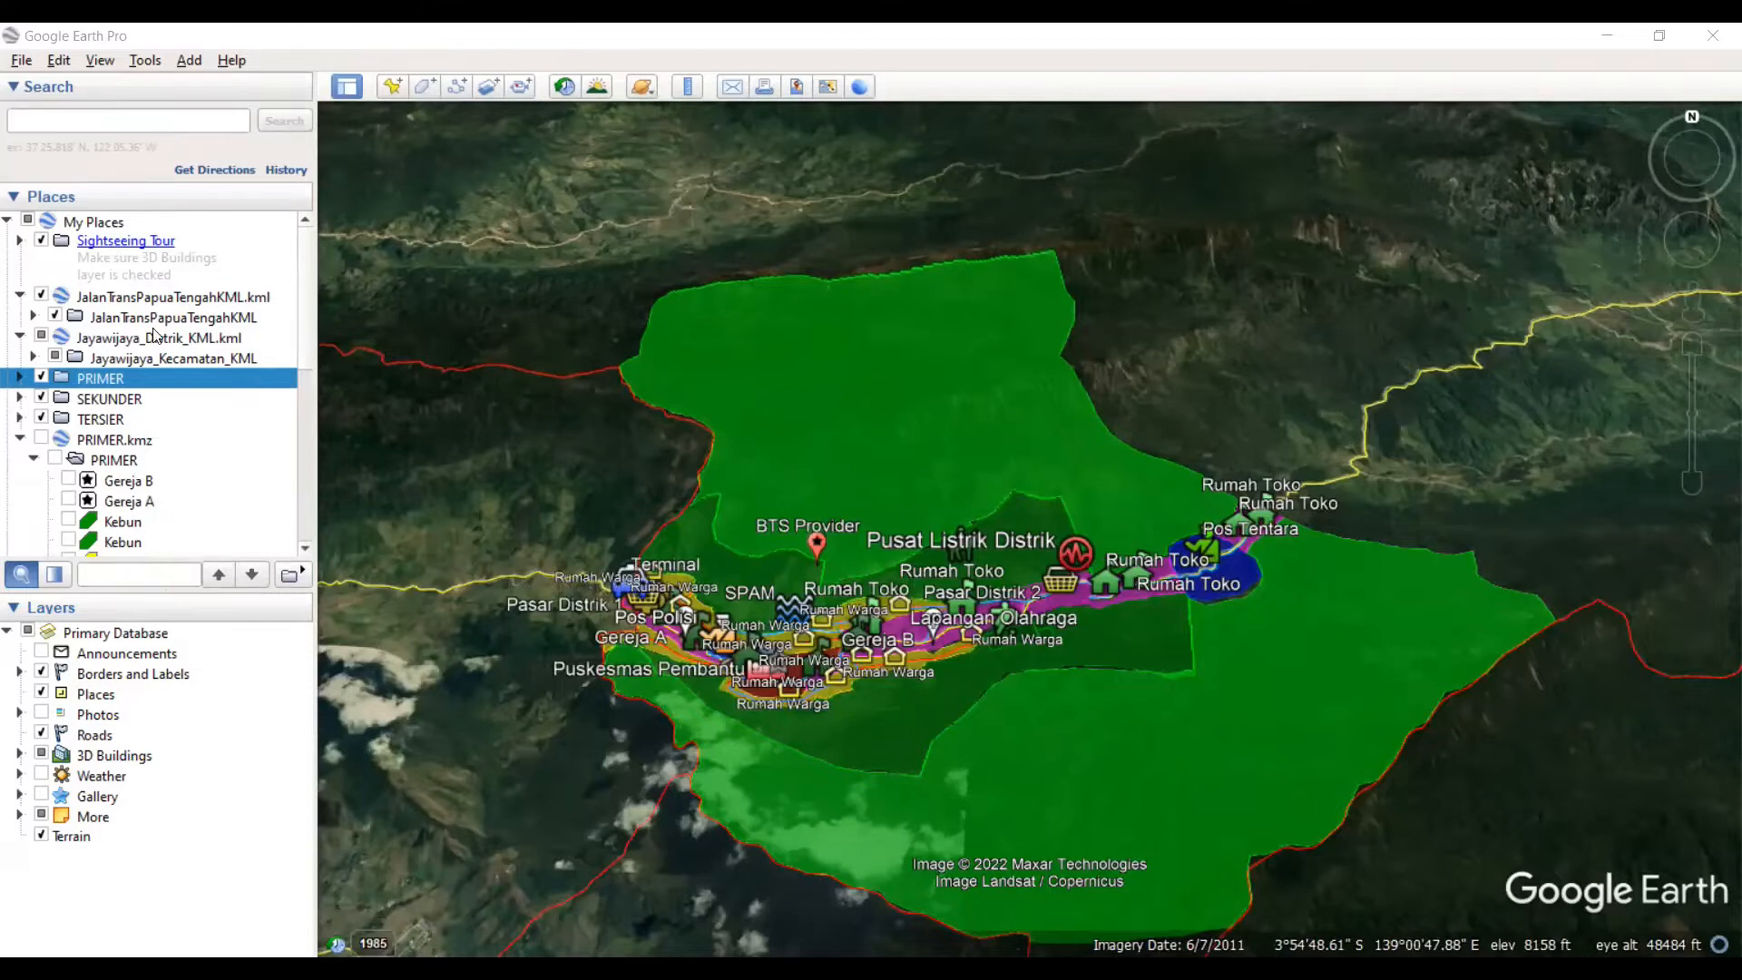
pyautogui.click(40, 379)
pyautogui.click(40, 399)
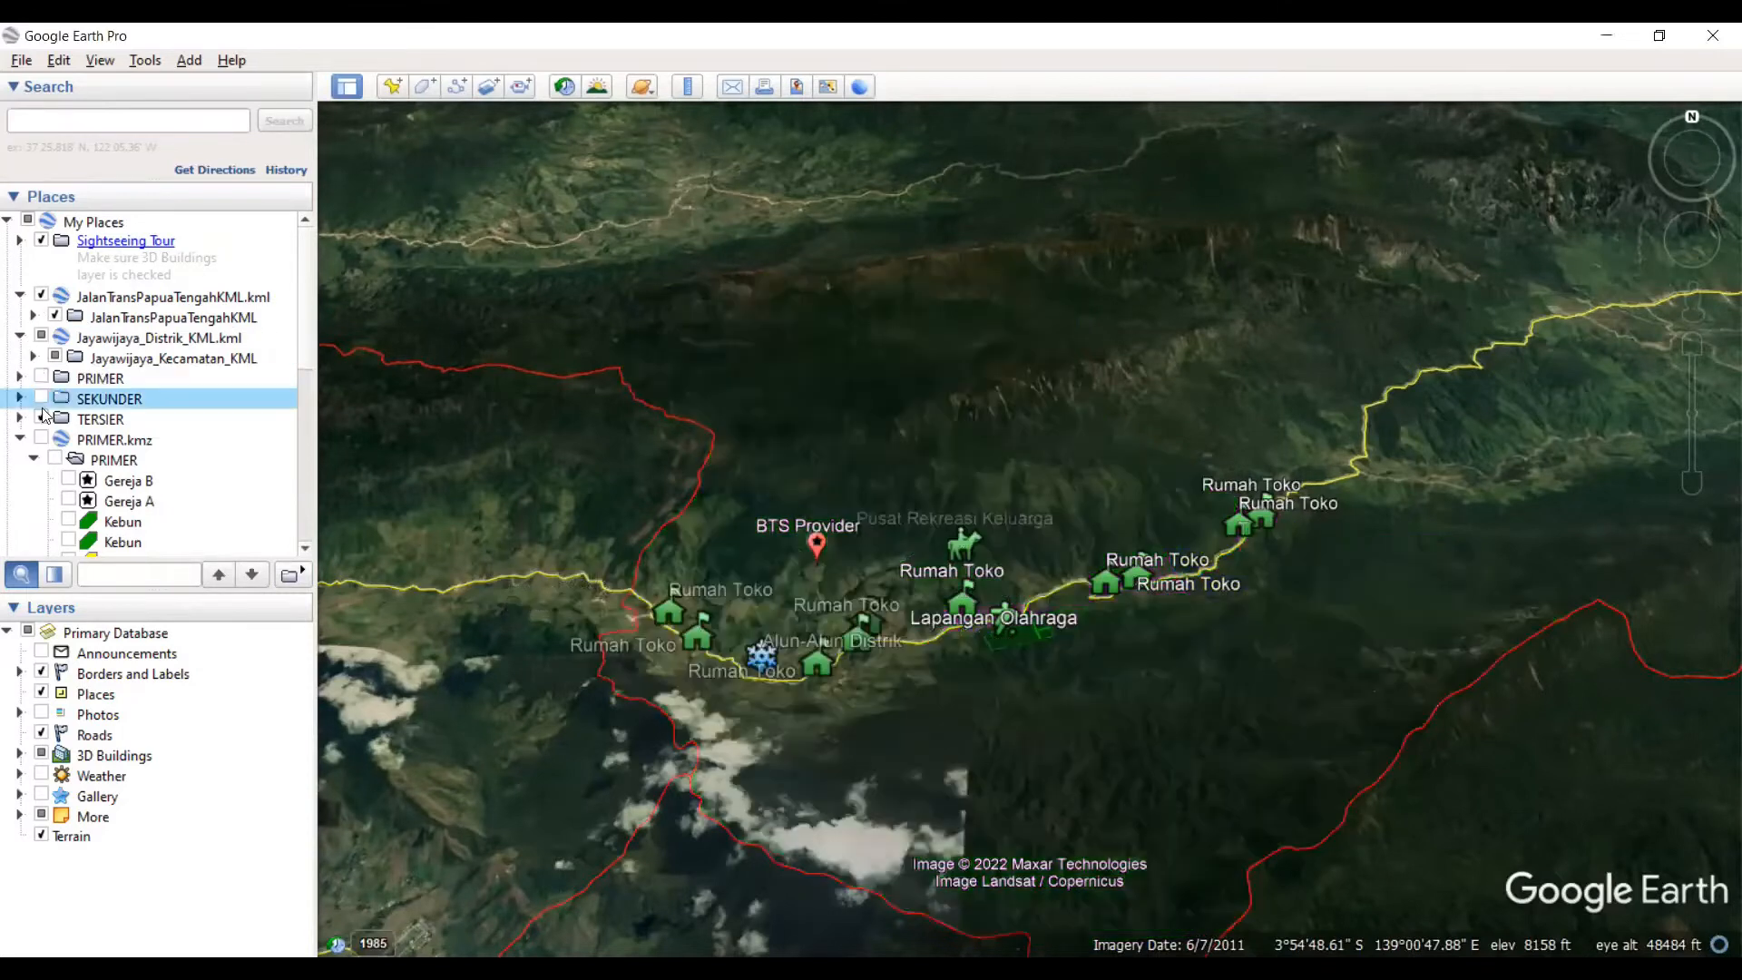
pyautogui.click(40, 418)
# Step: Toggle the visibility of the JalanTransPapuaTengahKML.kml road layer to compare the map, and leave it hidden
pyautogui.scroll(-2, 703, 354)
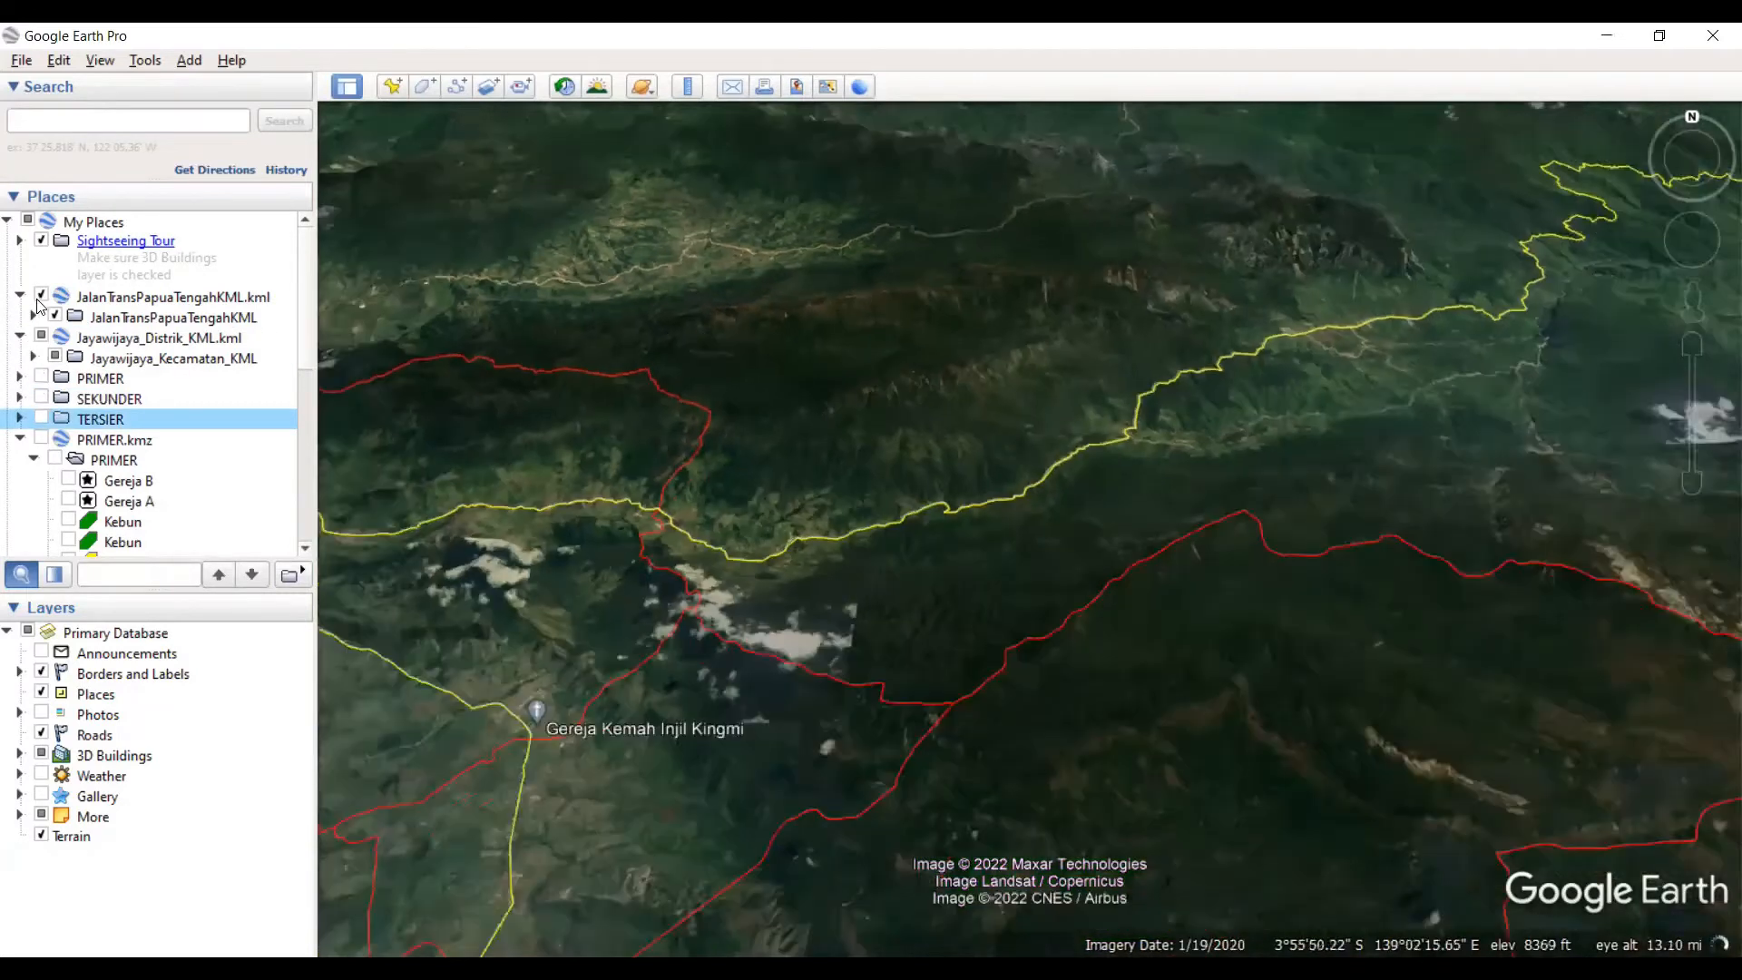
pyautogui.click(40, 297)
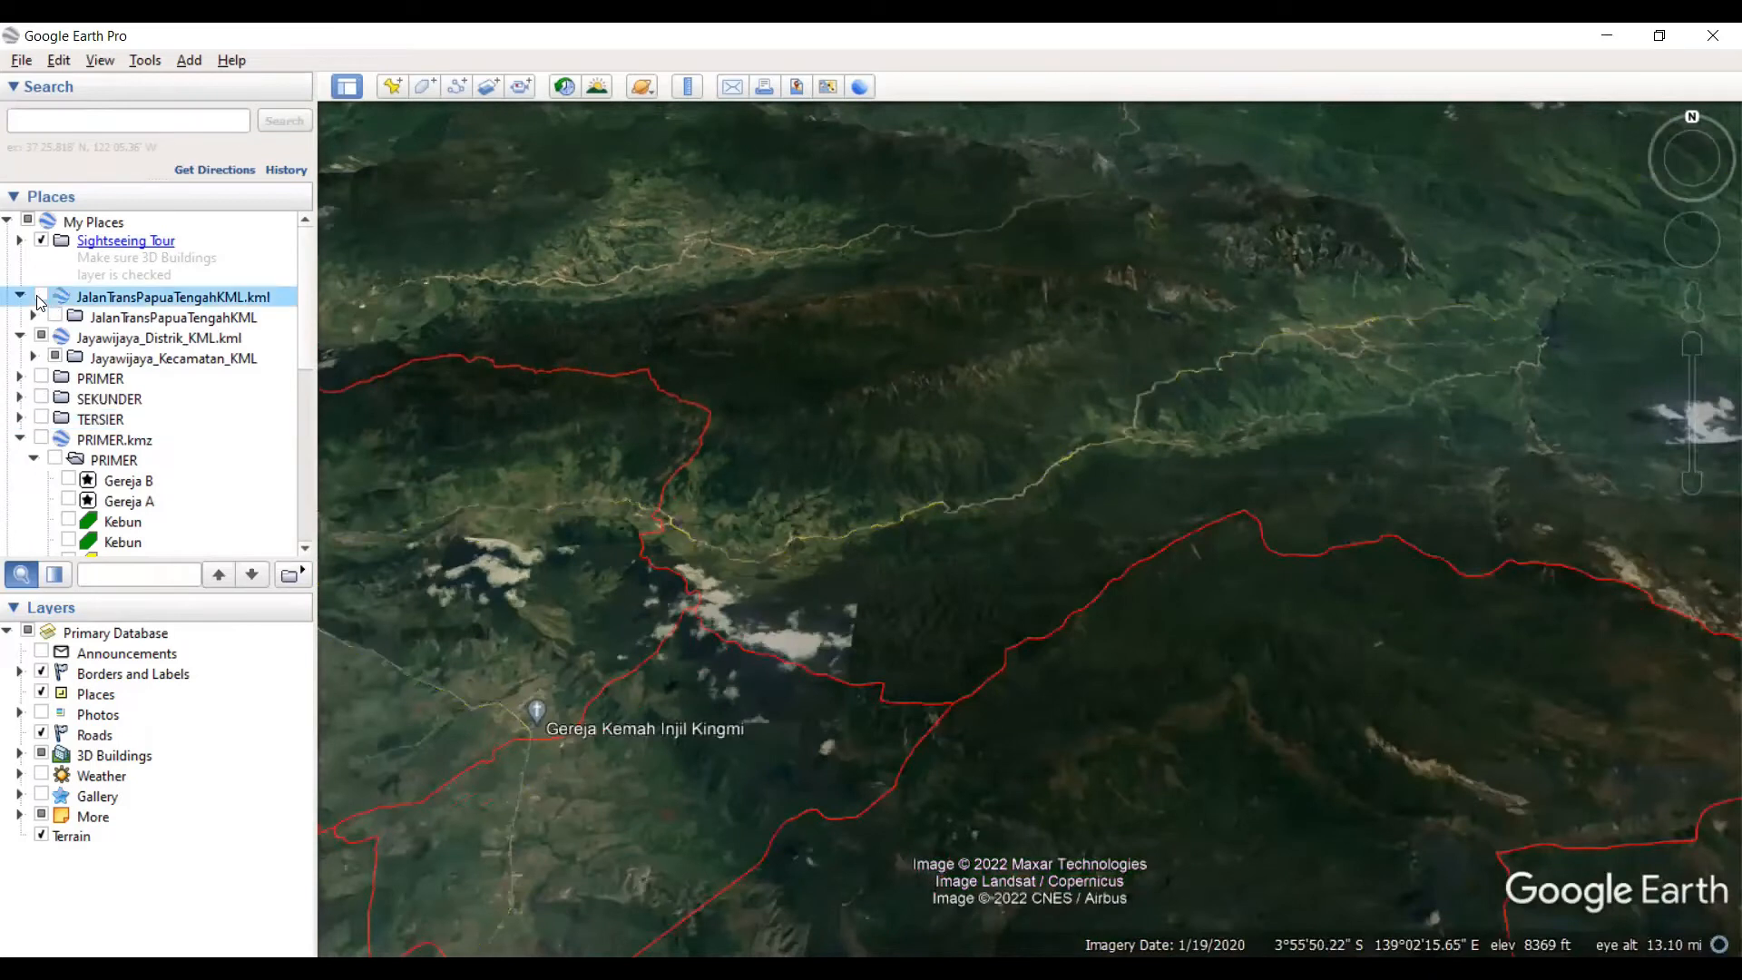
pyautogui.click(40, 297)
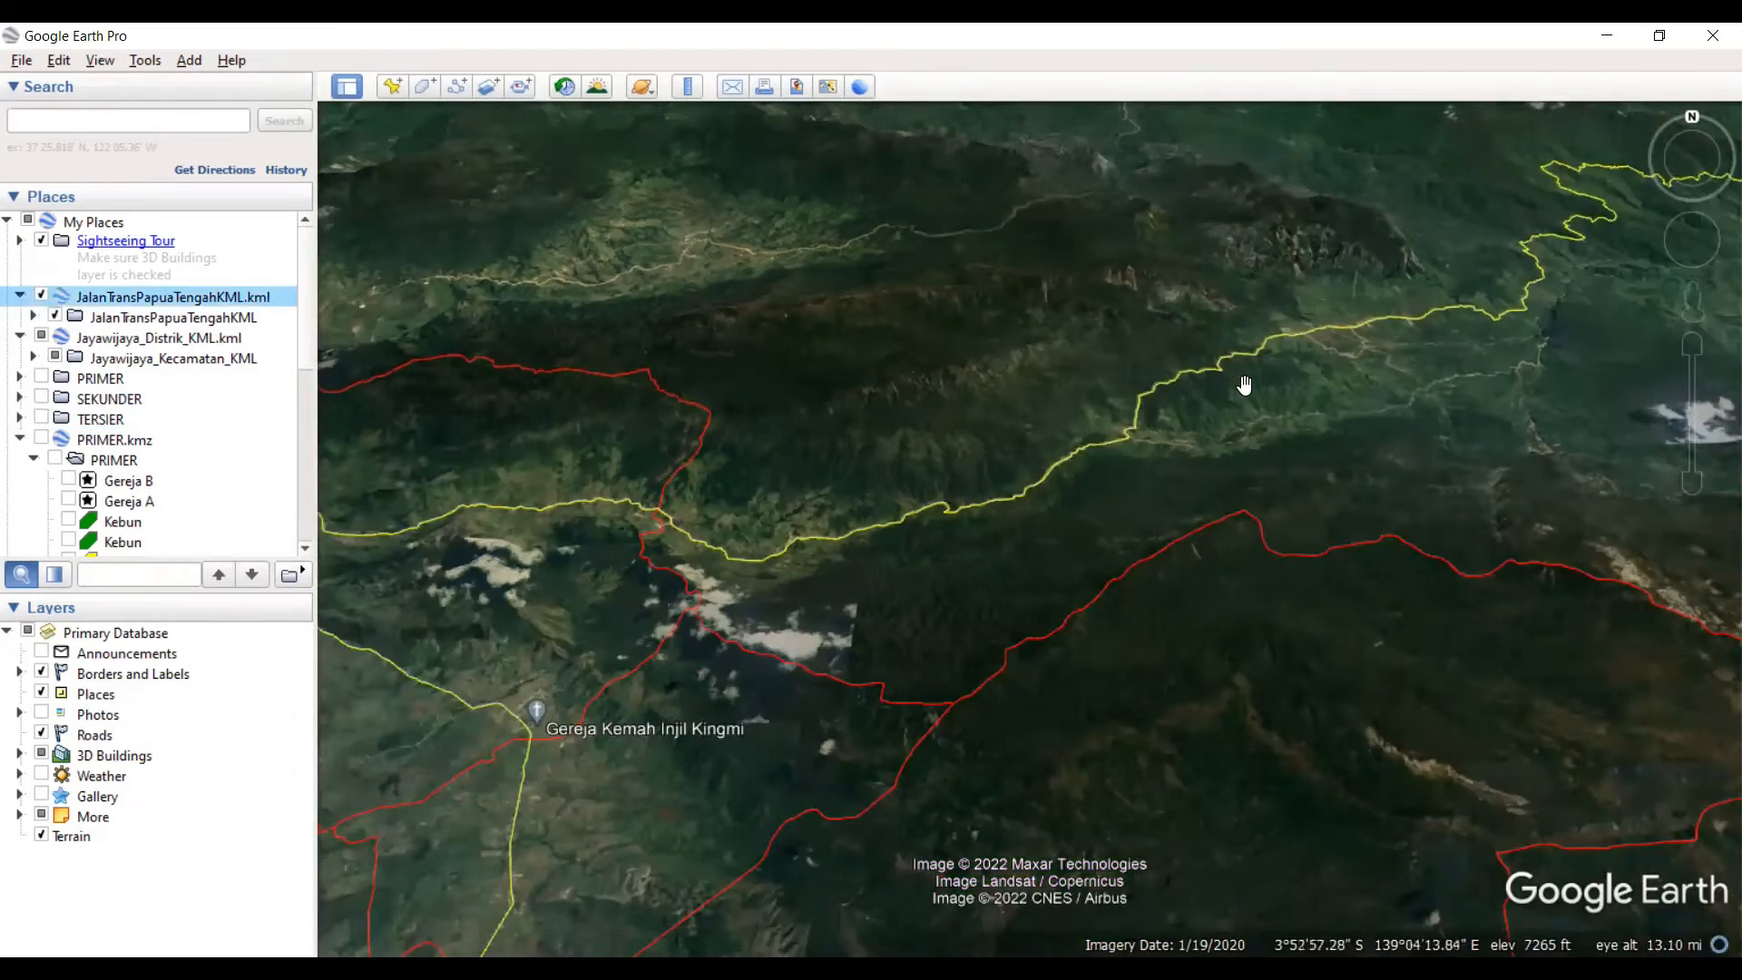
pyautogui.doubleClick(48, 296)
pyautogui.click(42, 295)
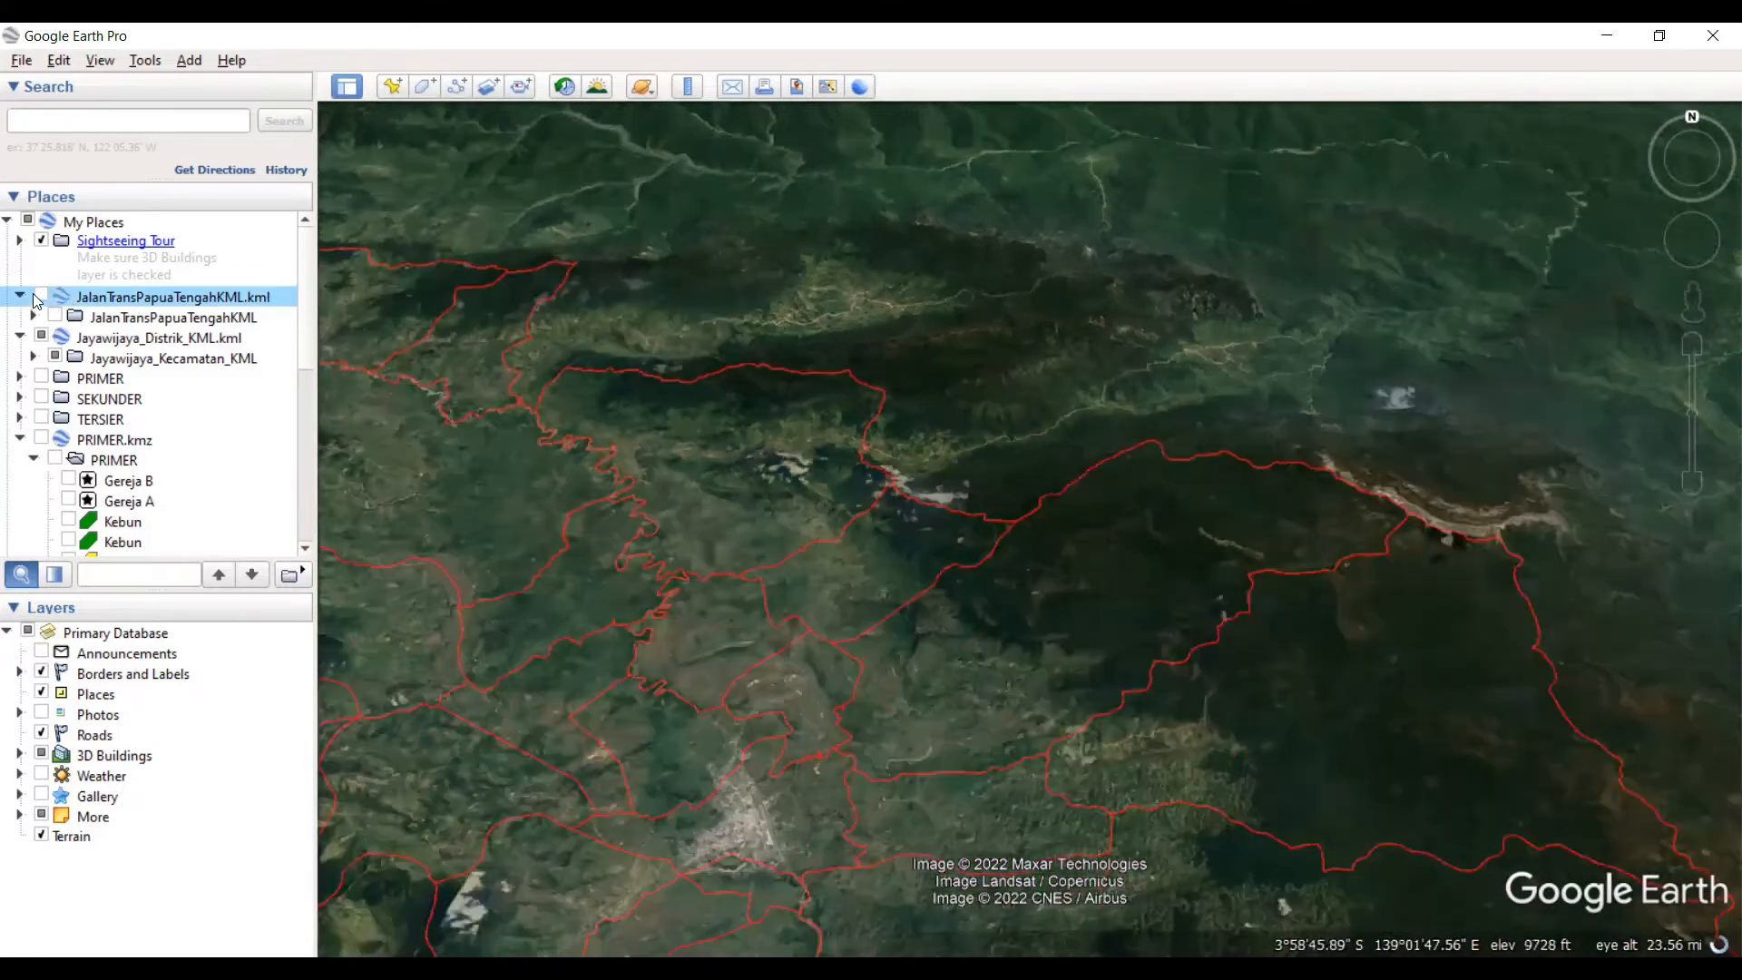
# Step: Hide and redisplay the full Jayawijaya_Distrik_KML.kml boundary layer, and show the JalanTransPapuaTengahKML.kml road layer again
pyautogui.scroll(-3, 1062, 413)
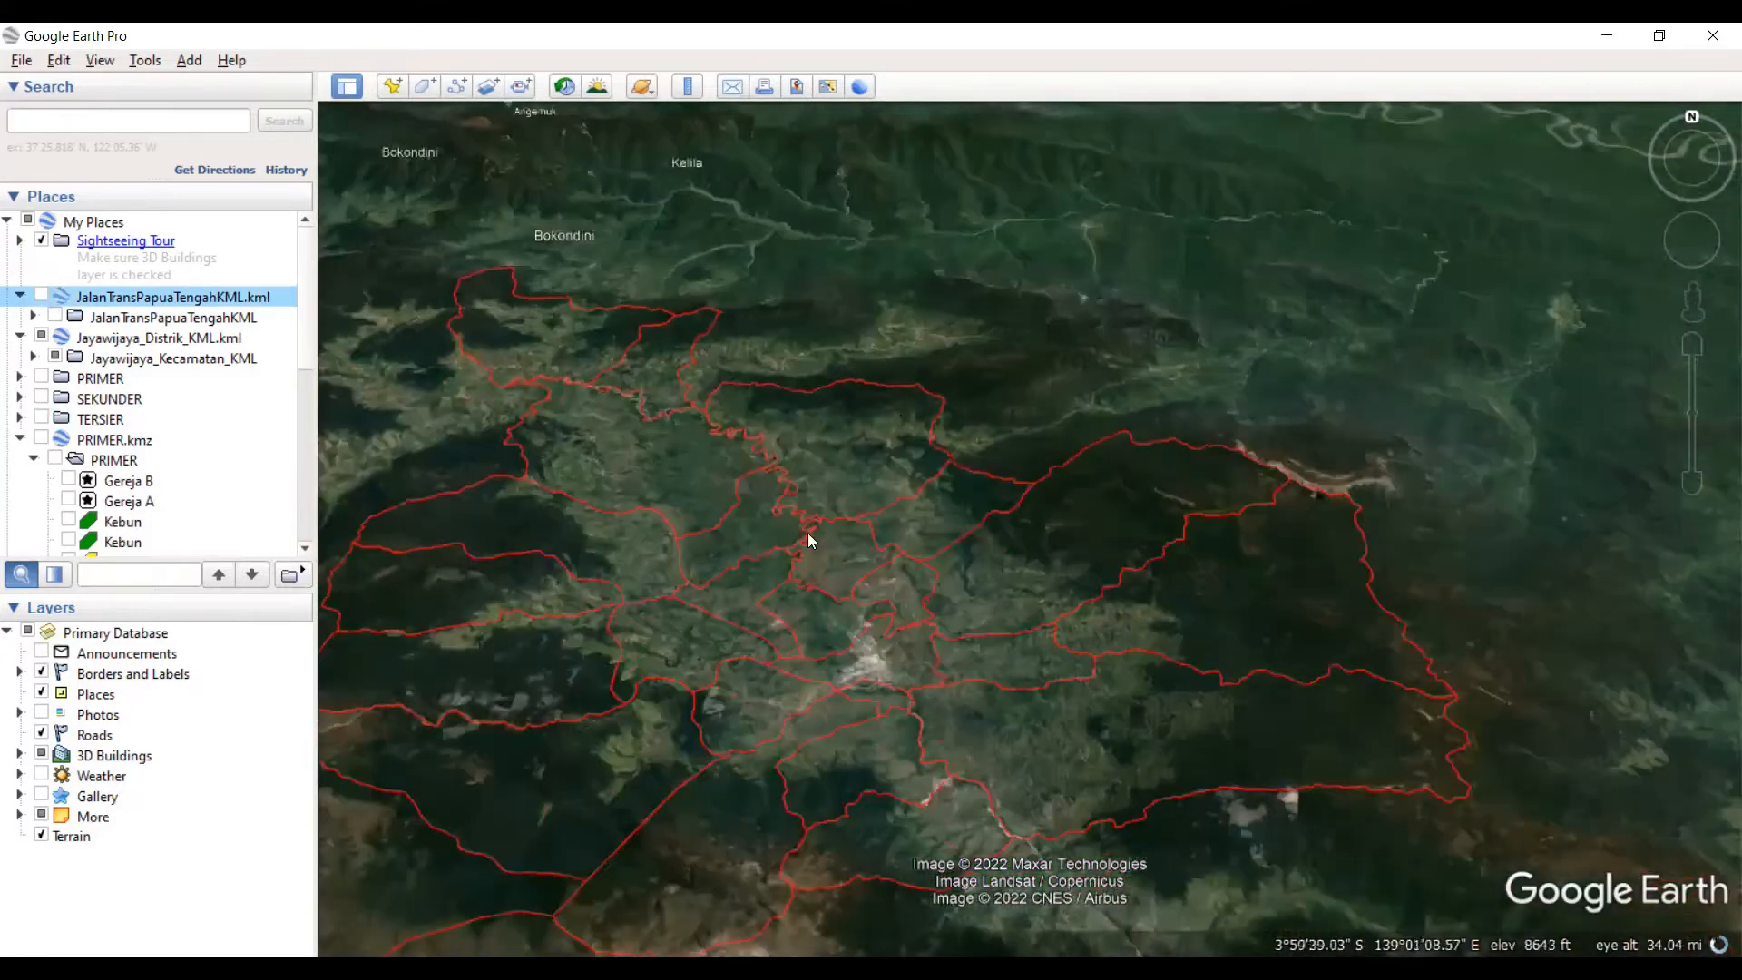
pyautogui.scroll(-3, 1092, 443)
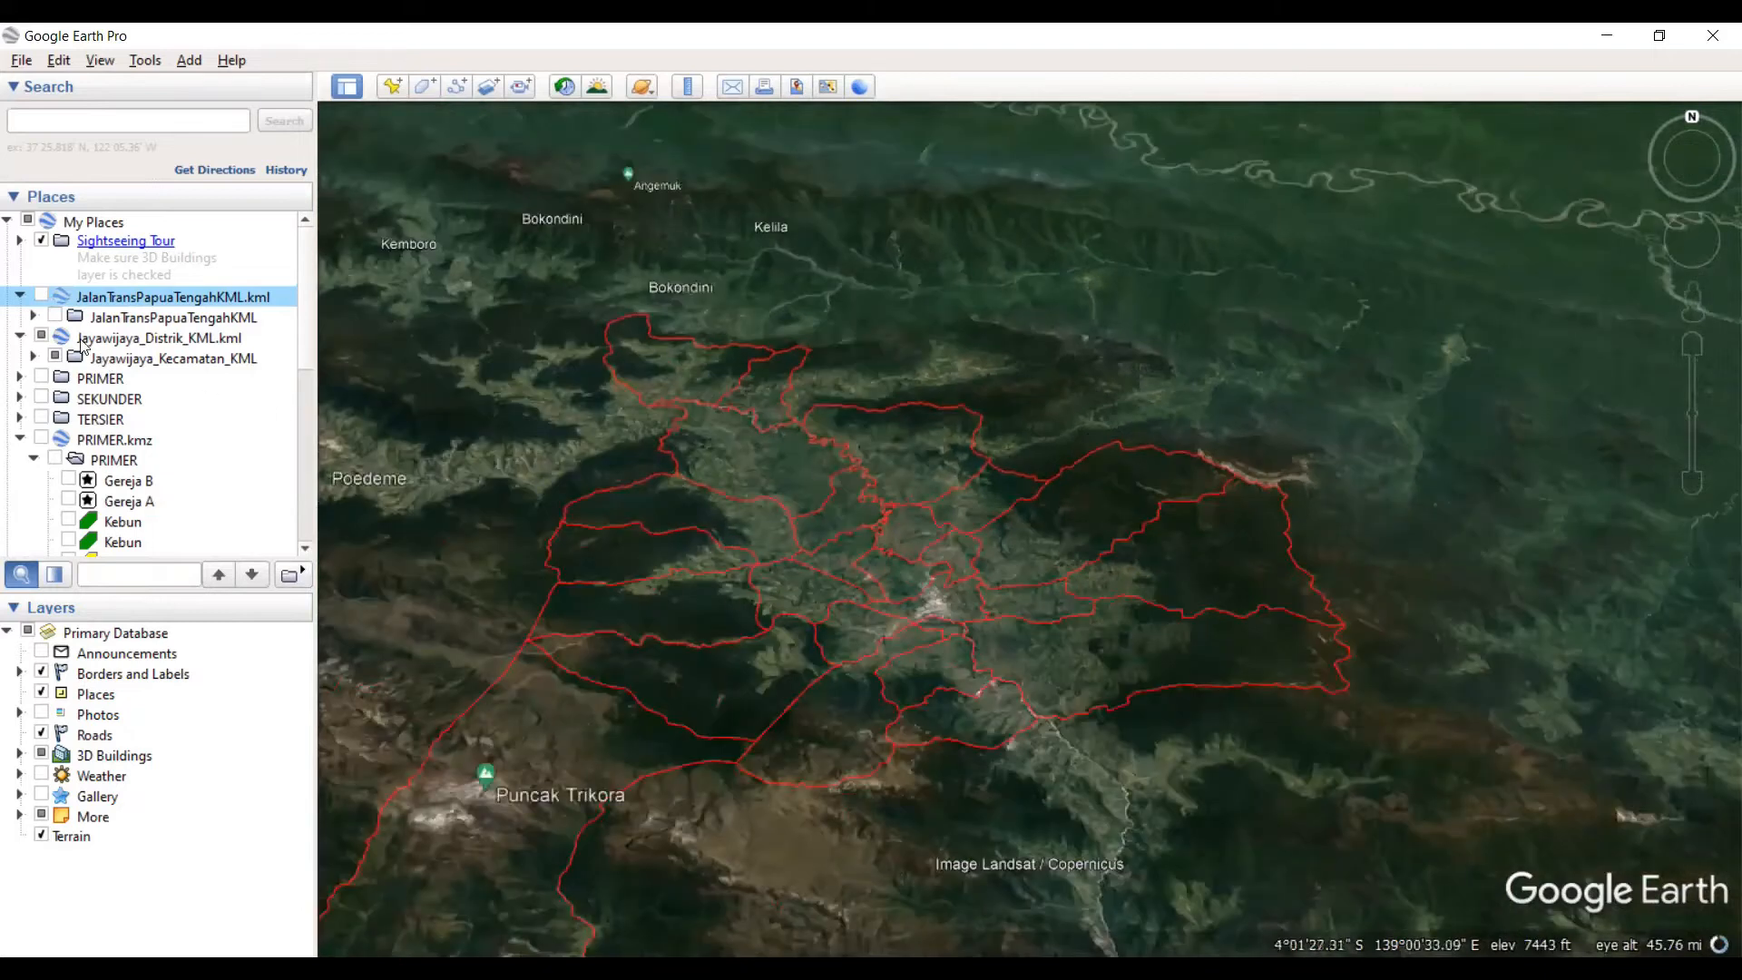
pyautogui.click(41, 337)
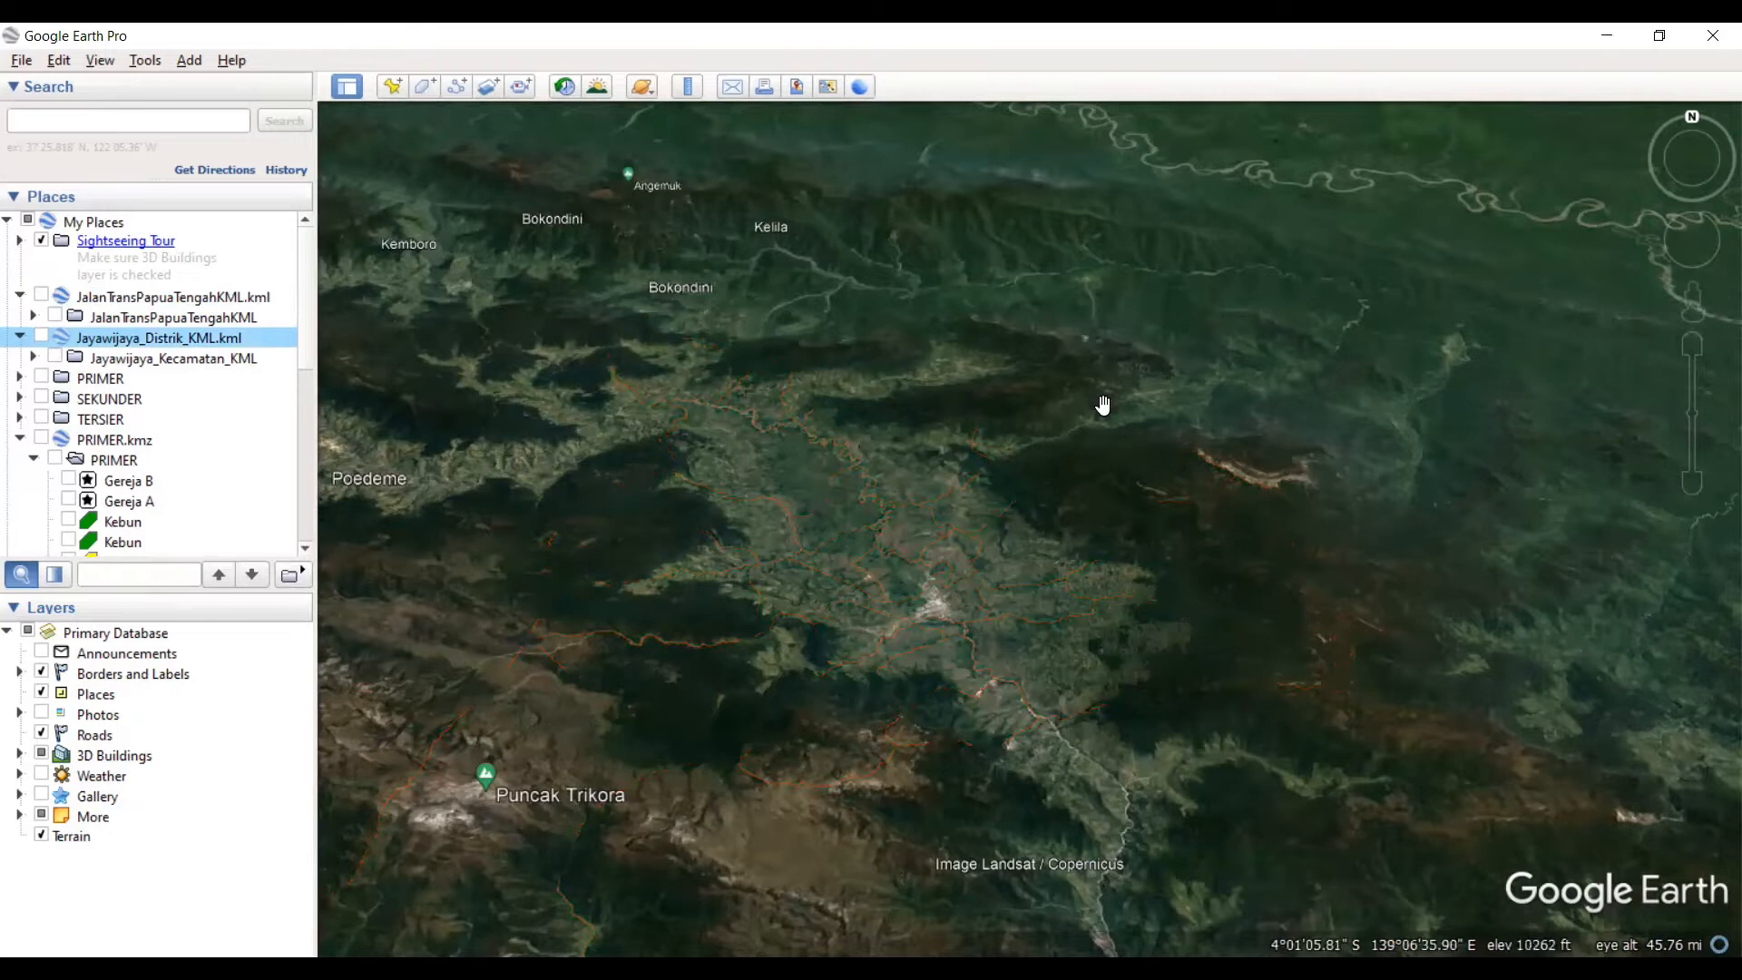
pyautogui.scroll(-2, 1061, 513)
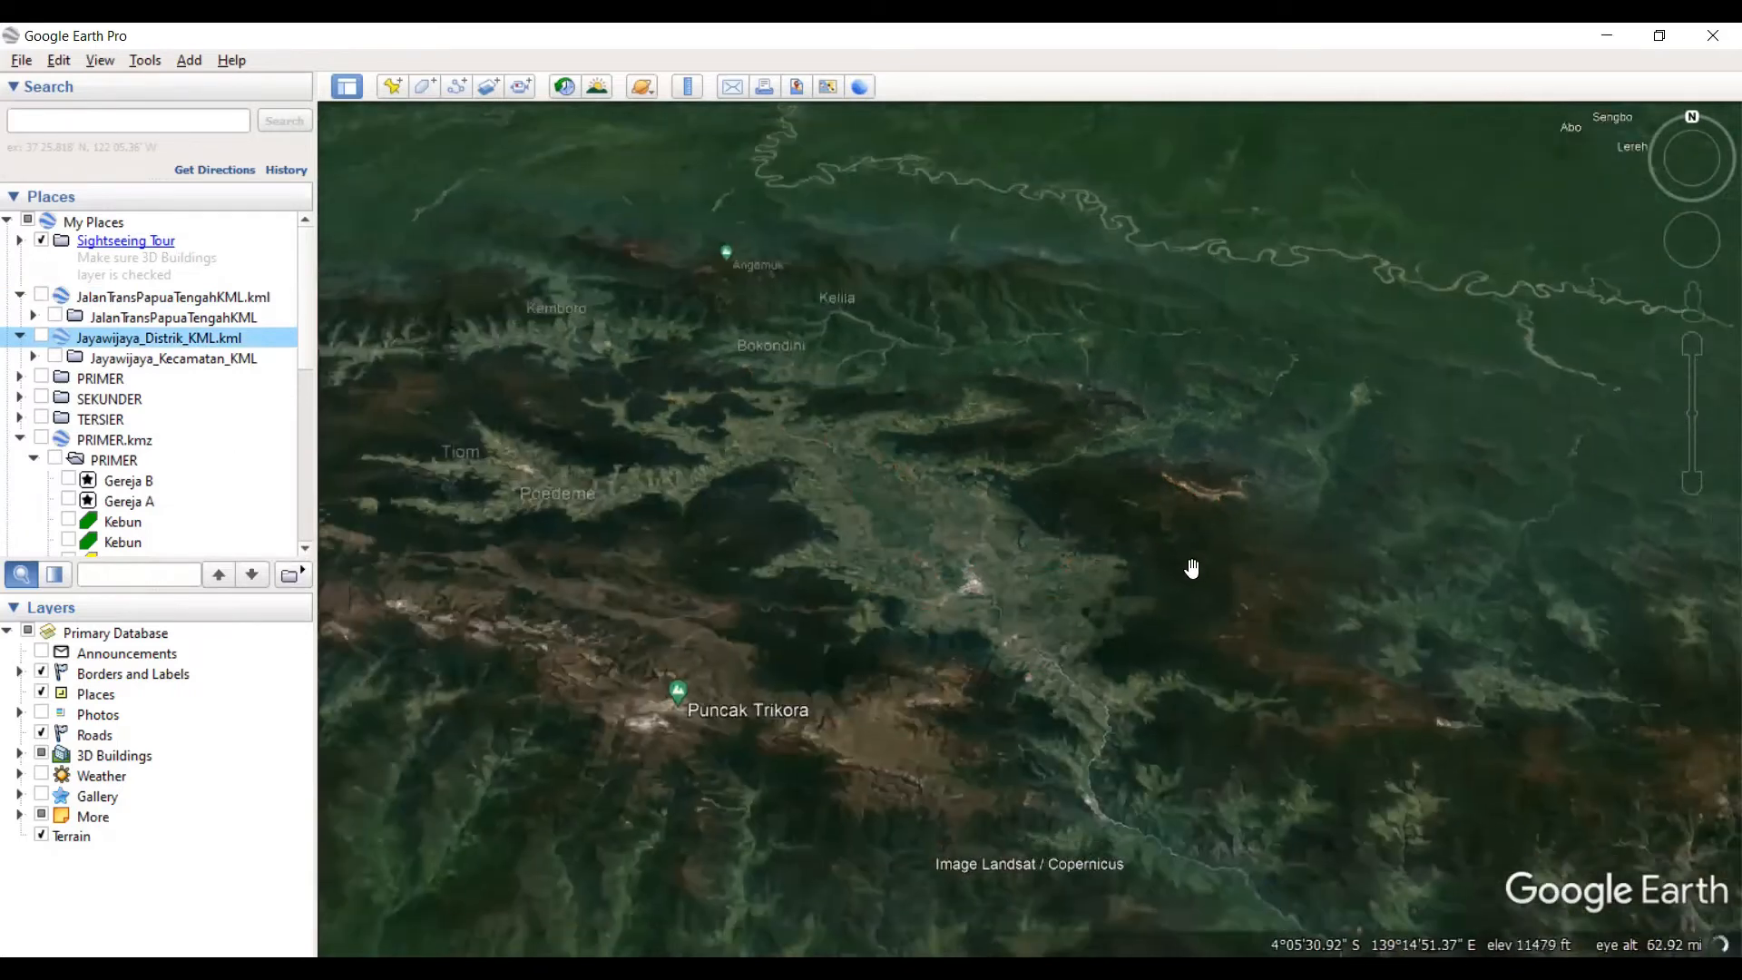
pyautogui.click(41, 340)
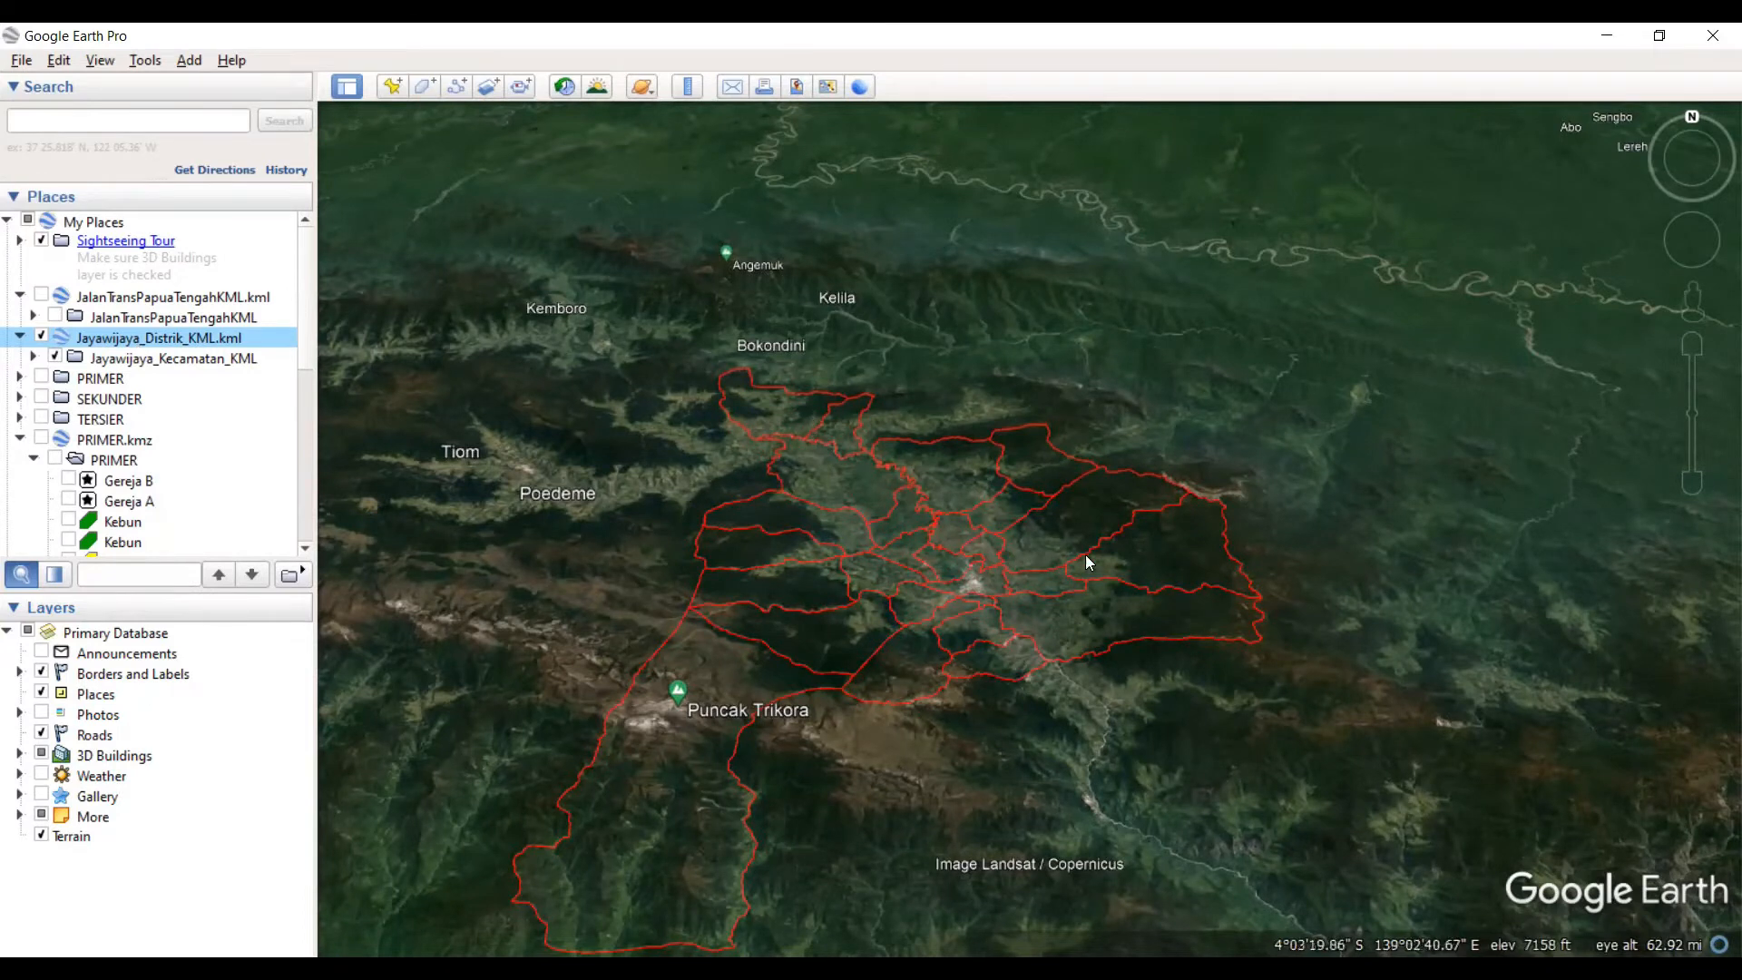
pyautogui.scroll(-3, 1012, 537)
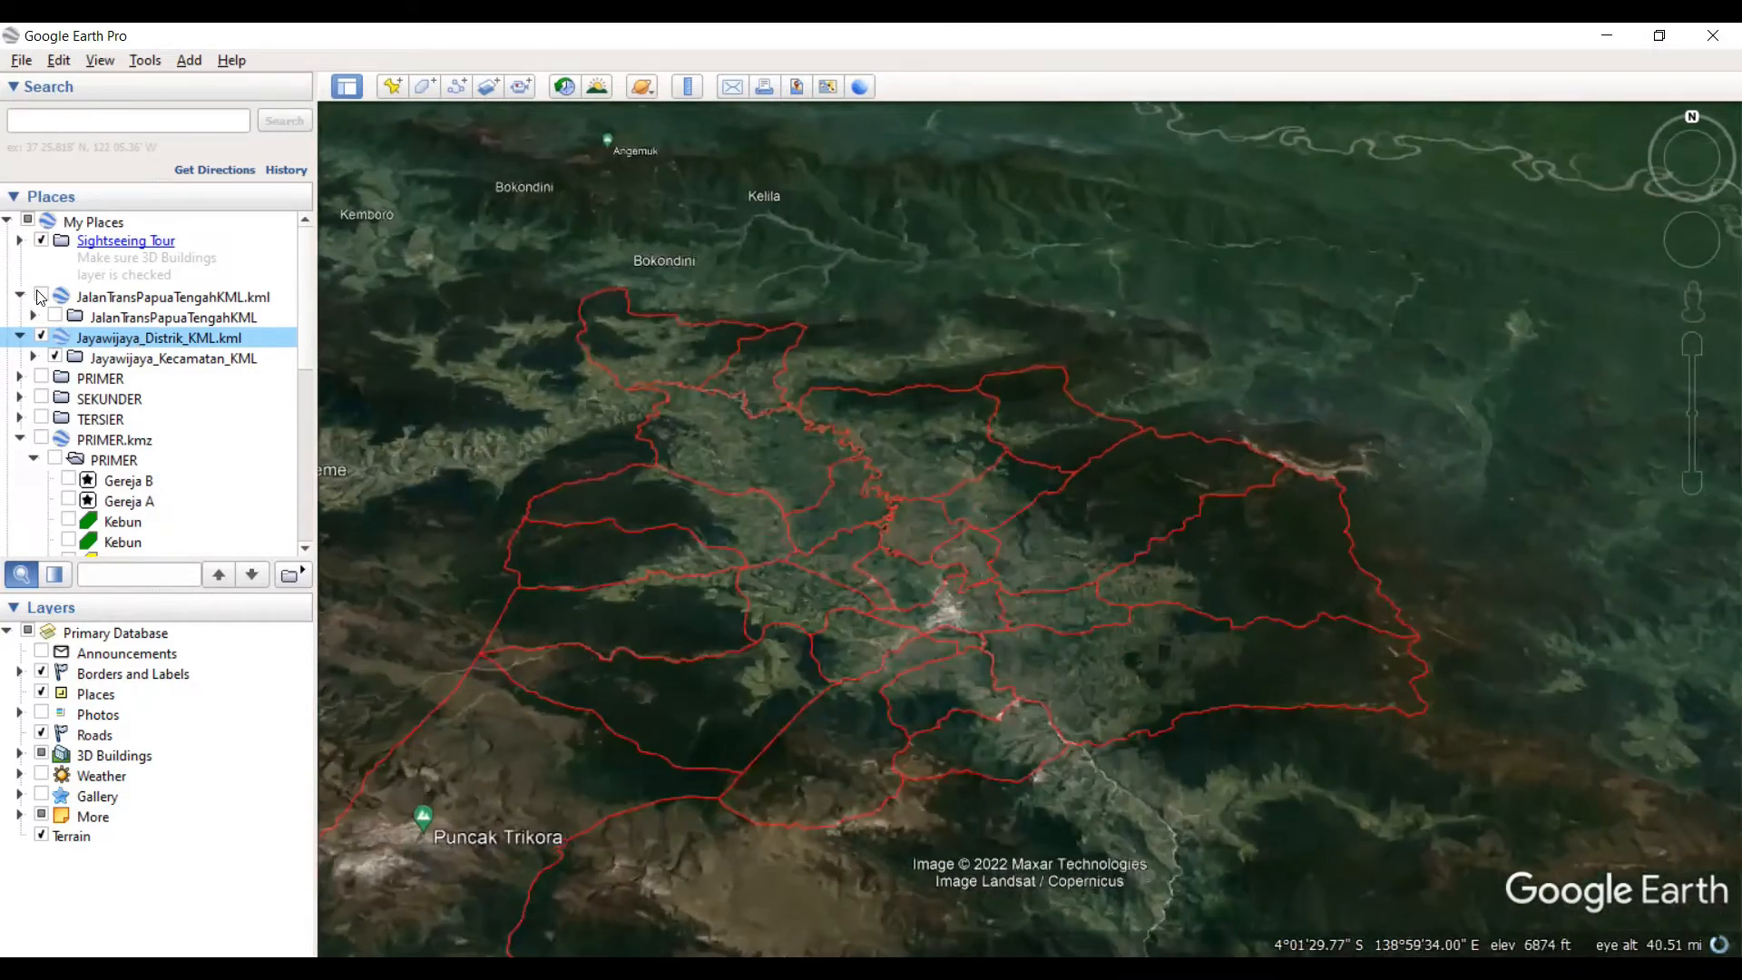
pyautogui.click(41, 296)
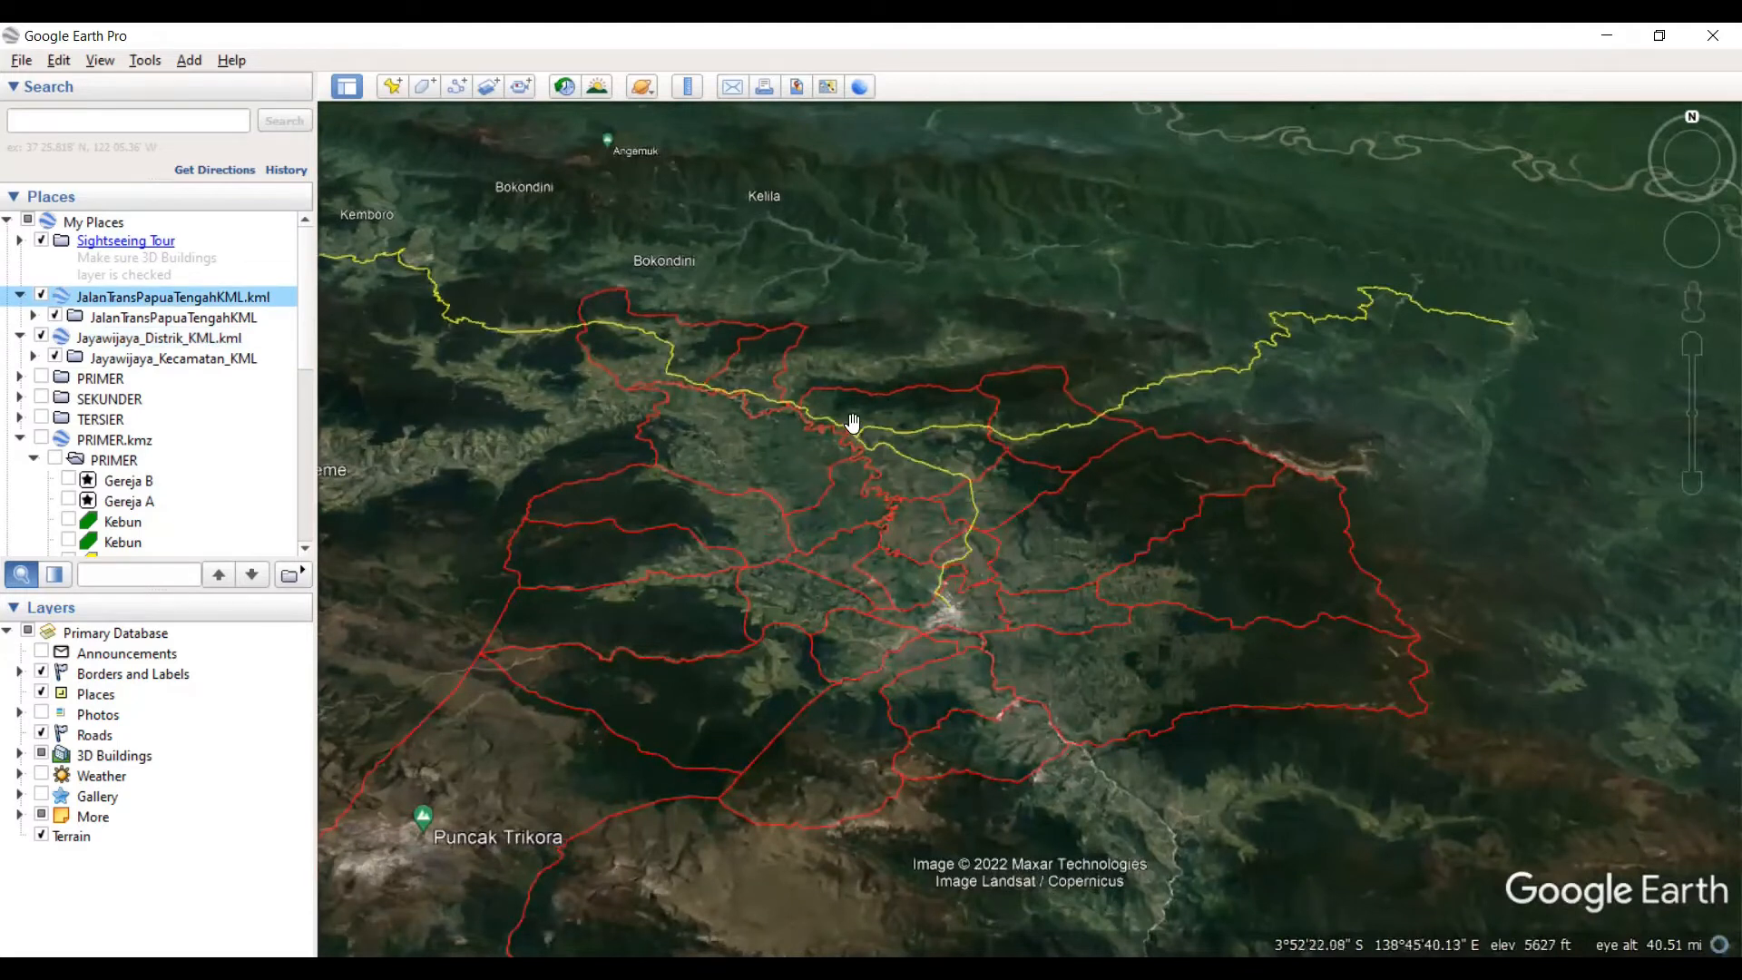
# Step: Expand the Jayawijaya_Kecamatan_KML folder to list its individual district boundaries
pyautogui.scroll(2, 858, 422)
pyautogui.scroll(2, 639, 414)
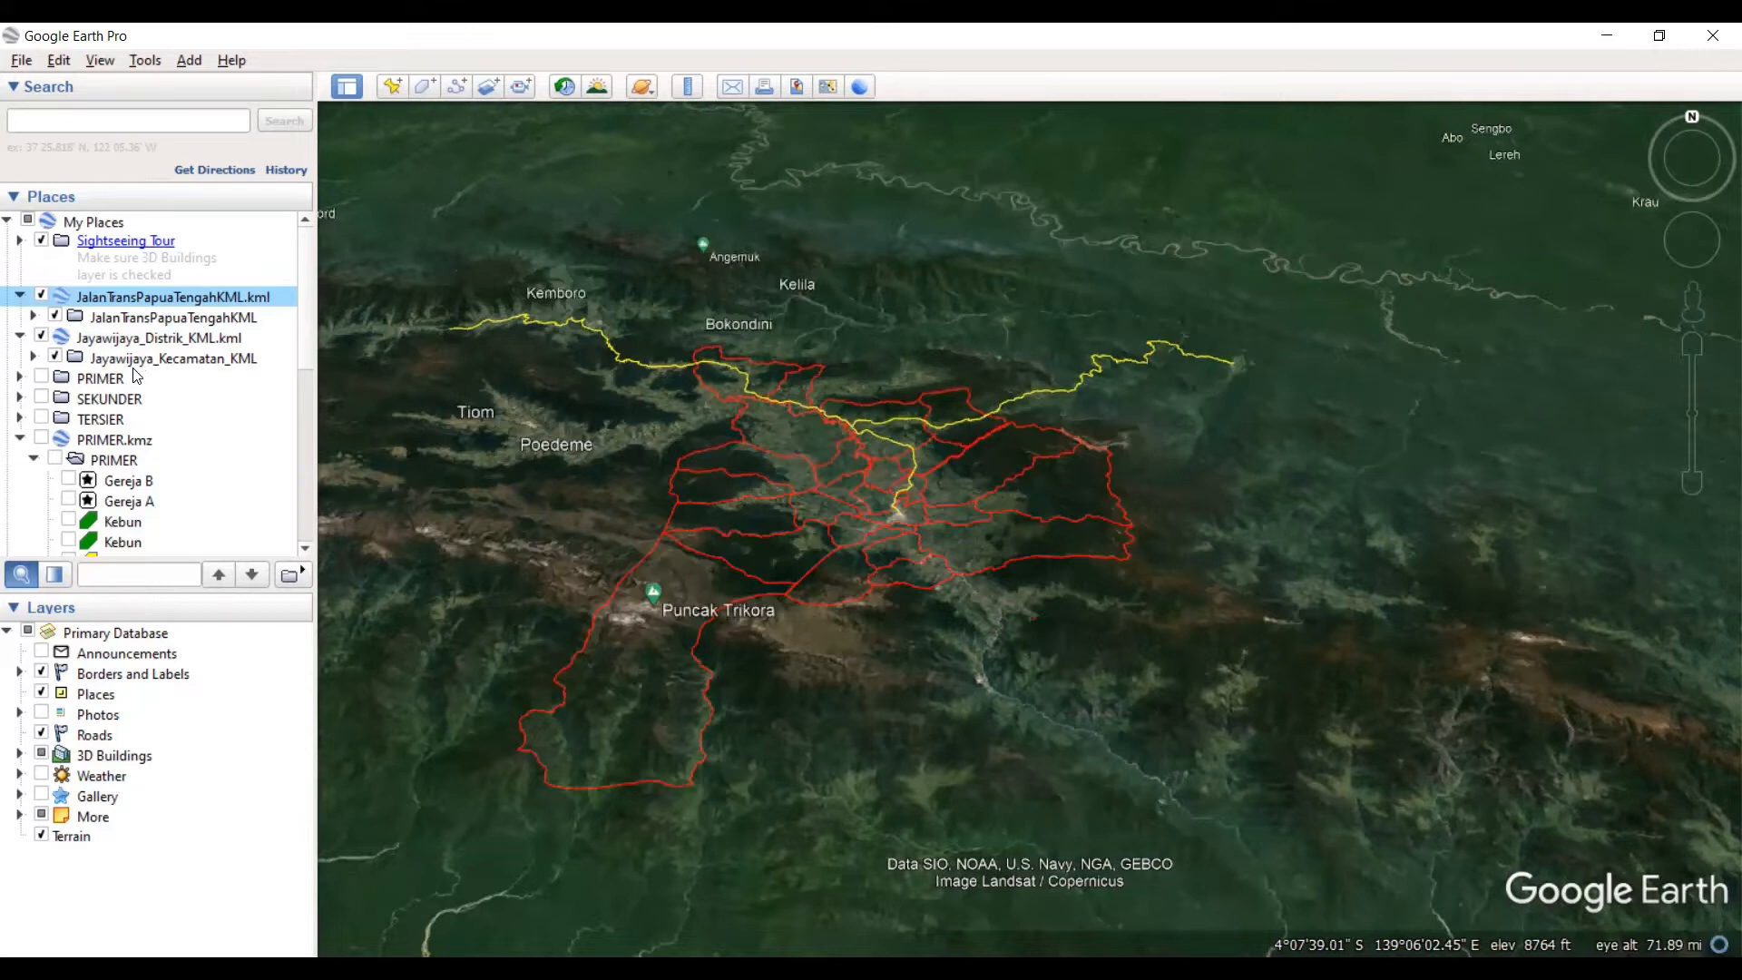
pyautogui.click(34, 358)
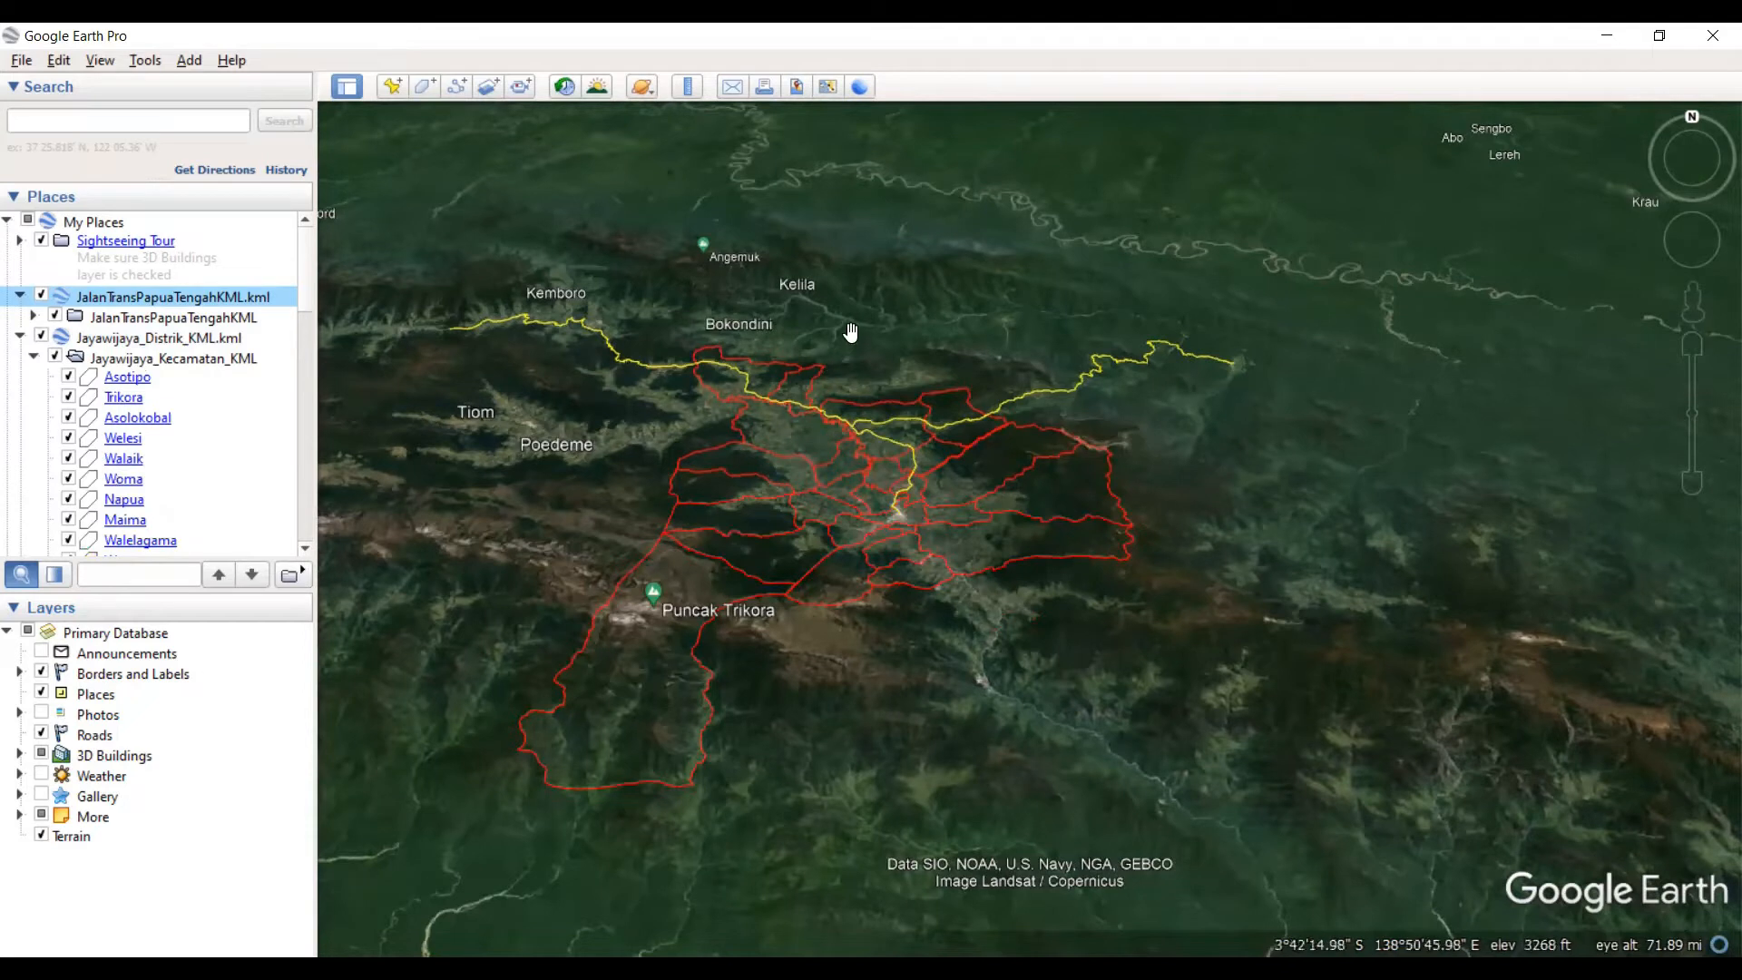
pyautogui.scroll(2, 723, 417)
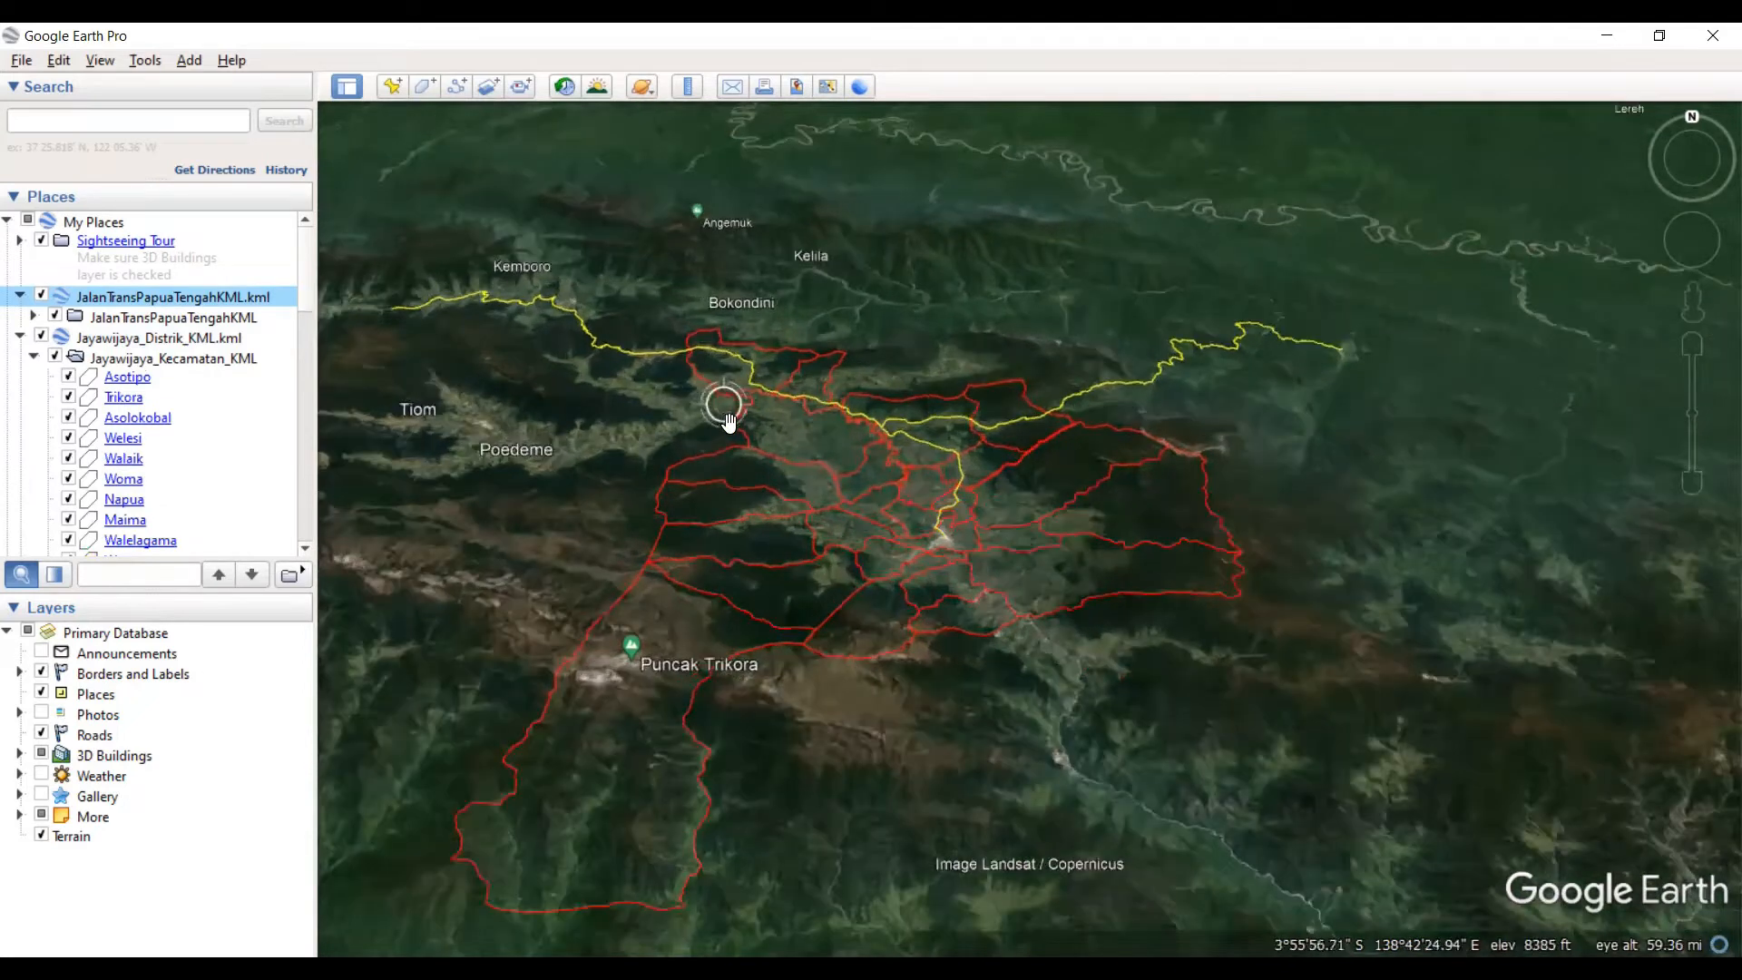
pyautogui.scroll(2, 945, 456)
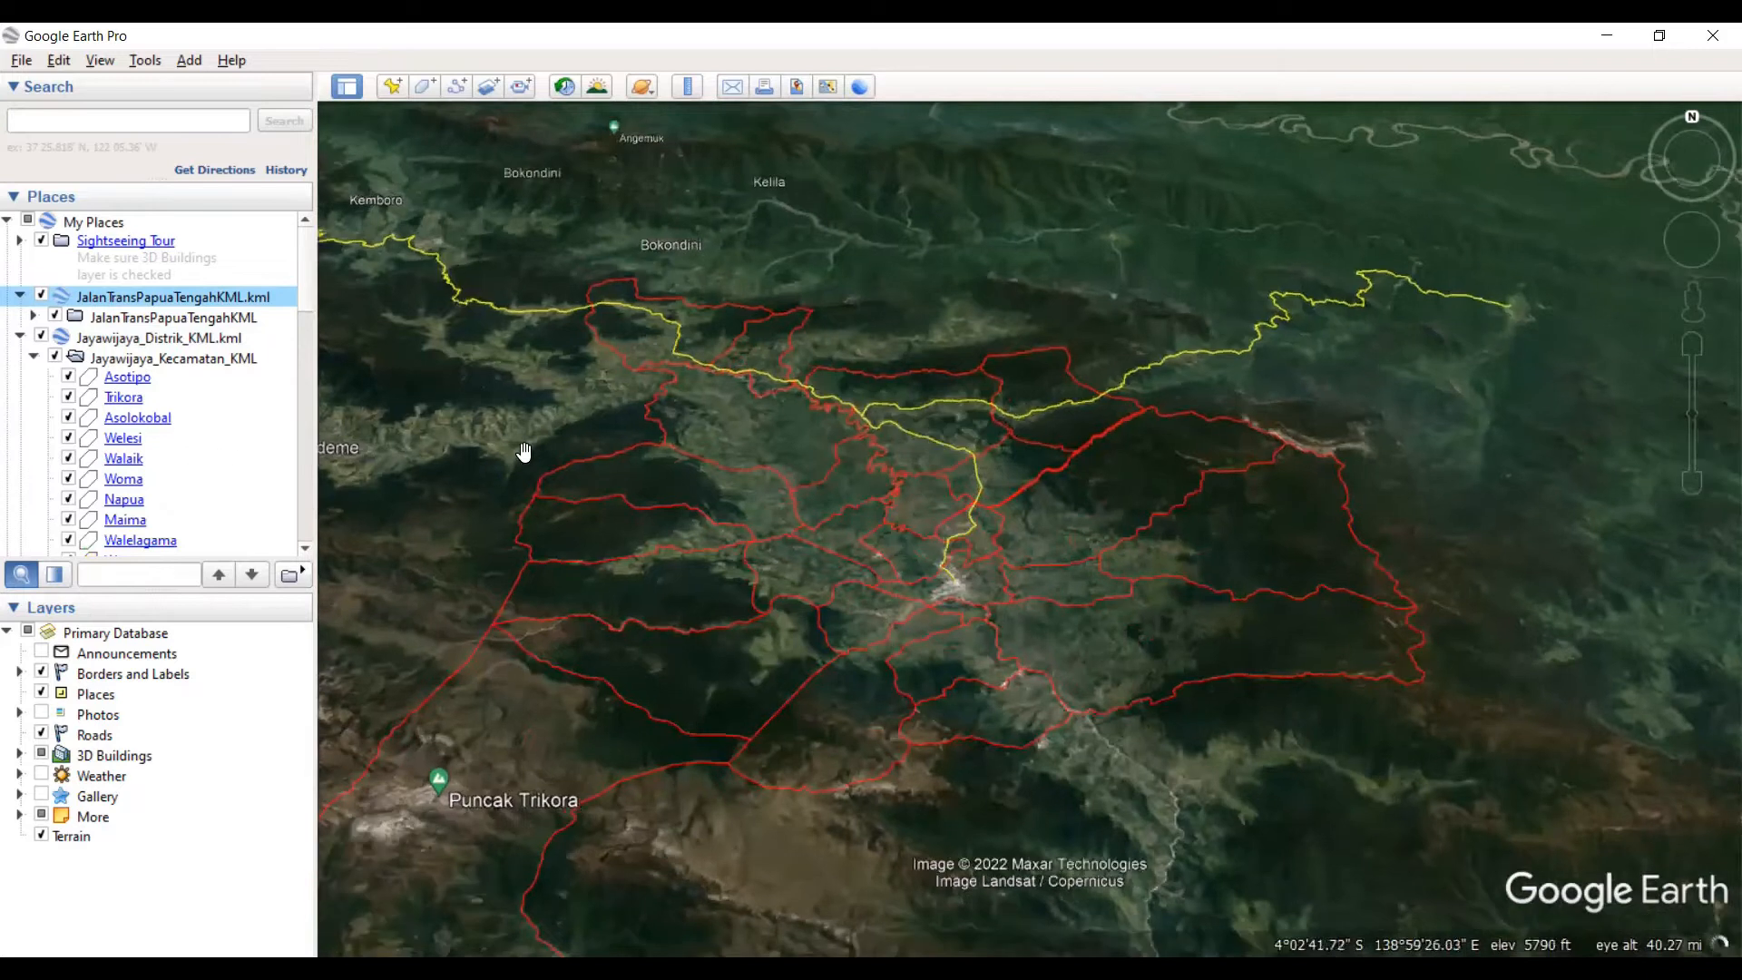
# Step: Hide and redisplay the Walaik, Welesi and Asolokobal district boundaries one at a time to locate them on the map
pyautogui.click(68, 459)
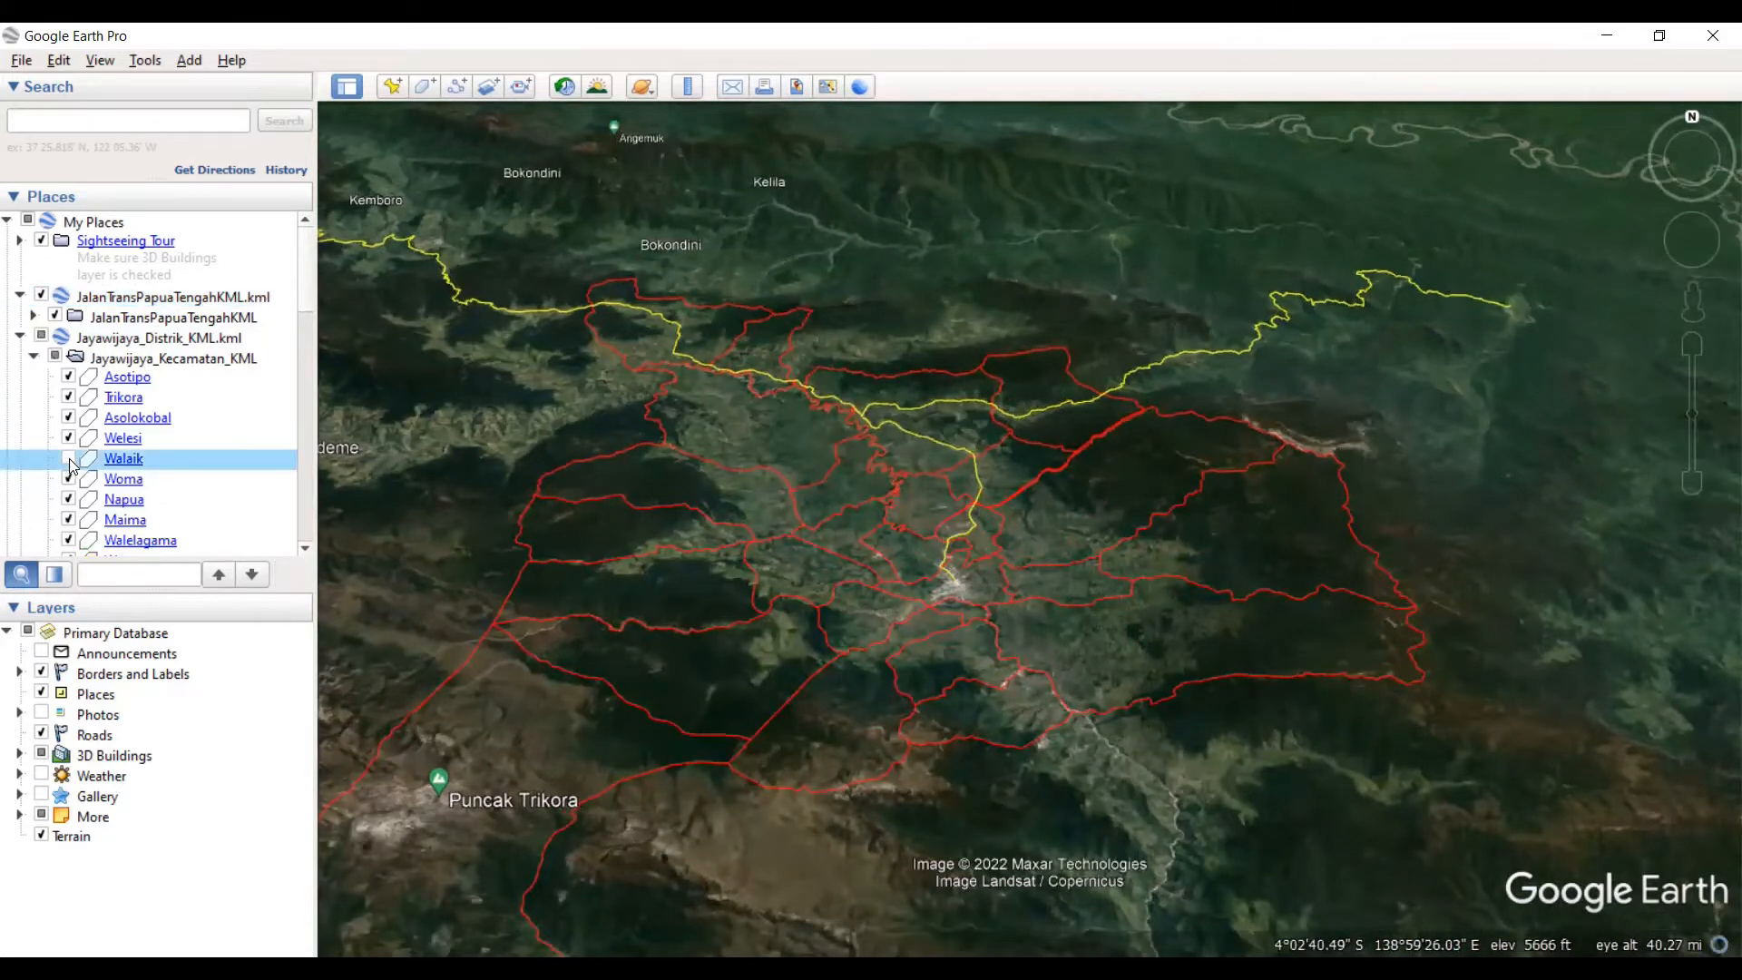
pyautogui.click(69, 460)
pyautogui.click(67, 441)
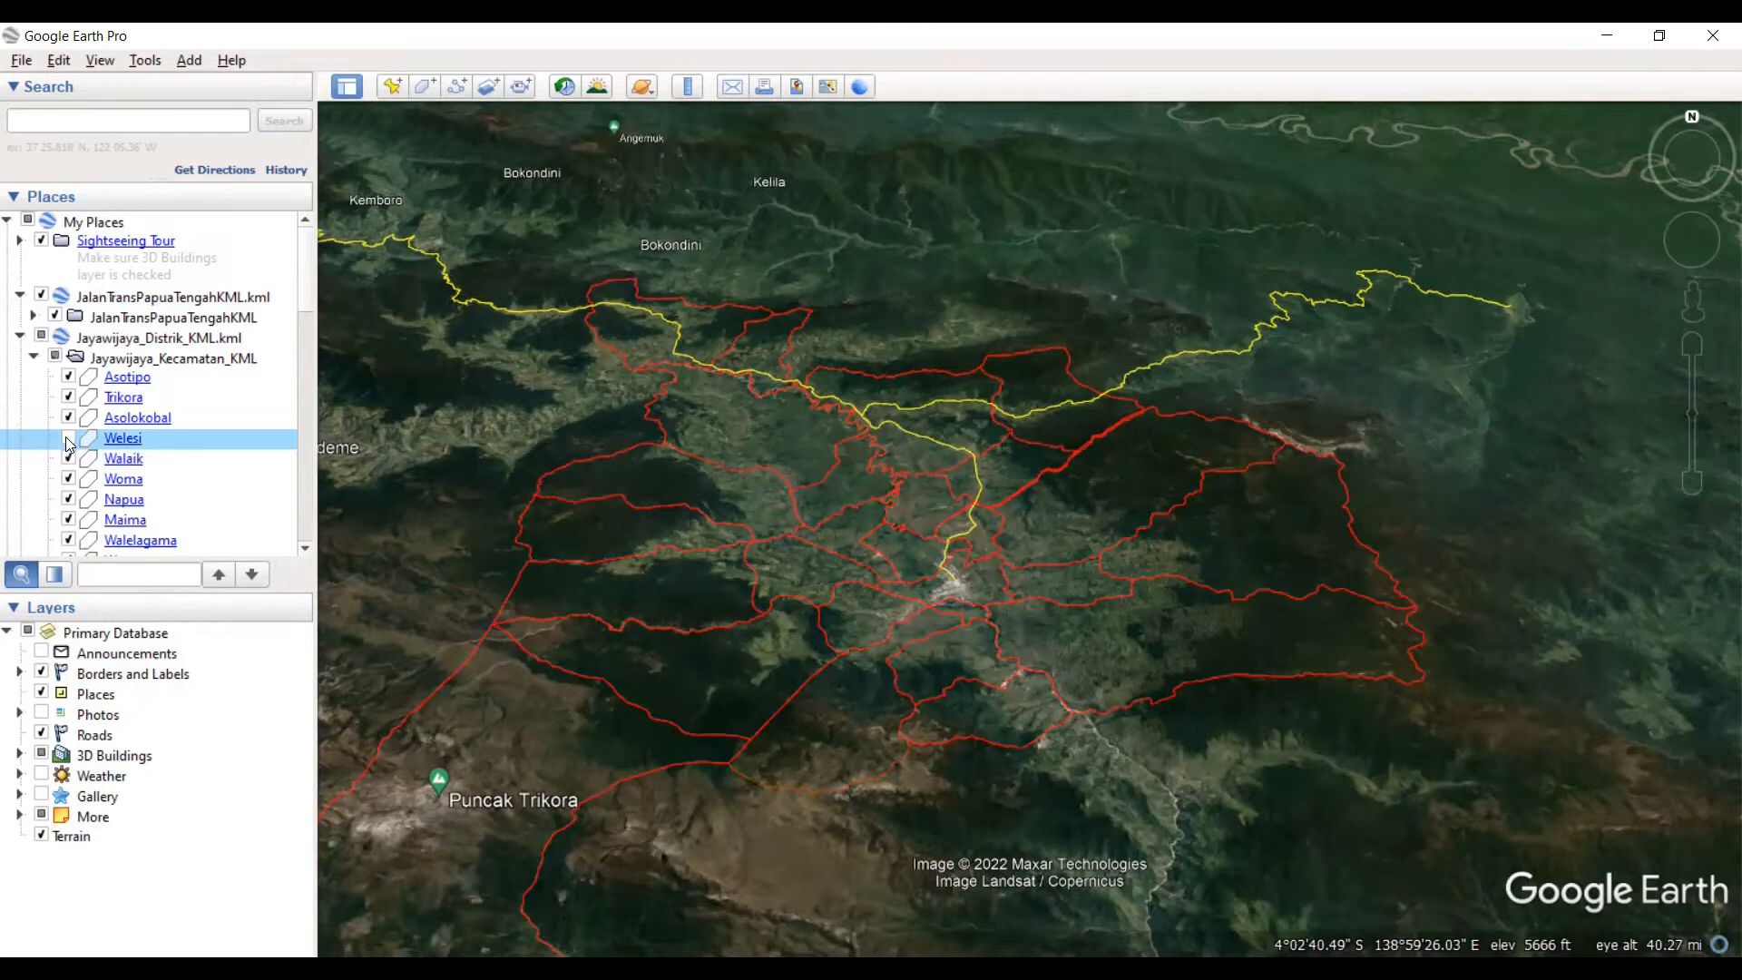
pyautogui.click(69, 419)
pyautogui.click(69, 419)
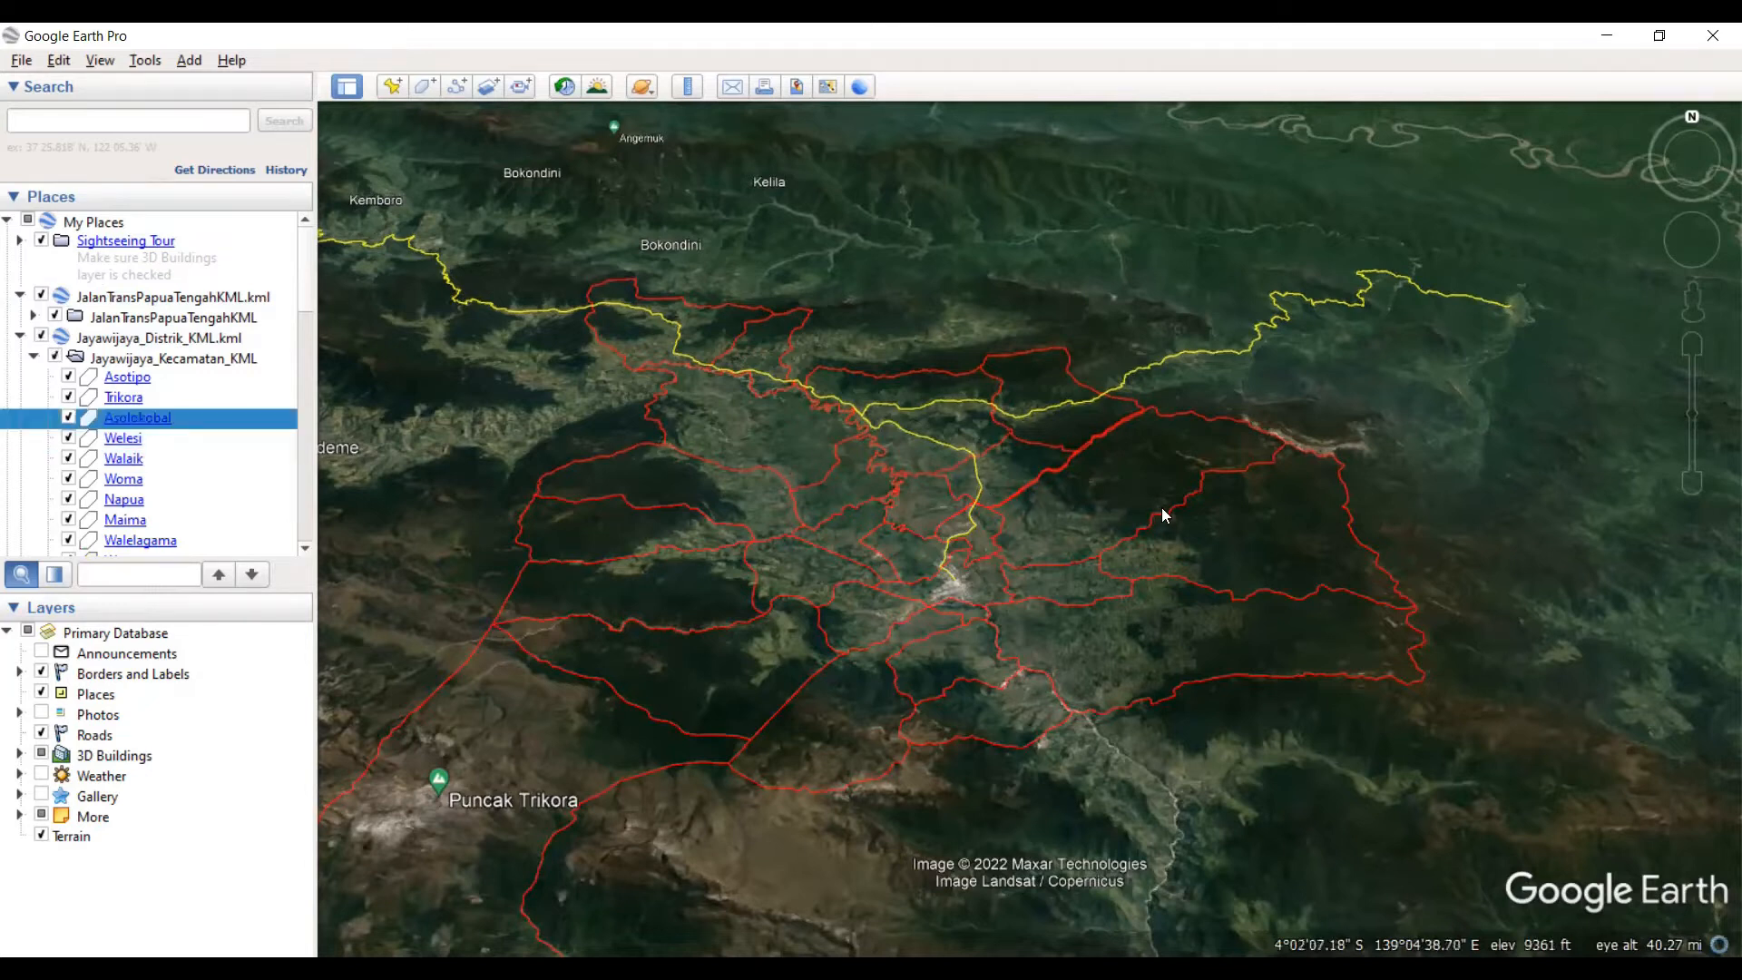
# Step: View the attribute information of the Siepkosi district boundary, open its properties to highlight its outline, and close them
pyautogui.click(1163, 512)
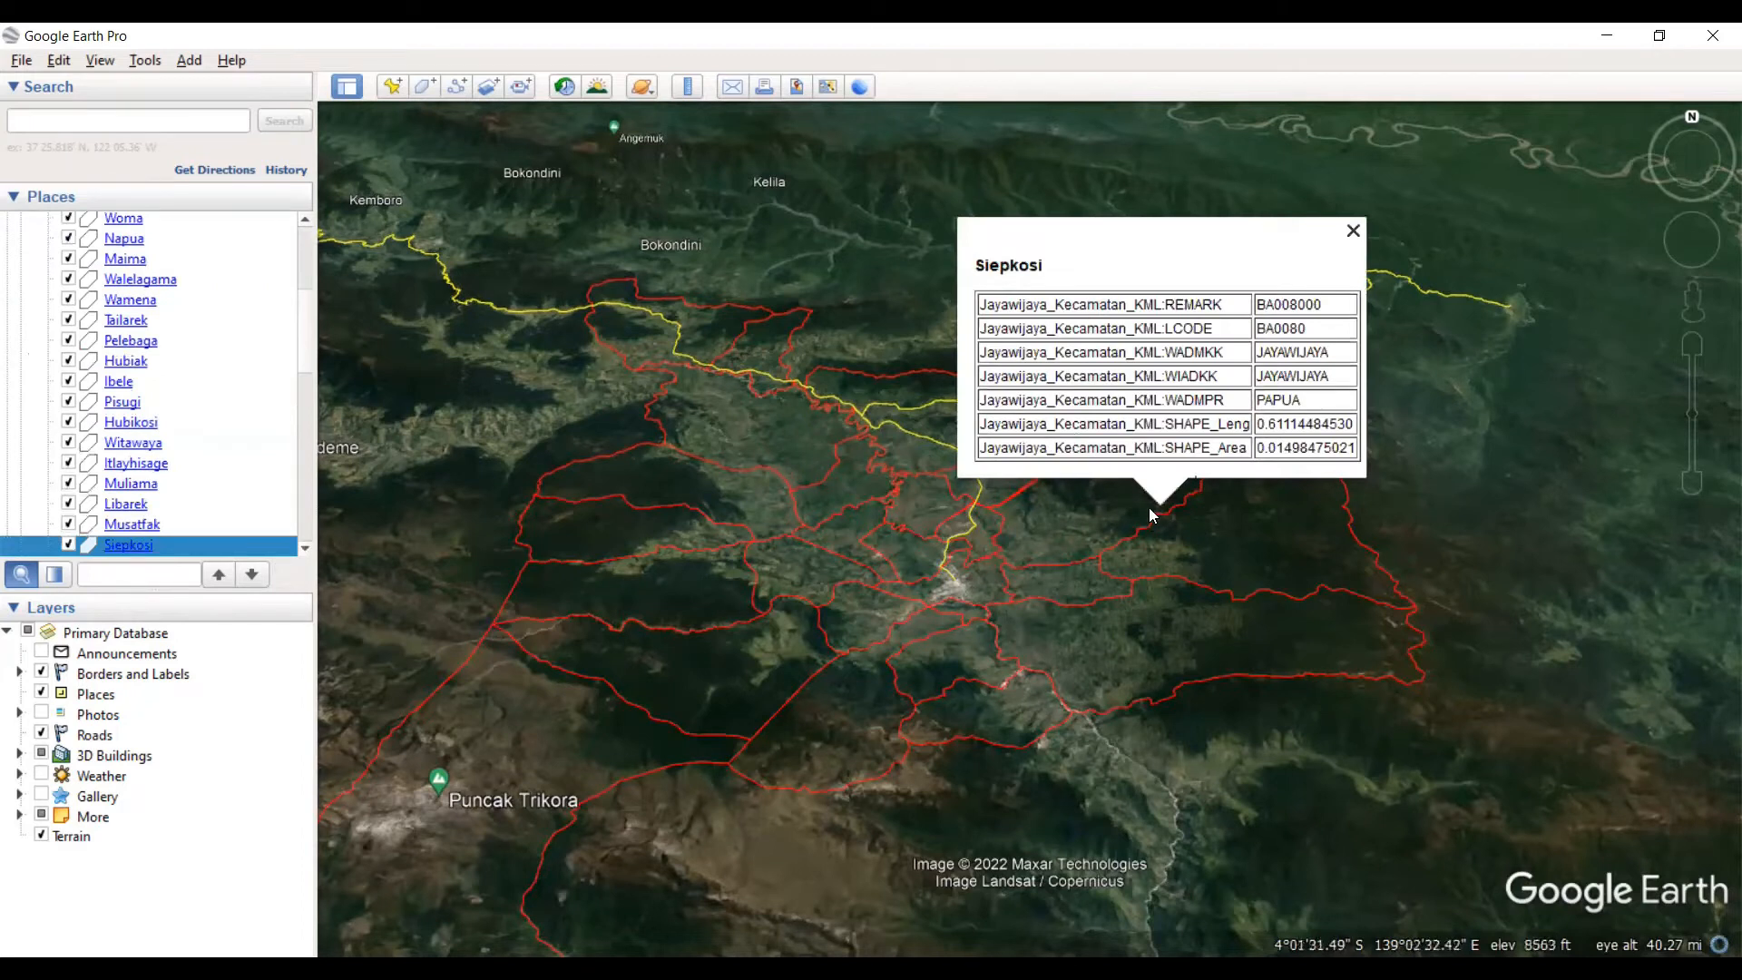
pyautogui.click(1352, 232)
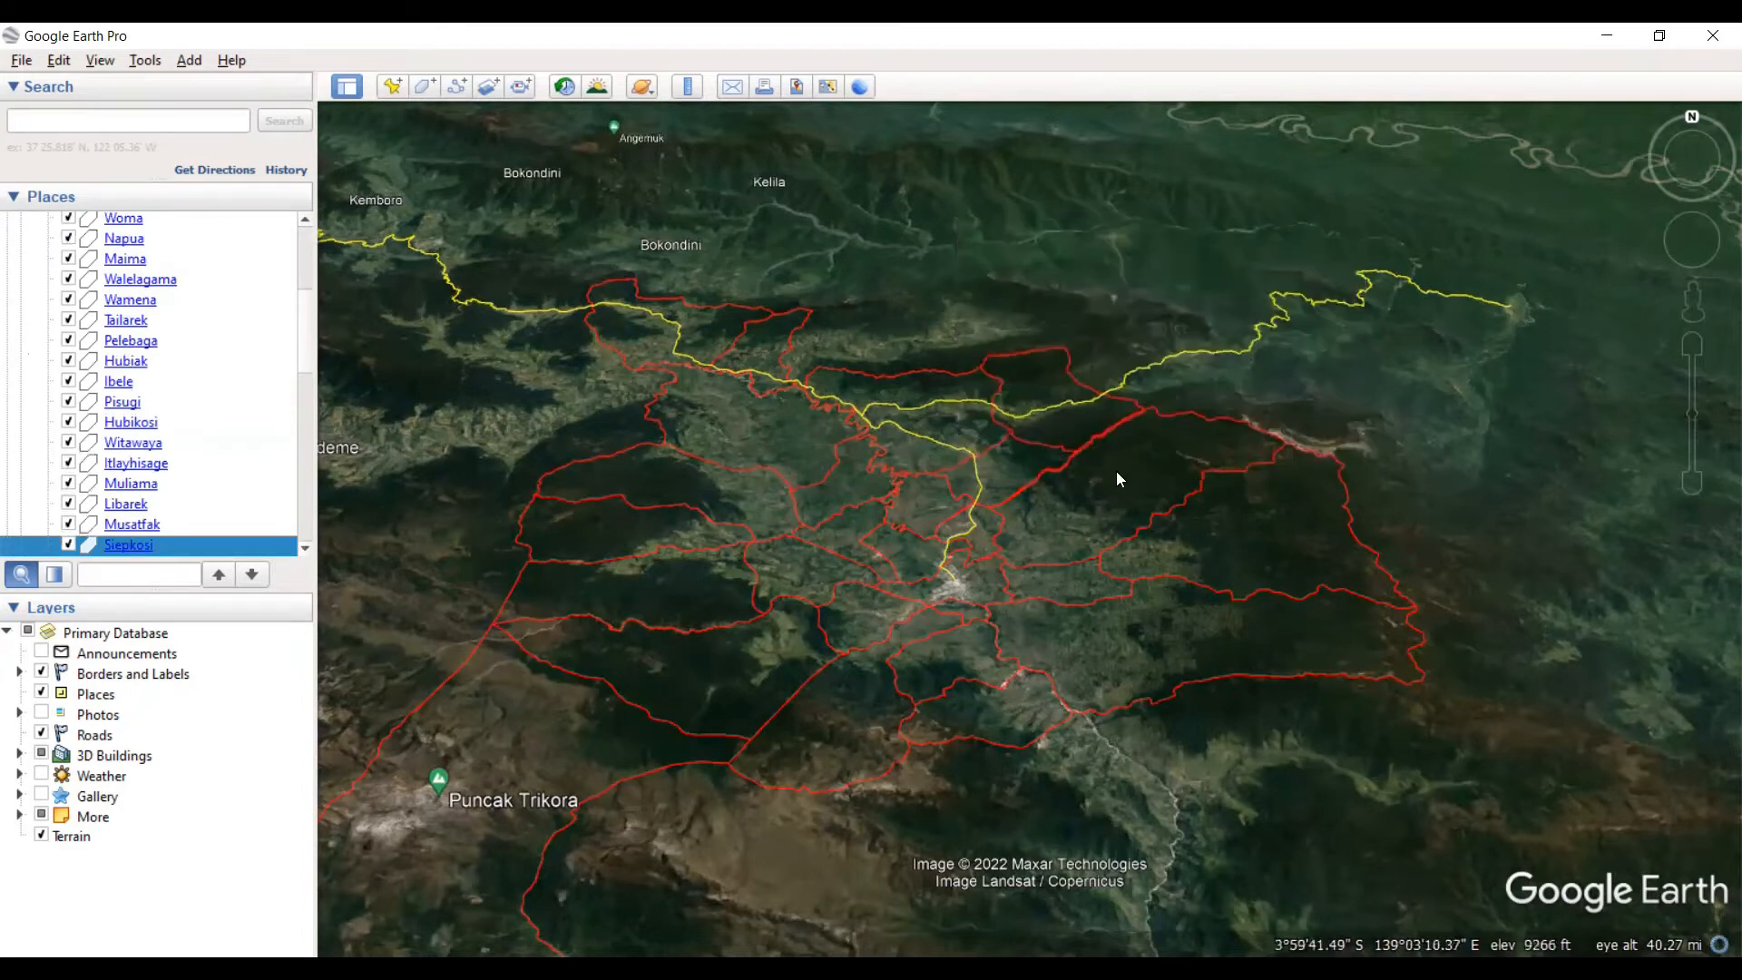
pyautogui.click(1063, 466)
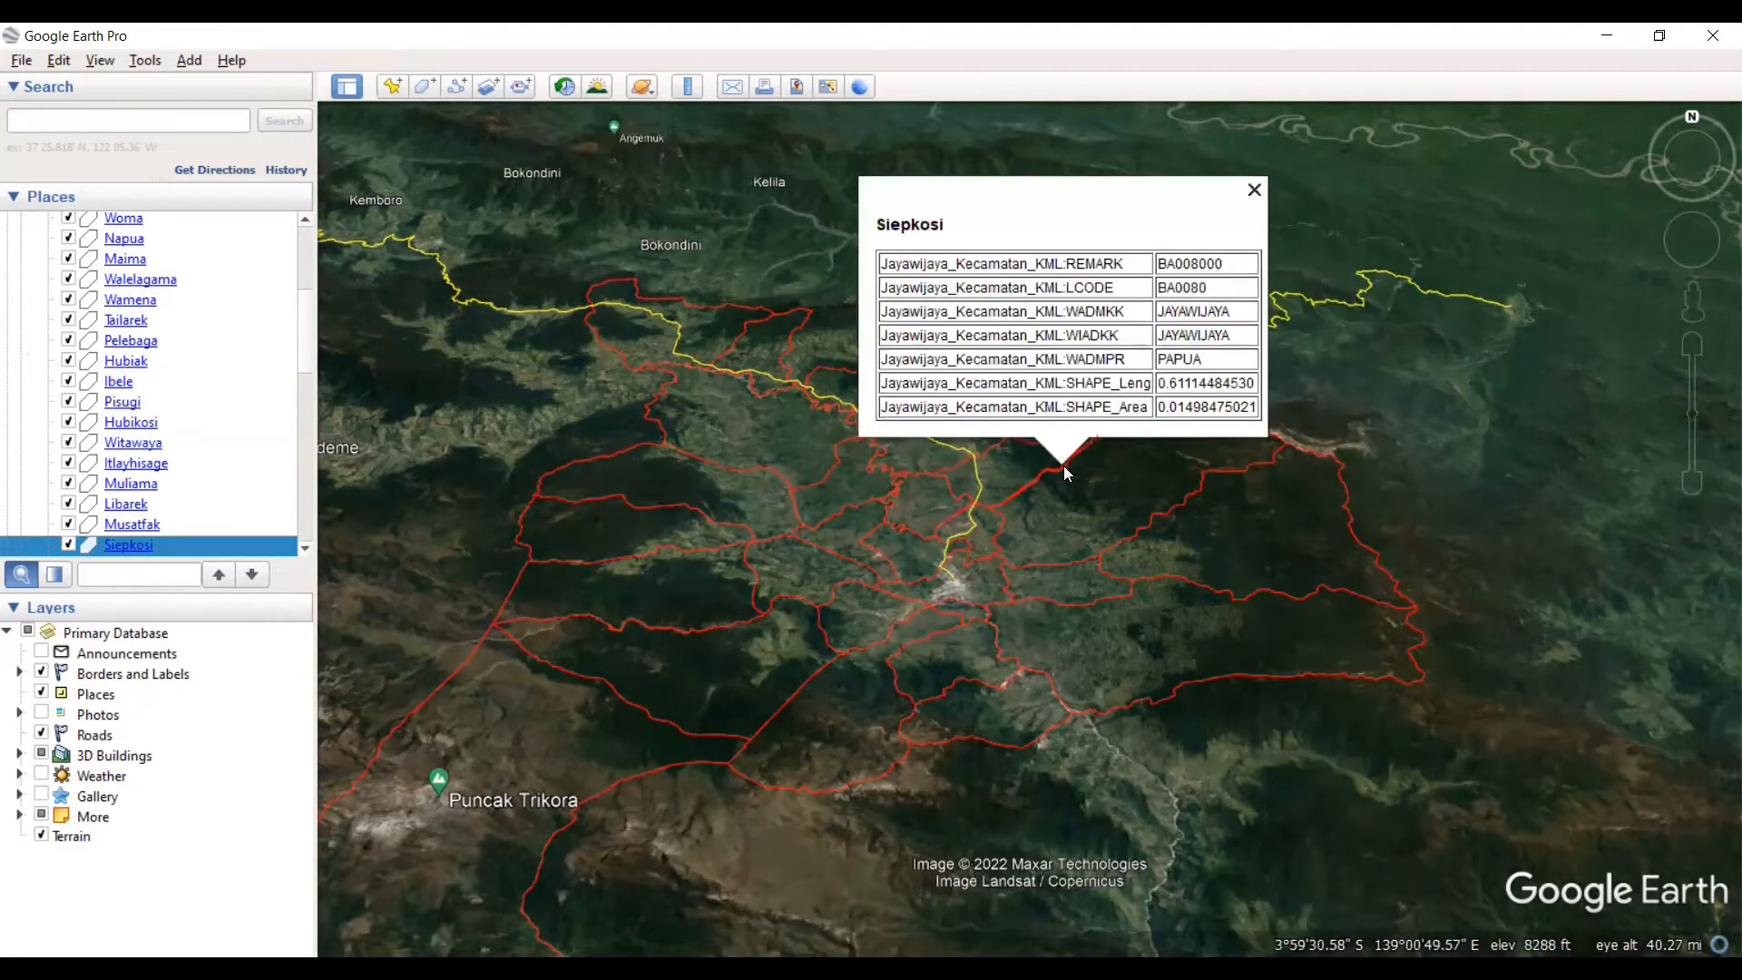
pyautogui.rightClick(1063, 465)
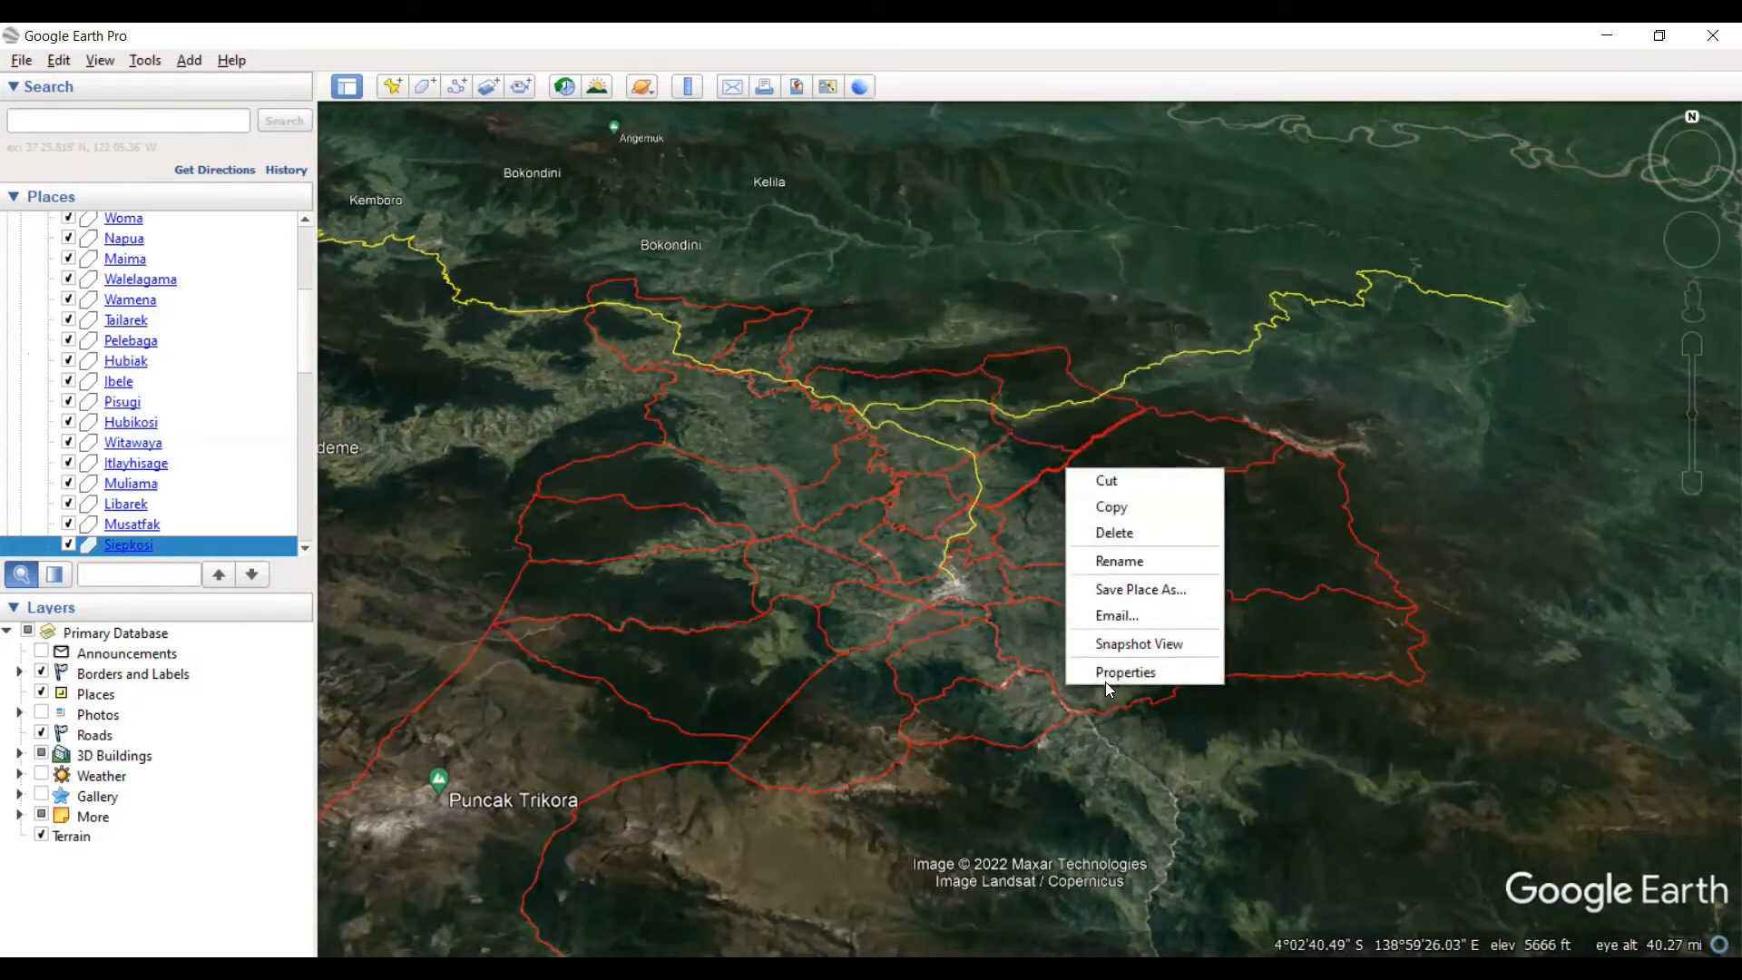
pyautogui.press('Return')
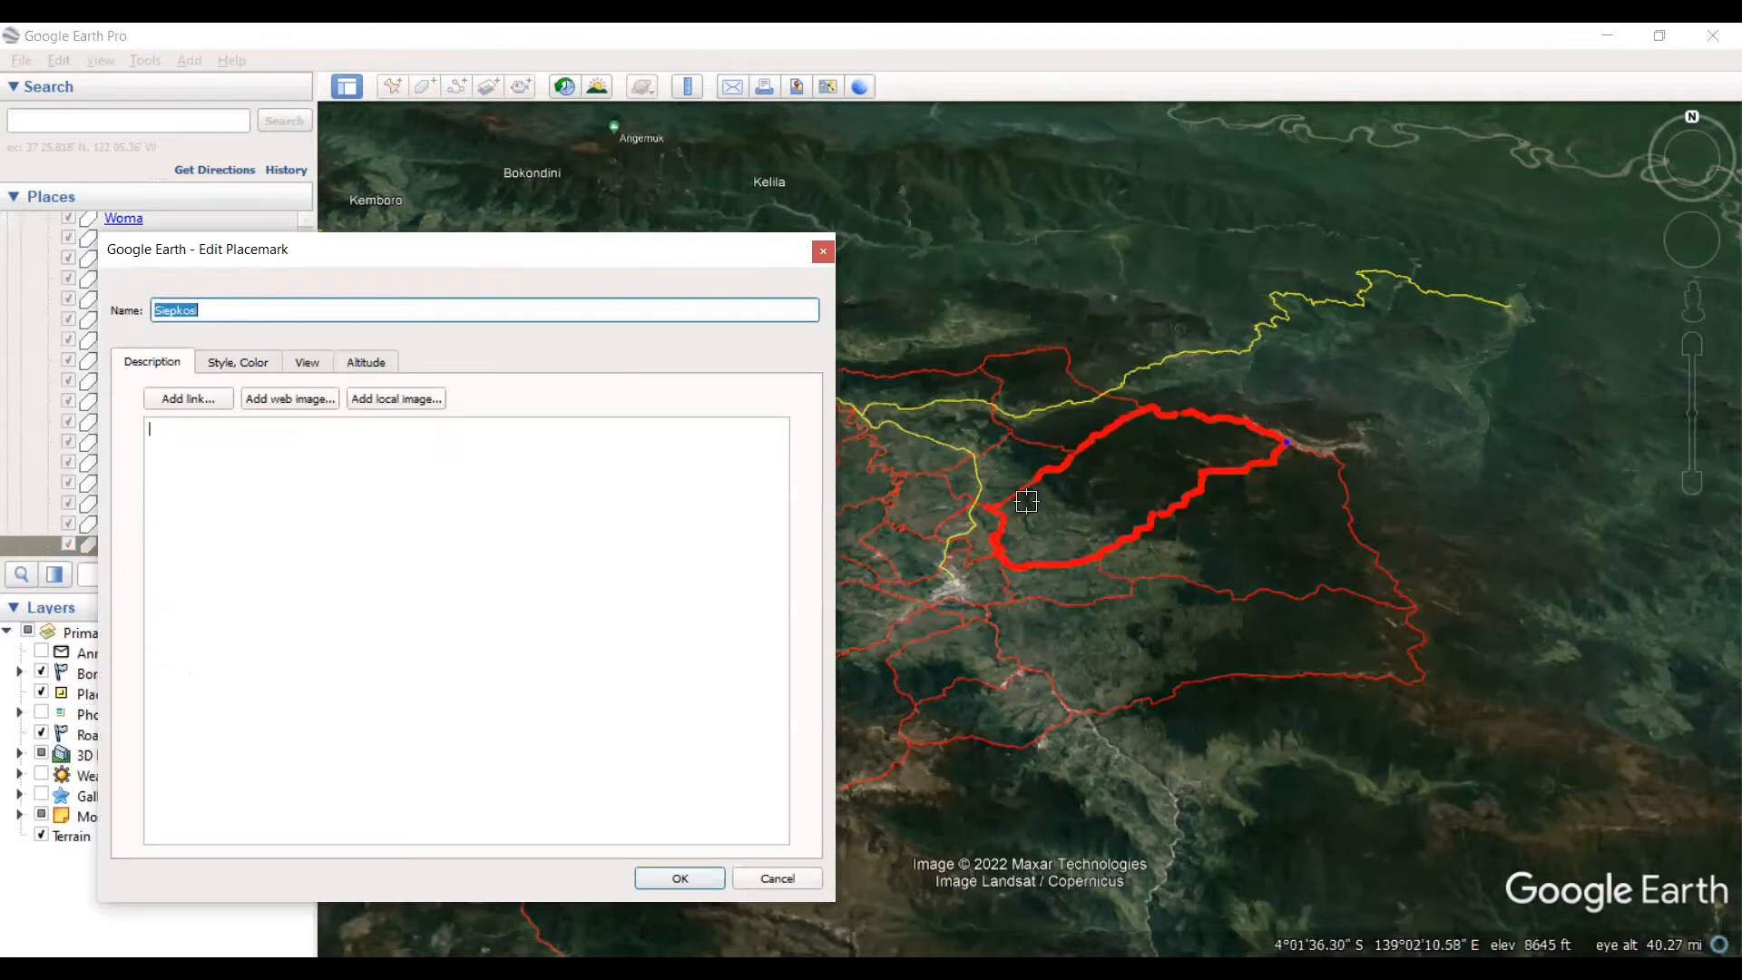
pyautogui.click(823, 253)
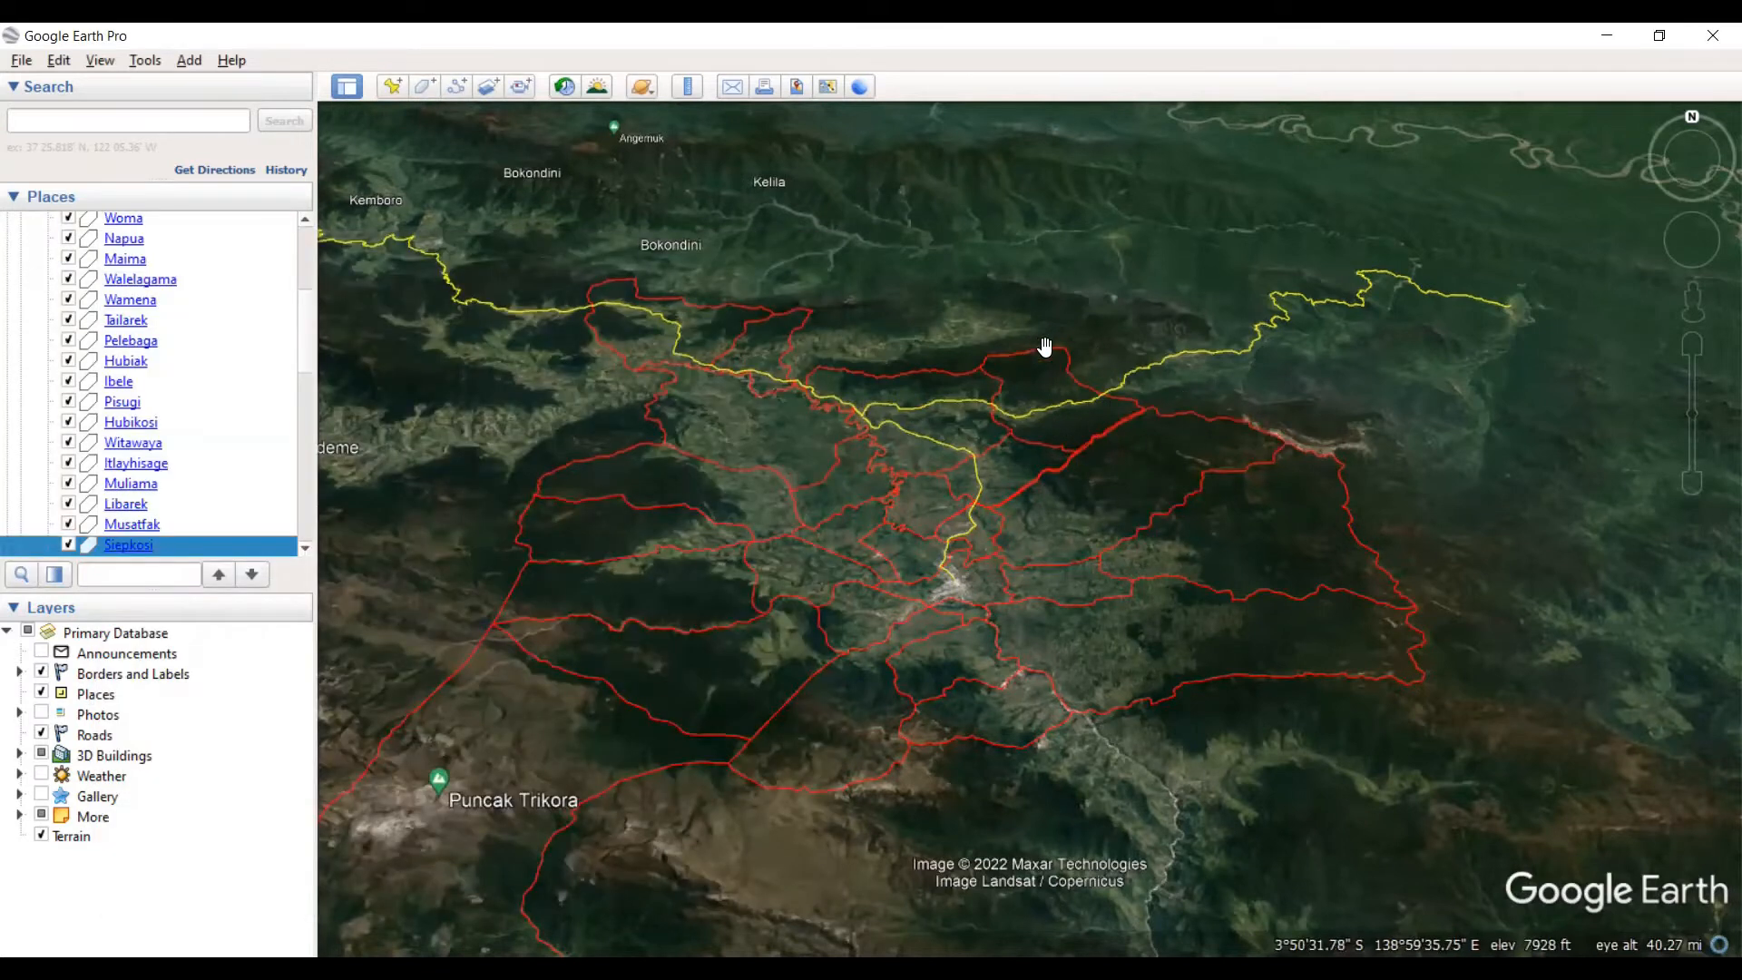
# Step: View the attribute information of the Wadangku district boundary, open its properties to highlight its outline, and close them
pyautogui.scroll(3, 1044, 347)
pyautogui.scroll(2, 1012, 352)
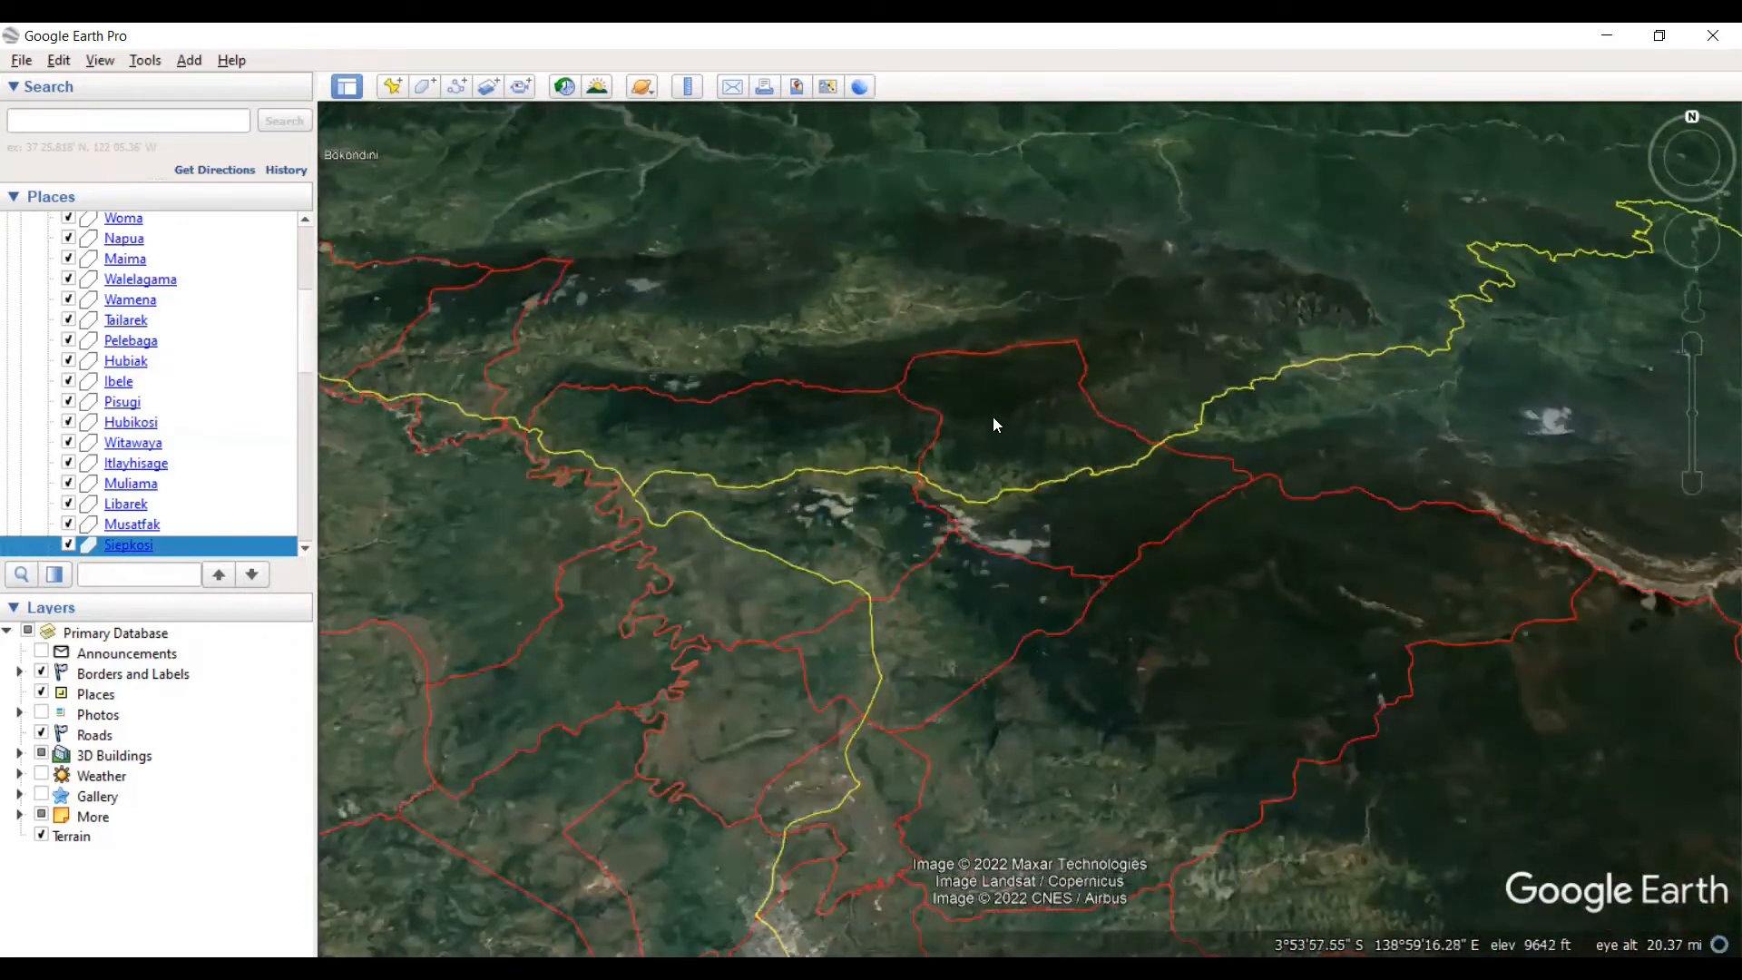
pyautogui.click(993, 359)
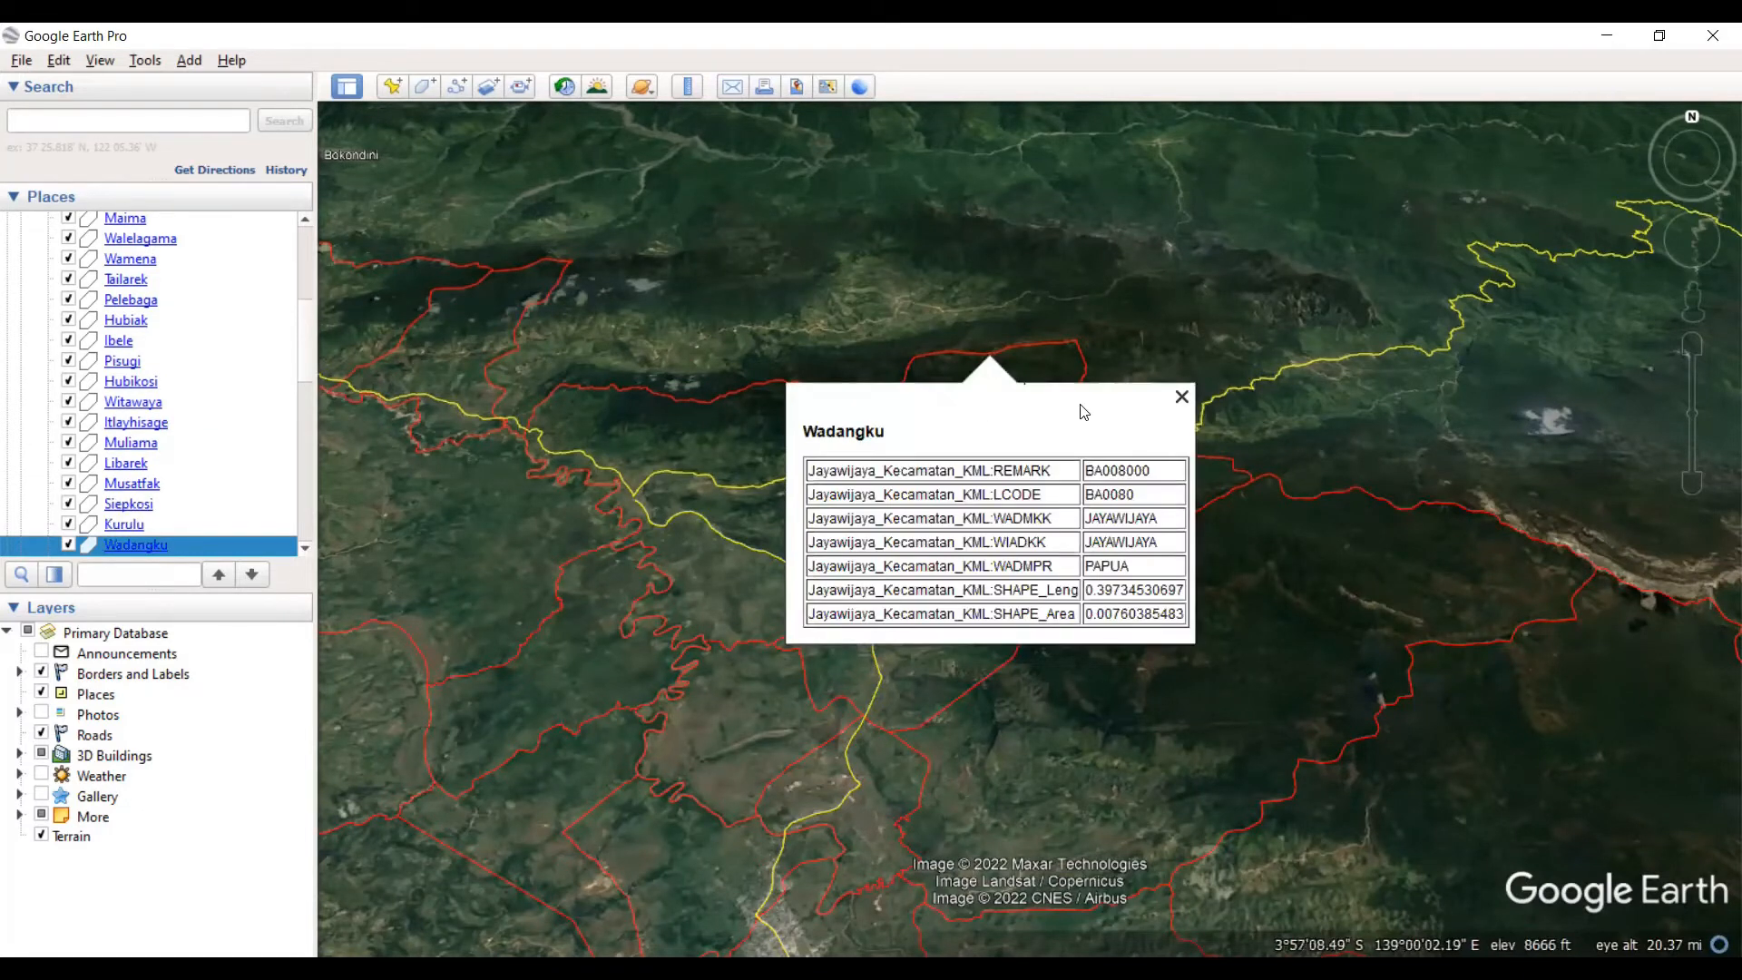
pyautogui.click(1181, 397)
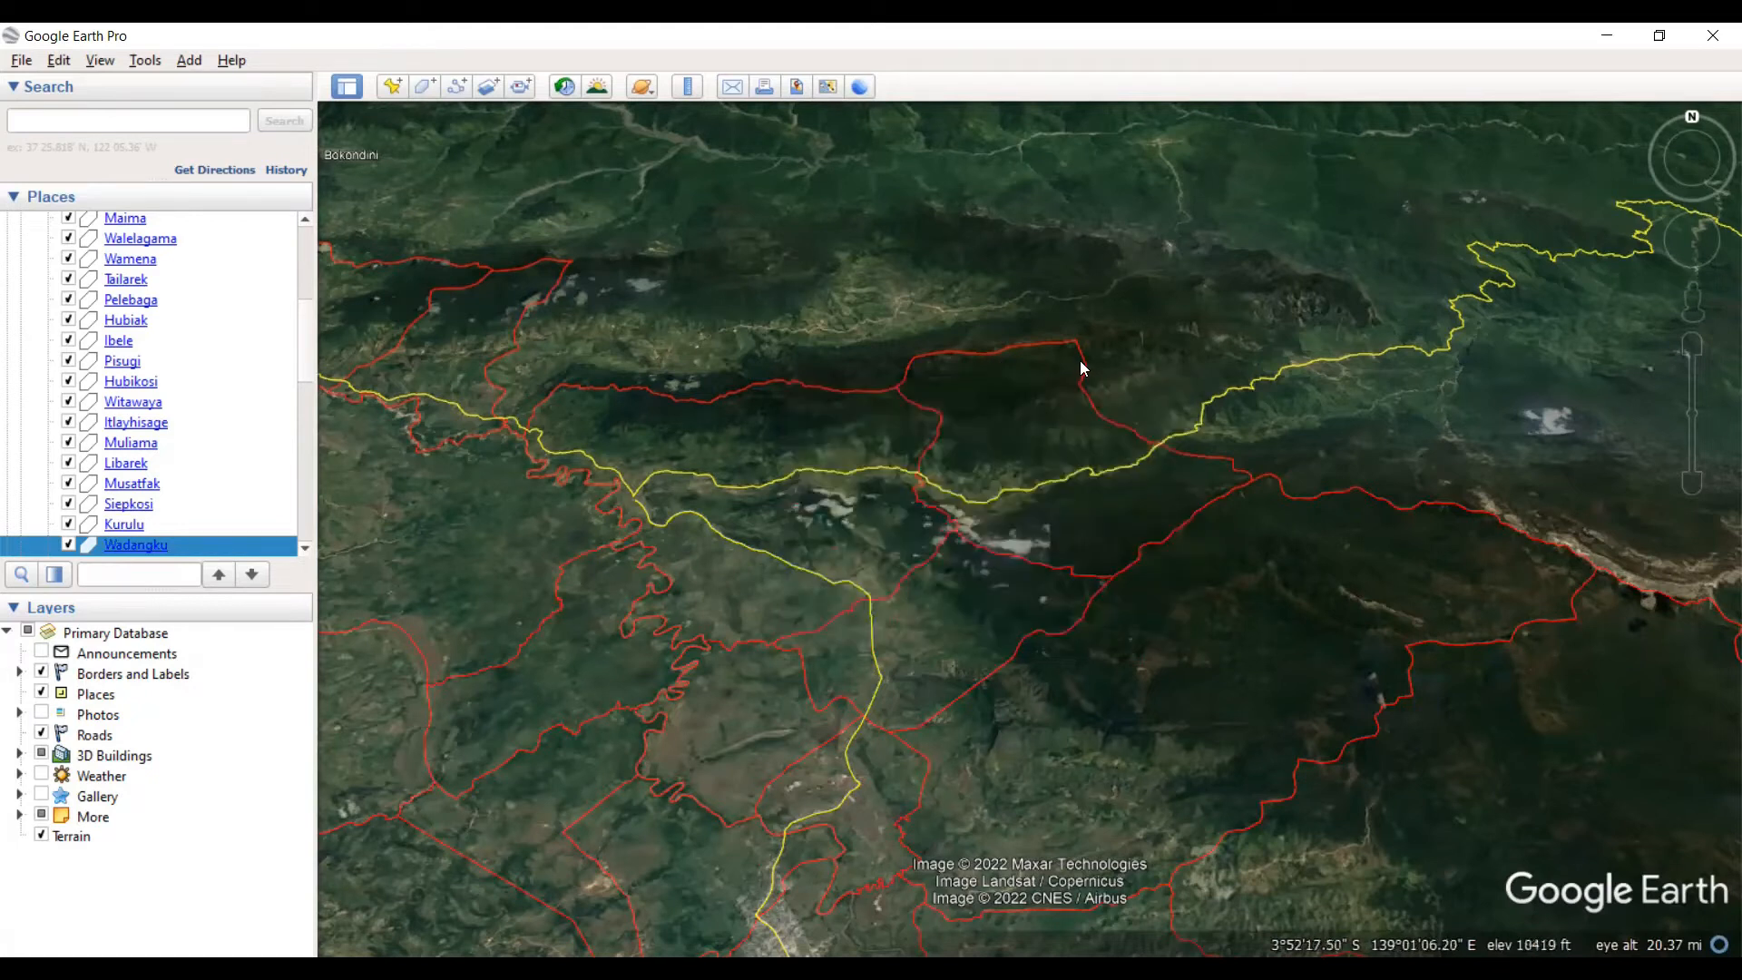
pyautogui.rightClick(1080, 361)
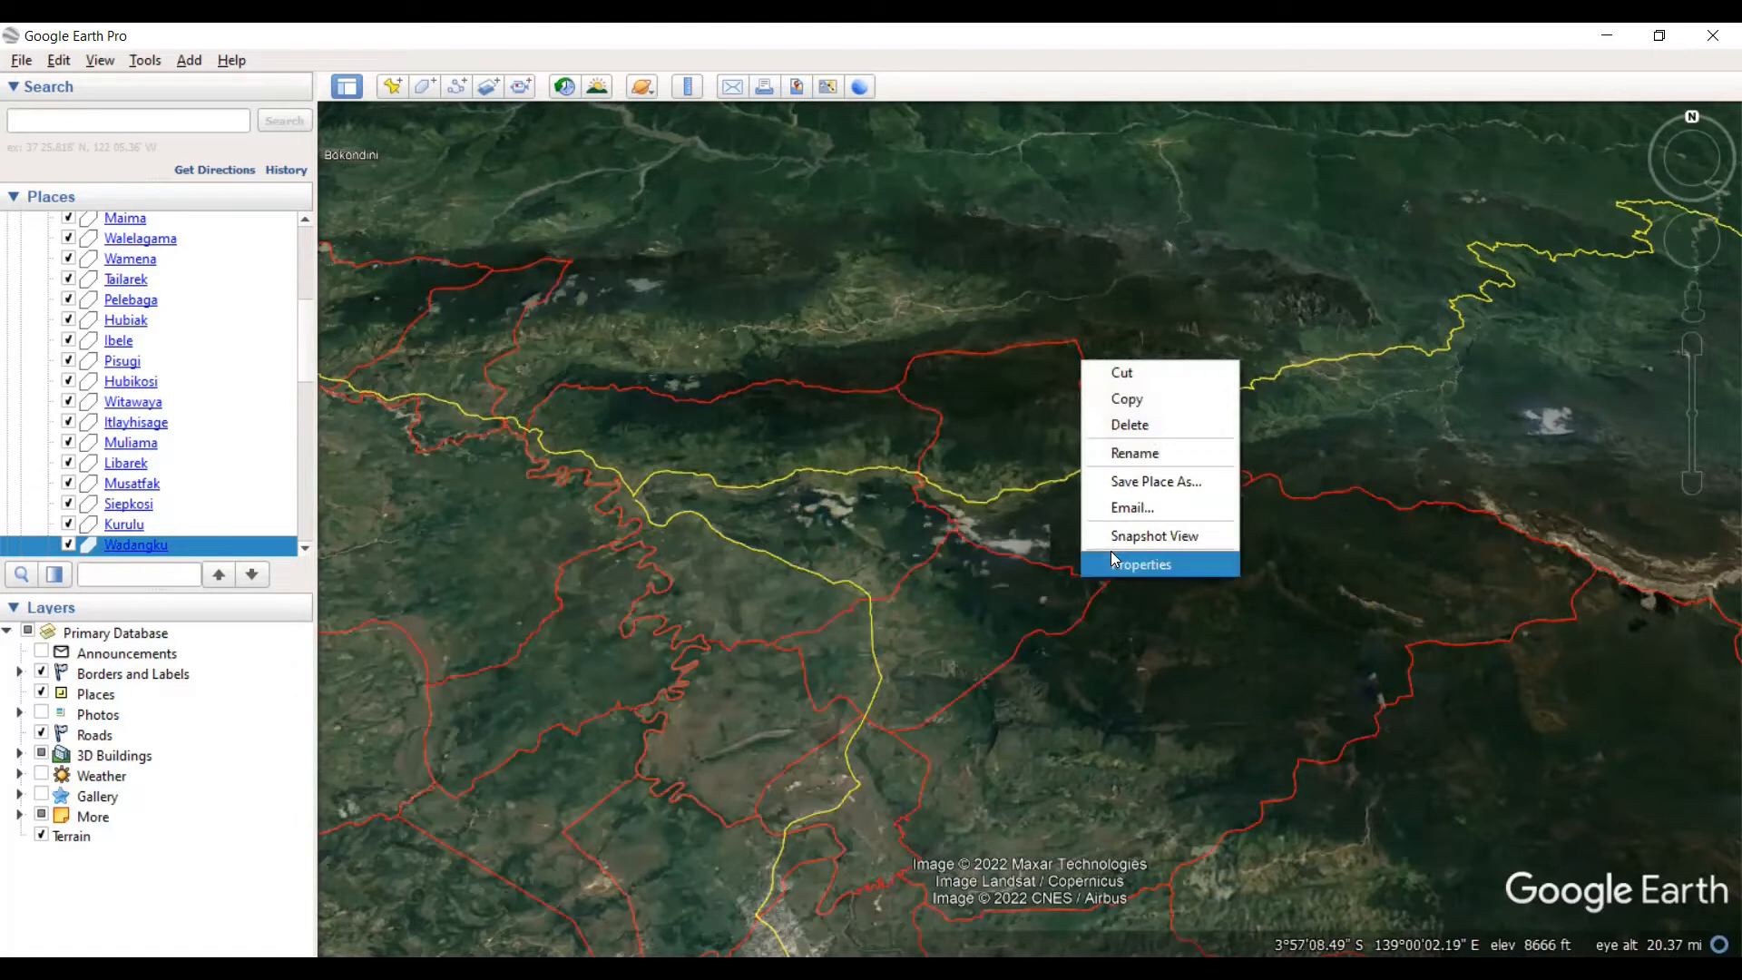
pyautogui.click(1019, 373)
pyautogui.rightClick(1030, 367)
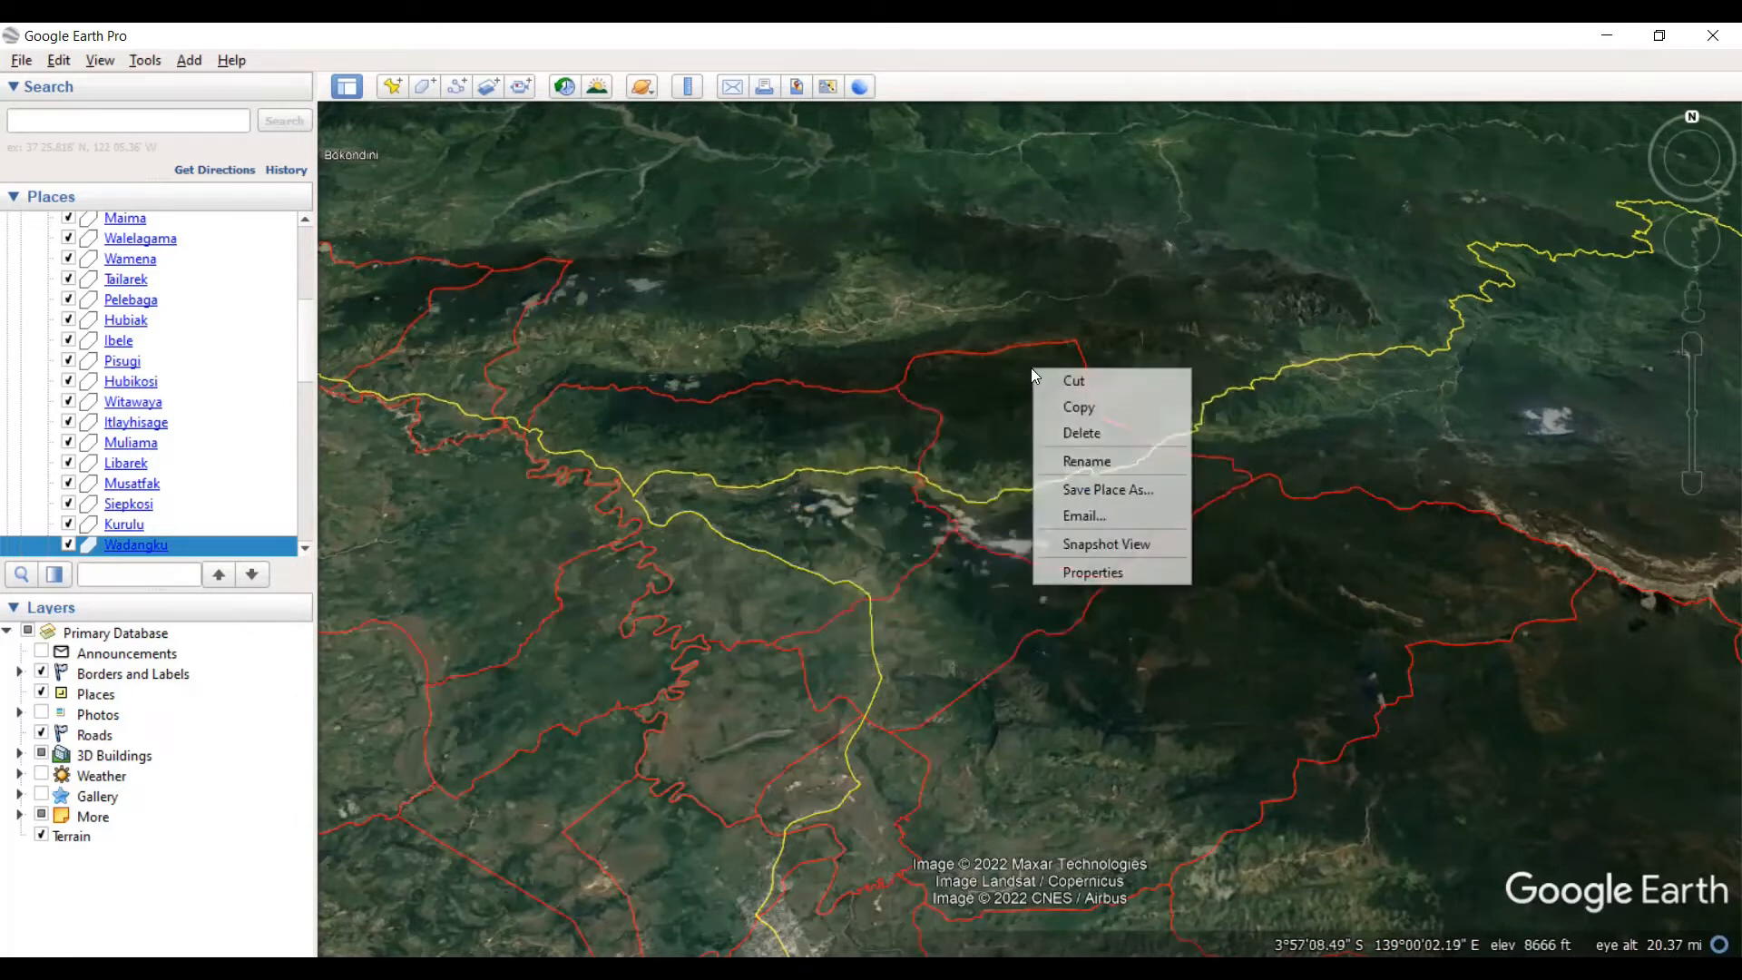
pyautogui.click(1059, 568)
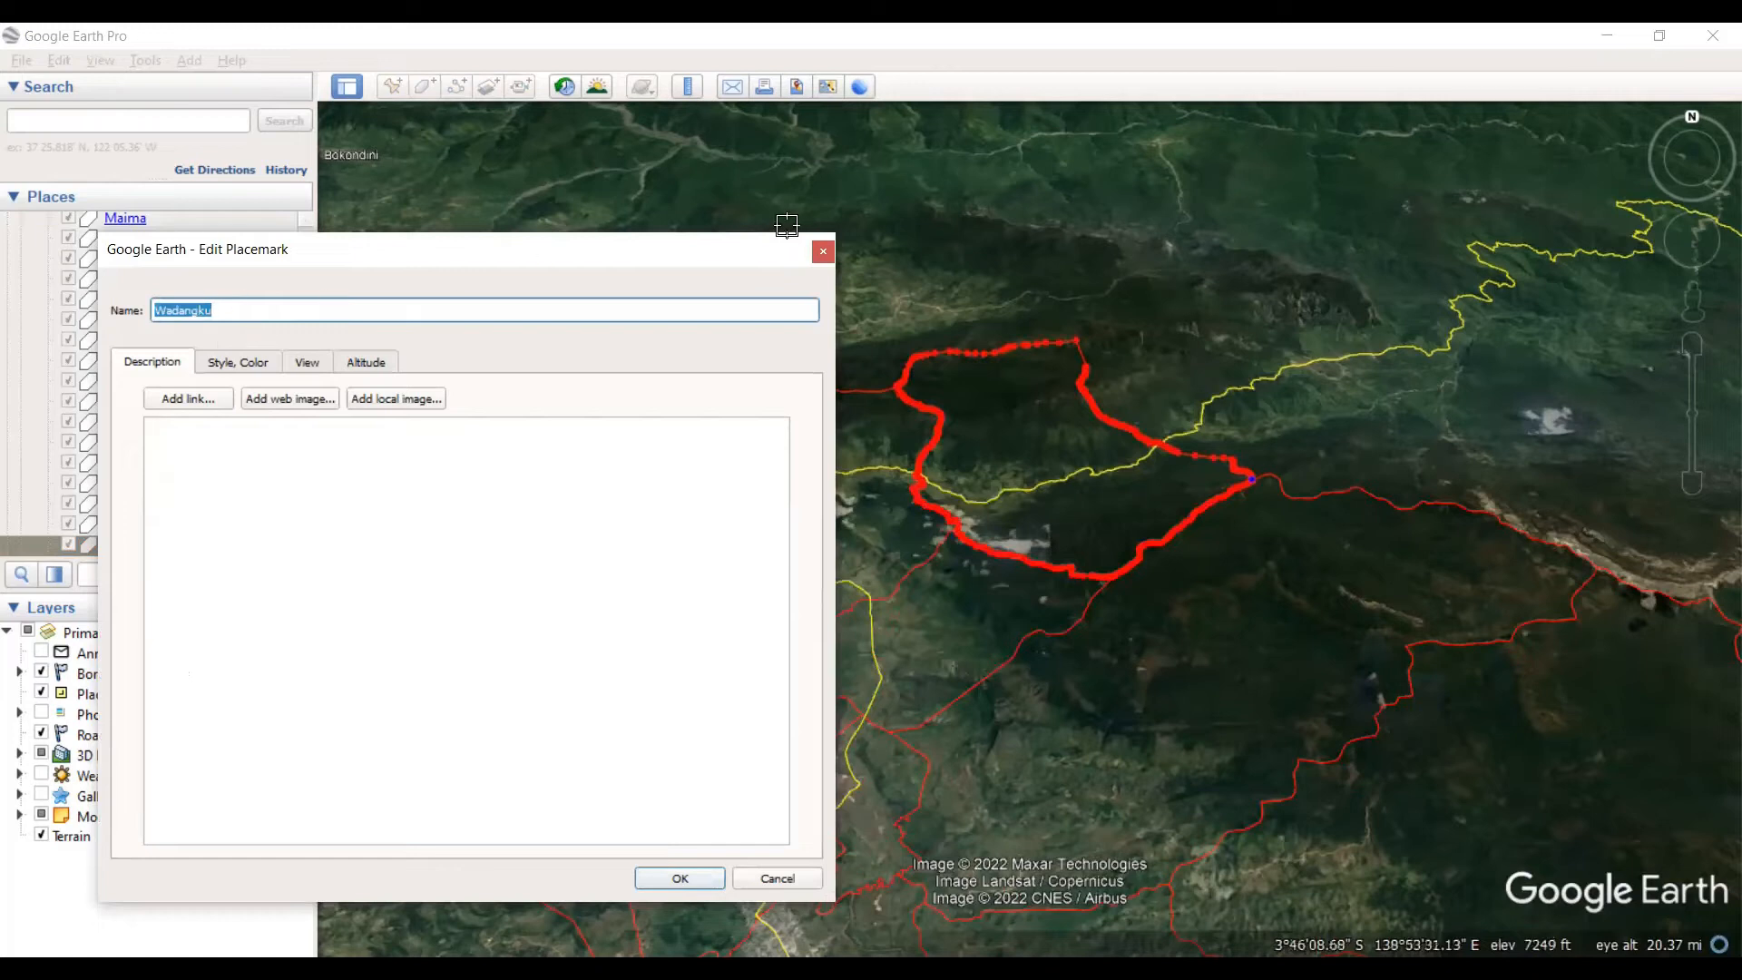
pyautogui.click(823, 253)
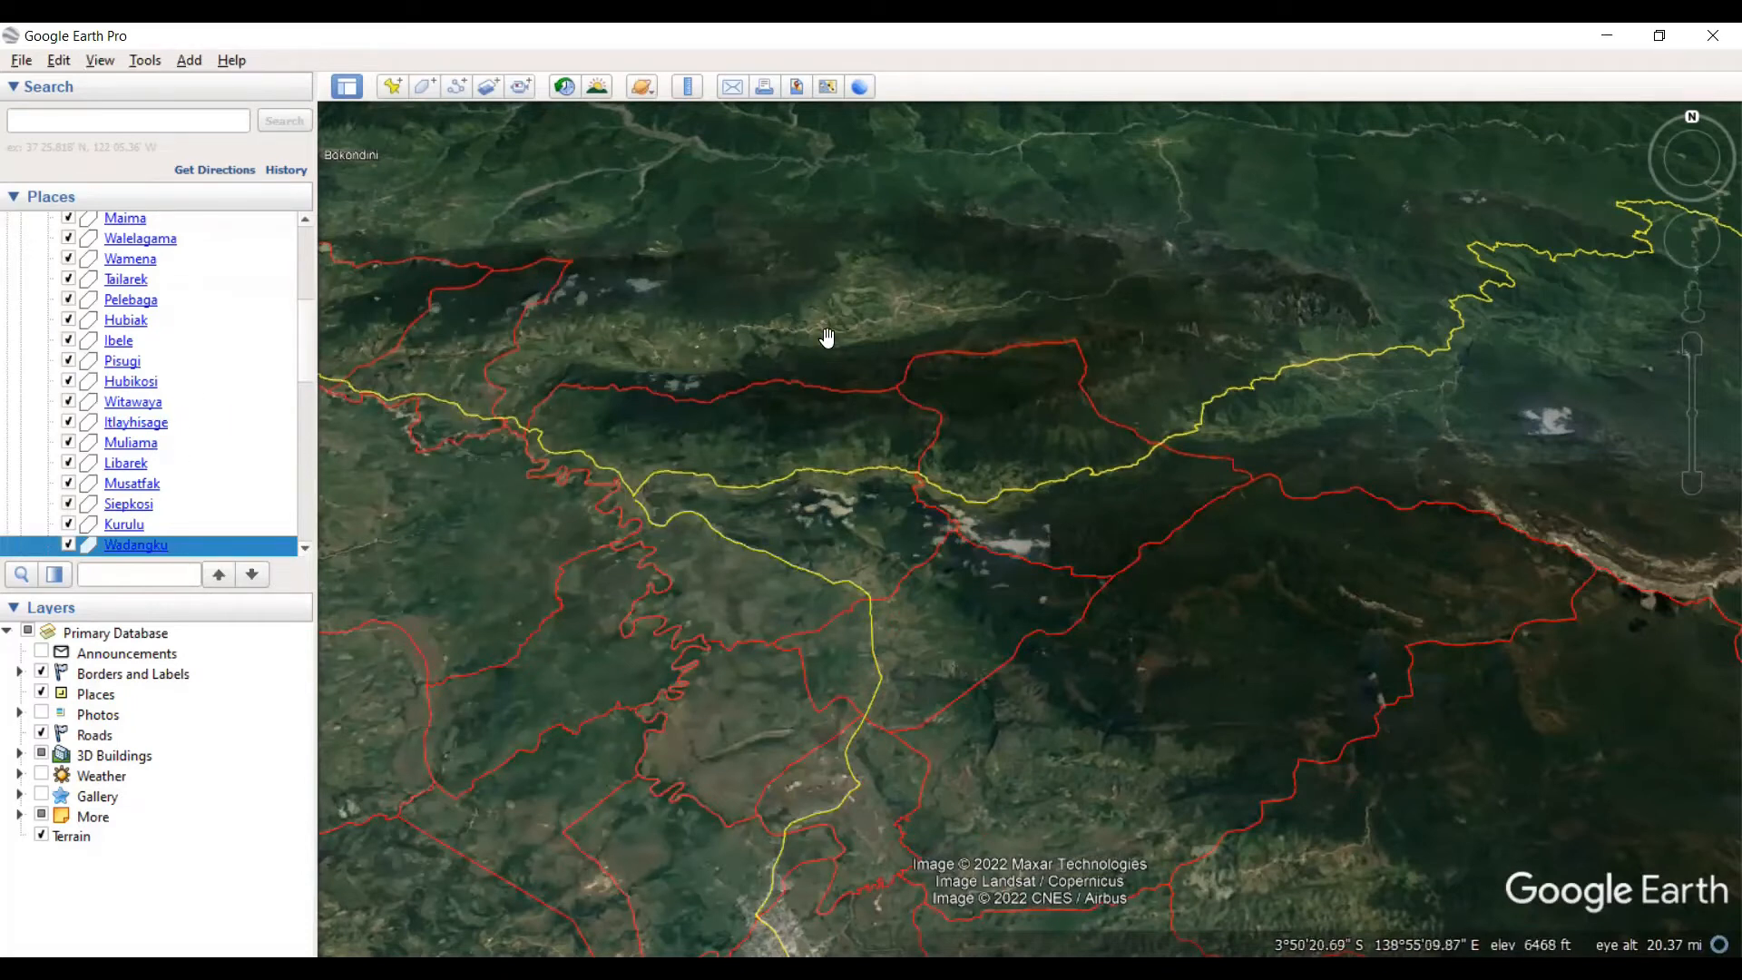
# Step: Examine the Jayawijaya district boundaries and the Trans Papua road running through them, ending close to the Wadangku district
pyautogui.moveTo(896, 337); pyautogui.dragTo(982, 497)
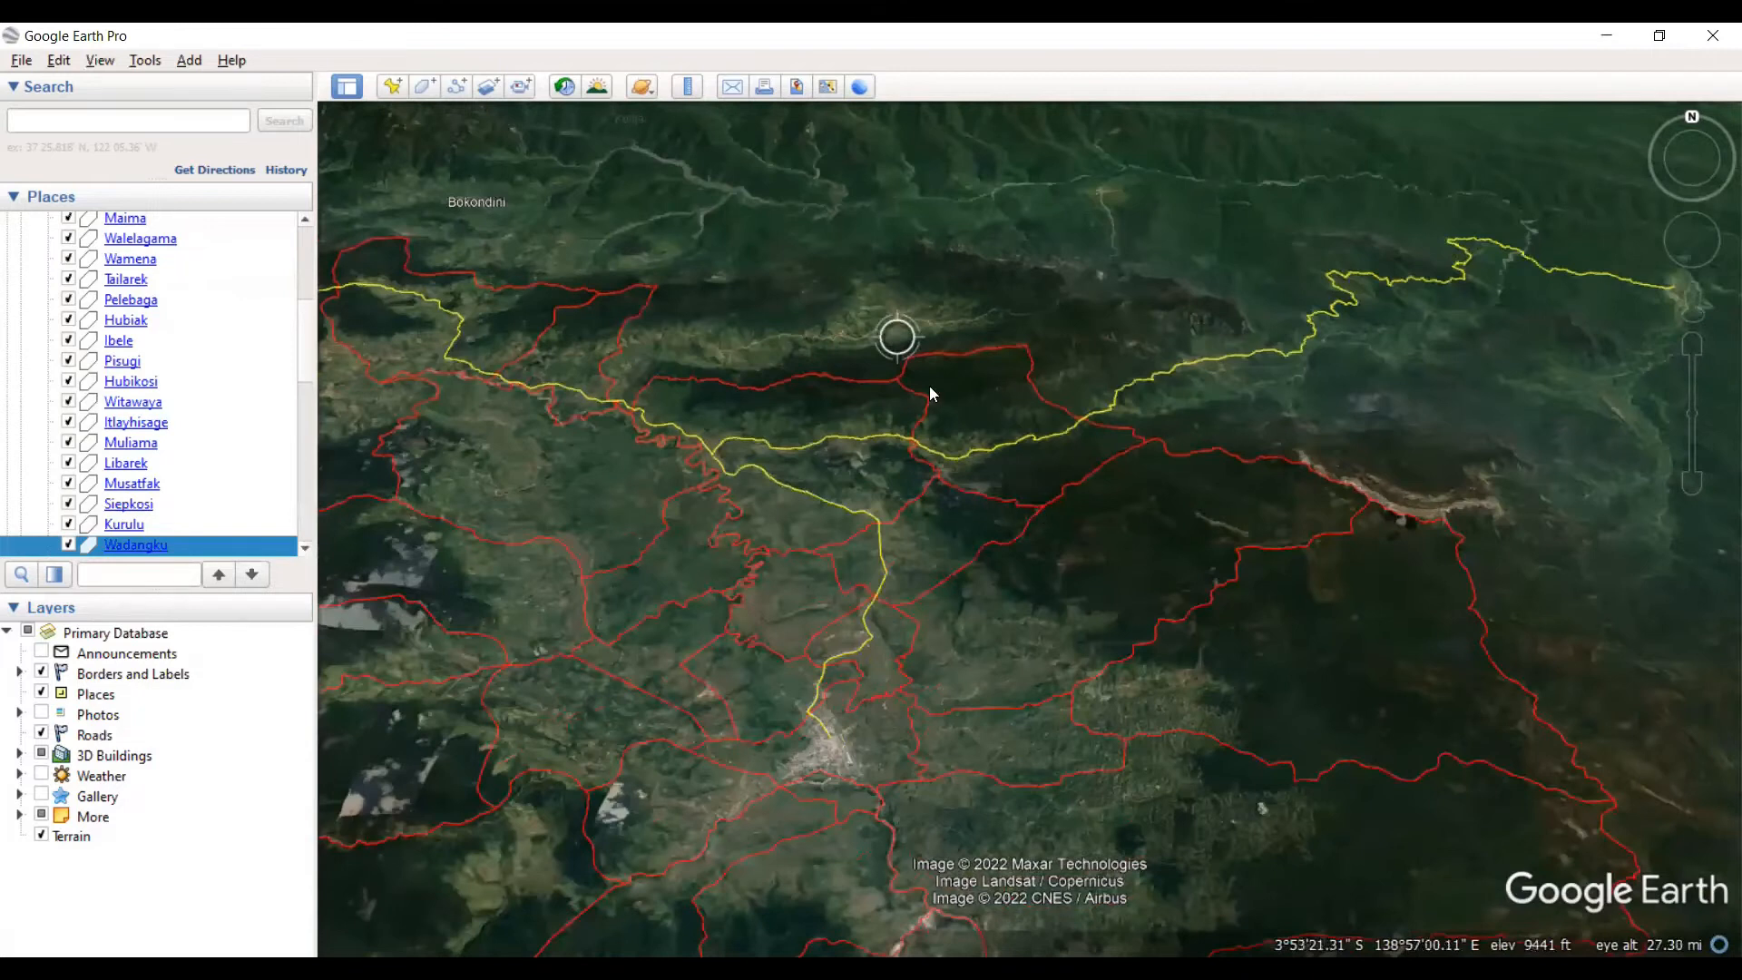
pyautogui.scroll(-2, 1030, 478)
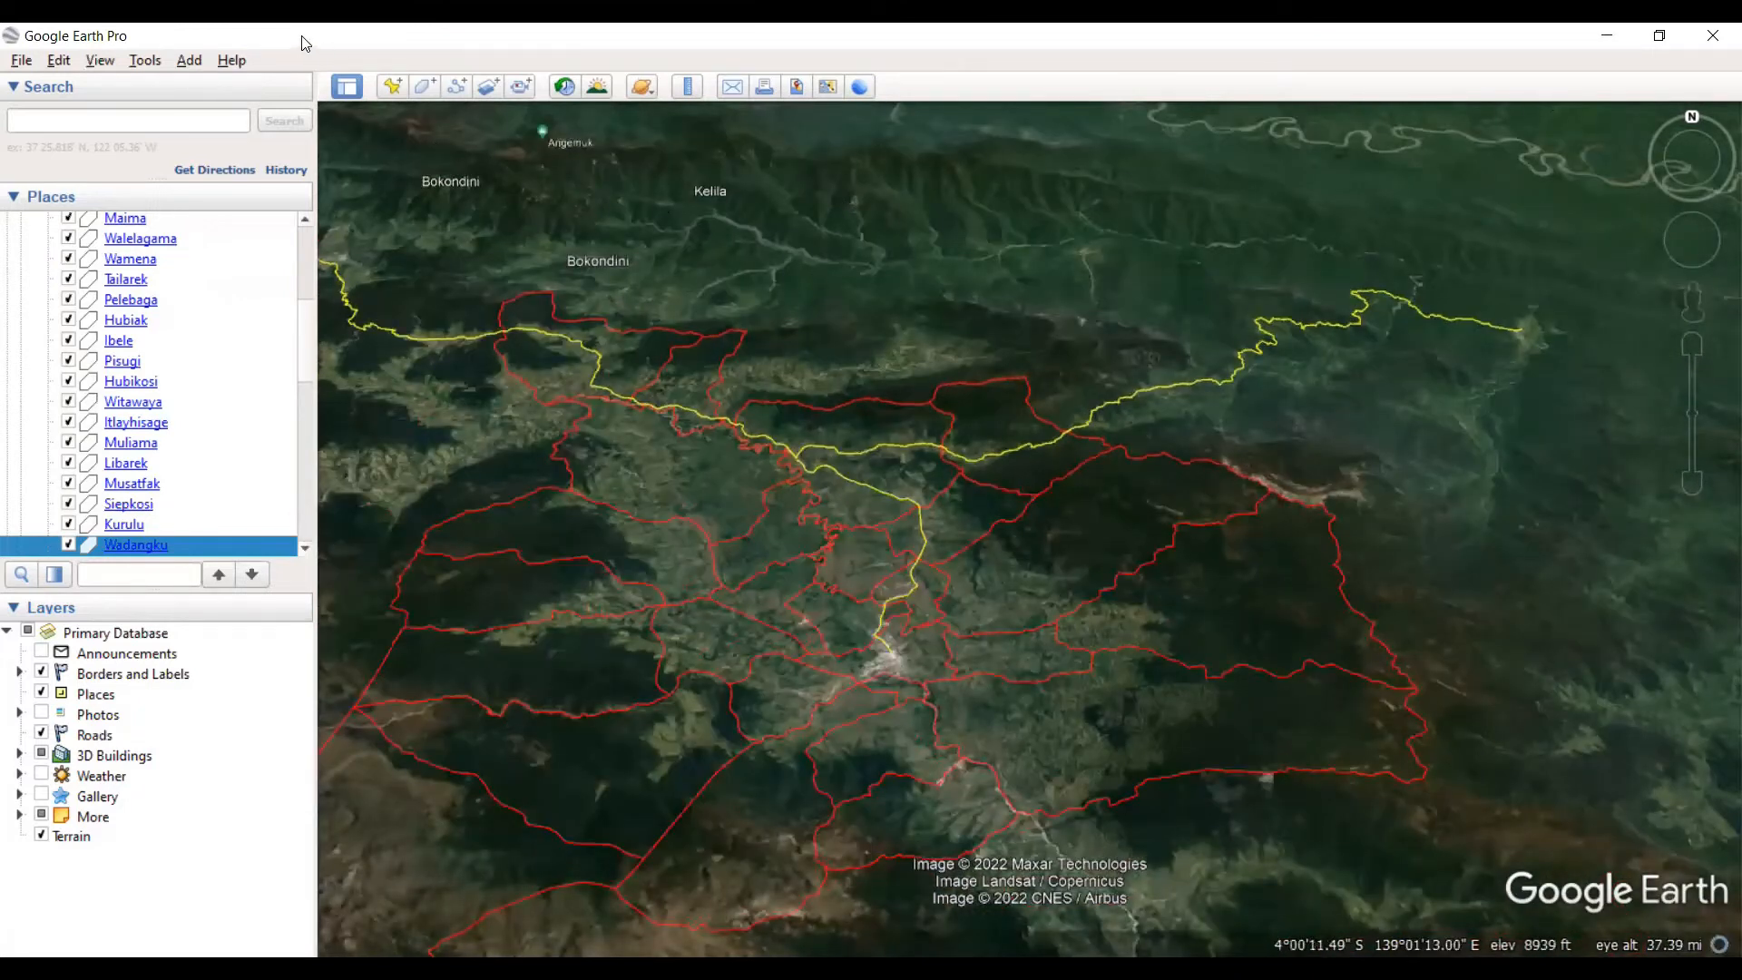
pyautogui.click(1659, 35)
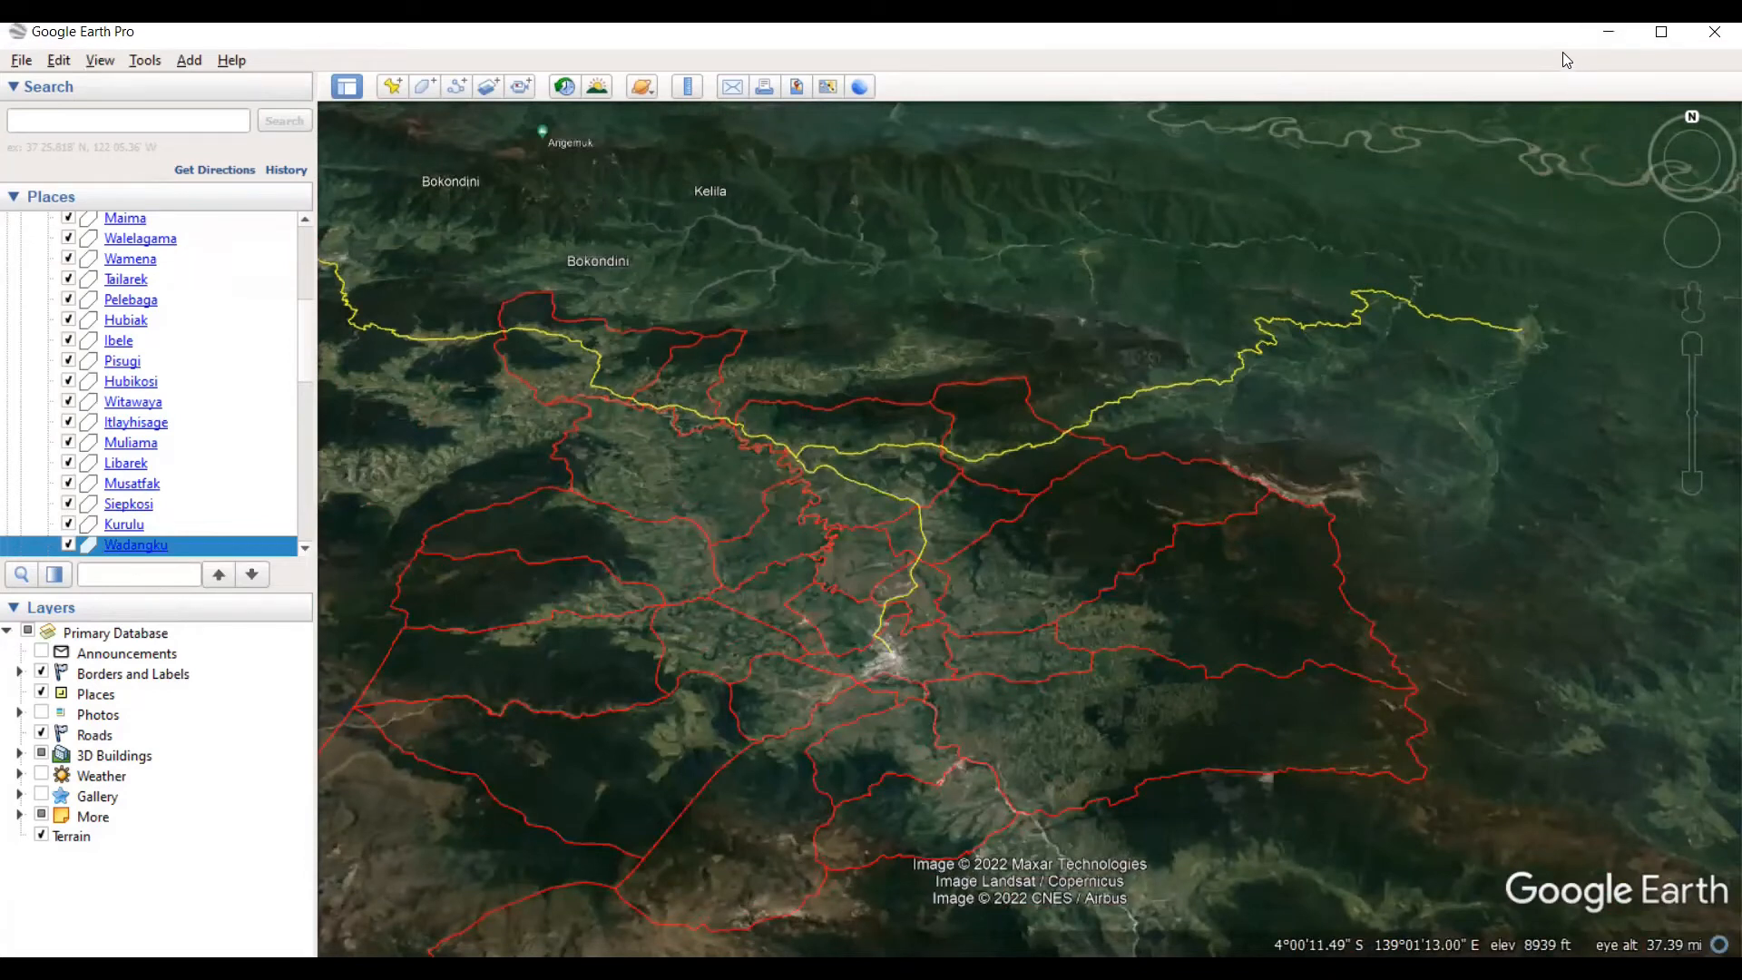
pyautogui.click(1661, 32)
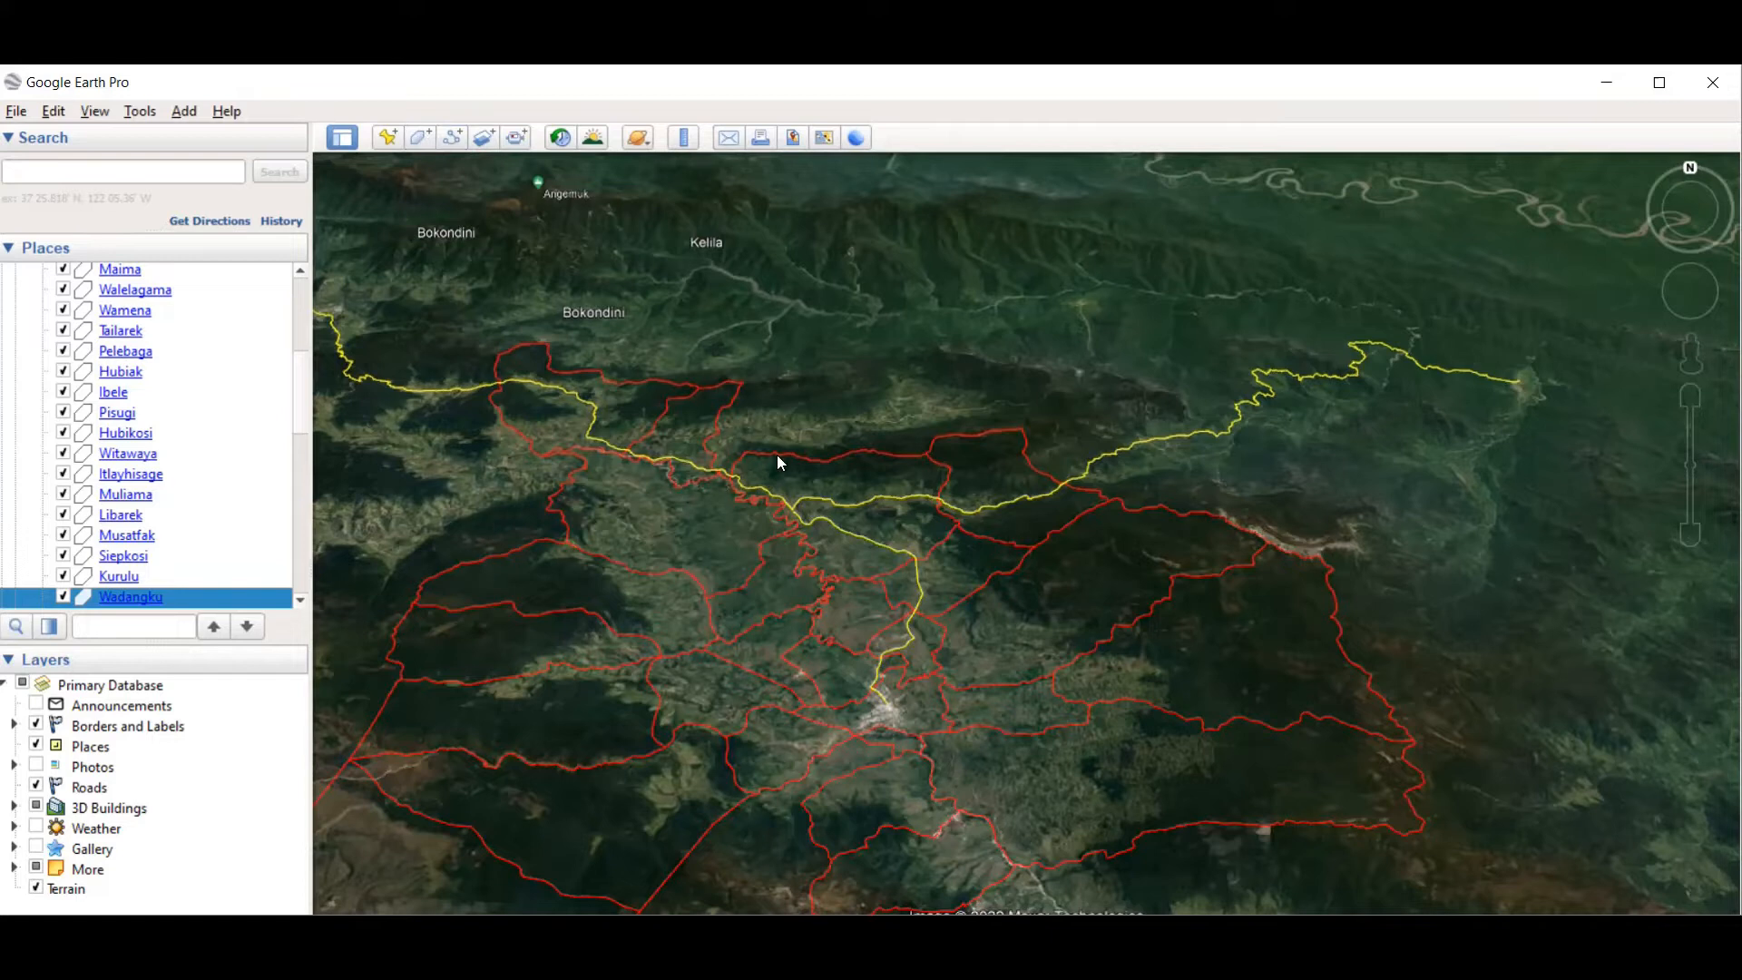
pyautogui.scroll(-2, 842, 374)
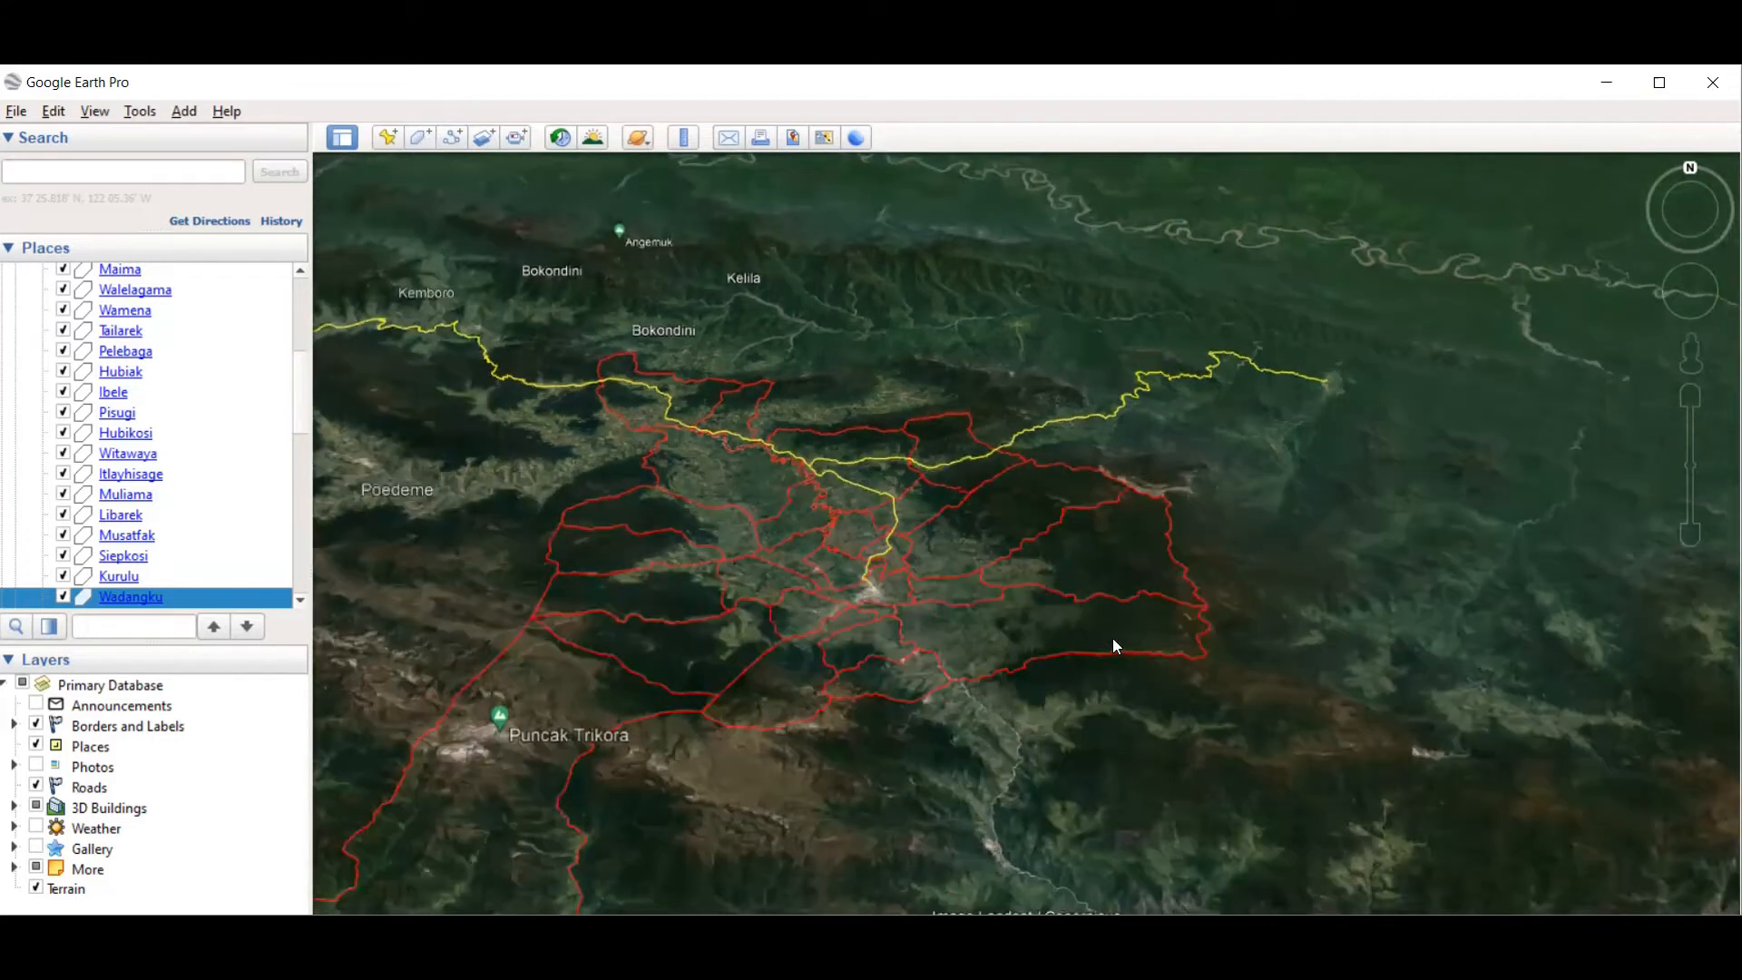
pyautogui.scroll(1, 1118, 641)
pyautogui.scroll(1, 1140, 590)
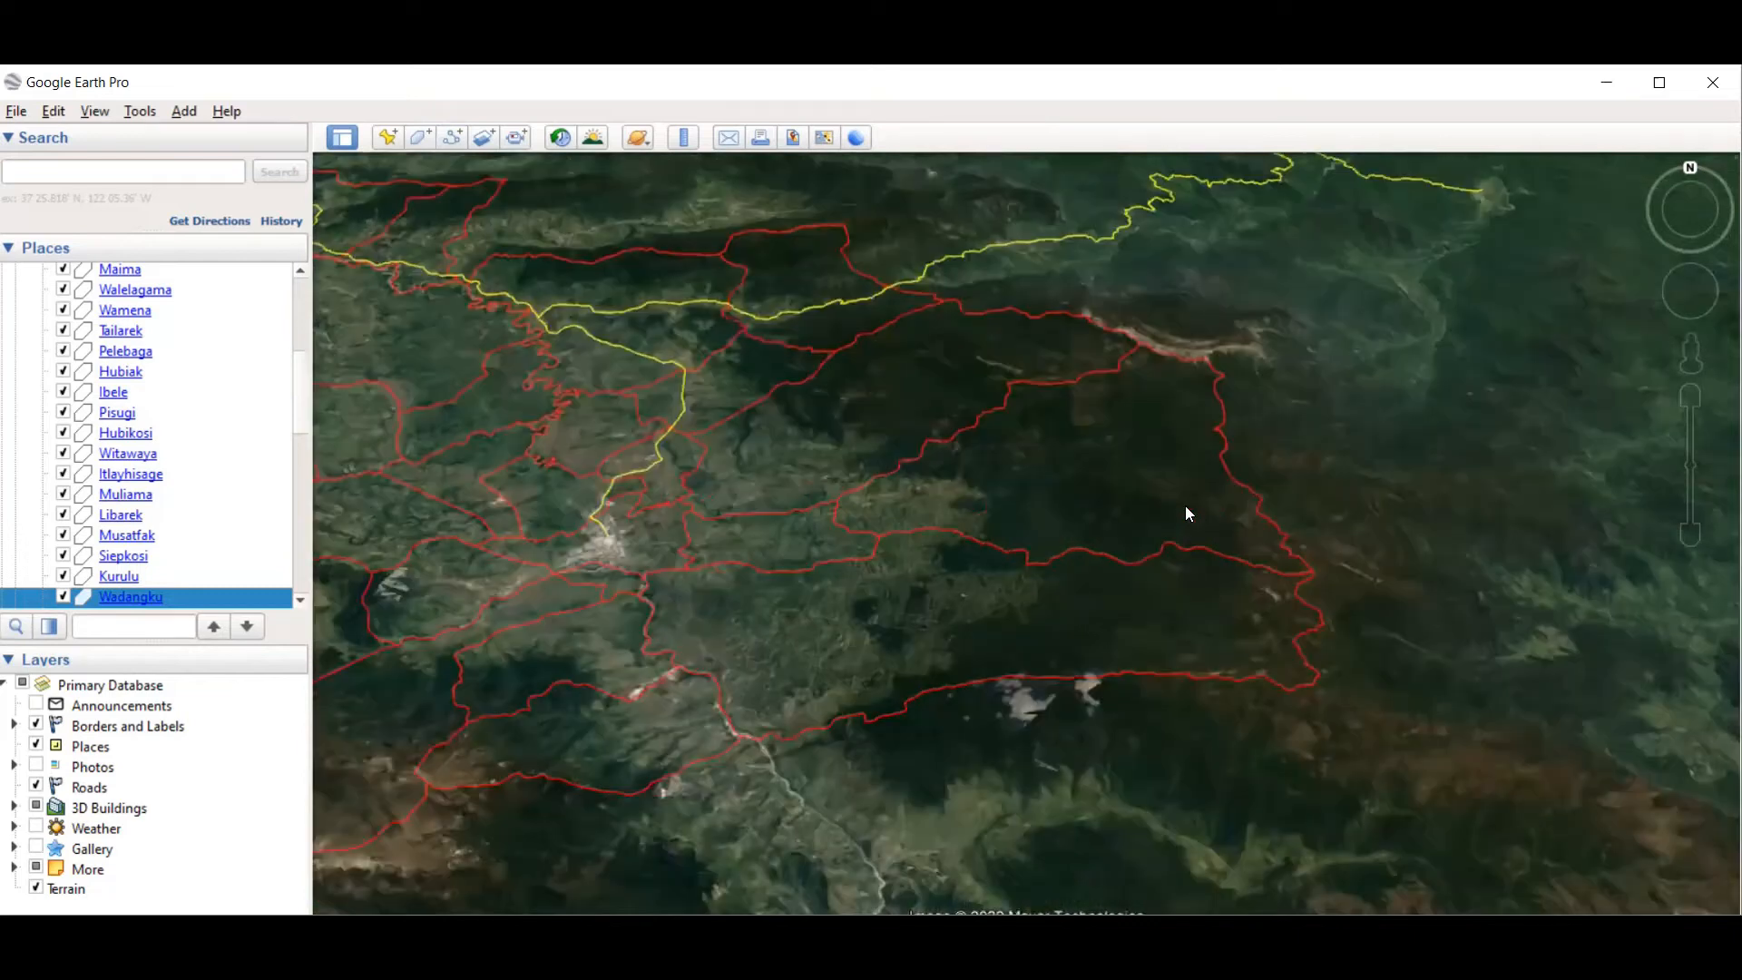
pyautogui.scroll(-1, 1183, 508)
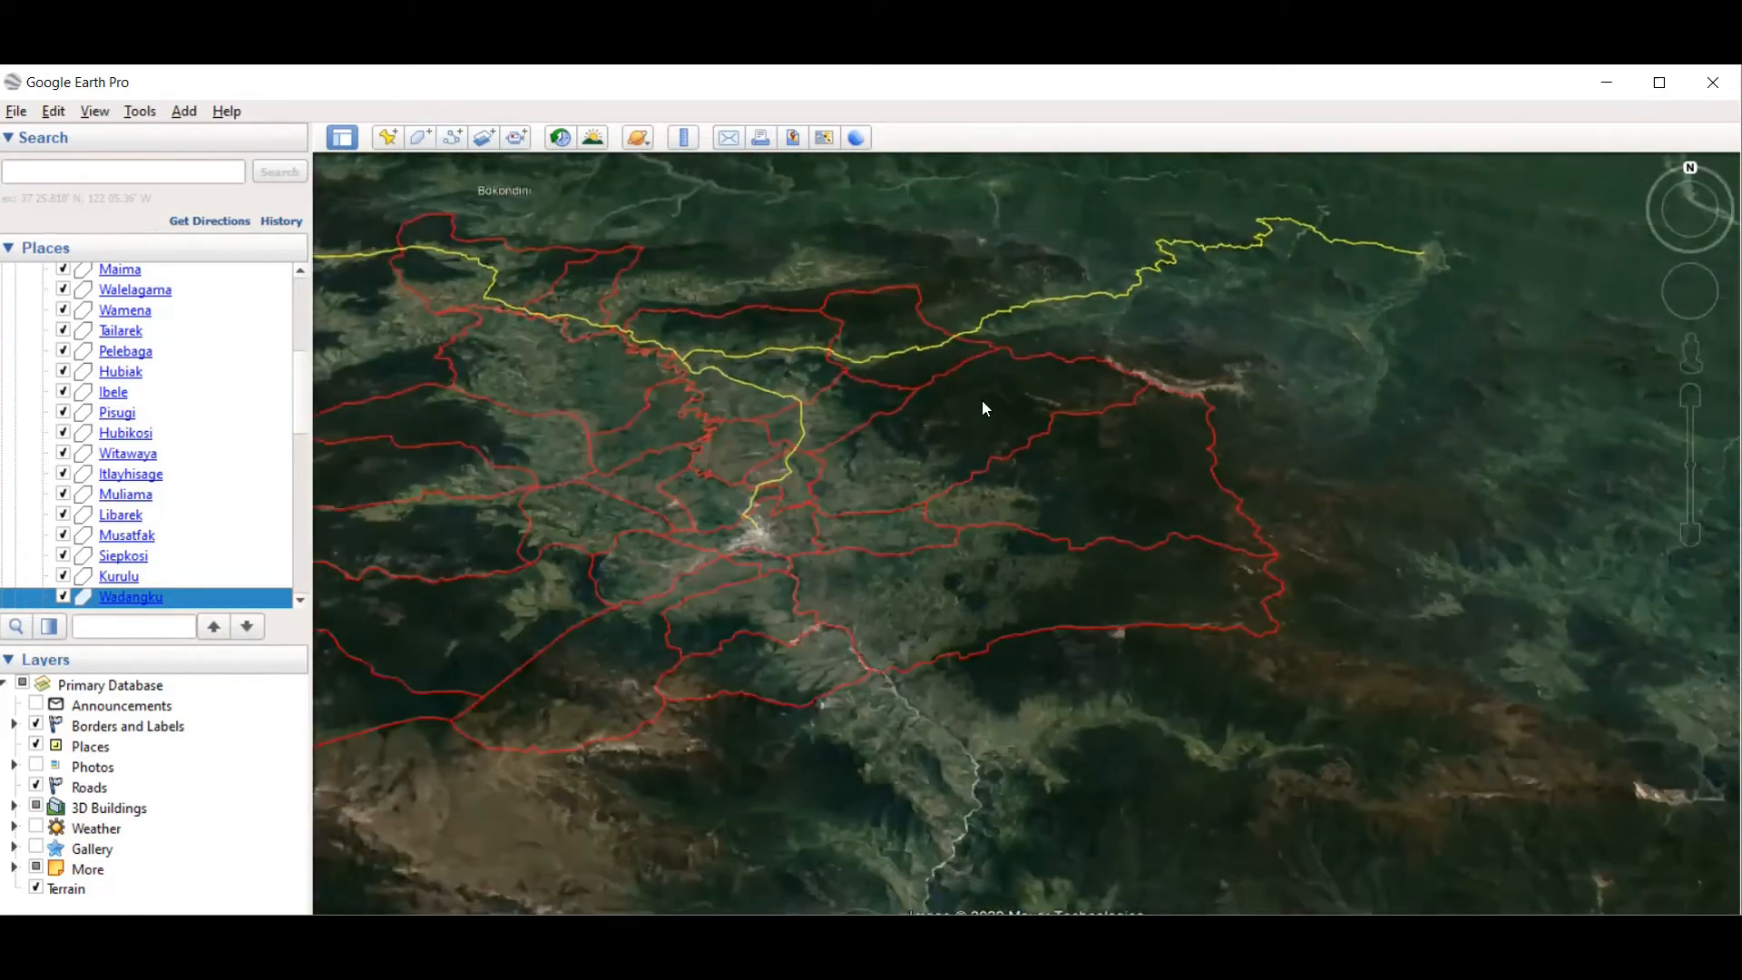
pyautogui.scroll(2, 844, 304)
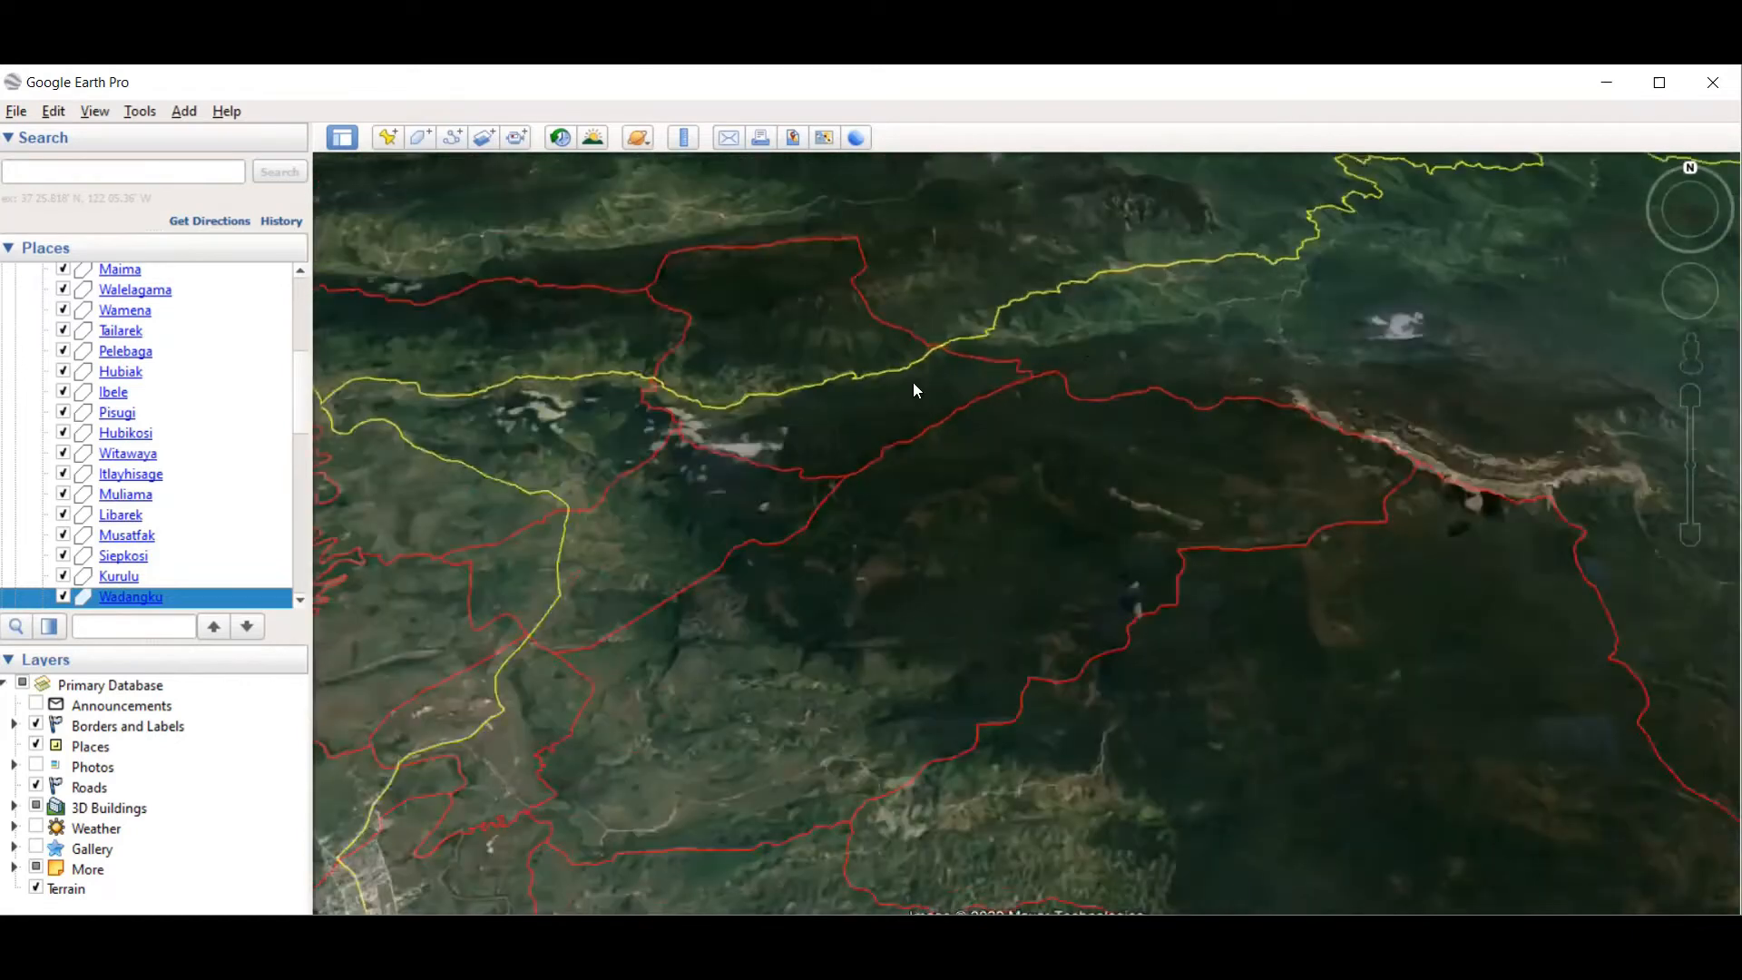
pyautogui.moveTo(914, 390); pyautogui.dragTo(1030, 497)
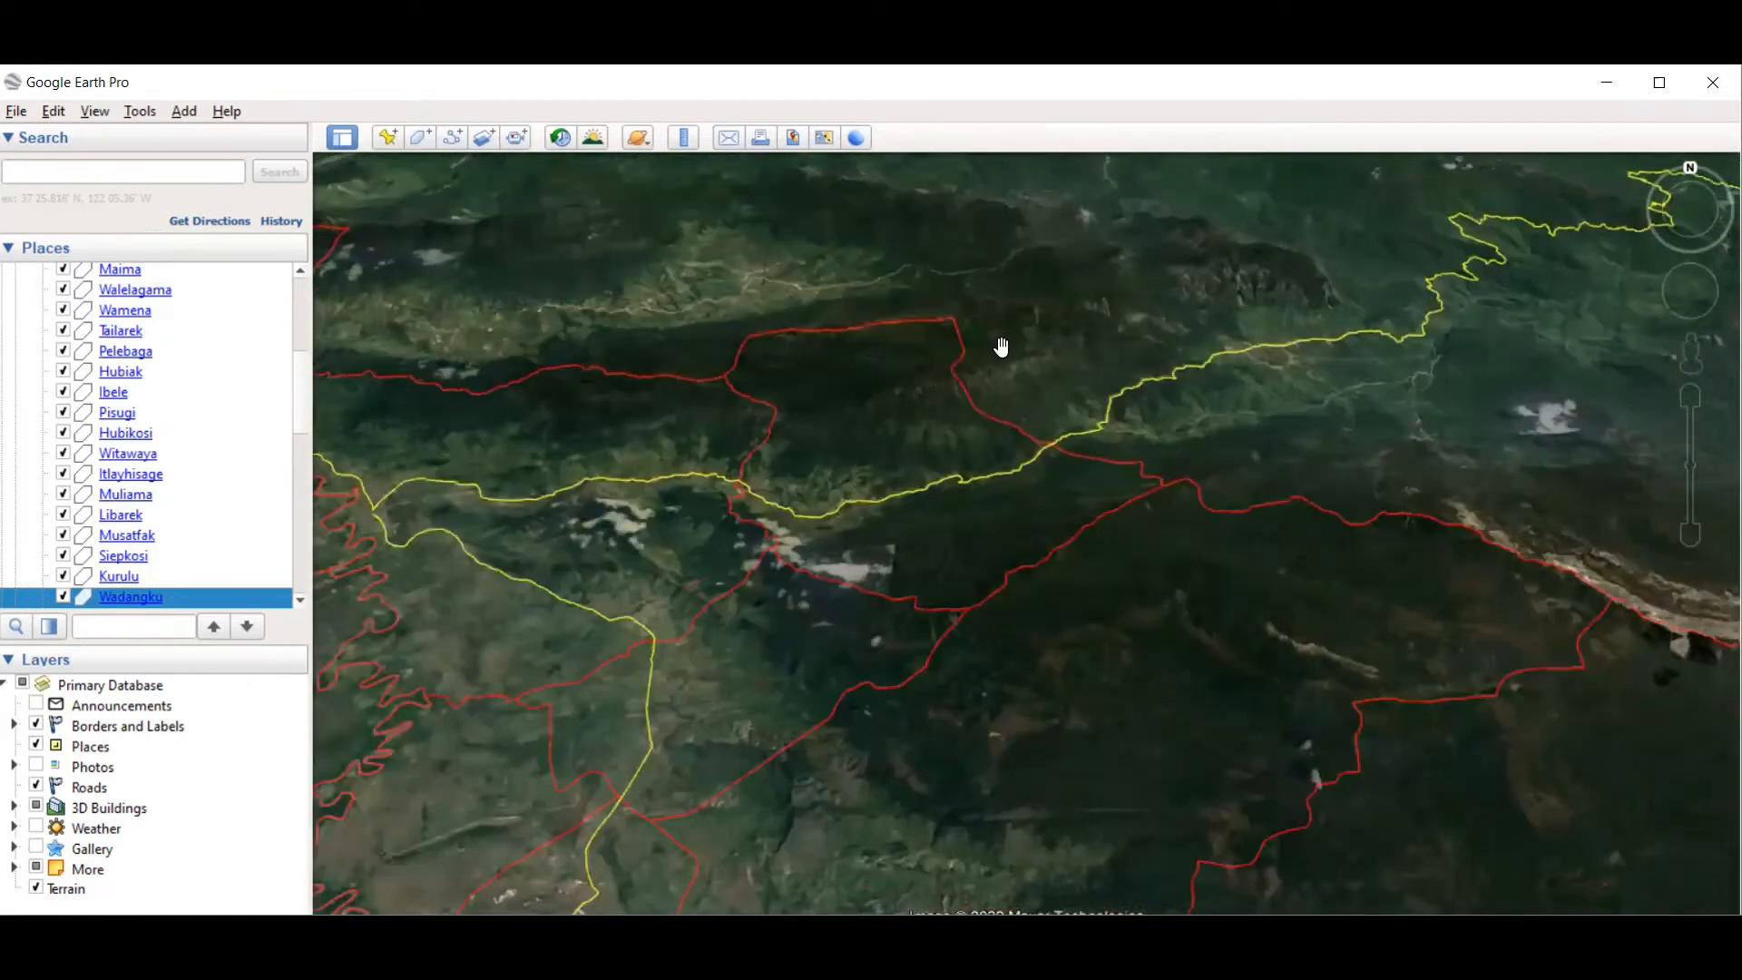
pyautogui.moveTo(999, 346); pyautogui.dragTo(1077, 342)
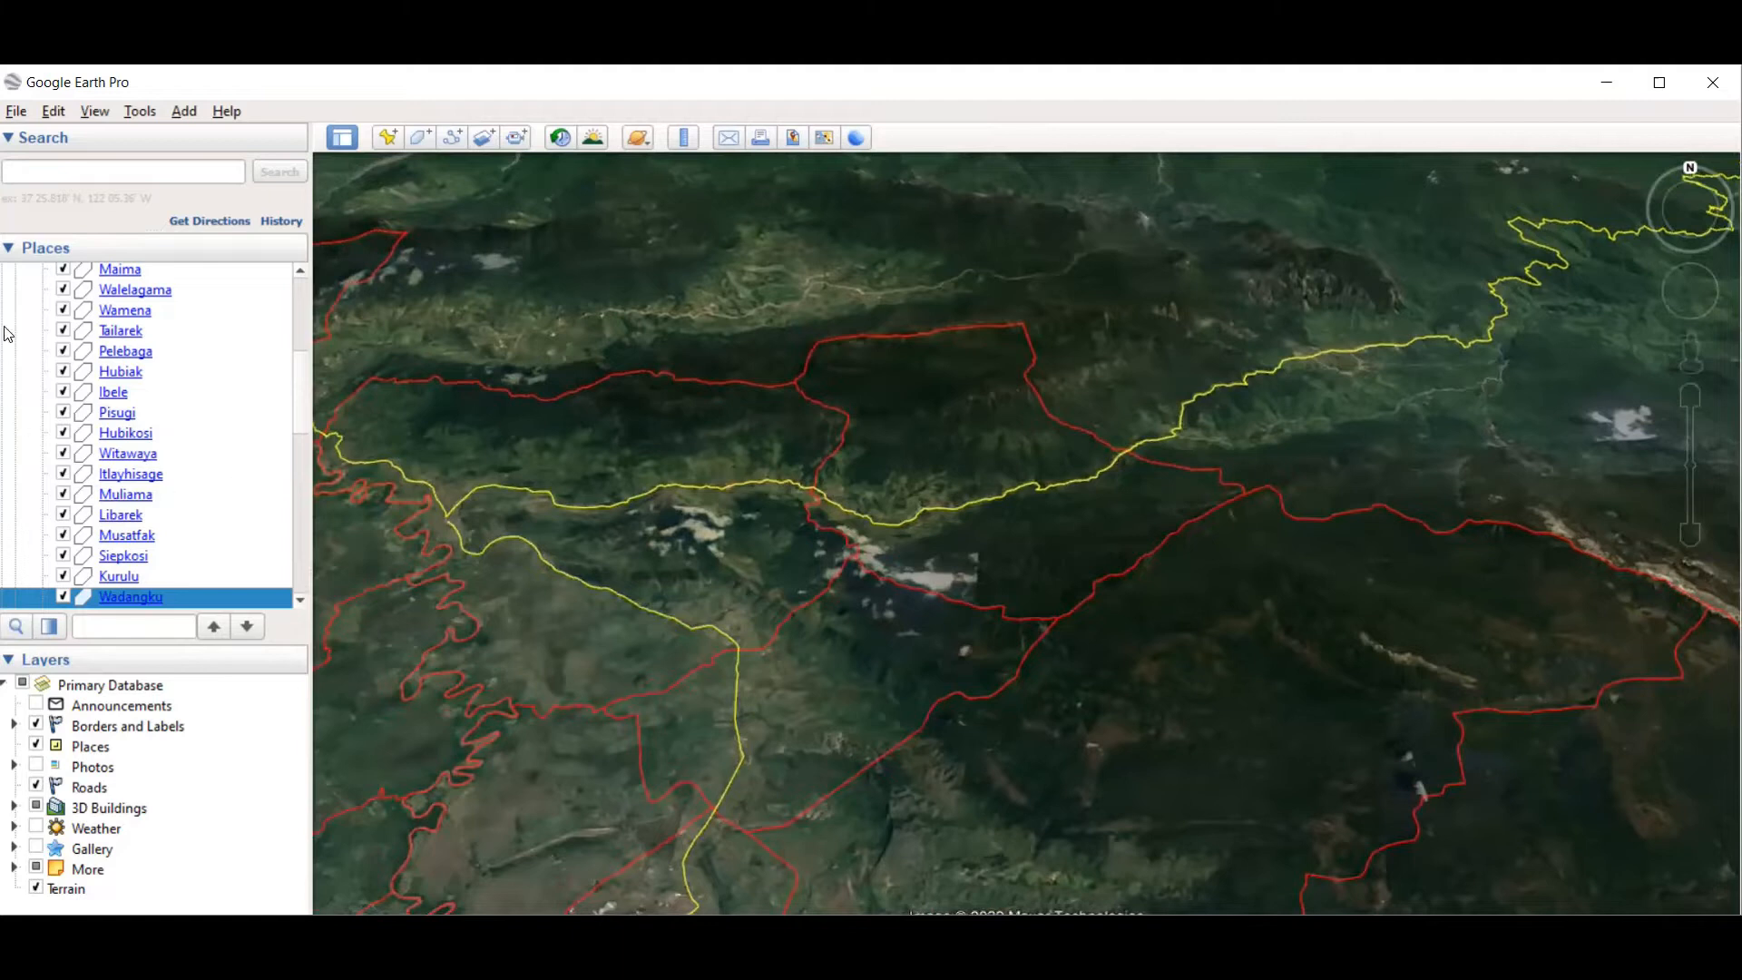
# Step: Collapse the Jayawijaya_Kecamatan_KML folder and display the PRIMER folder's features on the map over the Wadangku district
pyautogui.scroll(3, 91, 335)
pyautogui.scroll(2, 91, 336)
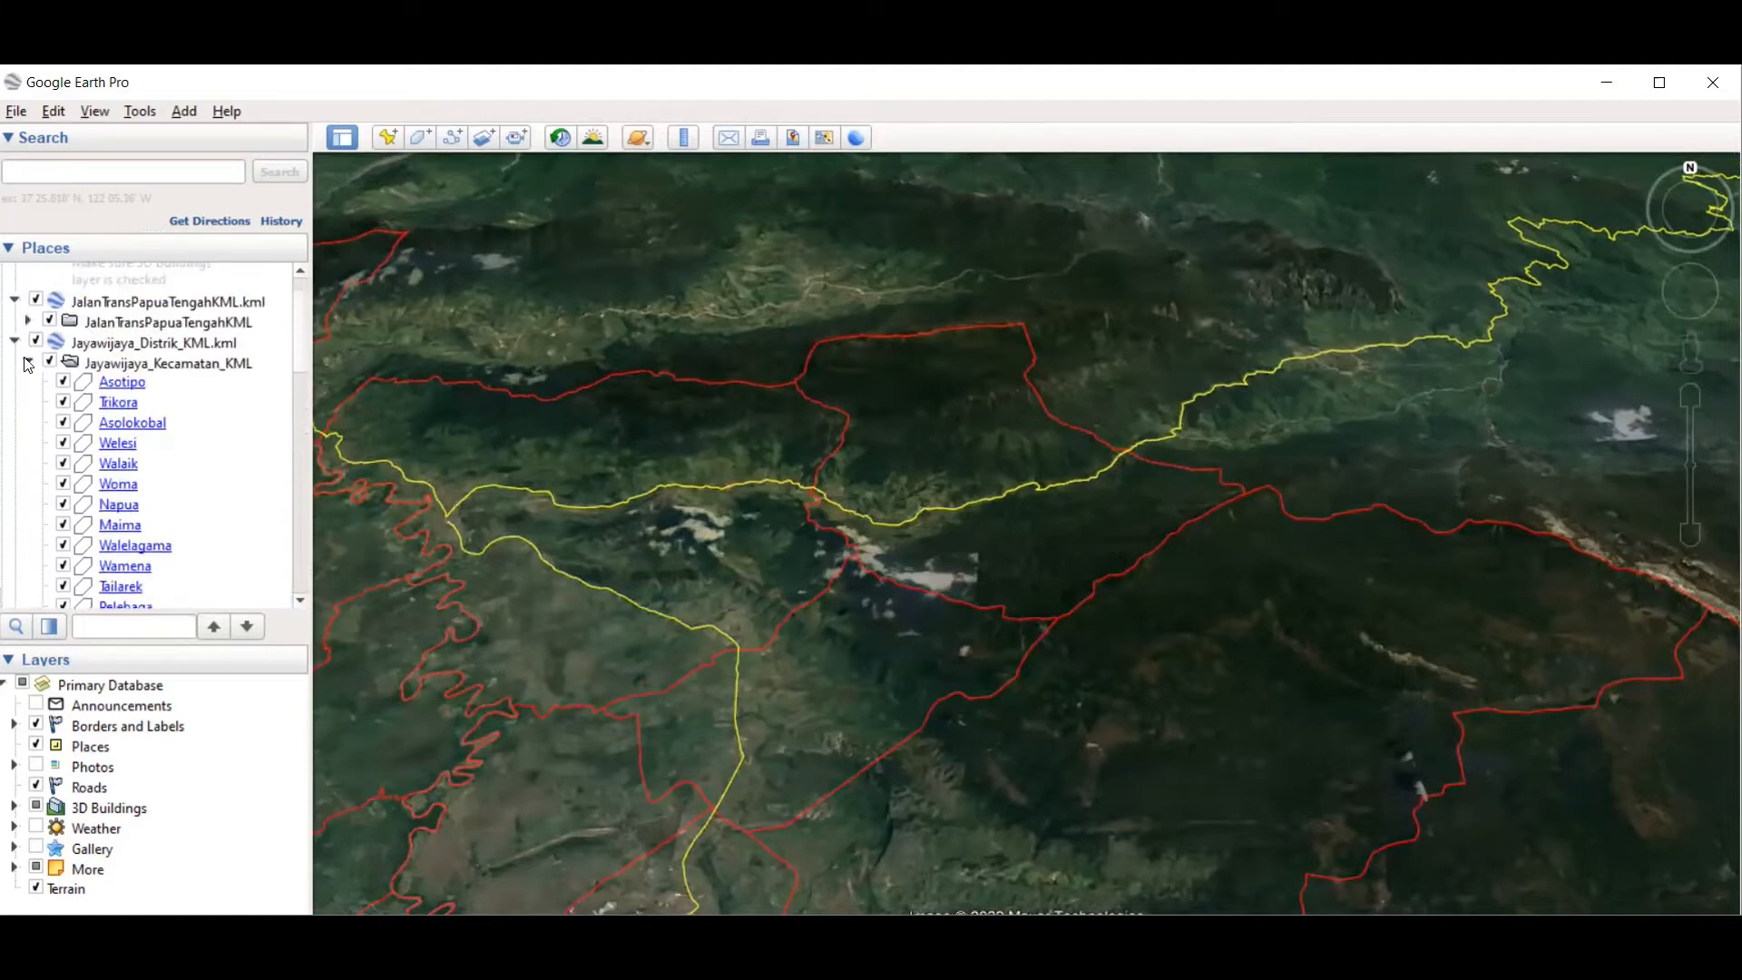
pyautogui.click(28, 363)
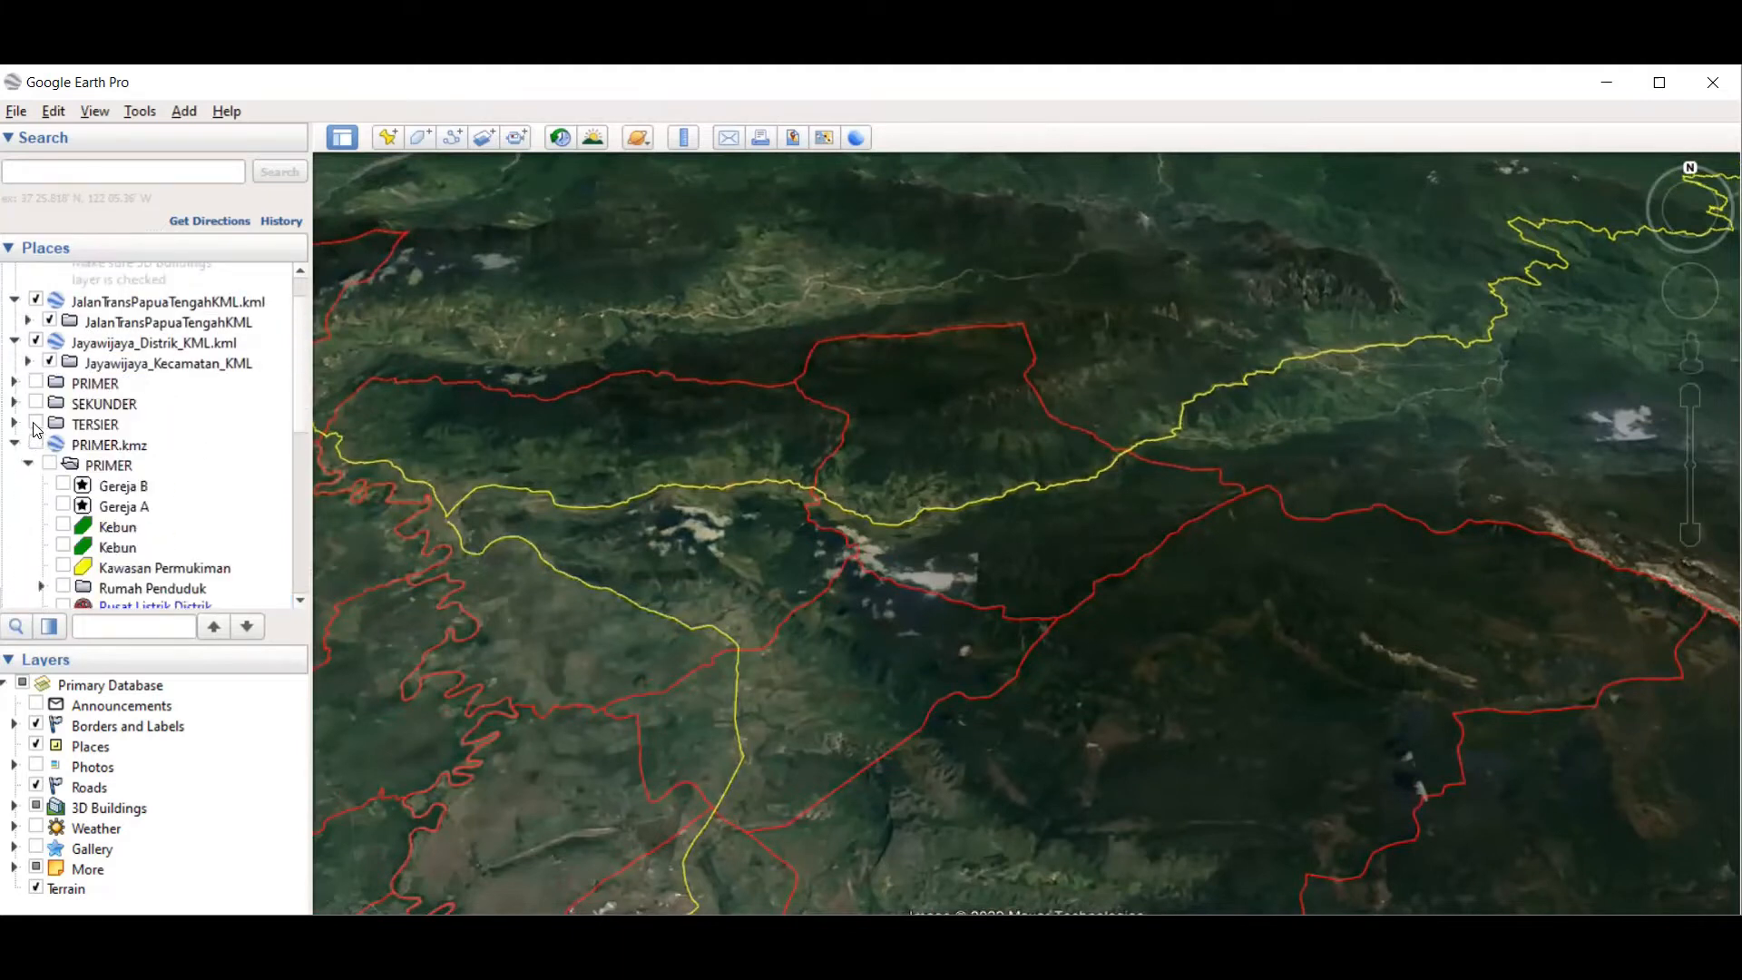
pyautogui.click(38, 384)
pyautogui.click(37, 384)
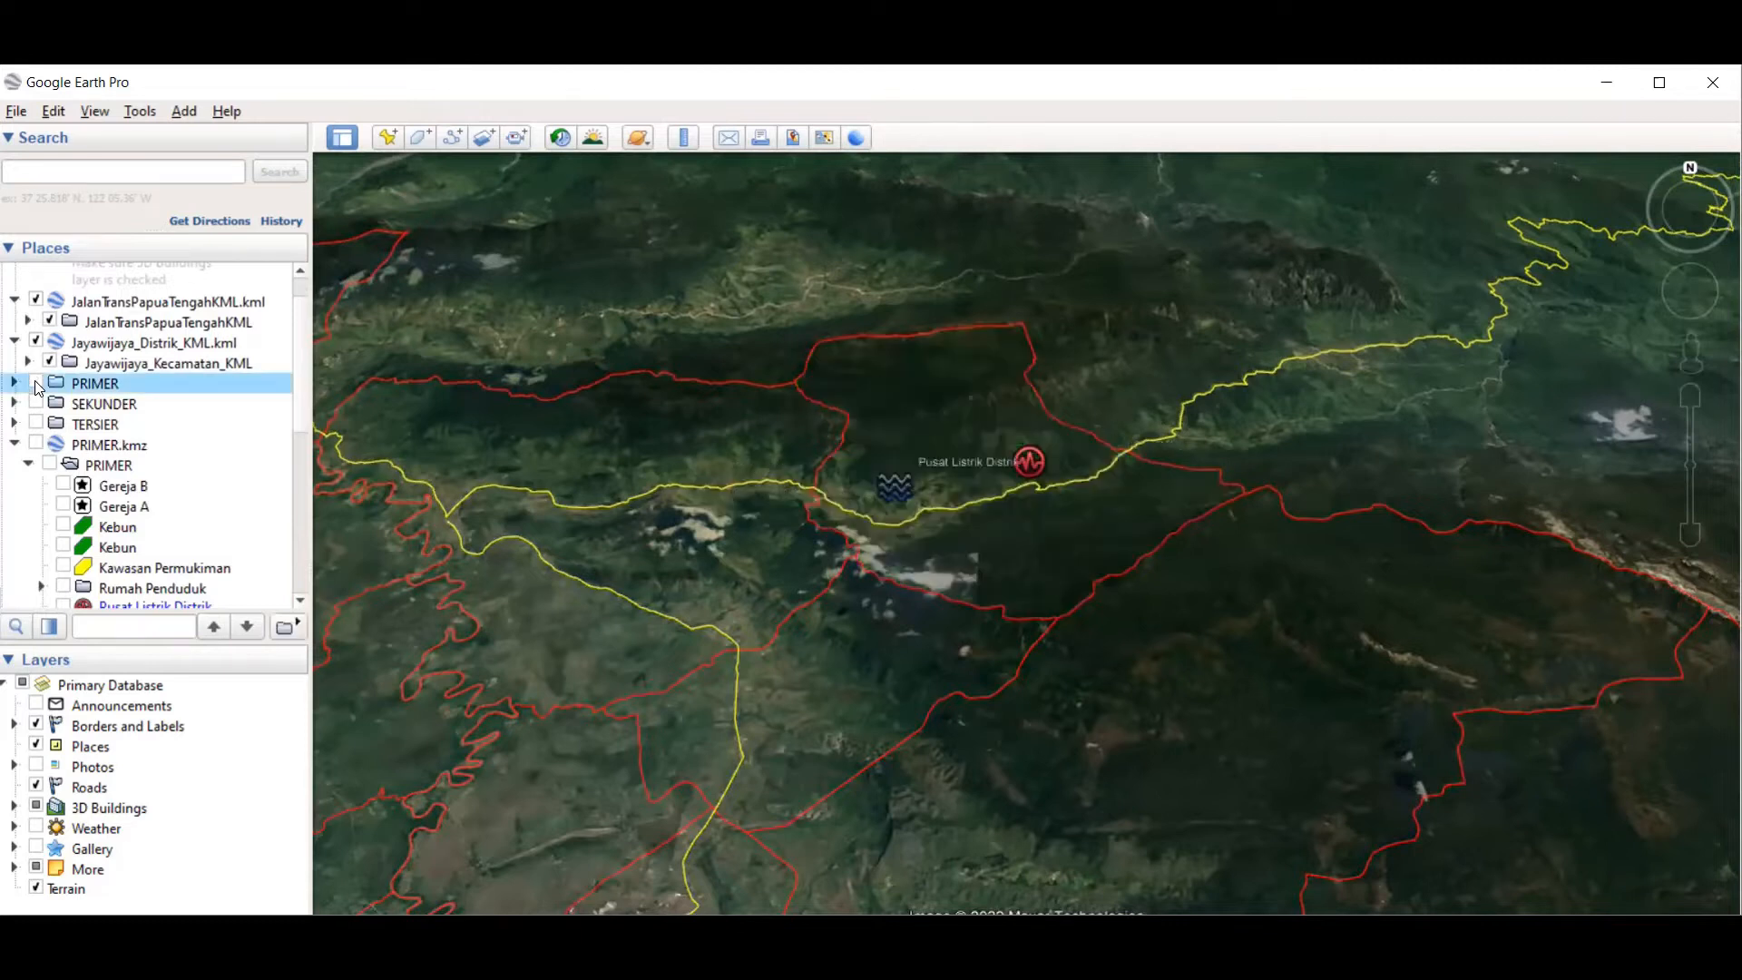
pyautogui.click(37, 385)
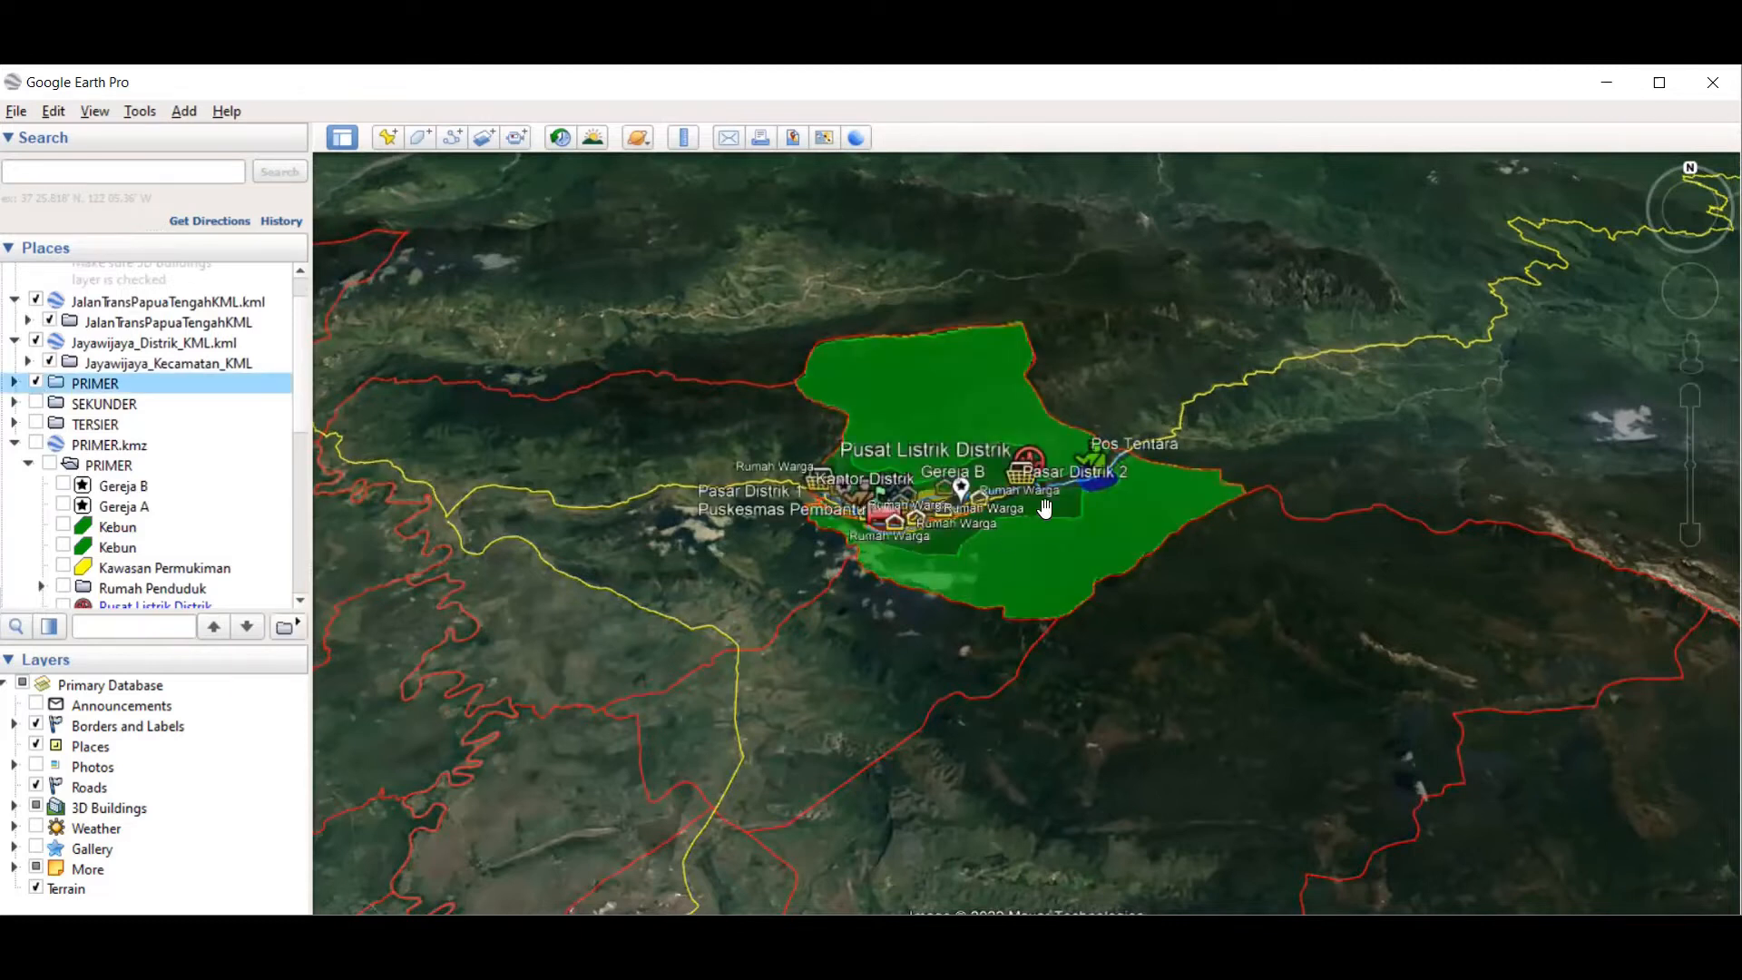
pyautogui.scroll(1, 1016, 422)
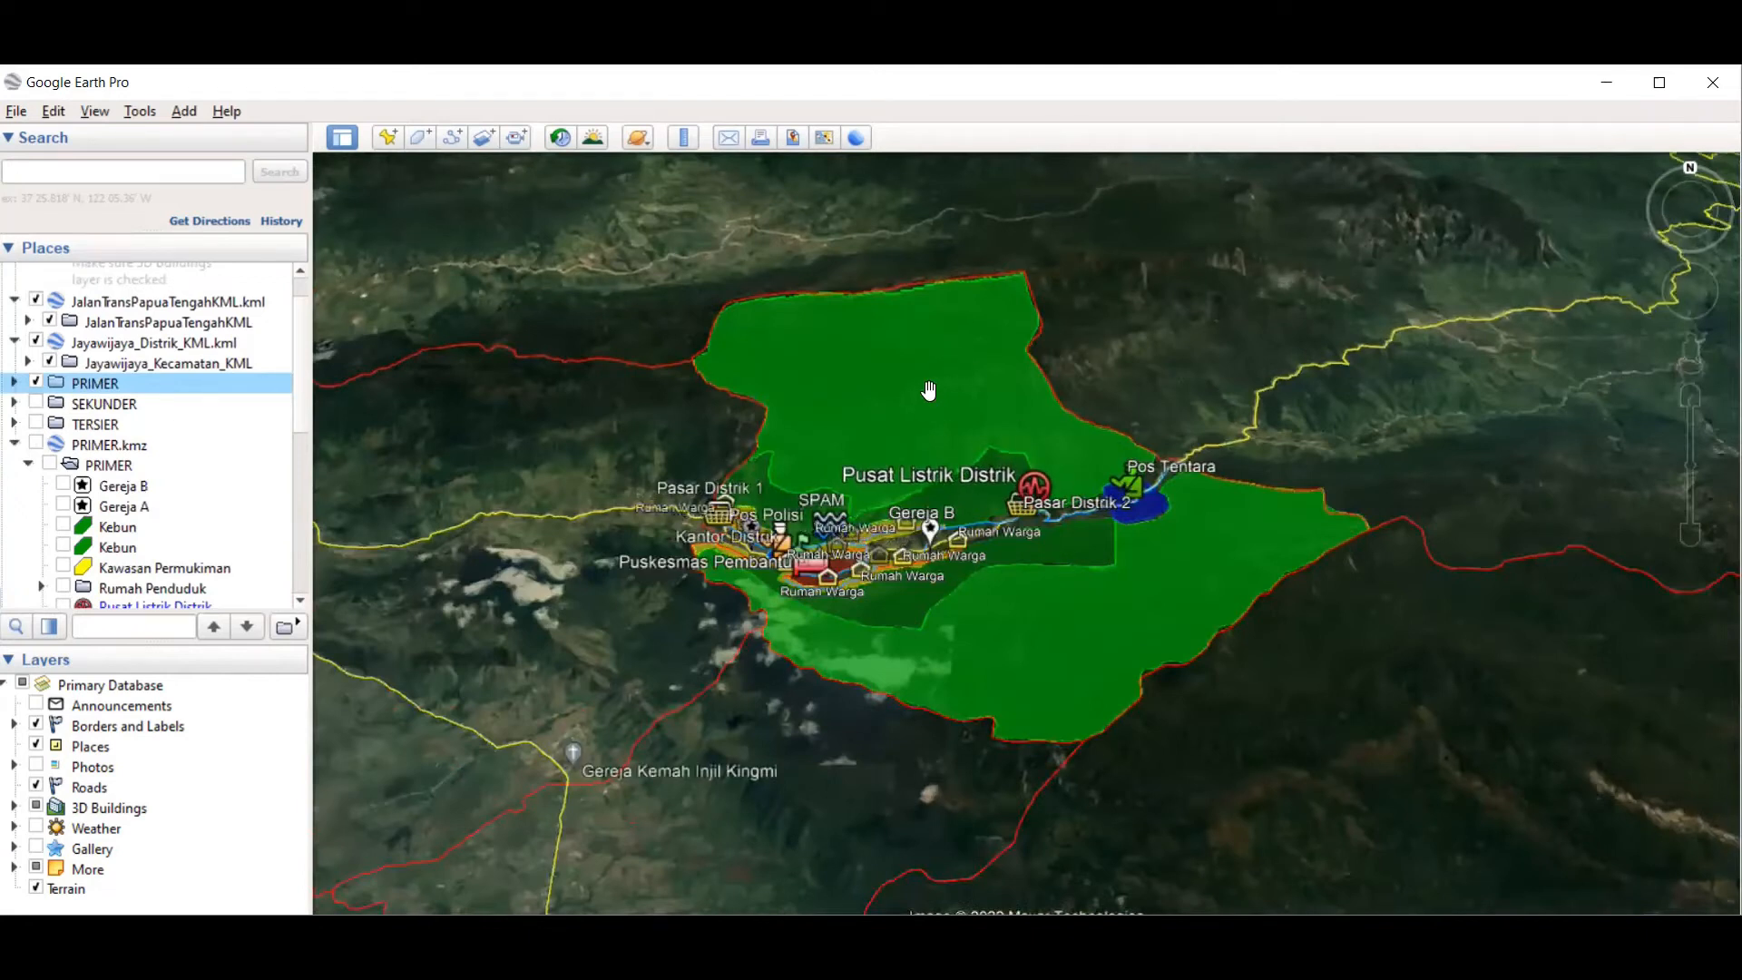
# Step: Hide the PRIMER folder's features and display them again over the Wadangku district
pyautogui.click(36, 381)
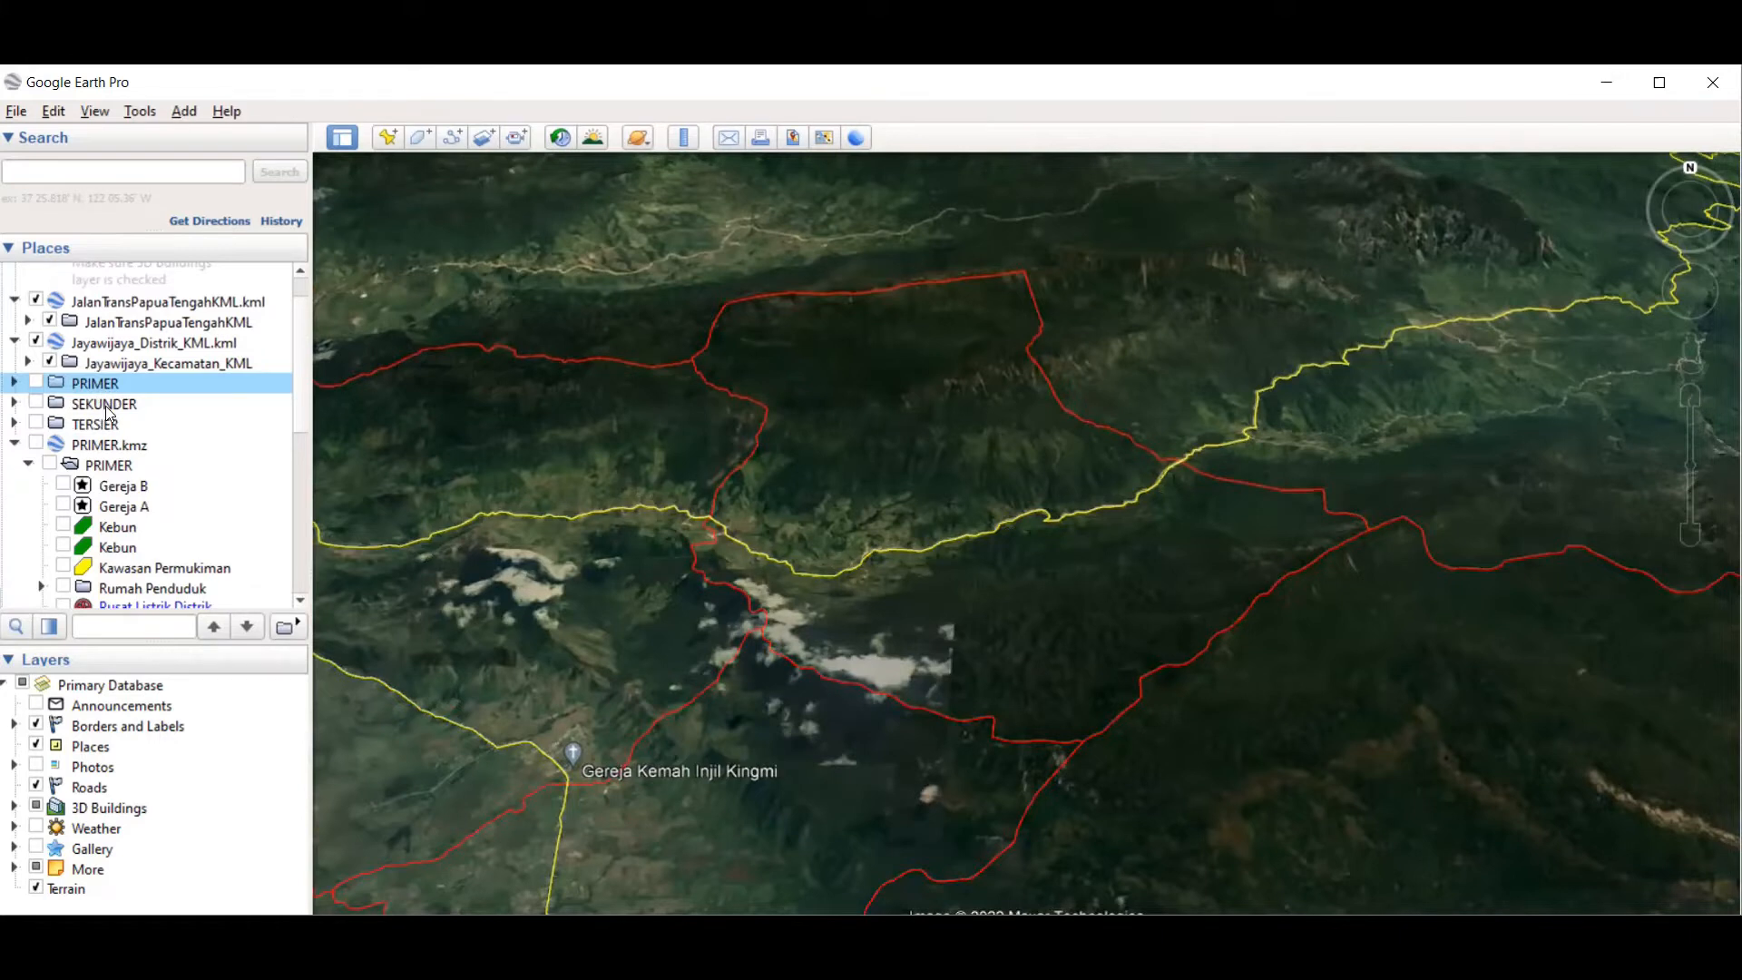
pyautogui.click(36, 382)
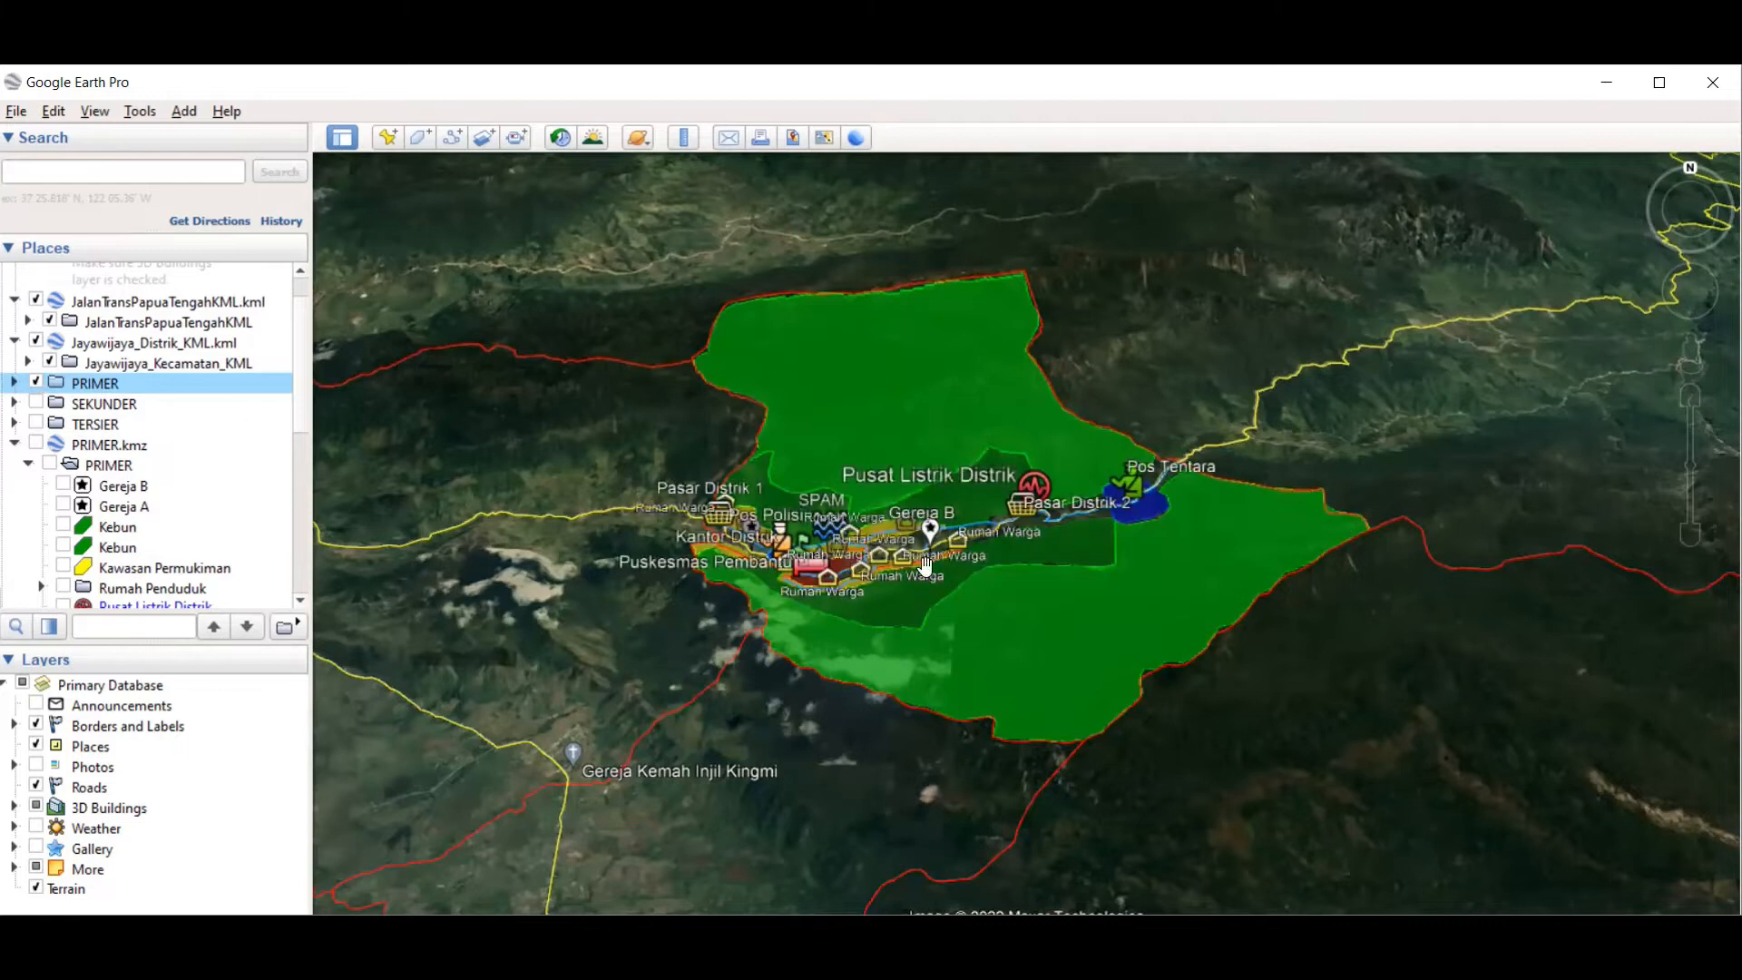
pyautogui.scroll(3, 983, 461)
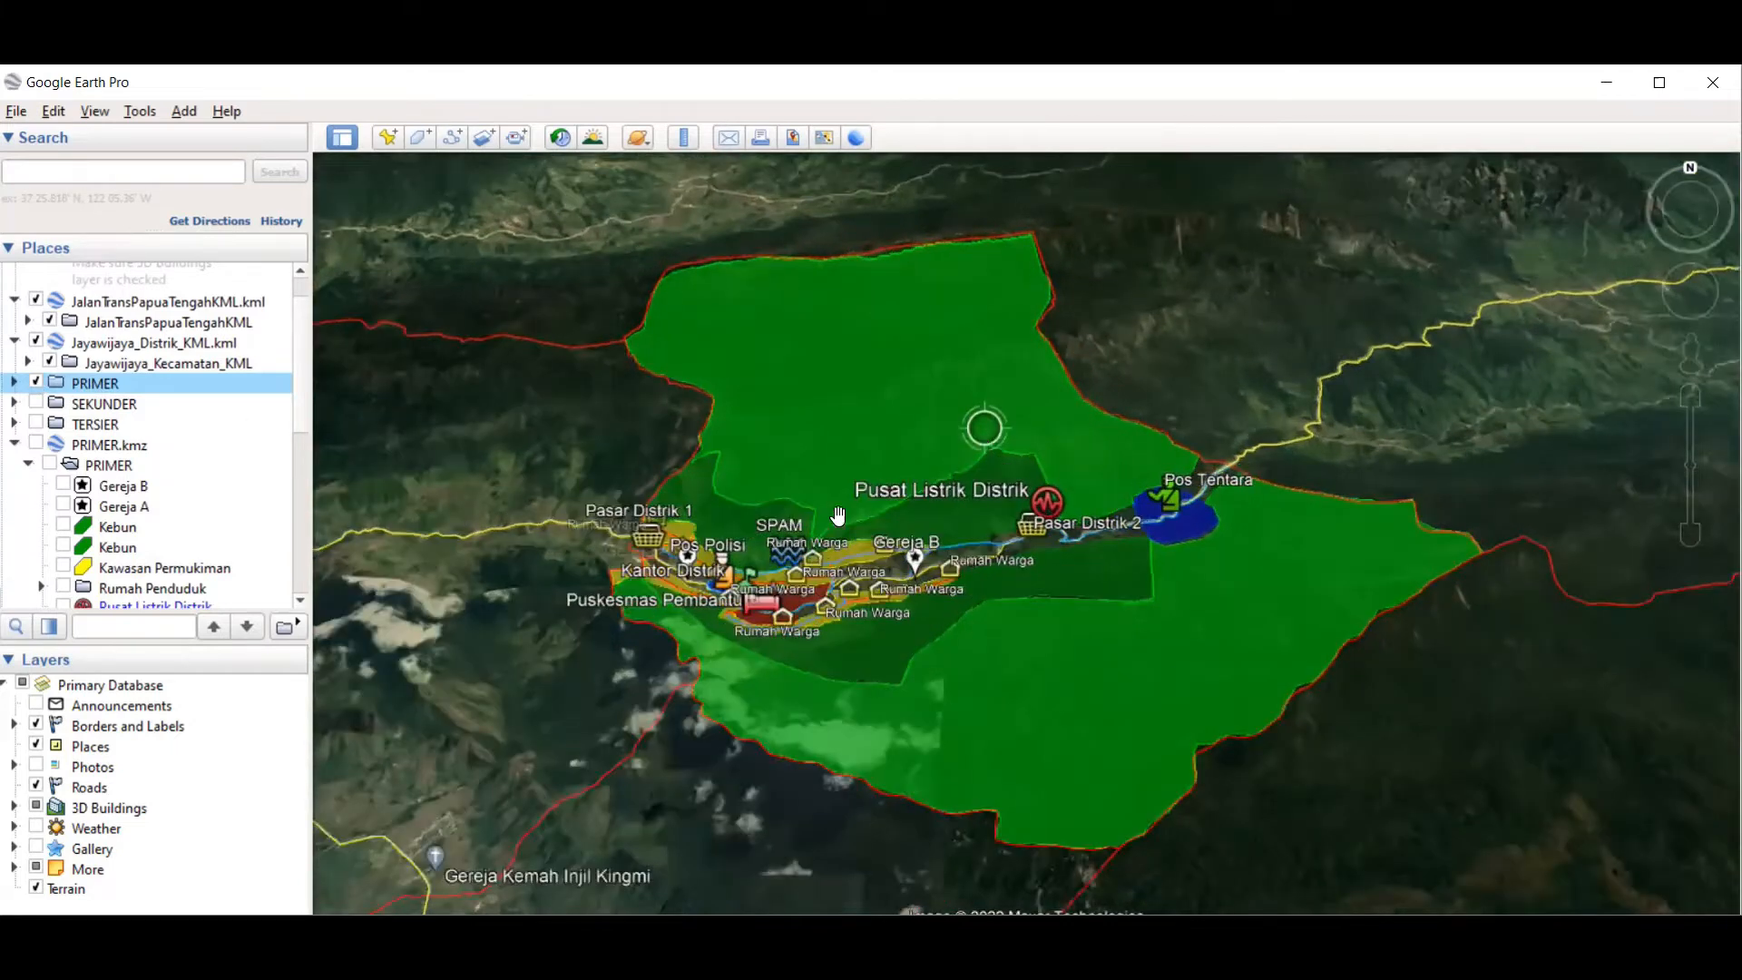
# Step: Review the contents of the PRIMER folder, including its Rumah Penduduk subfolder, and collapse the folder
pyautogui.click(14, 383)
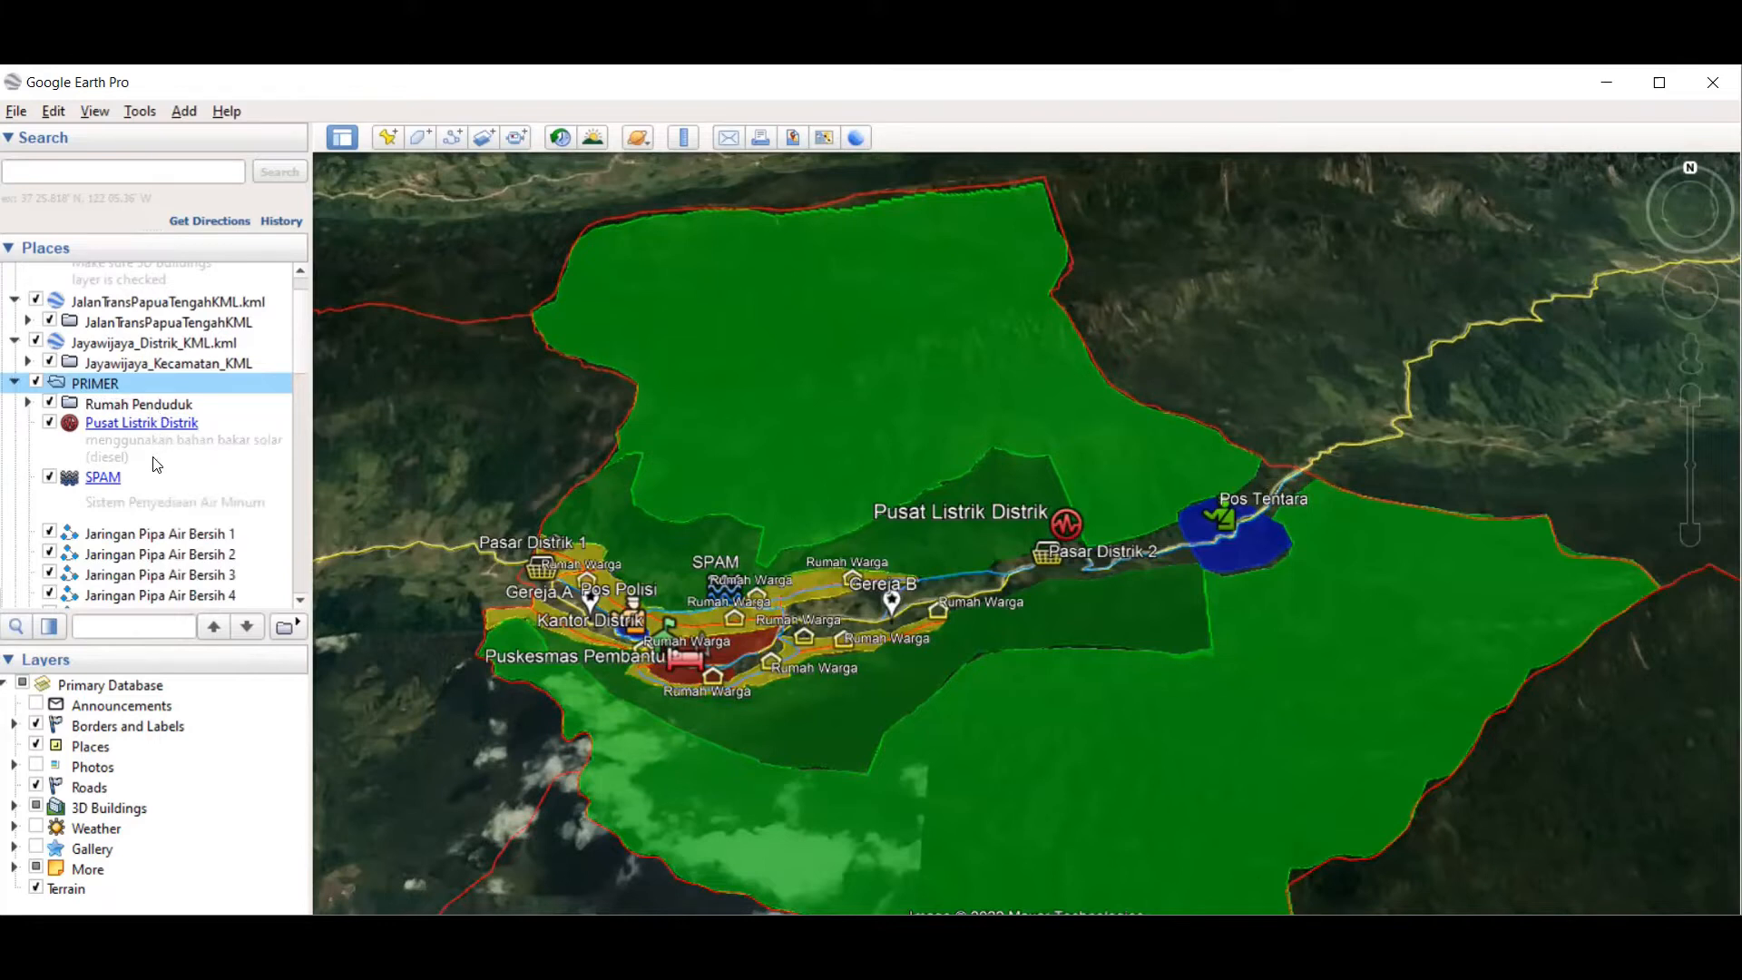
pyautogui.scroll(-1, 158, 461)
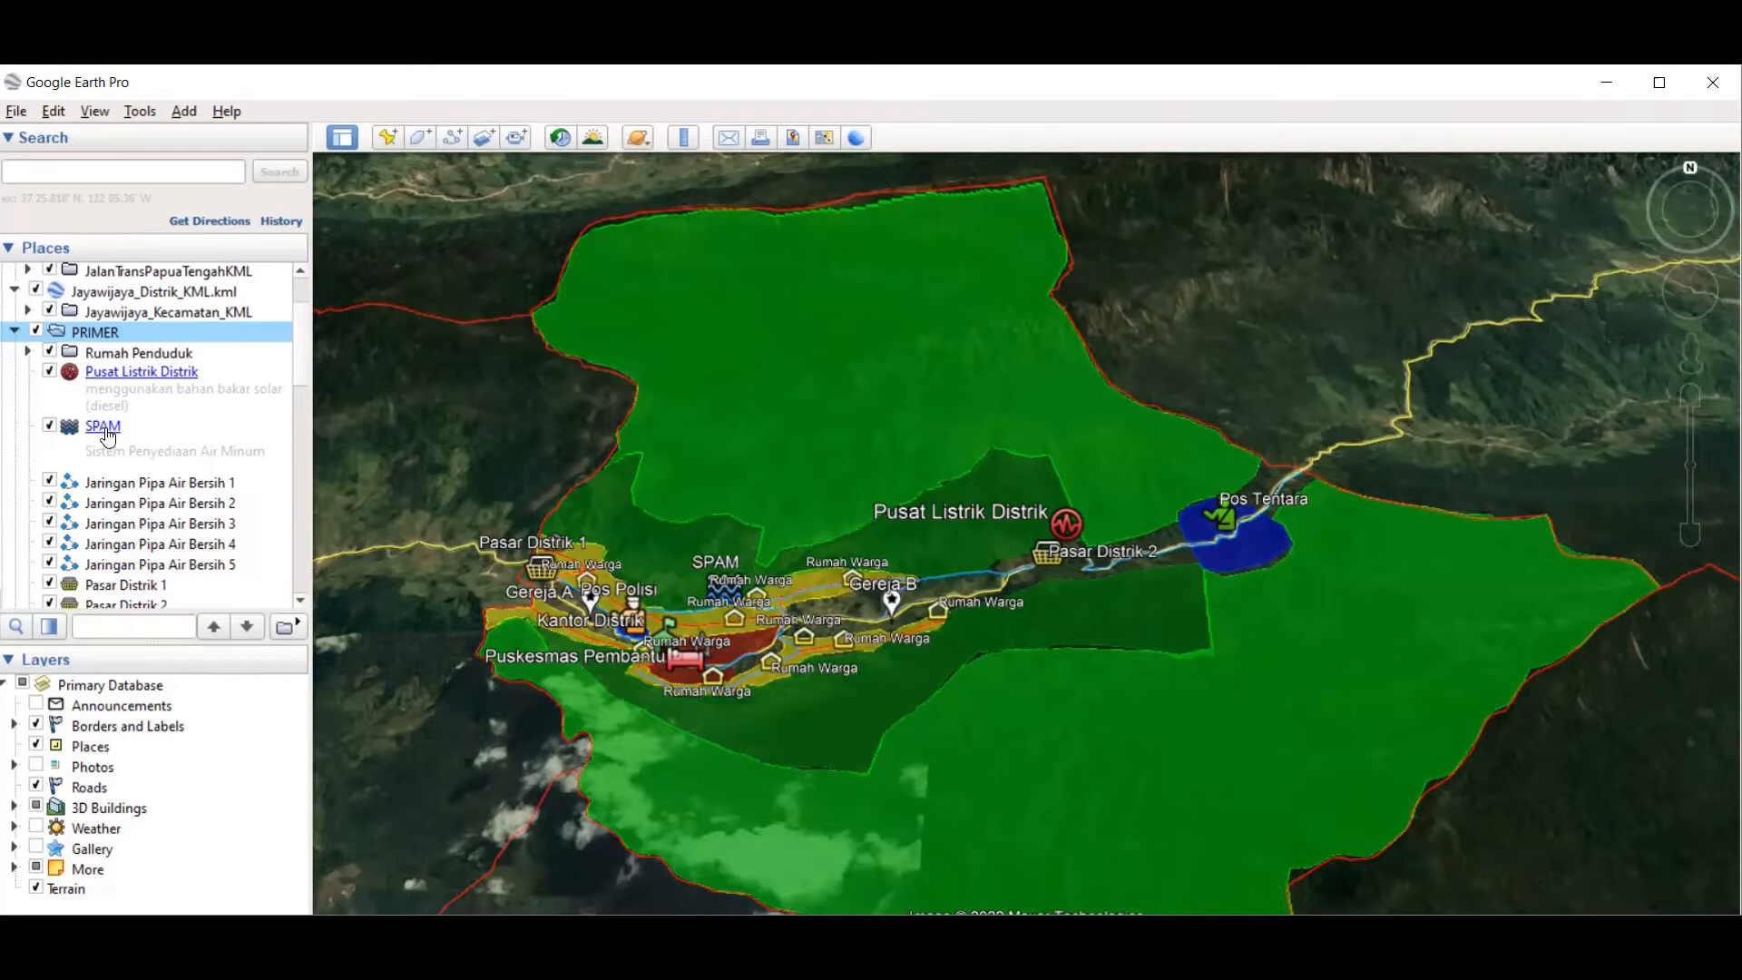
pyautogui.scroll(-1, 169, 491)
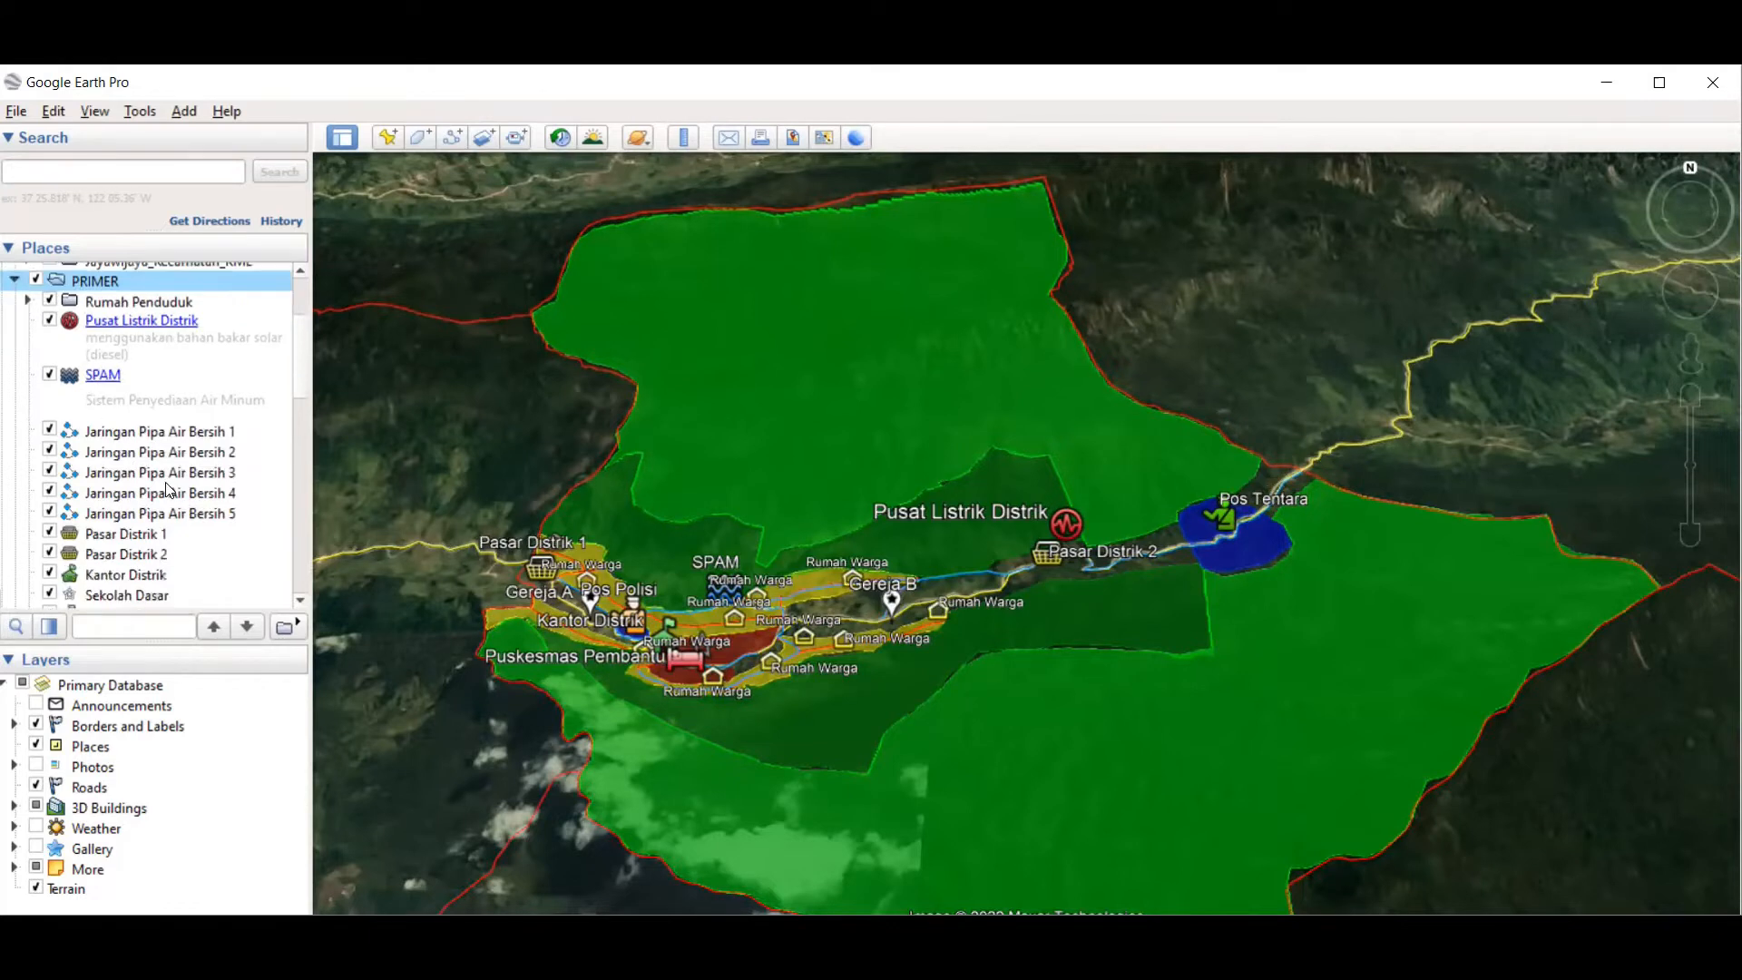
pyautogui.scroll(-2, 143, 550)
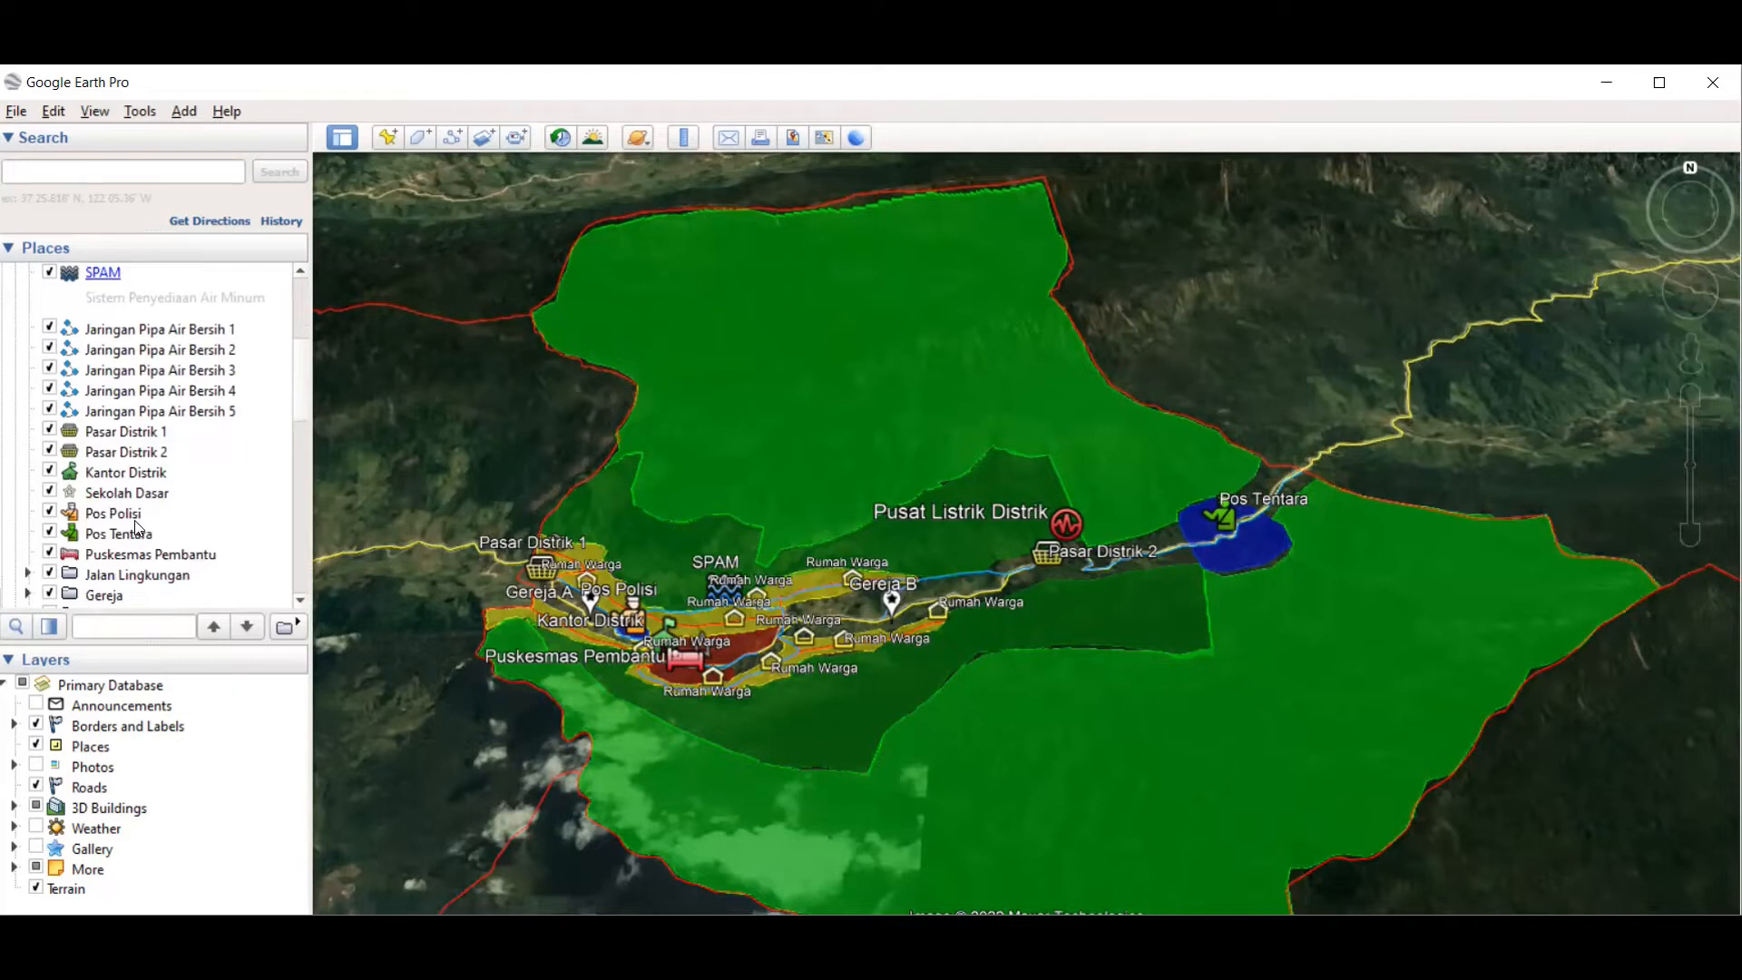
pyautogui.scroll(2, 139, 522)
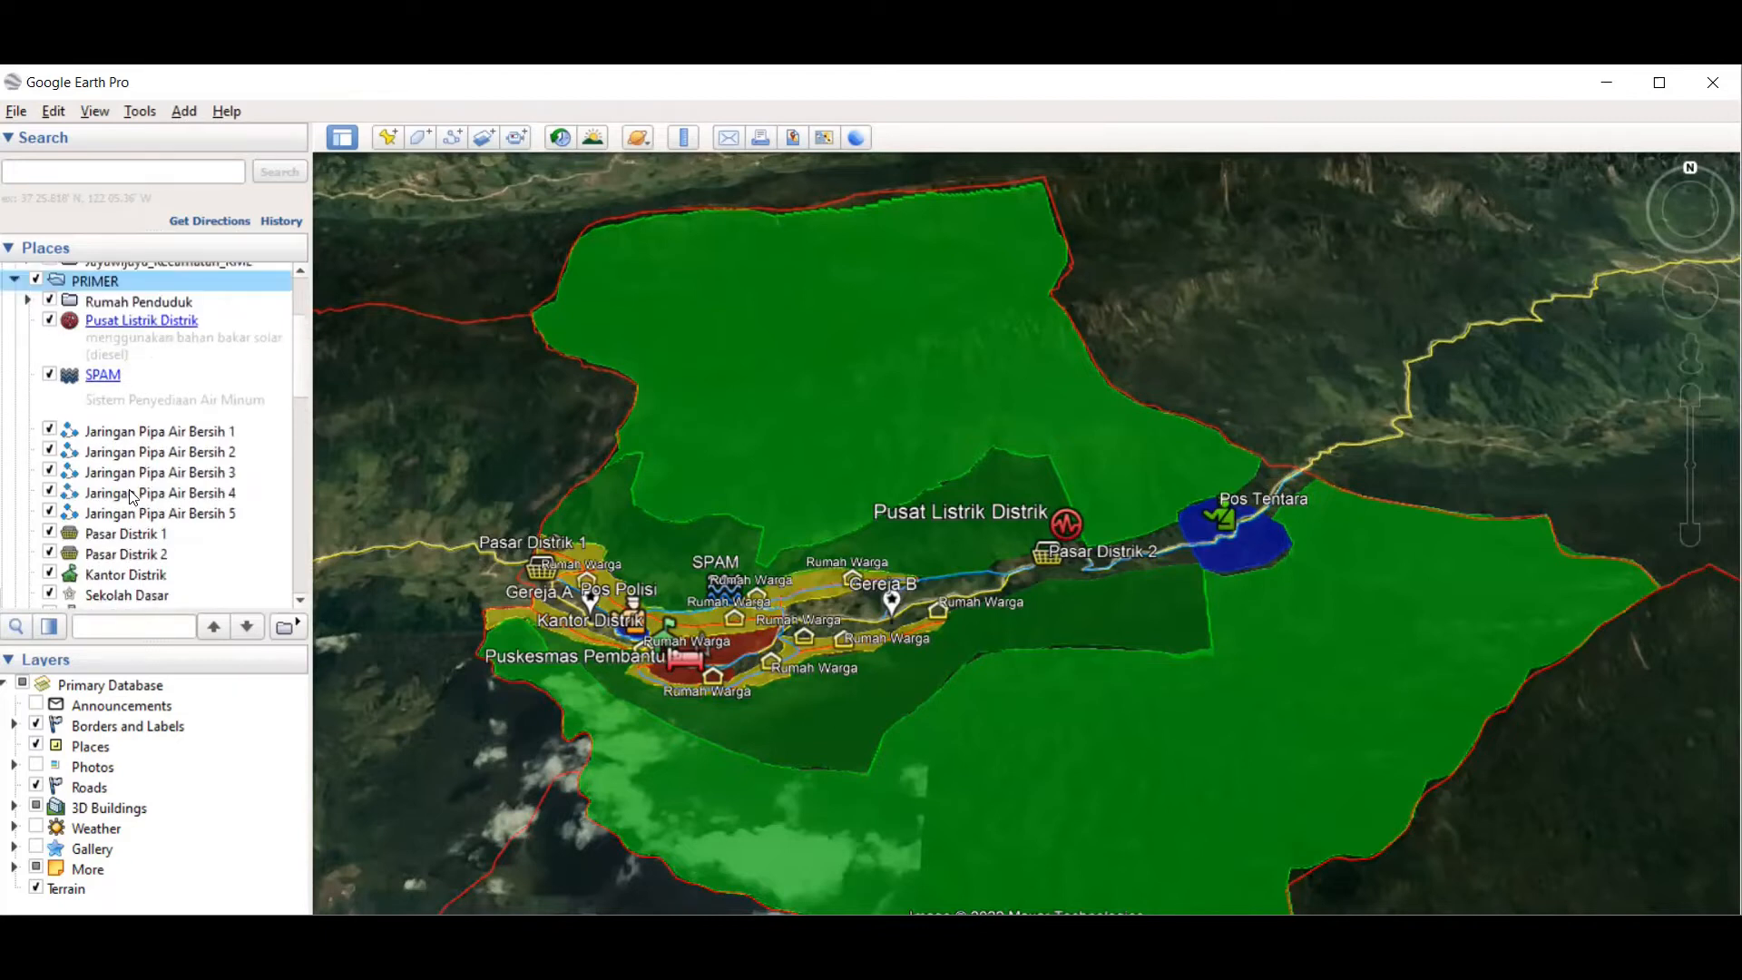
pyautogui.click(29, 302)
pyautogui.click(30, 303)
pyautogui.click(14, 281)
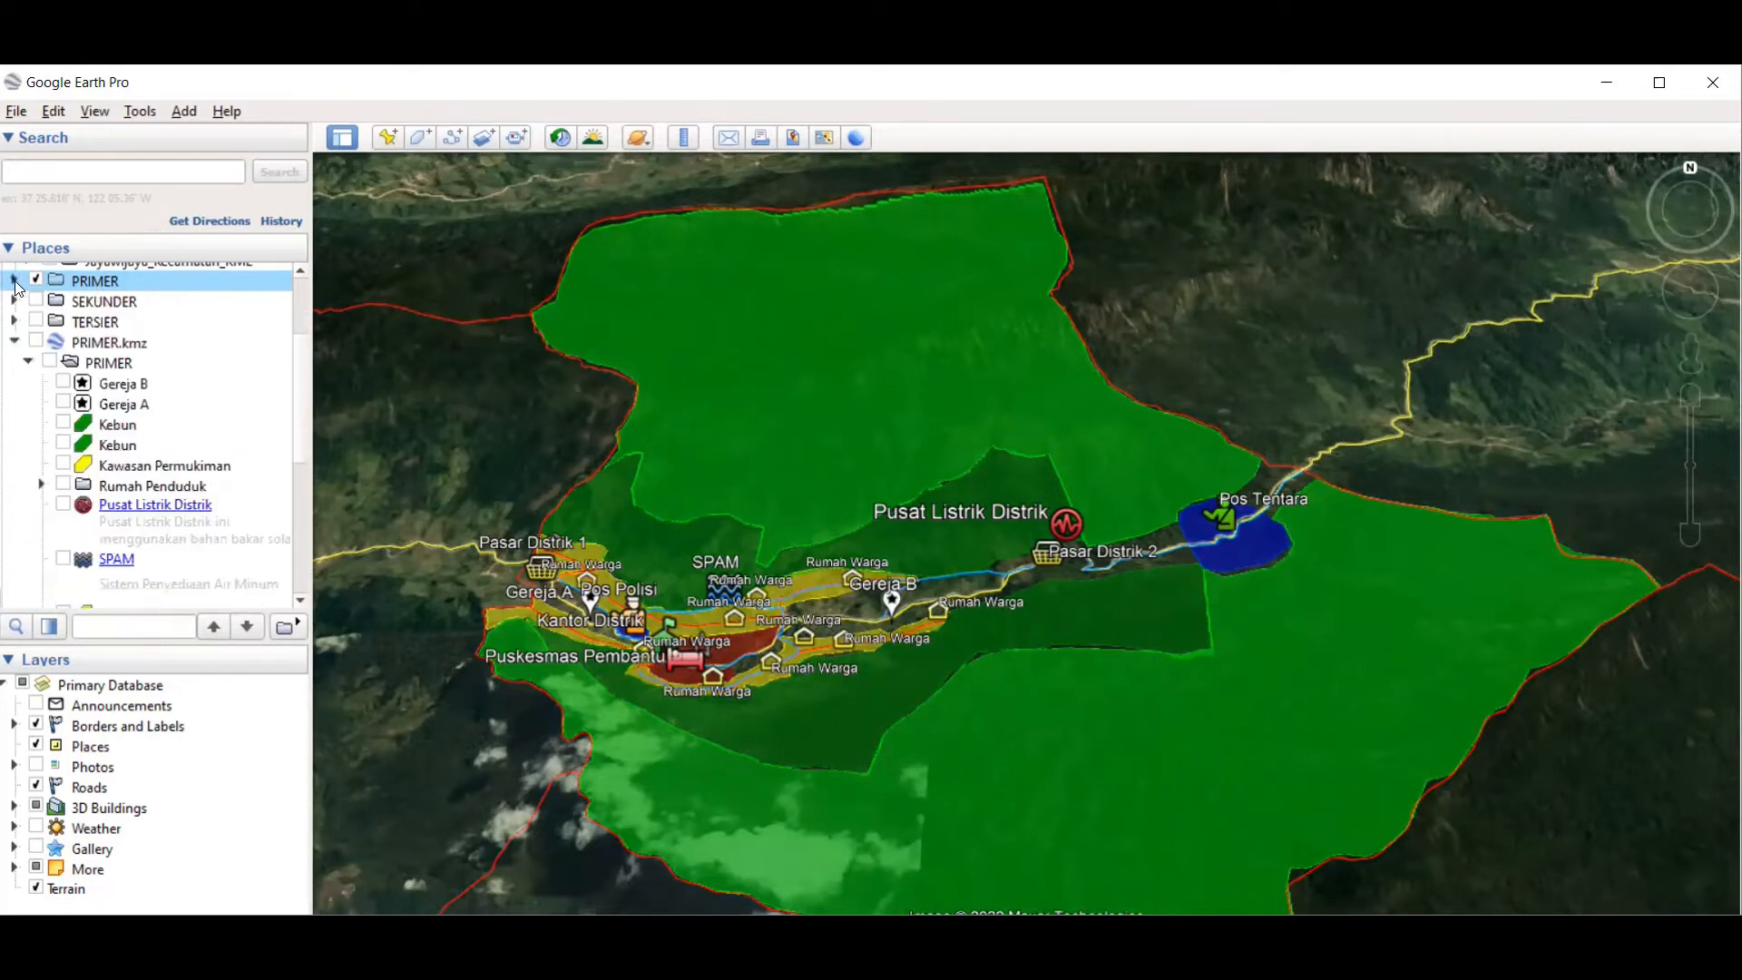
# Step: Display the SEKUNDER folder's features in place of the PRIMER ones and list the items it contains
pyautogui.click(38, 305)
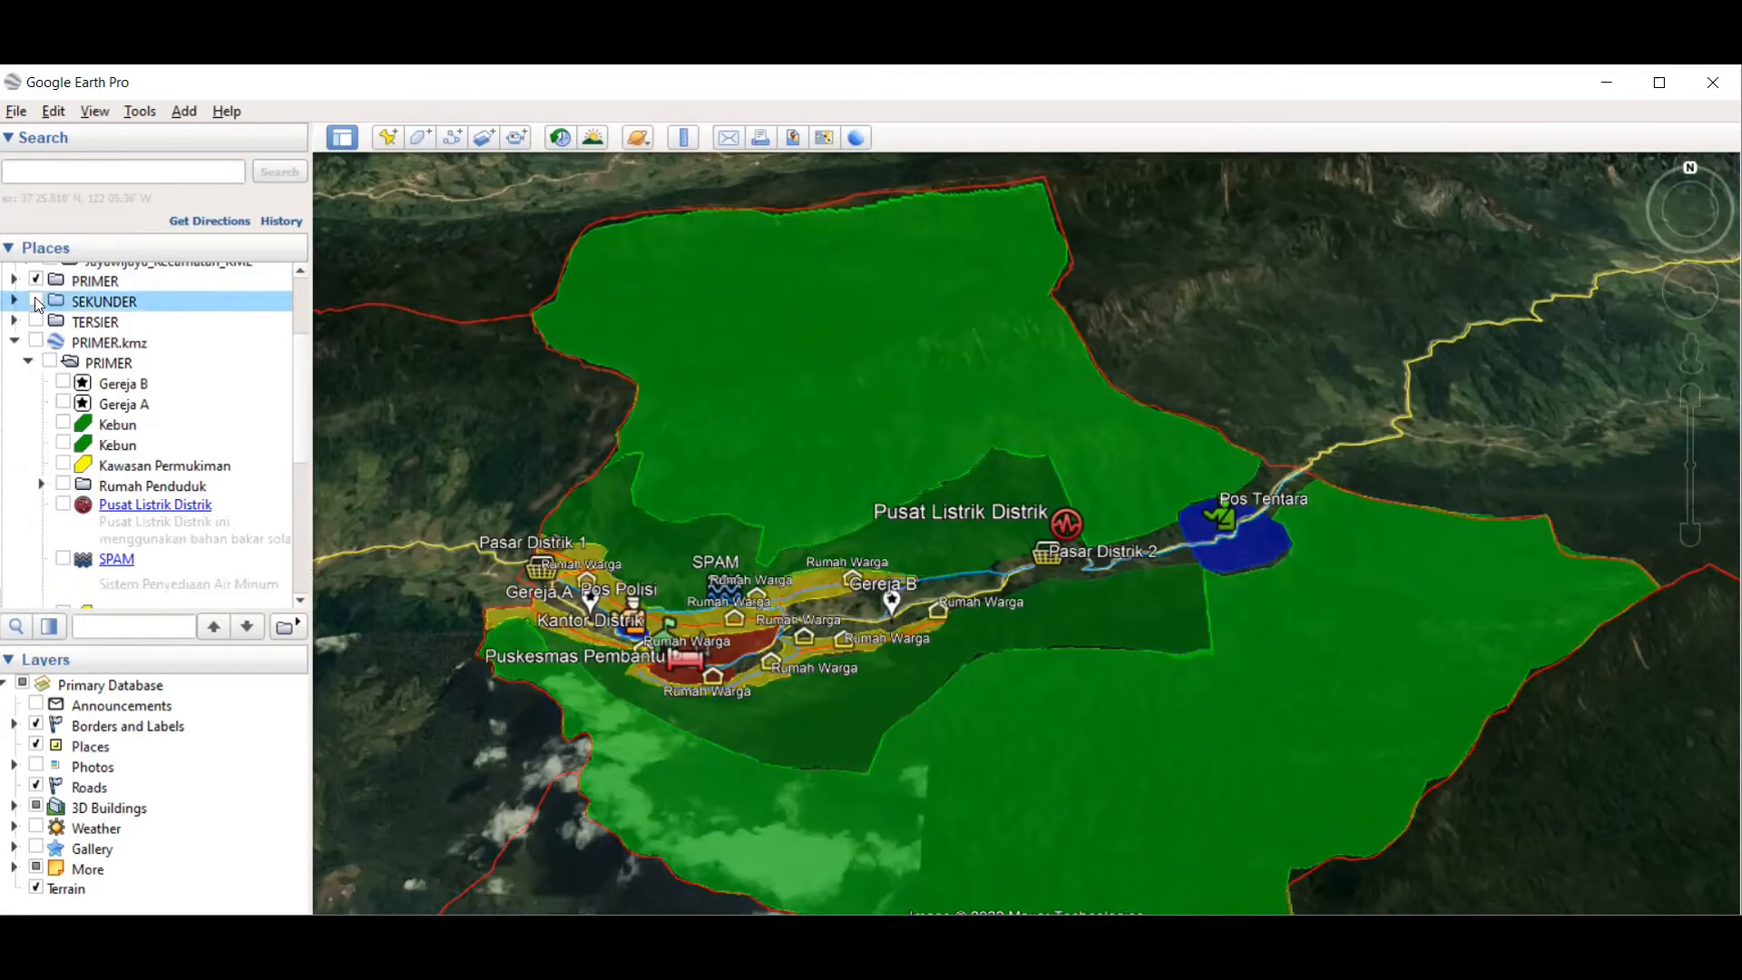
pyautogui.click(38, 302)
pyautogui.click(36, 281)
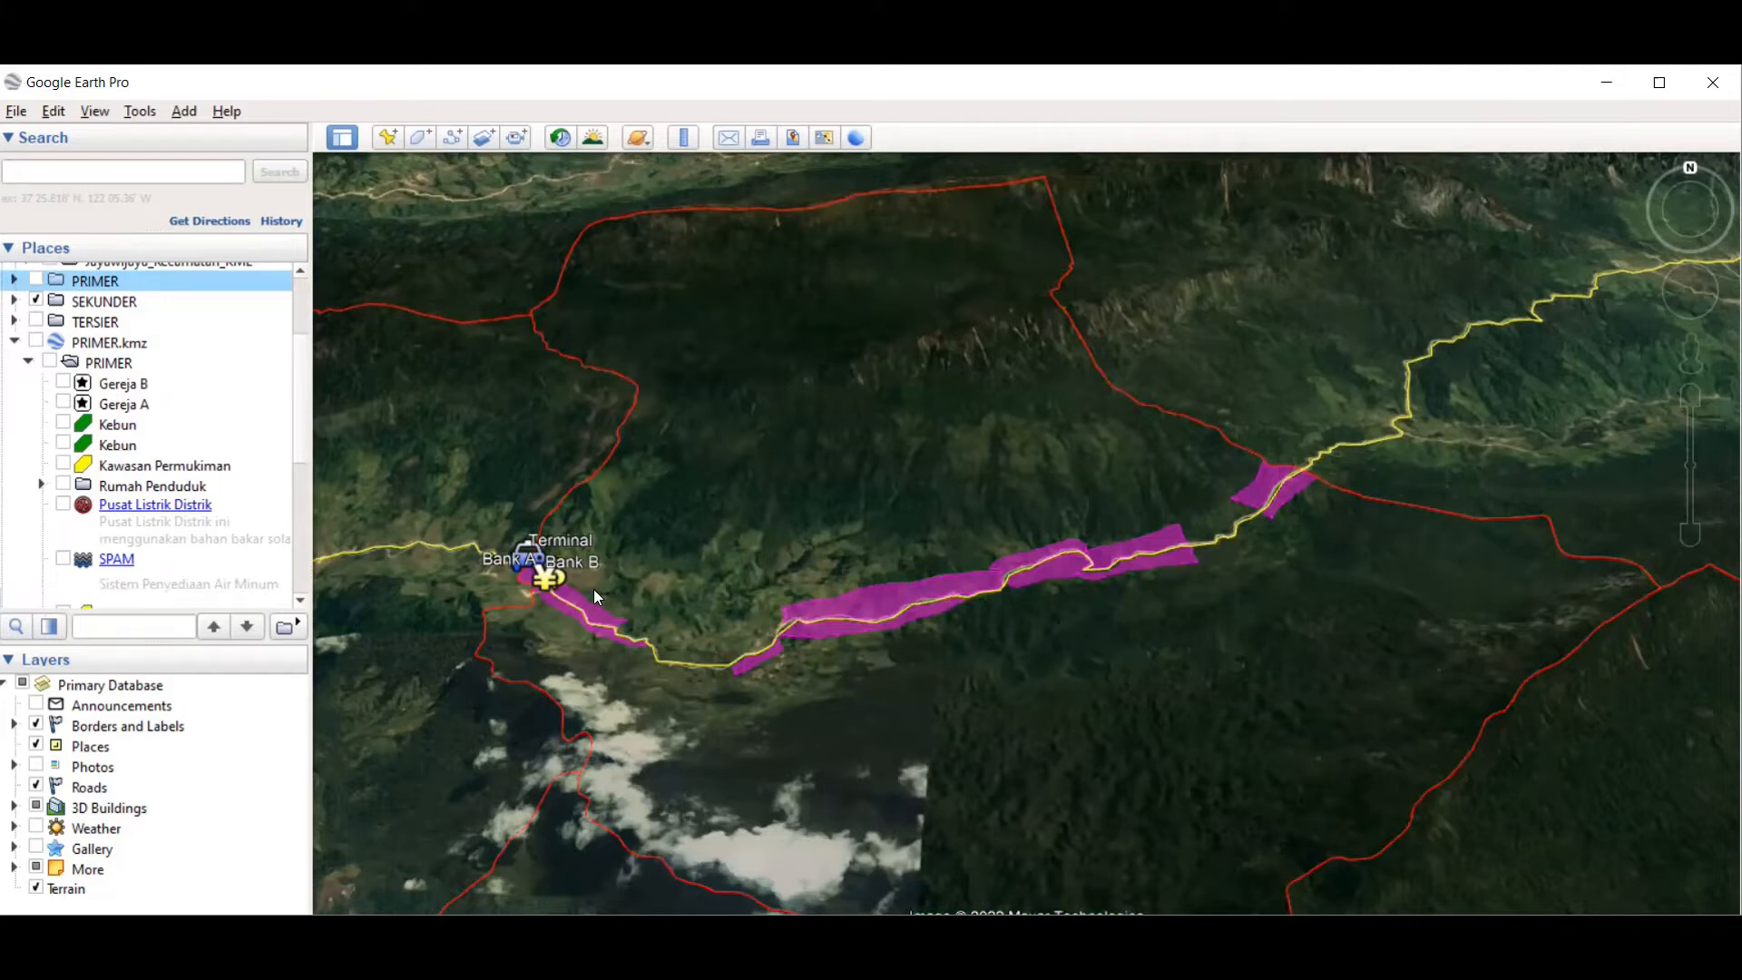
pyautogui.scroll(2, 594, 590)
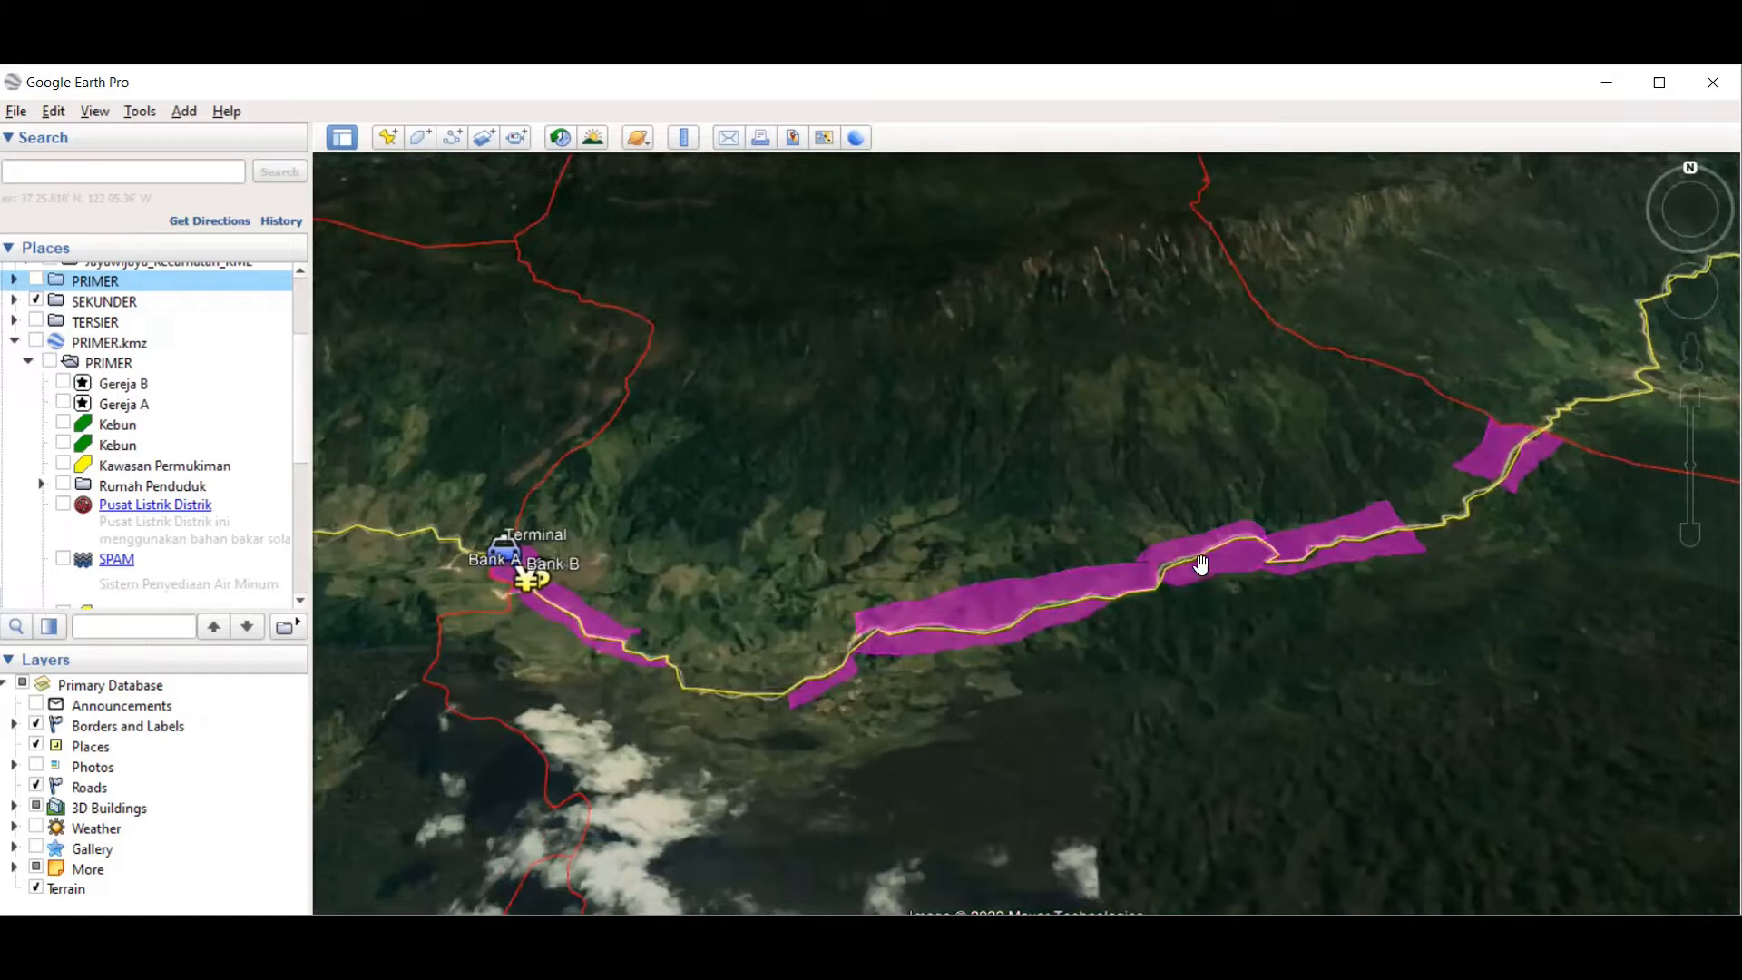
pyautogui.click(13, 301)
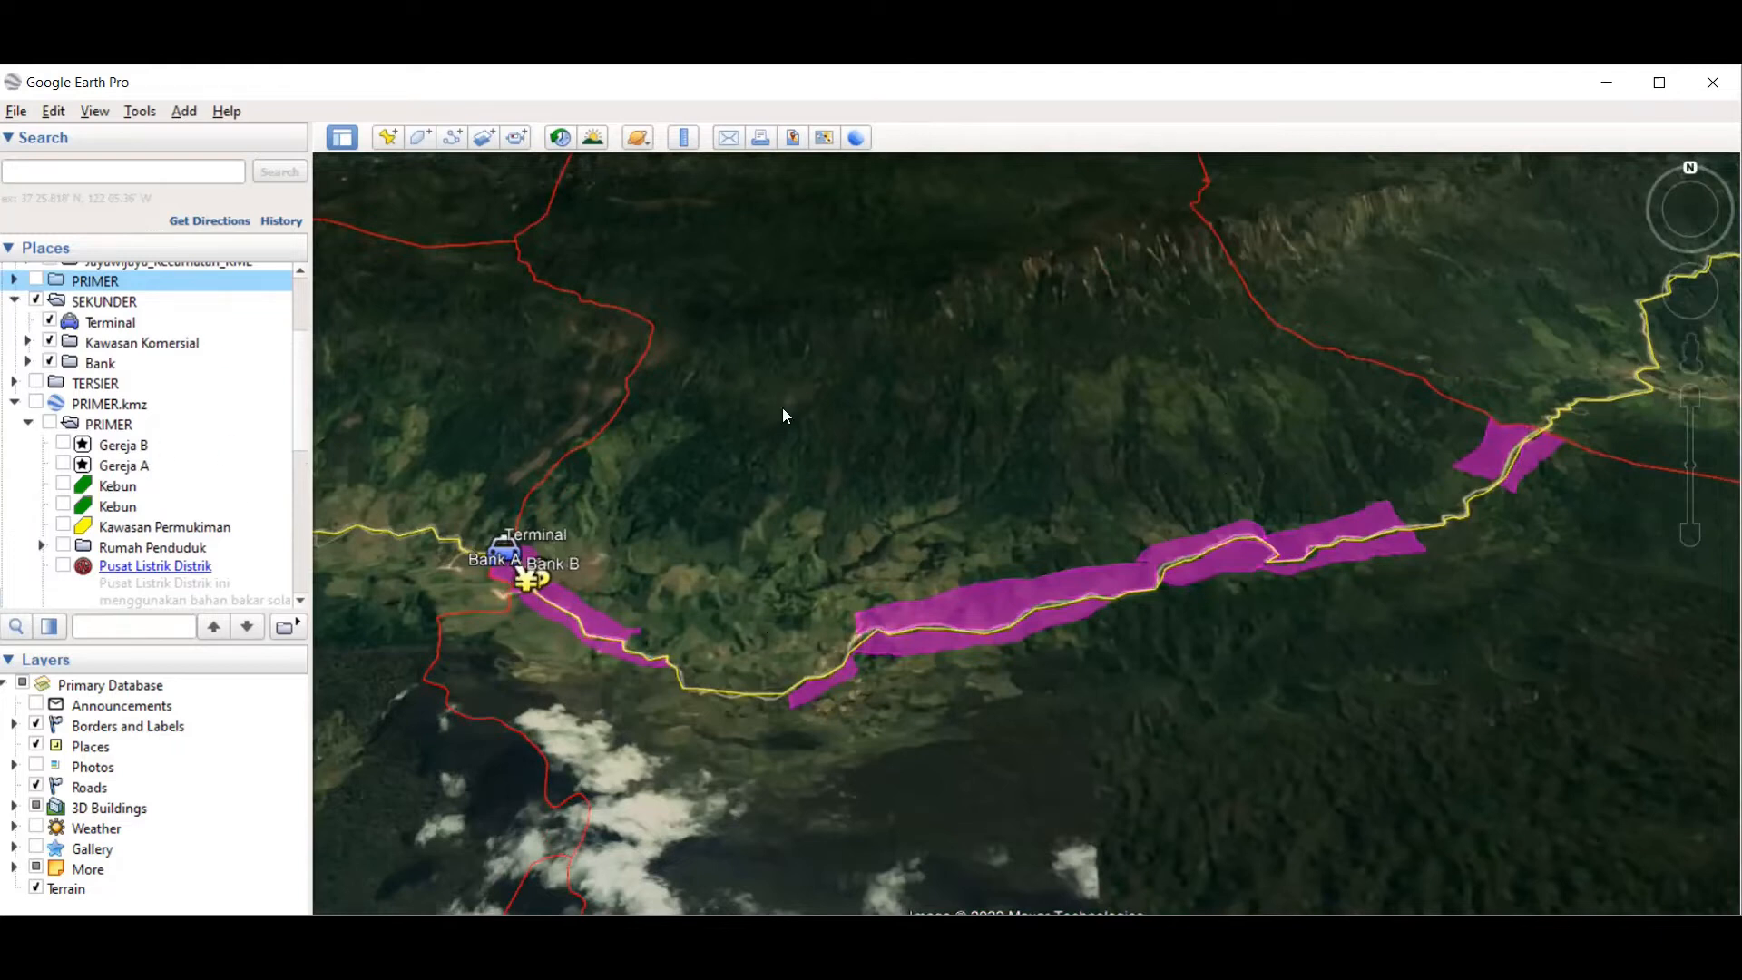
# Step: Hide and collapse the SEKUNDER folder and display the TERSIER folder's features on the map
pyautogui.click(34, 301)
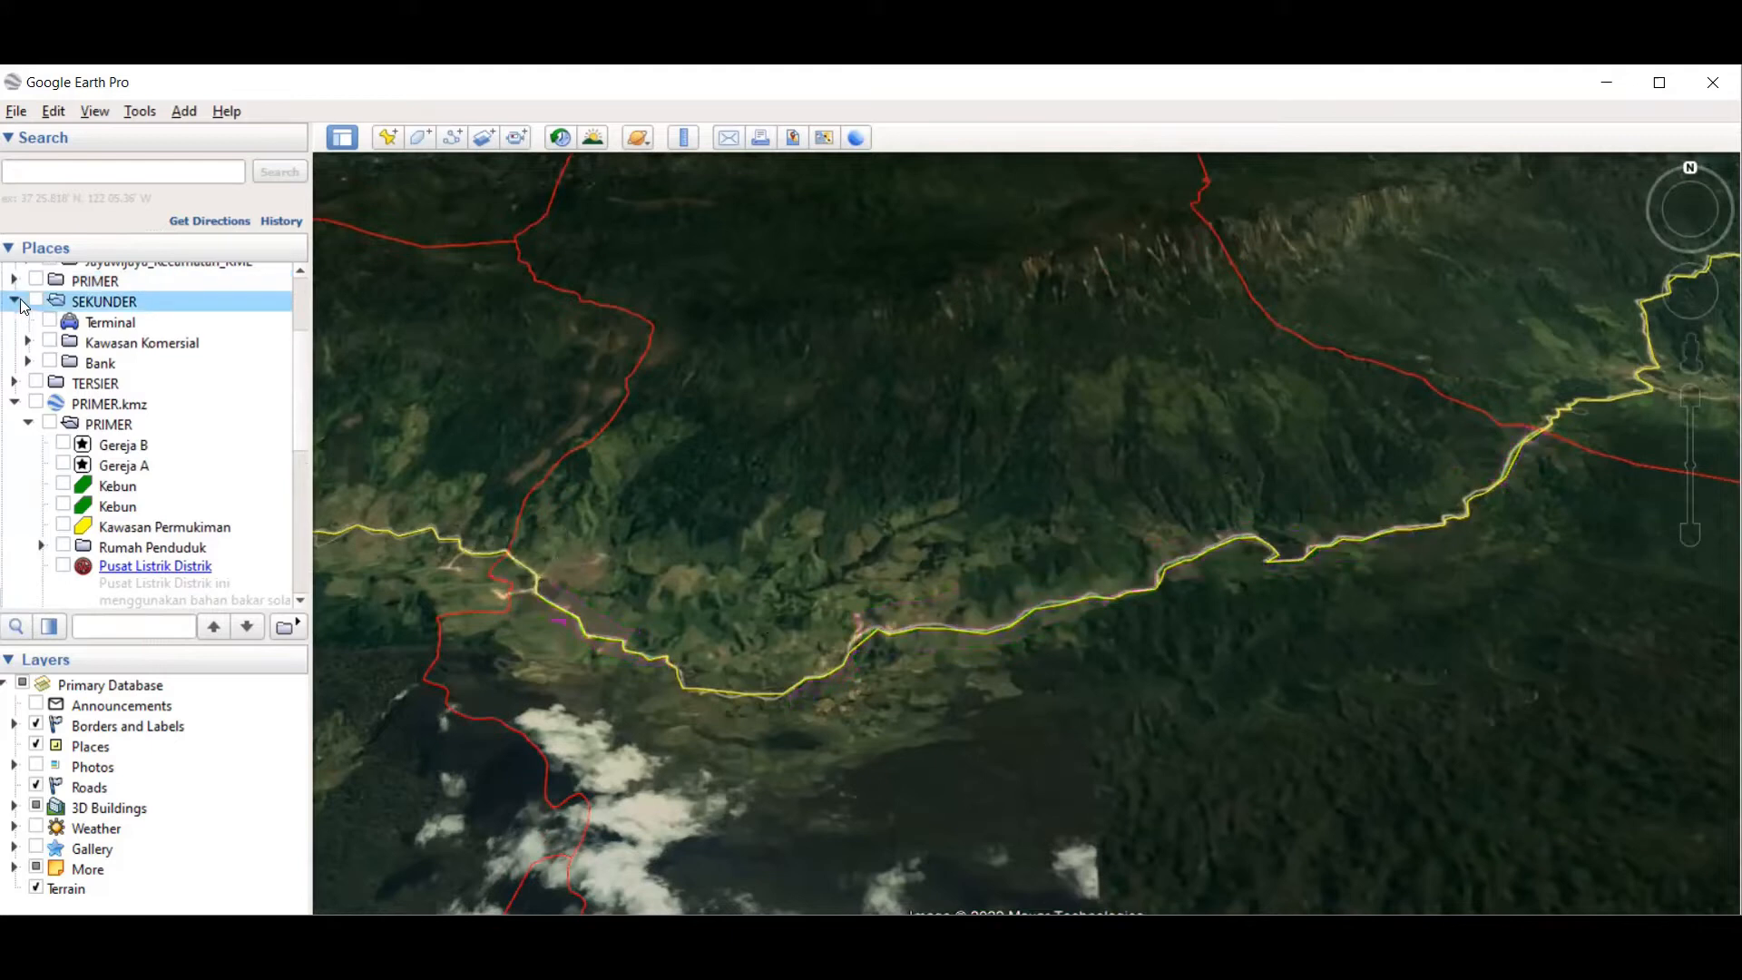
pyautogui.click(16, 301)
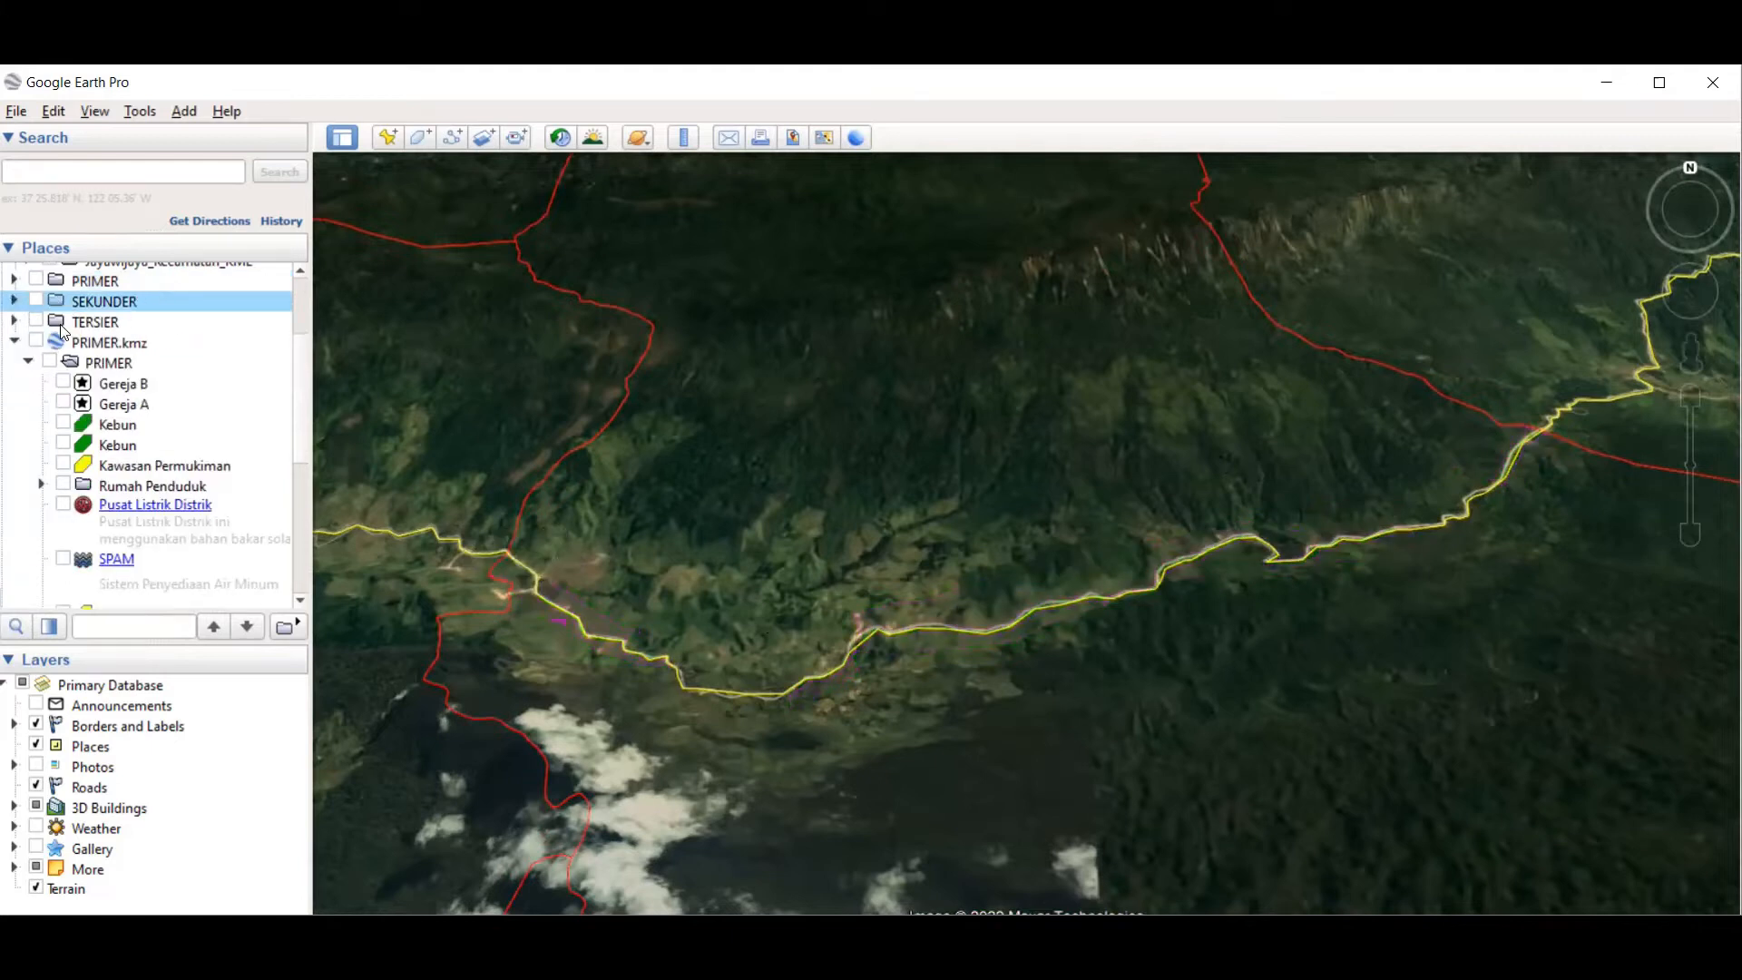
pyautogui.click(36, 321)
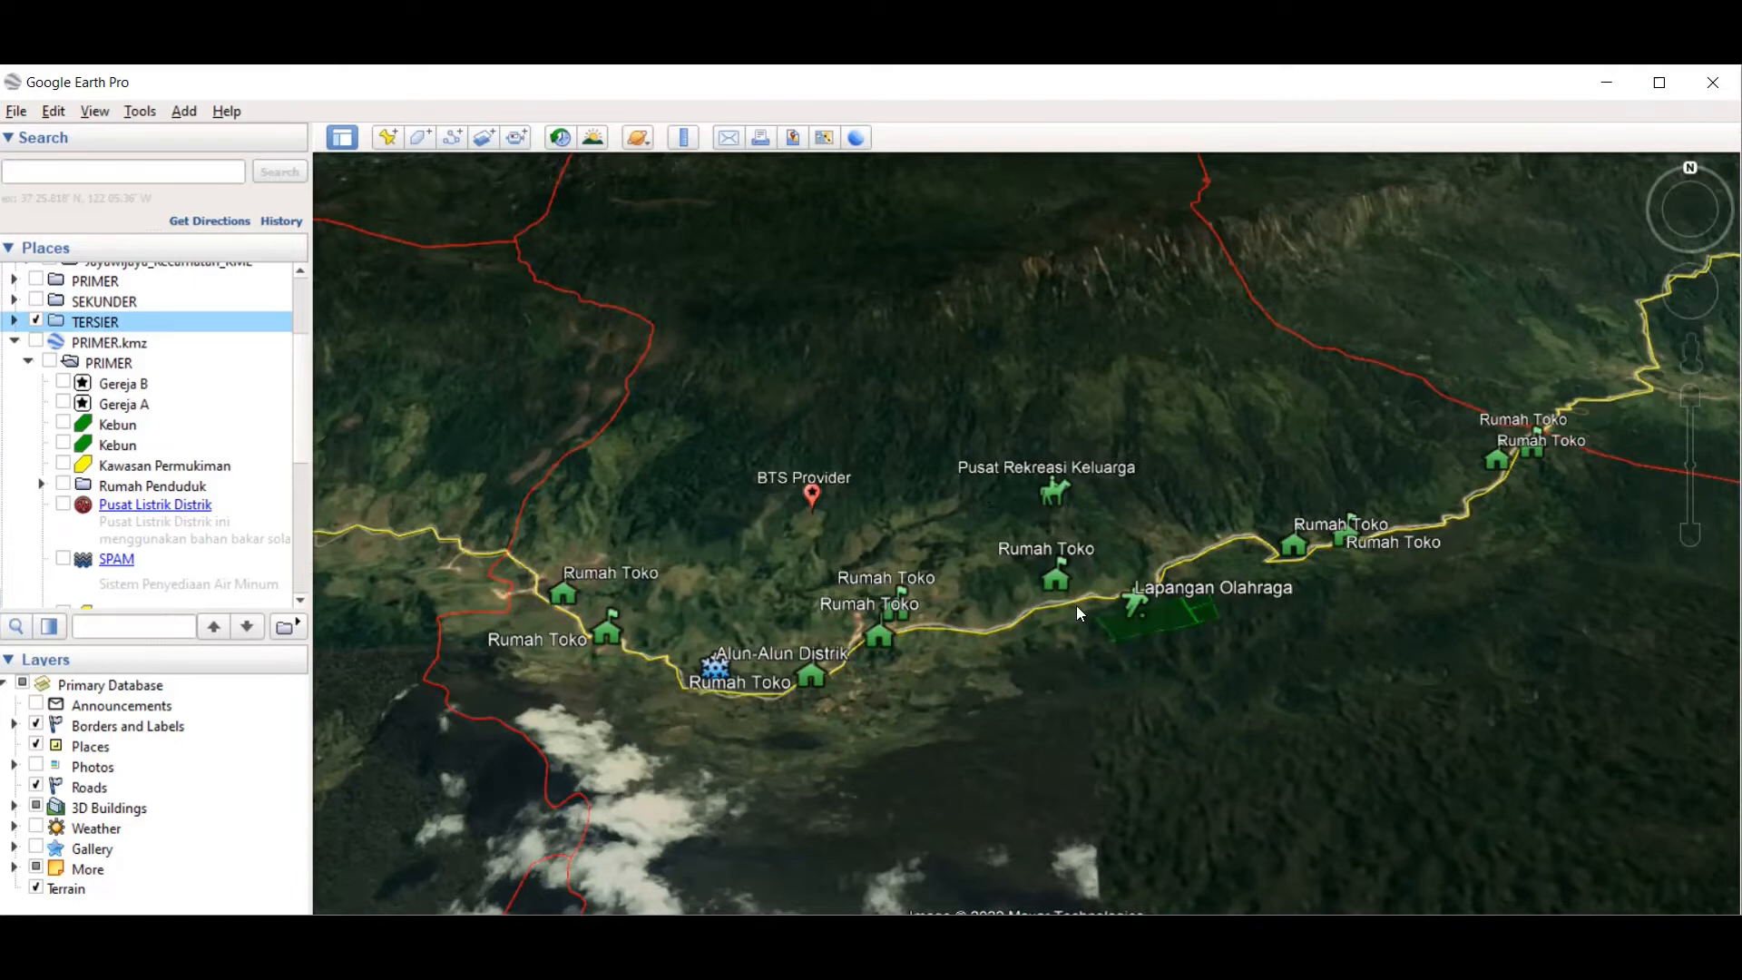
# Step: Hide the TERSIER folder's features and collapse the PRIMER.kmz entry
pyautogui.click(36, 320)
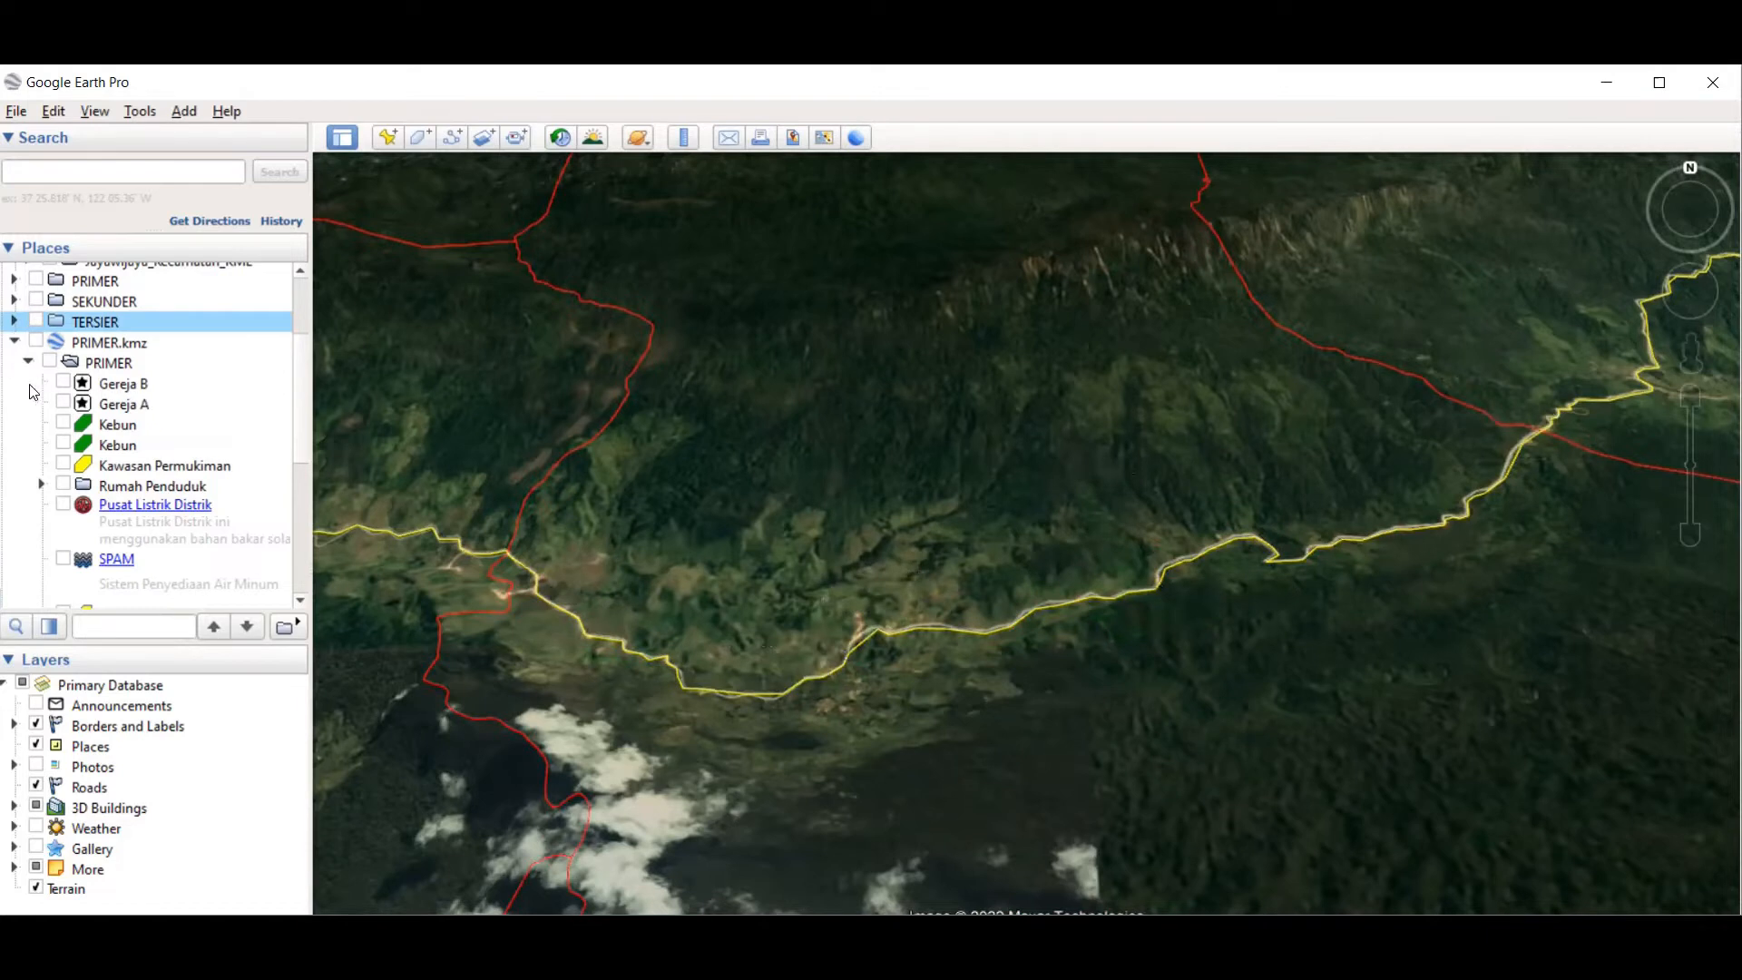
pyautogui.scroll(3, 31, 392)
pyautogui.click(14, 453)
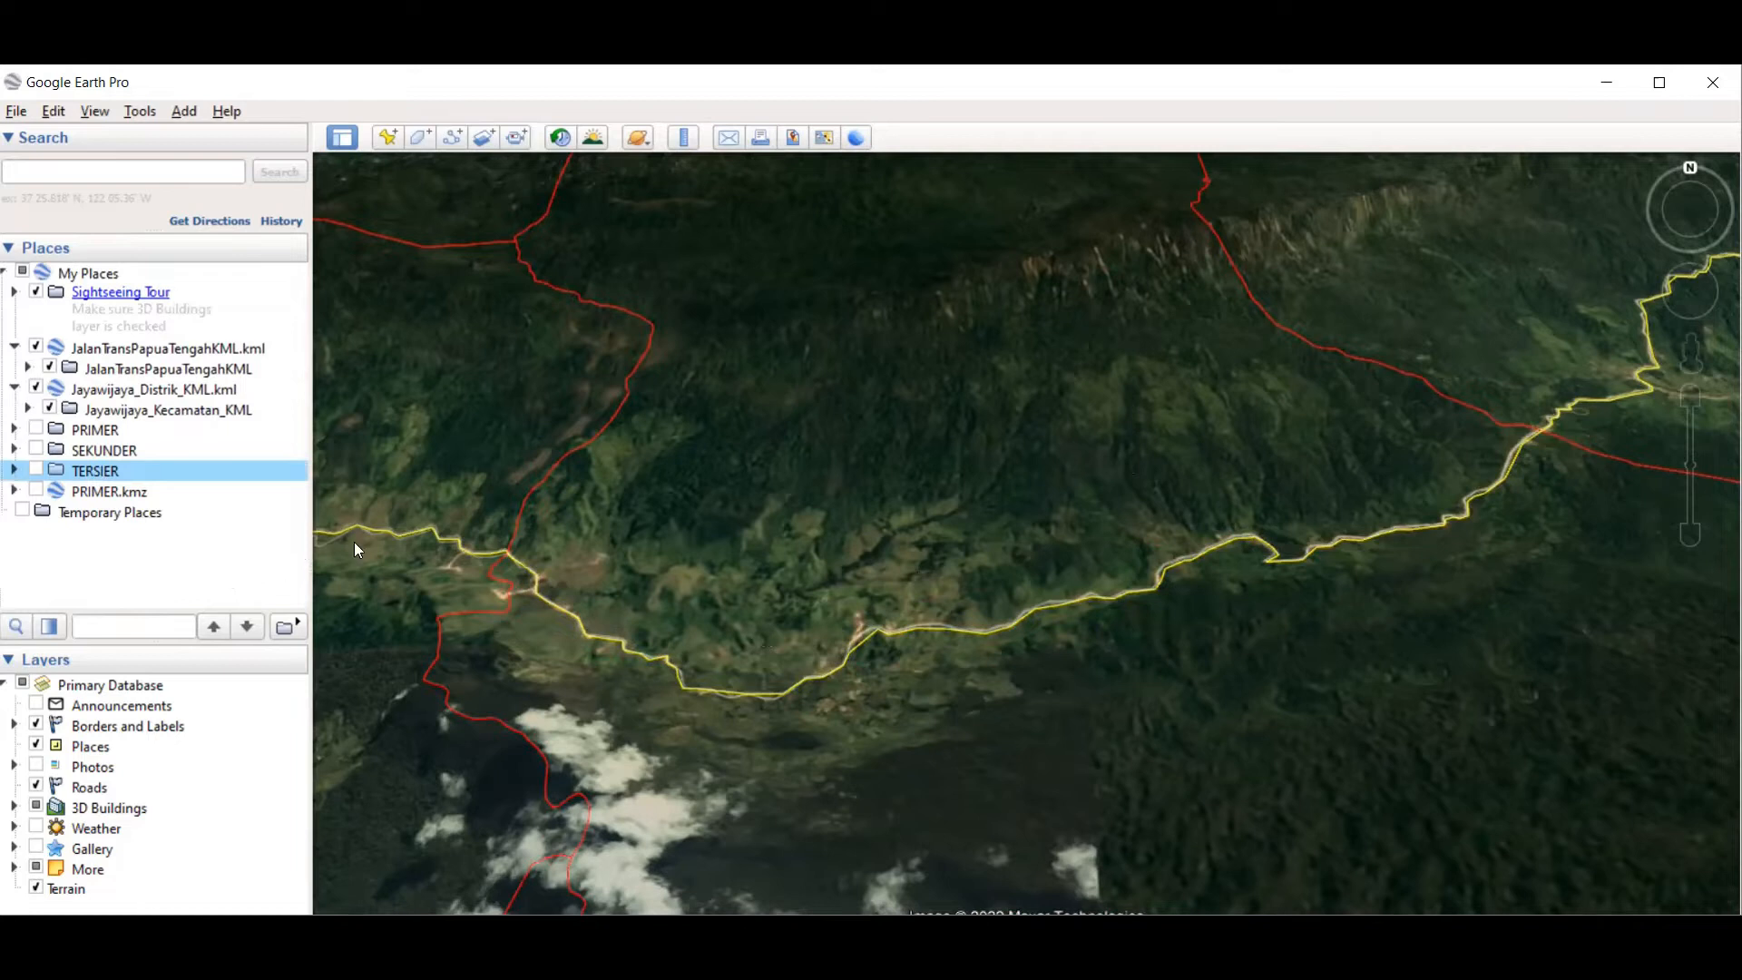
# Step: Examine the Trans Papua road across the Jayawijaya districts, including Wamena town, its airport area and the stretch north past Pasir Putih Wamena
pyautogui.scroll(-5, 874, 451)
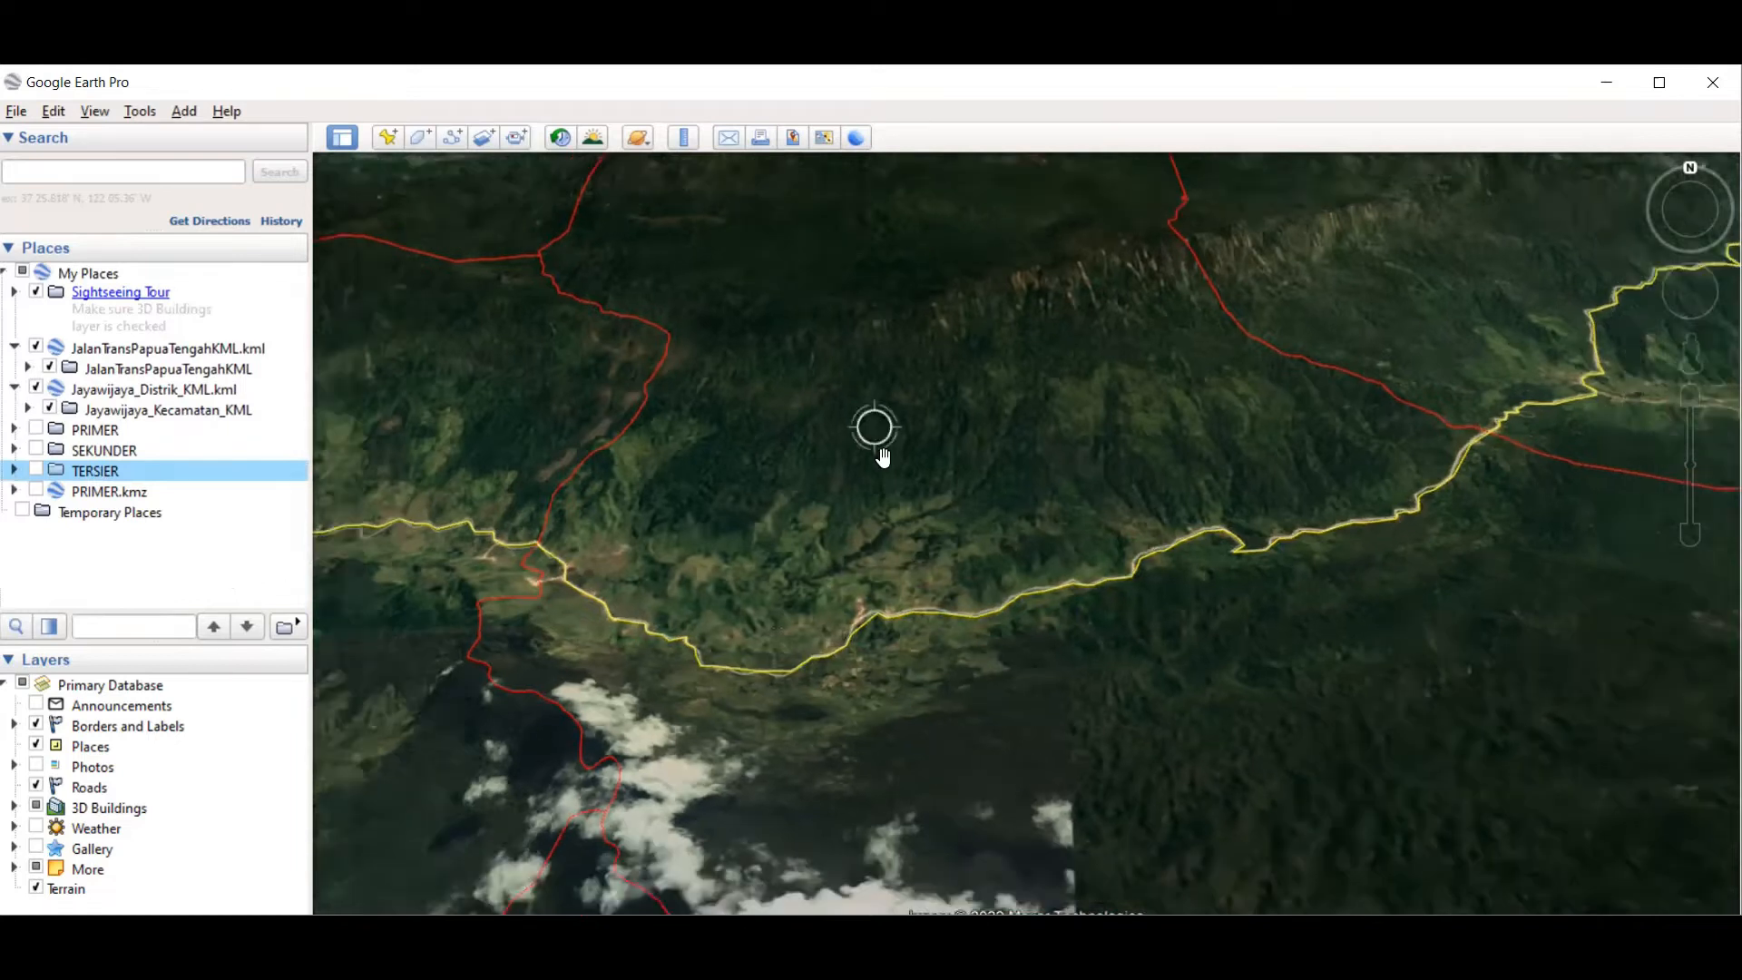
pyautogui.scroll(-2, 887, 468)
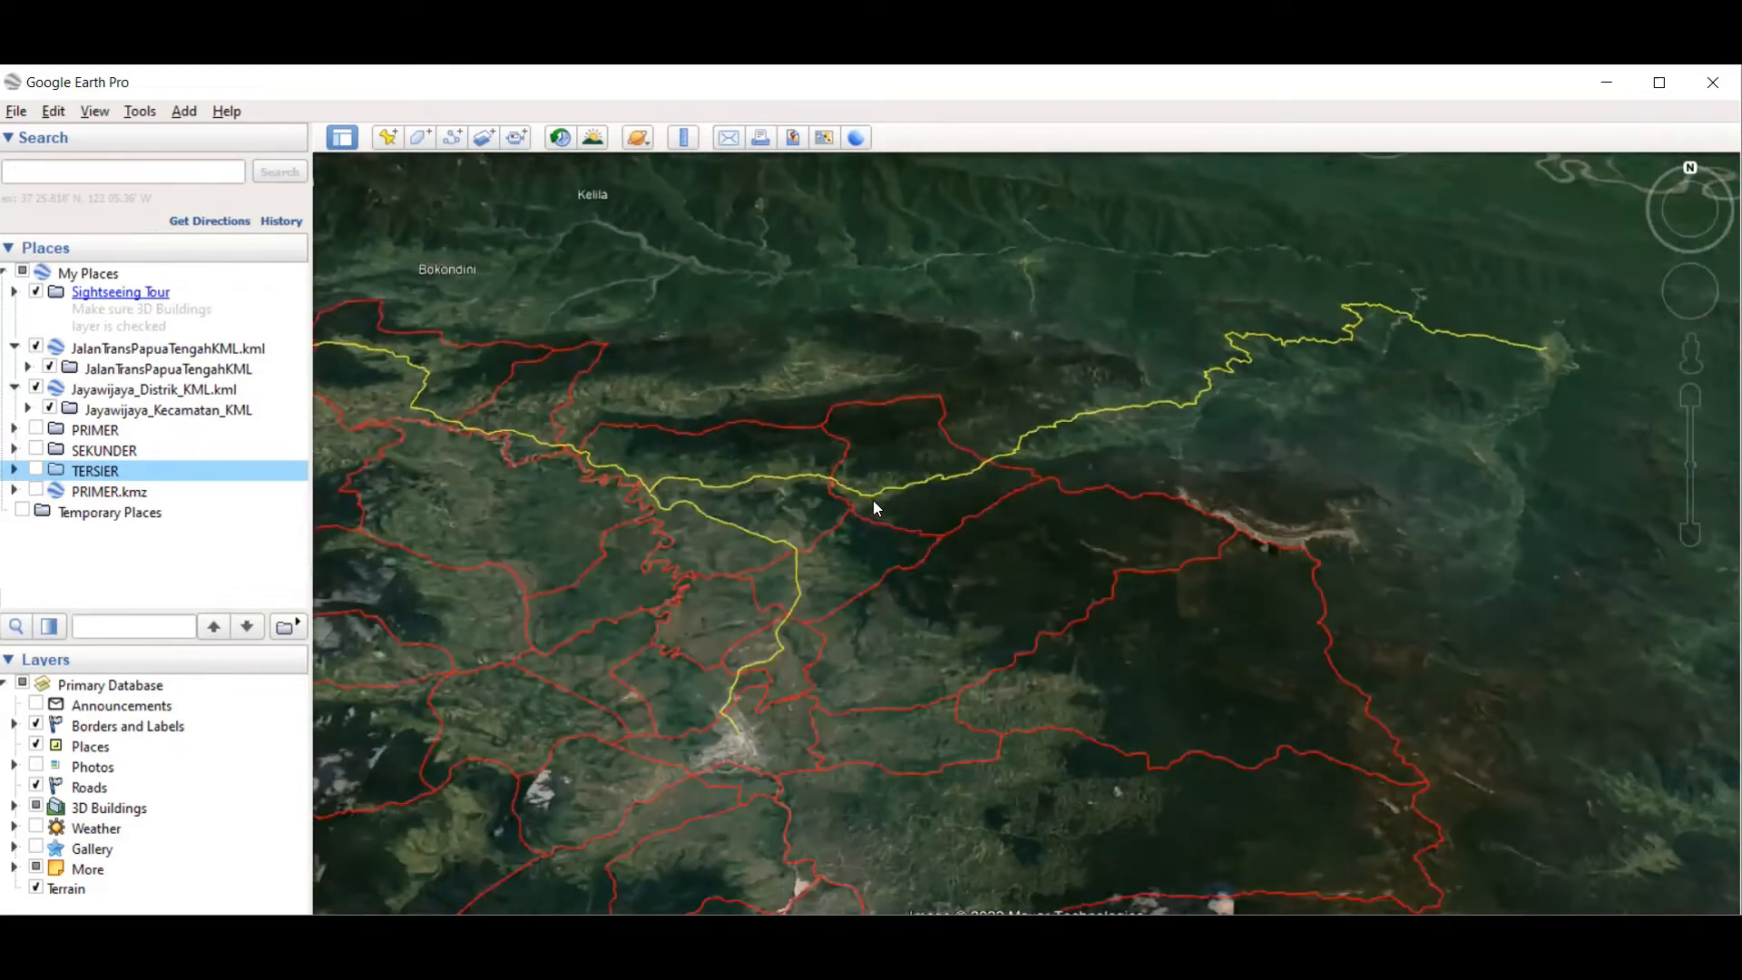
pyautogui.moveTo(970, 415); pyautogui.dragTo(1089, 418)
pyautogui.doubleClick(473, 341)
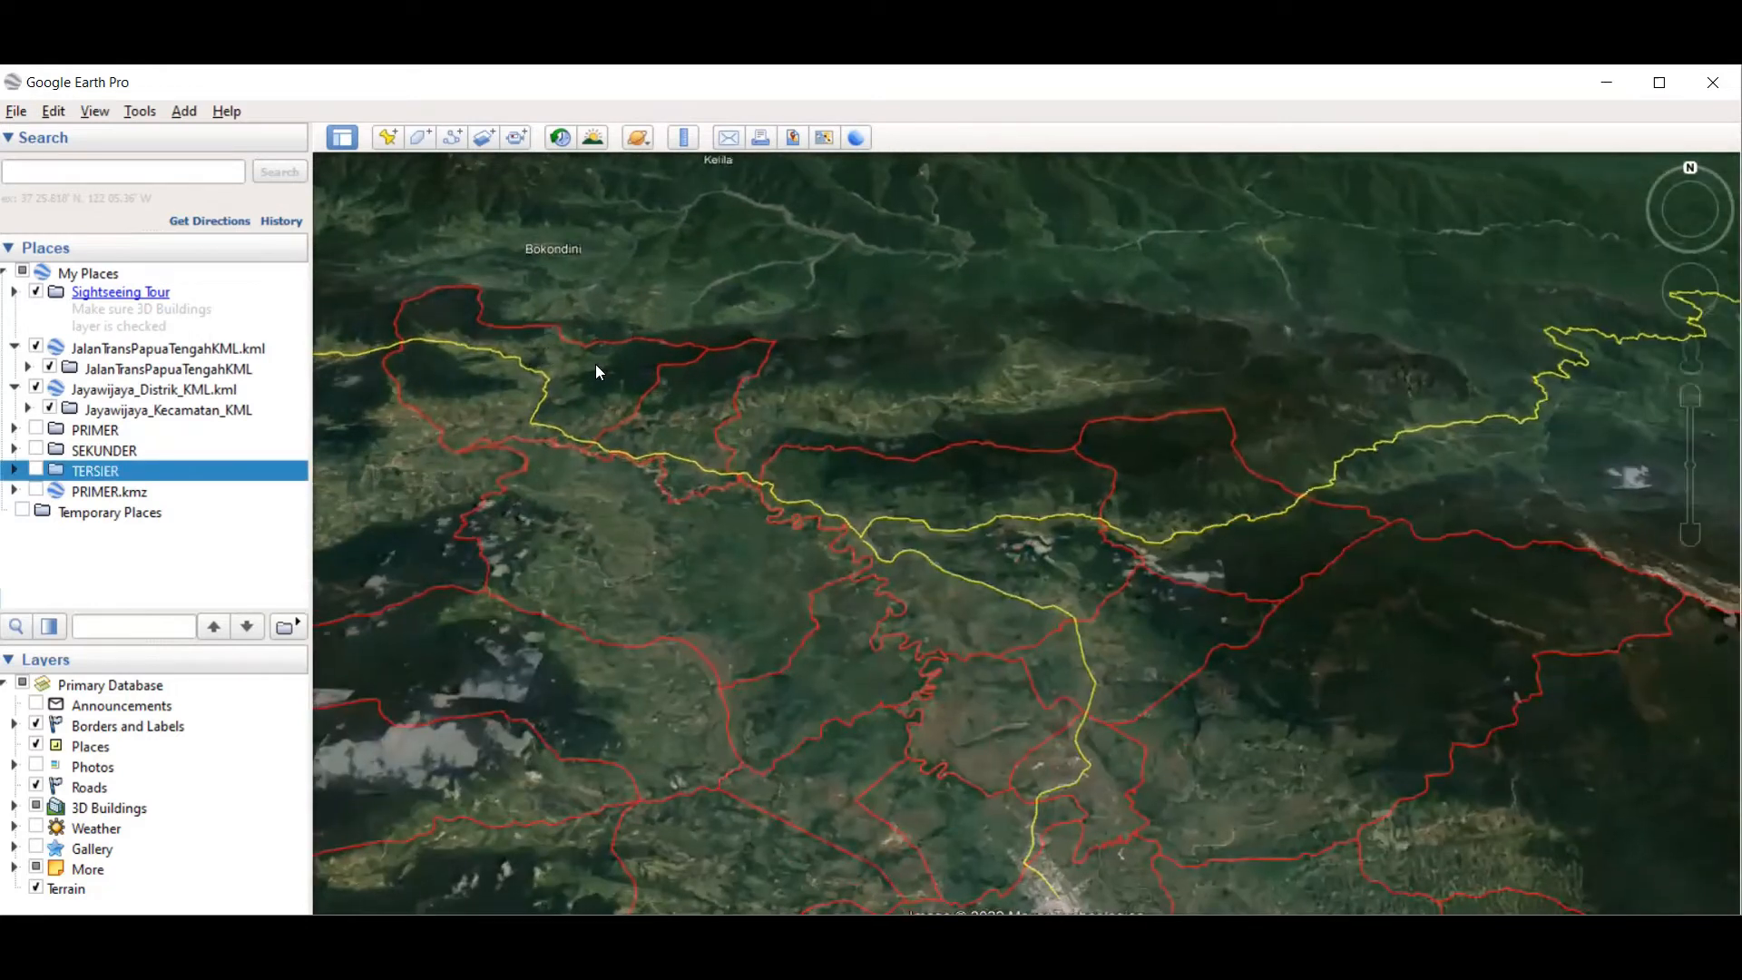
pyautogui.scroll(-2, 778, 403)
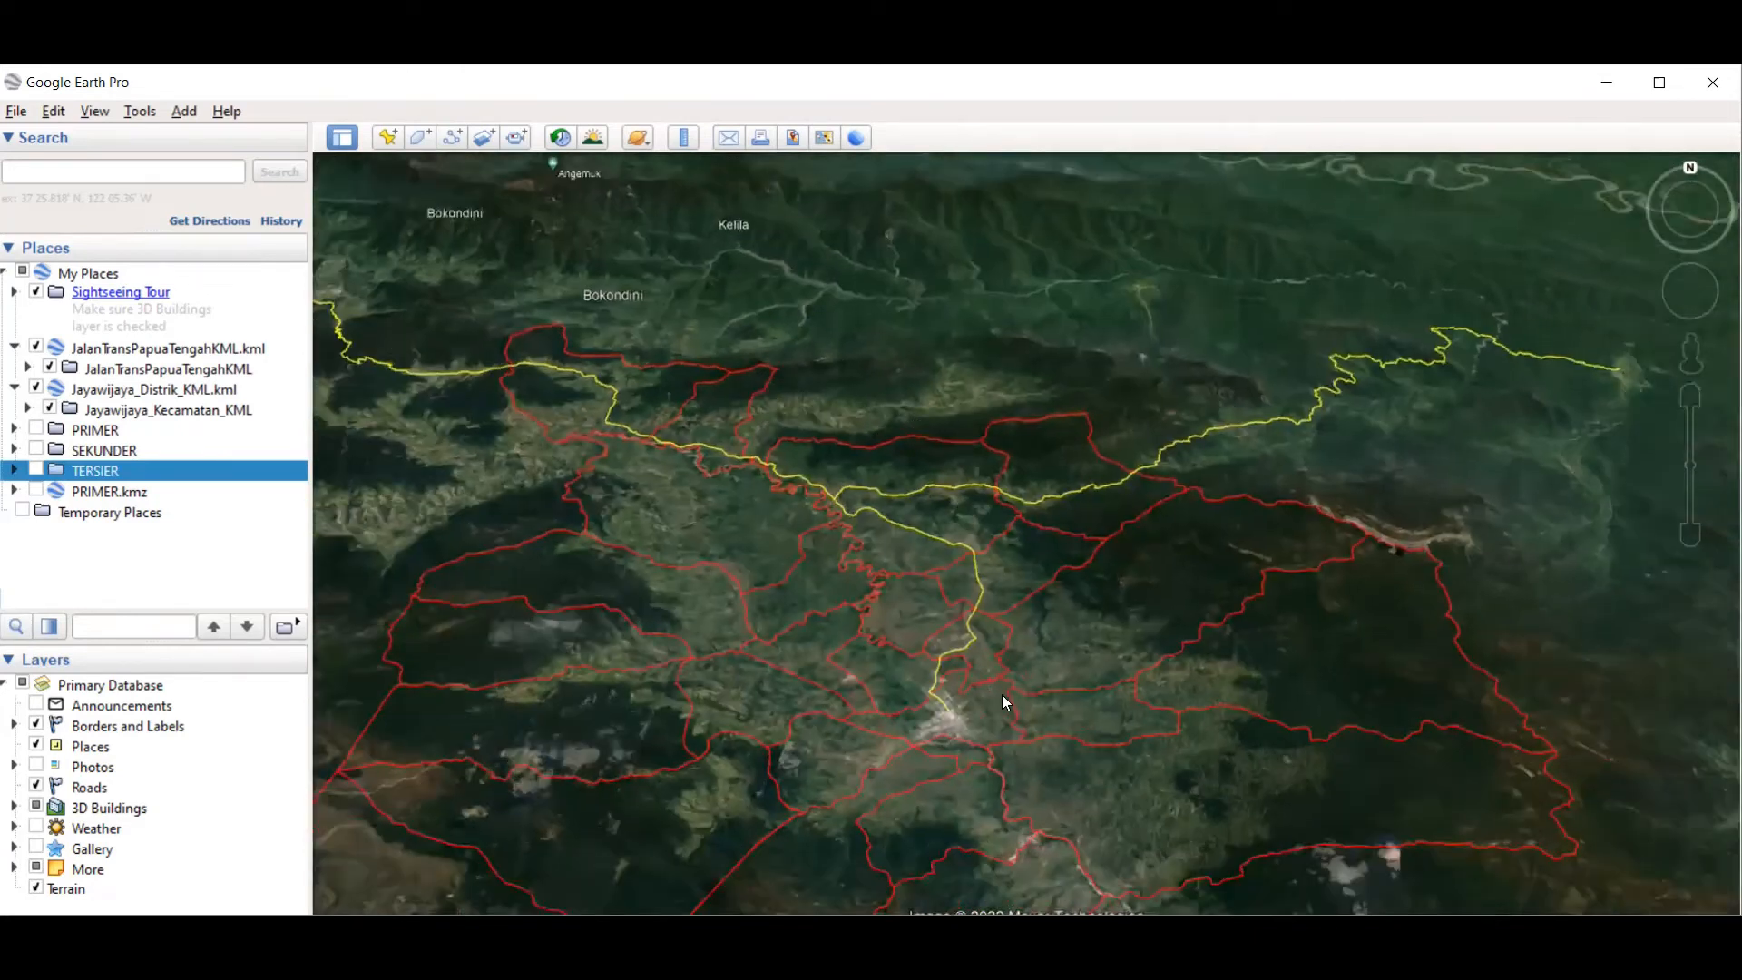
pyautogui.scroll(3, 1001, 694)
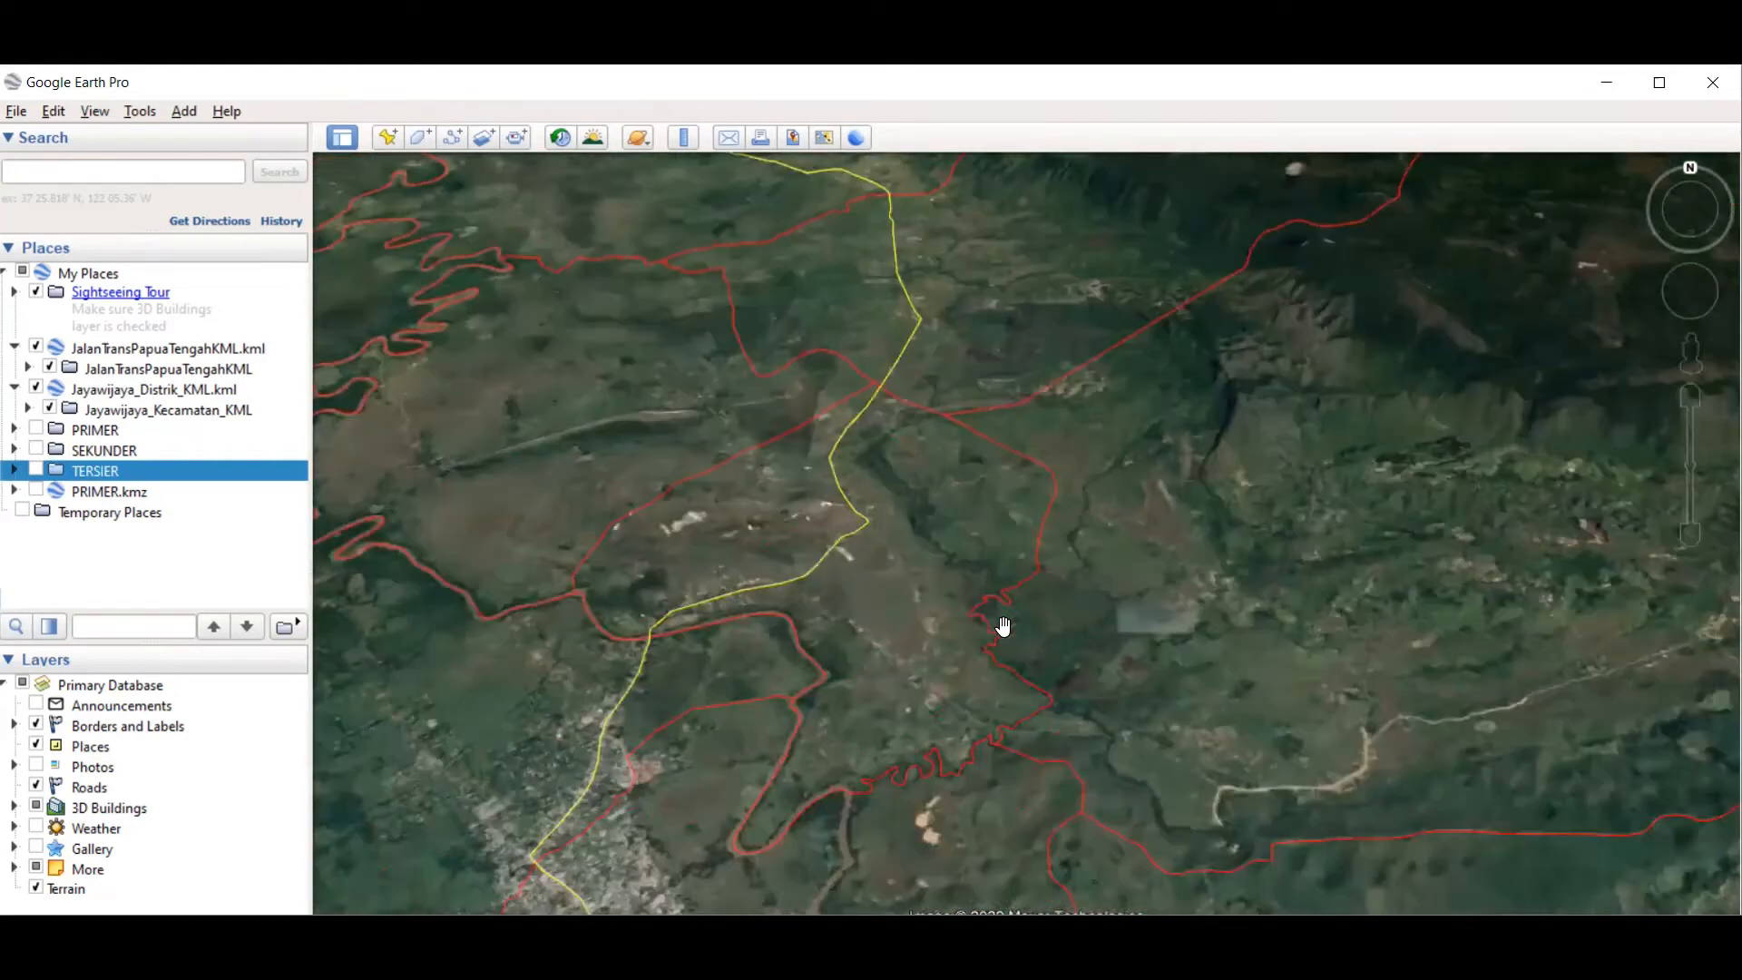
pyautogui.scroll(1, 1003, 626)
pyautogui.moveTo(935, 571); pyautogui.dragTo(1019, 424)
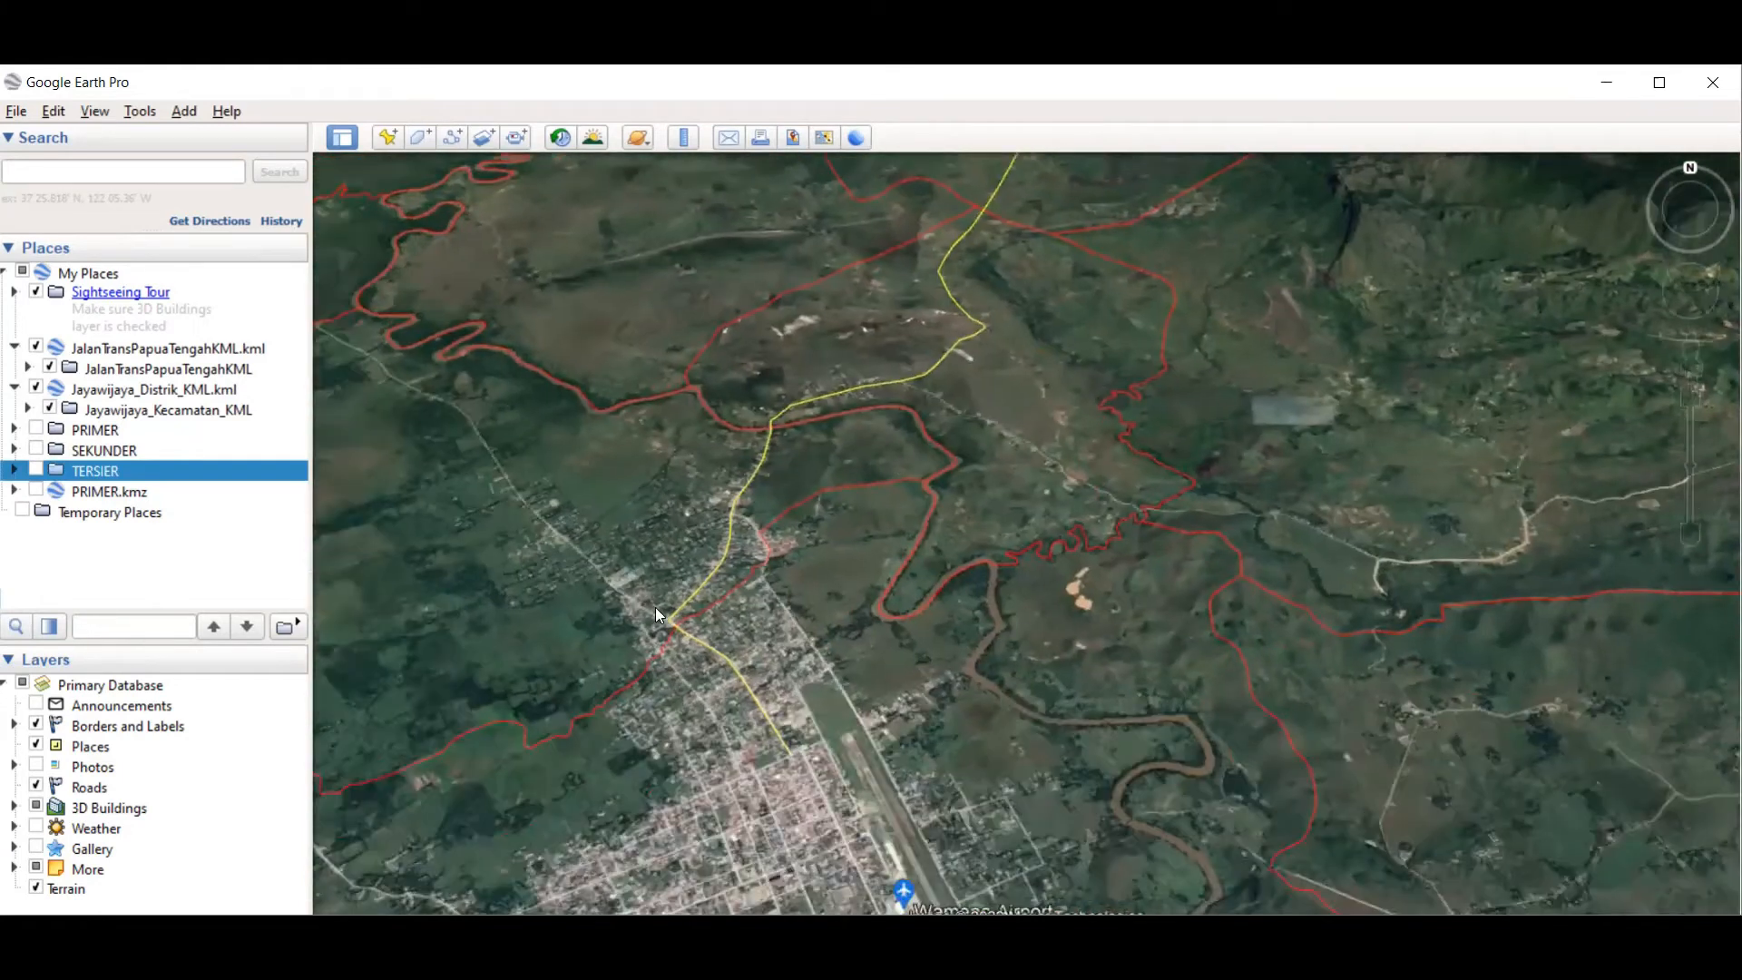
pyautogui.scroll(-1, 729, 589)
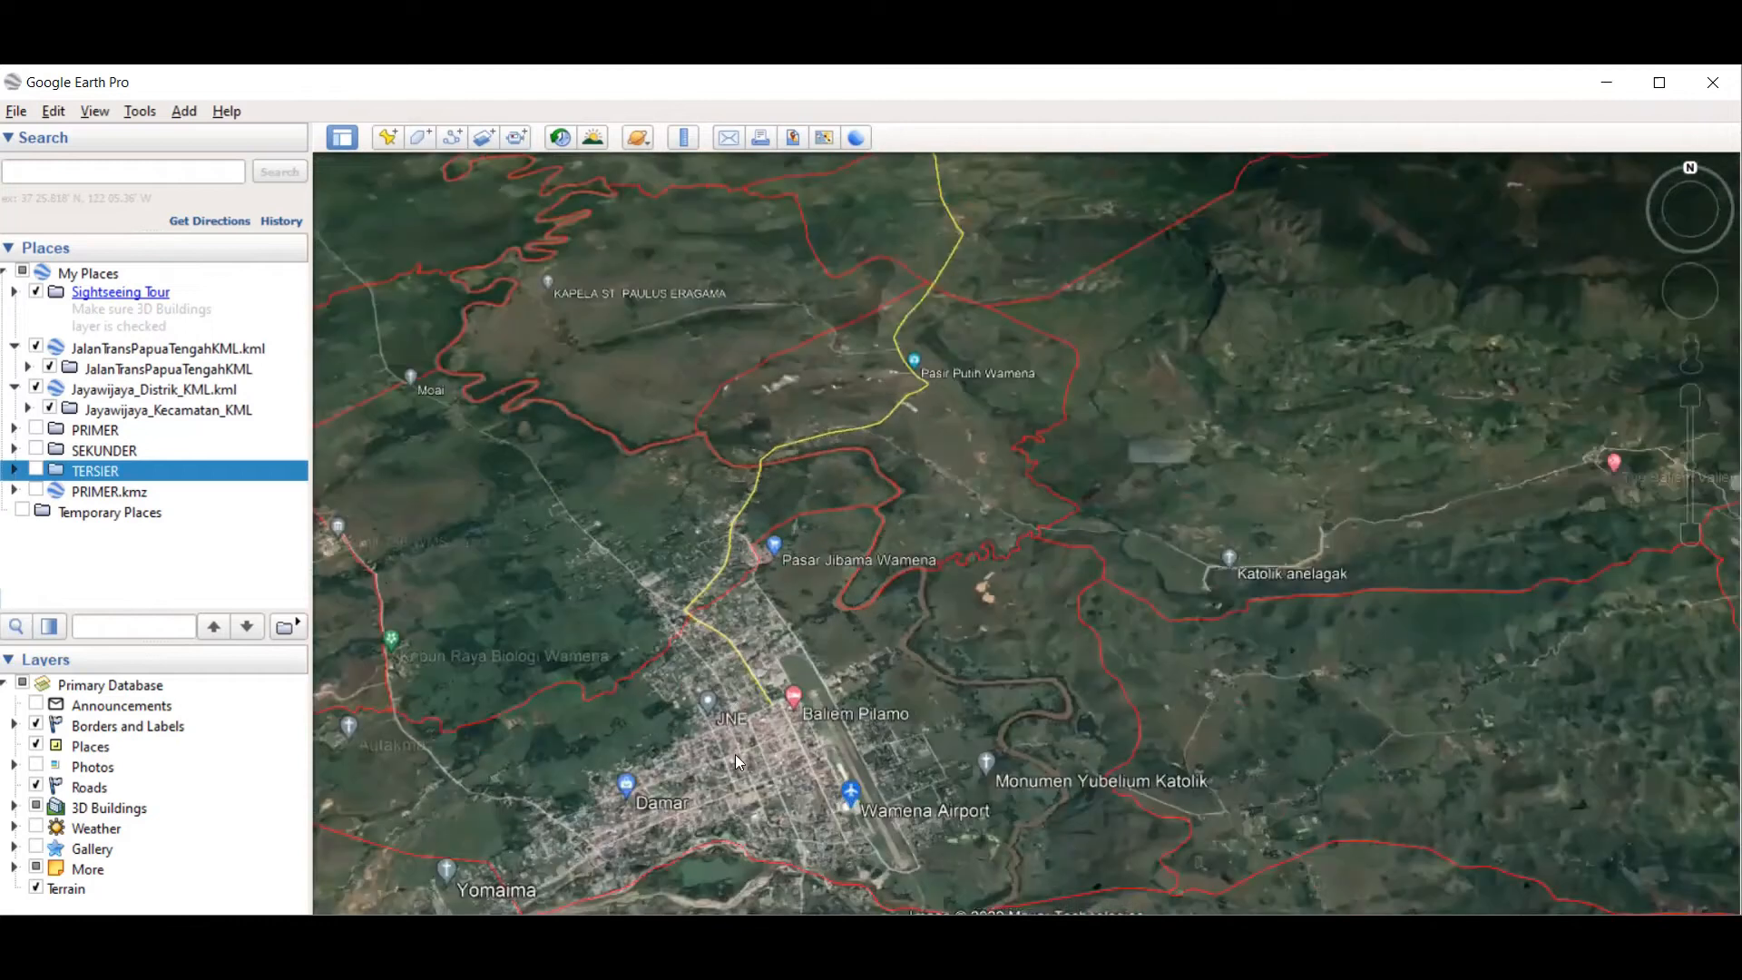
pyautogui.scroll(-2, 753, 617)
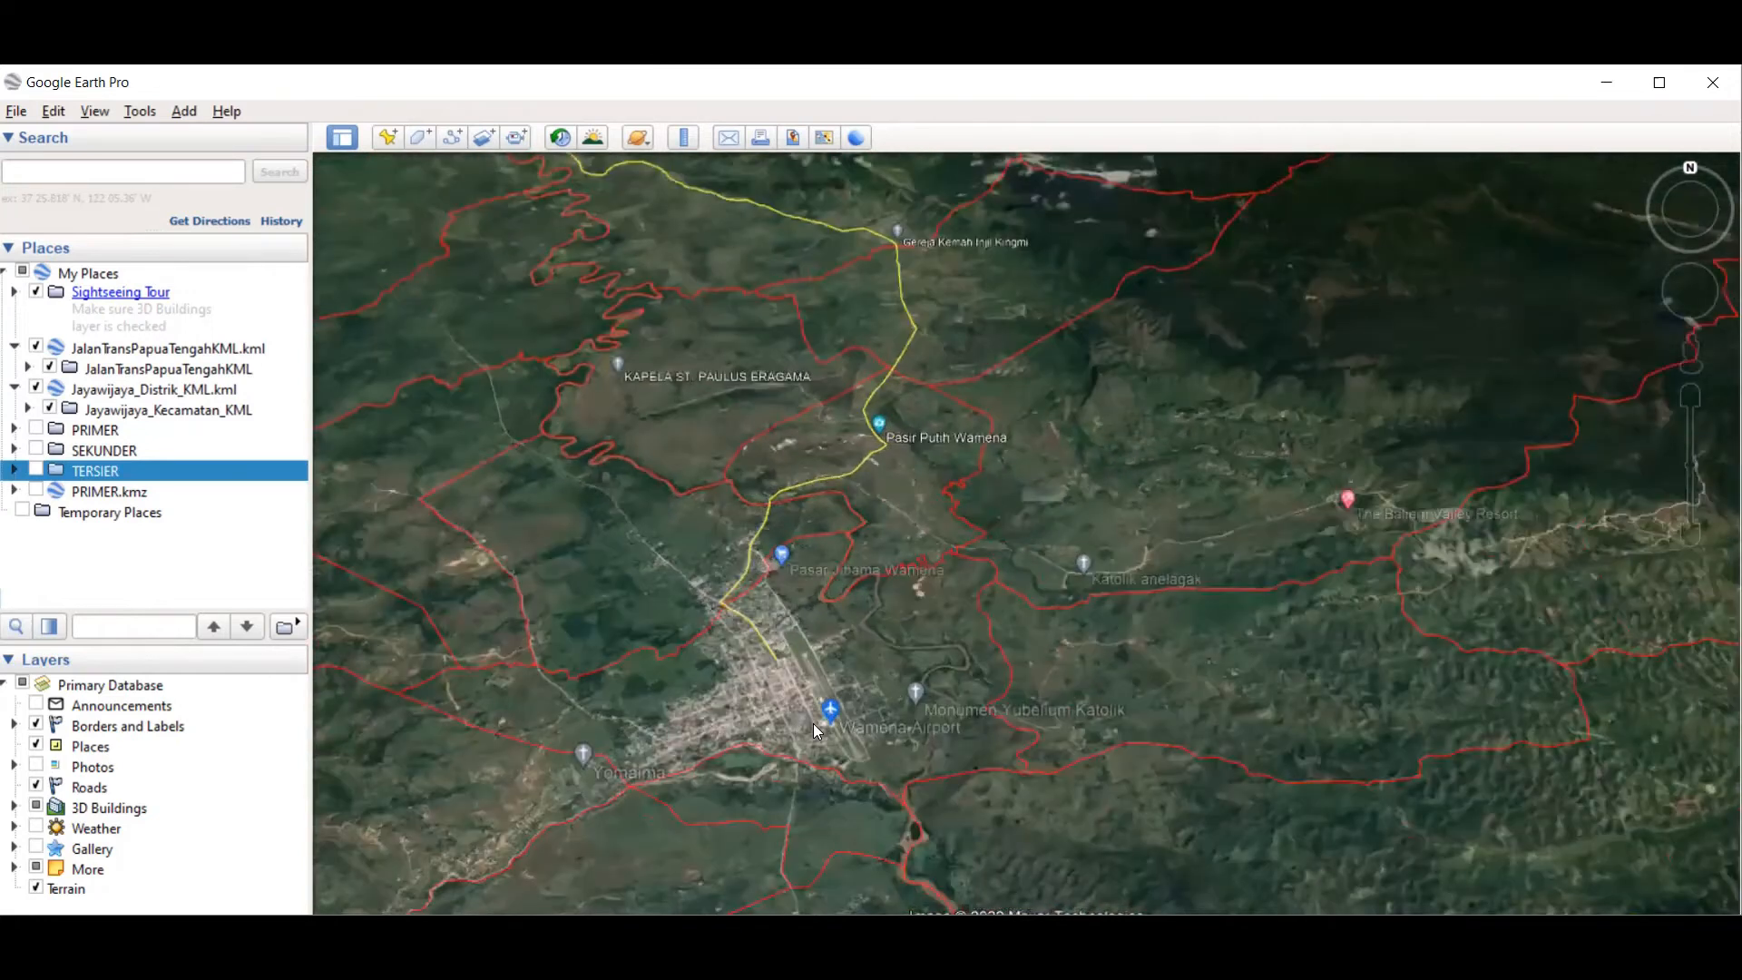
pyautogui.scroll(2, 813, 722)
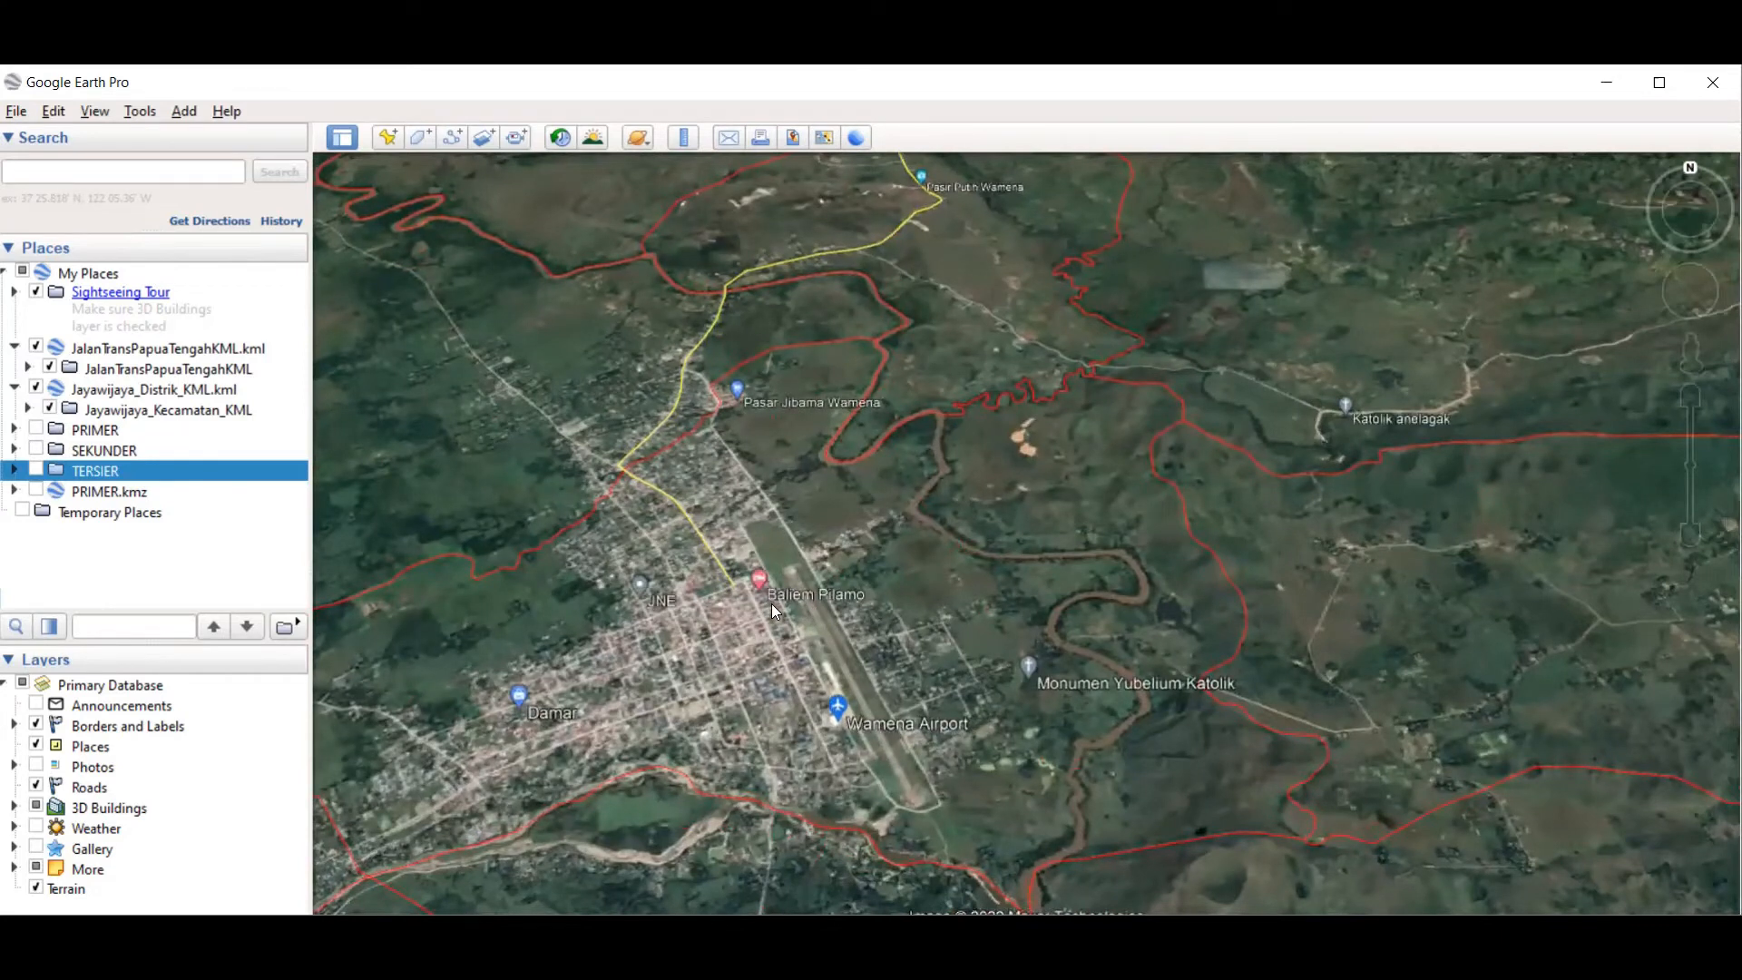
pyautogui.scroll(-2, 769, 600)
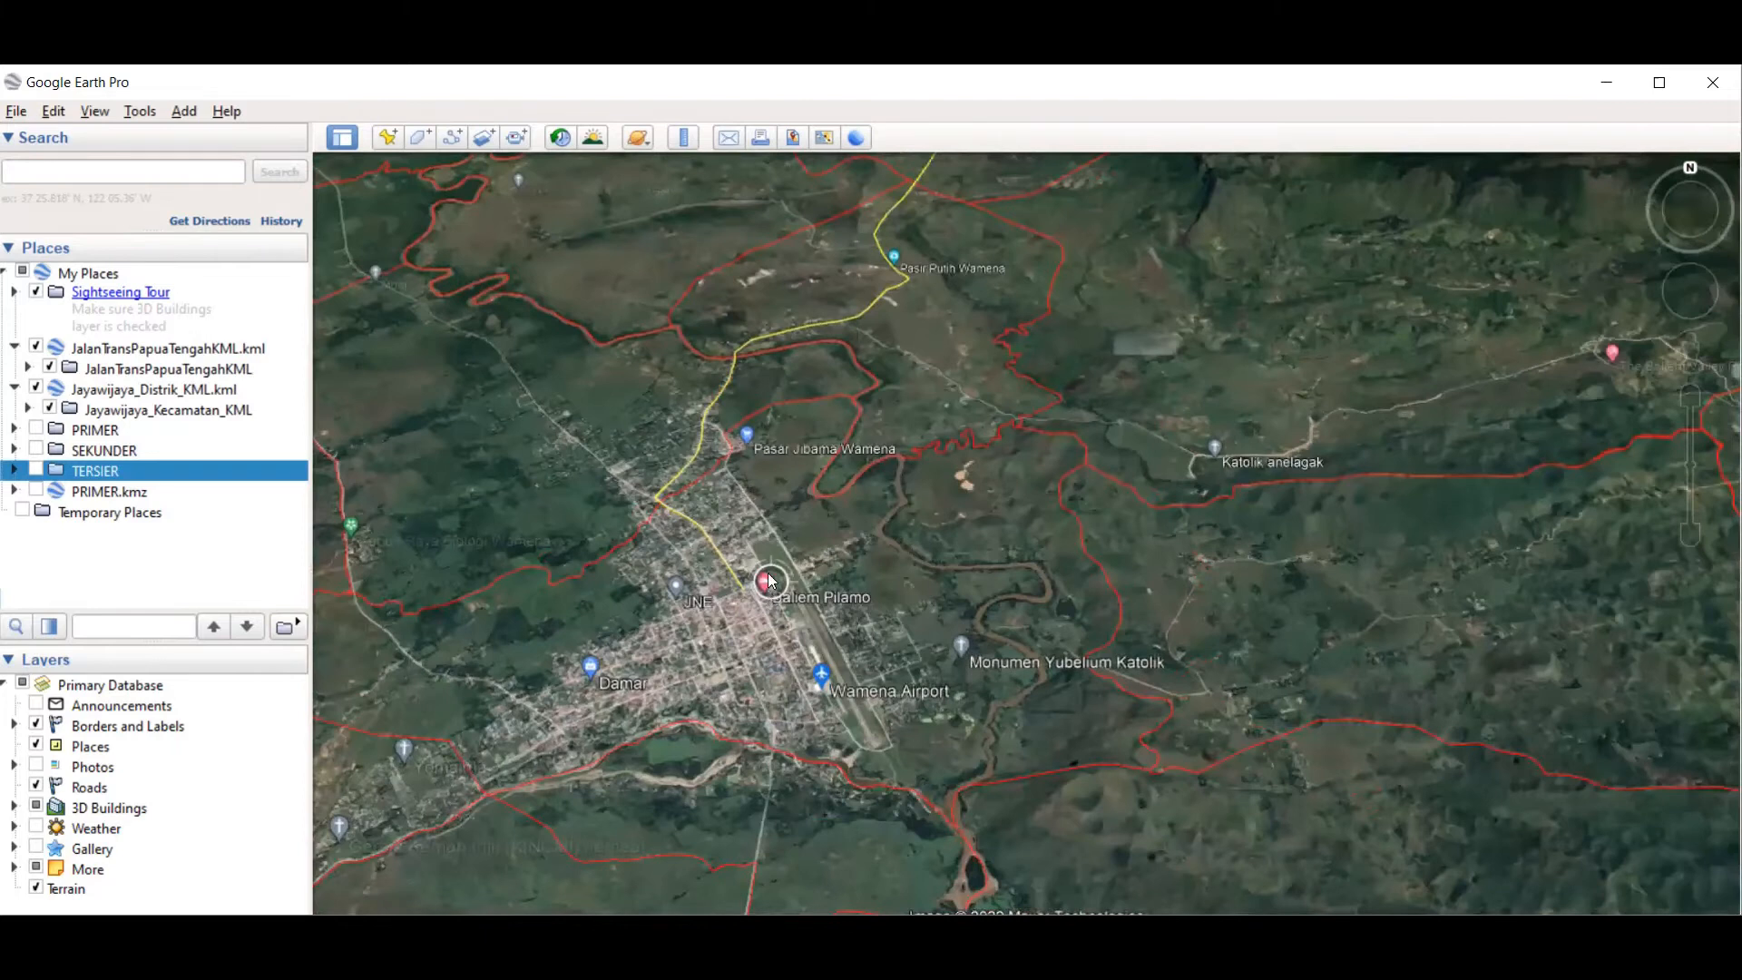
pyautogui.scroll(-2, 769, 580)
pyautogui.moveTo(761, 499); pyautogui.dragTo(821, 667)
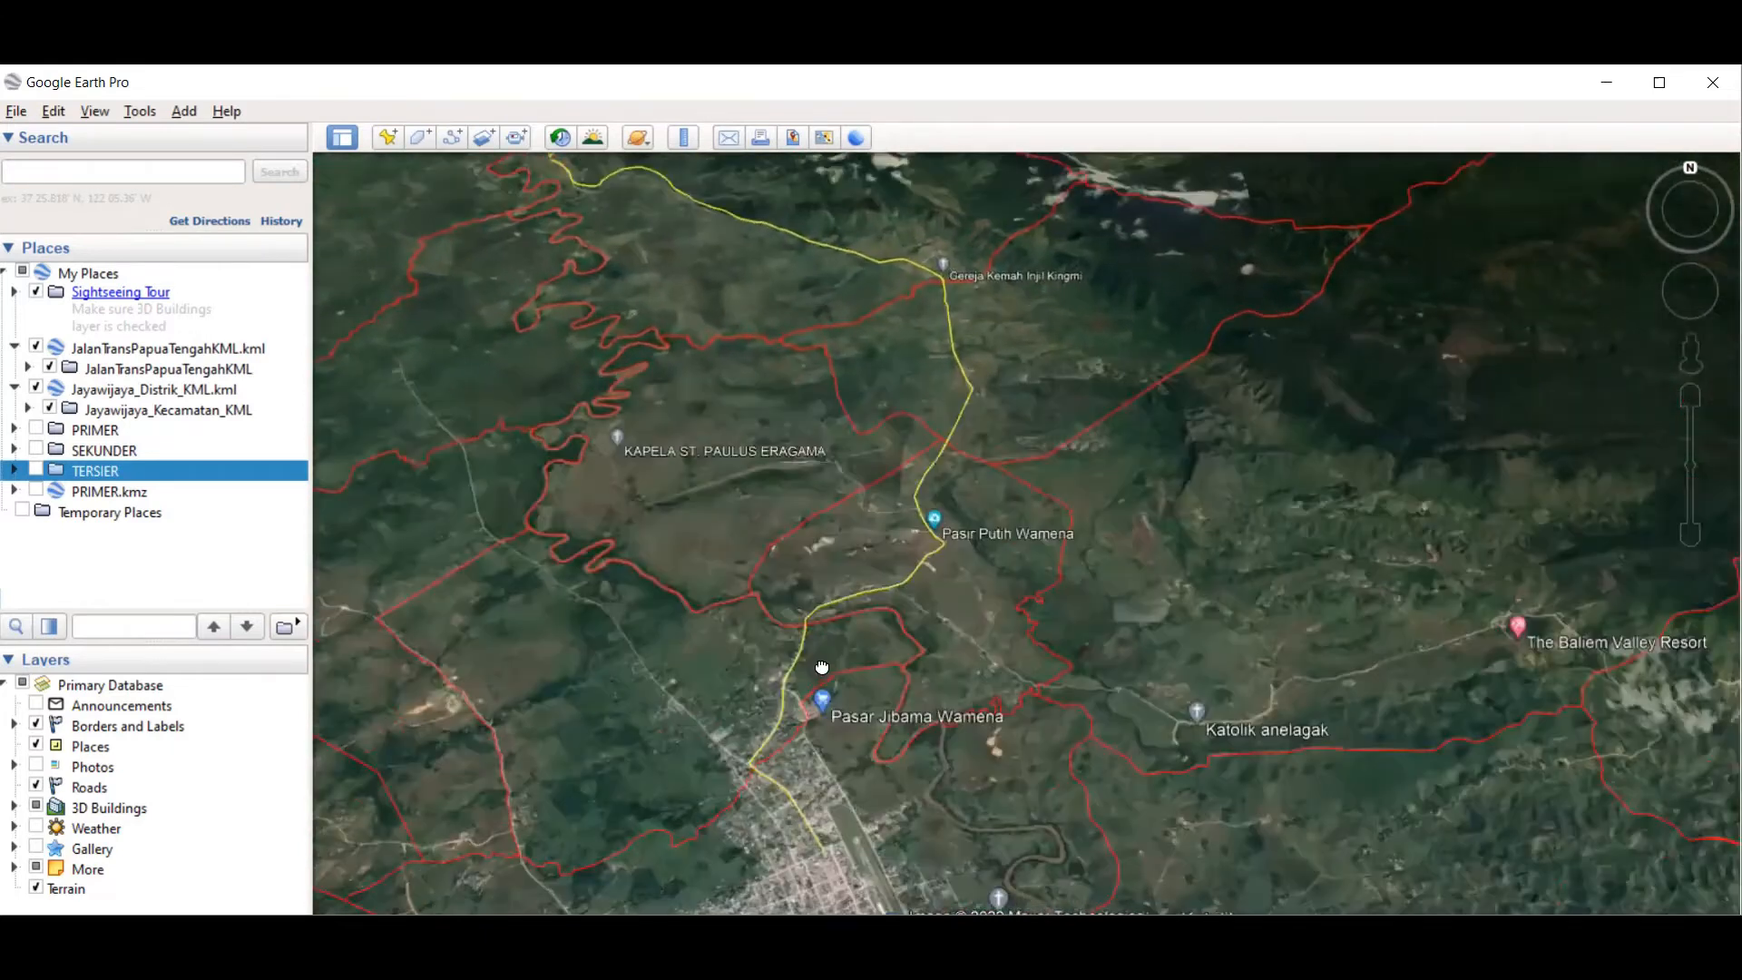
pyautogui.moveTo(810, 525); pyautogui.dragTo(856, 701)
pyautogui.moveTo(792, 563); pyautogui.dragTo(863, 715)
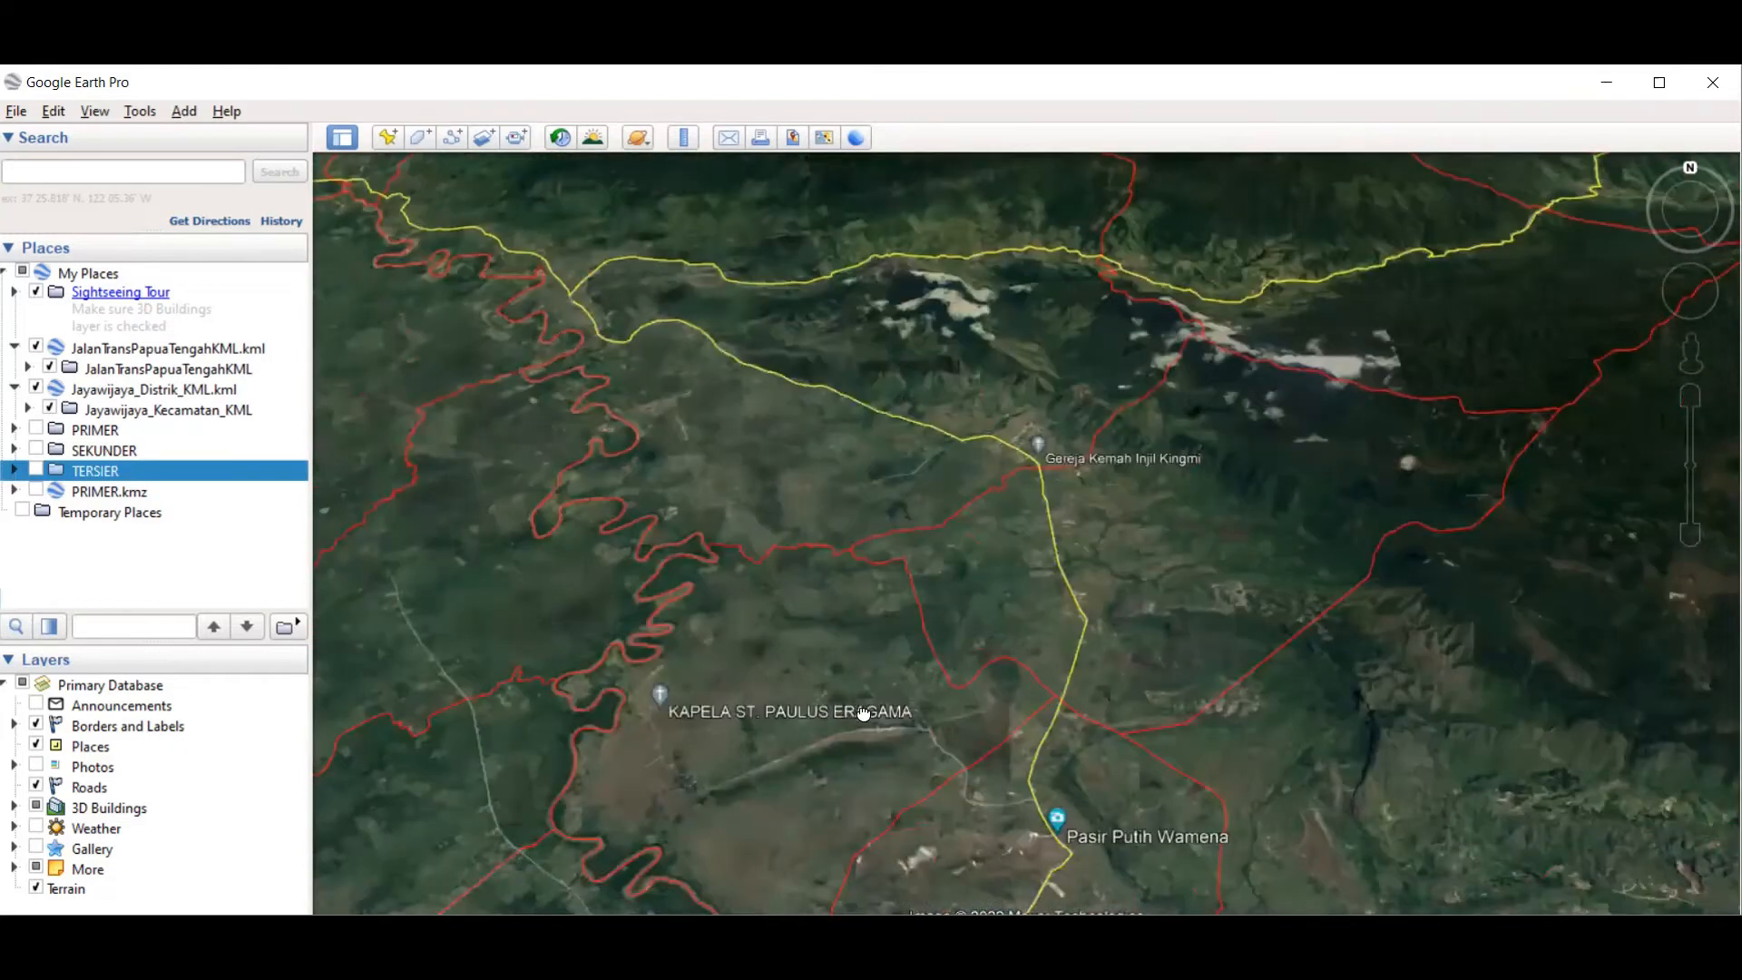
# Step: Check the name of the district polygon north of the Trans Papua road, northwest of Wamena, in its properties and close them
pyautogui.scroll(-3, 829, 650)
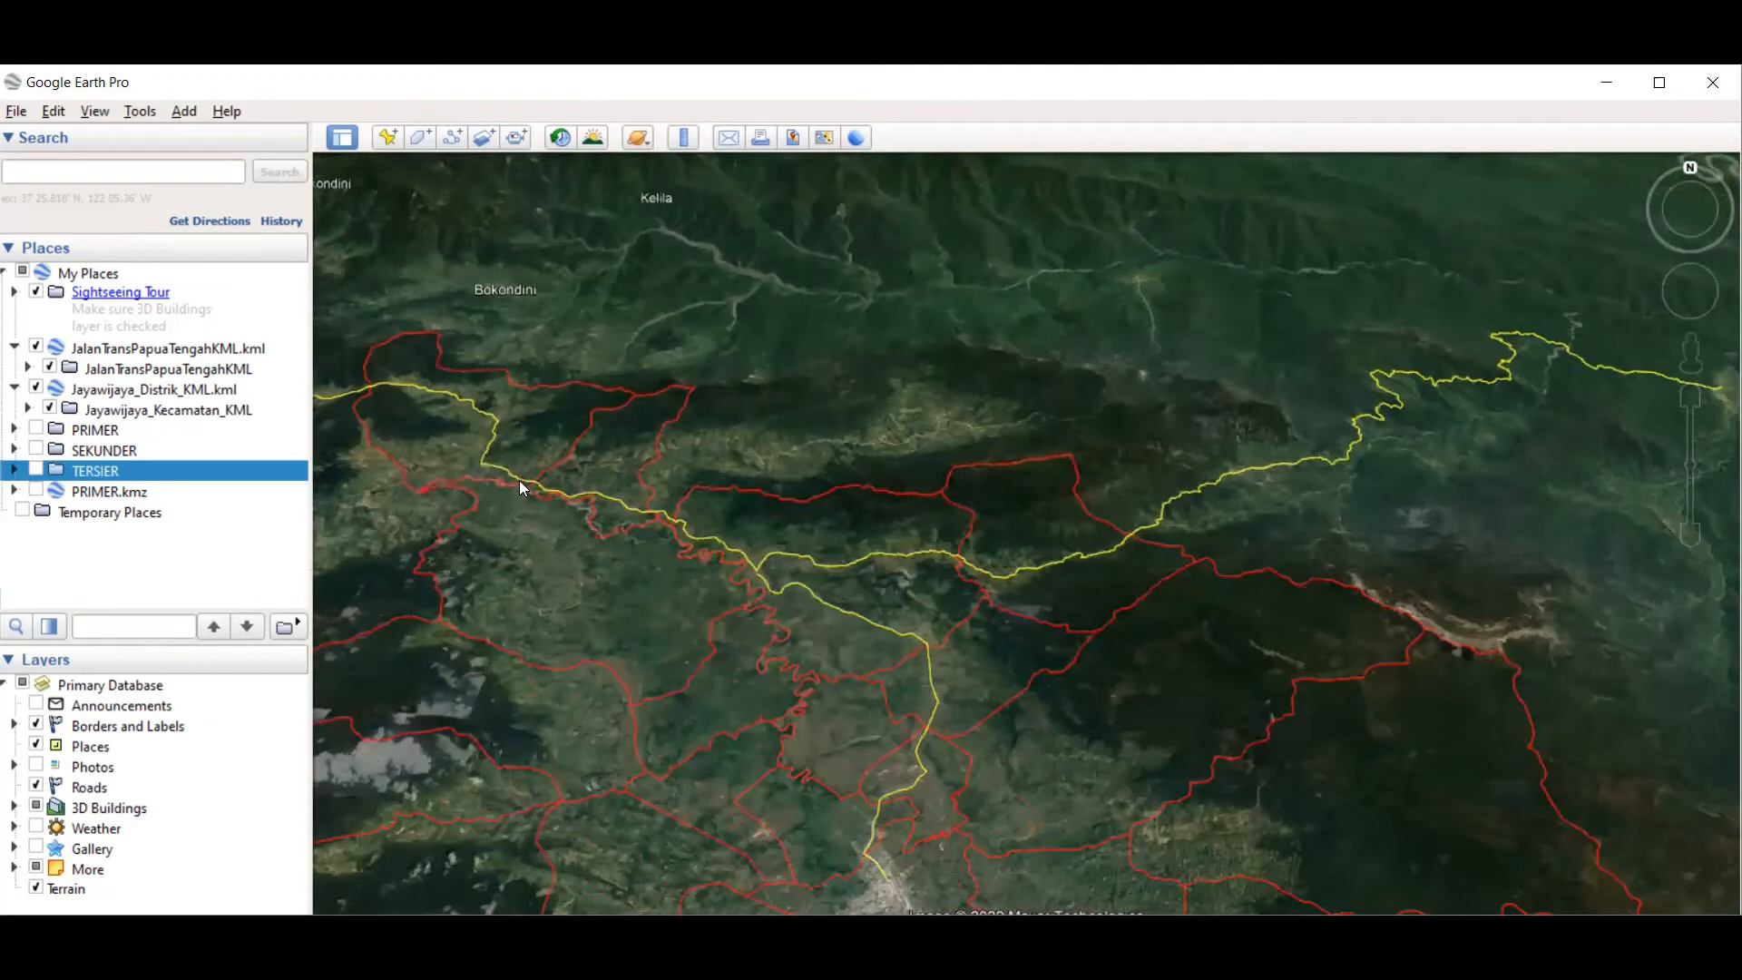
pyautogui.scroll(3, 519, 480)
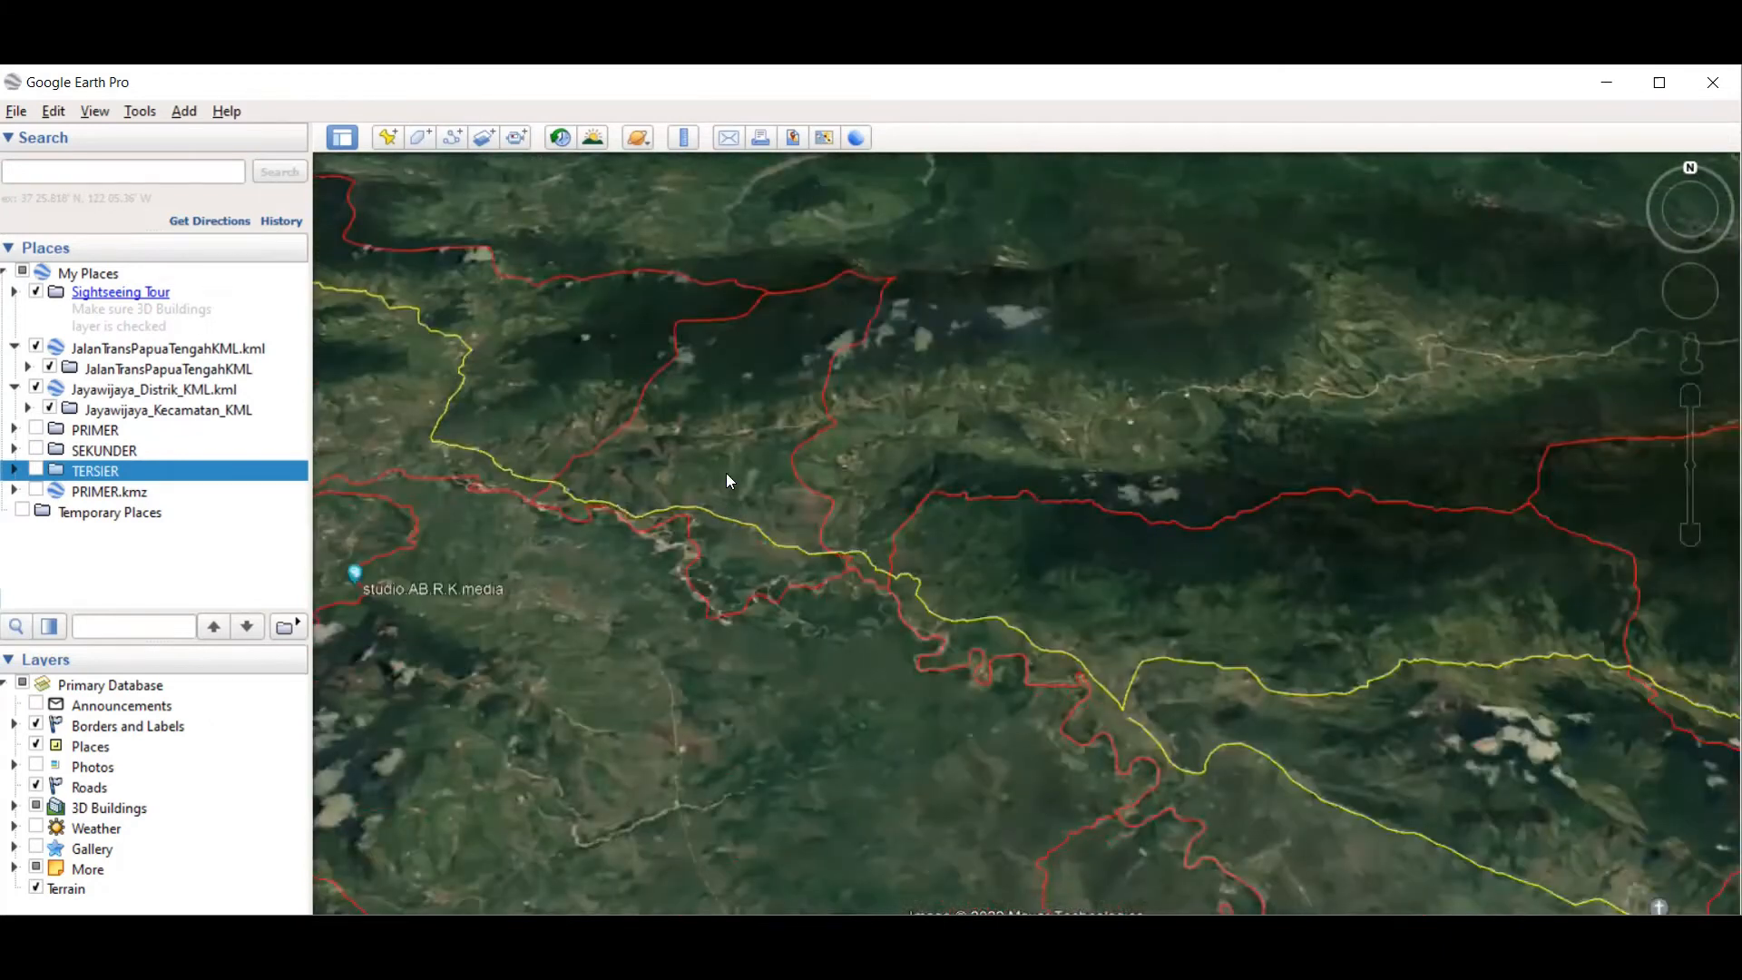
pyautogui.scroll(4, 724, 463)
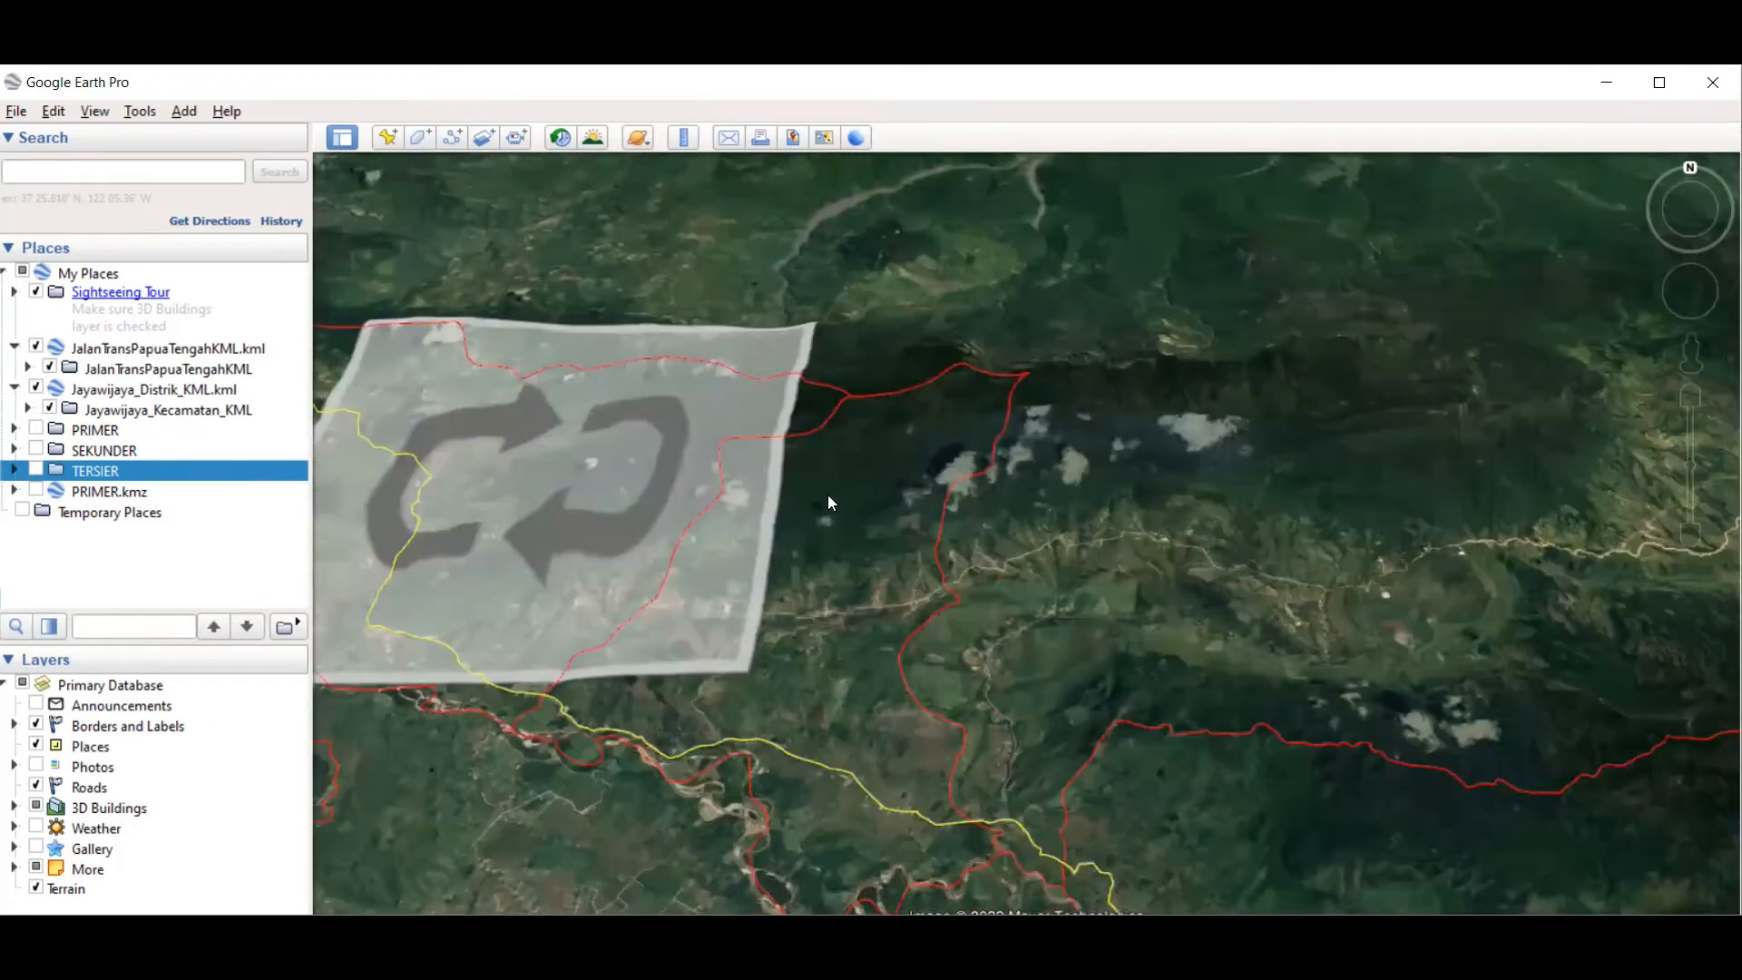
pyautogui.scroll(-2, 829, 496)
pyautogui.moveTo(851, 481); pyautogui.dragTo(710, 491)
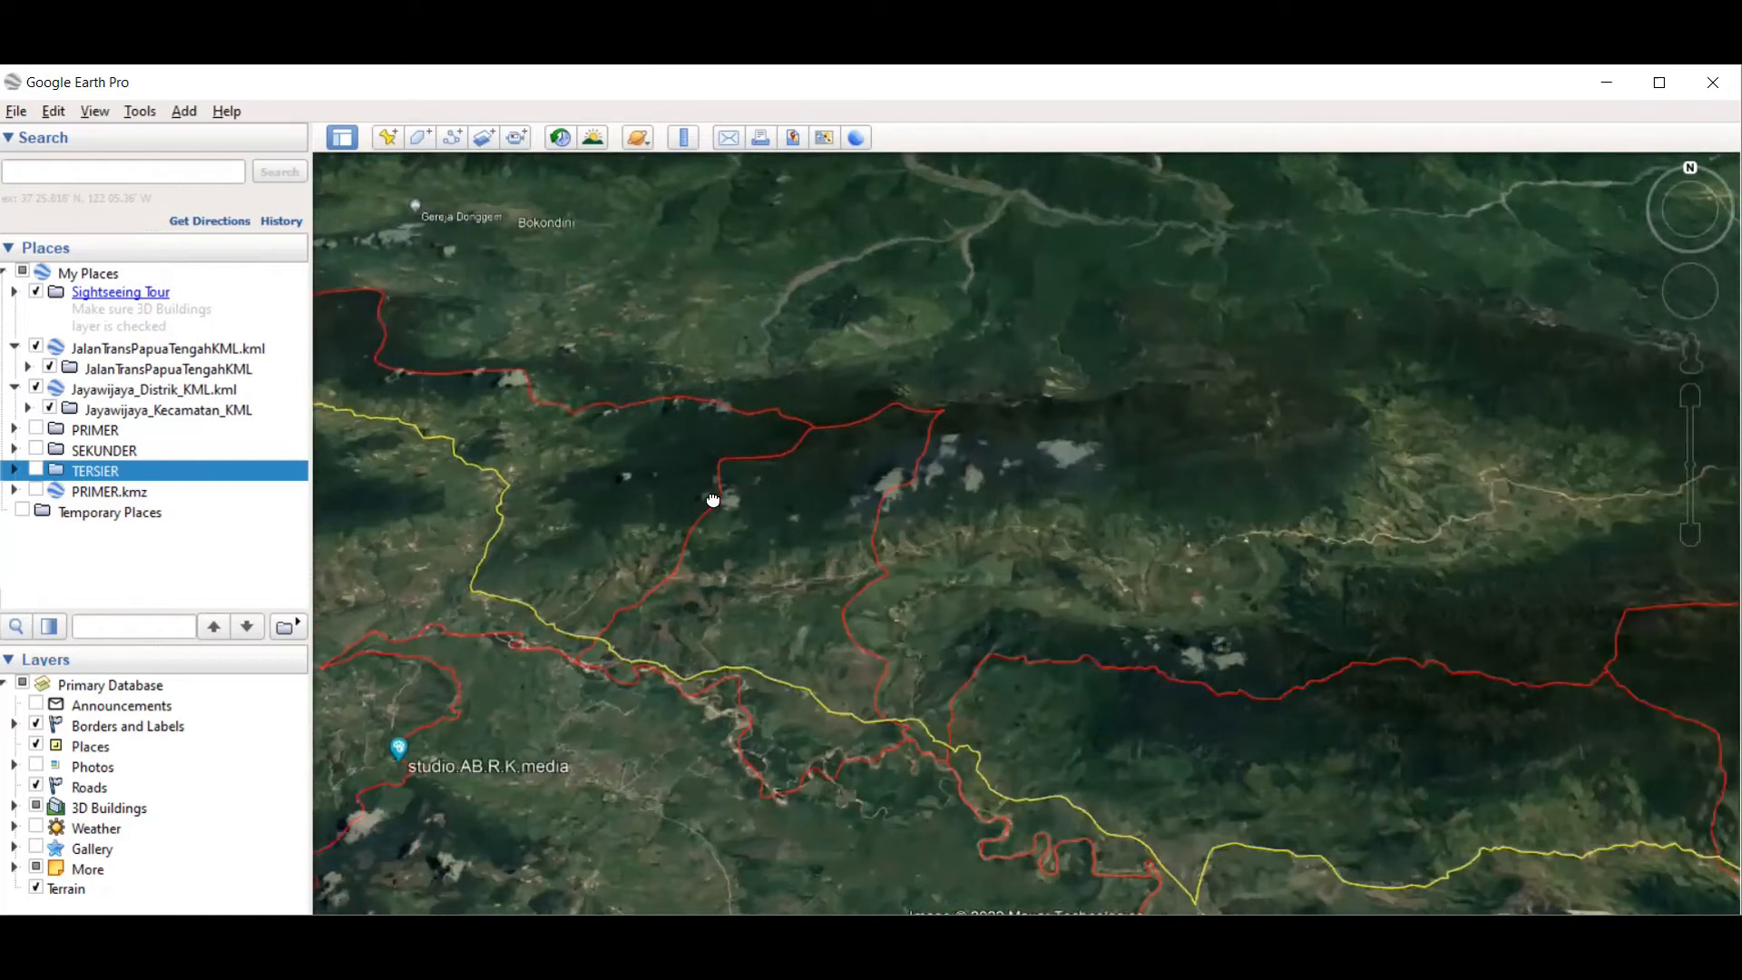
pyautogui.rightClick(737, 480)
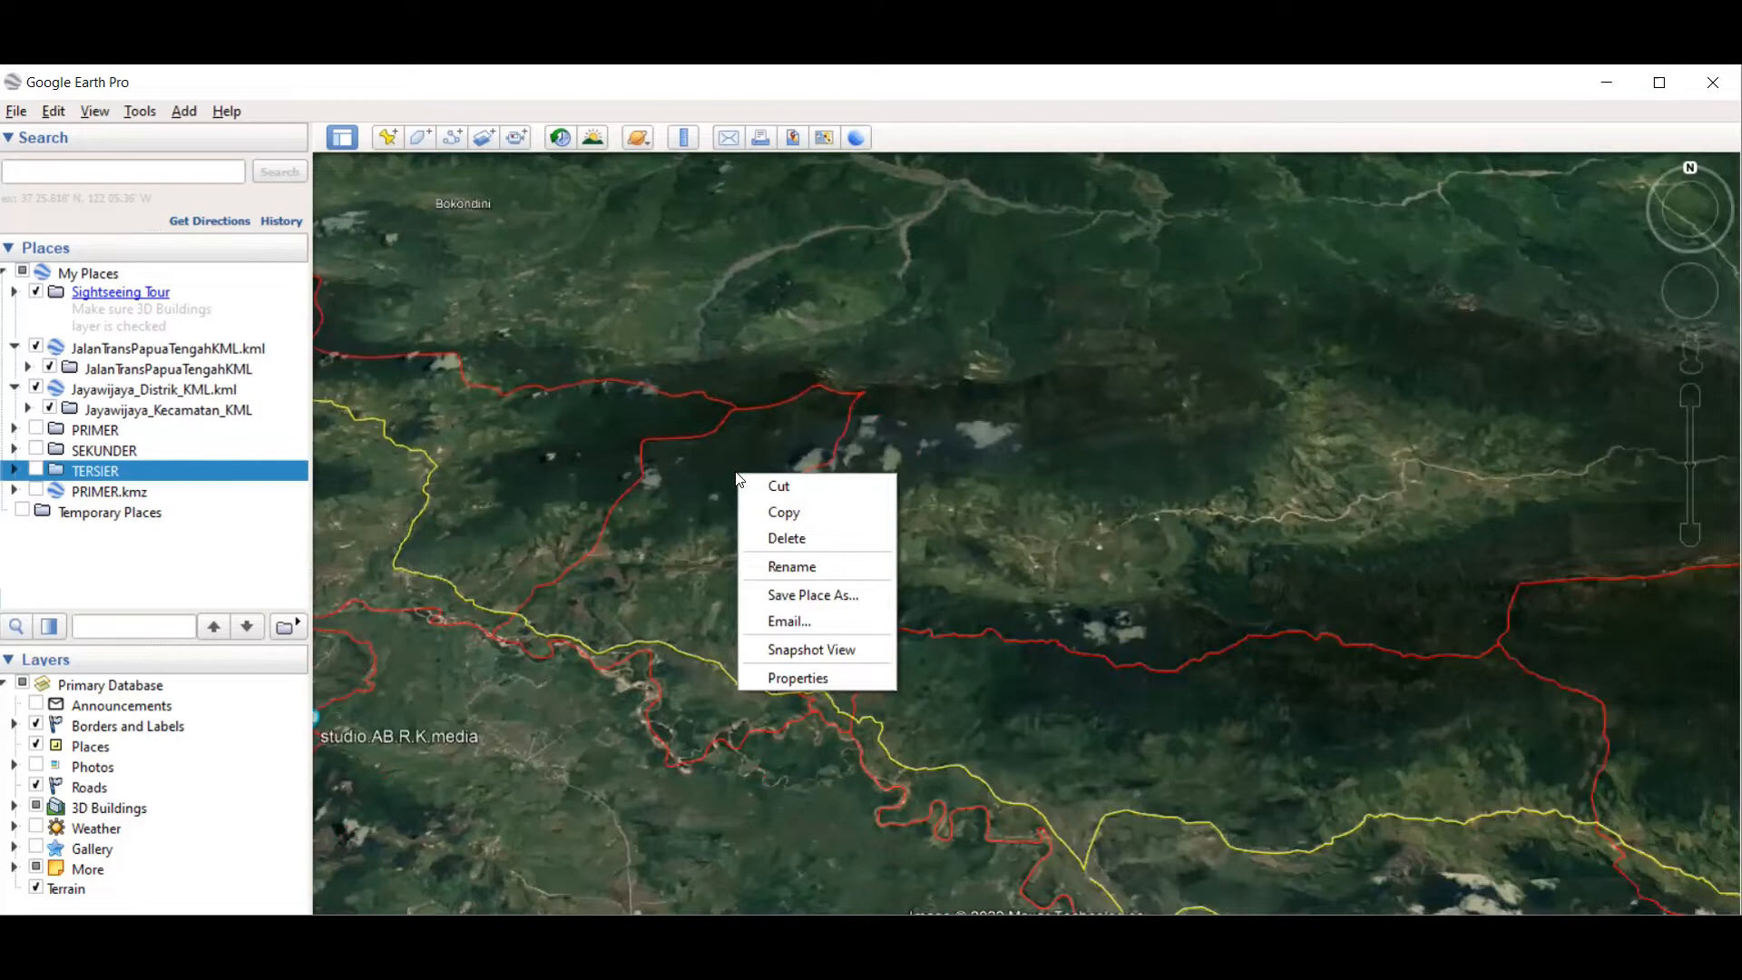
pyautogui.click(831, 677)
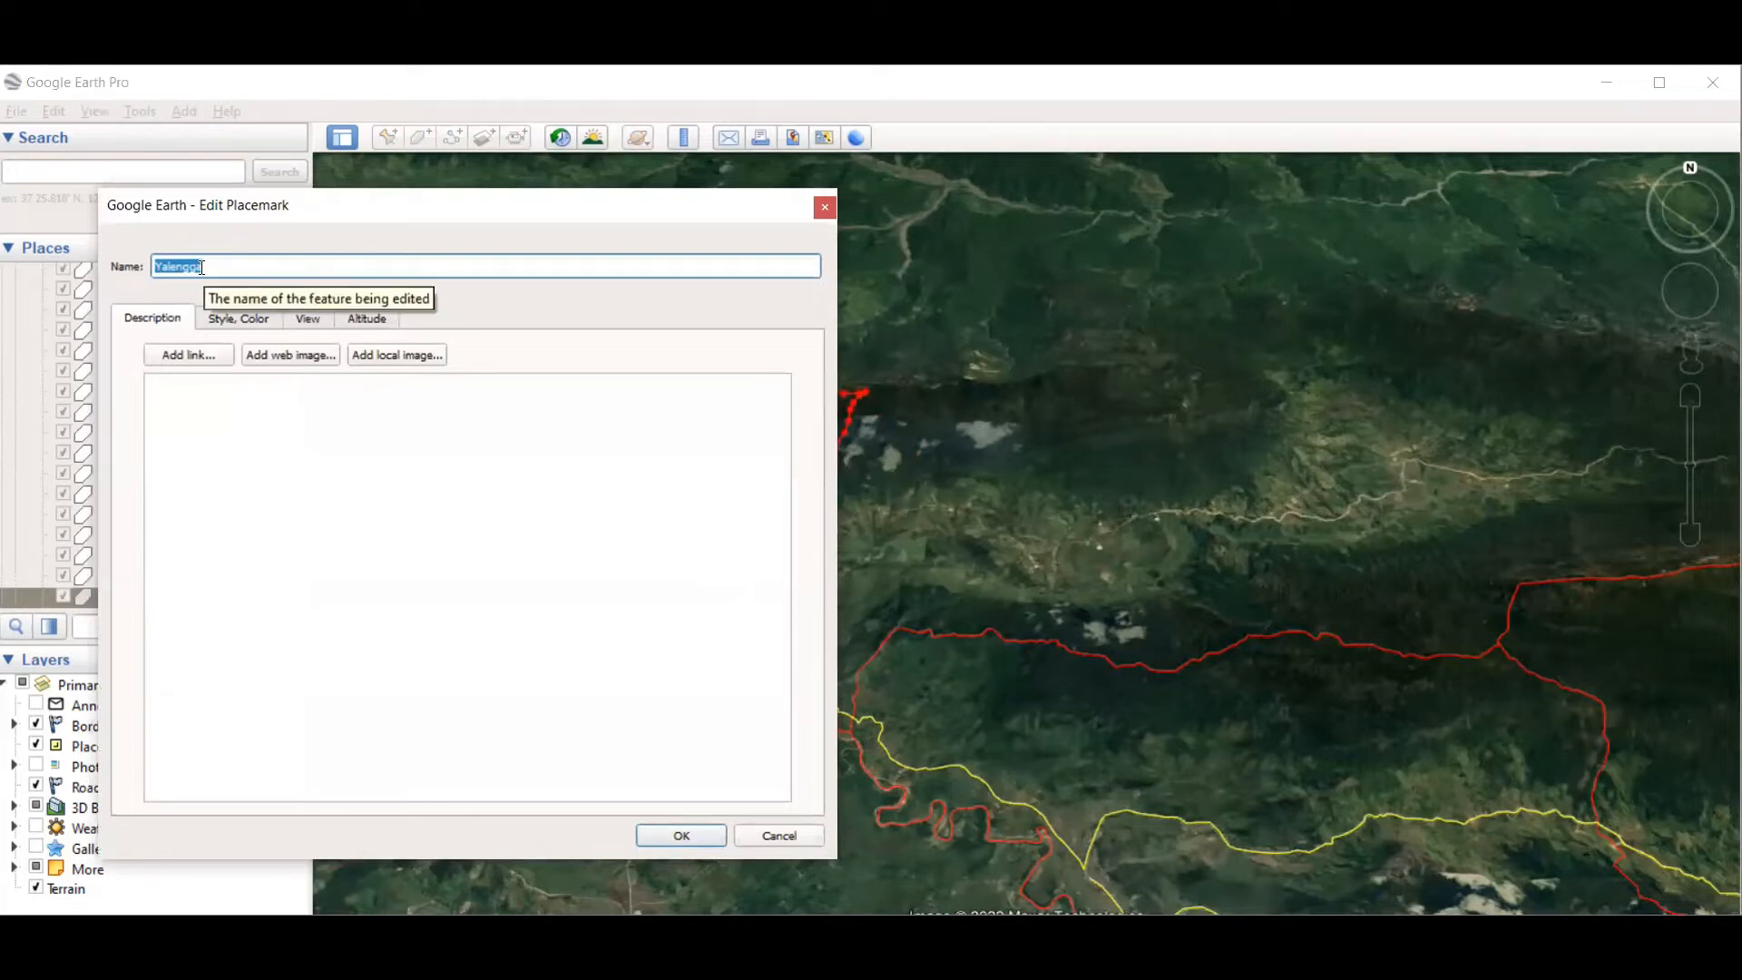
pyautogui.click(825, 209)
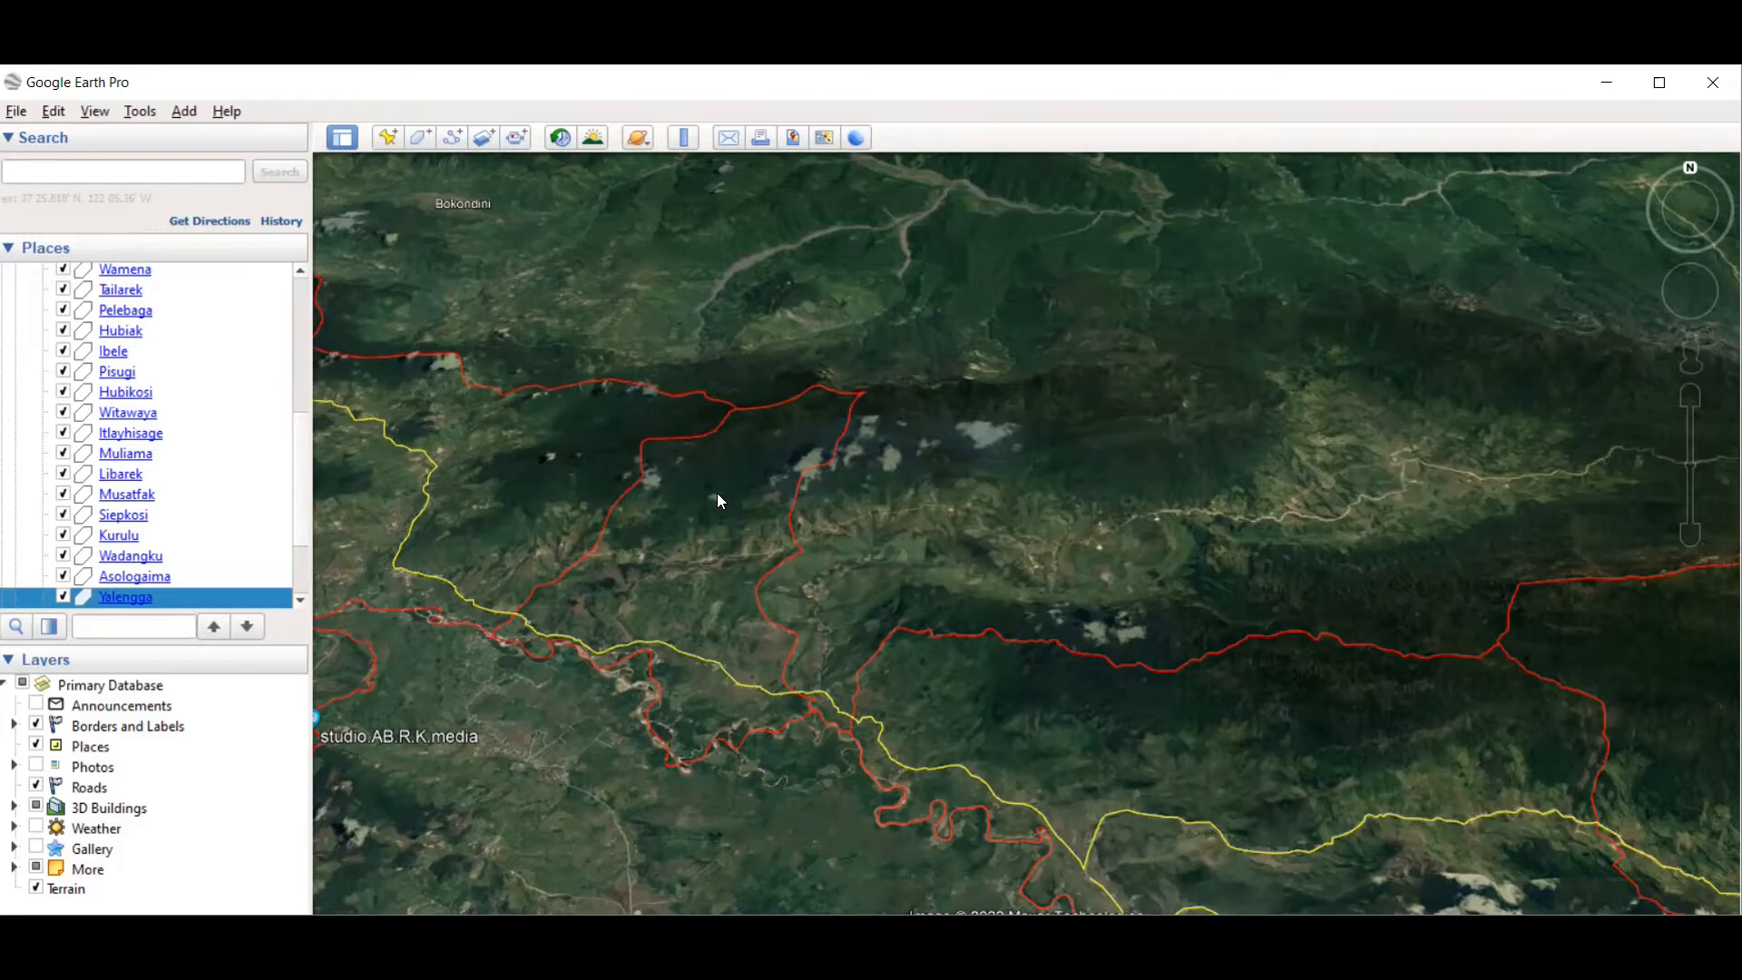
# Step: Examine the Yalengga district's boundaries and the stretch of the Trans Papua road along its southern side
pyautogui.scroll(2, 676, 689)
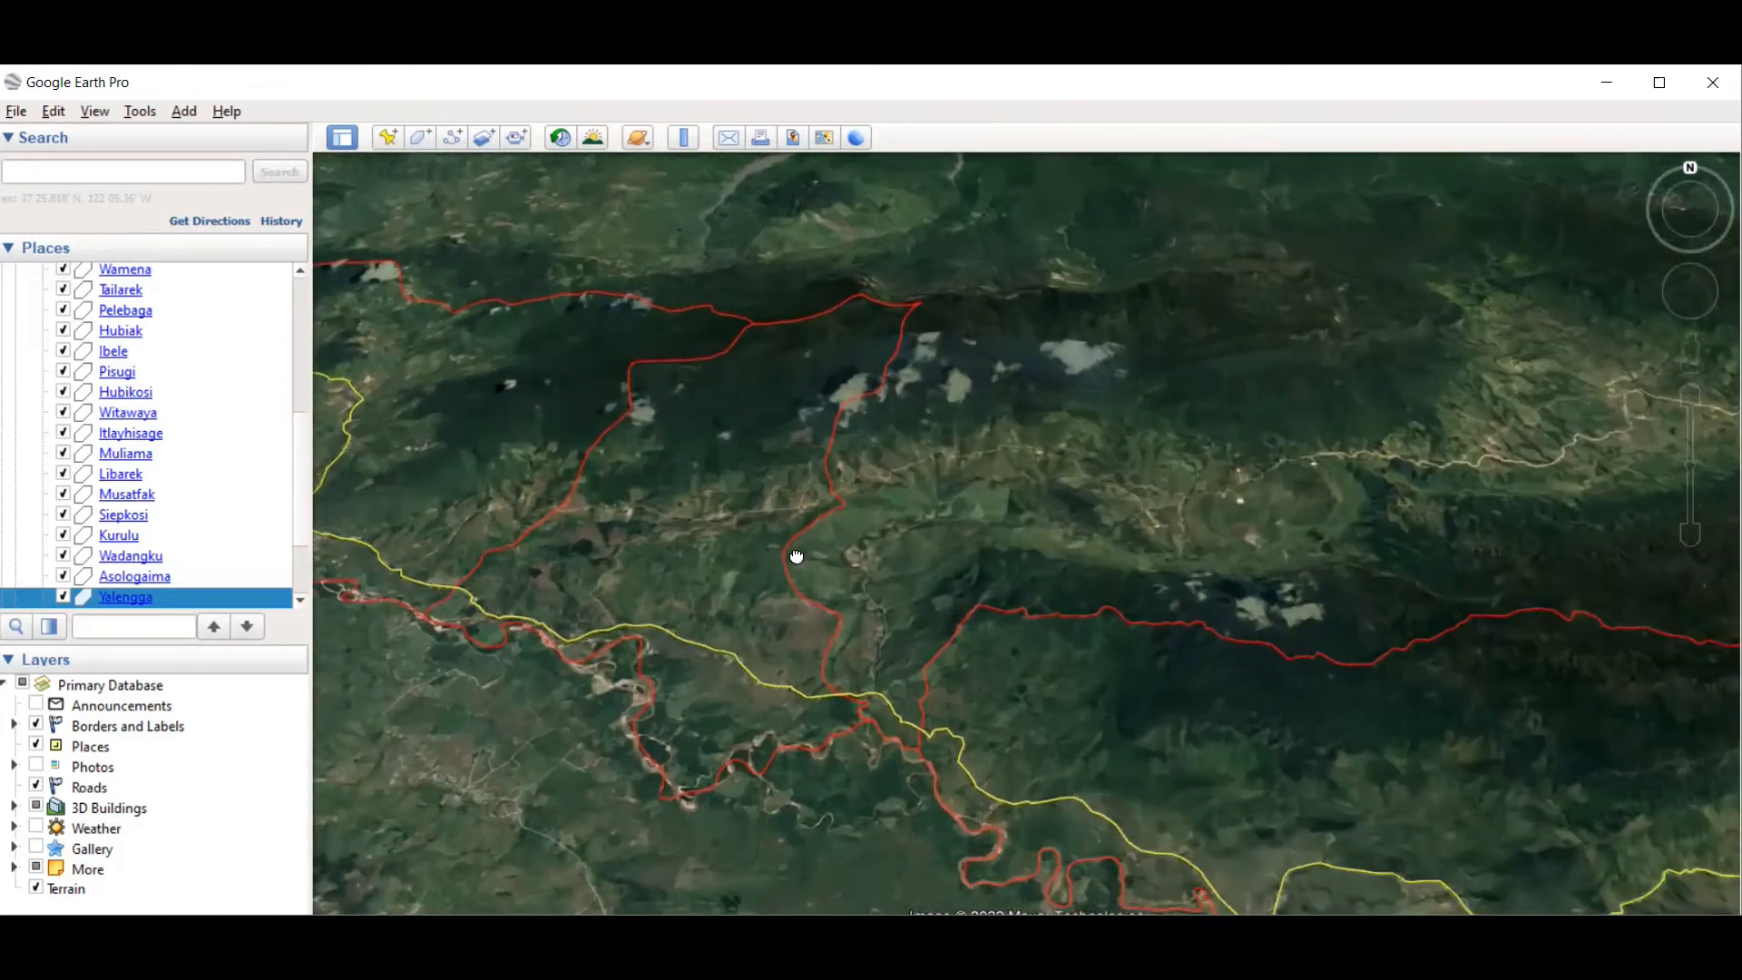
pyautogui.scroll(2, 766, 544)
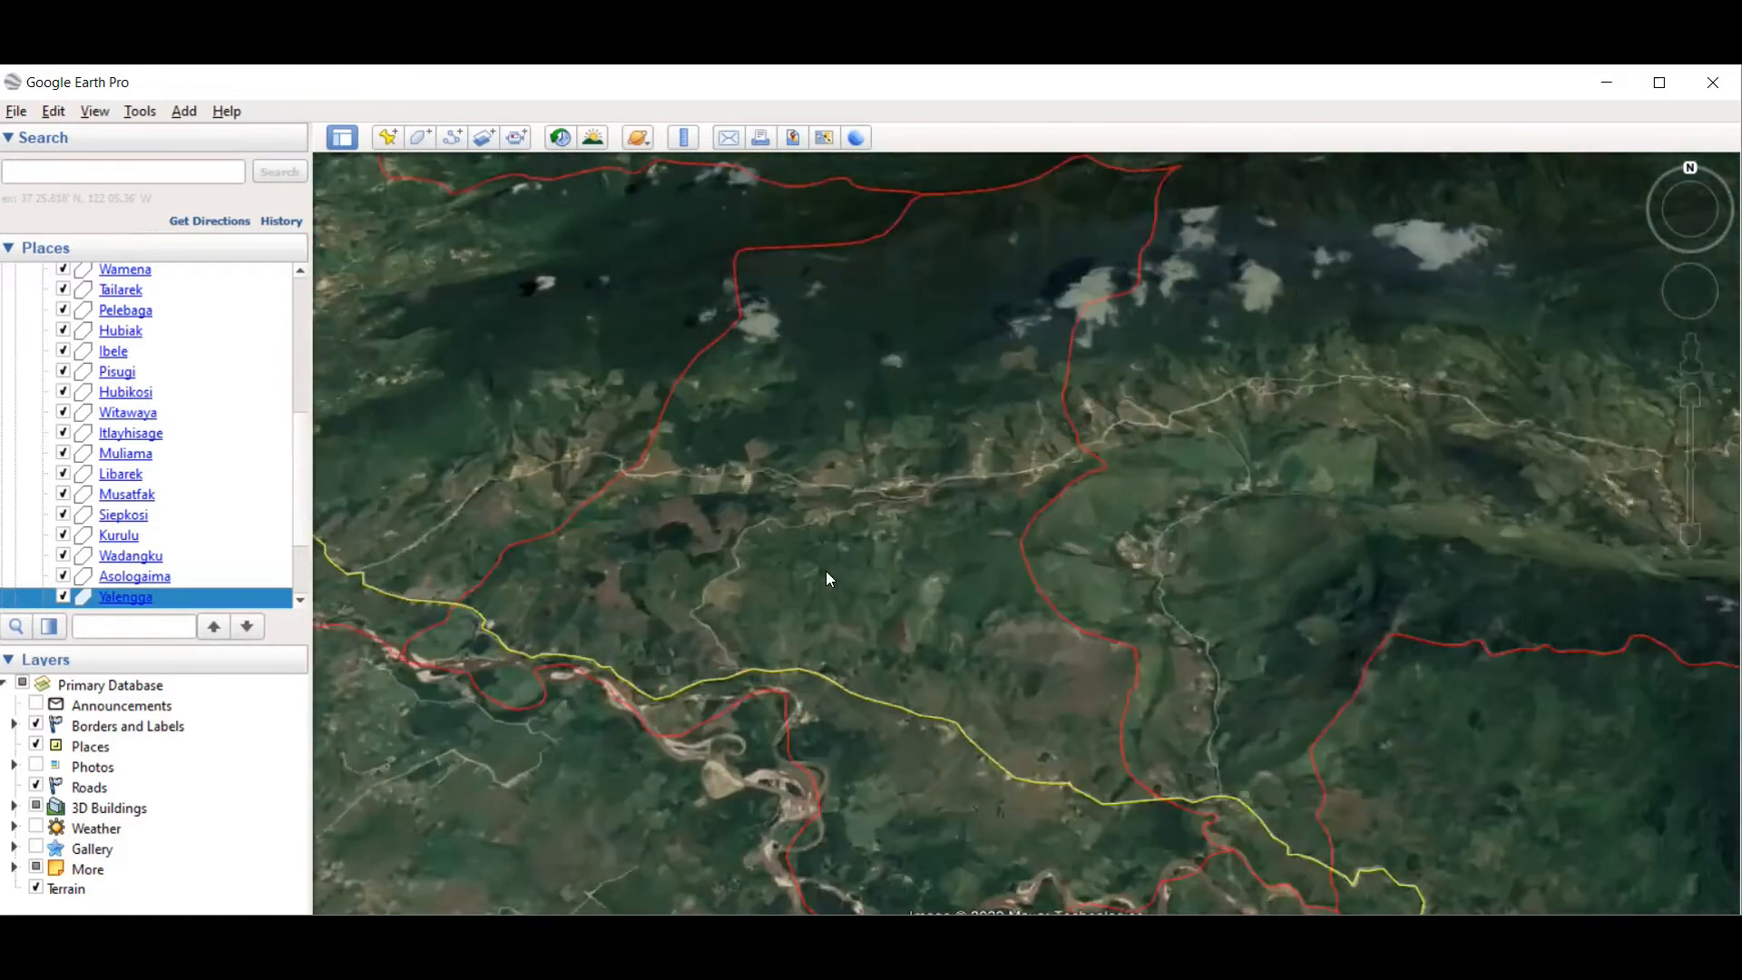
pyautogui.scroll(2, 826, 570)
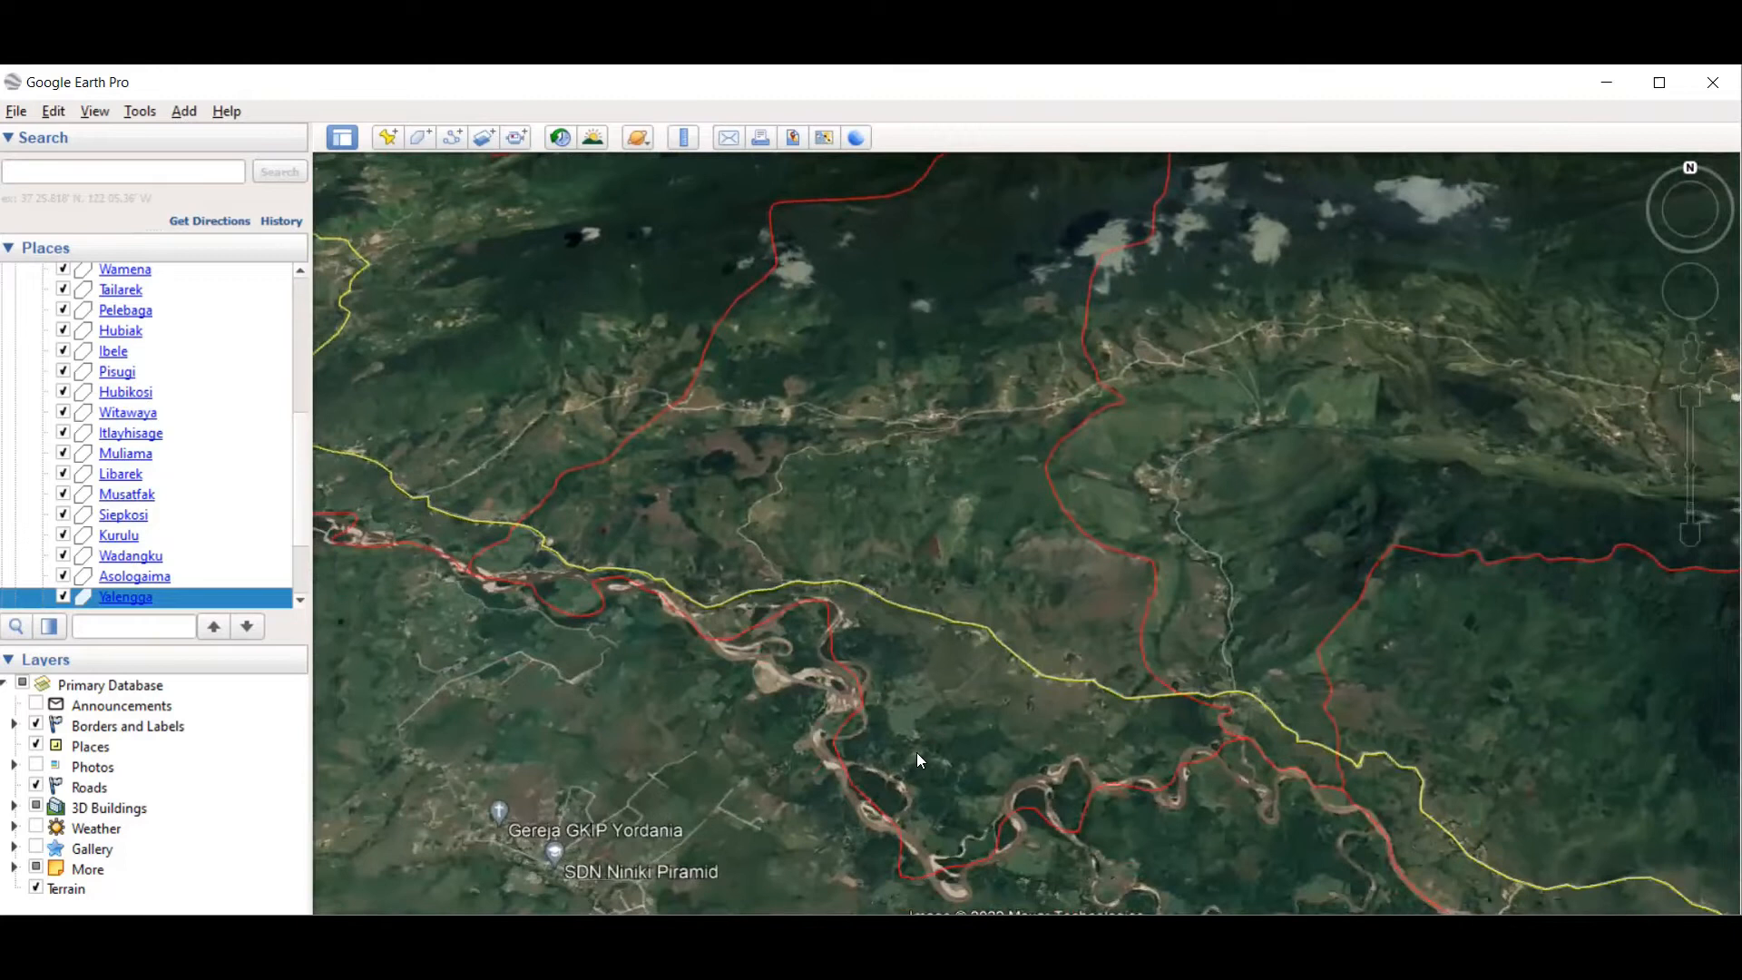
pyautogui.moveTo(1072, 662); pyautogui.dragTo(1135, 691)
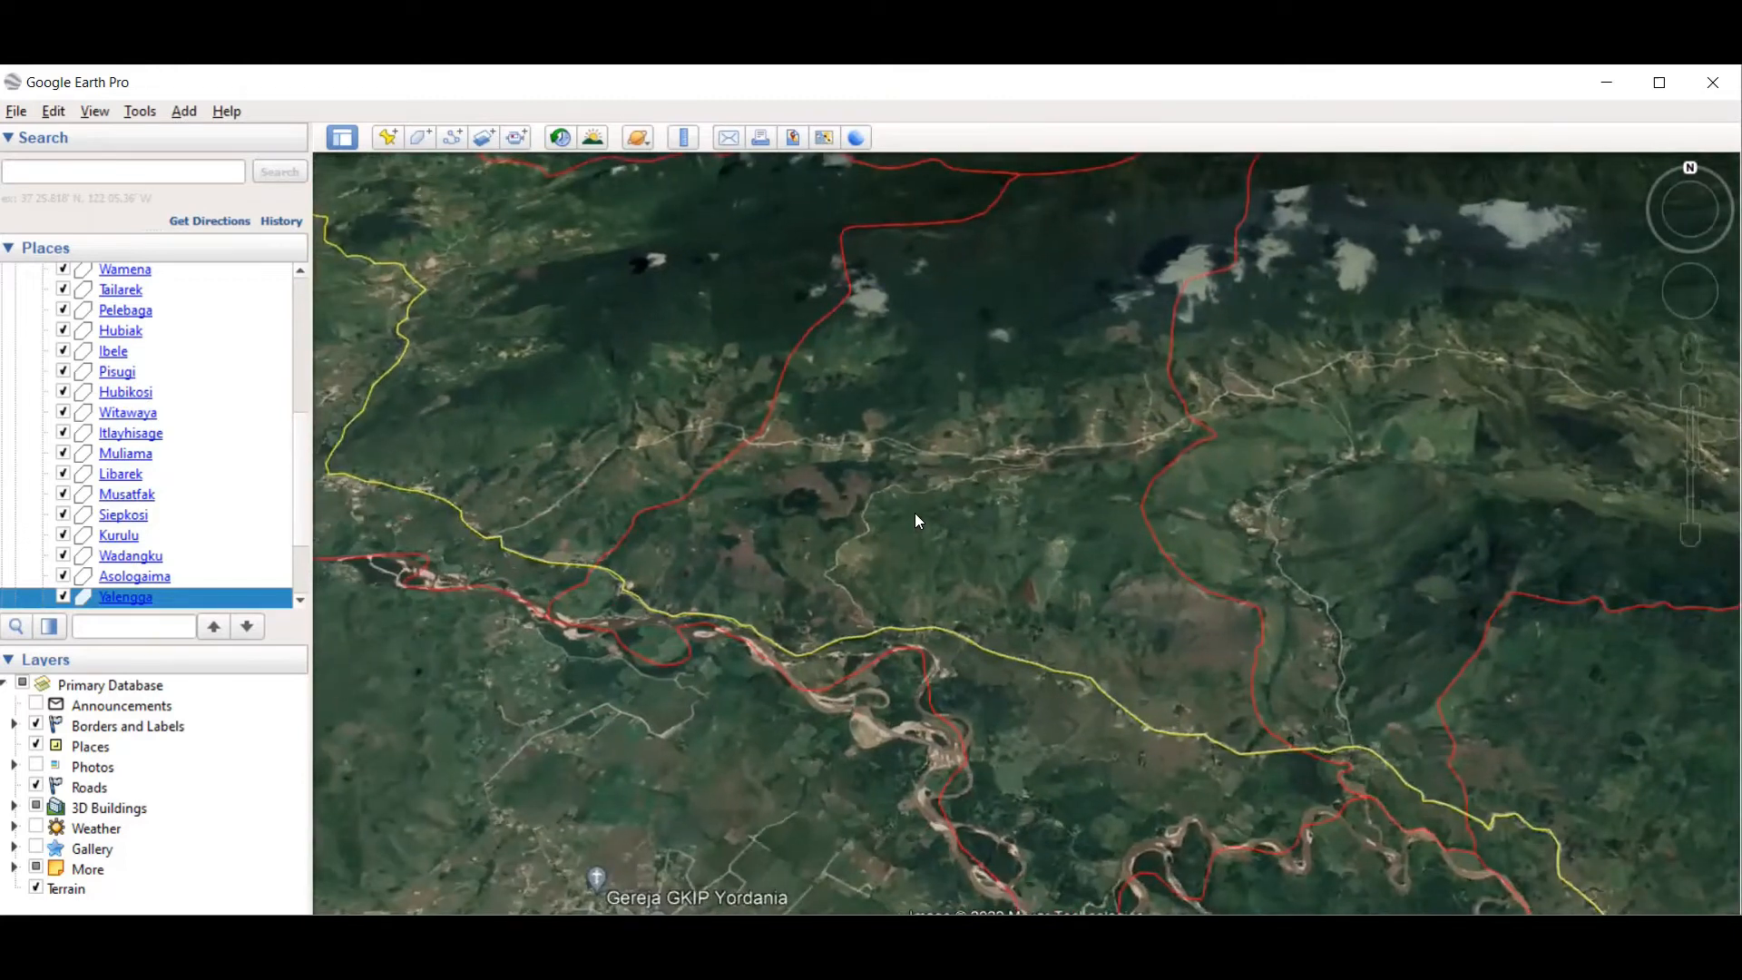
pyautogui.moveTo(960, 512); pyautogui.dragTo(1029, 488)
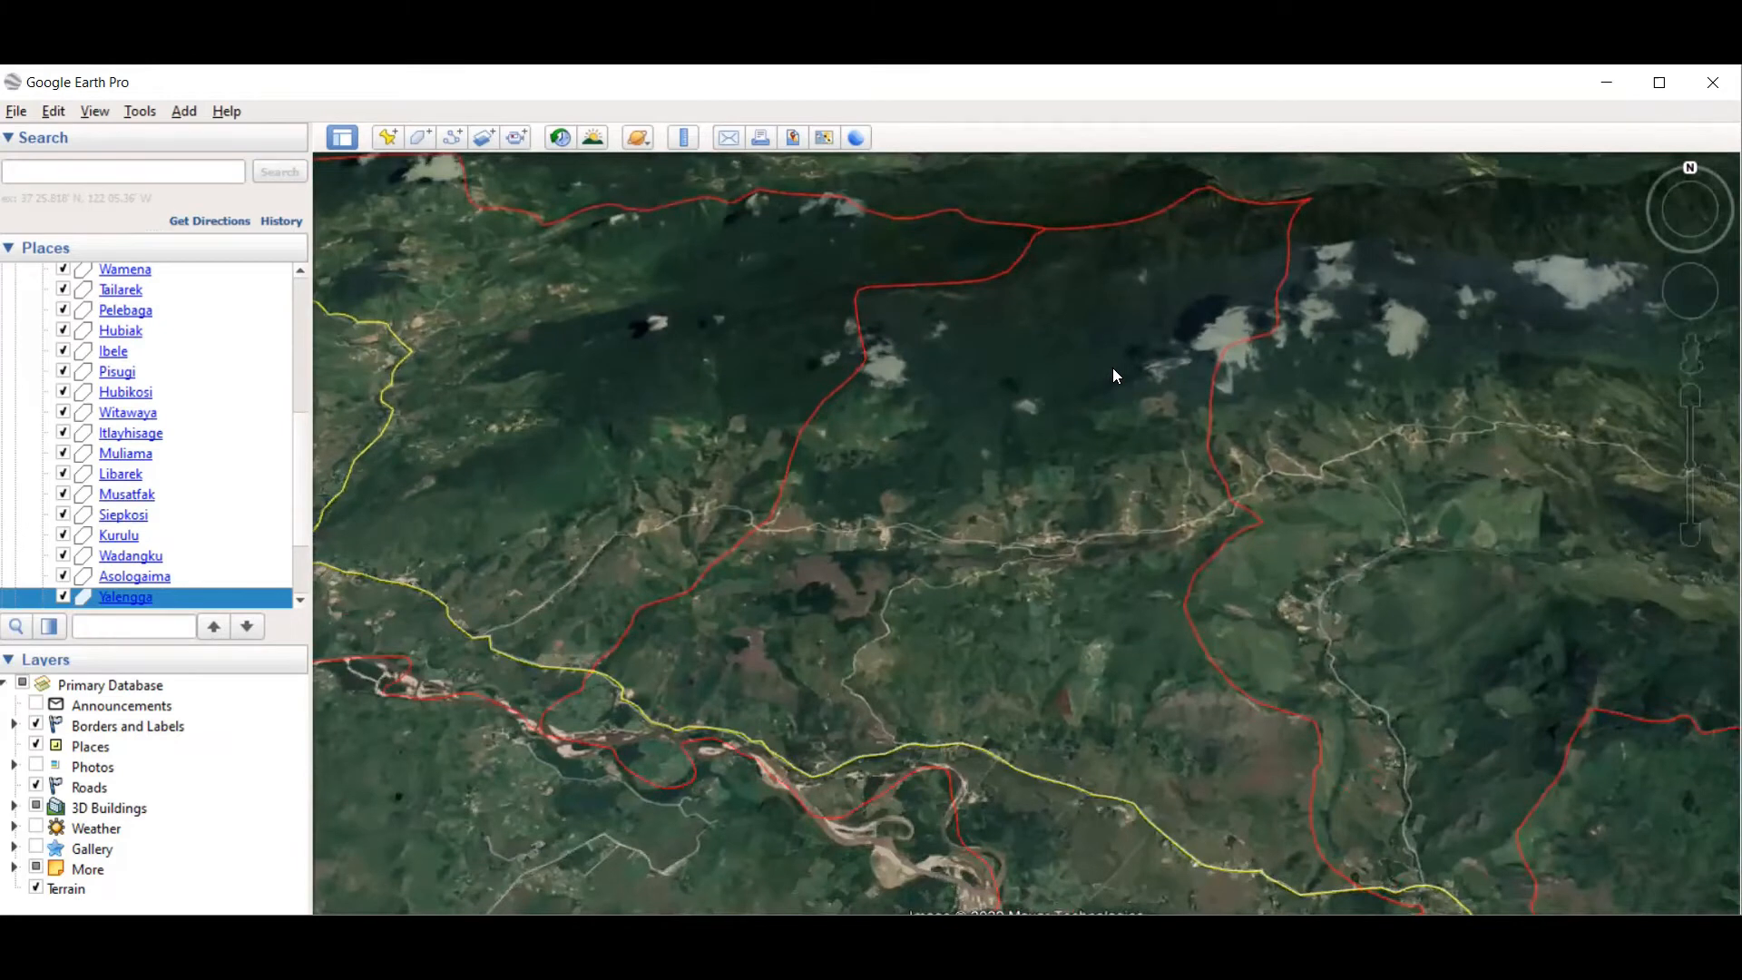
pyautogui.scroll(2, 1152, 336)
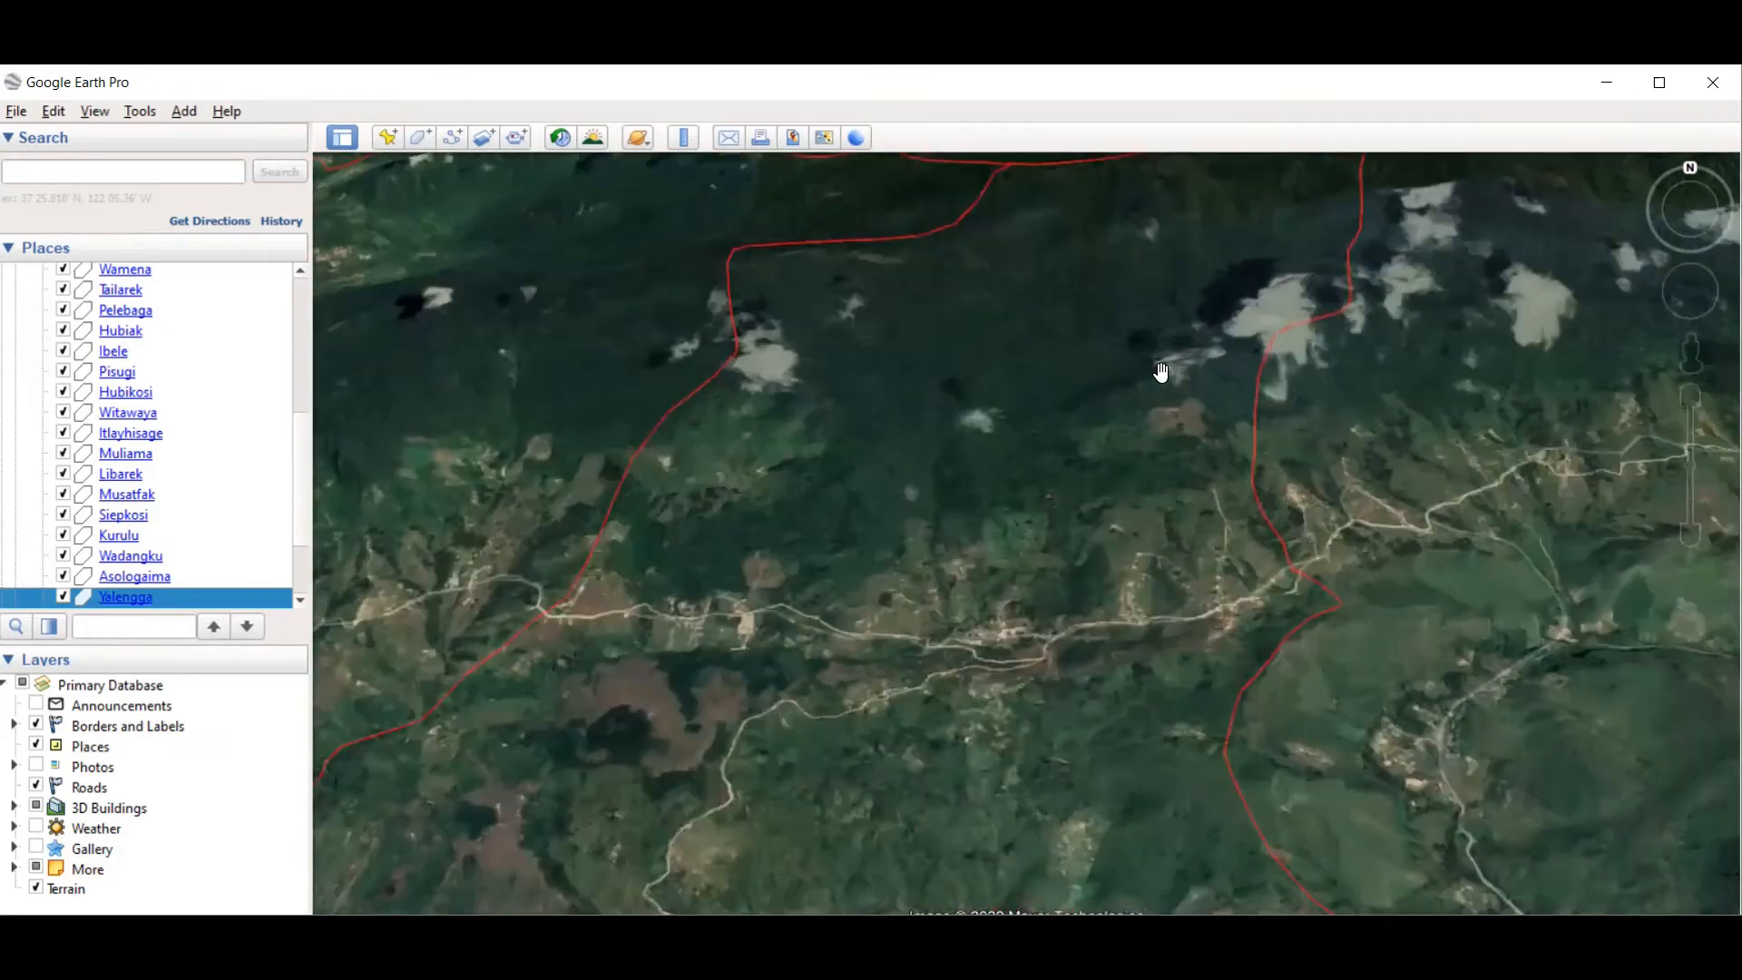
pyautogui.scroll(-2, 1162, 371)
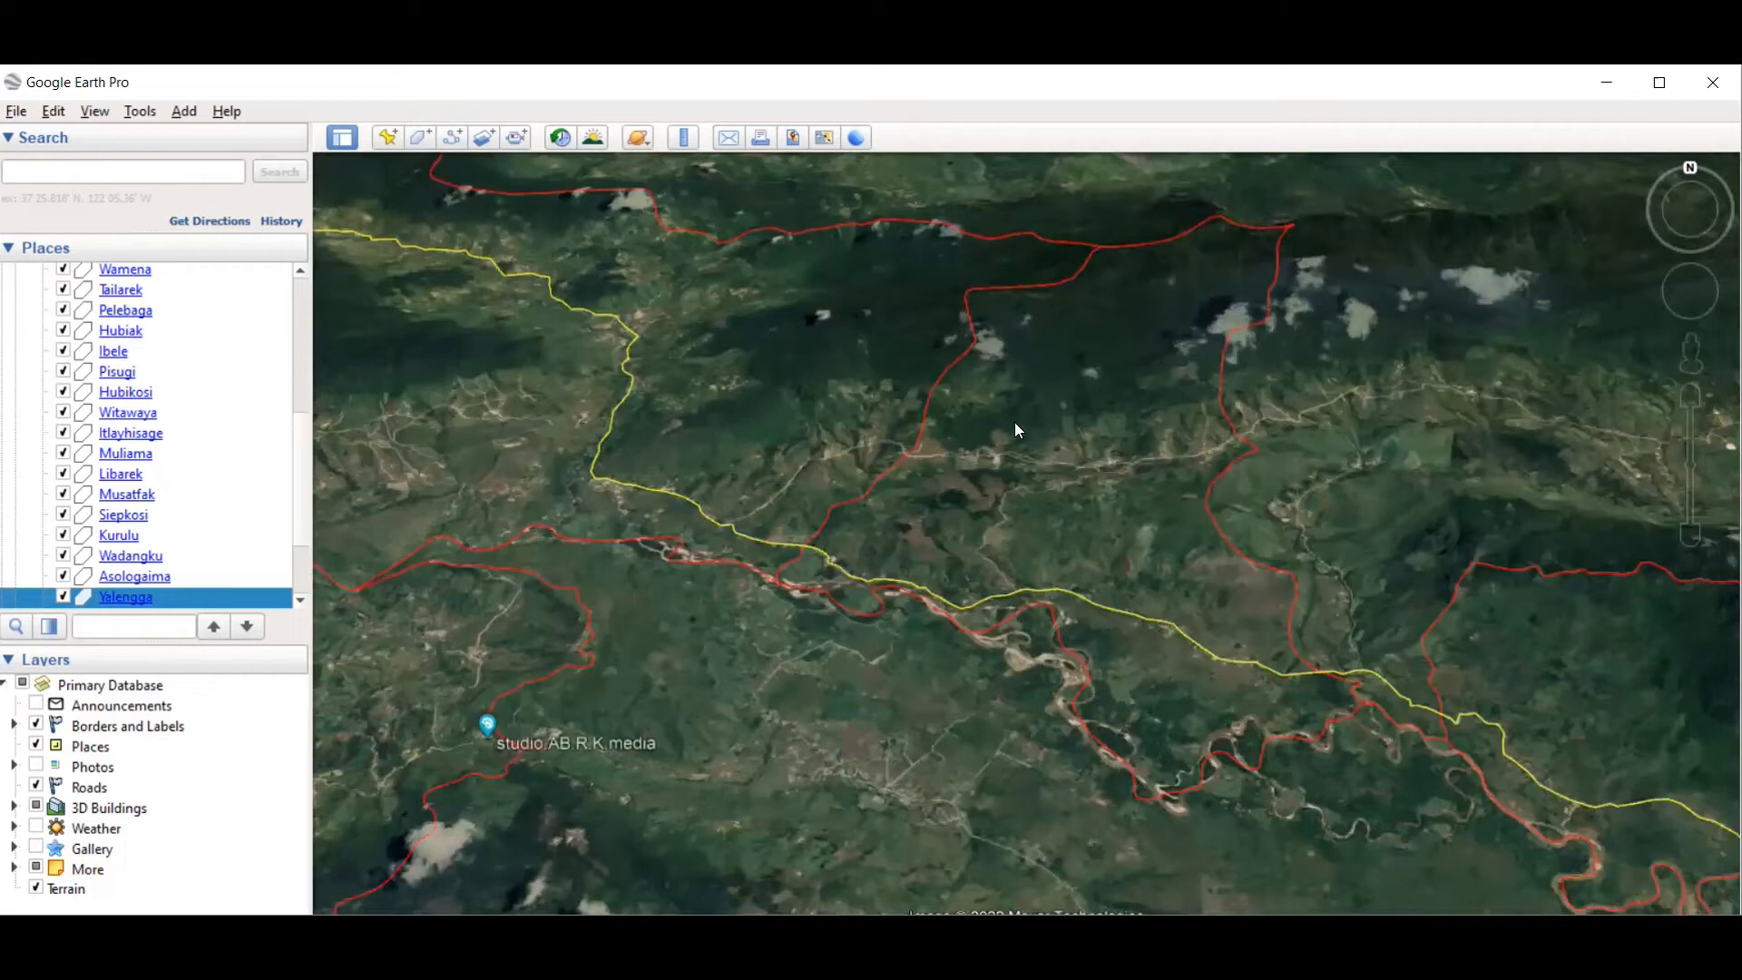
pyautogui.moveTo(1014, 446); pyautogui.dragTo(963, 478)
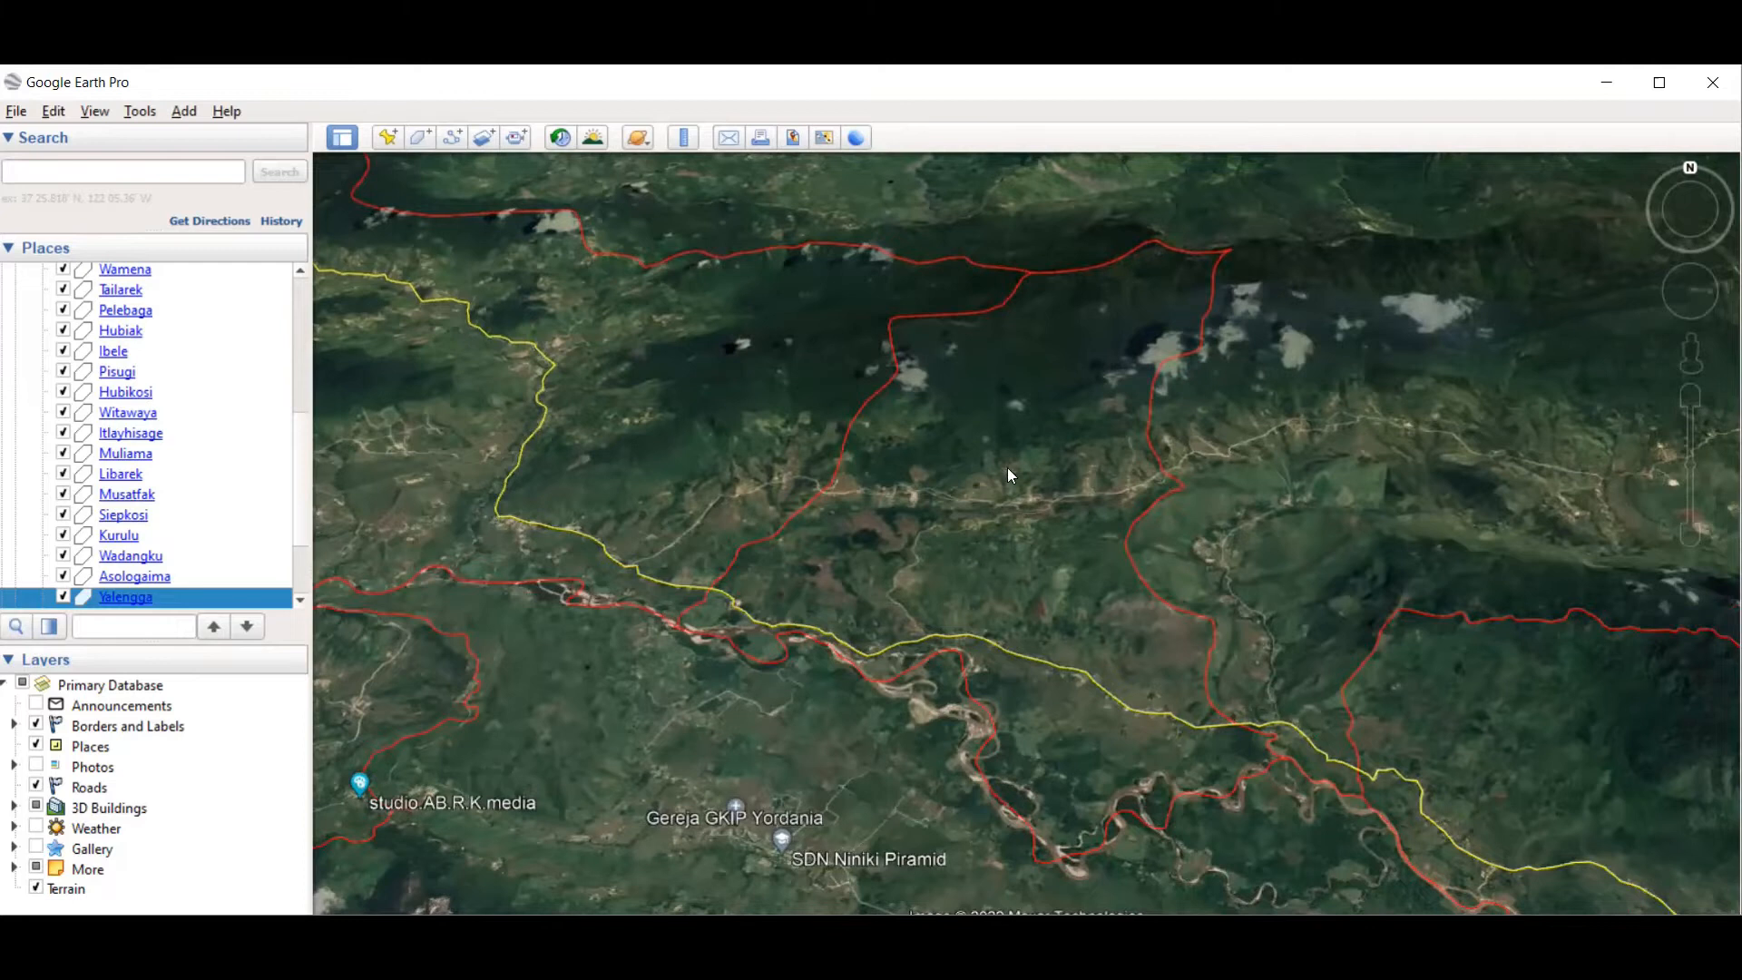
pyautogui.moveTo(1031, 415); pyautogui.dragTo(982, 458)
pyautogui.scroll(1, 999, 530)
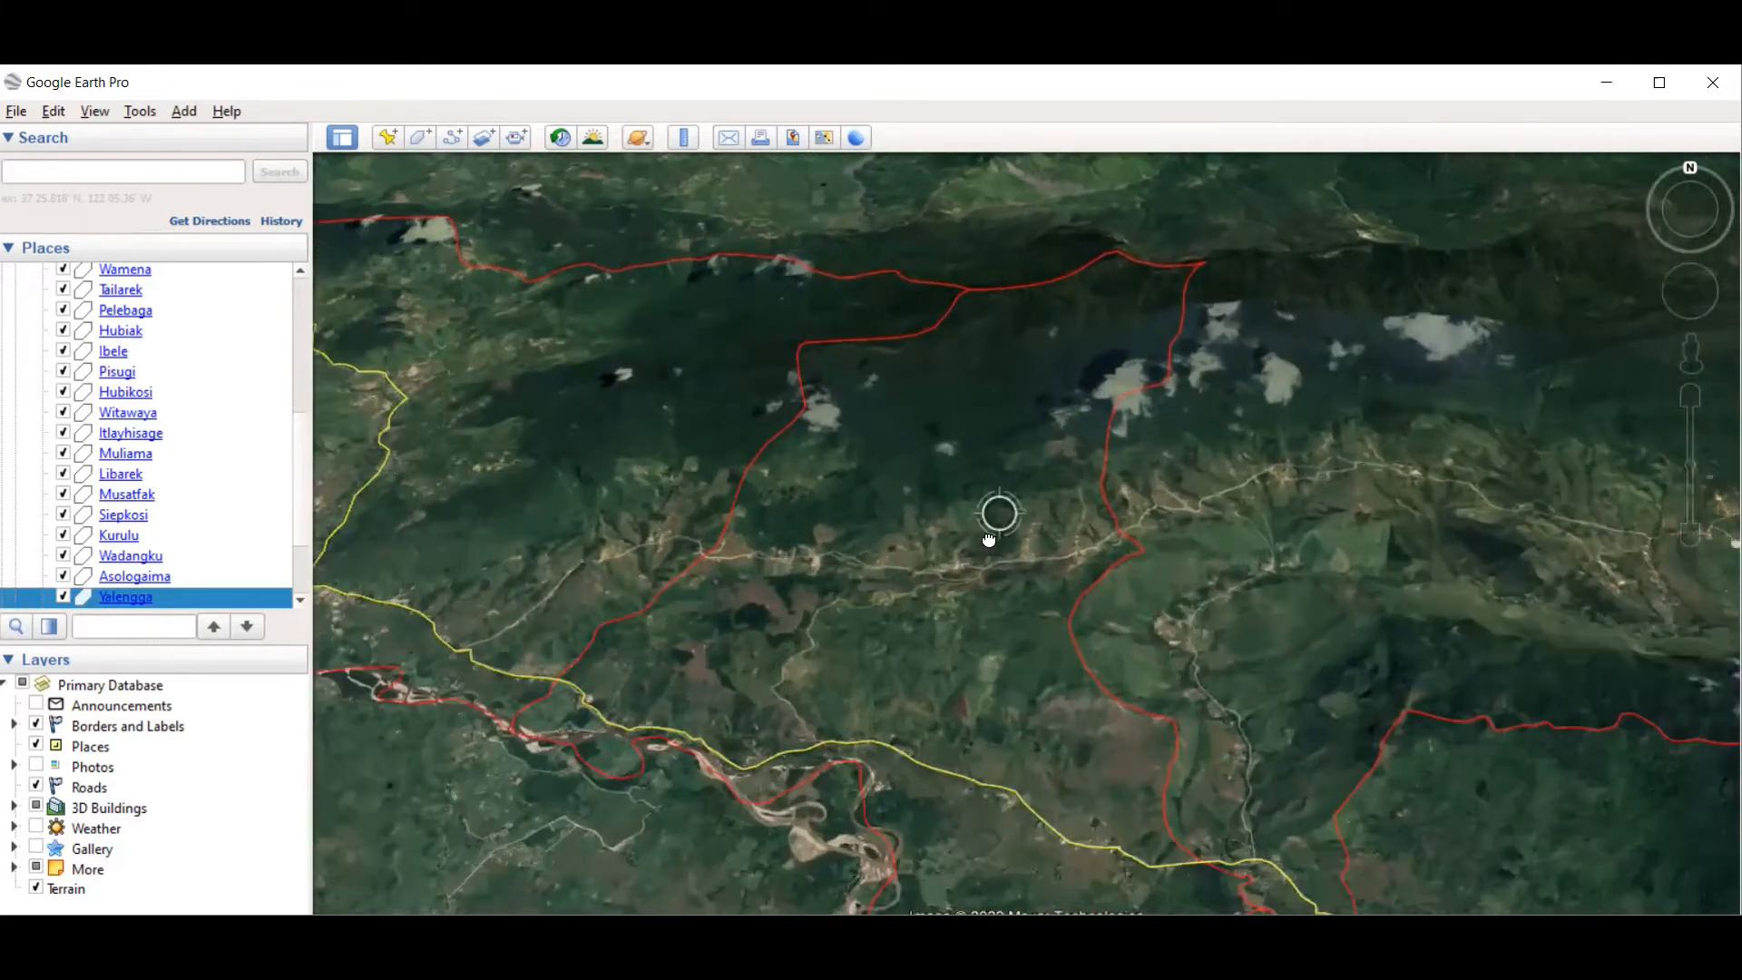
pyautogui.moveTo(989, 541); pyautogui.dragTo(1068, 485)
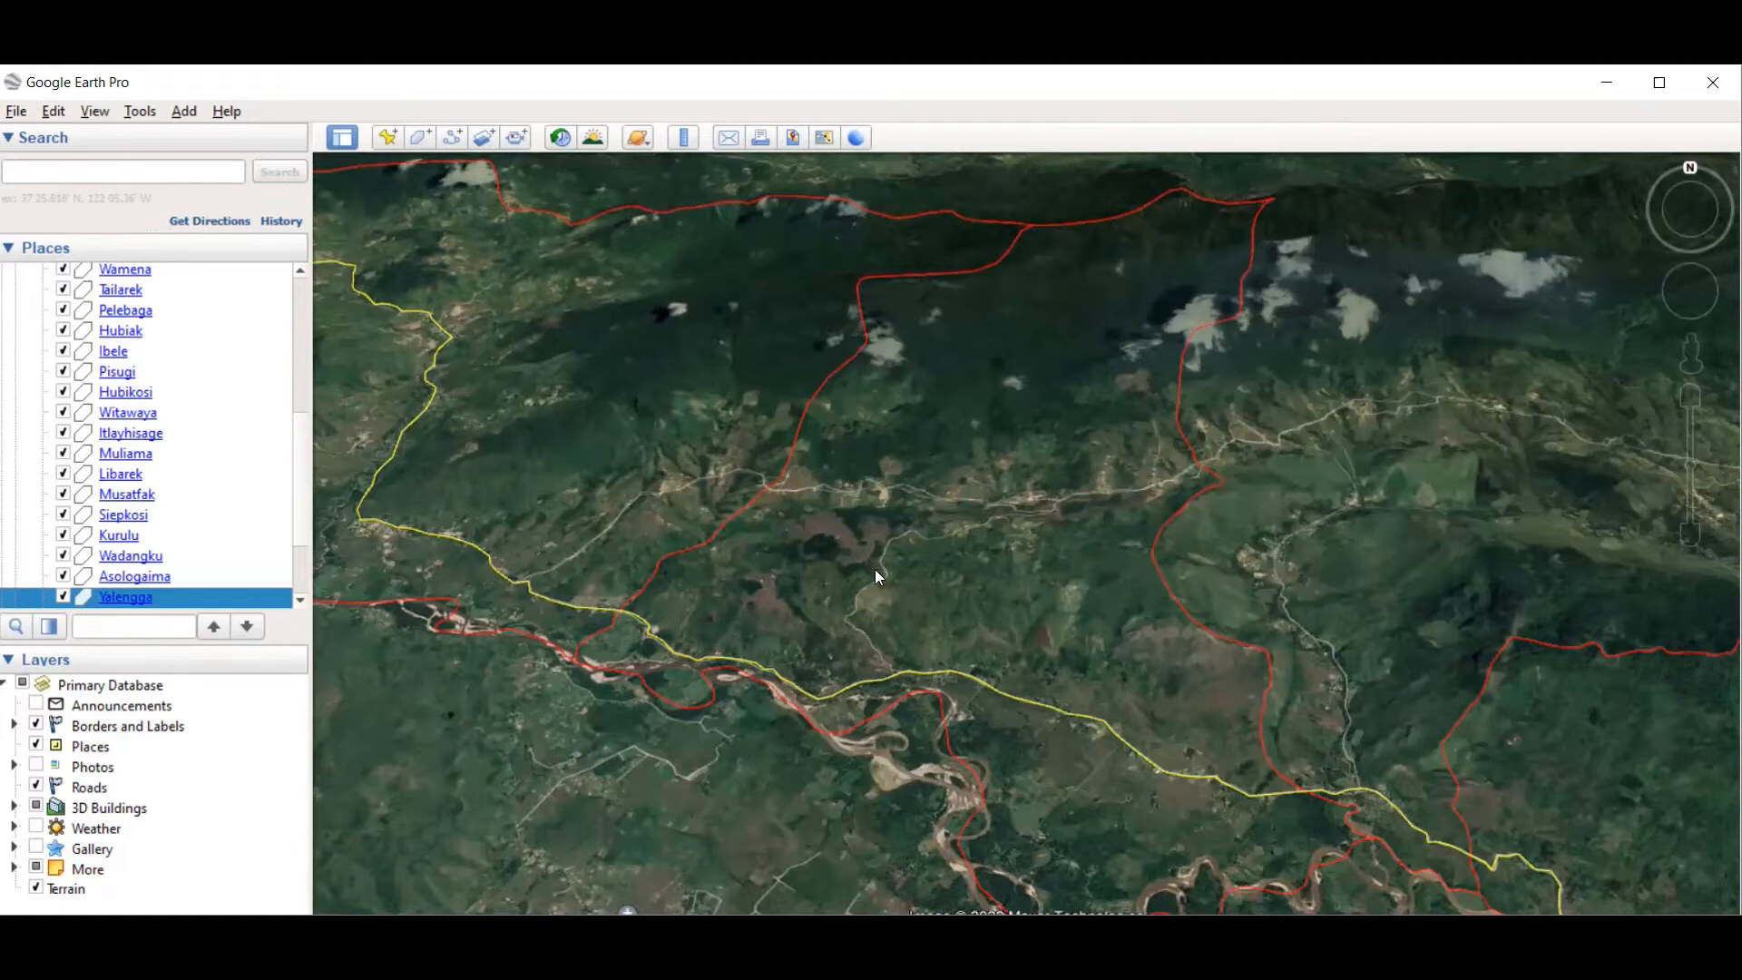
pyautogui.moveTo(1062, 693); pyautogui.dragTo(1021, 612)
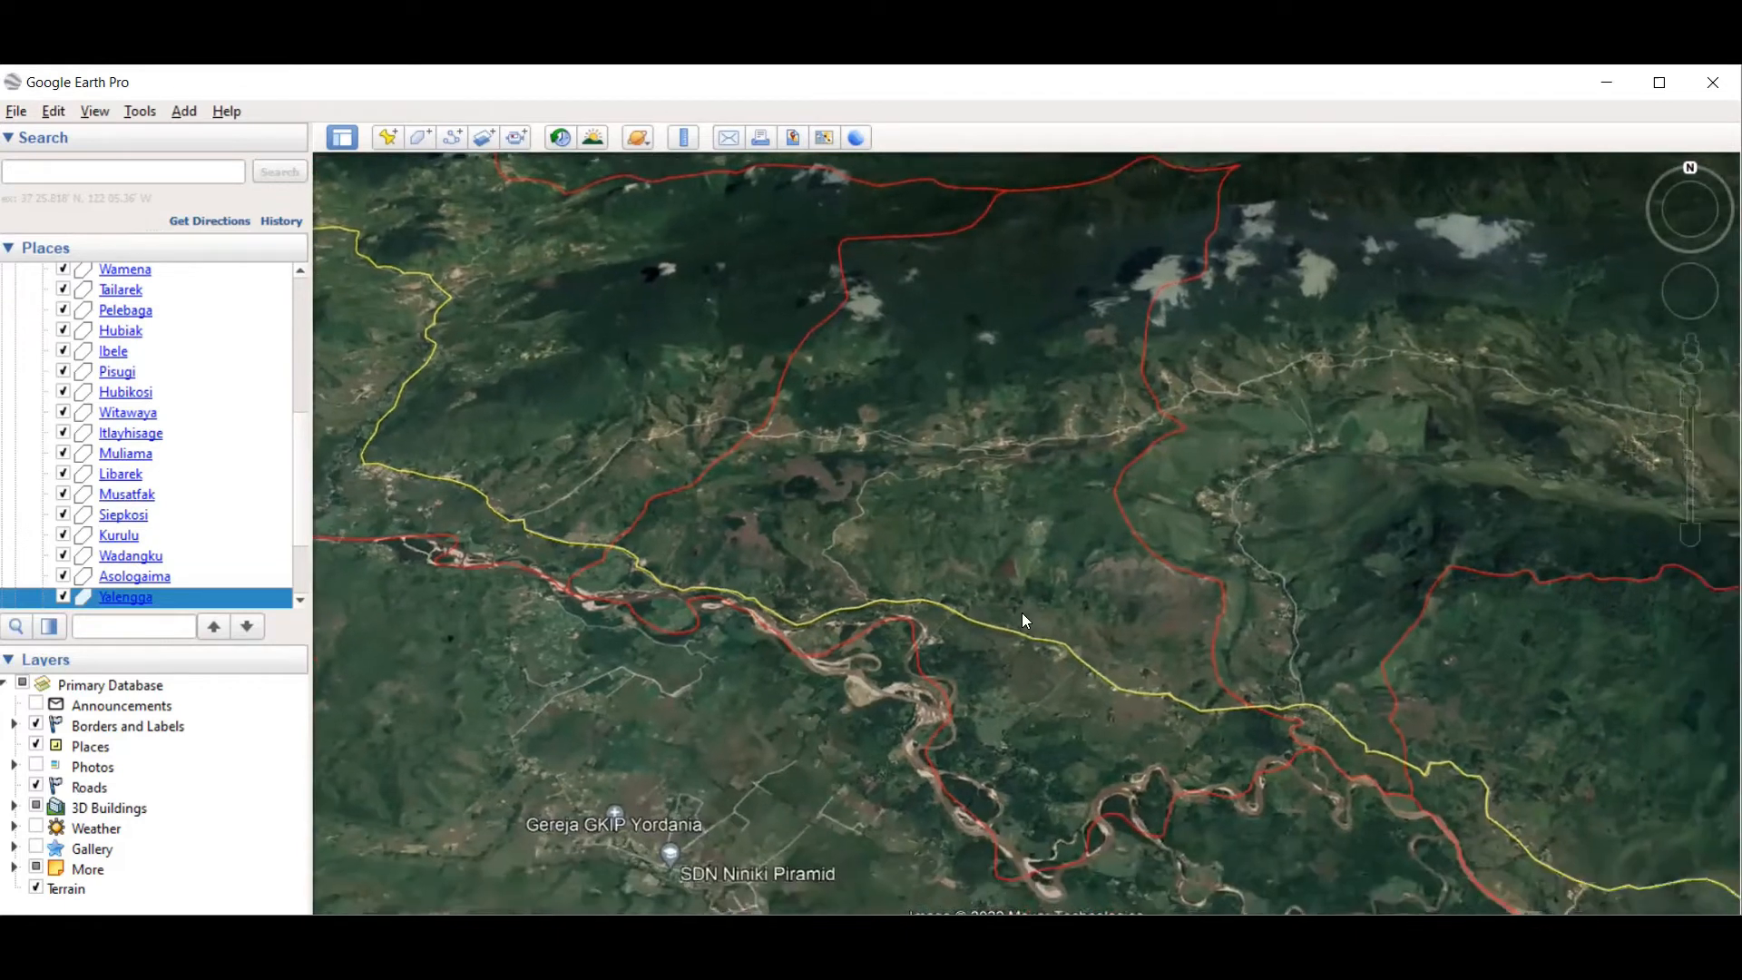
pyautogui.scroll(2, 1016, 584)
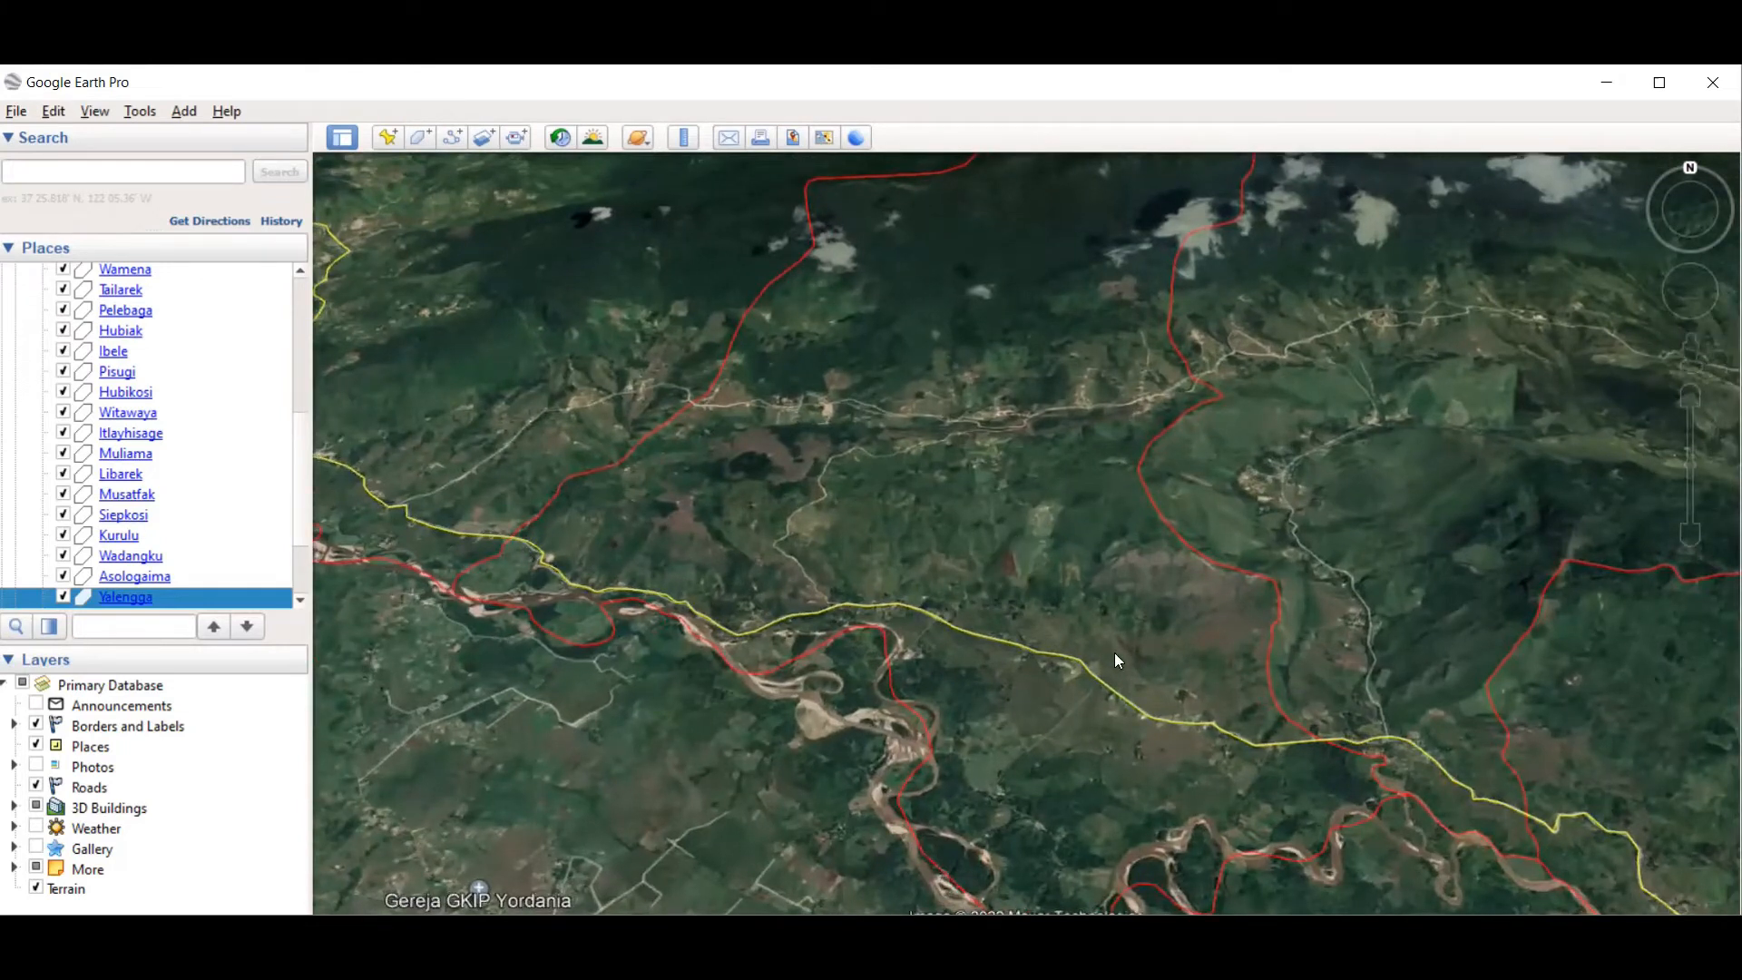
pyautogui.moveTo(1327, 744); pyautogui.dragTo(1352, 729)
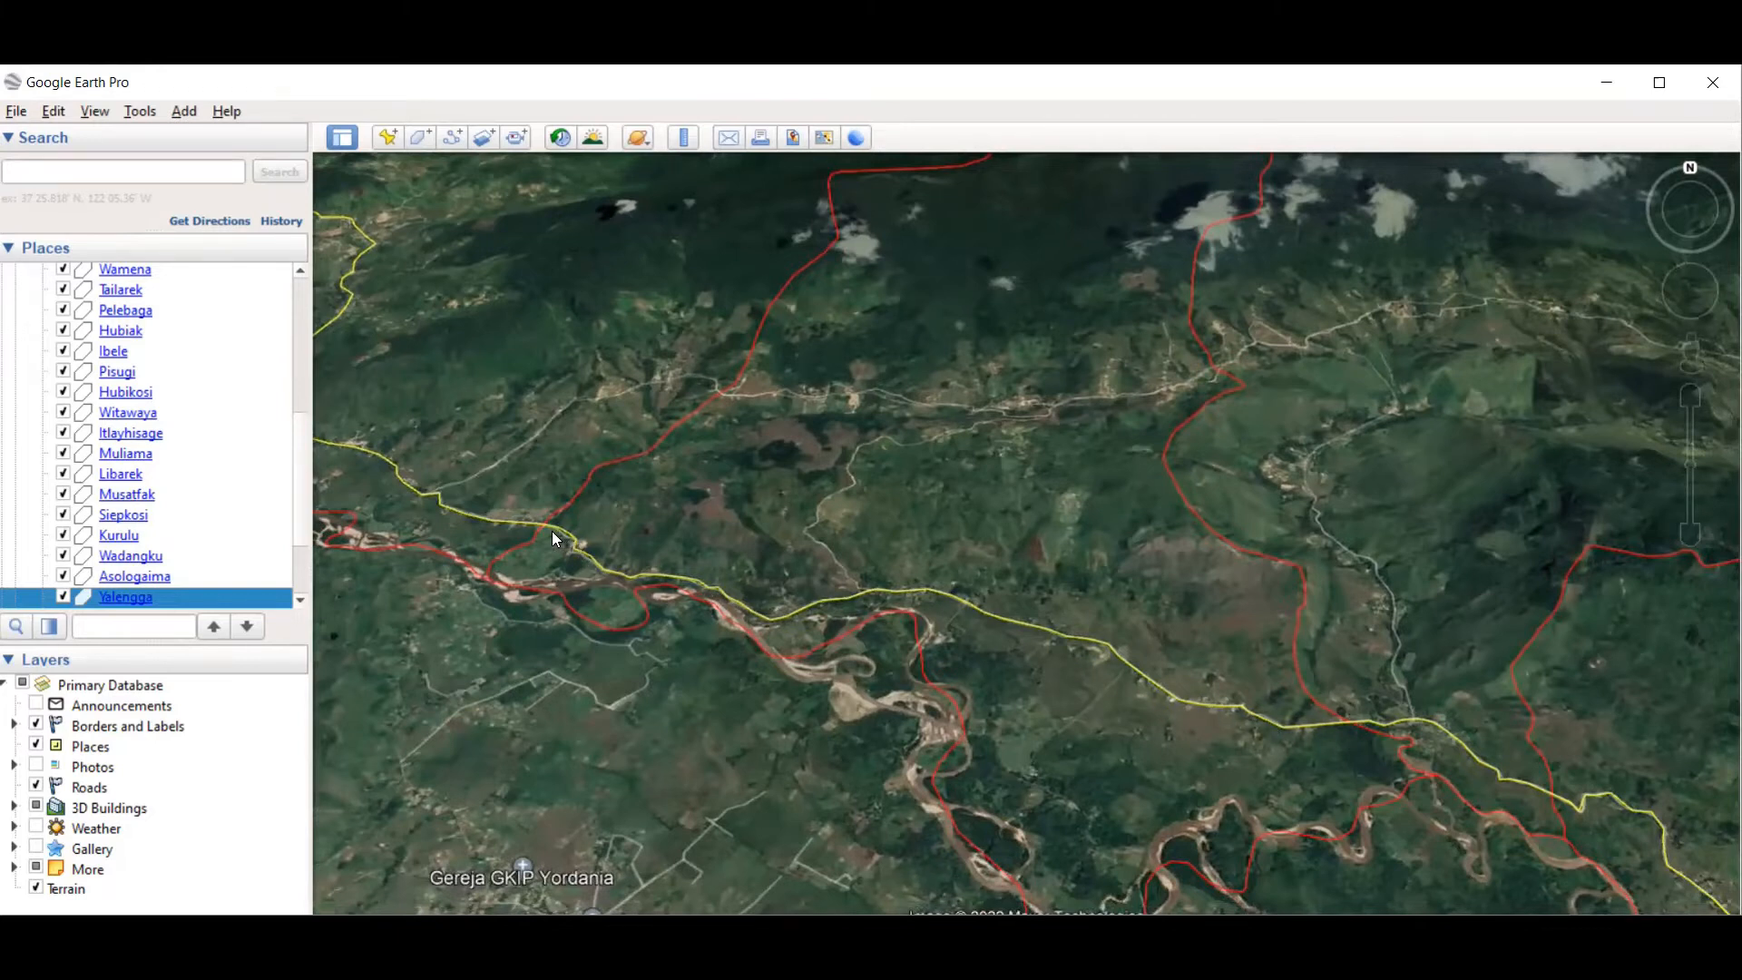
# Step: Examine the settlements and local roads across the middle of the Yalengga district, north of the Trans Papua road
pyautogui.moveTo(925, 474); pyautogui.dragTo(910, 556)
pyautogui.moveTo(1021, 461); pyautogui.dragTo(1094, 363)
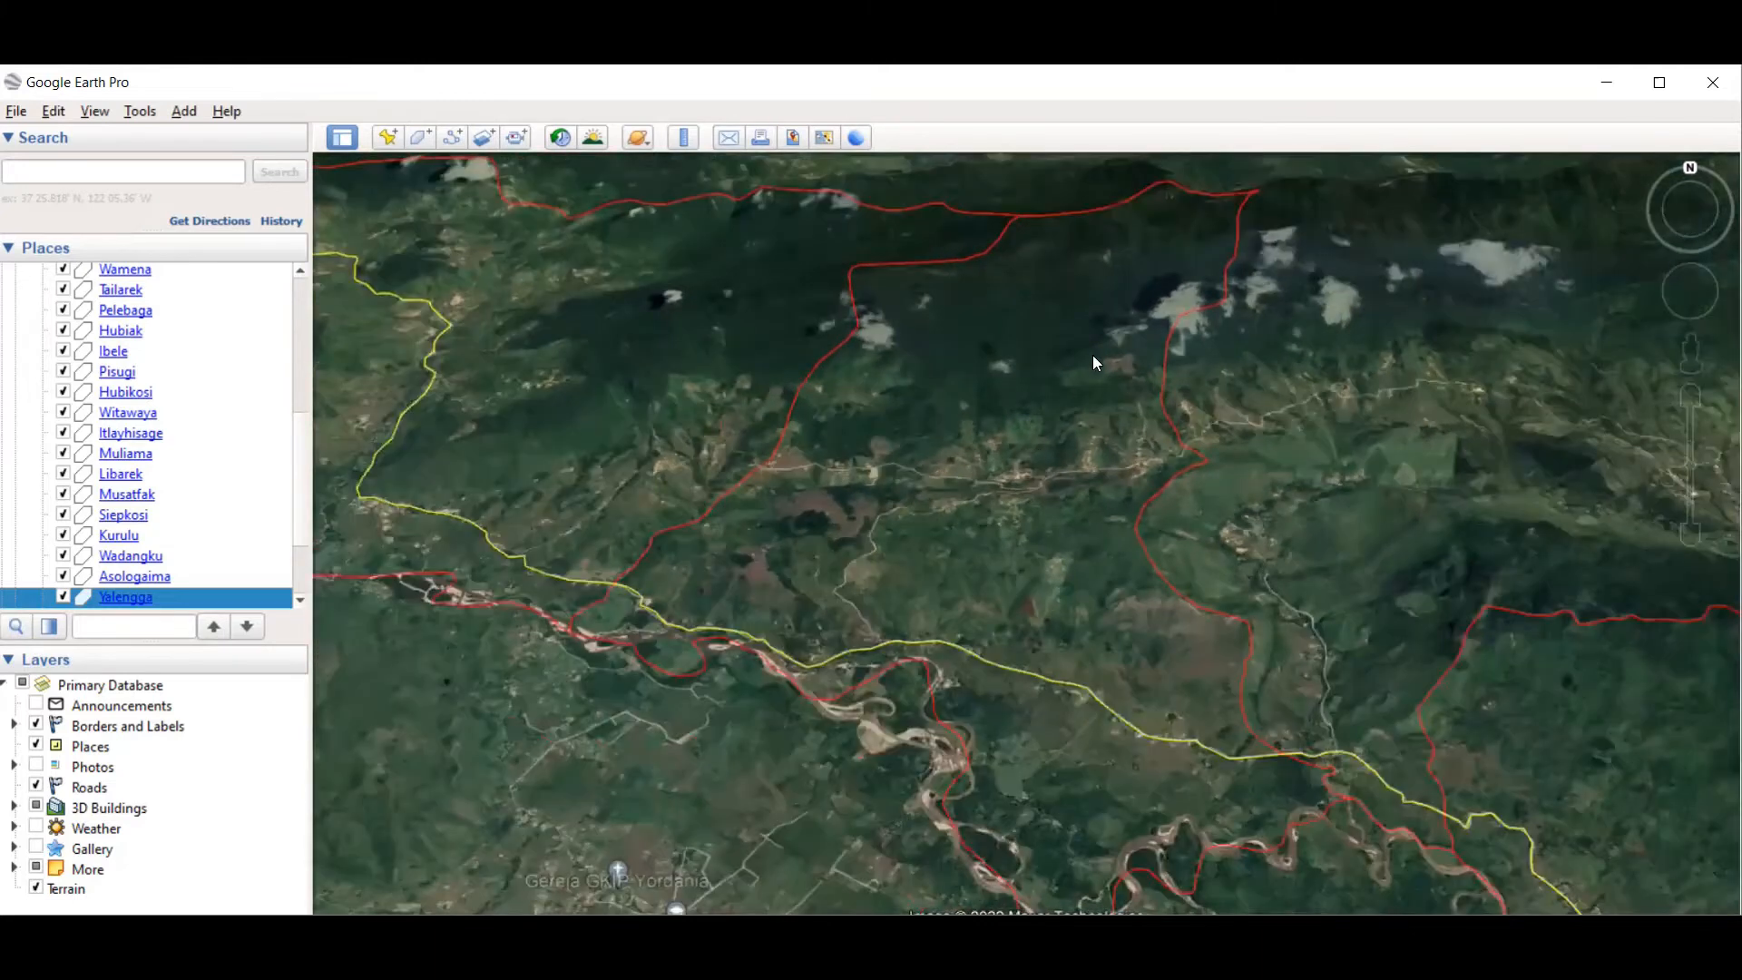
pyautogui.moveTo(1003, 432); pyautogui.dragTo(876, 596)
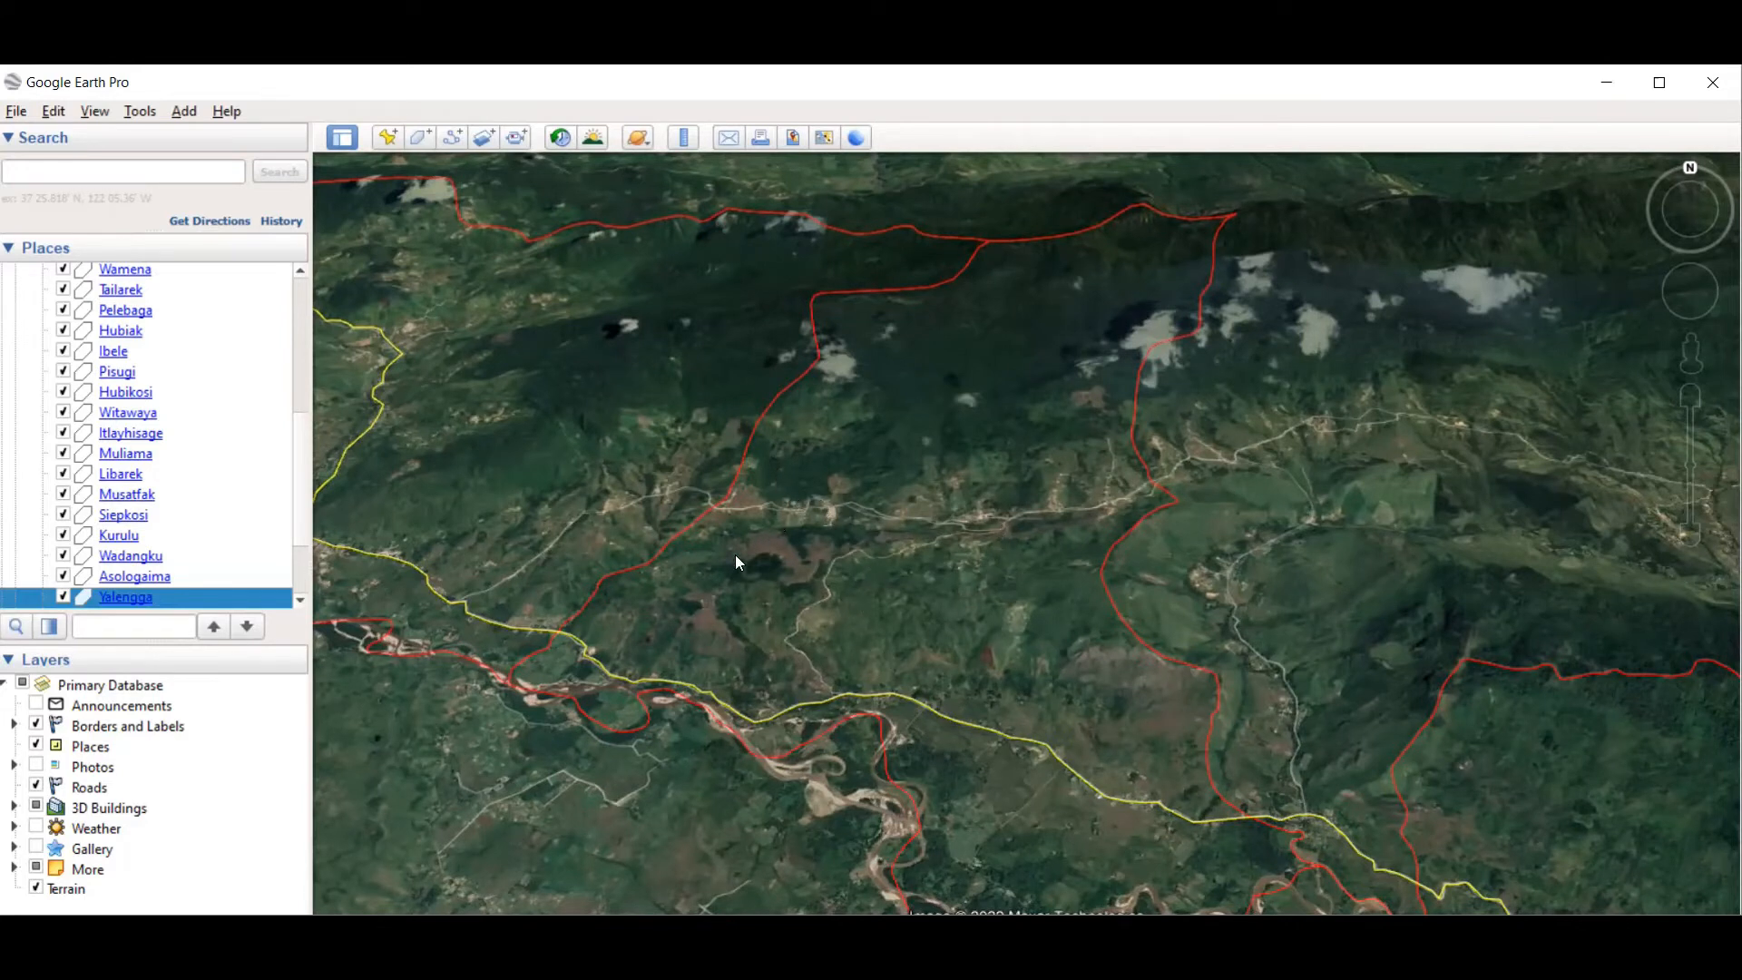
pyautogui.scroll(3, 1092, 590)
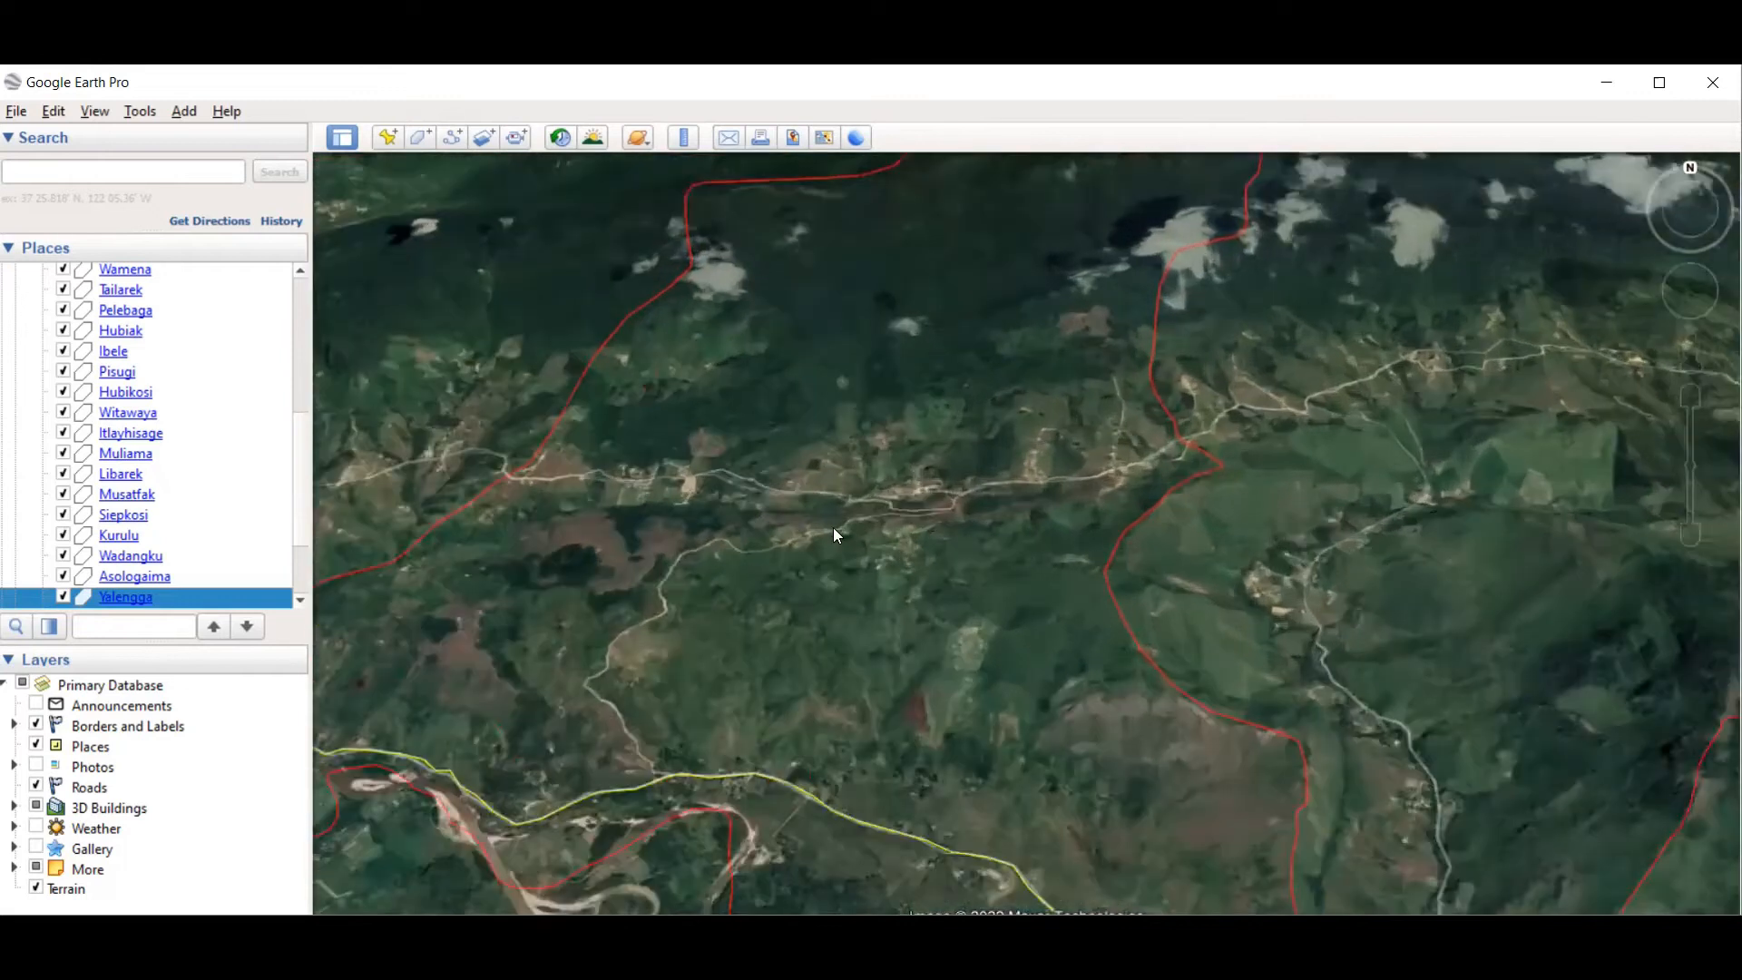
pyautogui.moveTo(834, 536); pyautogui.dragTo(975, 547)
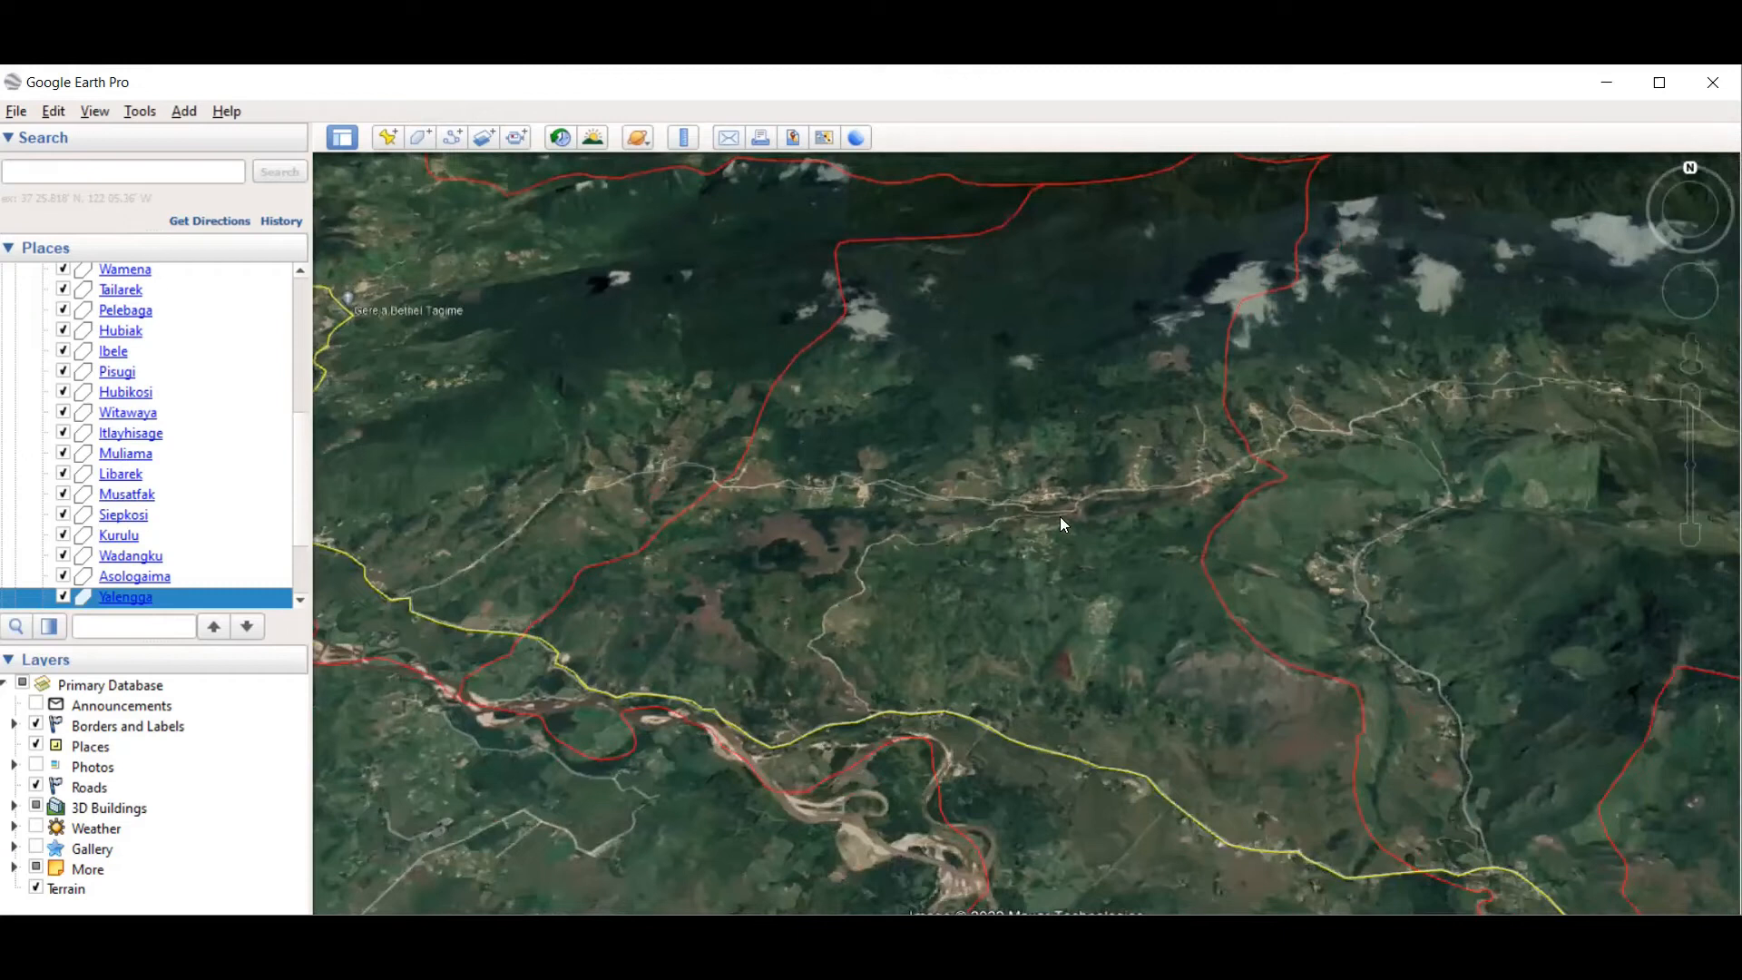
pyautogui.scroll(1, 1059, 515)
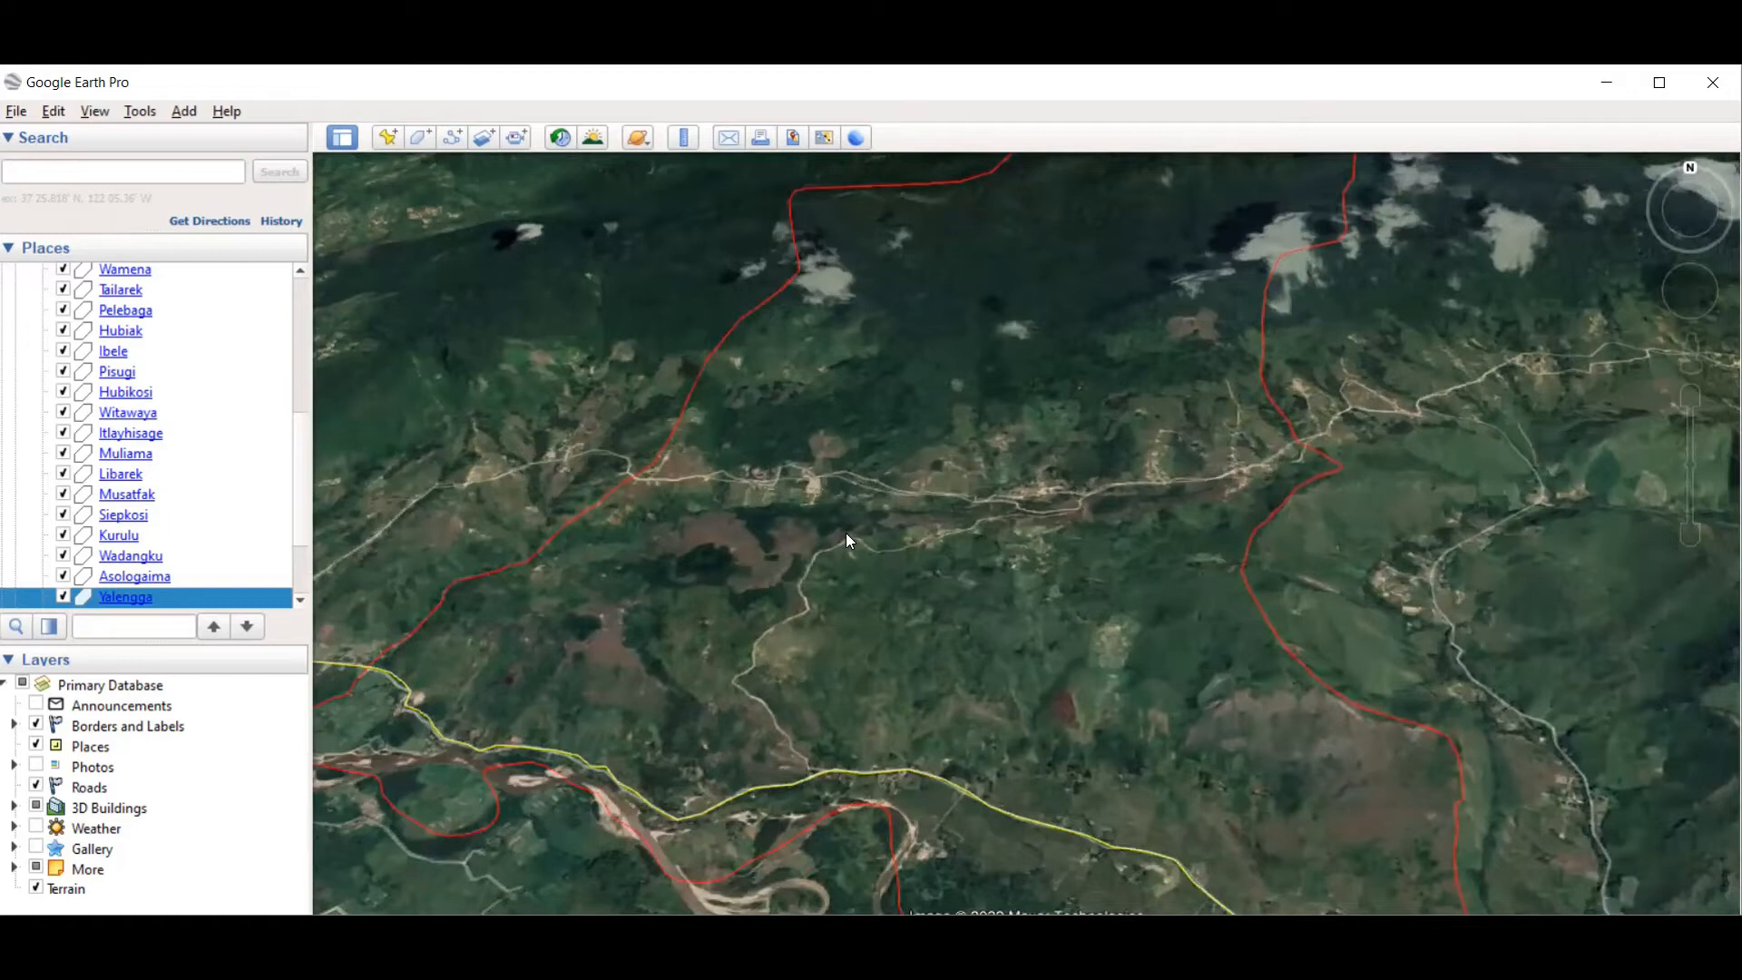
pyautogui.scroll(-1, 950, 612)
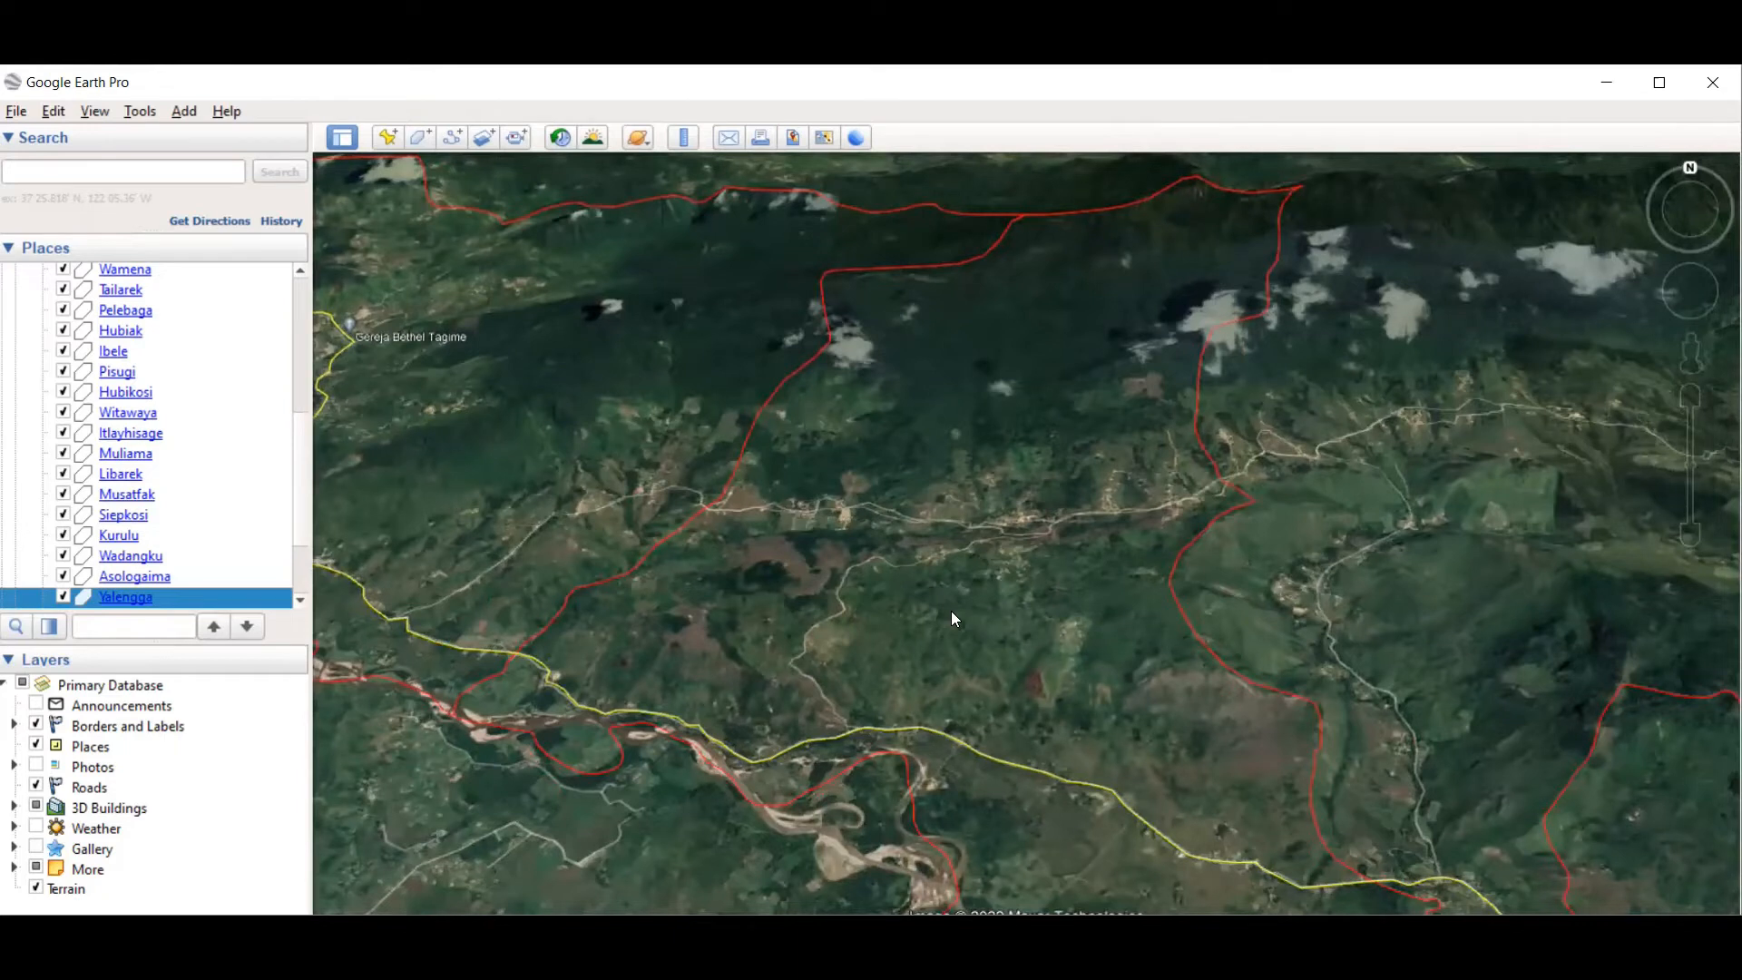
pyautogui.scroll(1, 951, 480)
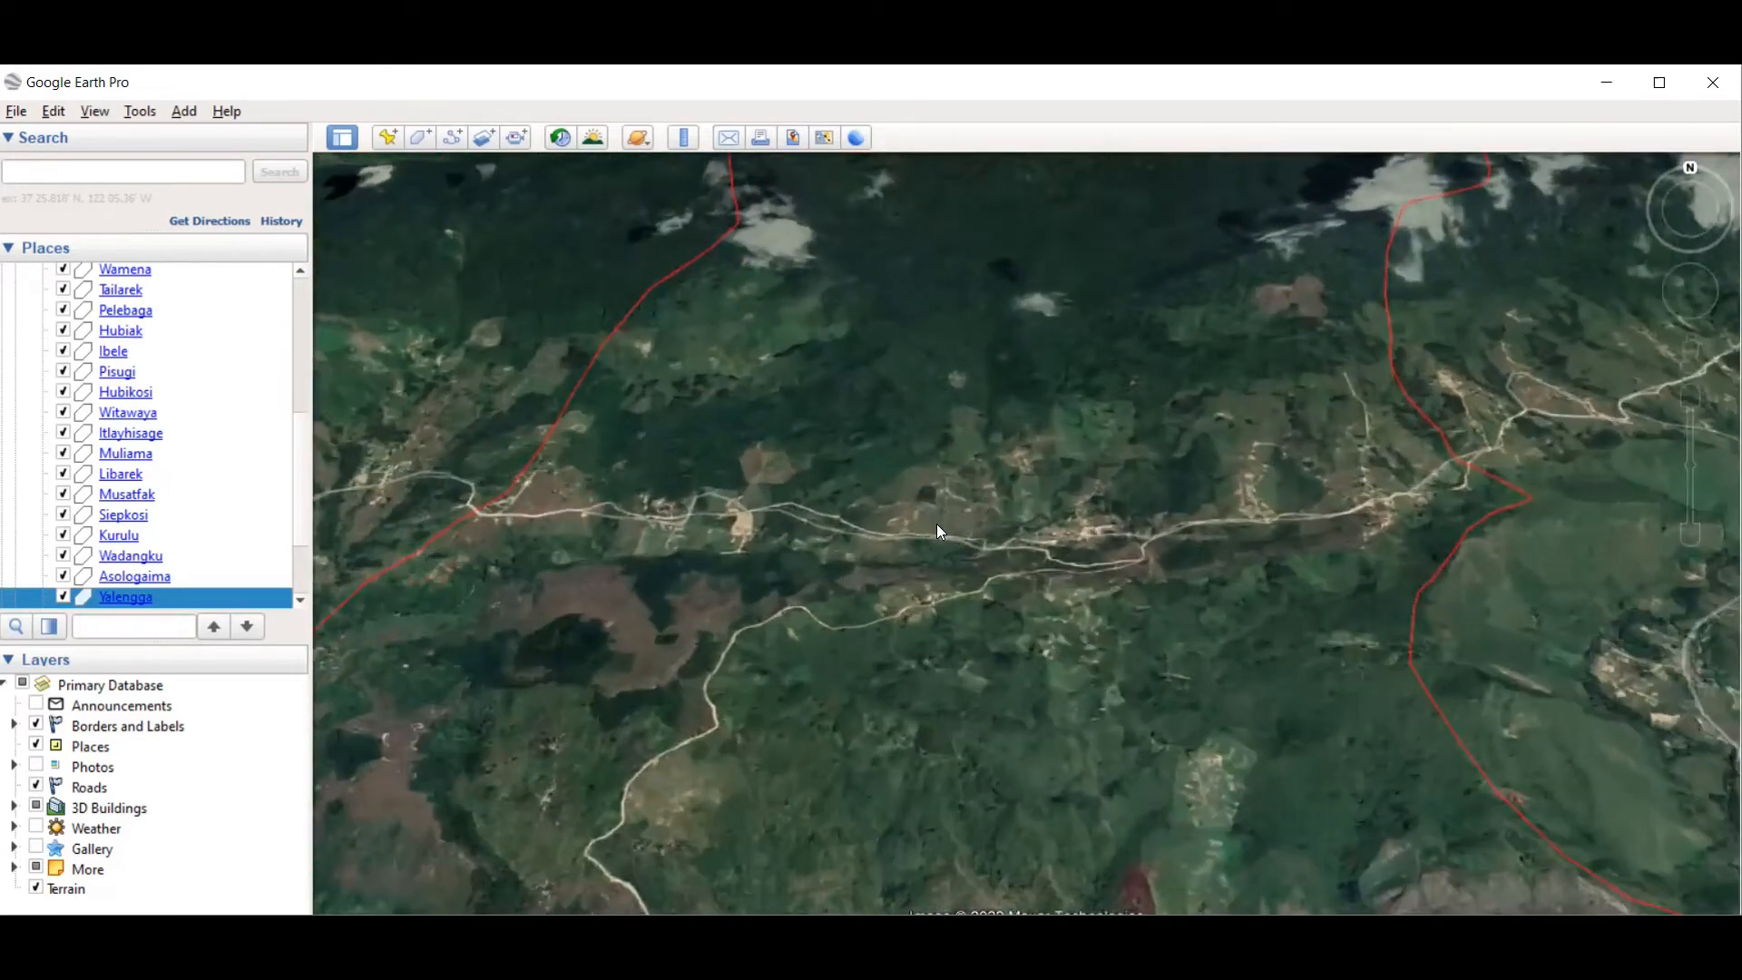
pyautogui.scroll(2, 926, 449)
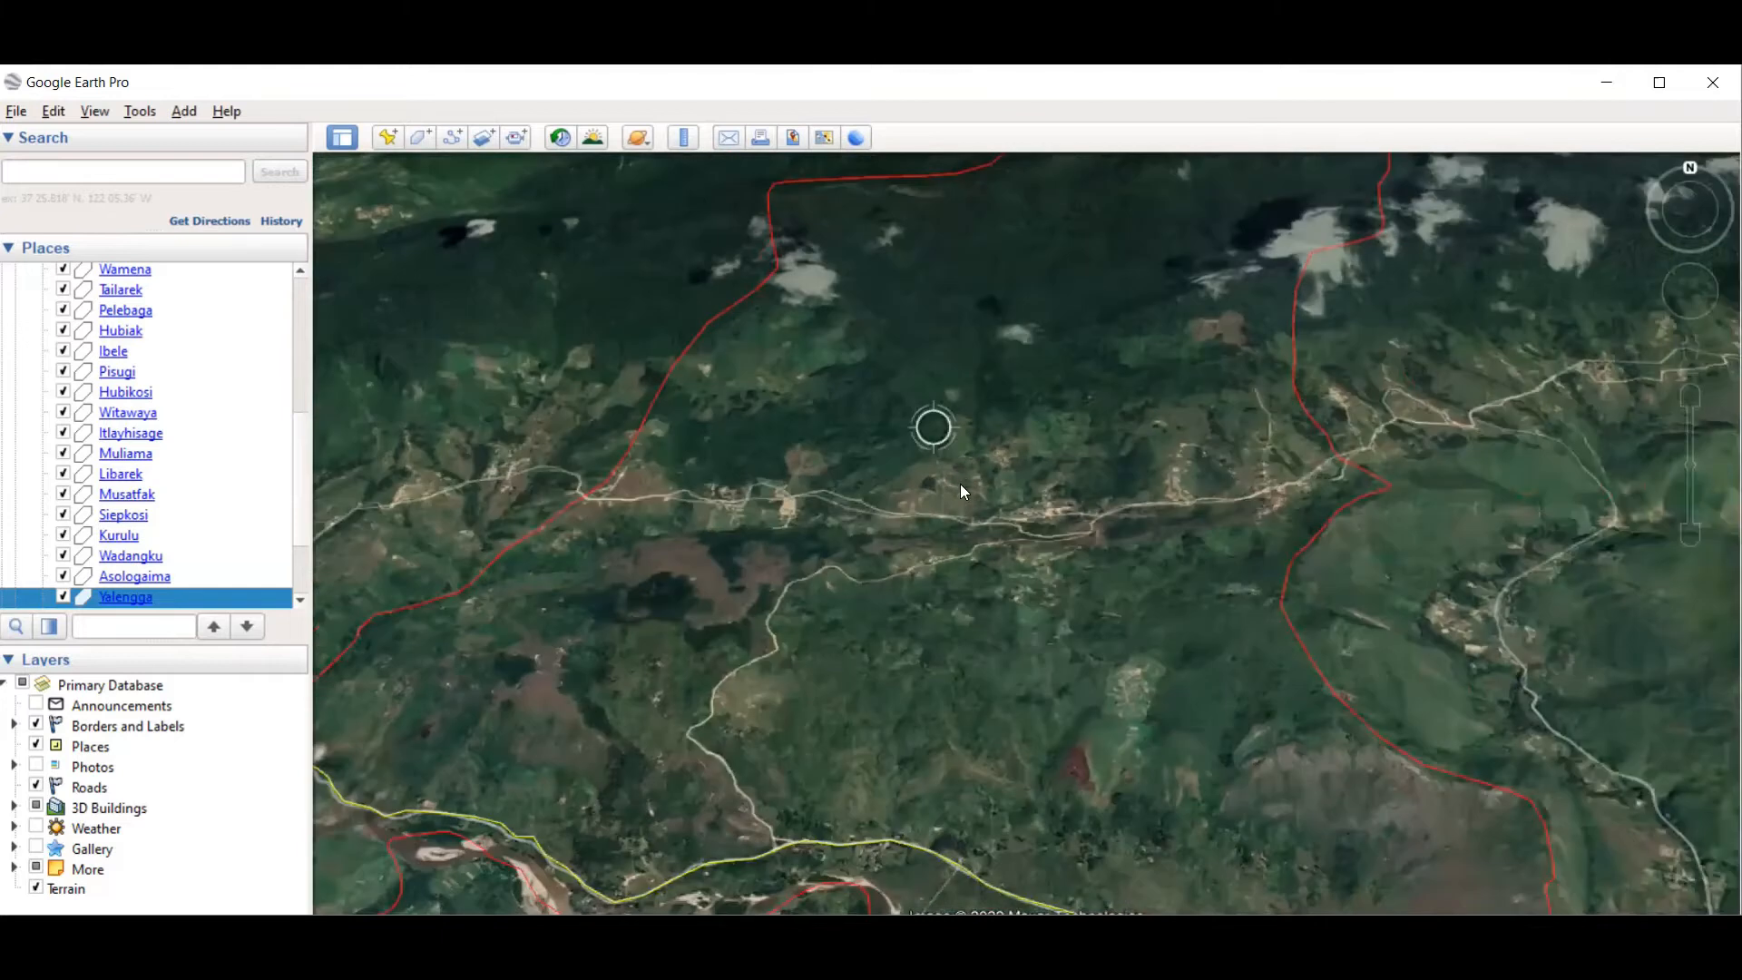
pyautogui.scroll(-3, 1077, 431)
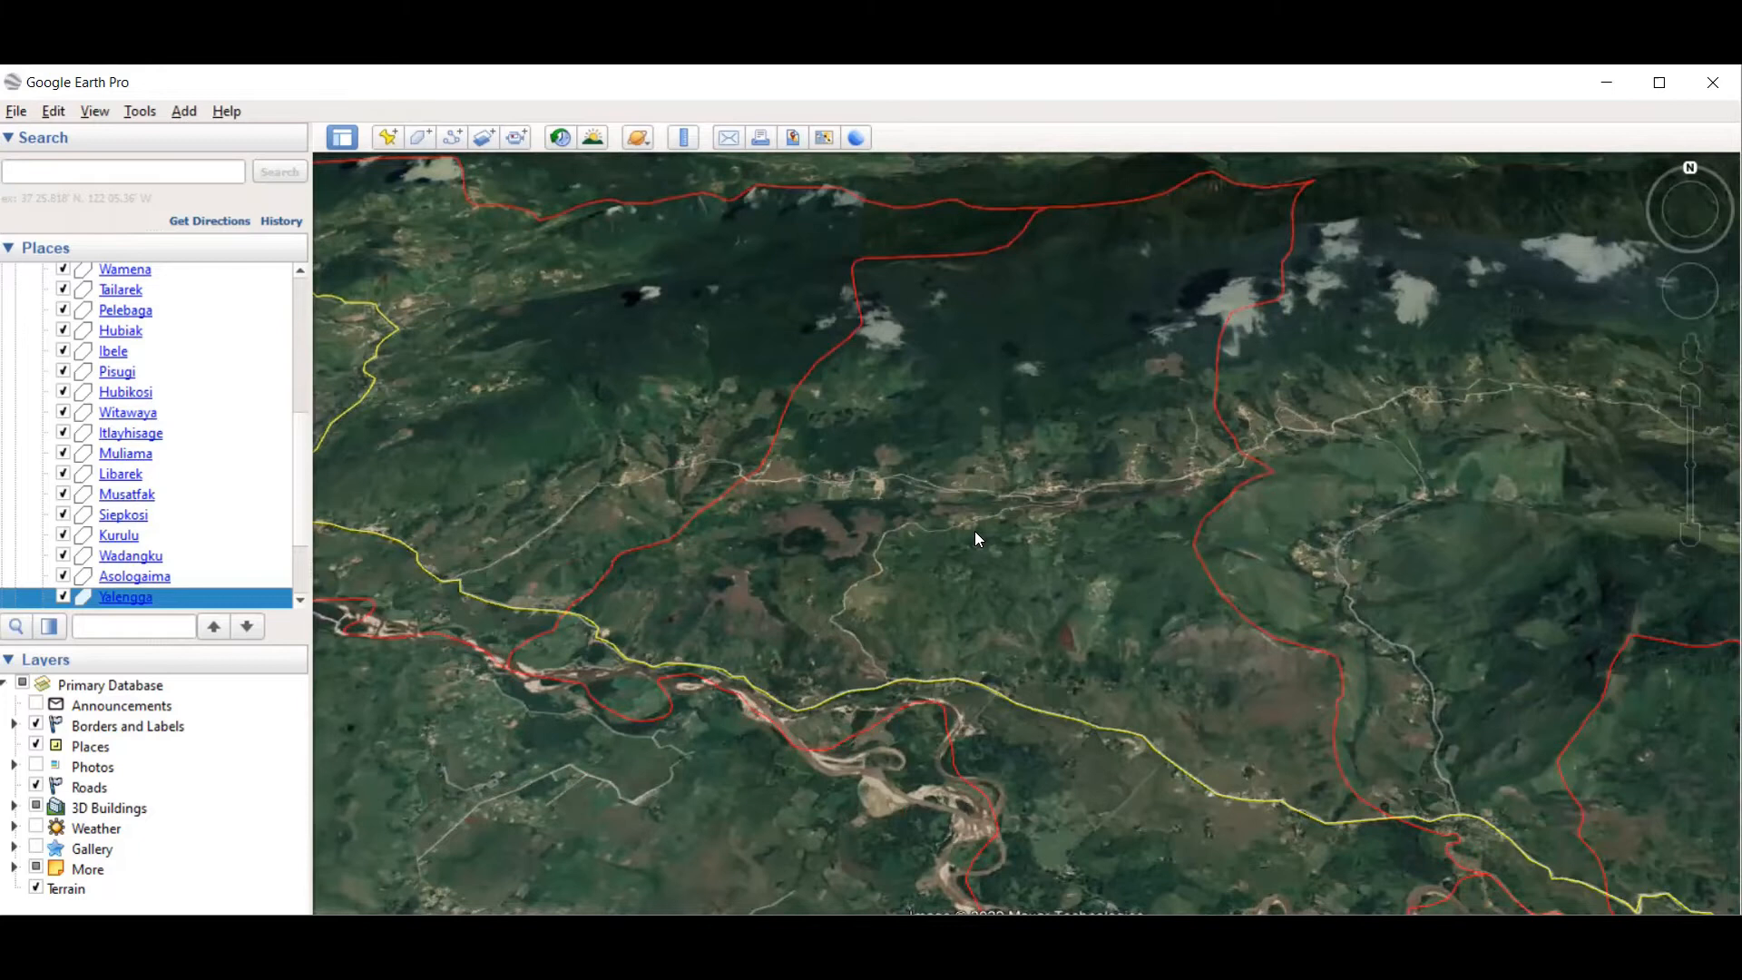
# Step: Collapse the Jayawijaya_Kecamatan_KML folder's list of districts and leave no entry selected among the saved places
pyautogui.scroll(-3, 169, 567)
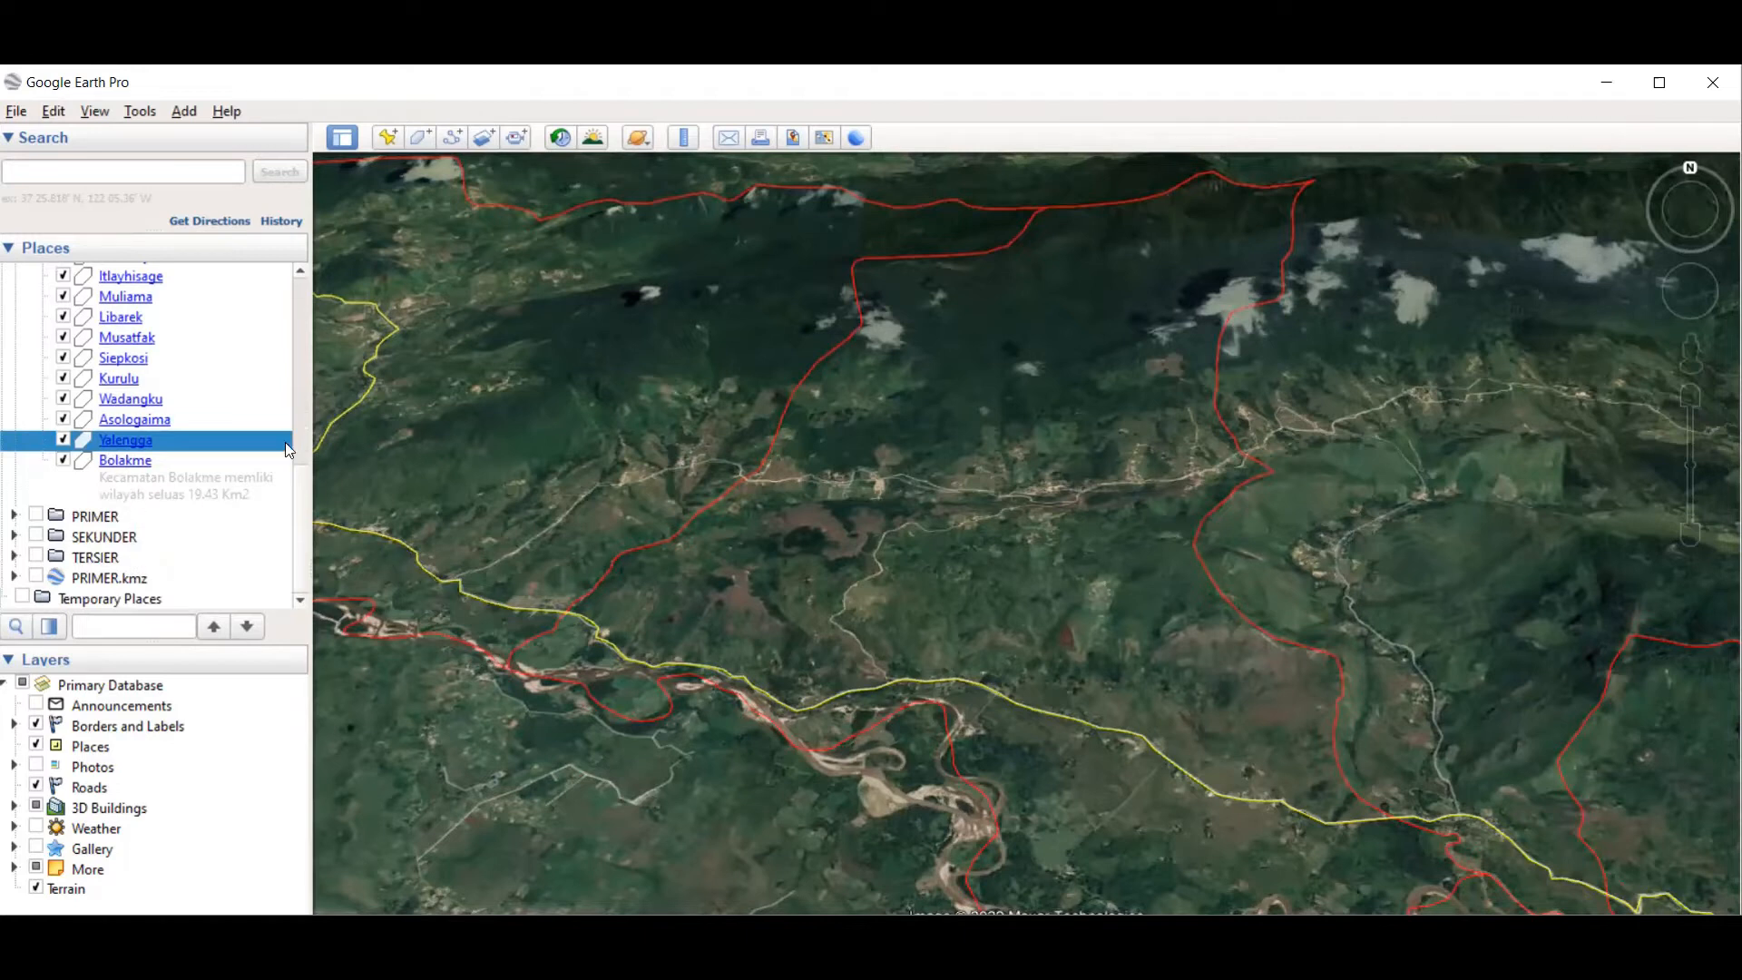
pyautogui.scroll(5, 302, 523)
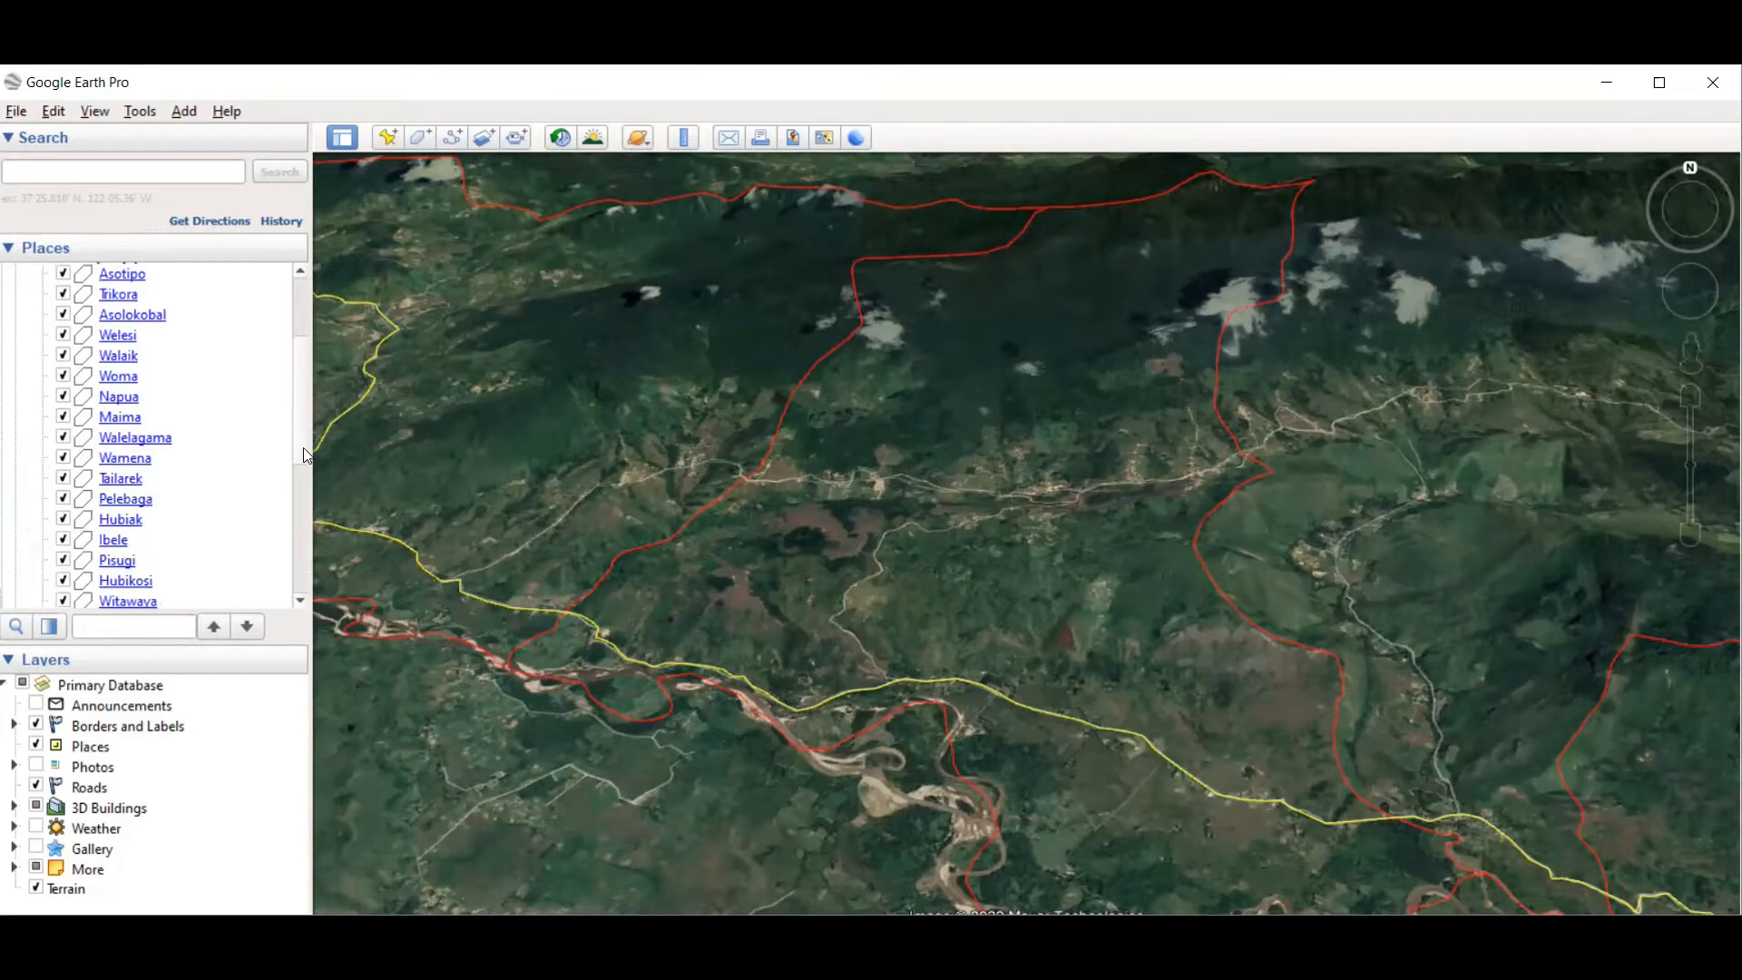
pyautogui.scroll(3, 301, 427)
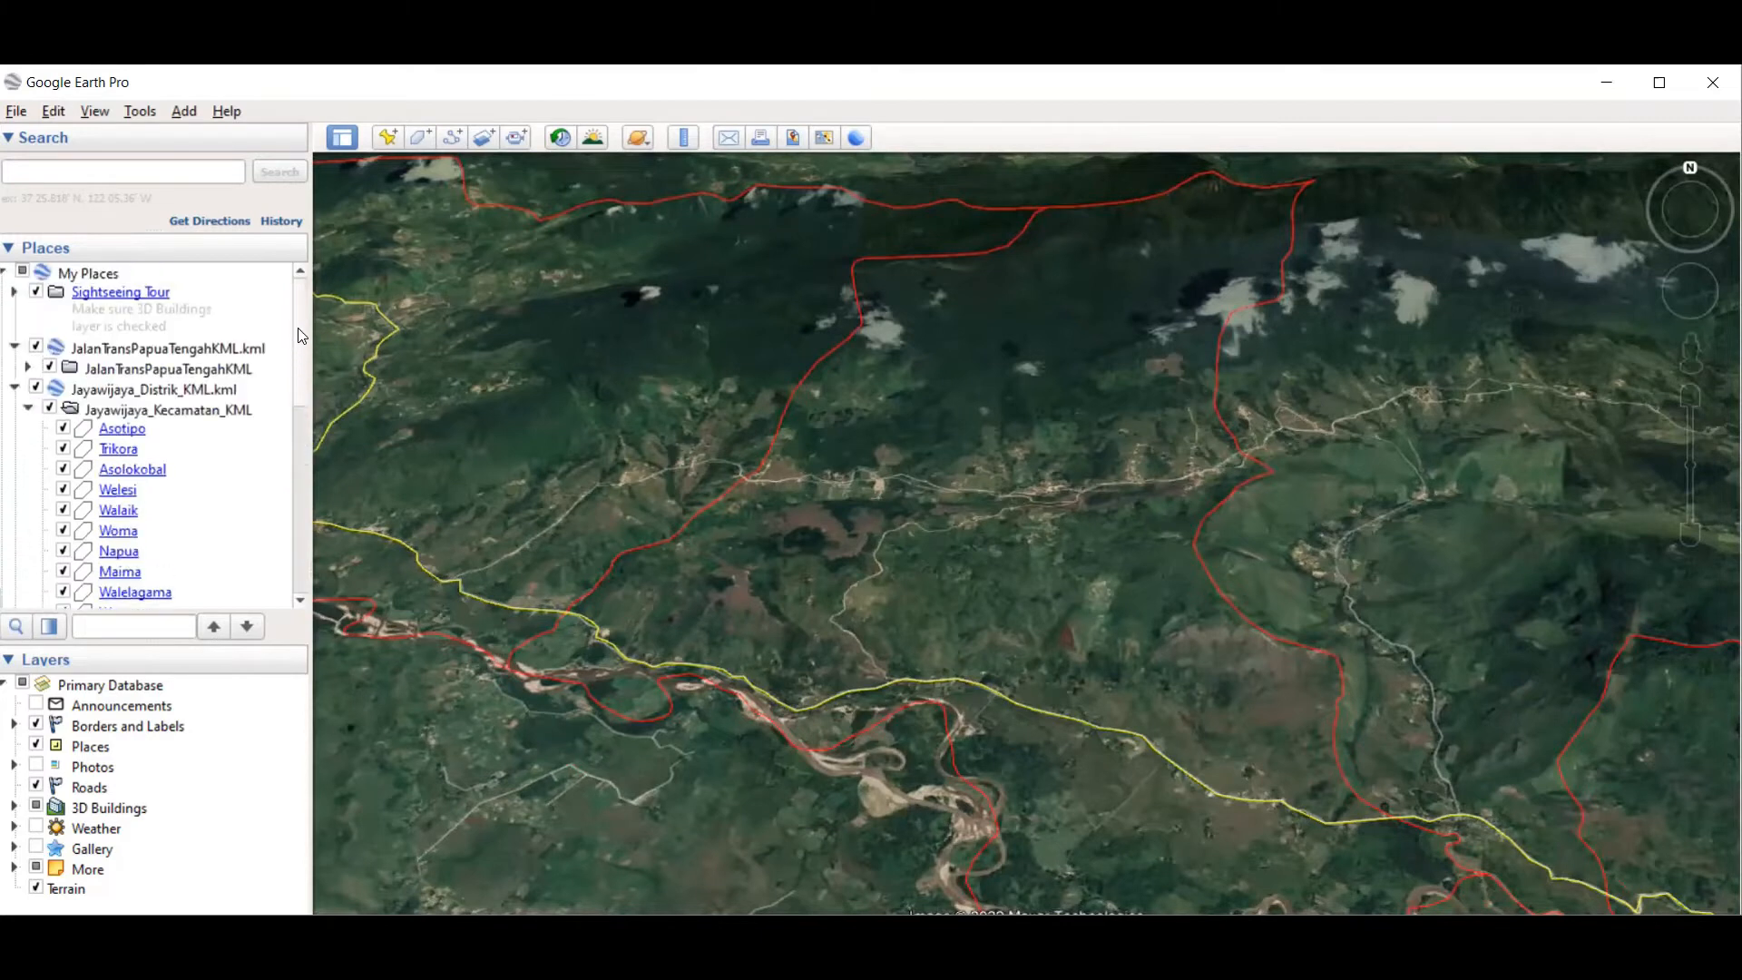
pyautogui.click(28, 409)
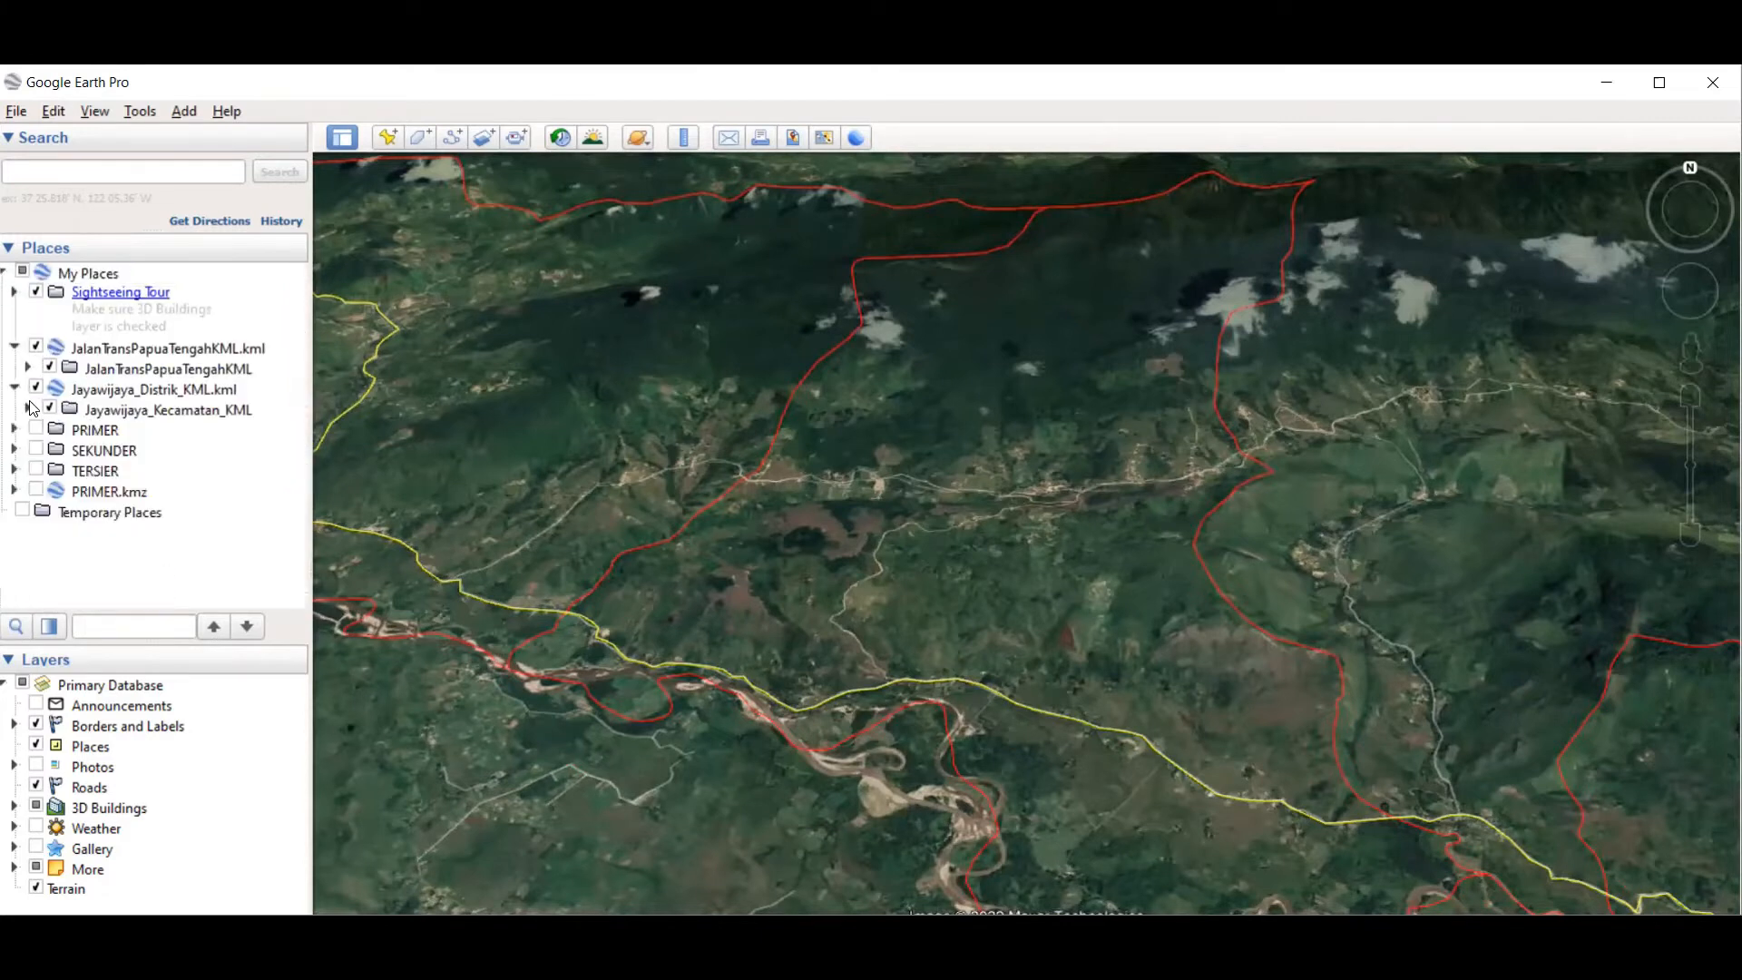
pyautogui.click(96, 514)
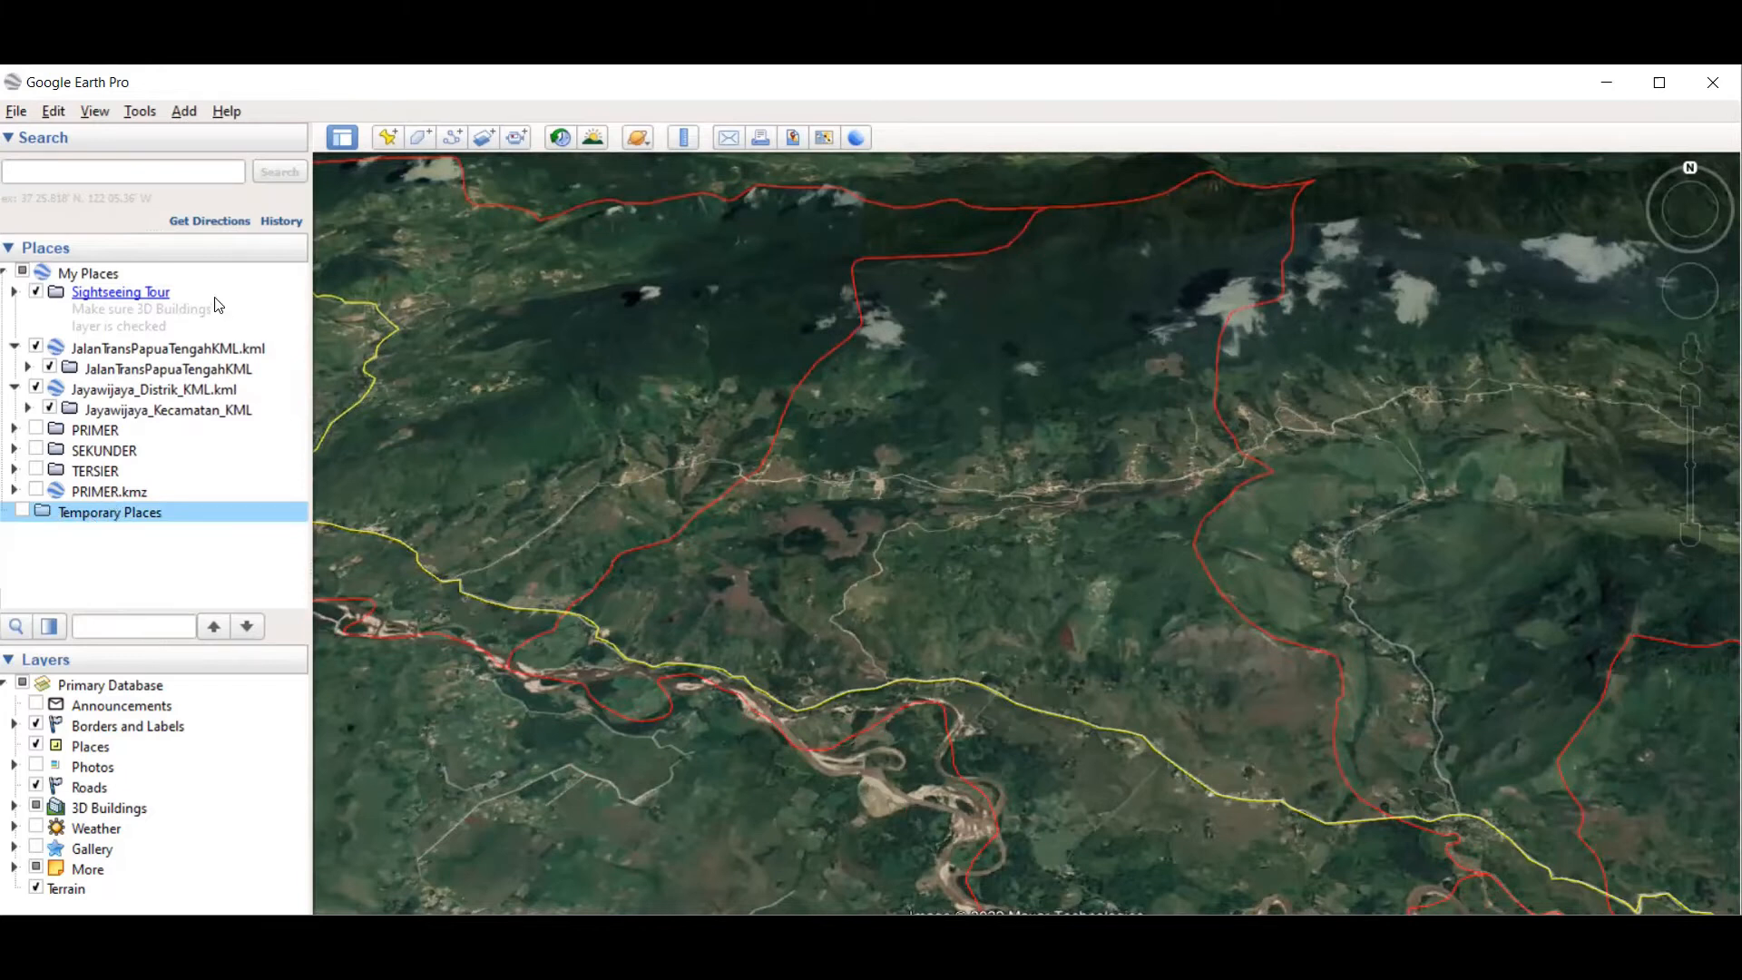
pyautogui.click(131, 549)
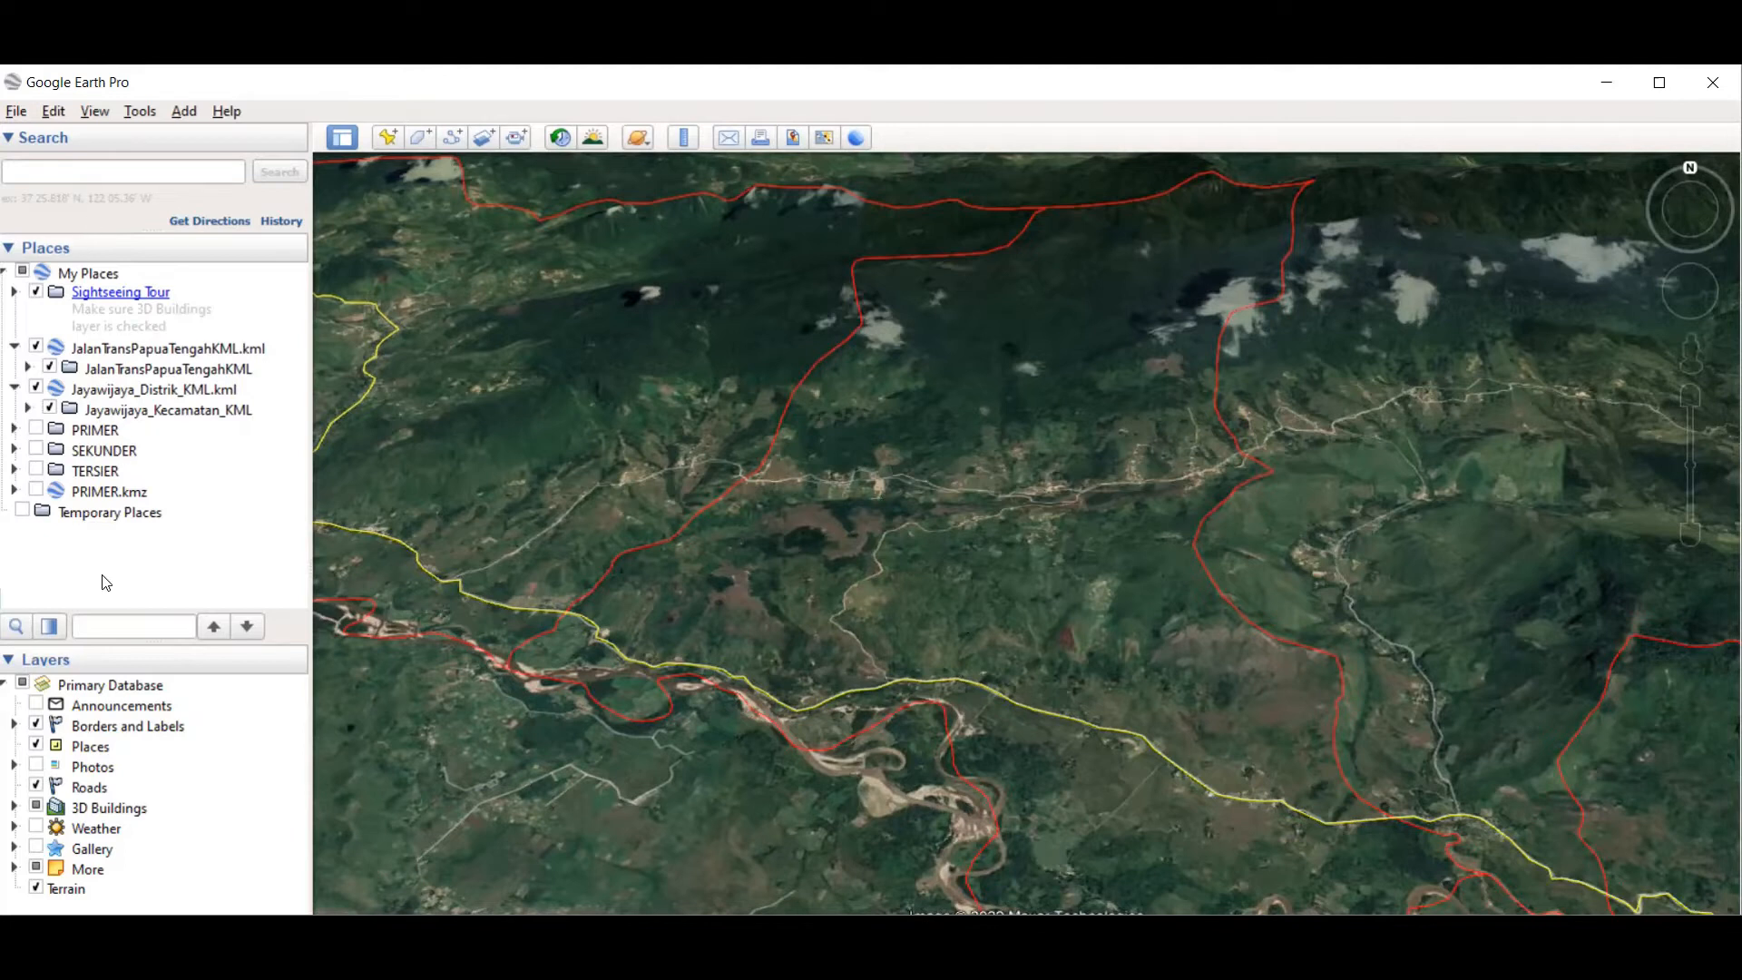
pyautogui.click(82, 274)
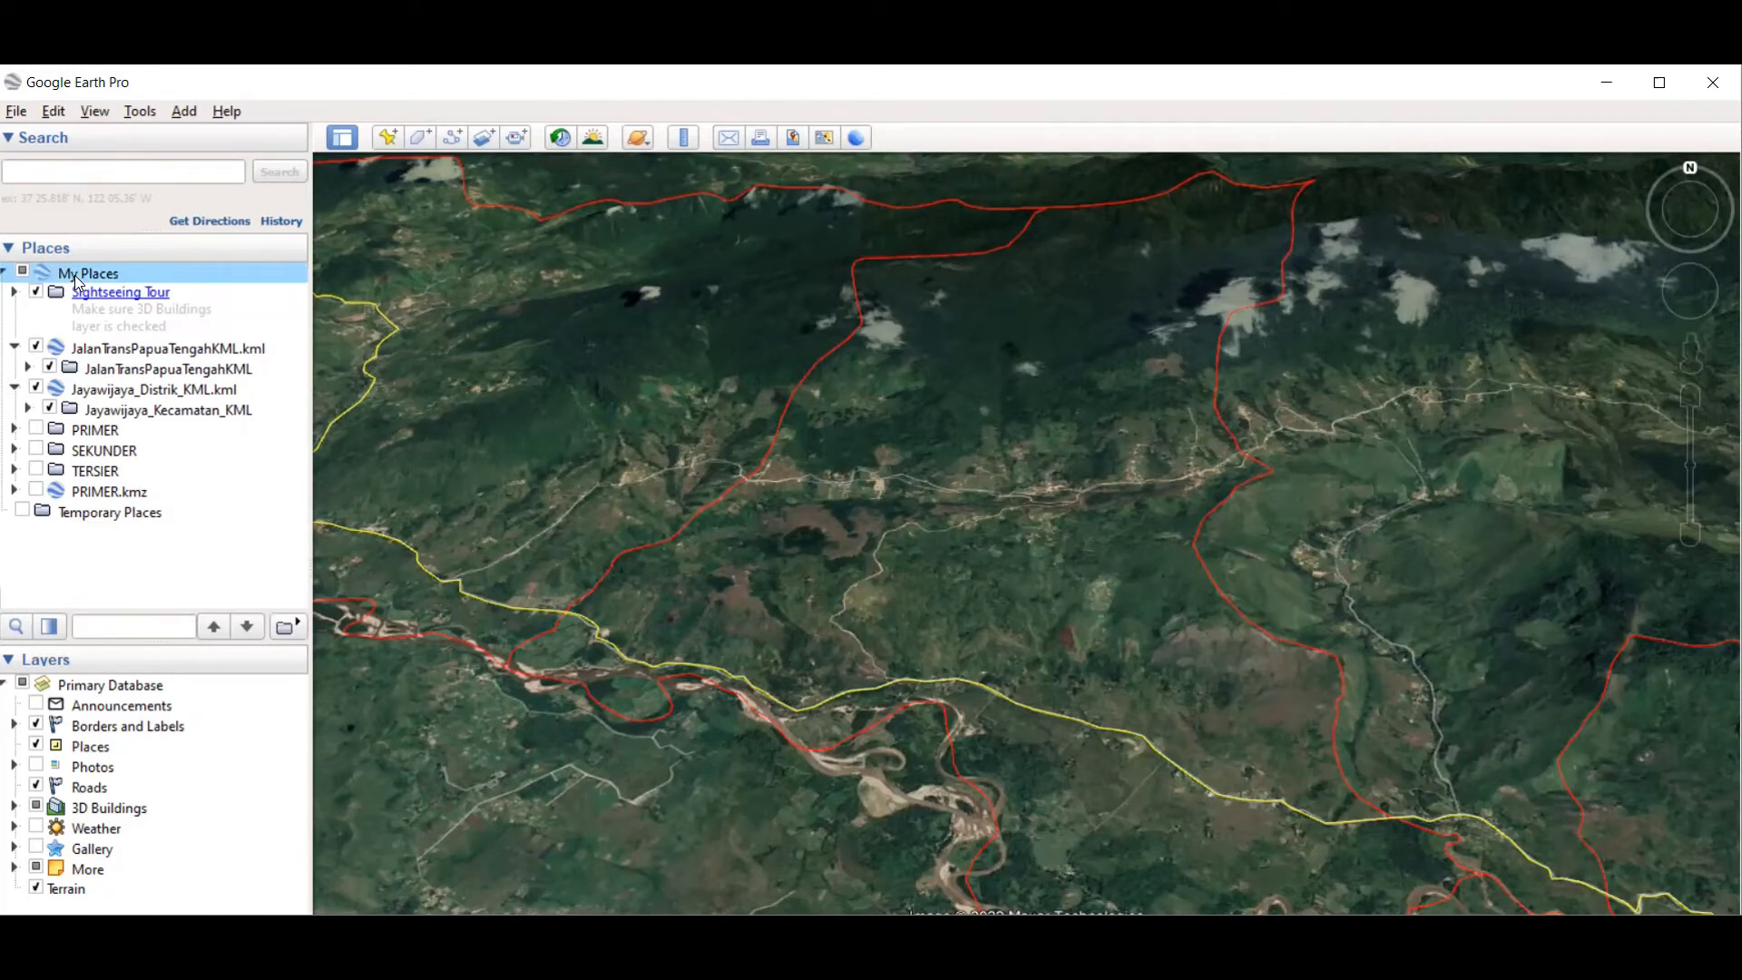
pyautogui.click(117, 514)
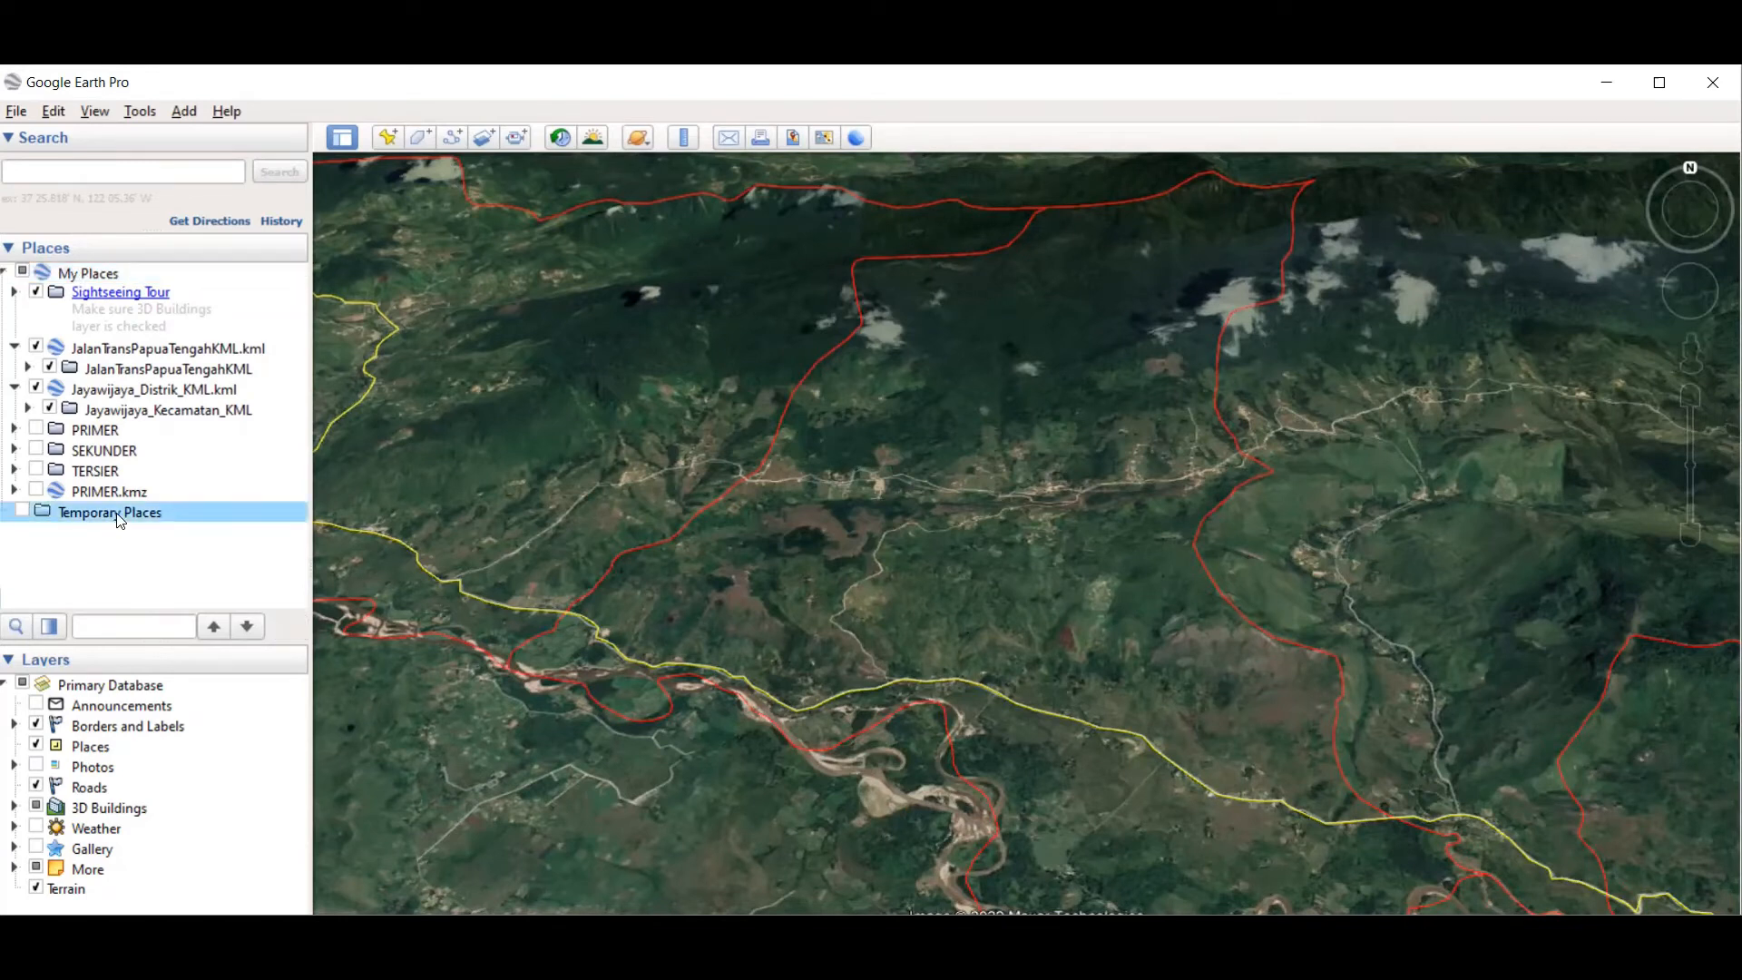
pyautogui.click(78, 274)
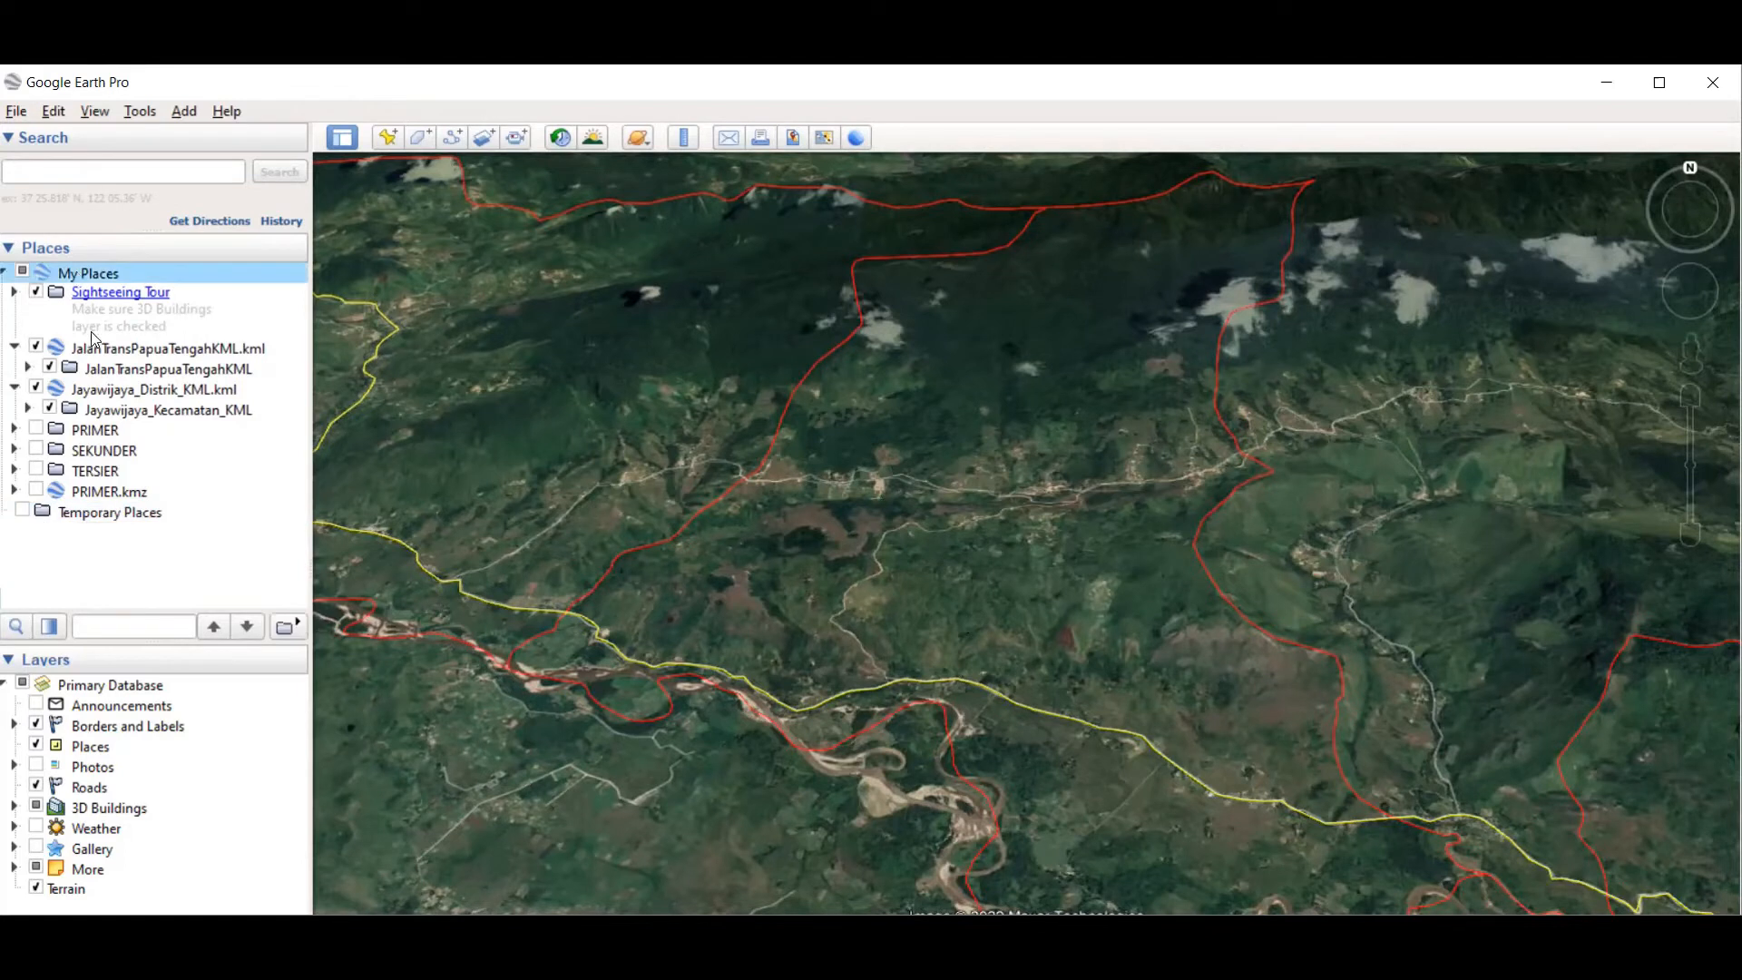
pyautogui.rightClick(89, 273)
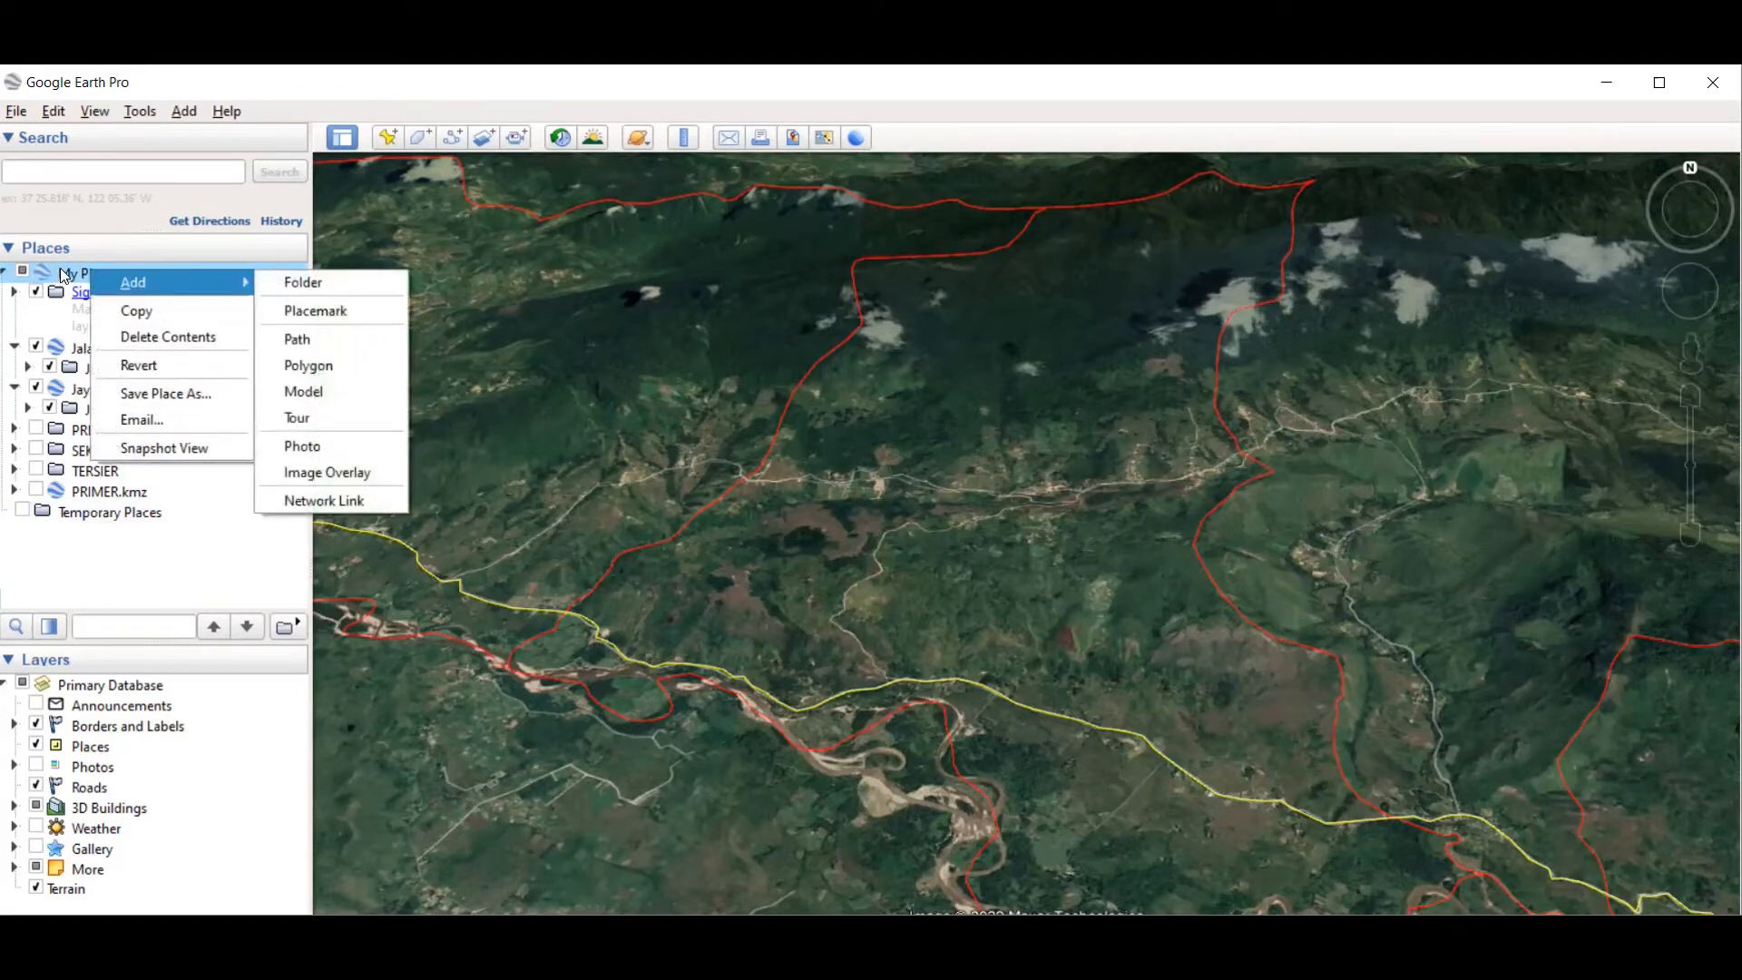
pyautogui.click(61, 265)
pyautogui.click(109, 513)
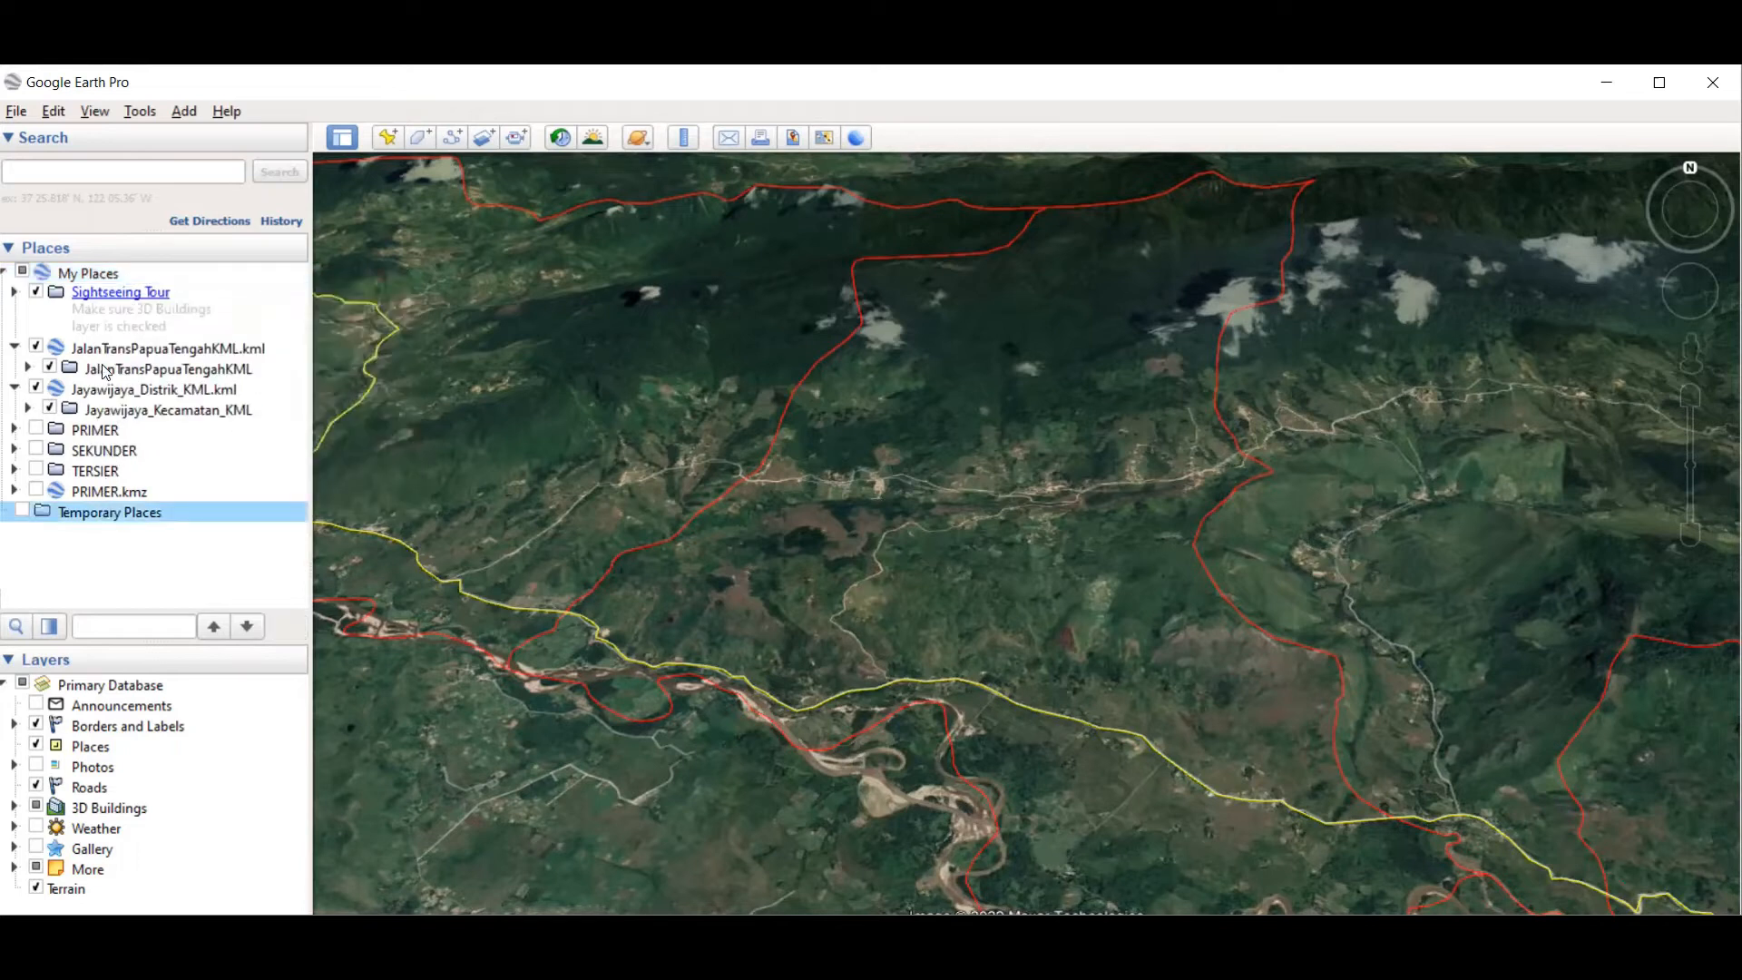
# Step: Create a new folder named PRIMER_YALENGGA directly under My Places
pyautogui.click(100, 274)
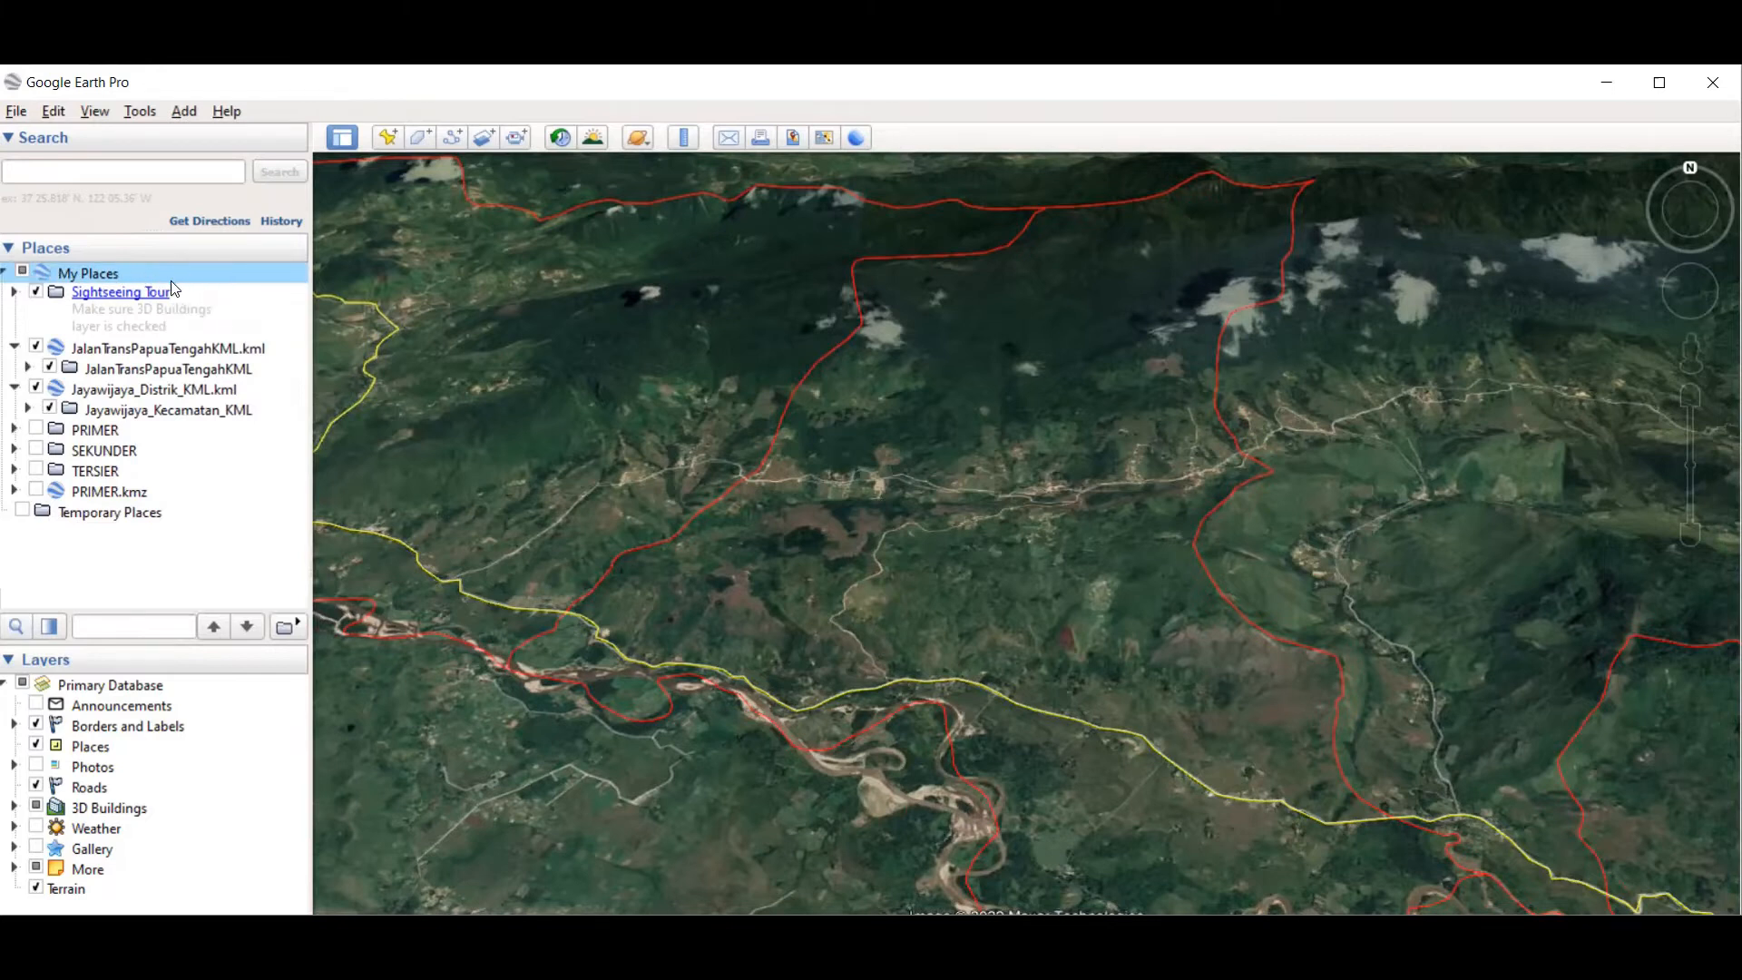
pyautogui.rightClick(115, 278)
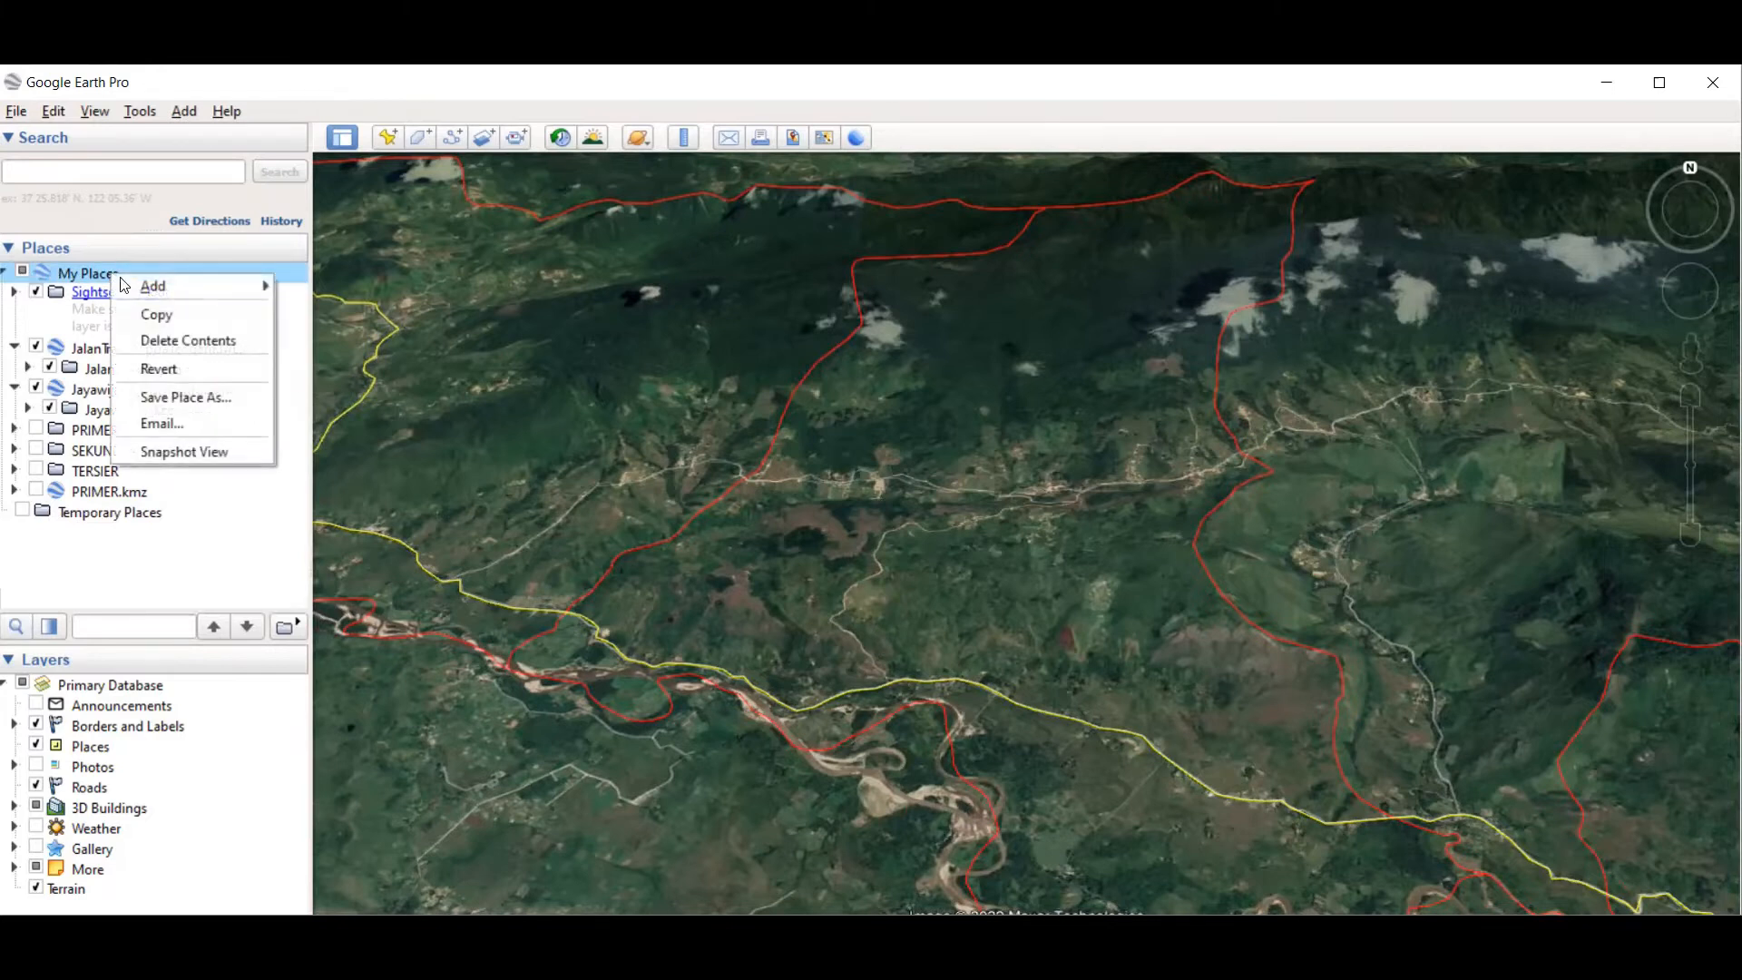
pyautogui.moveTo(134, 290)
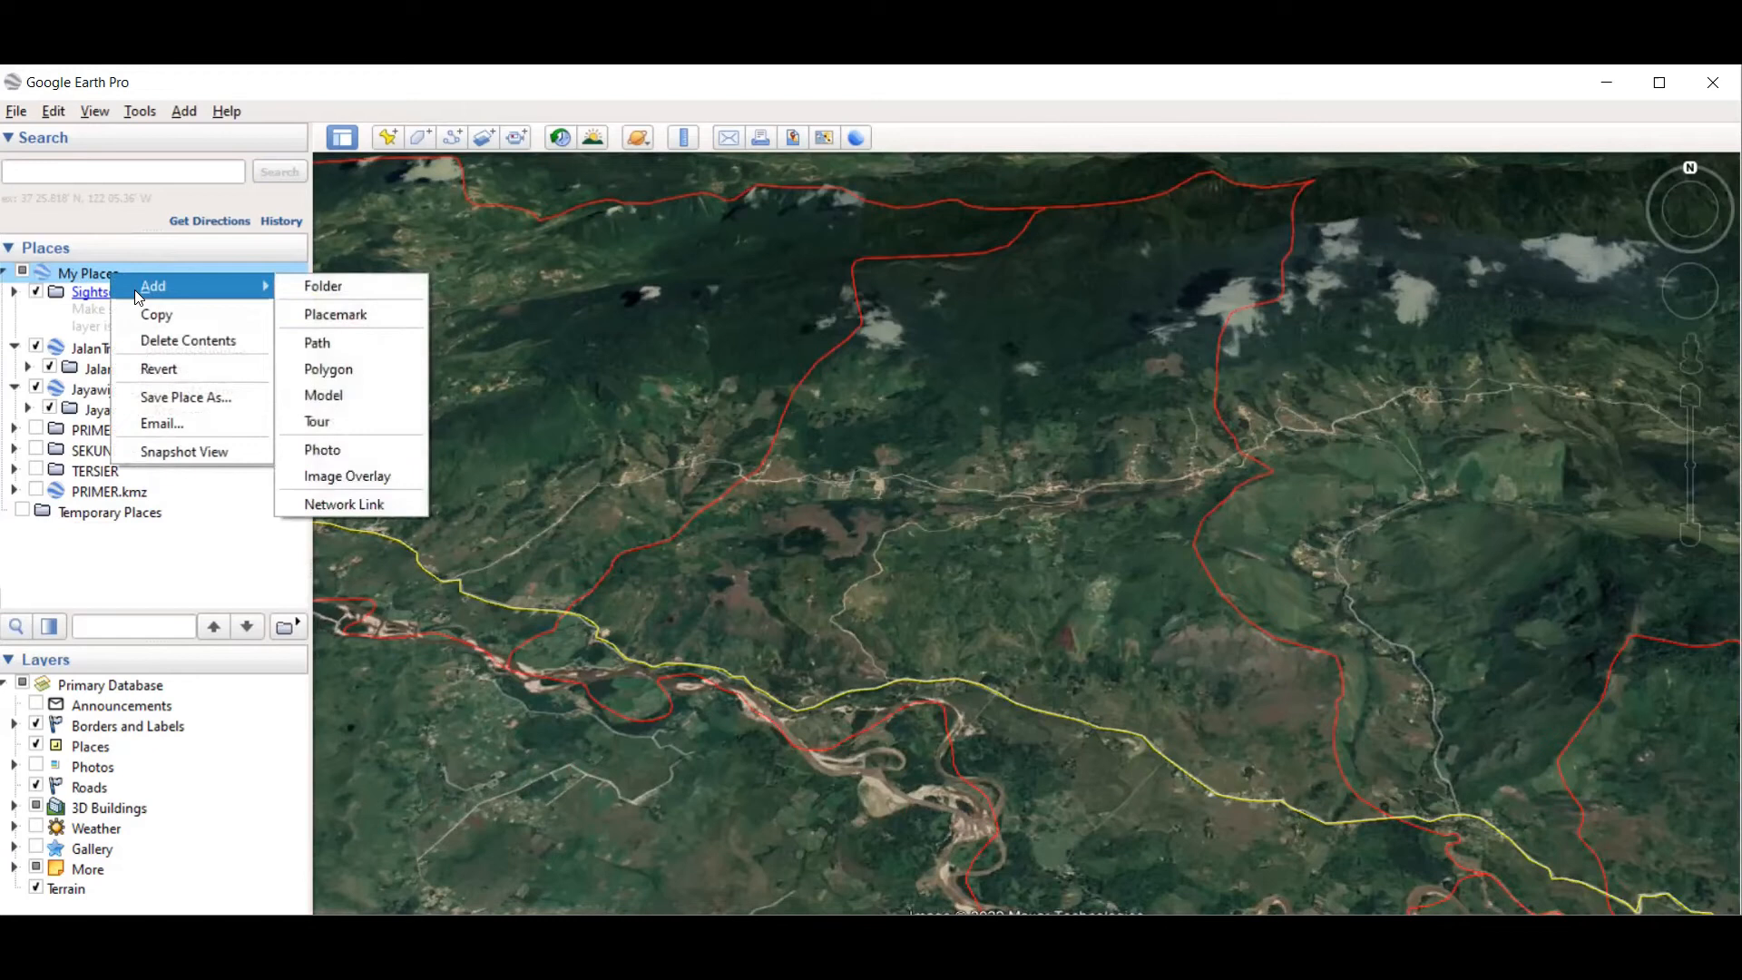
pyautogui.click(288, 295)
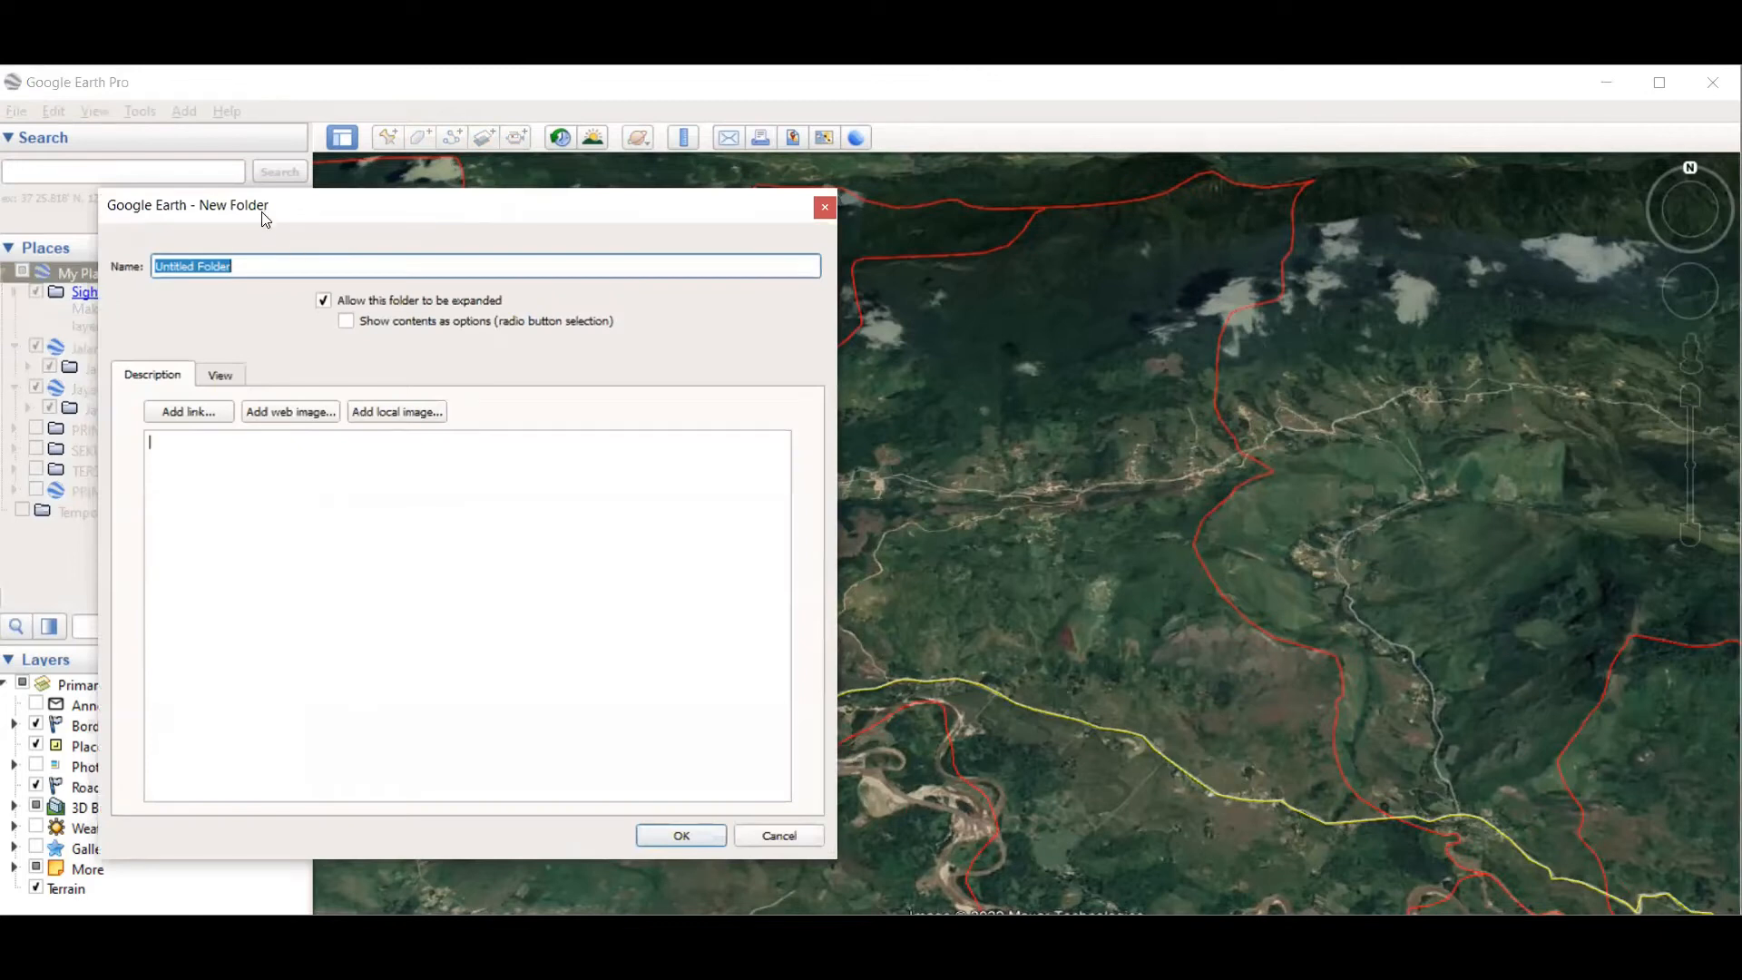
pyautogui.moveTo(269, 215); pyautogui.dragTo(437, 251)
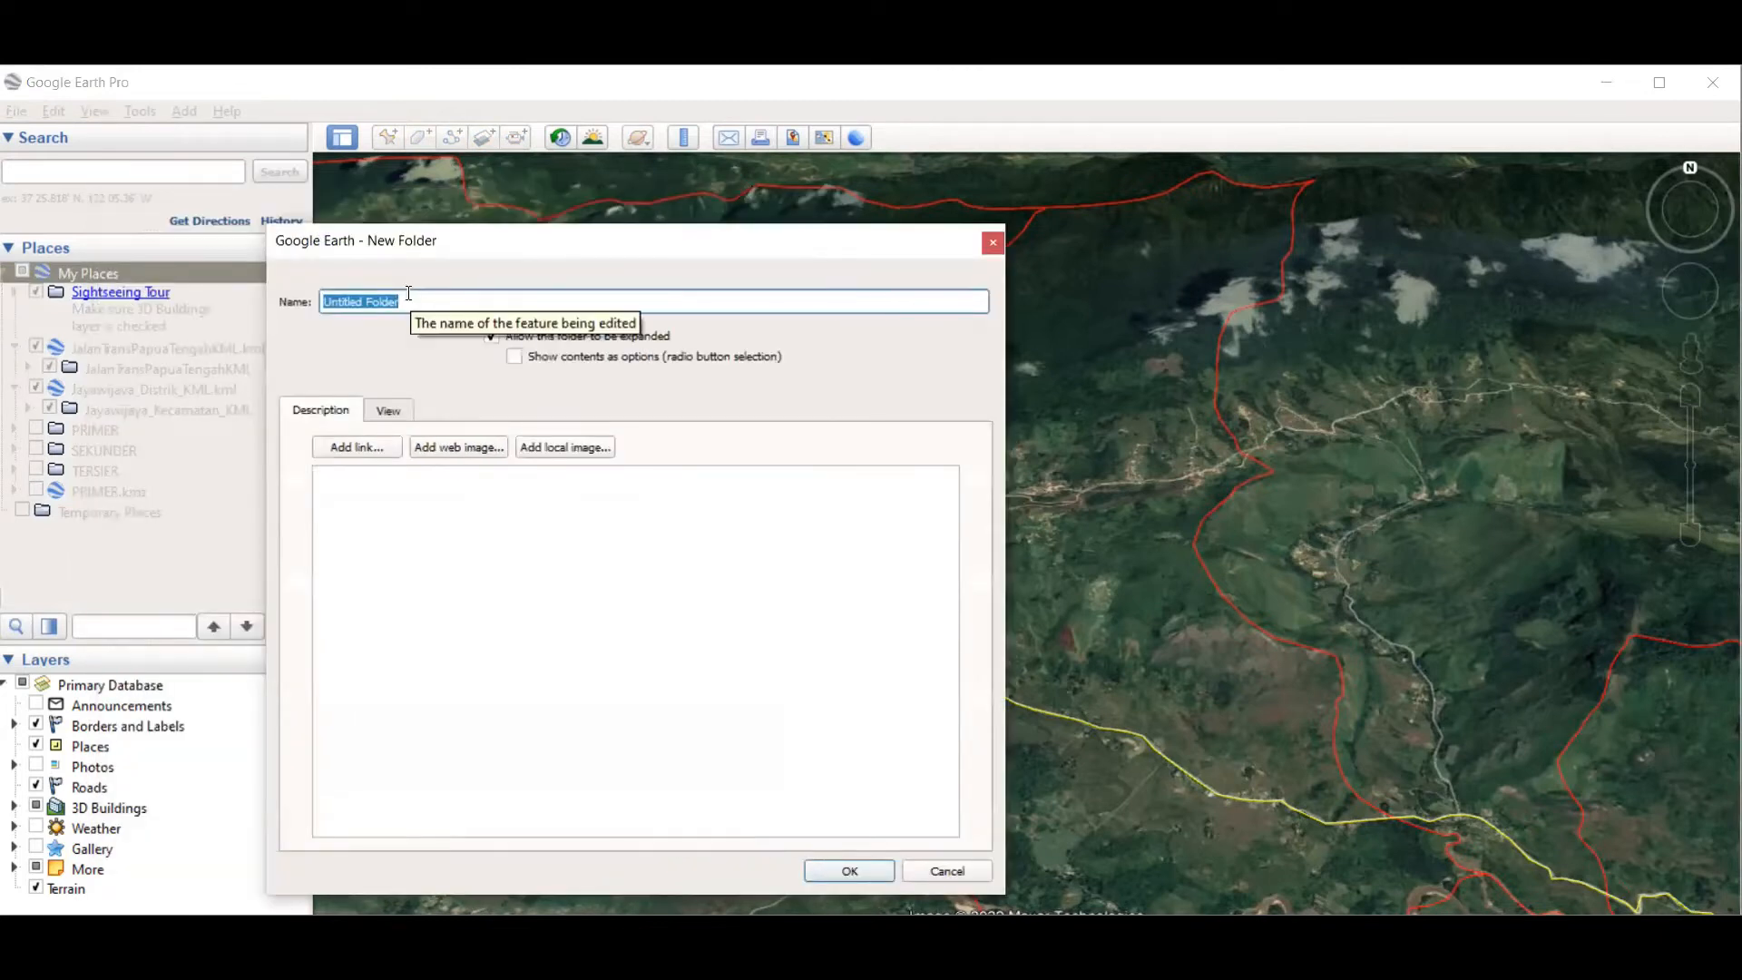
pyautogui.write('PRIMER_YALENGGA')
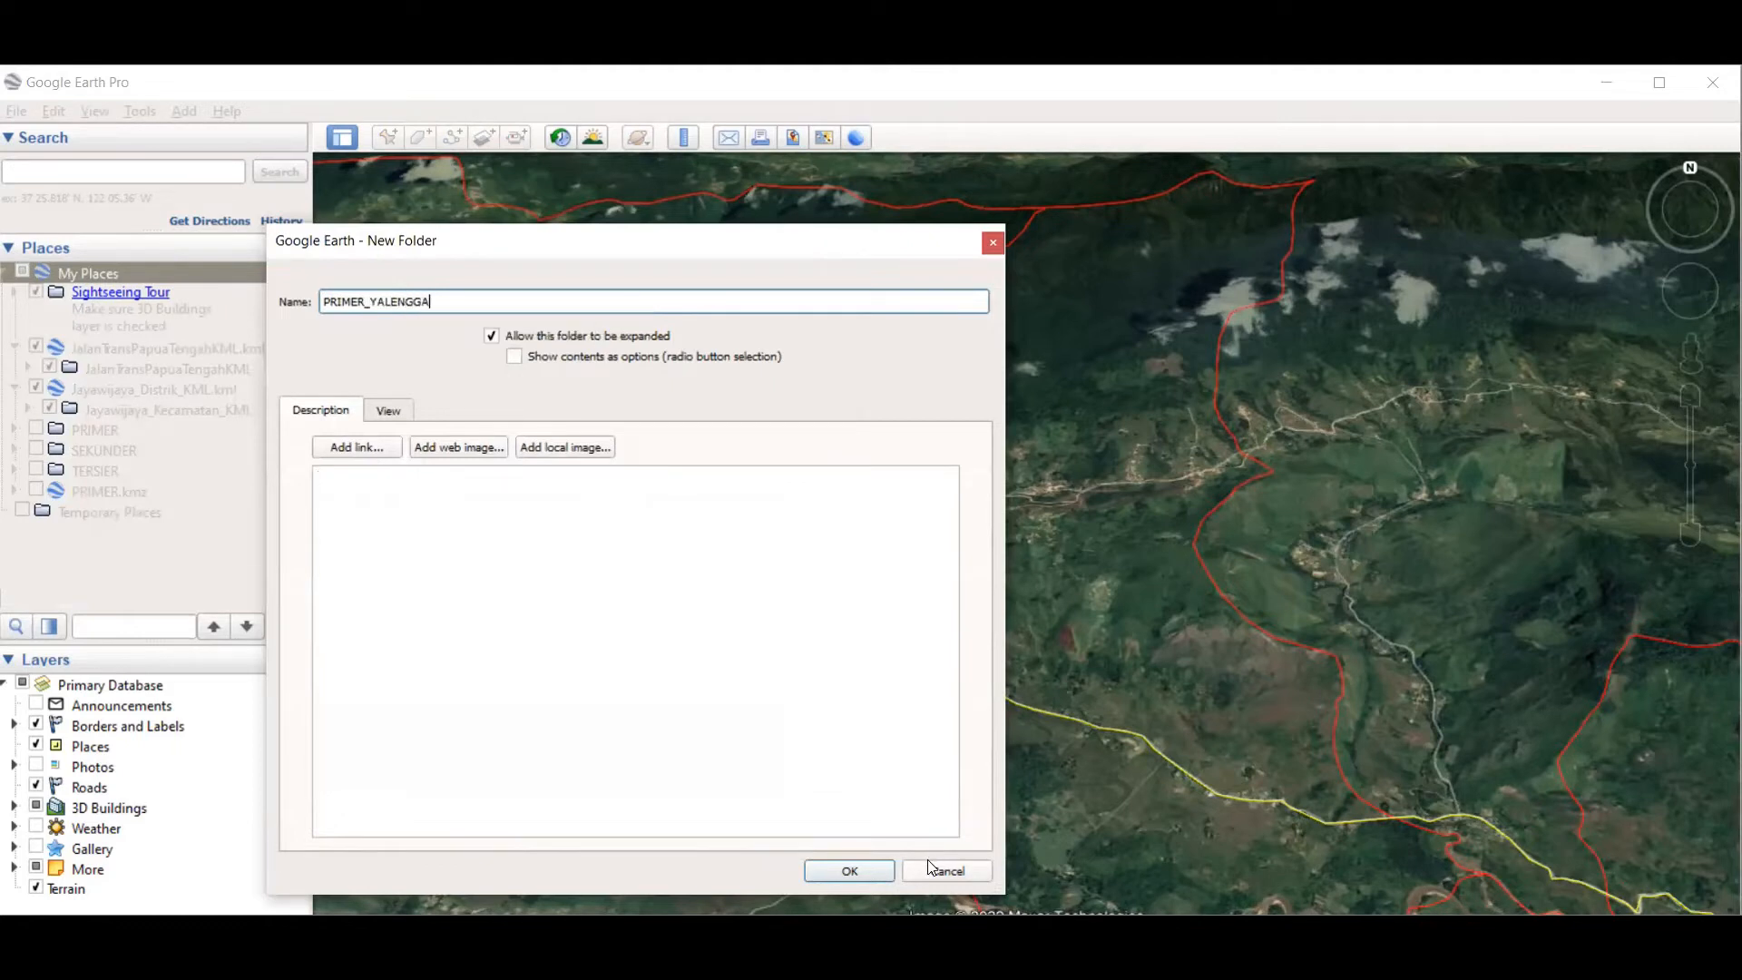
pyautogui.click(877, 872)
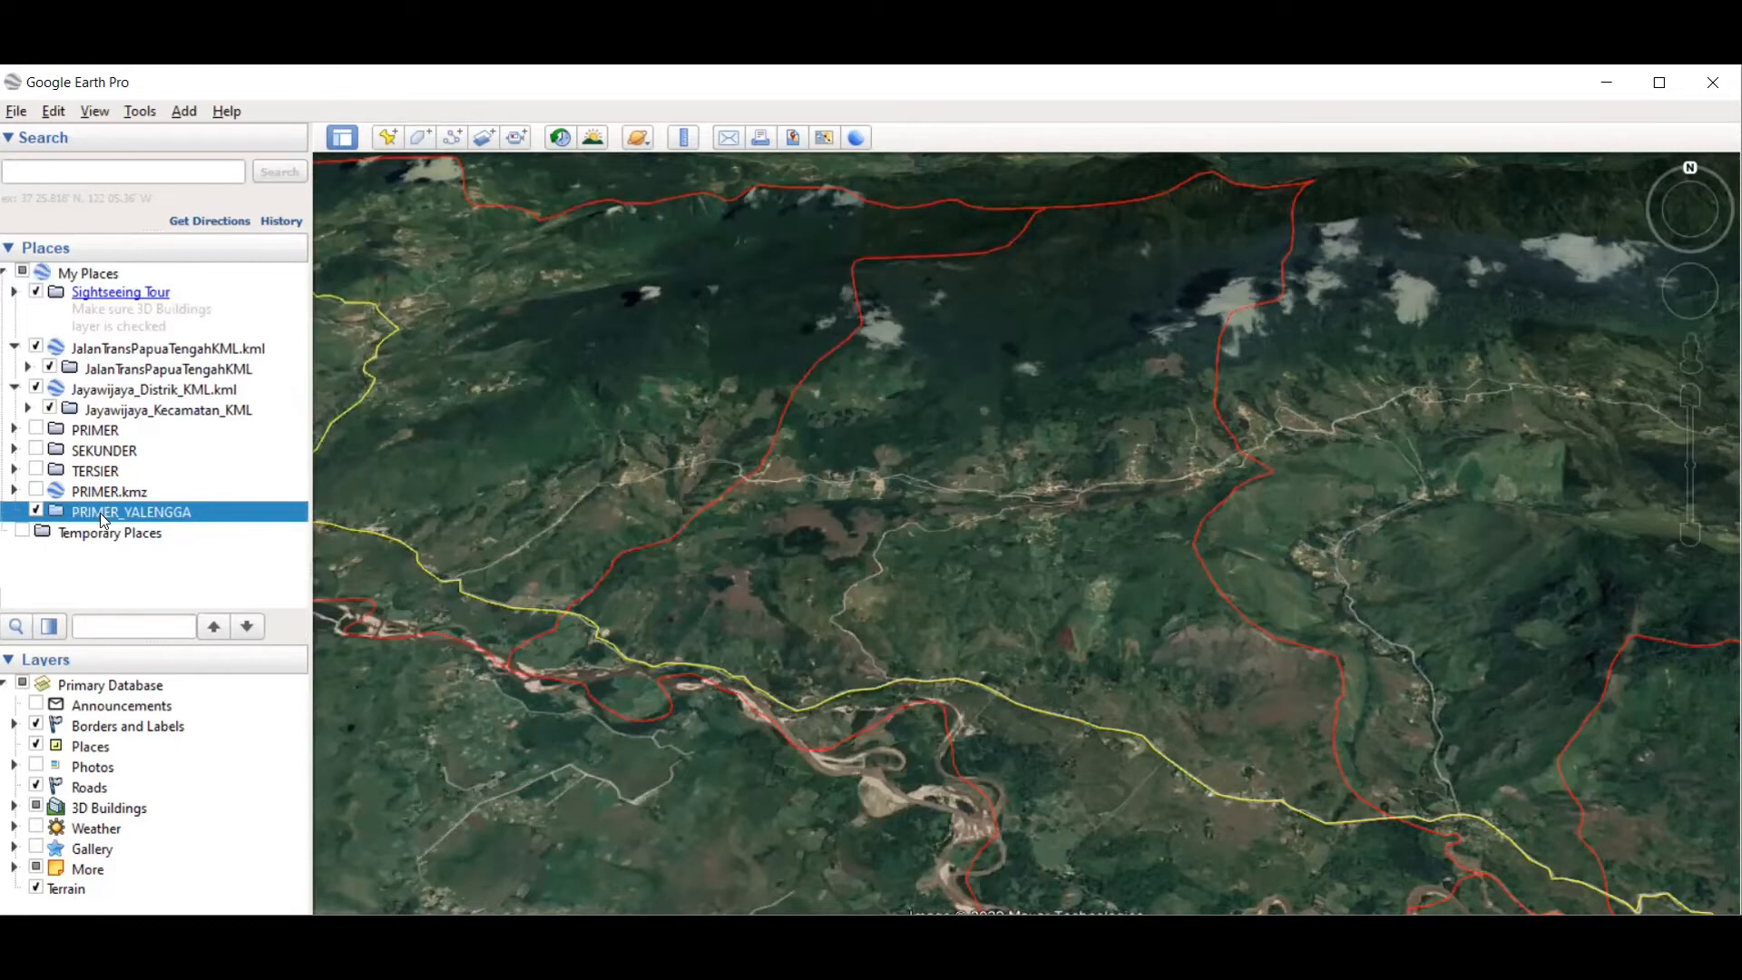
# Step: Add another folder under My Places and name it "SEKUNDER YALENGGA"
pyautogui.click(90, 274)
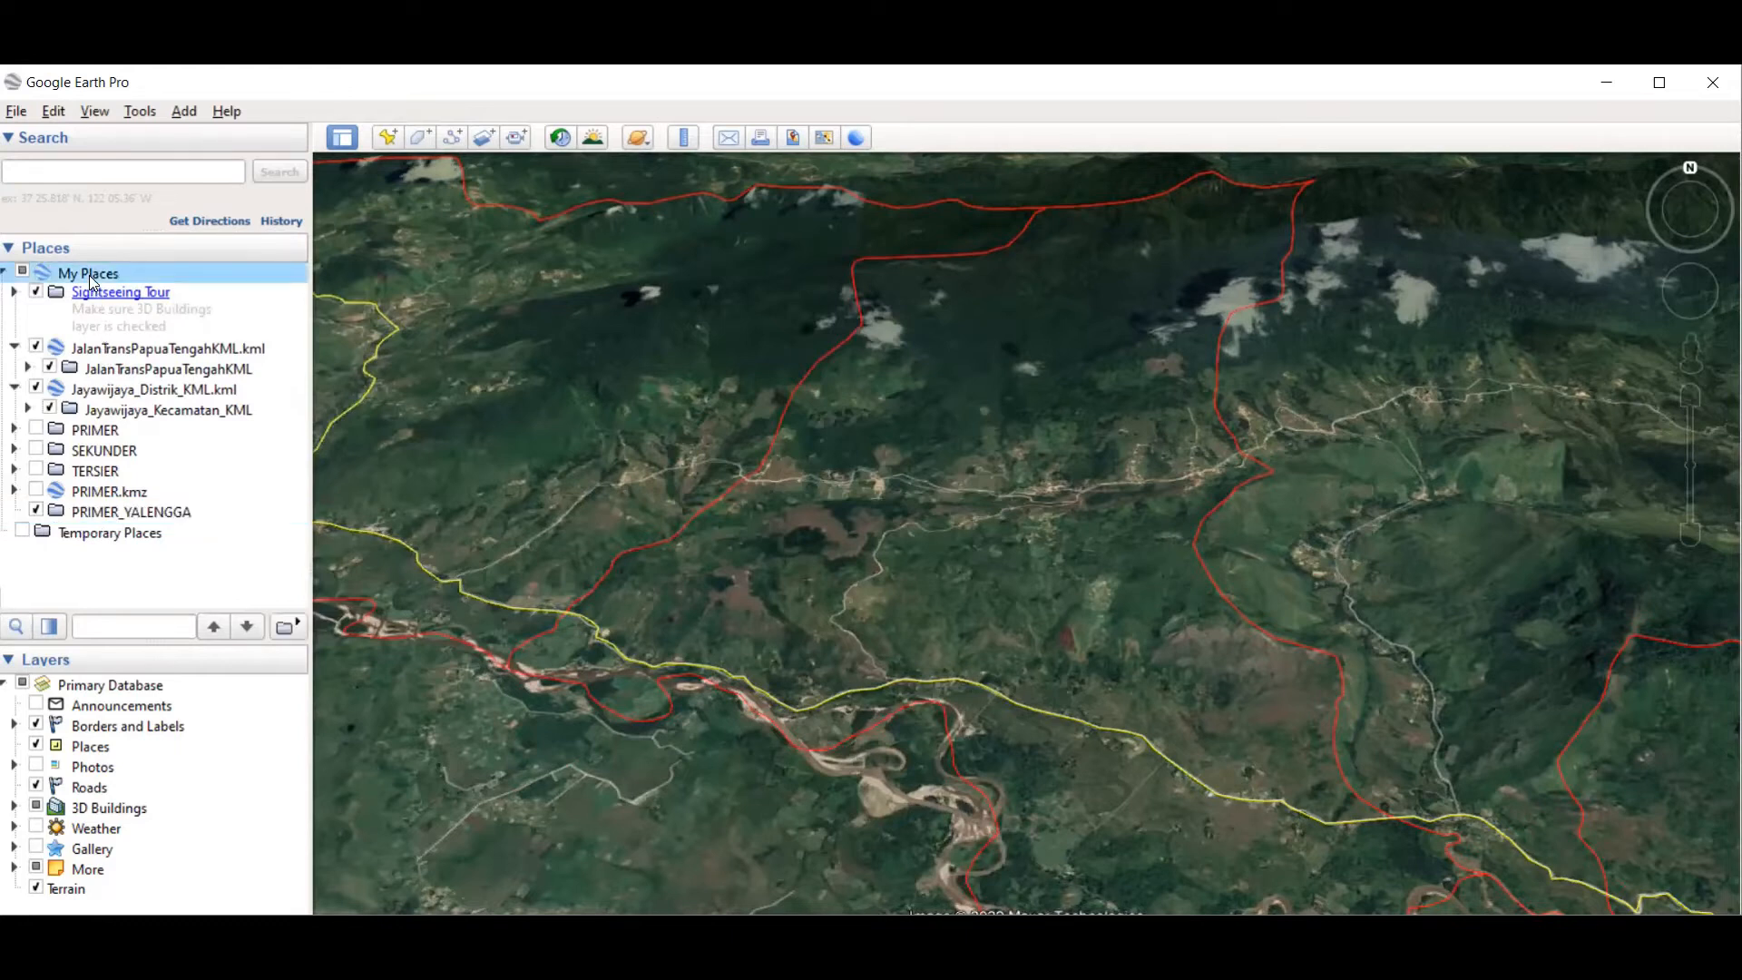
pyautogui.rightClick(89, 275)
pyautogui.moveTo(116, 292)
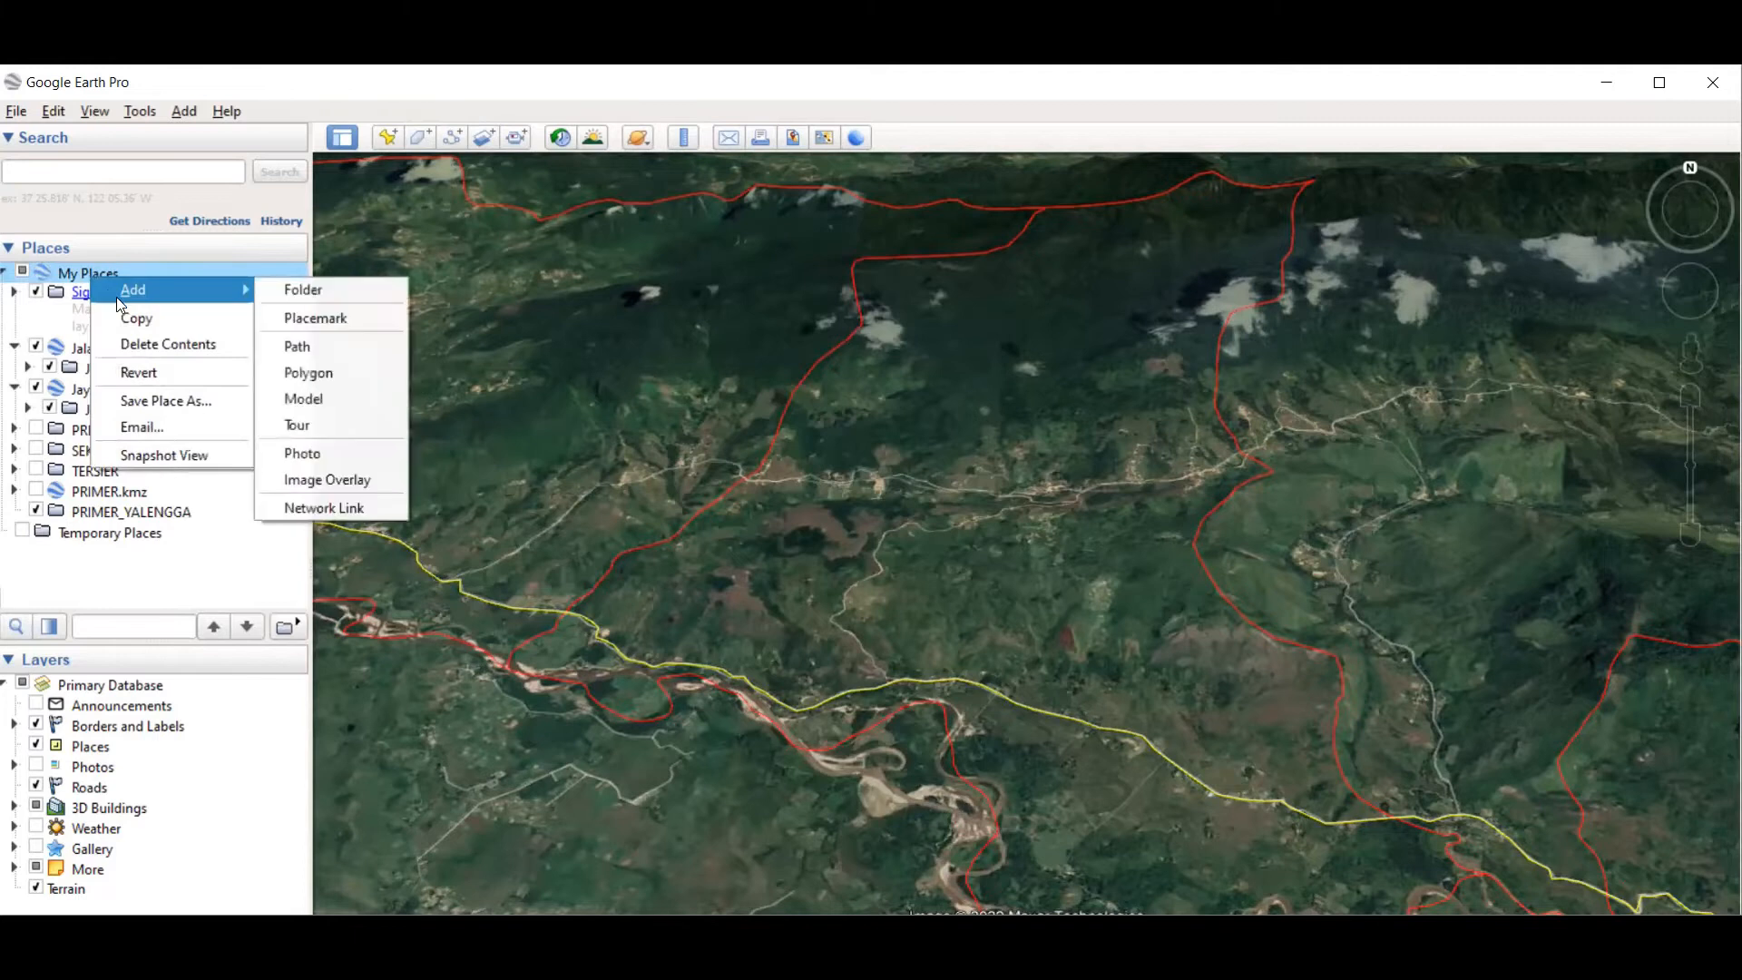
pyautogui.click(359, 290)
pyautogui.write('S')
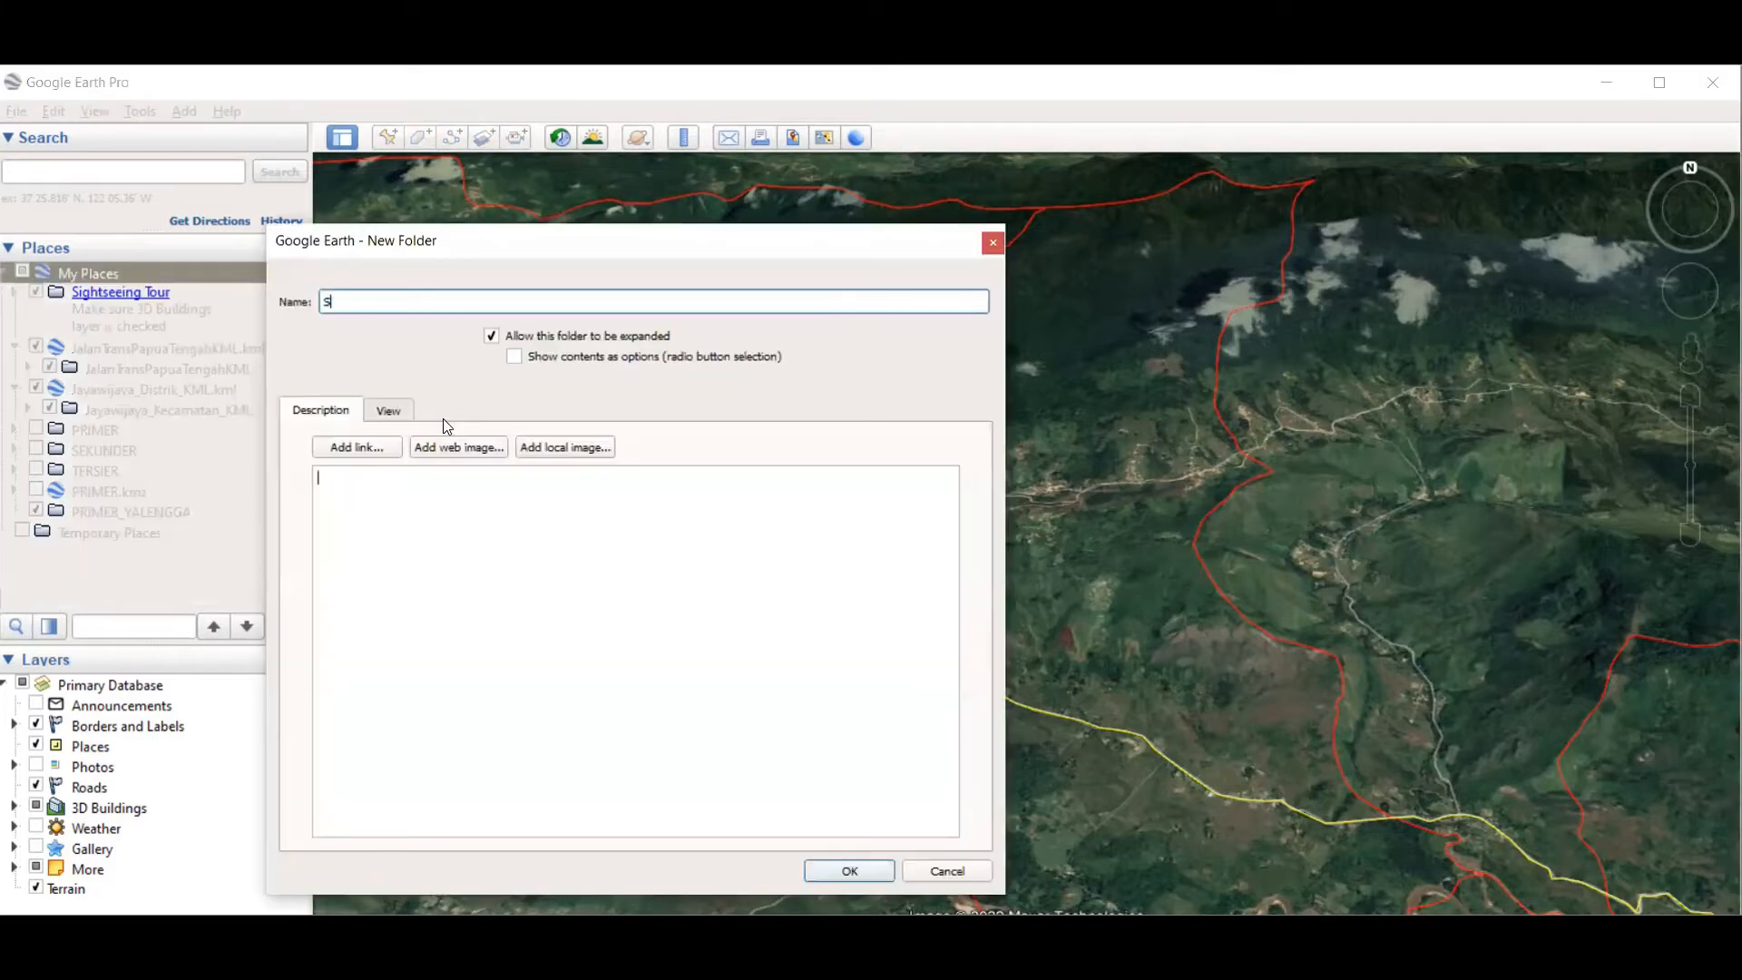
pyautogui.write('EKUNDER YALENGGA')
pyautogui.click(864, 863)
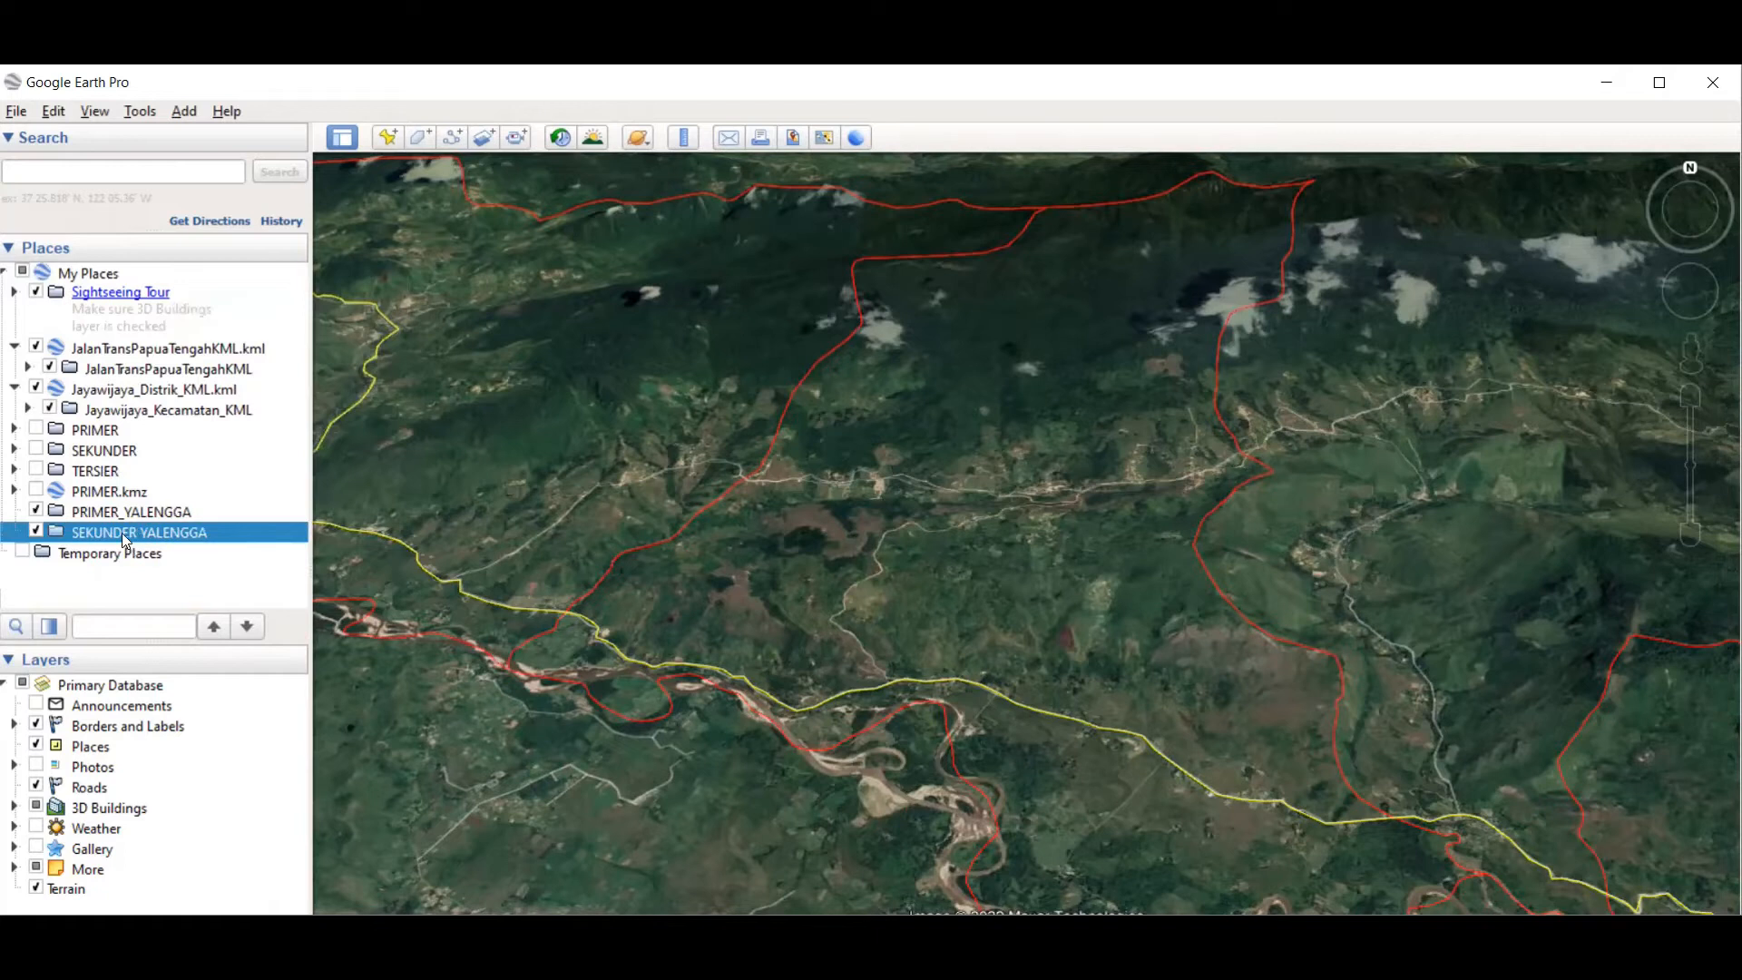
# Step: Rename the secondary Yalengga folder as SEKUNDER_YALENGGA, replacing the space with an underscore
pyautogui.rightClick(127, 533)
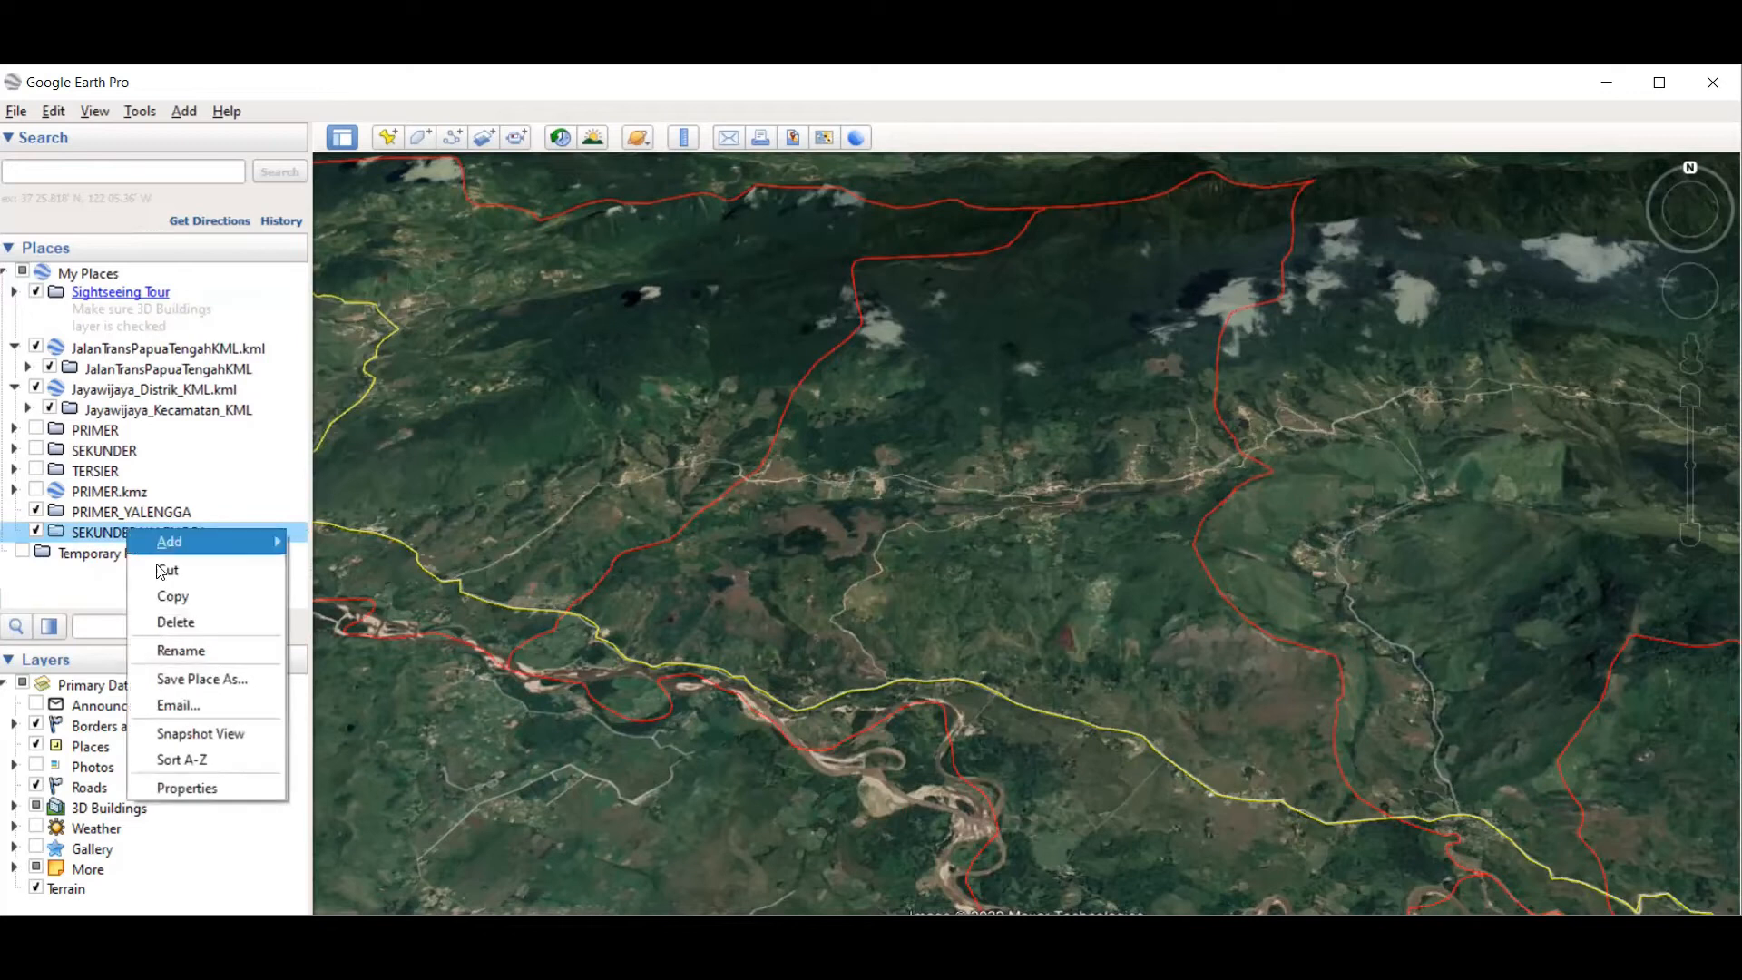
pyautogui.click(212, 650)
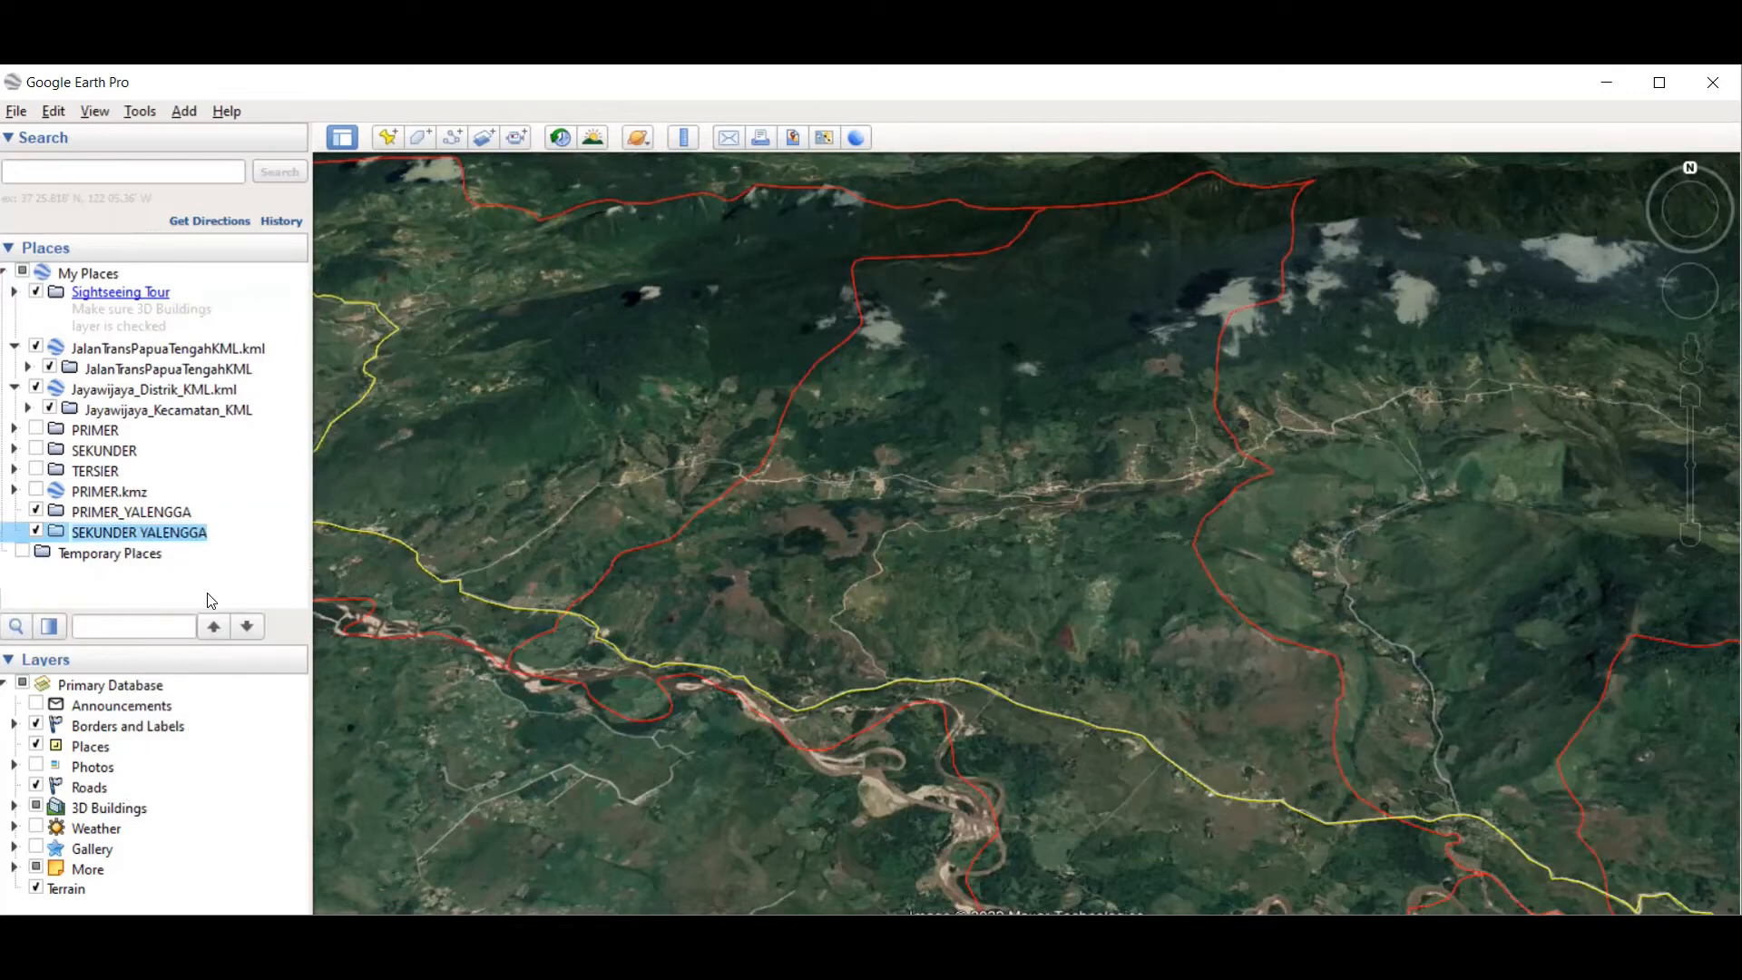
pyautogui.click(142, 533)
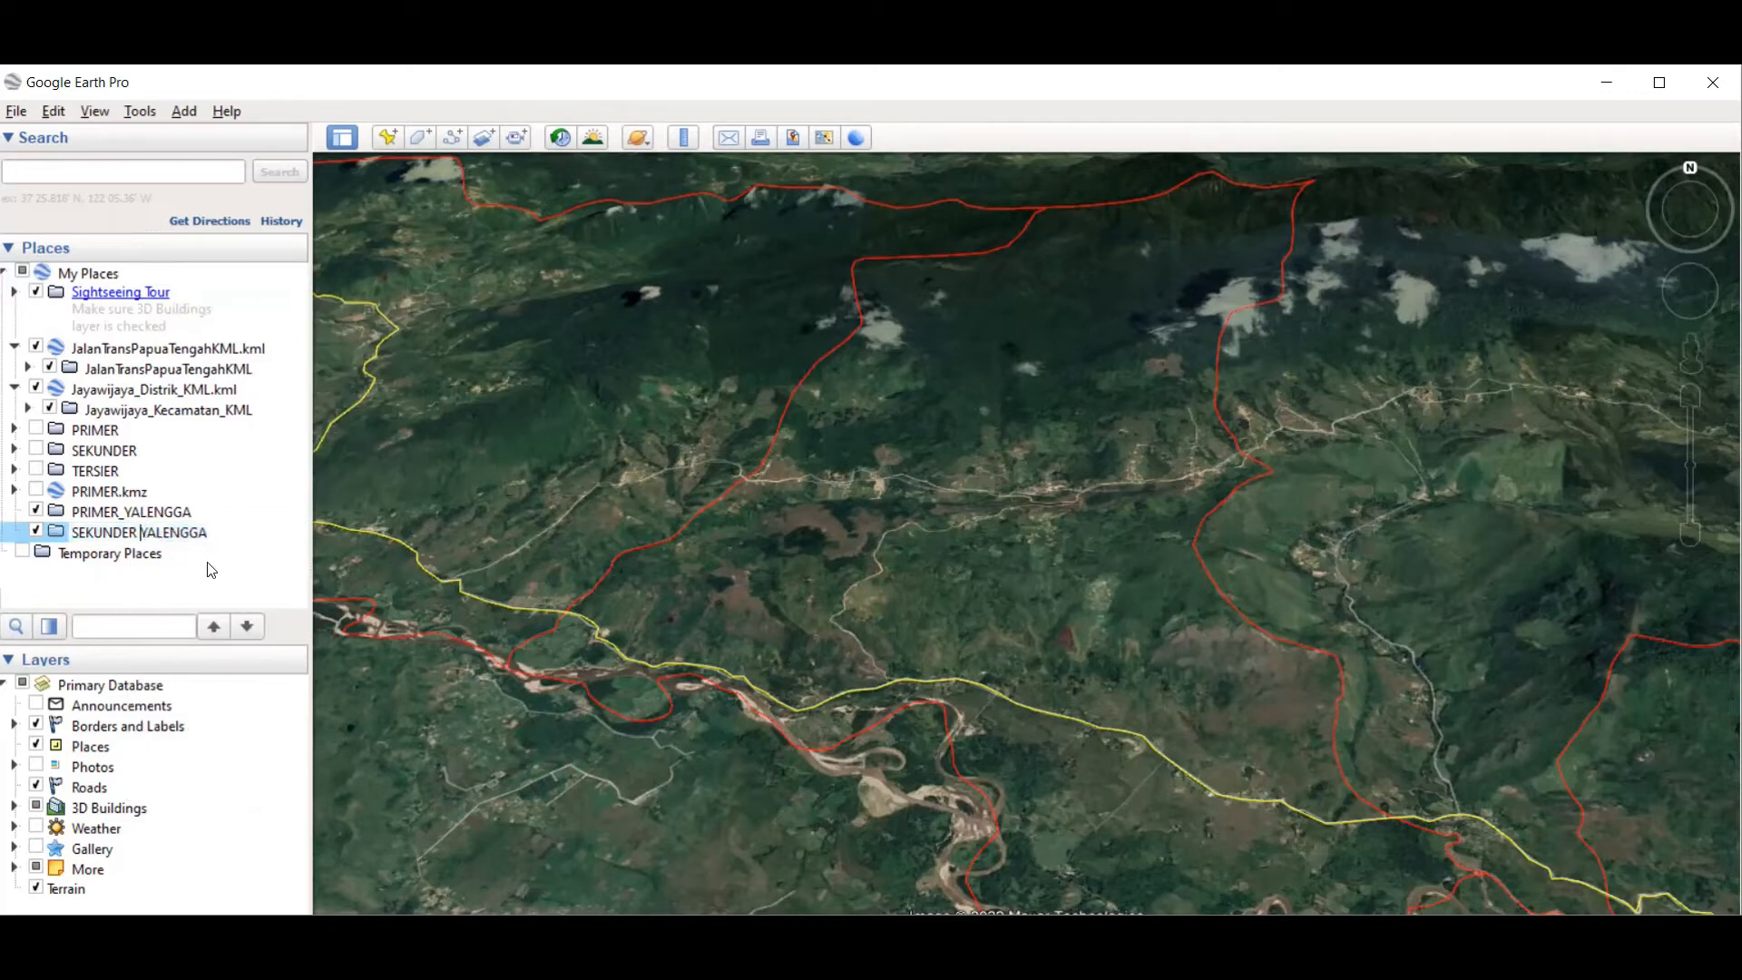
pyautogui.press('BackSpace')
pyautogui.write('_')
pyautogui.click(179, 513)
pyautogui.click(178, 526)
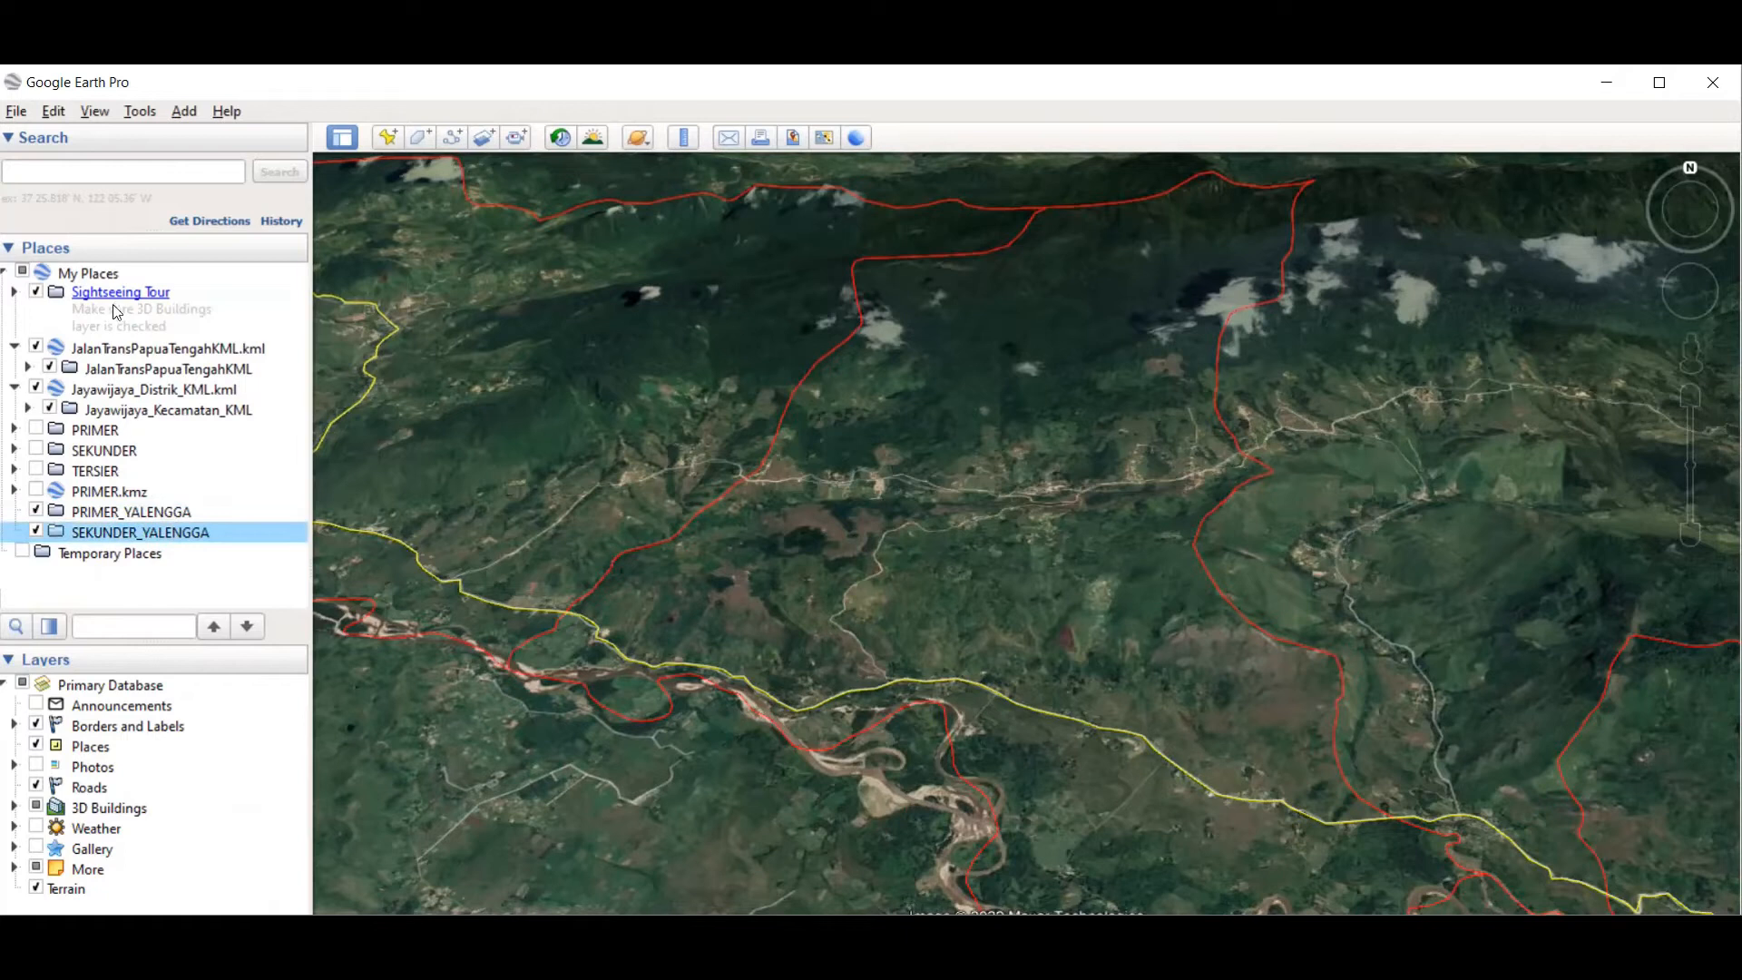
# Step: Create a third folder under My Places named TERSIER_YALENGGA
pyautogui.click(88, 273)
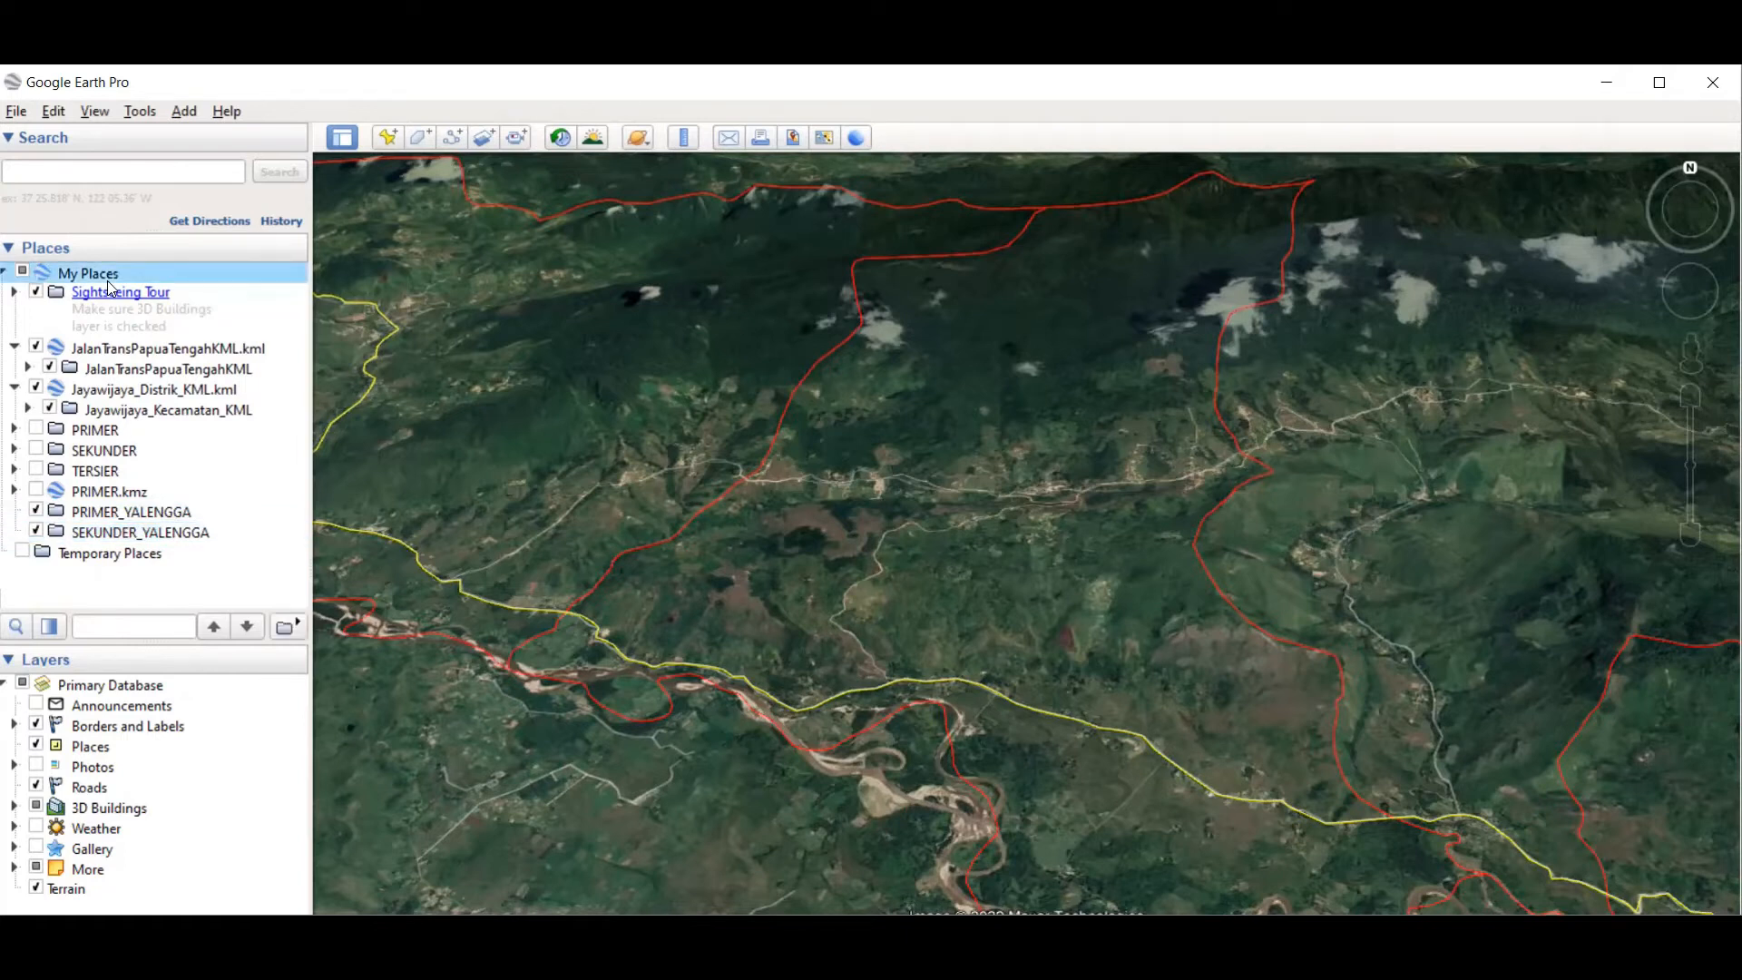
pyautogui.rightClick(109, 277)
pyautogui.moveTo(127, 289)
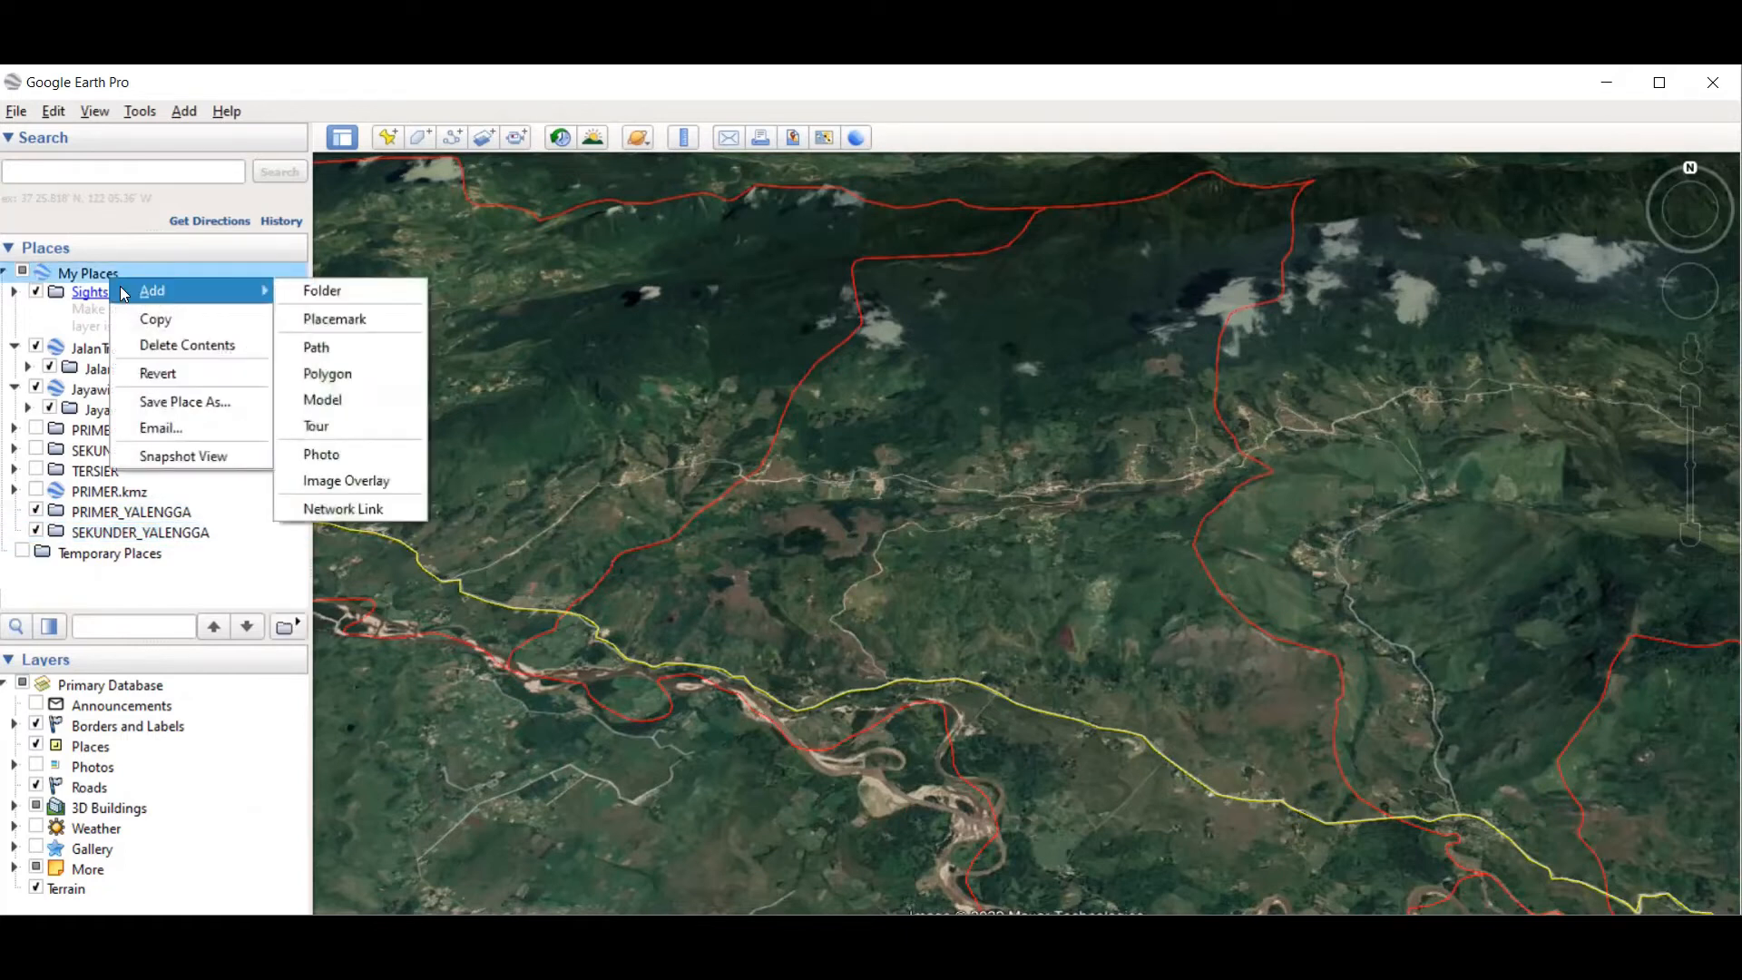
pyautogui.click(321, 291)
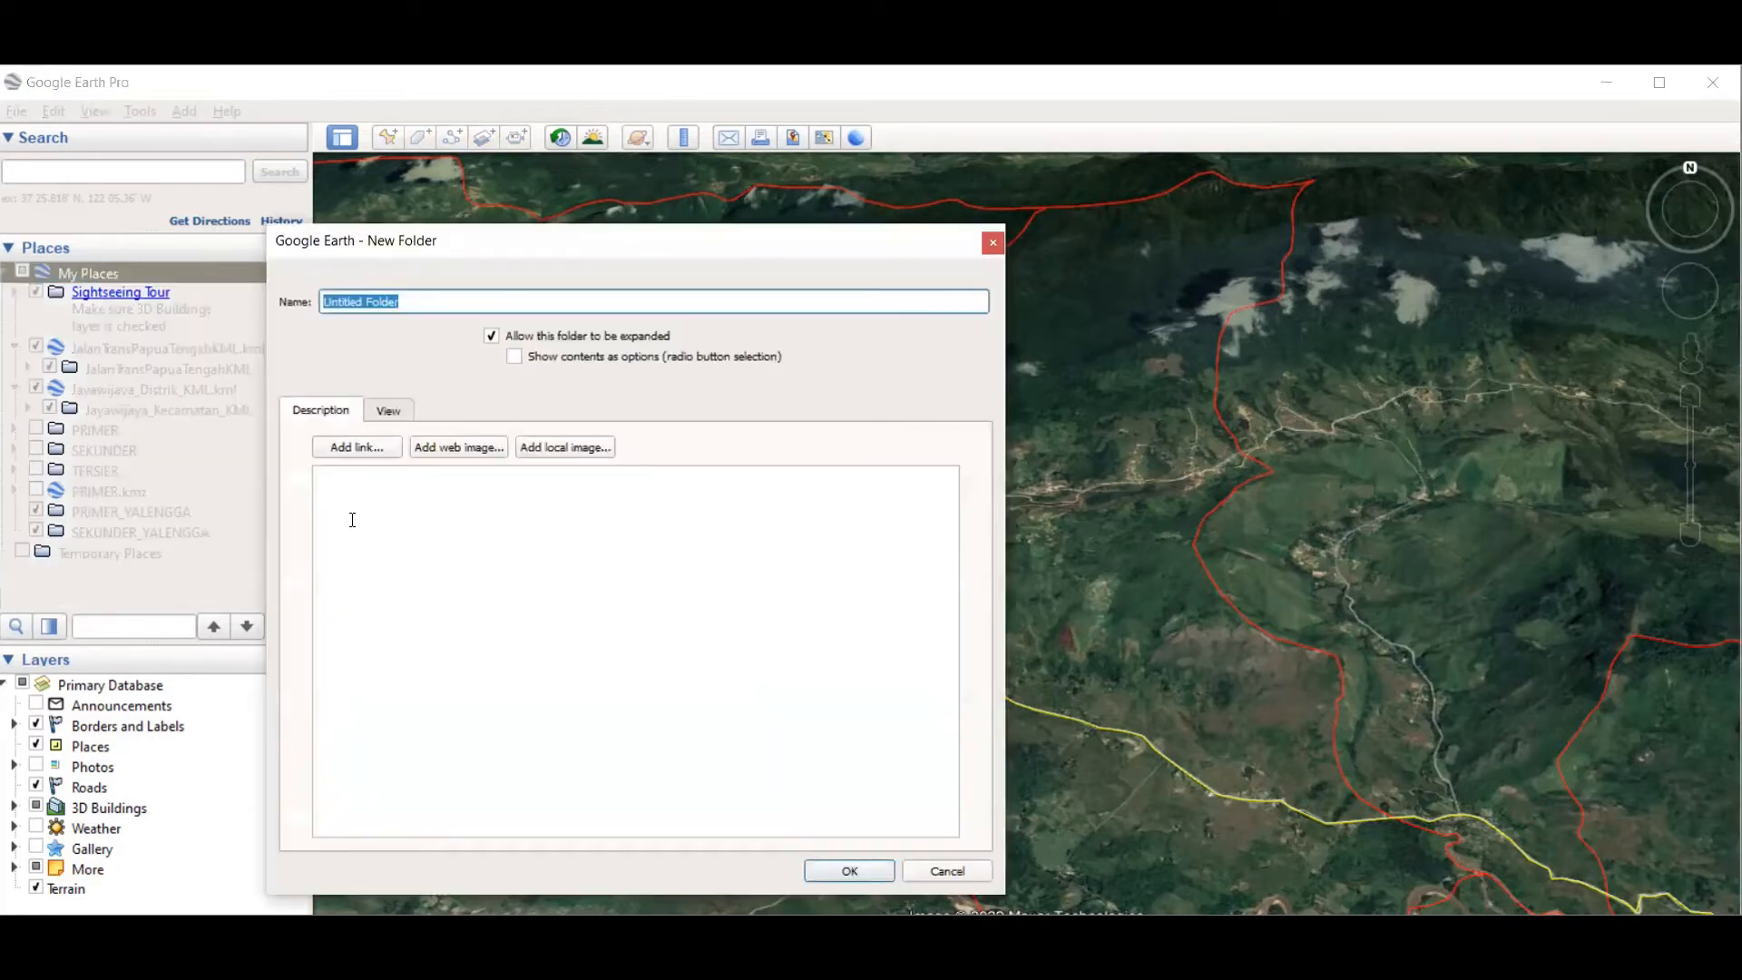
pyautogui.write('TERSIER')
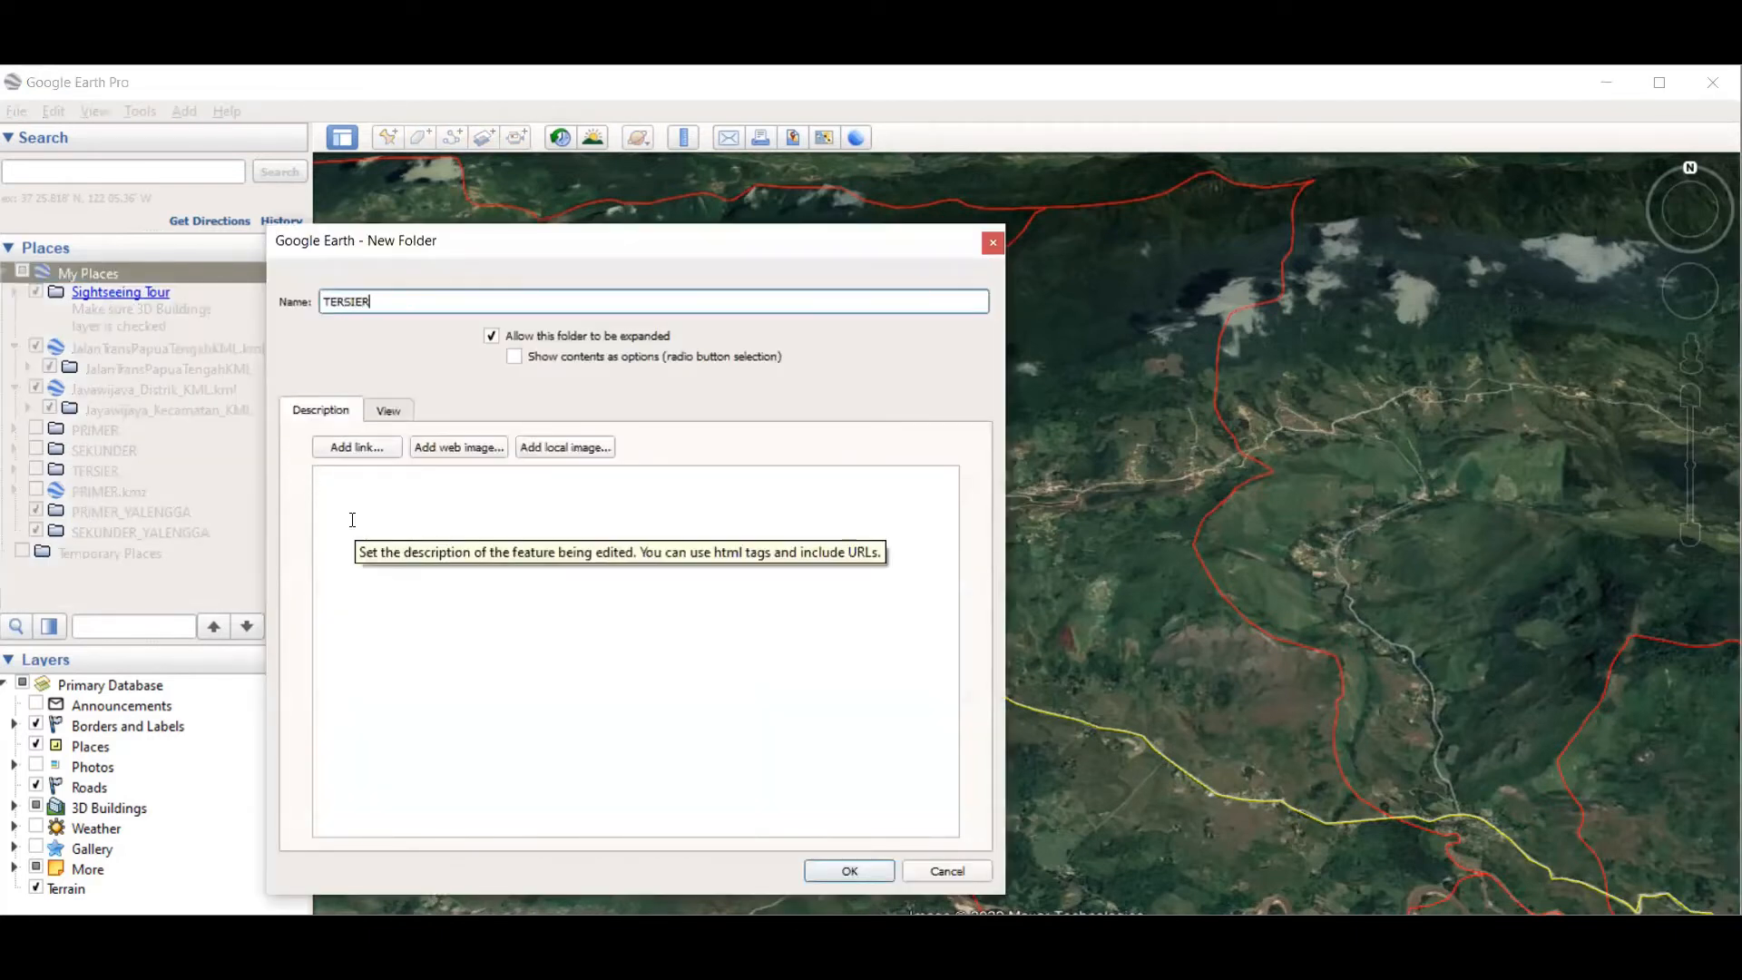
pyautogui.write('_YALENGGA')
pyautogui.click(849, 872)
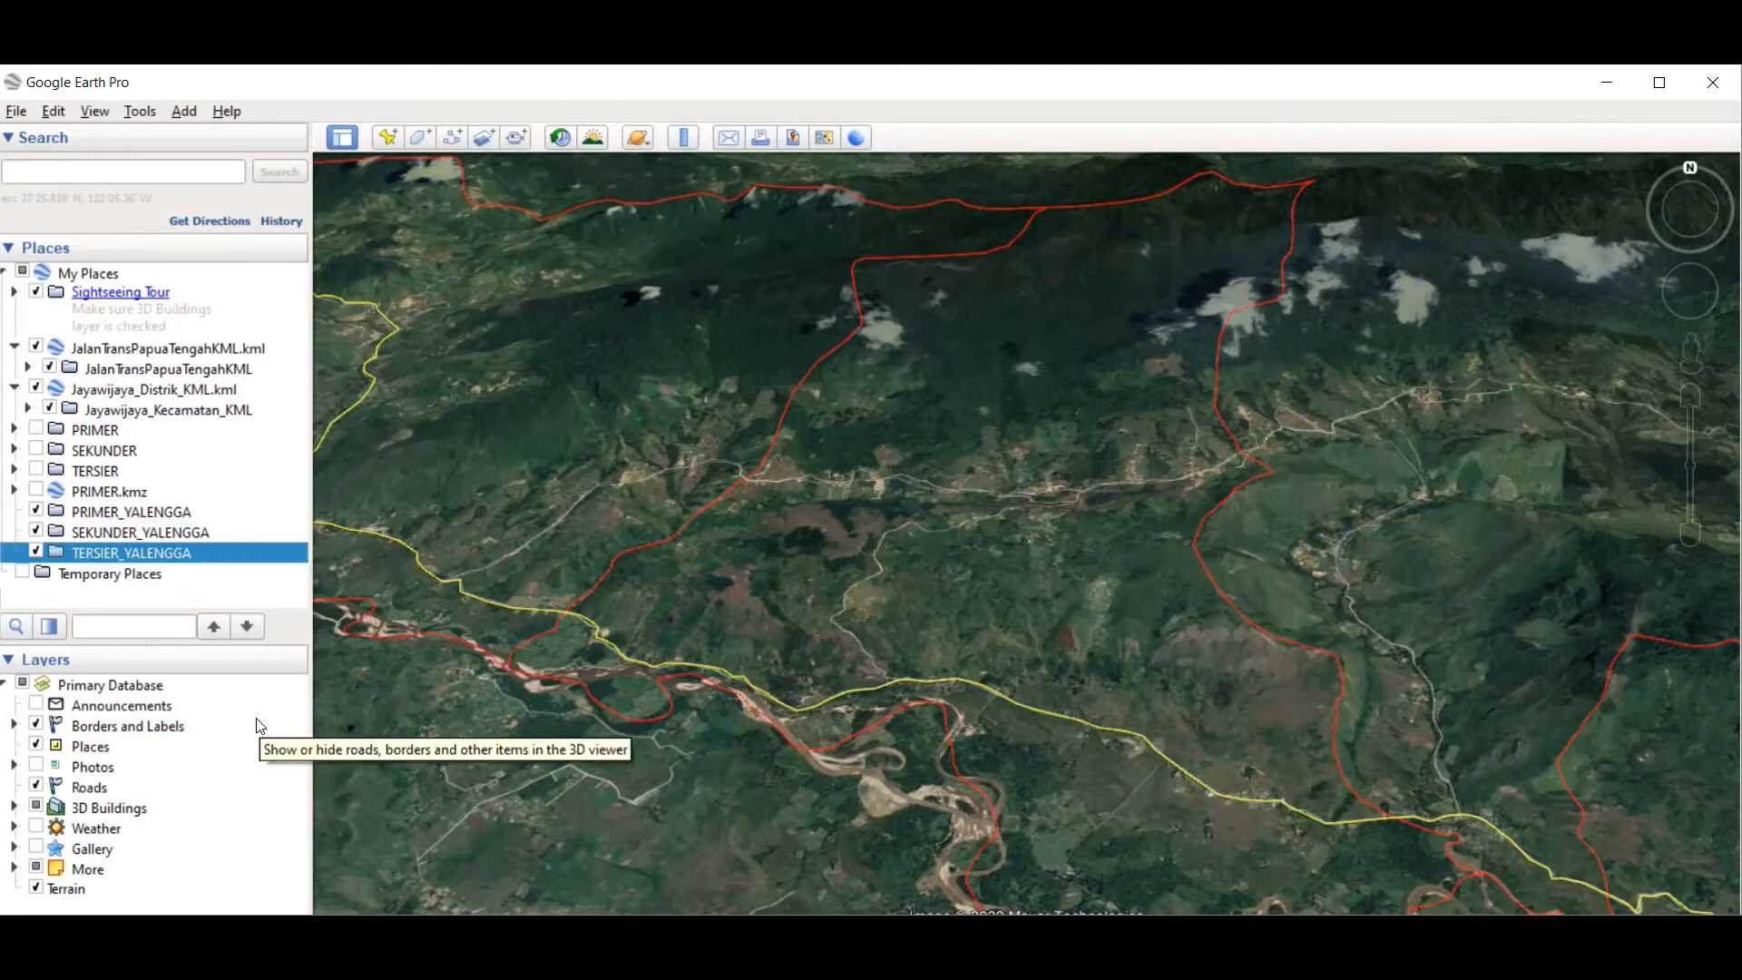
pyautogui.click(109, 517)
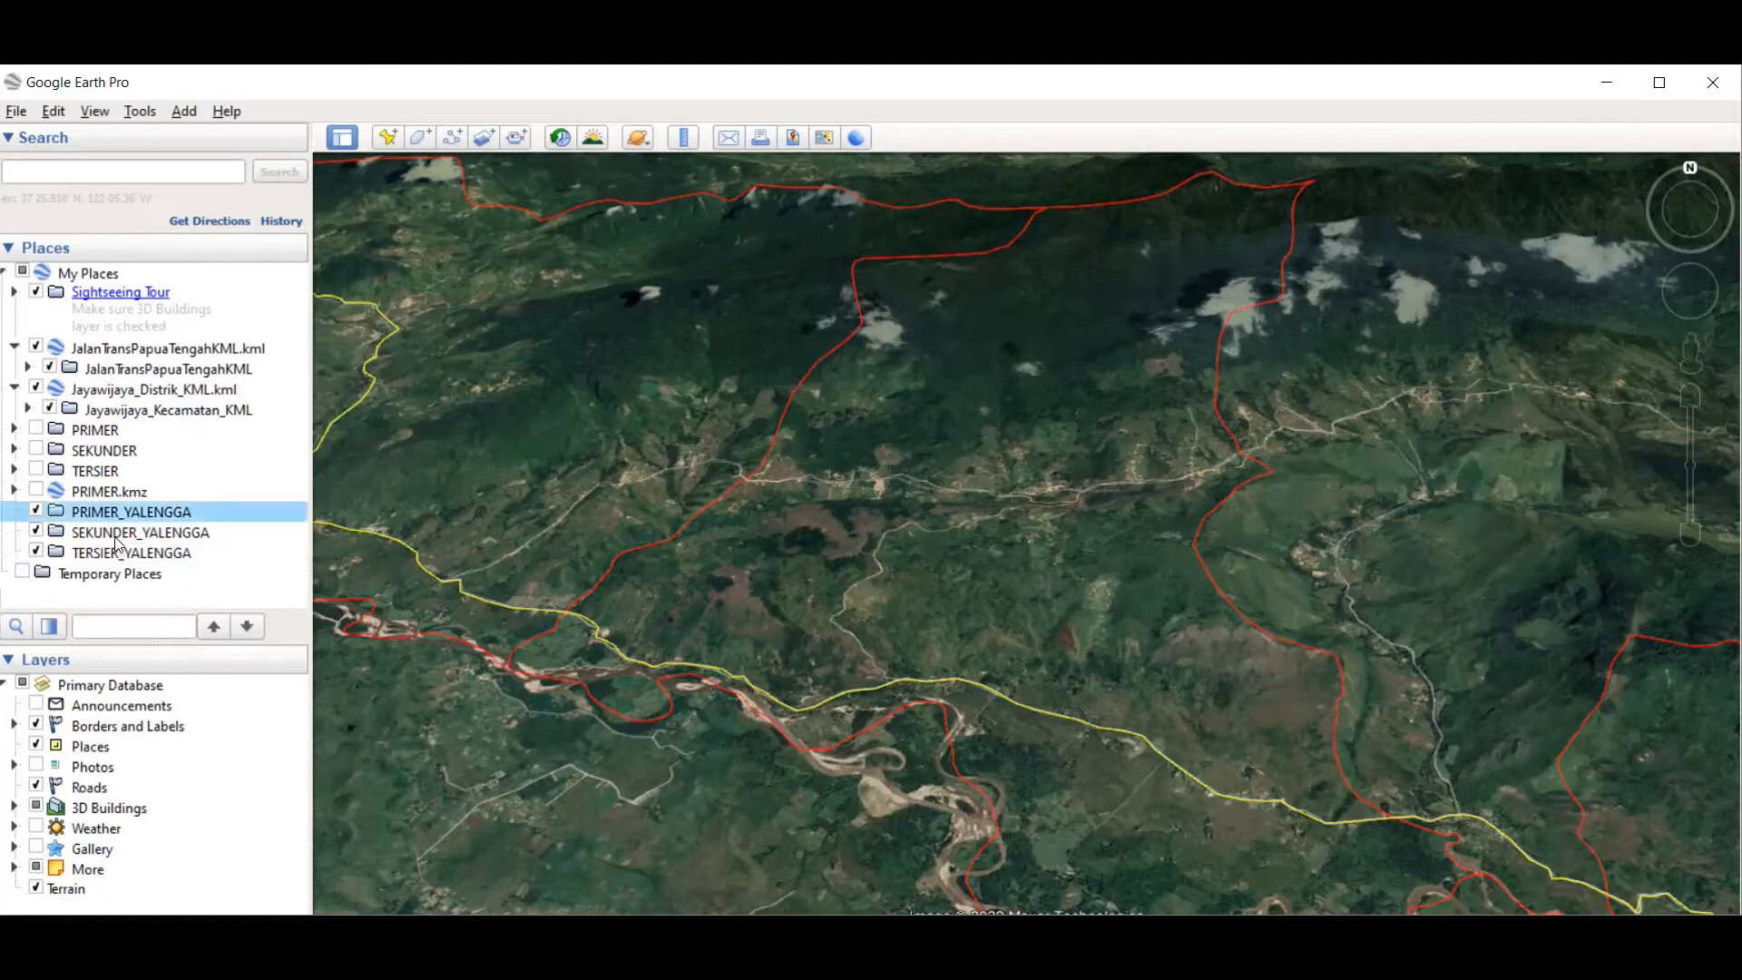
pyautogui.click(115, 537)
pyautogui.click(119, 555)
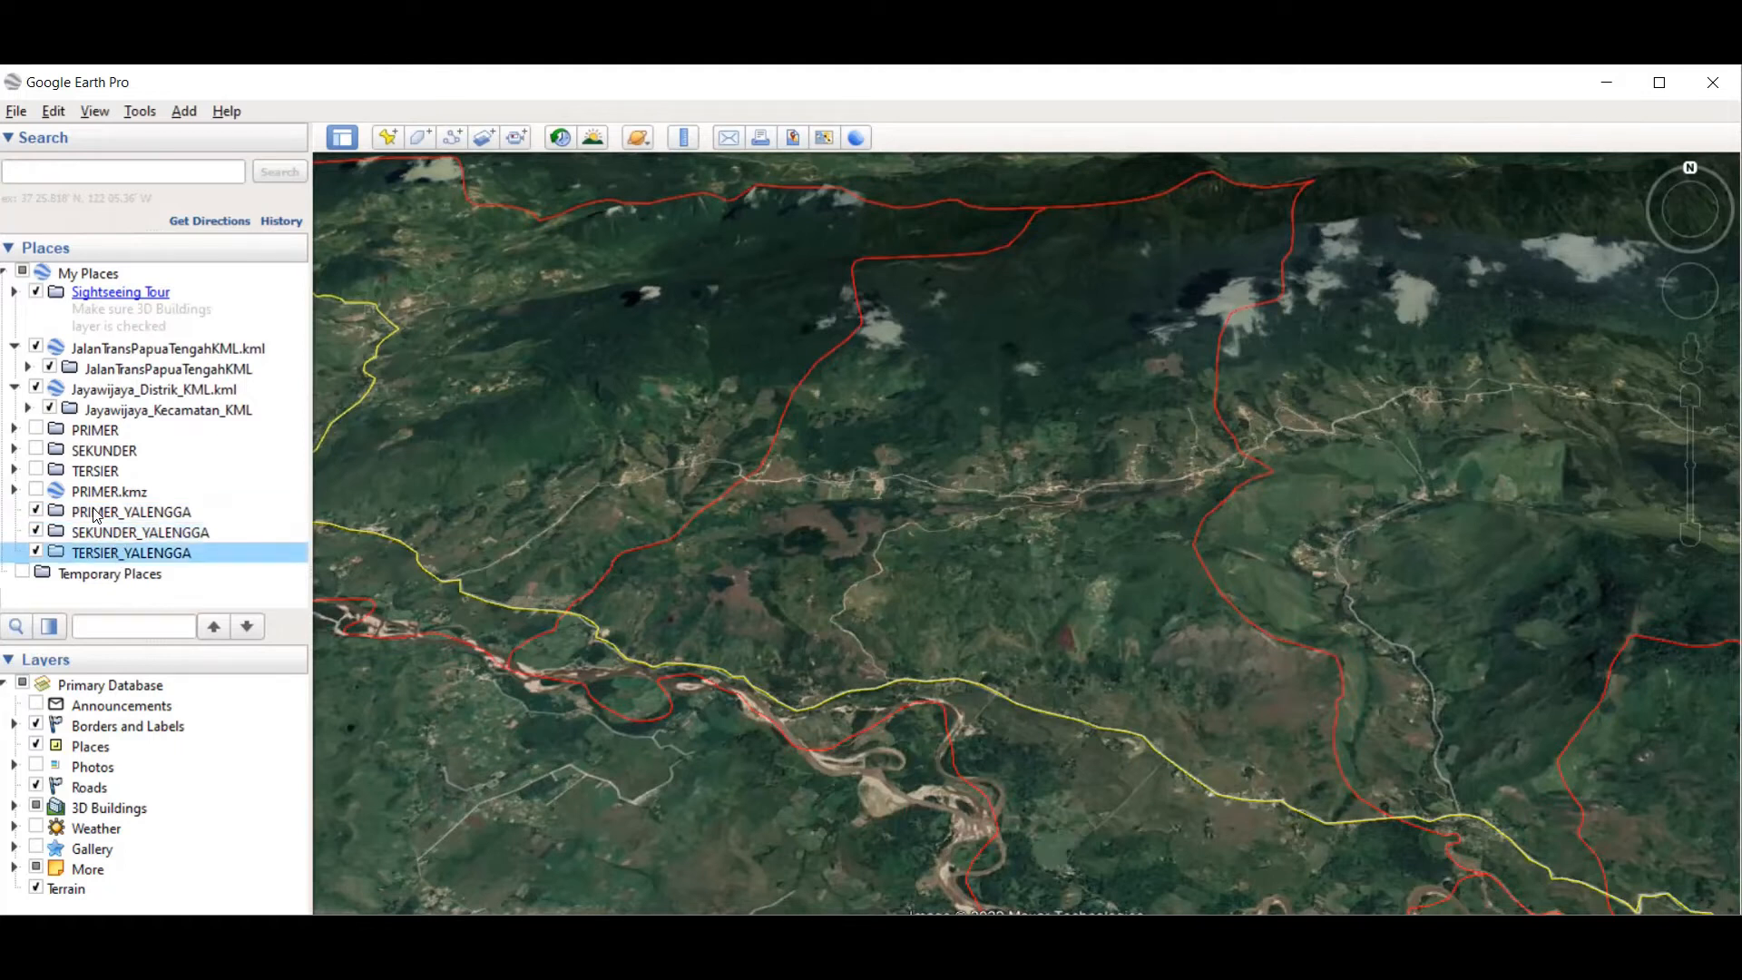
# Step: Start a new polygon named "Kawasan Konservasi" in the PRIMER_YALENGGA folder, keeping the forested northern part of the district in view
pyautogui.click(97, 513)
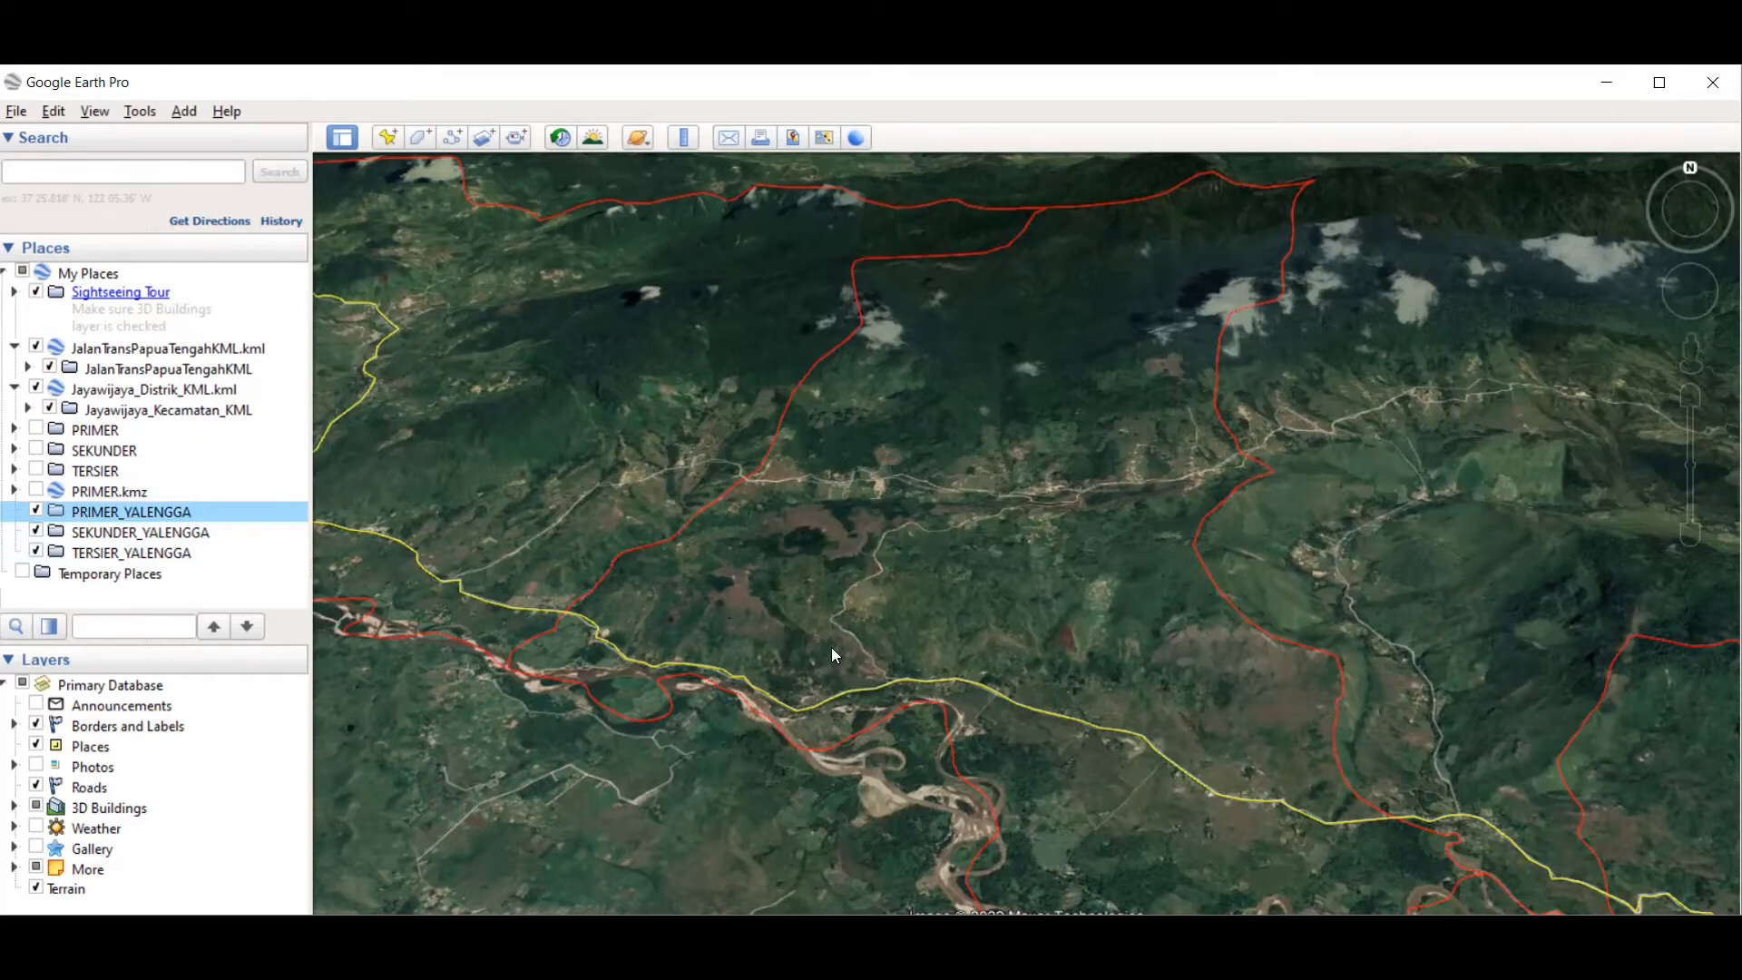
pyautogui.moveTo(1149, 300); pyautogui.dragTo(1076, 380)
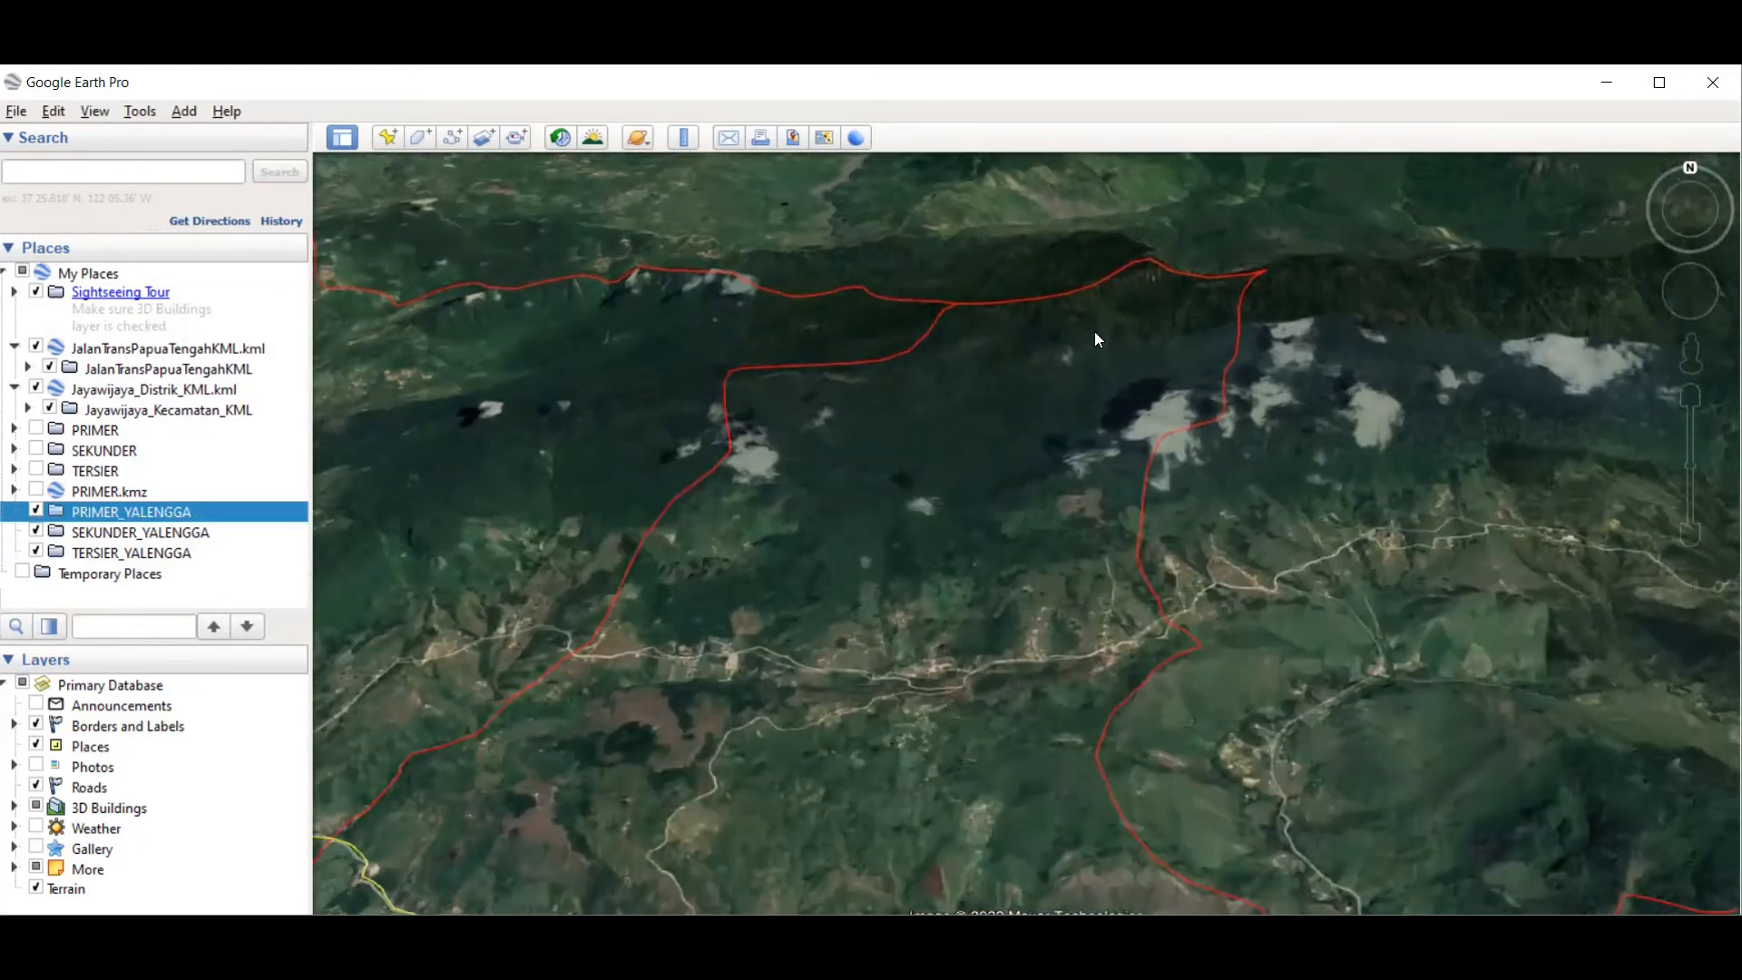
pyautogui.scroll(2, 1083, 323)
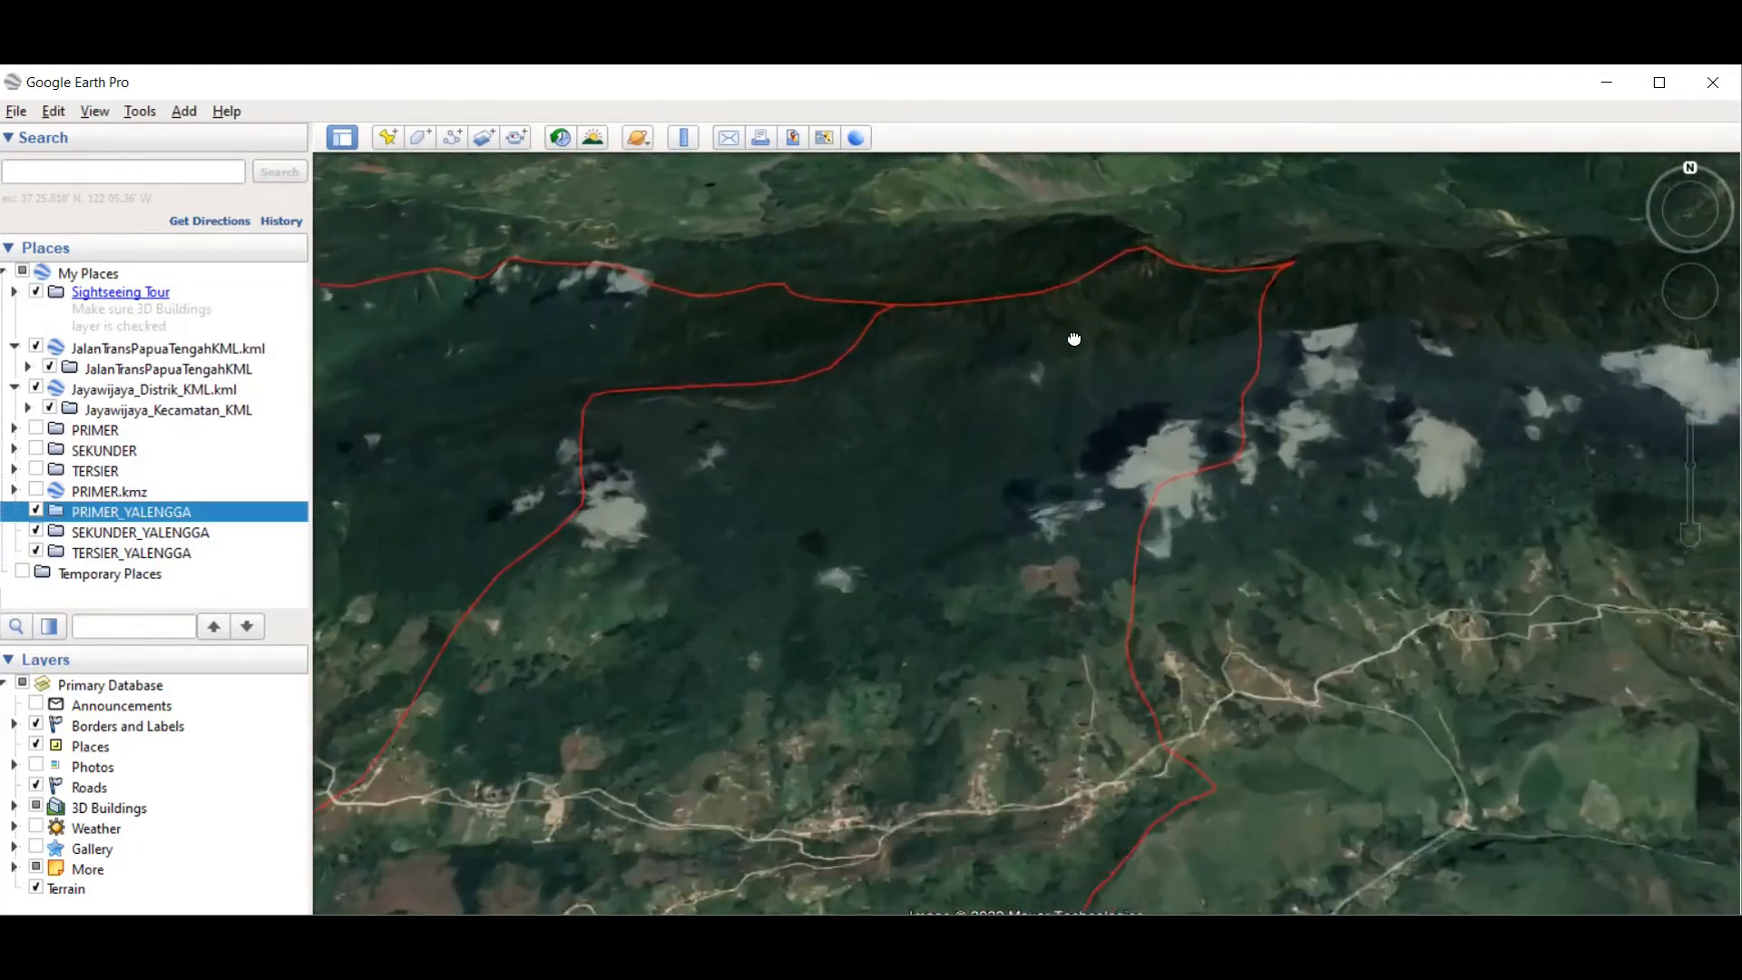
pyautogui.moveTo(1100, 438); pyautogui.dragTo(1097, 372)
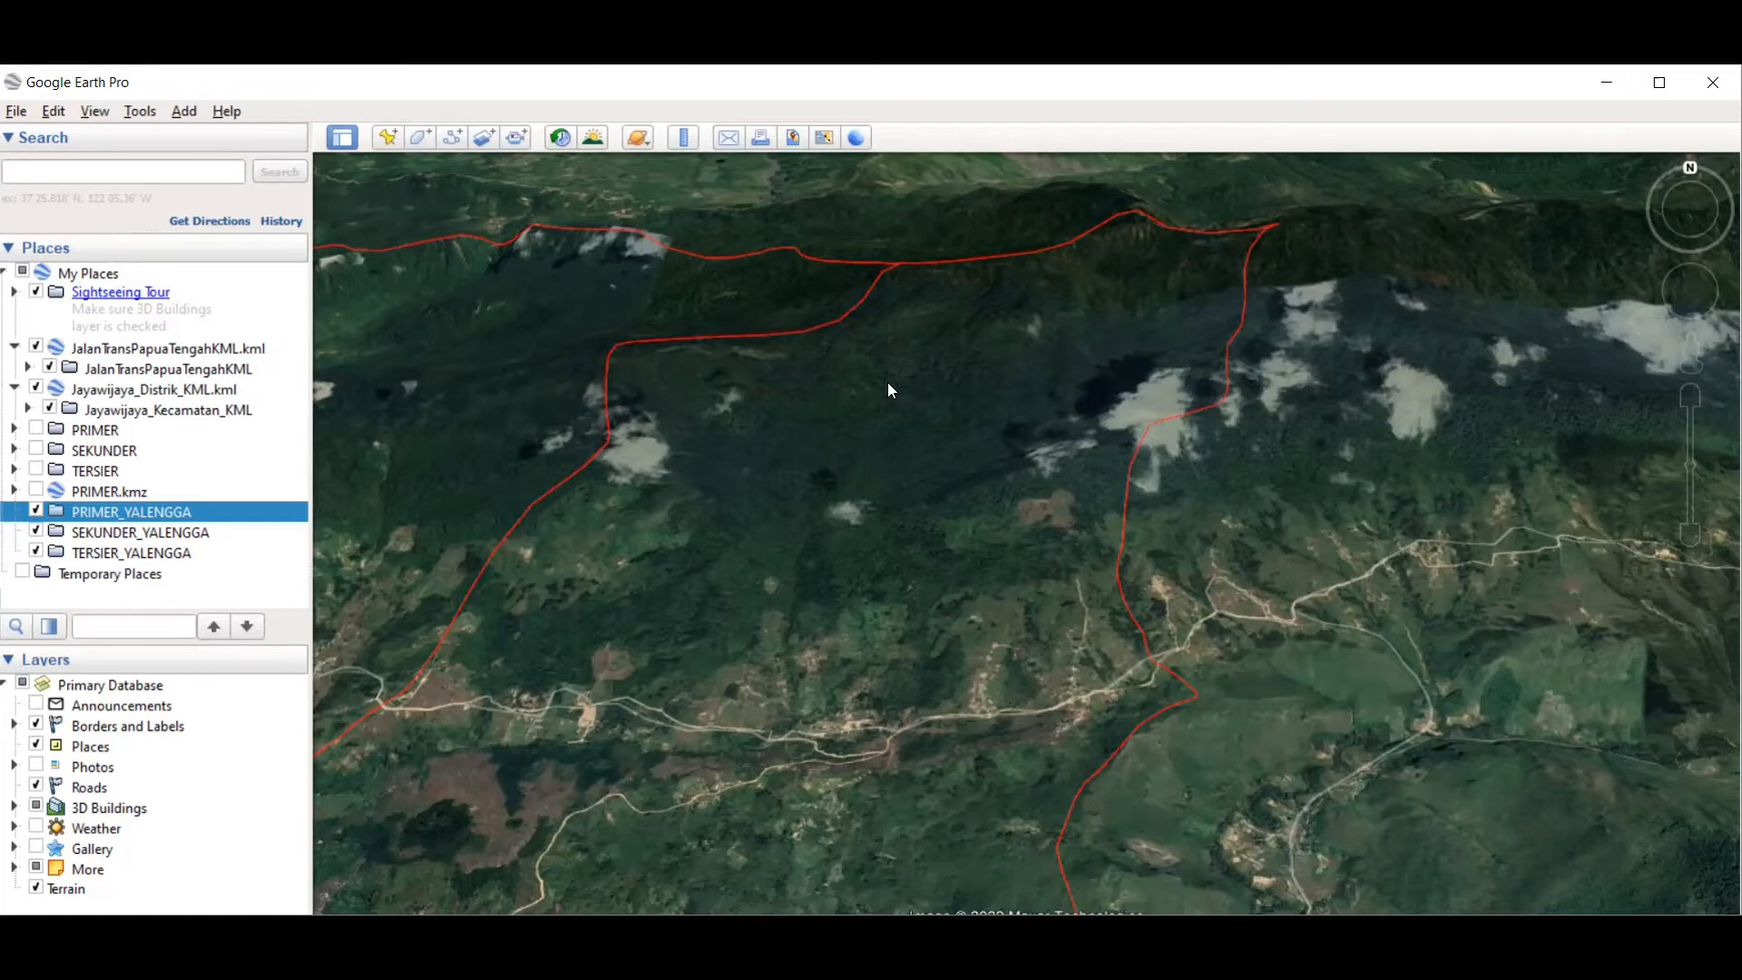
pyautogui.click(419, 139)
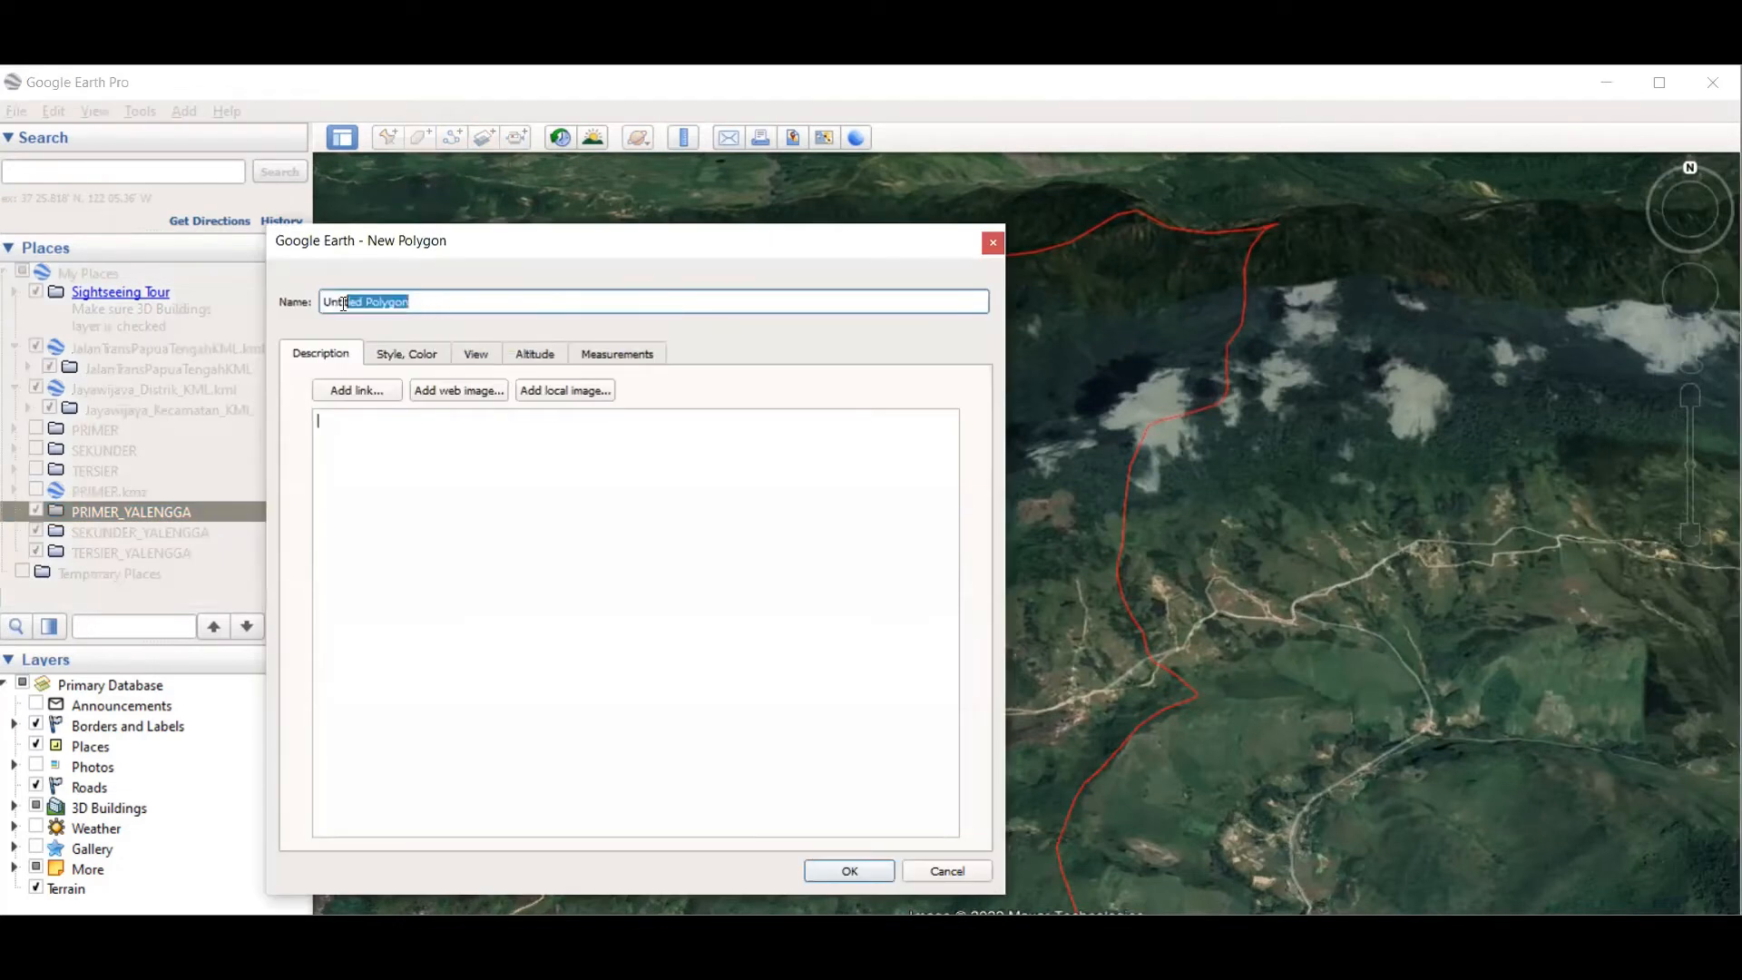
pyautogui.write('Kawasan Konservasi')
pyautogui.moveTo(702, 252); pyautogui.dragTo(767, 216)
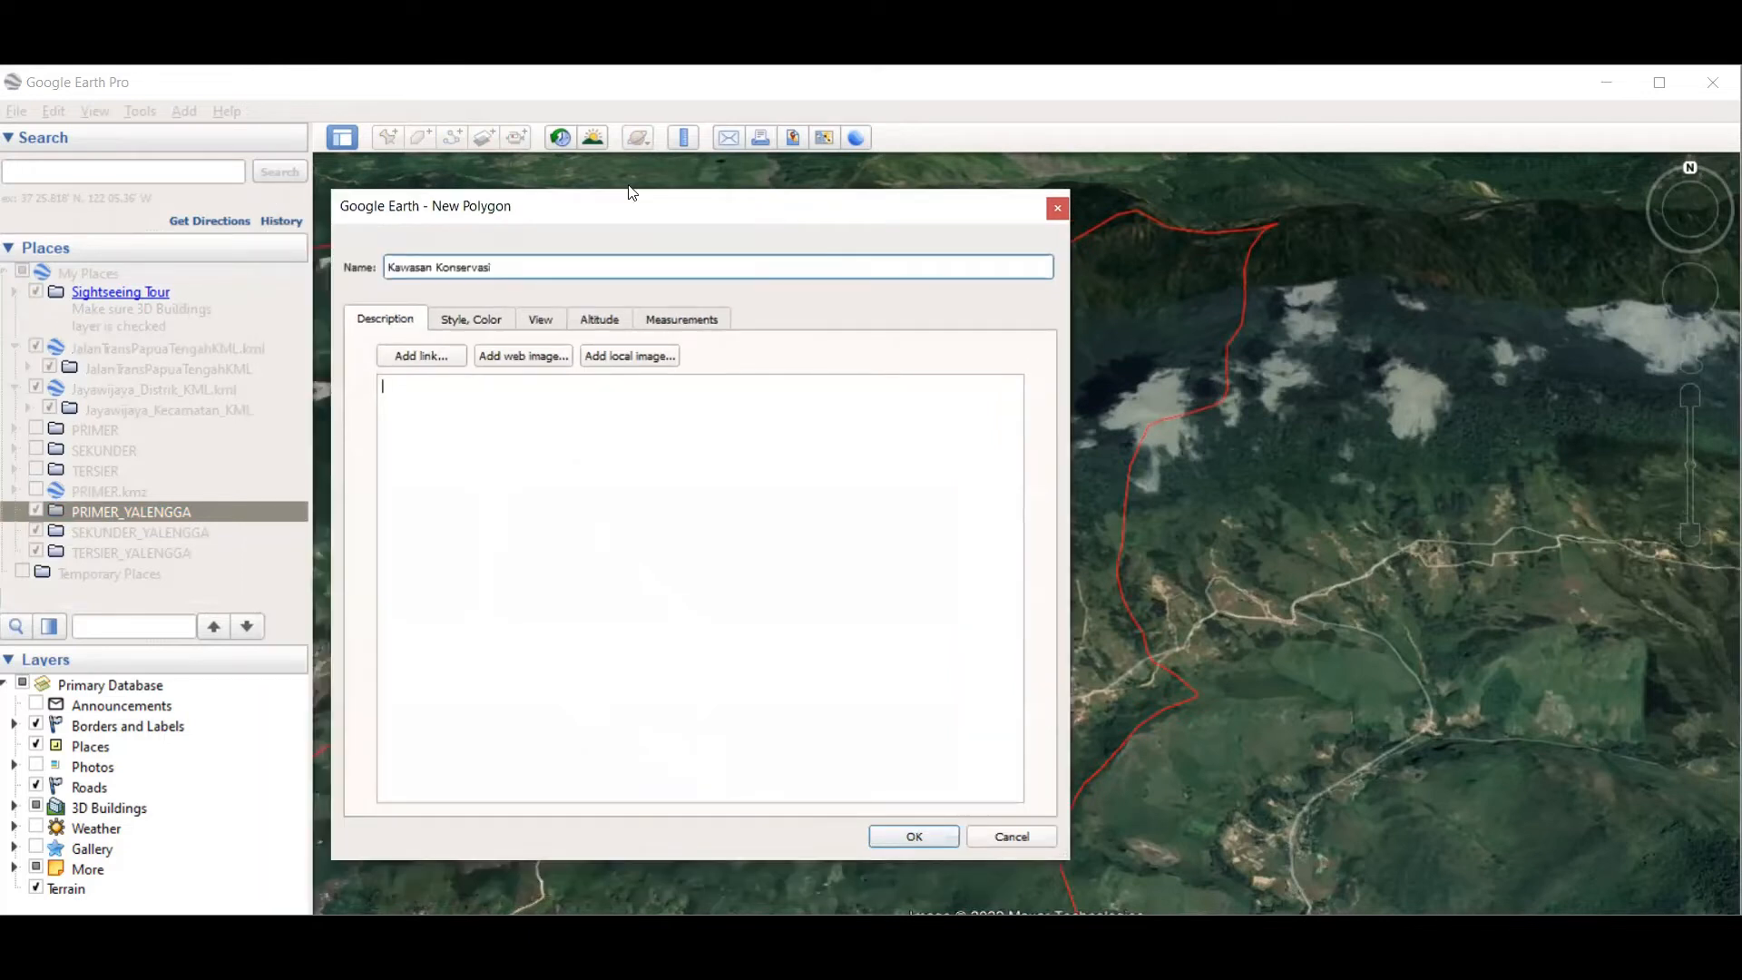
pyautogui.moveTo(517, 214); pyautogui.dragTo(1189, 379)
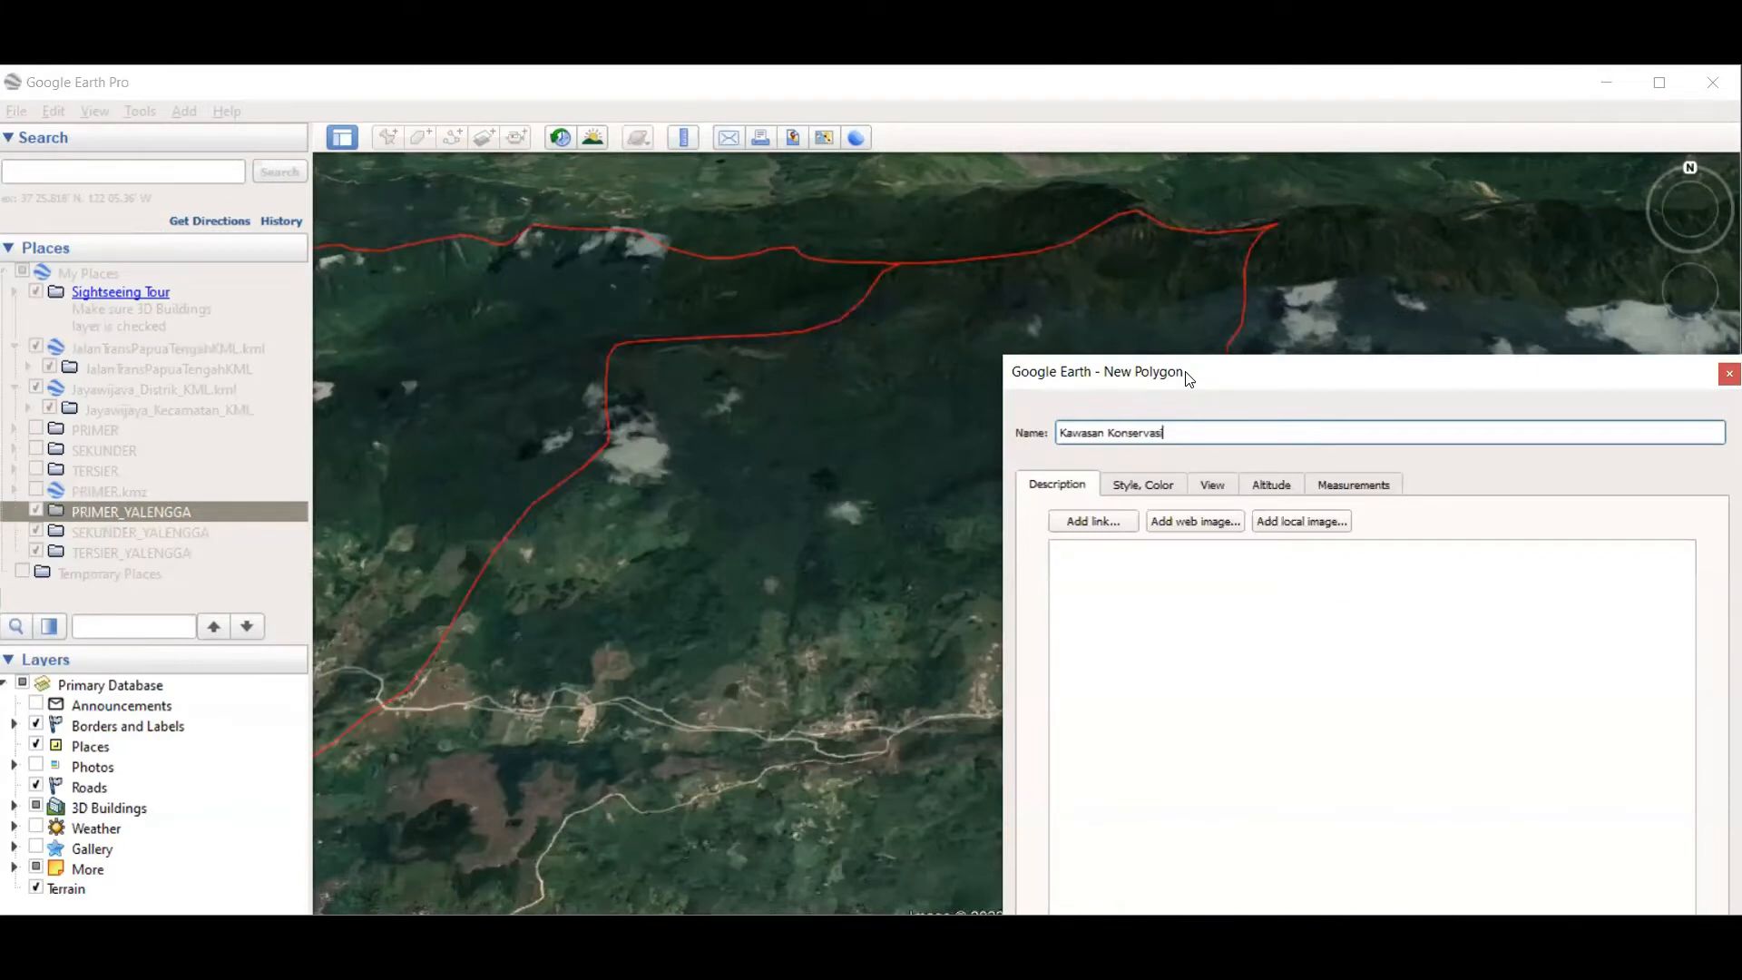
pyautogui.moveTo(1188, 379); pyautogui.dragTo(1279, 562)
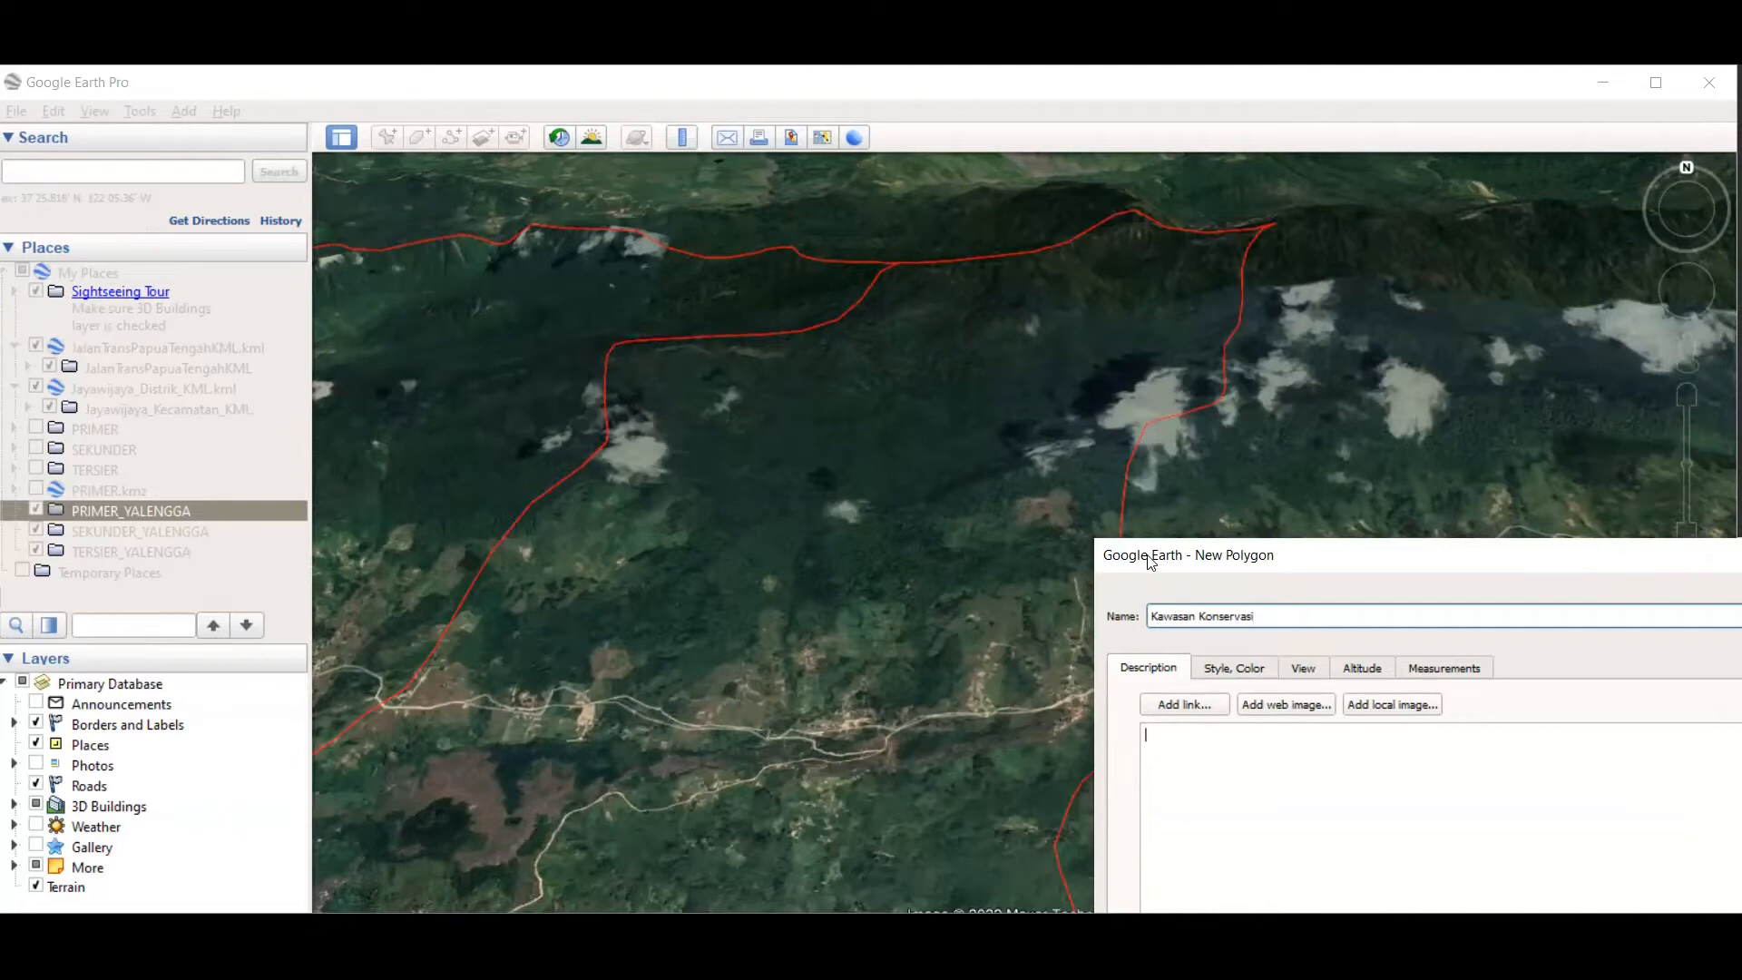
# Step: Trace the polygon's western edge along the red district boundary, from the northern boundary junction down to the southwestern edge of the forest
pyautogui.click(896, 263)
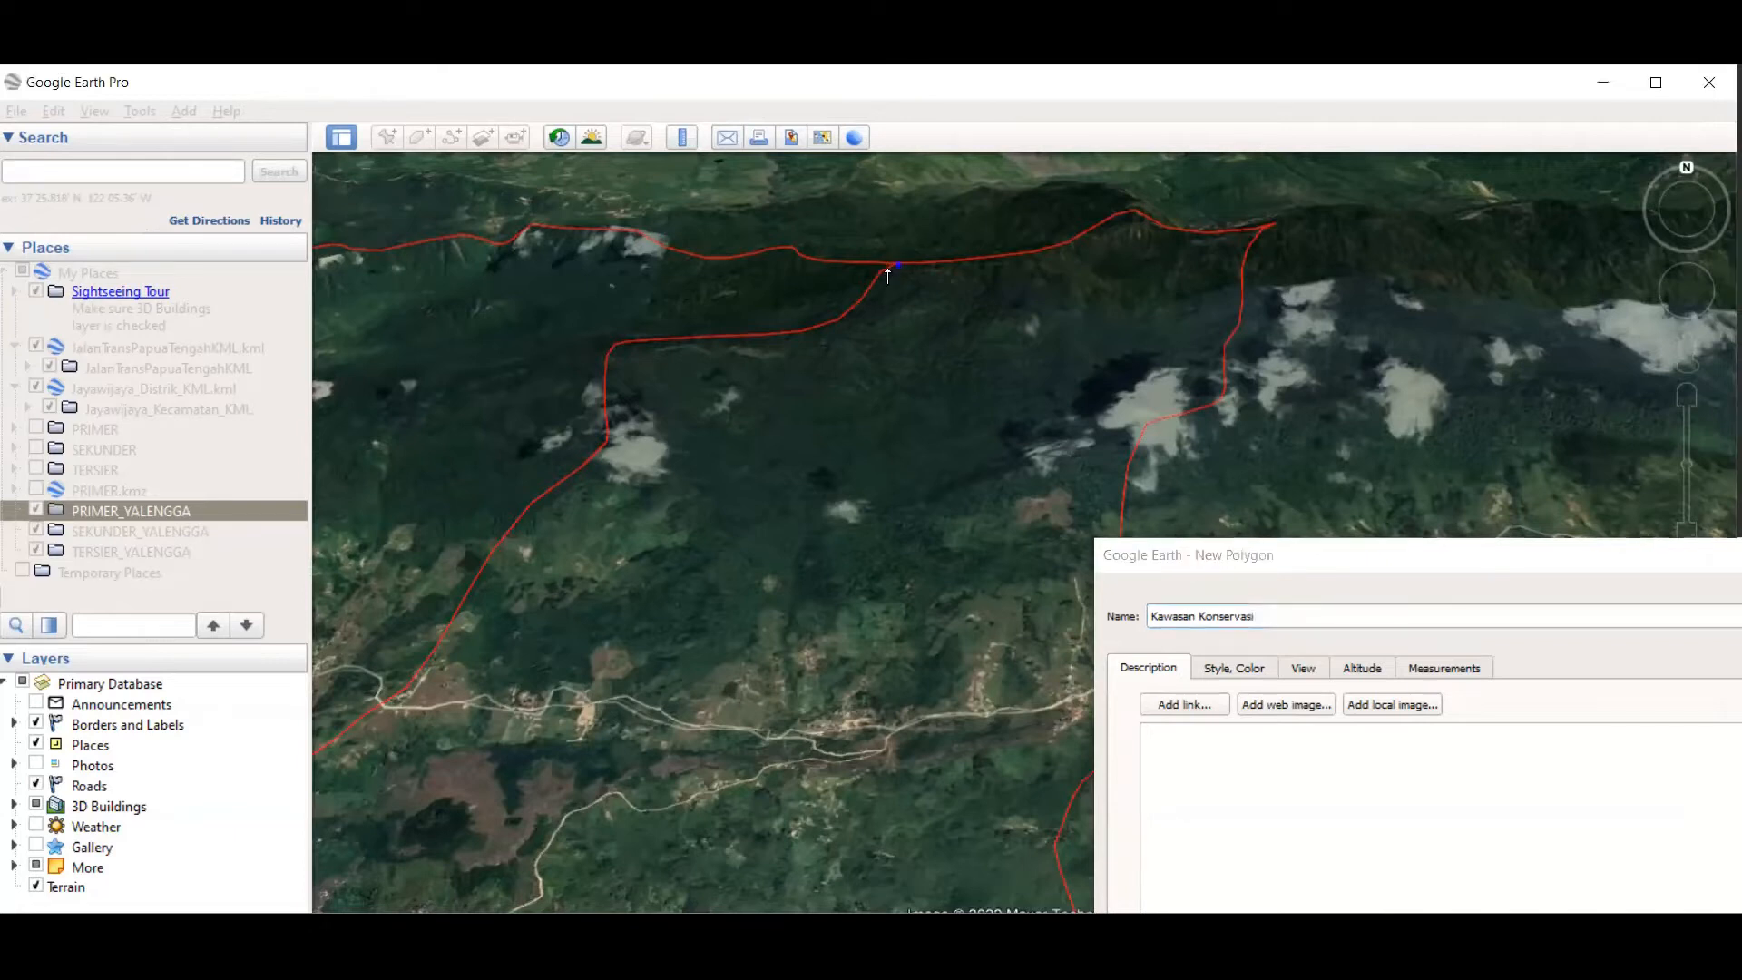
pyautogui.click(876, 284)
pyautogui.click(854, 304)
pyautogui.click(840, 317)
pyautogui.click(815, 328)
pyautogui.click(787, 333)
pyautogui.click(754, 336)
pyautogui.click(707, 337)
pyautogui.click(672, 340)
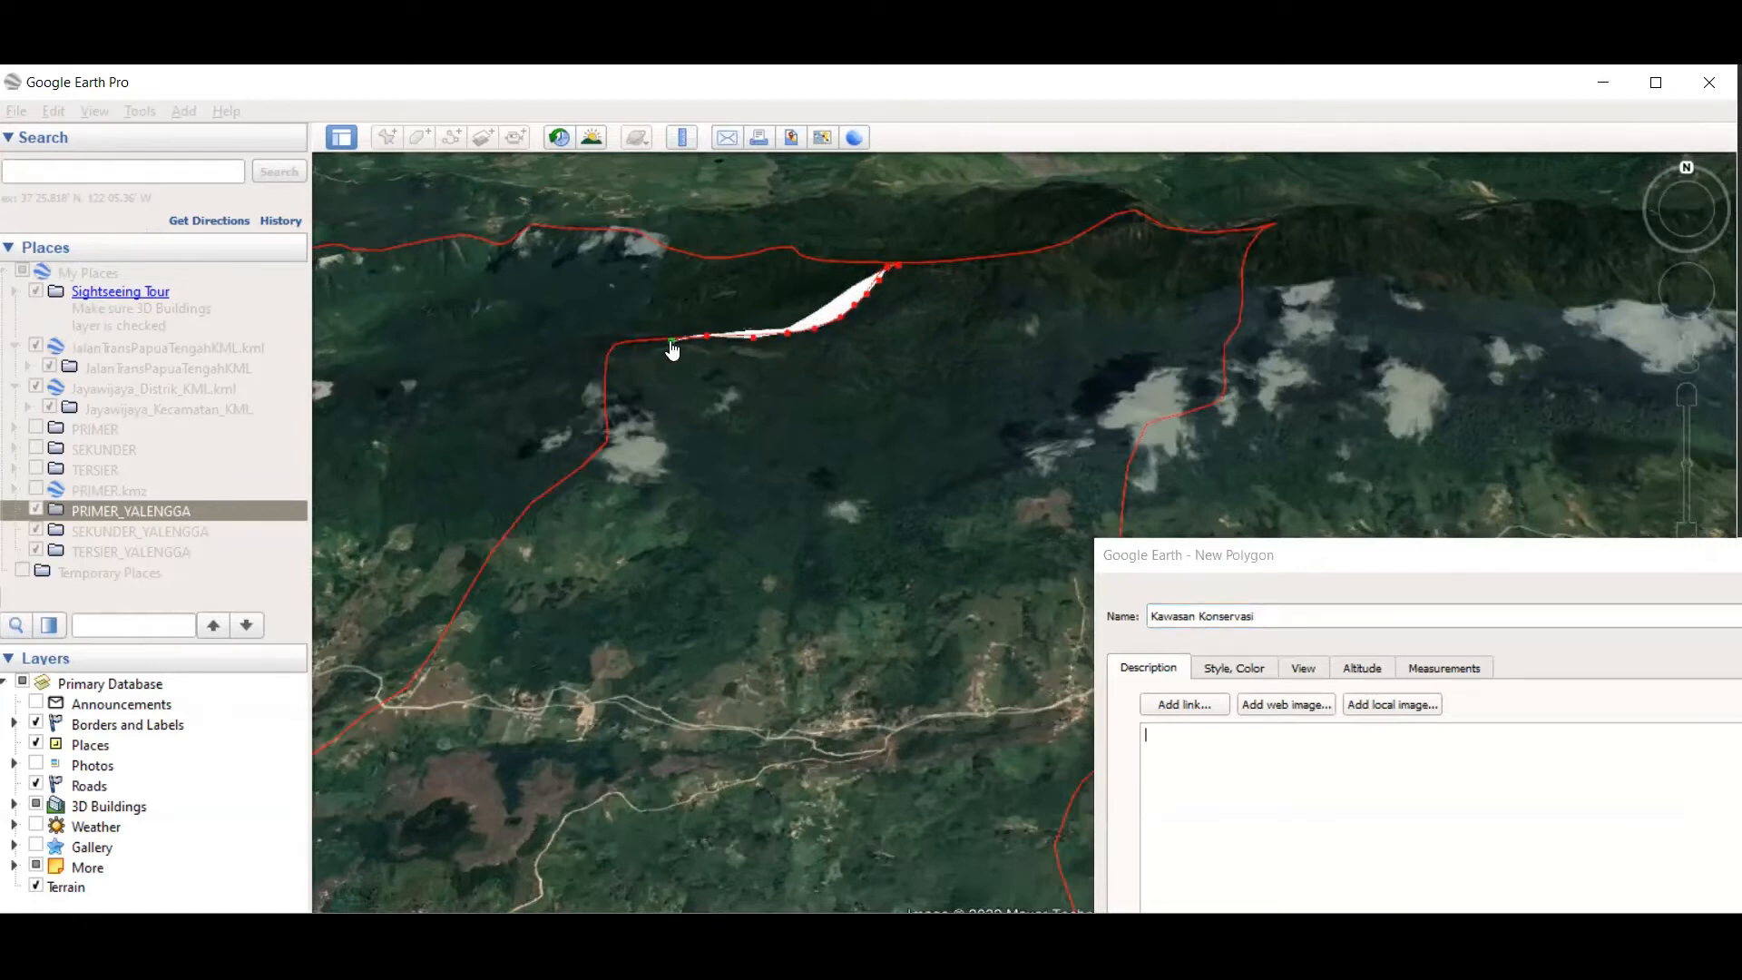
pyautogui.click(632, 343)
pyautogui.click(609, 352)
pyautogui.click(608, 377)
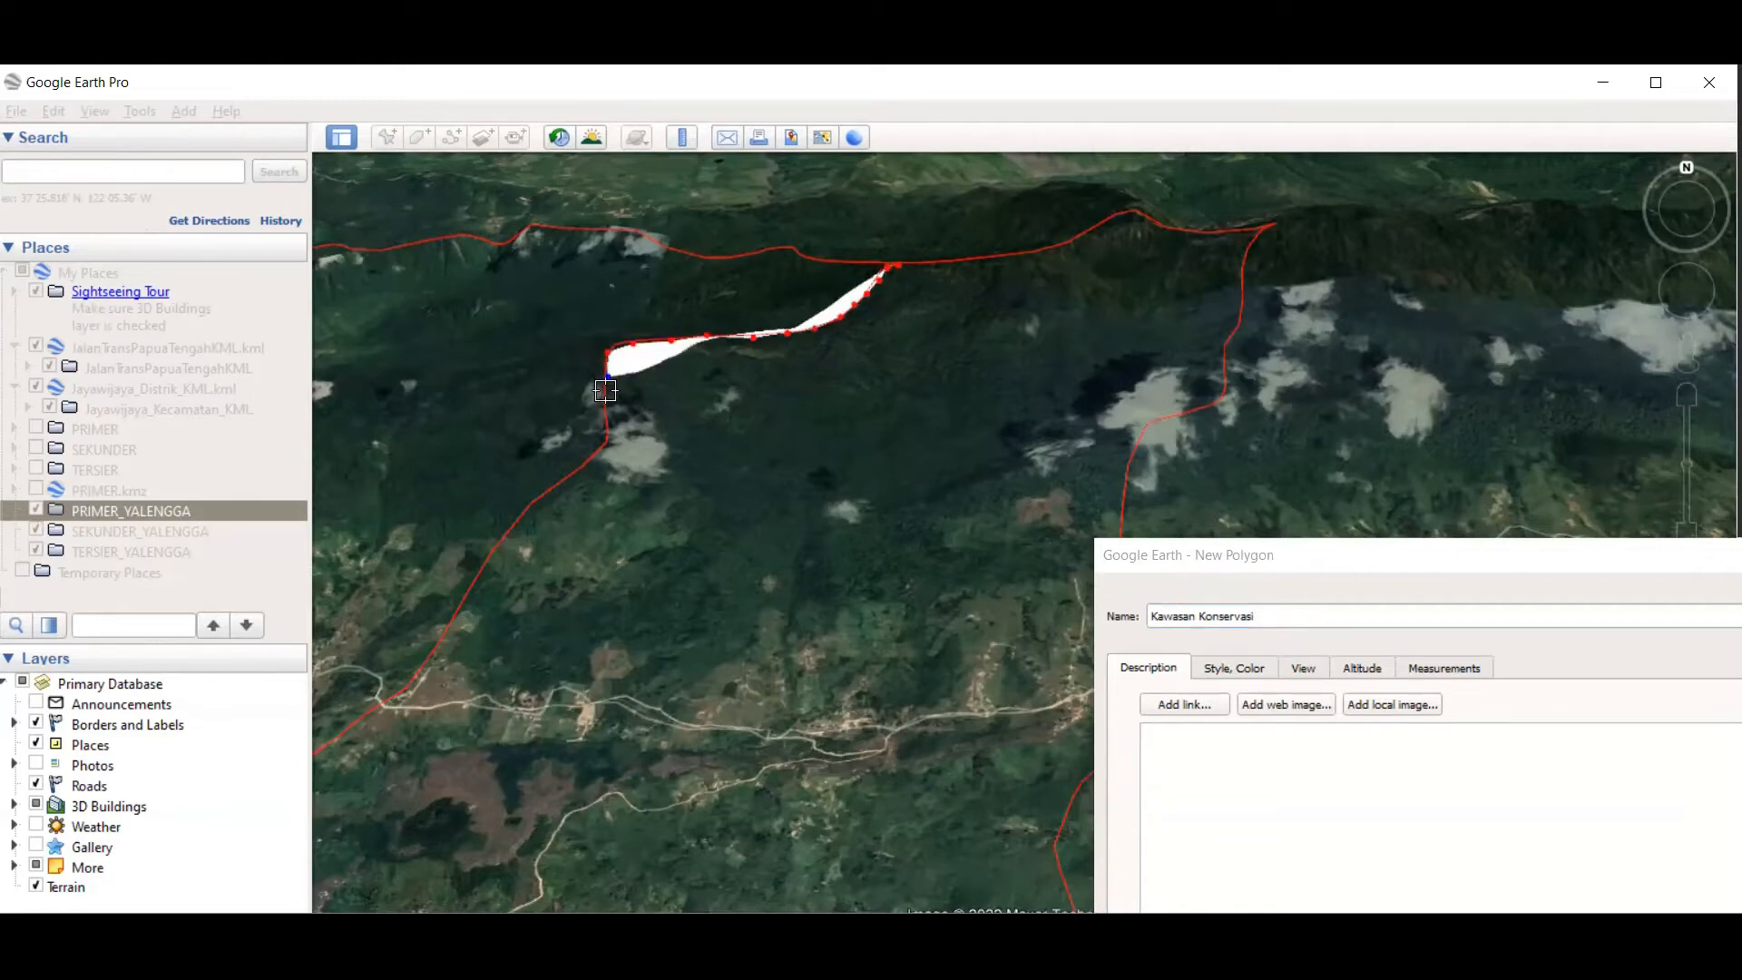
pyautogui.click(607, 400)
pyautogui.click(606, 419)
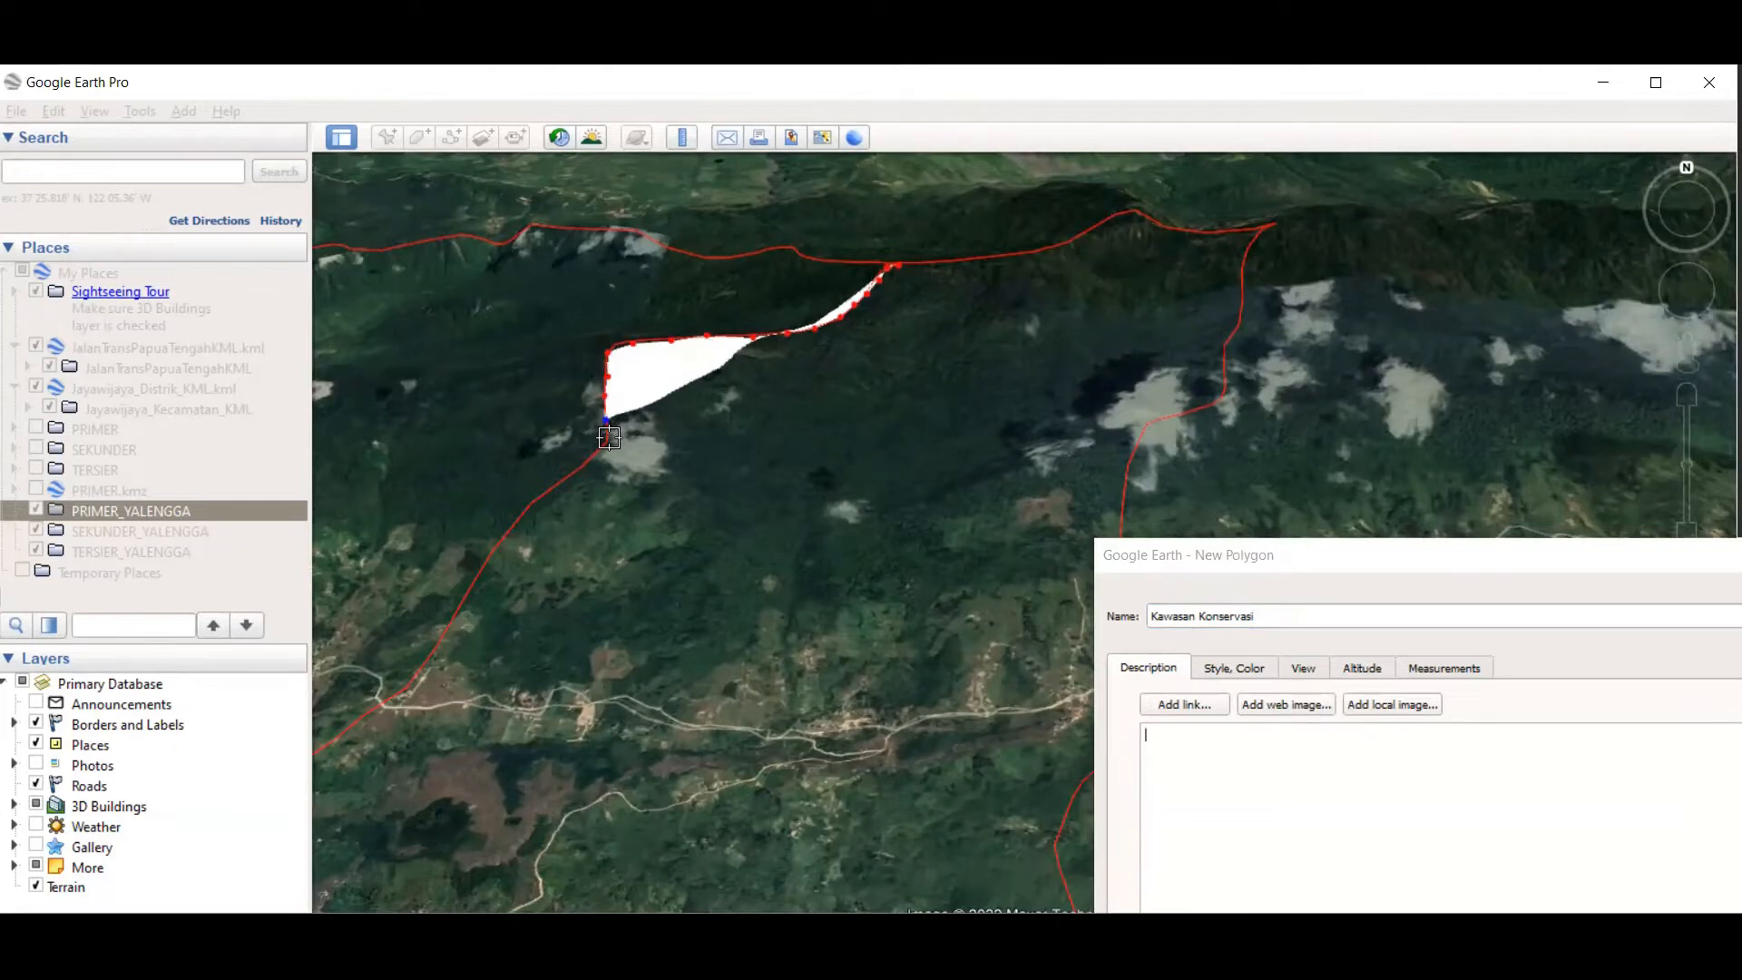
pyautogui.click(609, 439)
pyautogui.click(588, 459)
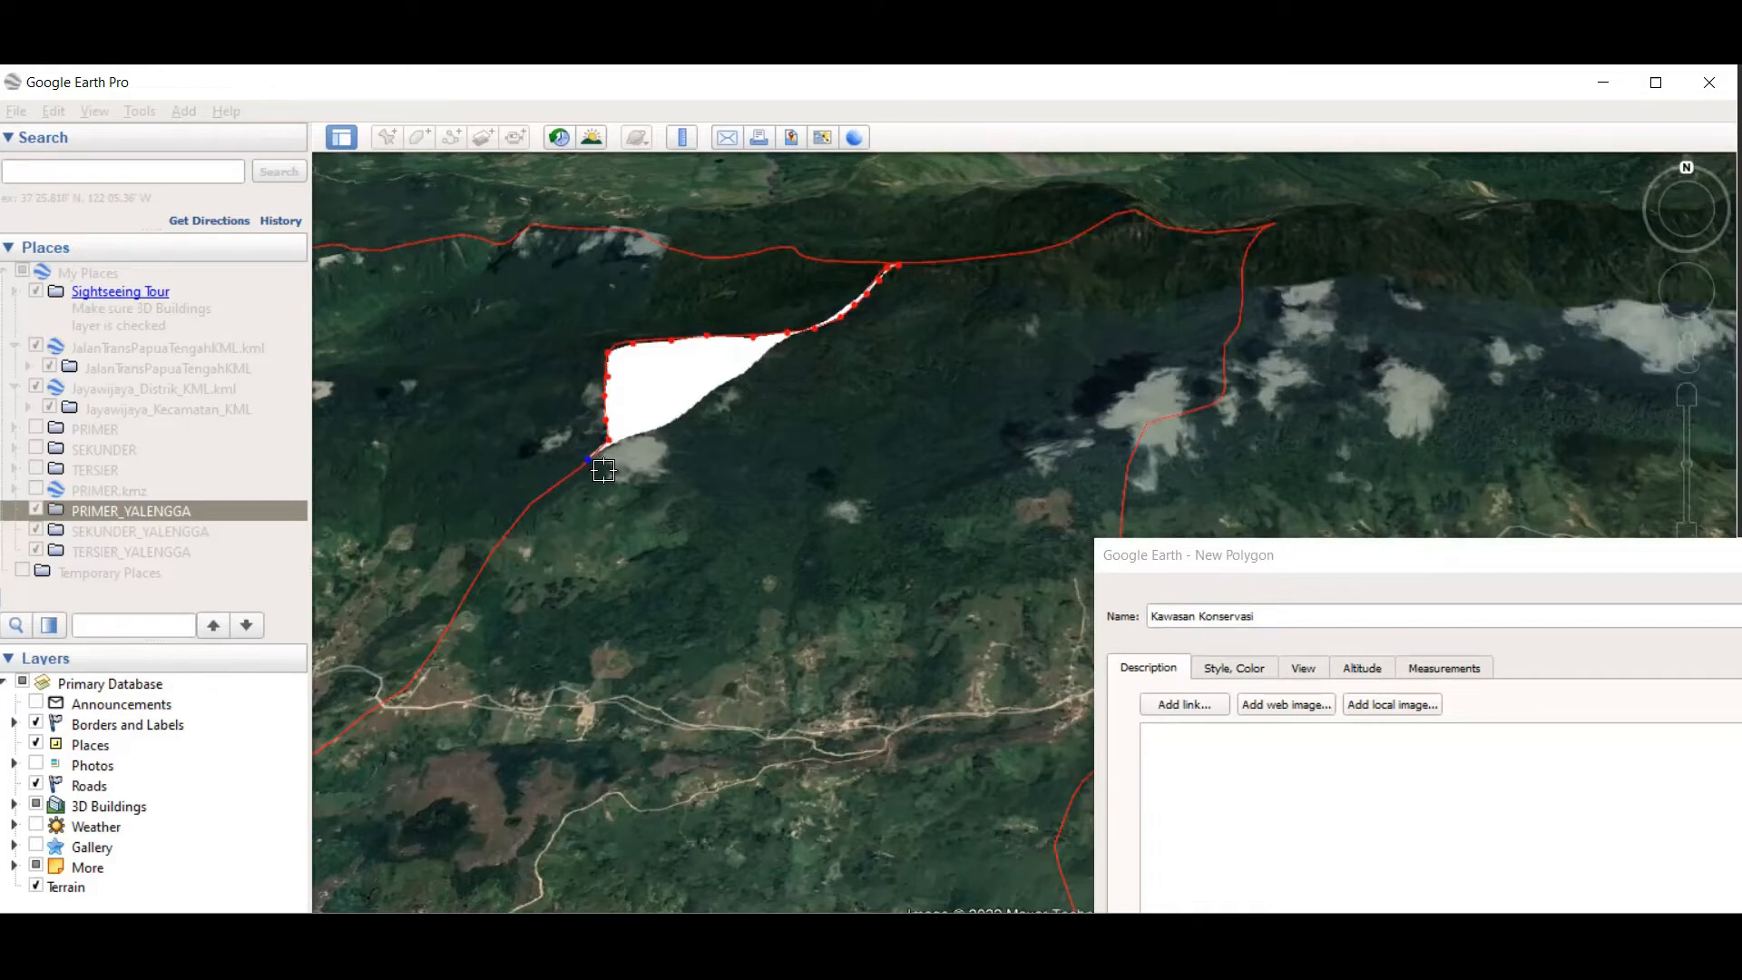
# Step: Outline the polygon's southern edge eastward along the forest limit, north of the settlements and road, toward the eastern district boundary
pyautogui.click(598, 469)
pyautogui.click(622, 489)
pyautogui.click(685, 493)
pyautogui.click(712, 505)
pyautogui.click(684, 539)
pyautogui.click(740, 570)
pyautogui.click(758, 575)
pyautogui.click(781, 579)
pyautogui.click(833, 585)
pyautogui.click(872, 585)
pyautogui.click(919, 585)
pyautogui.click(961, 585)
pyautogui.click(988, 580)
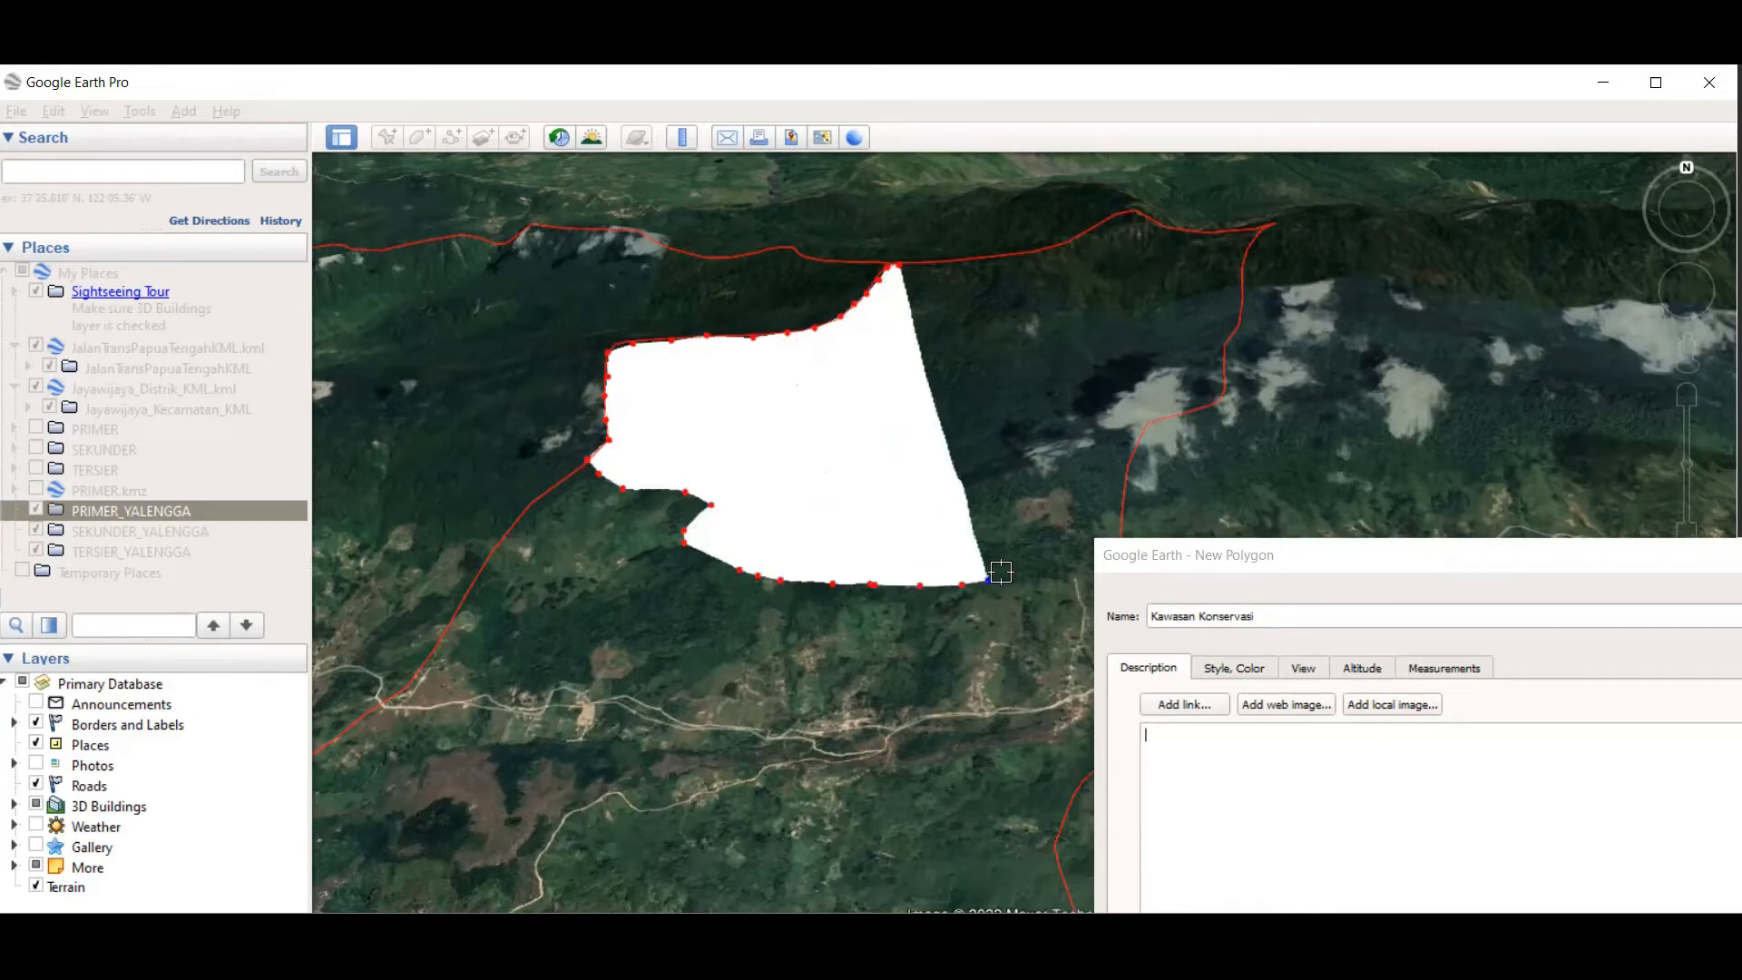
pyautogui.click(1003, 573)
pyautogui.click(1033, 564)
pyautogui.click(1060, 553)
pyautogui.click(1071, 548)
pyautogui.click(1092, 532)
pyautogui.click(1105, 526)
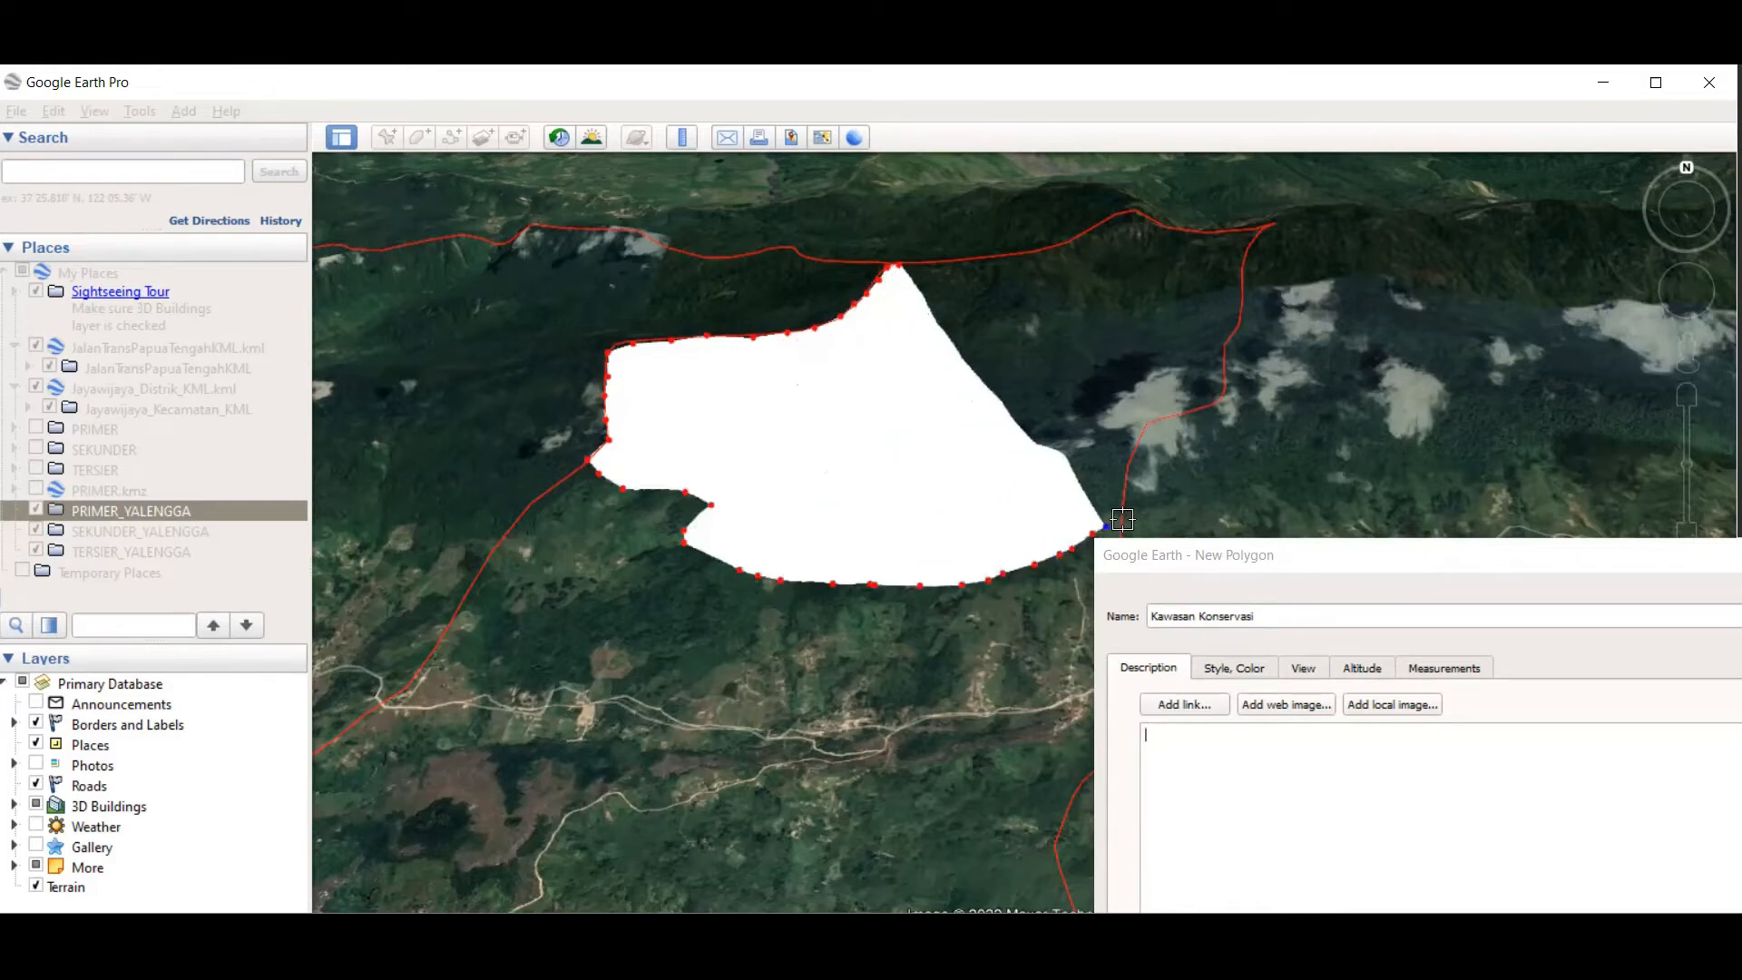
# Step: Trace the polygon's eastern edge northward along the red district boundary up to its northeastern corner
pyautogui.click(1124, 518)
pyautogui.click(1123, 487)
pyautogui.click(1128, 463)
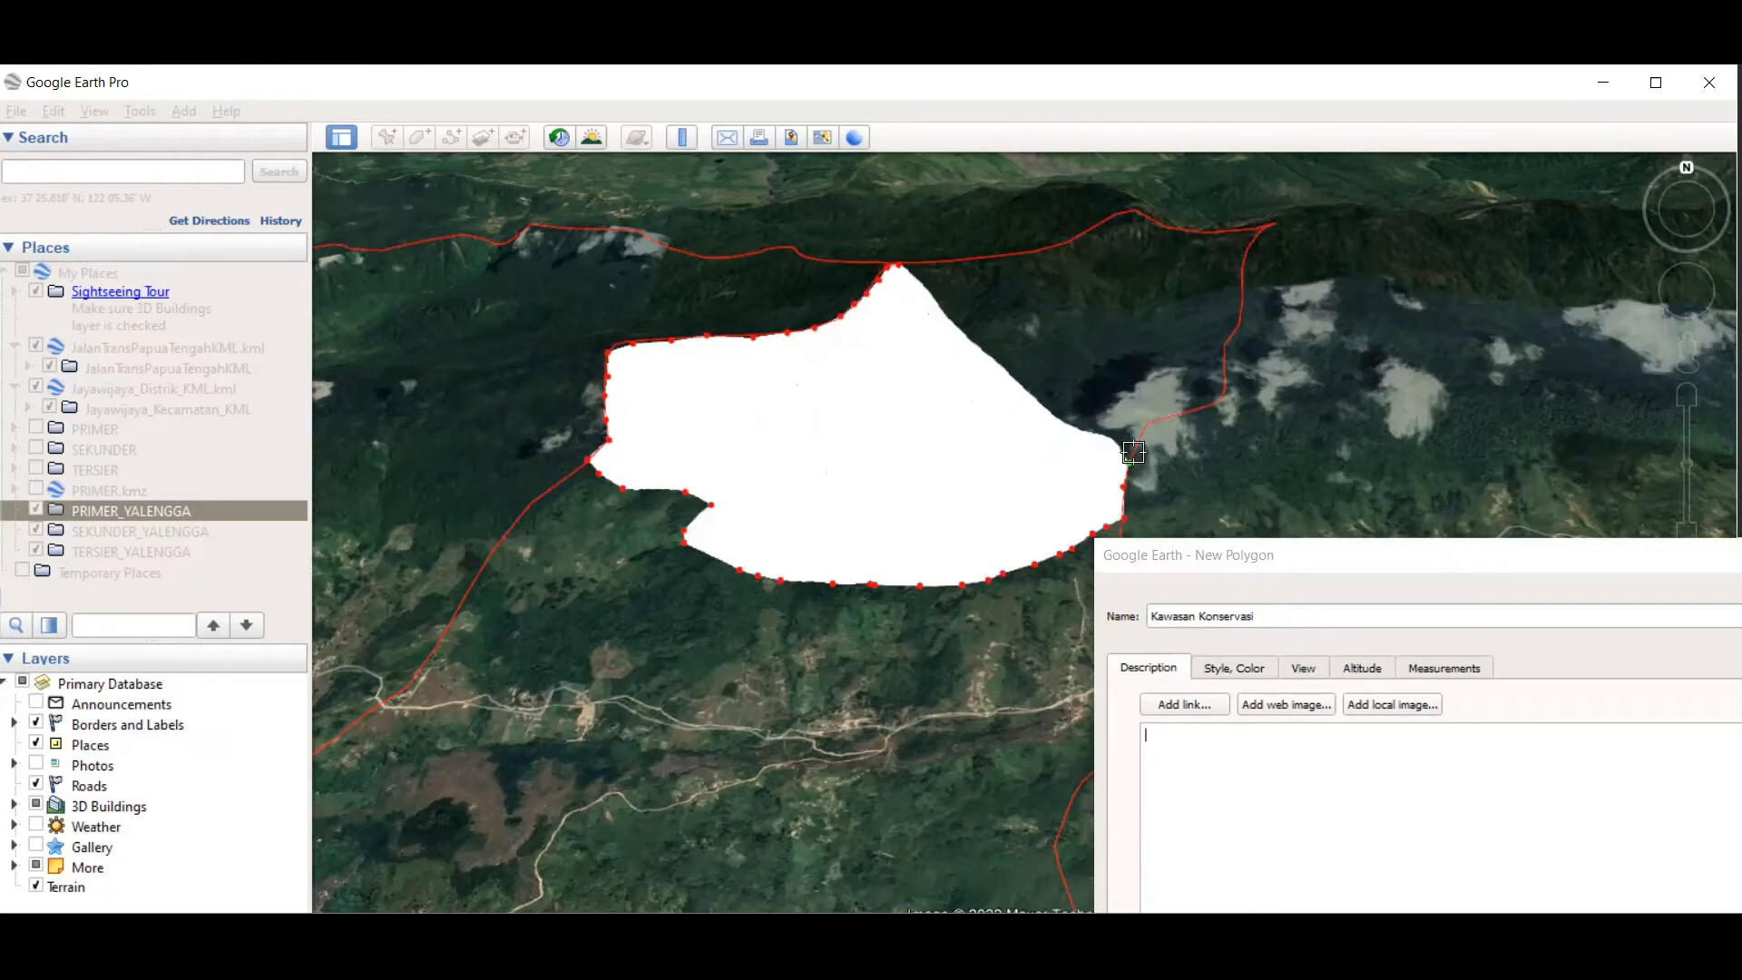
pyautogui.click(1140, 443)
pyautogui.click(1156, 418)
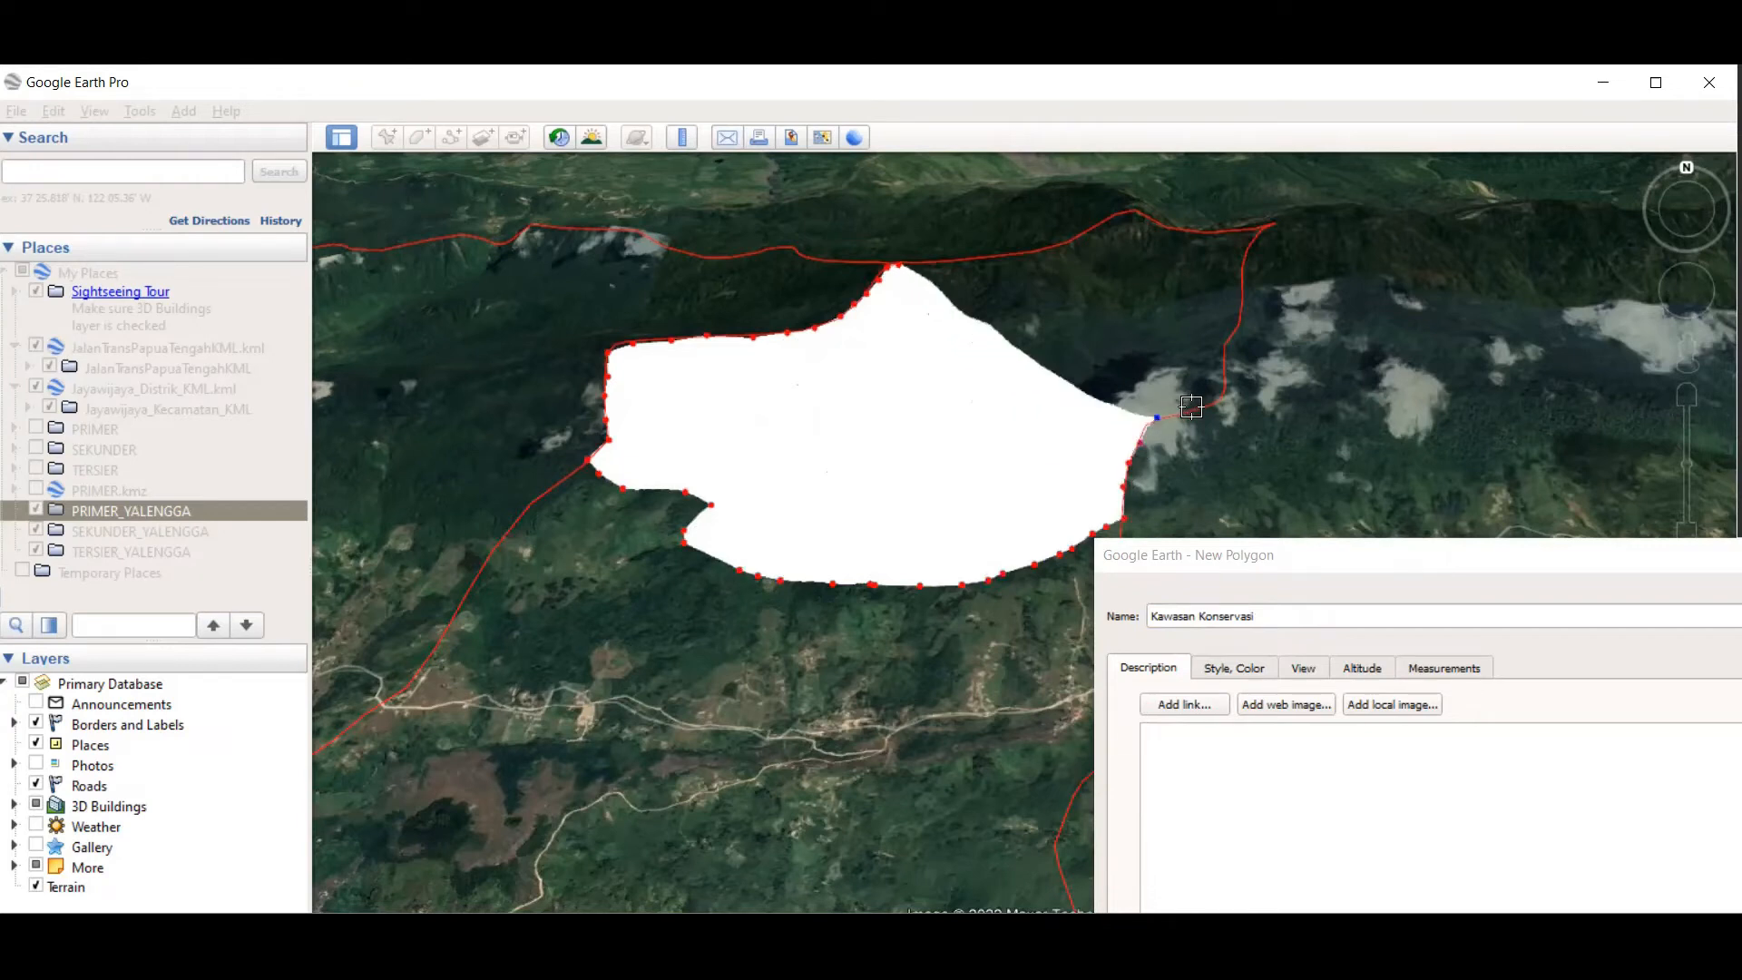
pyautogui.click(1195, 408)
pyautogui.click(1222, 396)
pyautogui.click(1223, 370)
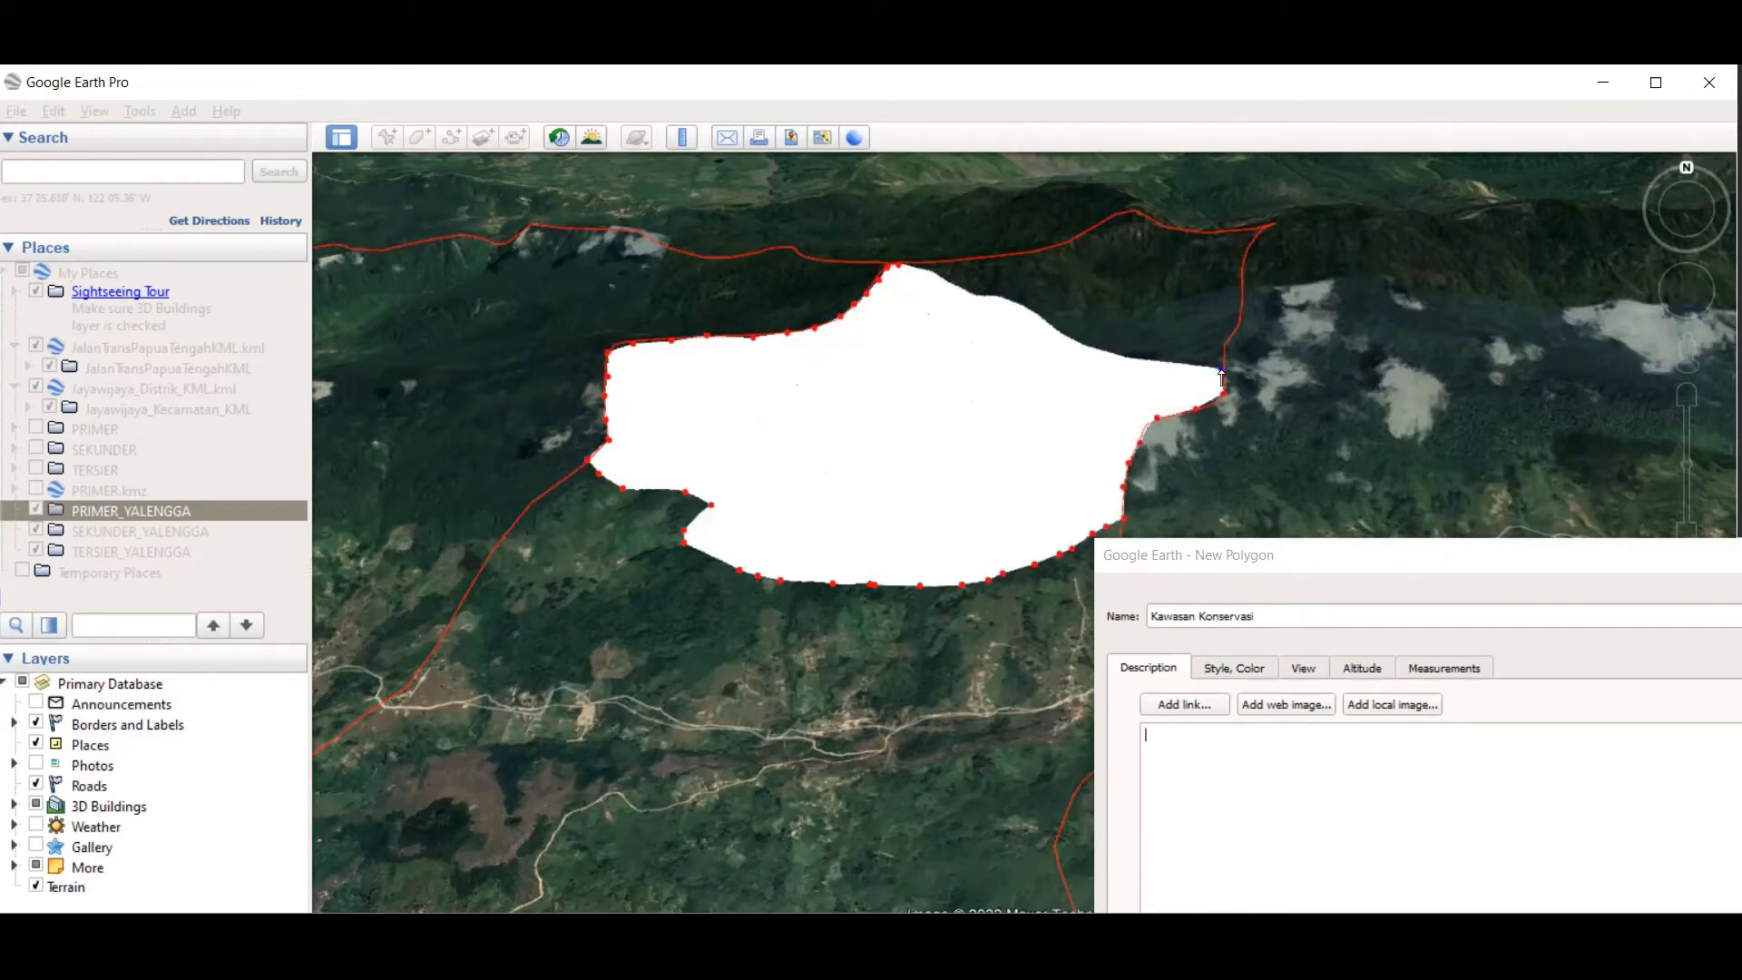
pyautogui.click(1233, 324)
pyautogui.click(1239, 305)
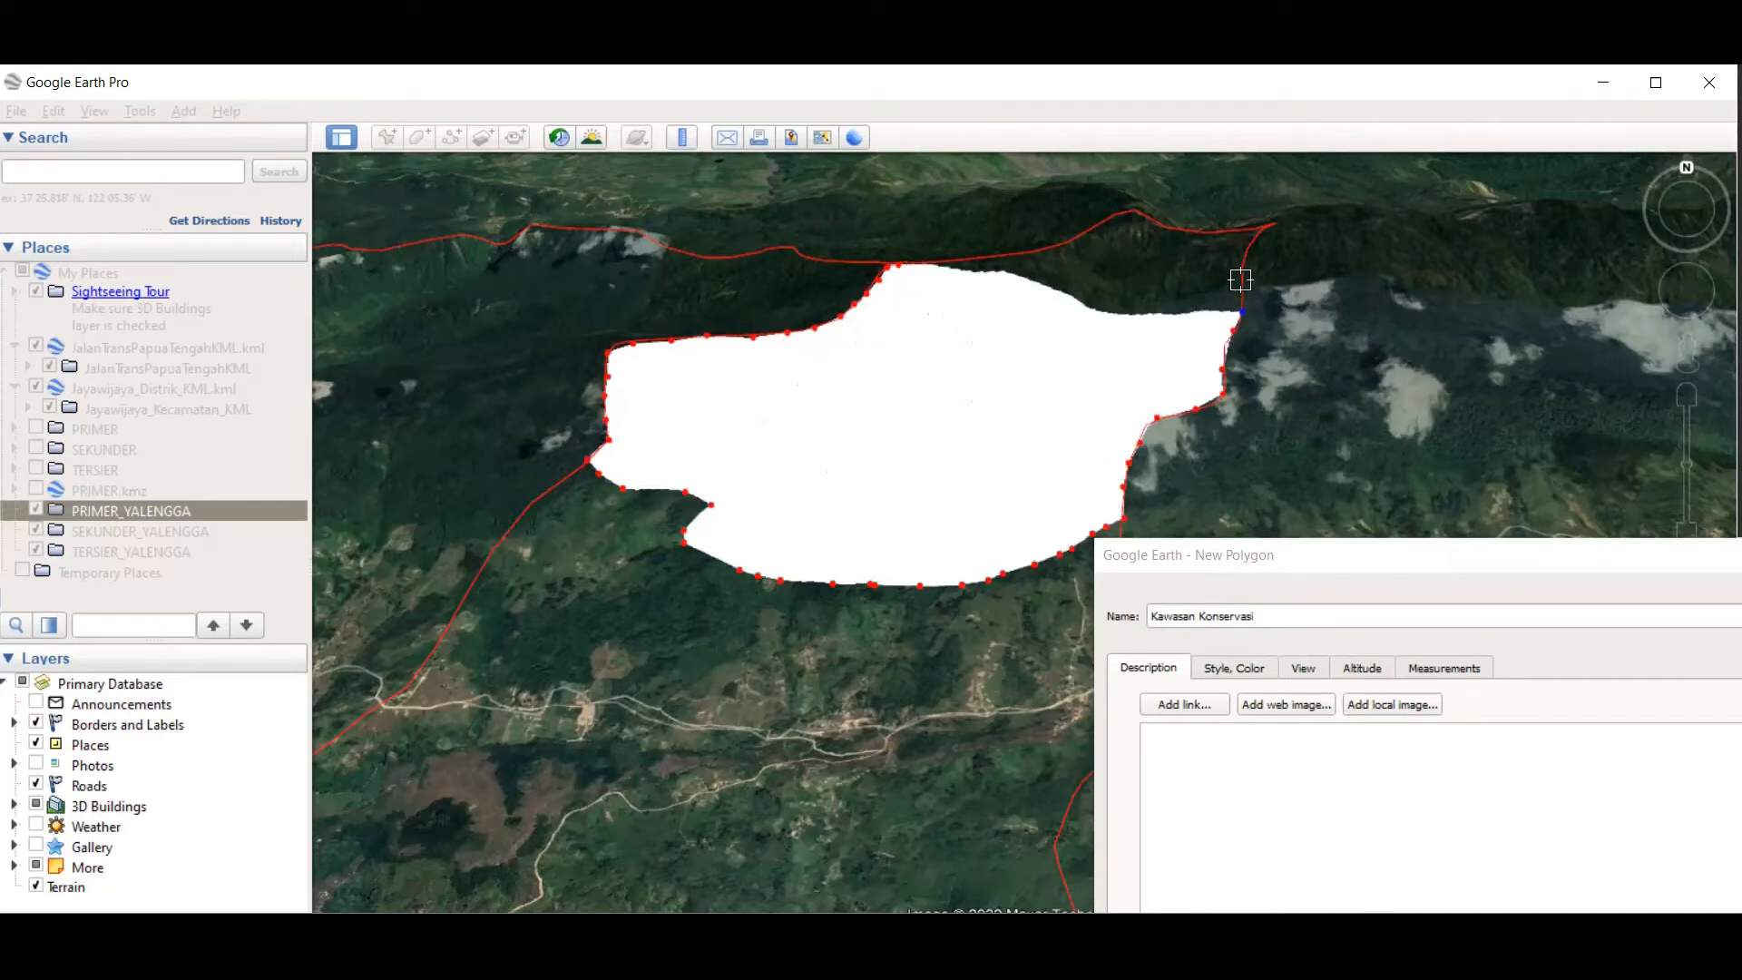
pyautogui.click(1242, 281)
pyautogui.click(1242, 258)
pyautogui.click(1253, 240)
pyautogui.click(1270, 224)
# Step: Close the polygon by tracing the northern district boundary westward from the northeastern corner back toward the starting point
pyautogui.click(1238, 229)
pyautogui.click(1192, 228)
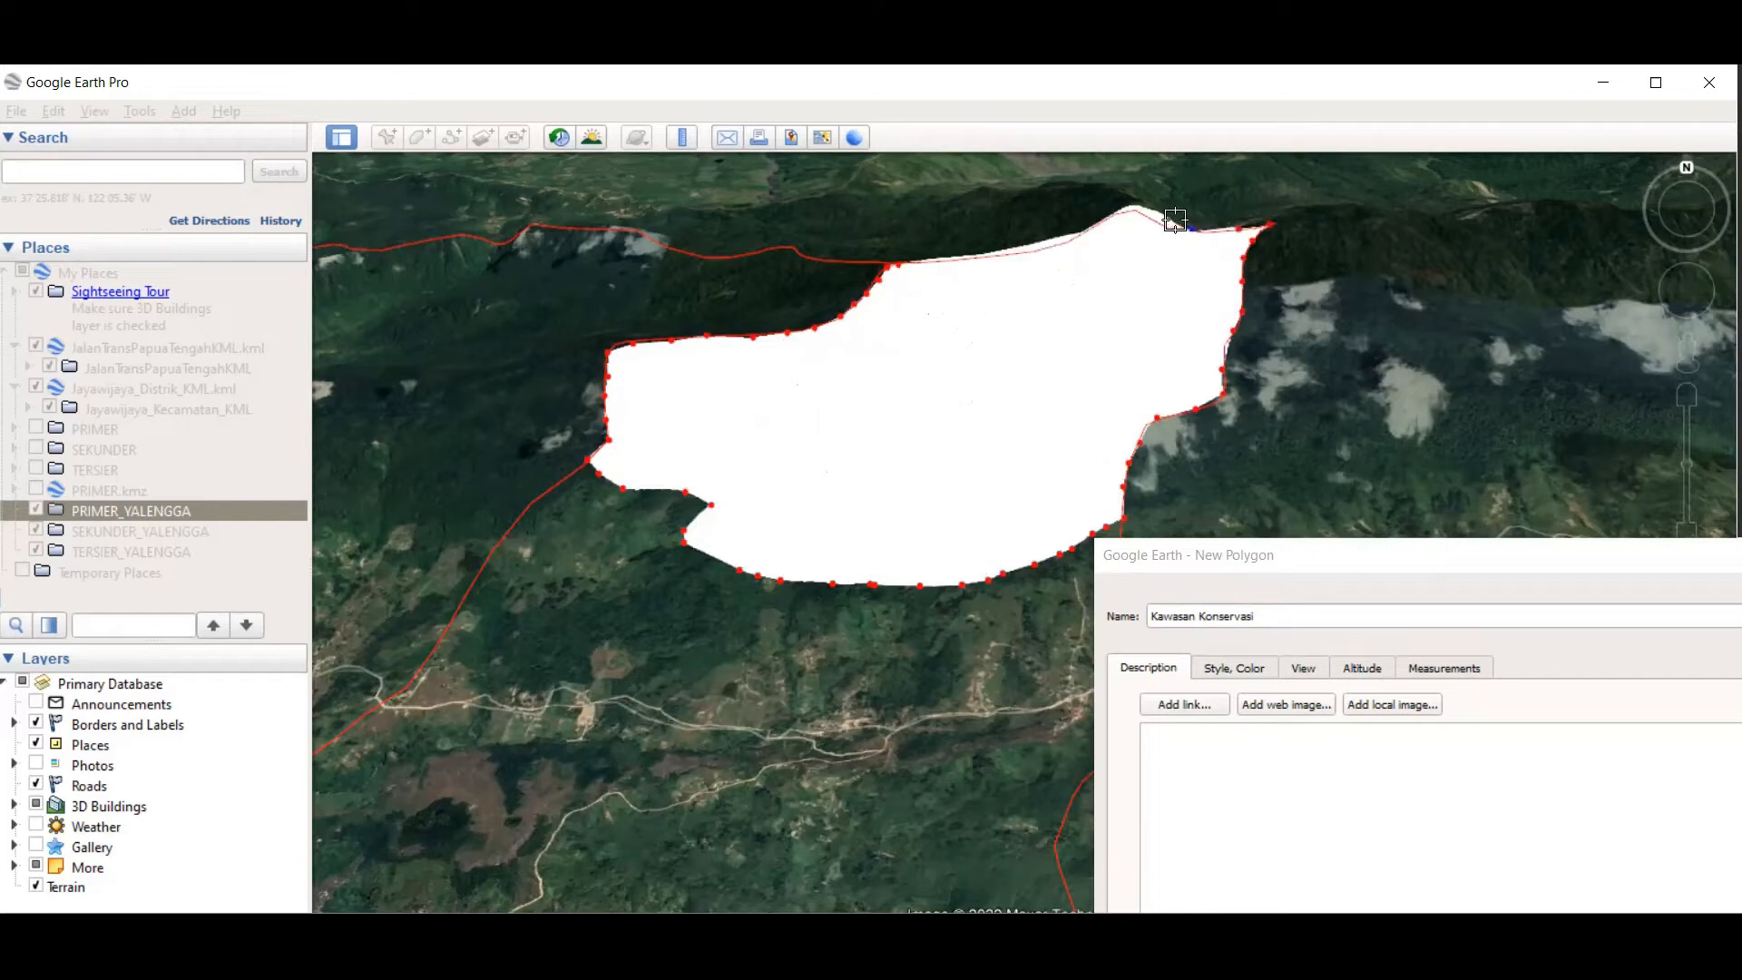
pyautogui.click(1149, 218)
pyautogui.click(1122, 212)
pyautogui.click(1085, 230)
pyautogui.click(1058, 248)
pyautogui.click(1004, 256)
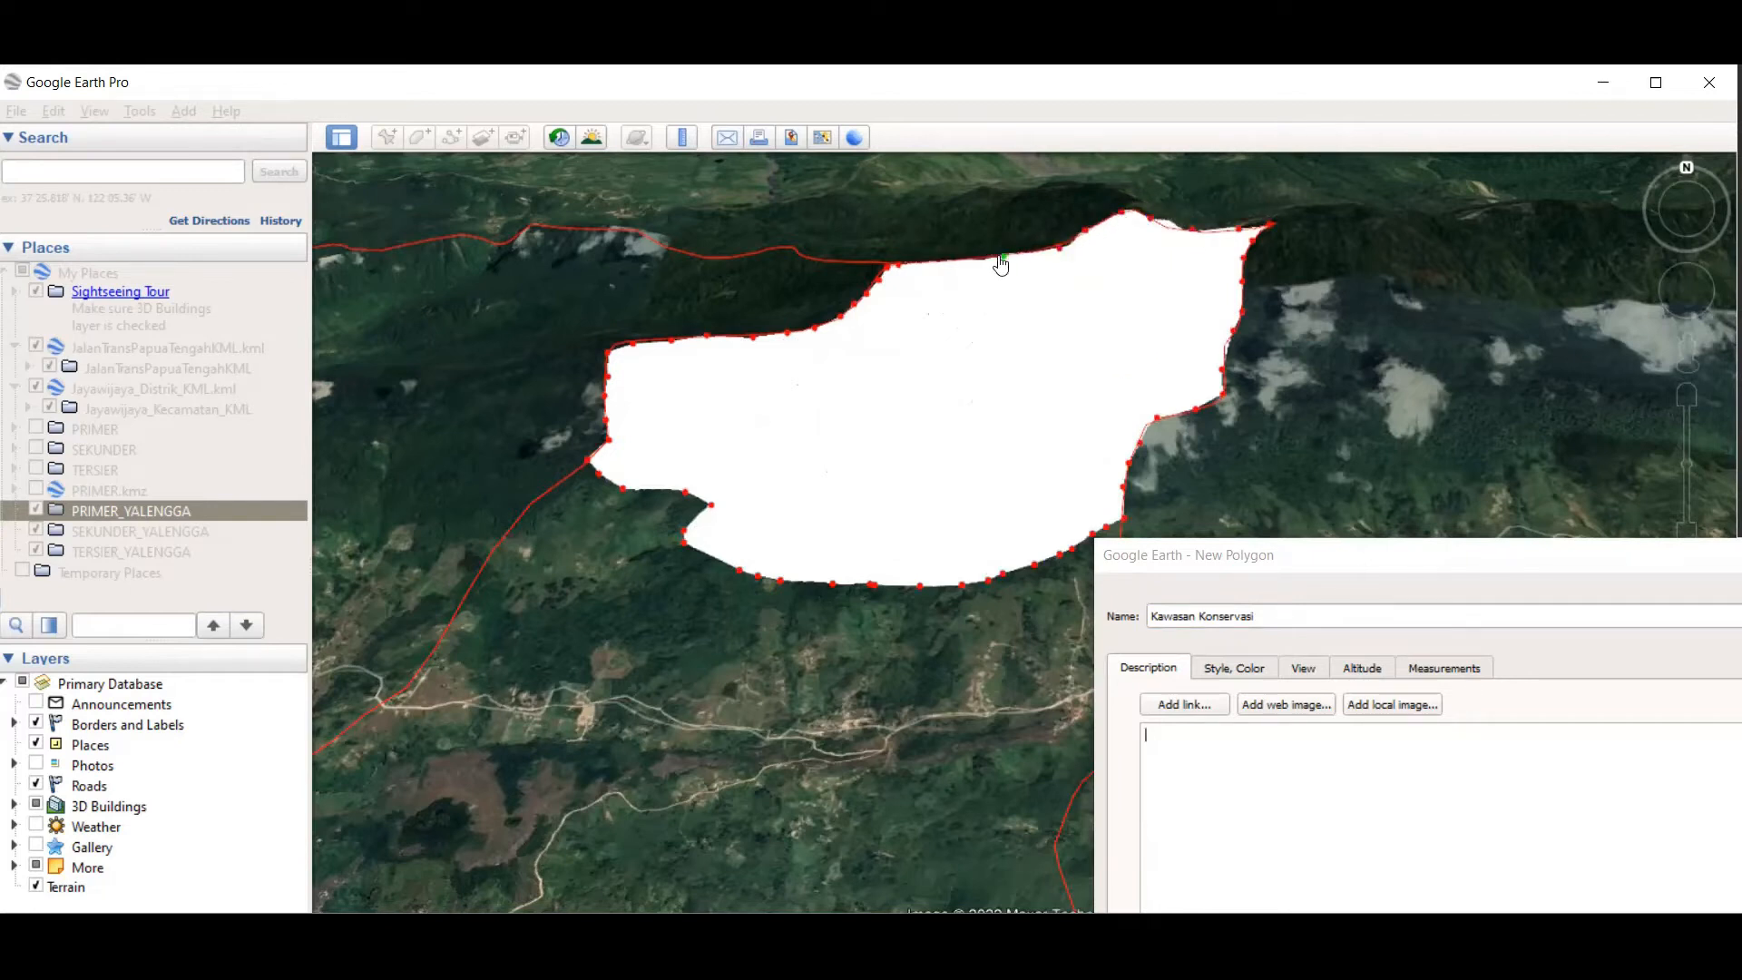
pyautogui.click(940, 262)
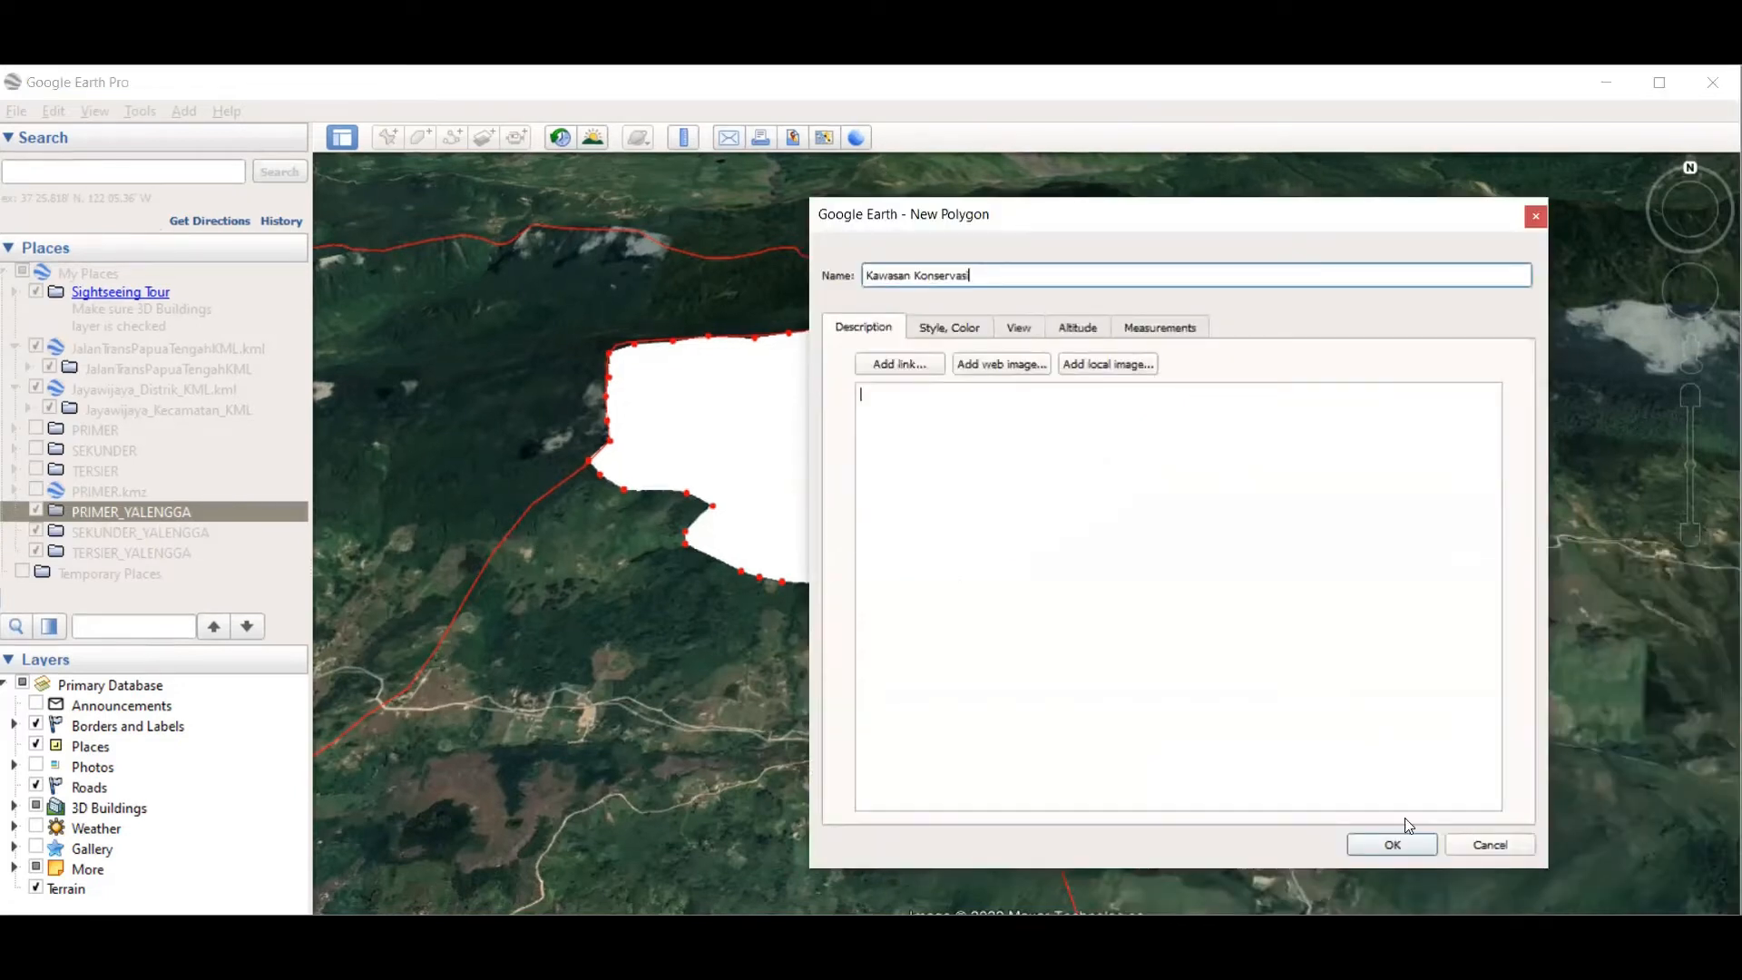
# Step: Set the conservation polygon's area color to dark green (#005500)
pyautogui.click(1054, 512)
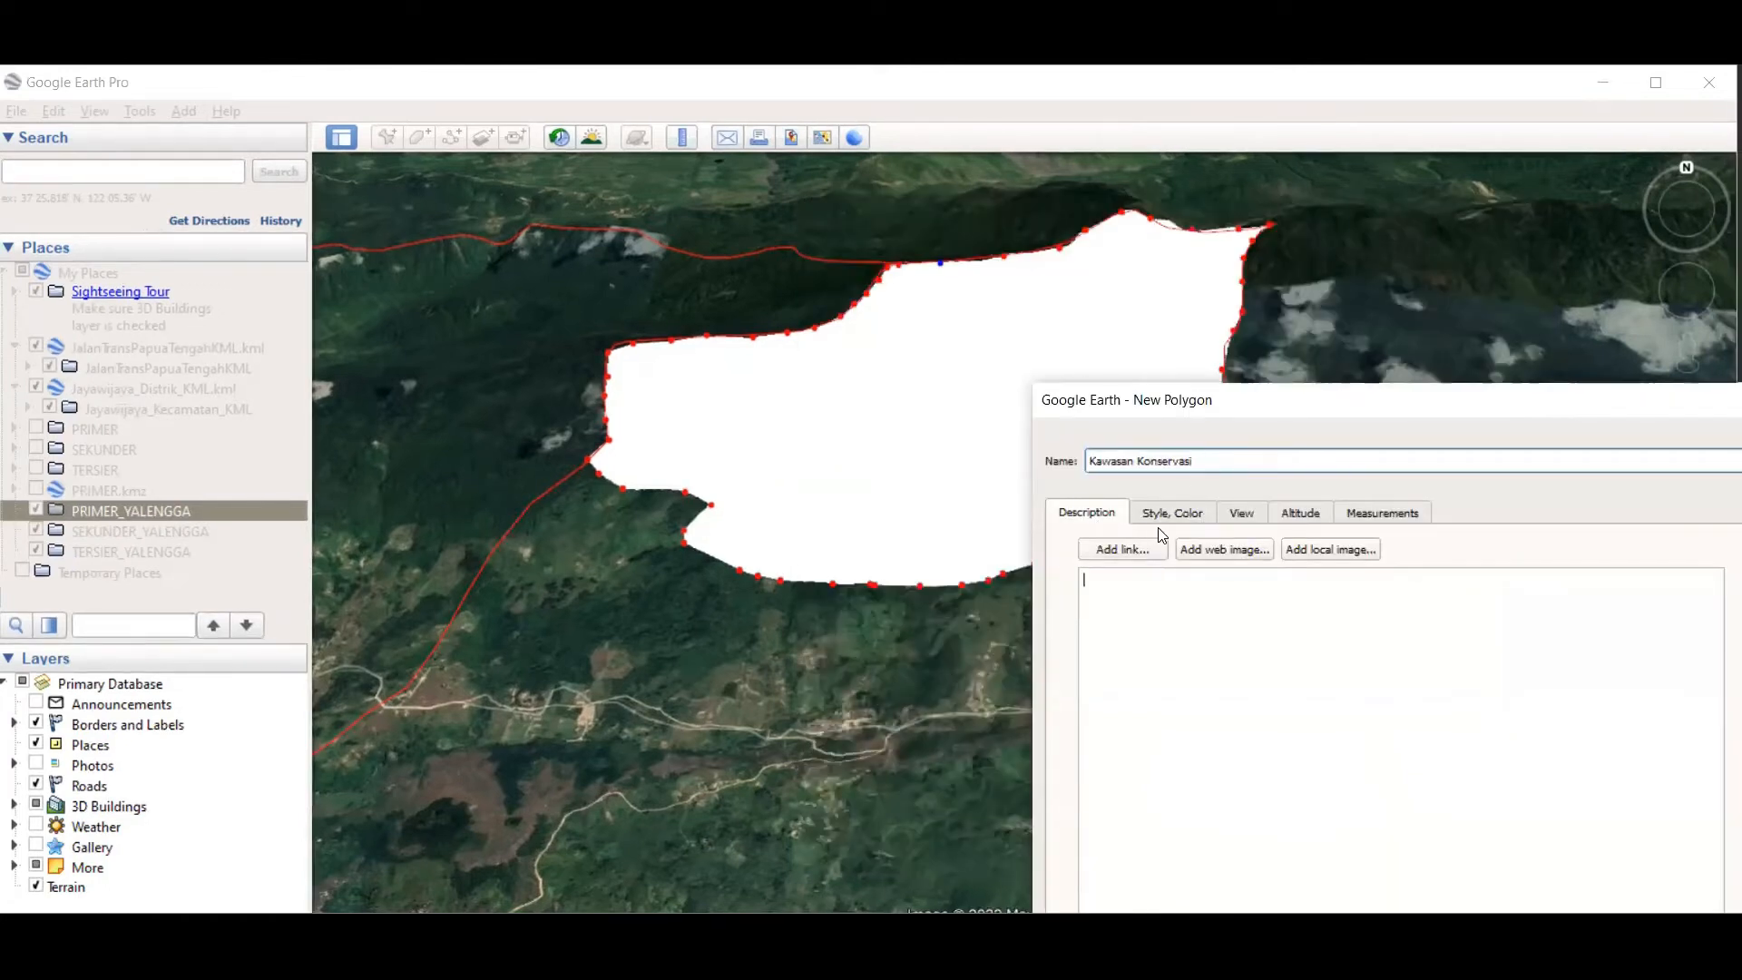
pyautogui.moveTo(1174, 395); pyautogui.dragTo(1087, 357)
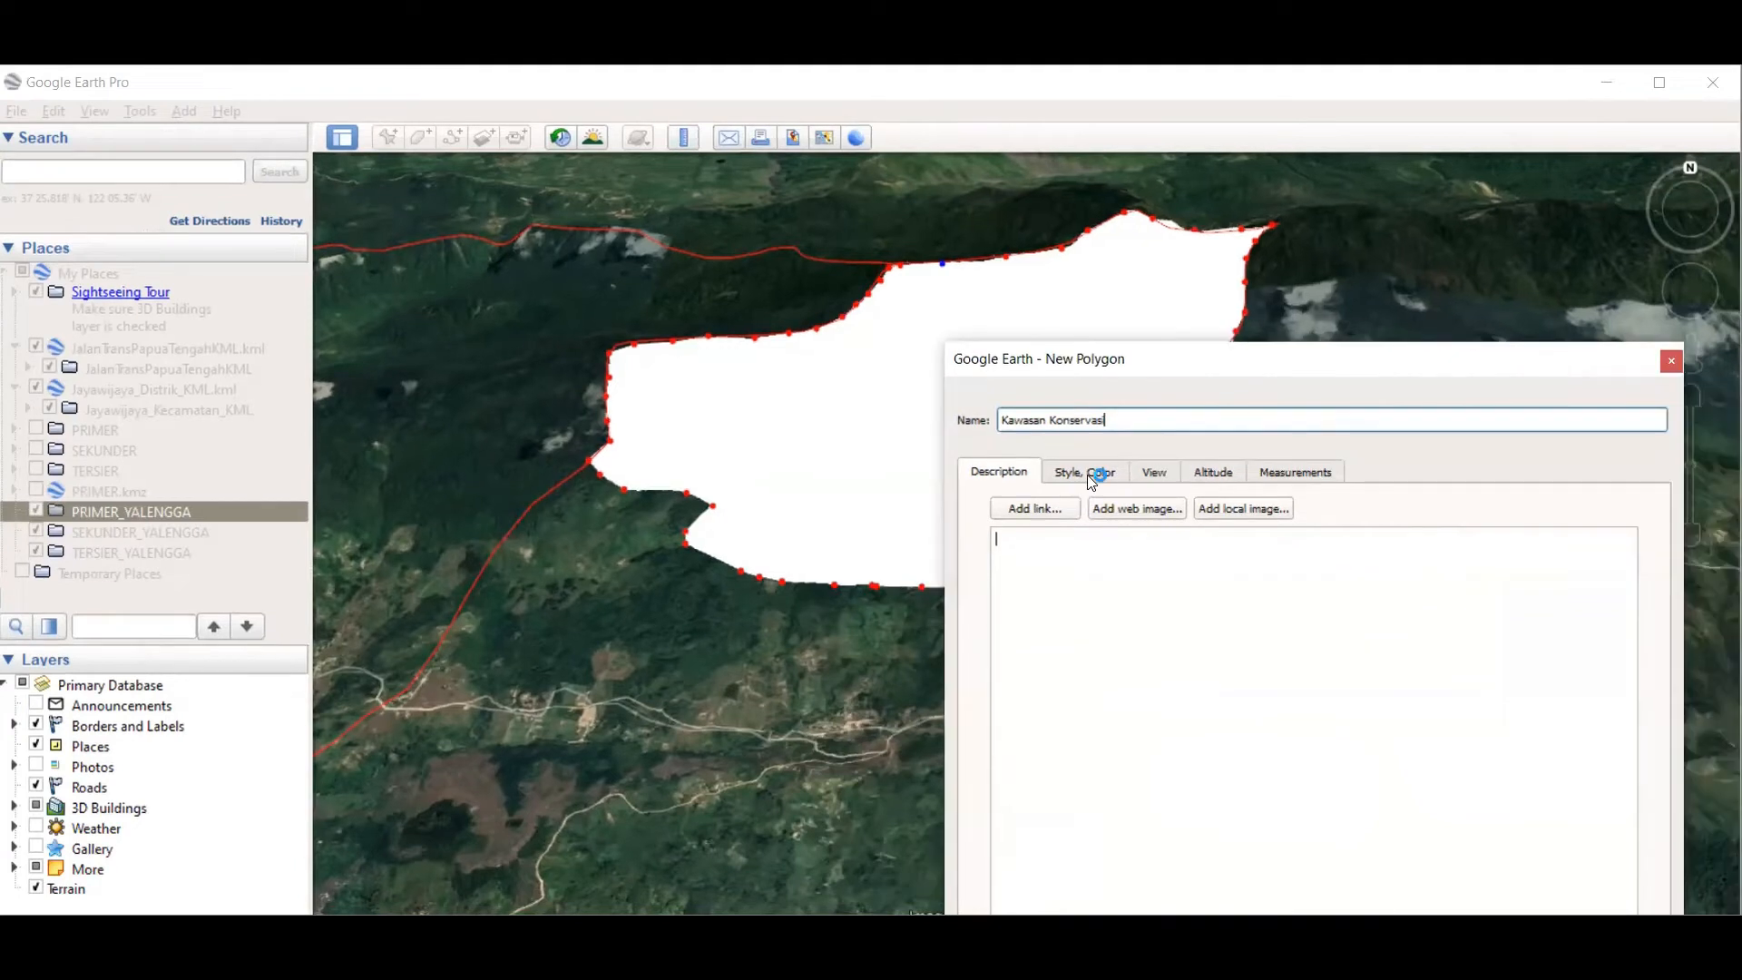
pyautogui.click(1085, 472)
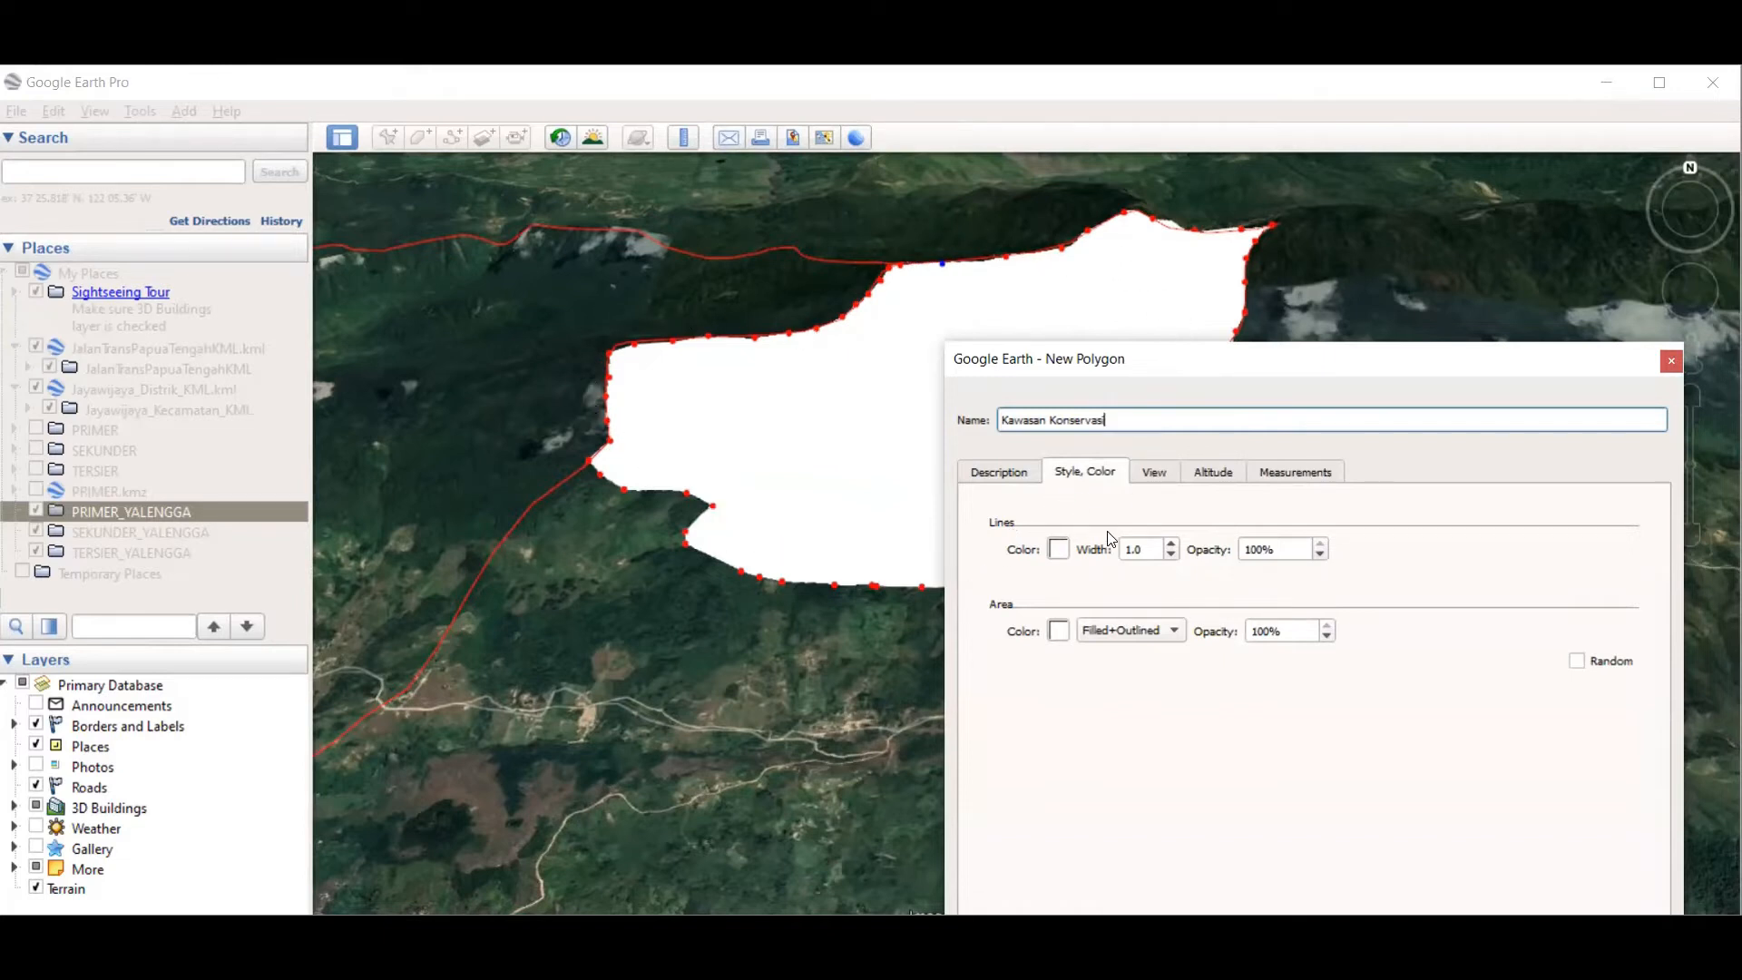
pyautogui.click(1057, 632)
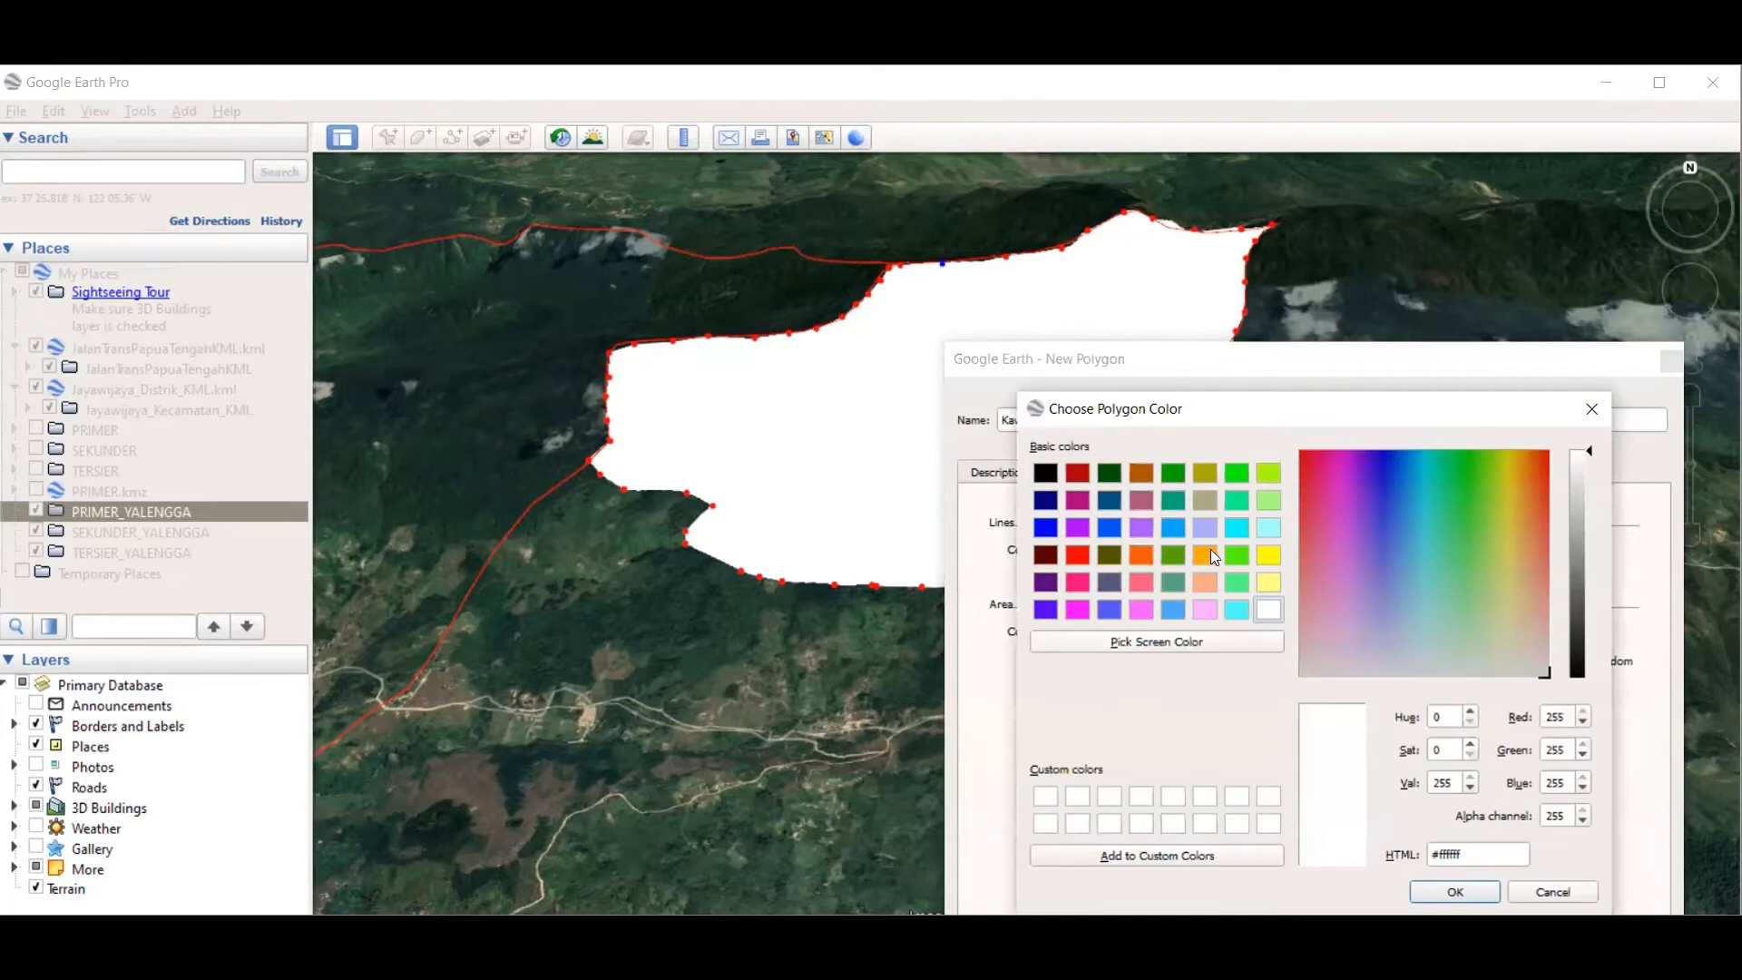
pyautogui.click(1108, 473)
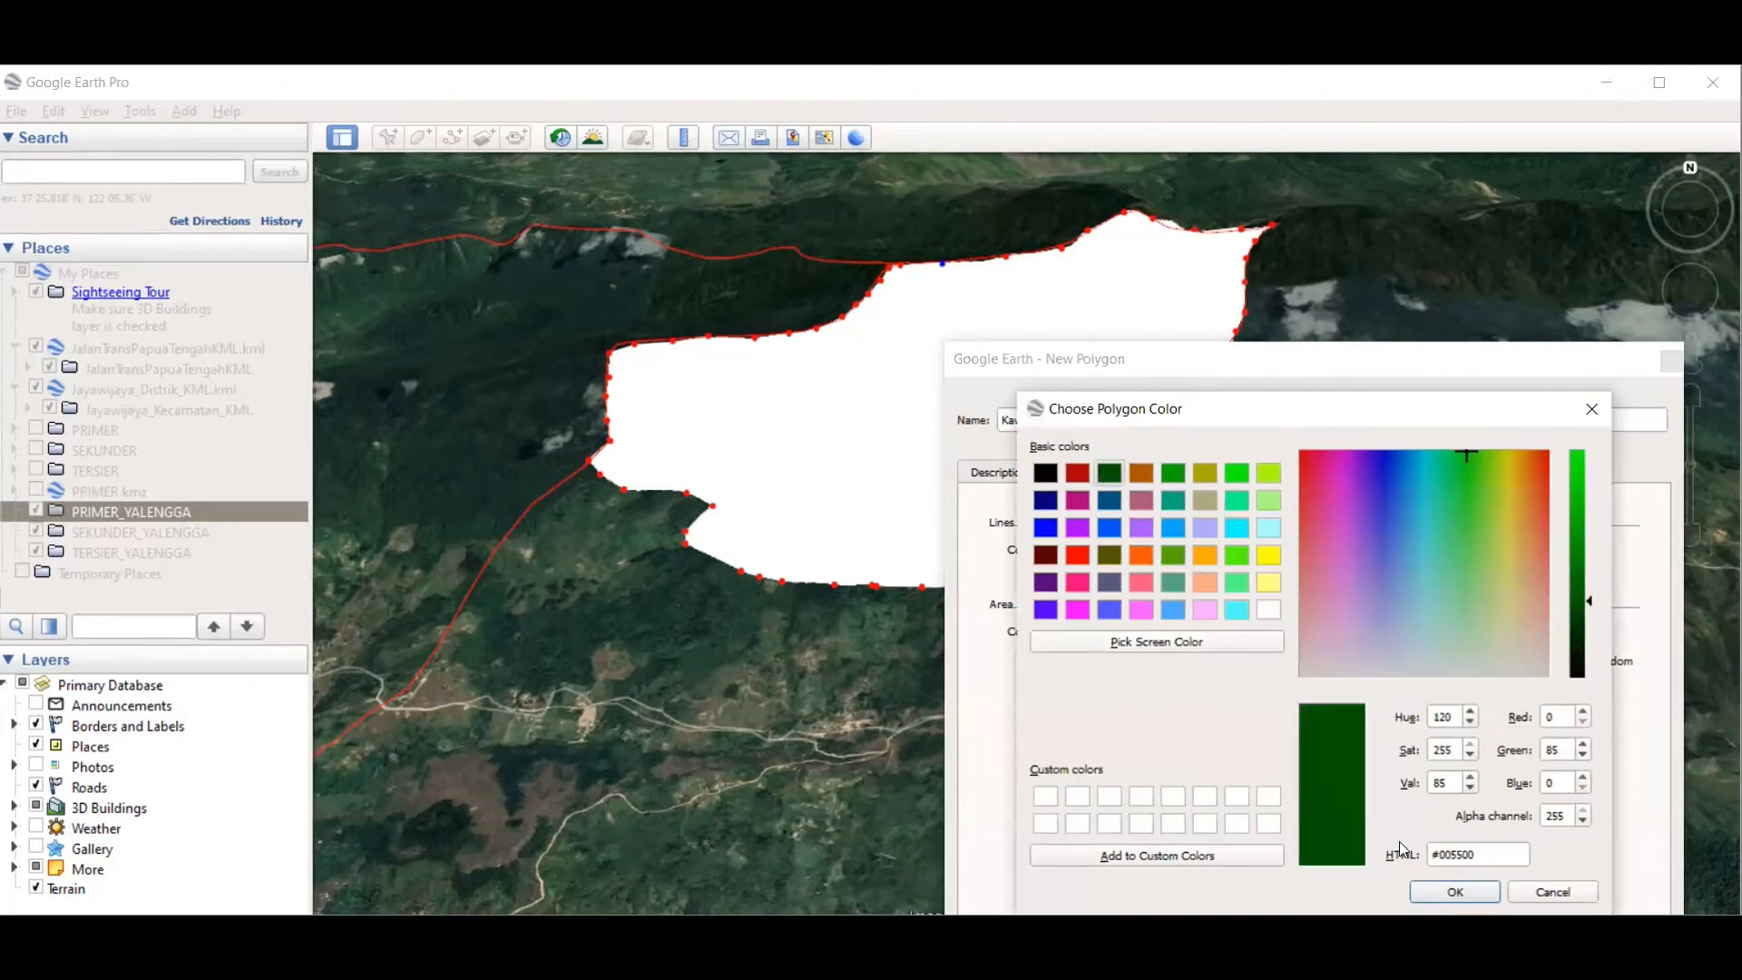
pyautogui.click(1452, 892)
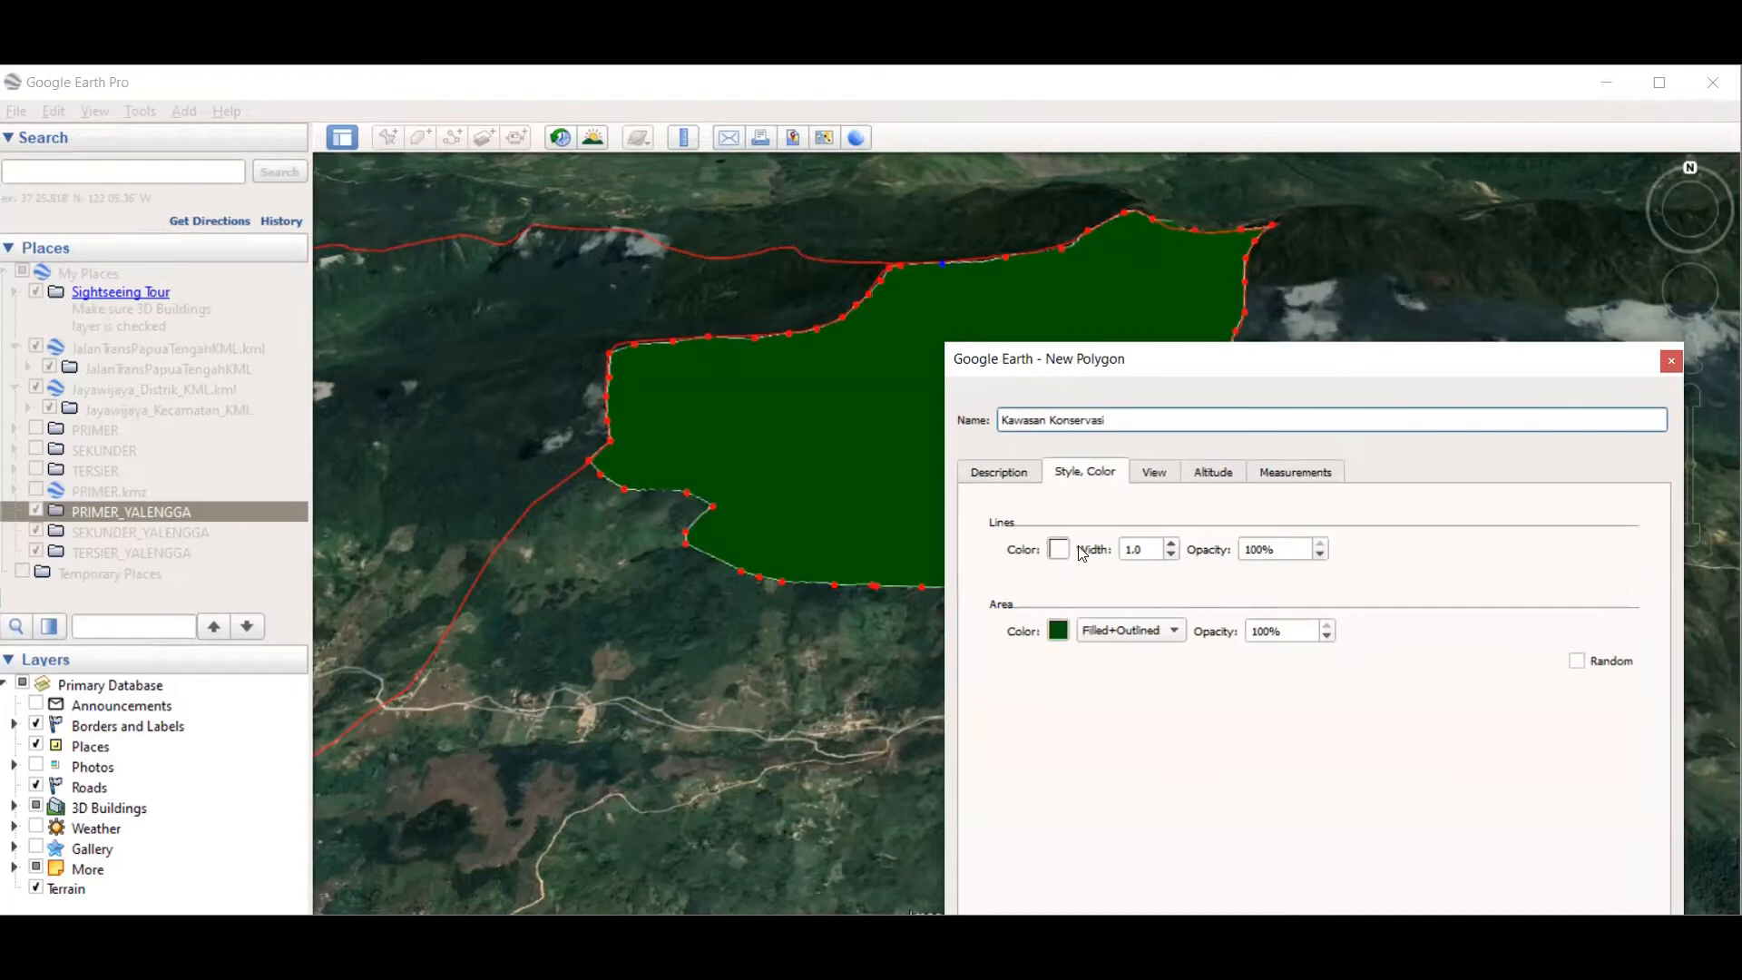
# Step: Set the polygon's line color to the same dark green (#005500) and save the polygon
pyautogui.click(1057, 549)
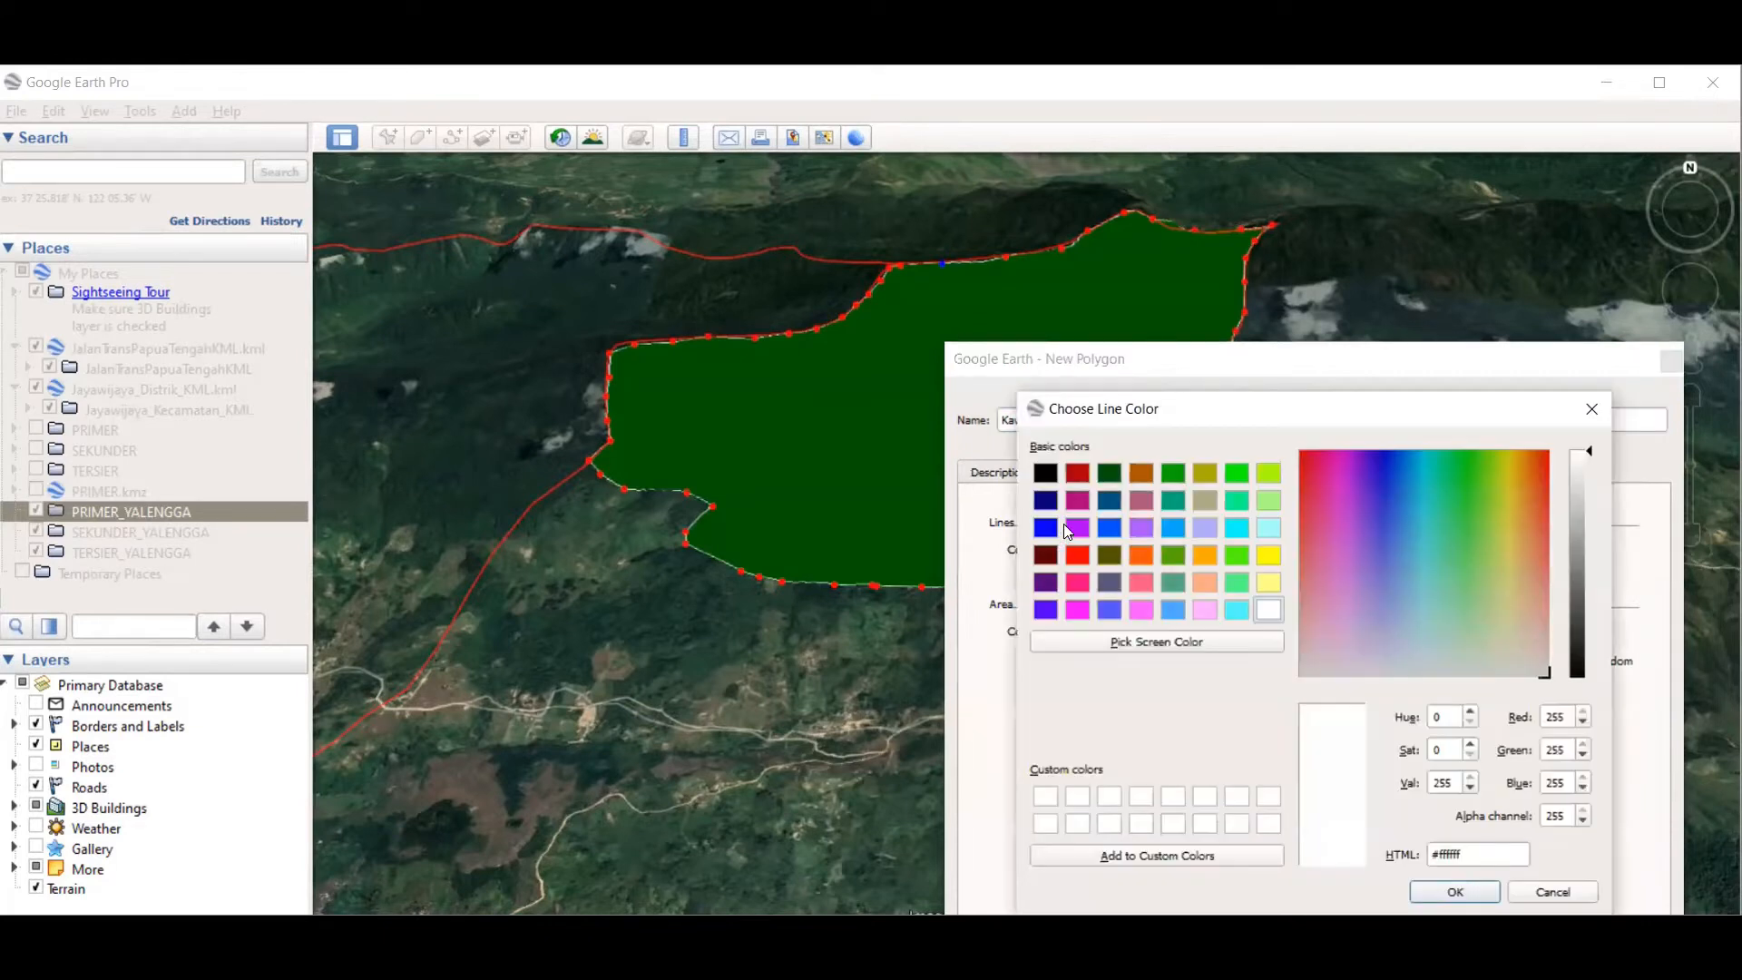
pyautogui.click(1108, 472)
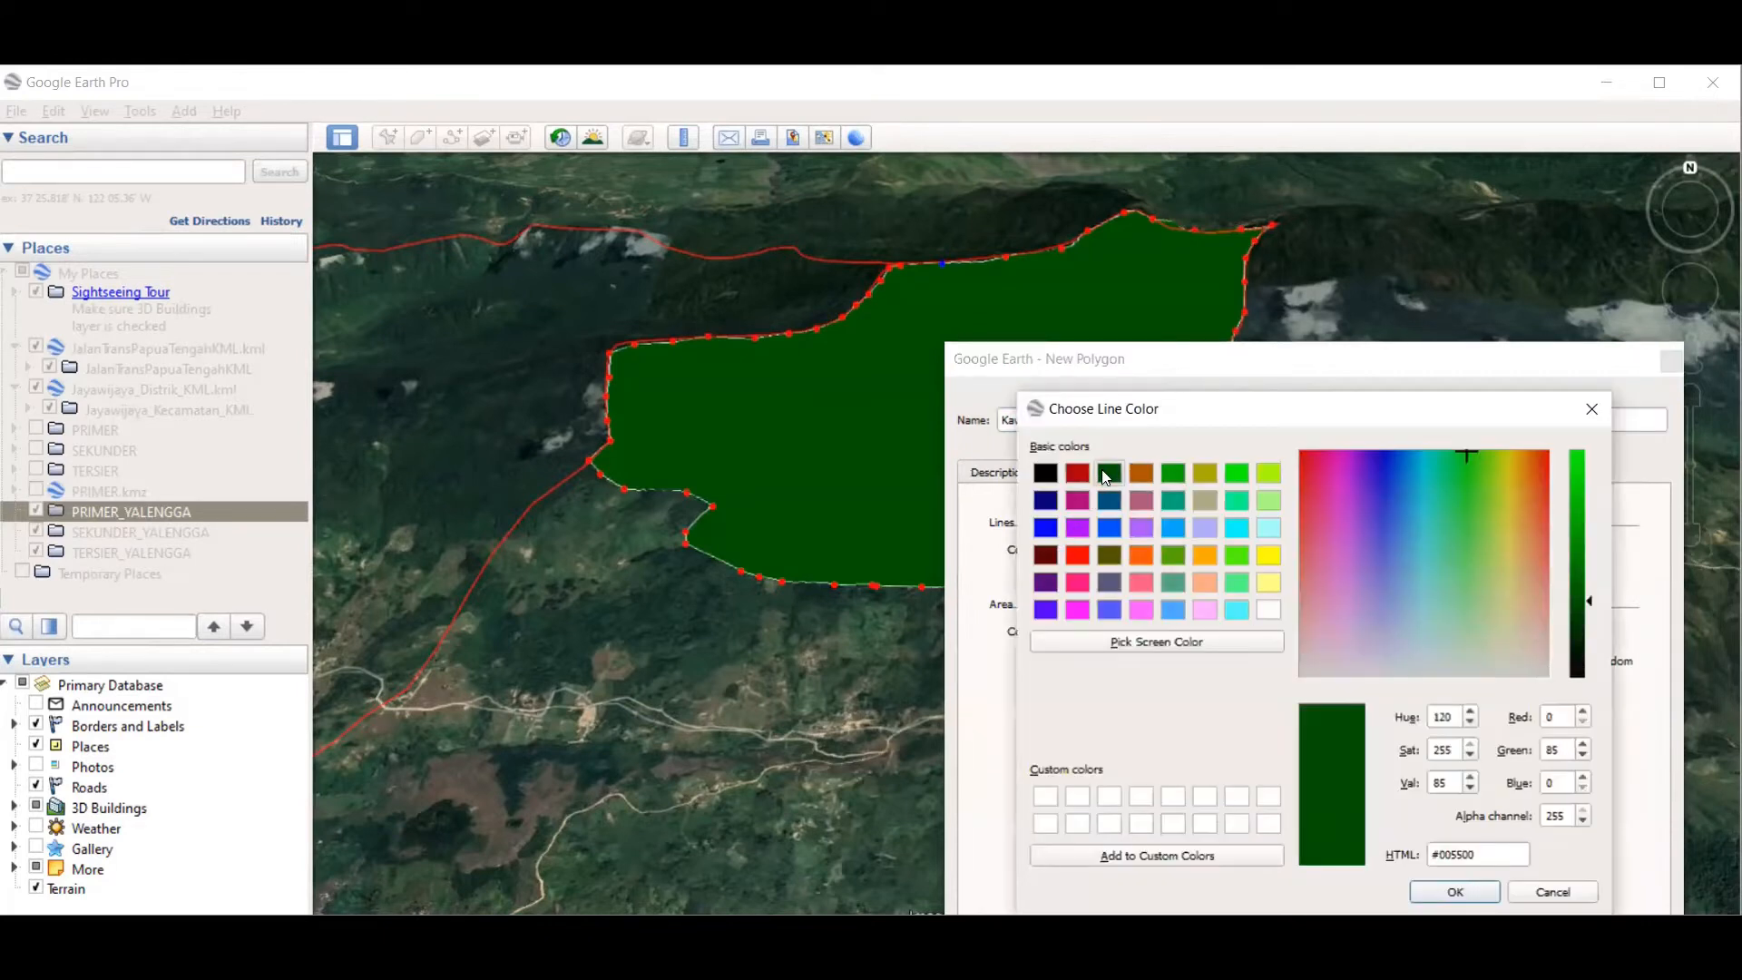
pyautogui.click(1438, 890)
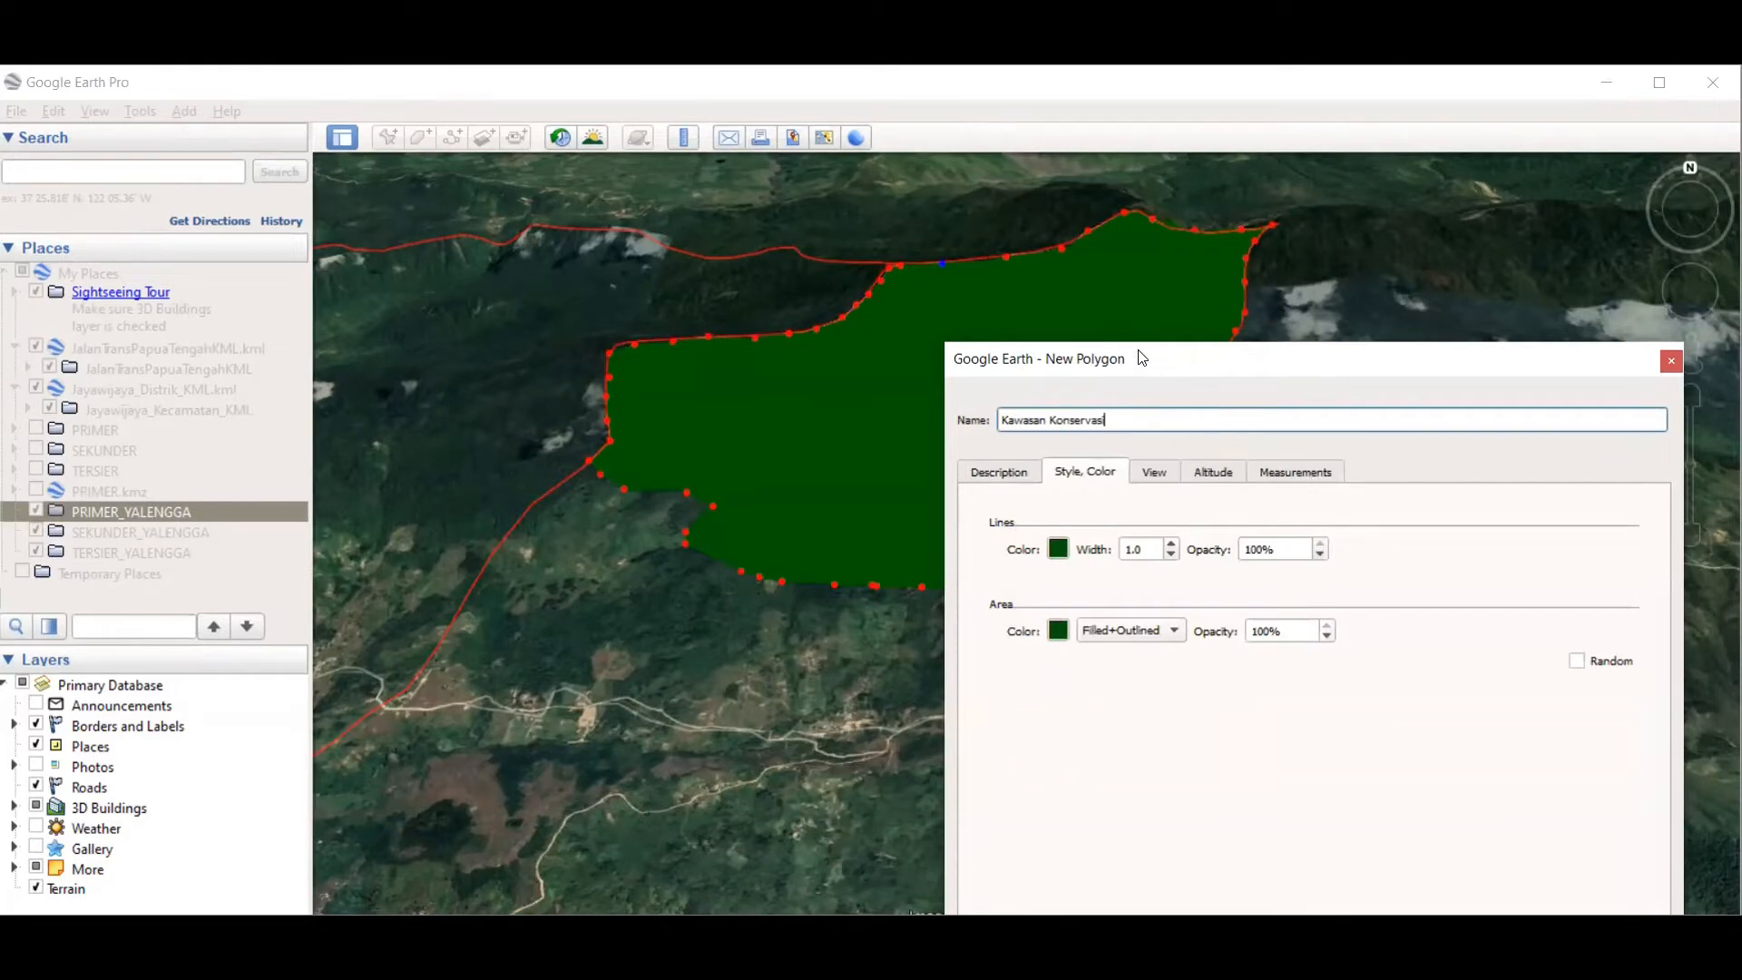
pyautogui.moveTo(1142, 356); pyautogui.dragTo(1142, 168)
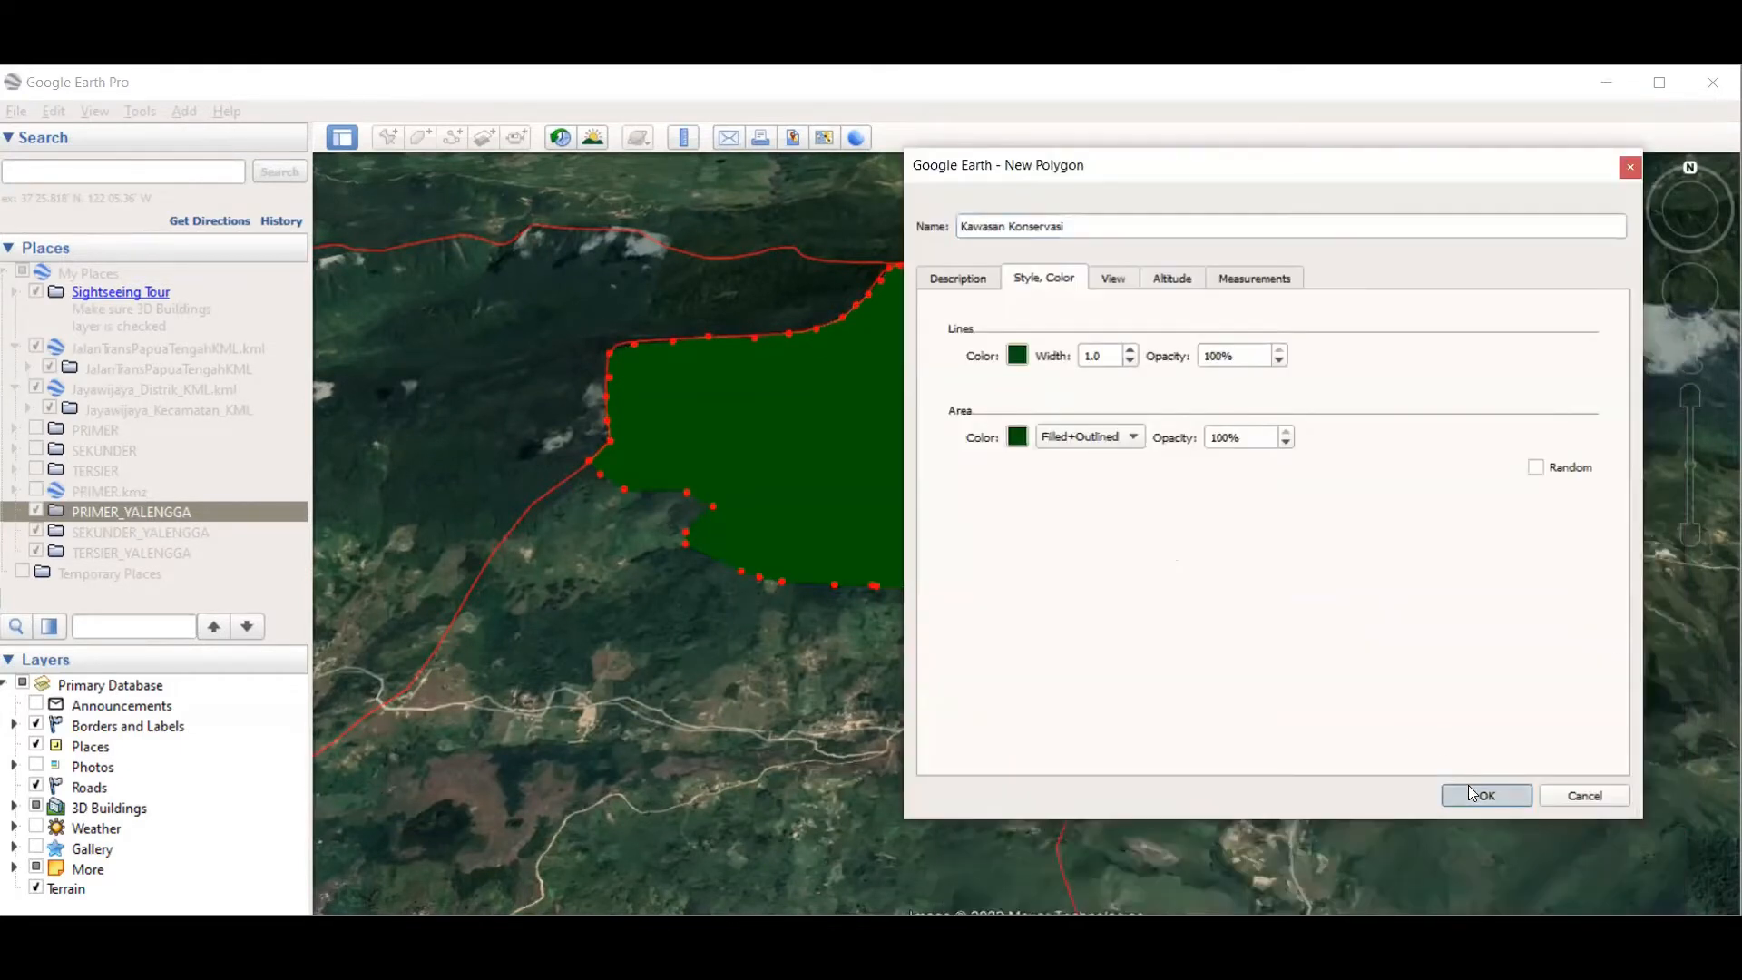
pyautogui.click(1468, 785)
# Step: Start a new path named Sungai inside the PRIMER_YALENGGA folder
pyautogui.scroll(-2, 1038, 475)
pyautogui.scroll(-1, 998, 490)
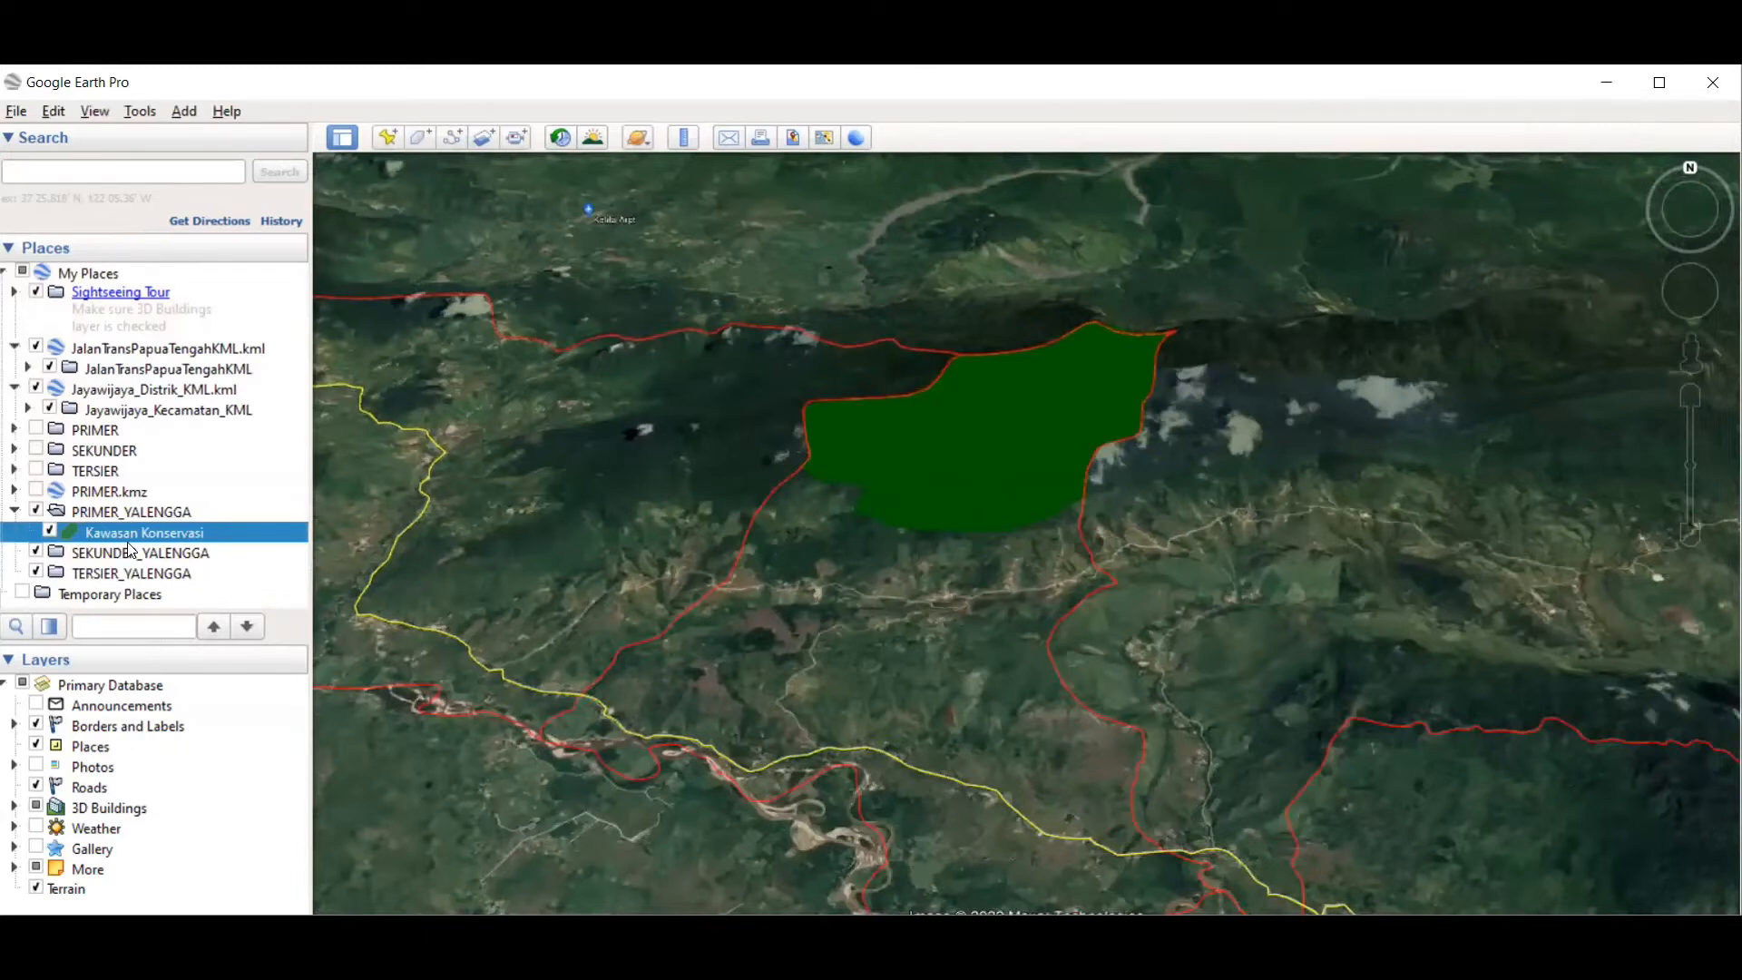
pyautogui.click(127, 515)
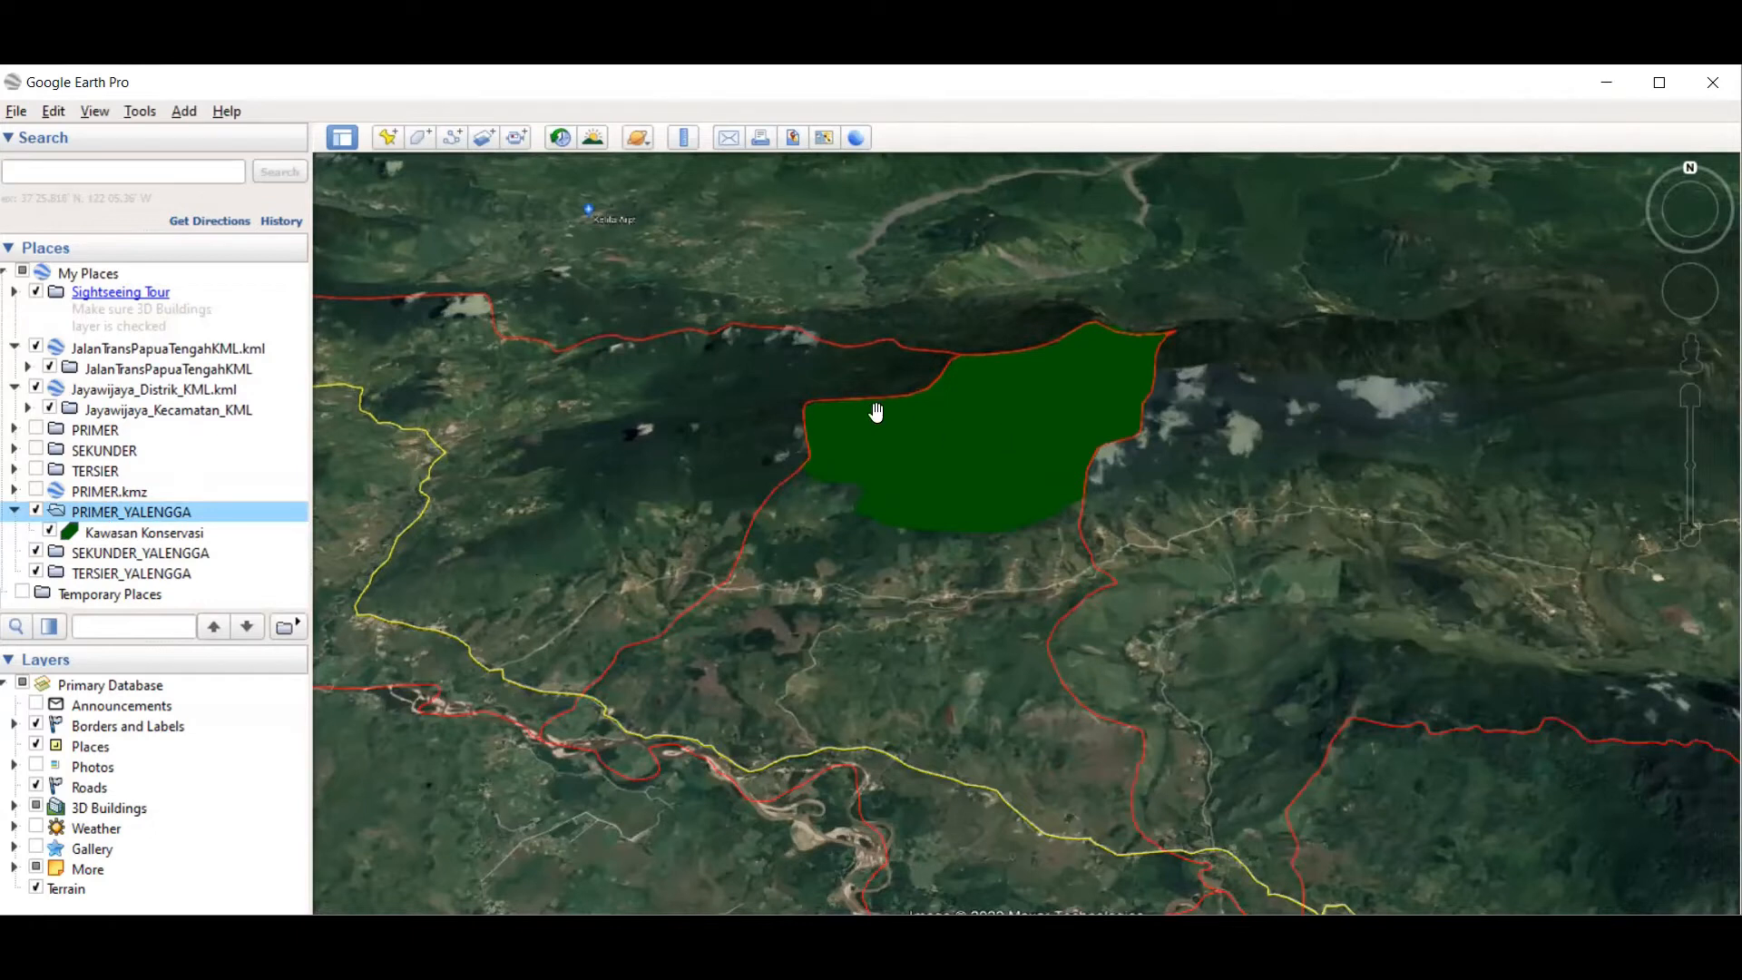
pyautogui.click(384, 139)
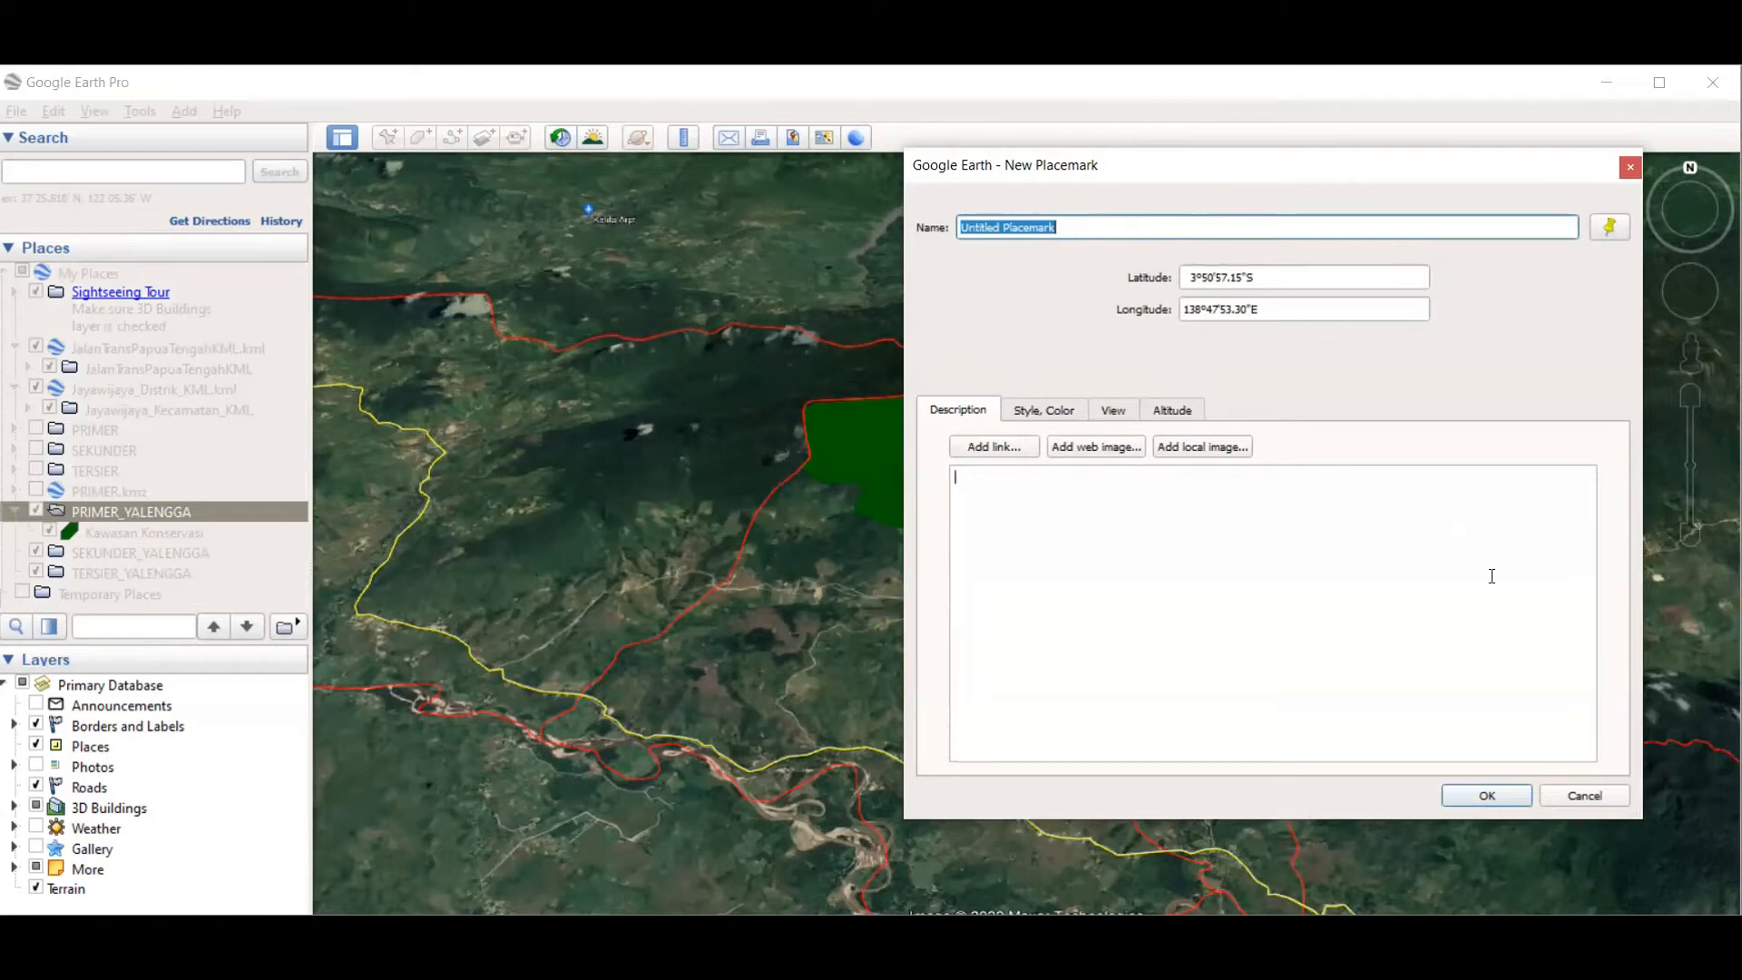
pyautogui.click(1590, 793)
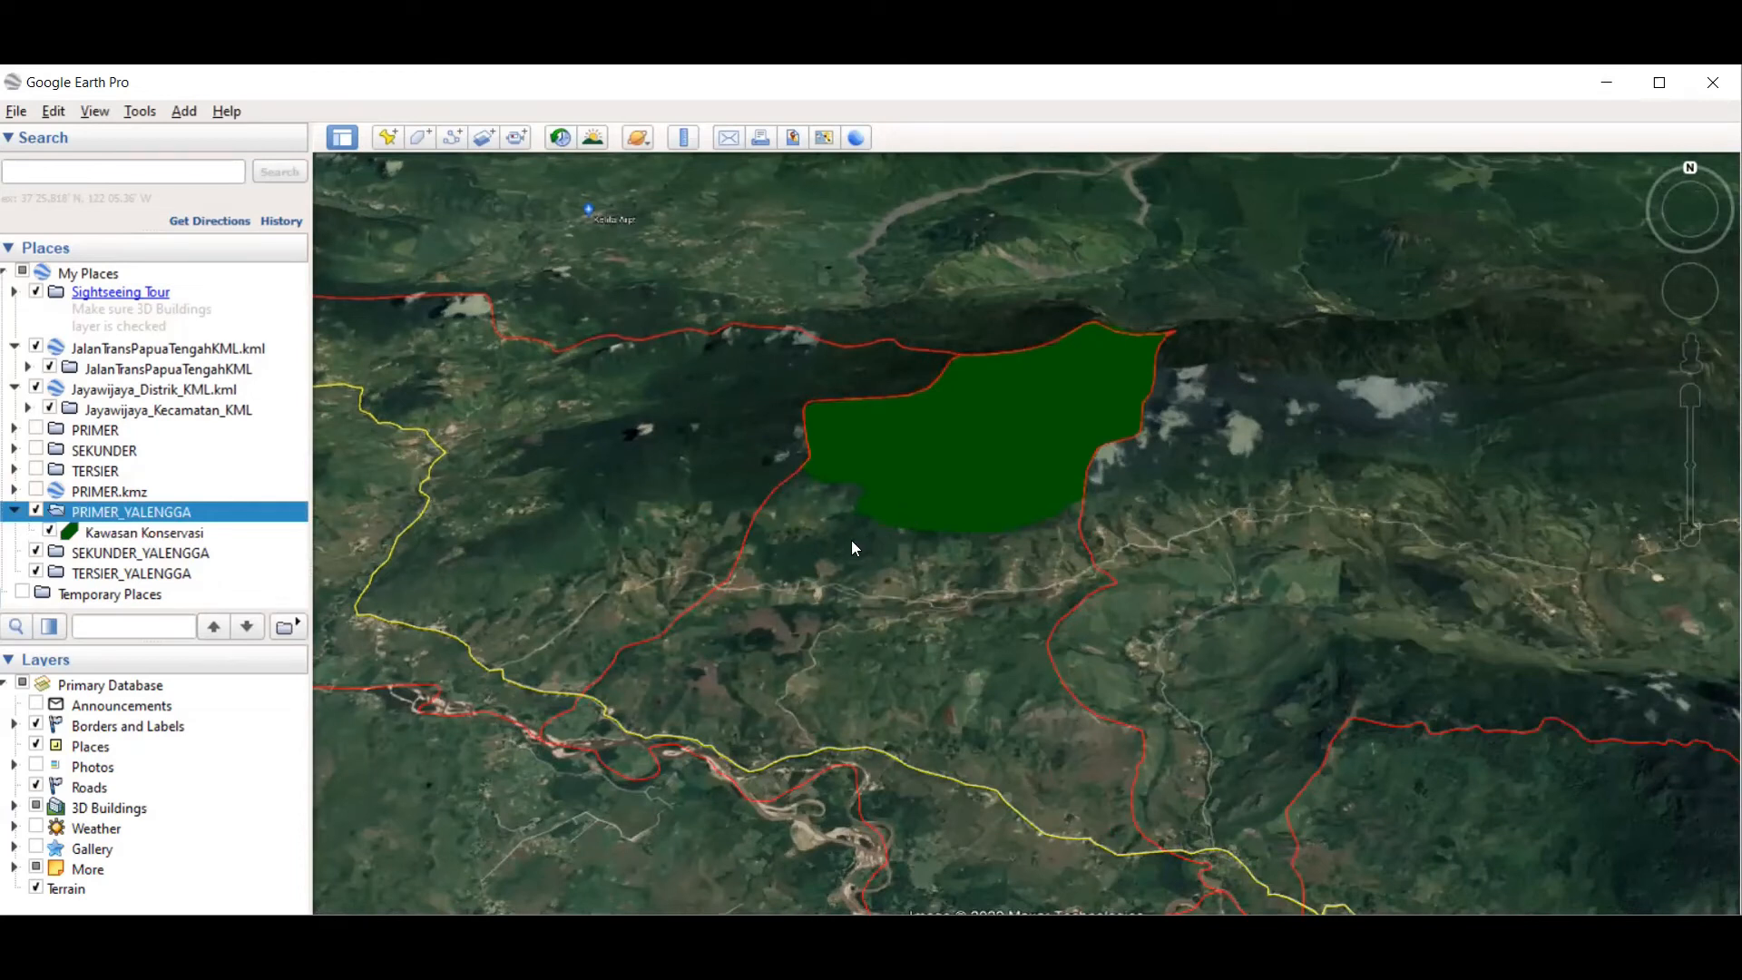
pyautogui.scroll(-2, 954, 485)
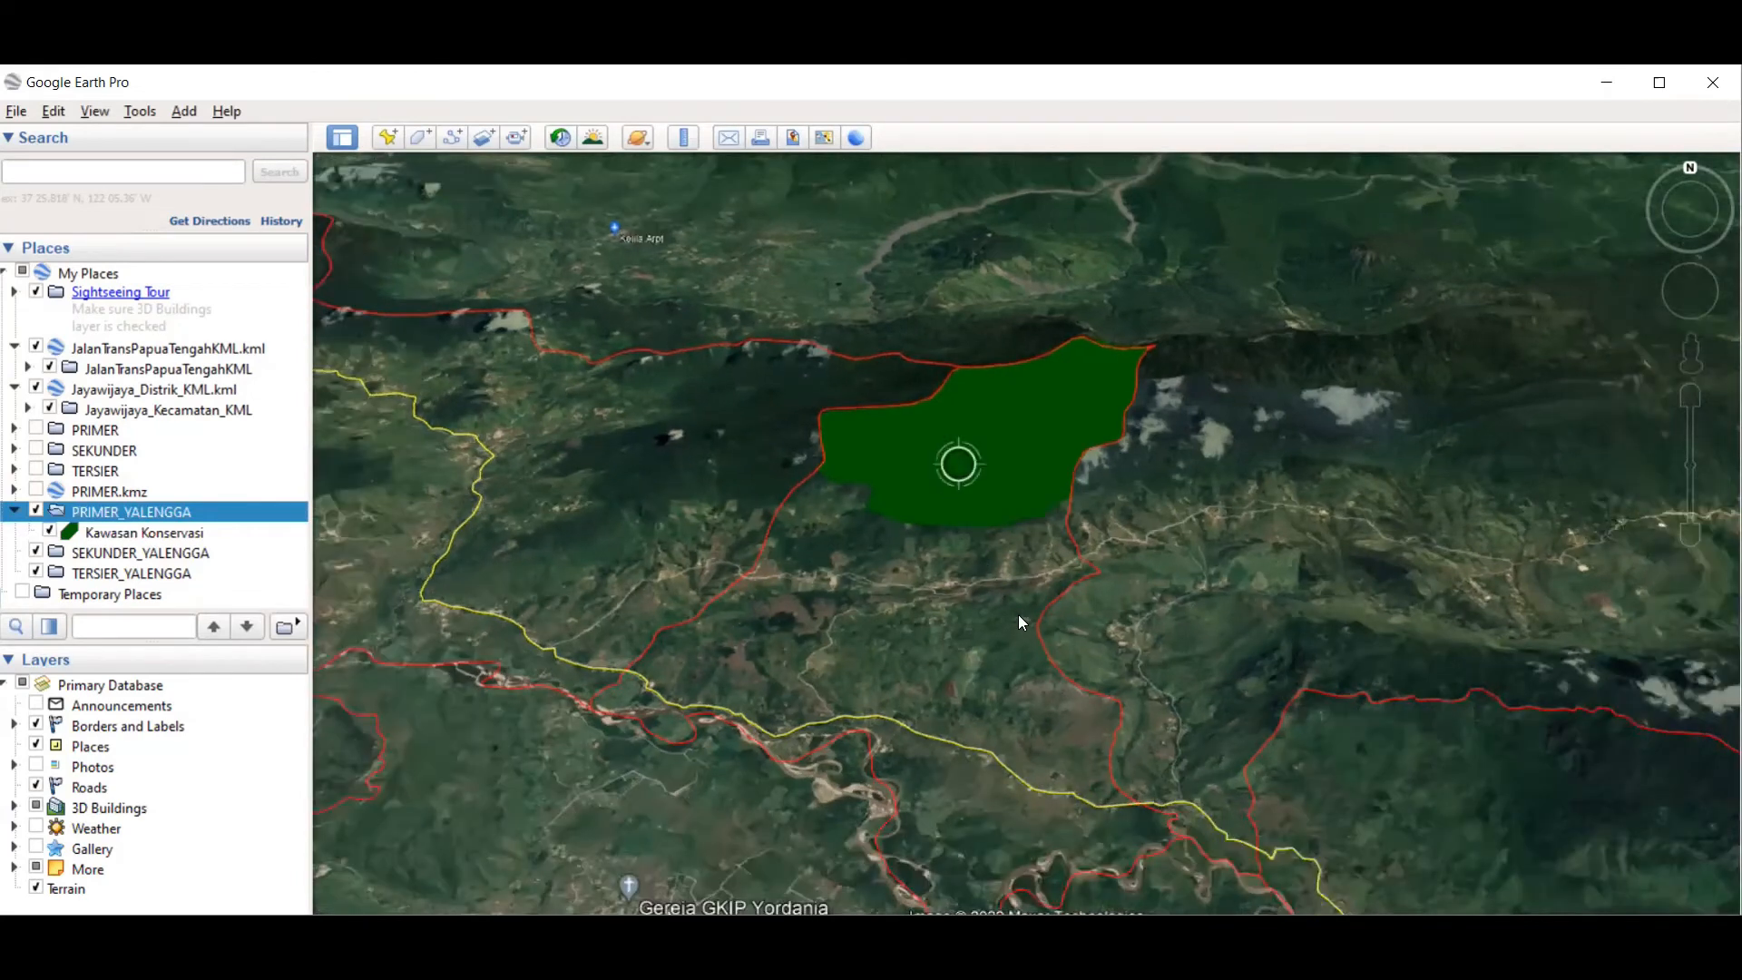
pyautogui.scroll(2, 1030, 614)
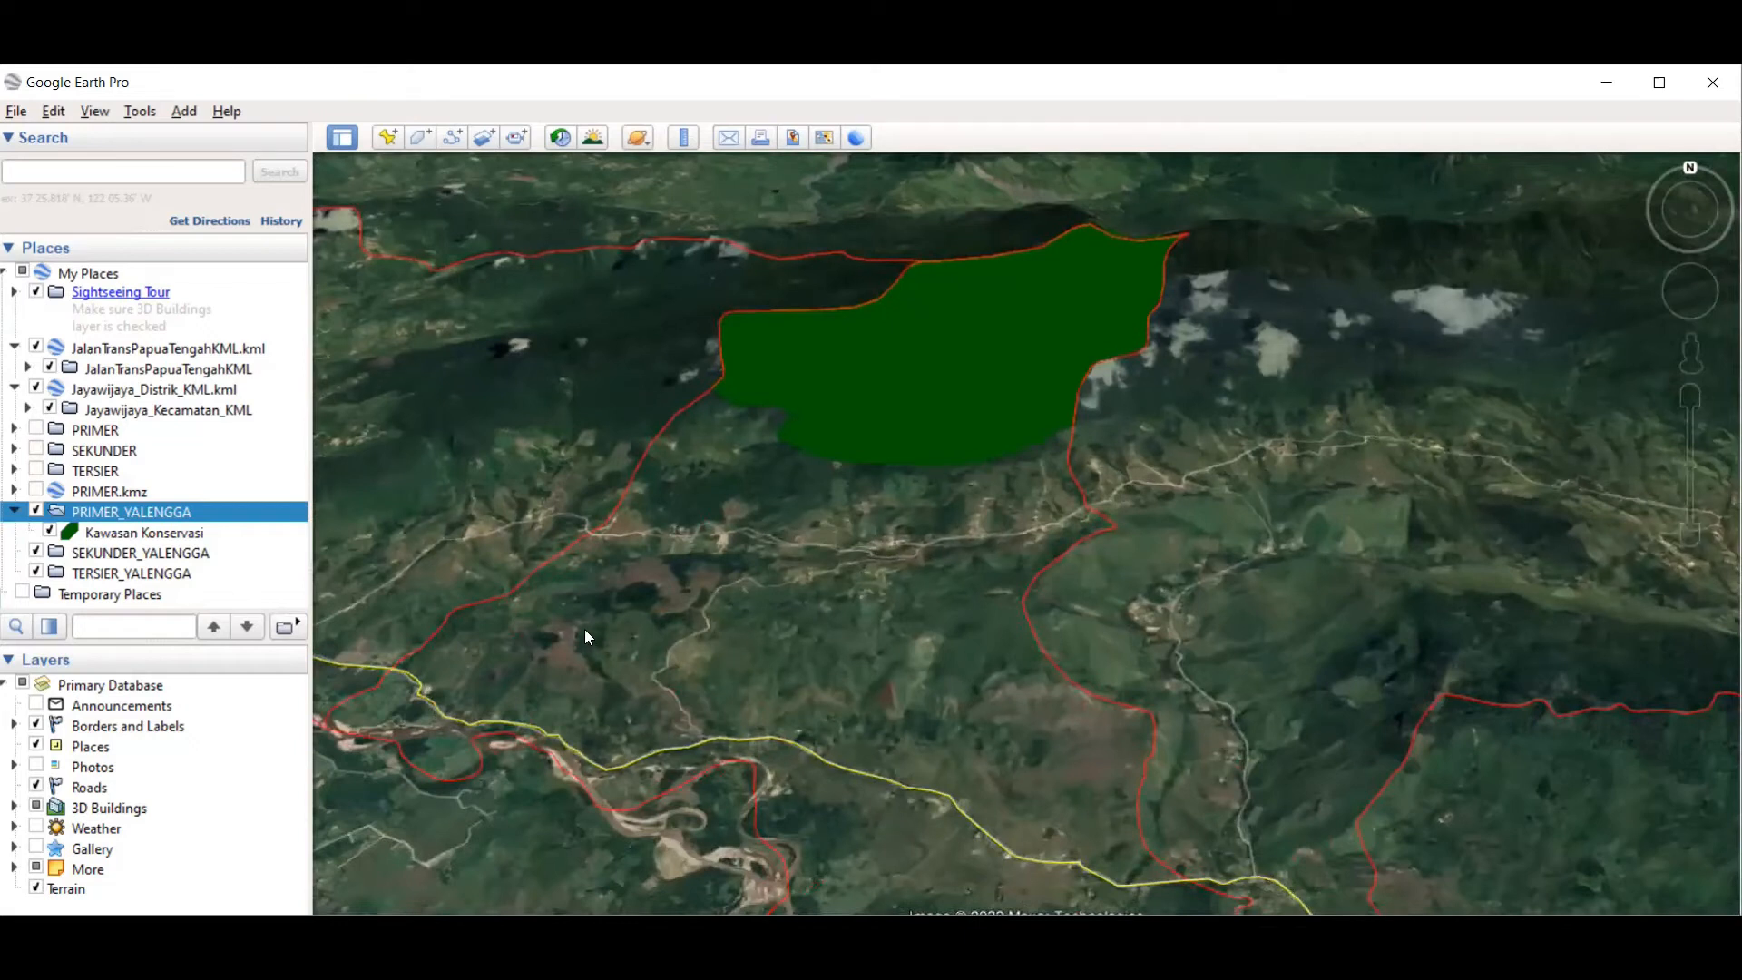
pyautogui.scroll(1, 622, 570)
pyautogui.scroll(1, 622, 568)
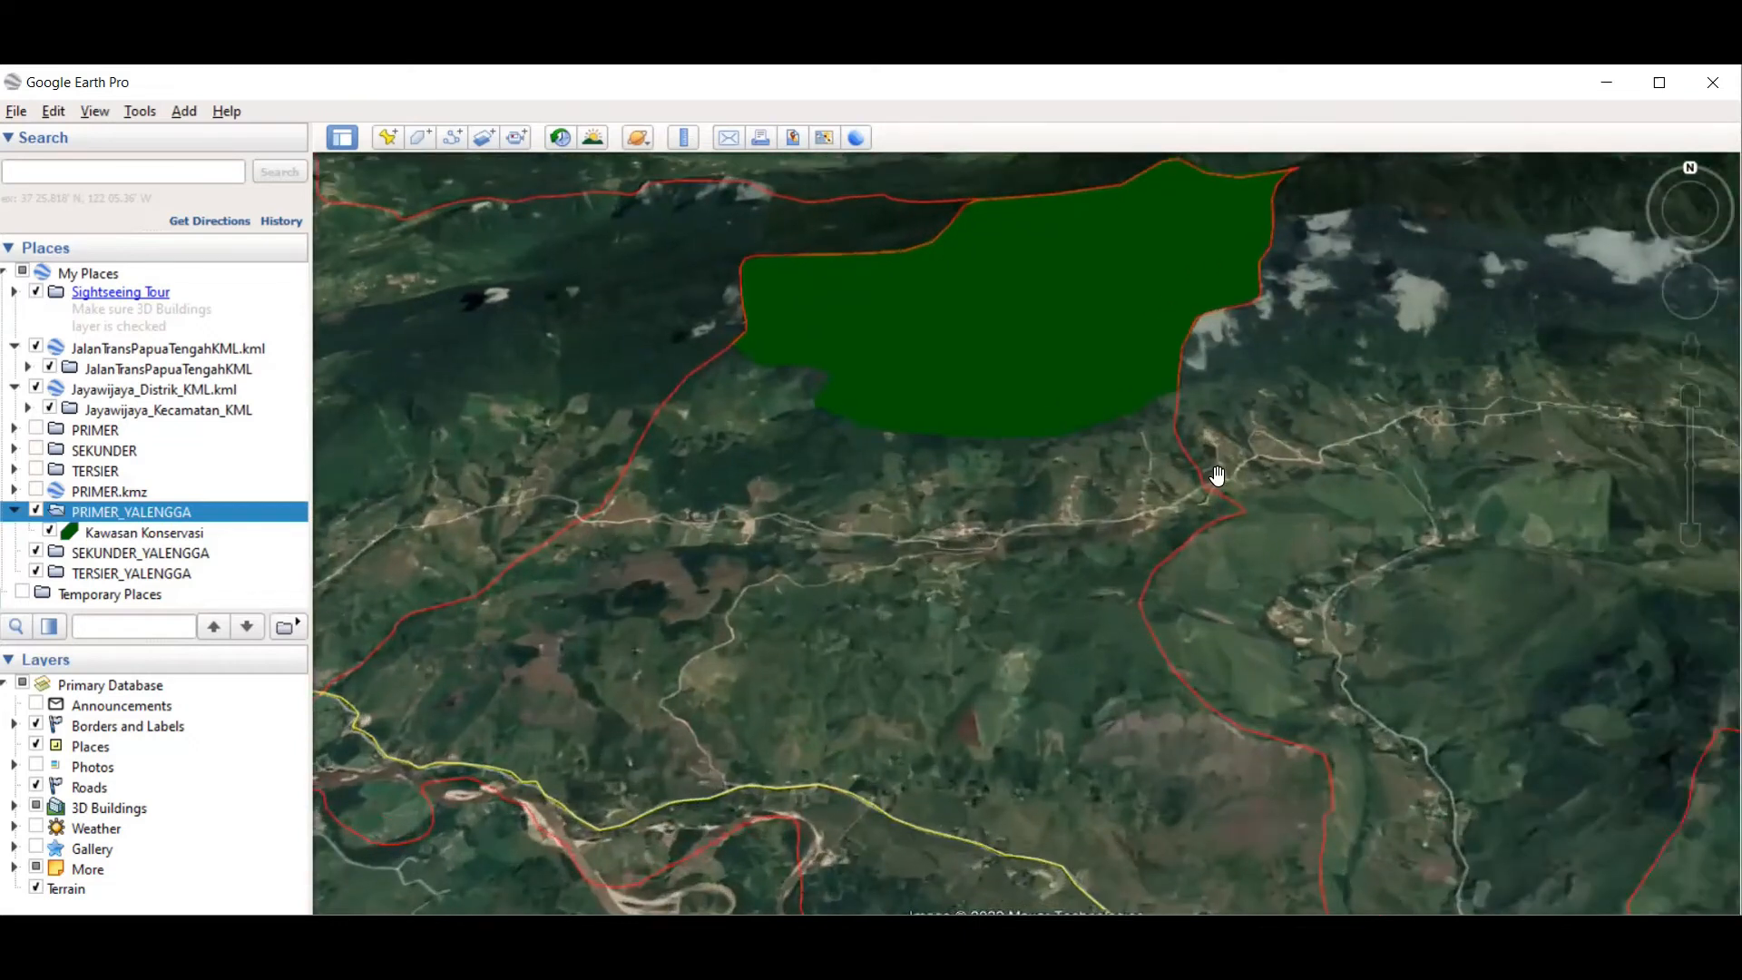
pyautogui.scroll(1, 1216, 475)
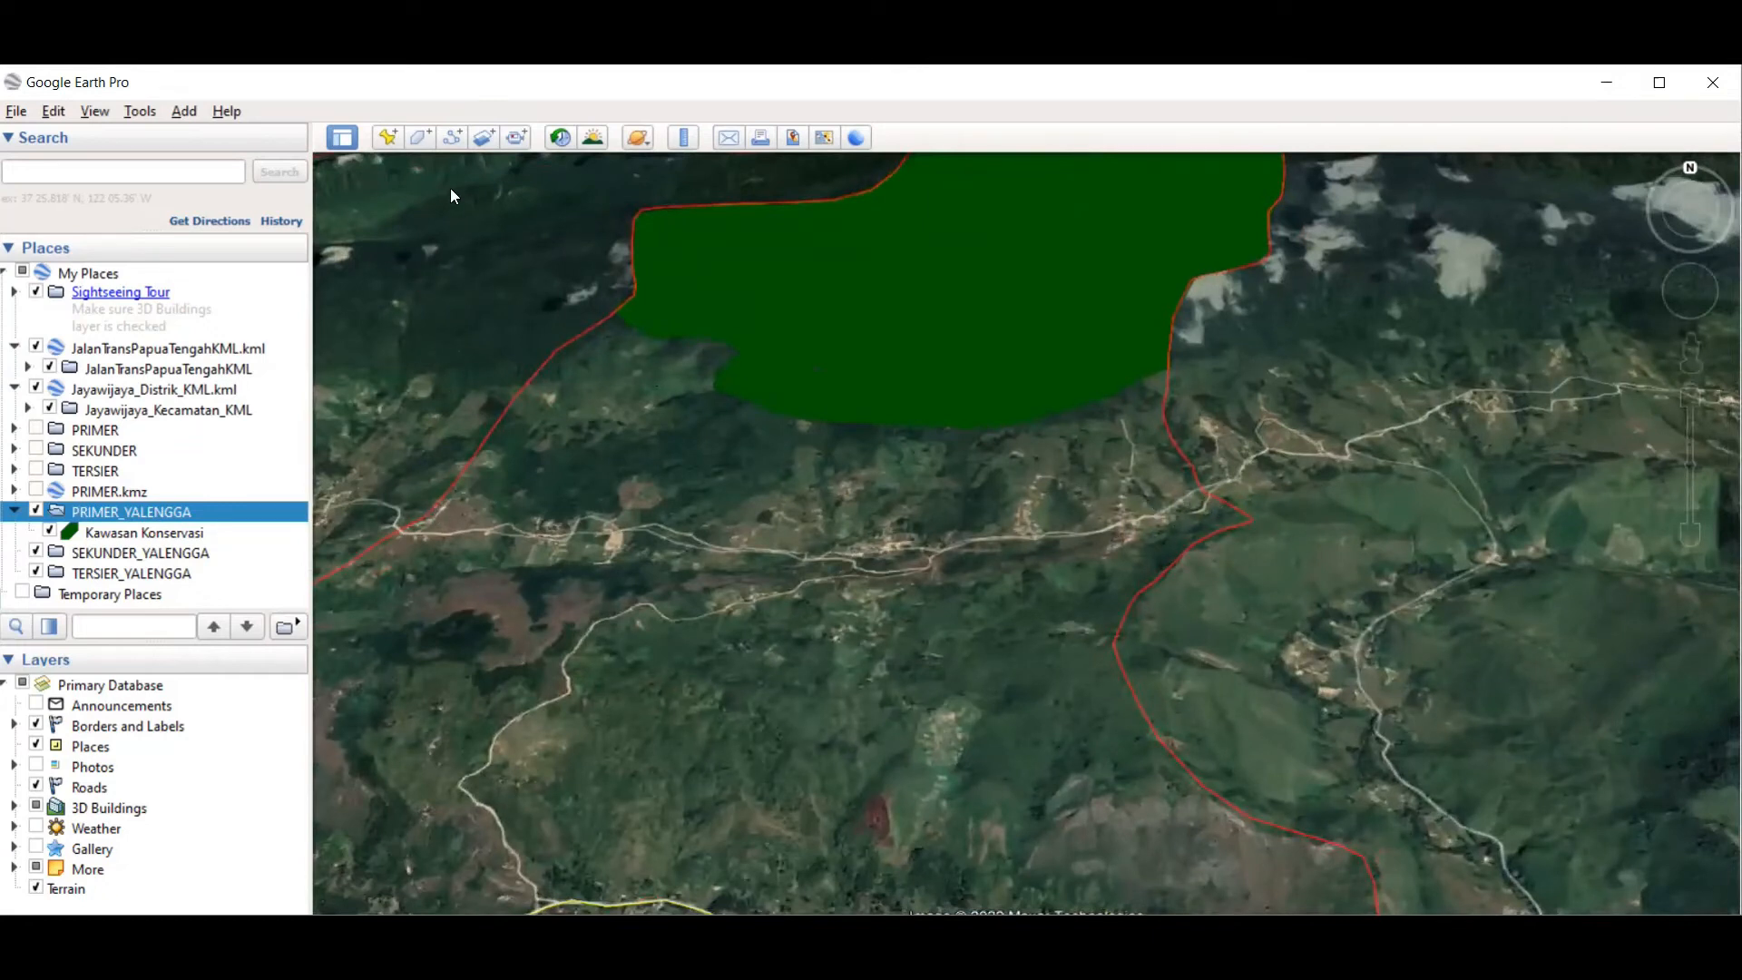
pyautogui.click(450, 140)
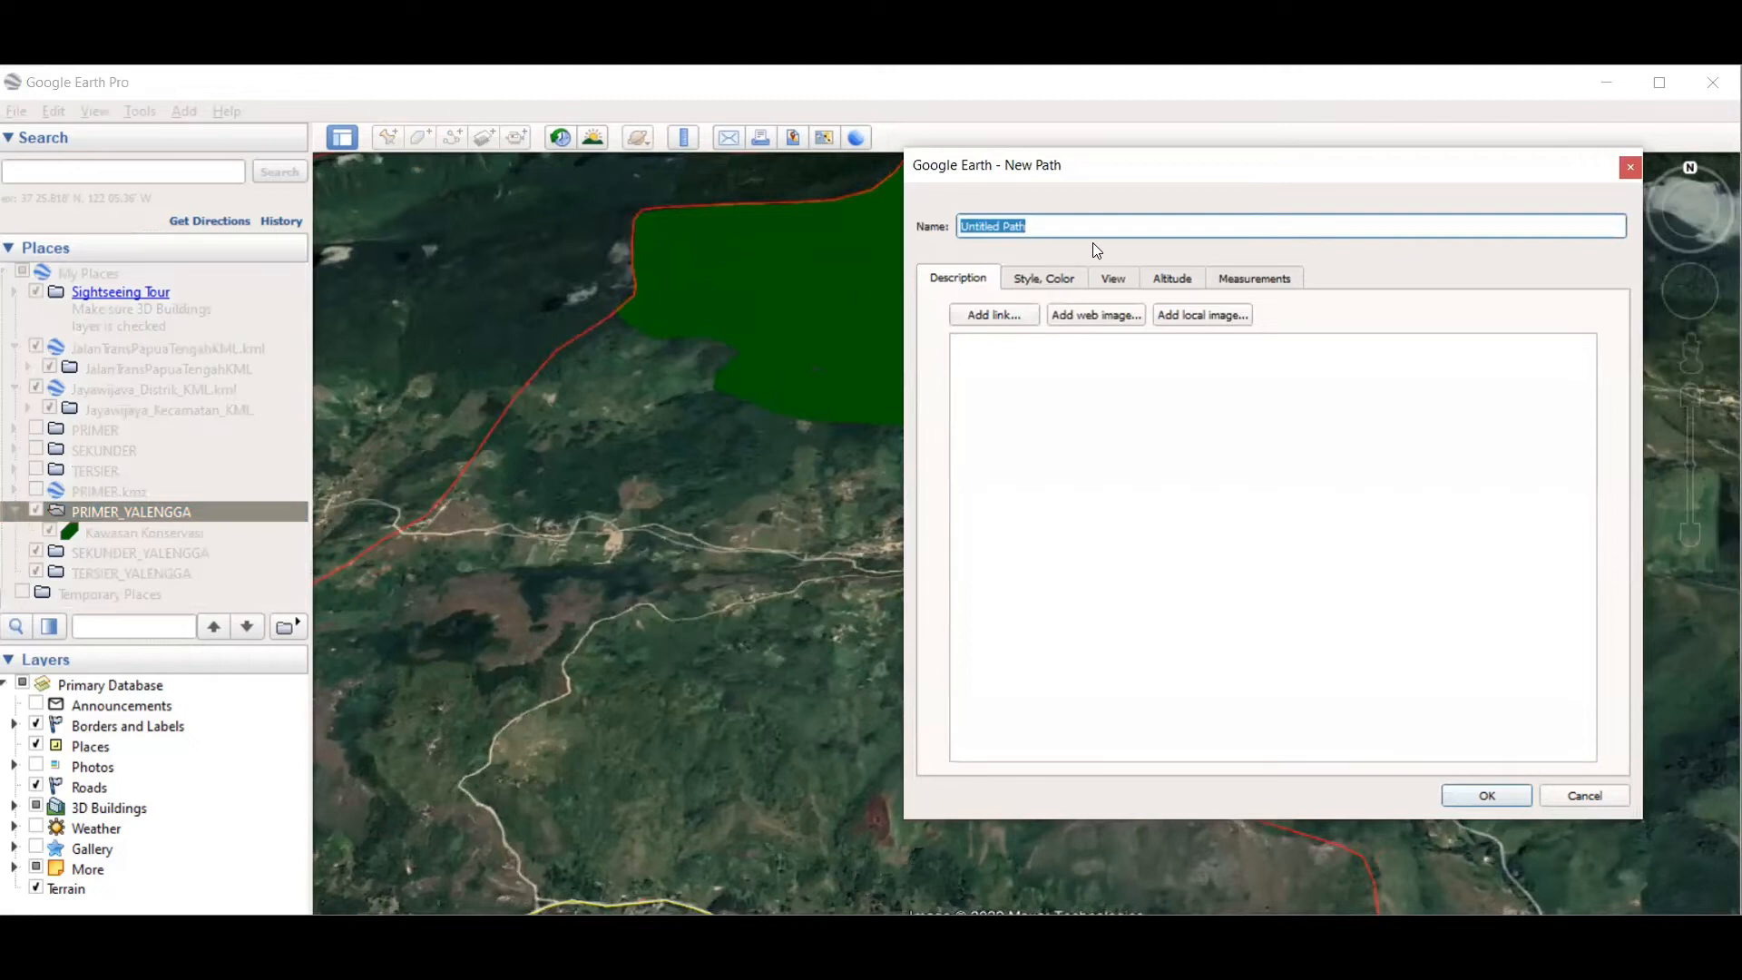
pyautogui.write('Sungai')
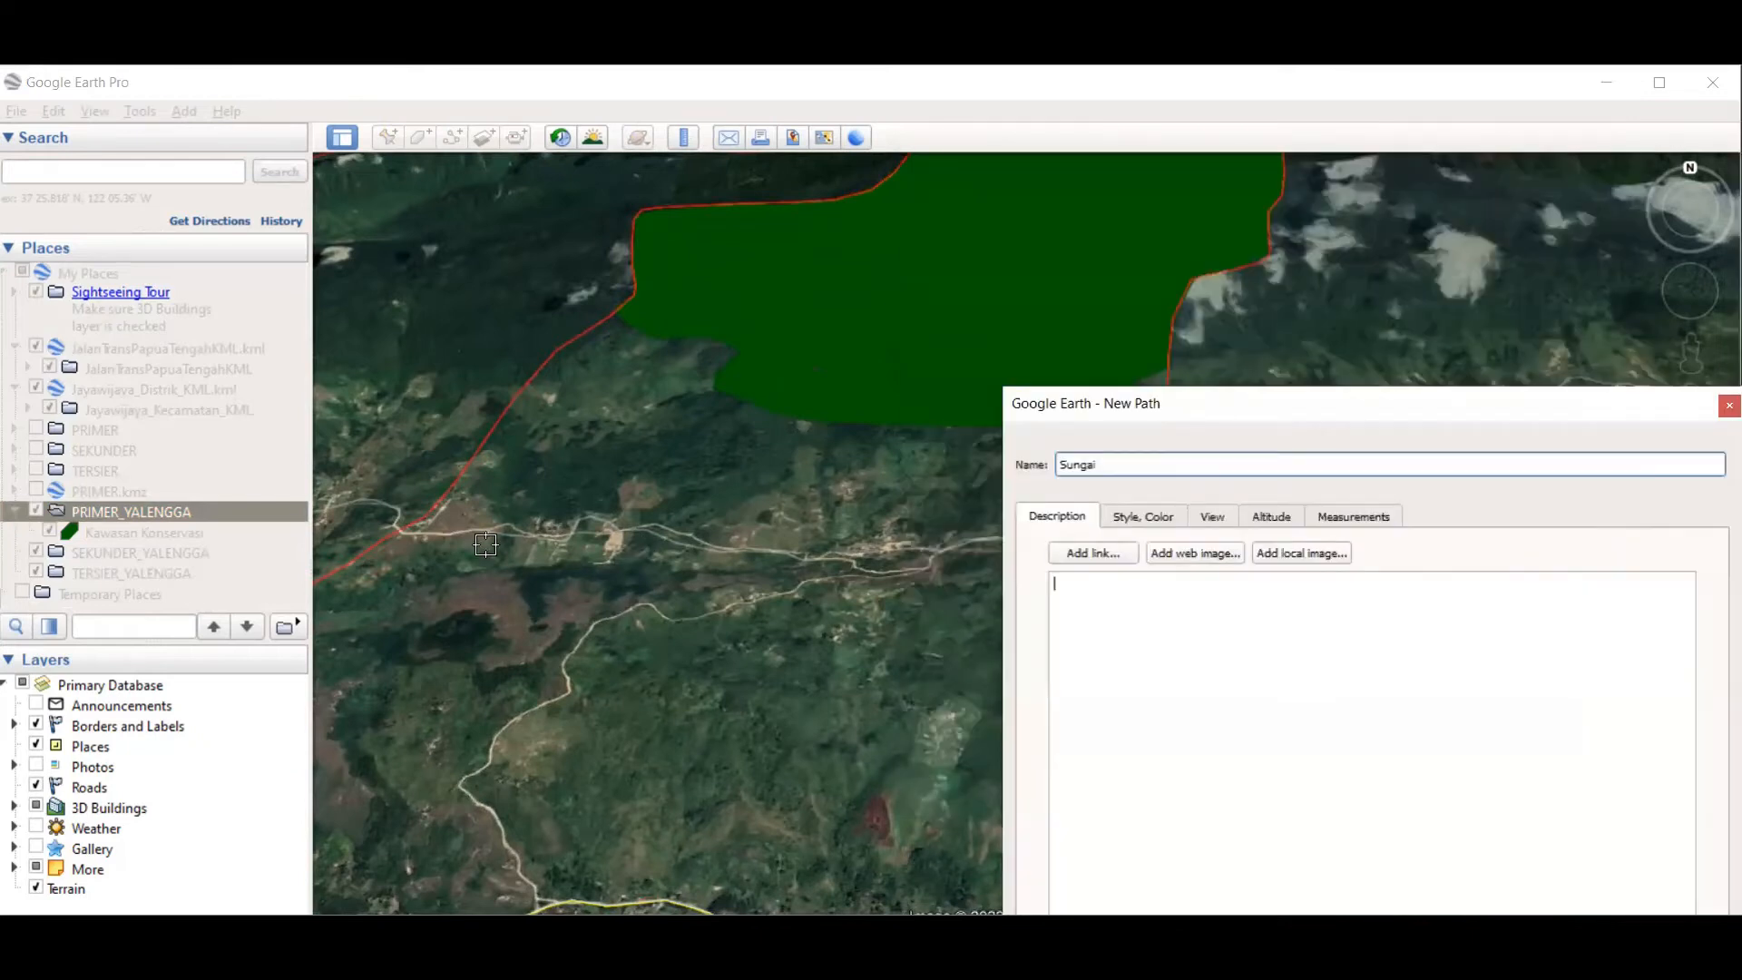
# Step: Trace the path eastward along the pale line south of the conservation area, from the western district boundary to Kampung Tenondek
pyautogui.scroll(-2, 481, 544)
pyautogui.scroll(3, 453, 539)
pyautogui.scroll(2, 423, 529)
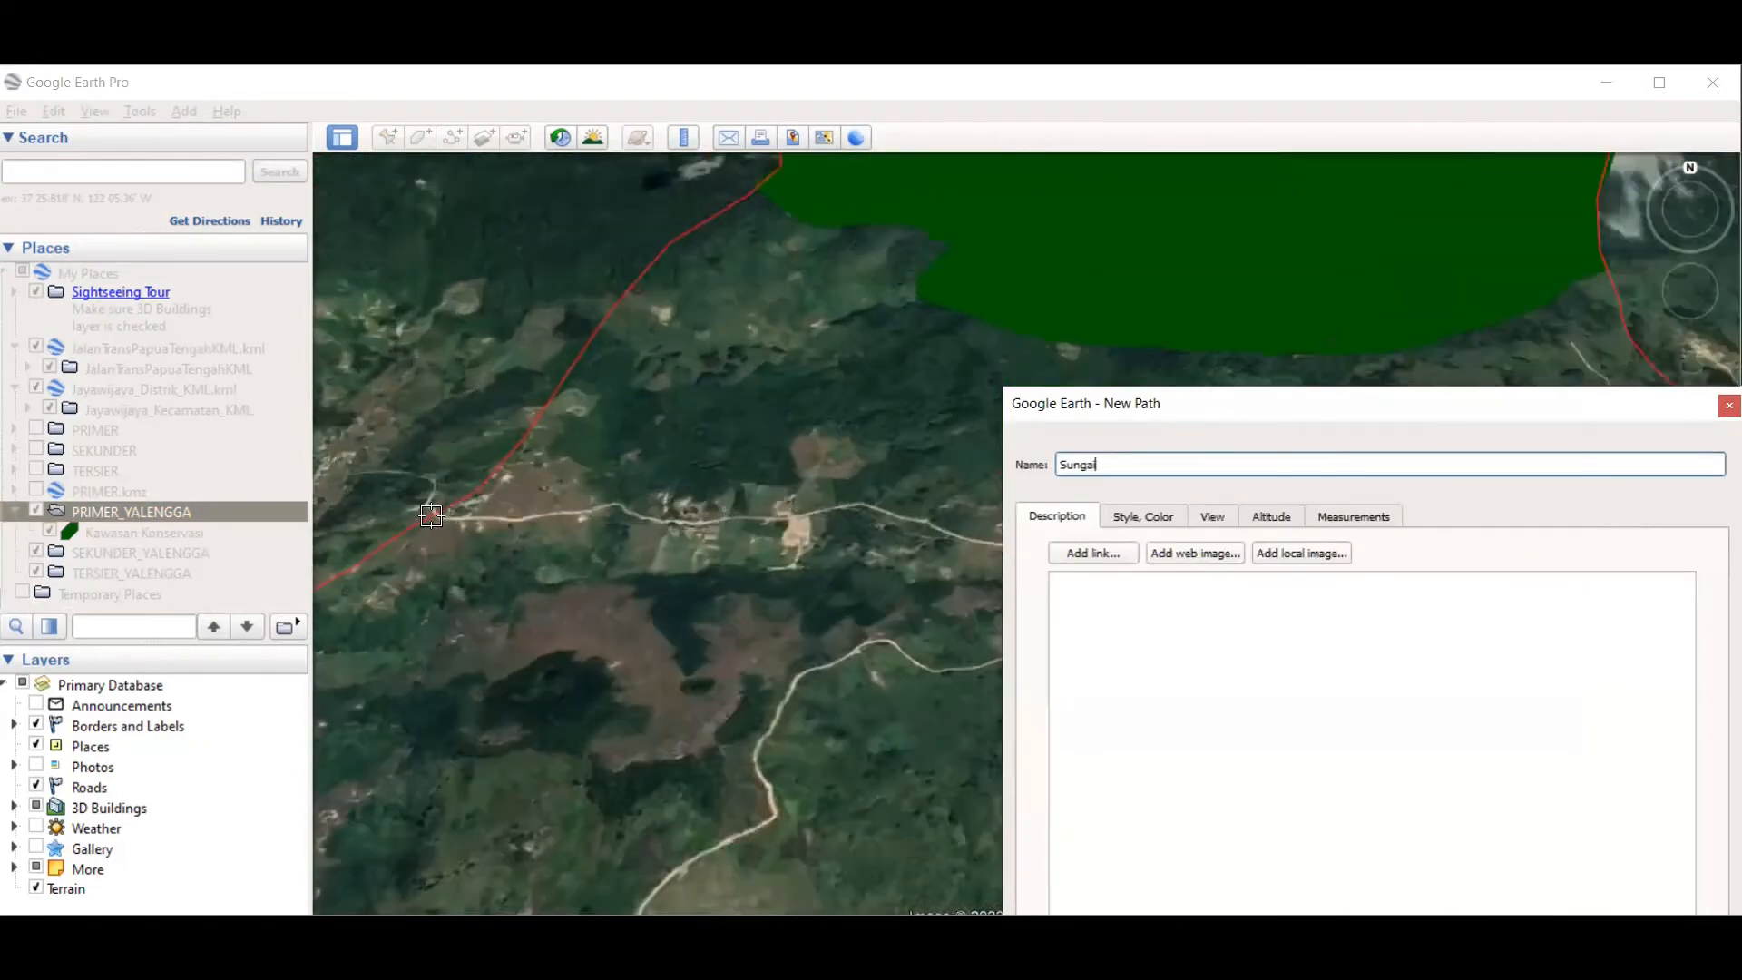
pyautogui.click(435, 514)
pyautogui.click(463, 518)
pyautogui.click(487, 519)
pyautogui.click(514, 518)
pyautogui.click(552, 515)
pyautogui.click(587, 516)
pyautogui.click(612, 505)
pyautogui.click(633, 513)
pyautogui.click(657, 517)
pyautogui.click(696, 528)
pyautogui.click(727, 524)
pyautogui.click(756, 522)
pyautogui.click(784, 520)
pyautogui.click(824, 517)
# Step: Extend the path eastward along the pale line from Kampung Tenondek to just past Gereja Koragi GKII
pyautogui.scroll(-1, 621, 481)
pyautogui.scroll(-3, 540, 504)
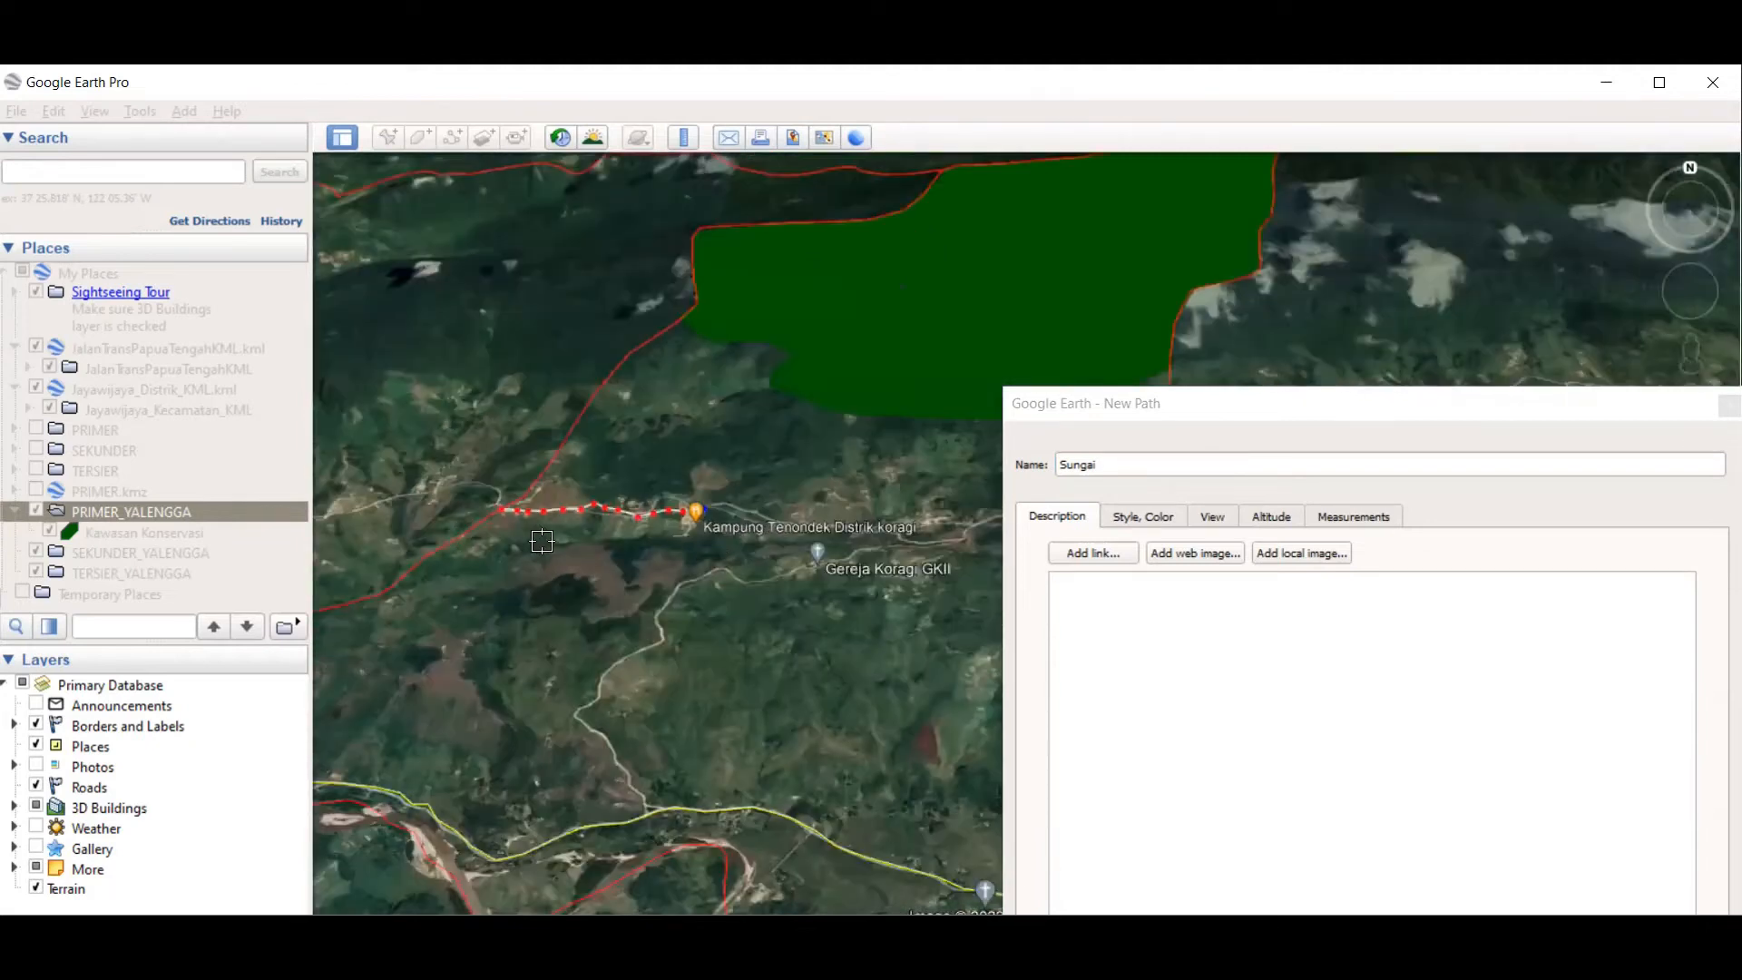
pyautogui.scroll(3, 577, 485)
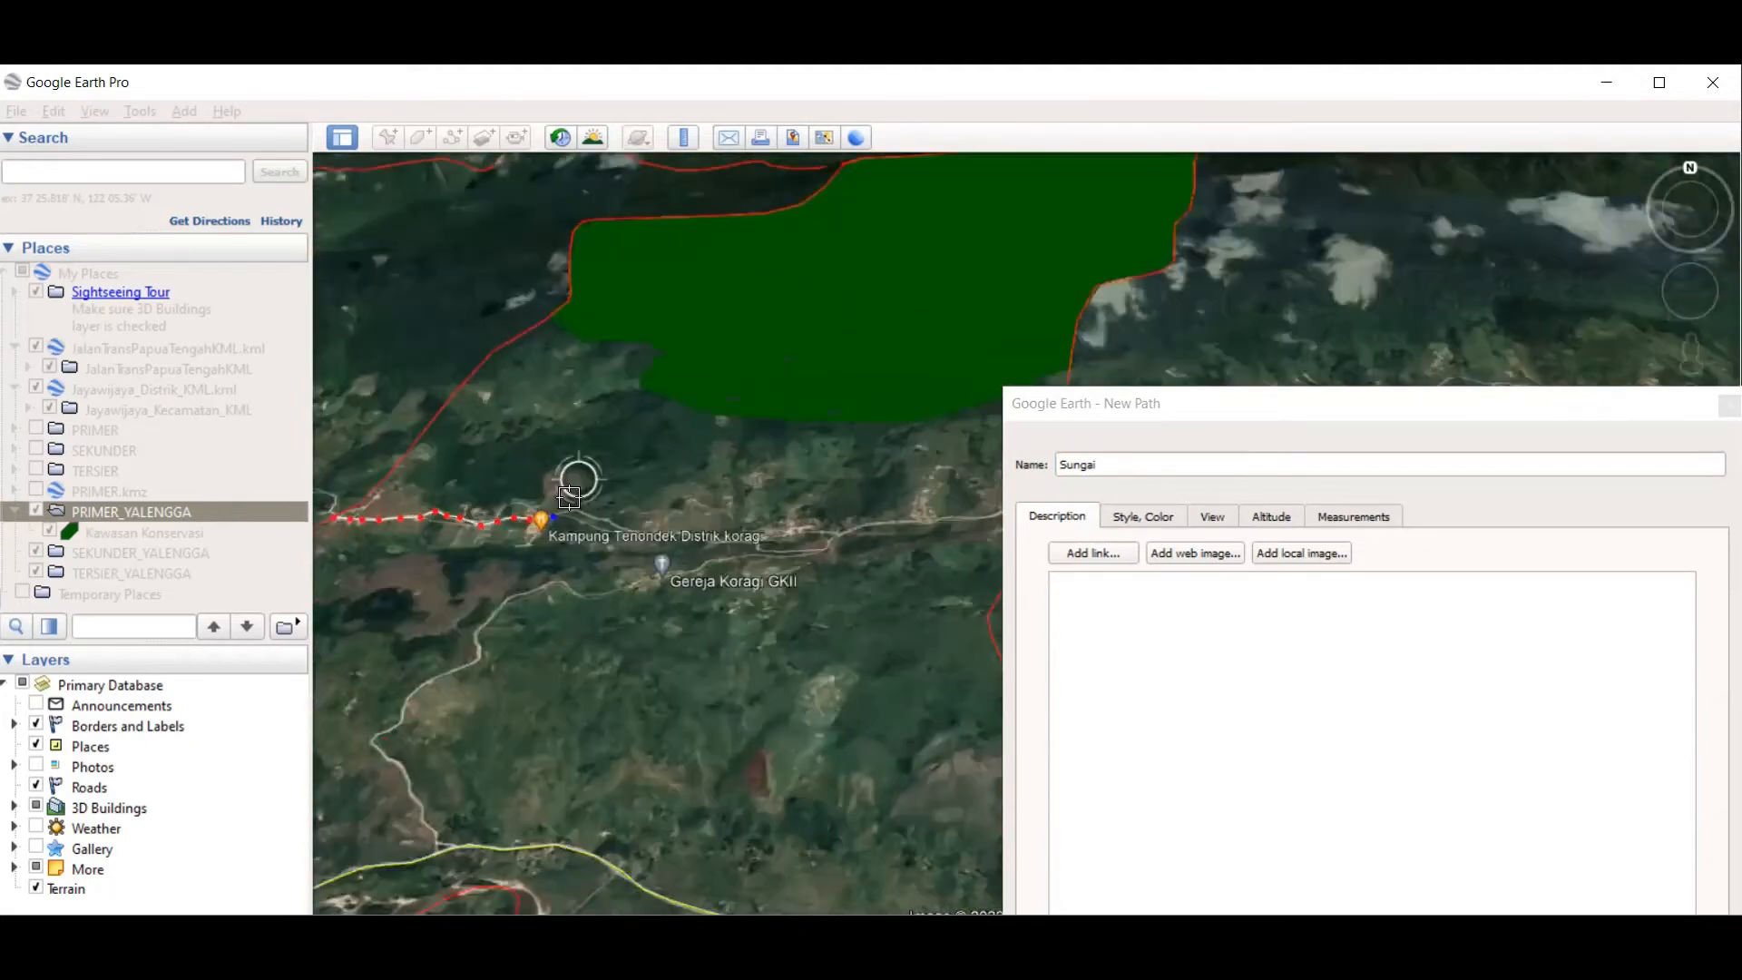
pyautogui.click(566, 523)
pyautogui.click(652, 543)
pyautogui.click(691, 558)
pyautogui.click(751, 561)
pyautogui.click(792, 566)
pyautogui.click(844, 572)
pyautogui.click(848, 583)
# Step: Continue the path around the southern bend east of Gereja Koragi GKII and onward along the pale line toward the eastern district boundary
pyautogui.scroll(-3, 563, 478)
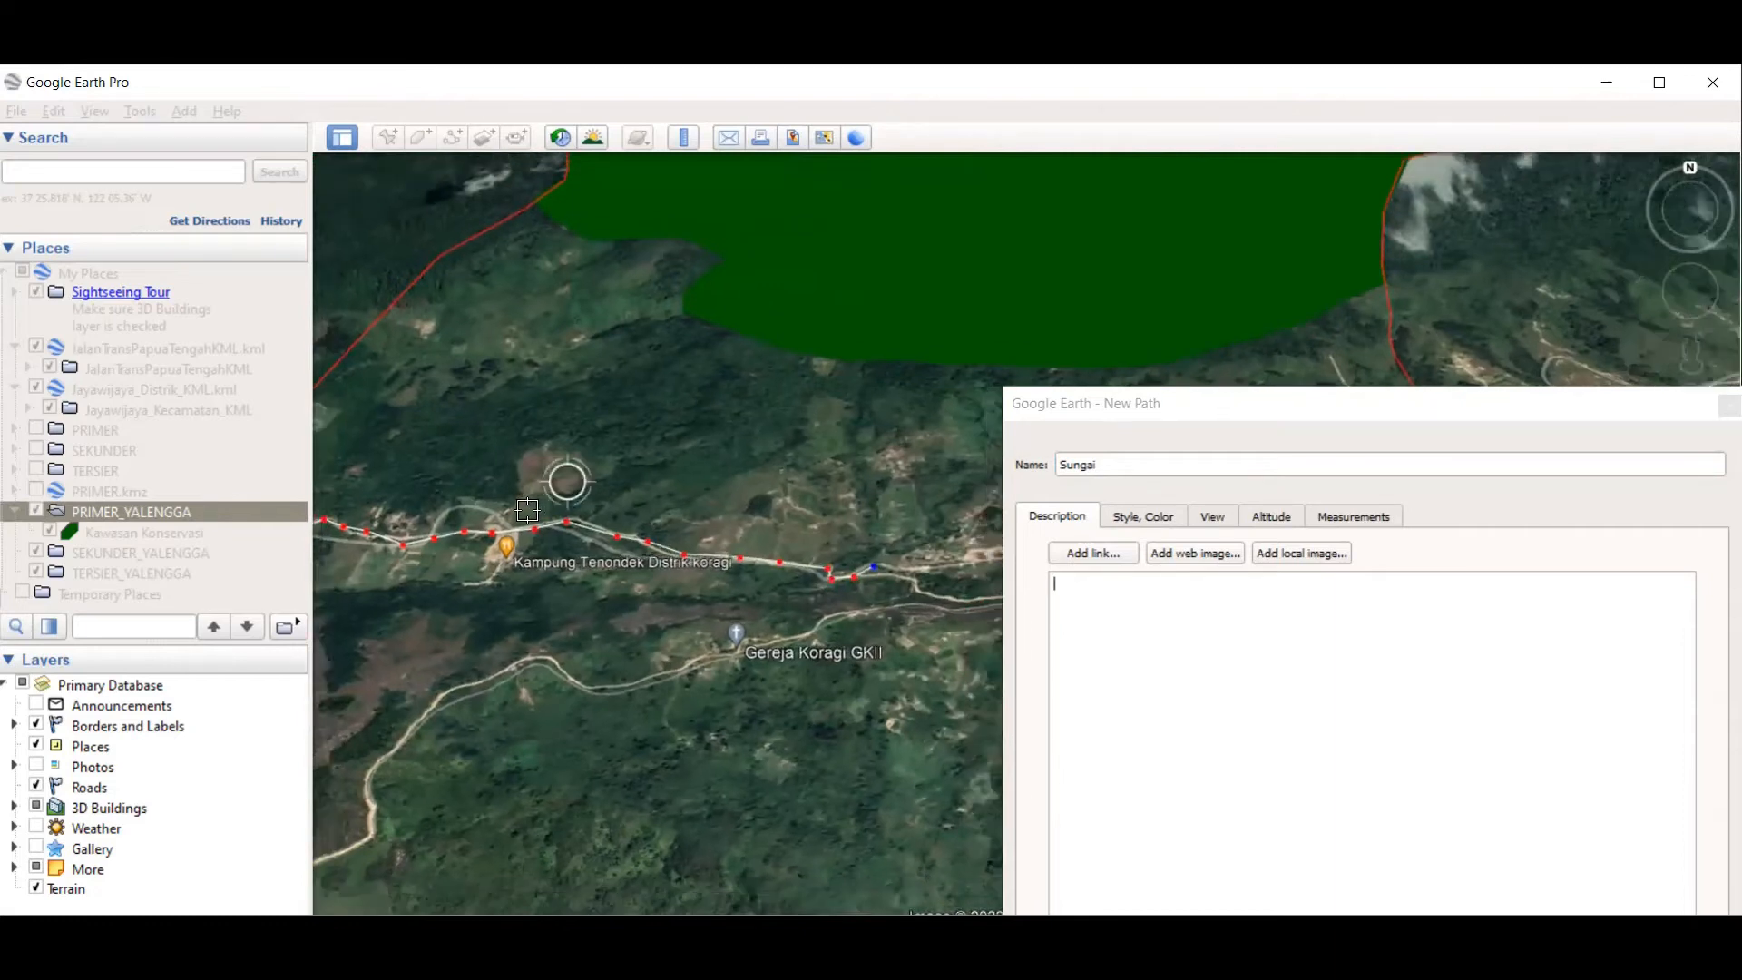
pyautogui.scroll(2, 853, 513)
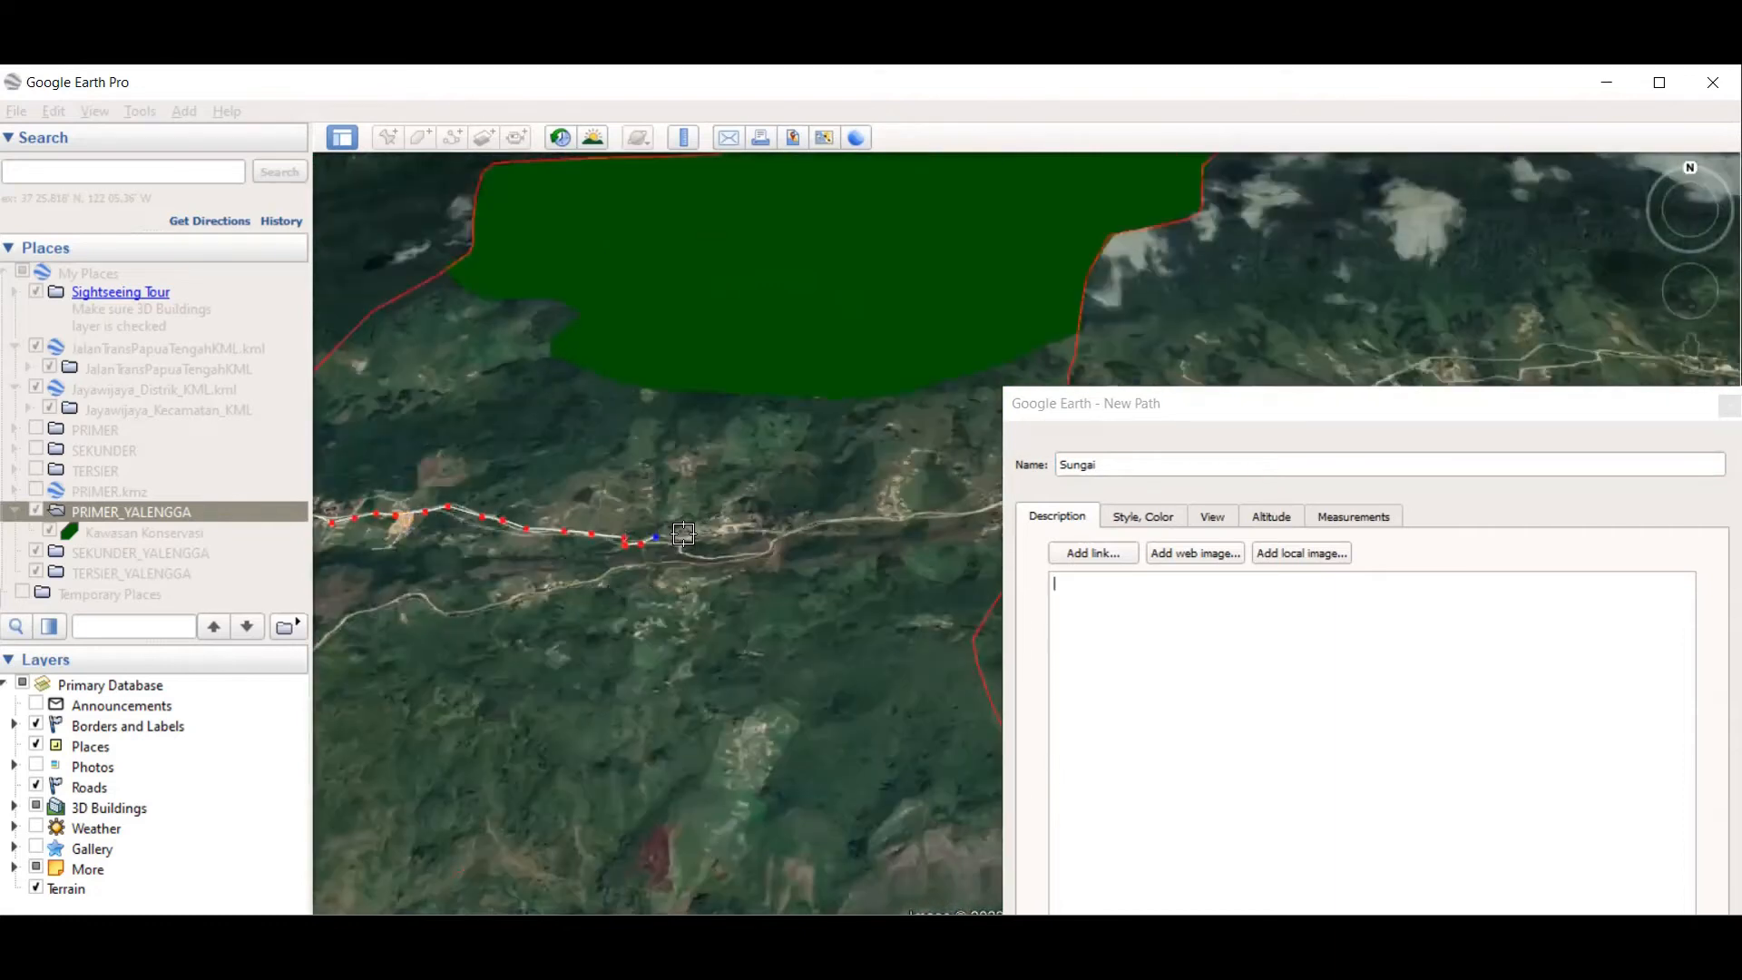
pyautogui.click(686, 547)
pyautogui.click(701, 559)
pyautogui.click(748, 559)
pyautogui.click(772, 548)
pyautogui.click(785, 538)
pyautogui.click(824, 527)
pyautogui.click(860, 521)
pyautogui.click(907, 522)
pyautogui.click(960, 518)
# Step: Finish tracing the path at the eastern district boundary and rename it Sungai1
pyautogui.scroll(-5, 768, 497)
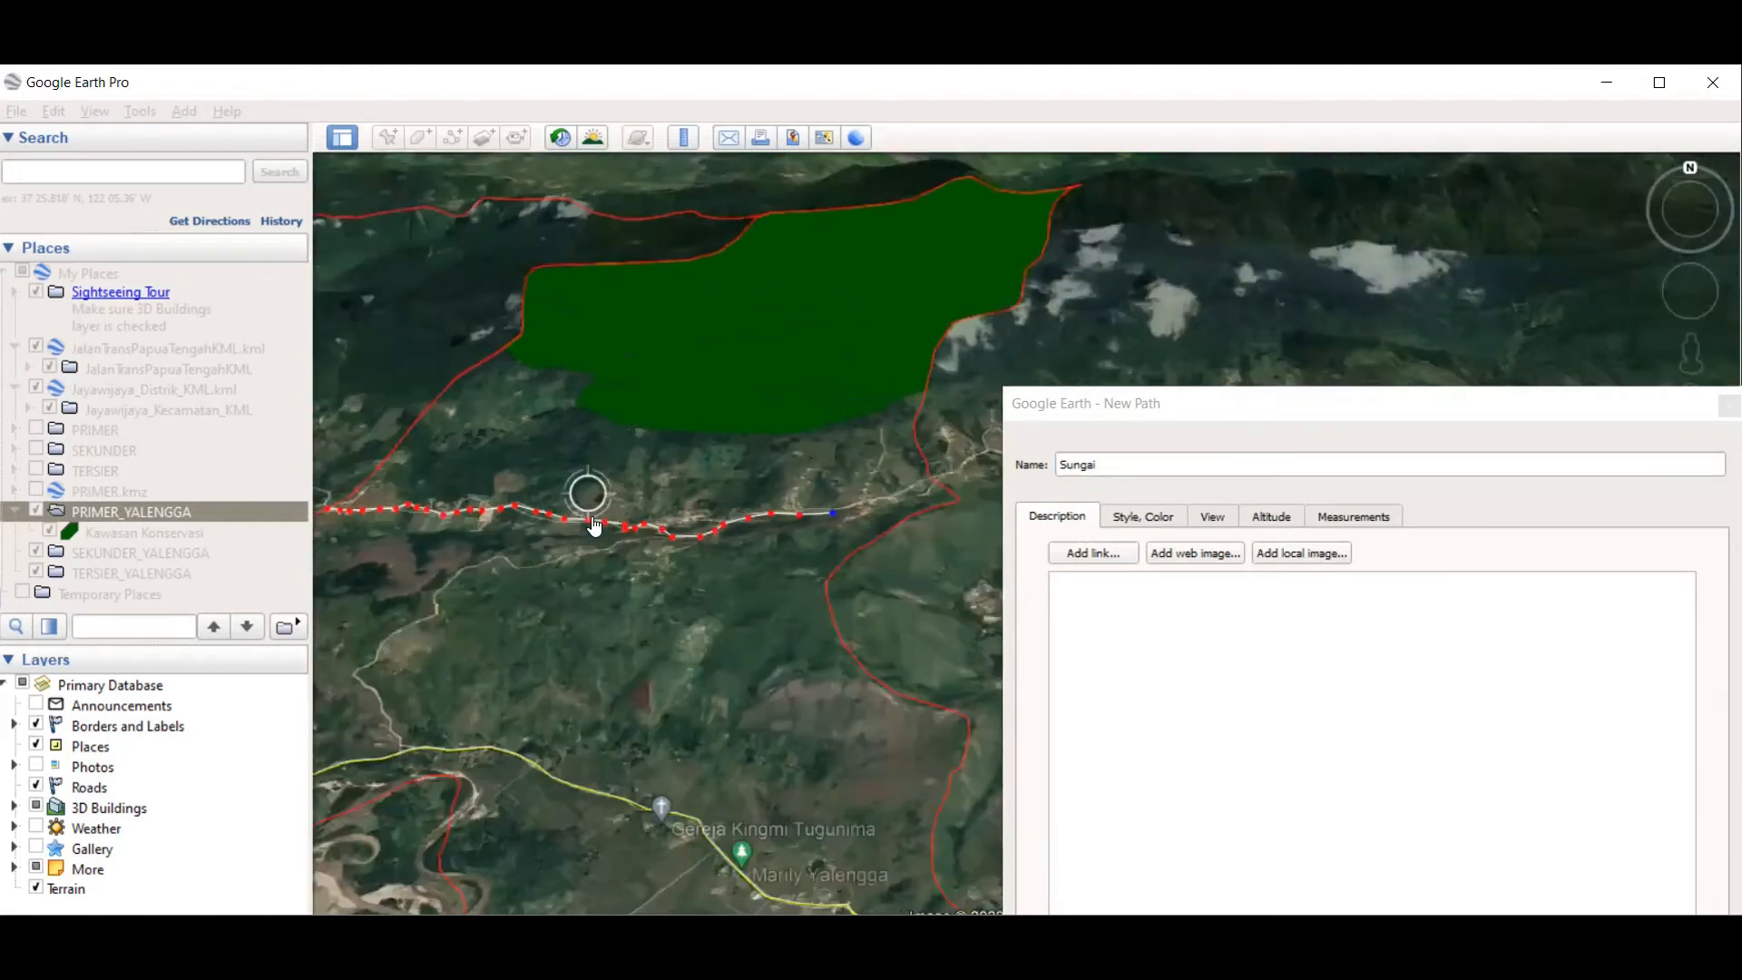
pyautogui.scroll(2, 808, 490)
pyautogui.click(721, 529)
pyautogui.click(754, 516)
pyautogui.click(780, 504)
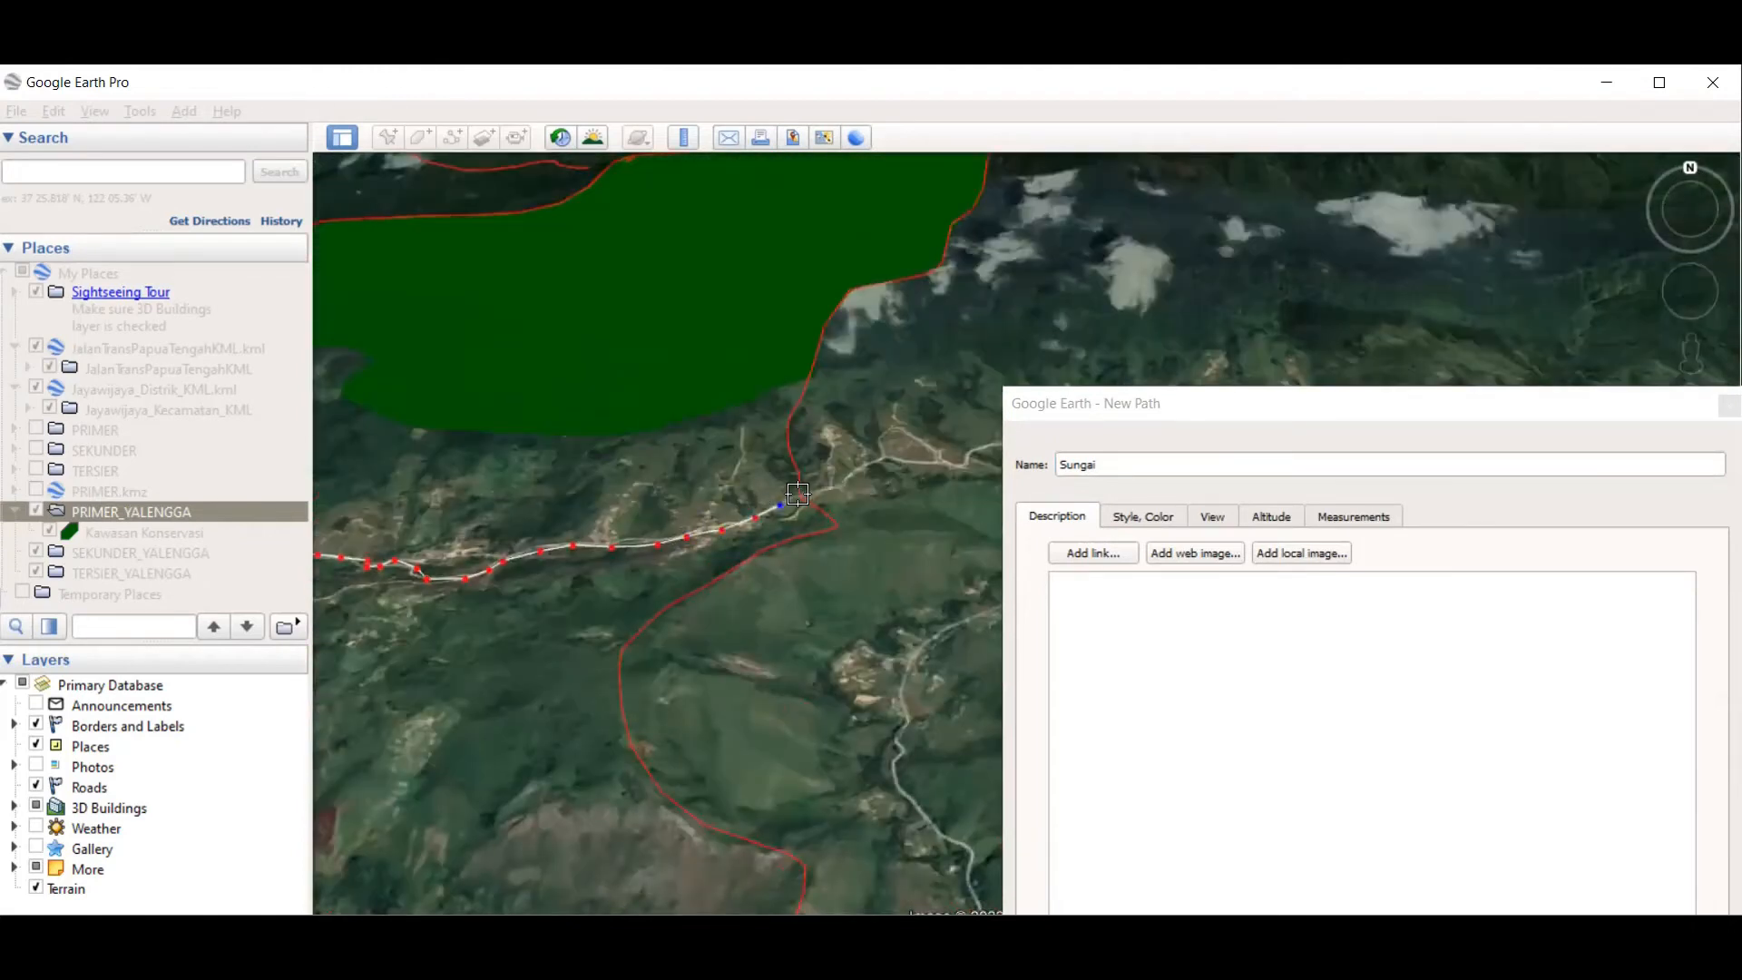
pyautogui.scroll(-3, 847, 499)
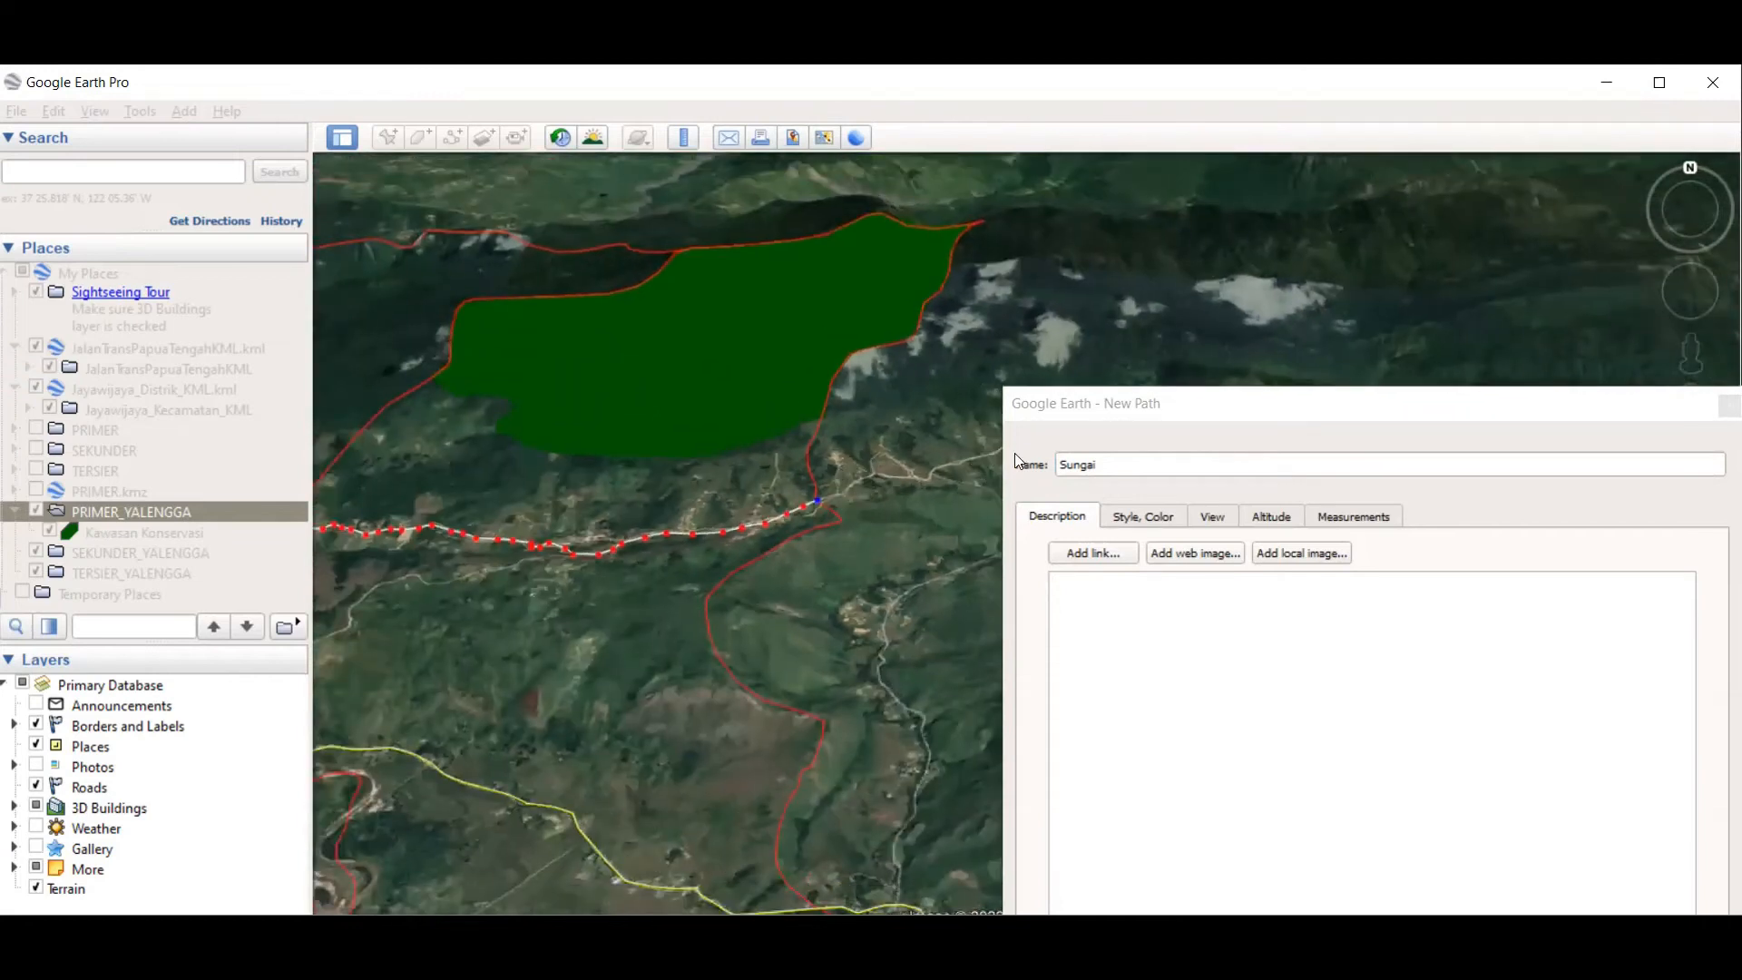
pyautogui.click(882, 338)
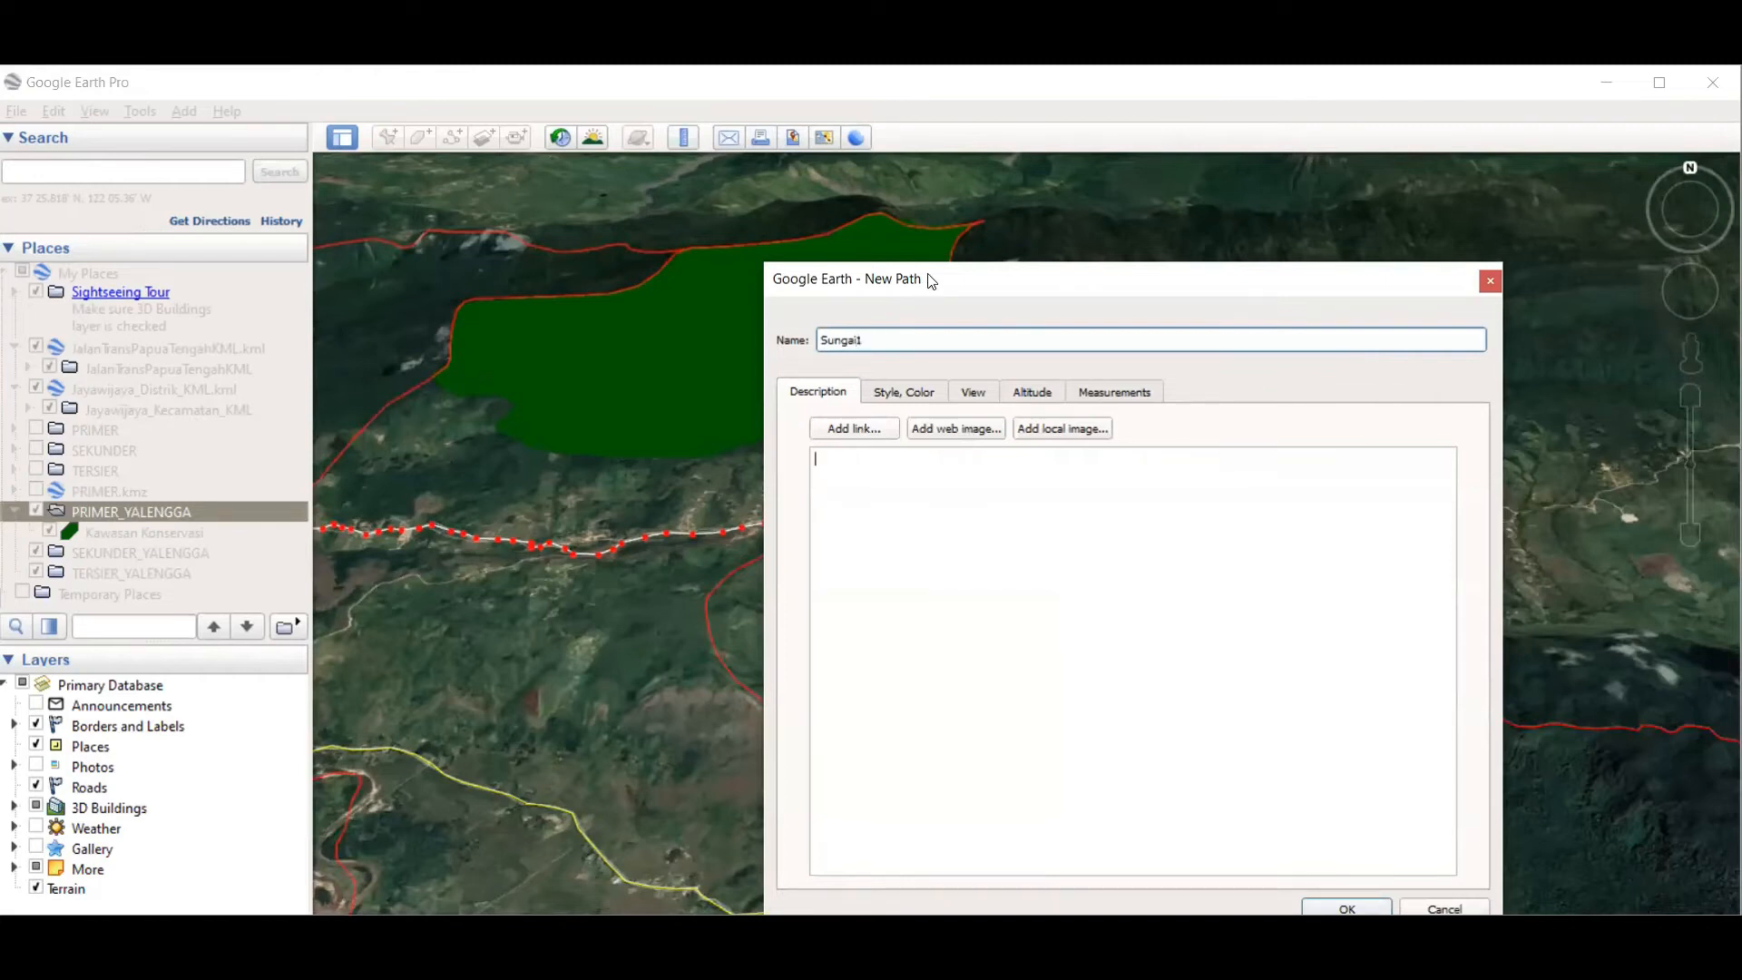
# Step: Give the Sungai1 path a wider cyan (#00ffff) line and save it
pyautogui.click(956, 338)
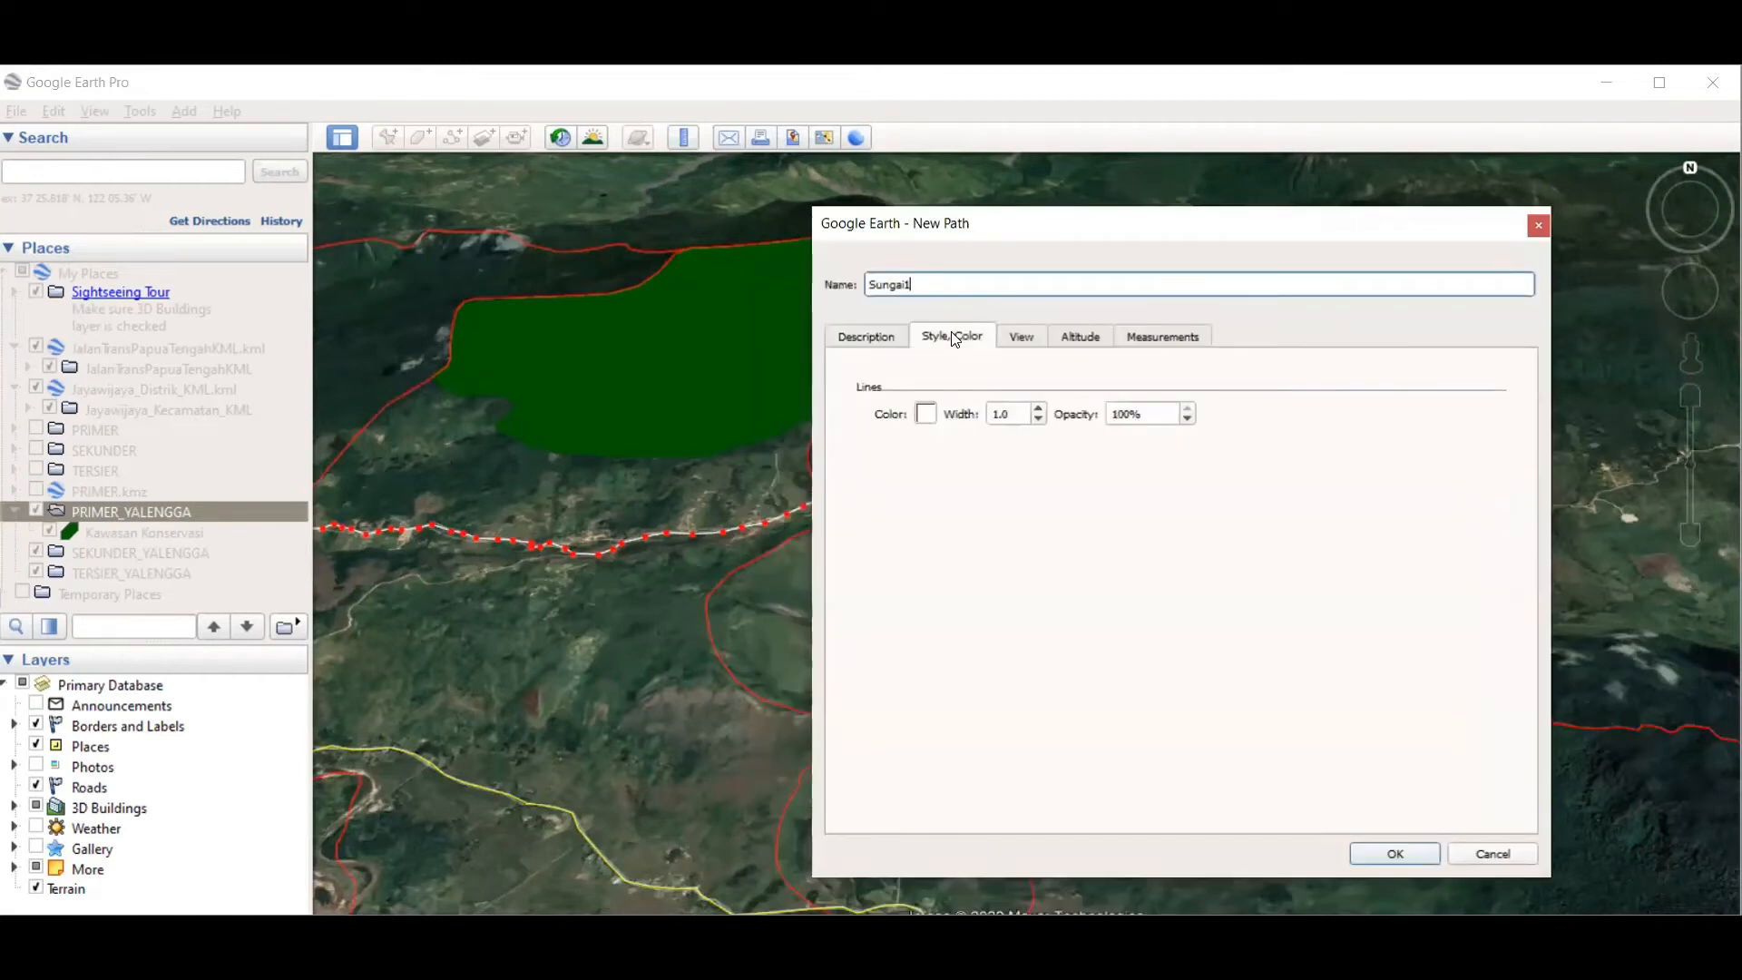
pyautogui.click(925, 414)
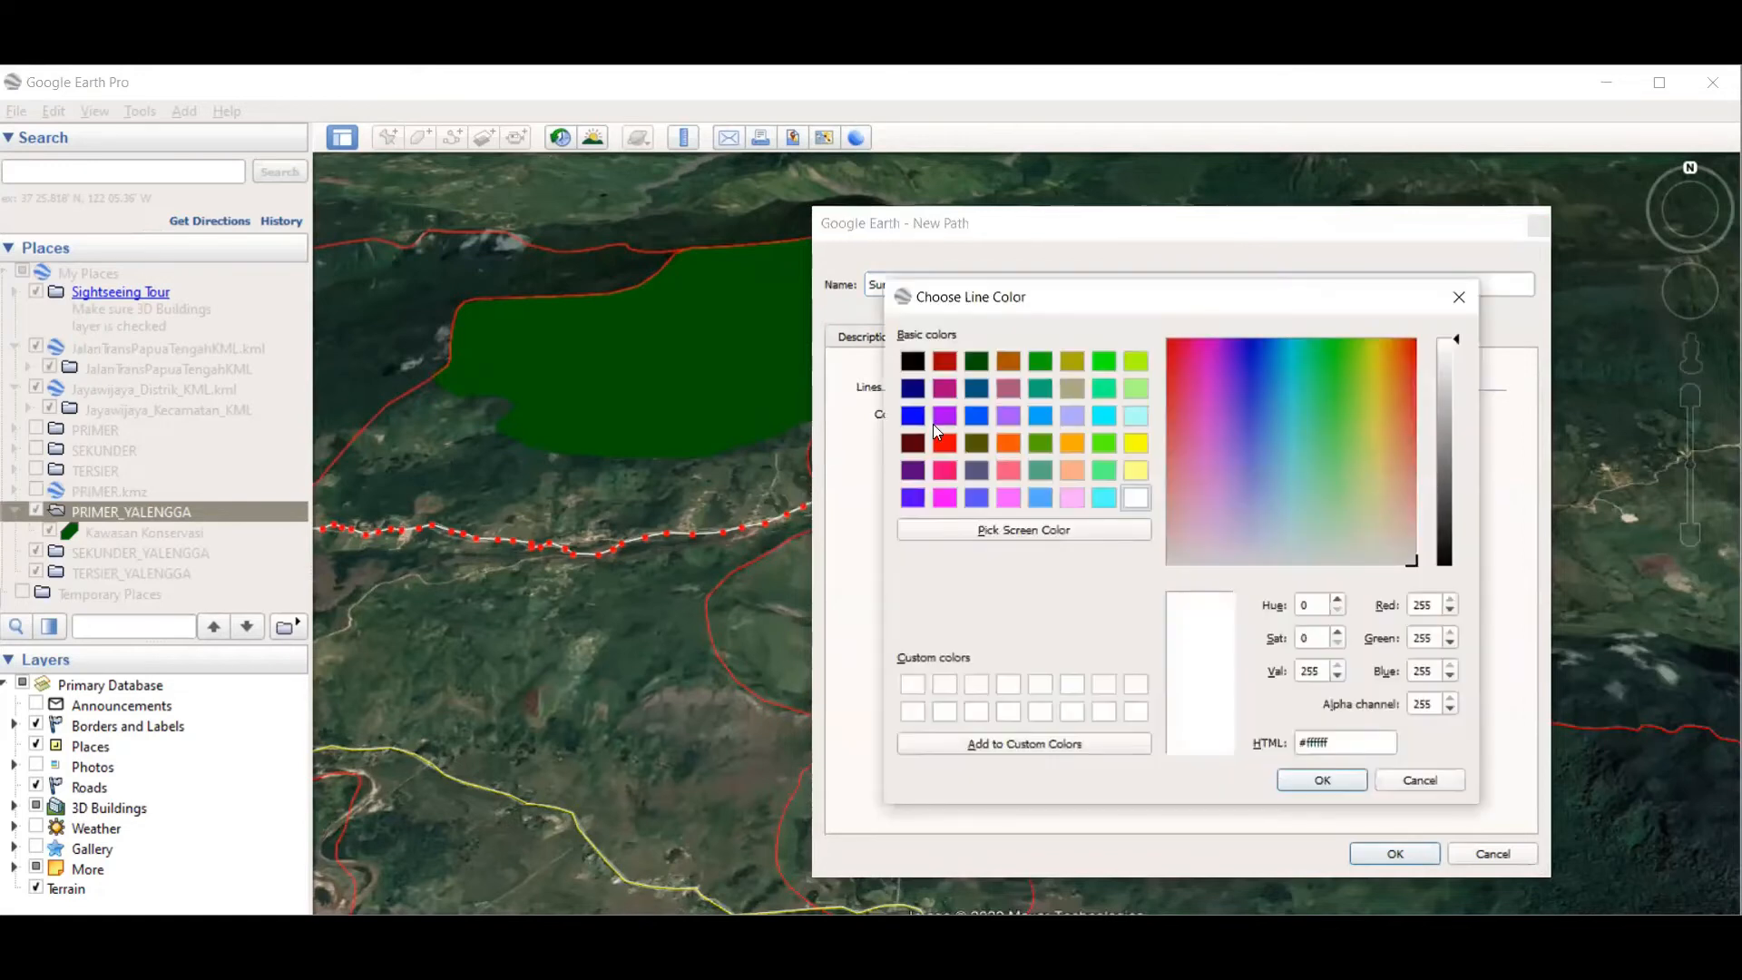
pyautogui.click(1101, 416)
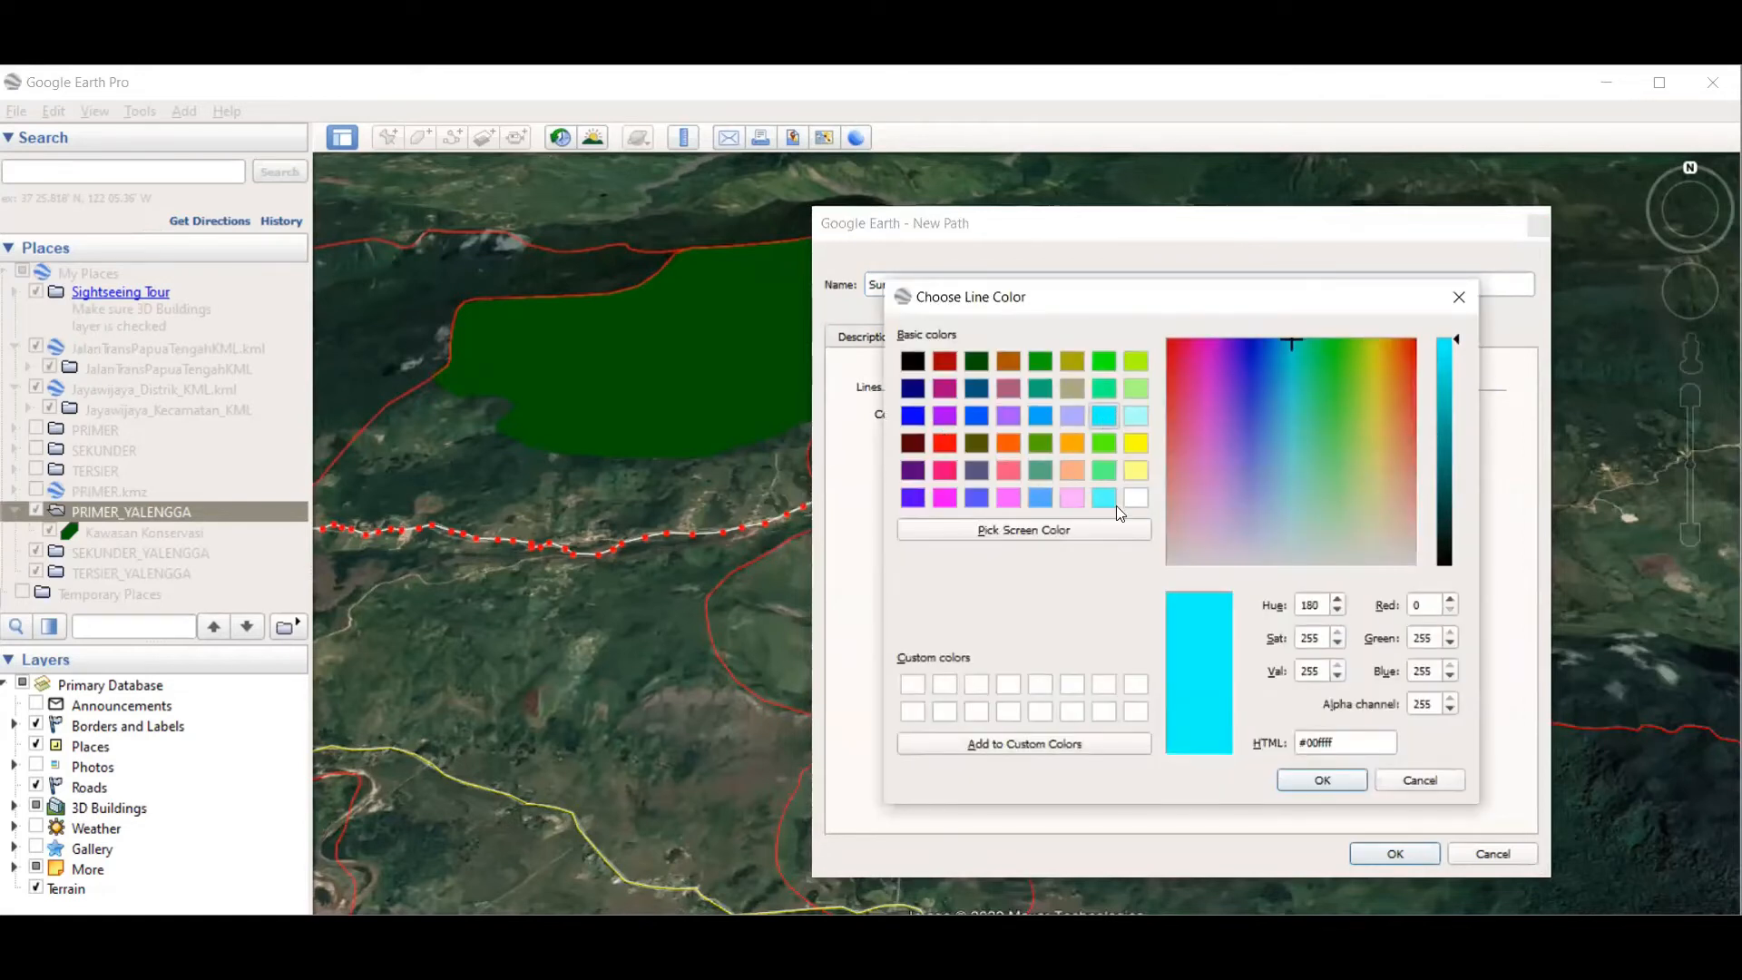
pyautogui.click(1327, 780)
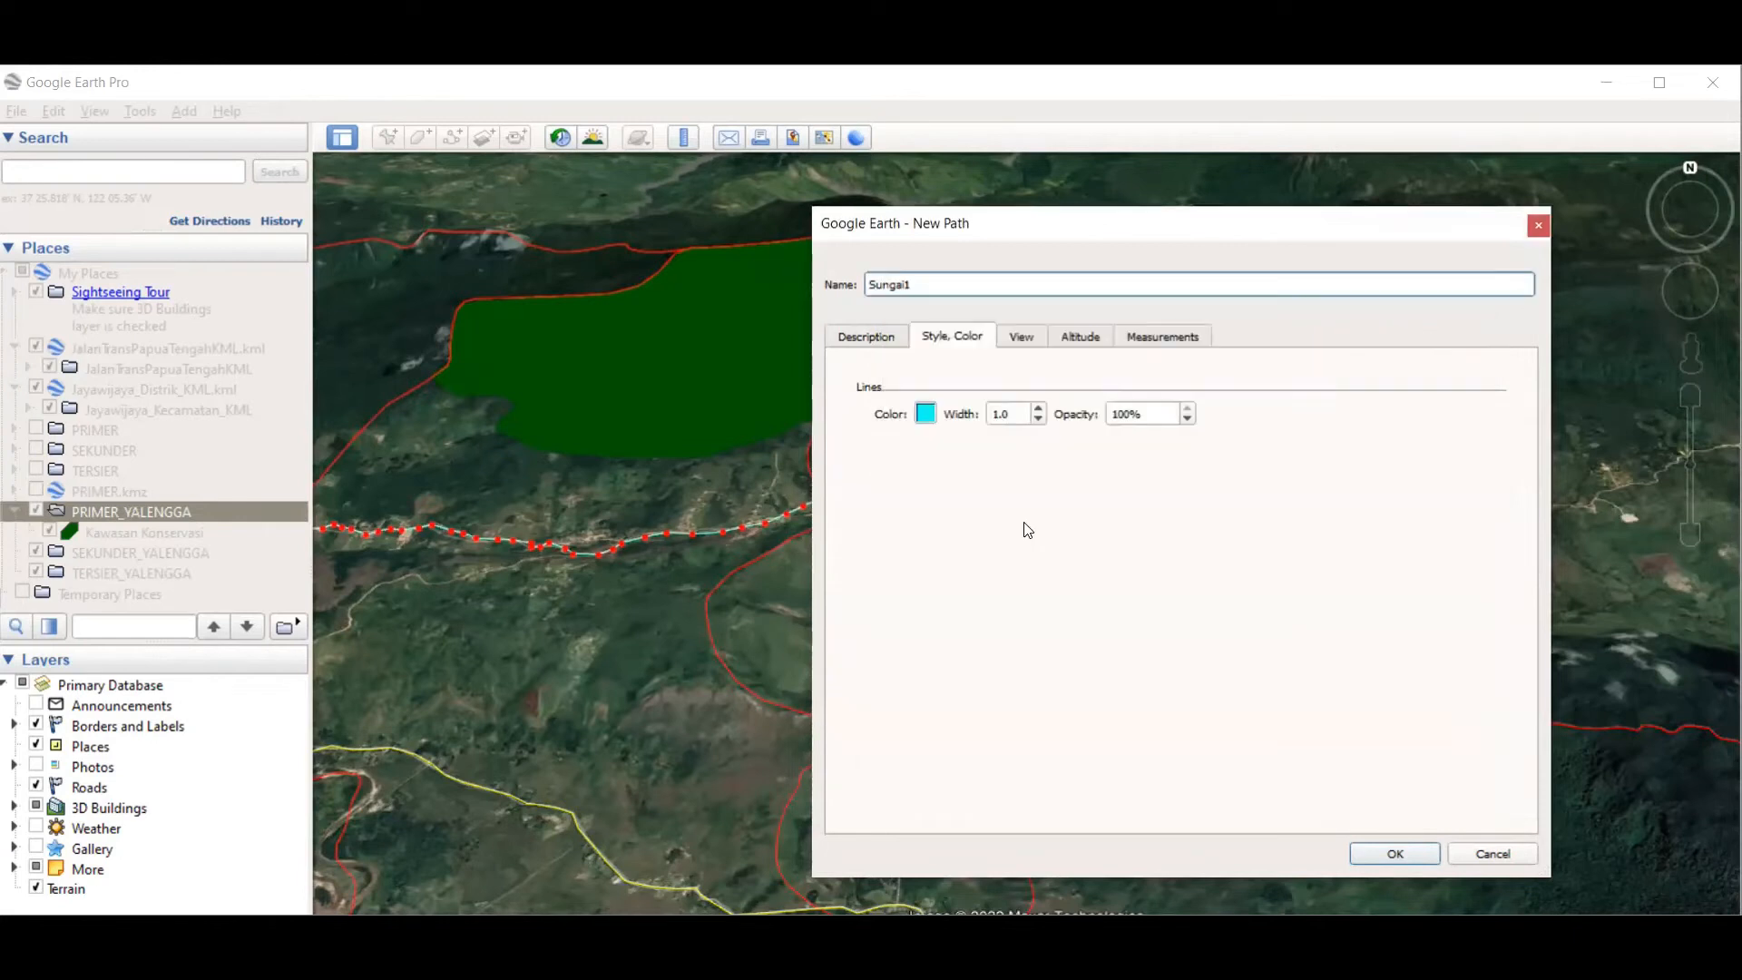
pyautogui.click(1039, 410)
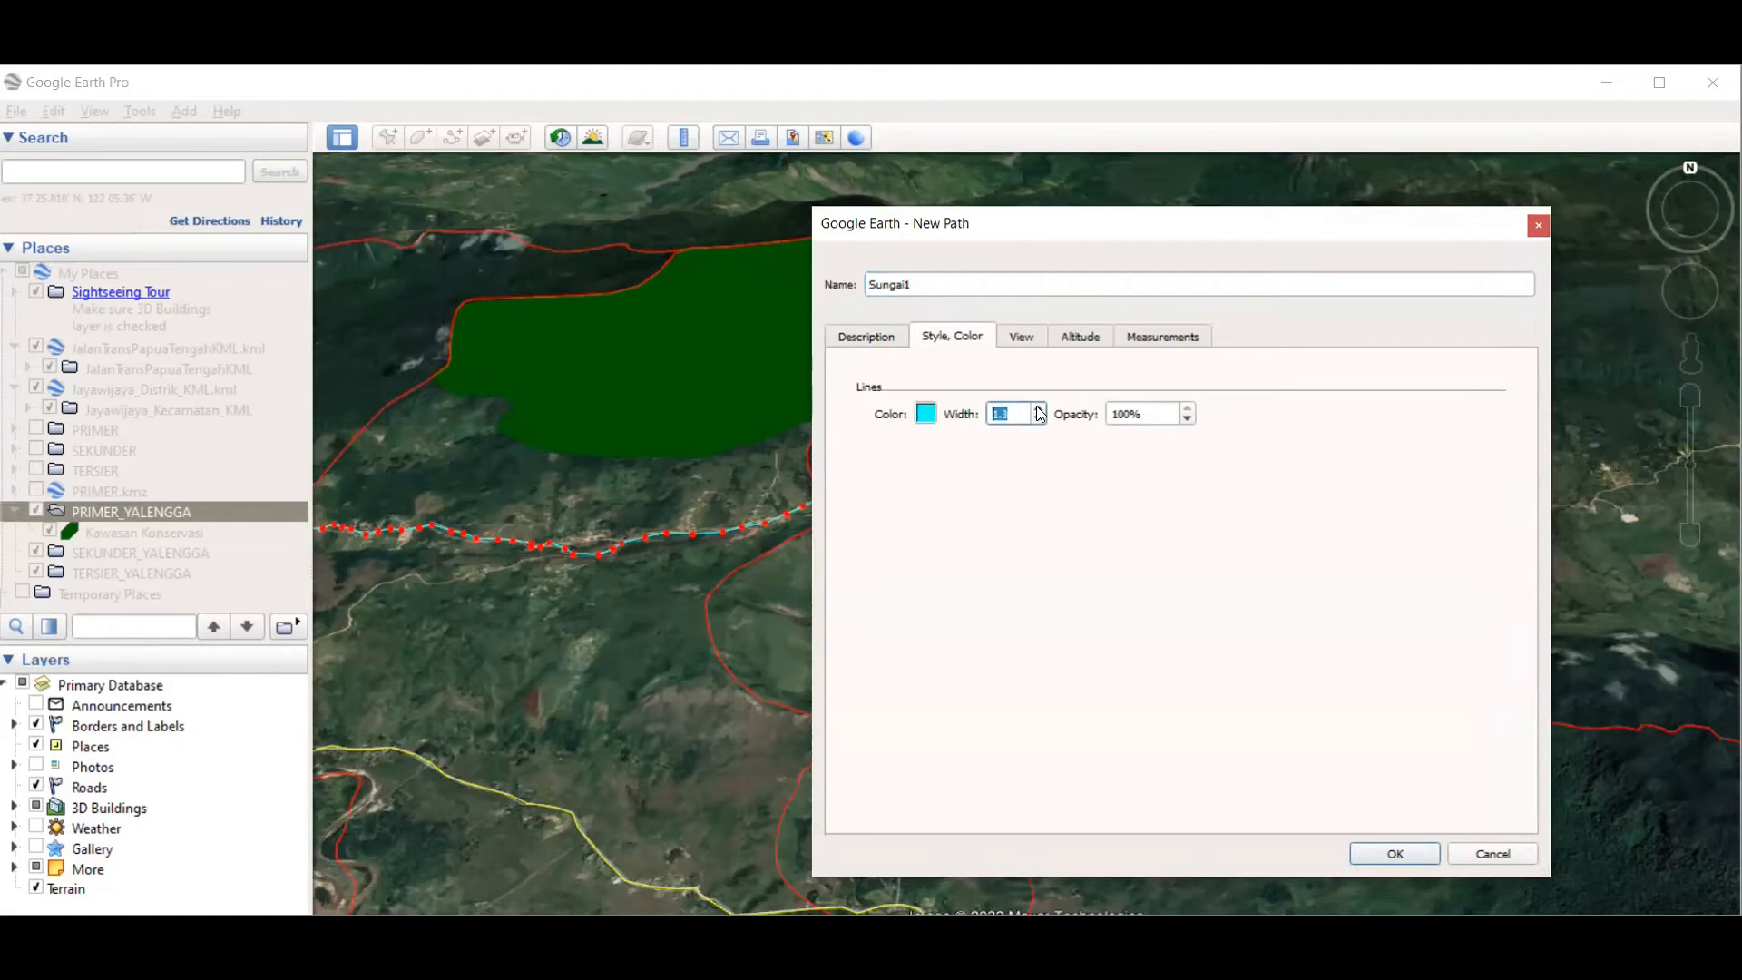
pyautogui.click(1393, 853)
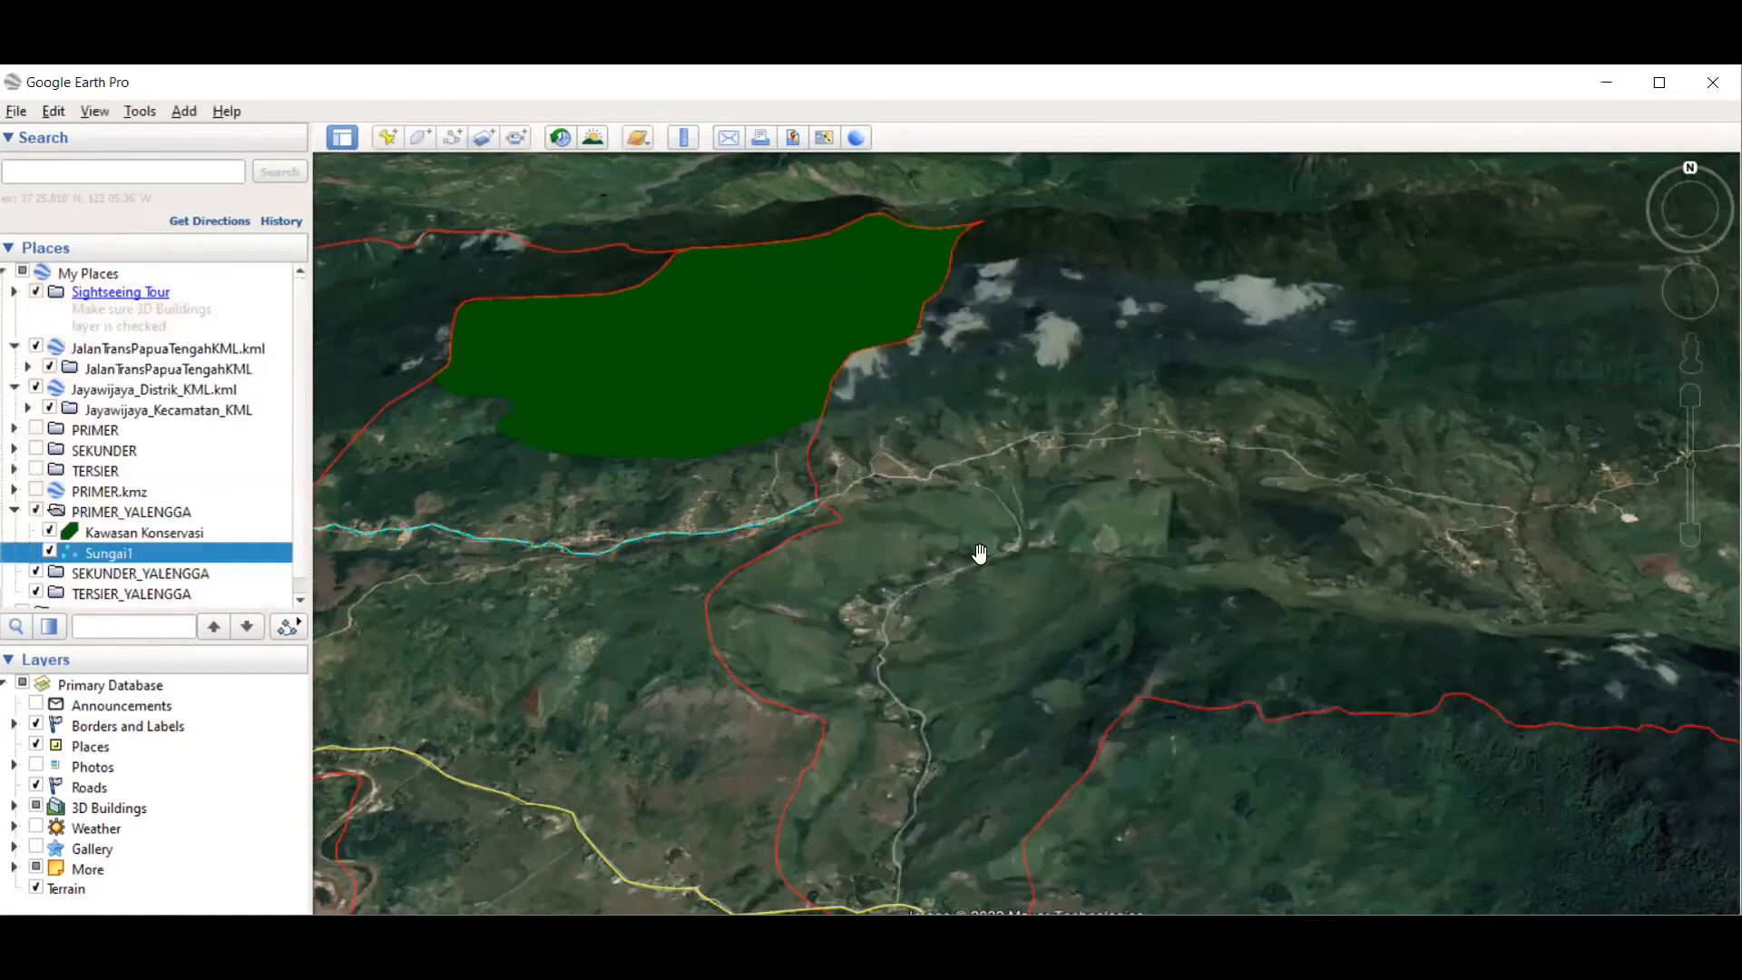
# Step: Start a second river path named Sungai_2
pyautogui.scroll(2, 981, 544)
pyautogui.scroll(2, 626, 535)
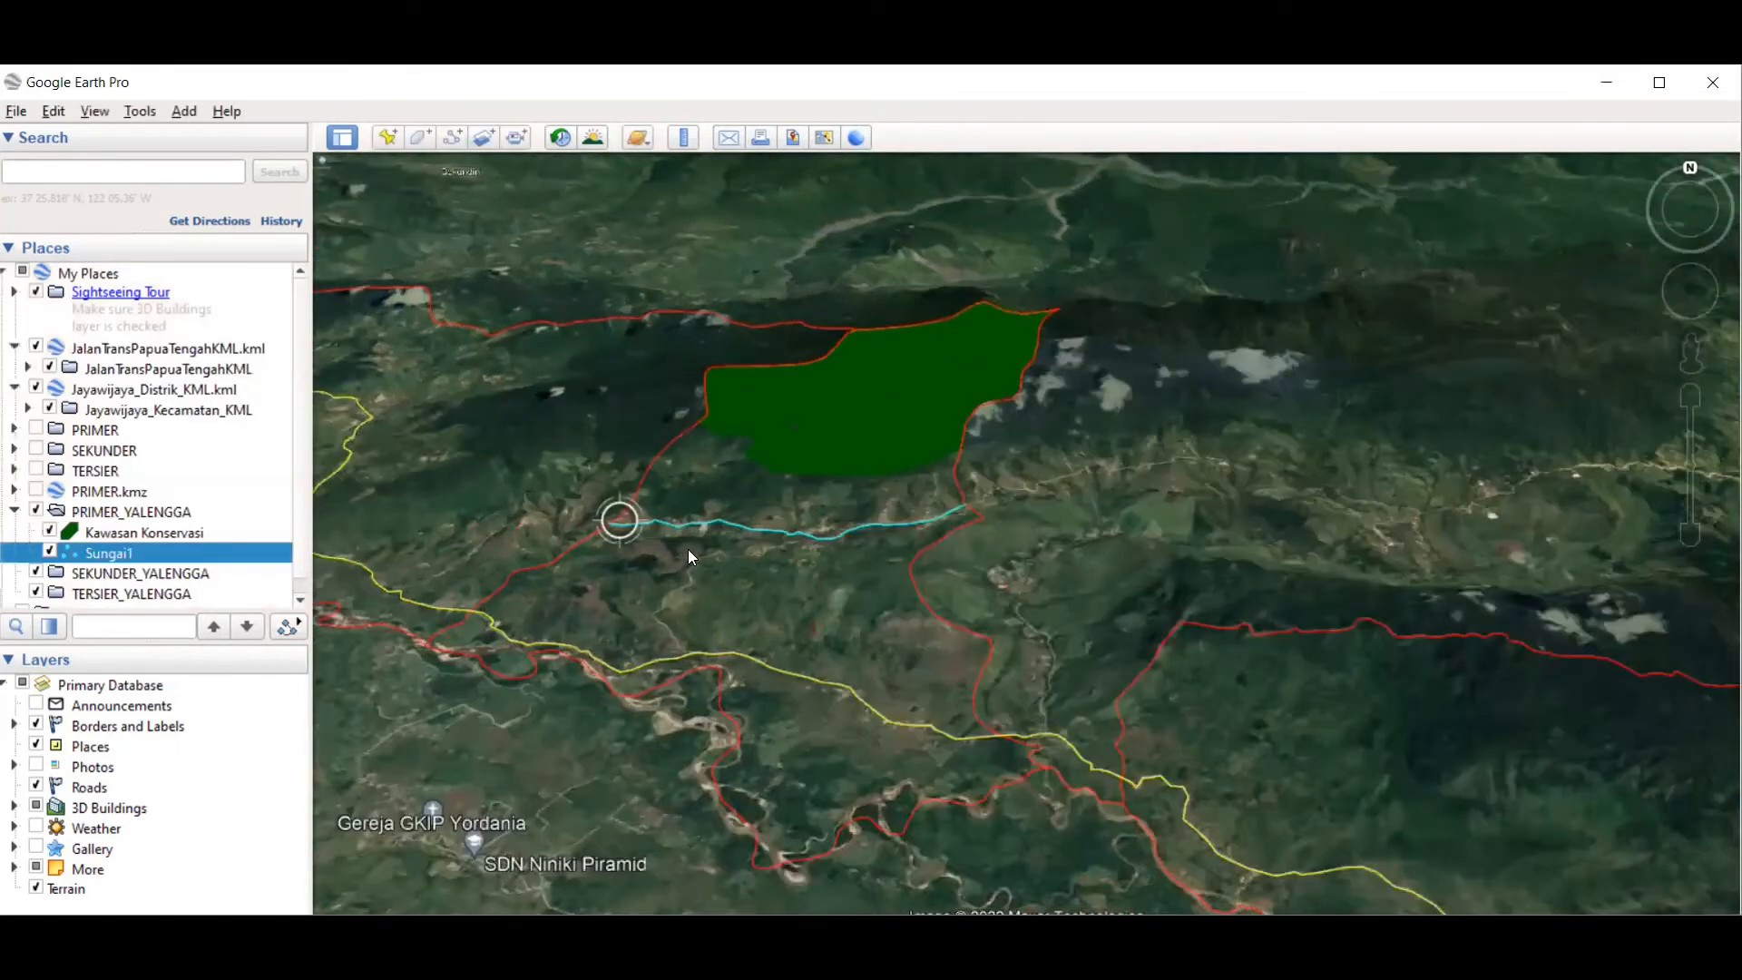
pyautogui.click(450, 138)
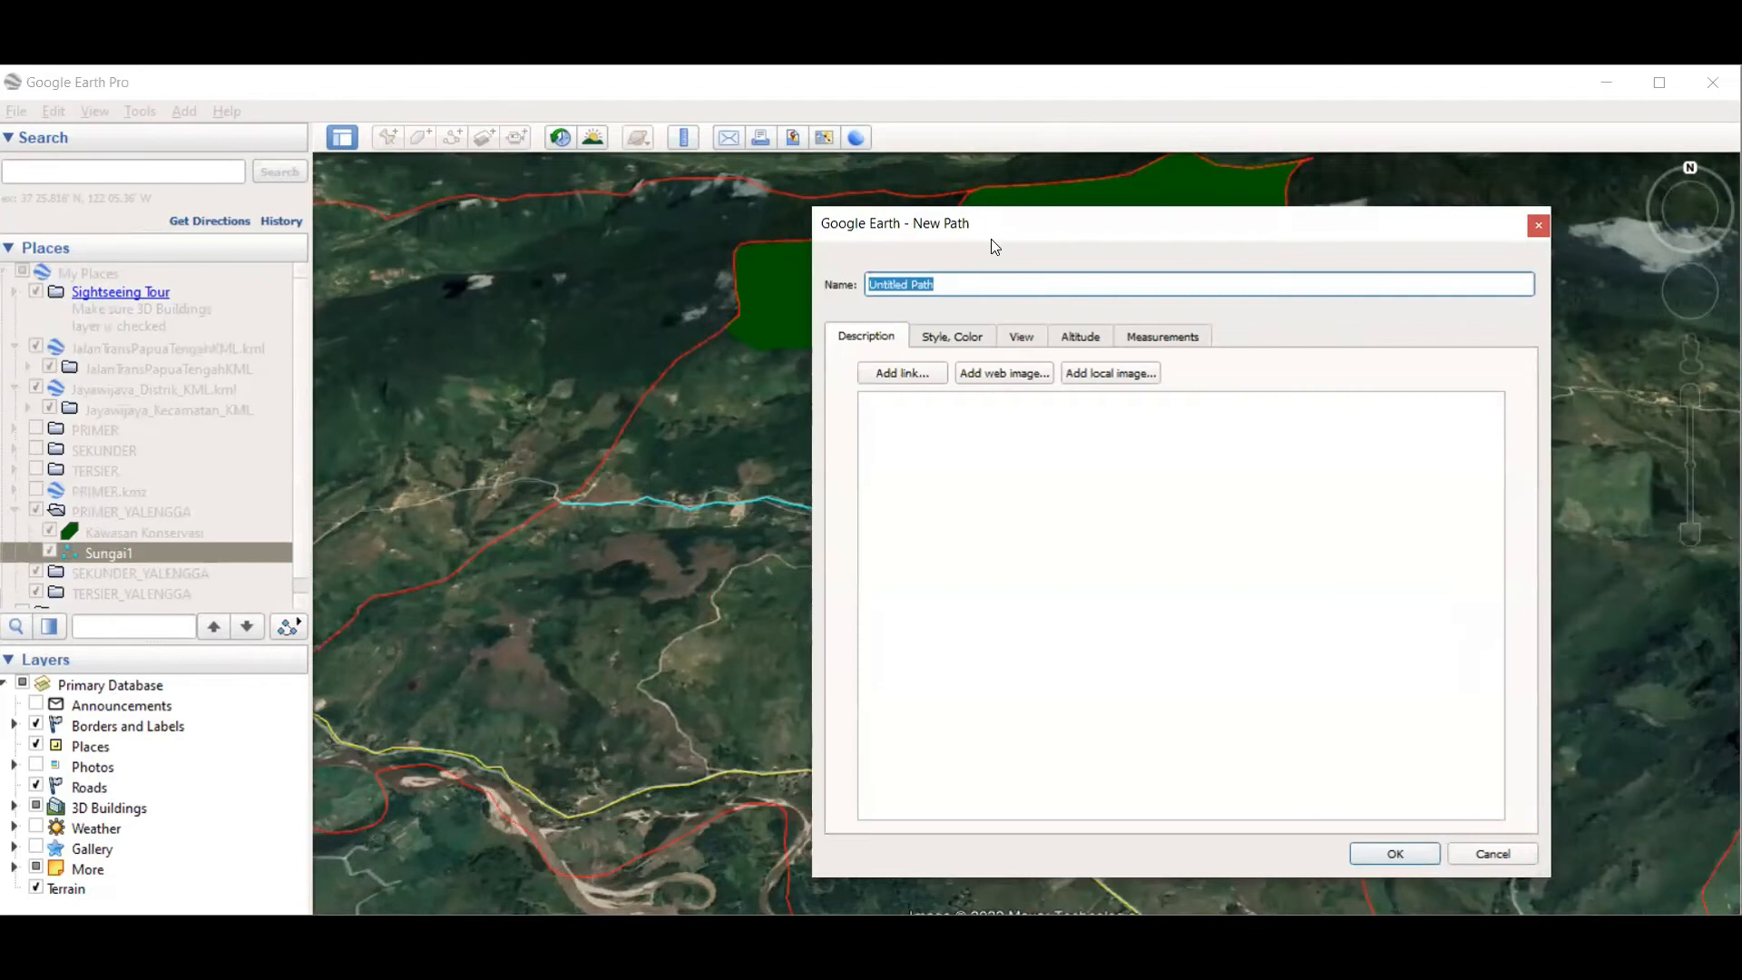
pyautogui.write('Sungai_2')
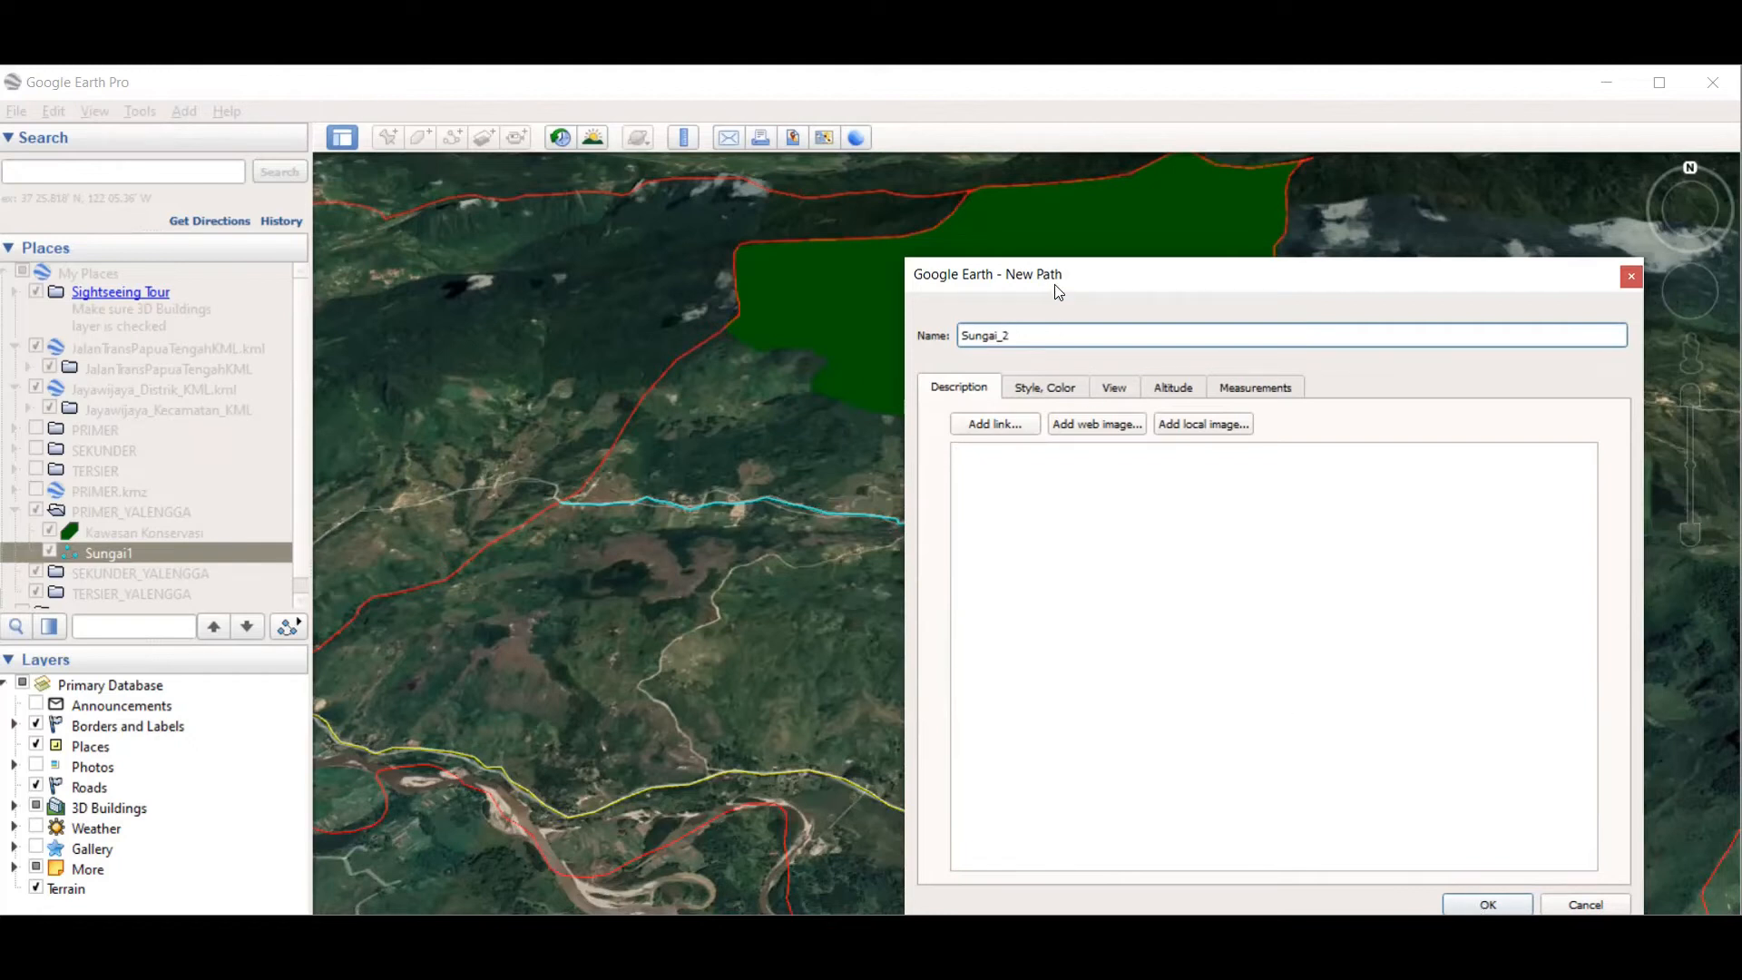
# Step: Trace the Sungai_2 path from its junction with the Sungai1 line, following the pale winding track west and south to its sharp bend
pyautogui.moveTo(1056, 291); pyautogui.dragTo(1295, 344)
pyautogui.scroll(4, 948, 545)
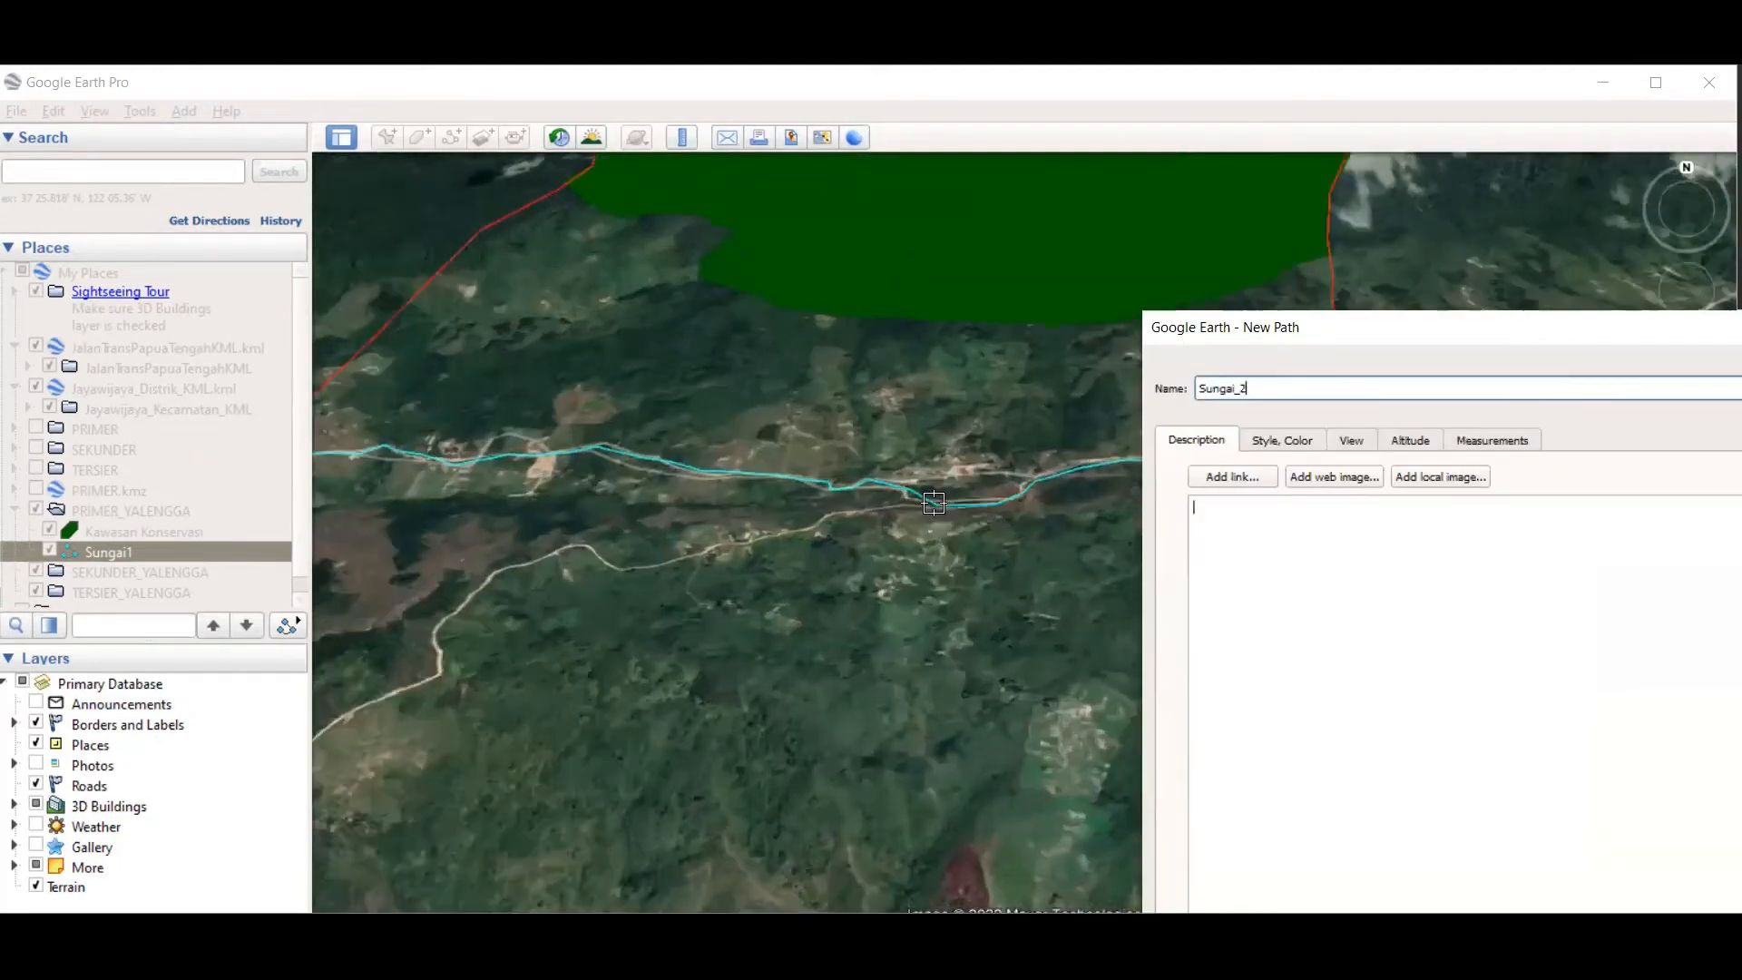
pyautogui.click(933, 507)
pyautogui.click(899, 507)
pyautogui.click(859, 510)
pyautogui.click(826, 517)
pyautogui.click(806, 531)
pyautogui.click(741, 542)
pyautogui.click(704, 544)
pyautogui.click(689, 557)
pyautogui.click(653, 564)
pyautogui.click(619, 569)
pyautogui.click(602, 560)
pyautogui.click(590, 547)
pyautogui.click(572, 545)
pyautogui.click(552, 554)
pyautogui.click(529, 564)
pyautogui.click(494, 570)
pyautogui.click(476, 586)
pyautogui.click(458, 606)
pyautogui.click(440, 624)
pyautogui.click(435, 642)
pyautogui.click(437, 660)
pyautogui.click(433, 679)
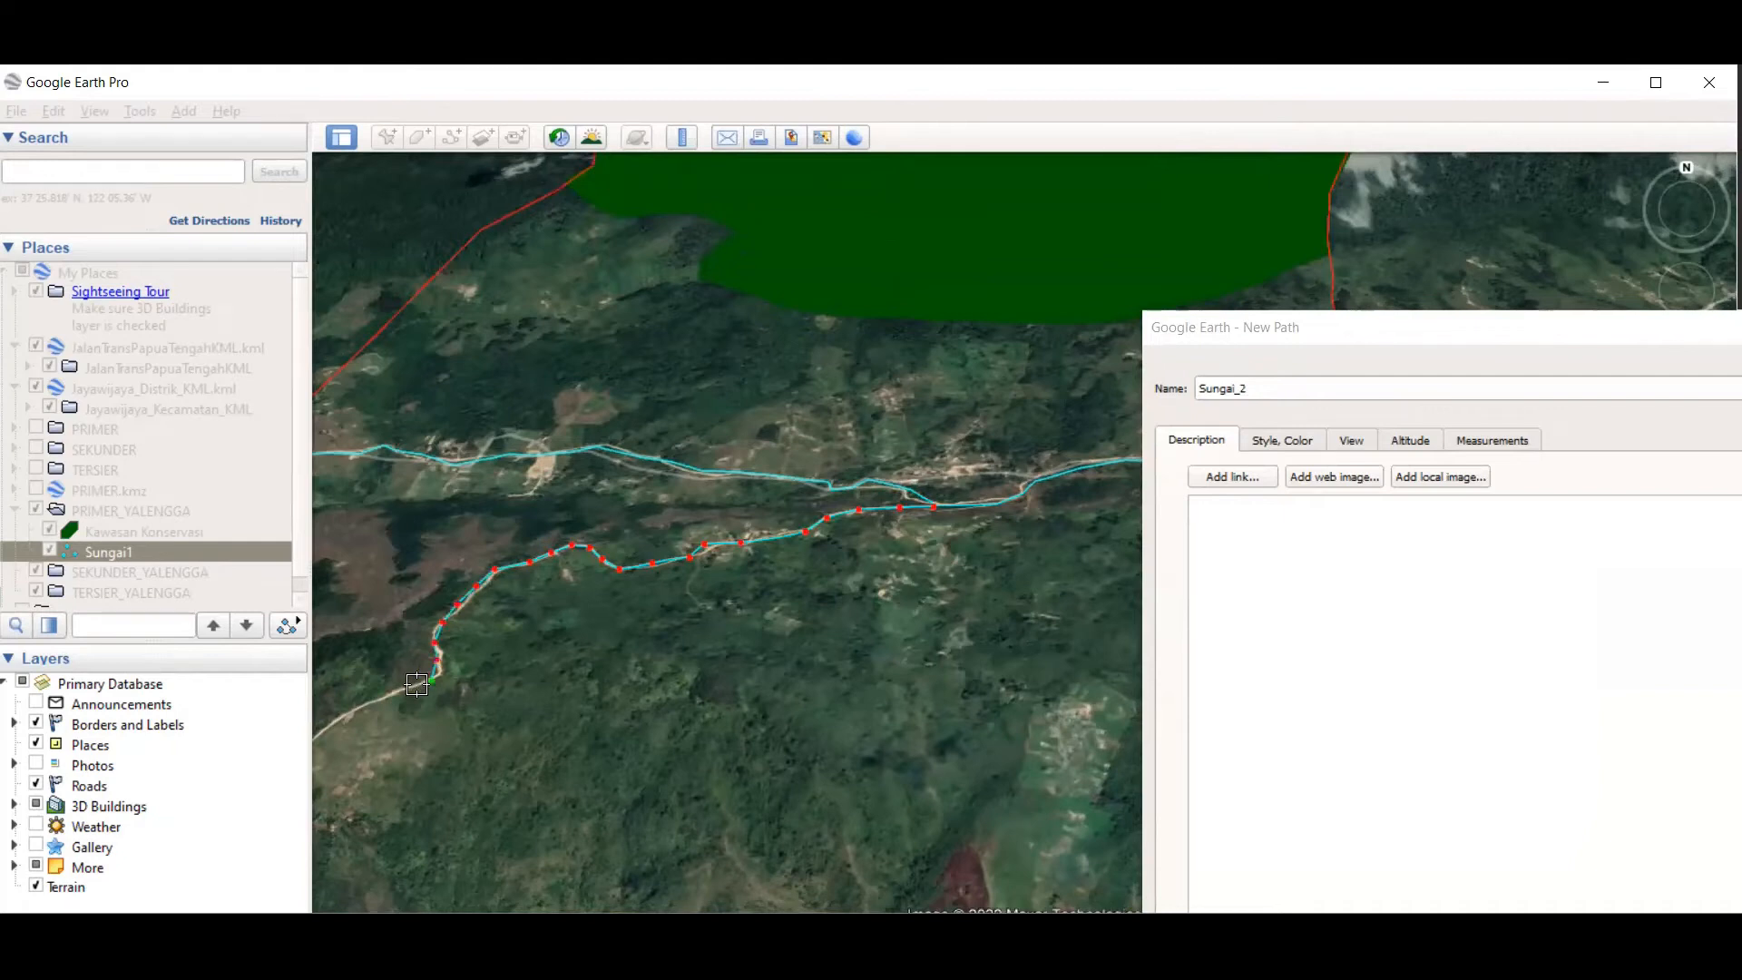
# Step: Continue the Sungai_2 path southwest along the track until it meets the yellow road line
pyautogui.scroll(-2, 503, 633)
pyautogui.scroll(-1, 518, 643)
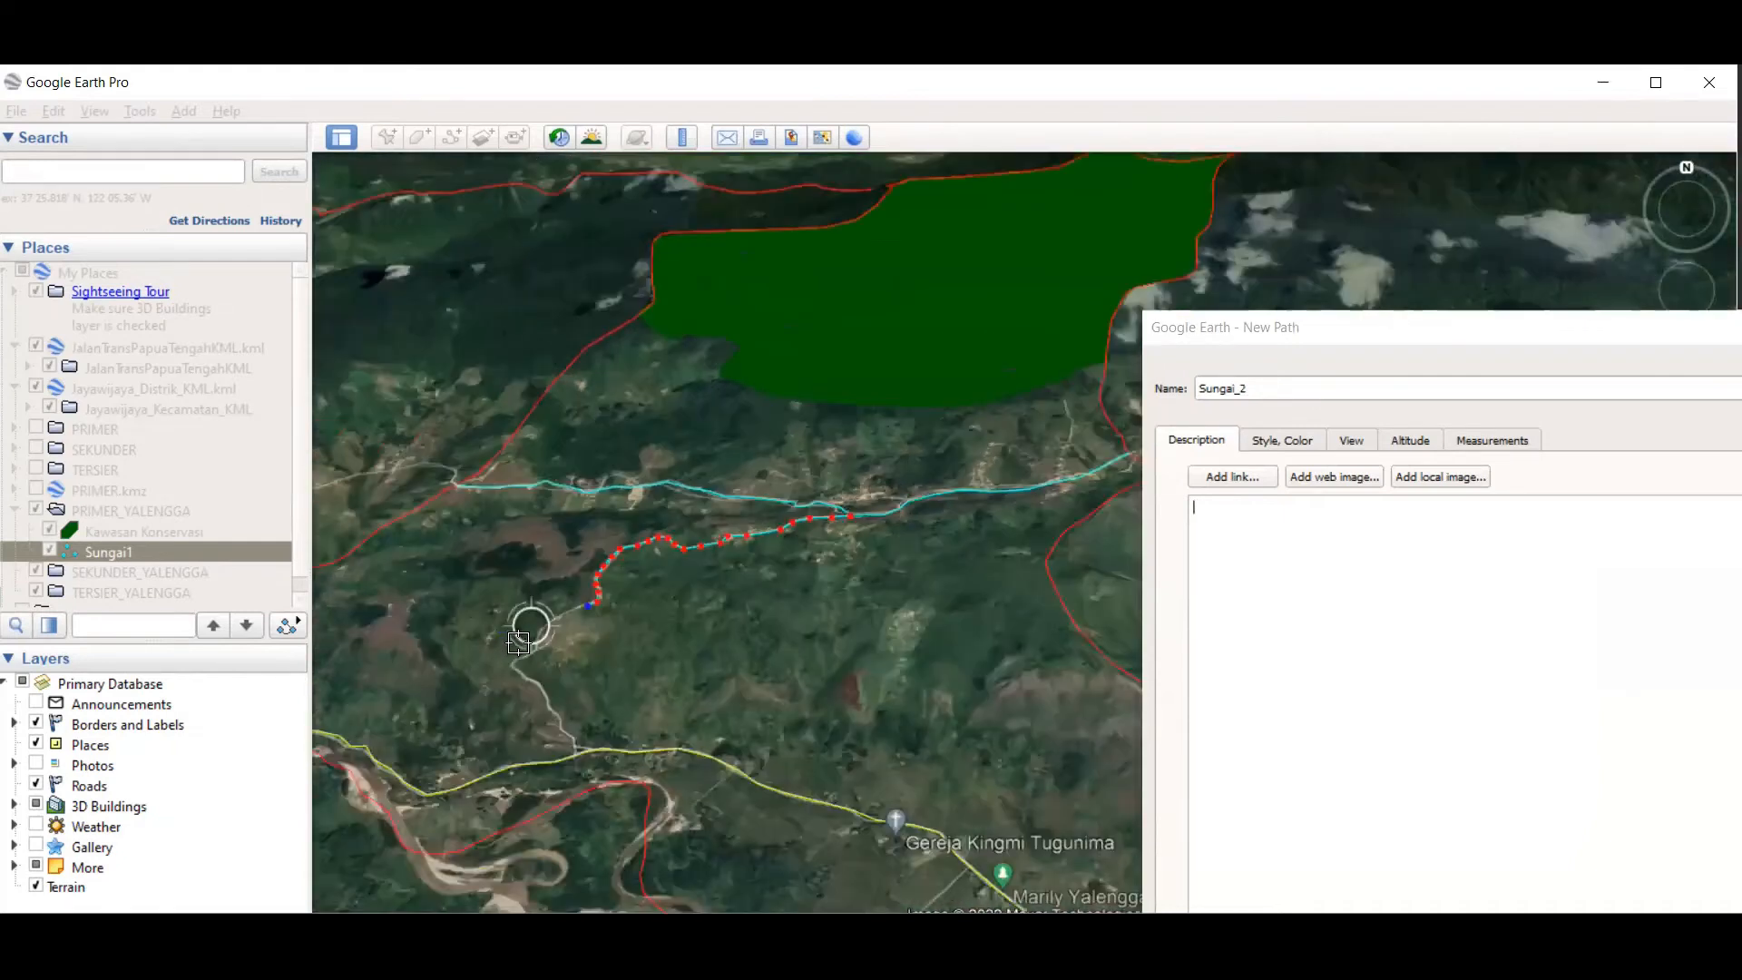
pyautogui.scroll(2, 518, 643)
pyautogui.click(598, 585)
pyautogui.click(567, 600)
pyautogui.click(552, 618)
pyautogui.click(543, 642)
pyautogui.click(535, 659)
pyautogui.click(516, 664)
pyautogui.click(501, 677)
pyautogui.click(505, 691)
pyautogui.click(522, 707)
pyautogui.click(545, 714)
pyautogui.click(562, 732)
pyautogui.click(570, 758)
pyautogui.click(582, 778)
pyautogui.click(598, 798)
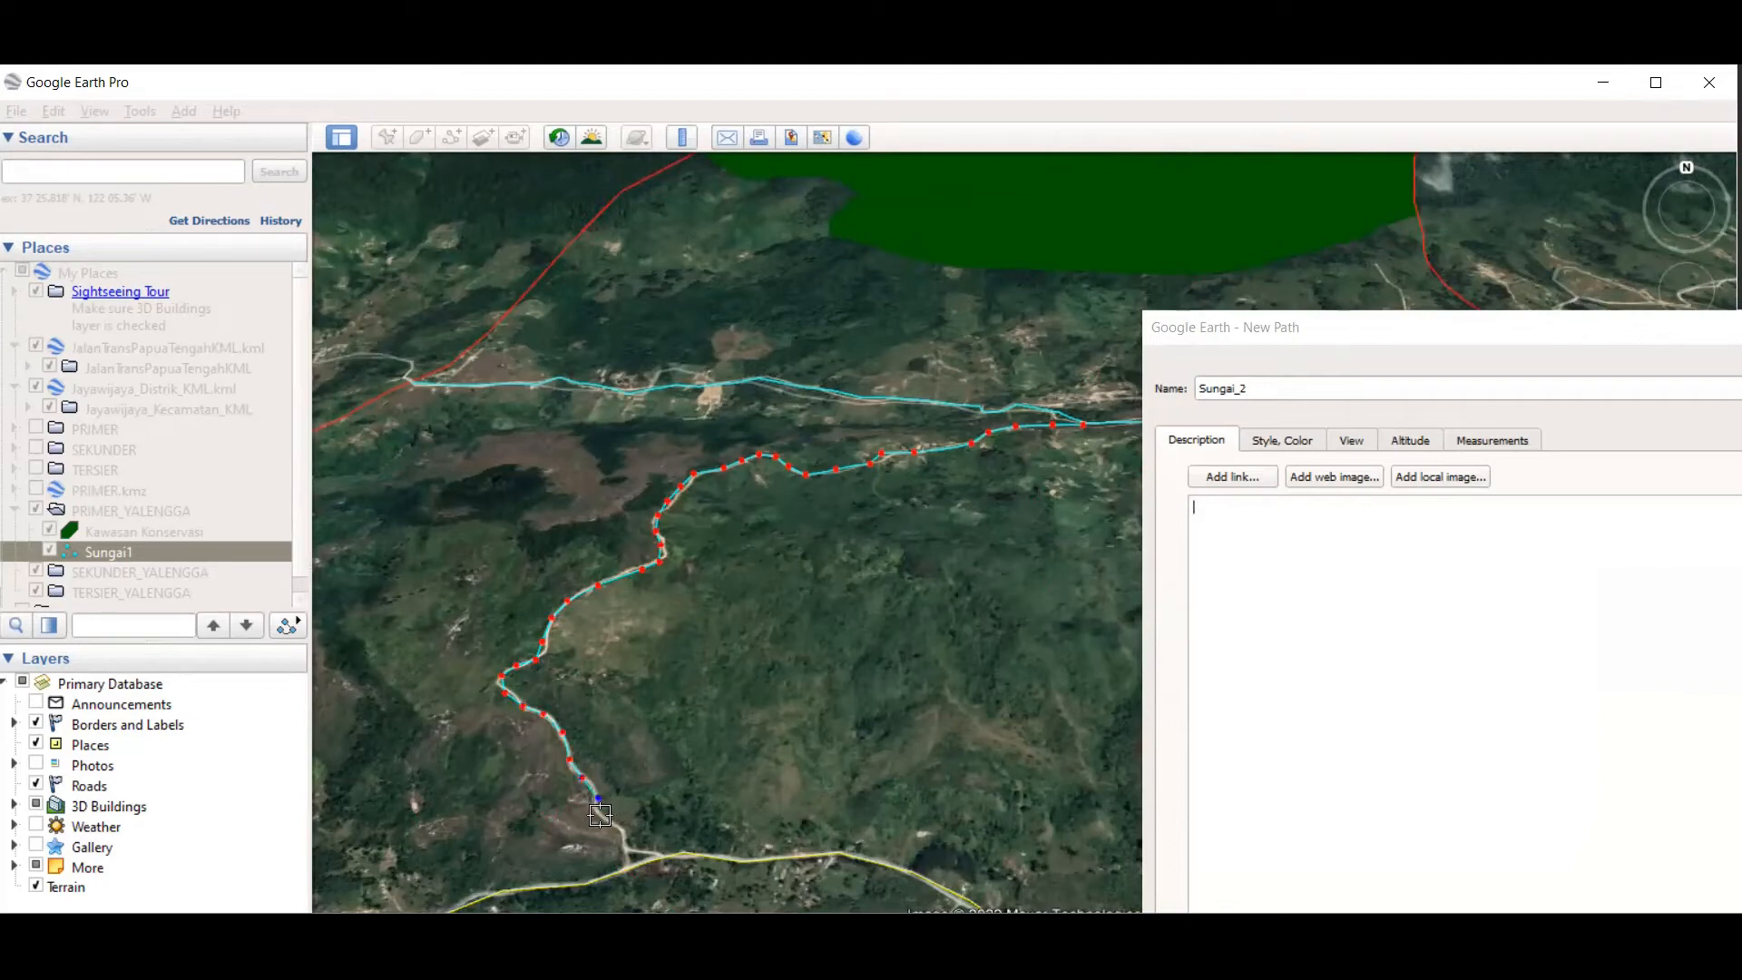
pyautogui.click(613, 823)
pyautogui.click(628, 848)
pyautogui.scroll(-2, 666, 584)
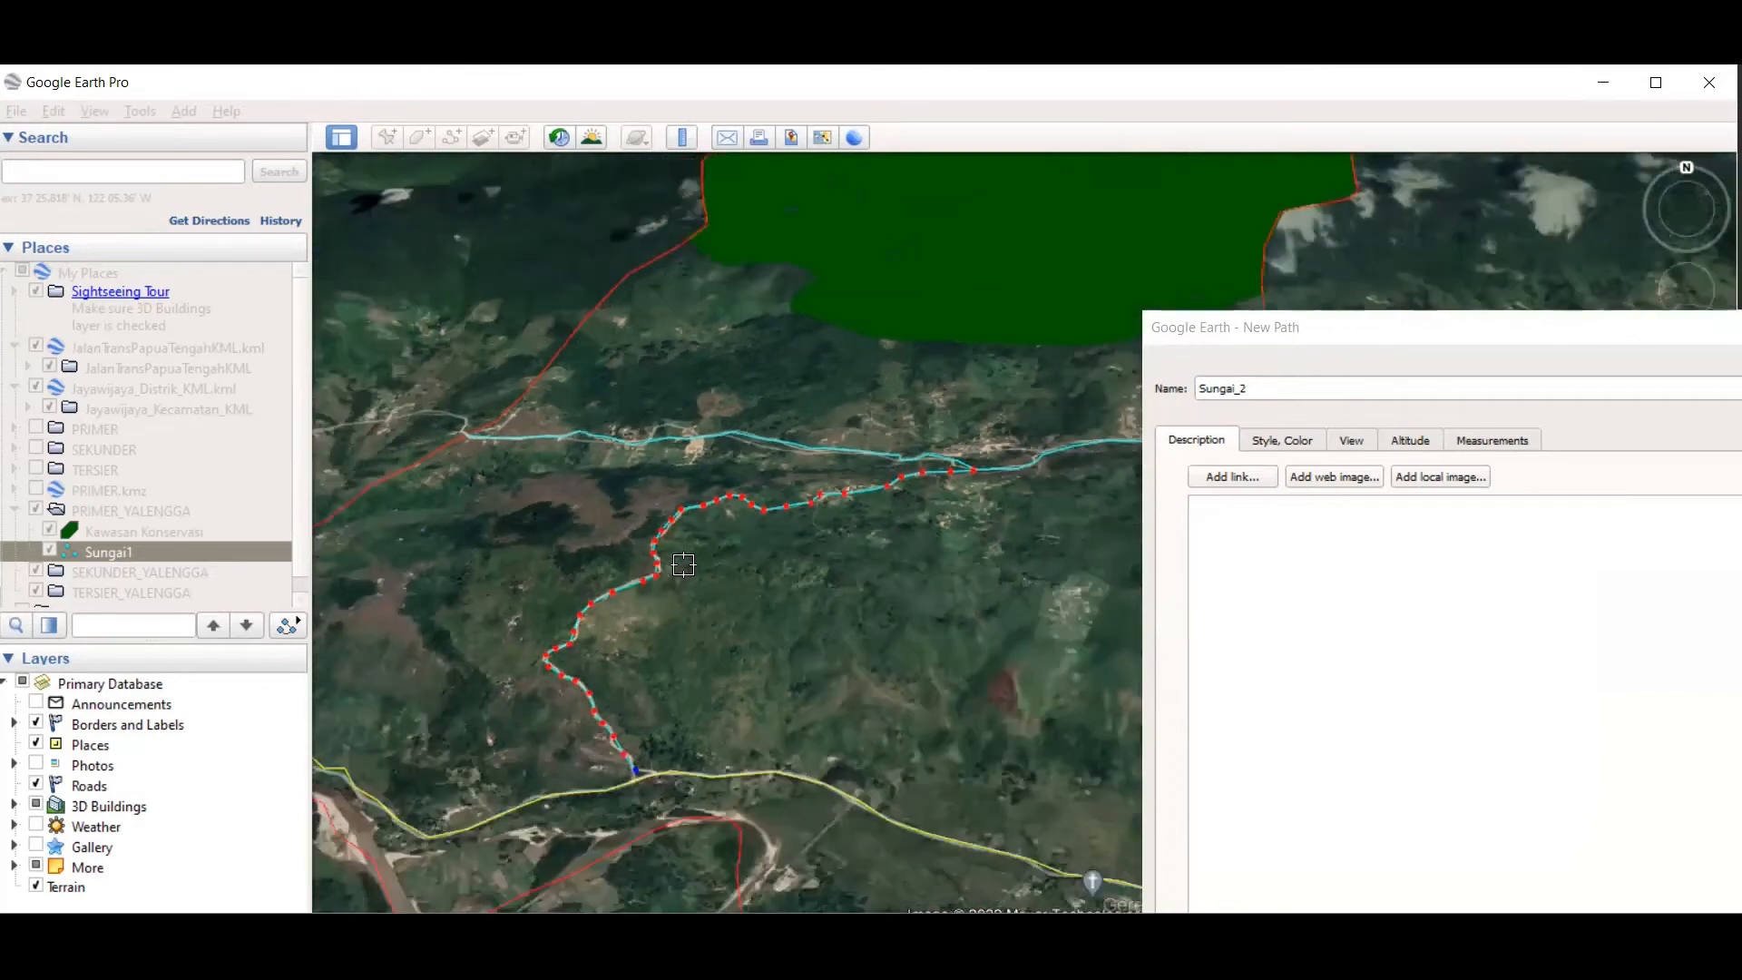
pyautogui.scroll(-1, 683, 566)
pyautogui.scroll(2, 684, 732)
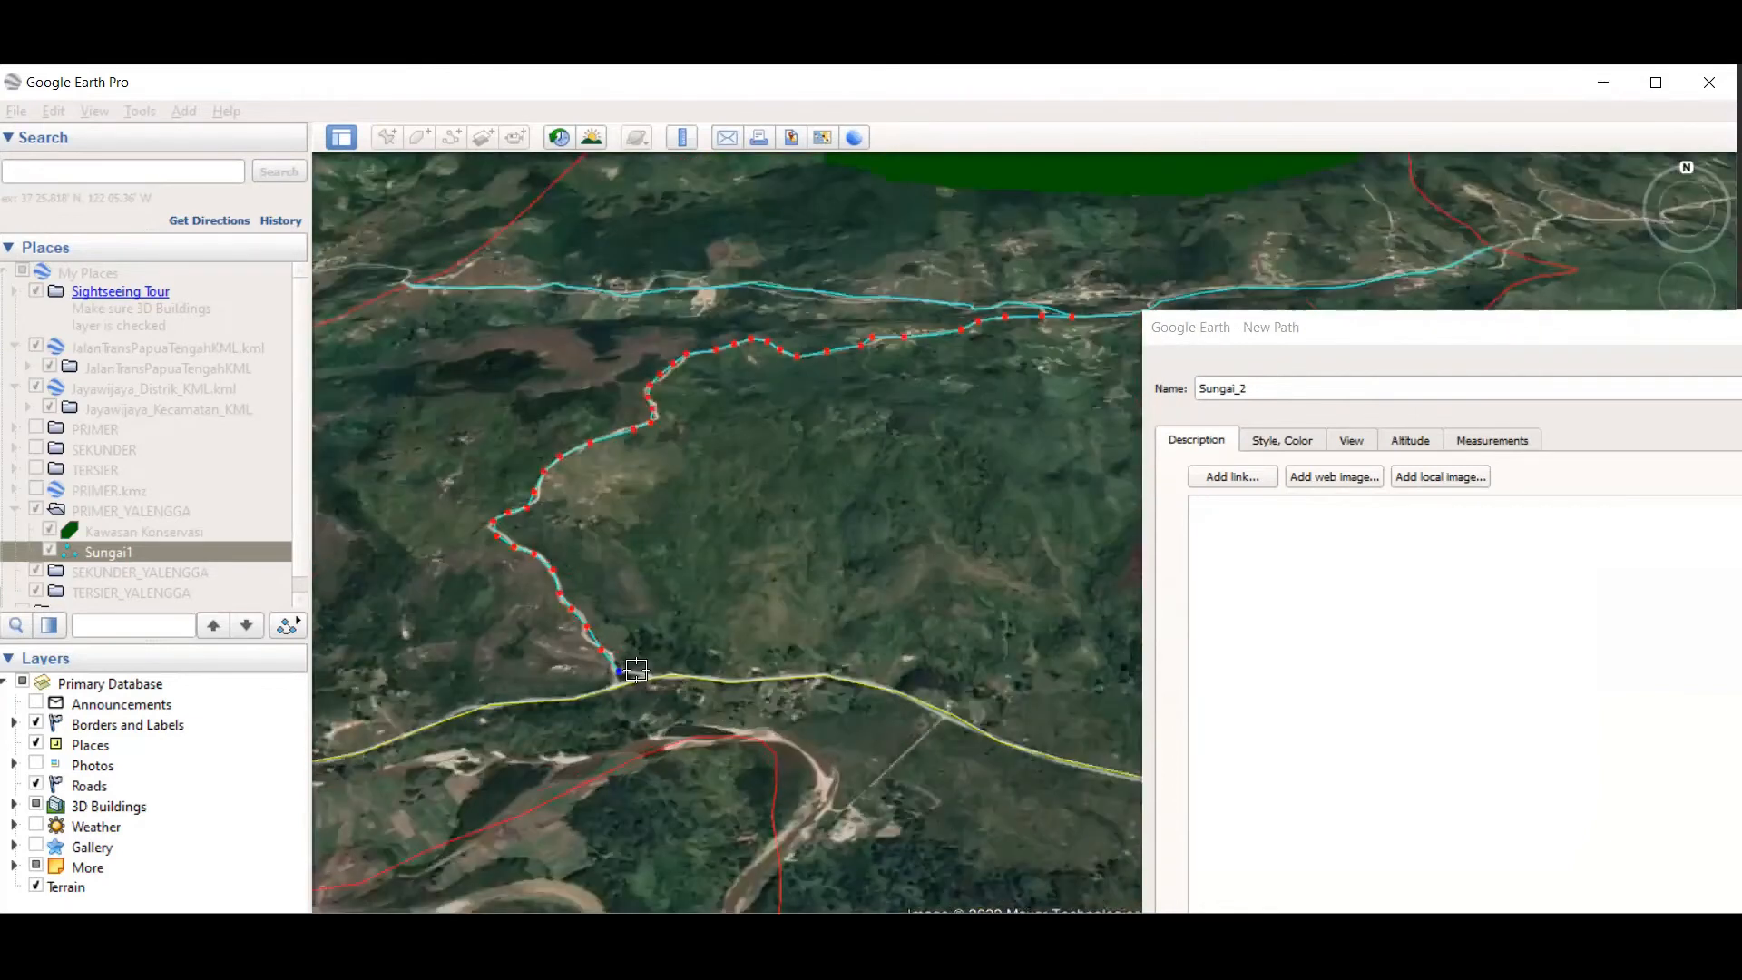
pyautogui.scroll(-2, 721, 576)
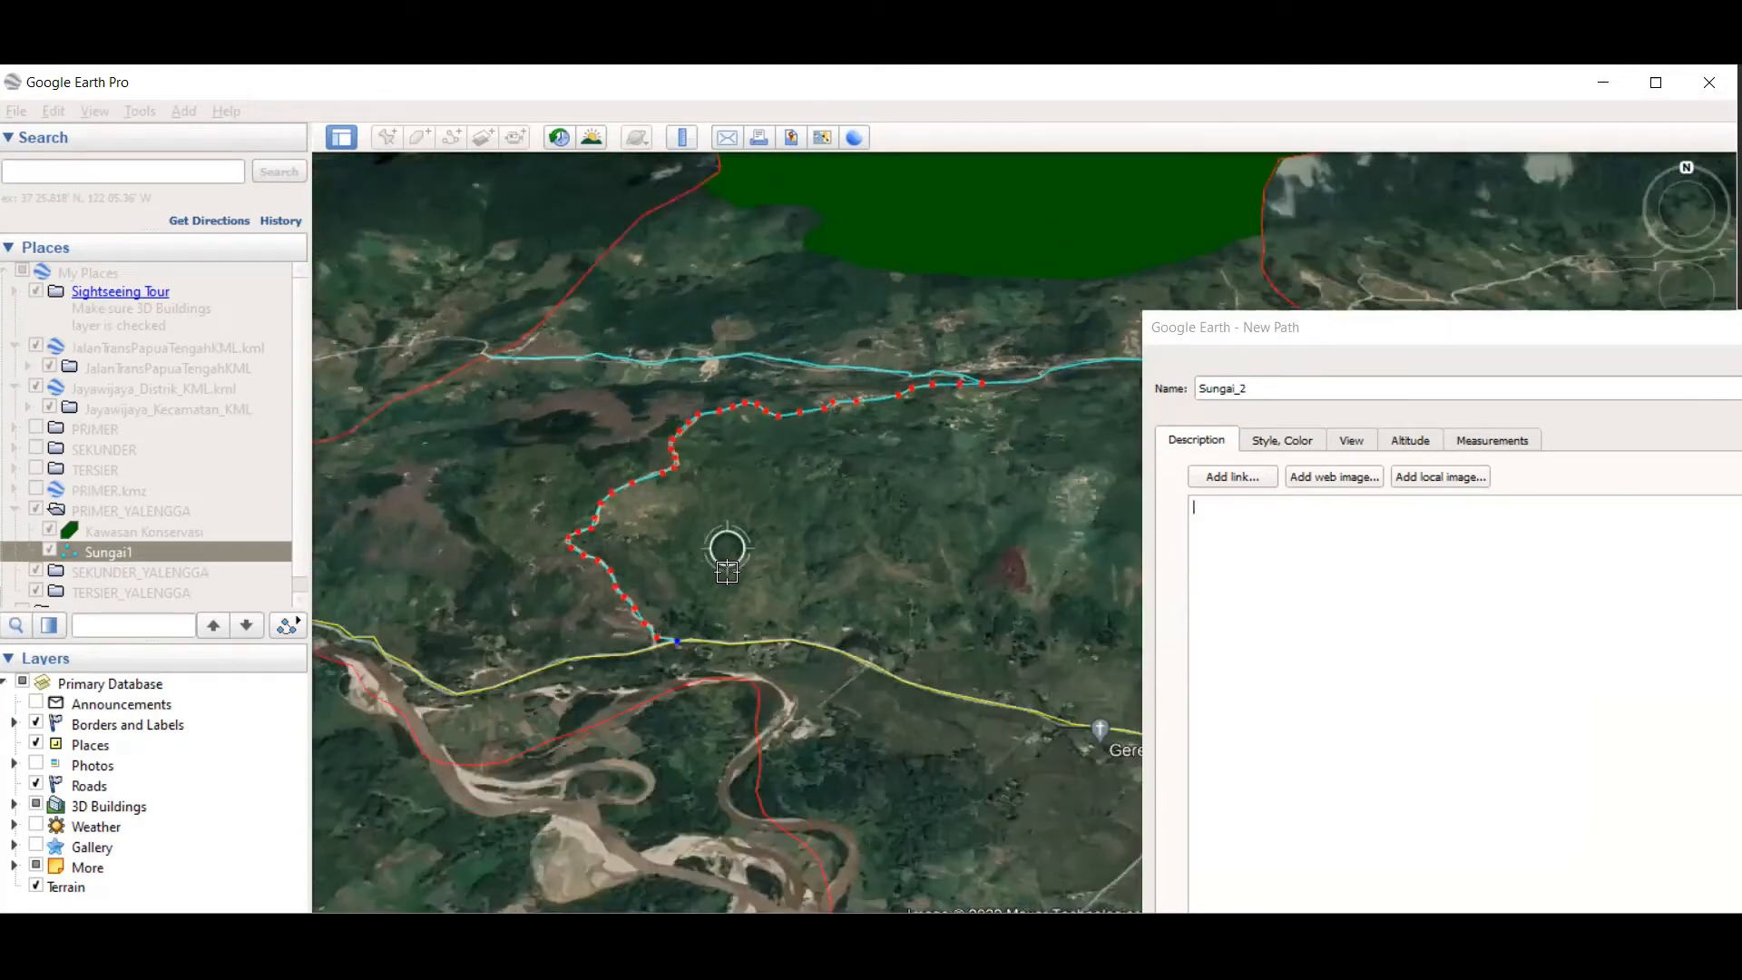
# Step: Review the style and color settings of the Sungai_2 path and save it
pyautogui.scroll(-1, 723, 569)
pyautogui.scroll(-2, 719, 566)
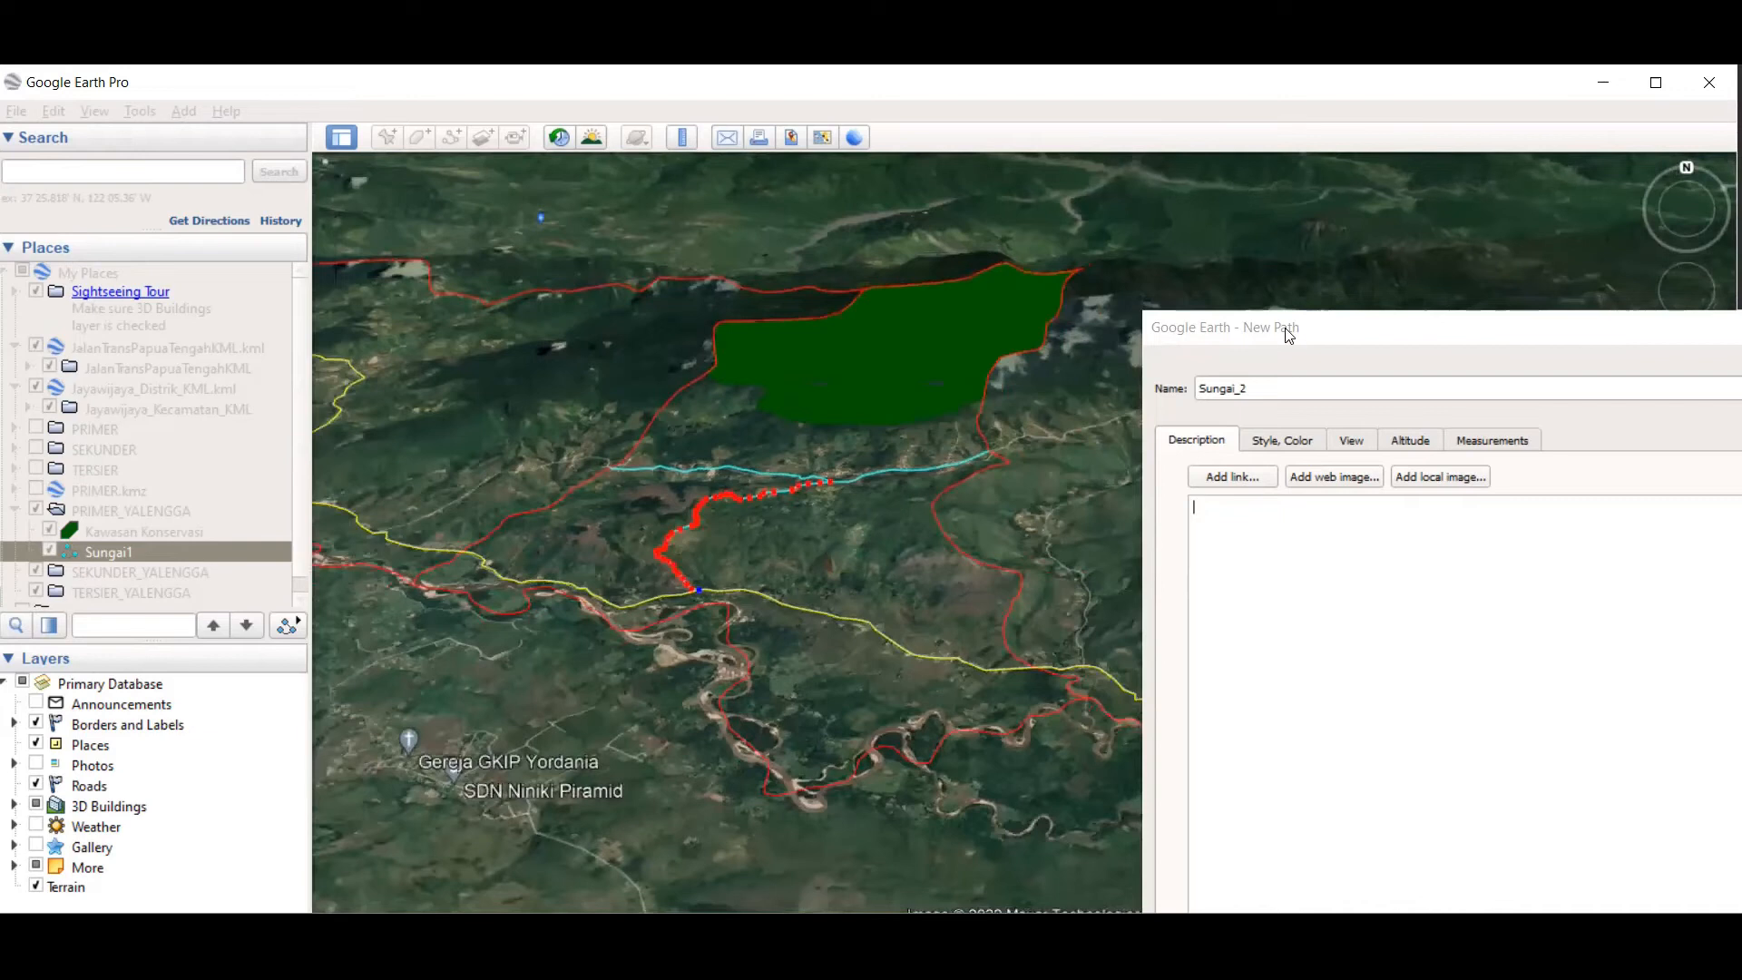
pyautogui.moveTo(1283, 337); pyautogui.dragTo(936, 123)
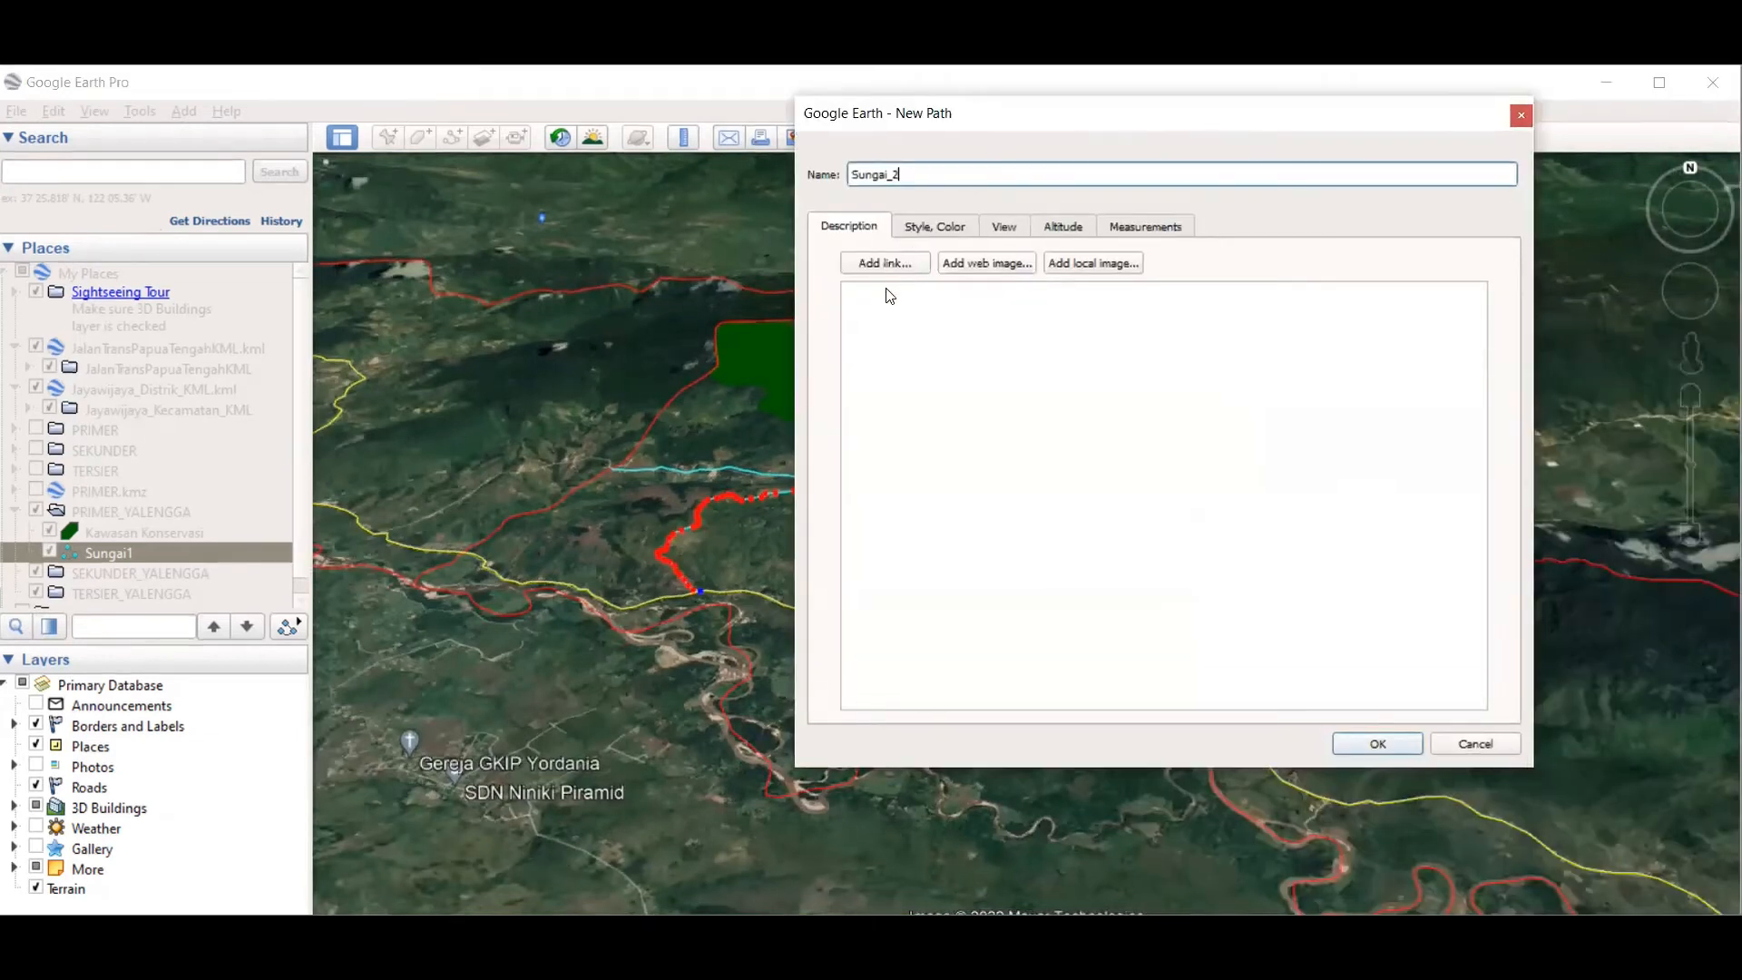
pyautogui.click(934, 226)
pyautogui.click(1376, 743)
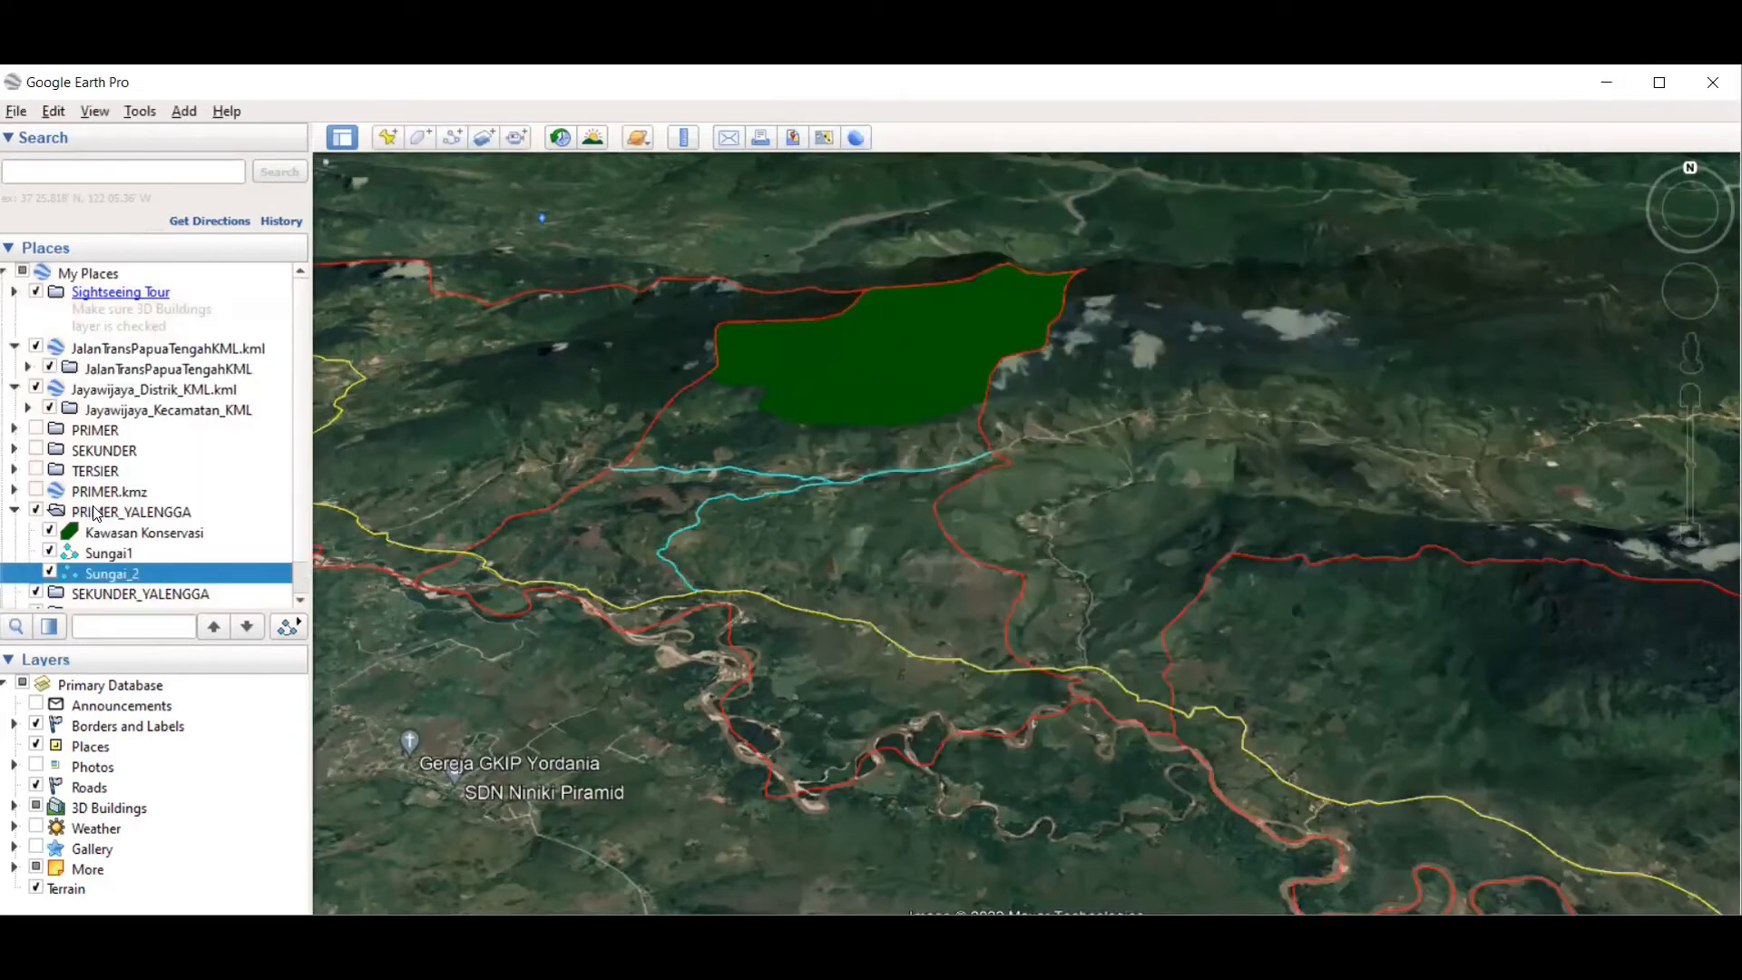
# Step: Rename the Sungai1 path as Sungai_1
pyautogui.click(108, 554)
pyautogui.rightClick(108, 554)
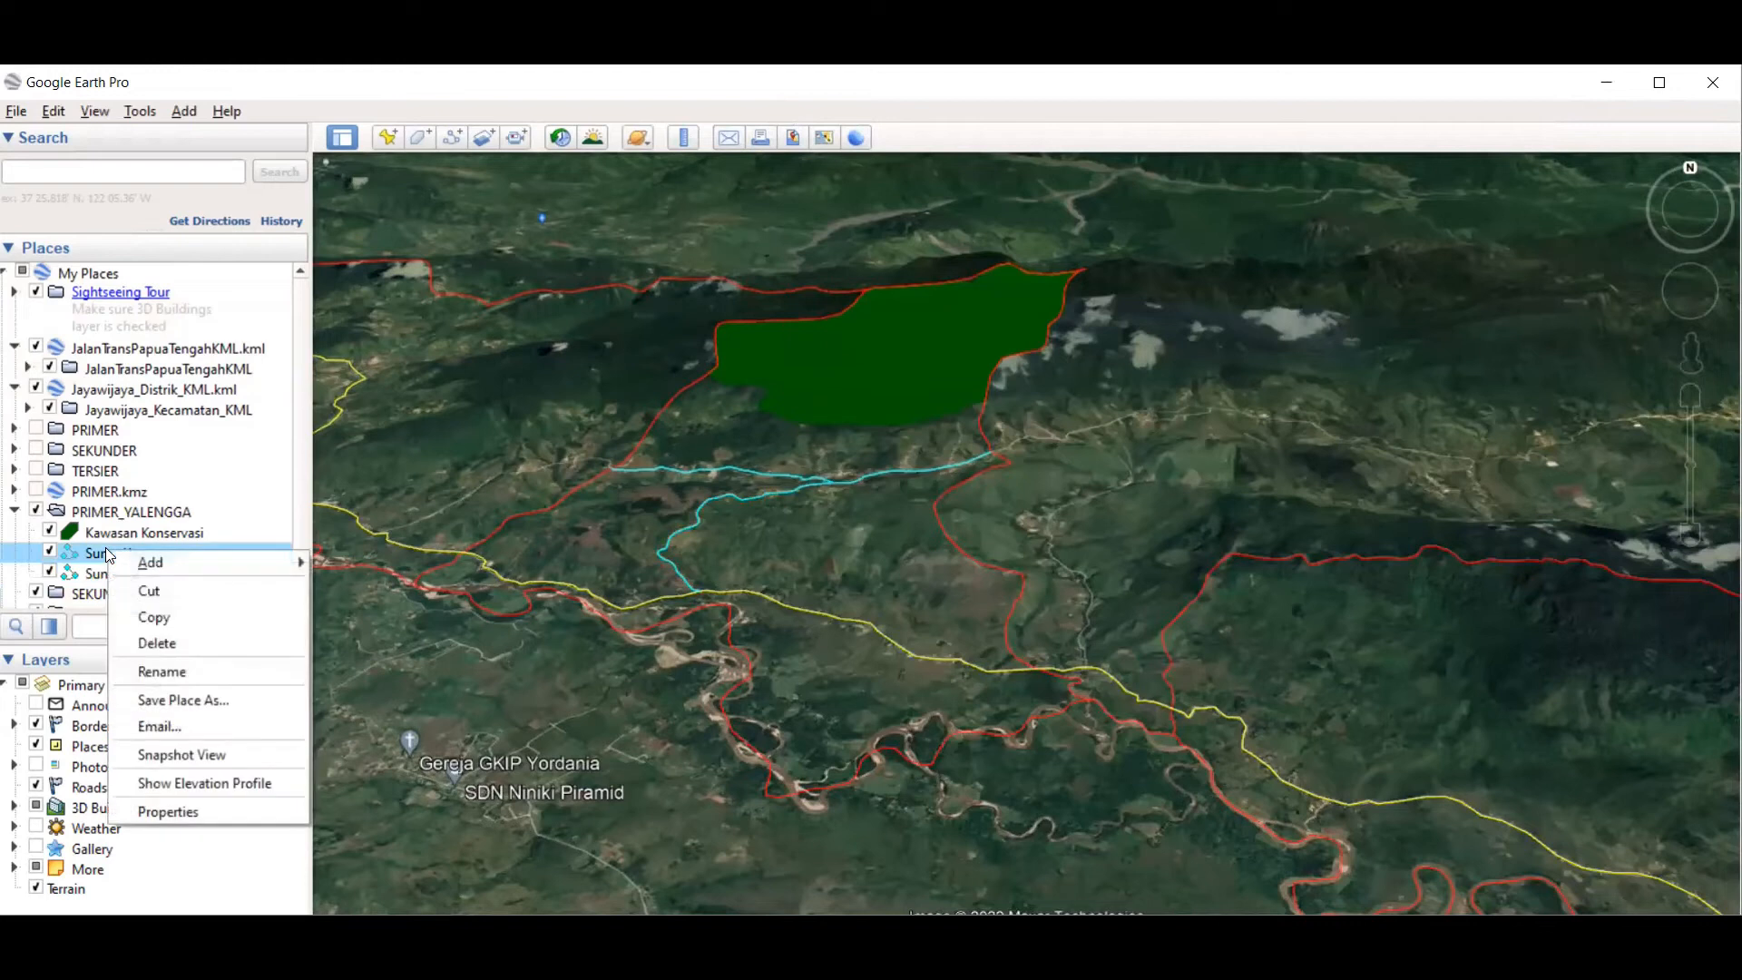
pyautogui.press('Escape')
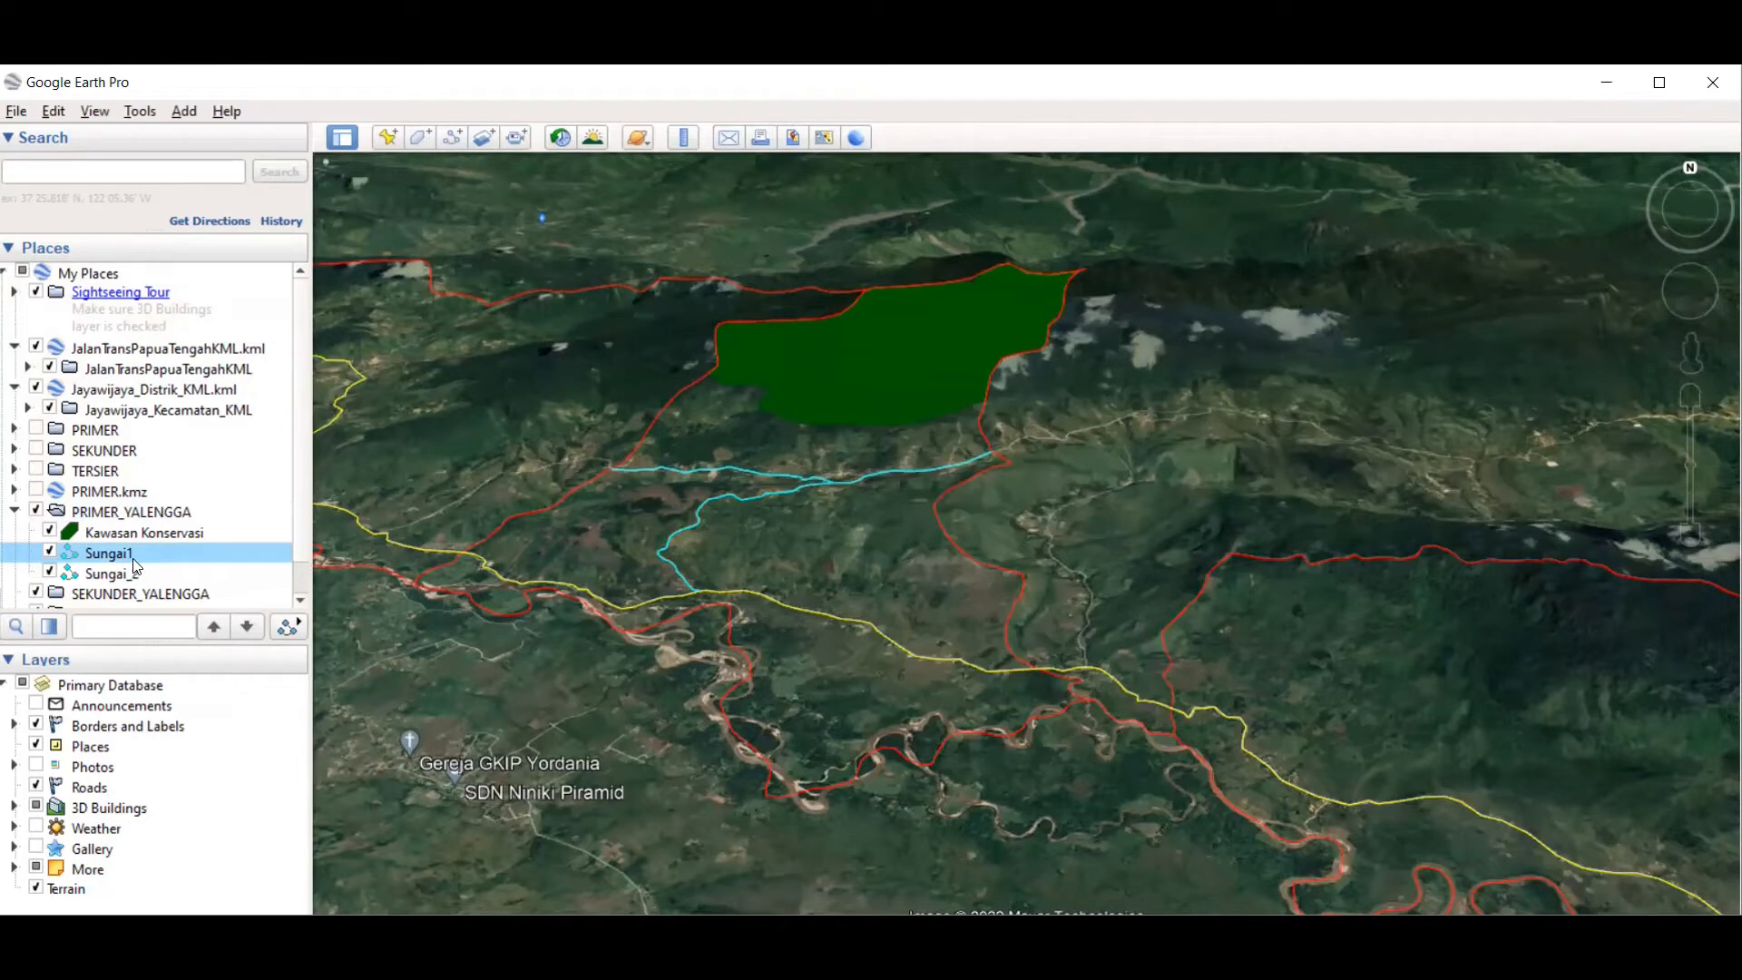
pyautogui.rightClick(113, 556)
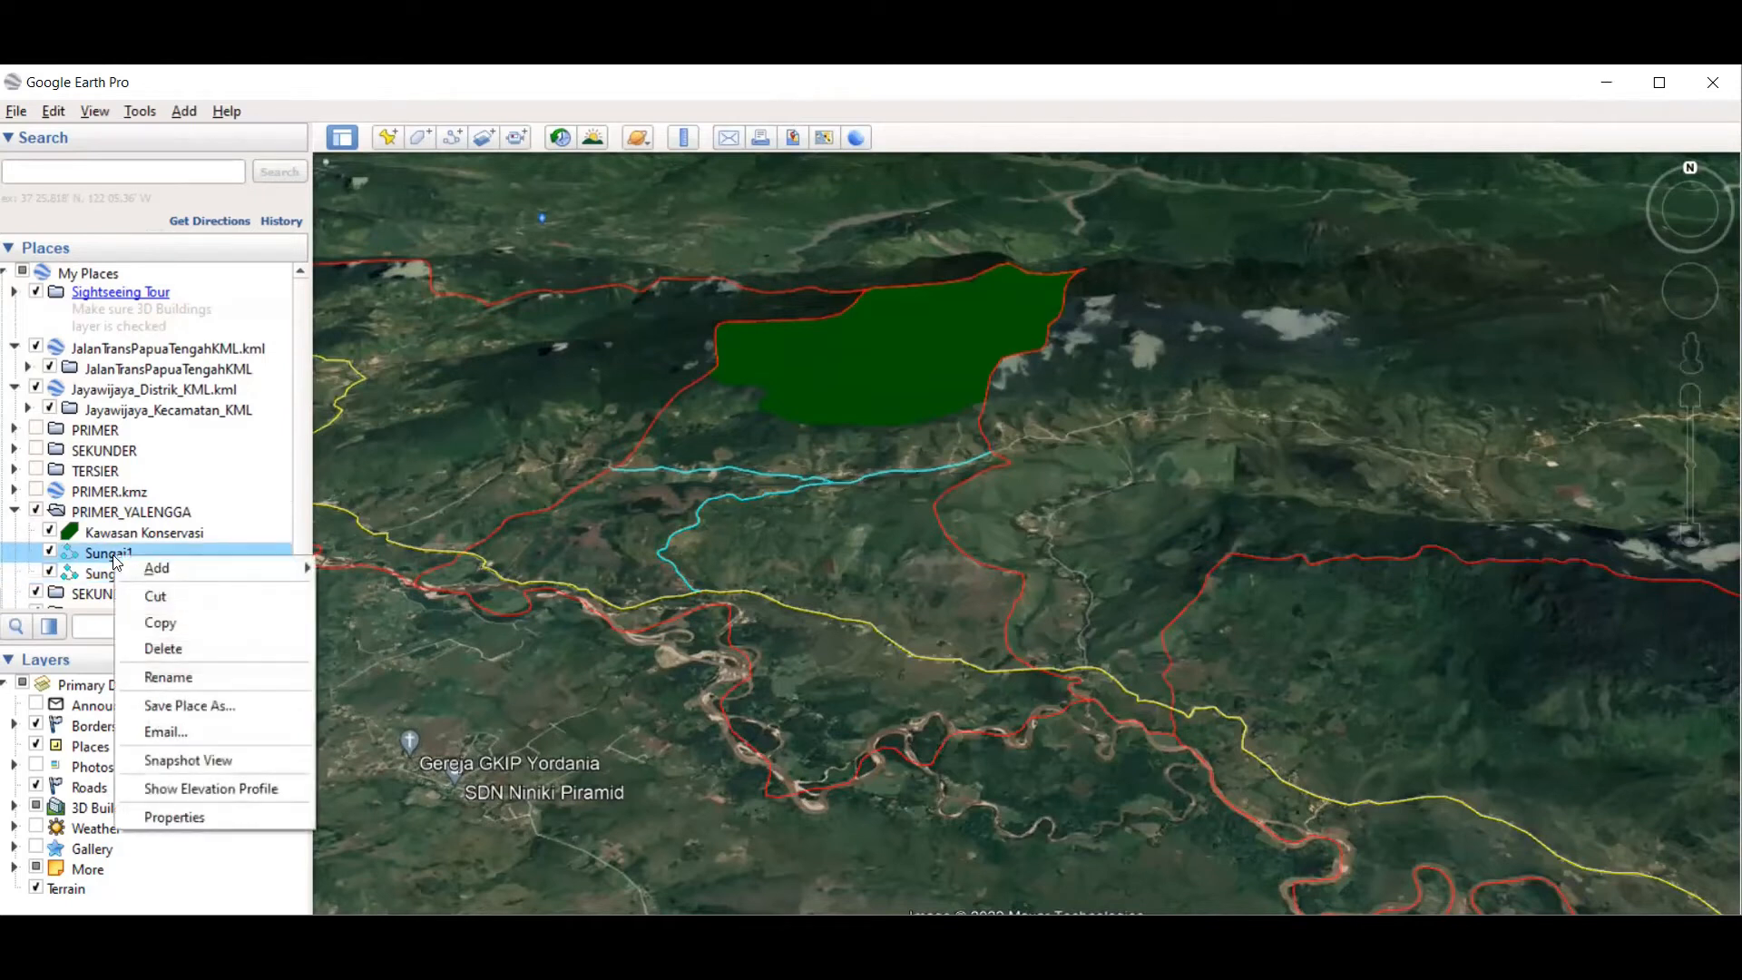
pyautogui.click(166, 680)
pyautogui.press('Return')
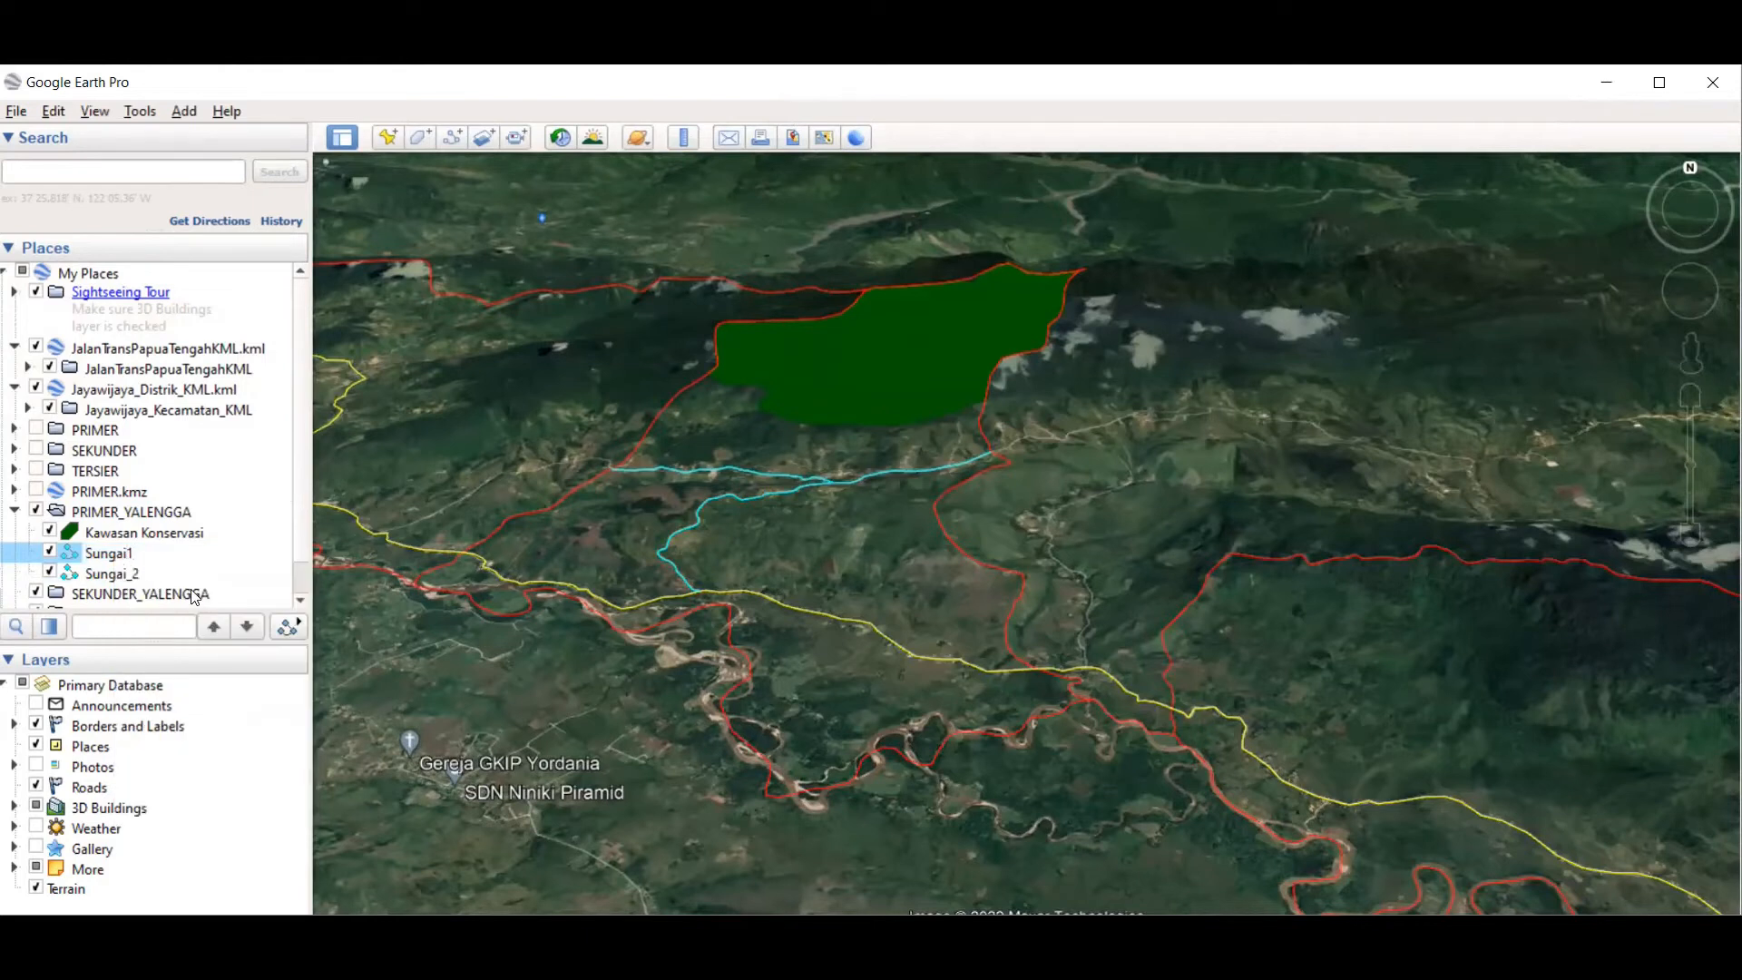
# Step: Start a new polygon named Sempadan Sungai in the PRIMER_YALENGGA folder
pyautogui.click(113, 518)
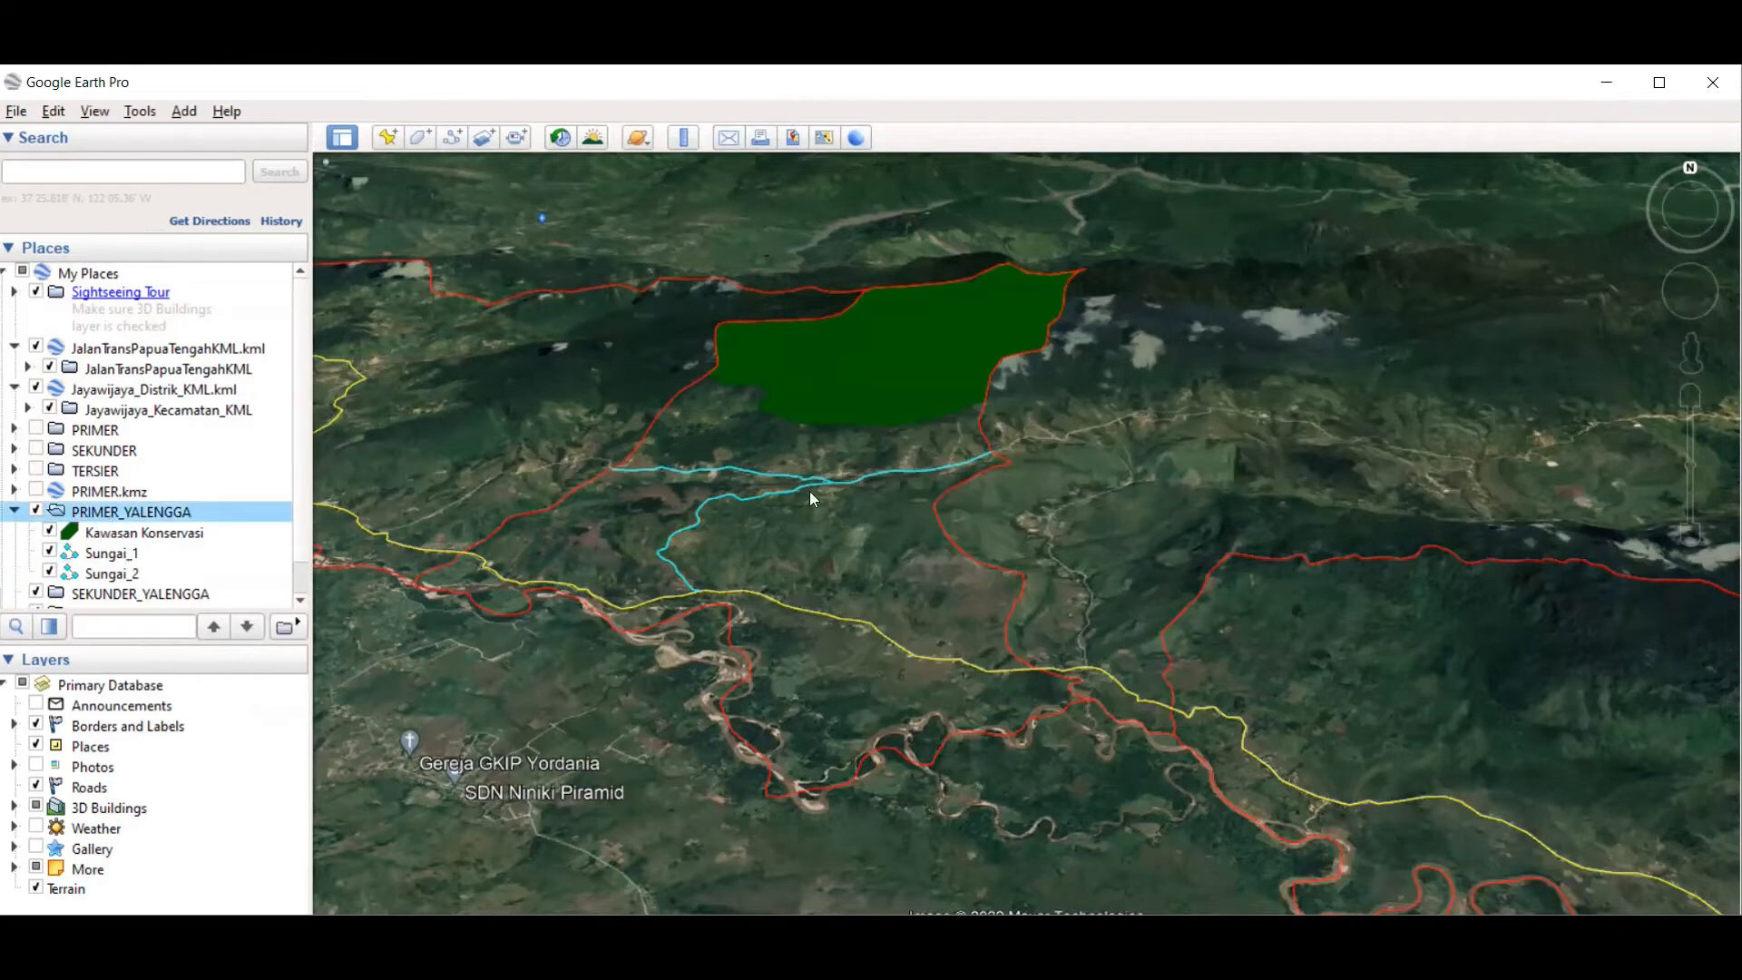
pyautogui.scroll(-2, 878, 441)
pyautogui.scroll(3, 771, 551)
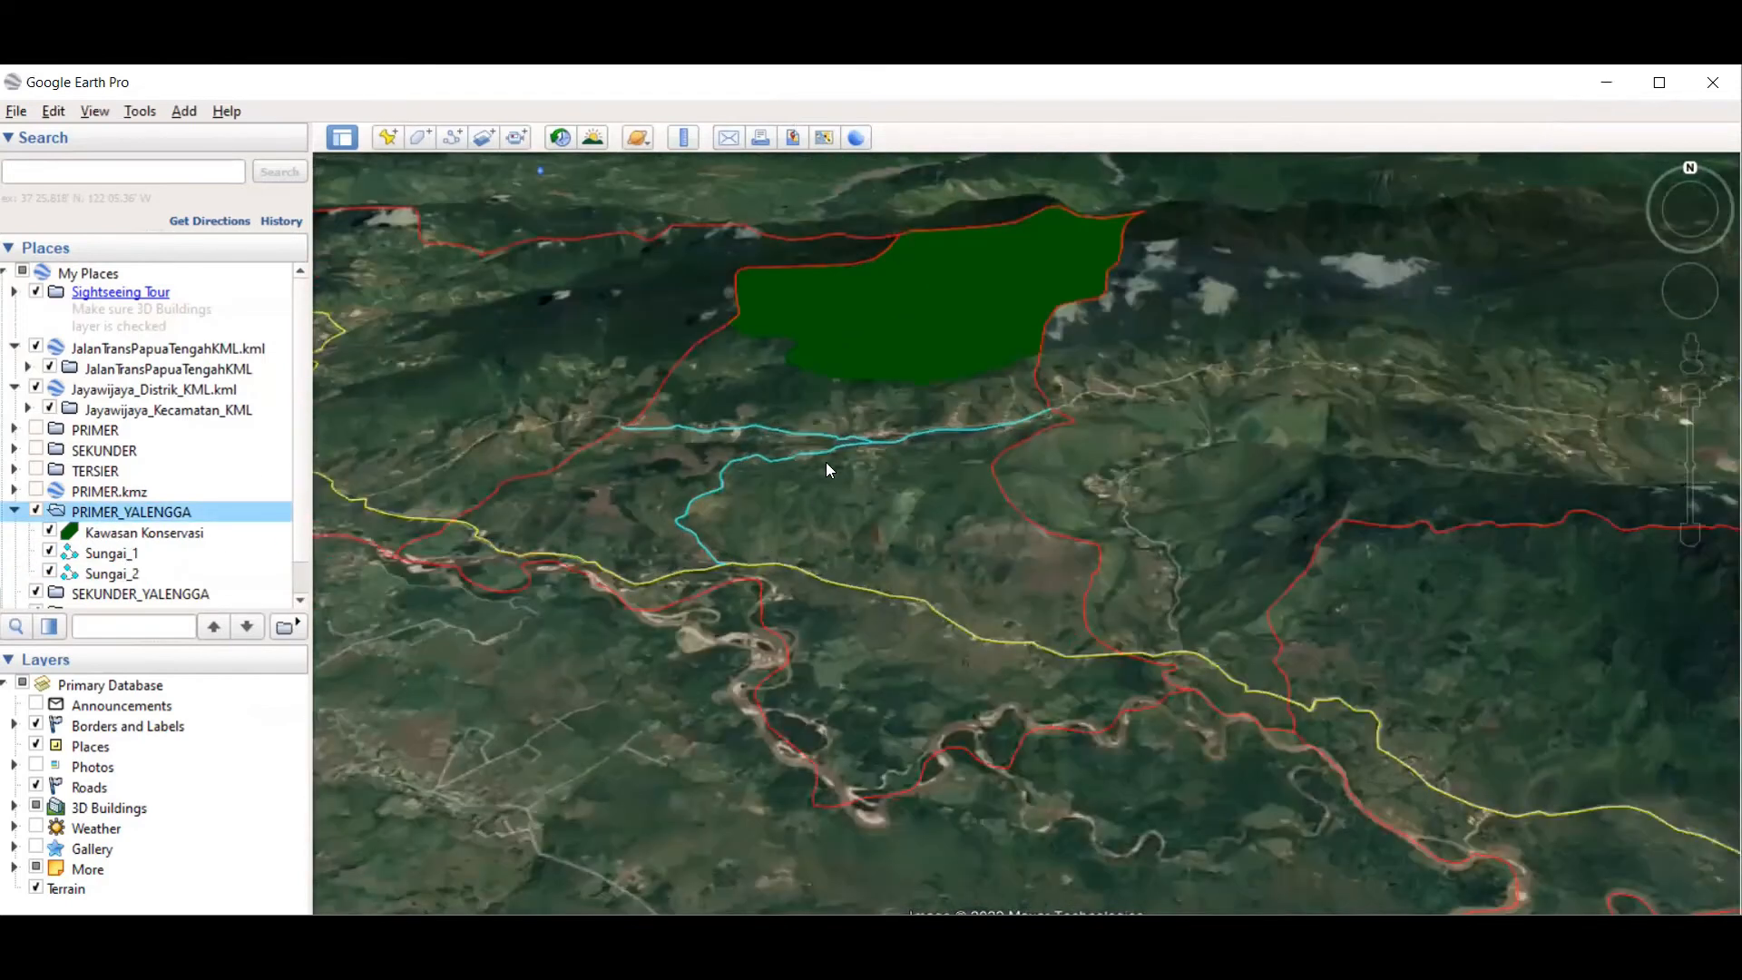
pyautogui.scroll(2, 669, 399)
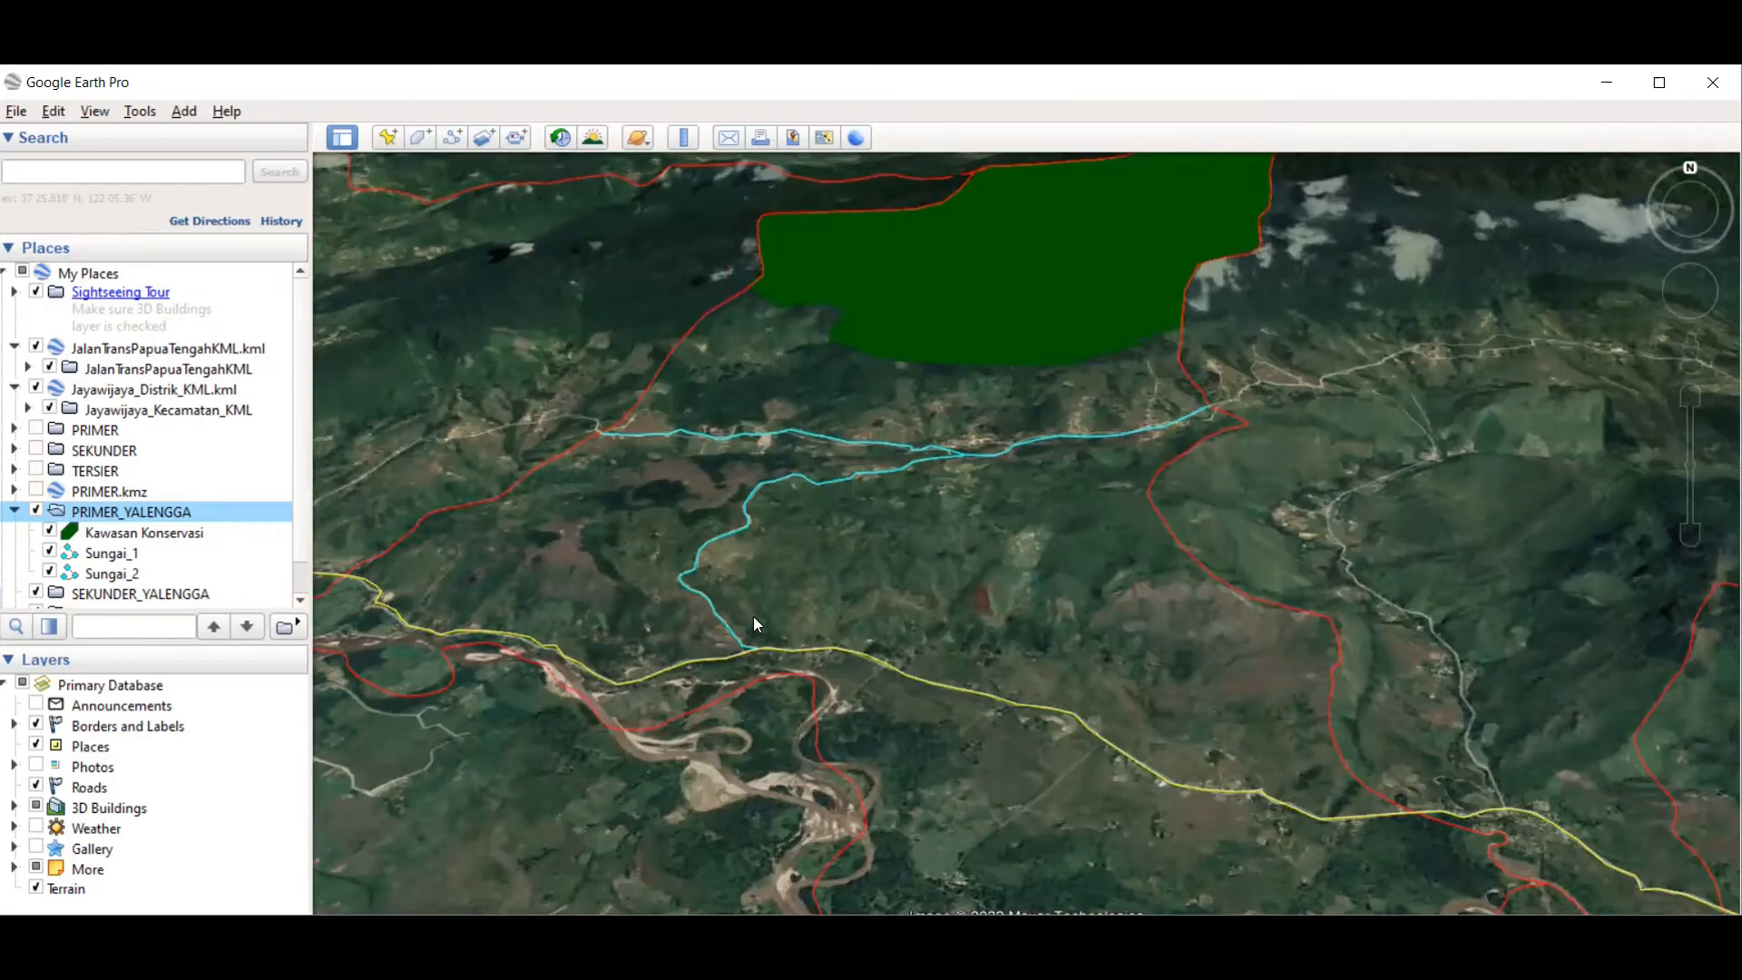
pyautogui.scroll(2, 676, 415)
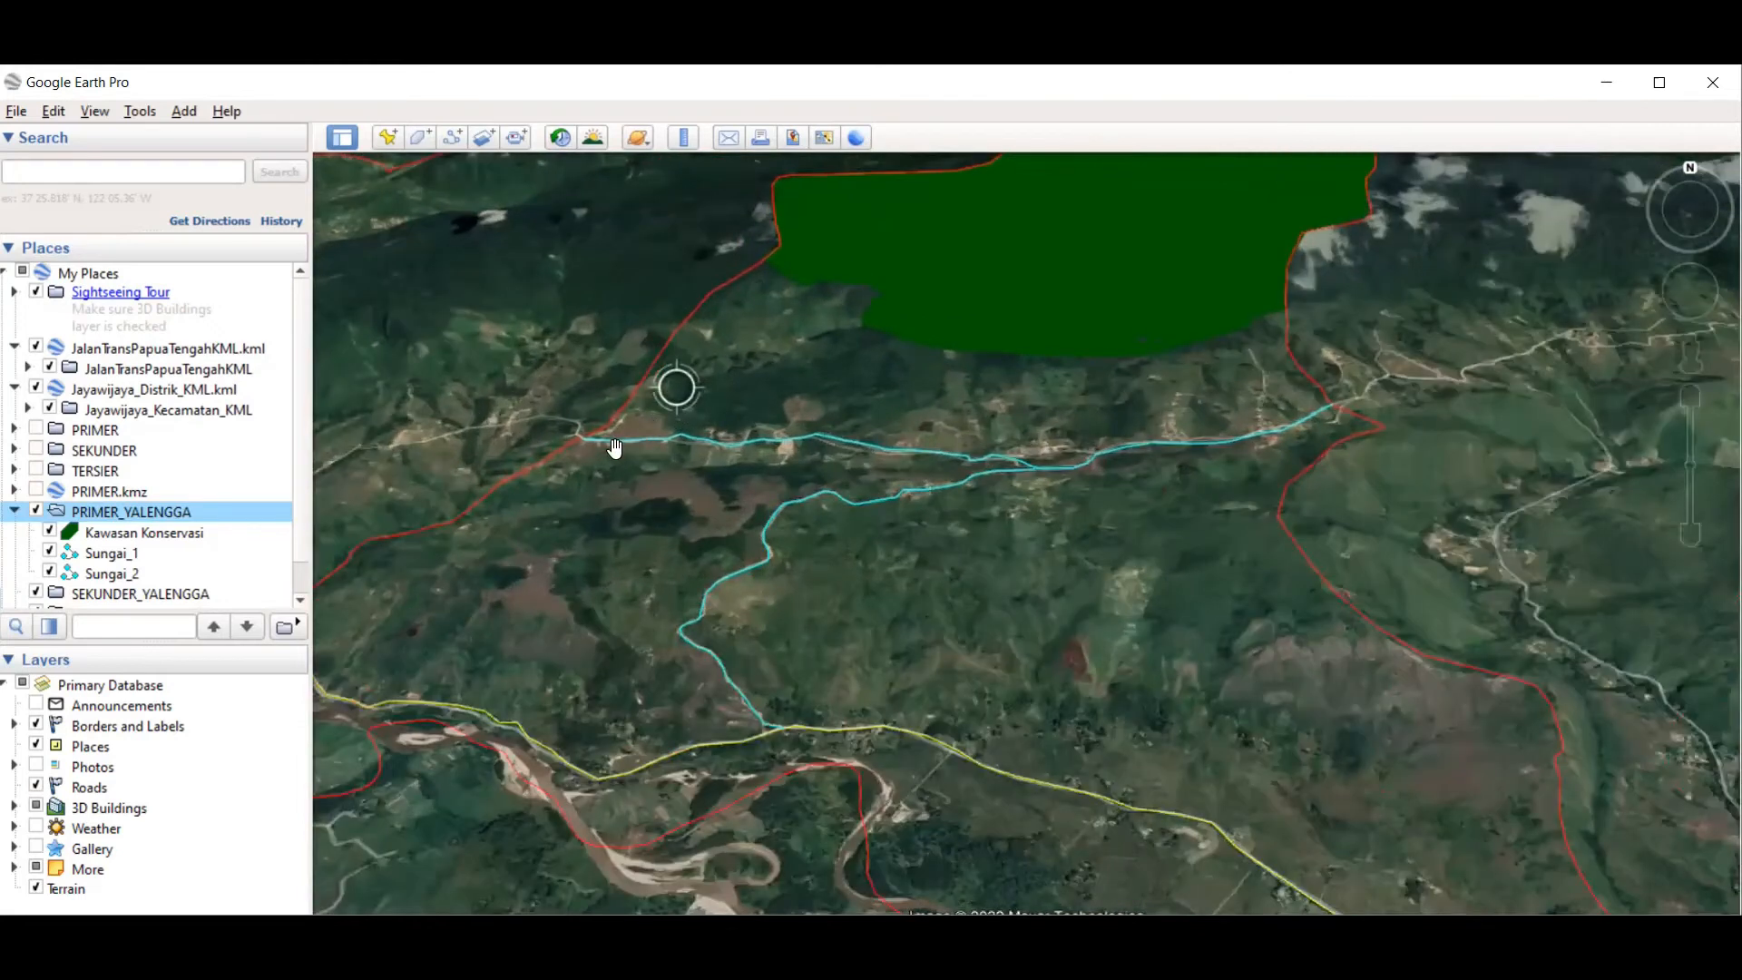
pyautogui.scroll(2, 515, 432)
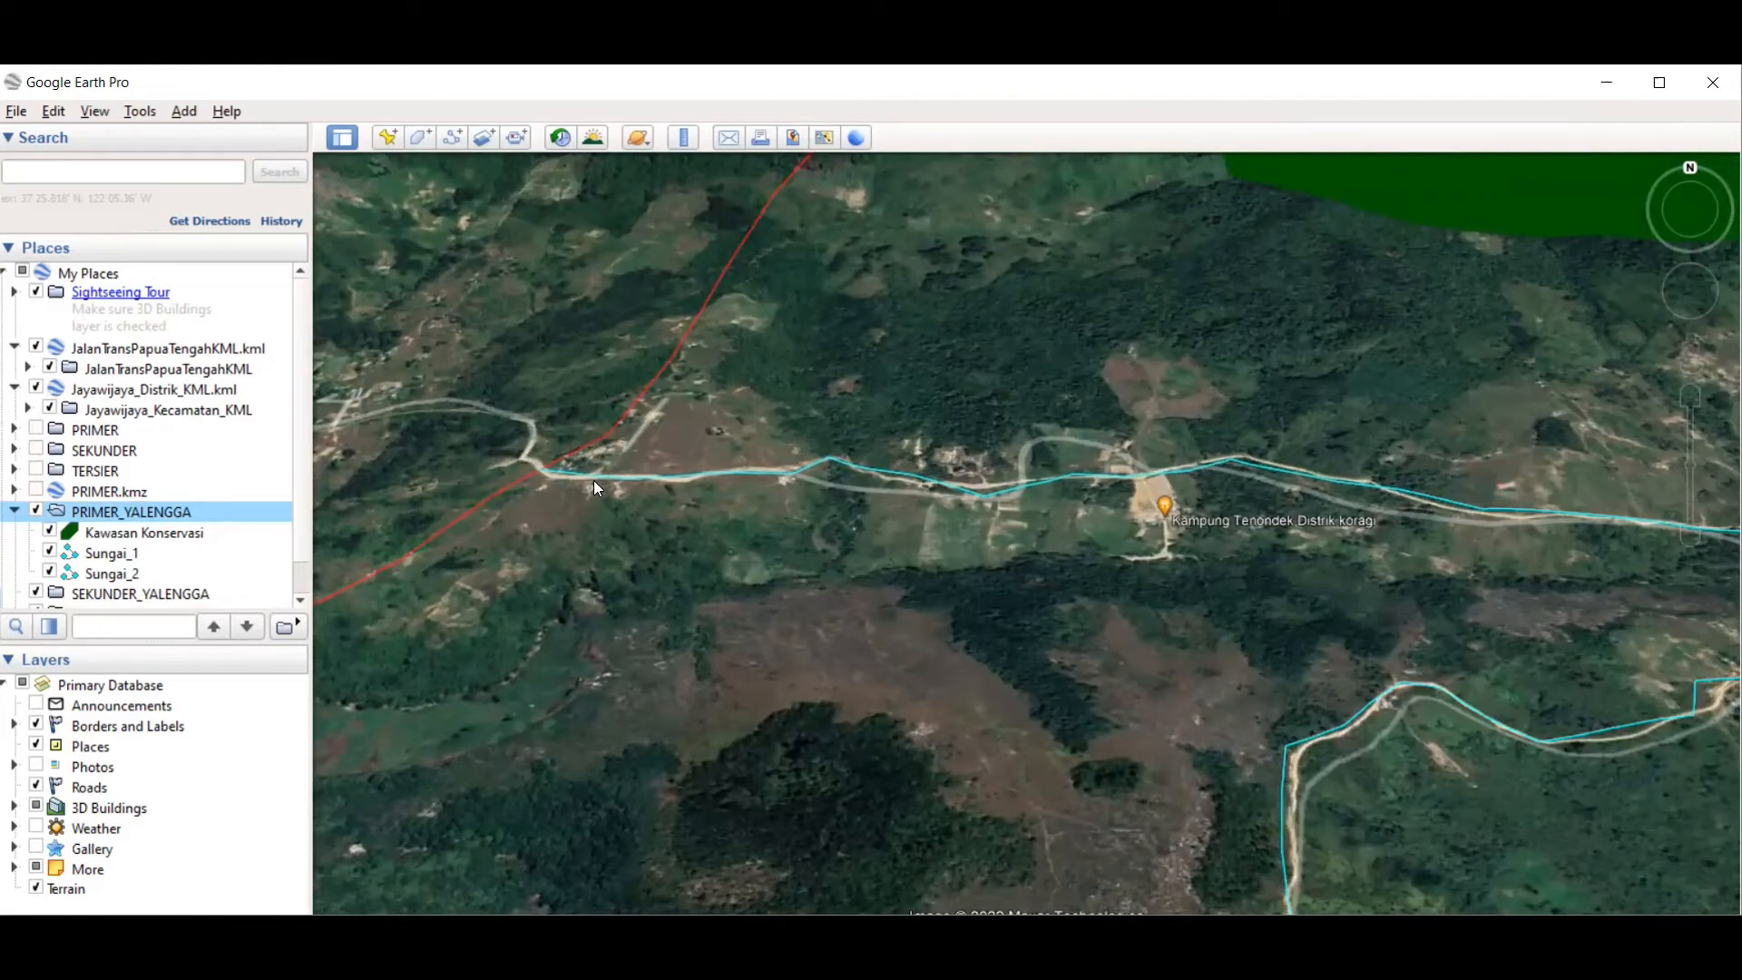
pyautogui.scroll(2, 562, 432)
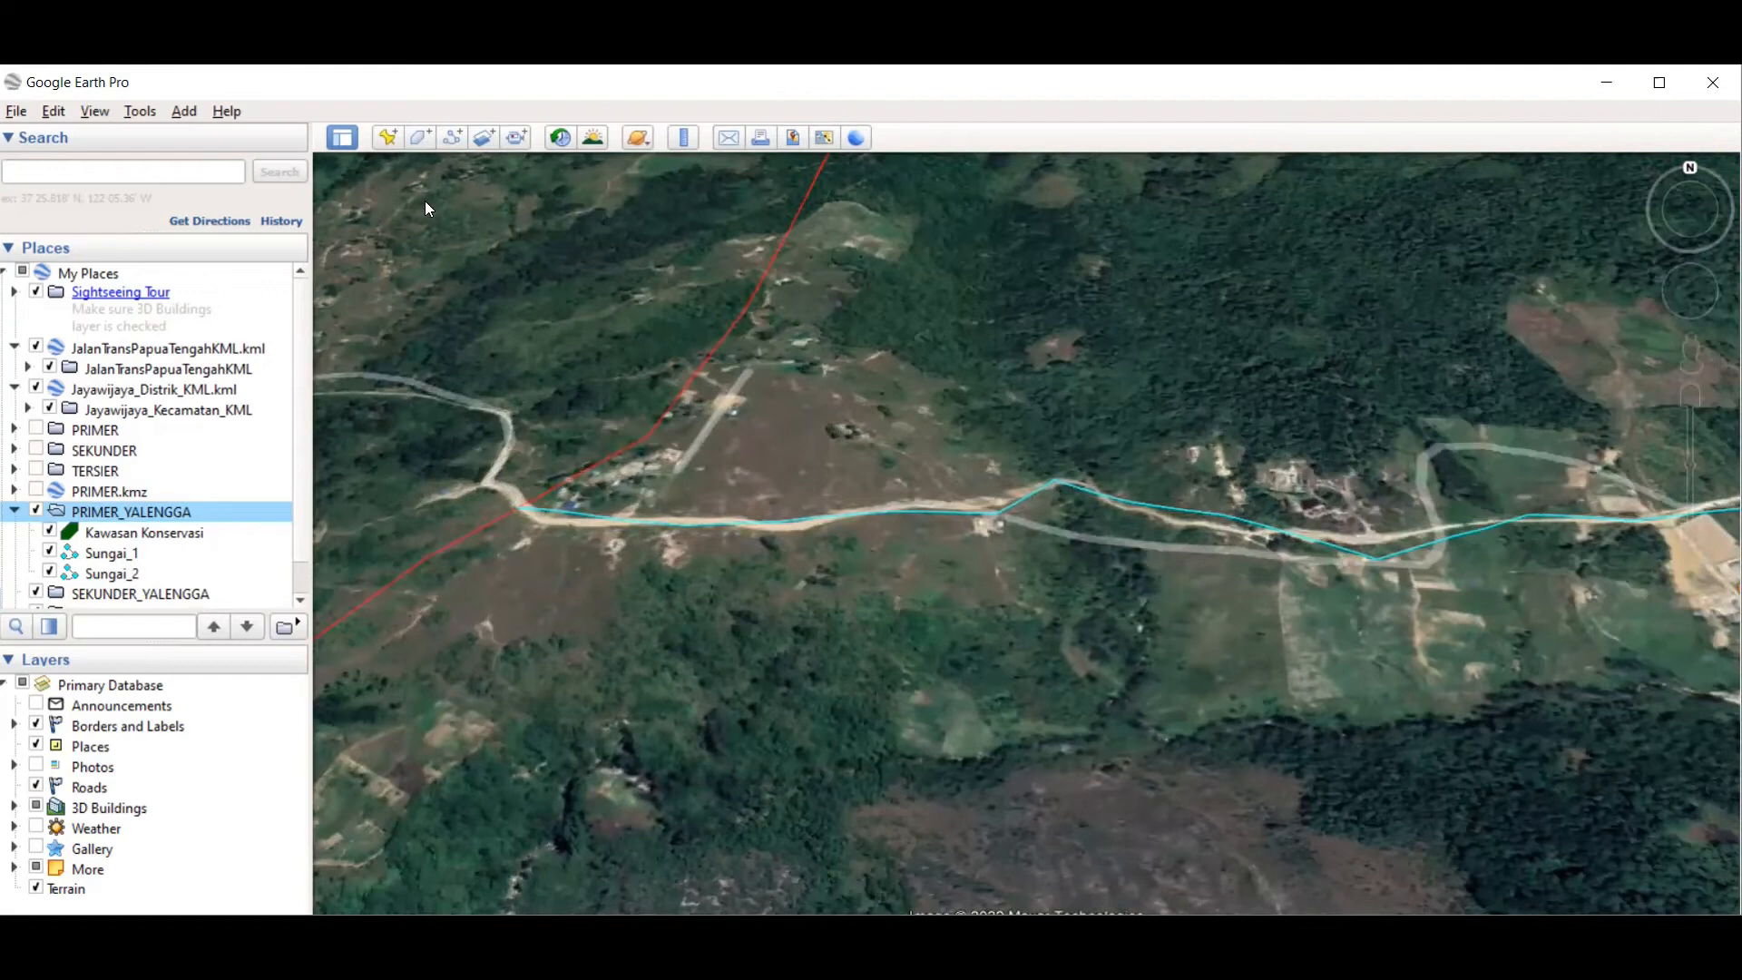
pyautogui.click(419, 140)
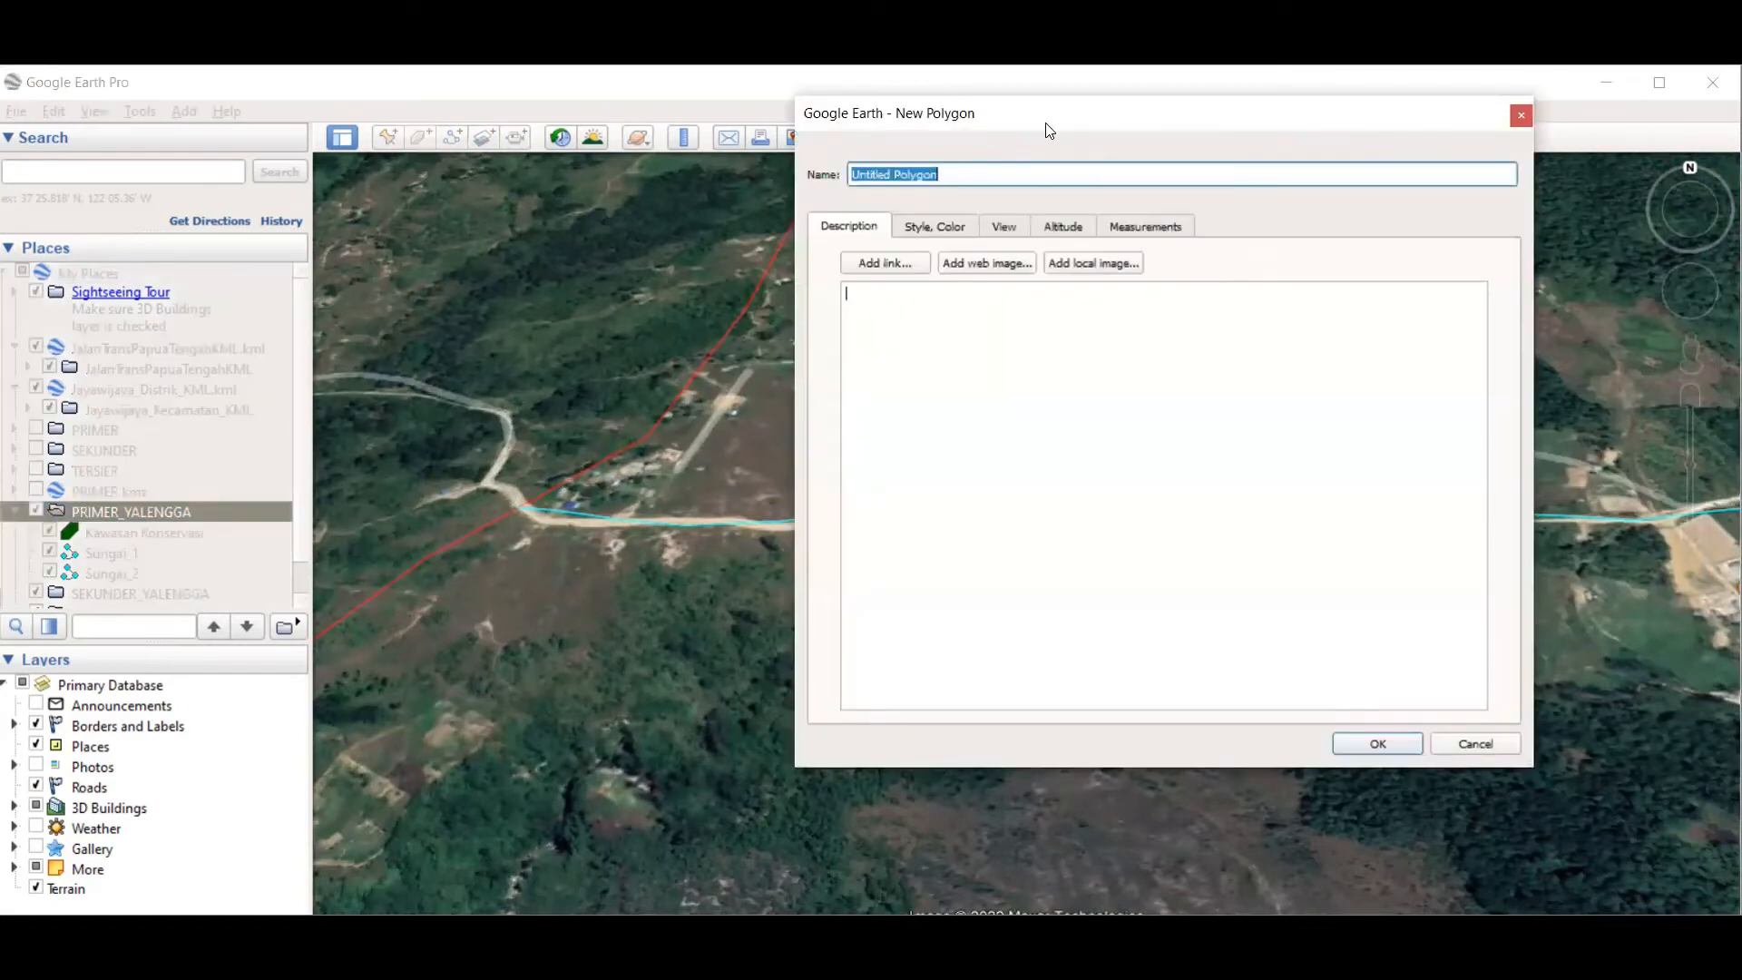
pyautogui.moveTo(1050, 130); pyautogui.dragTo(1128, 188)
pyautogui.write('Sempadan Sungai')
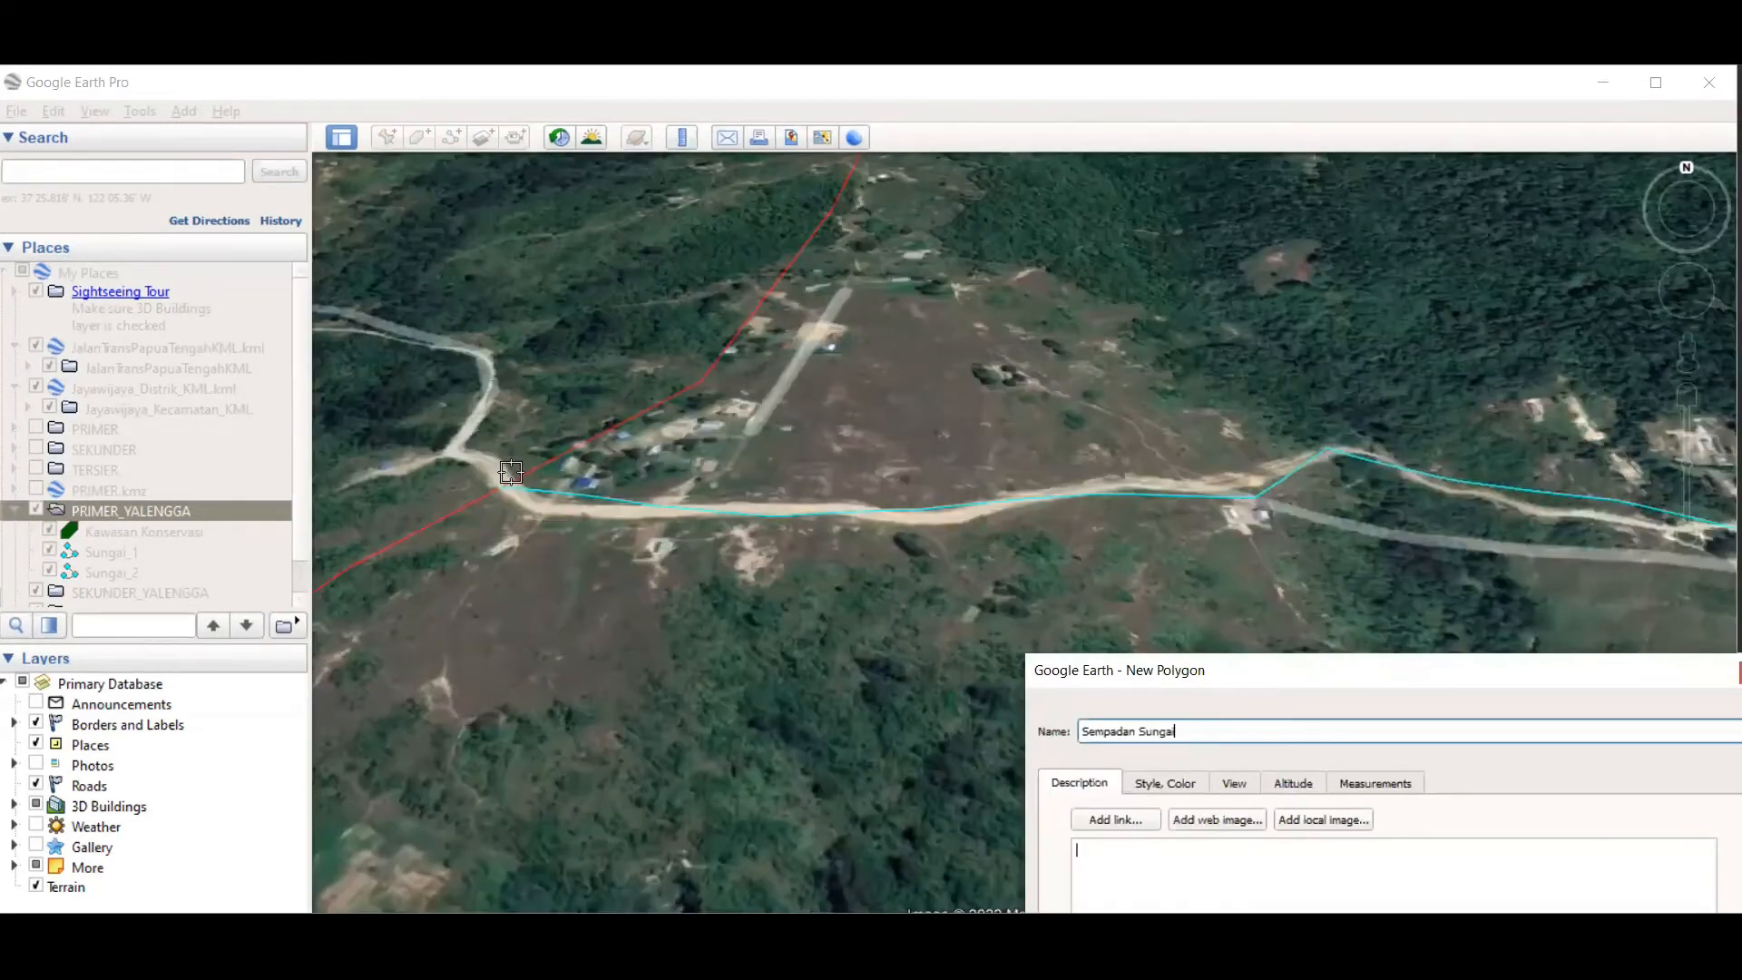
# Step: Outline the polygon's northern edge along the Sungai_1 line, from the western red boundary eastward to just before the first sharp bend
pyautogui.scroll(2, 507, 504)
pyautogui.click(510, 488)
pyautogui.click(541, 474)
pyautogui.click(573, 479)
pyautogui.click(632, 488)
pyautogui.click(682, 498)
pyautogui.click(748, 503)
pyautogui.click(844, 512)
pyautogui.click(913, 524)
pyautogui.click(993, 517)
pyautogui.click(1094, 509)
pyautogui.click(1164, 505)
pyautogui.click(1248, 498)
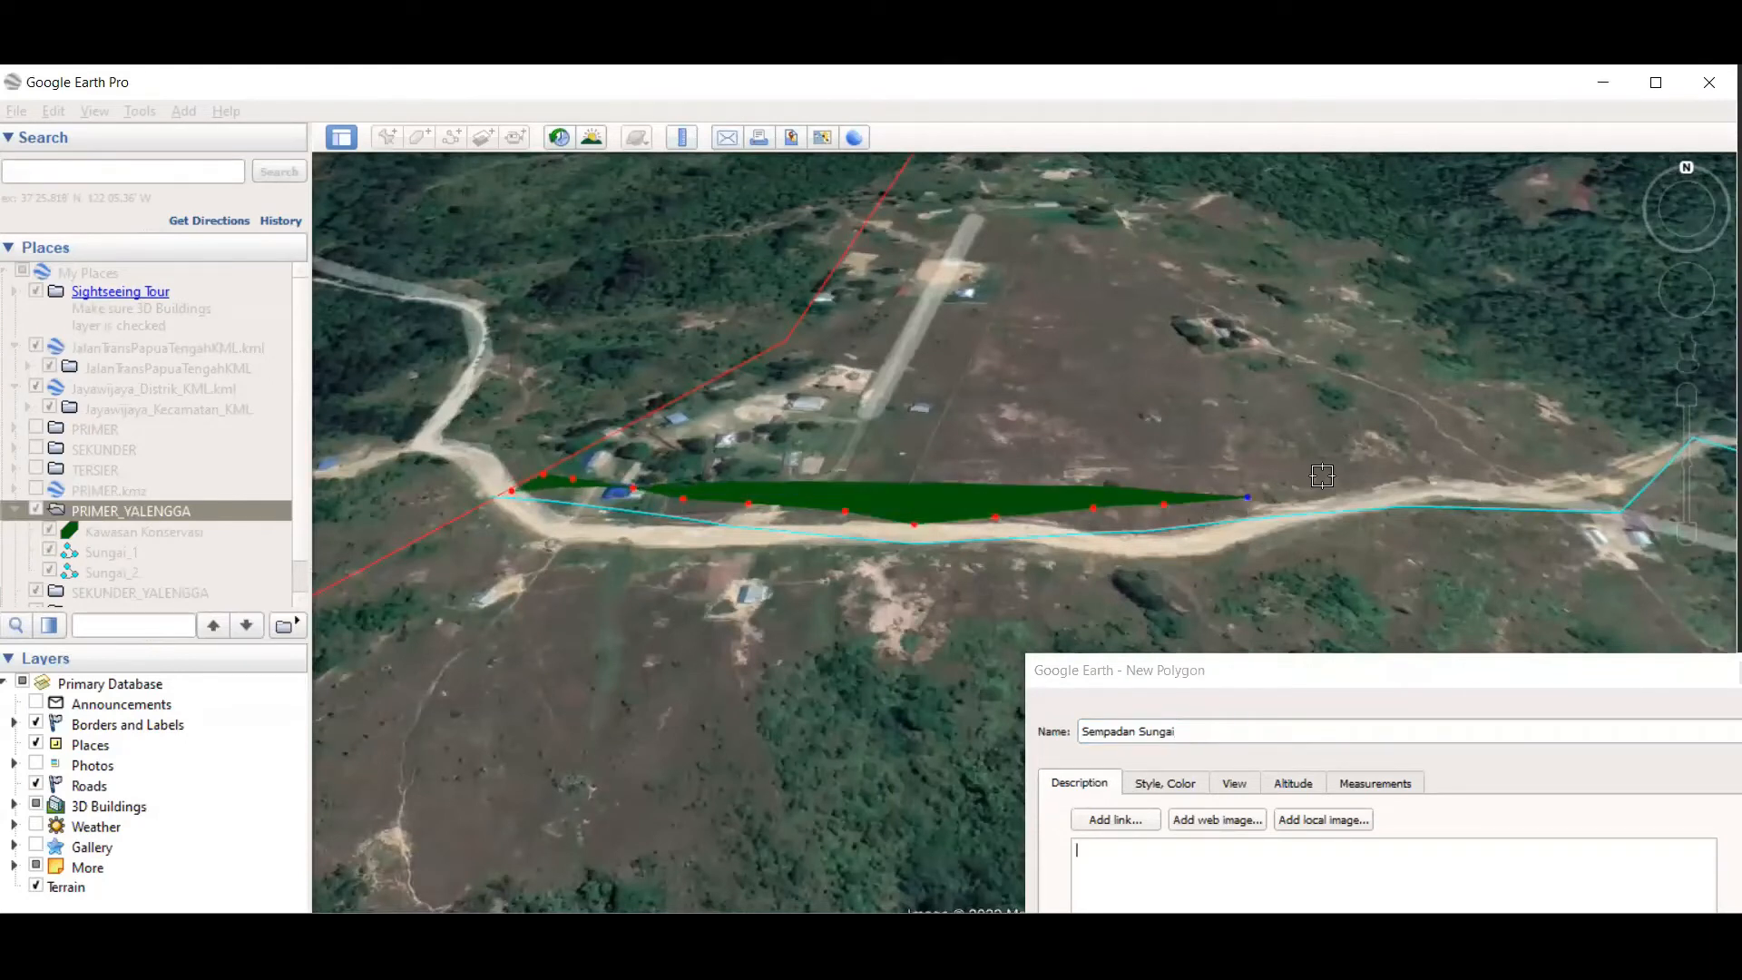
pyautogui.click(1326, 476)
pyautogui.click(1411, 473)
pyautogui.click(1486, 478)
pyautogui.click(1564, 480)
pyautogui.click(1609, 482)
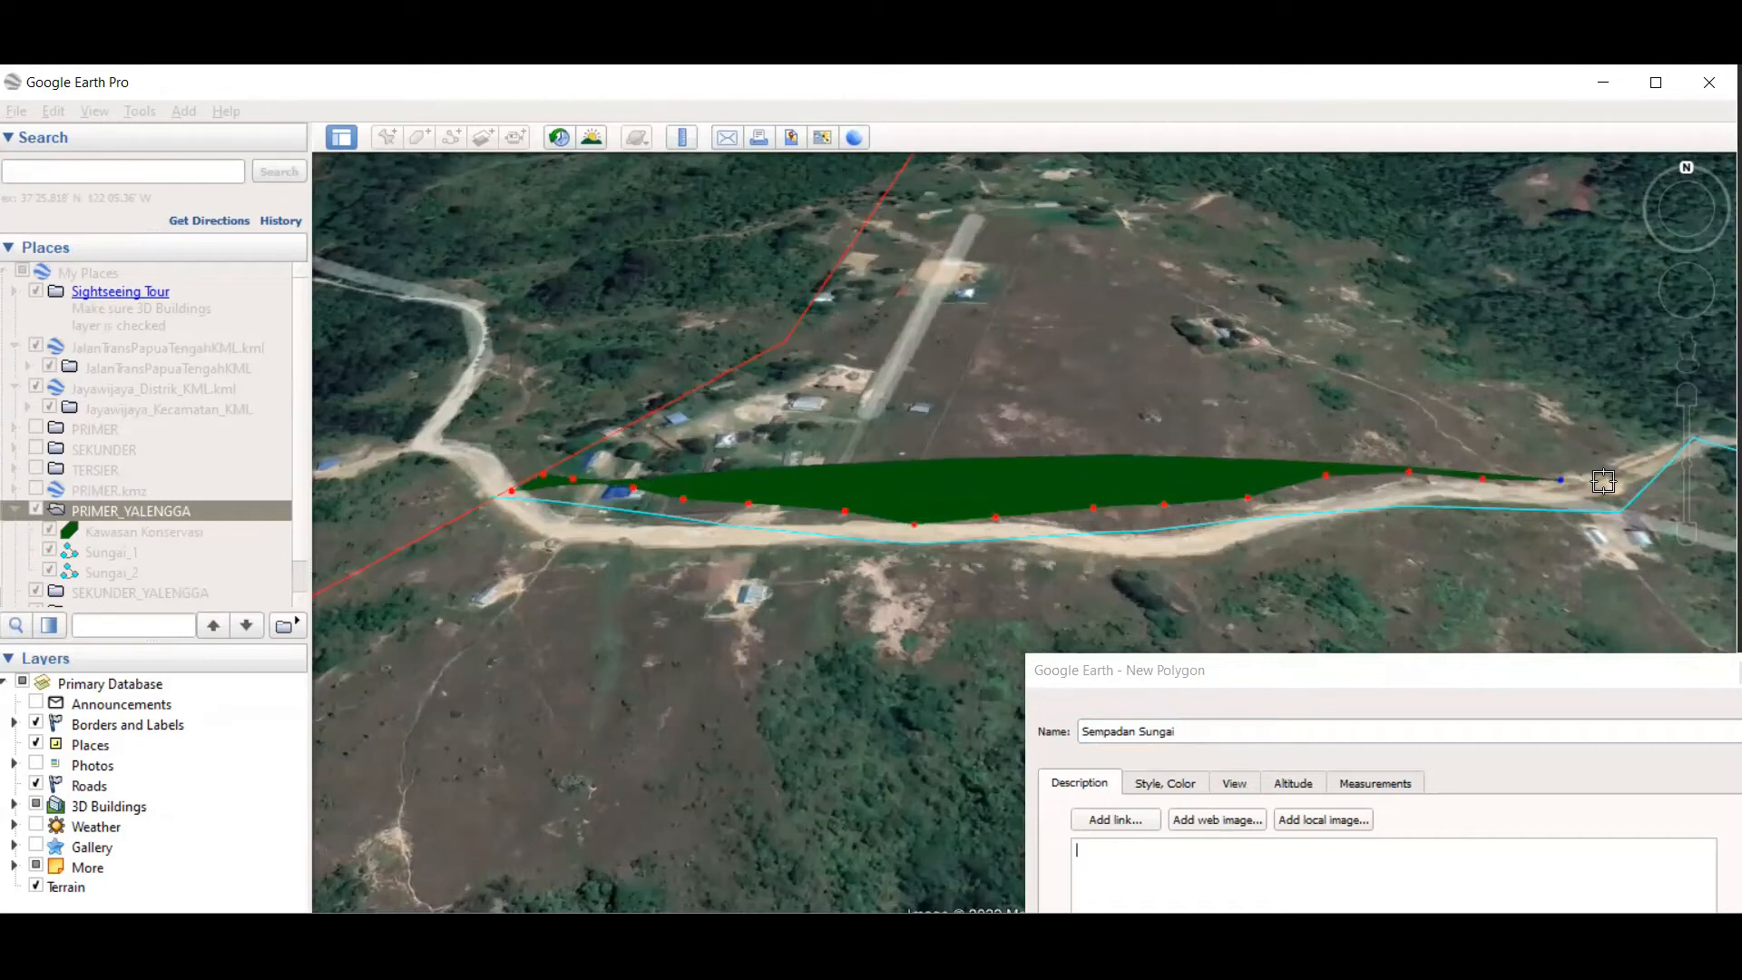
# Step: Extend the polygon's northern edge around the sharp bend of Sungai_1 and onto the forested slope east of it
pyautogui.scroll(-1, 943, 372)
pyautogui.scroll(-1, 871, 431)
pyautogui.scroll(-1, 778, 412)
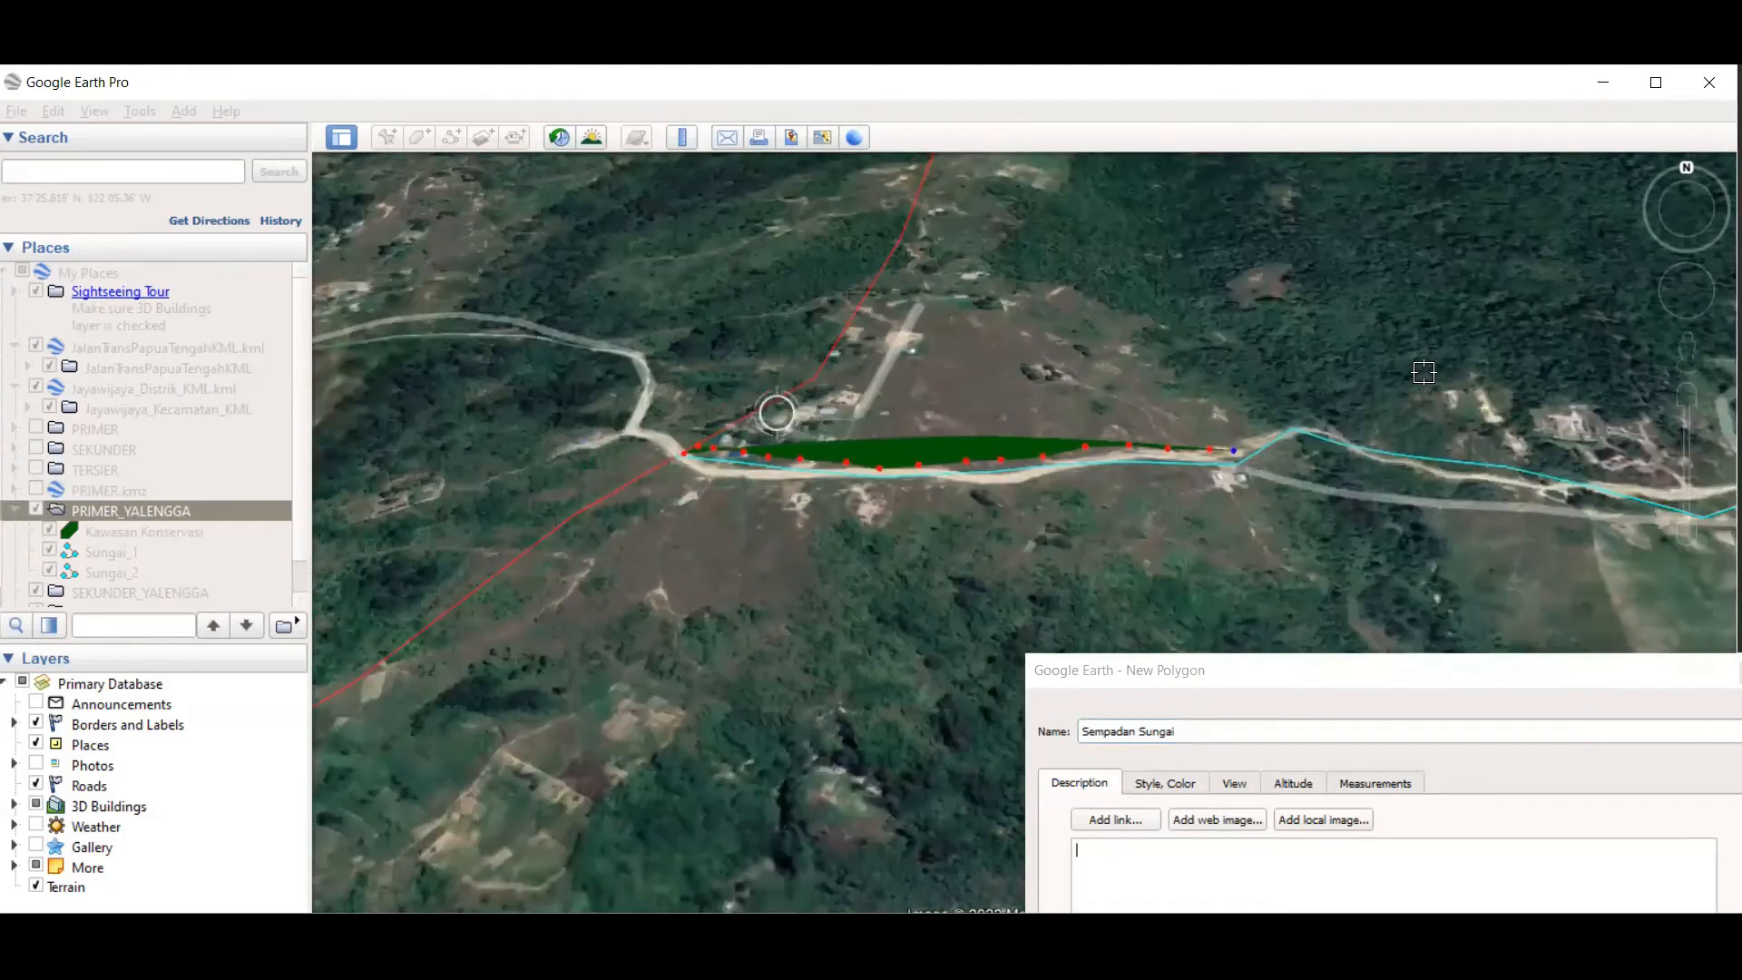
pyautogui.scroll(2, 1430, 349)
pyautogui.click(1031, 502)
pyautogui.click(1072, 474)
pyautogui.click(1115, 447)
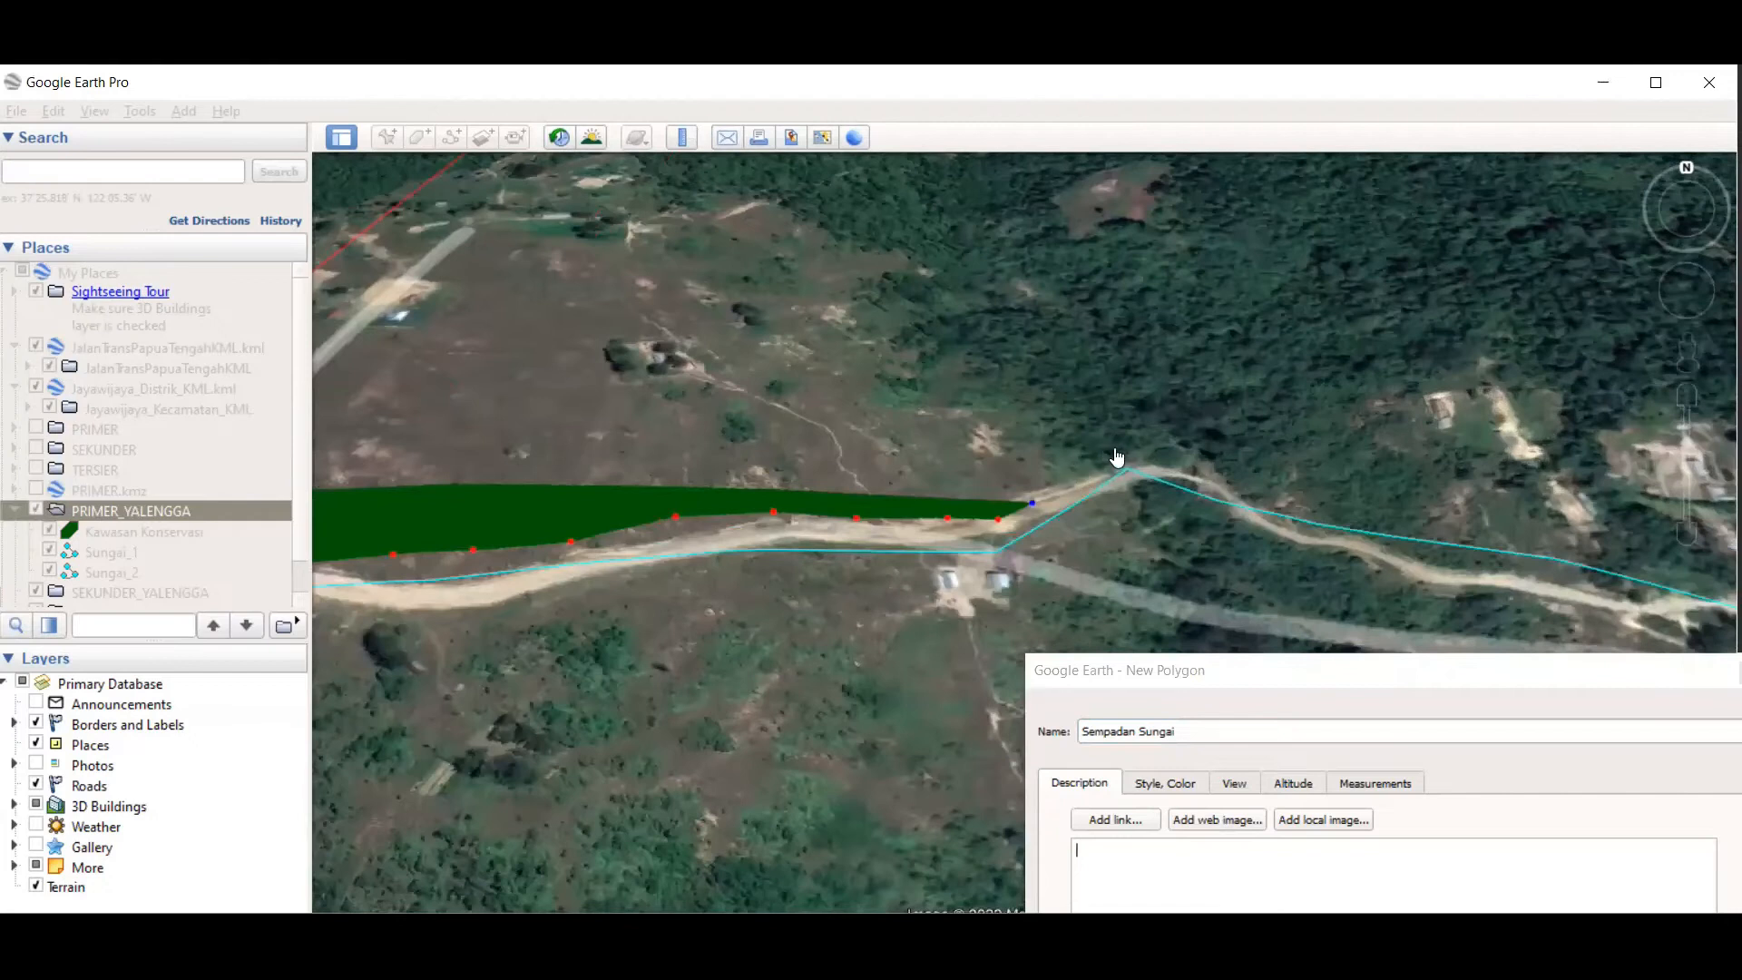
pyautogui.click(1172, 461)
pyautogui.click(1327, 493)
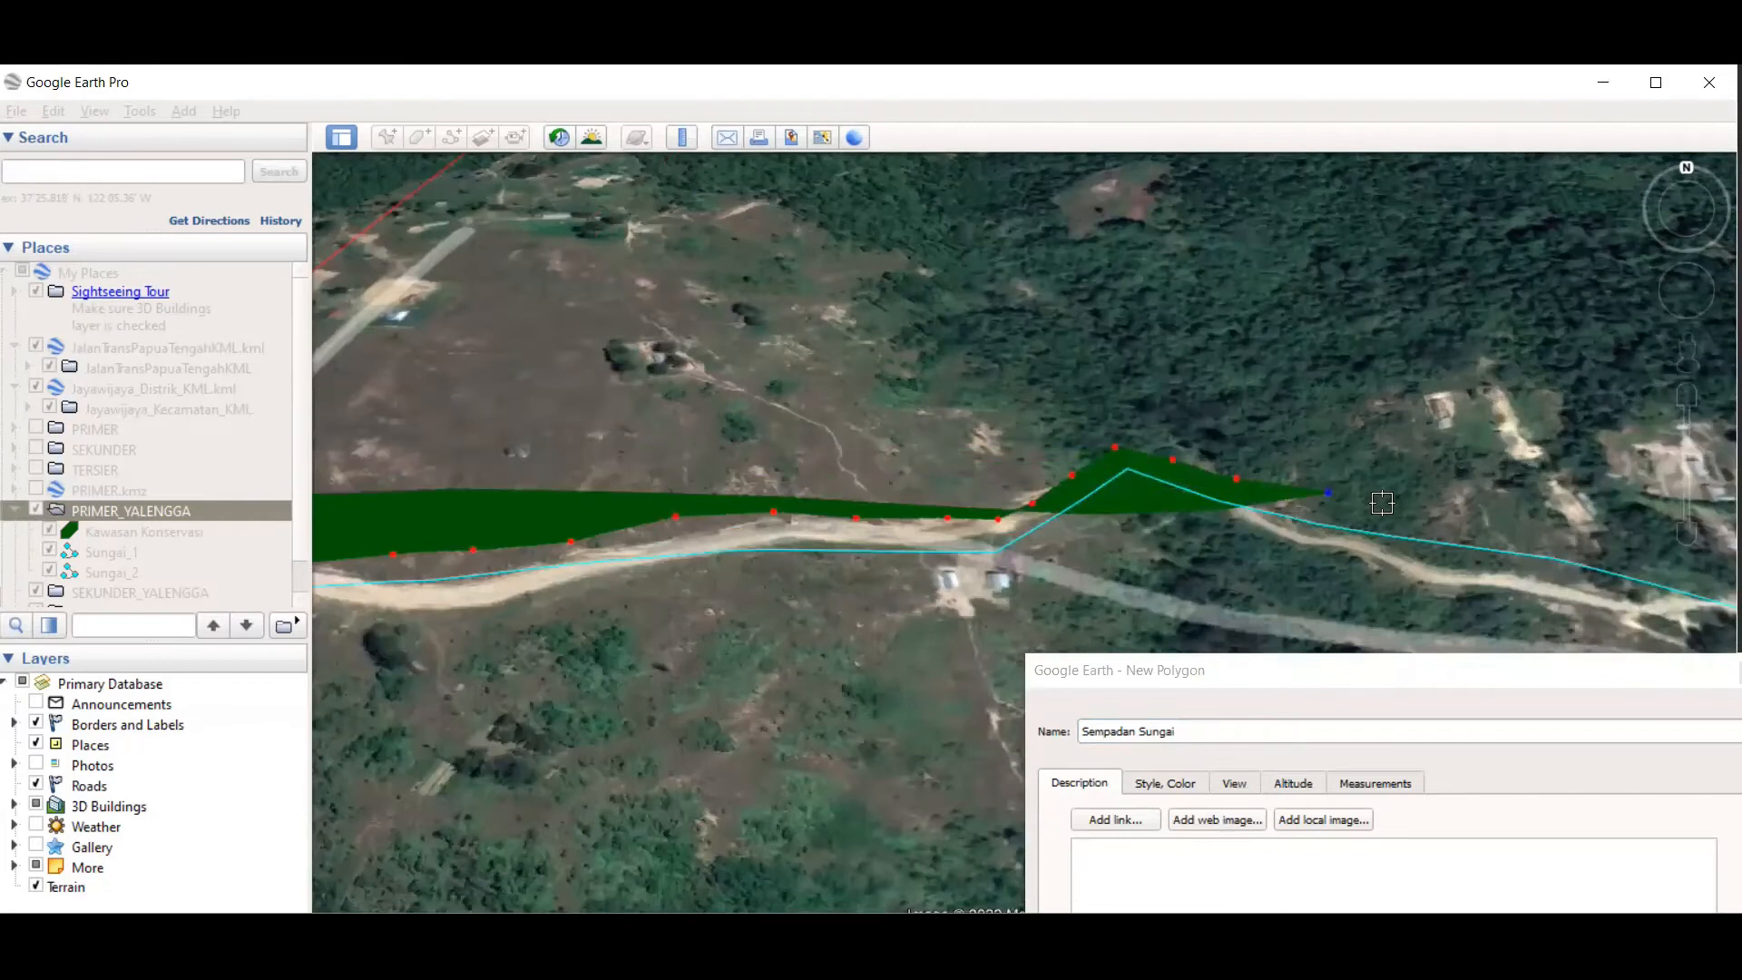
pyautogui.click(1400, 509)
pyautogui.click(1469, 527)
# Step: Continue the polygon's northern edge along Sungai_1, passing north of Kampung Tenondek and ending just east of it
pyautogui.scroll(-3, 852, 406)
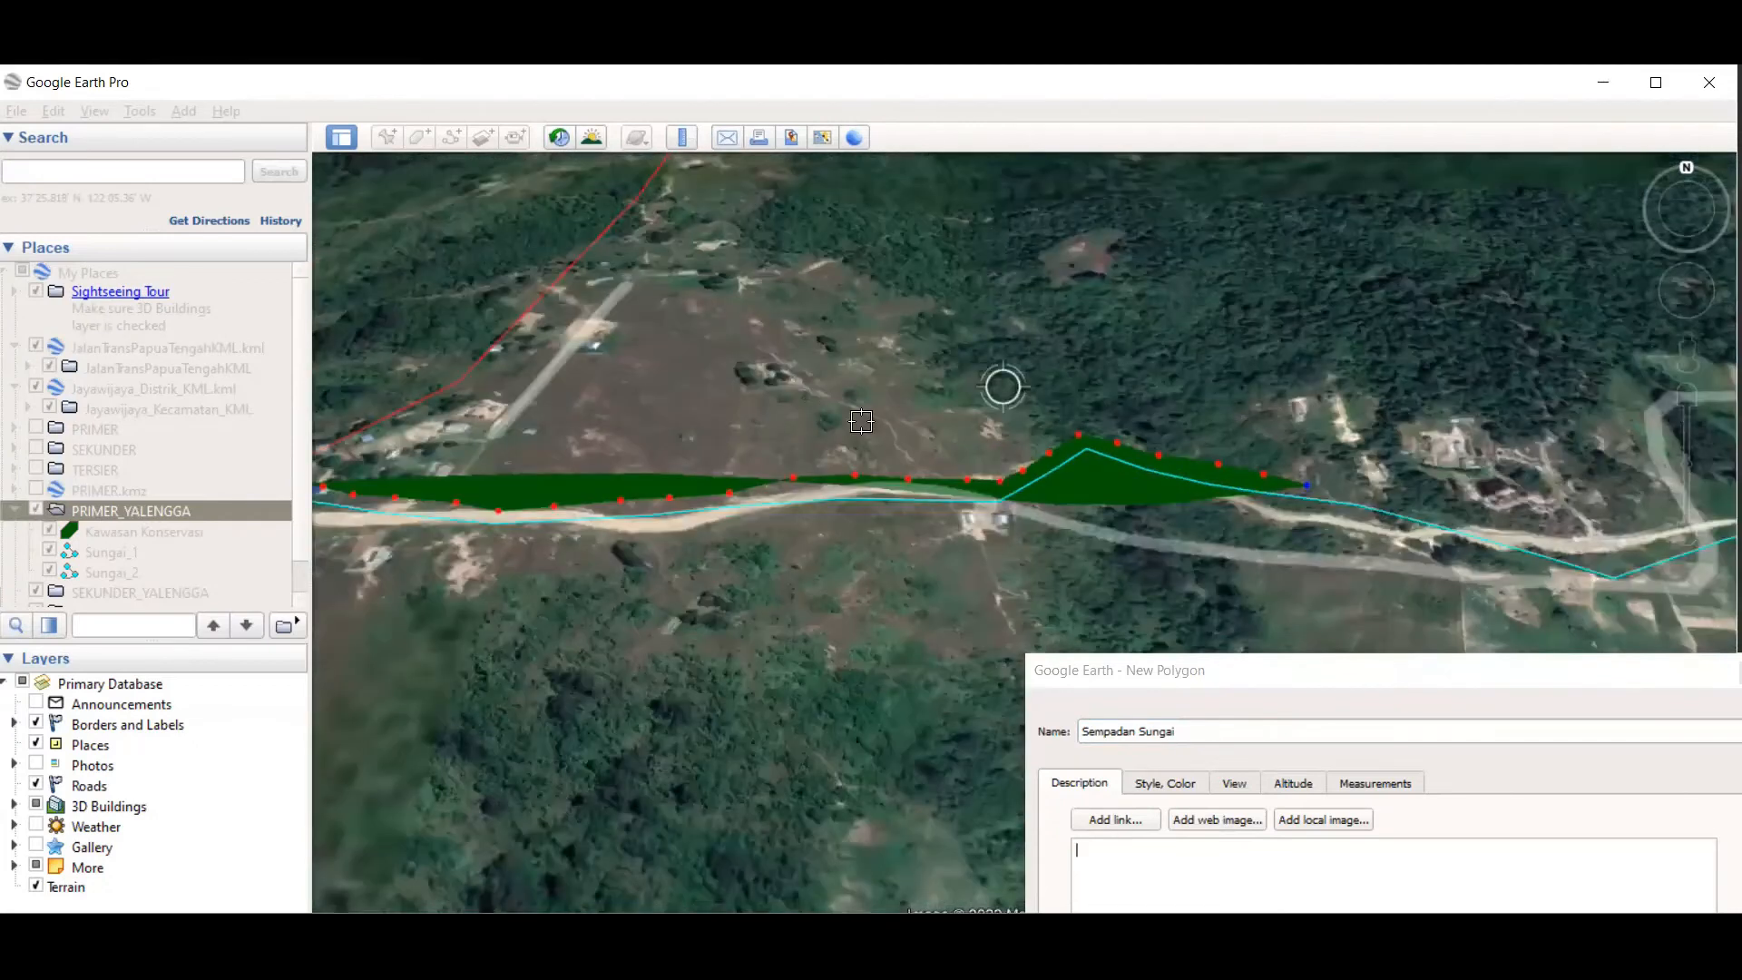
pyautogui.scroll(-3, 1280, 462)
pyautogui.scroll(-1, 853, 461)
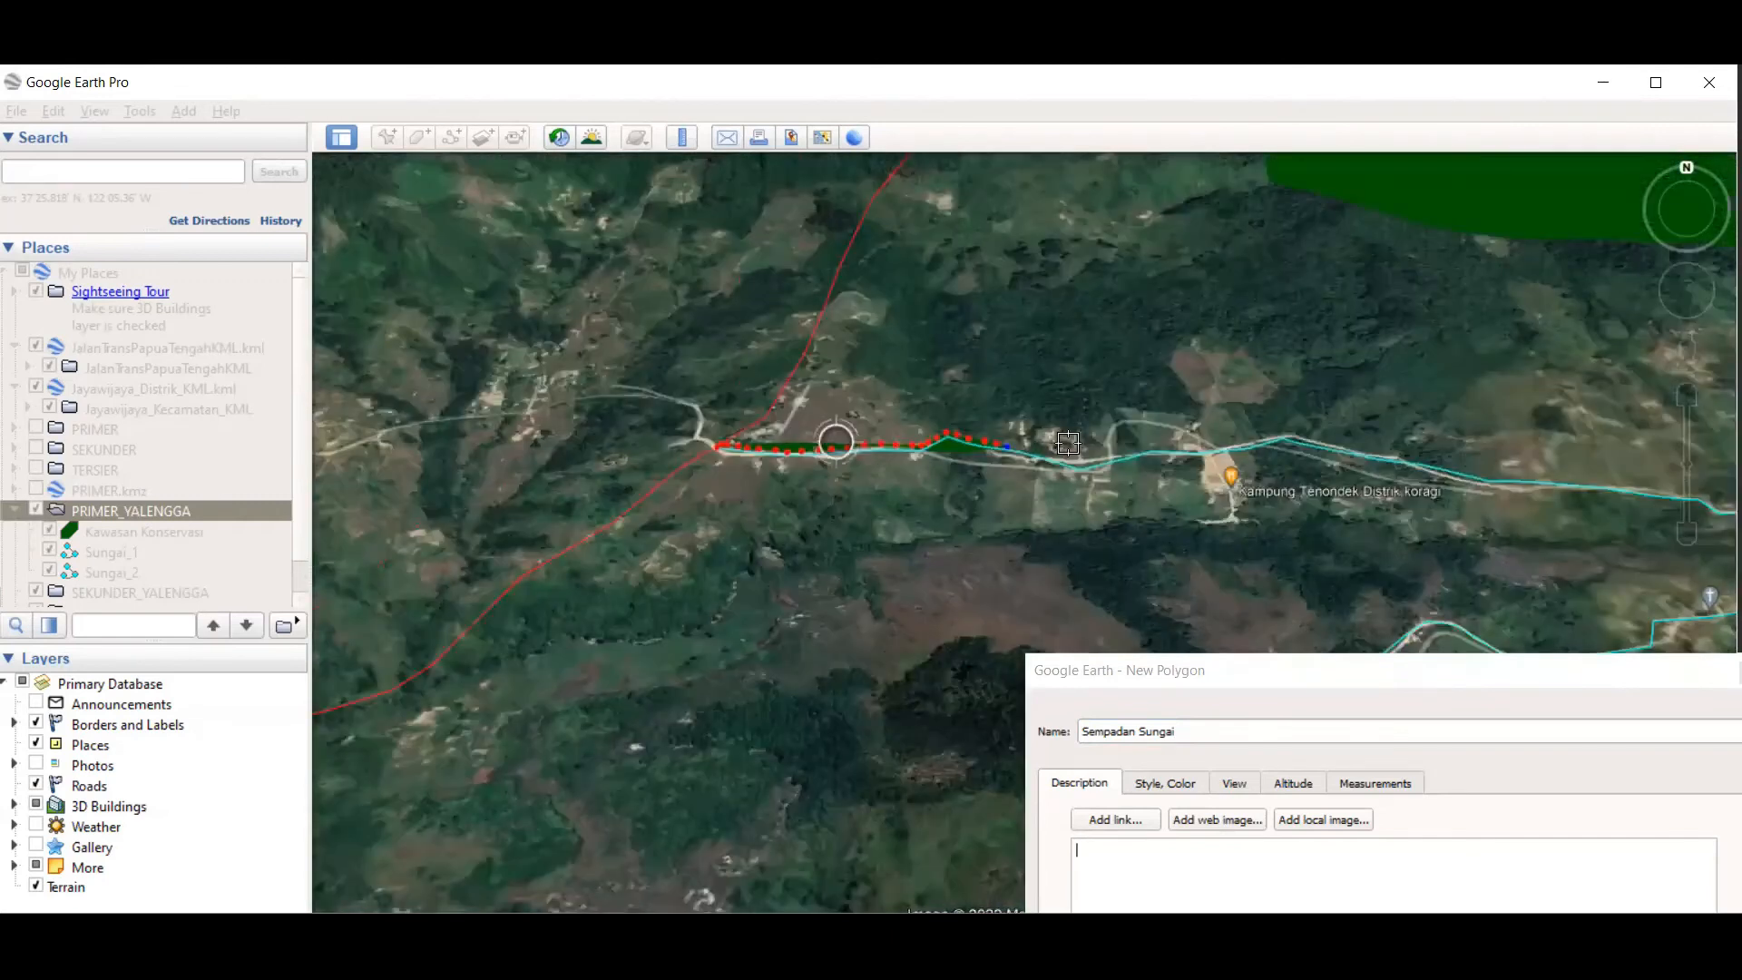
pyautogui.scroll(-1, 975, 453)
pyautogui.scroll(1, 980, 461)
pyautogui.click(983, 453)
pyautogui.click(1021, 470)
pyautogui.click(1057, 477)
pyautogui.click(1106, 461)
pyautogui.click(1165, 448)
pyautogui.click(1194, 447)
pyautogui.click(1266, 447)
pyautogui.click(1315, 441)
pyautogui.click(1353, 432)
pyautogui.click(1399, 419)
pyautogui.click(1435, 430)
pyautogui.click(1485, 438)
pyautogui.click(1570, 451)
pyautogui.click(1608, 467)
# Step: Carry the polygon's northern edge farther east along Sungai_1 to just past the junction with Sungai_2
pyautogui.scroll(-3, 835, 416)
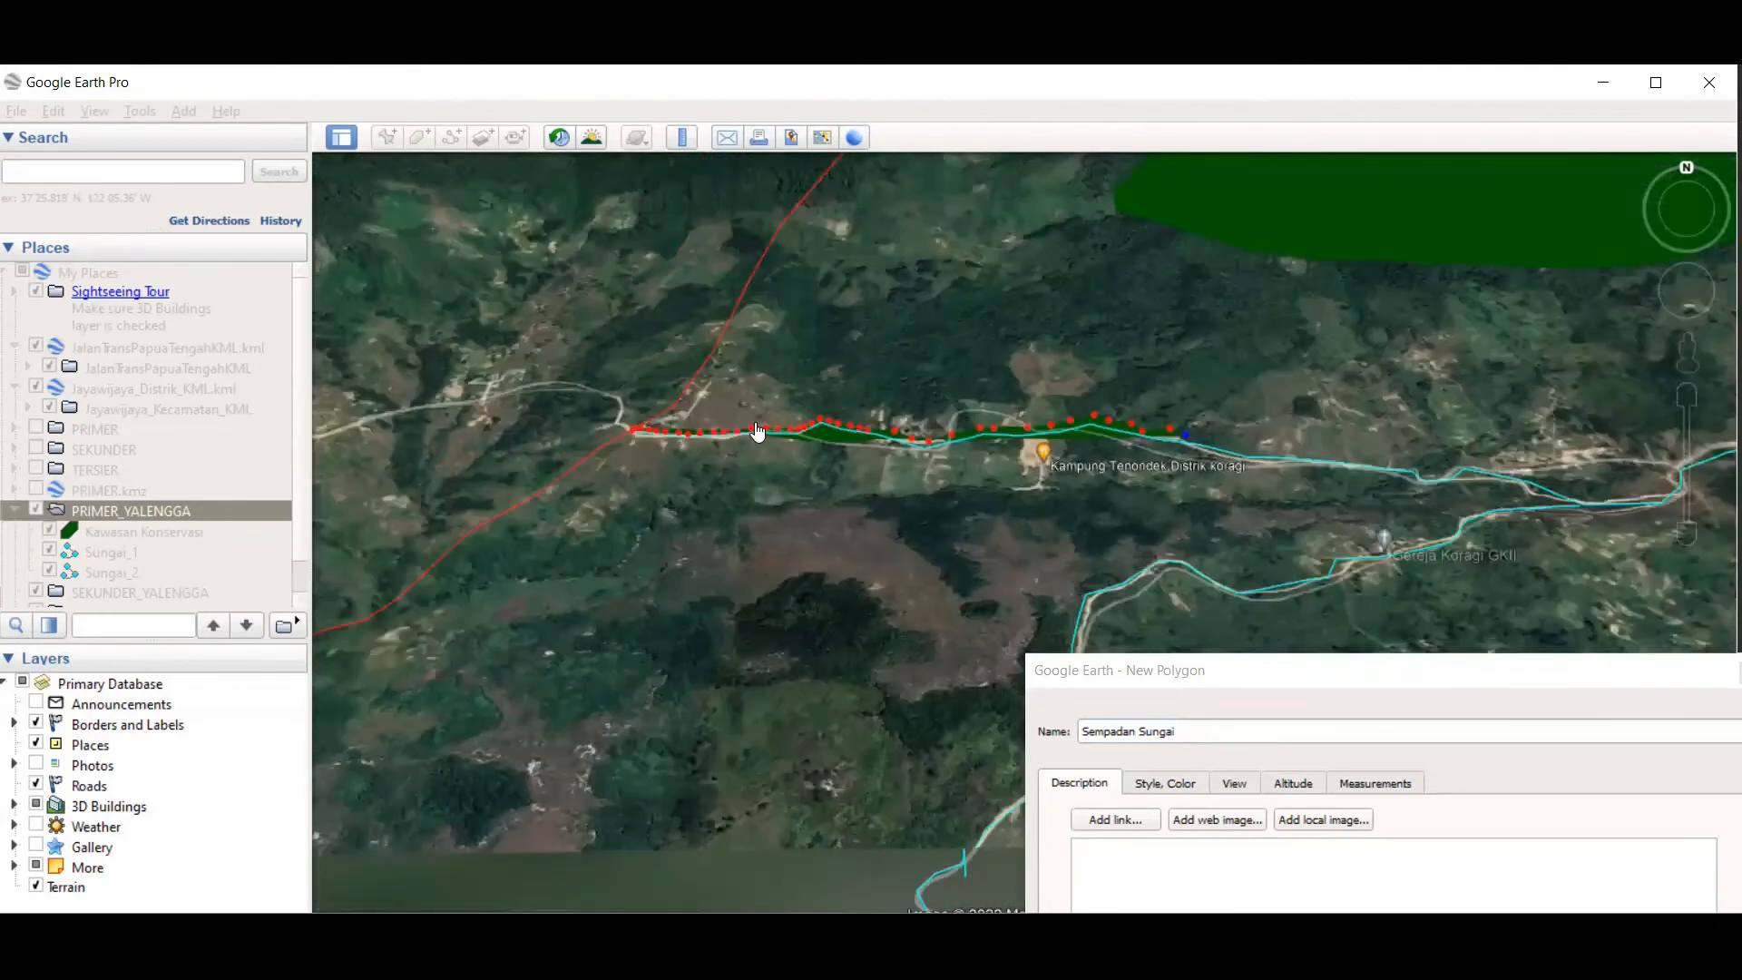
pyautogui.scroll(2, 1121, 433)
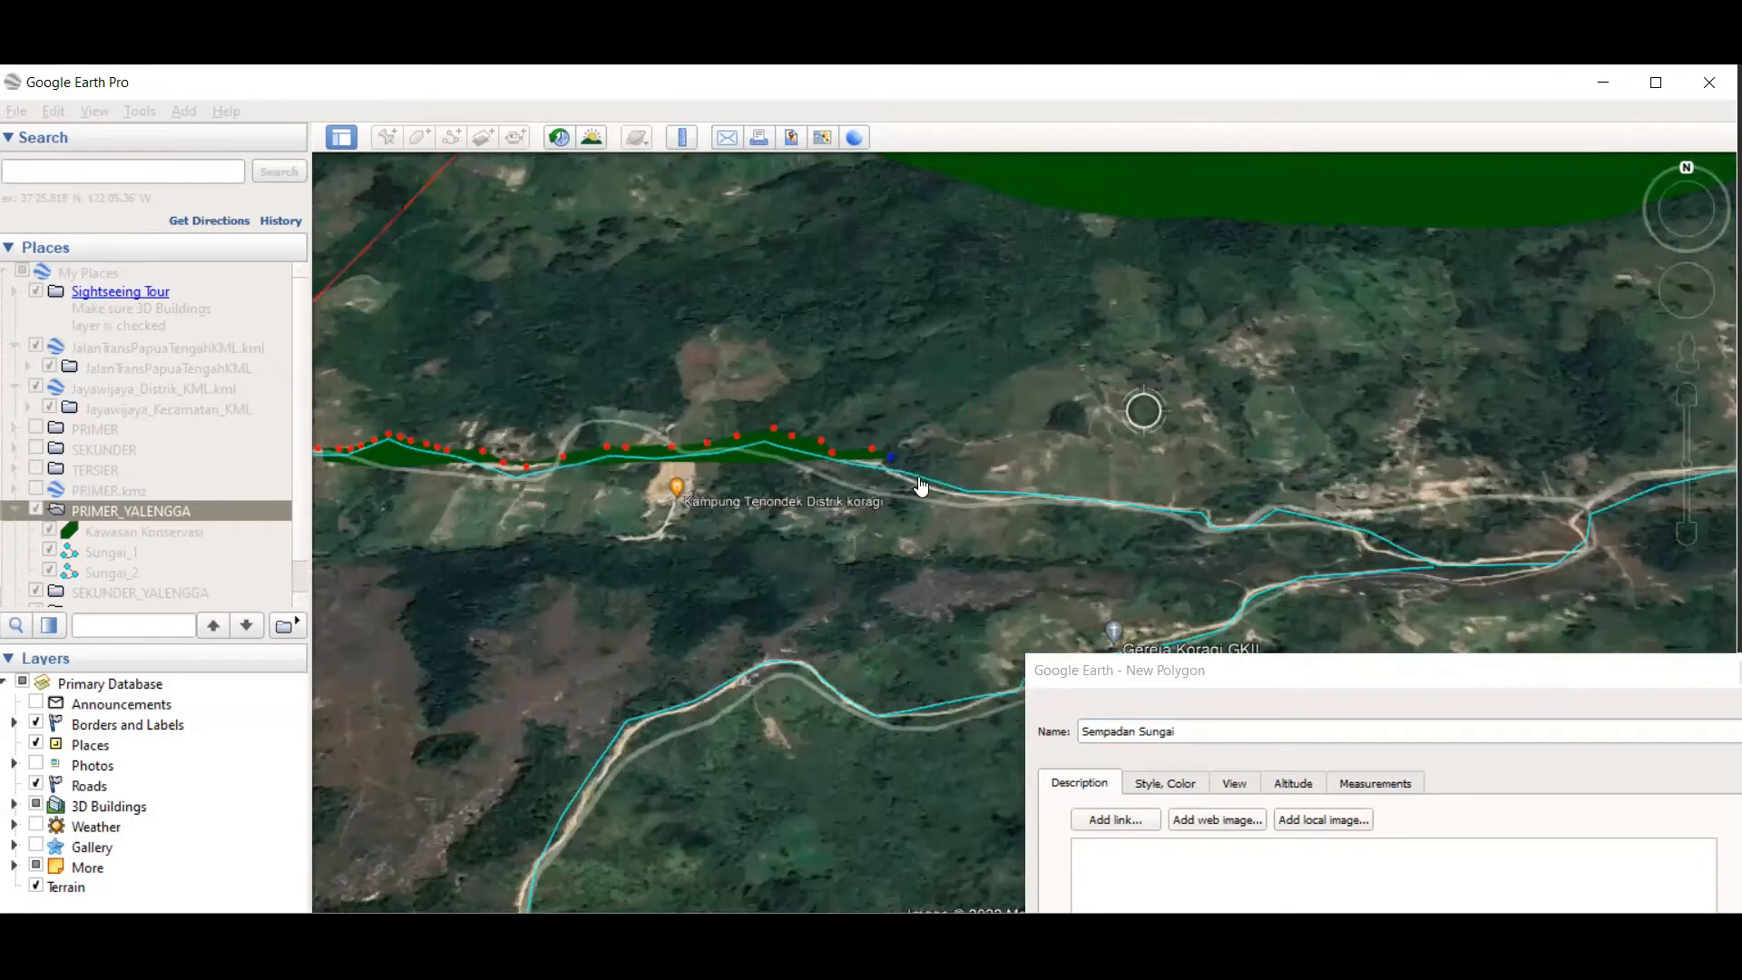
pyautogui.click(918, 476)
pyautogui.click(1009, 490)
pyautogui.click(1096, 491)
pyautogui.click(1176, 505)
pyautogui.click(1235, 523)
pyautogui.click(1261, 526)
pyautogui.click(1297, 518)
pyautogui.click(1323, 511)
pyautogui.click(1372, 512)
pyautogui.click(1398, 526)
pyautogui.click(1449, 543)
pyautogui.click(1506, 566)
pyautogui.click(1561, 578)
pyautogui.click(1610, 572)
pyautogui.click(1658, 569)
pyautogui.click(1666, 550)
# Step: Complete the polygon's northern edge from the Sungai_2 junction to the eastern red boundary at the end of Sungai_1
pyautogui.scroll(-1, 1058, 417)
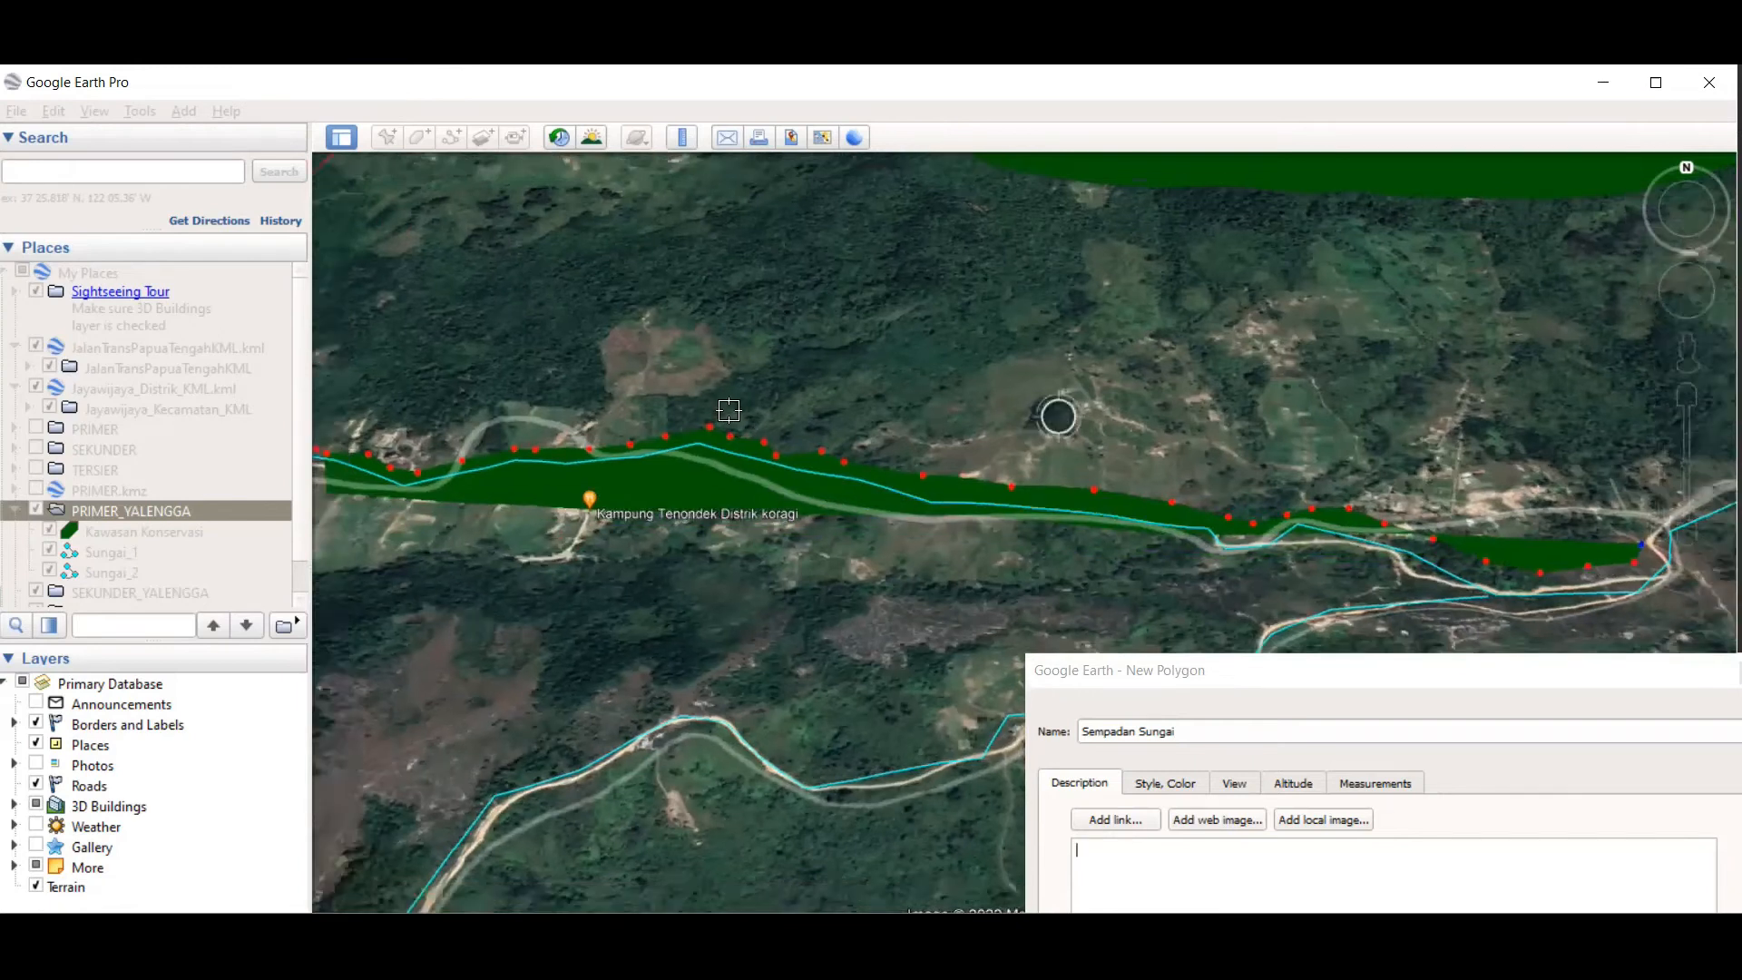
pyautogui.scroll(-3, 702, 422)
pyautogui.scroll(3, 1301, 387)
pyautogui.click(770, 512)
pyautogui.click(842, 500)
pyautogui.click(918, 489)
pyautogui.click(989, 479)
pyautogui.click(1059, 479)
pyautogui.click(1121, 479)
pyautogui.click(1182, 468)
pyautogui.click(1228, 458)
pyautogui.click(1277, 436)
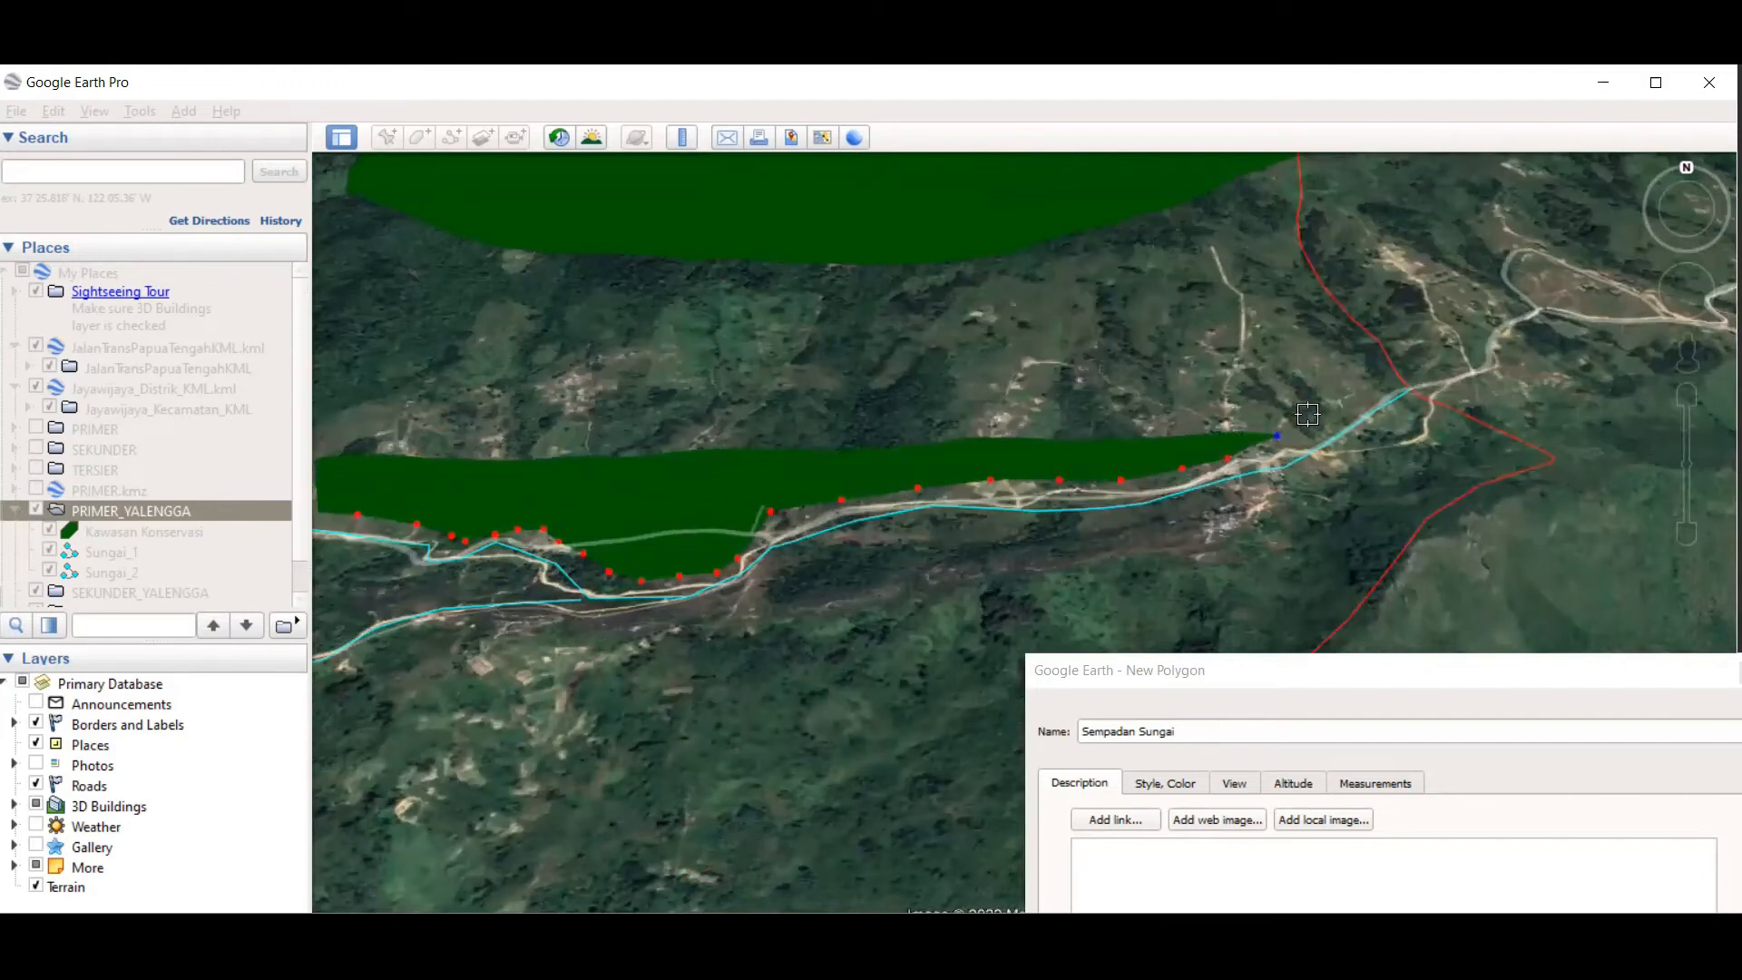
pyautogui.click(1310, 414)
pyautogui.click(1349, 397)
pyautogui.click(1378, 379)
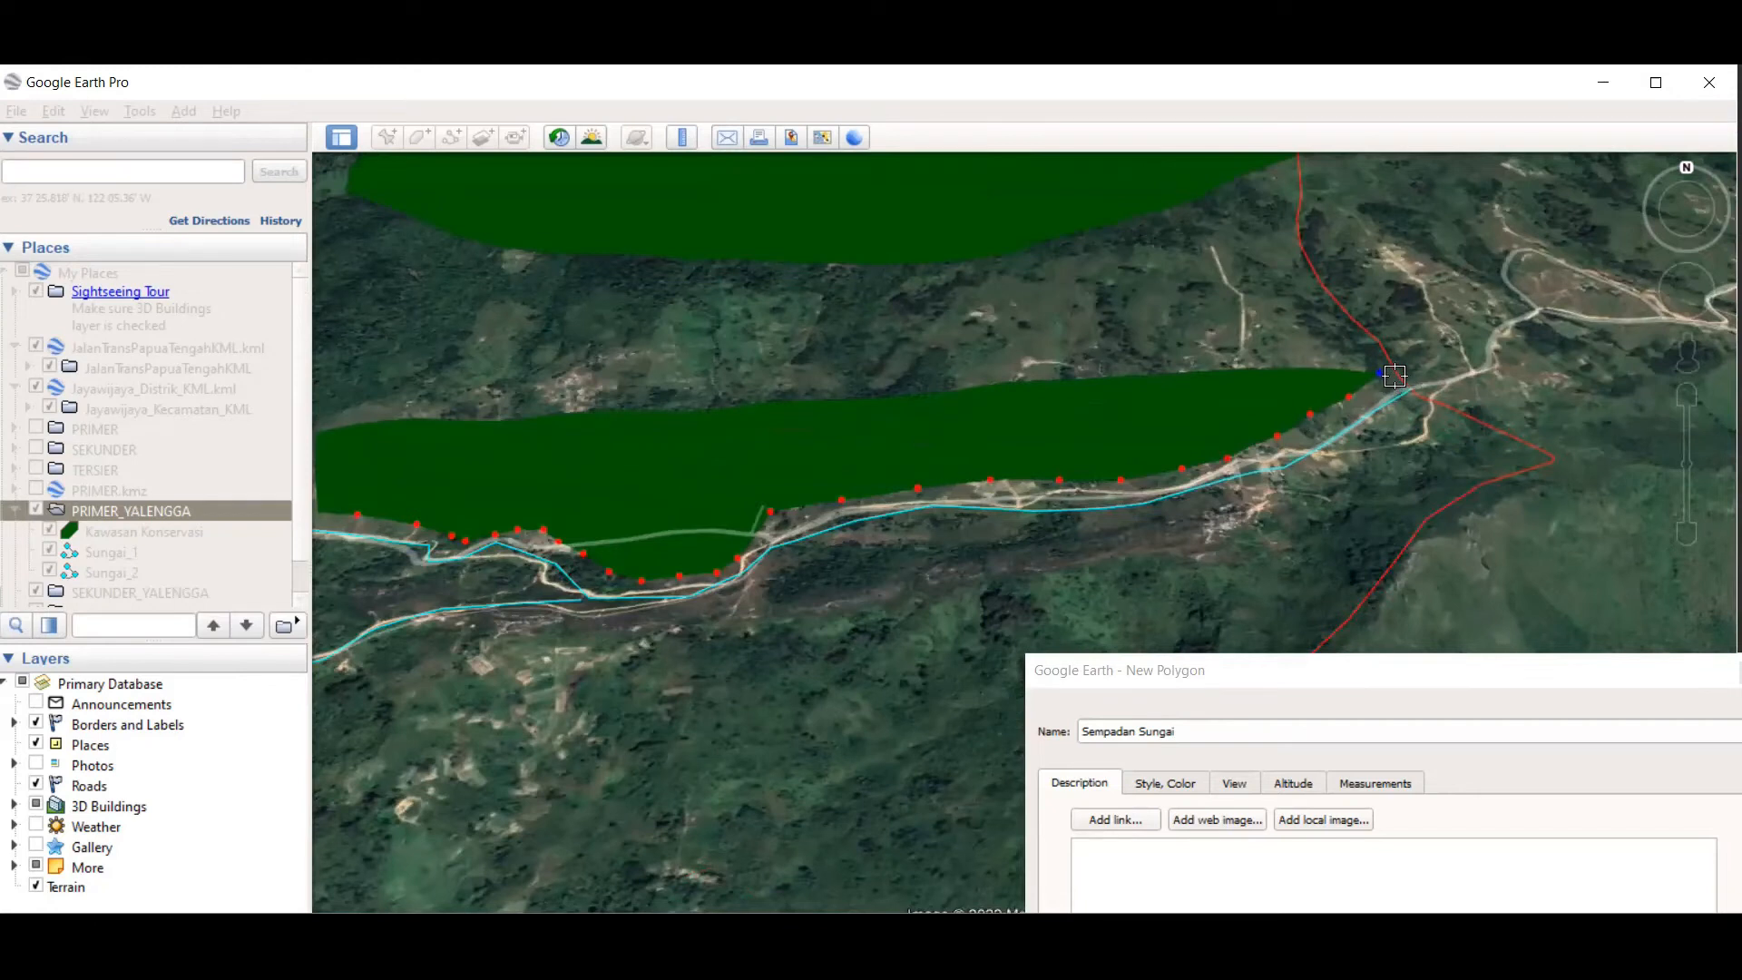
pyautogui.click(1393, 372)
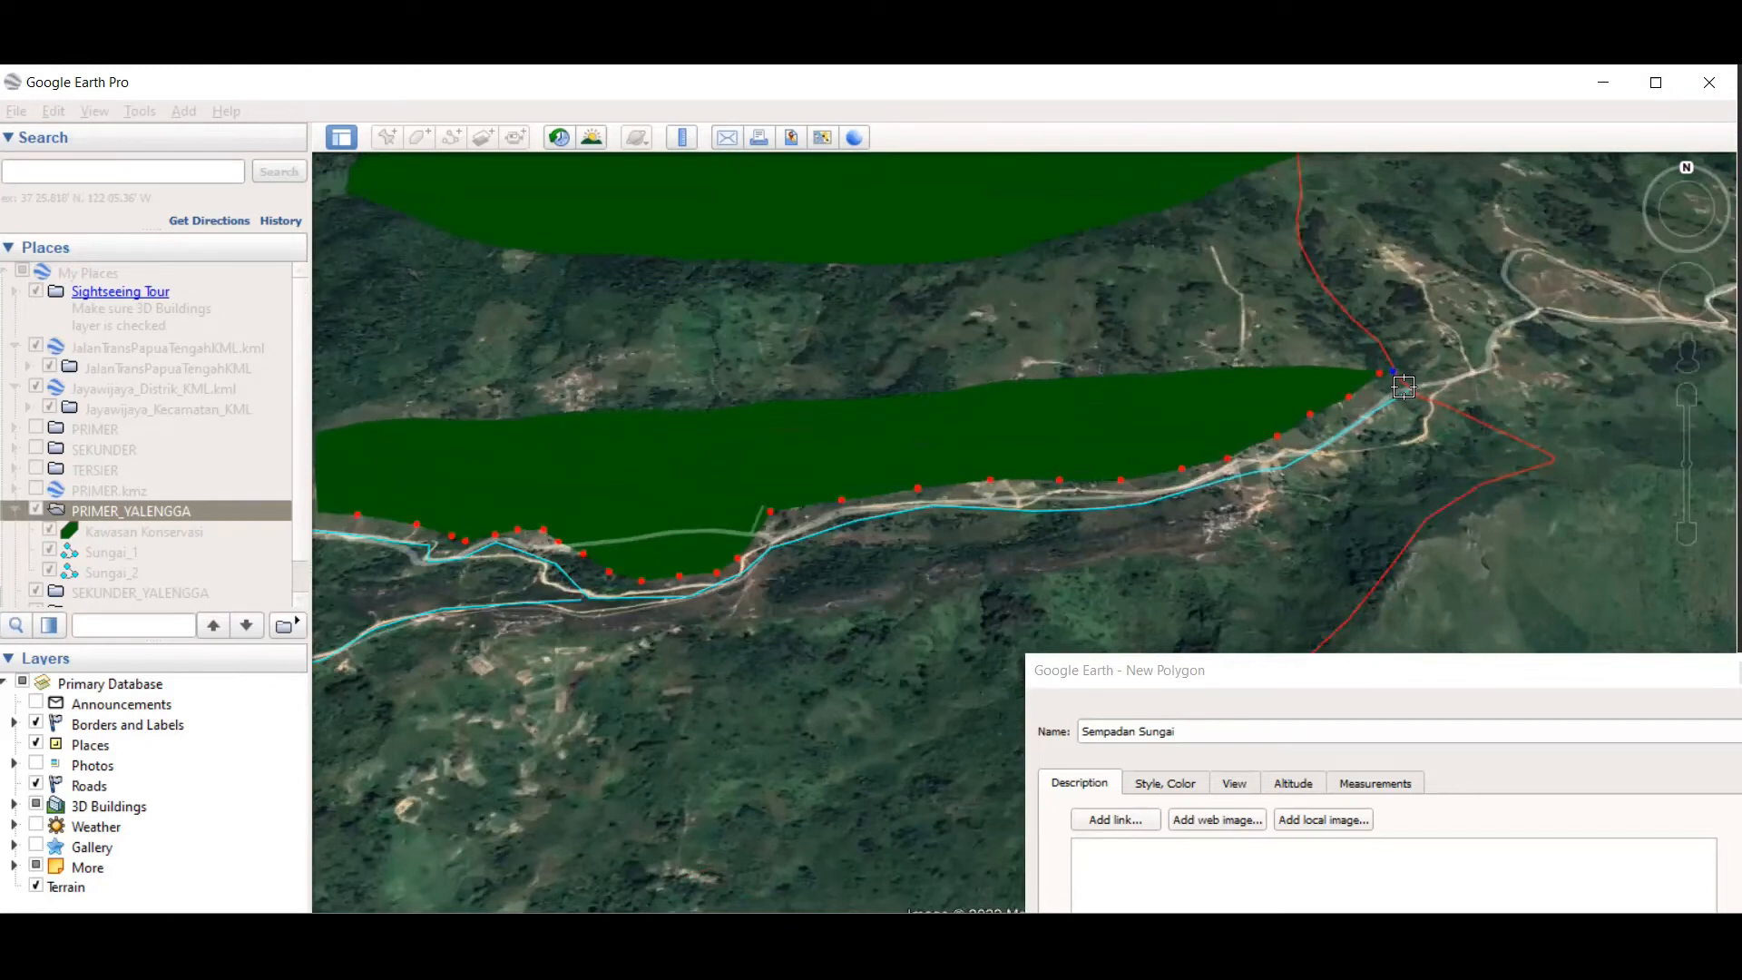
# Step: Start the polygon's southern edge at the eastern red boundary and follow Sungai_1 west to the bend east of the Sungai_2 junction
pyautogui.click(1407, 388)
pyautogui.click(1379, 404)
pyautogui.click(1336, 431)
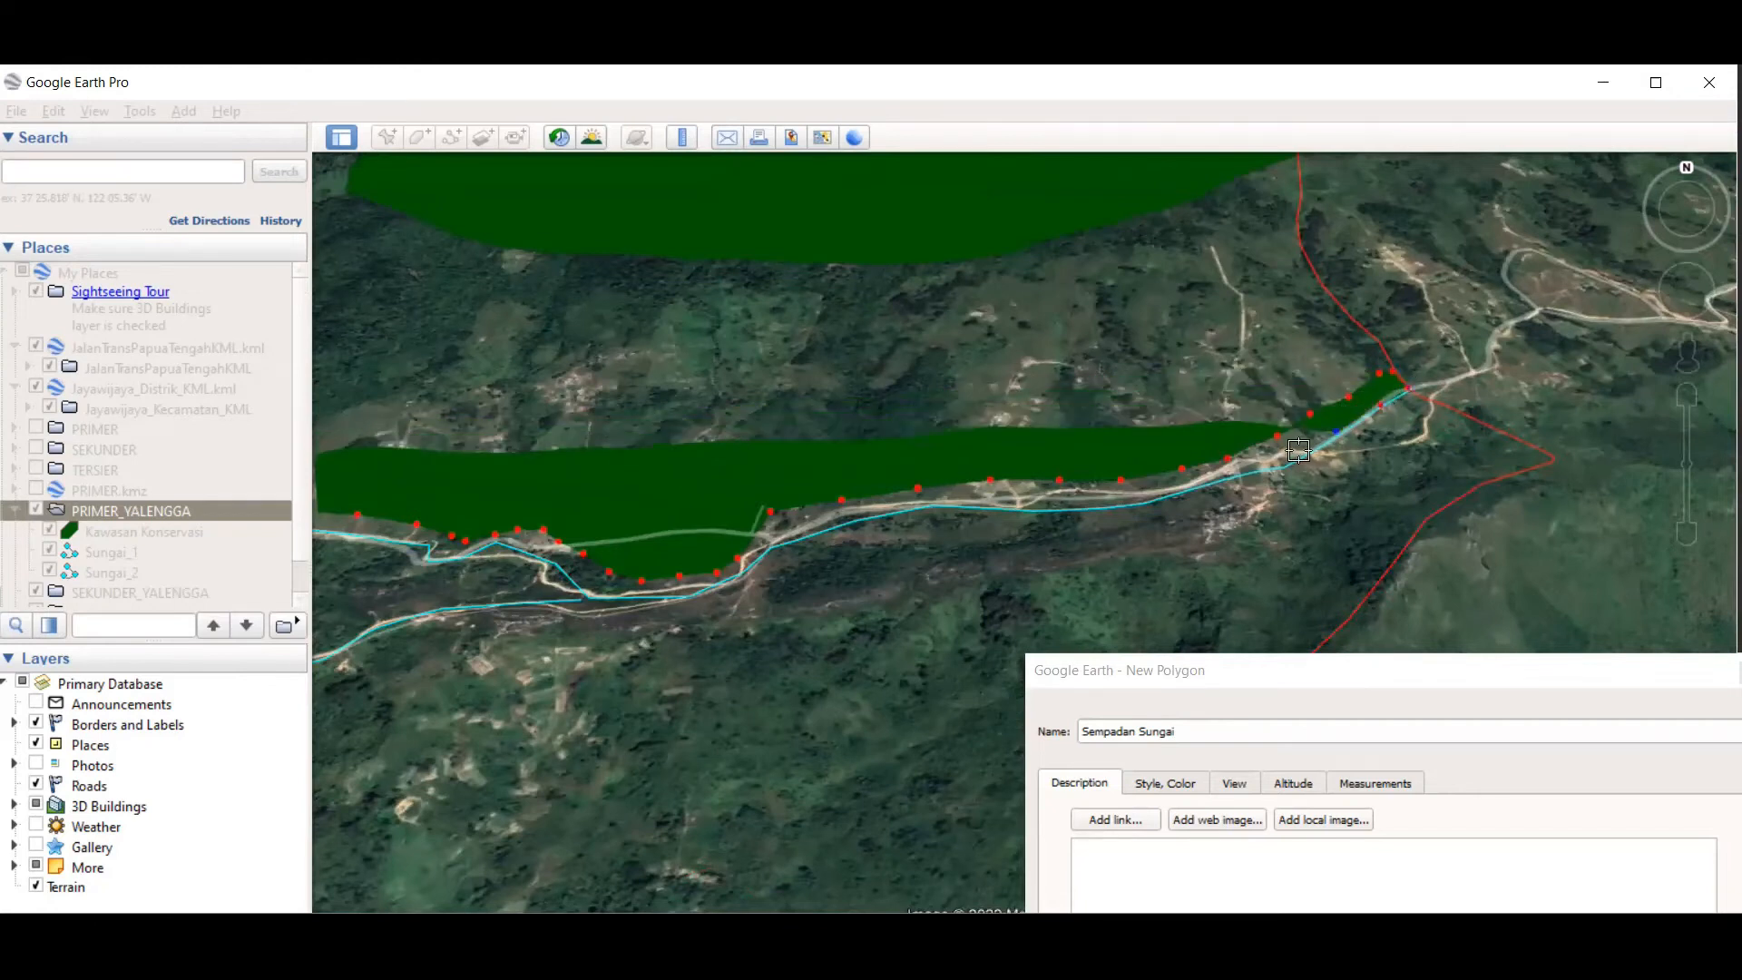
pyautogui.click(1293, 460)
pyautogui.click(1212, 478)
pyautogui.click(1127, 499)
pyautogui.click(1044, 507)
pyautogui.click(931, 498)
pyautogui.click(882, 513)
pyautogui.click(806, 532)
pyautogui.click(764, 545)
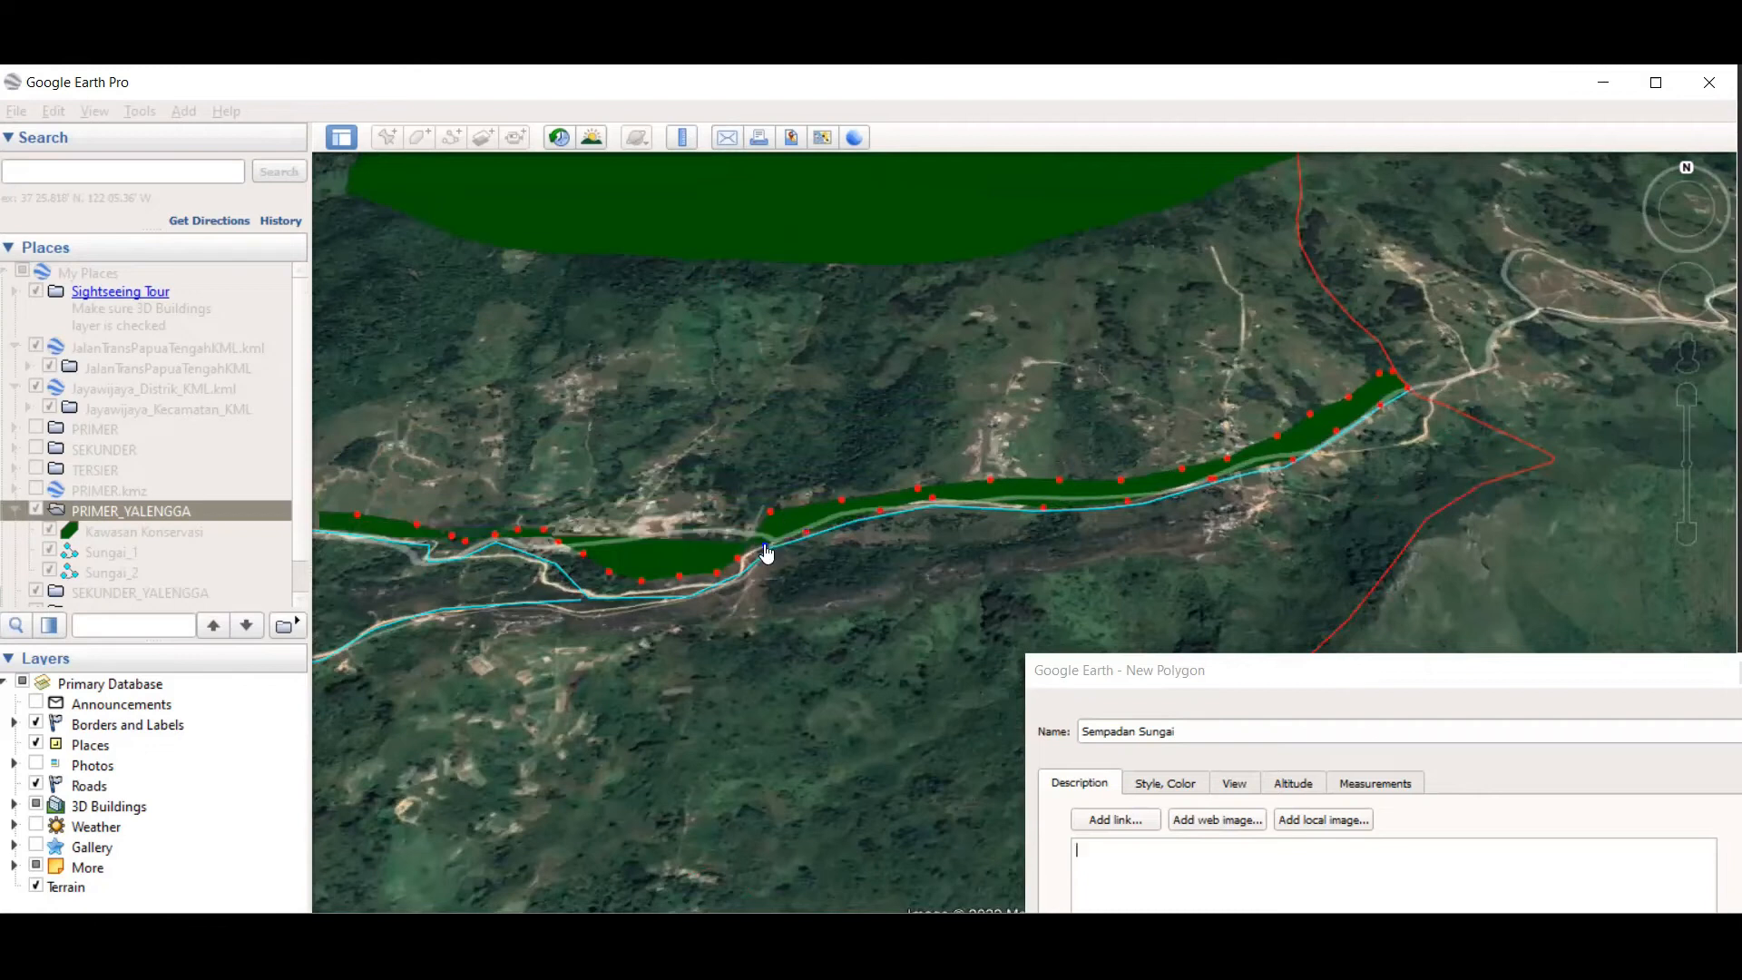
# Step: Continue the polygon's southern edge west past the Sungai_2 junction and around the small zigzag bends of Sungai_1
pyautogui.click(733, 575)
pyautogui.click(686, 592)
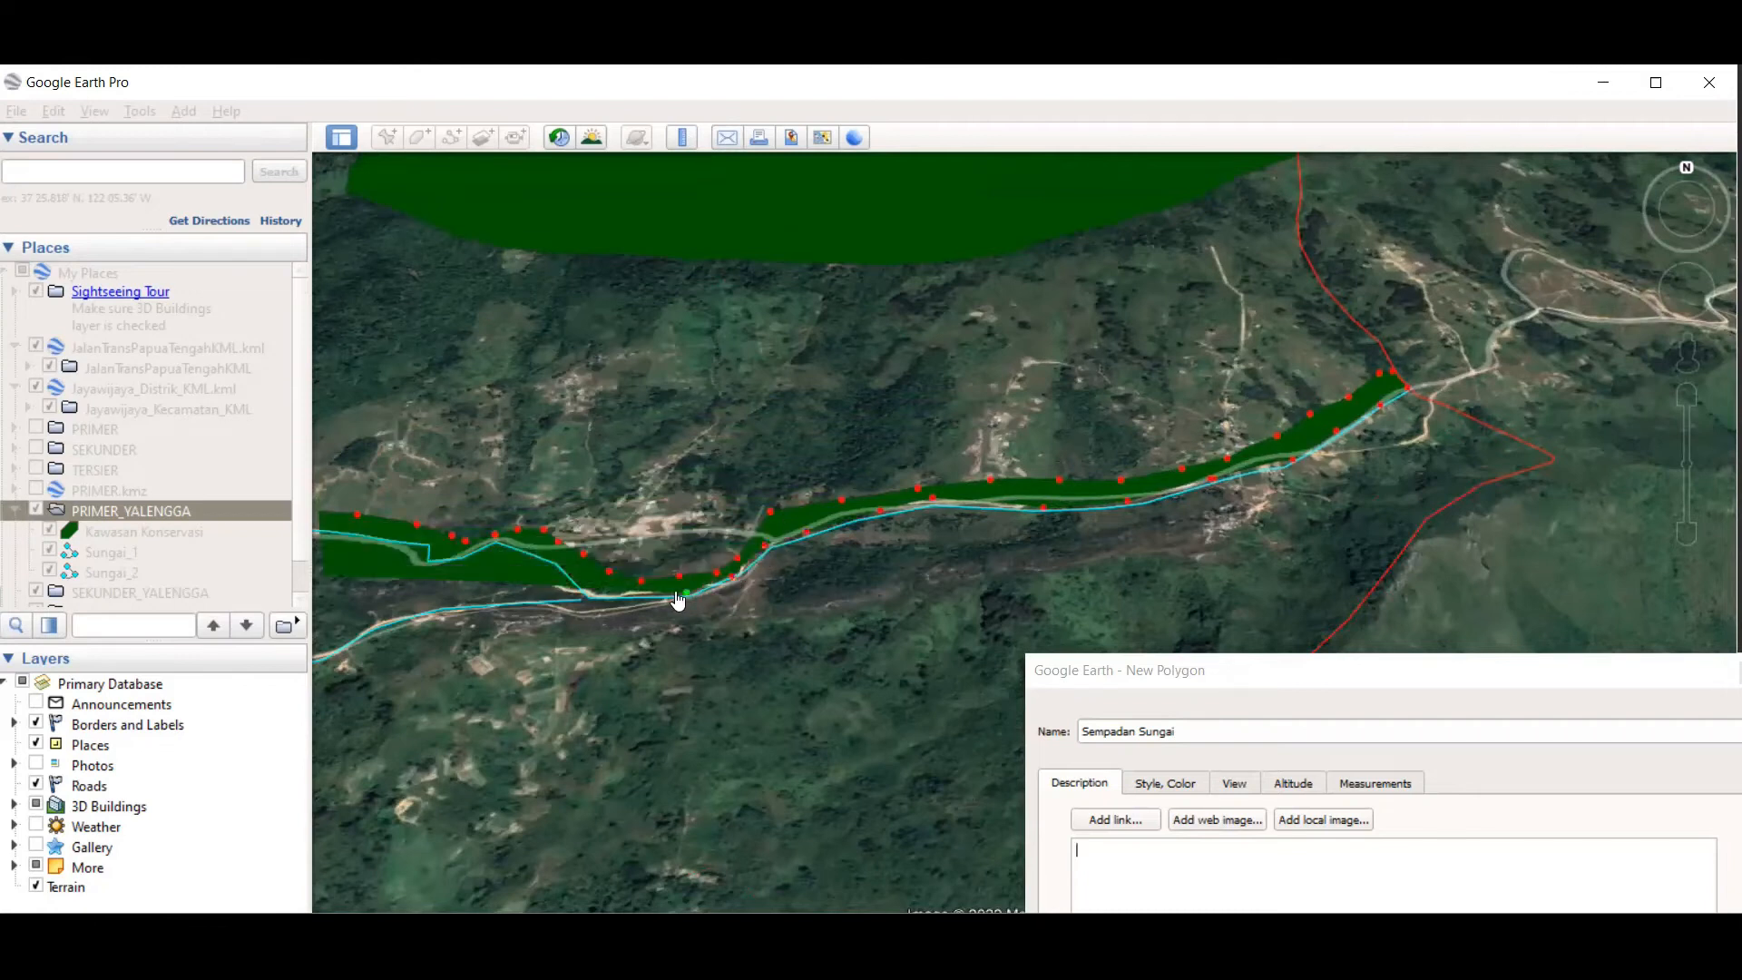
pyautogui.click(590, 595)
pyautogui.click(564, 566)
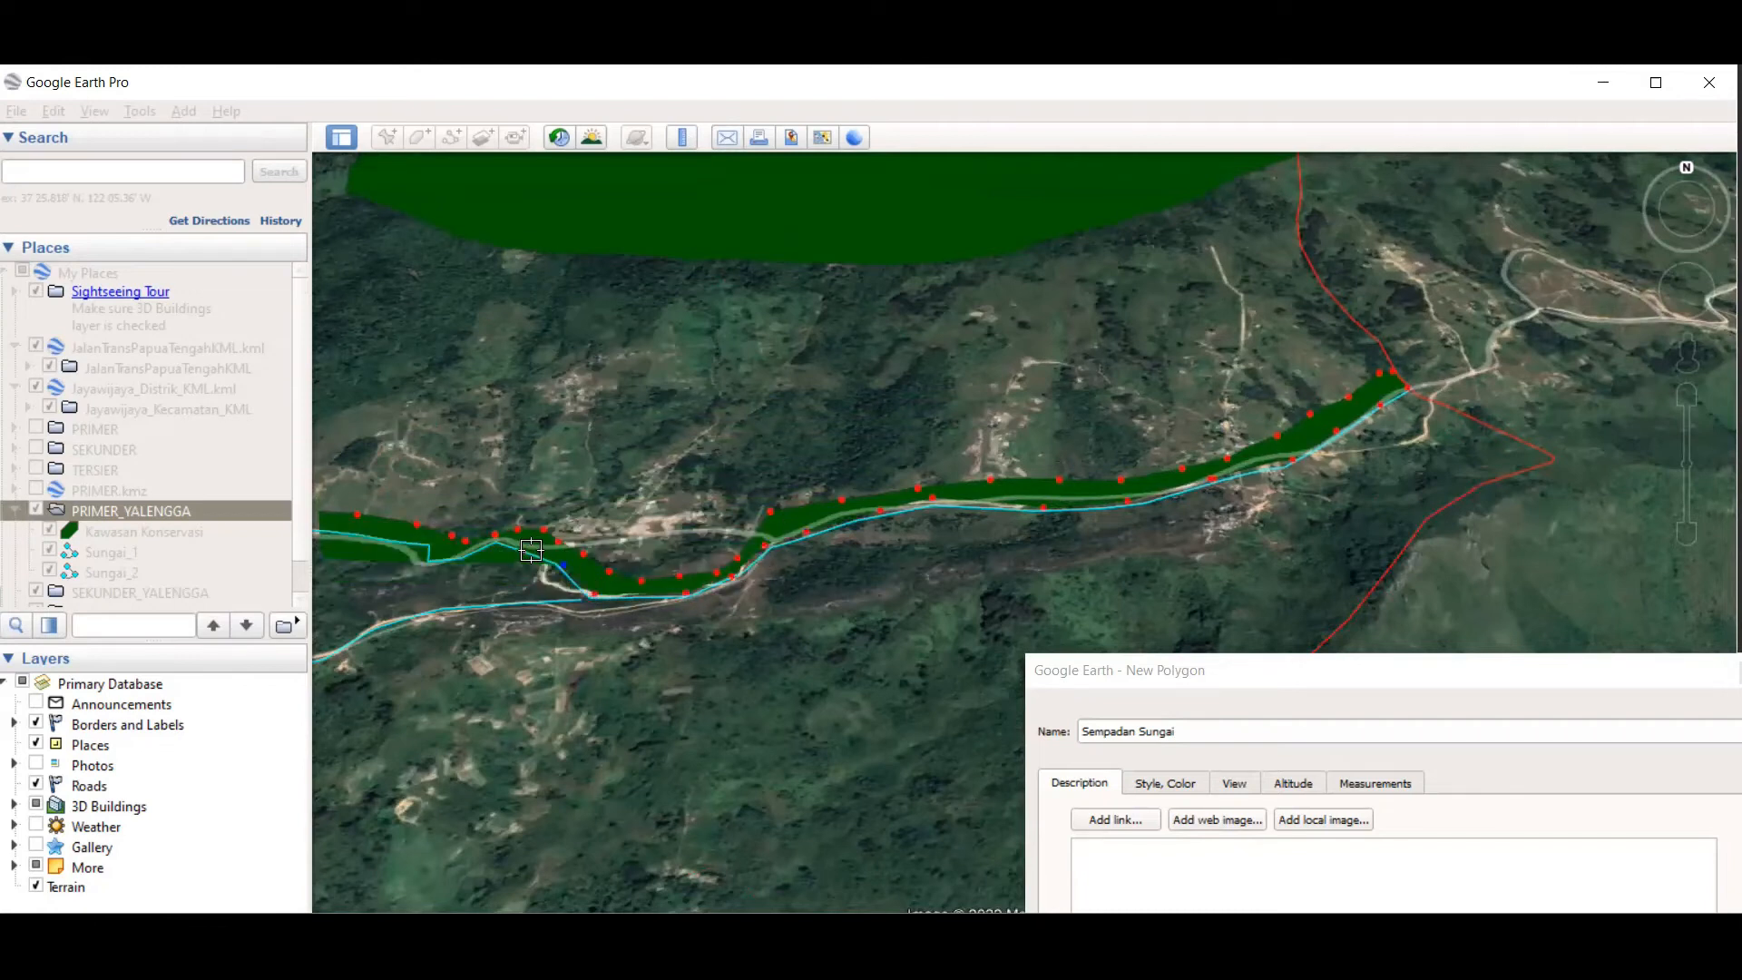
pyautogui.click(509, 539)
pyautogui.click(465, 549)
pyautogui.click(438, 557)
pyautogui.click(427, 538)
pyautogui.click(382, 529)
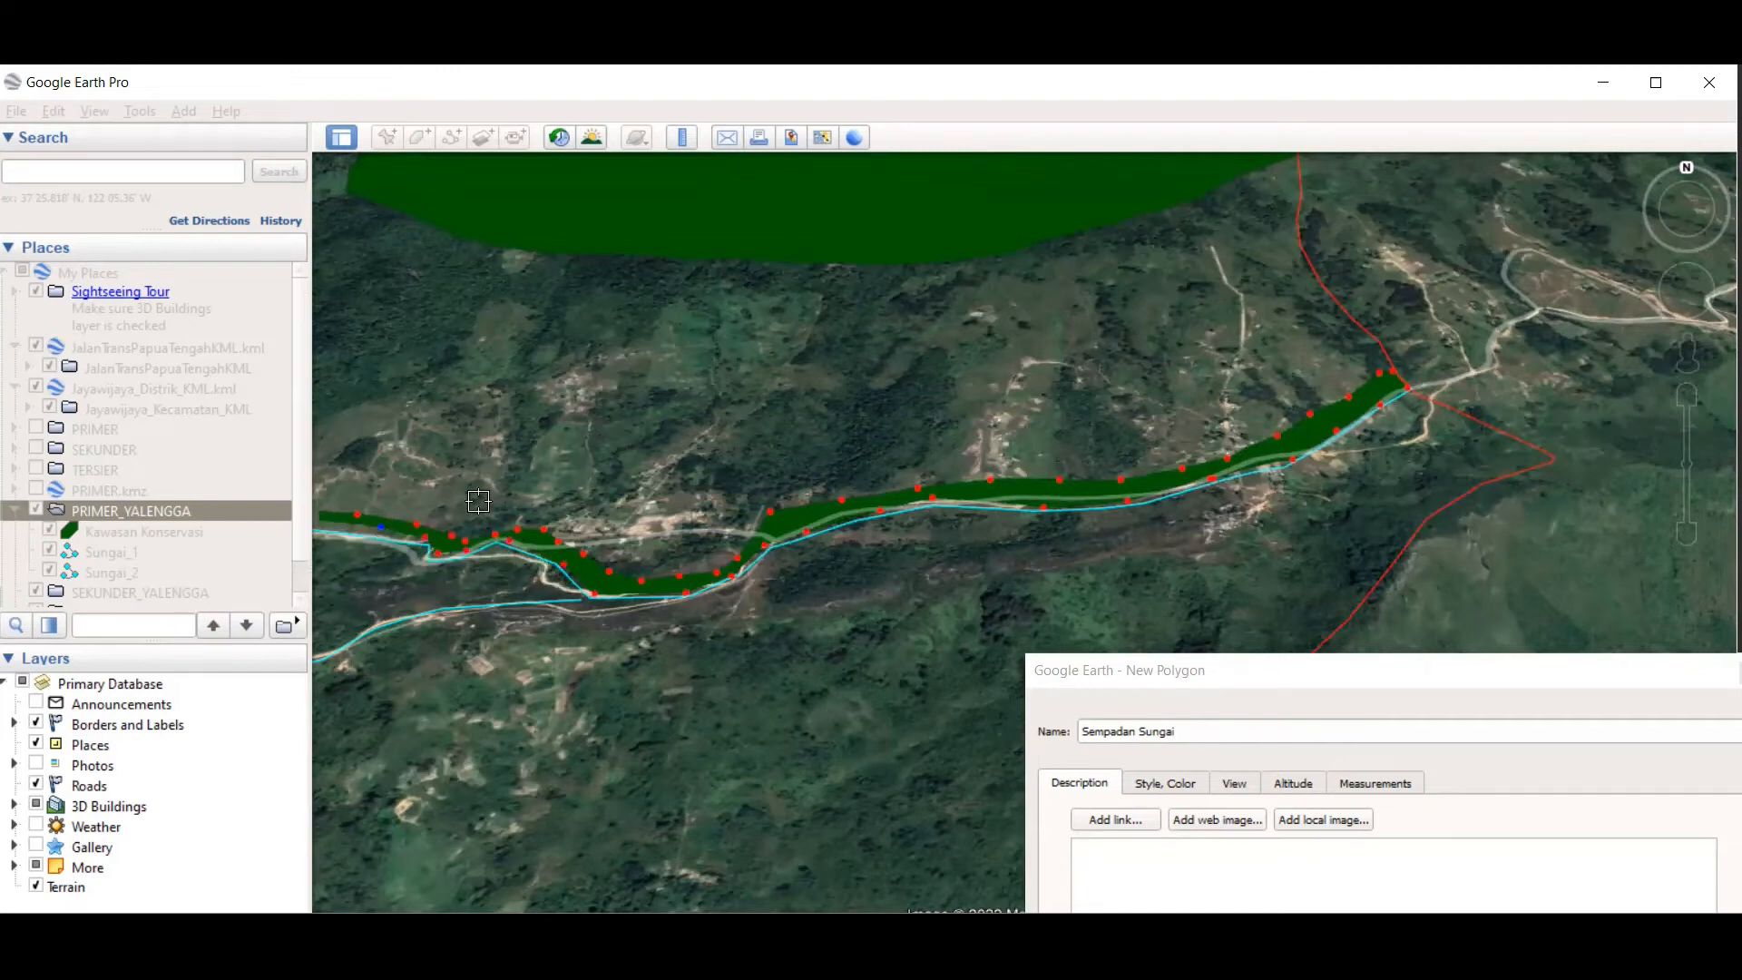
# Step: Carry the polygon's southern edge farther west along Sungai_1 to just short of Kampung Tenondek
pyautogui.scroll(-1, 725, 402)
pyautogui.scroll(-1, 817, 377)
pyautogui.scroll(-1, 536, 402)
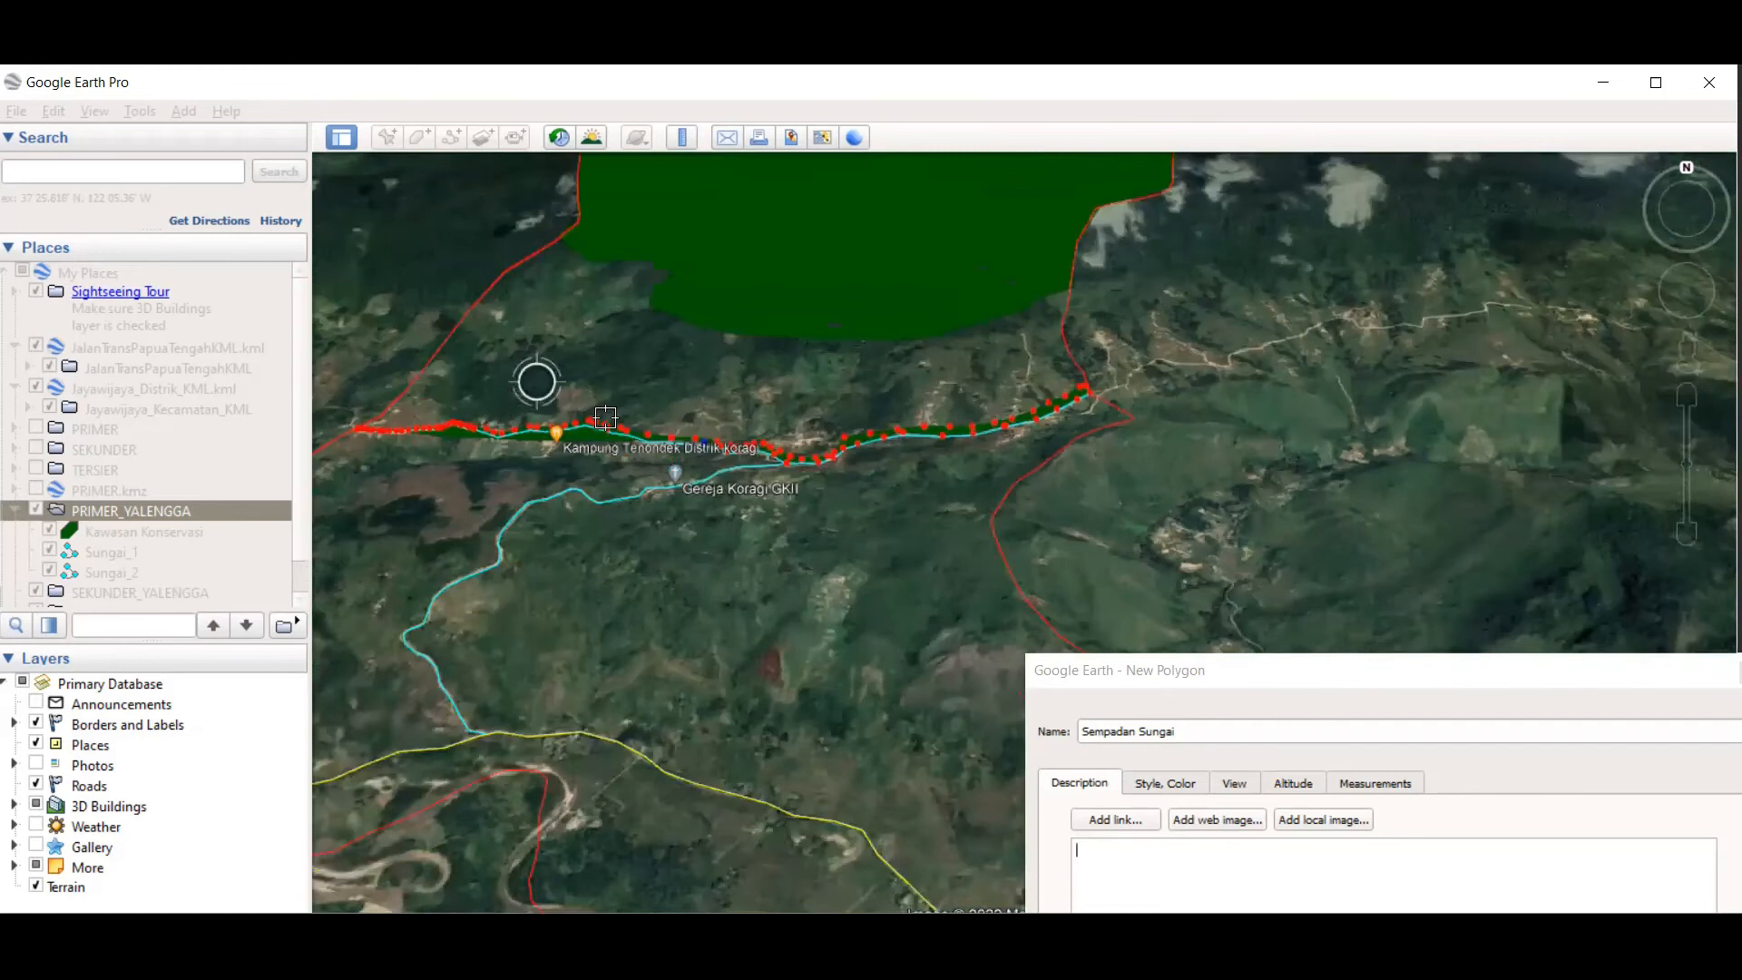
pyautogui.scroll(2, 605, 419)
pyautogui.scroll(1, 912, 497)
pyautogui.click(858, 500)
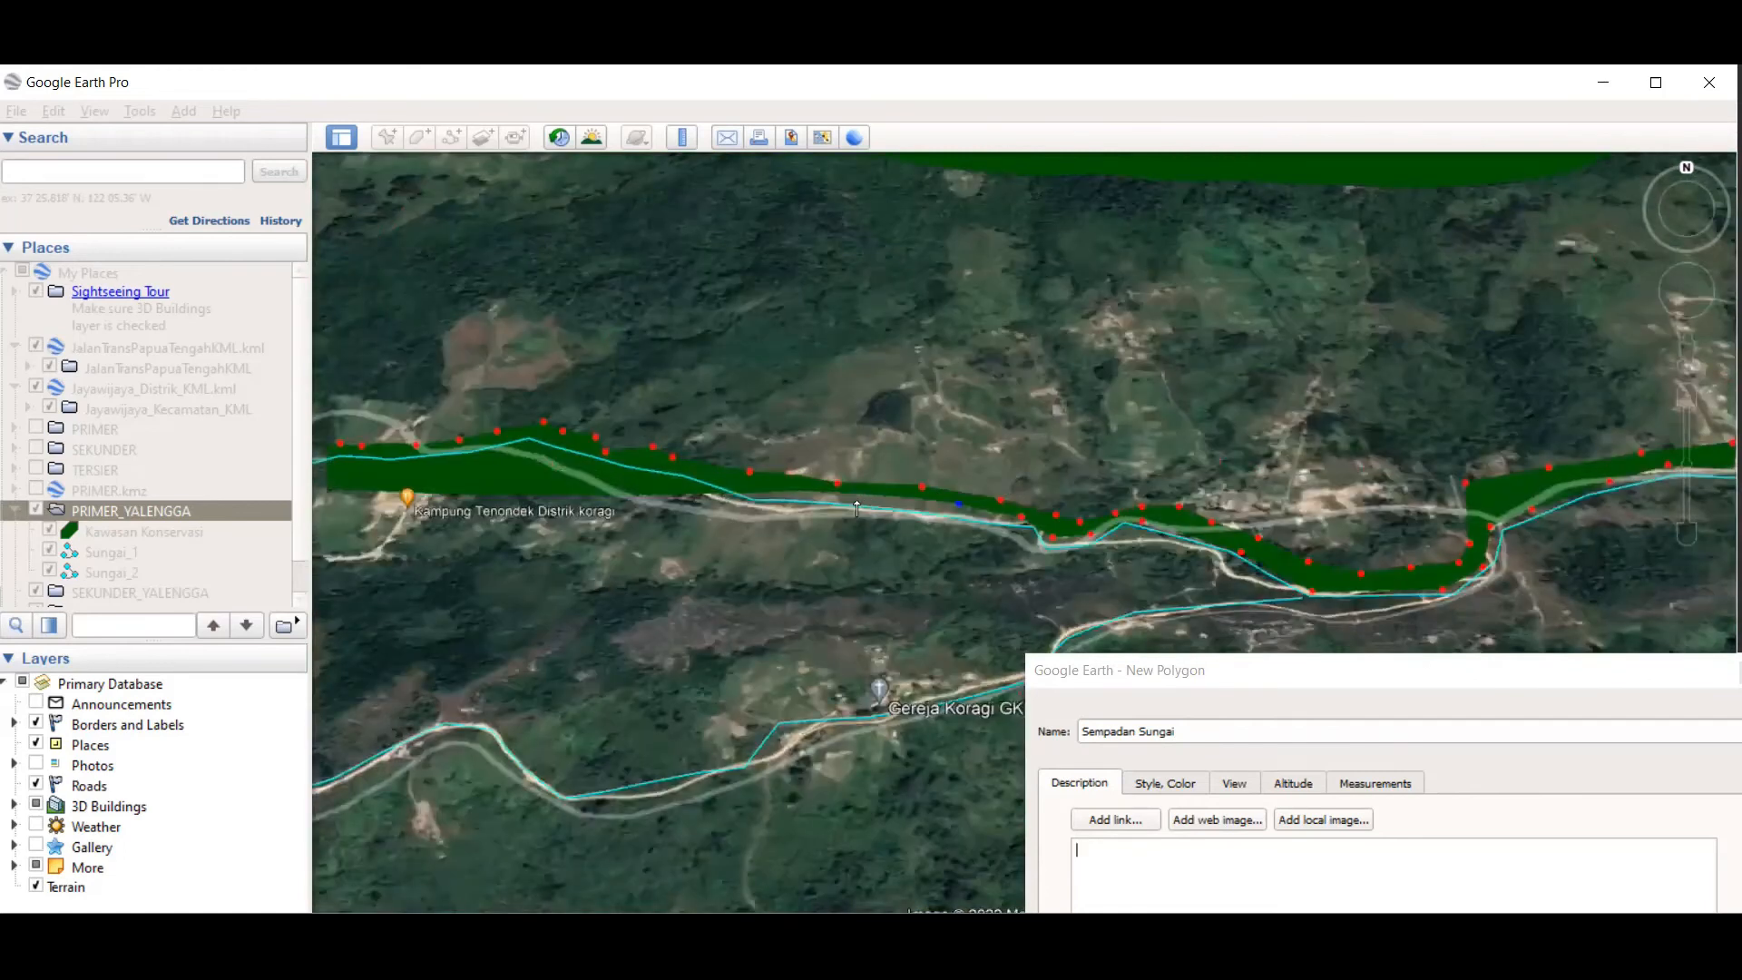
pyautogui.click(689, 471)
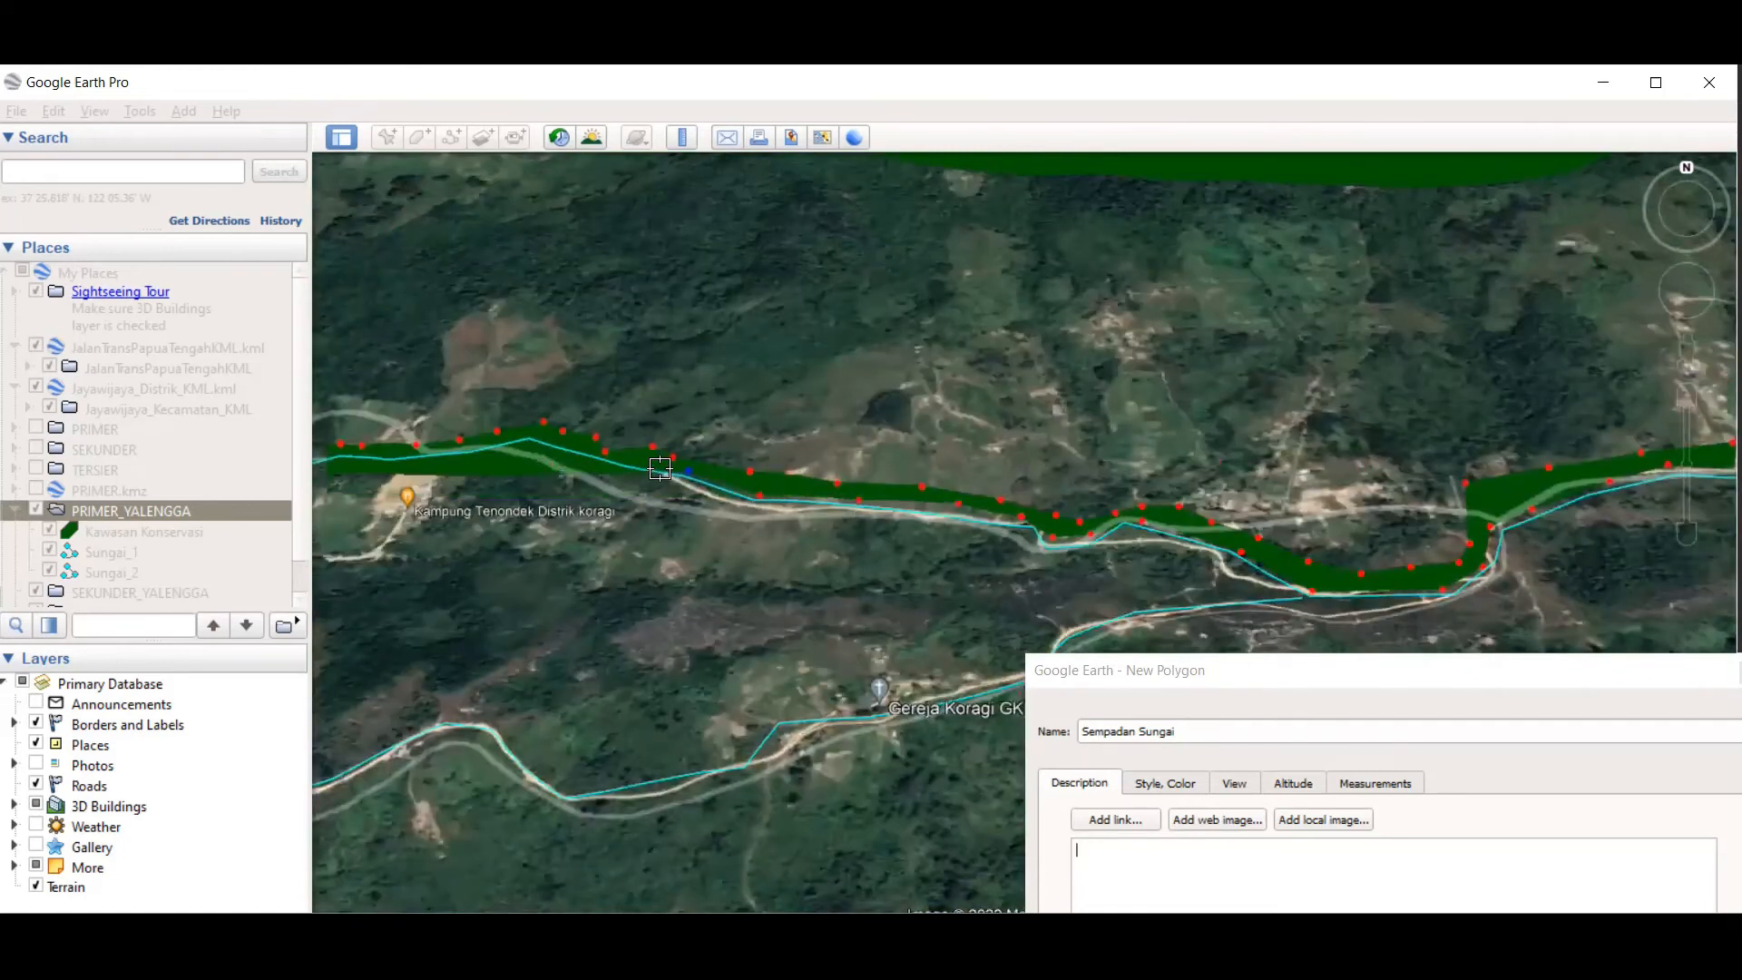
pyautogui.click(622, 460)
pyautogui.click(557, 444)
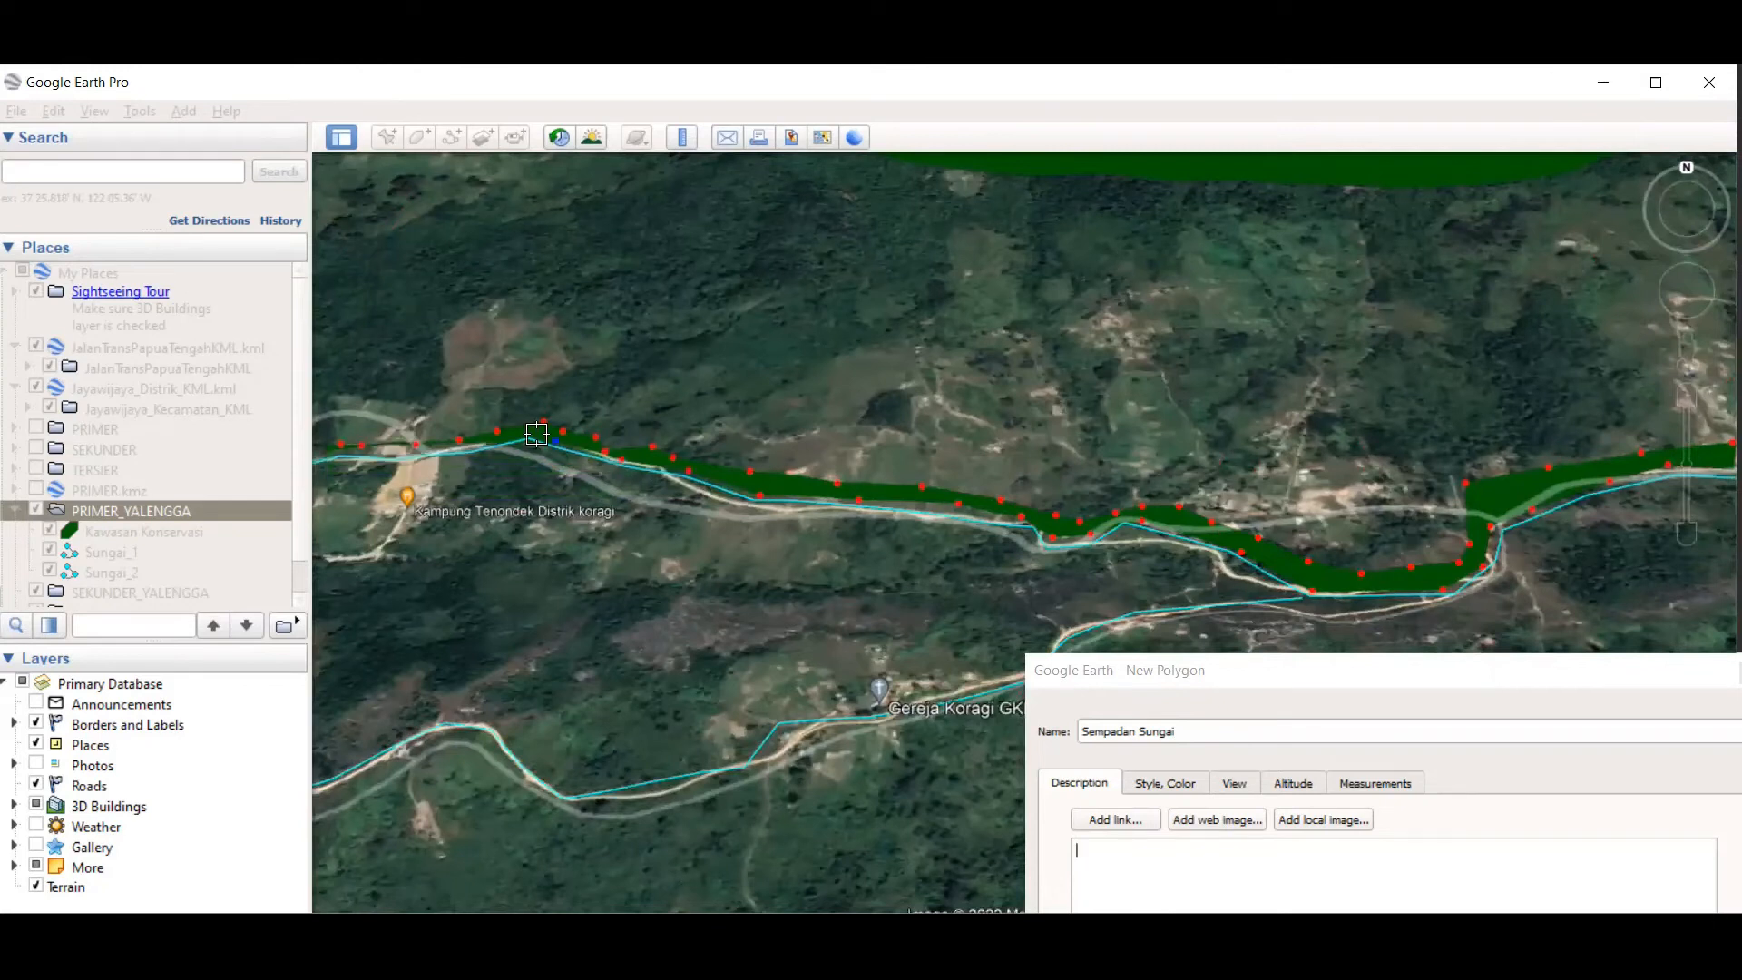
pyautogui.click(470, 445)
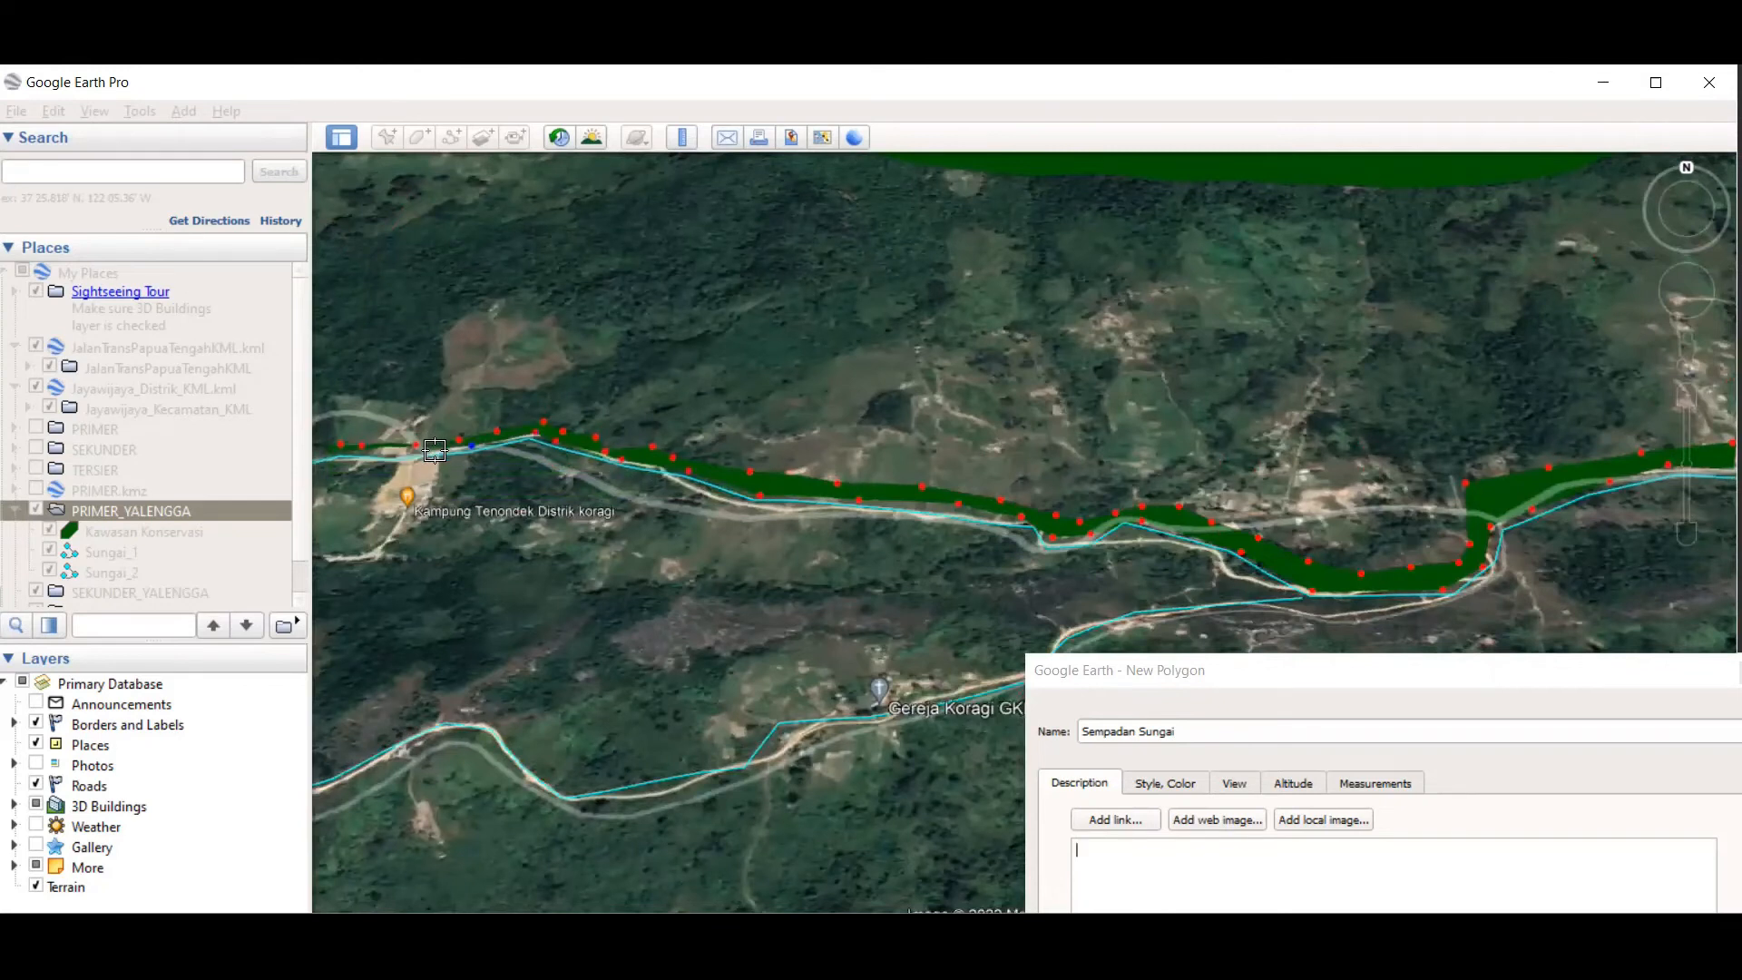
# Step: Extend the polygon's southern edge past Kampung Tenondek to the low point of Sungai_1 west of the village
pyautogui.scroll(-2, 1015, 291)
pyautogui.scroll(-2, 1155, 296)
pyautogui.scroll(2, 762, 348)
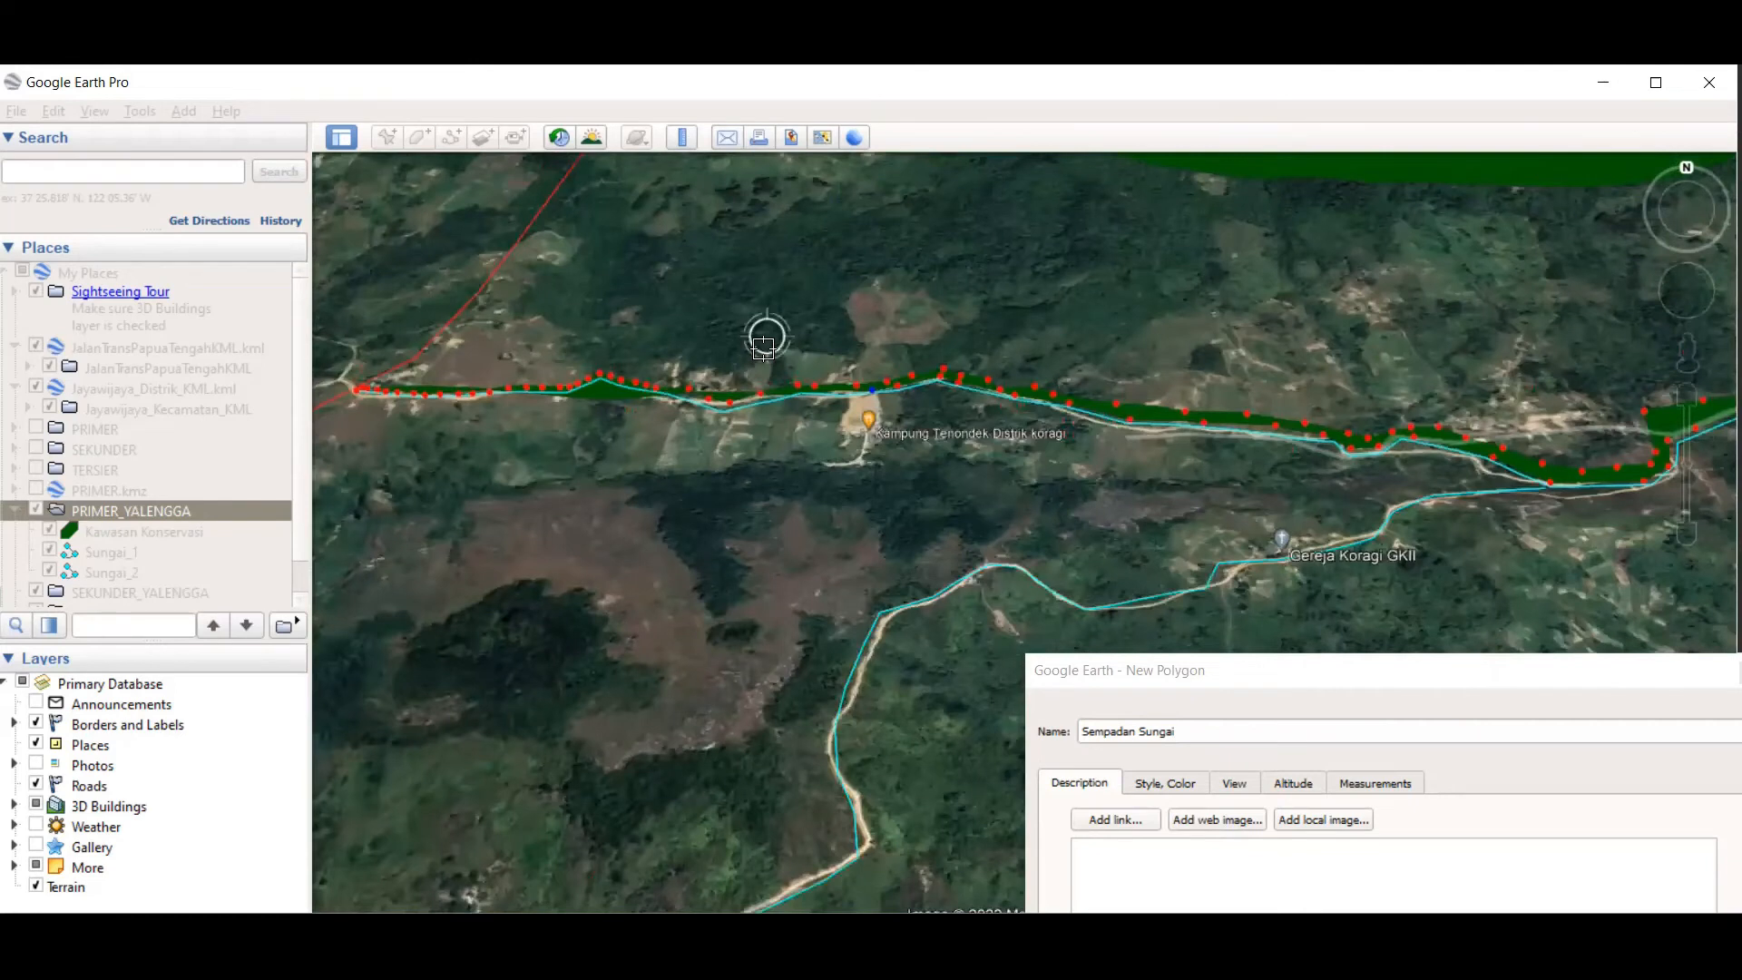
pyautogui.scroll(2, 770, 340)
pyautogui.click(837, 424)
pyautogui.click(801, 437)
pyautogui.click(745, 451)
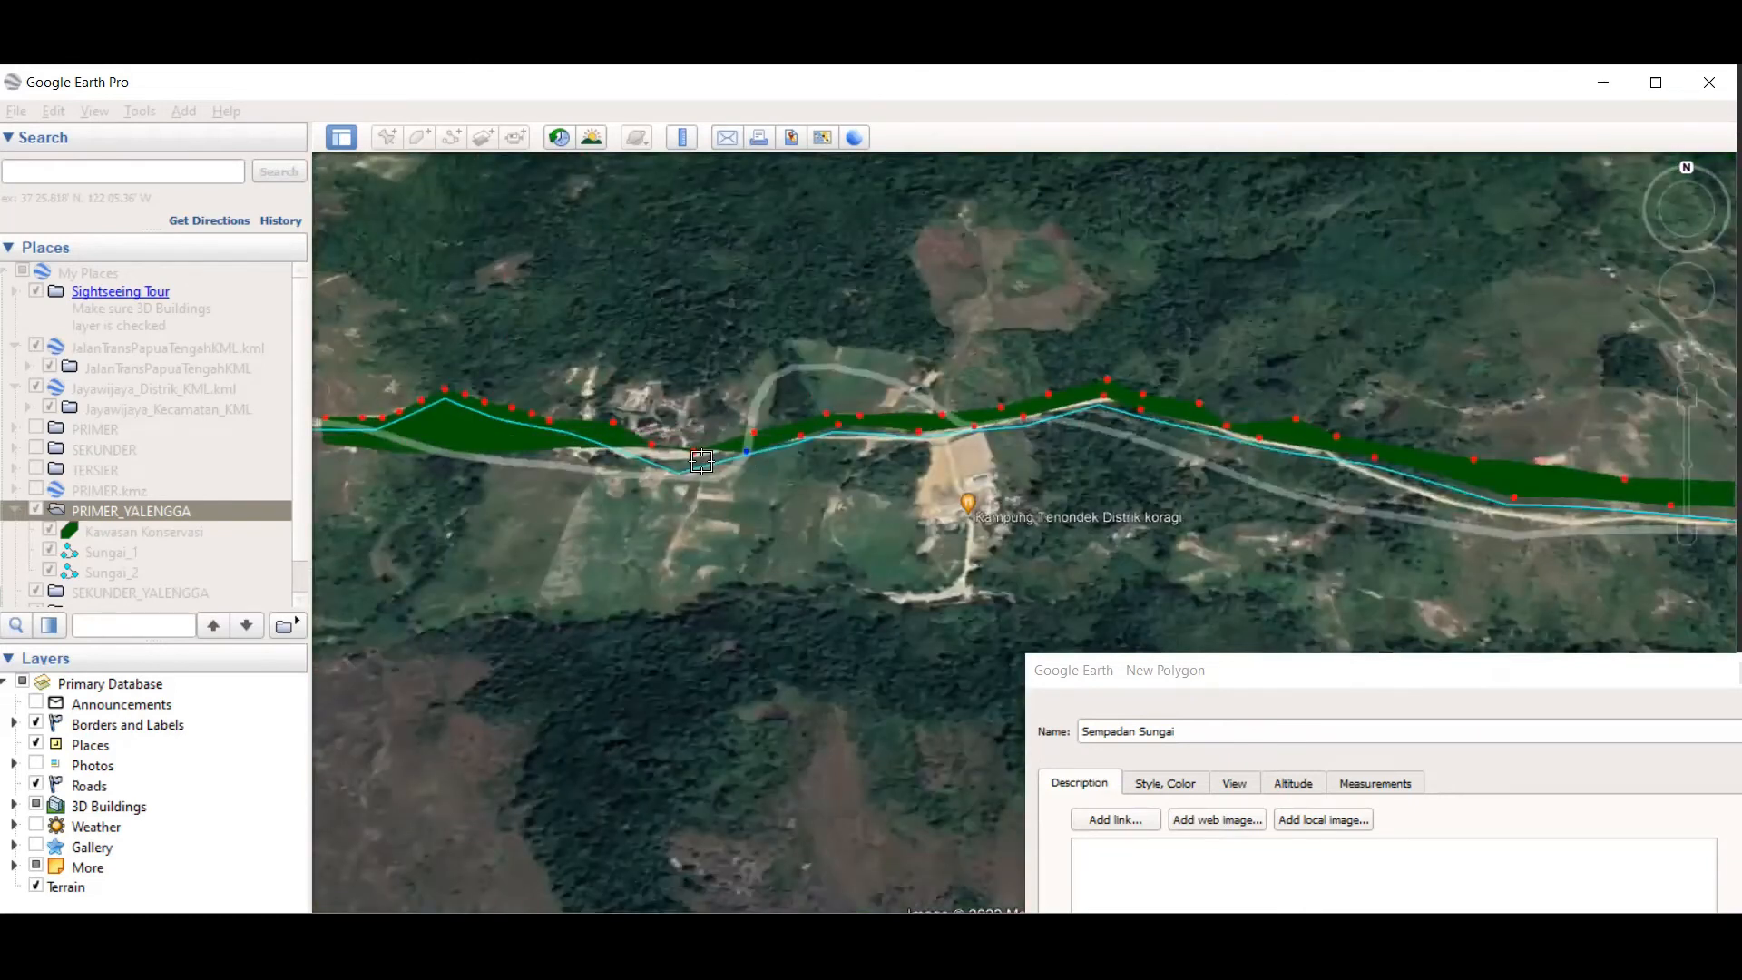
pyautogui.click(684, 470)
# Step: Trace the polygon's southern edge northwest along Sungai_1 up to the tip of its sharp bend
pyautogui.click(633, 447)
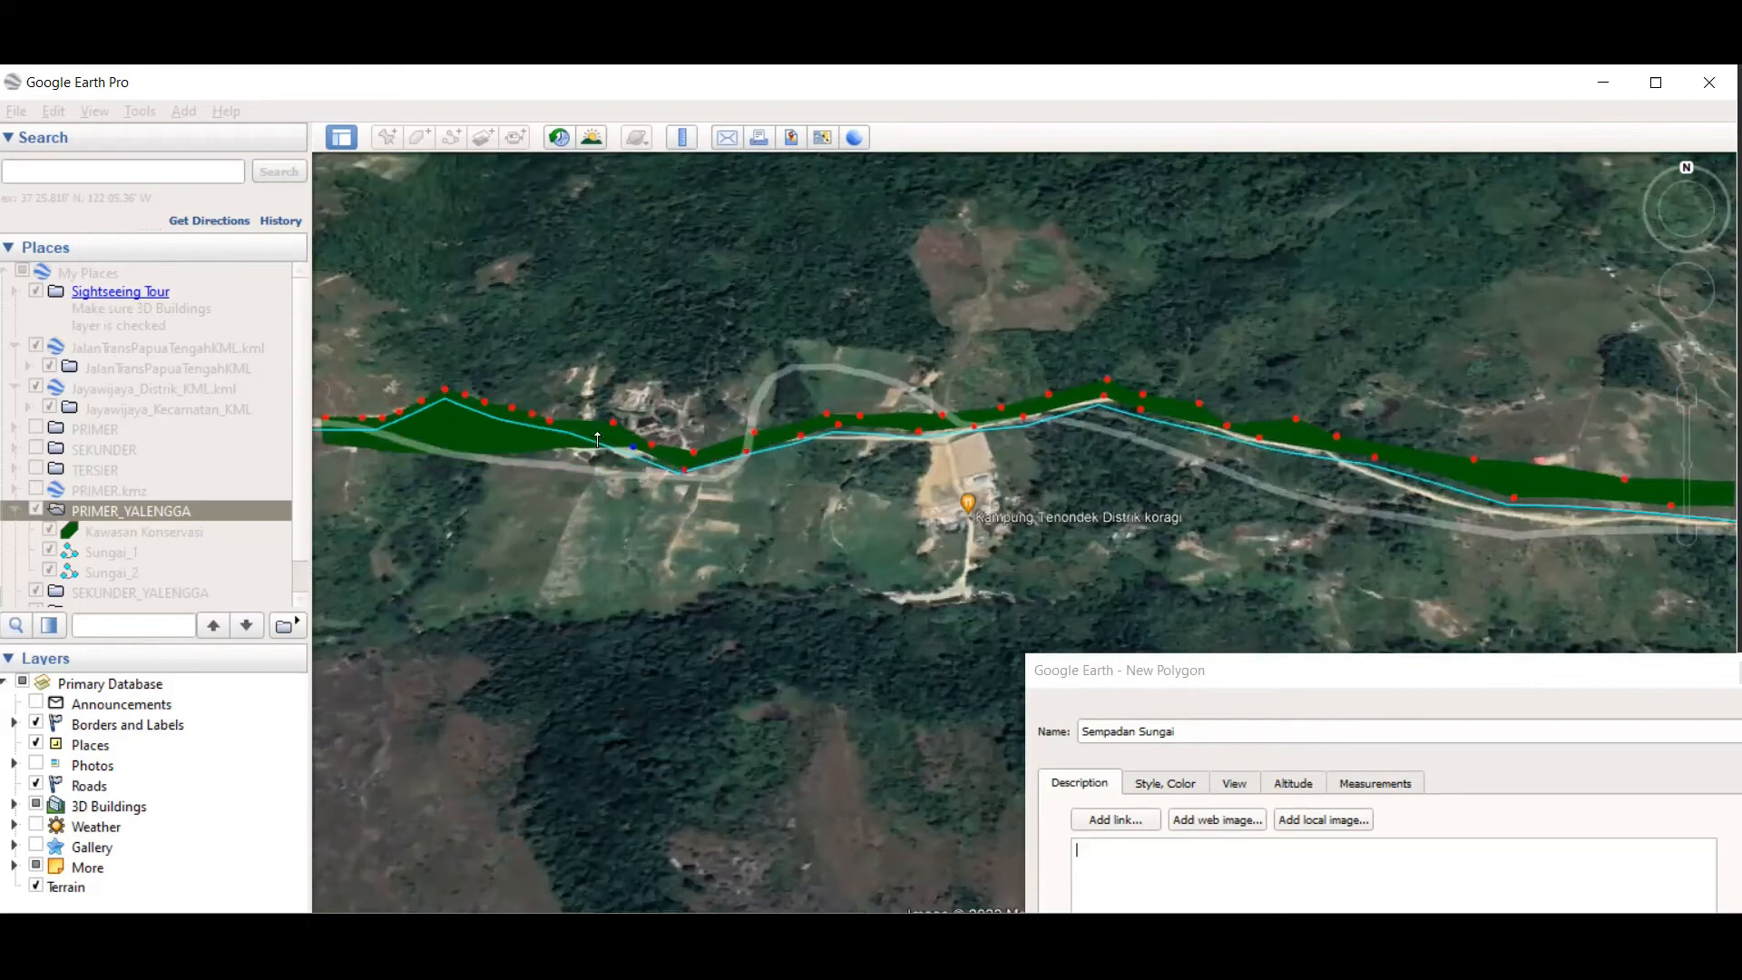
pyautogui.click(596, 432)
pyautogui.click(570, 428)
pyautogui.click(518, 417)
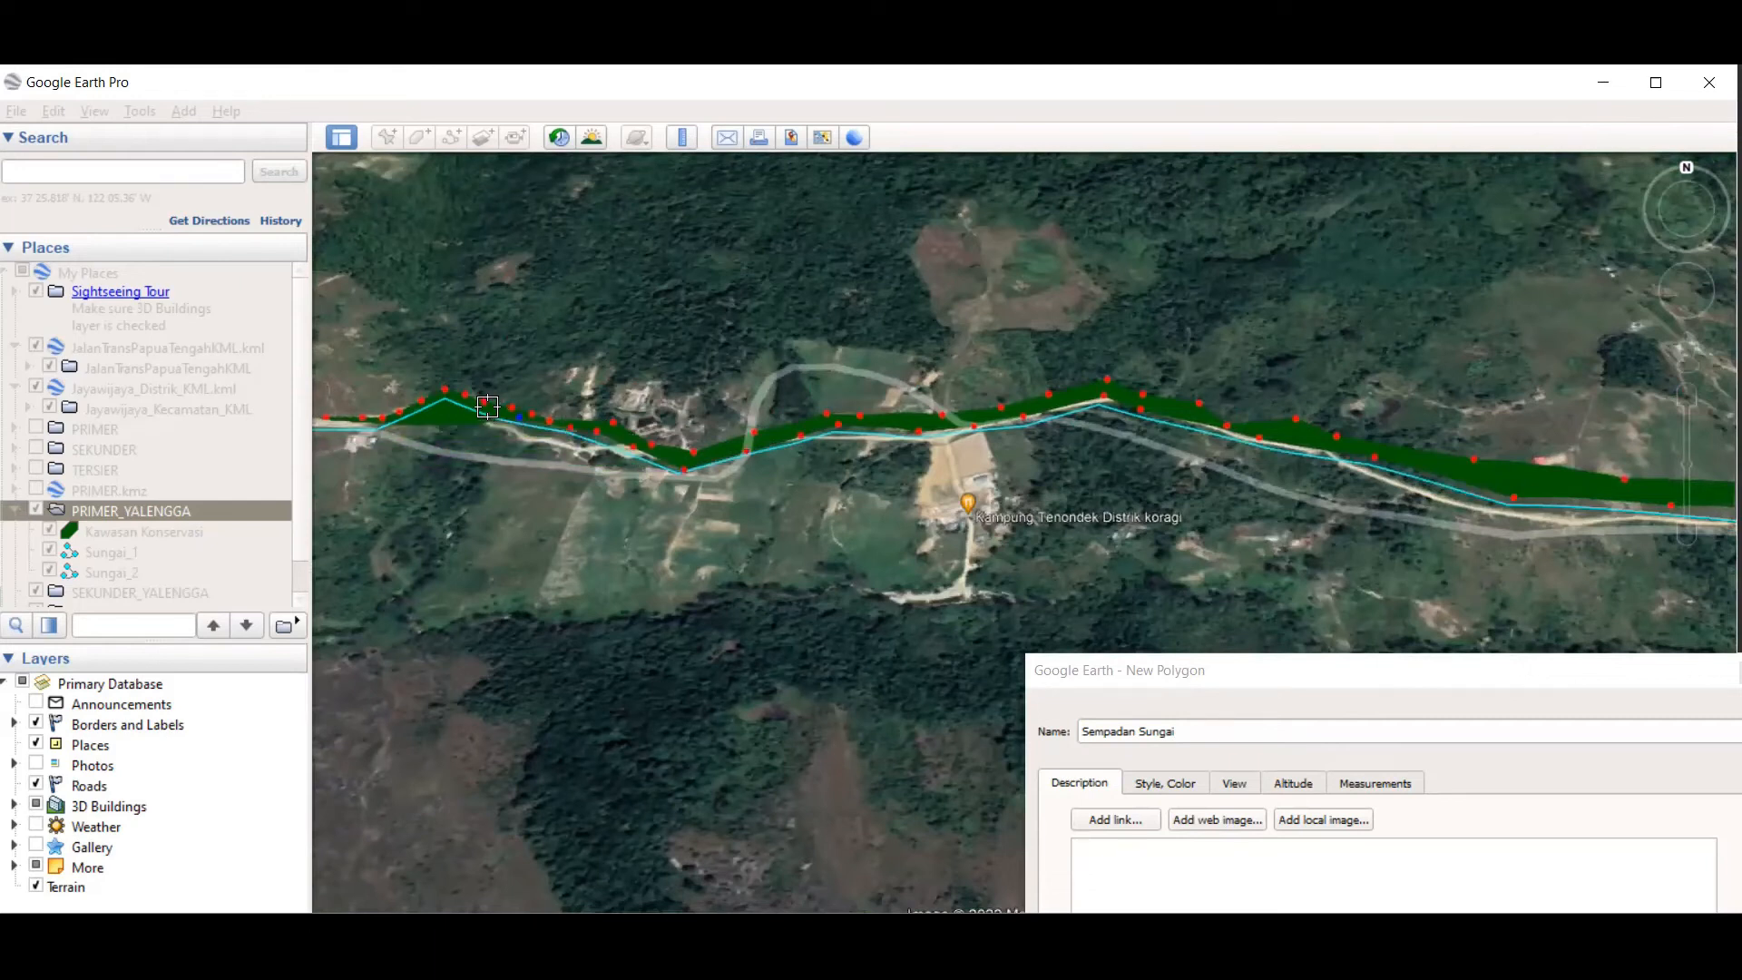
pyautogui.scroll(-3, 449, 399)
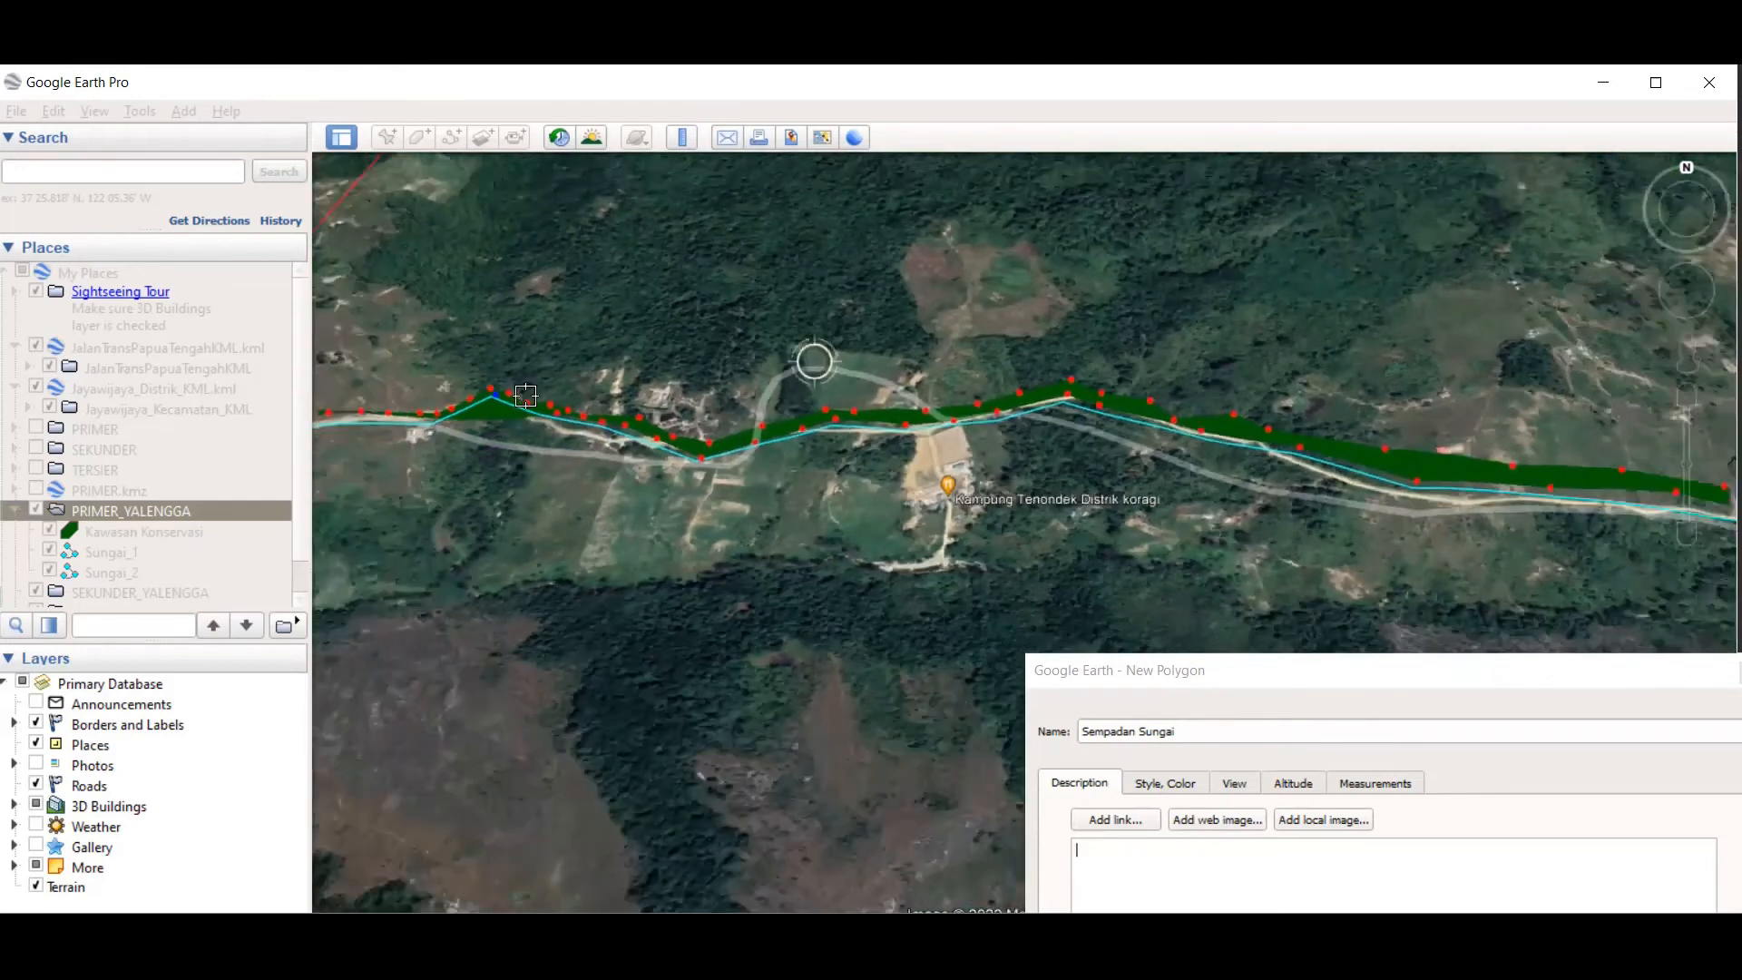
pyautogui.scroll(3, 470, 402)
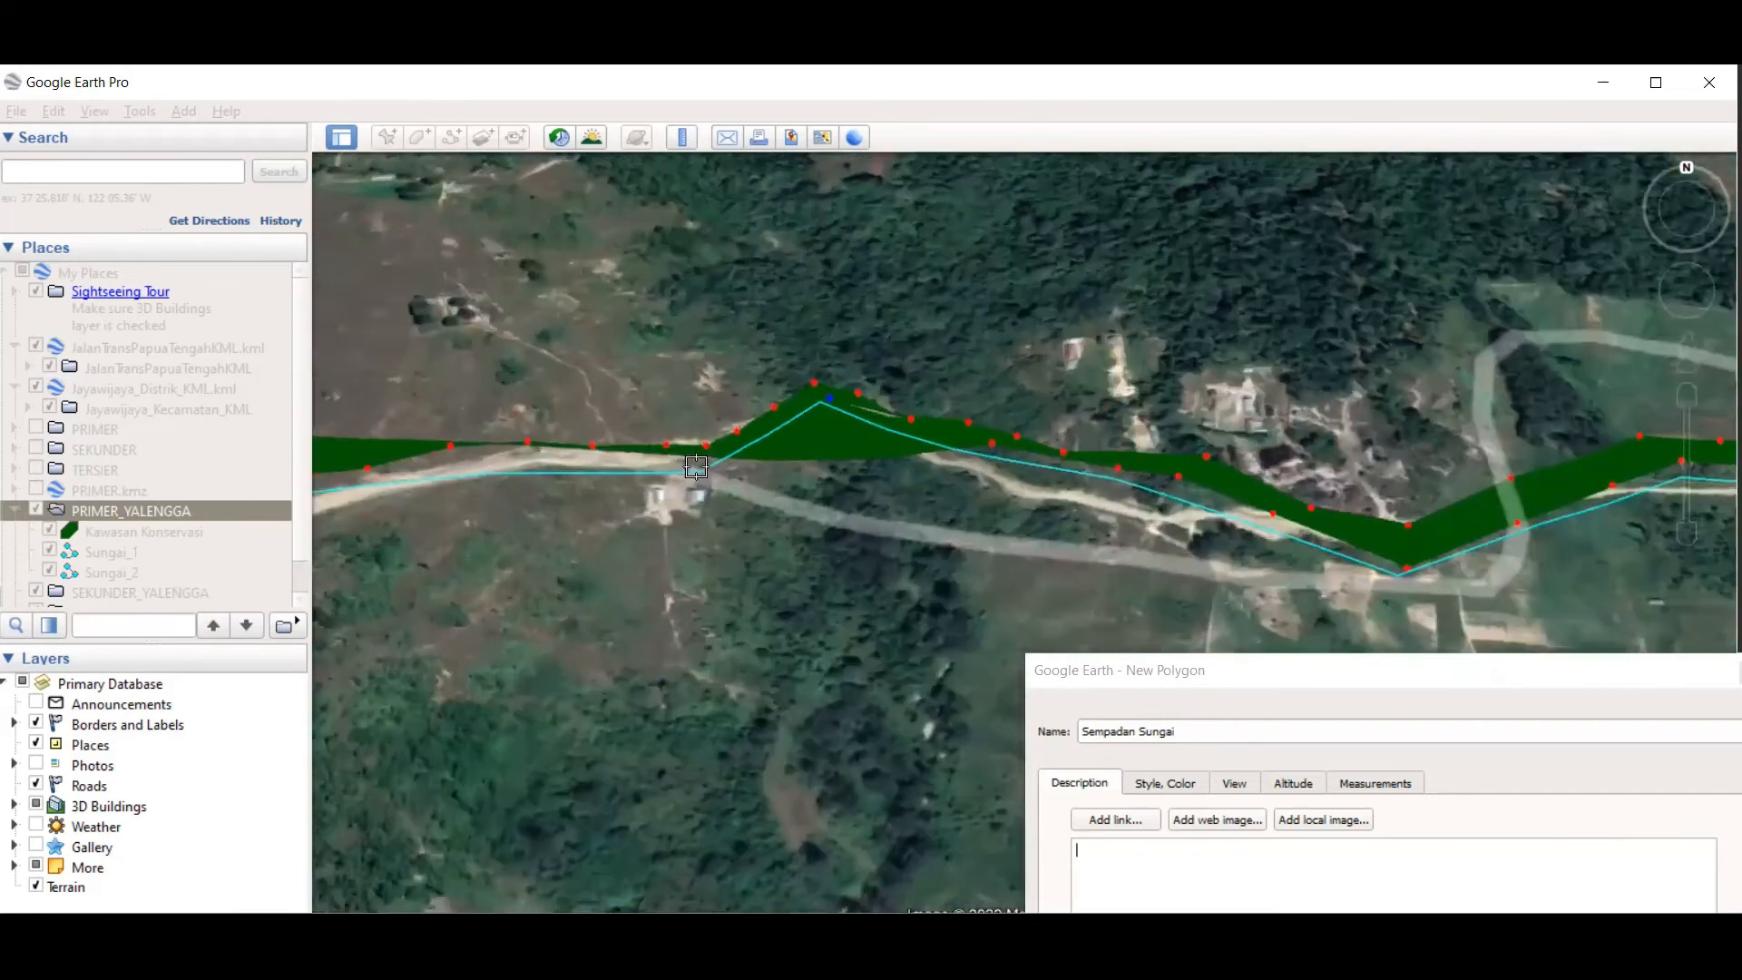
# Step: Try to continue the polygon's southern edge along Sungai_1 west of the sharp bend, past the two houses
pyautogui.click(697, 468)
pyautogui.click(614, 470)
pyautogui.click(541, 464)
pyautogui.click(484, 470)
pyautogui.scroll(-1, 632, 381)
pyautogui.scroll(-3, 670, 421)
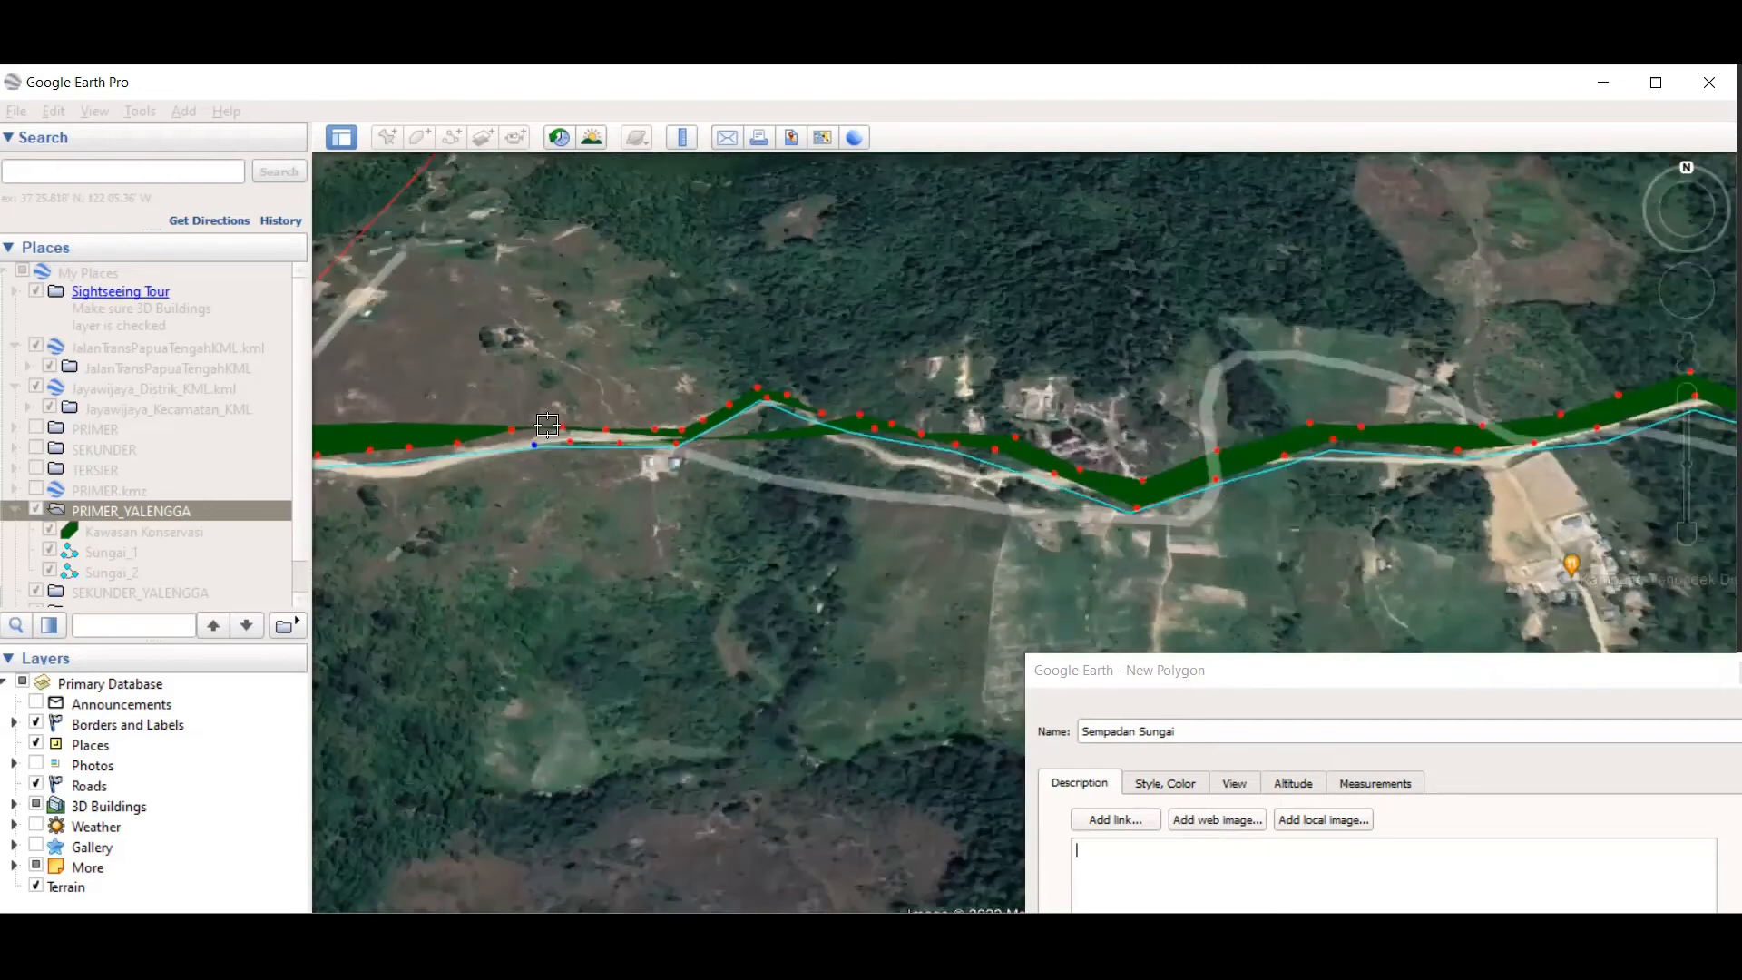
pyautogui.scroll(3, 553, 417)
pyautogui.scroll(1, 552, 417)
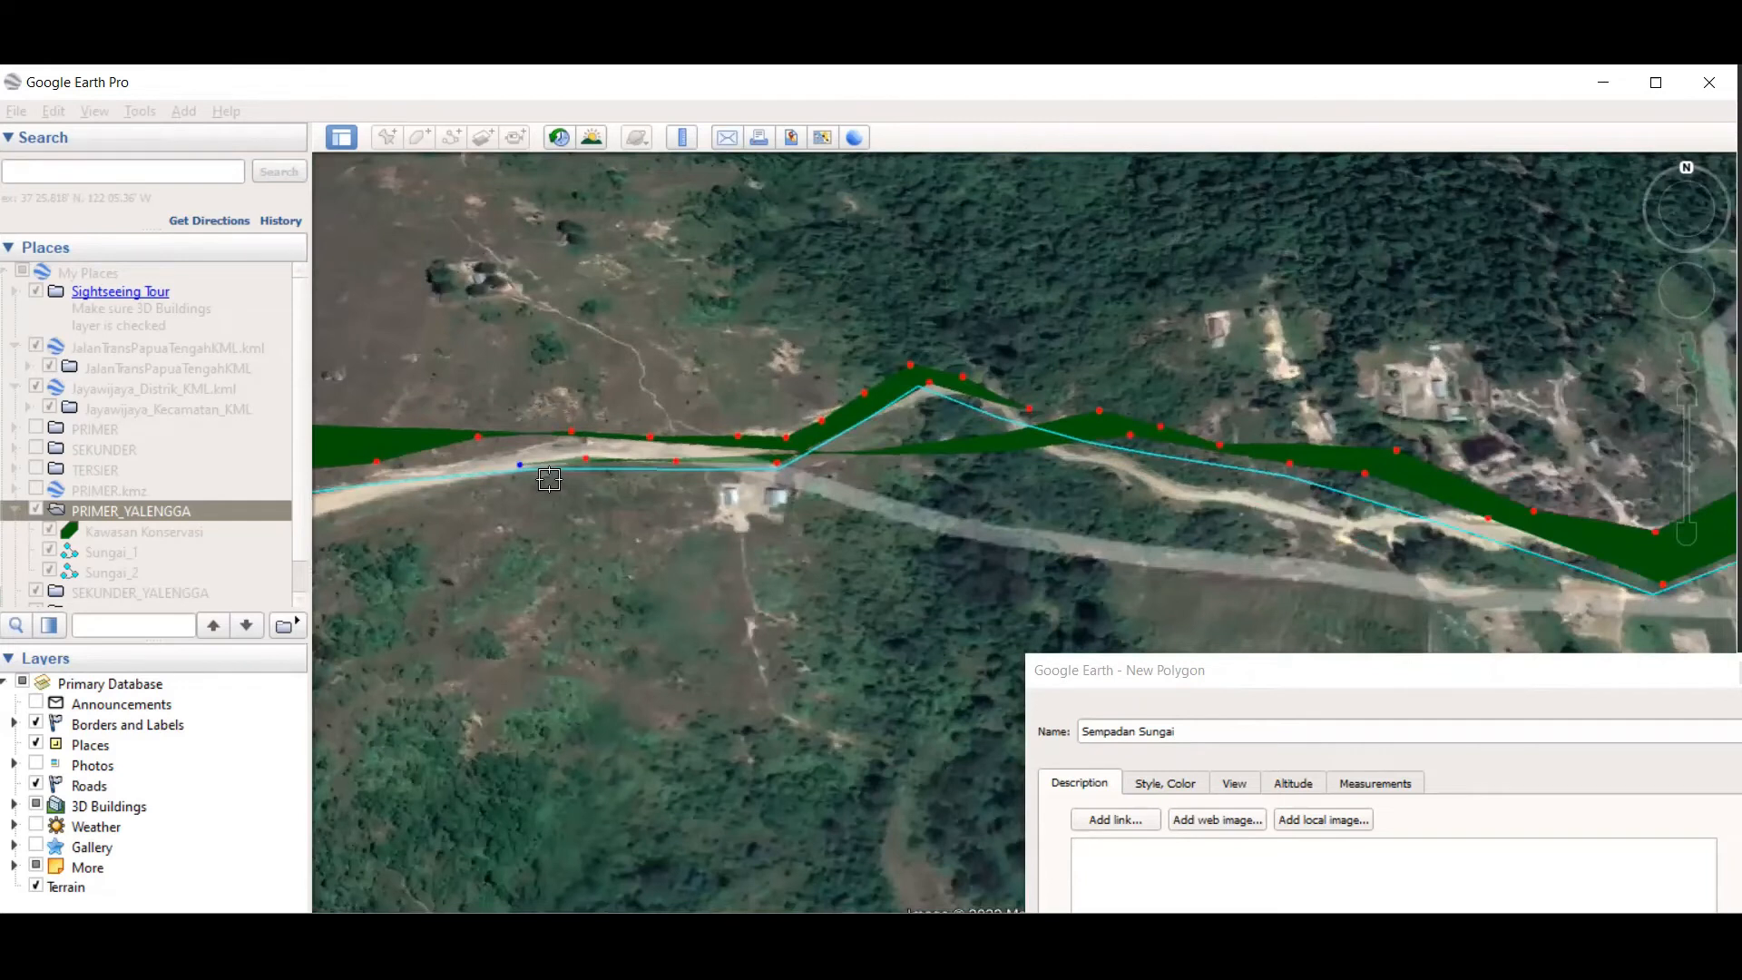
# Step: Delete the polygon vertices just placed west of the sharp bend and the ones around the bend's tip
pyautogui.rightClick(513, 461)
pyautogui.rightClick(586, 459)
pyautogui.rightClick(676, 461)
pyautogui.rightClick(777, 462)
pyautogui.rightClick(857, 457)
pyautogui.rightClick(1061, 433)
pyautogui.rightClick(1143, 440)
pyautogui.rightClick(1056, 464)
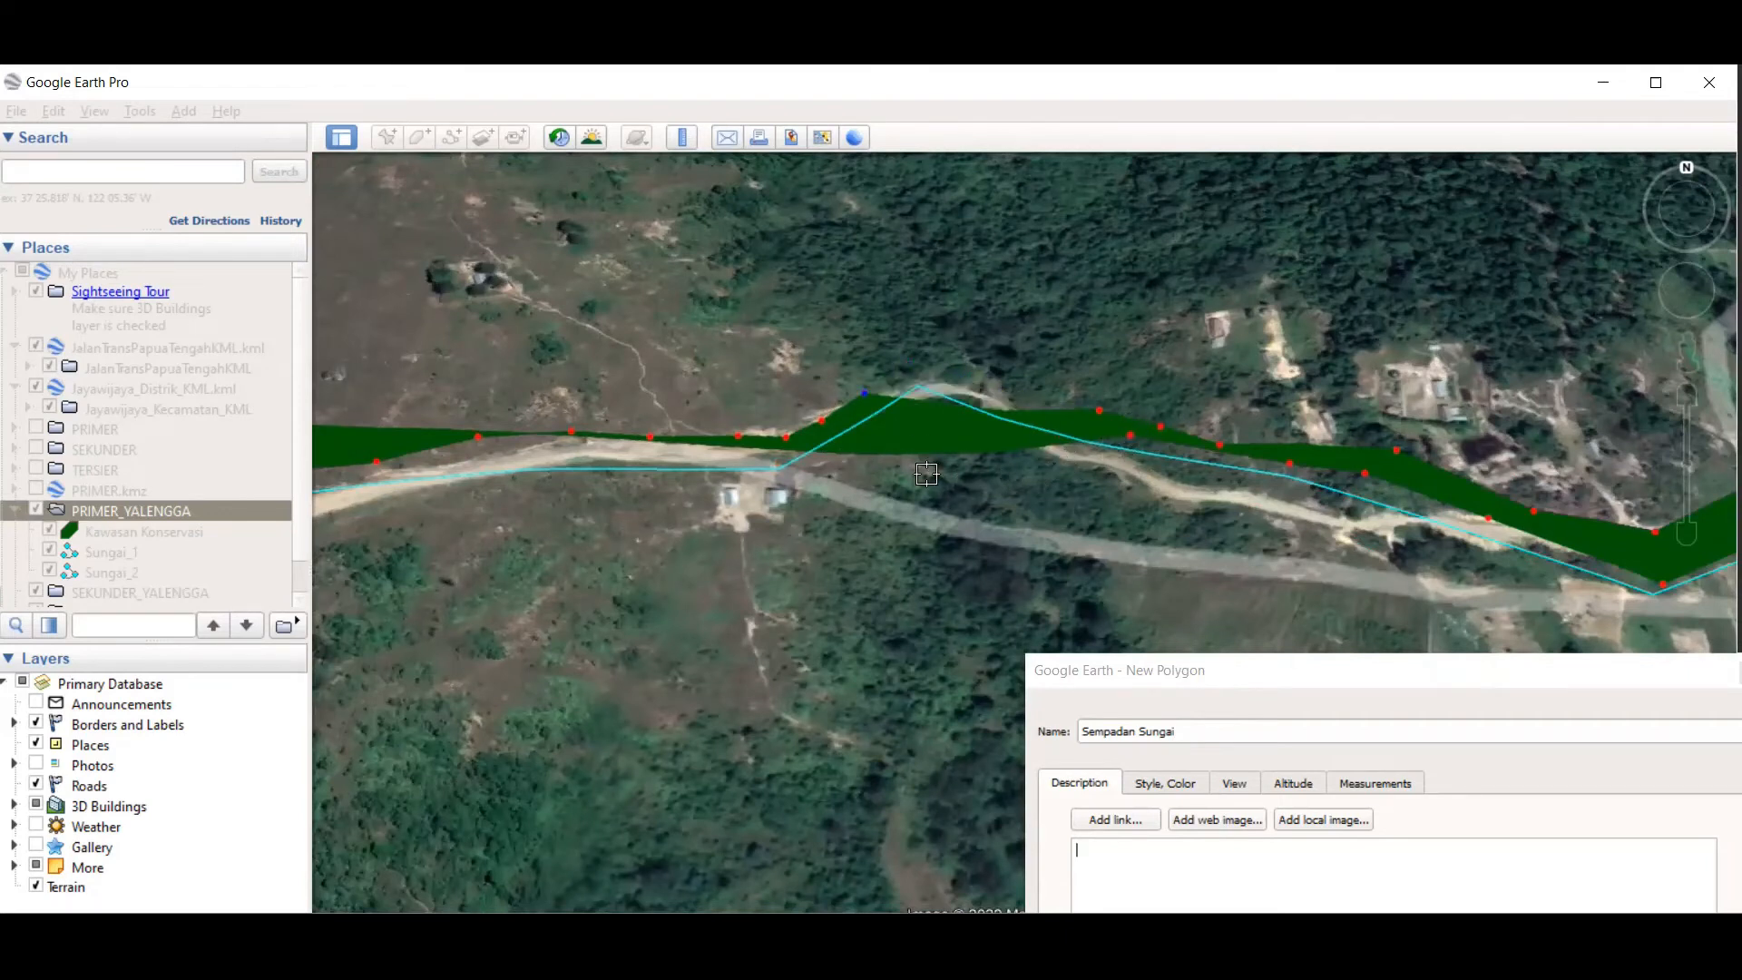
# Step: Delete the remaining northern-edge vertices along Sungai_1 immediately west of the sharp bend
pyautogui.rightClick(878, 470)
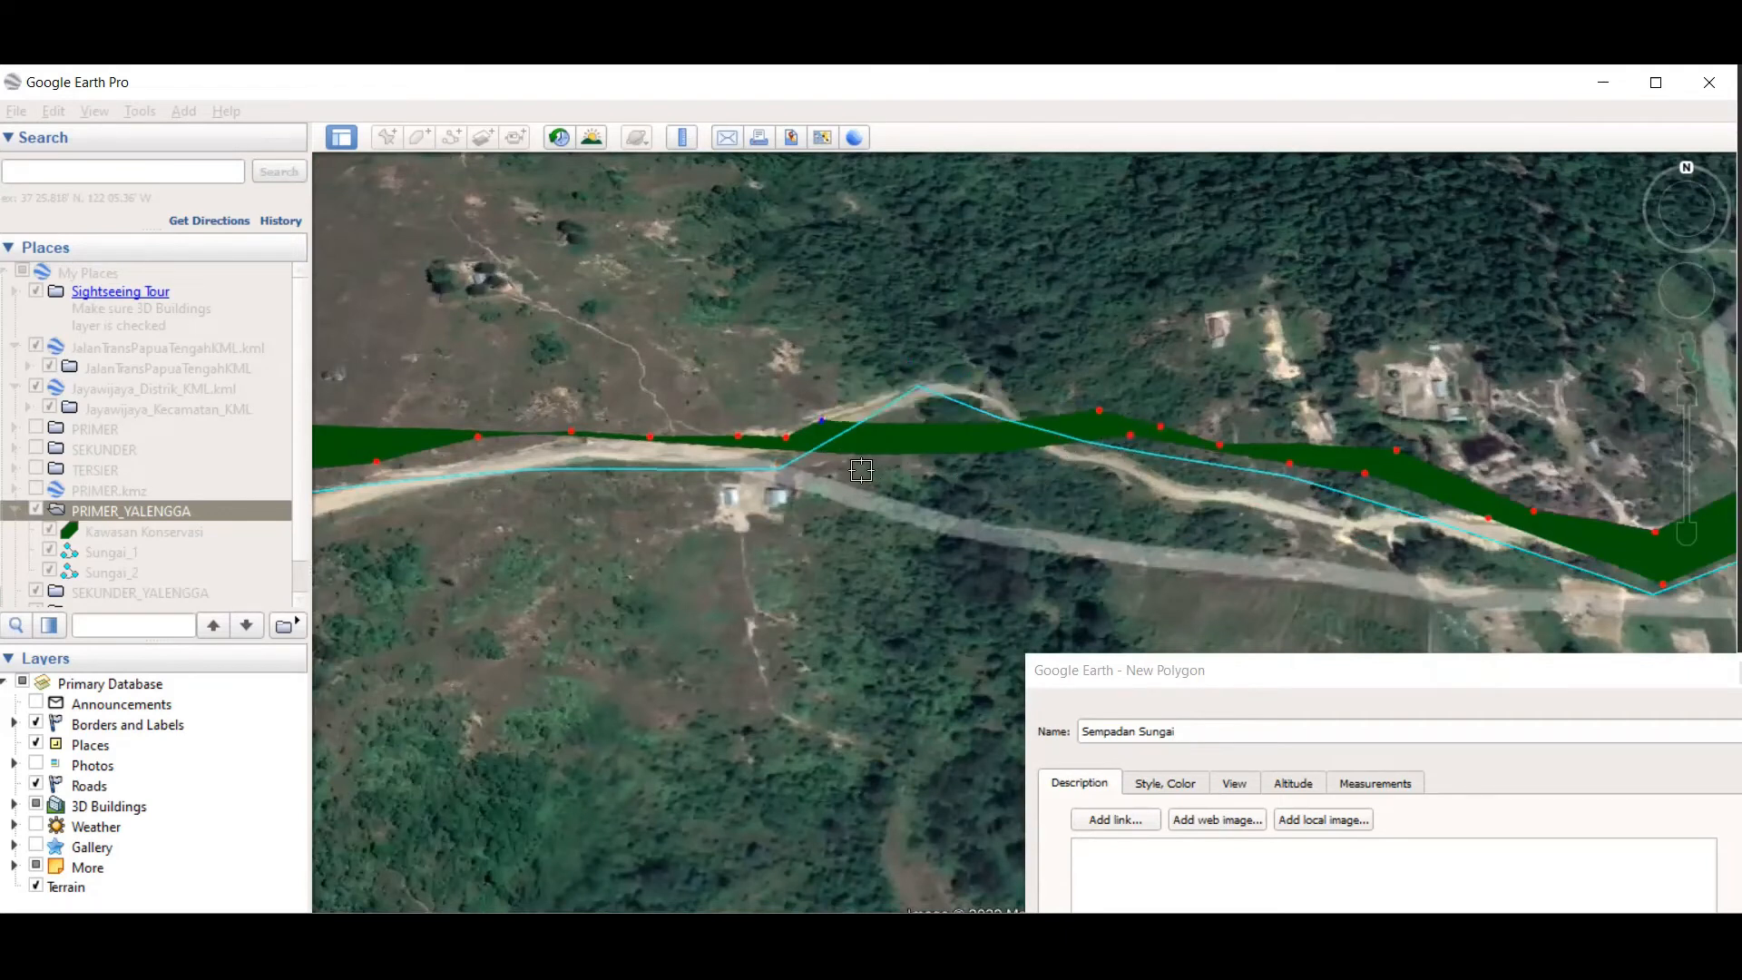
pyautogui.rightClick(684, 479)
pyautogui.rightClick(685, 479)
pyautogui.rightClick(676, 479)
pyautogui.rightClick(610, 481)
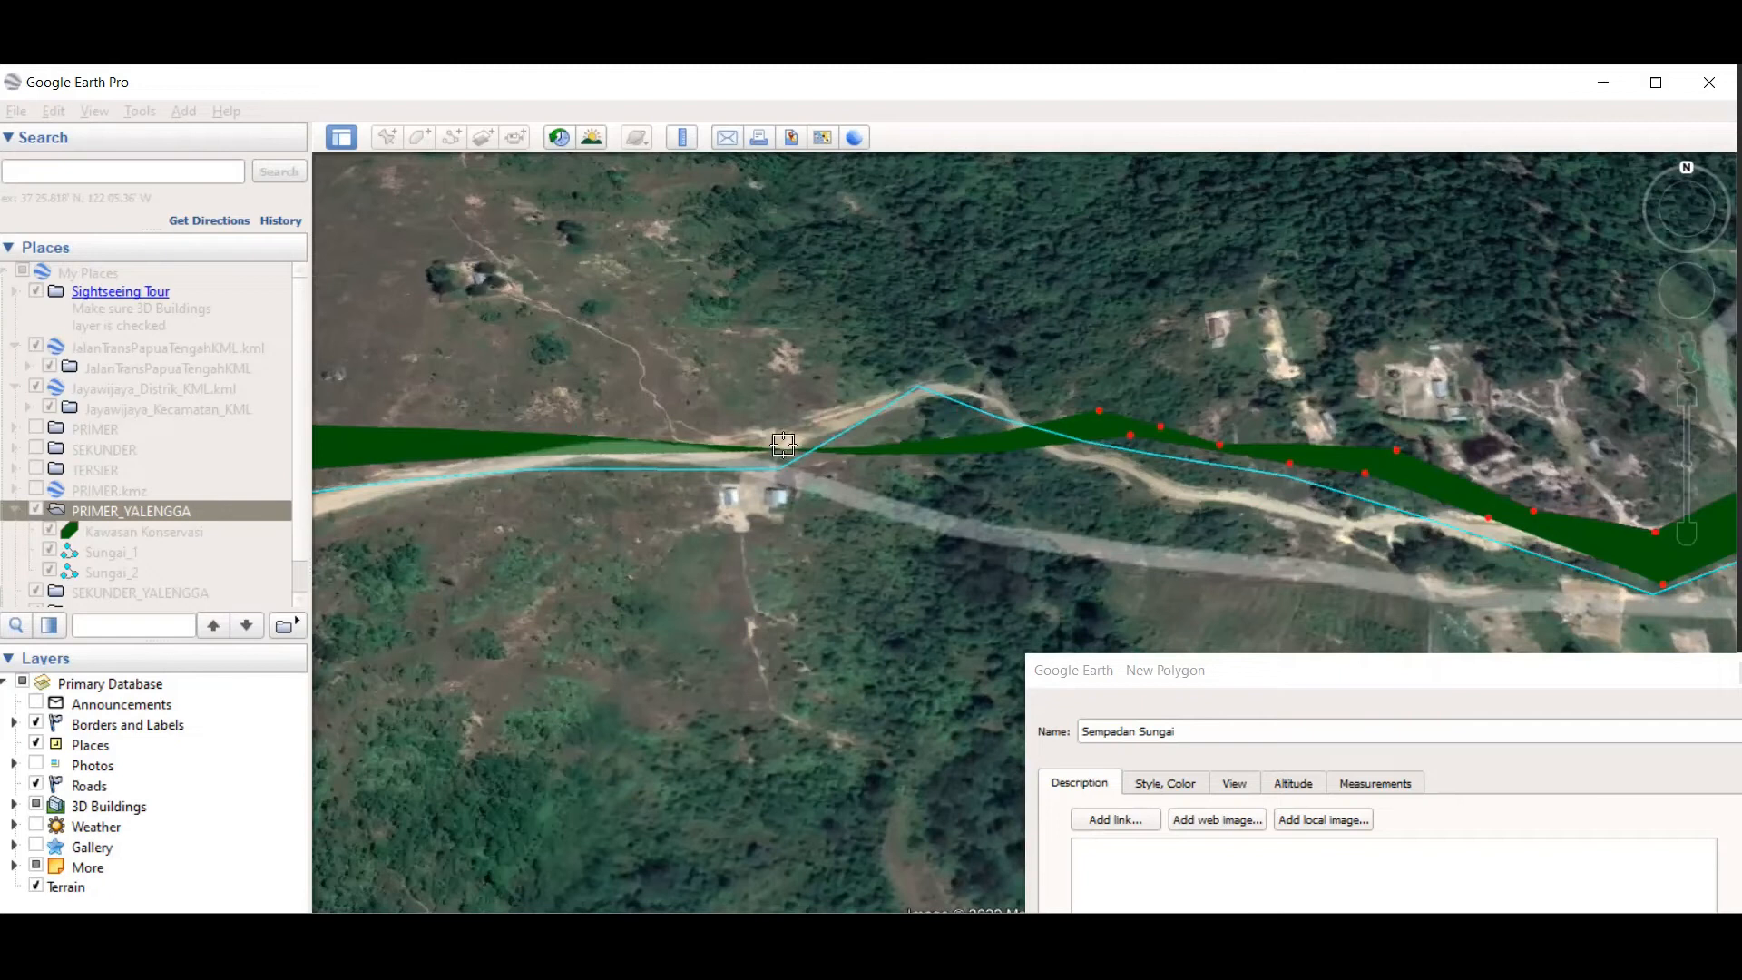
# Step: Review the polygon's line and area style, then save it as Sempadan Sungai
pyautogui.scroll(-3, 923, 444)
pyautogui.scroll(2, 583, 440)
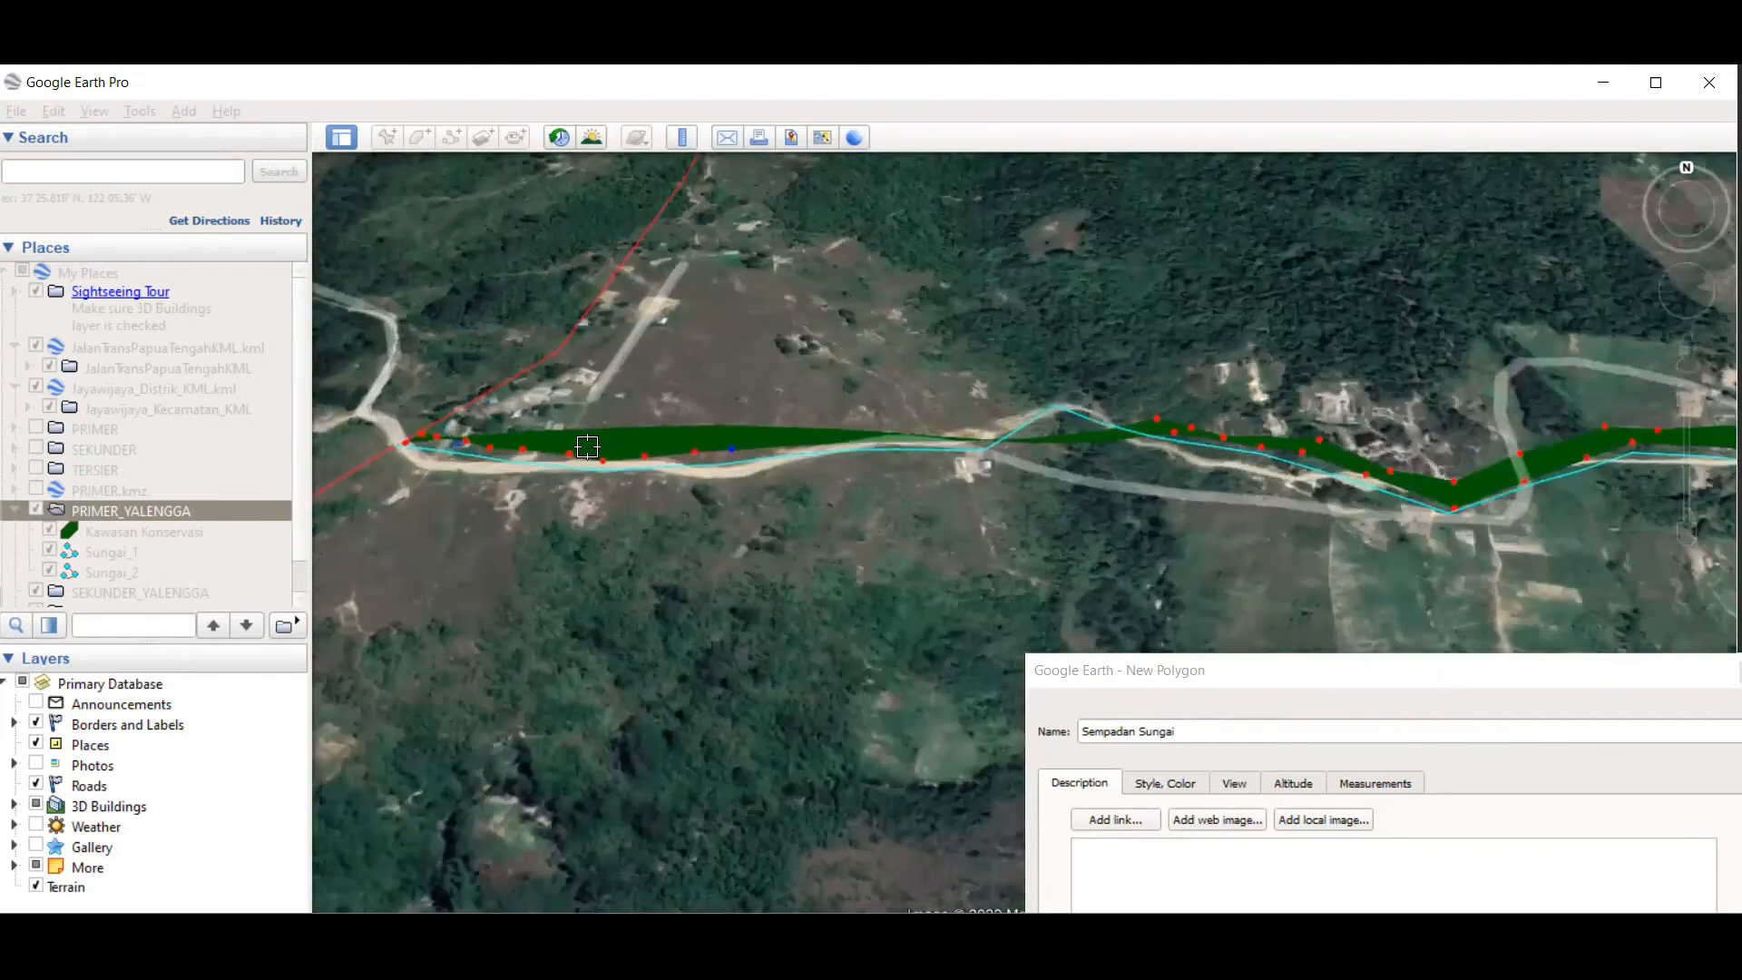
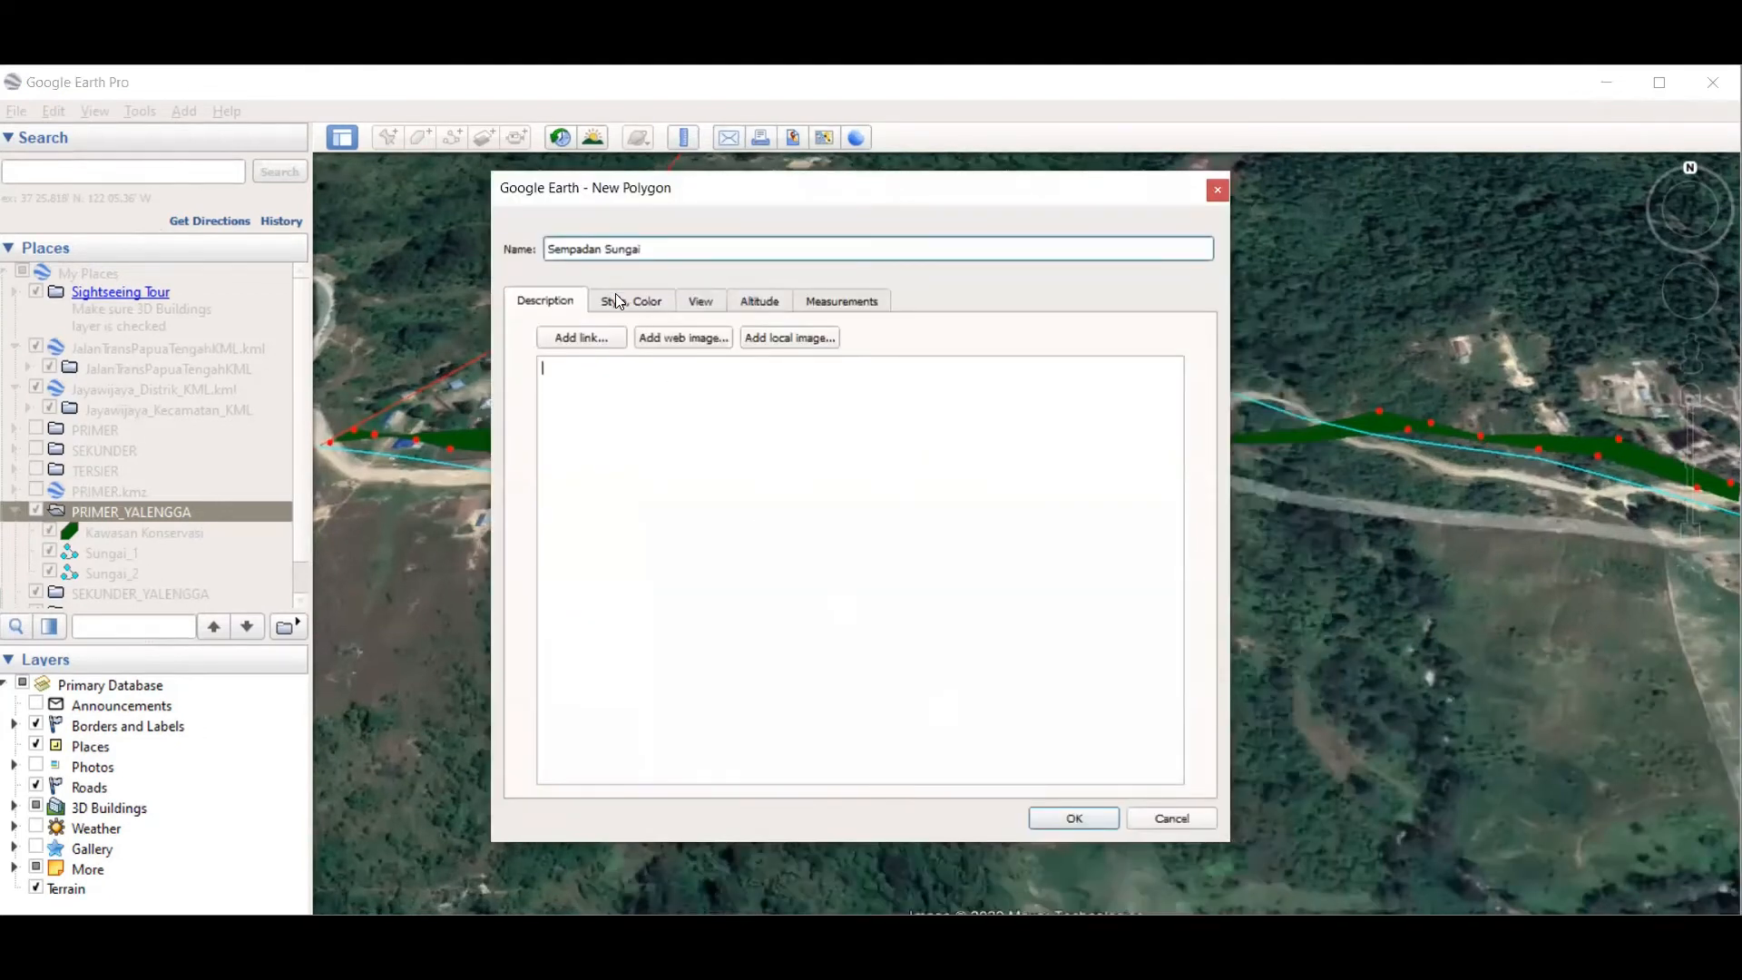
pyautogui.click(618, 303)
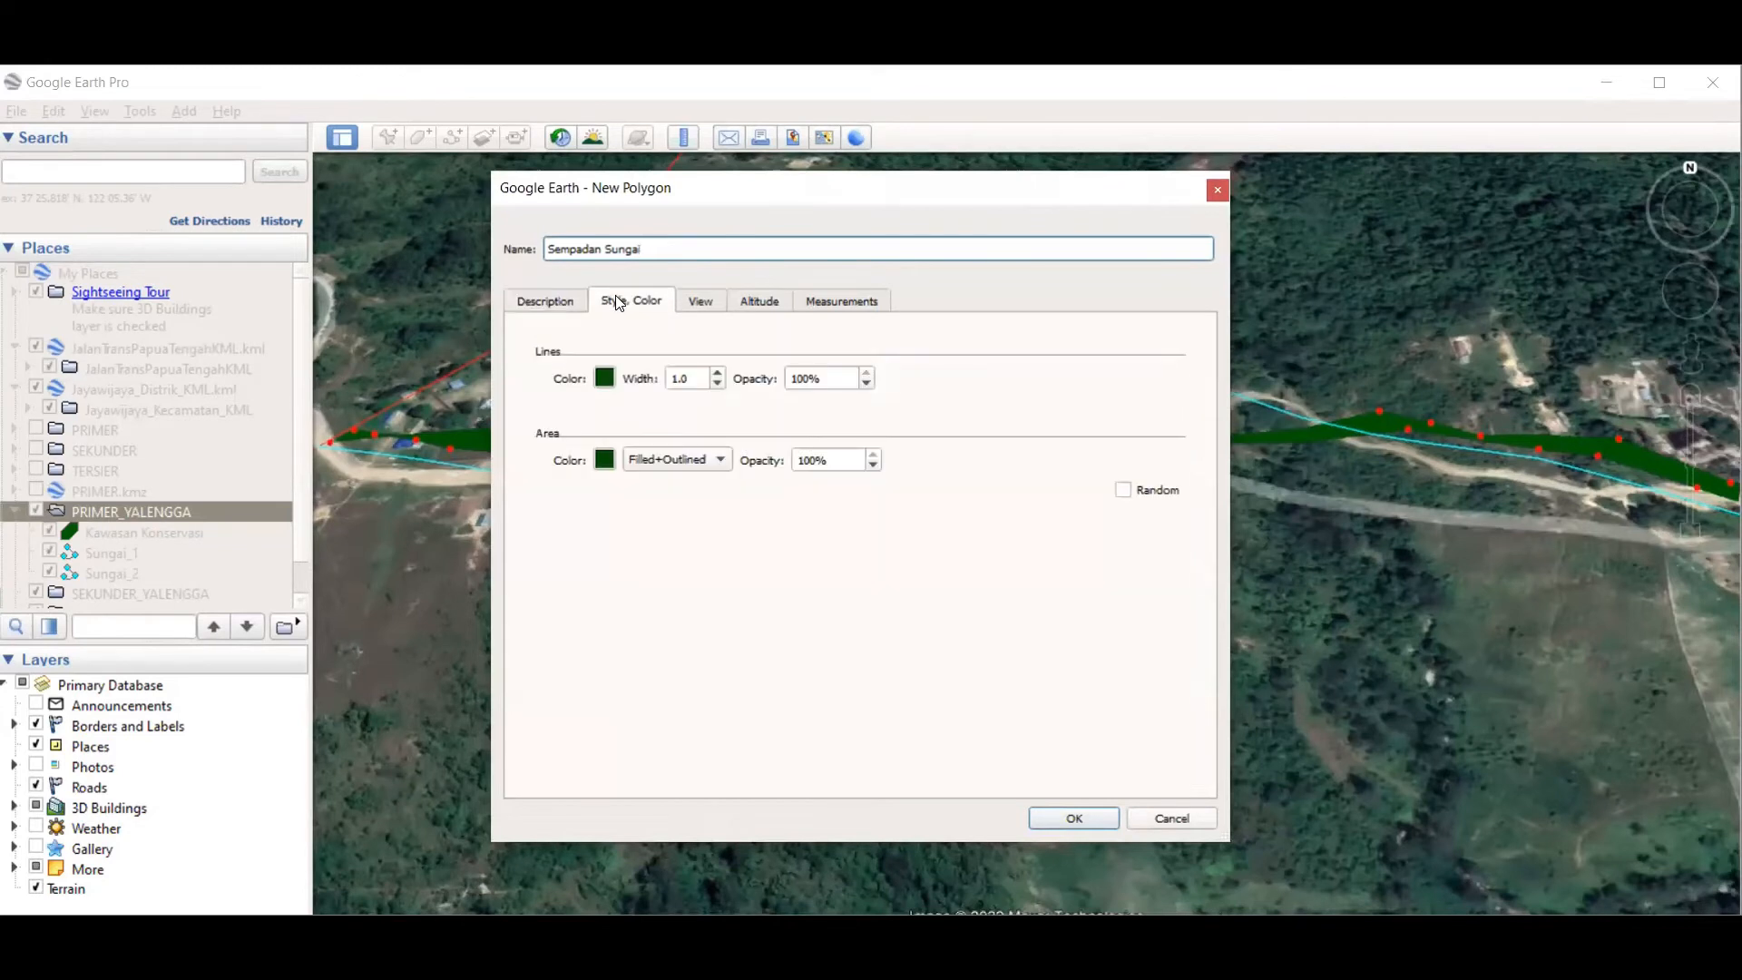
pyautogui.click(1073, 816)
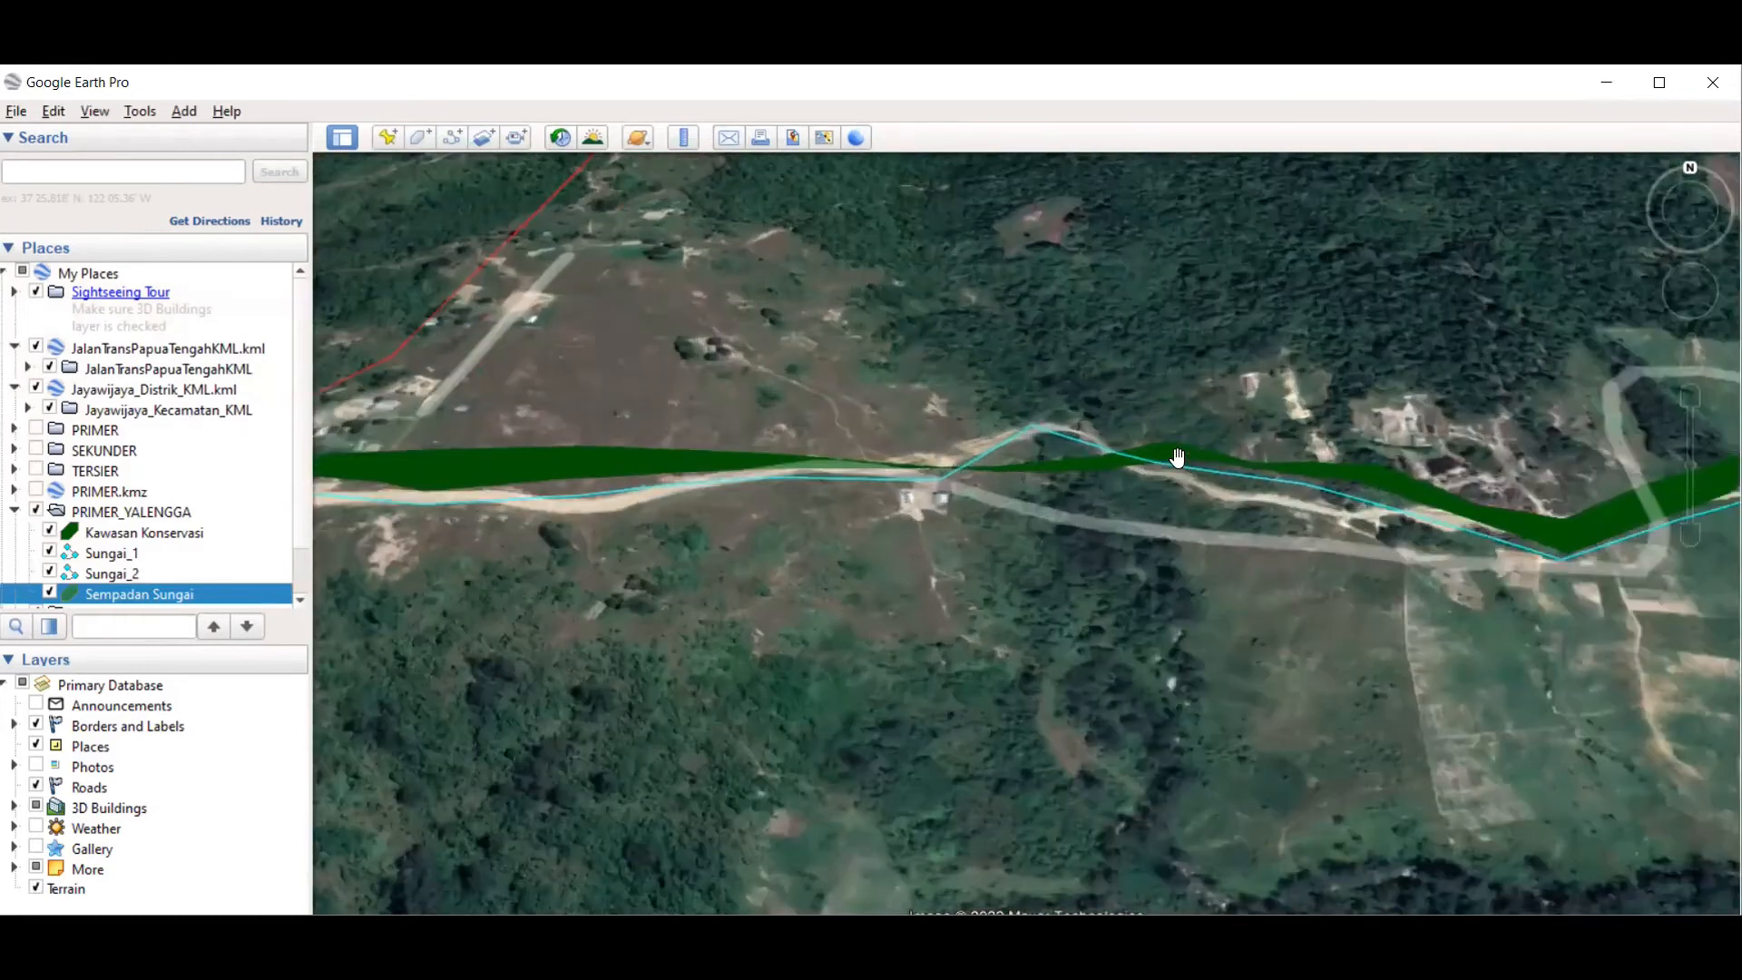
# Step: Reopen the Sempadan Sungai polygon for editing at the sharp bend of Sungai_1
pyautogui.doubleClick(1104, 442)
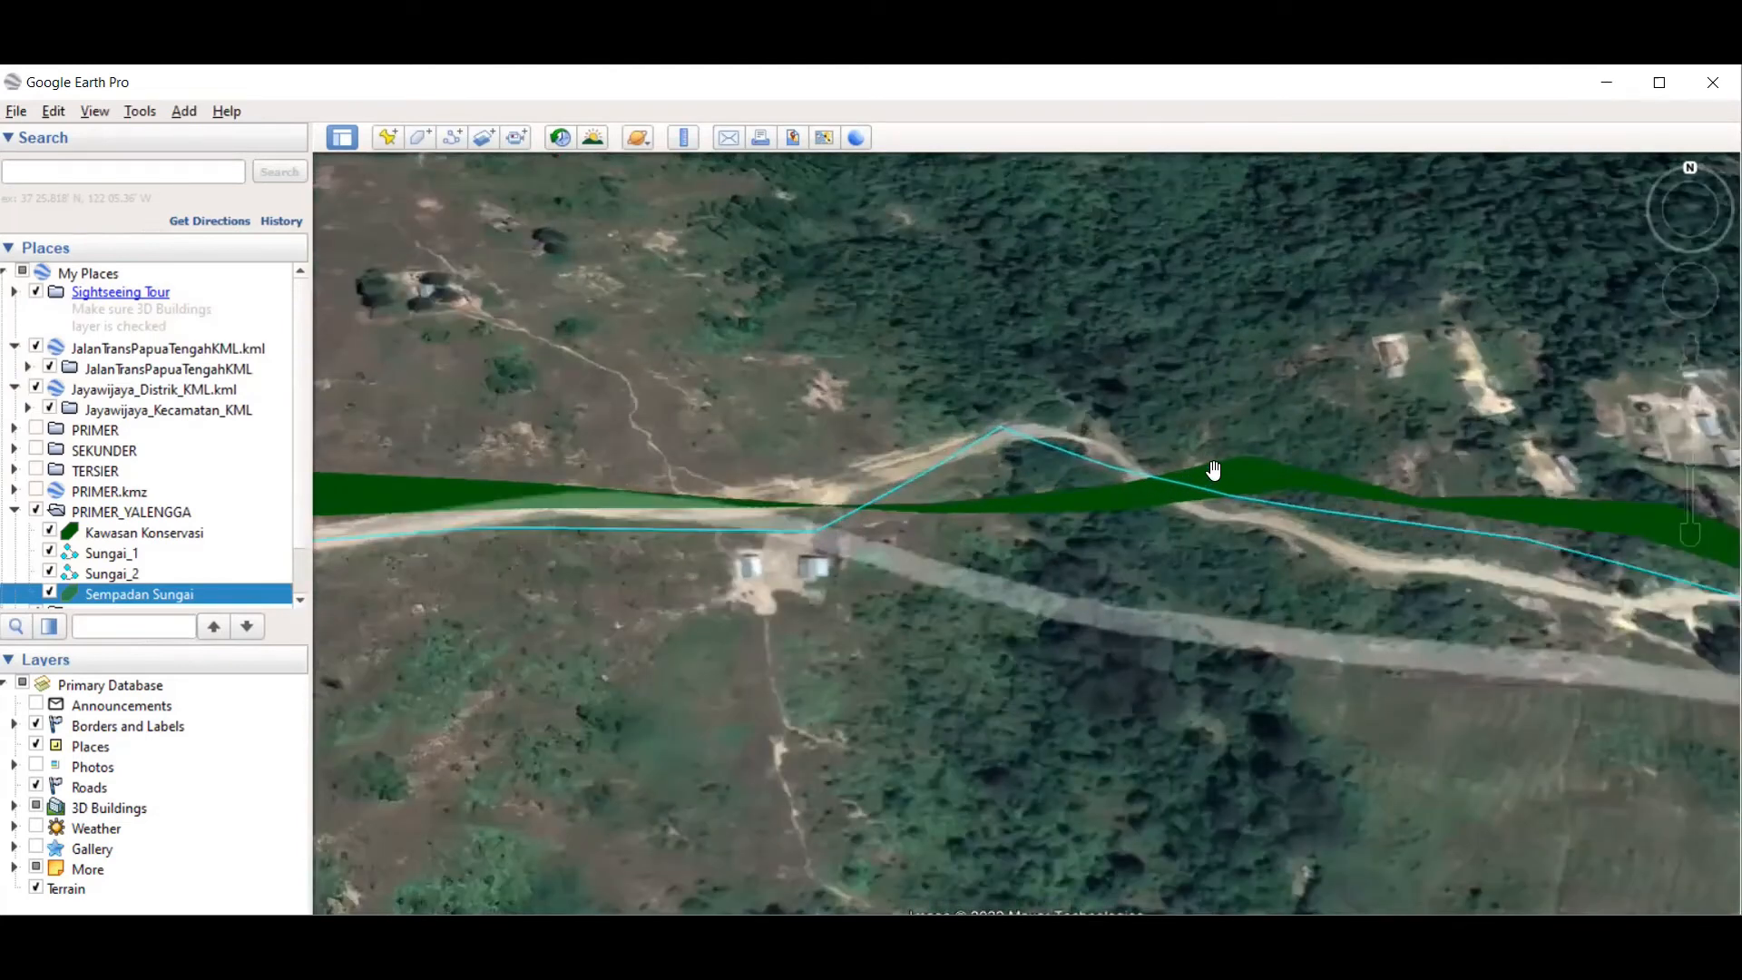
pyautogui.rightClick(188, 598)
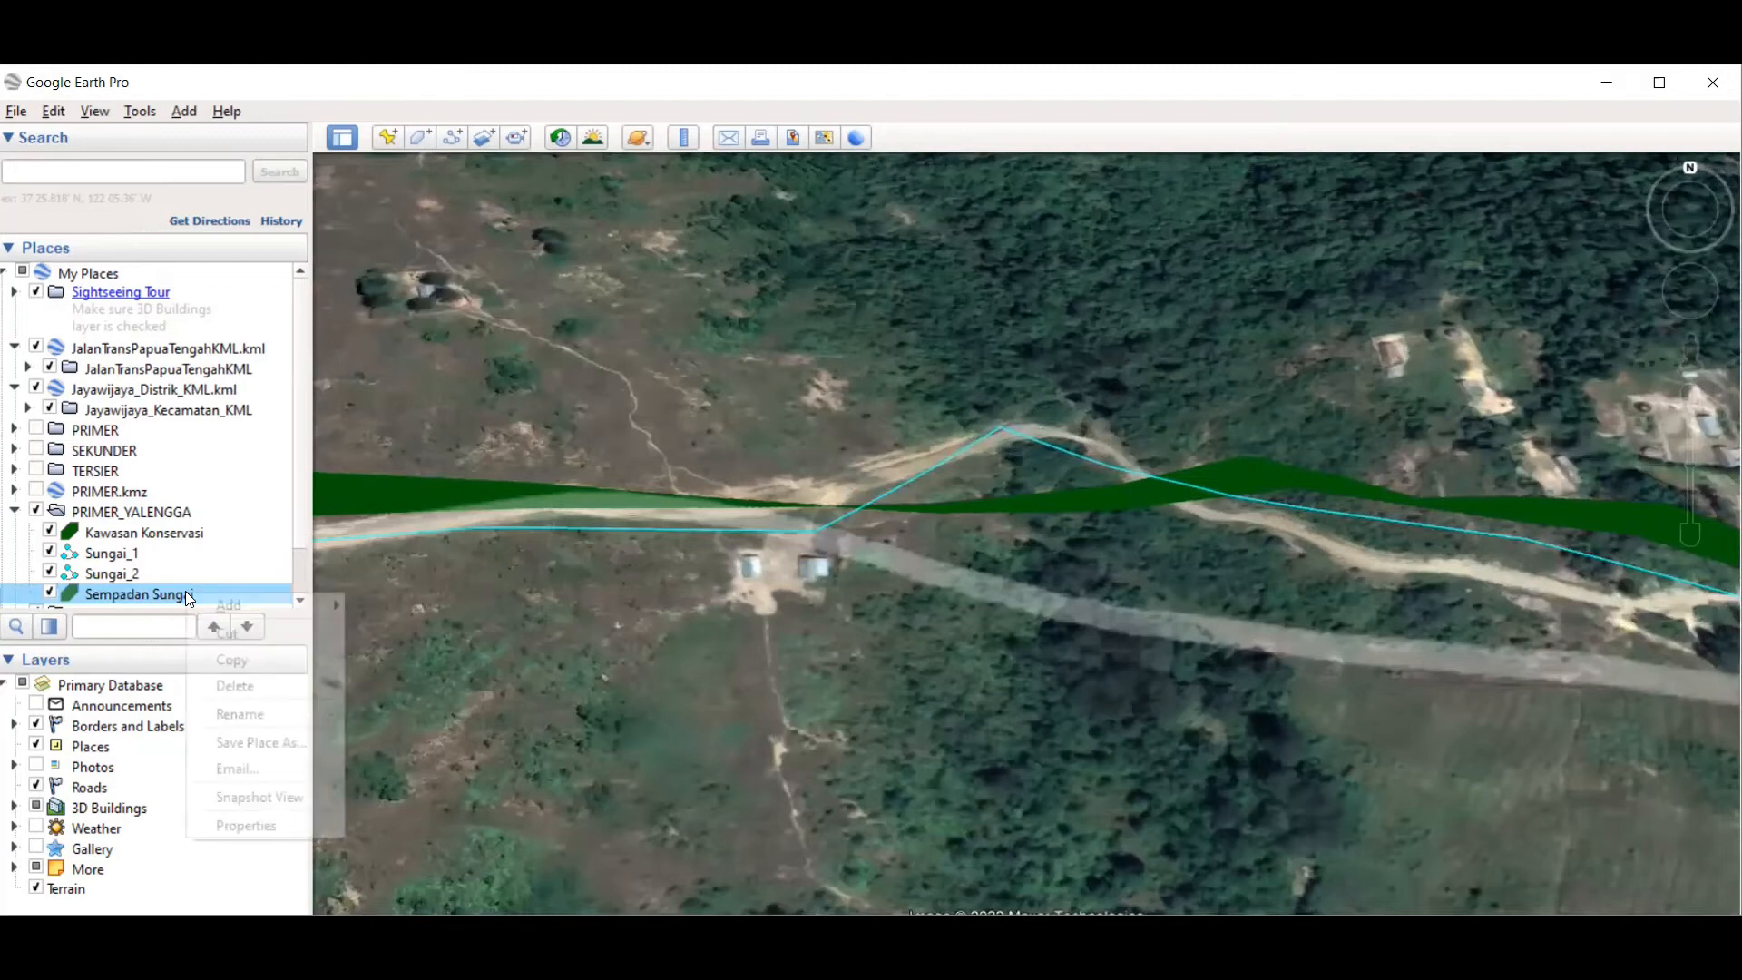
pyautogui.click(265, 823)
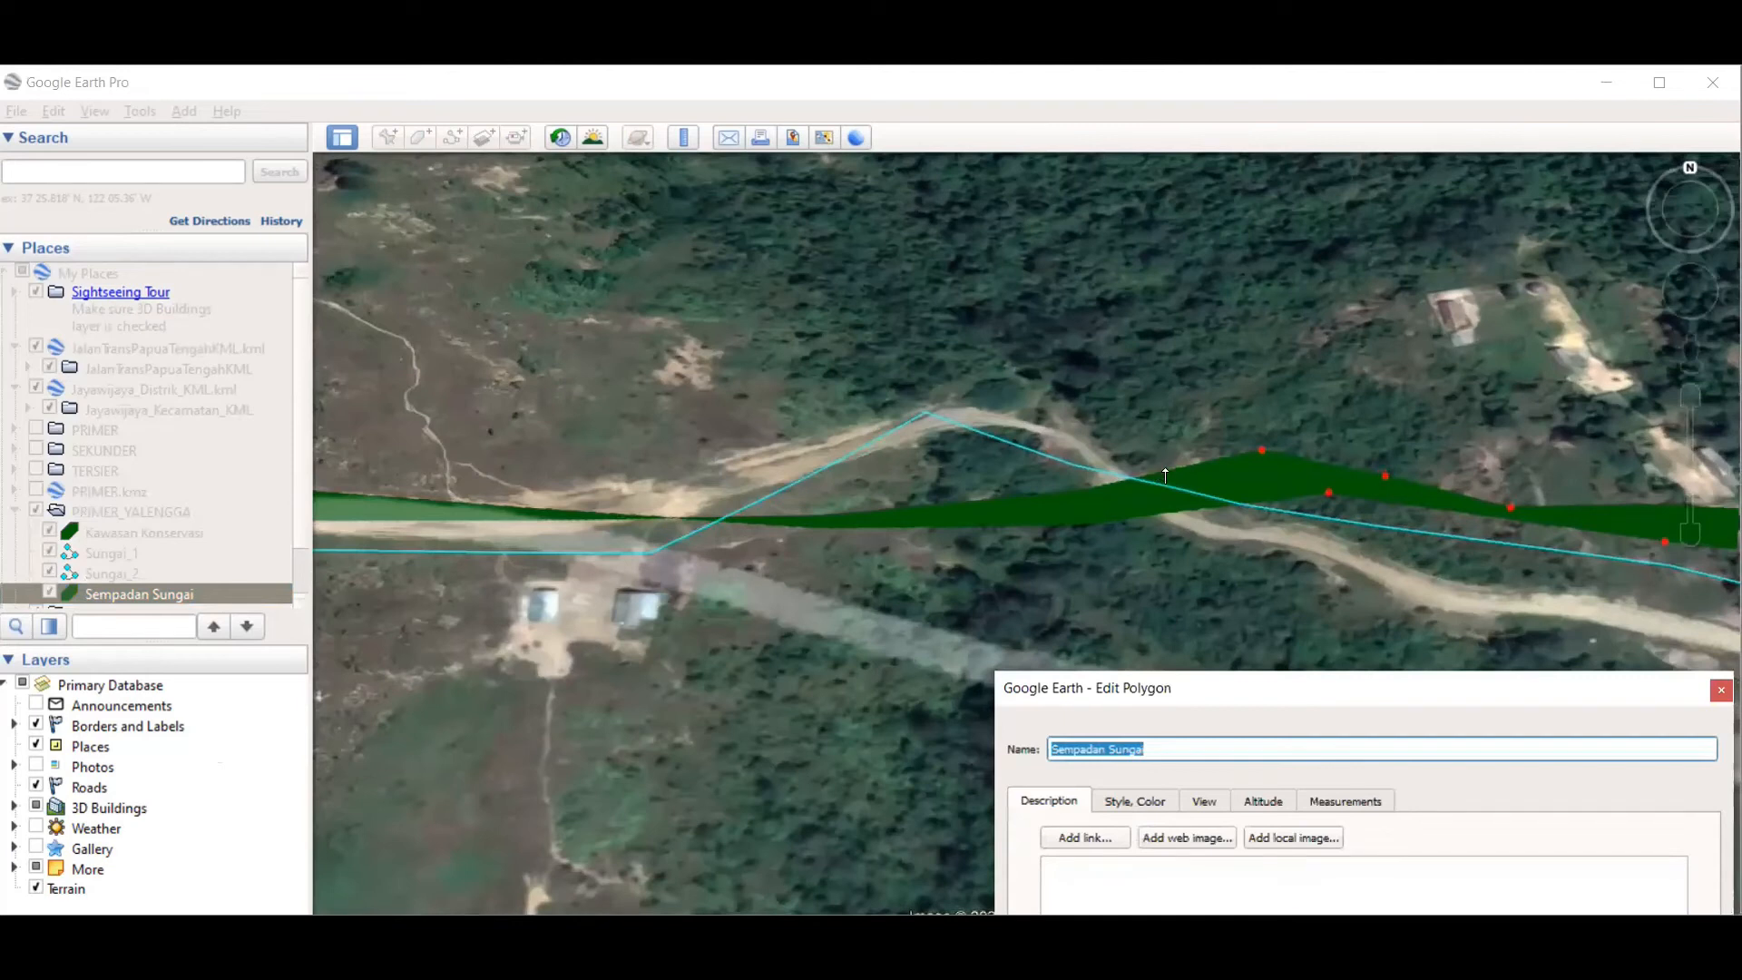
pyautogui.moveTo(1165, 470)
pyautogui.mouseDown()
pyautogui.moveTo(1145, 459)
pyautogui.moveTo(1162, 464)
pyautogui.mouseUp()
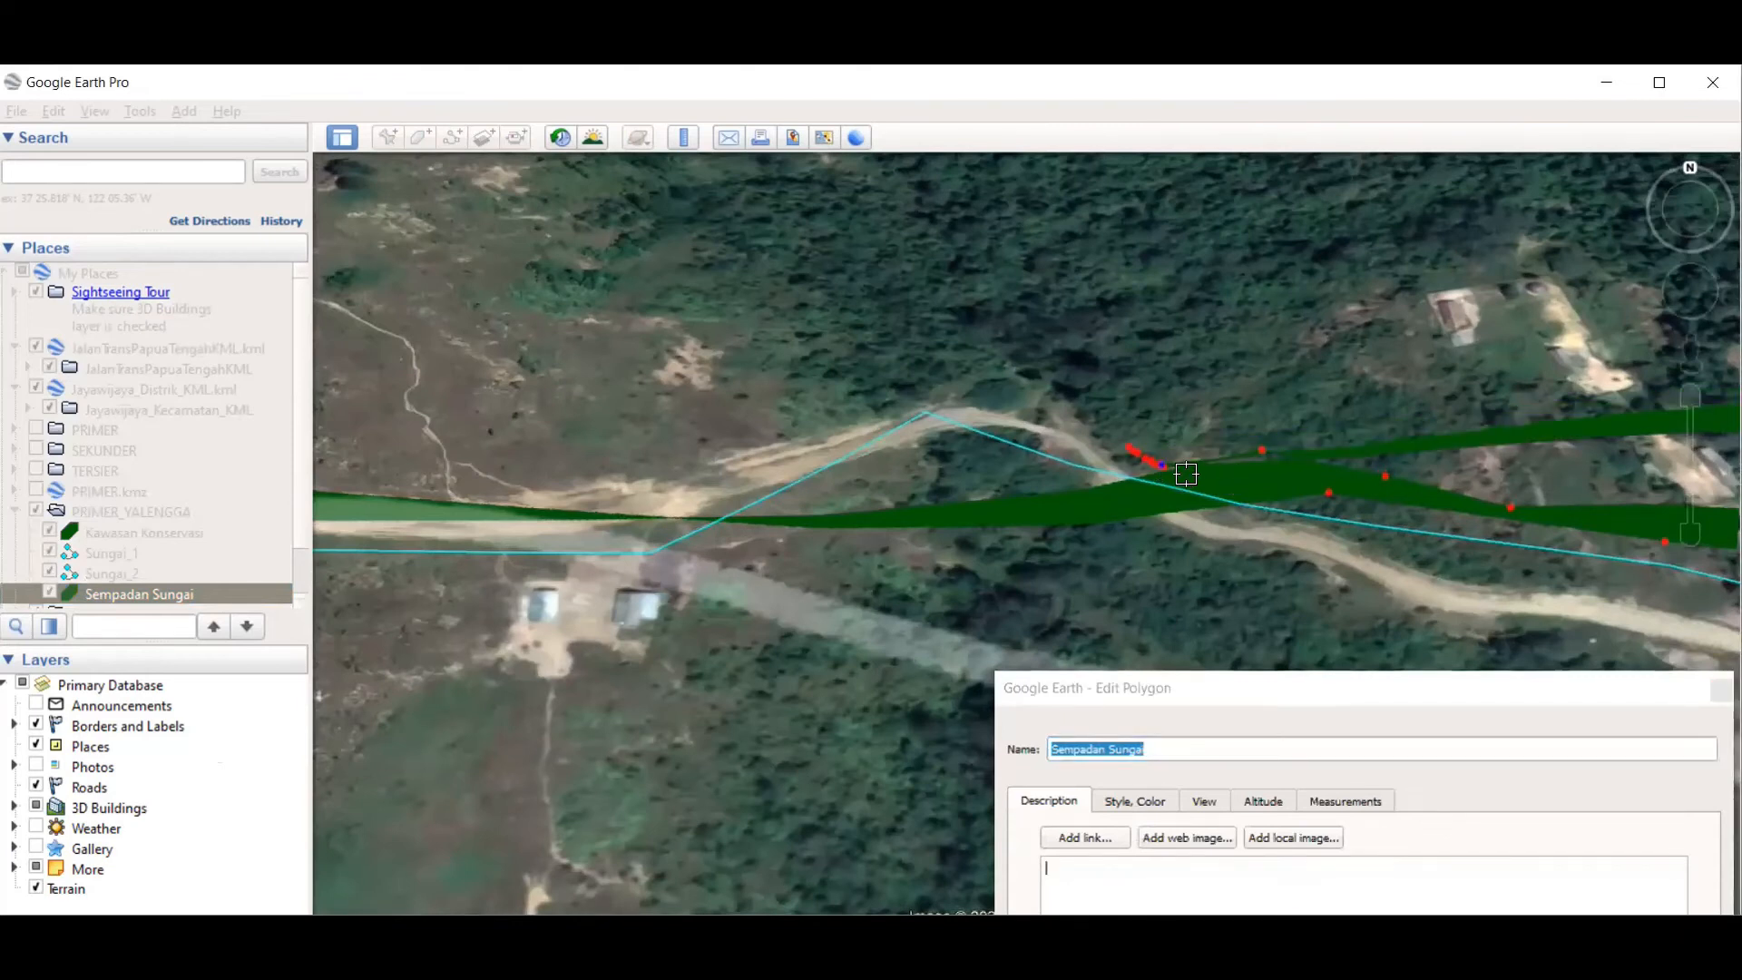
pyautogui.rightClick(1186, 473)
pyautogui.rightClick(1187, 472)
pyautogui.rightClick(1186, 472)
pyautogui.rightClick(1187, 473)
pyautogui.rightClick(1186, 473)
pyautogui.rightClick(1171, 435)
pyautogui.rightClick(1171, 436)
pyautogui.rightClick(1171, 436)
pyautogui.rightClick(1171, 436)
pyautogui.rightClick(1171, 436)
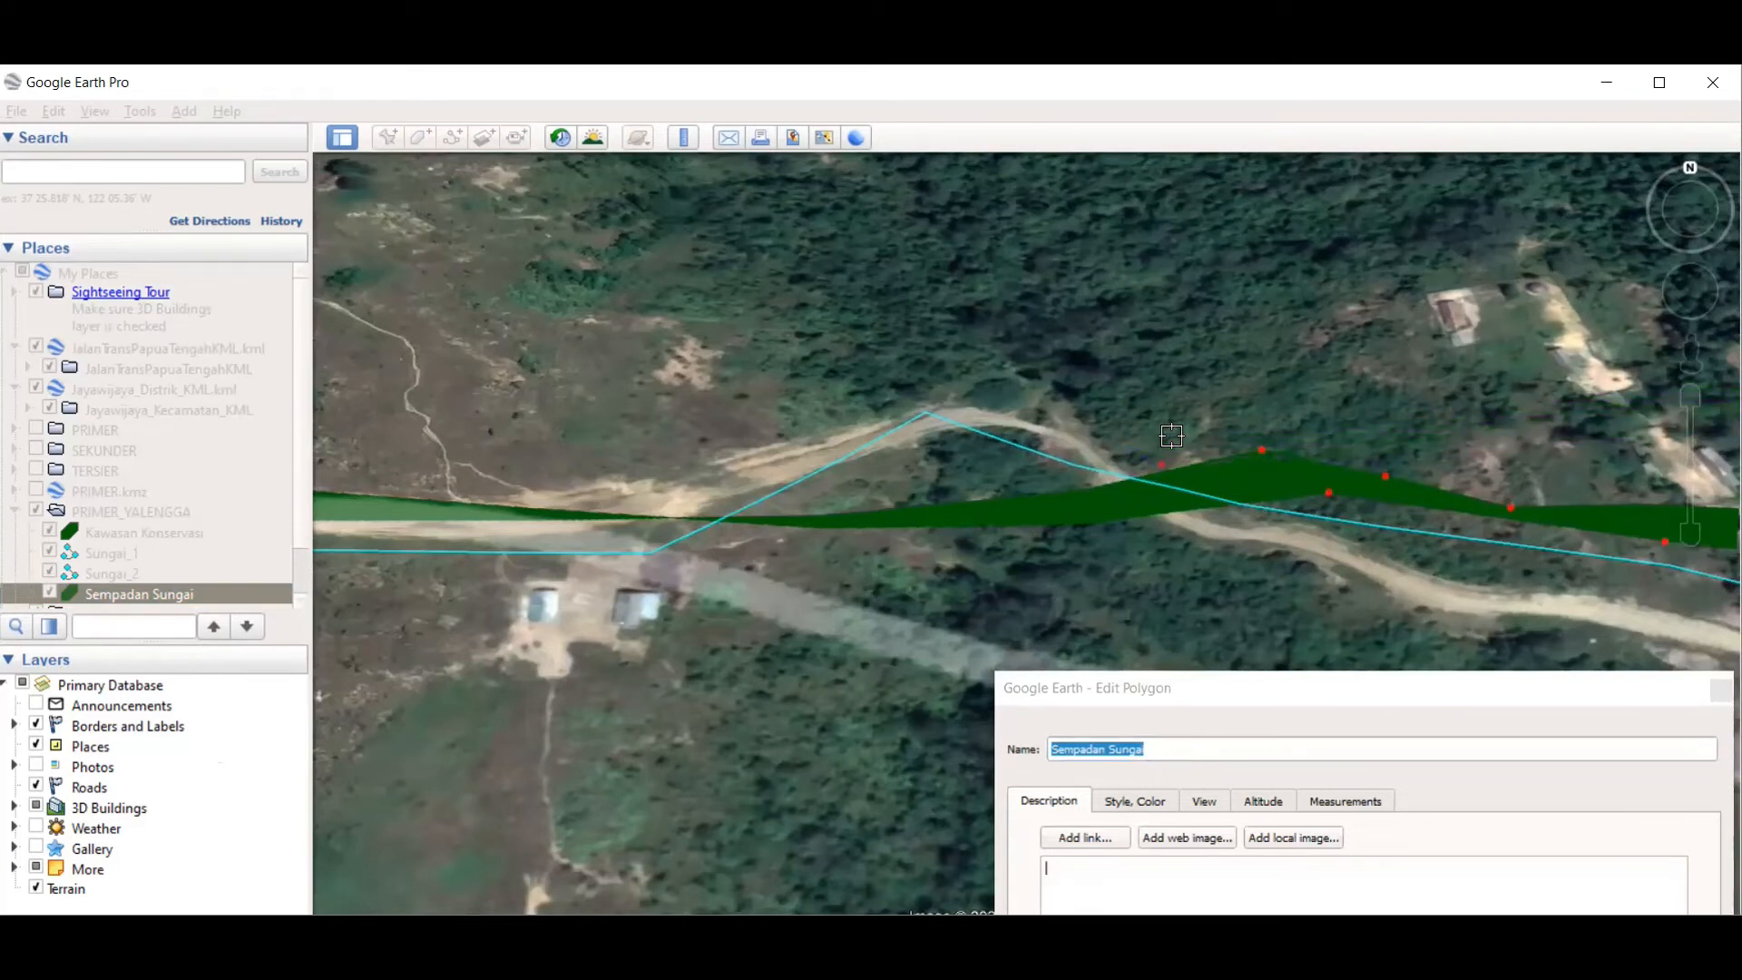
# Step: Move two polygon vertices to the tip of Sungai_1's sharp bend and a third to the river bend beside the two houses
pyautogui.moveTo(1263, 464); pyautogui.dragTo(943, 395)
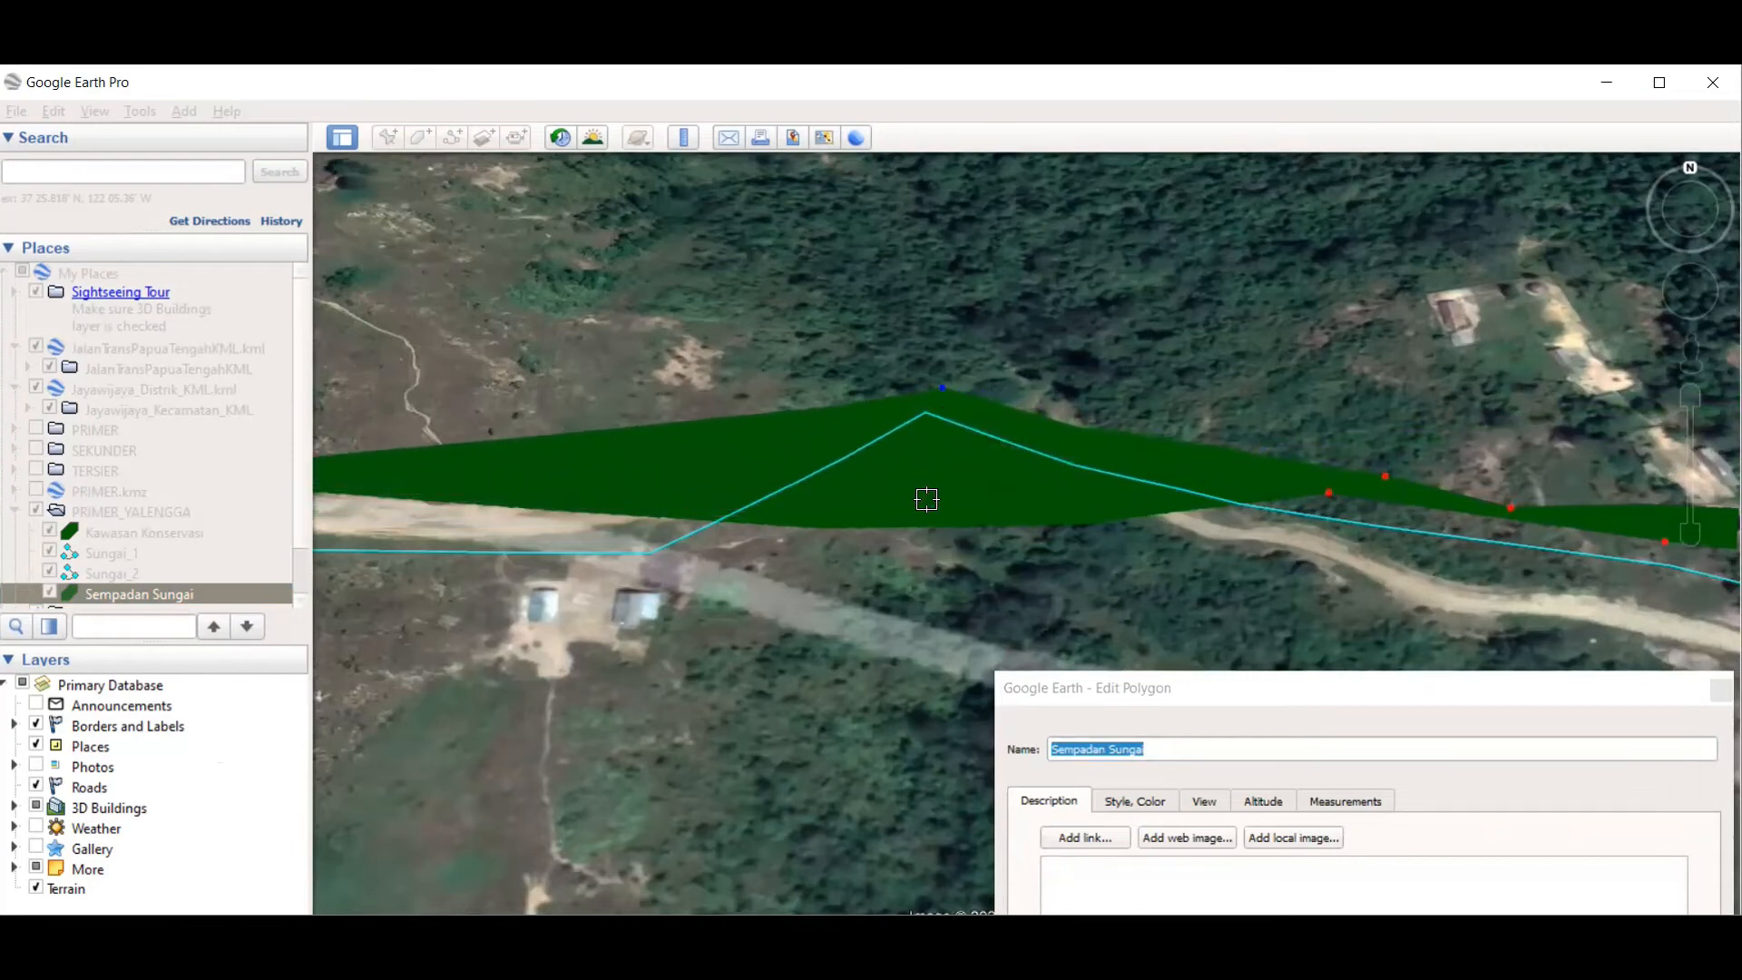
pyautogui.moveTo(1329, 495); pyautogui.dragTo(932, 410)
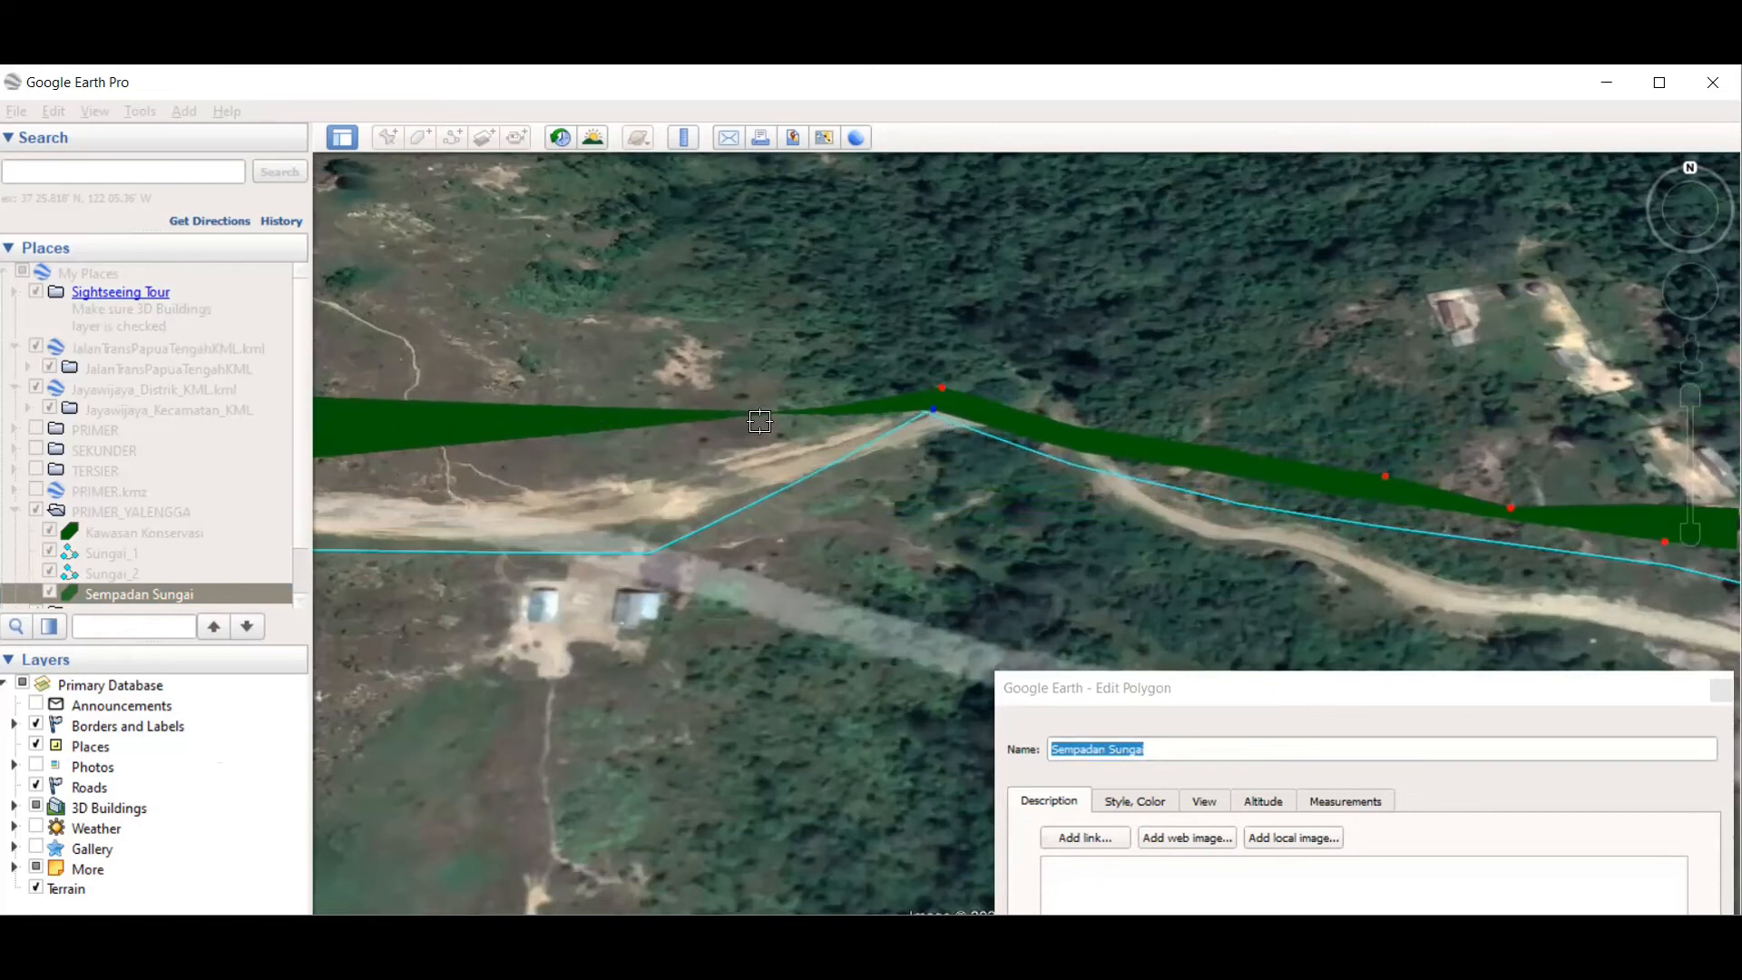
pyautogui.scroll(-3, 1068, 420)
pyautogui.scroll(-2, 488, 523)
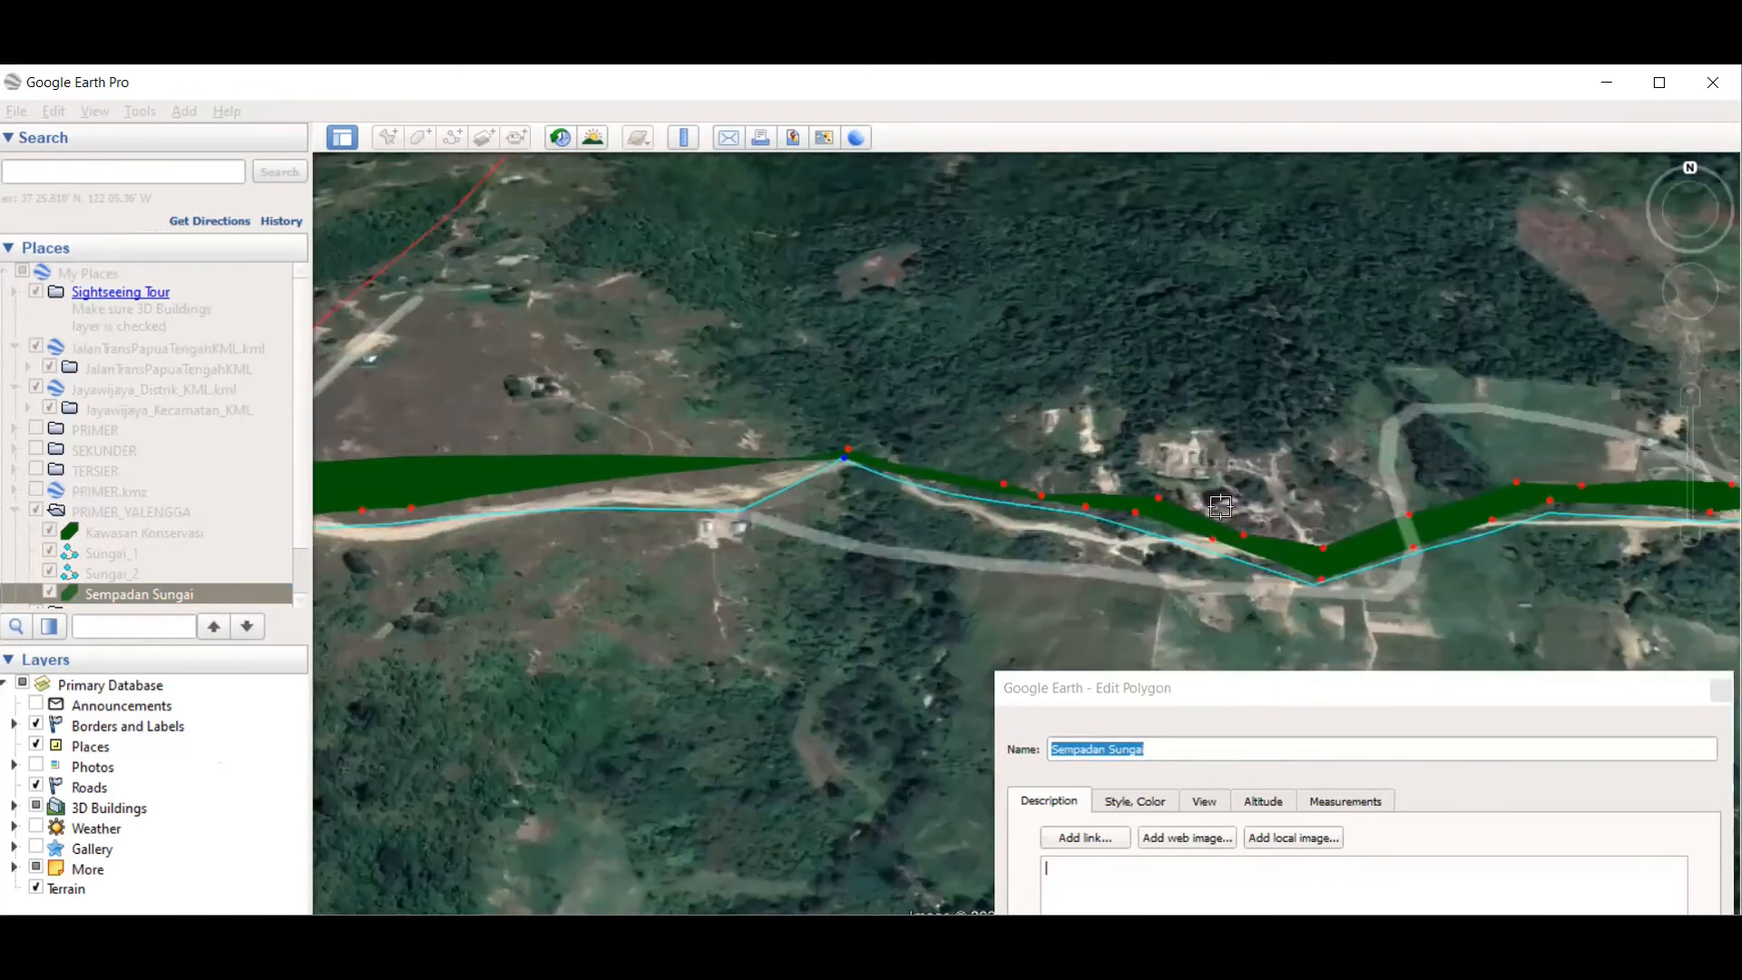
pyautogui.scroll(-2, 759, 578)
pyautogui.scroll(2, 824, 458)
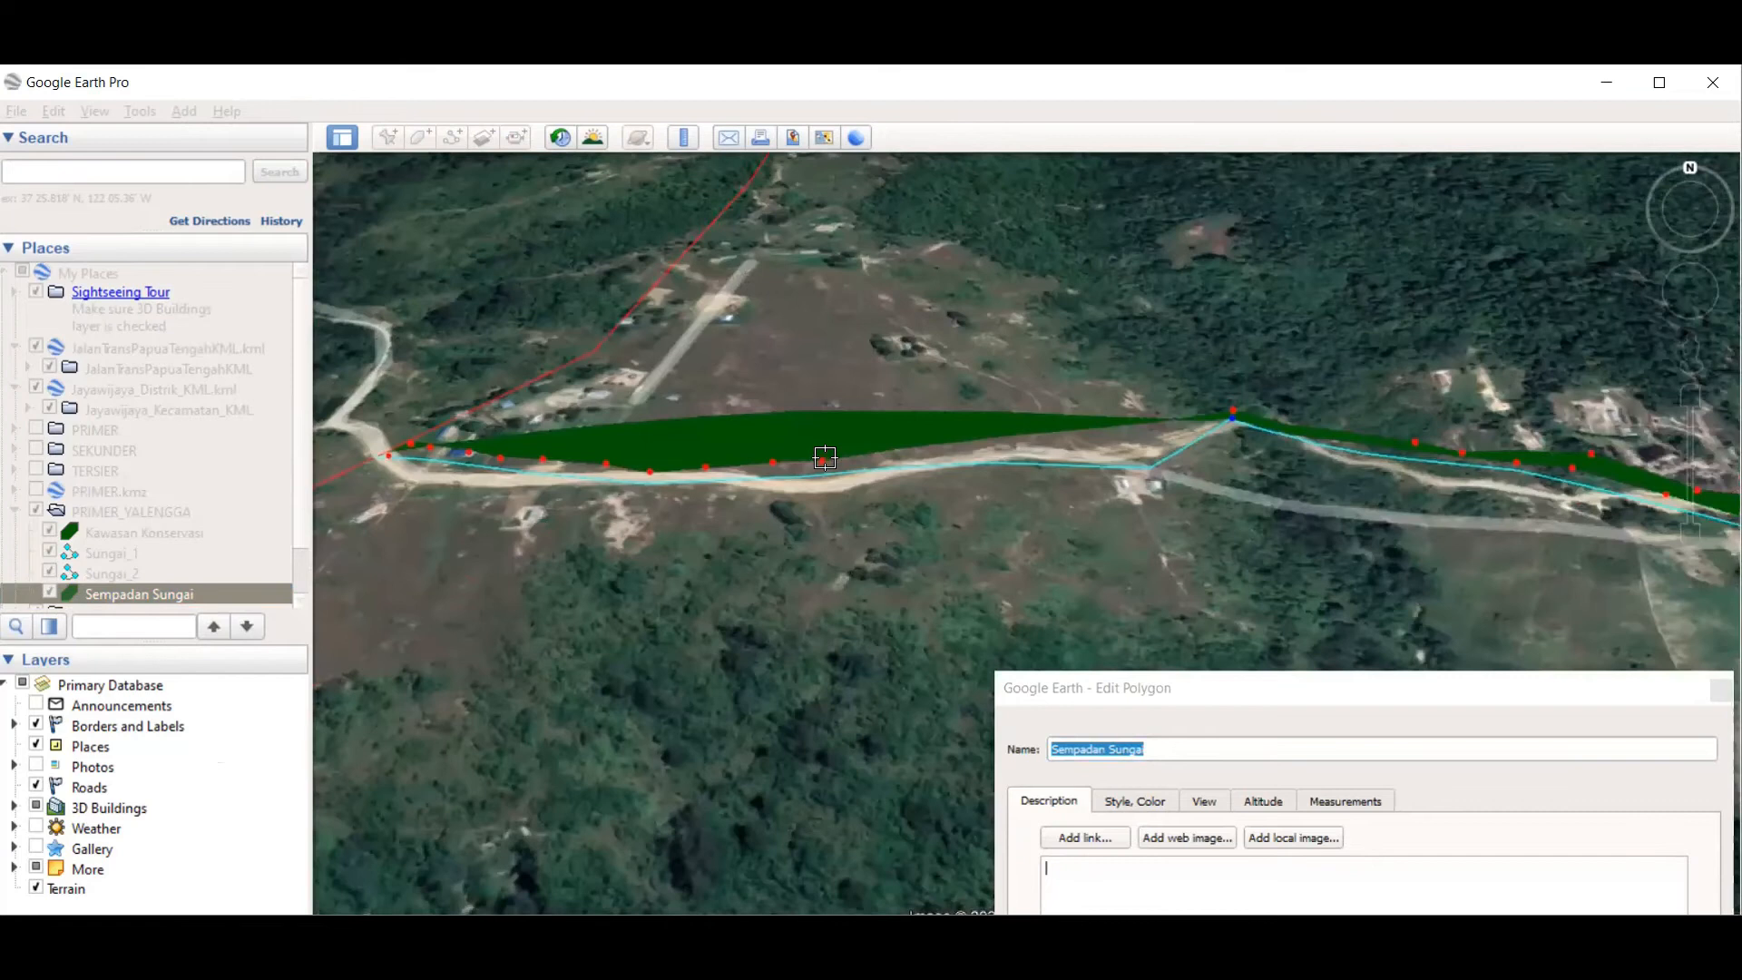
pyautogui.moveTo(821, 469); pyautogui.dragTo(1147, 467)
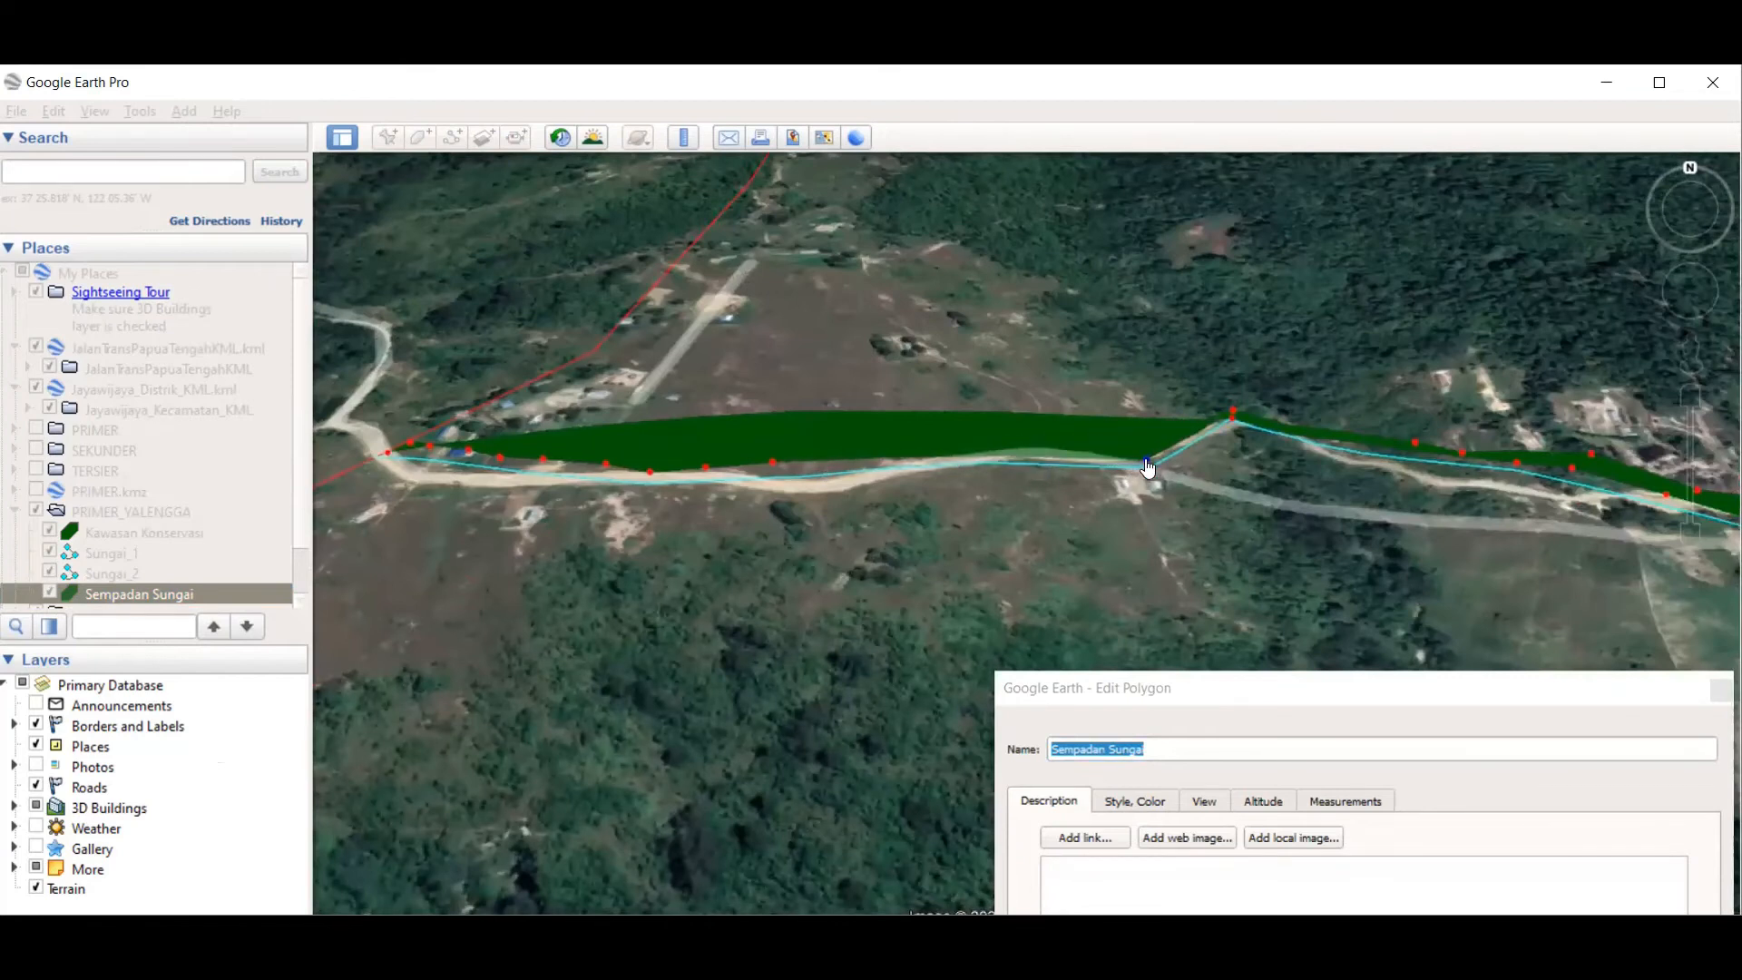
# Step: Widen the buffer at Sungai_1's sharp bend and east of it, moving northern-edge vertices outward and southern-edge vertices onto the river line
pyautogui.click(1199, 399)
pyautogui.moveTo(1229, 405)
pyautogui.mouseDown()
pyautogui.moveTo(1238, 451)
pyautogui.moveTo(1240, 389)
pyautogui.mouseUp()
pyautogui.click(1234, 409)
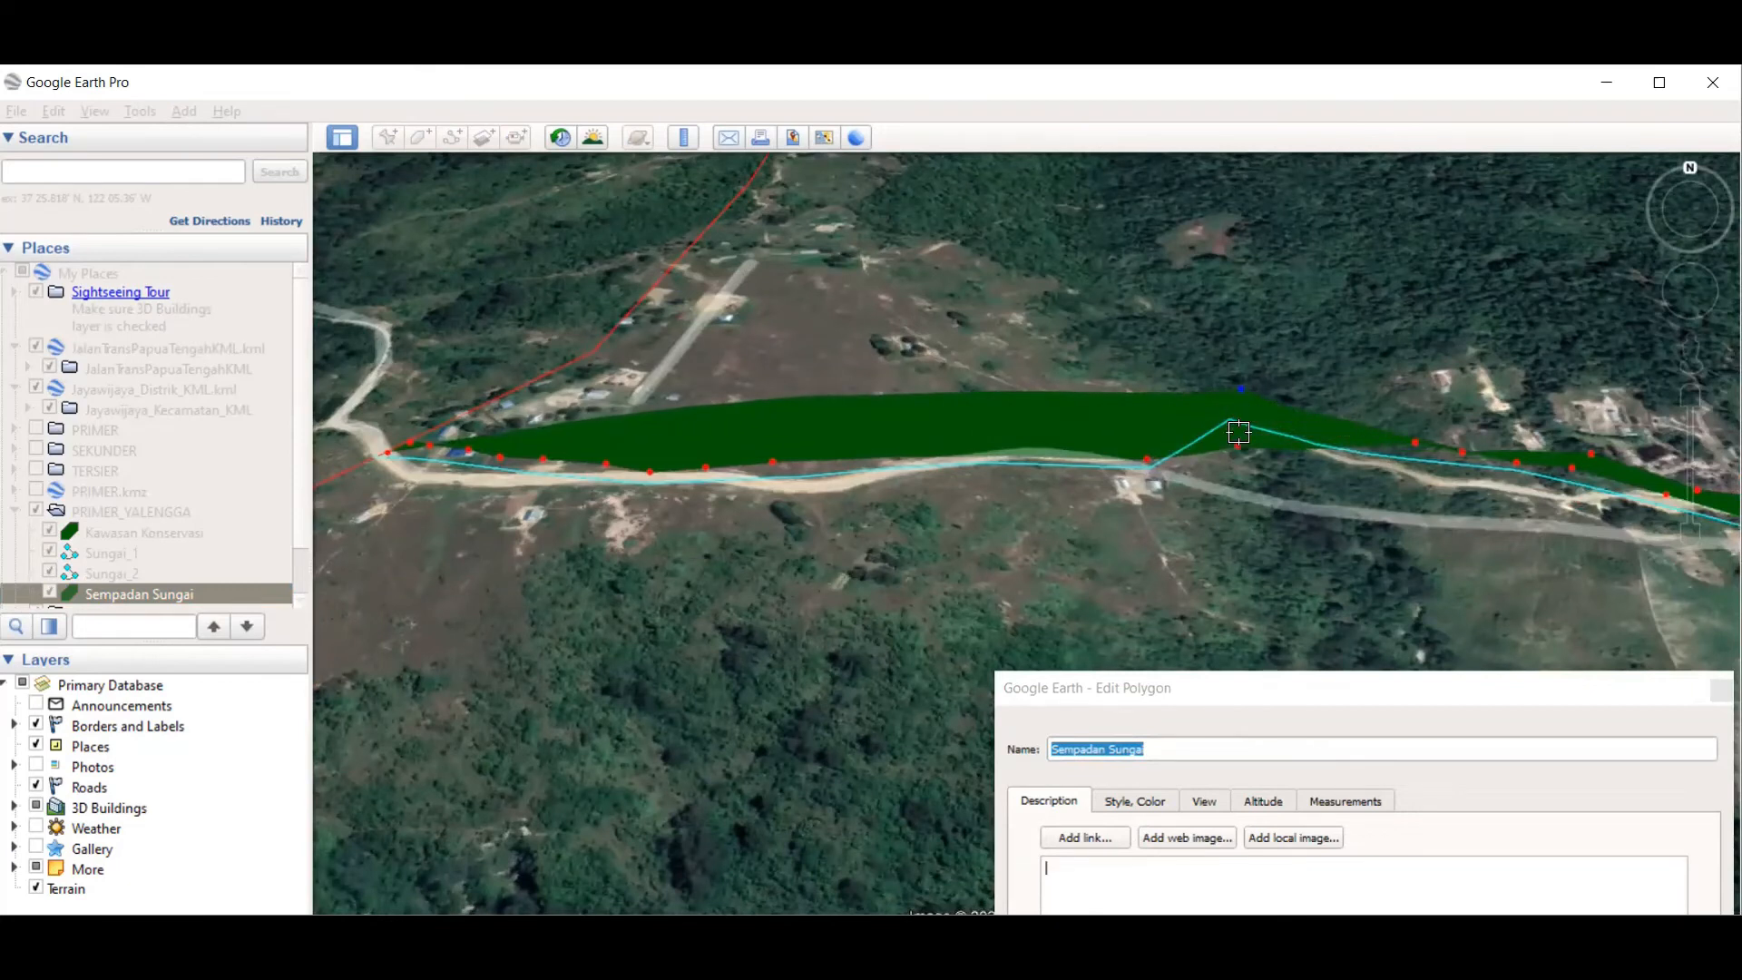
pyautogui.moveTo(1238, 450); pyautogui.dragTo(1229, 420)
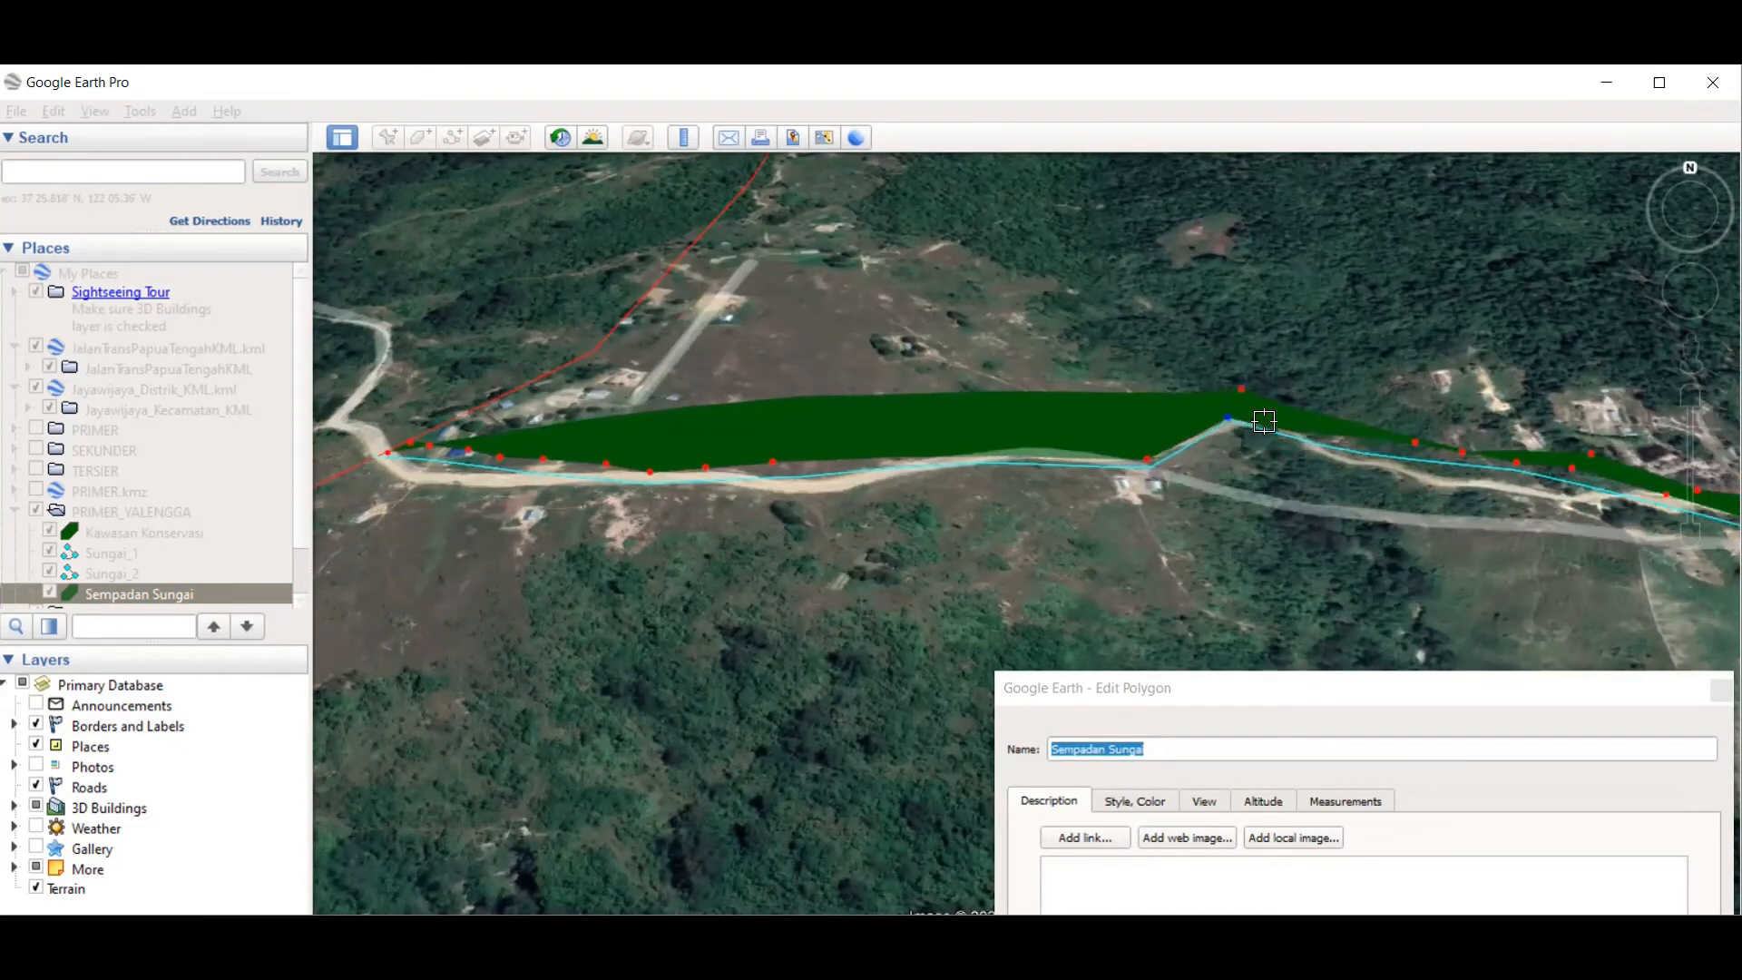
pyautogui.click(1412, 446)
pyautogui.moveTo(1463, 452); pyautogui.dragTo(1620, 446)
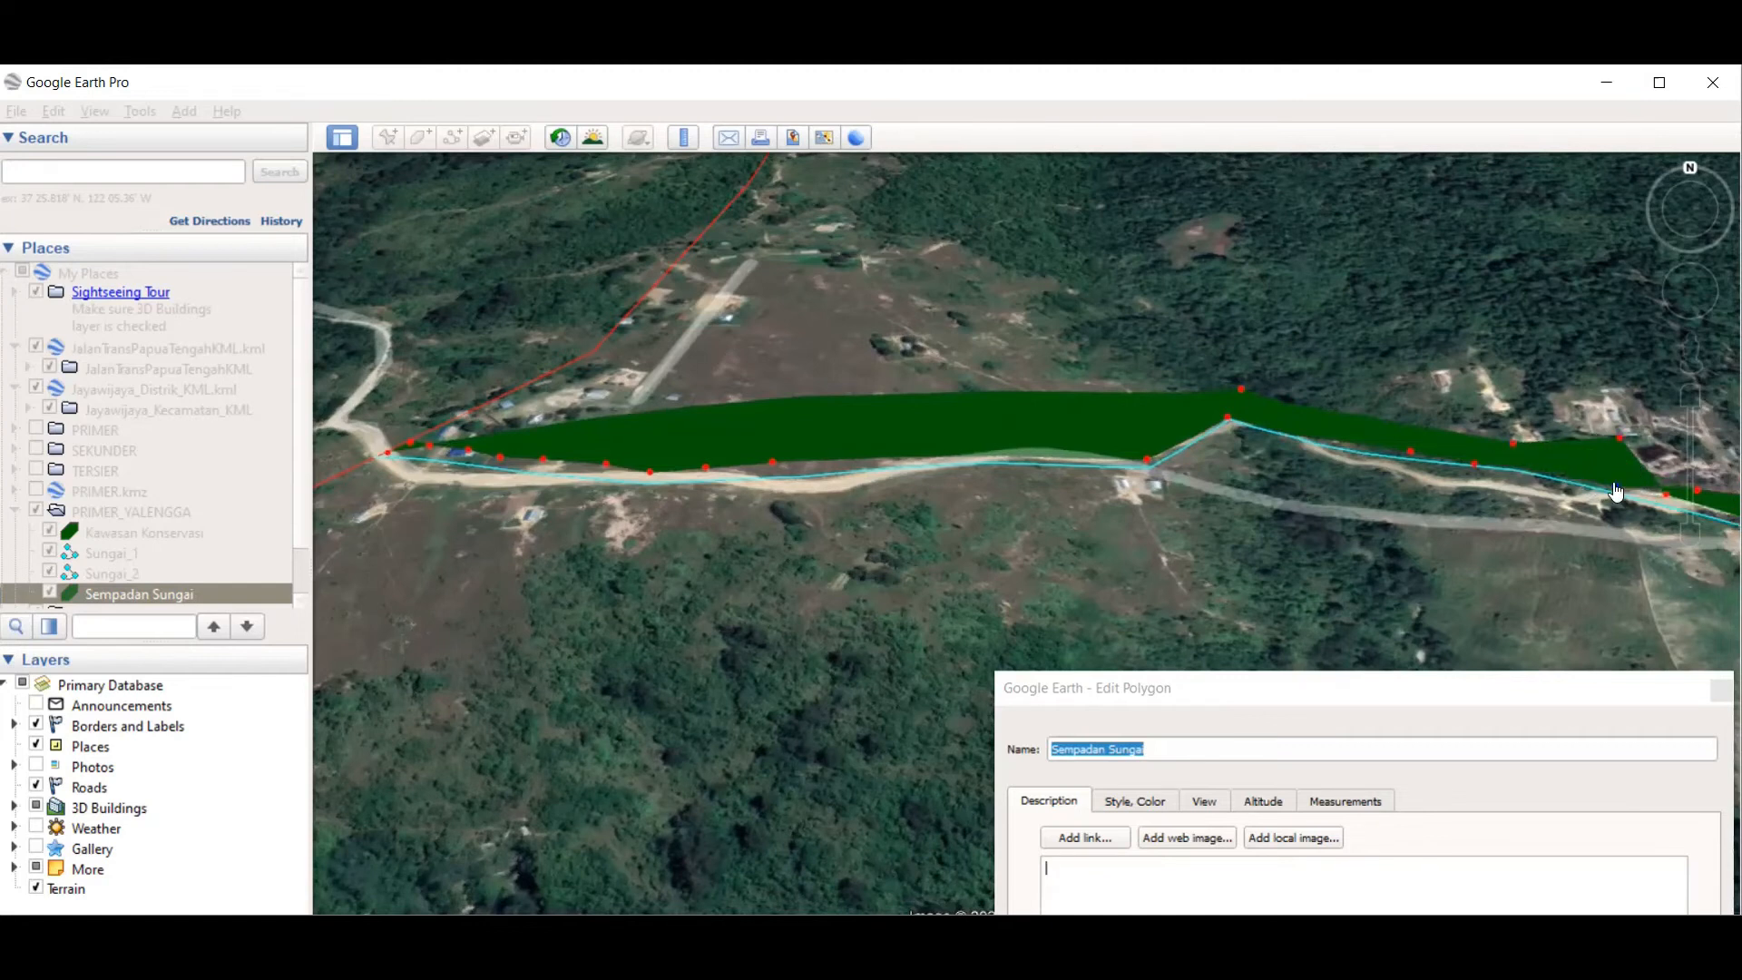
# Step: Adjust the vertices at the polygon's western end to the red district boundary and Sungai_1, then save Sempadan Sungai
pyautogui.scroll(-2, 1623, 458)
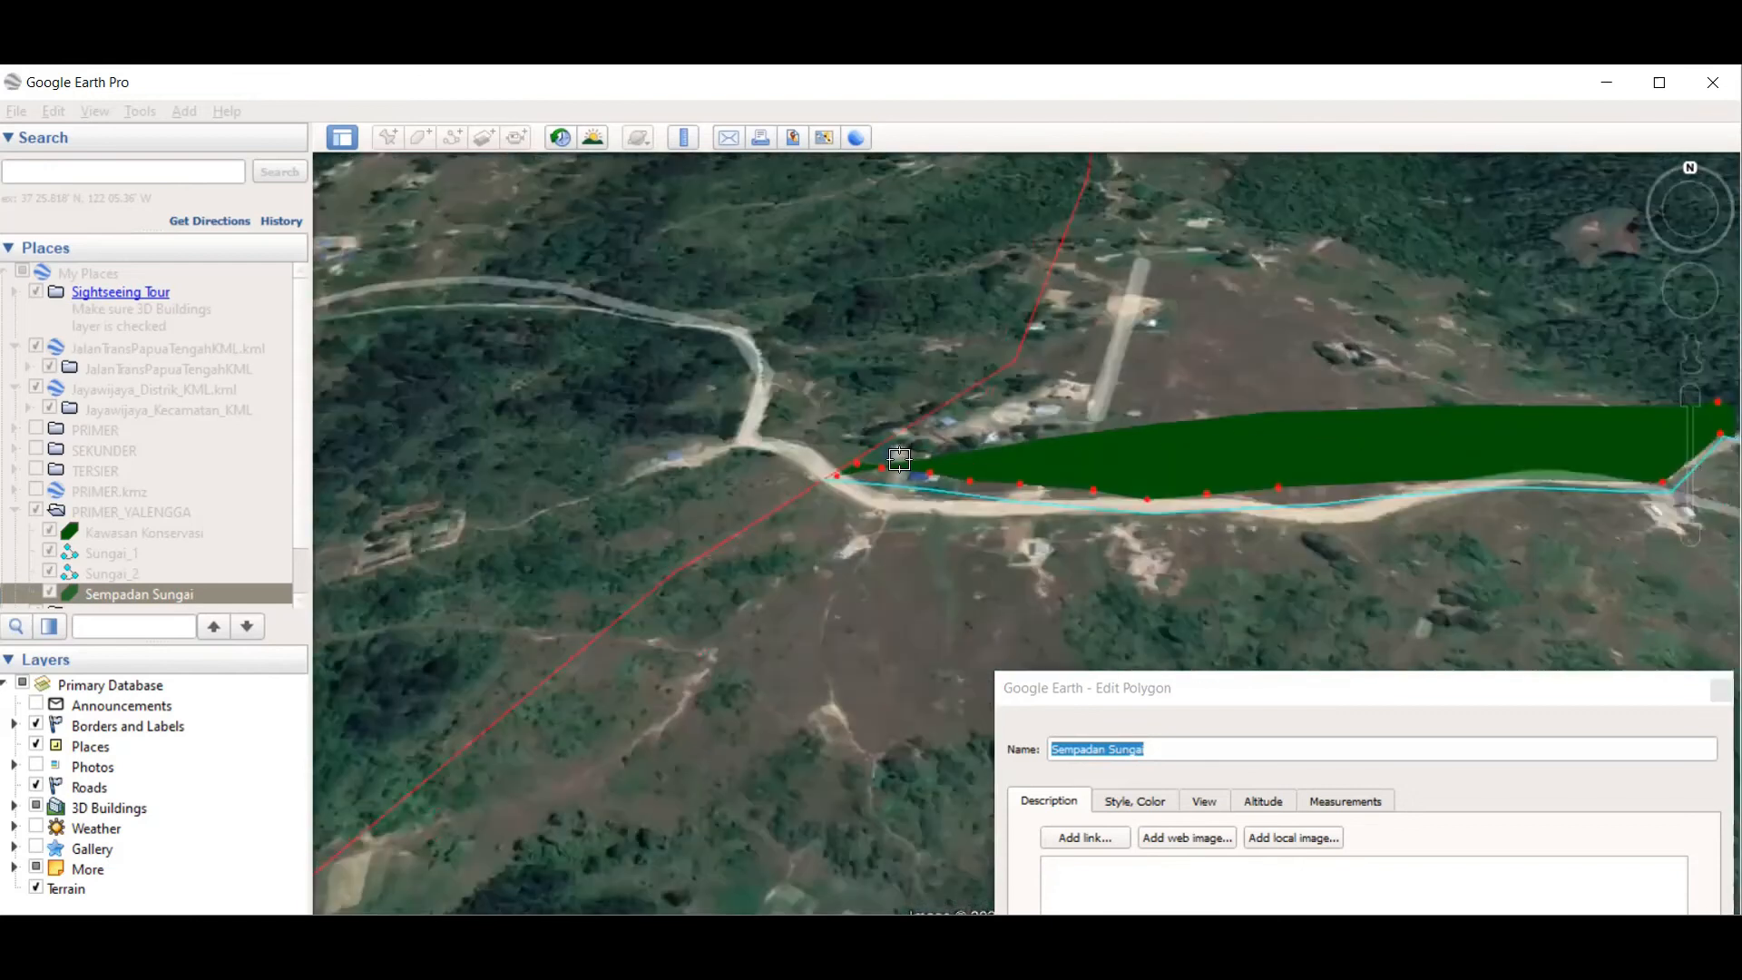
pyautogui.moveTo(884, 474)
pyautogui.mouseDown()
pyautogui.moveTo(902, 435)
pyautogui.moveTo(895, 486)
pyautogui.moveTo(878, 487)
pyautogui.mouseUp()
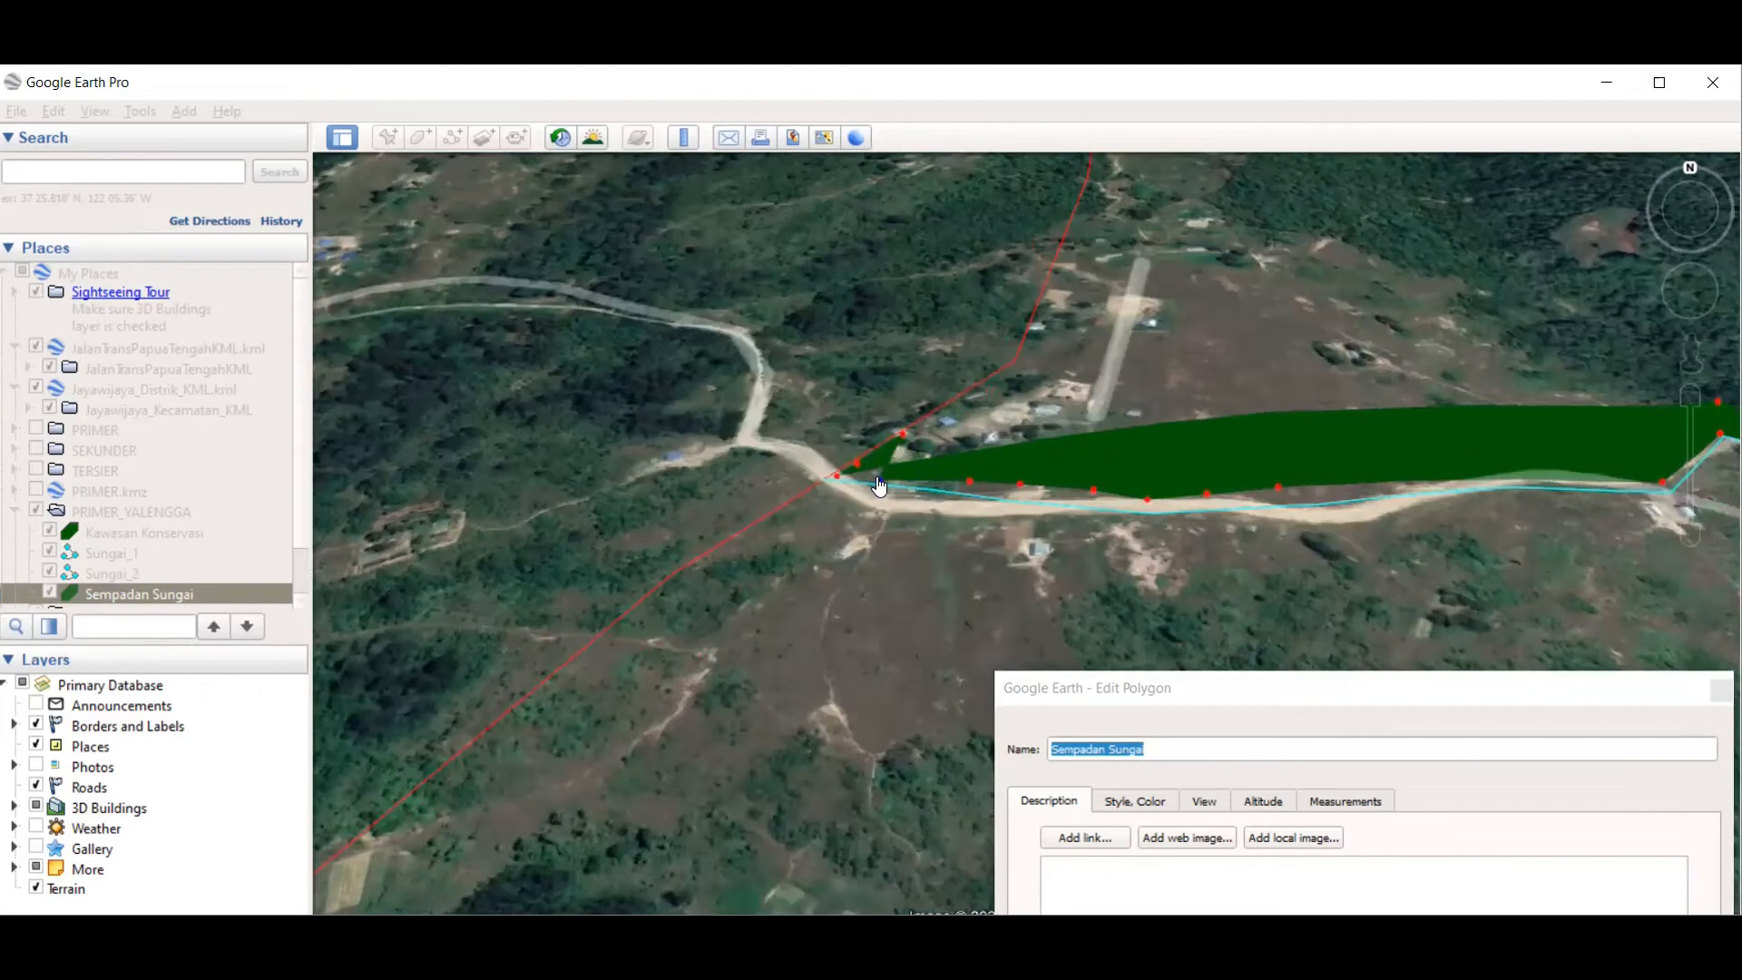
pyautogui.scroll(-3, 871, 449)
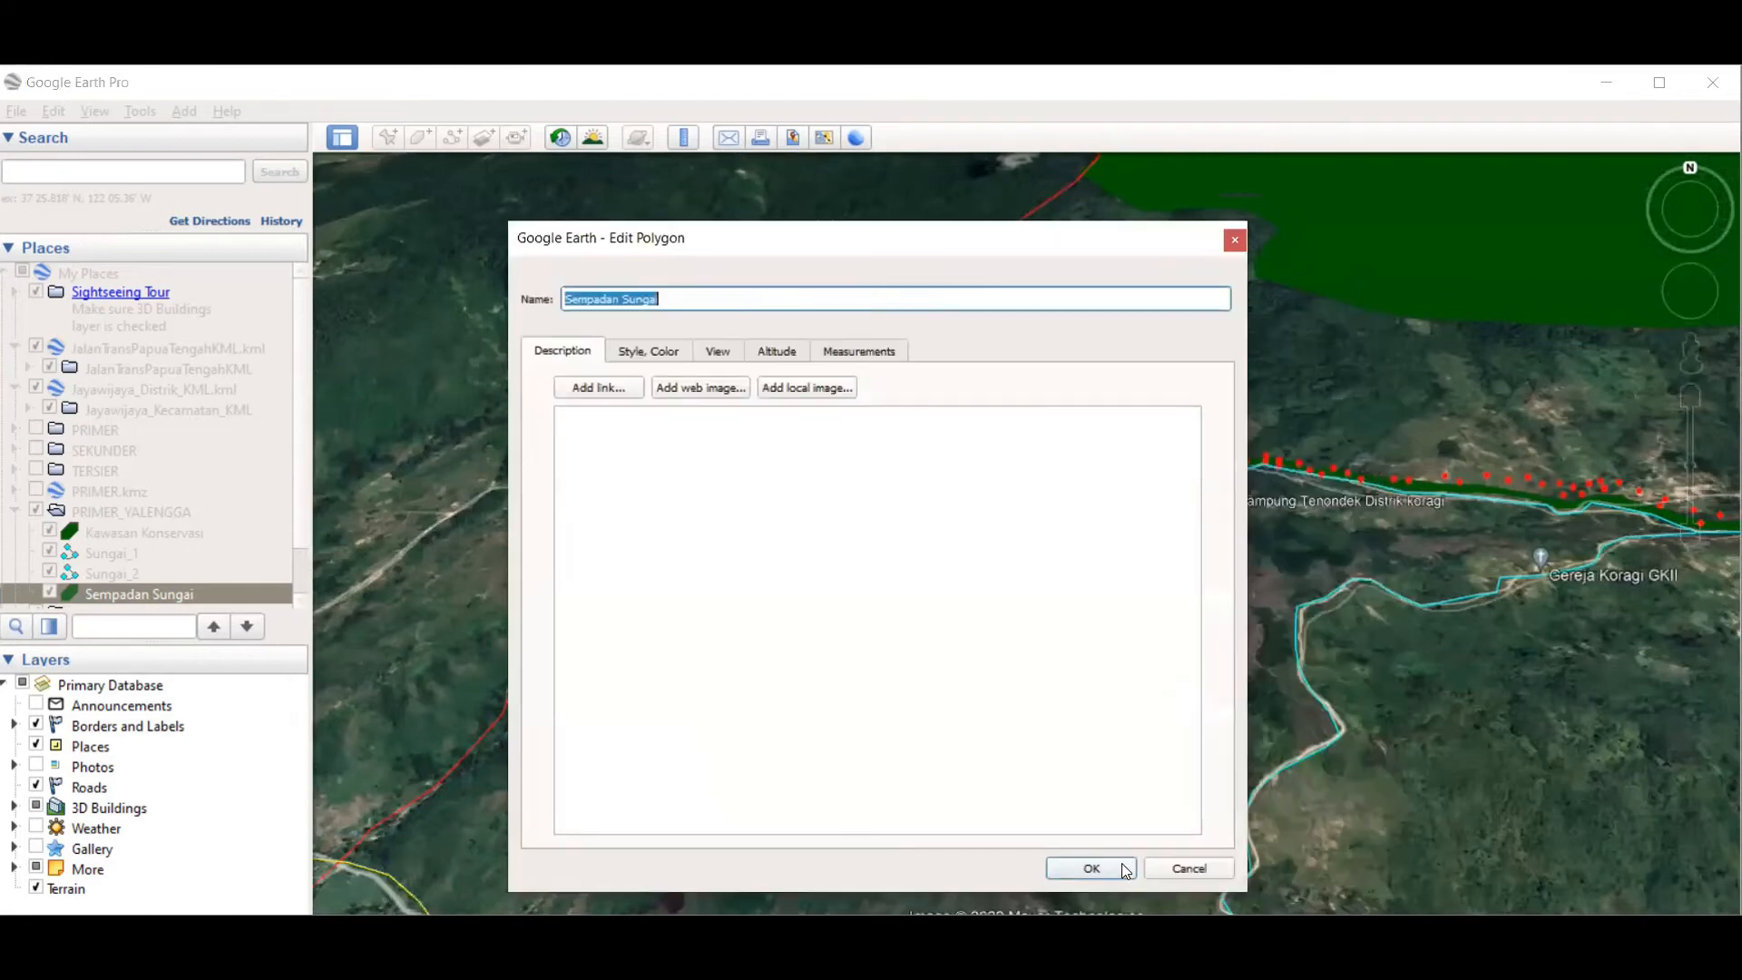
pyautogui.click(1123, 866)
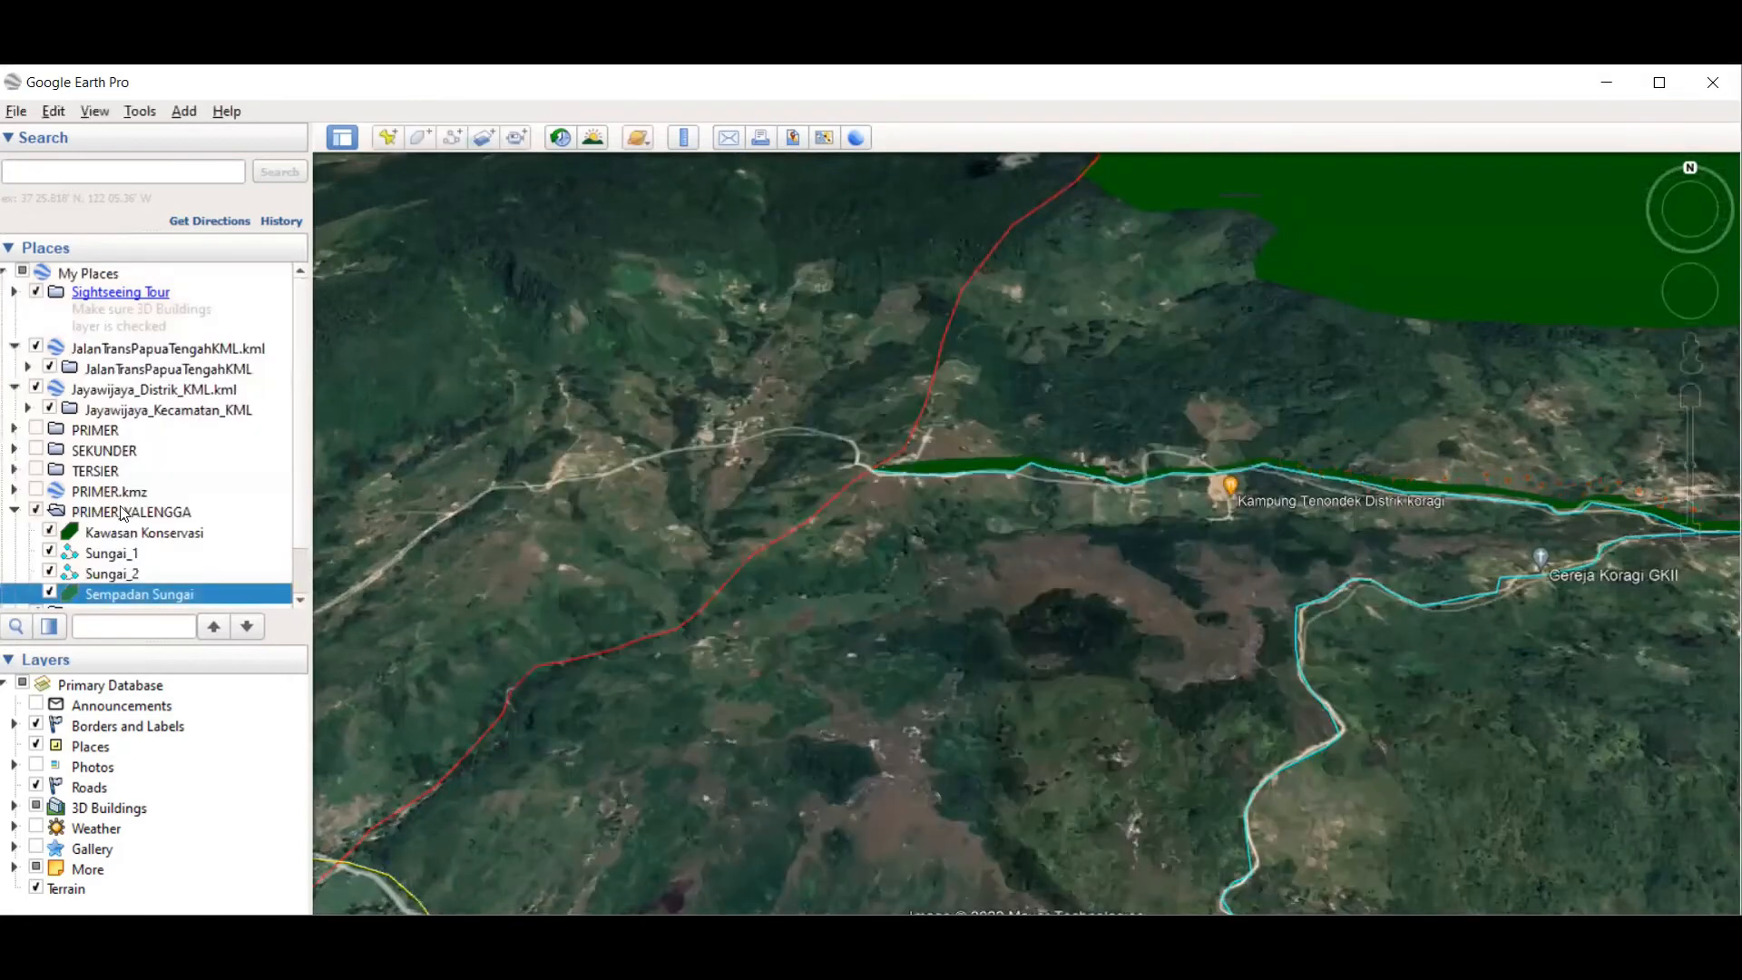
# Step: Examine the whole river buffer and the settlement along the yellow road beside the large river to the south
pyautogui.scroll(-2, 1011, 422)
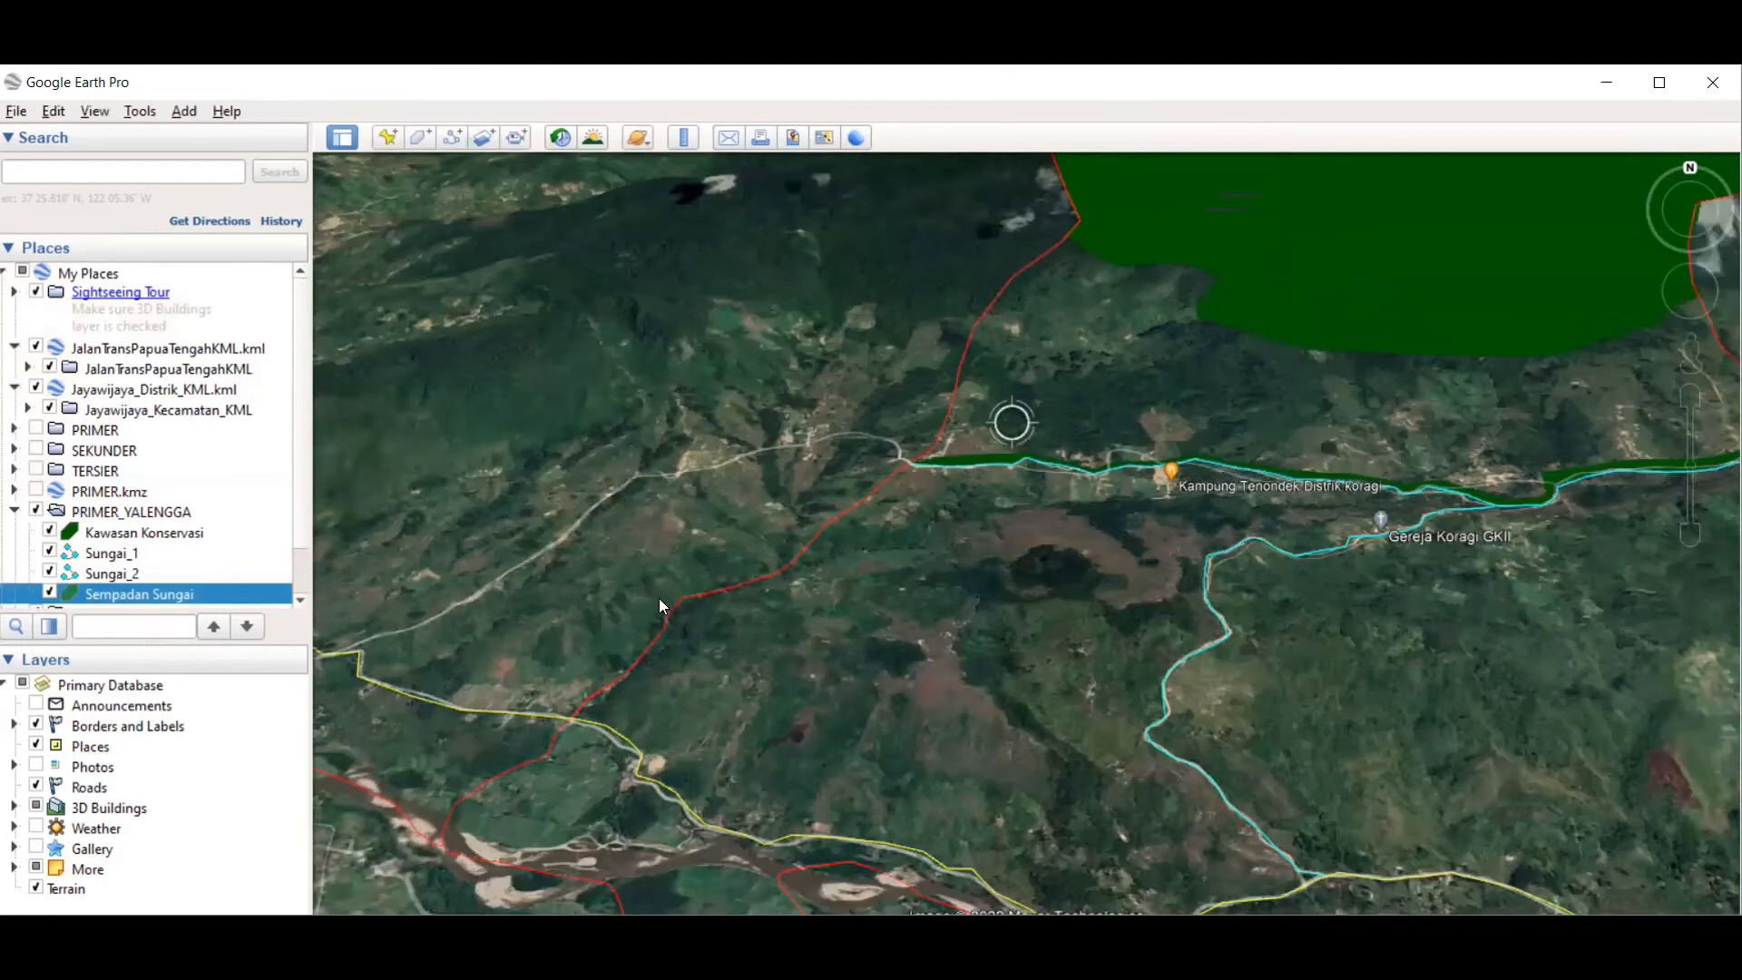
pyautogui.scroll(-2, 918, 526)
pyautogui.scroll(2, 1298, 370)
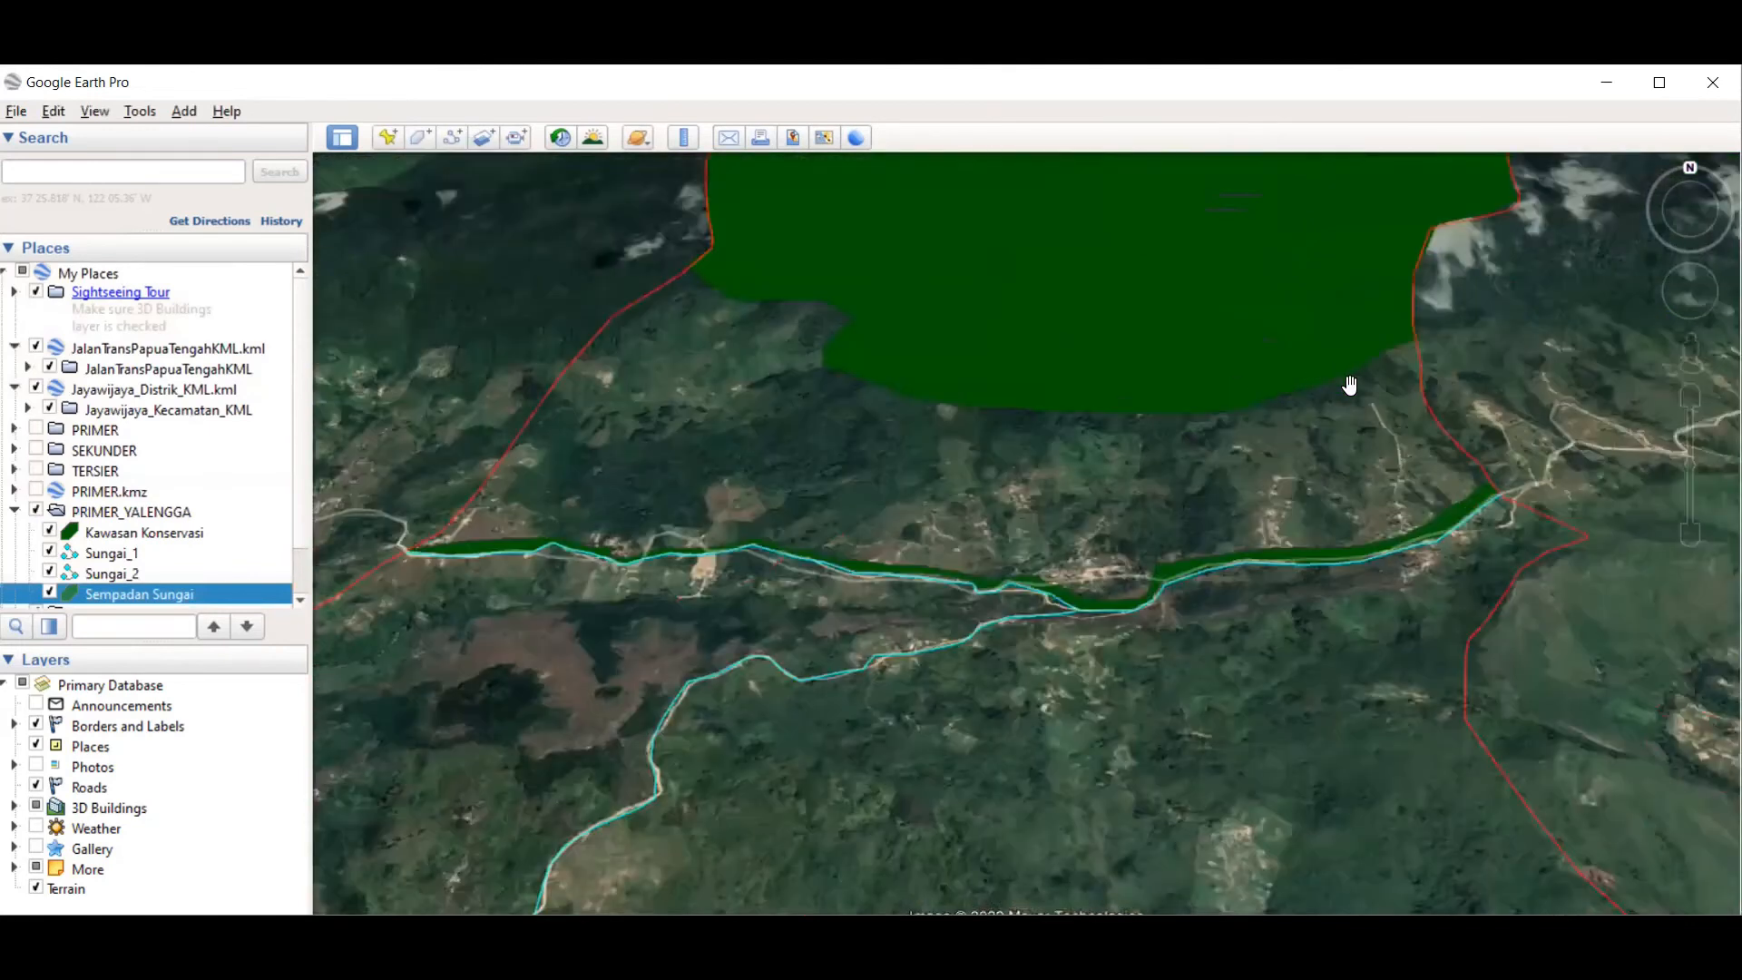
pyautogui.scroll(-2, 1182, 535)
pyautogui.scroll(-2, 889, 495)
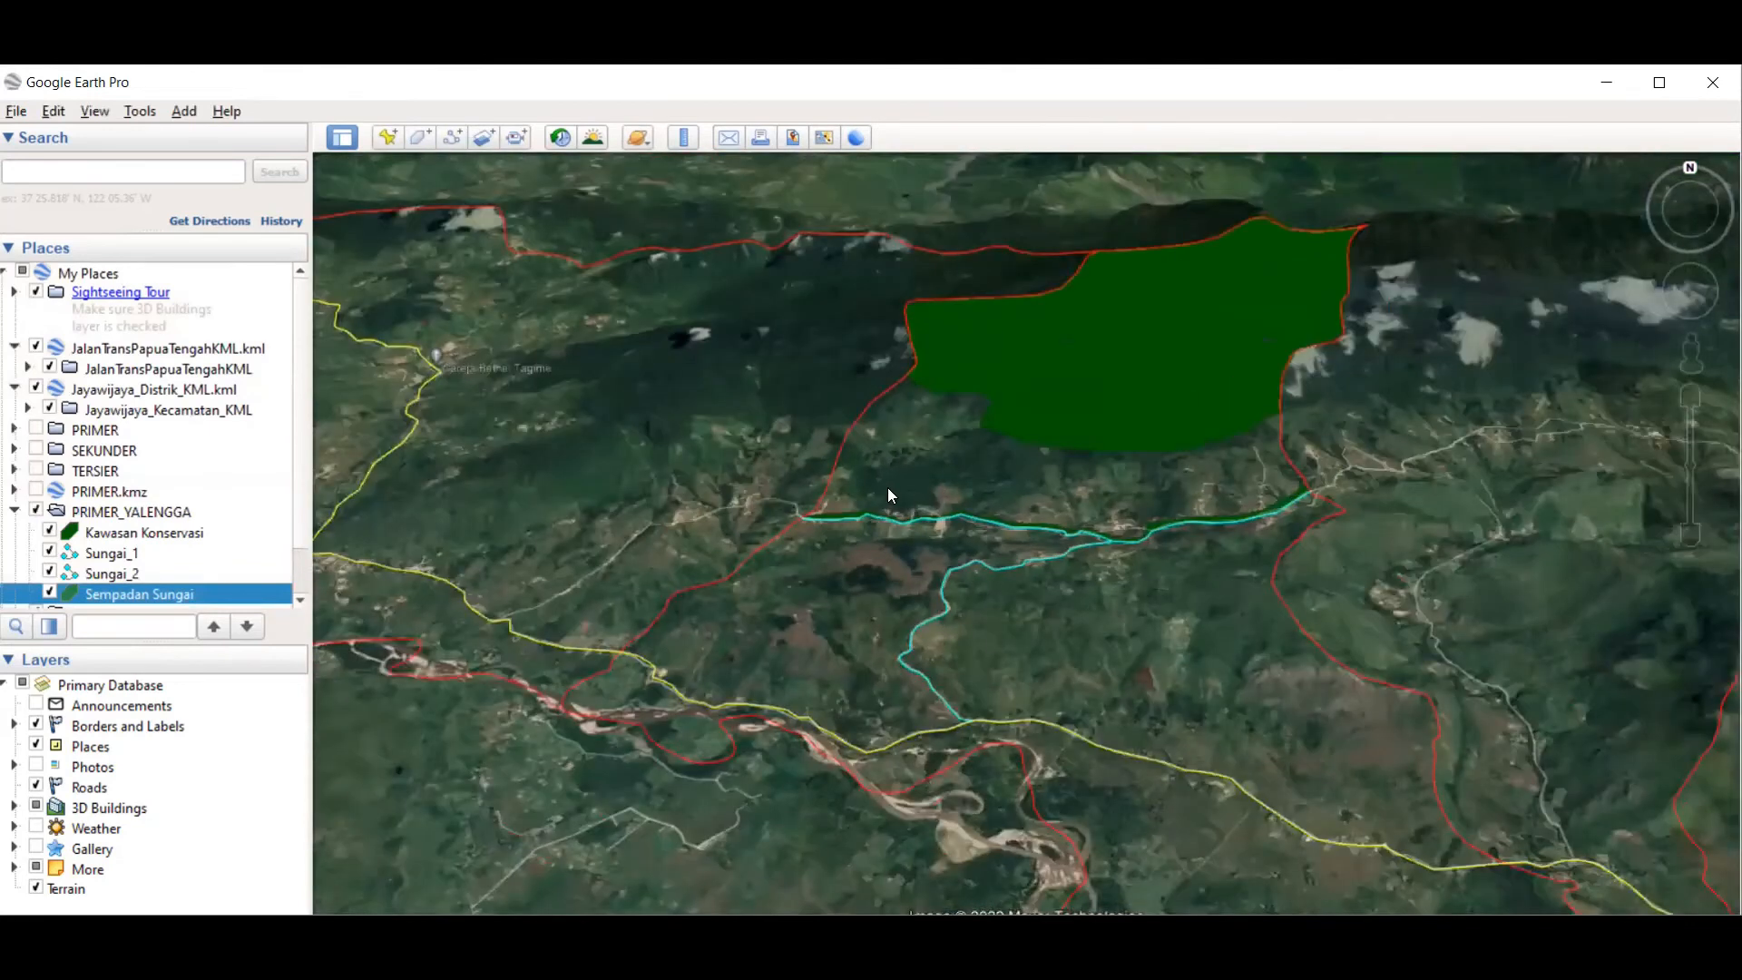
pyautogui.scroll(3, 876, 775)
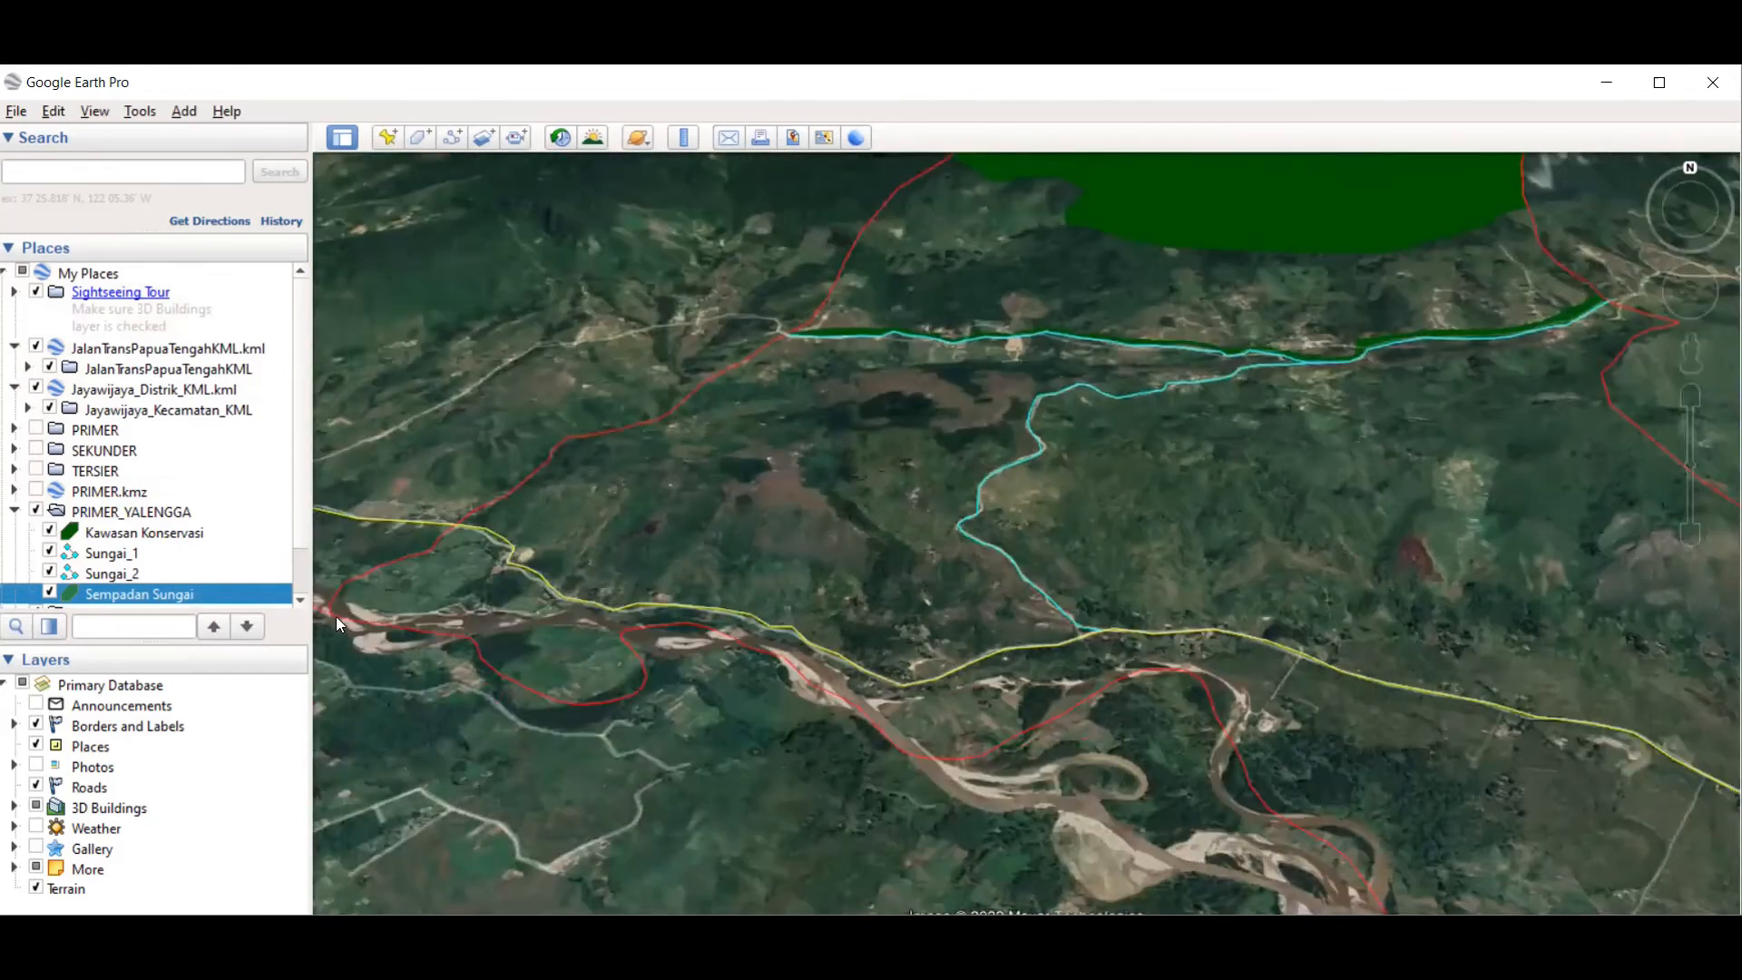
pyautogui.scroll(3, 404, 531)
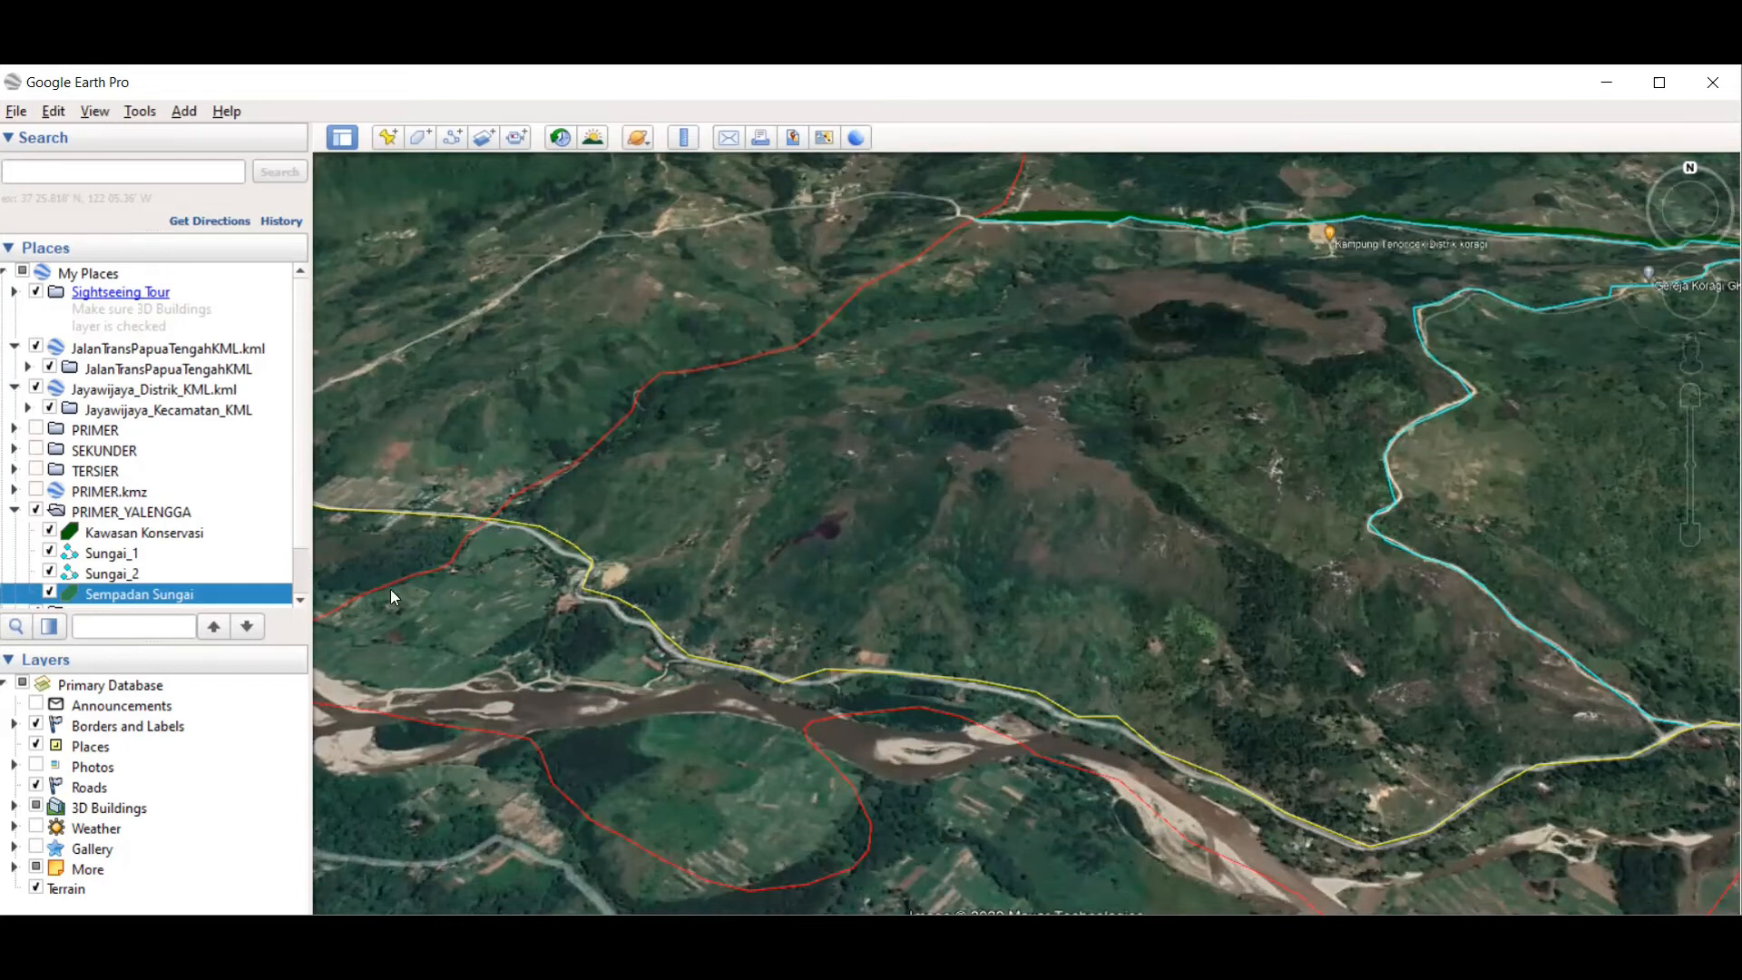
pyautogui.scroll(3, 661, 599)
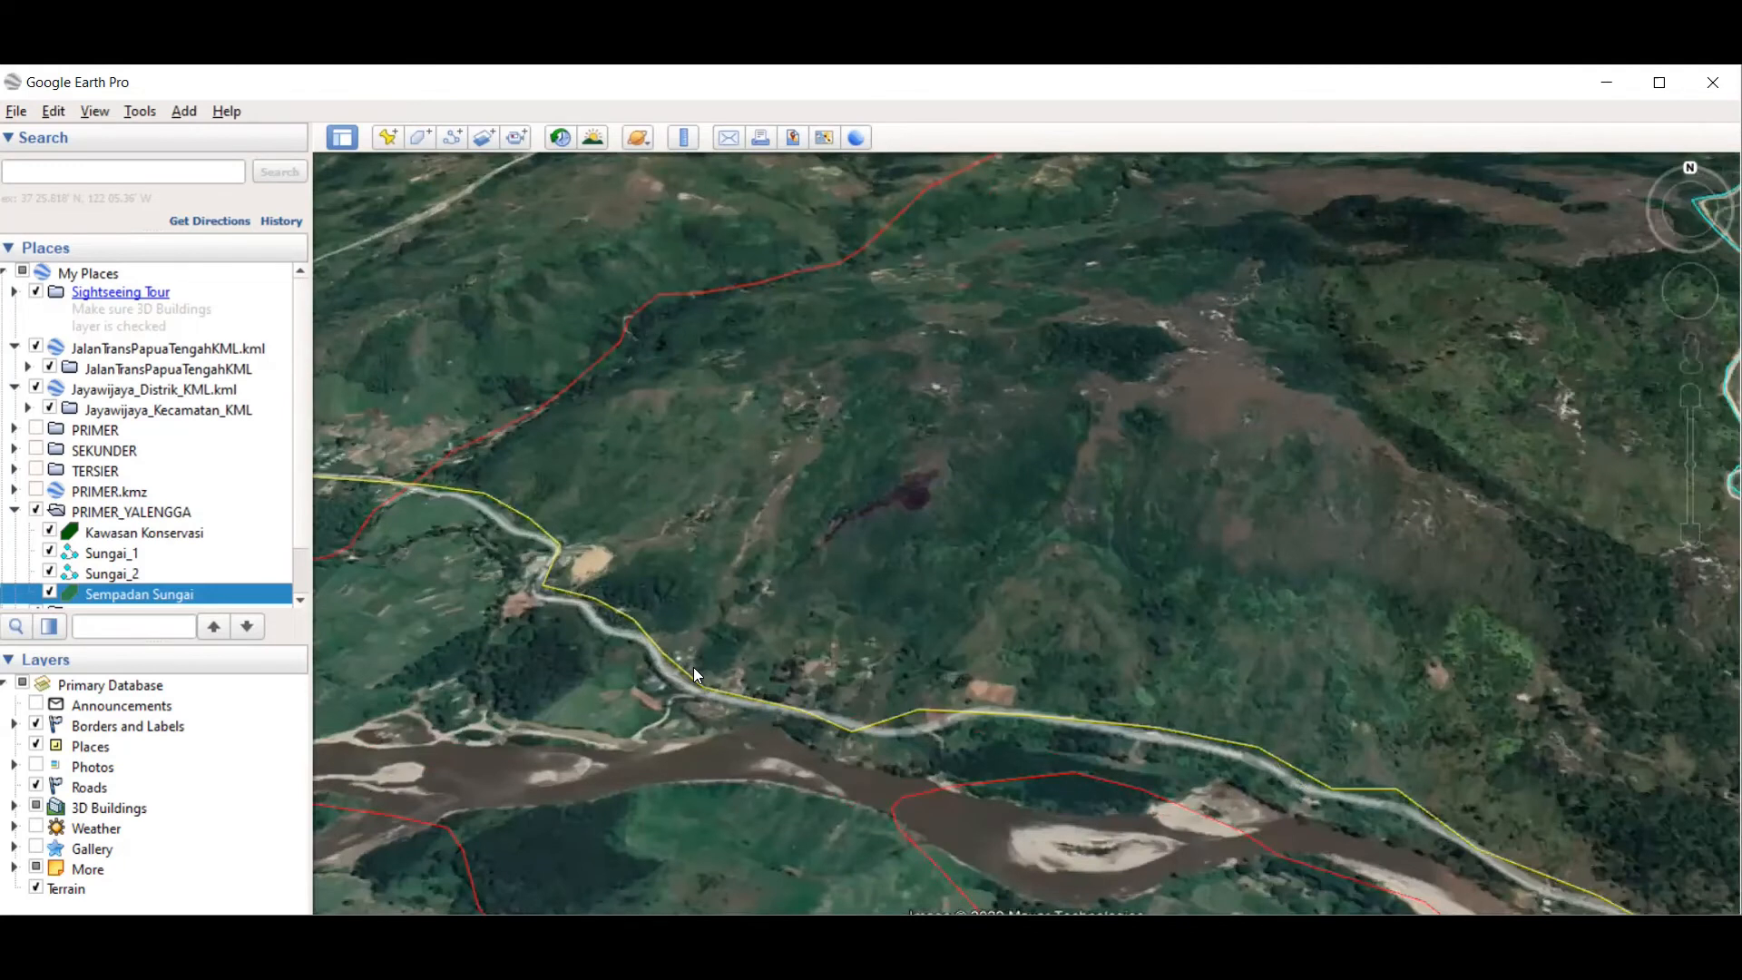
pyautogui.scroll(2, 669, 647)
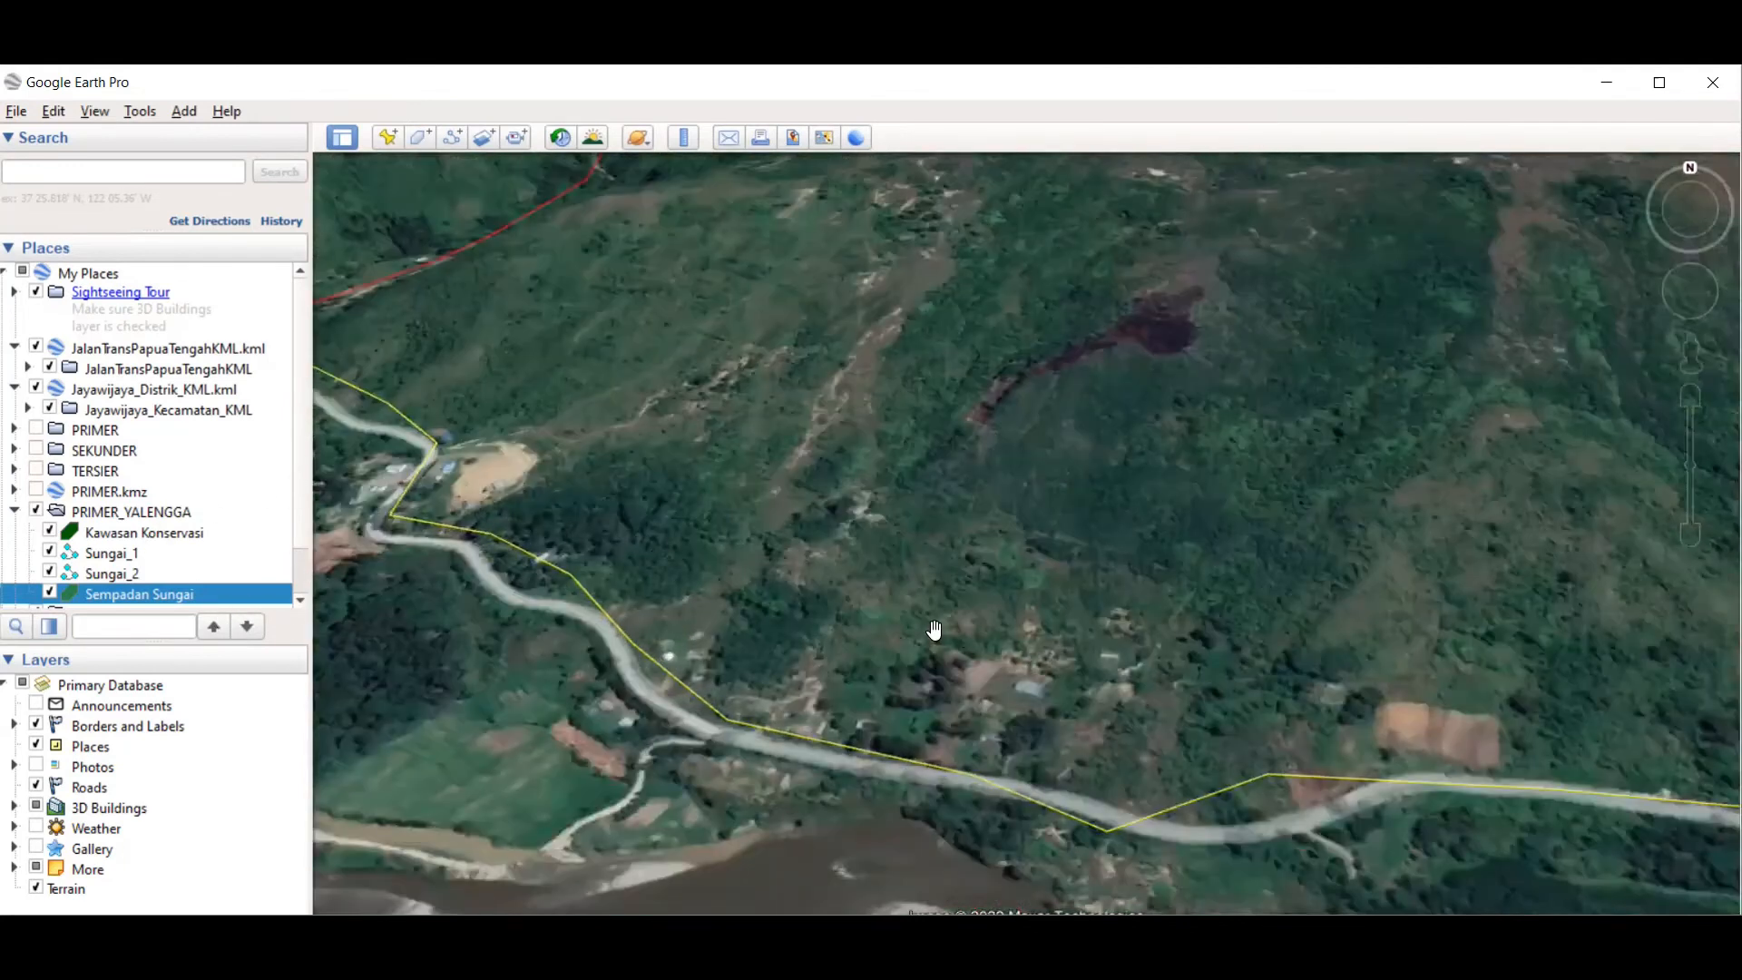
pyautogui.scroll(-2, 934, 672)
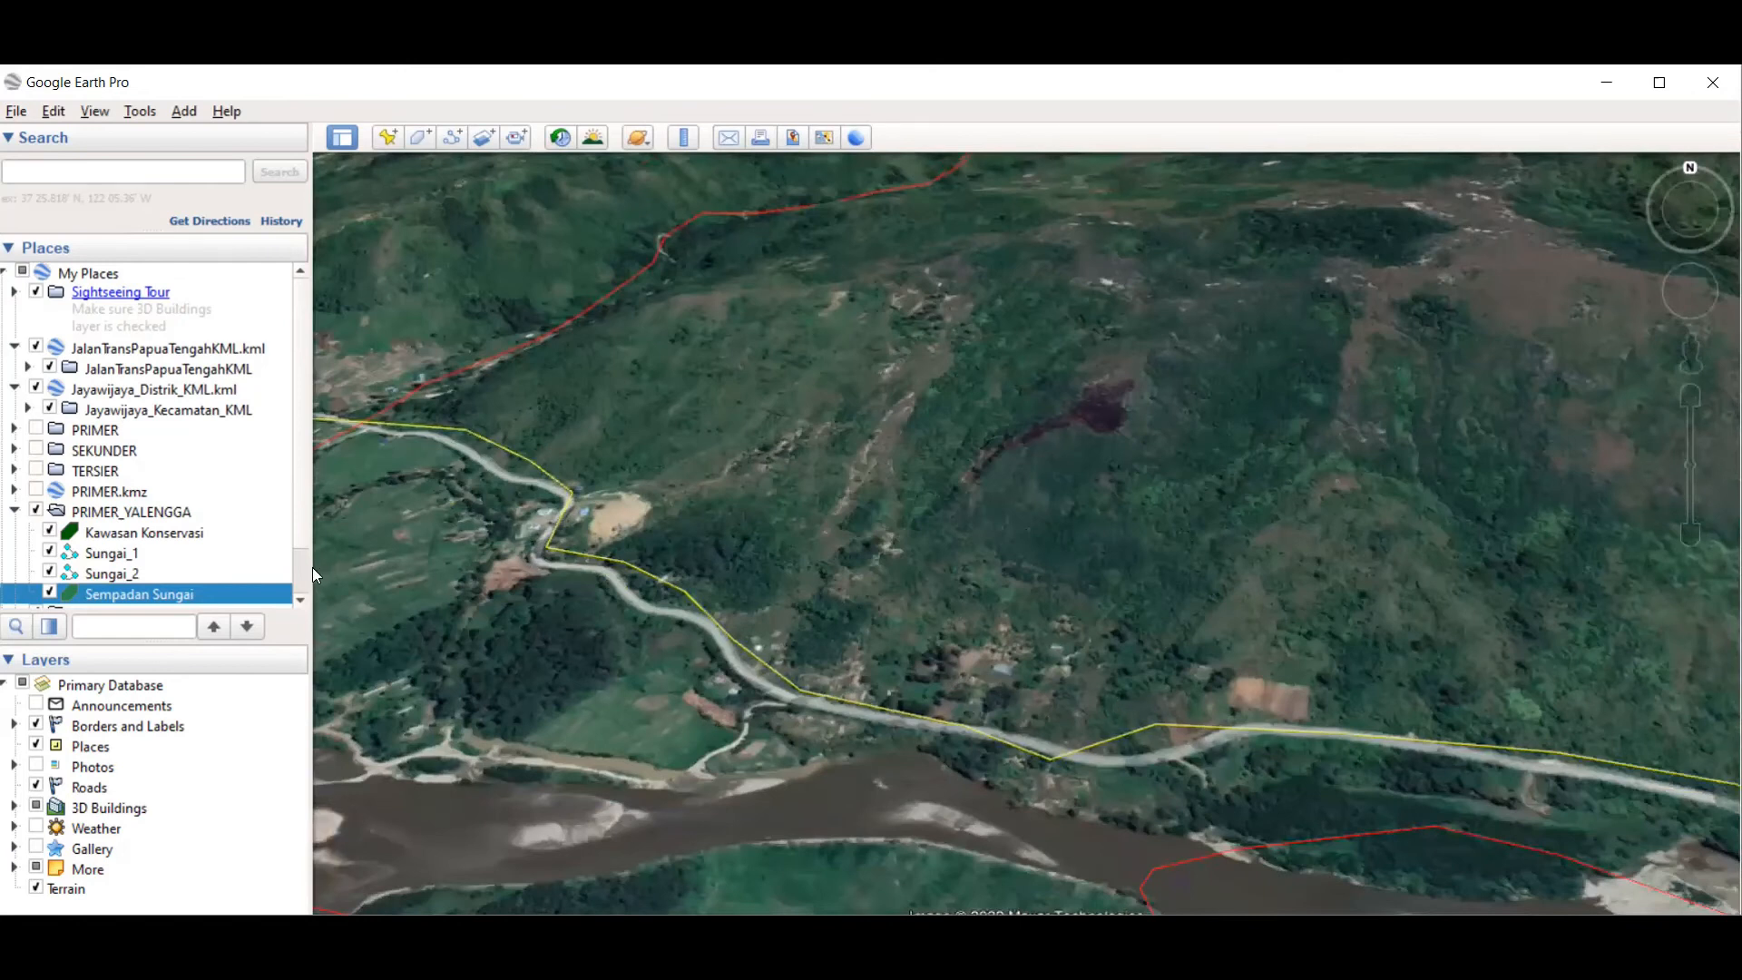
# Step: Create a new polygon named Kawasan Komersial in the TERSIER_YALENGGA folder
pyautogui.click(296, 603)
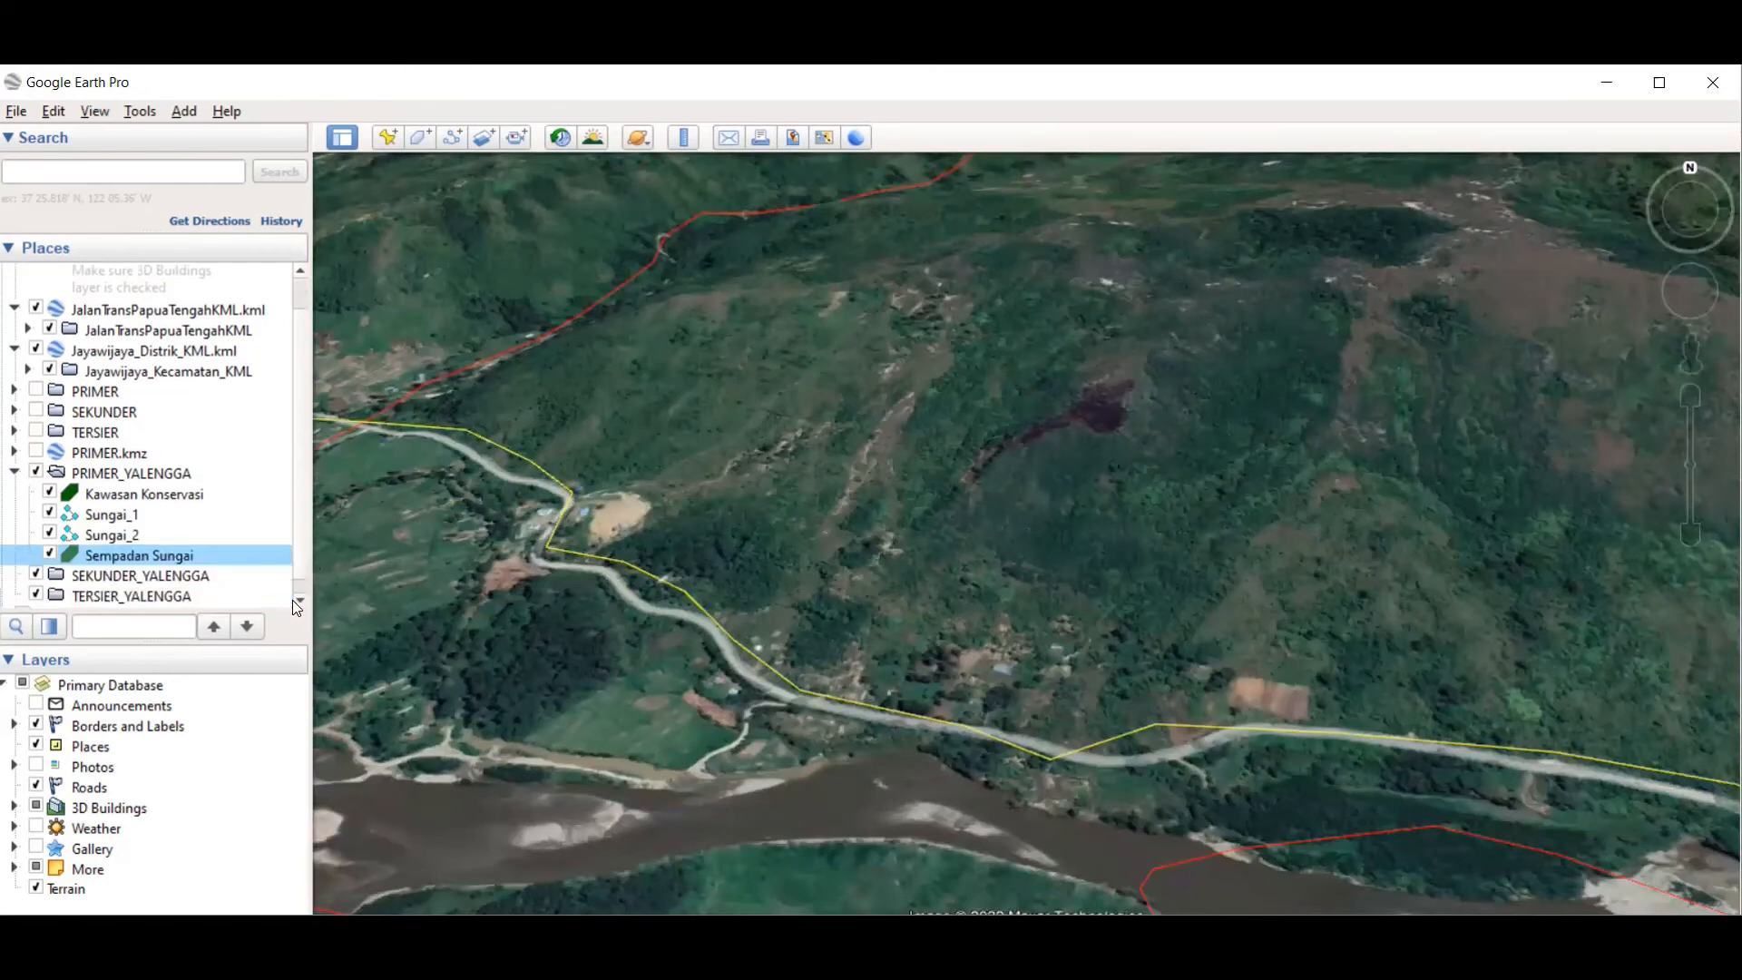
pyautogui.click(297, 602)
pyautogui.click(135, 582)
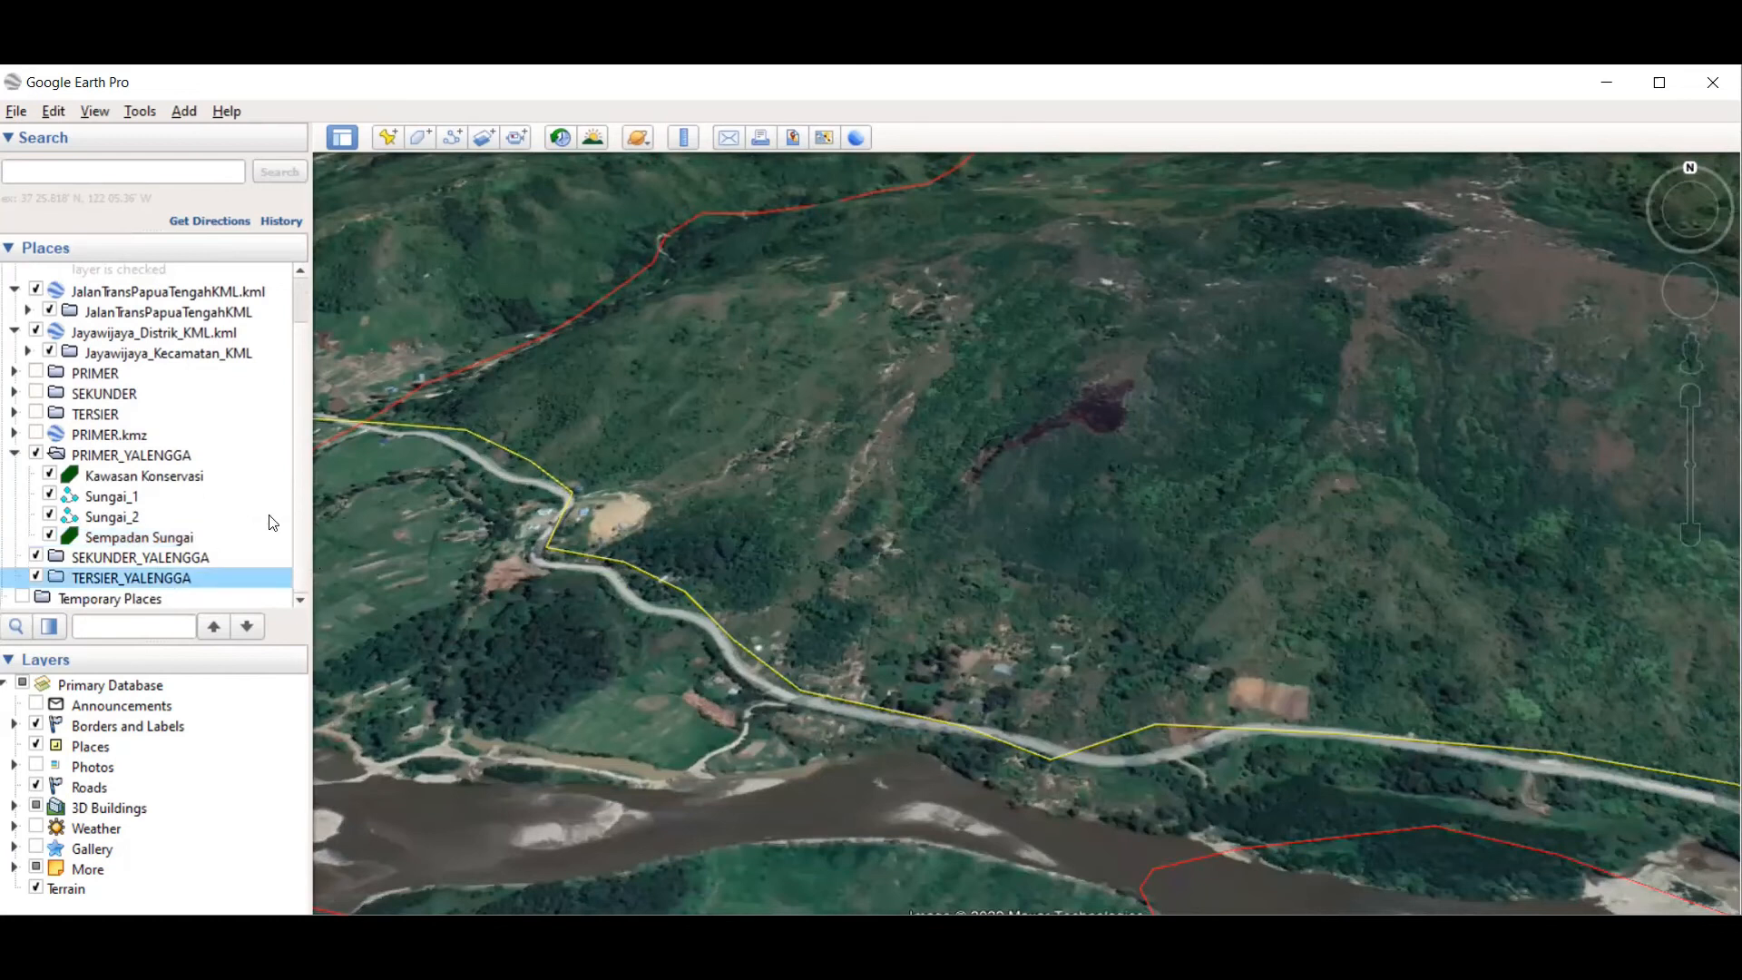
pyautogui.click(425, 138)
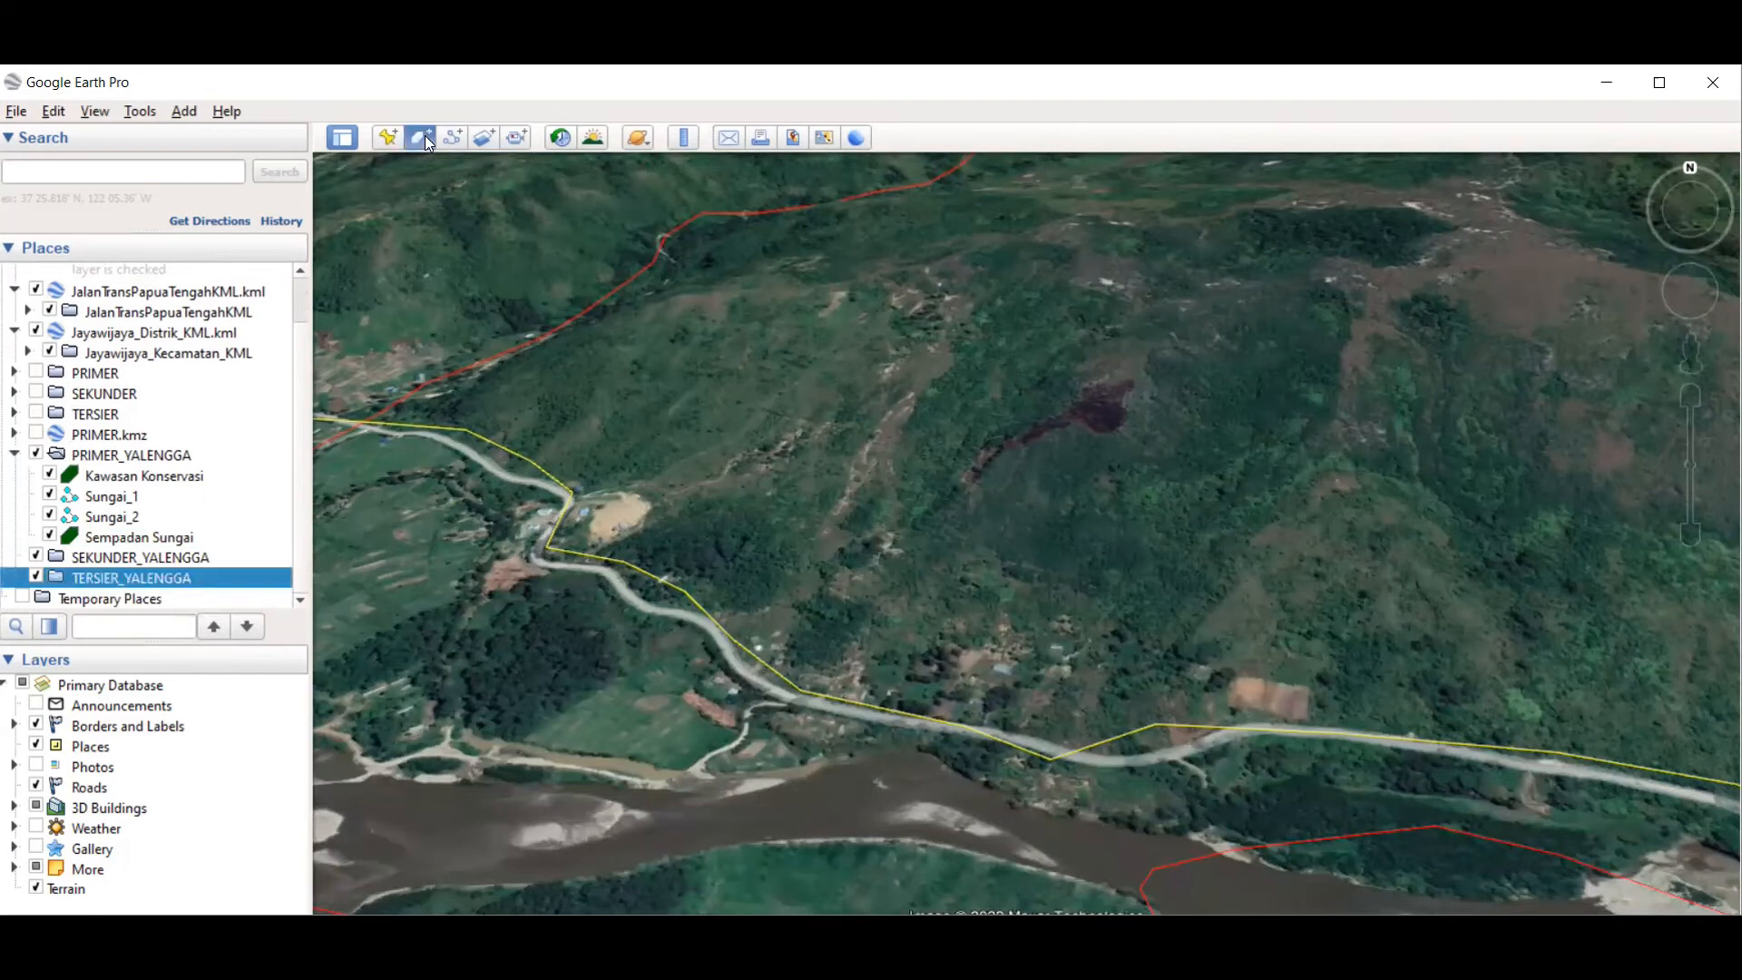
pyautogui.write('Kawasan Komersial')
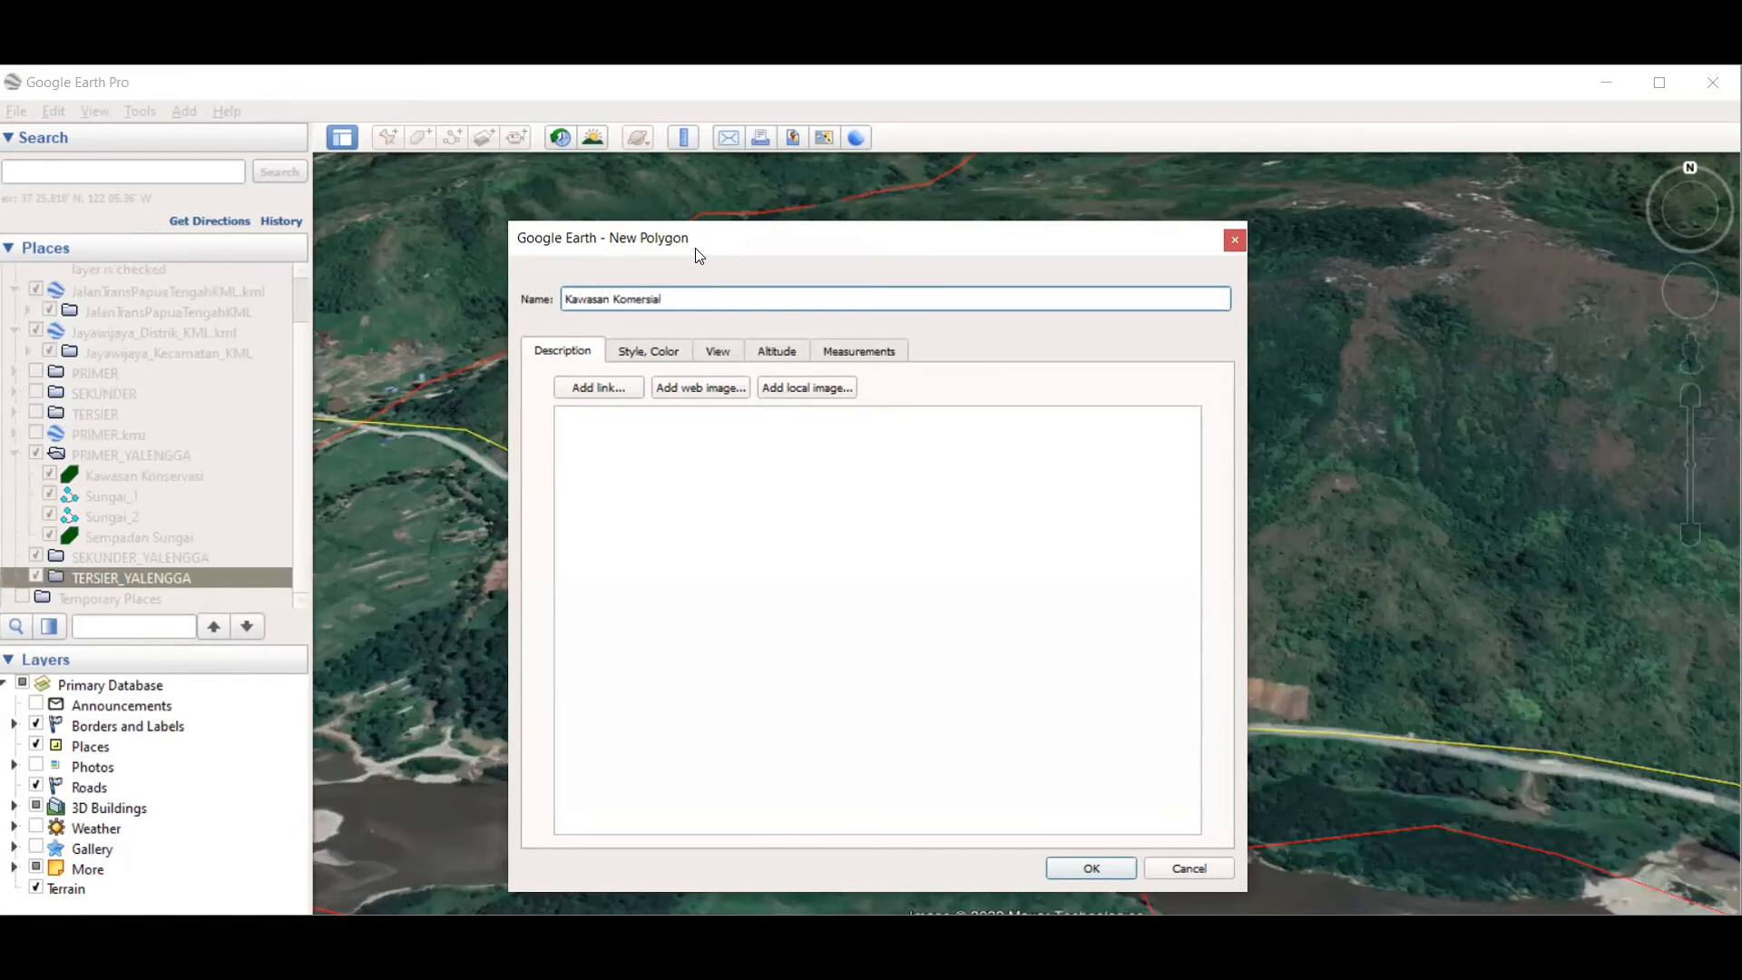
pyautogui.press('Tab')
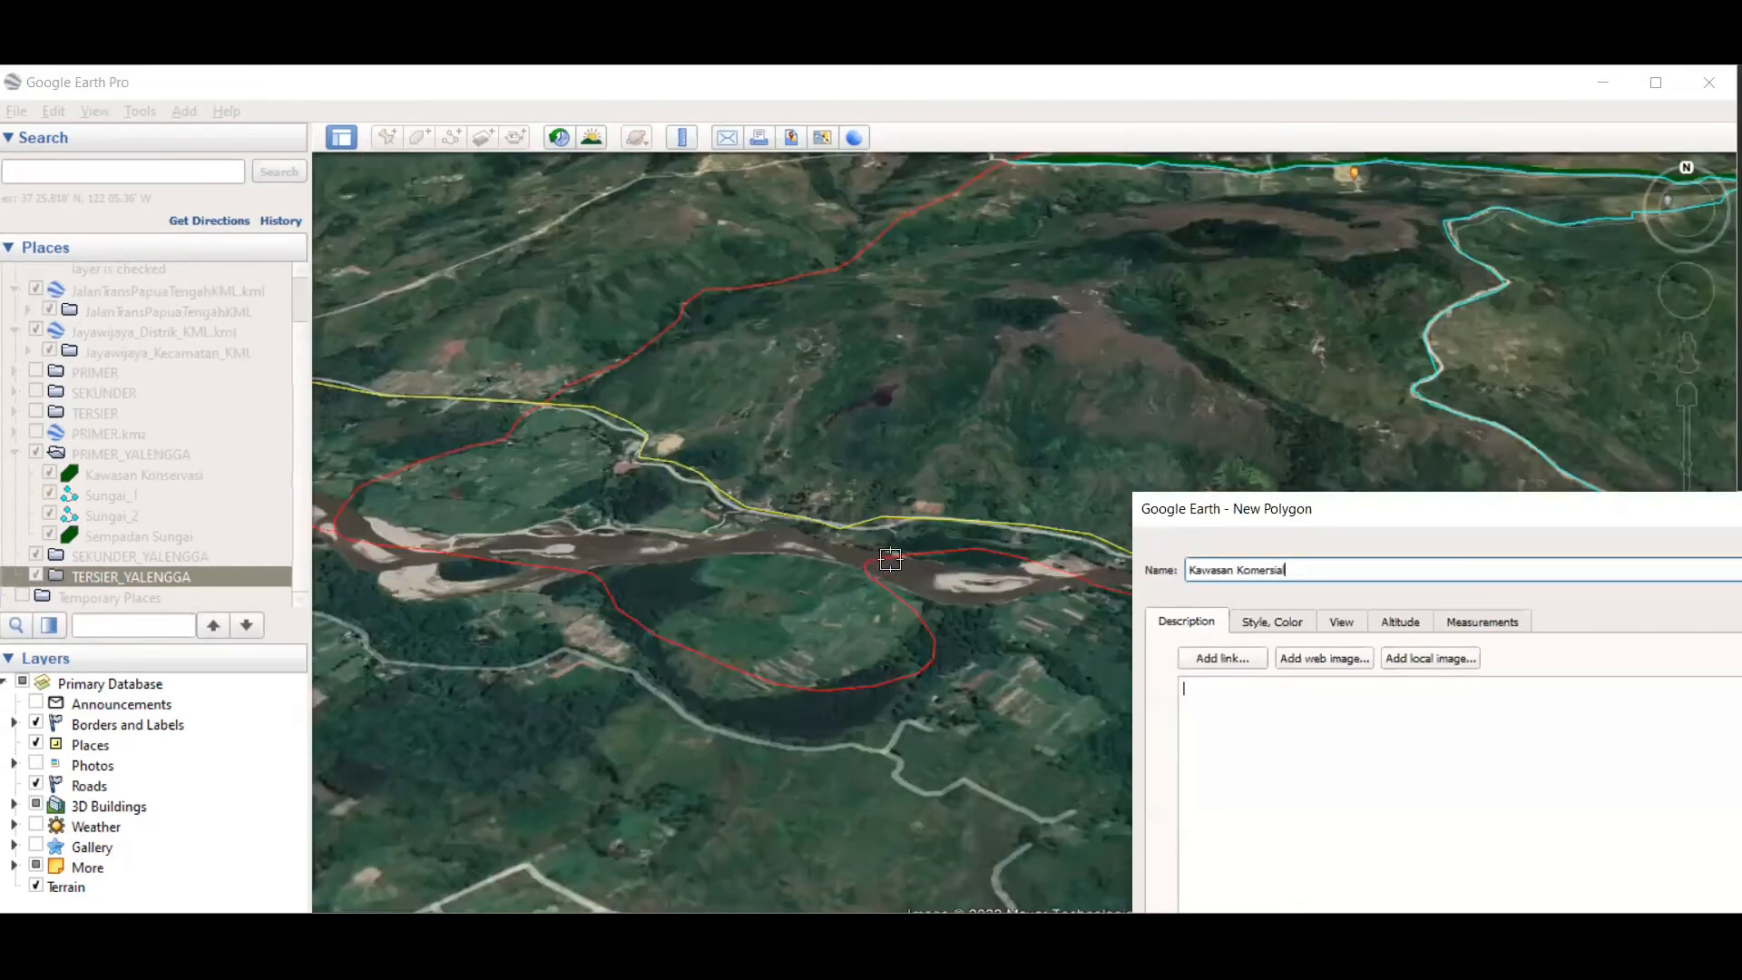
# Step: Outline the commercial area around the settlement on the north side of the yellow road, opposite the large river's bend
pyautogui.scroll(2, 518, 371)
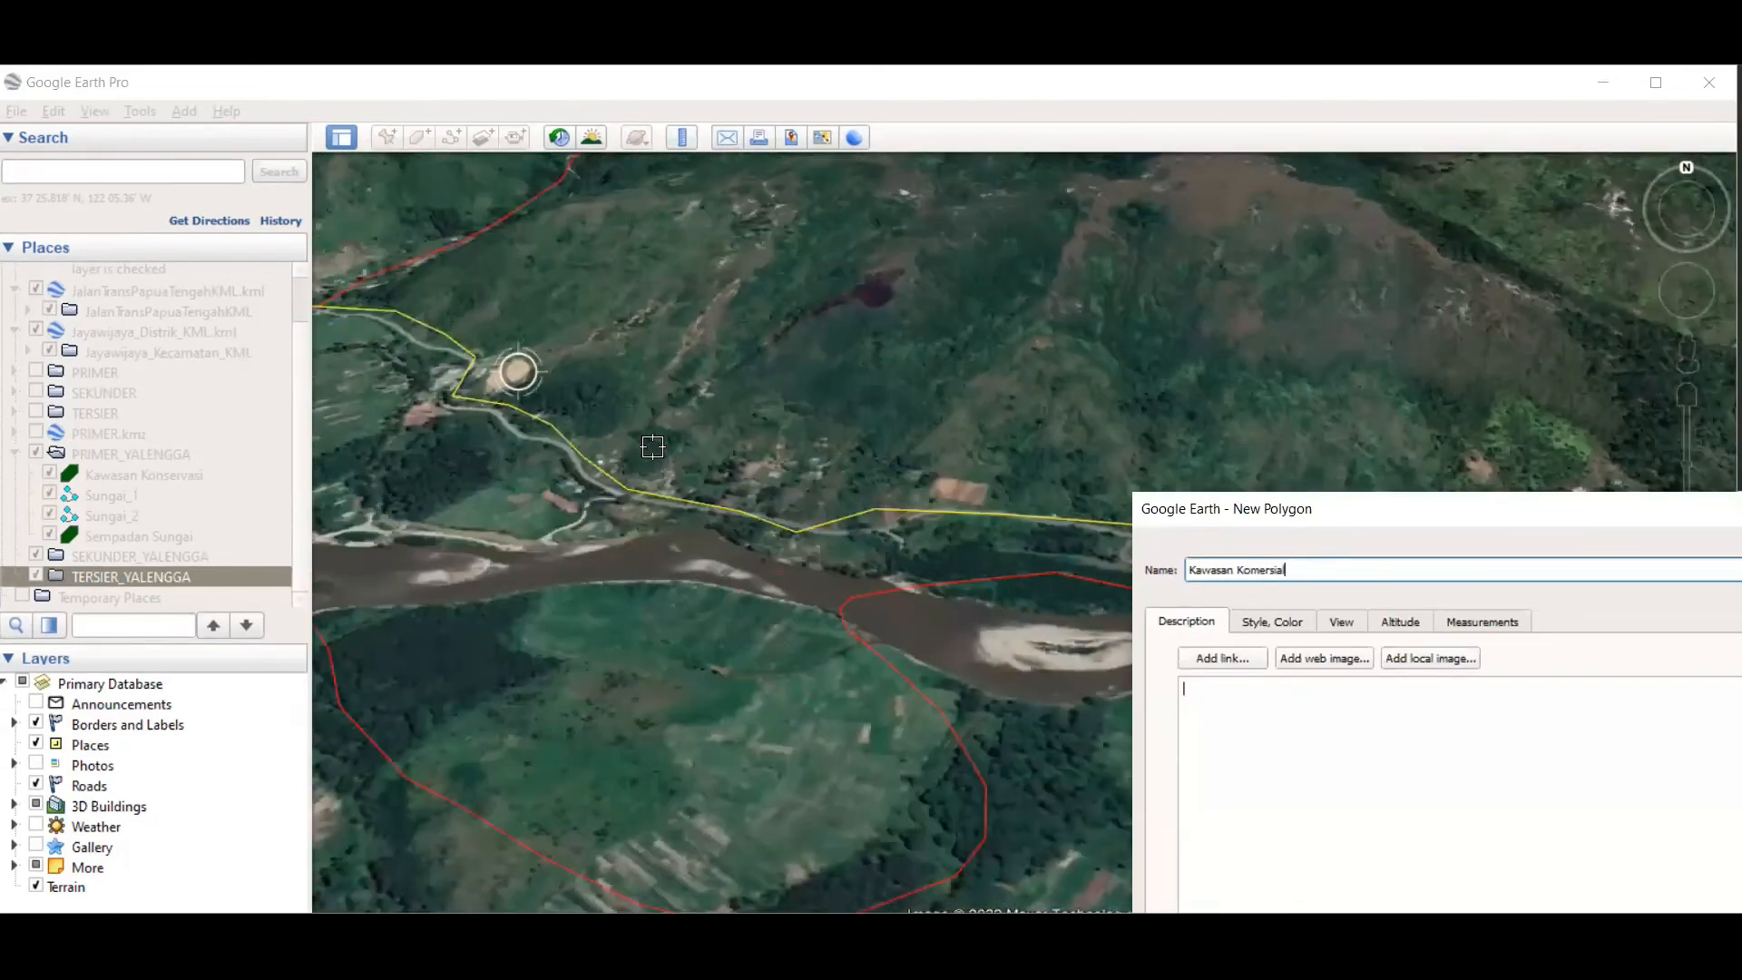
pyautogui.scroll(3, 715, 459)
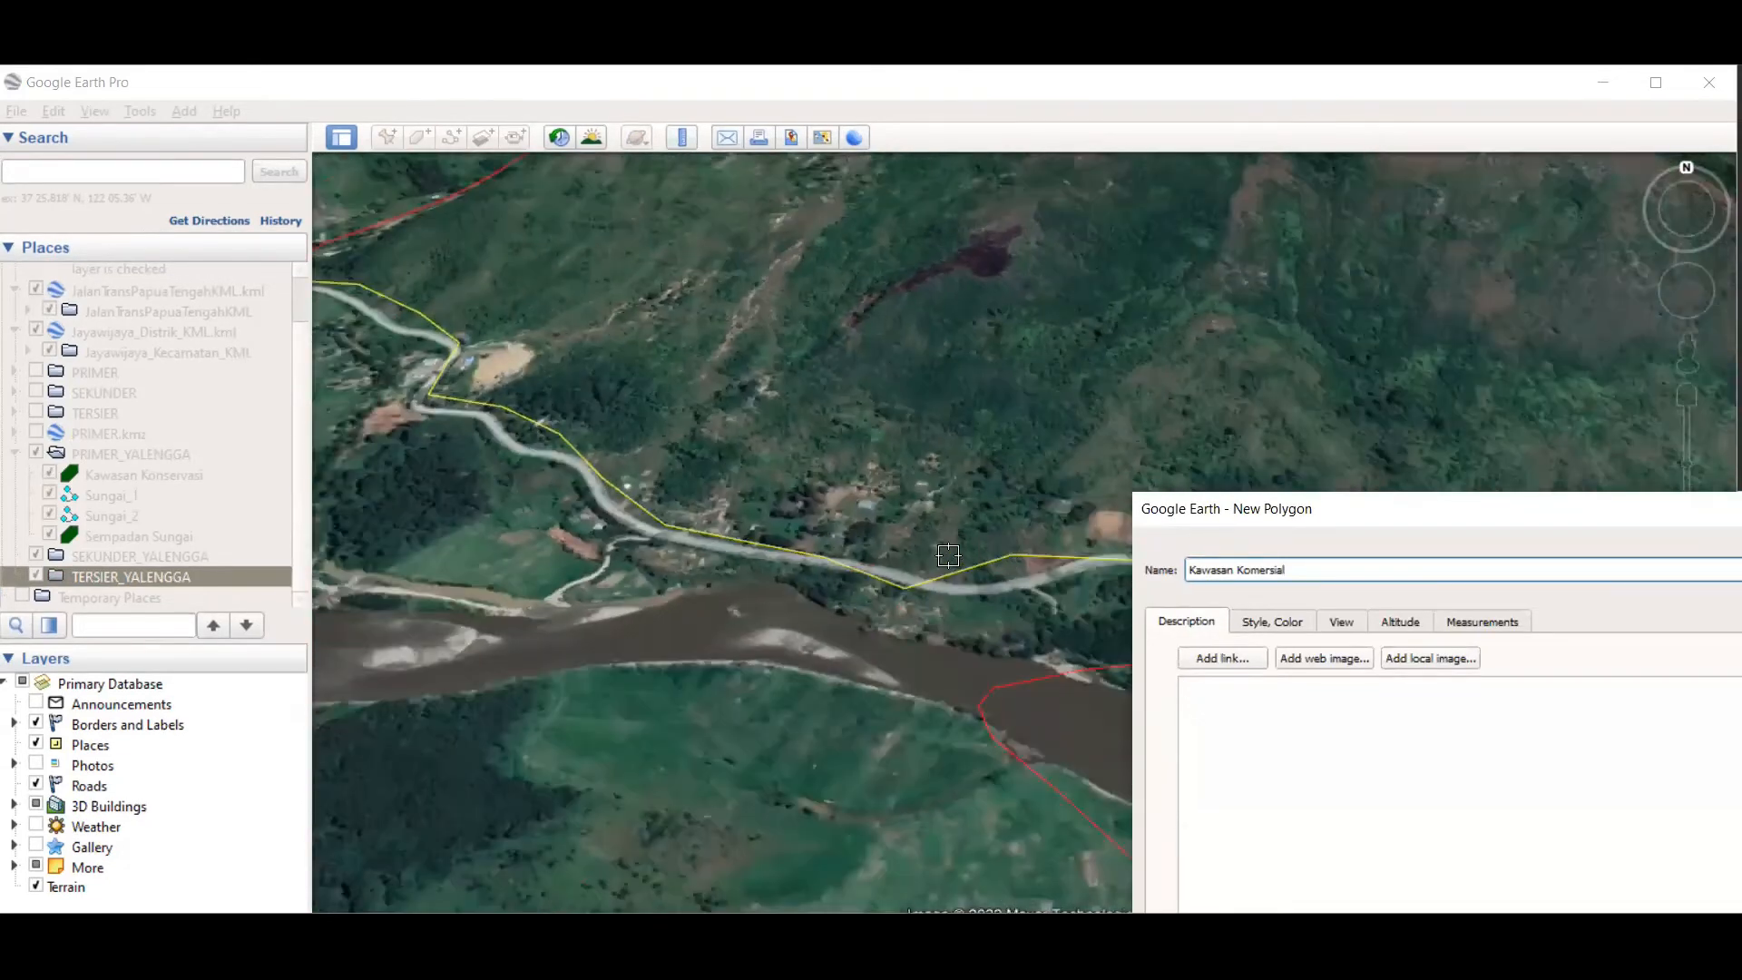
pyautogui.scroll(2, 948, 555)
pyautogui.click(859, 595)
pyautogui.click(976, 554)
pyautogui.click(1008, 547)
pyautogui.click(961, 518)
pyautogui.click(908, 511)
pyautogui.click(846, 488)
pyautogui.click(796, 475)
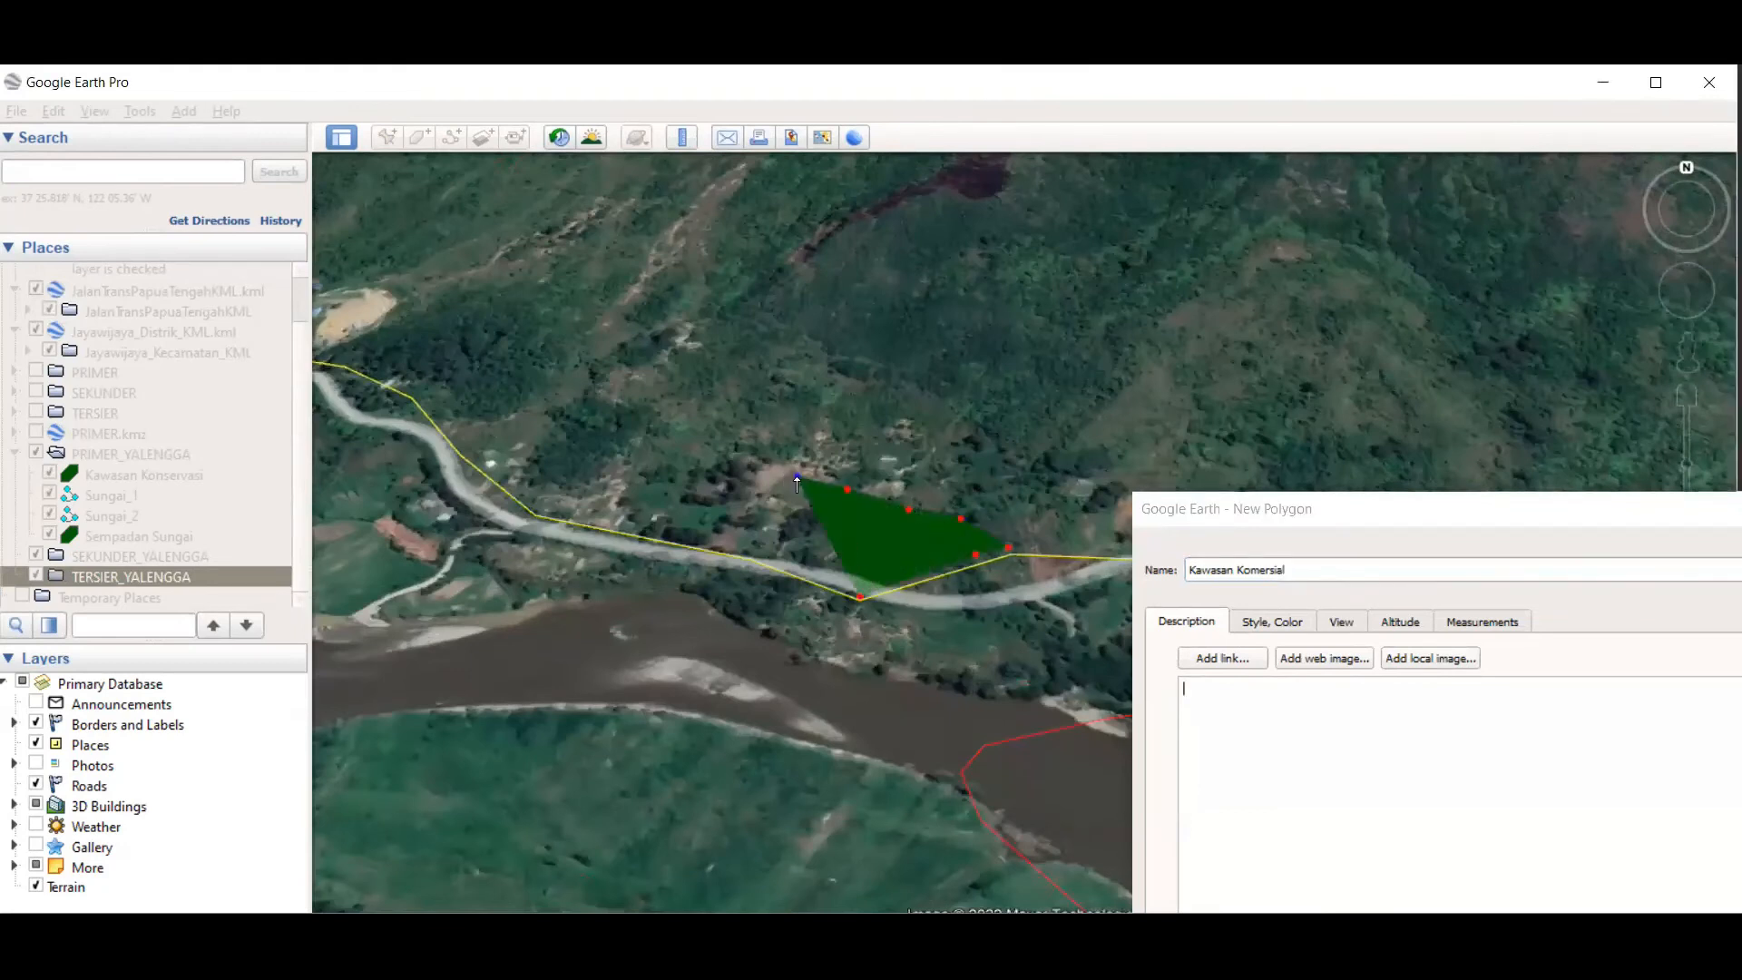
pyautogui.click(712, 458)
pyautogui.click(642, 443)
pyautogui.click(612, 443)
pyautogui.click(589, 444)
pyautogui.click(573, 454)
pyautogui.click(546, 488)
pyautogui.click(539, 508)
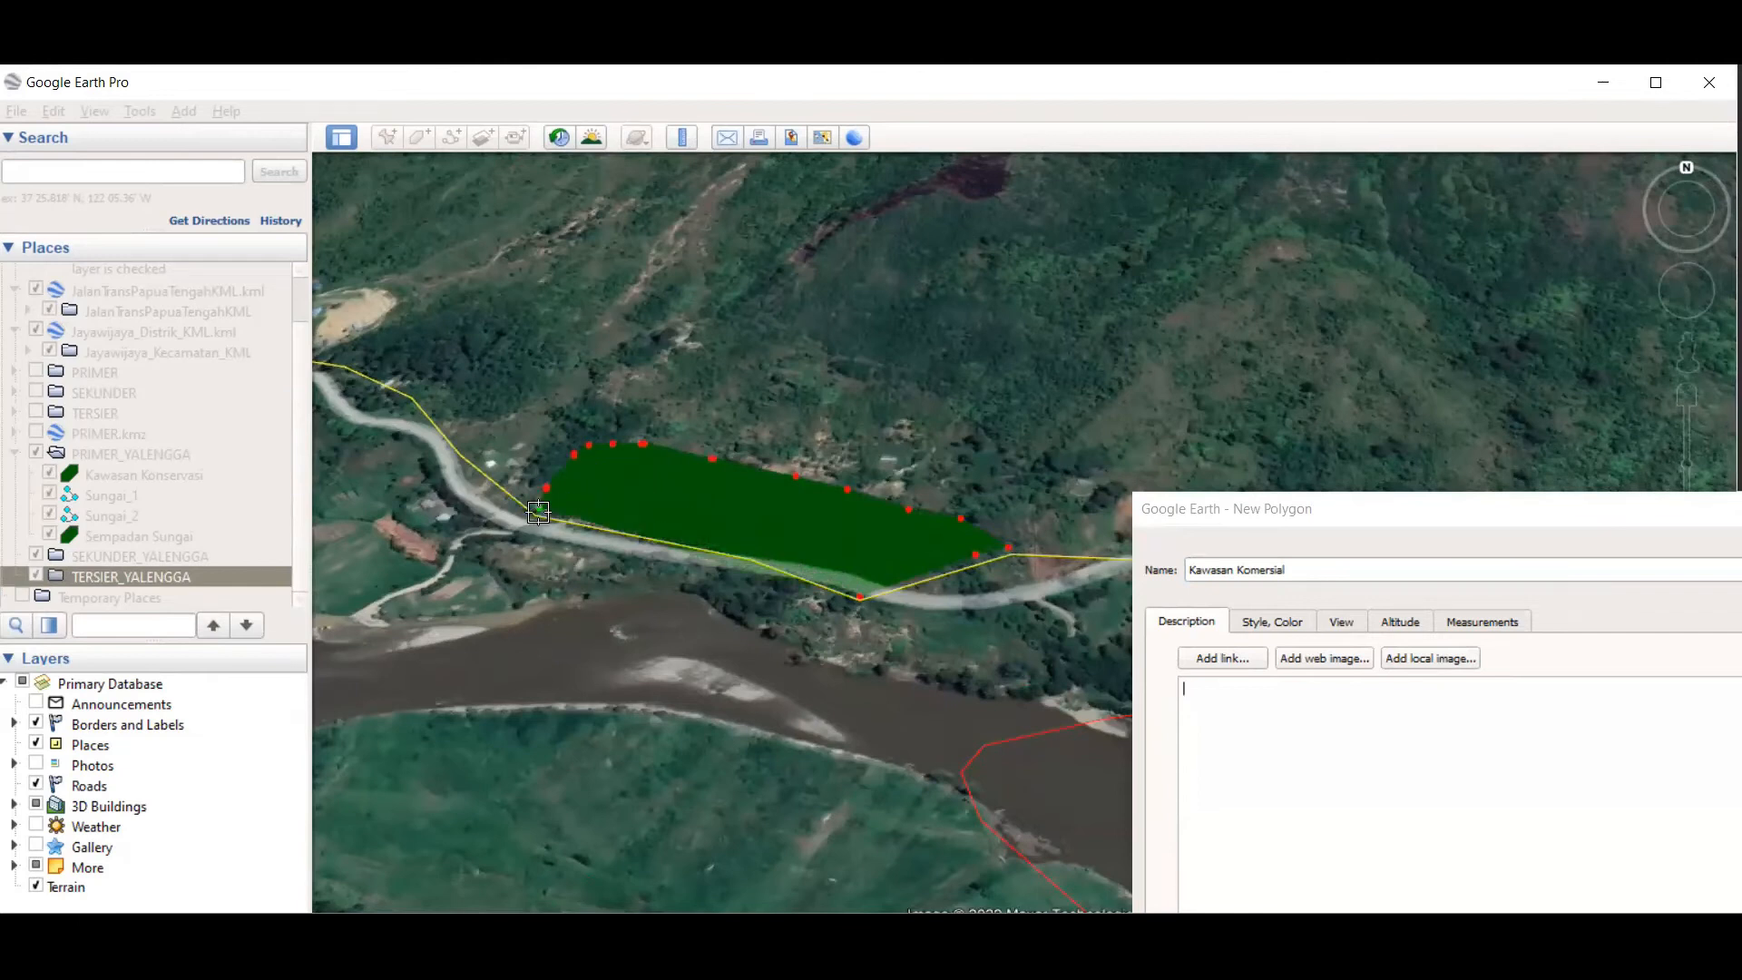
pyautogui.click(758, 549)
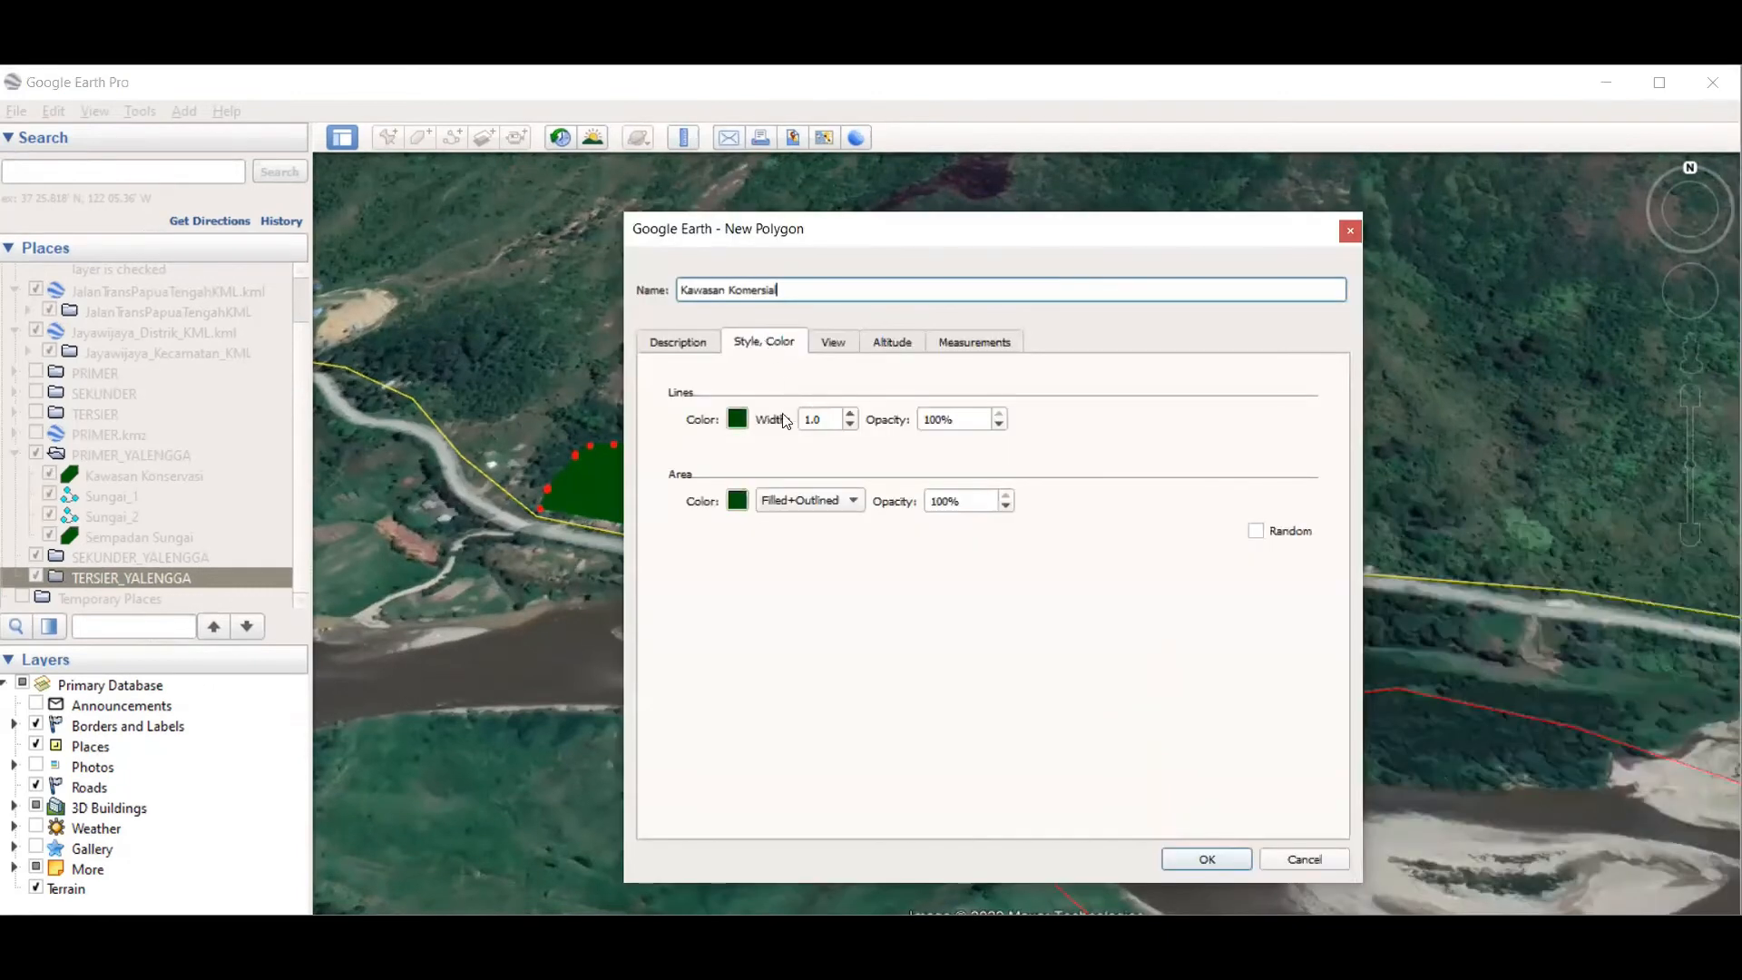
# Step: Set both the line and area colour of Kawasan Komersial to magenta #ff00ff and save the polygon
pyautogui.click(736, 419)
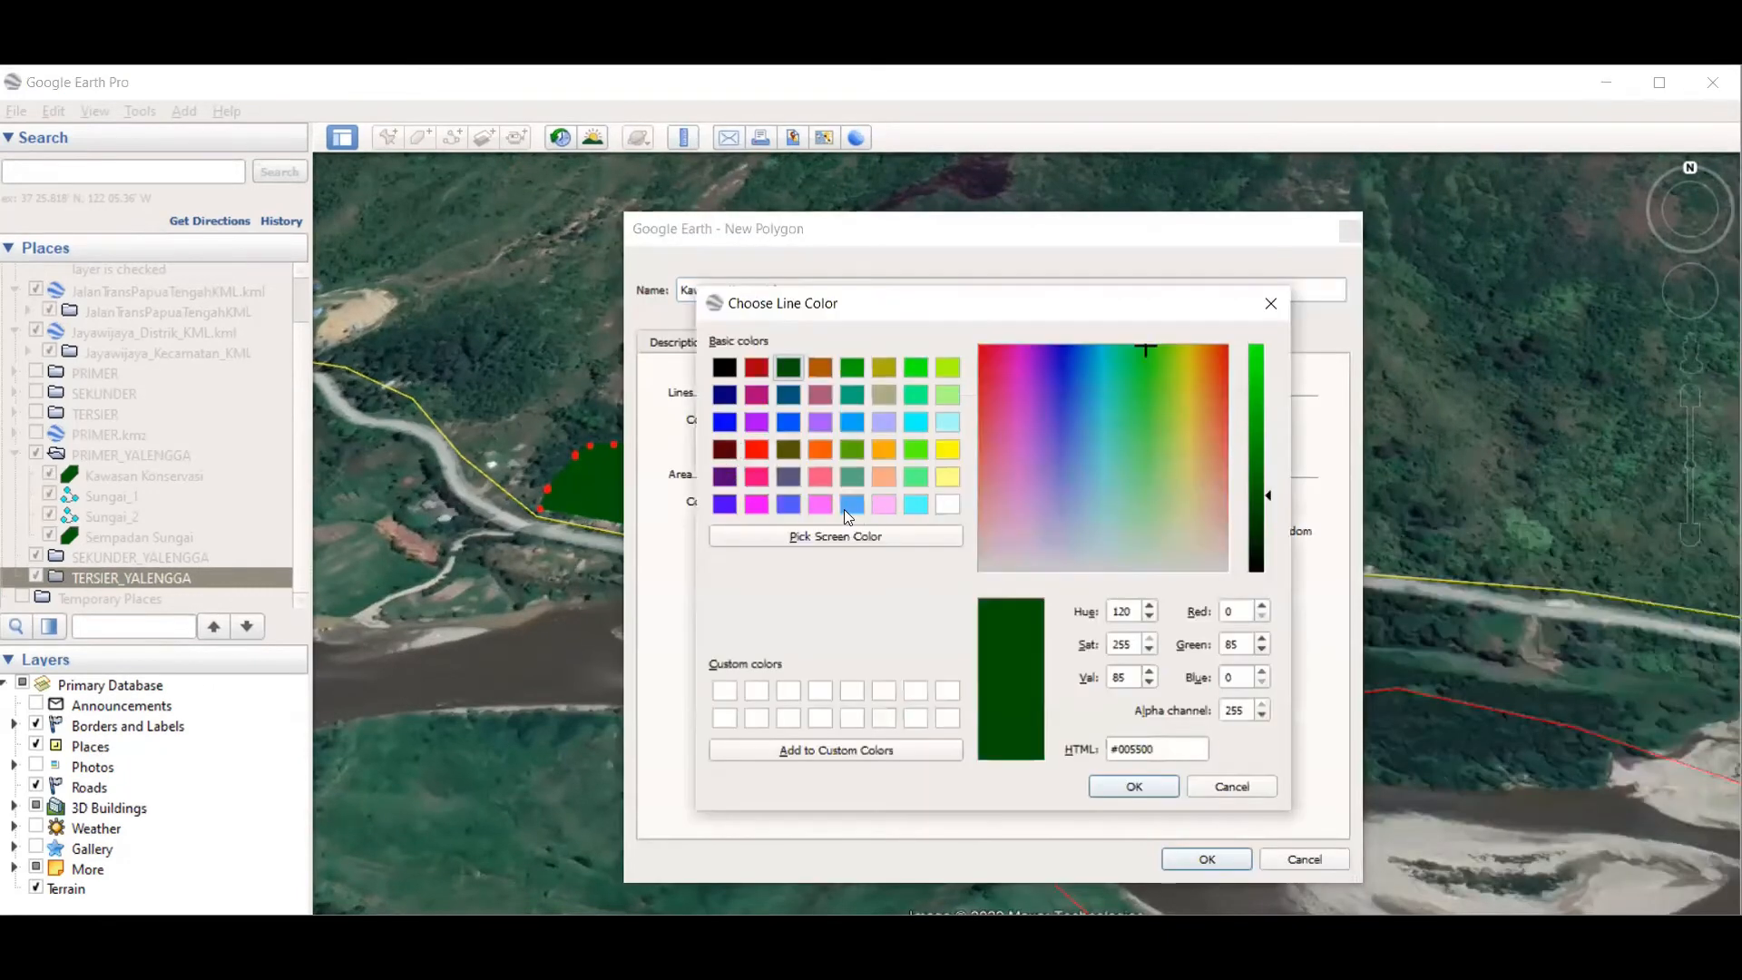
pyautogui.click(759, 508)
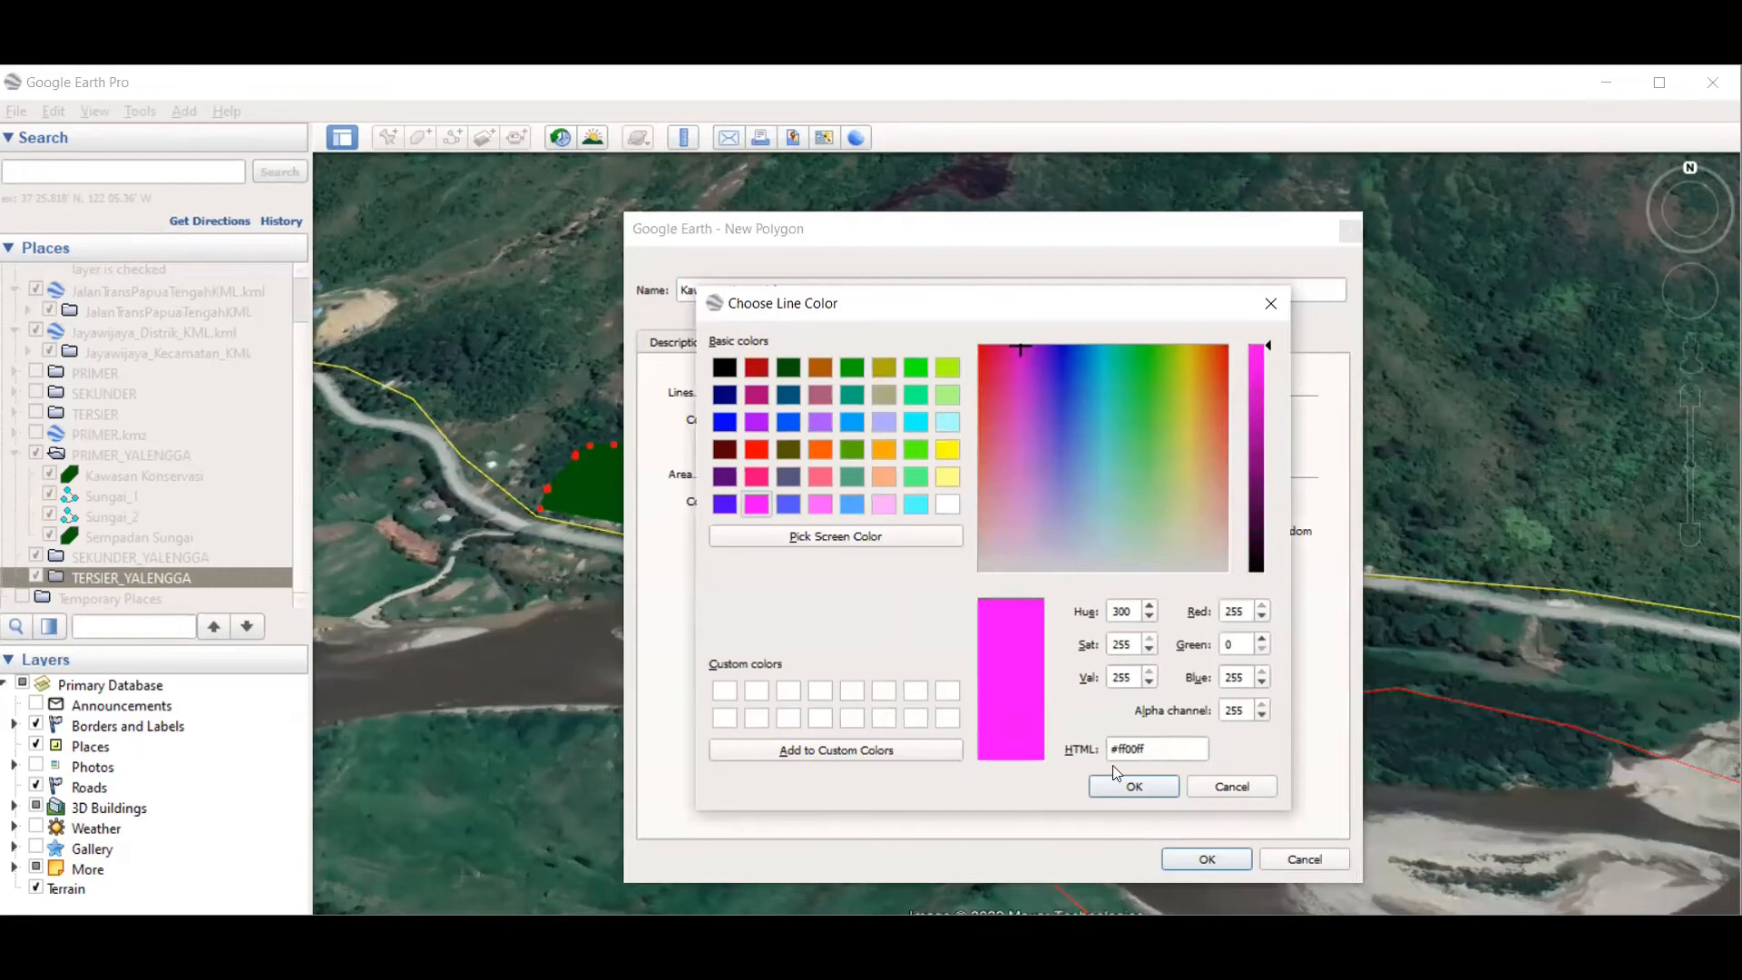
pyautogui.click(1134, 786)
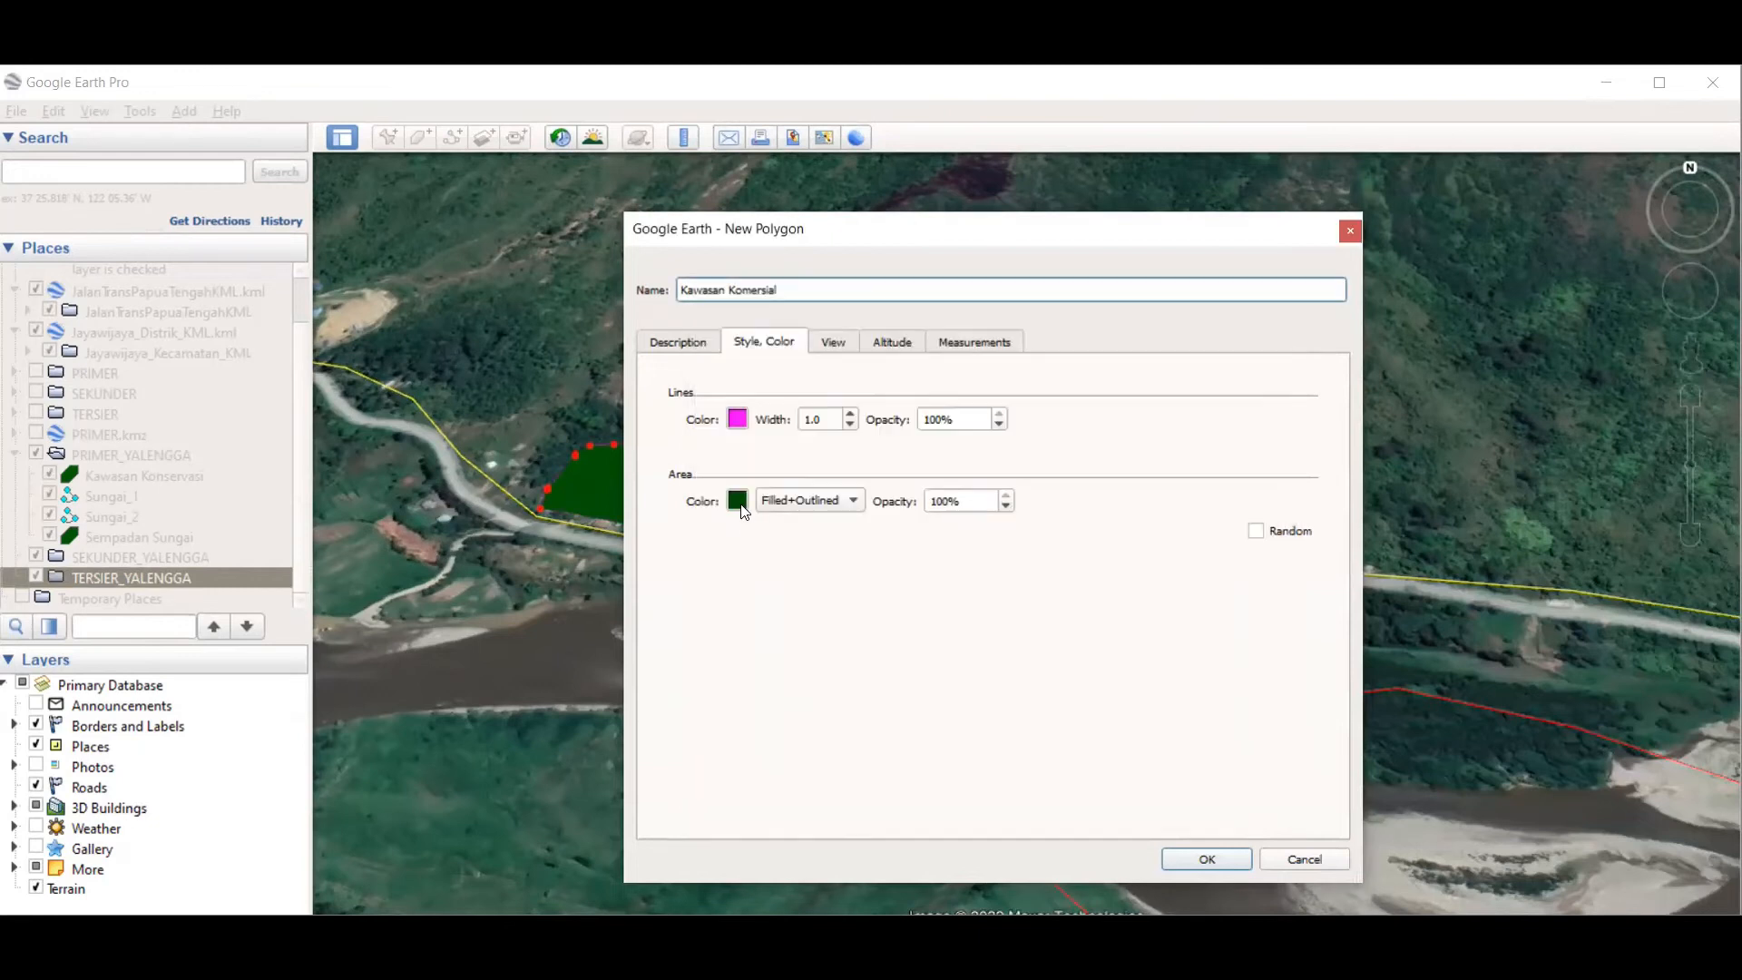
pyautogui.click(738, 502)
pyautogui.click(759, 505)
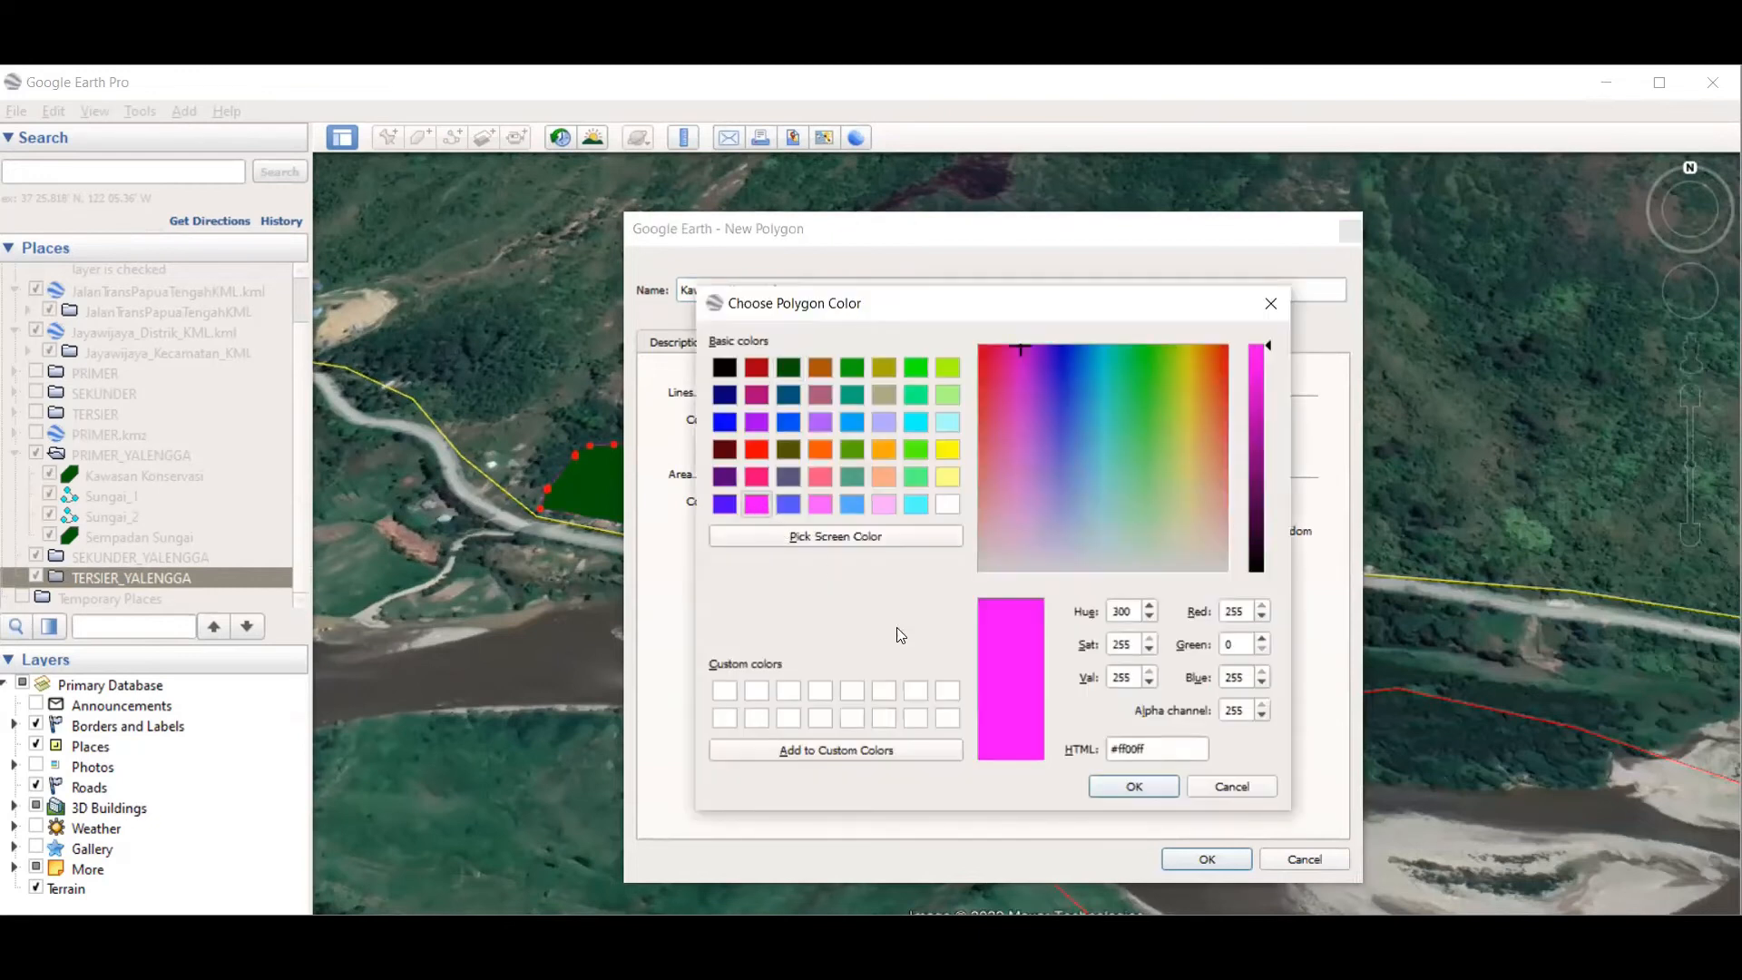
pyautogui.click(1134, 786)
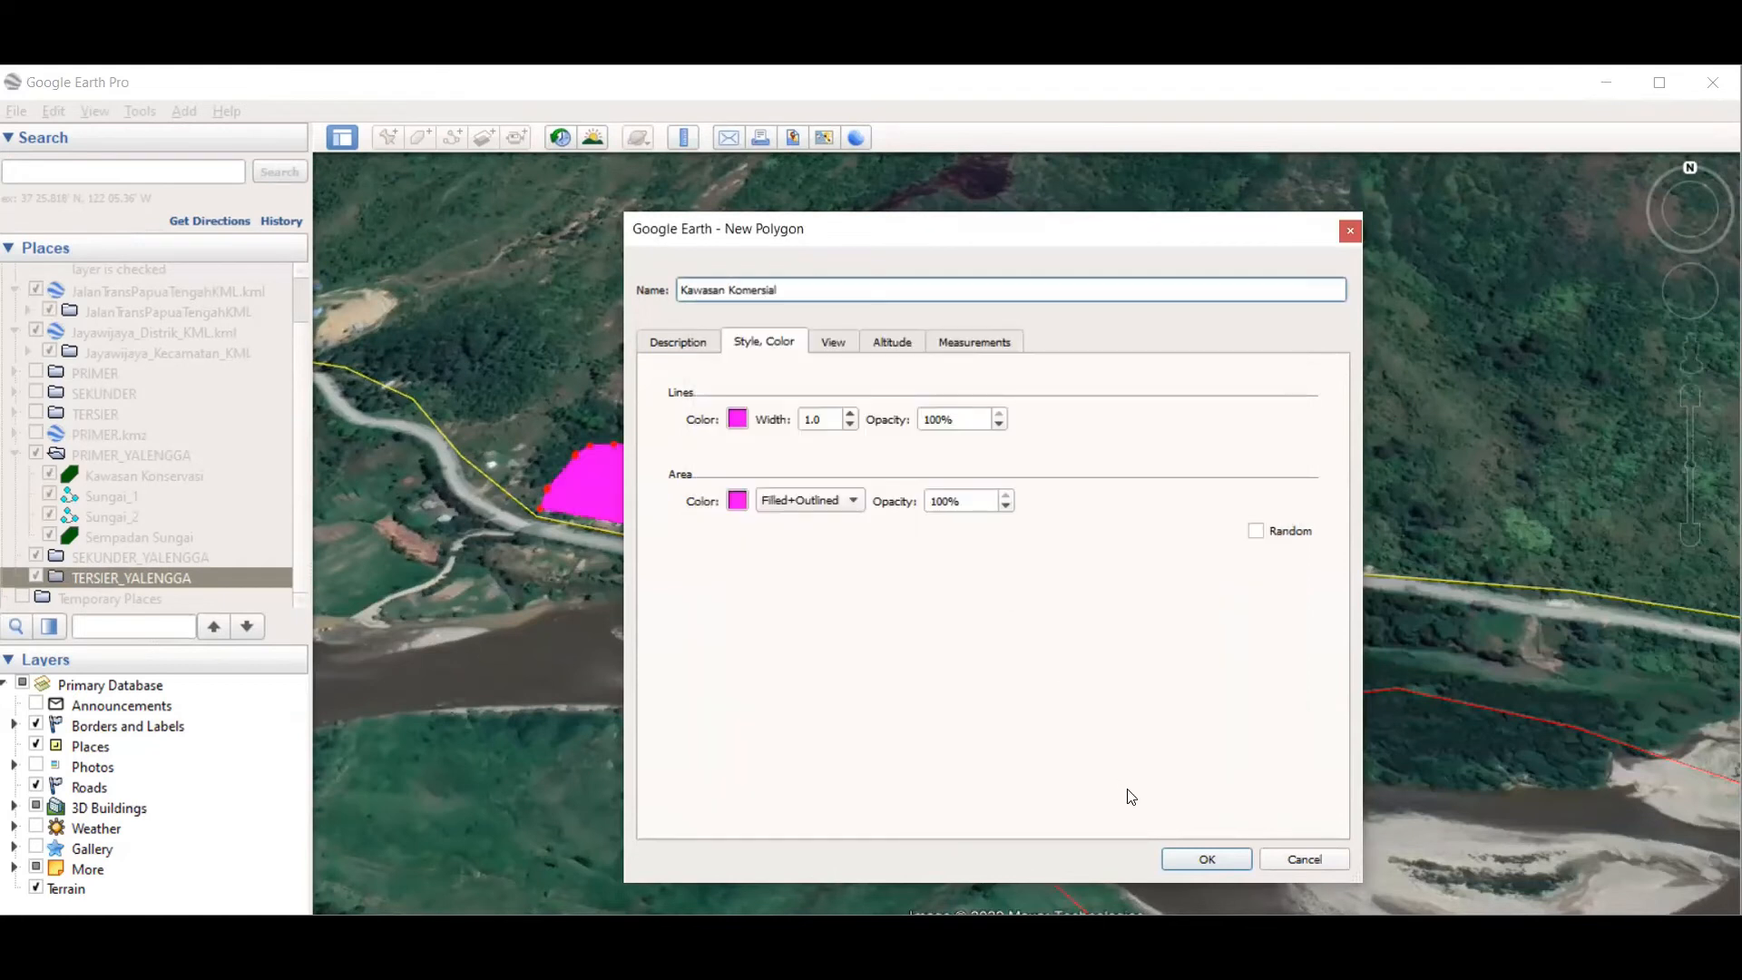
pyautogui.click(1195, 858)
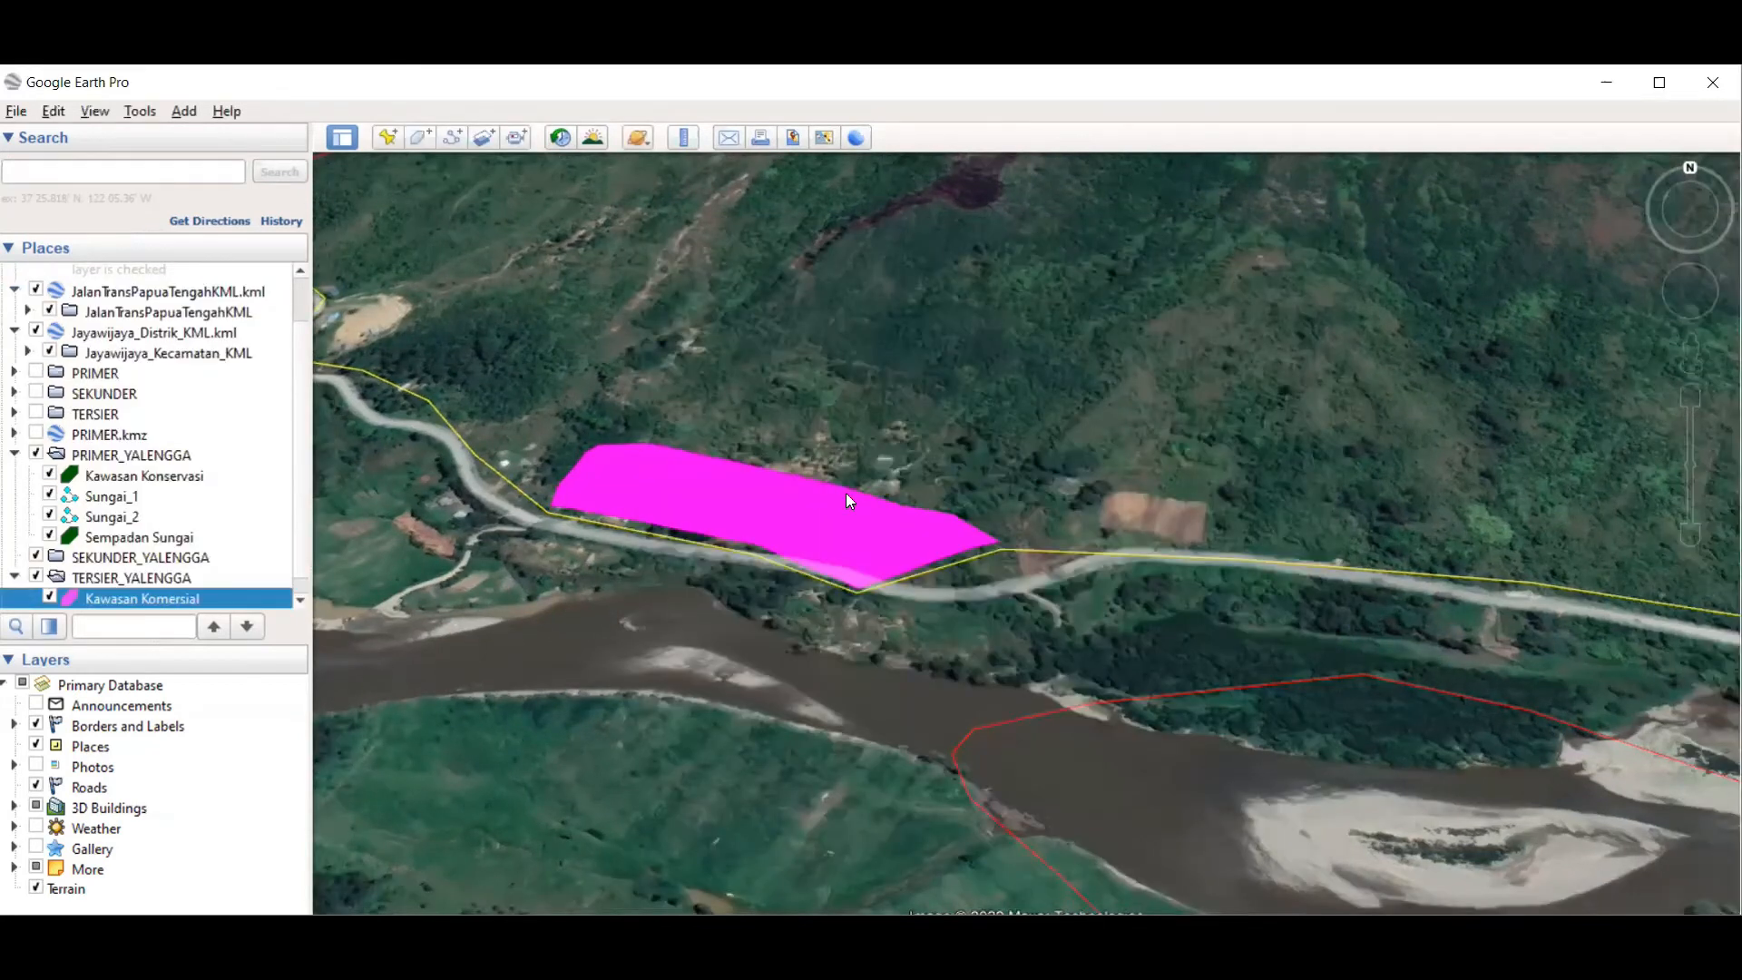
pyautogui.scroll(-3, 845, 493)
pyautogui.scroll(-3, 894, 478)
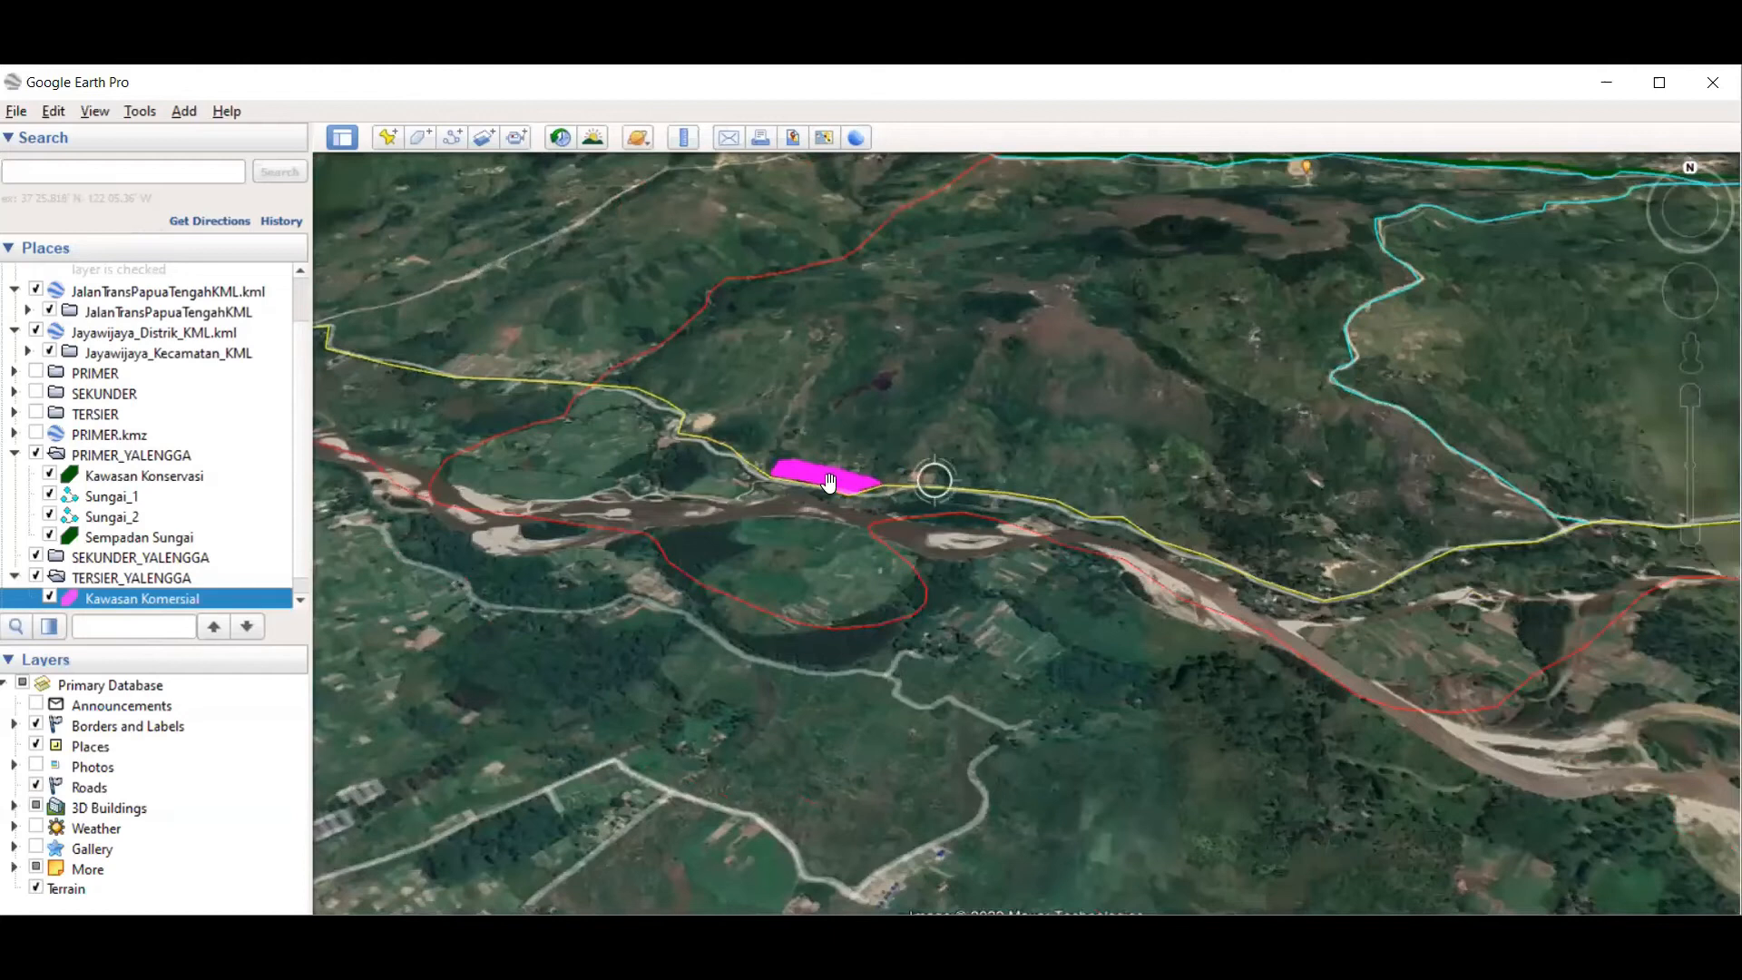
pyautogui.scroll(3, 841, 460)
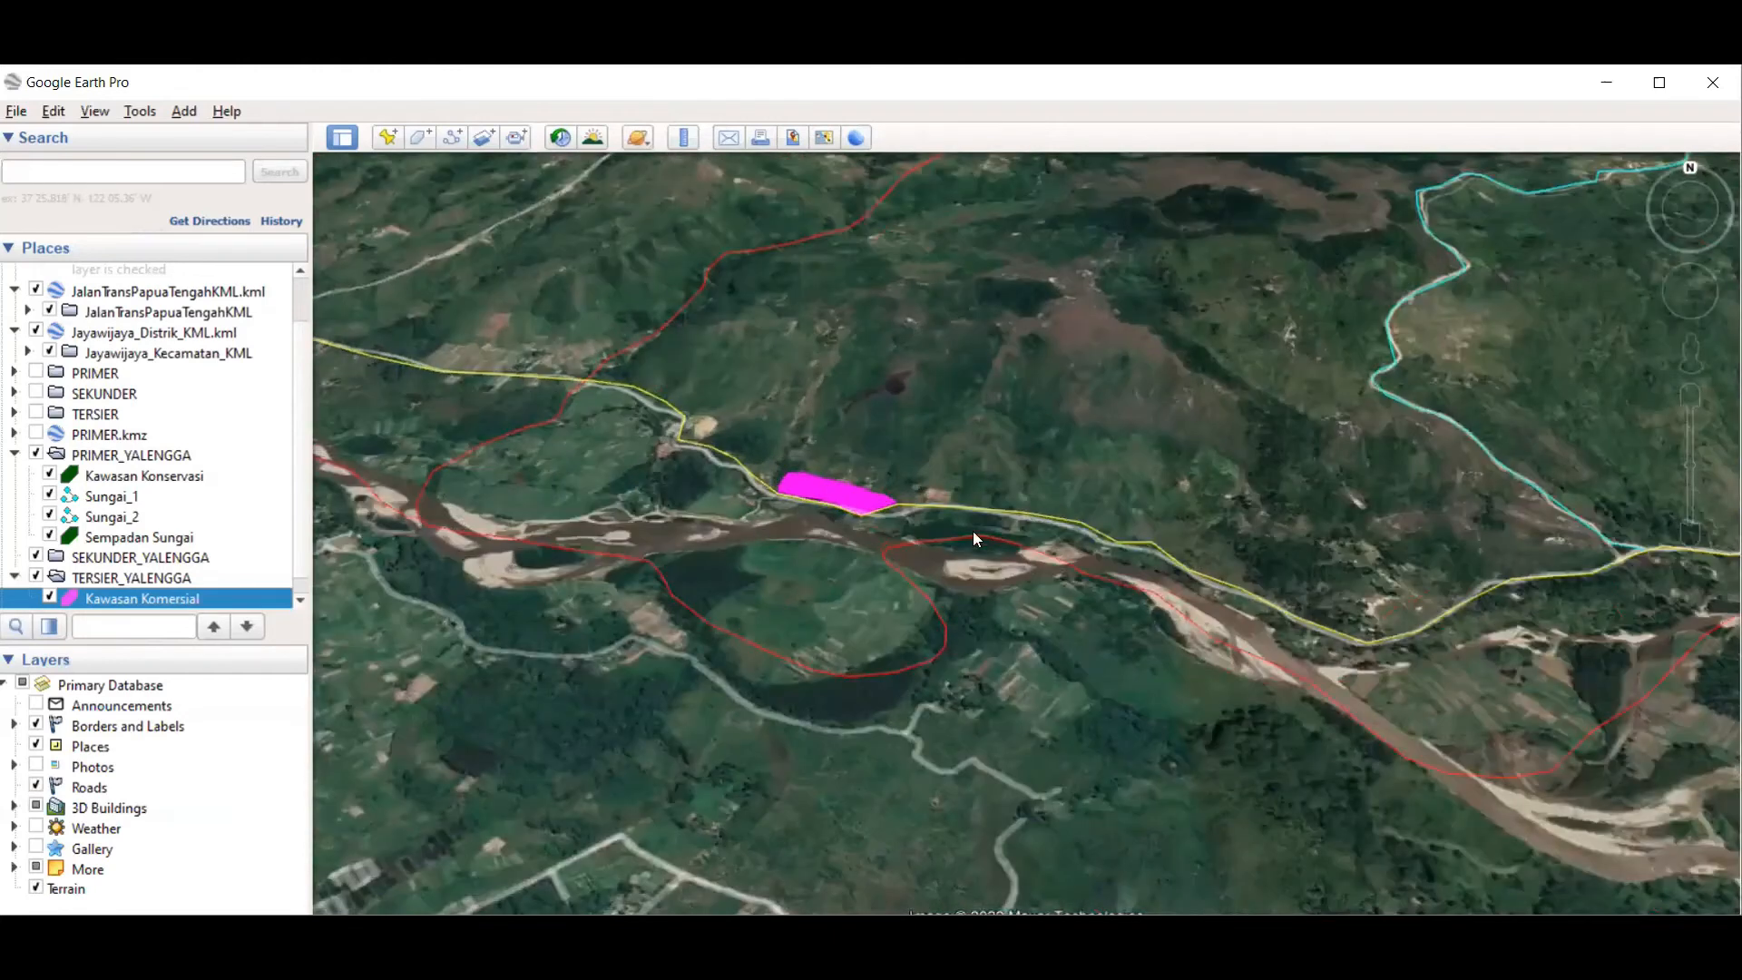
pyautogui.scroll(3, 843, 490)
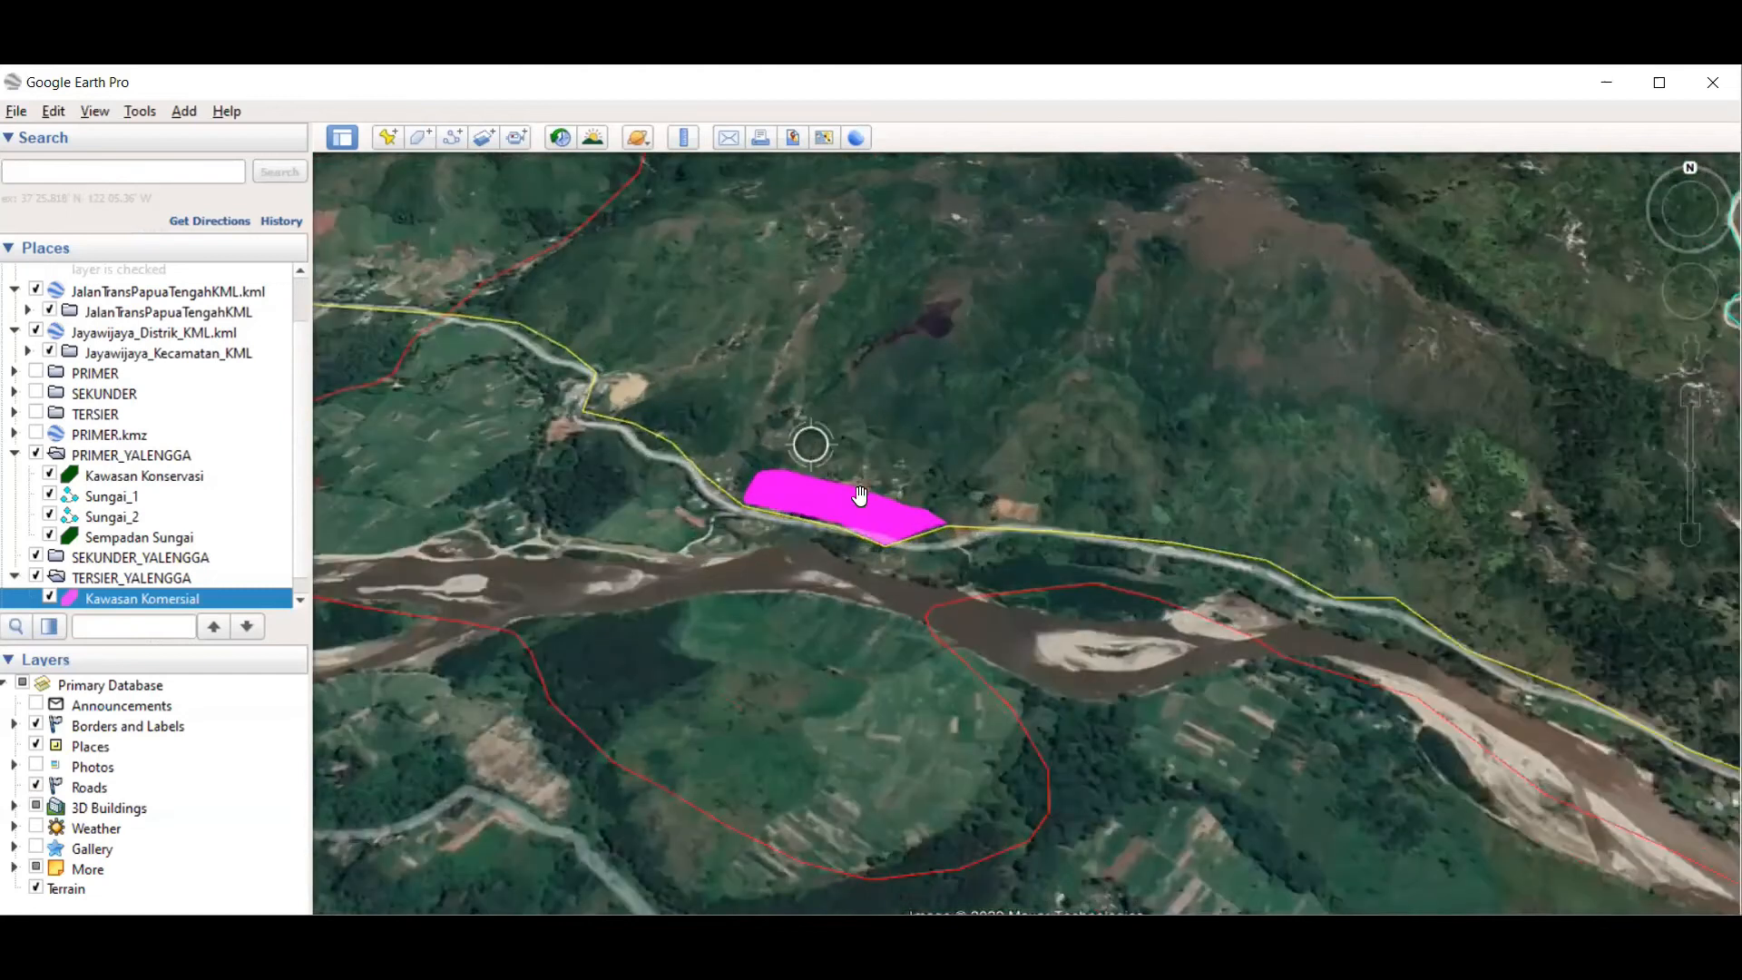
pyautogui.scroll(2, 825, 488)
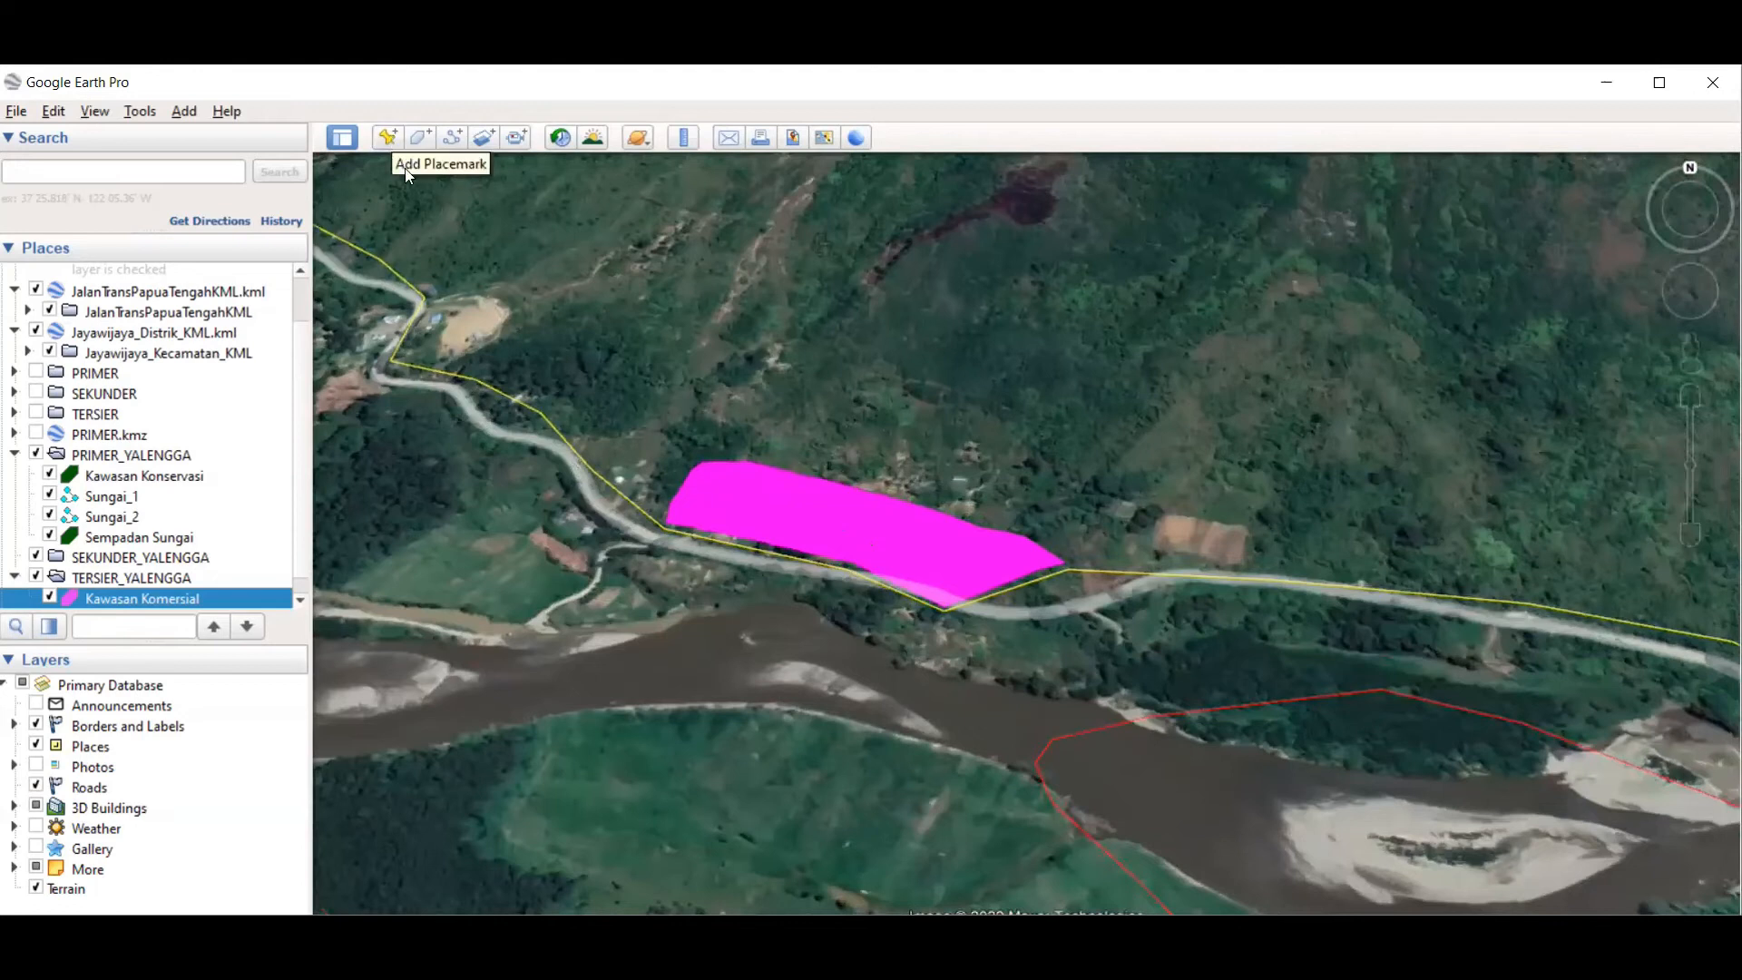
# Step: Create a placemark named Rumah Toko in the middle of Kawasan Komersial, at about 3°52'17"S, 138°45'23"E
pyautogui.click(389, 136)
pyautogui.moveTo(816, 233); pyautogui.dragTo(1137, 314)
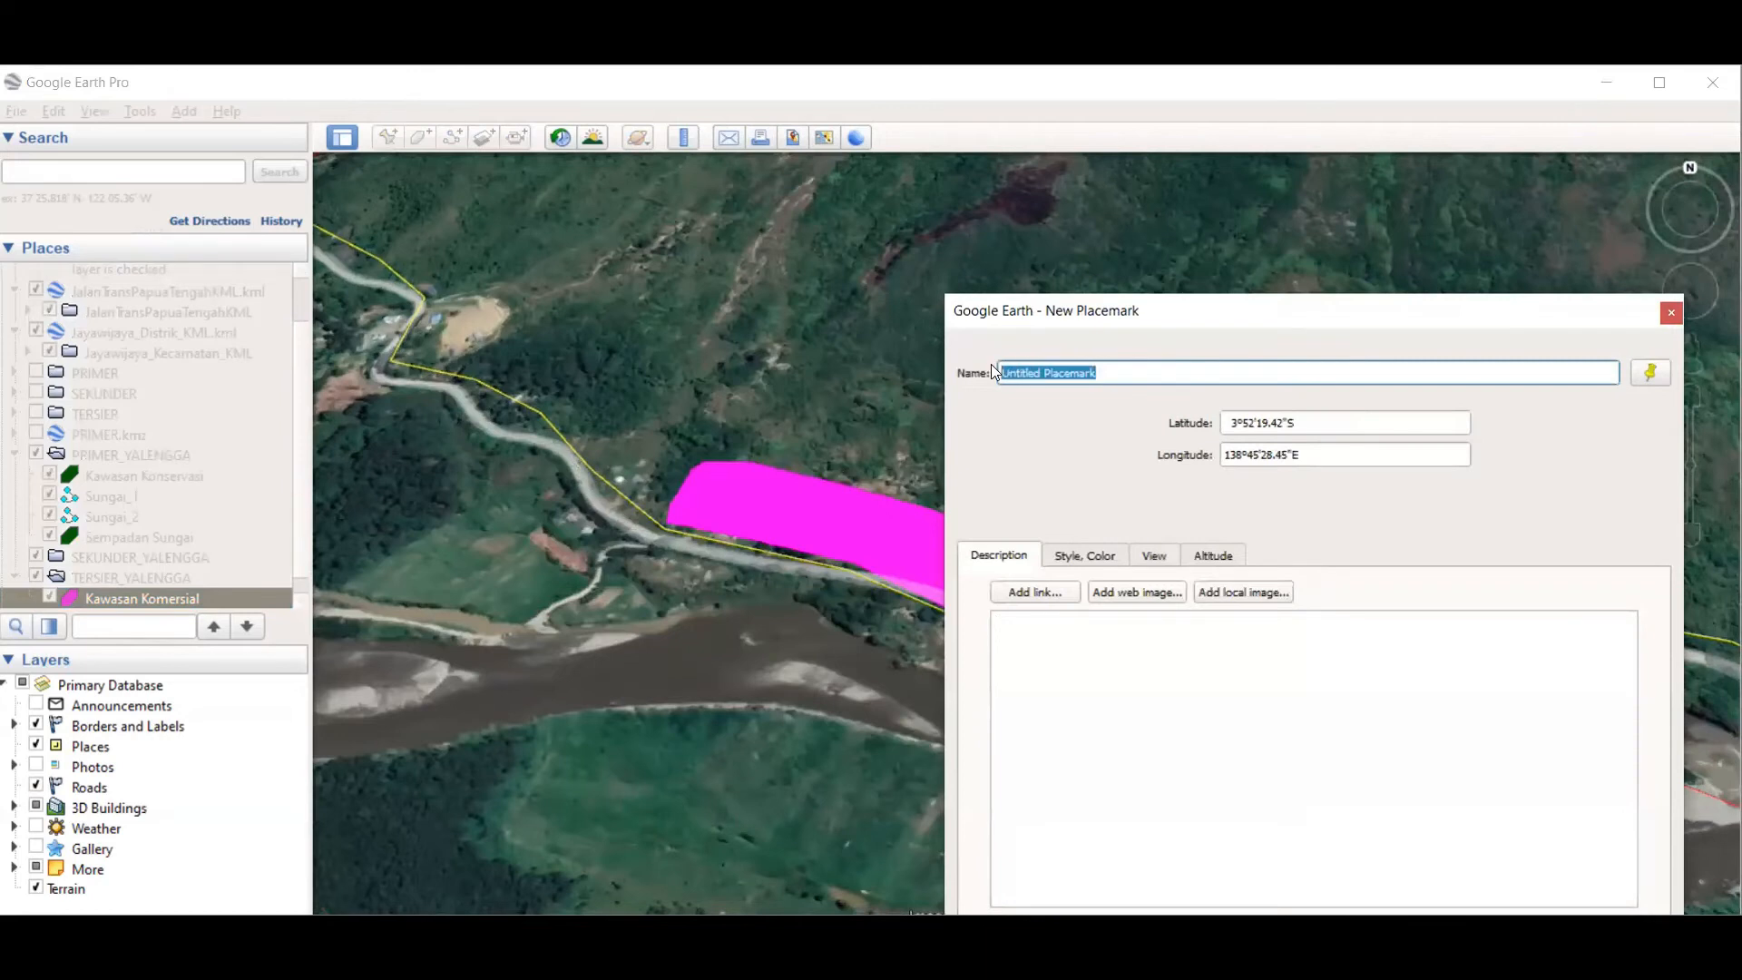
pyautogui.write('Rumah Toko')
pyautogui.moveTo(1304, 317); pyautogui.dragTo(923, 300)
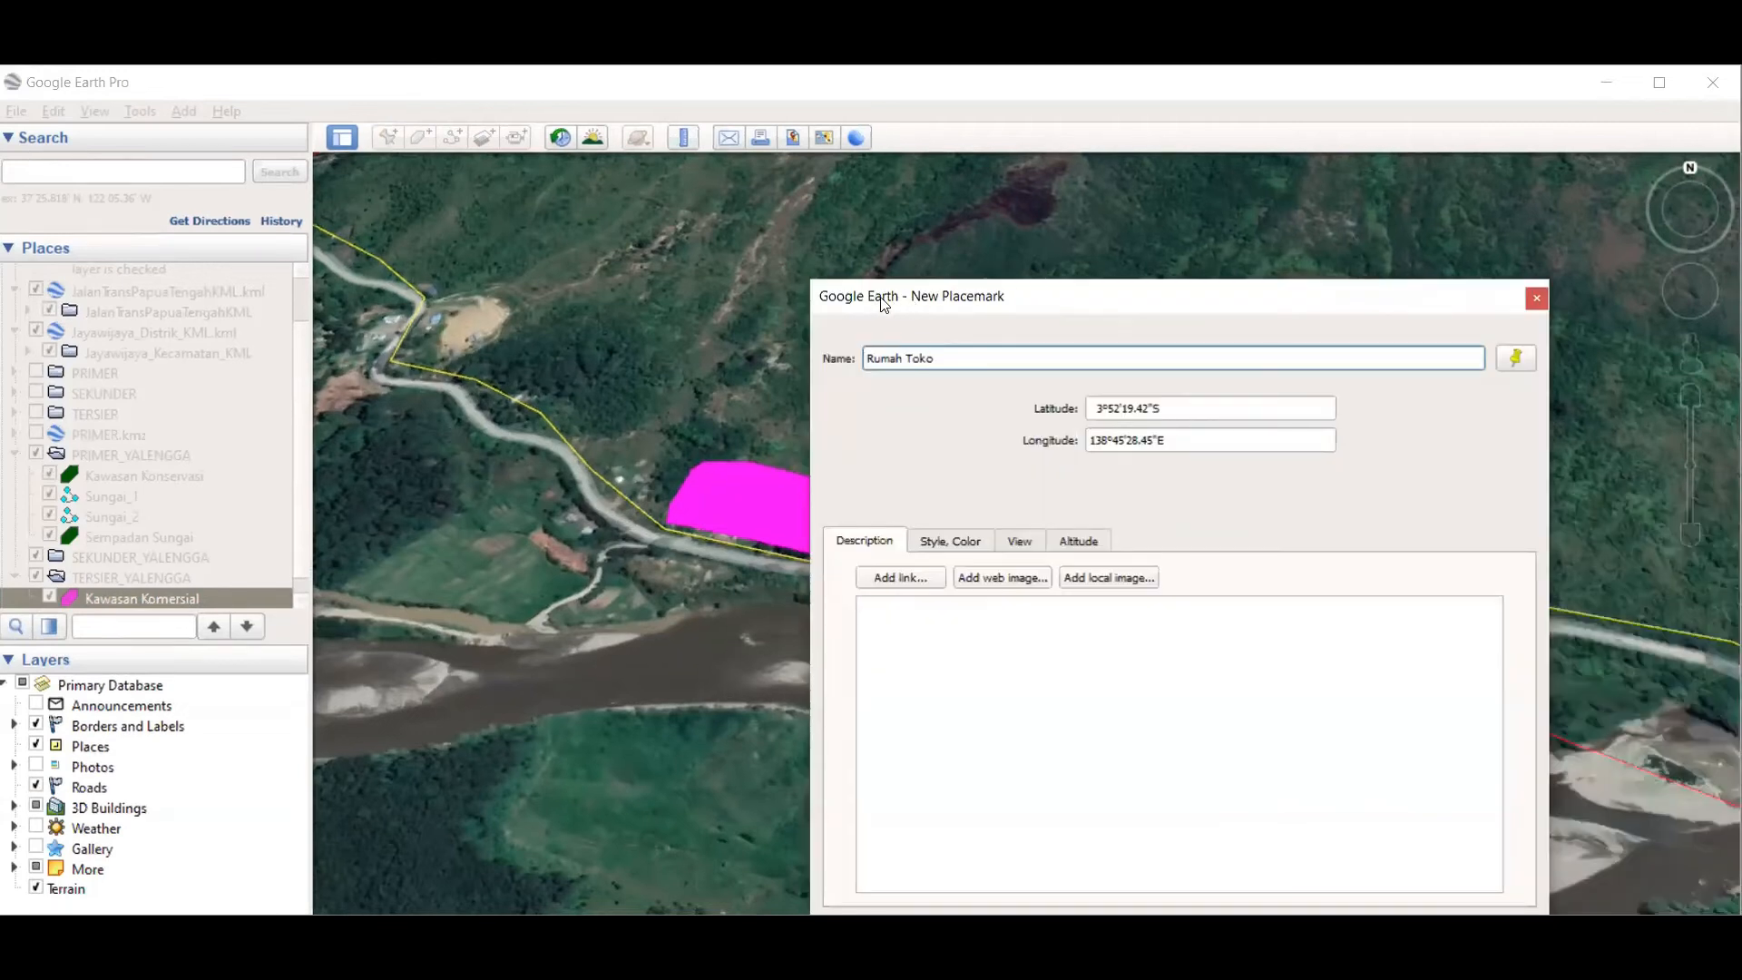
pyautogui.moveTo(884, 304); pyautogui.dragTo(1205, 302)
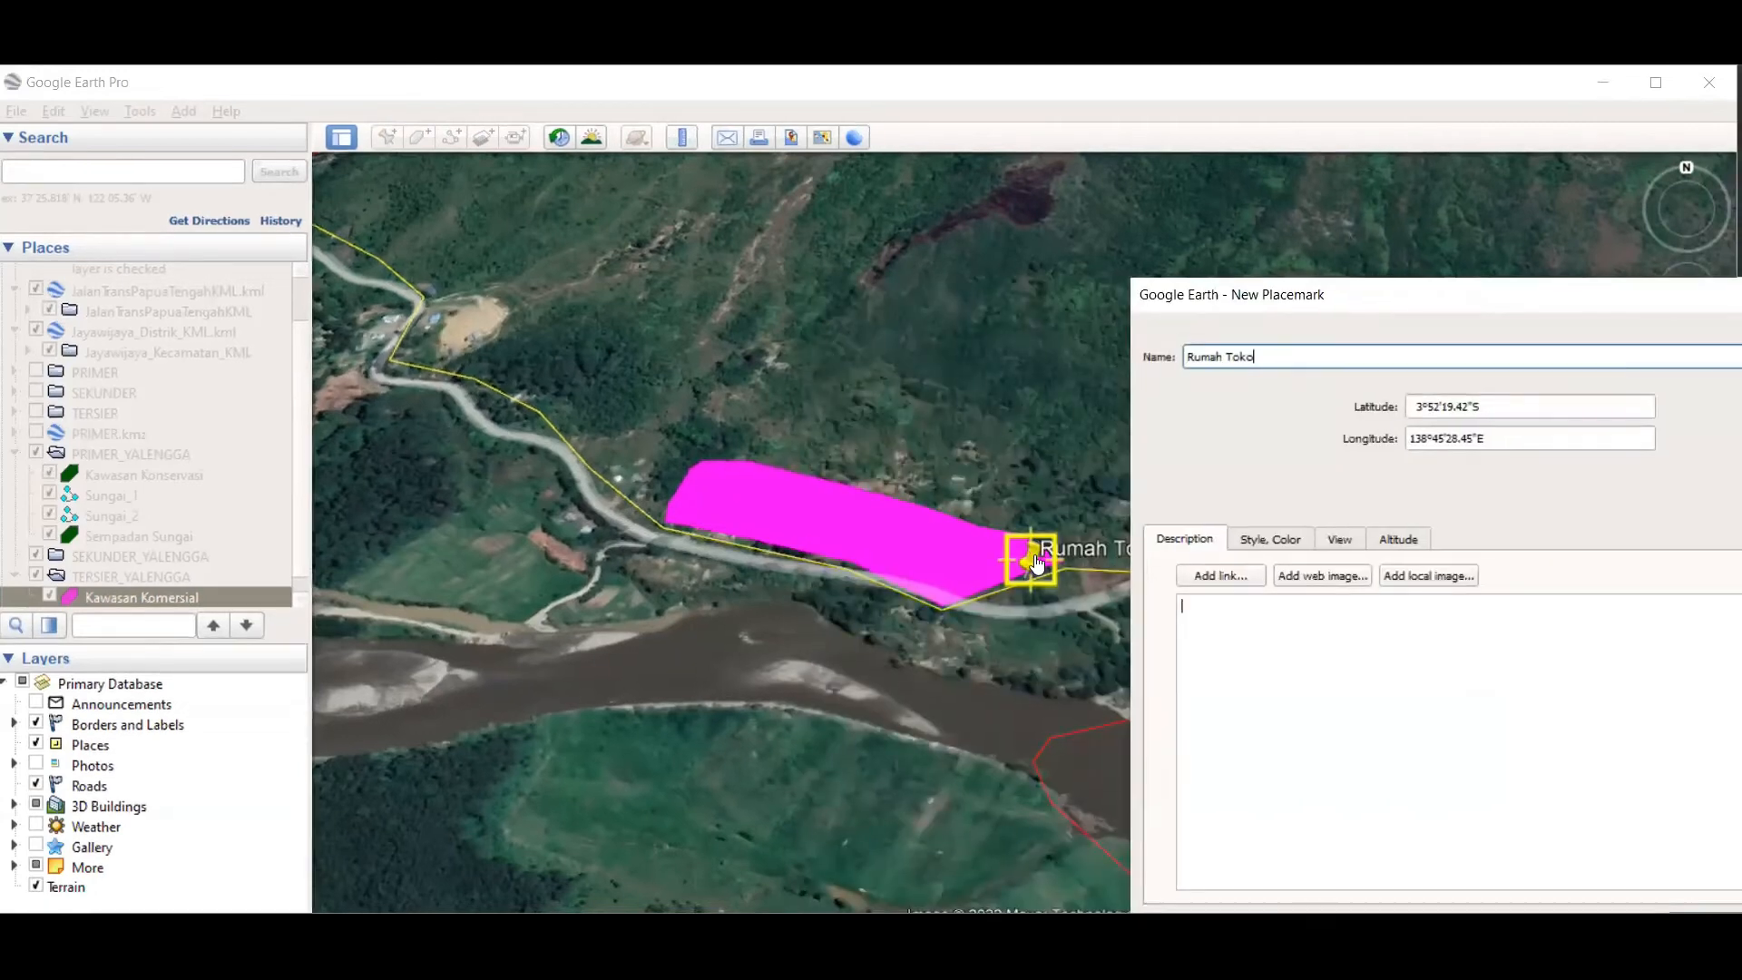
pyautogui.moveTo(1037, 562); pyautogui.dragTo(840, 531)
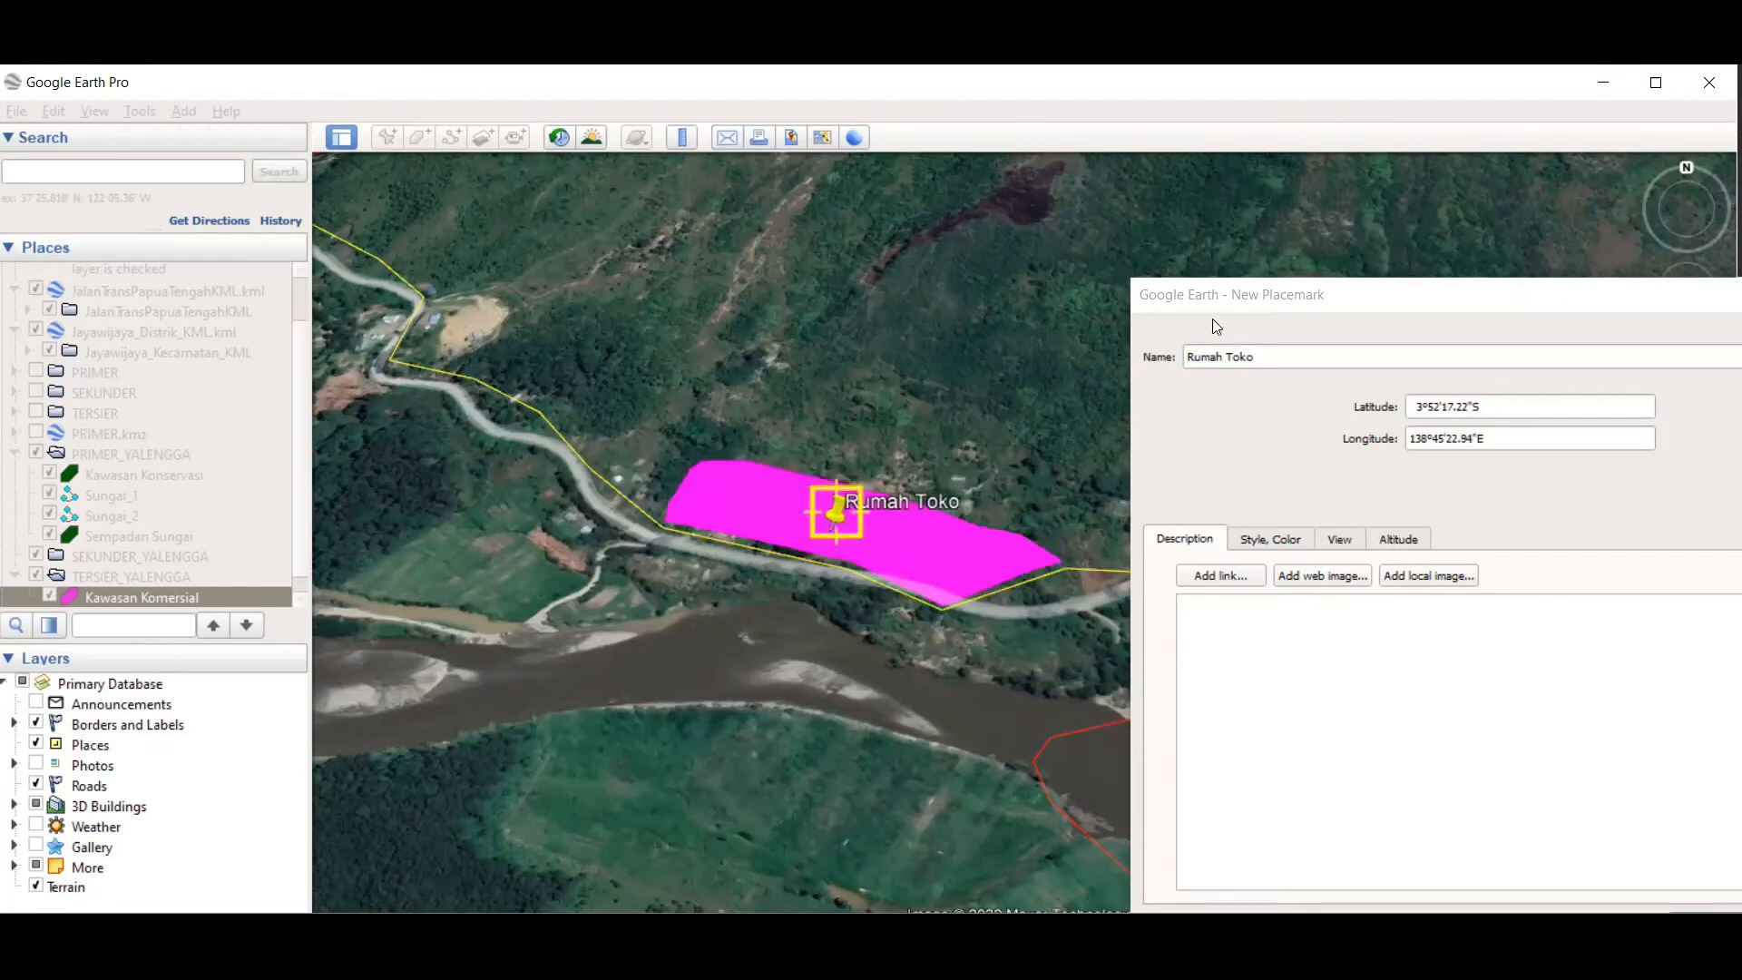
pyautogui.moveTo(1223, 311); pyautogui.dragTo(998, 234)
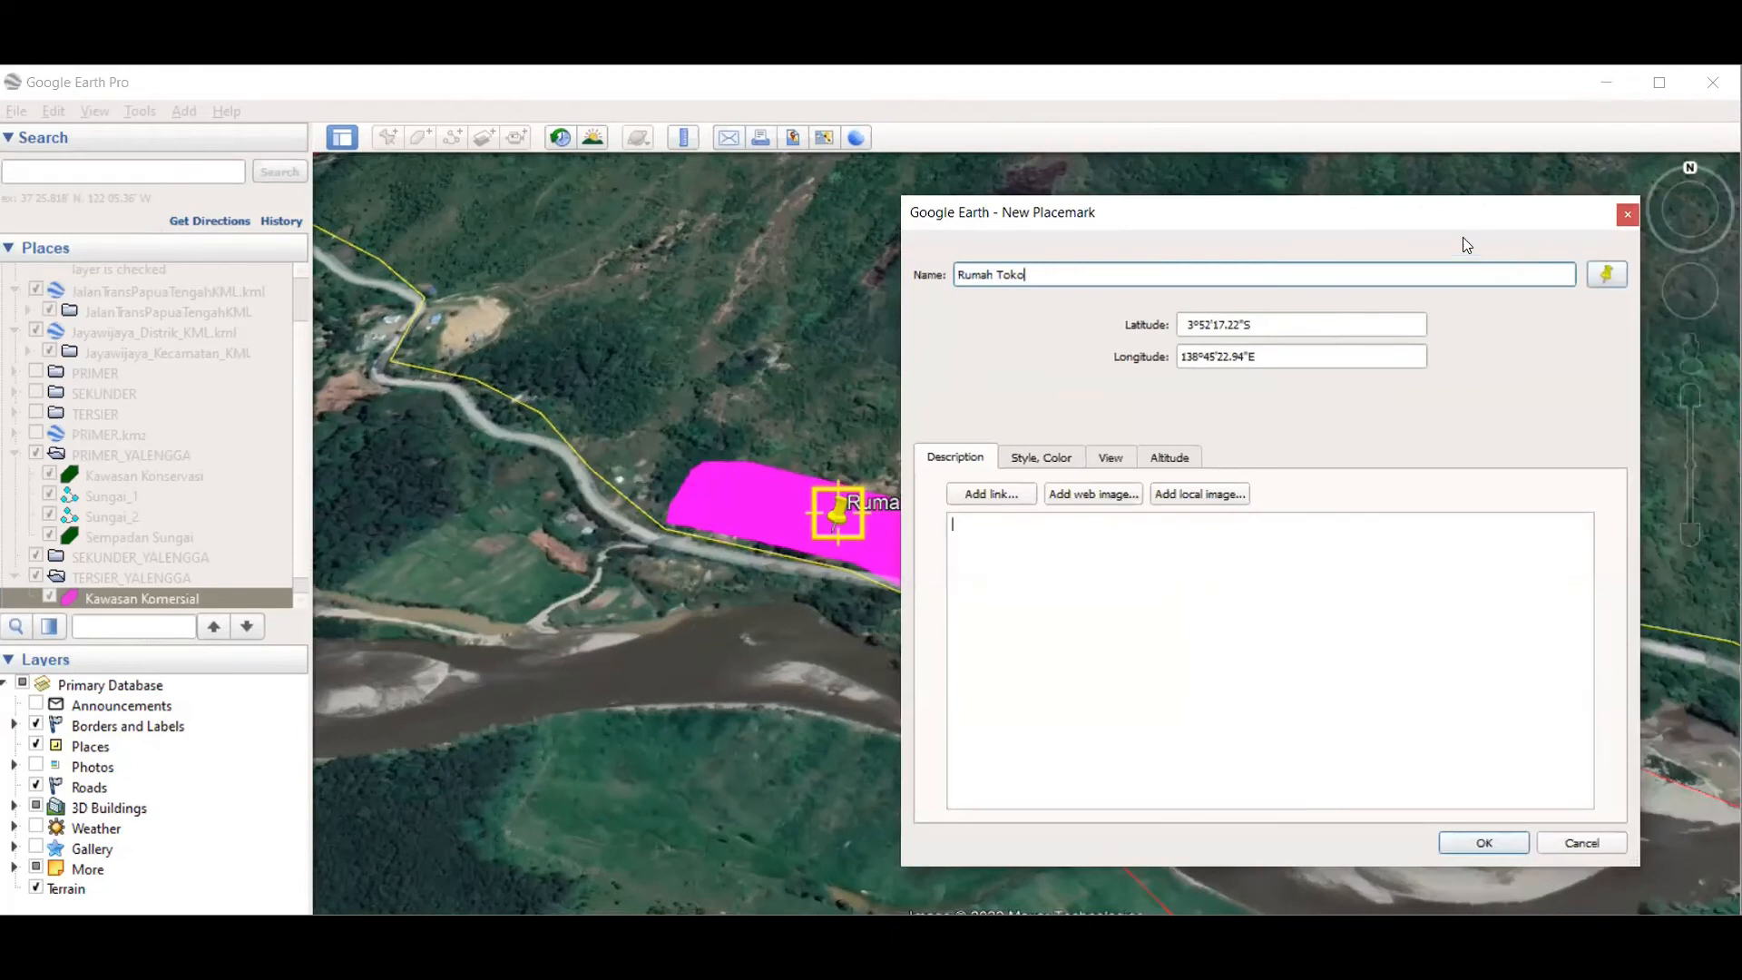
# Step: Give the Rumah Toko placemark the yellow house icon (homegardenbusiness.png) and save it
pyautogui.click(1606, 276)
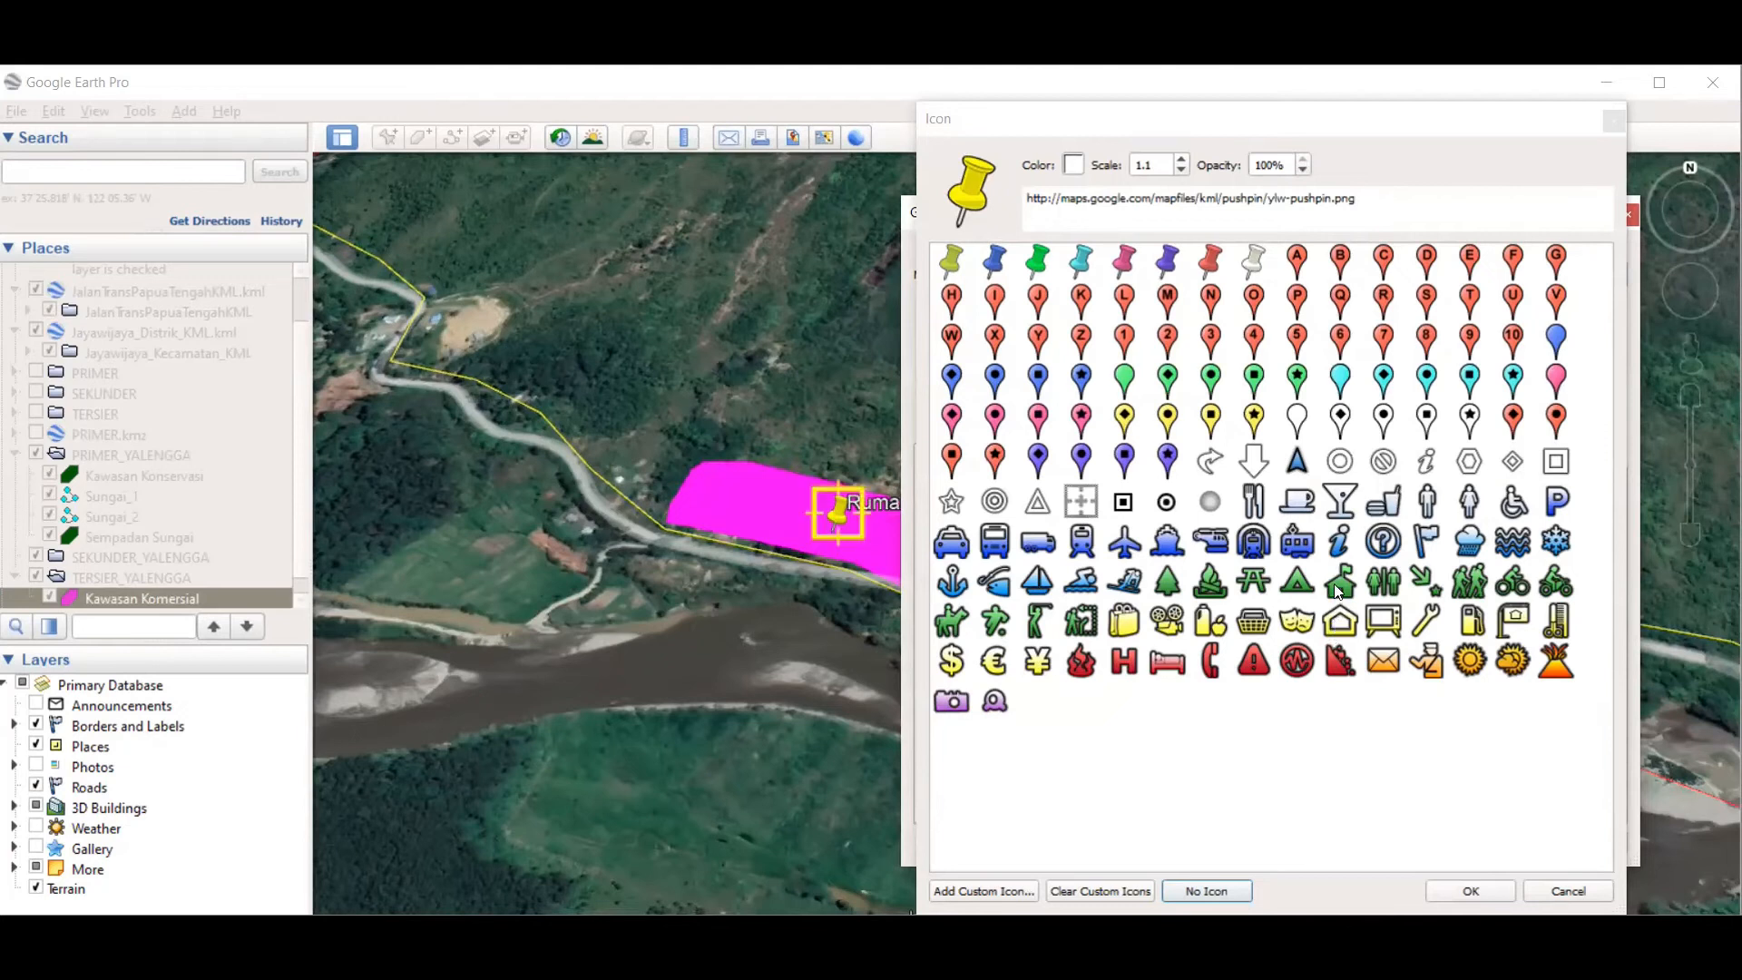
pyautogui.click(1341, 622)
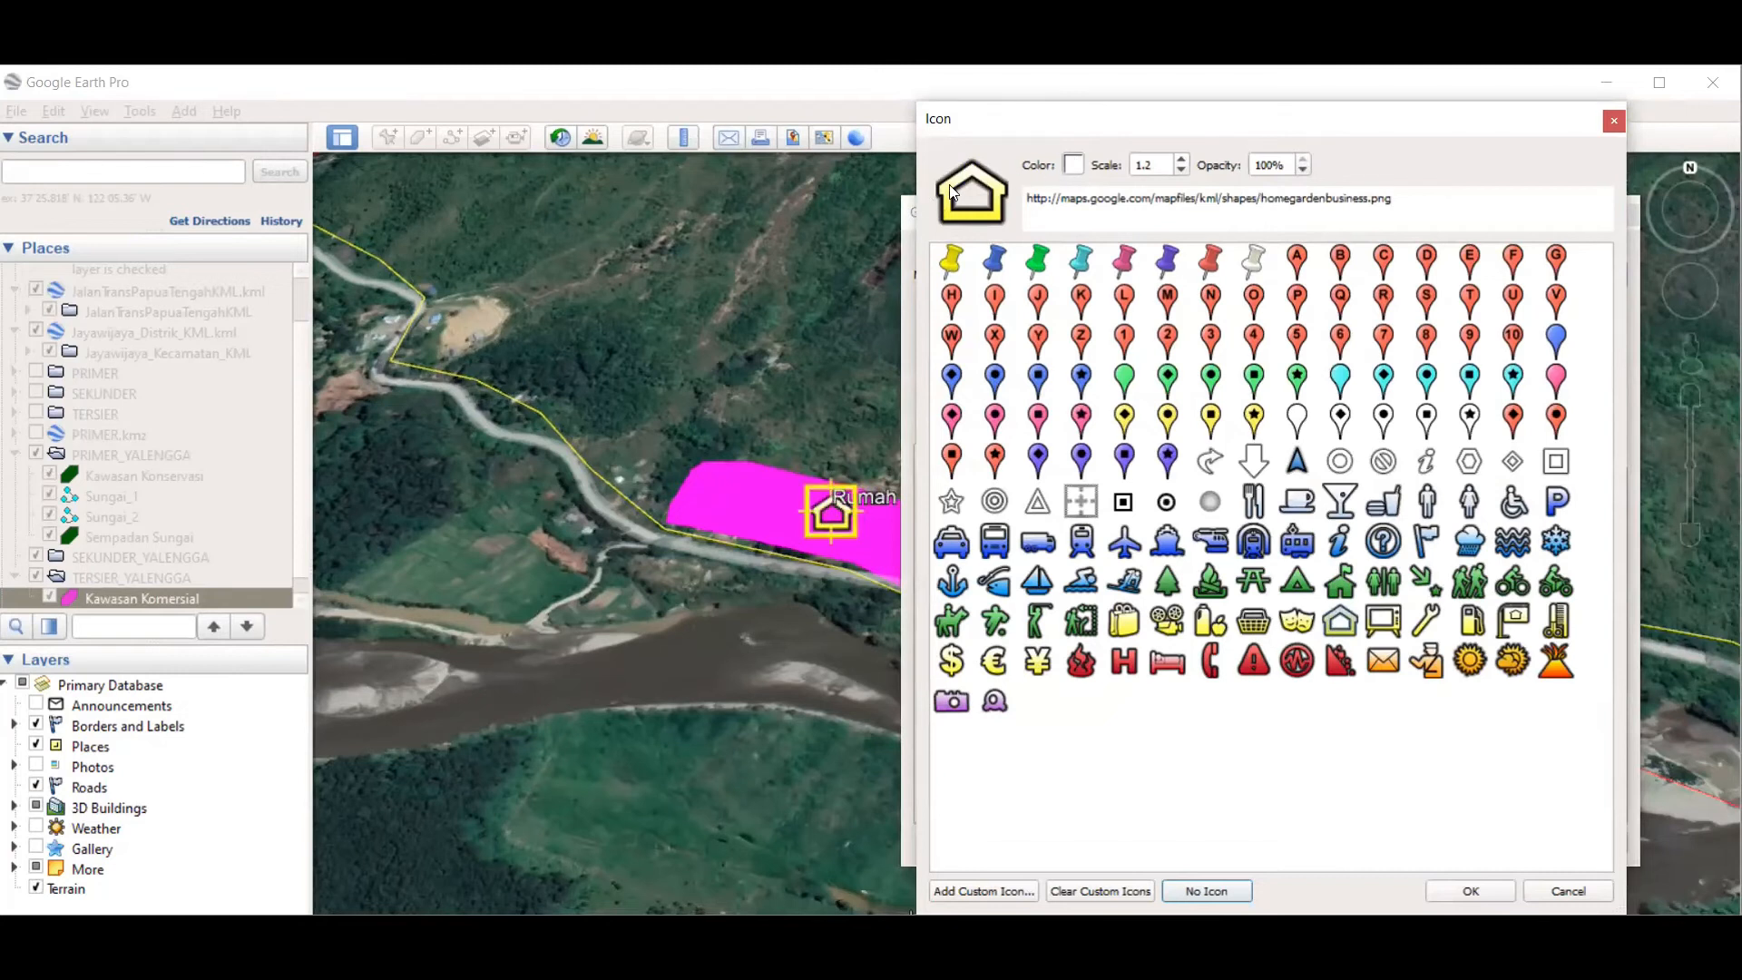
pyautogui.click(1472, 889)
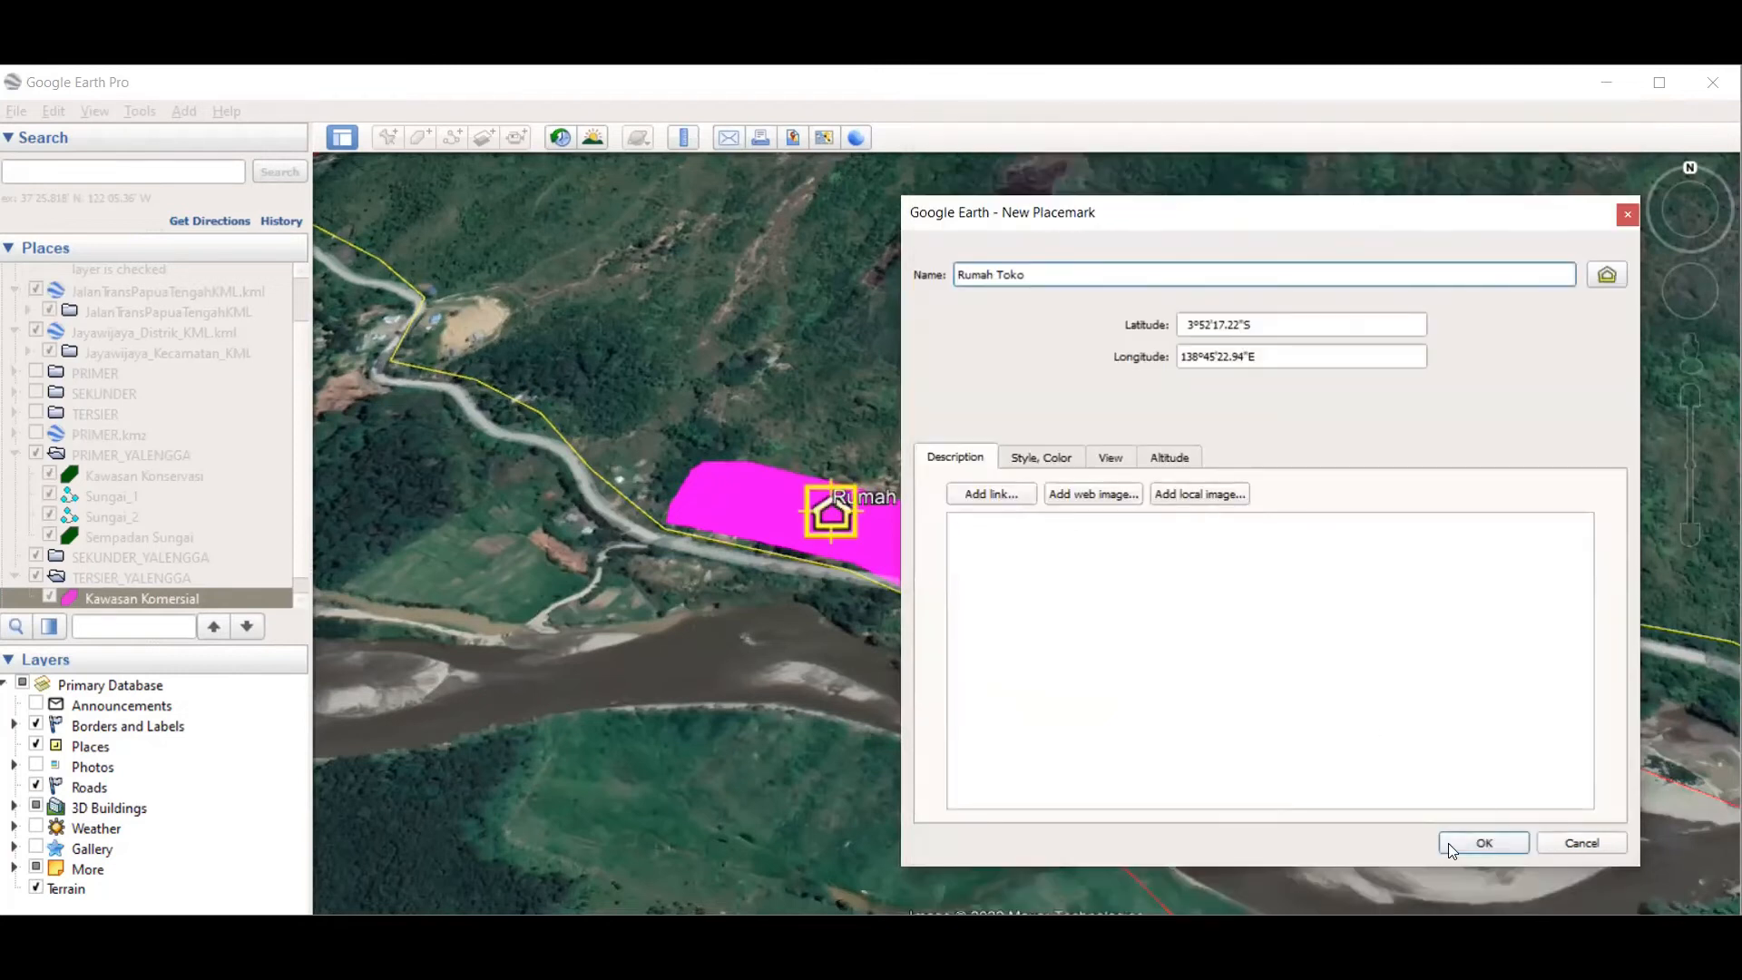
pyautogui.click(1458, 840)
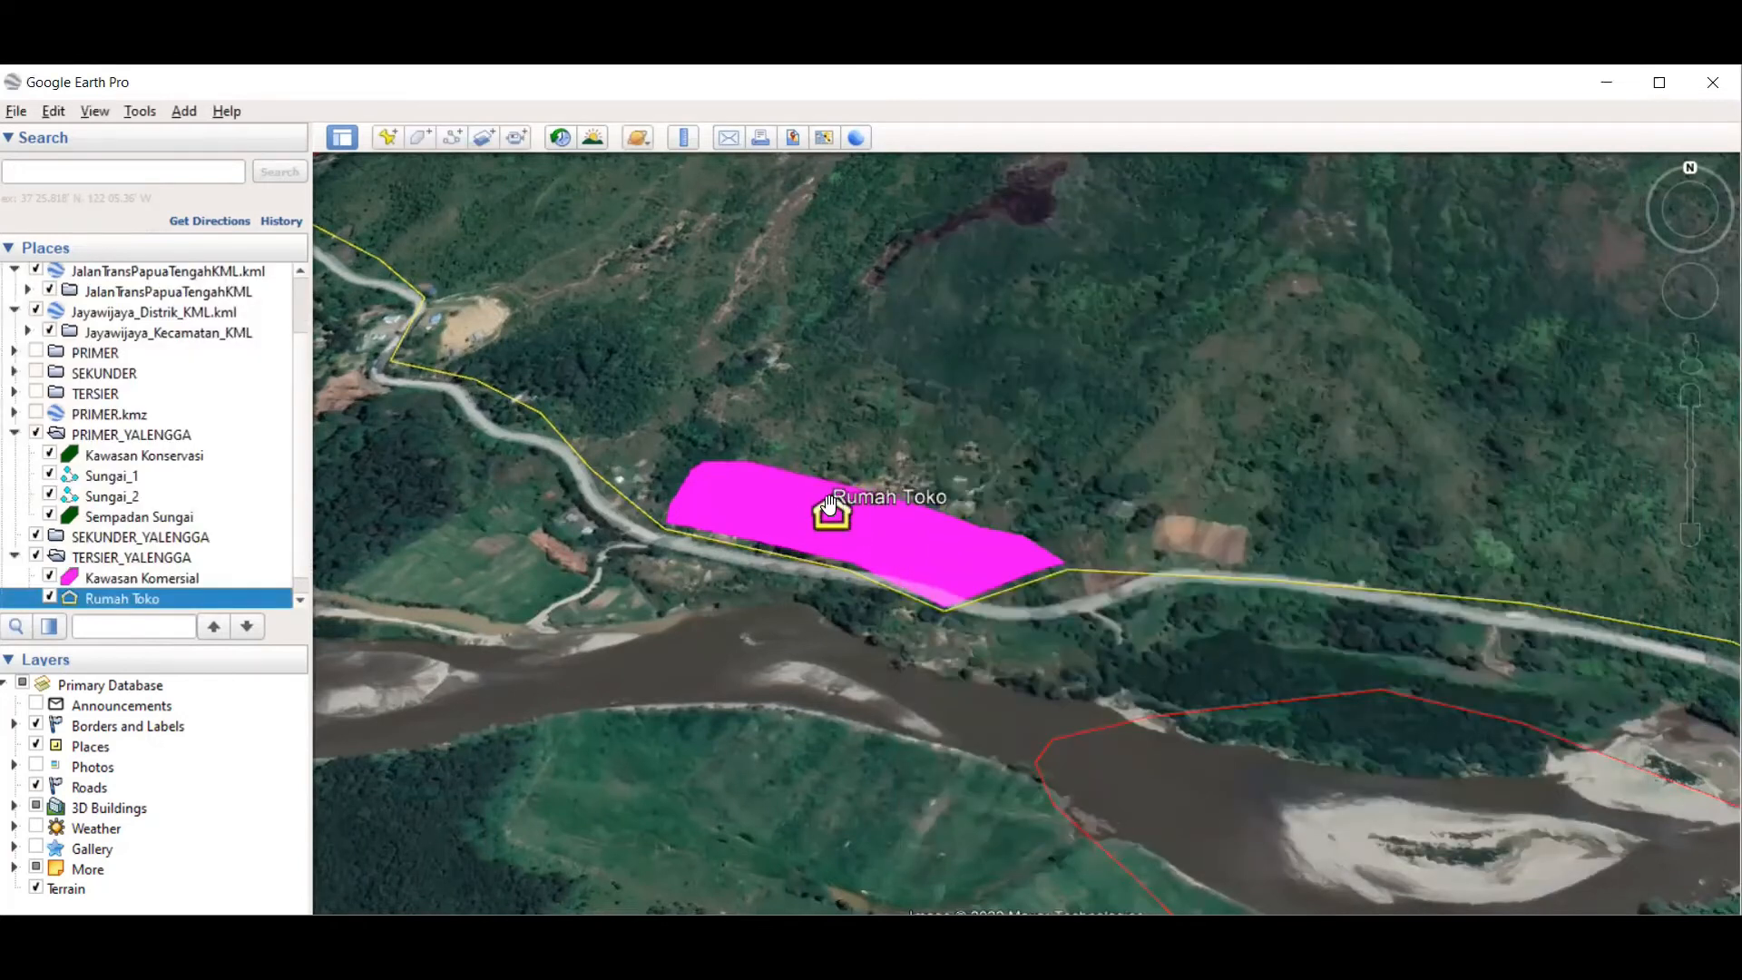
# Step: Move the Rumah Toko placemark to the western end of Kawasan Komersial, at about 3°52'16"S, 138°45'20"E, and save it
pyautogui.moveTo(828, 508); pyautogui.dragTo(865, 508)
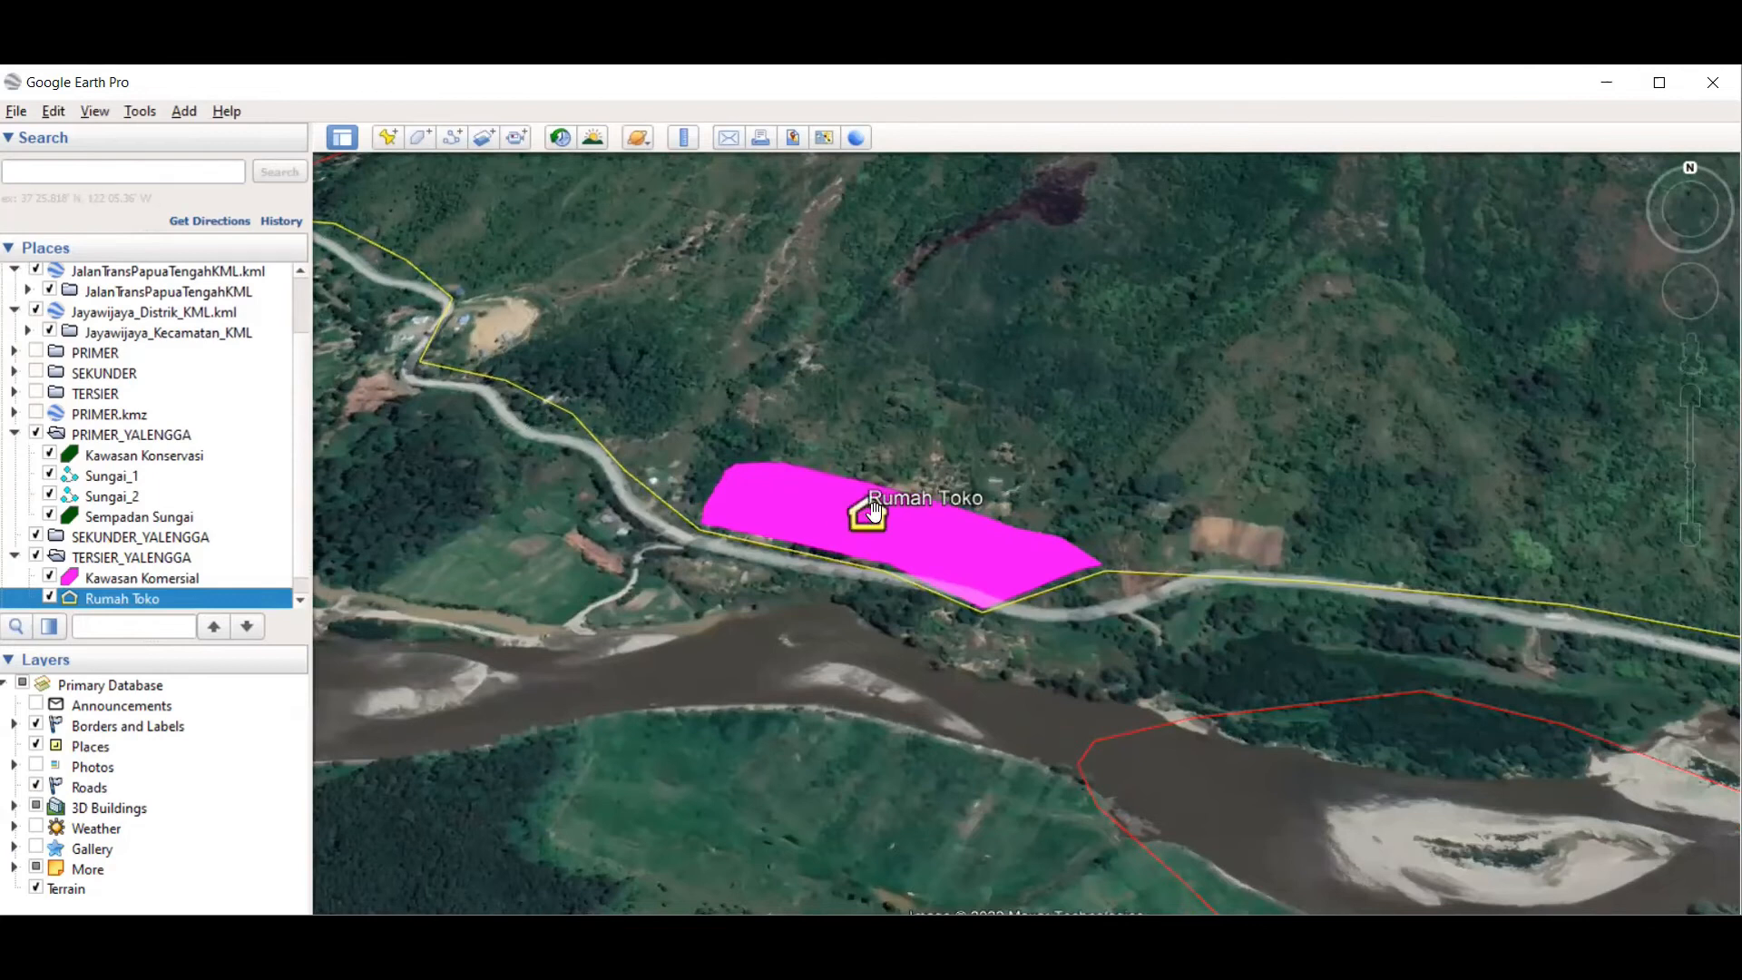
pyautogui.rightClick(875, 512)
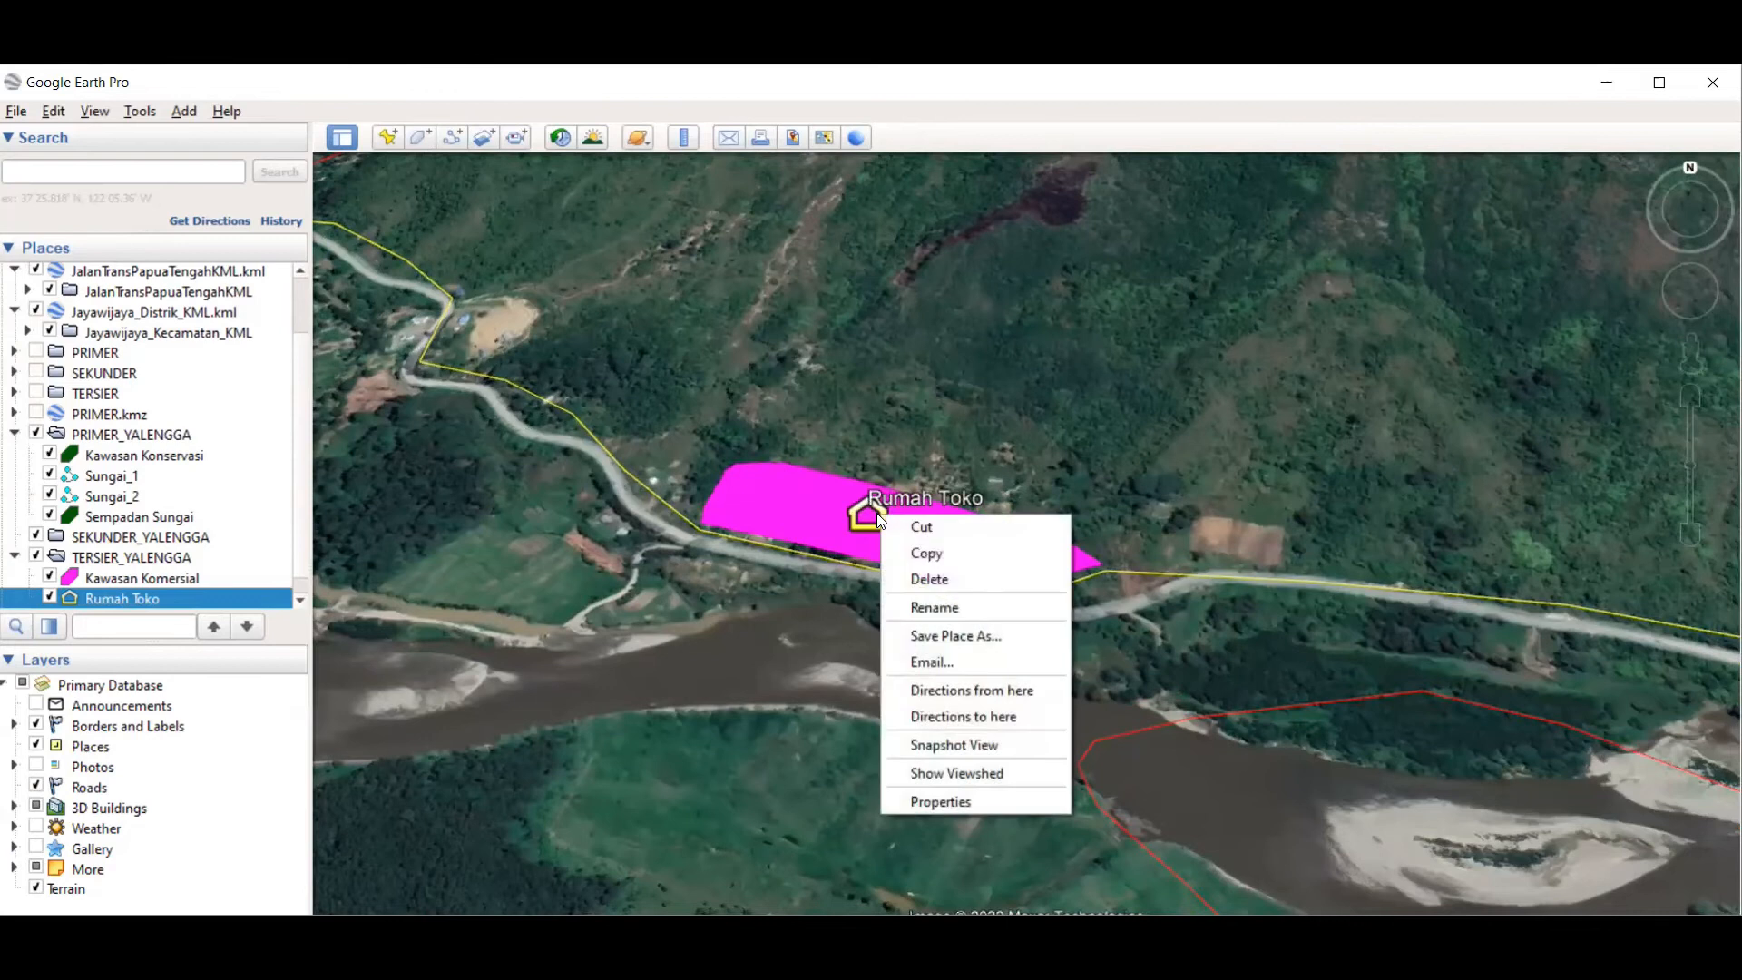
pyautogui.click(975, 802)
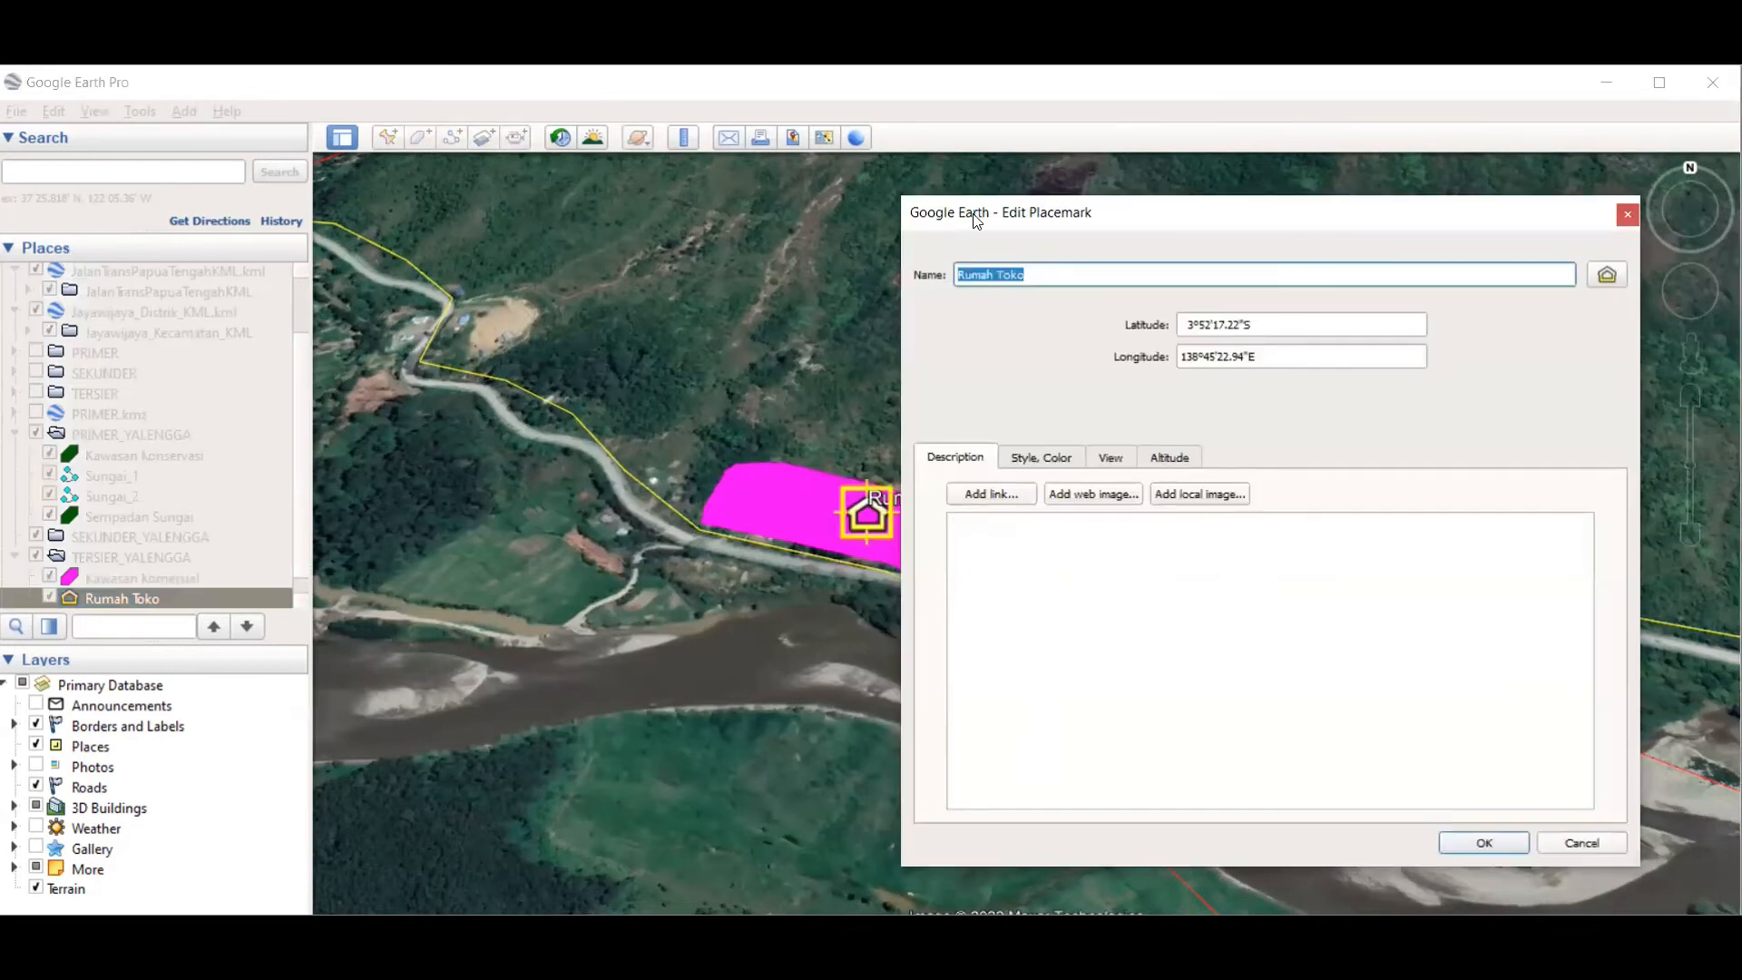
pyautogui.moveTo(976, 220); pyautogui.dragTo(1110, 293)
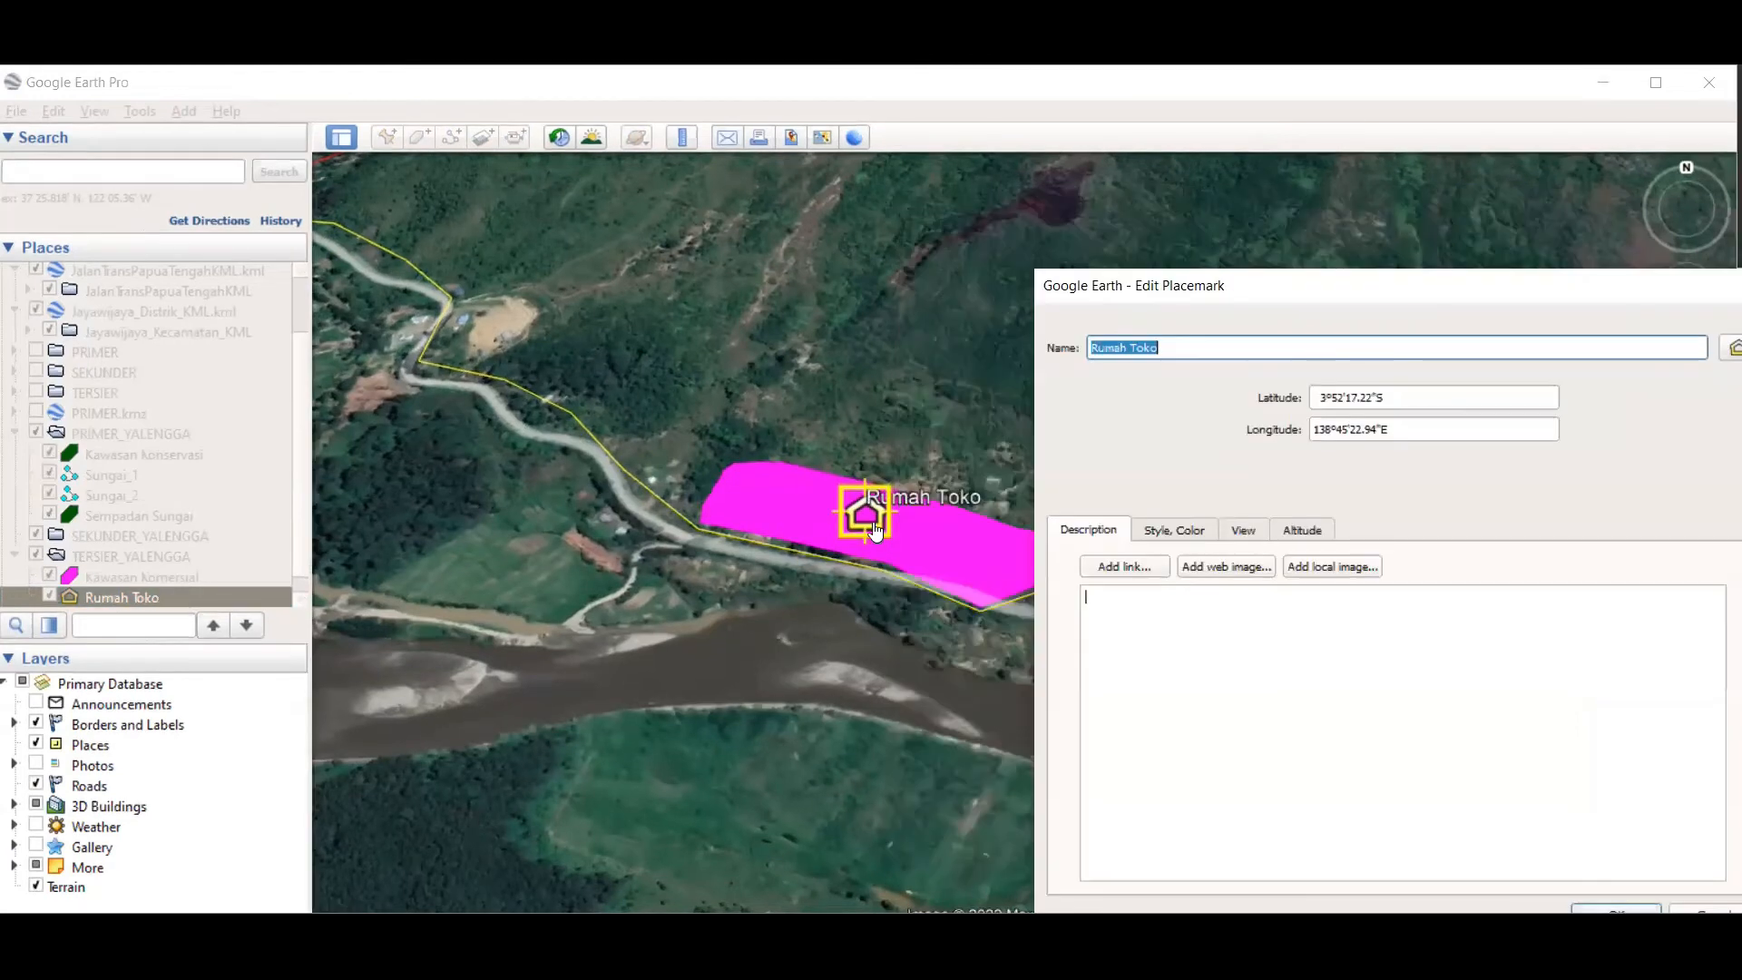
pyautogui.moveTo(875, 531)
pyautogui.mouseDown()
pyautogui.moveTo(857, 533)
pyautogui.moveTo(880, 542)
pyautogui.mouseUp()
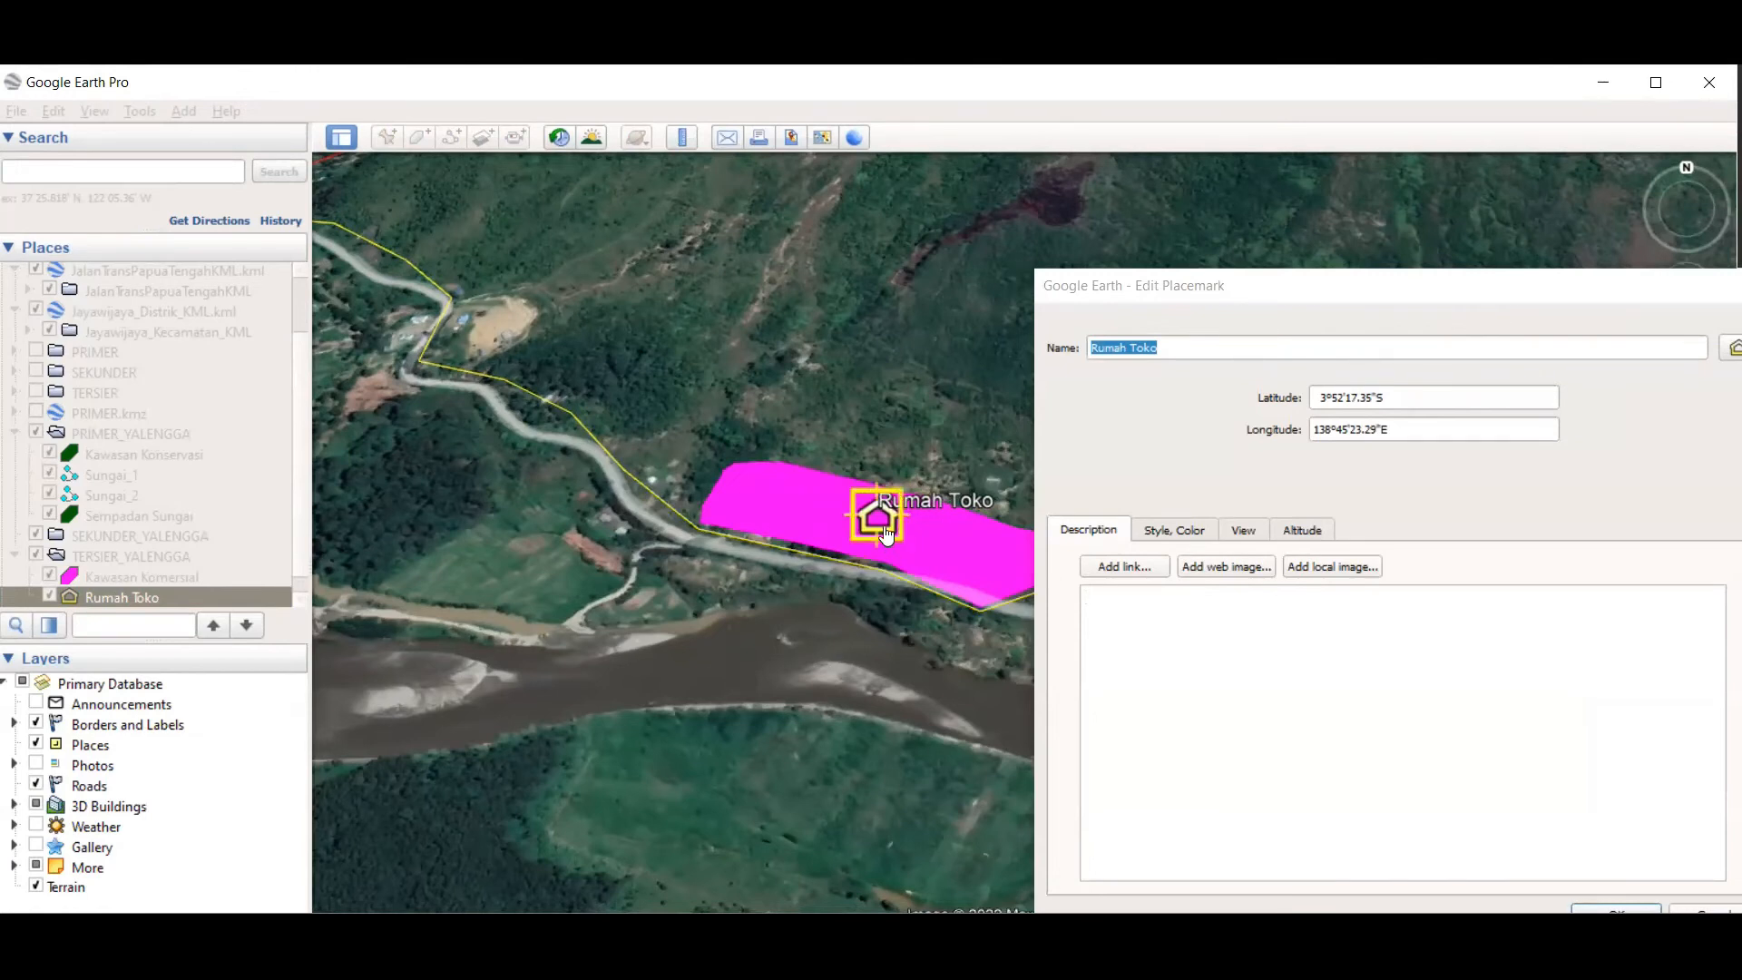
pyautogui.moveTo(886, 535); pyautogui.dragTo(784, 511)
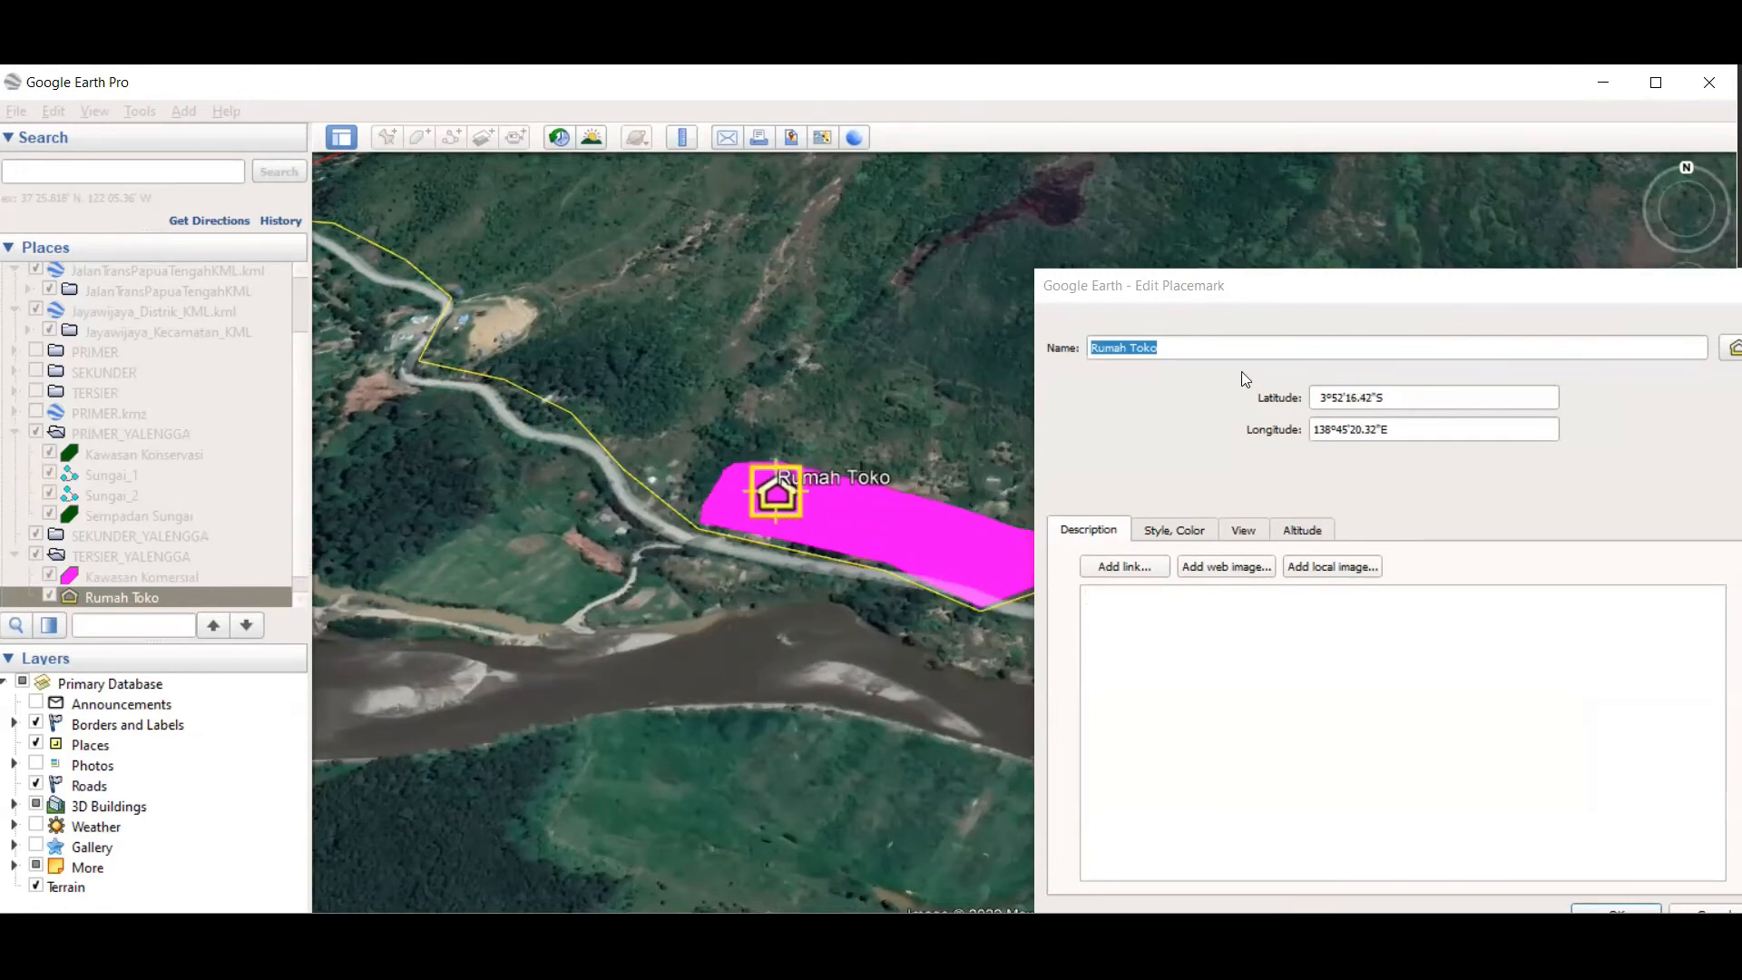
pyautogui.moveTo(1309, 304); pyautogui.dragTo(946, 240)
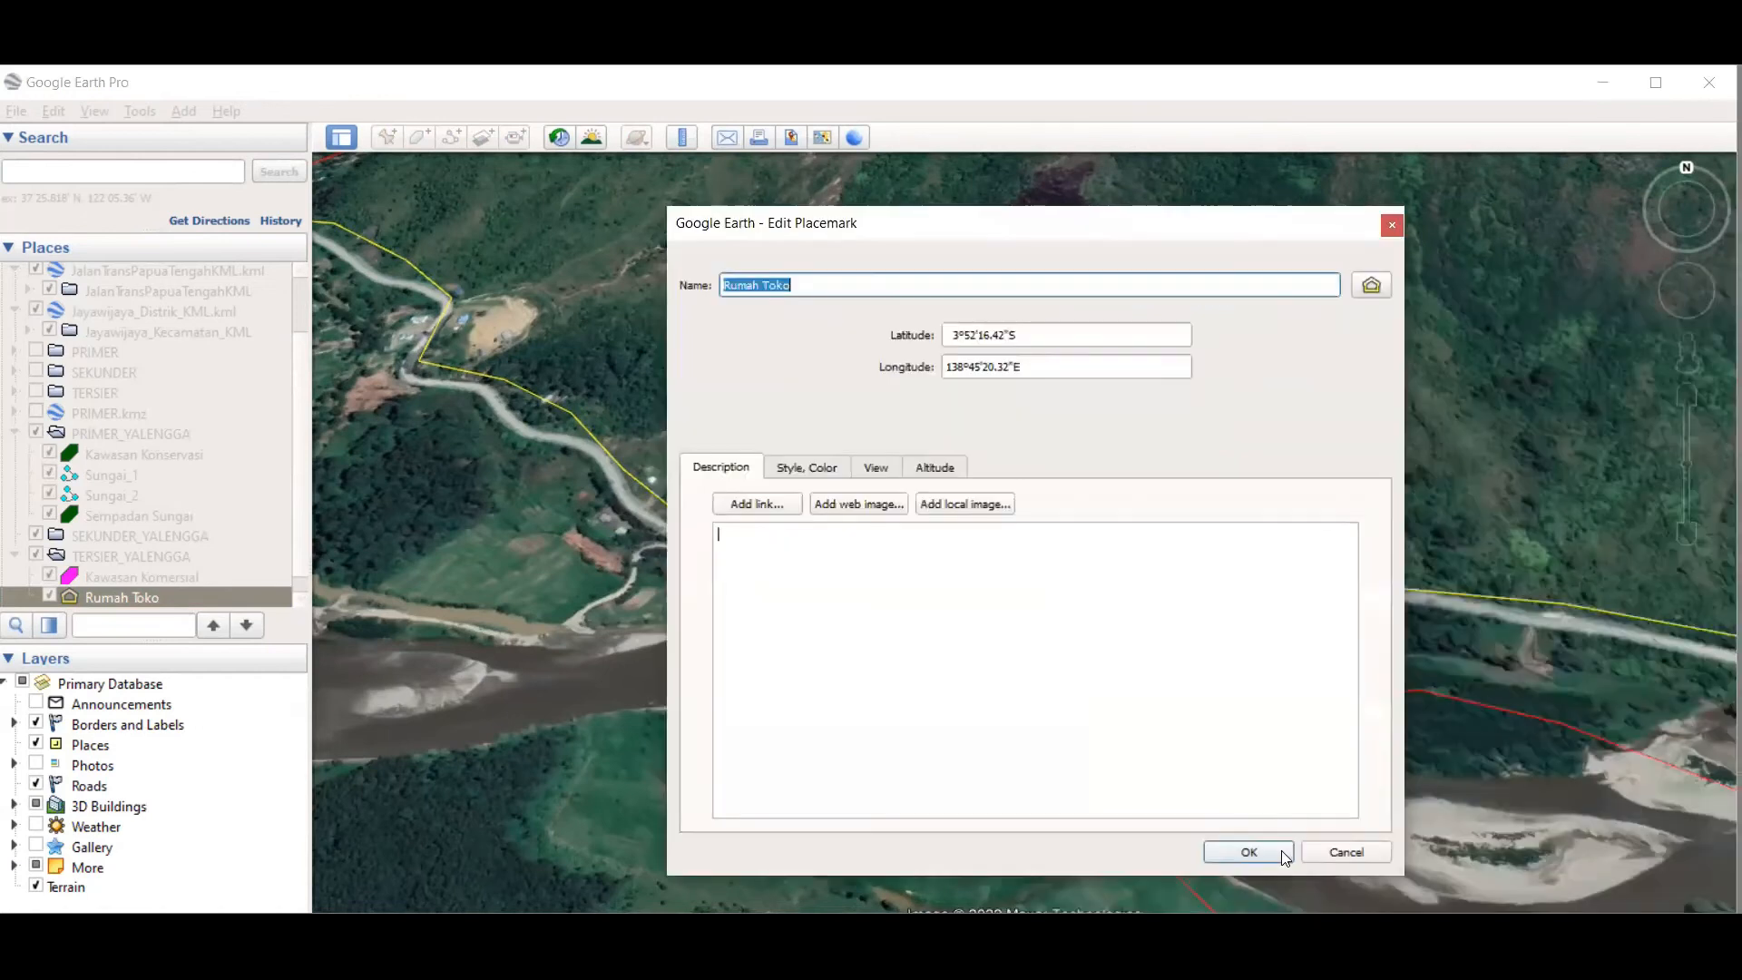
pyautogui.press('Return')
# Step: Start a second placemark named Rumah Toko in TERSIER_YALENGGA, using the same yellow house icon
pyautogui.click(383, 138)
pyautogui.write('Rumah T')
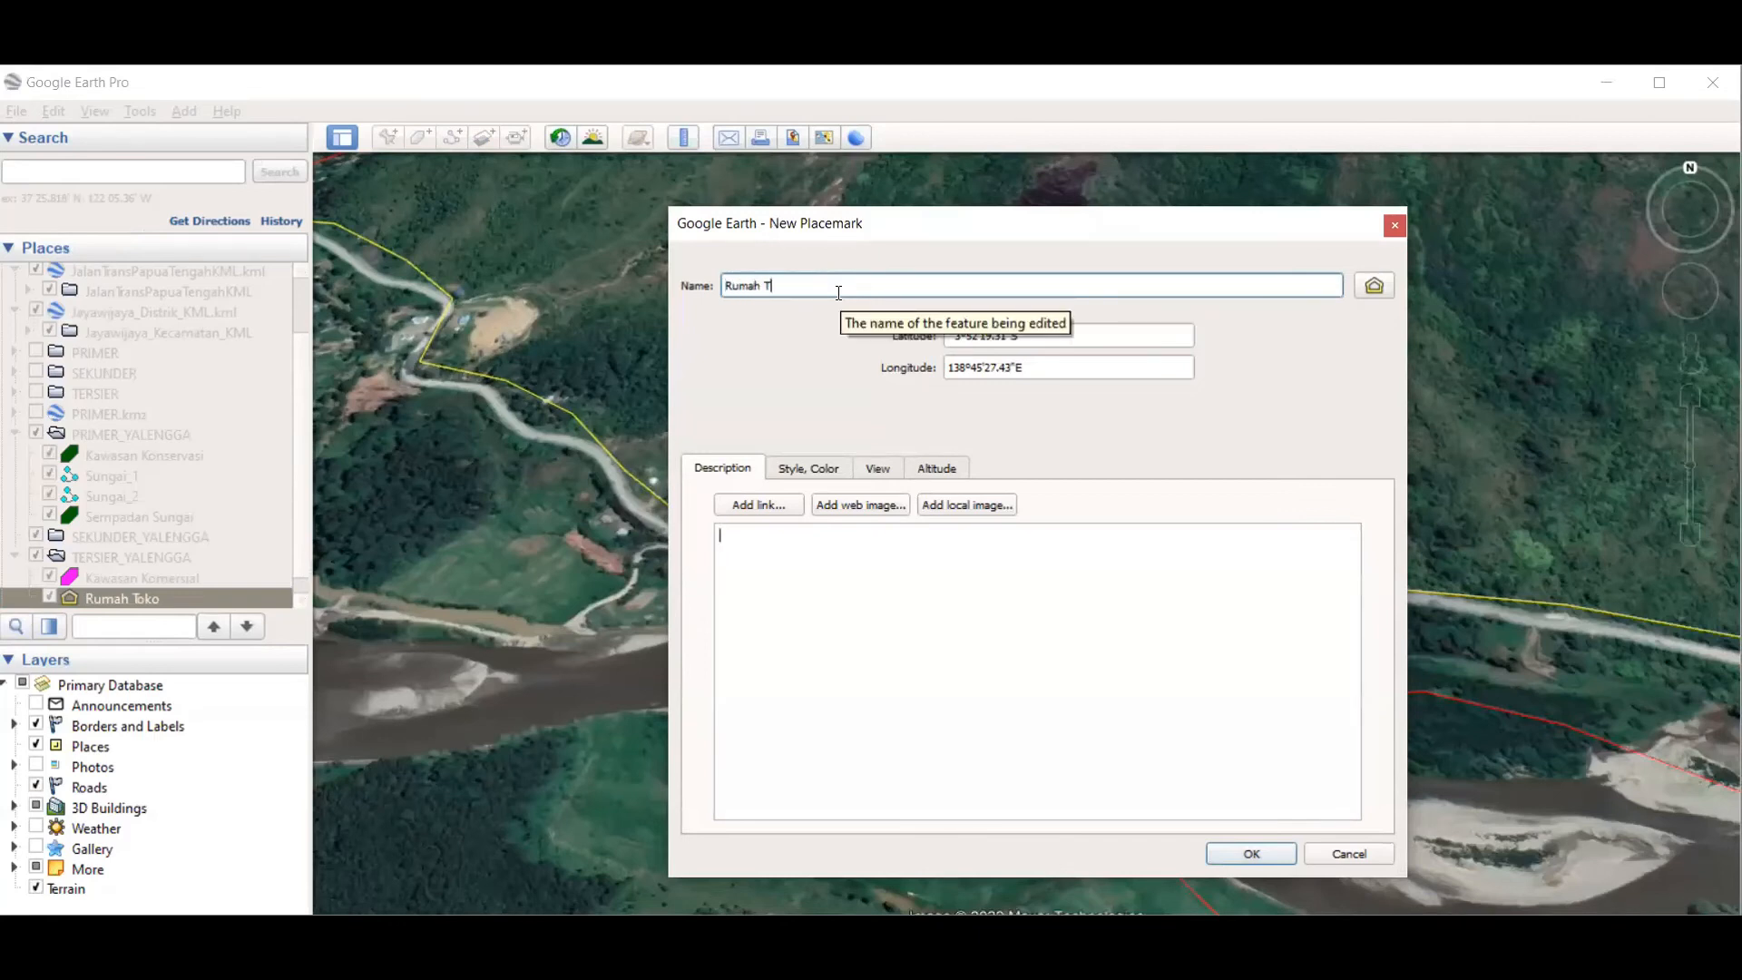
pyautogui.write('oko')
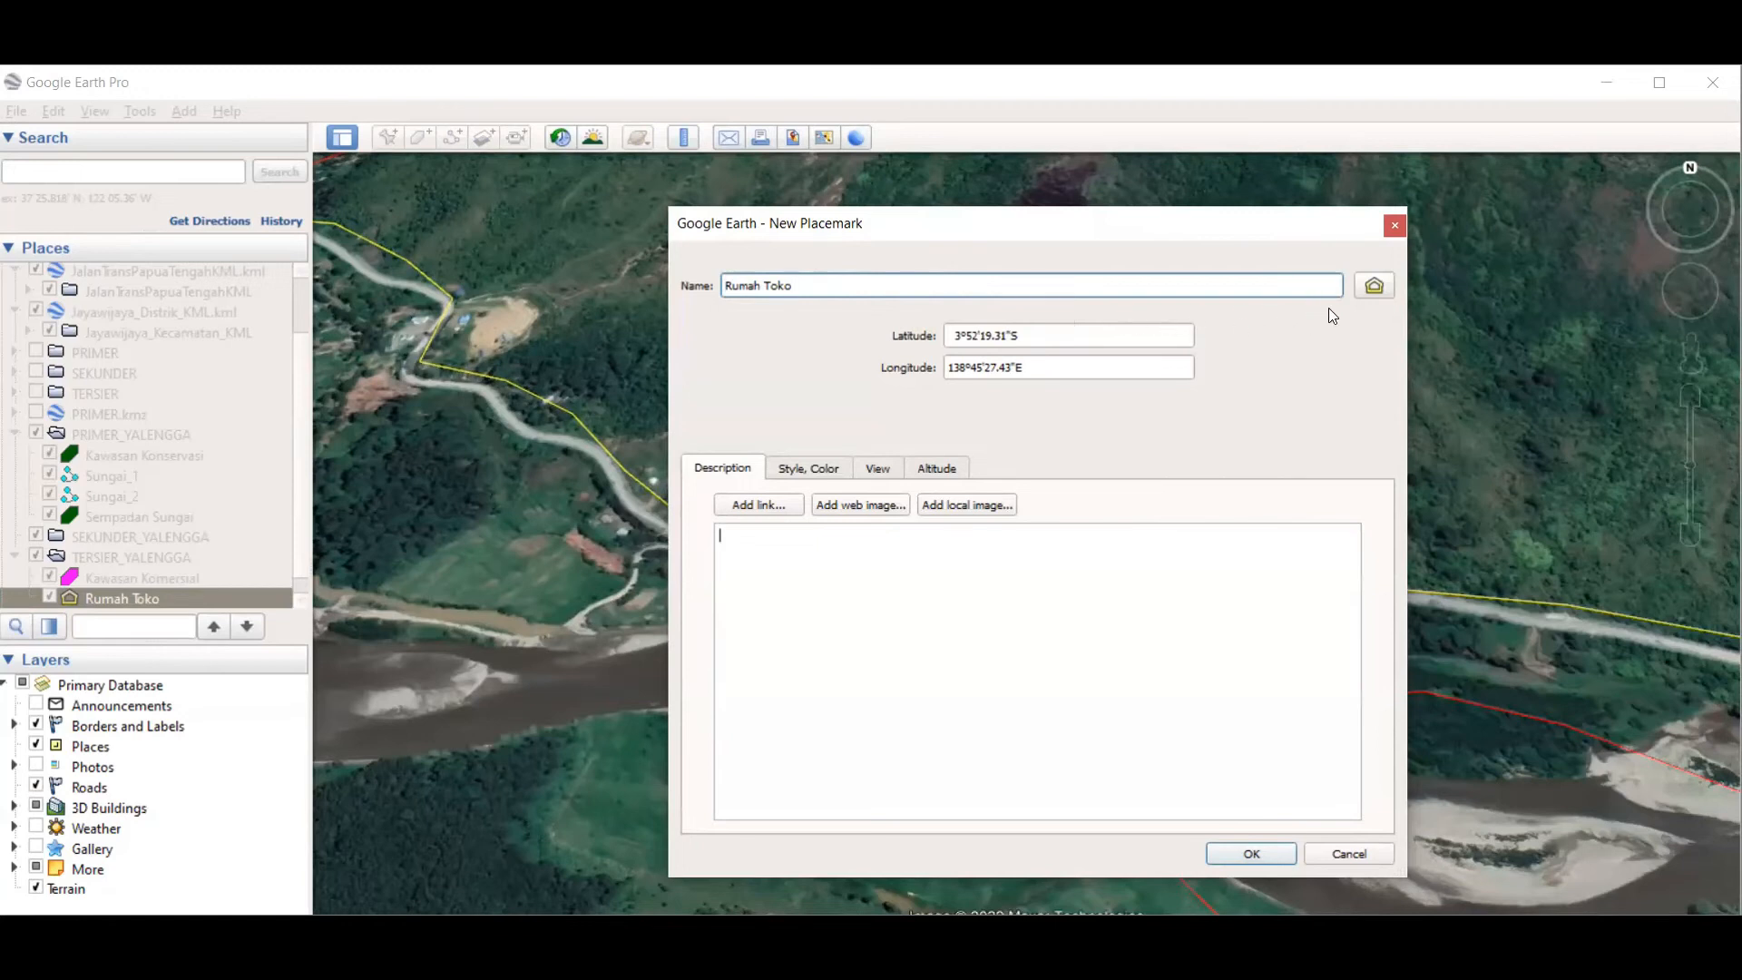
pyautogui.click(1373, 286)
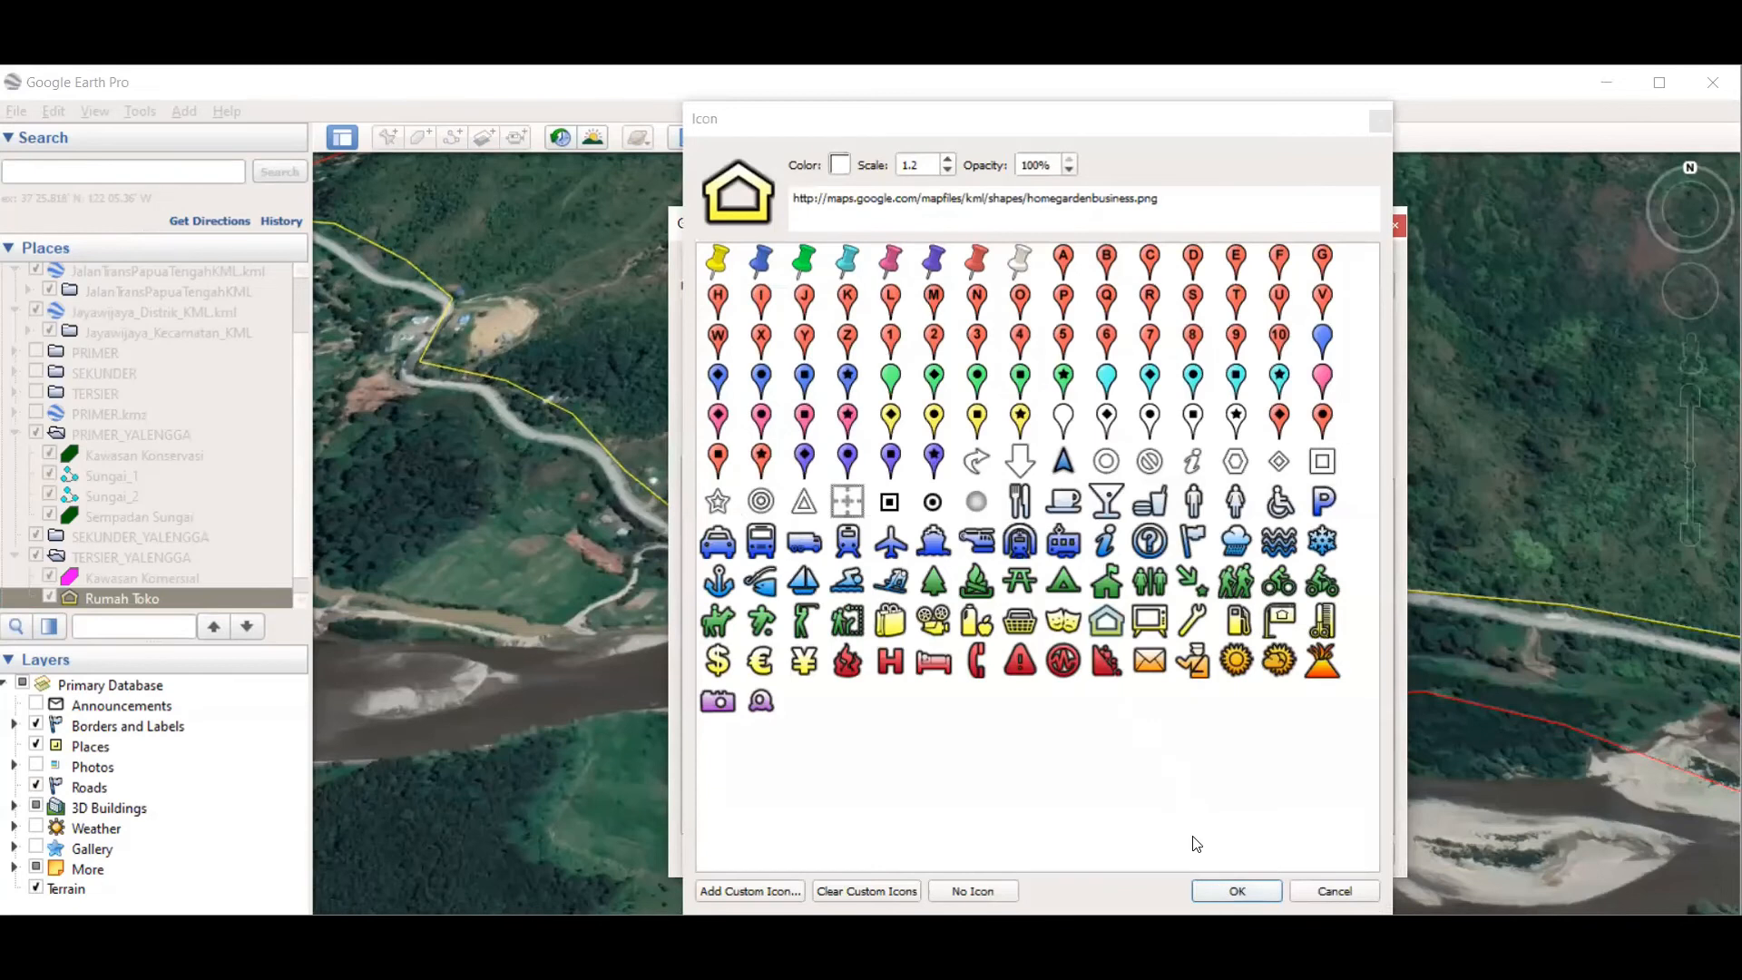
pyautogui.click(1252, 889)
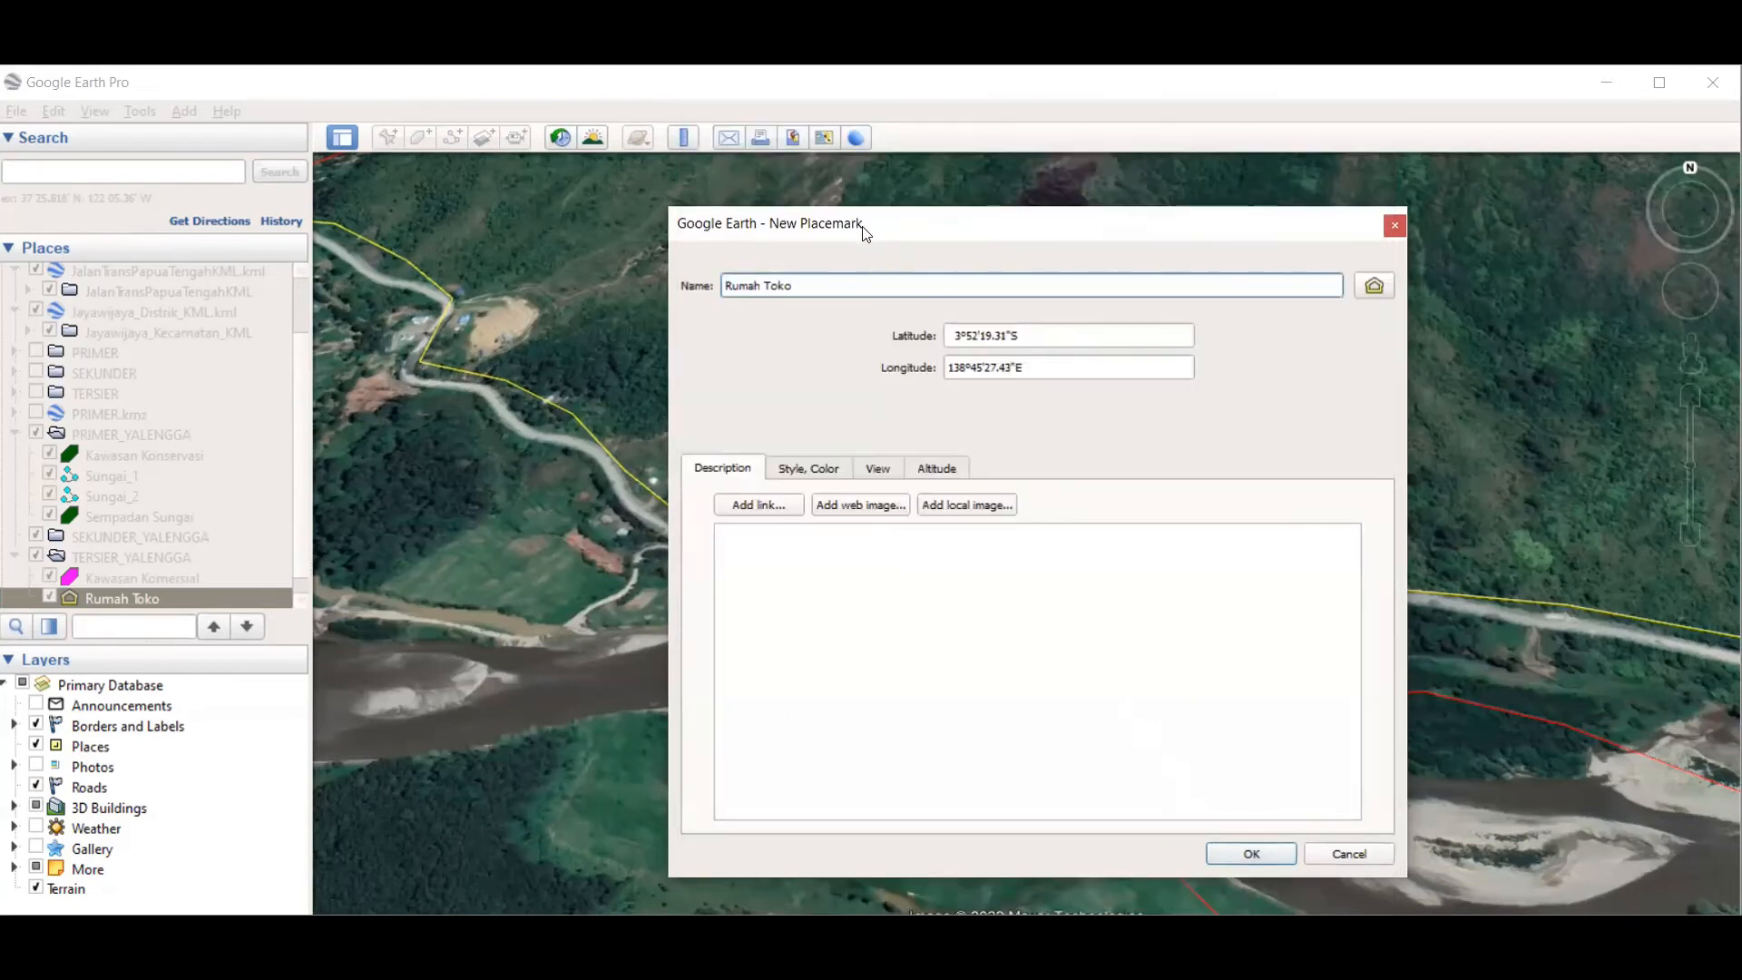
# Step: Place the second Rumah Toko in the eastern part of Kawasan Komersial, at about 3°52'19"S, 138°45'26"E, and save it
pyautogui.moveTo(864, 234); pyautogui.dragTo(1355, 402)
pyautogui.moveTo(1088, 532); pyautogui.dragTo(1036, 530)
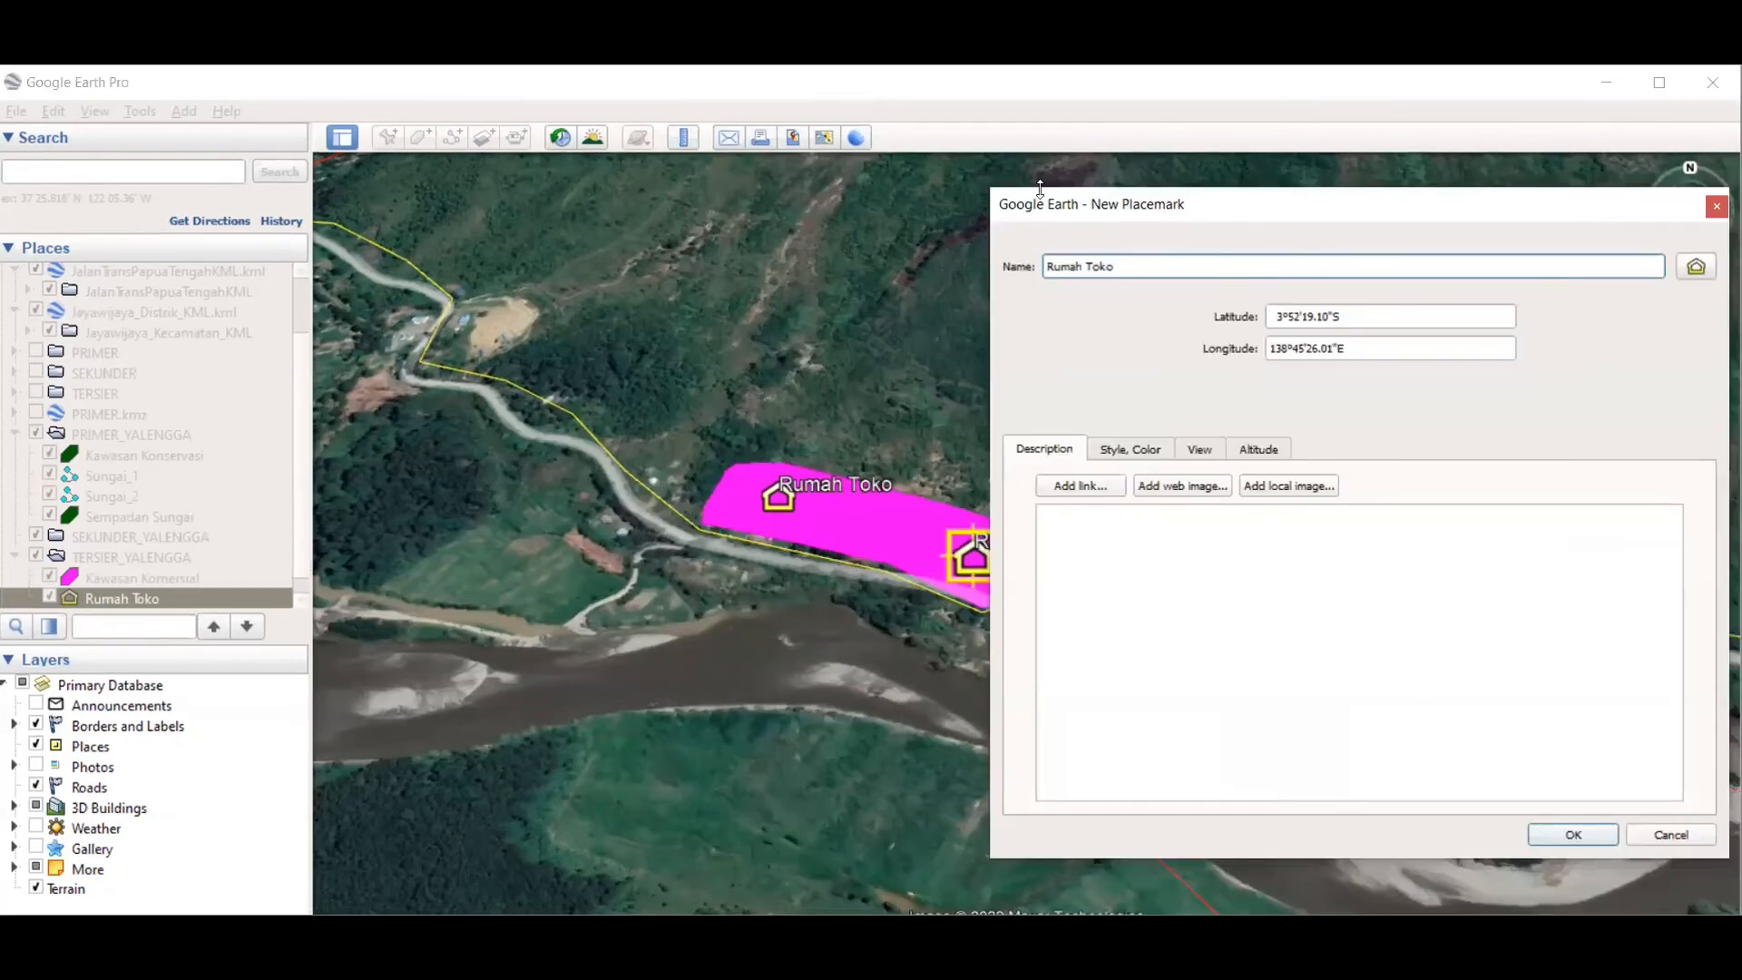
pyautogui.moveTo(1056, 213); pyautogui.dragTo(994, 216)
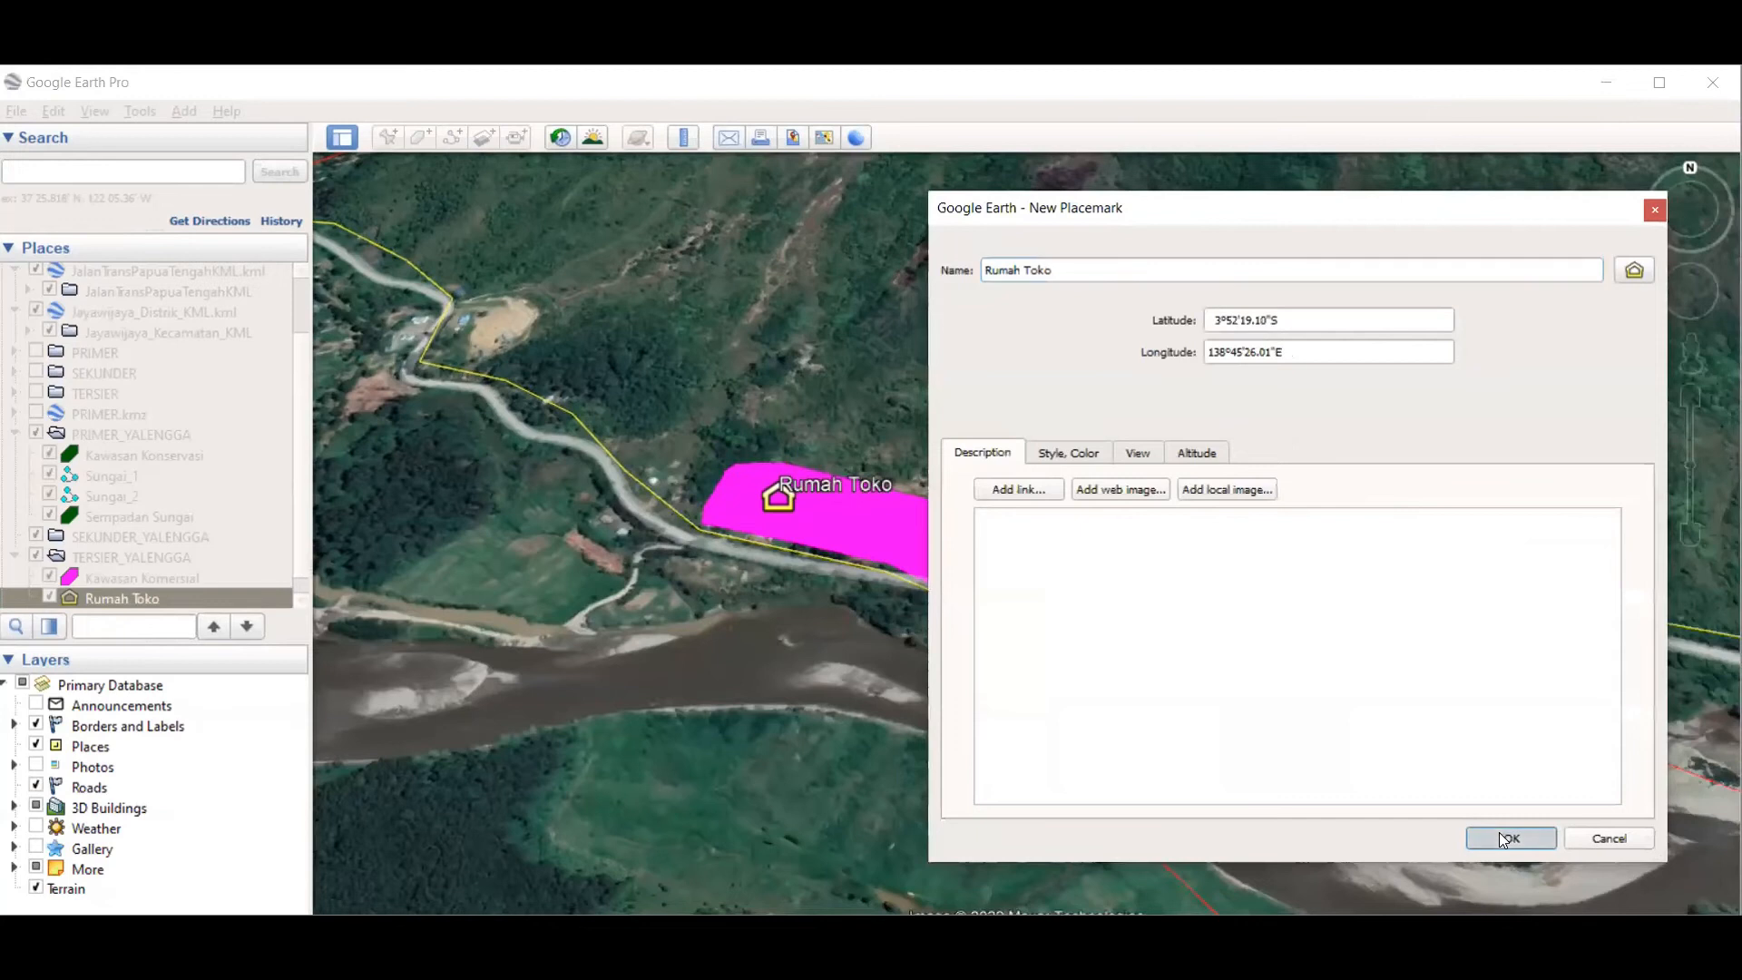
pyautogui.click(1509, 835)
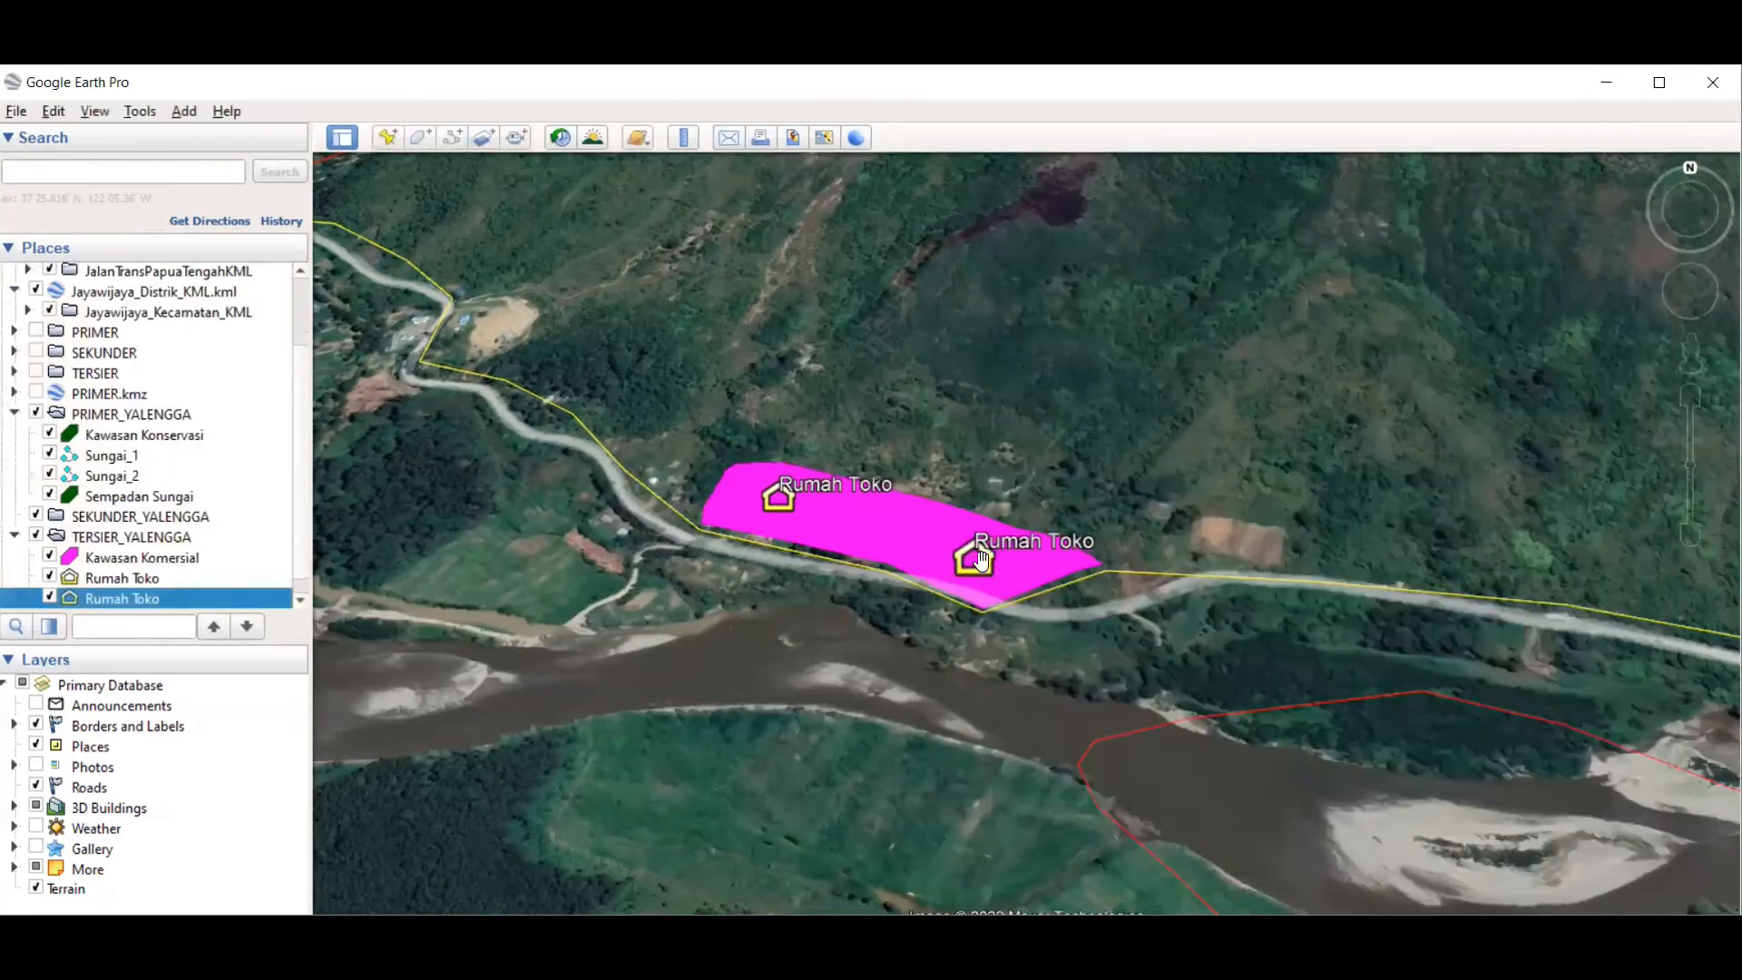
# Step: Examine the surroundings of the commercial area, including the yellow road, the two mapped rivers and the conservation zone to the north
pyautogui.scroll(-2, 962, 412)
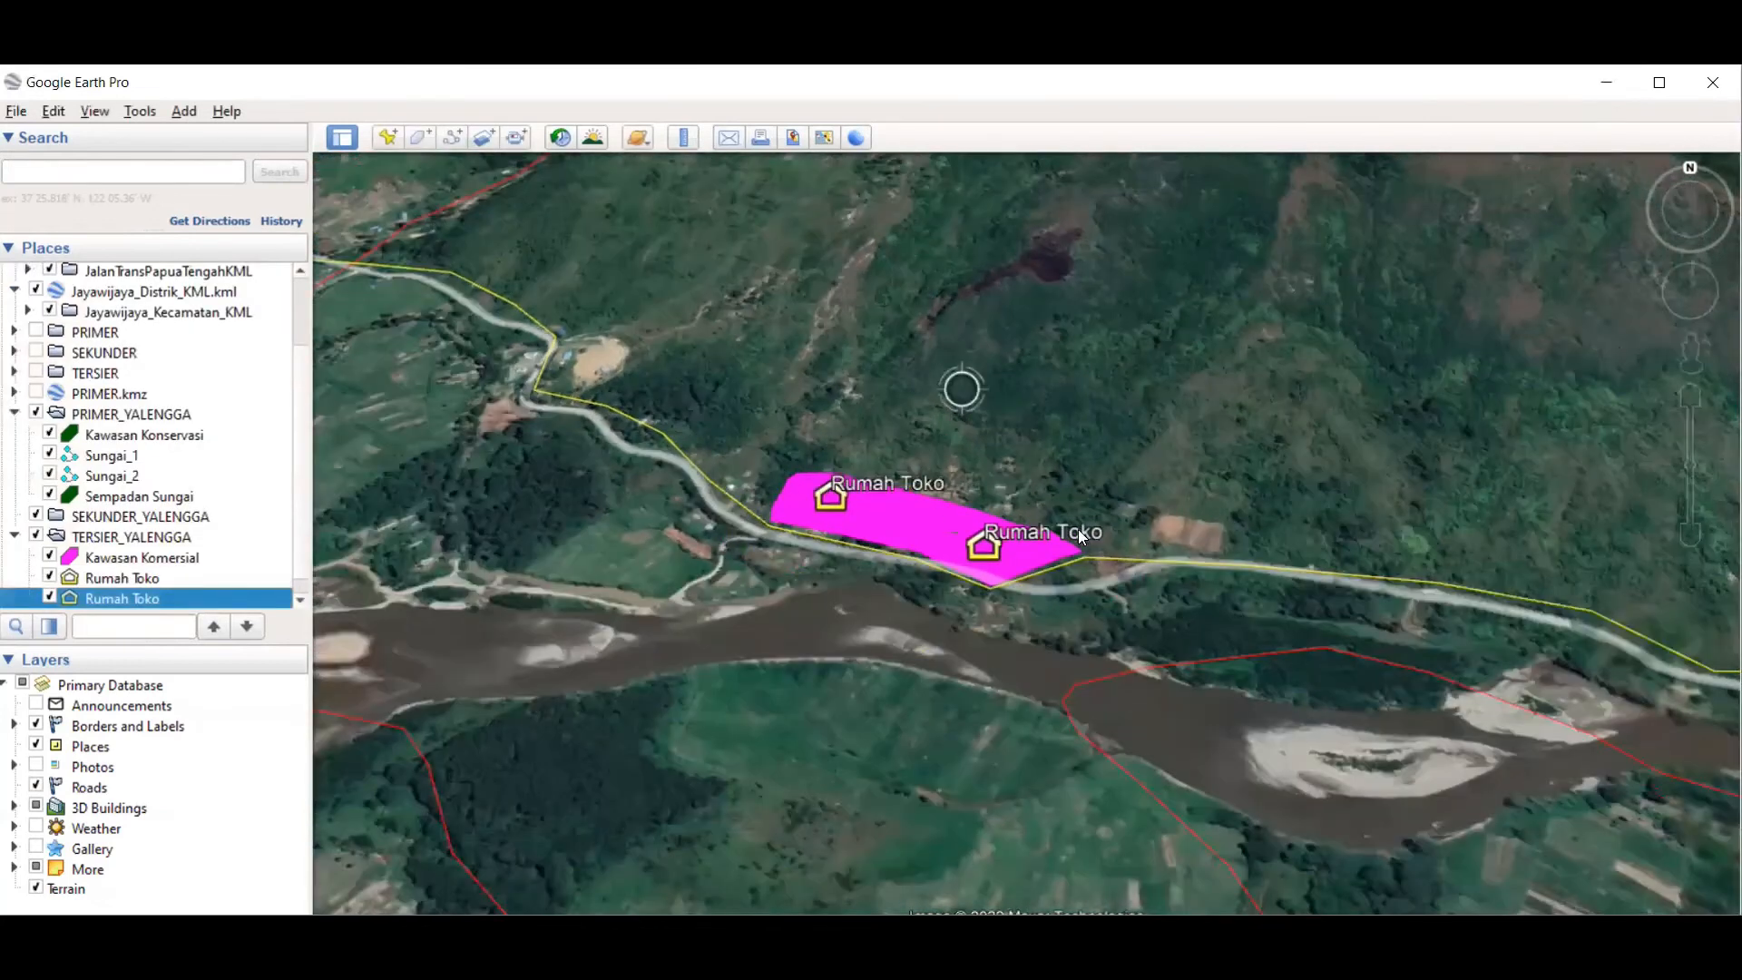
pyautogui.scroll(-2, 960, 390)
pyautogui.scroll(2, 912, 439)
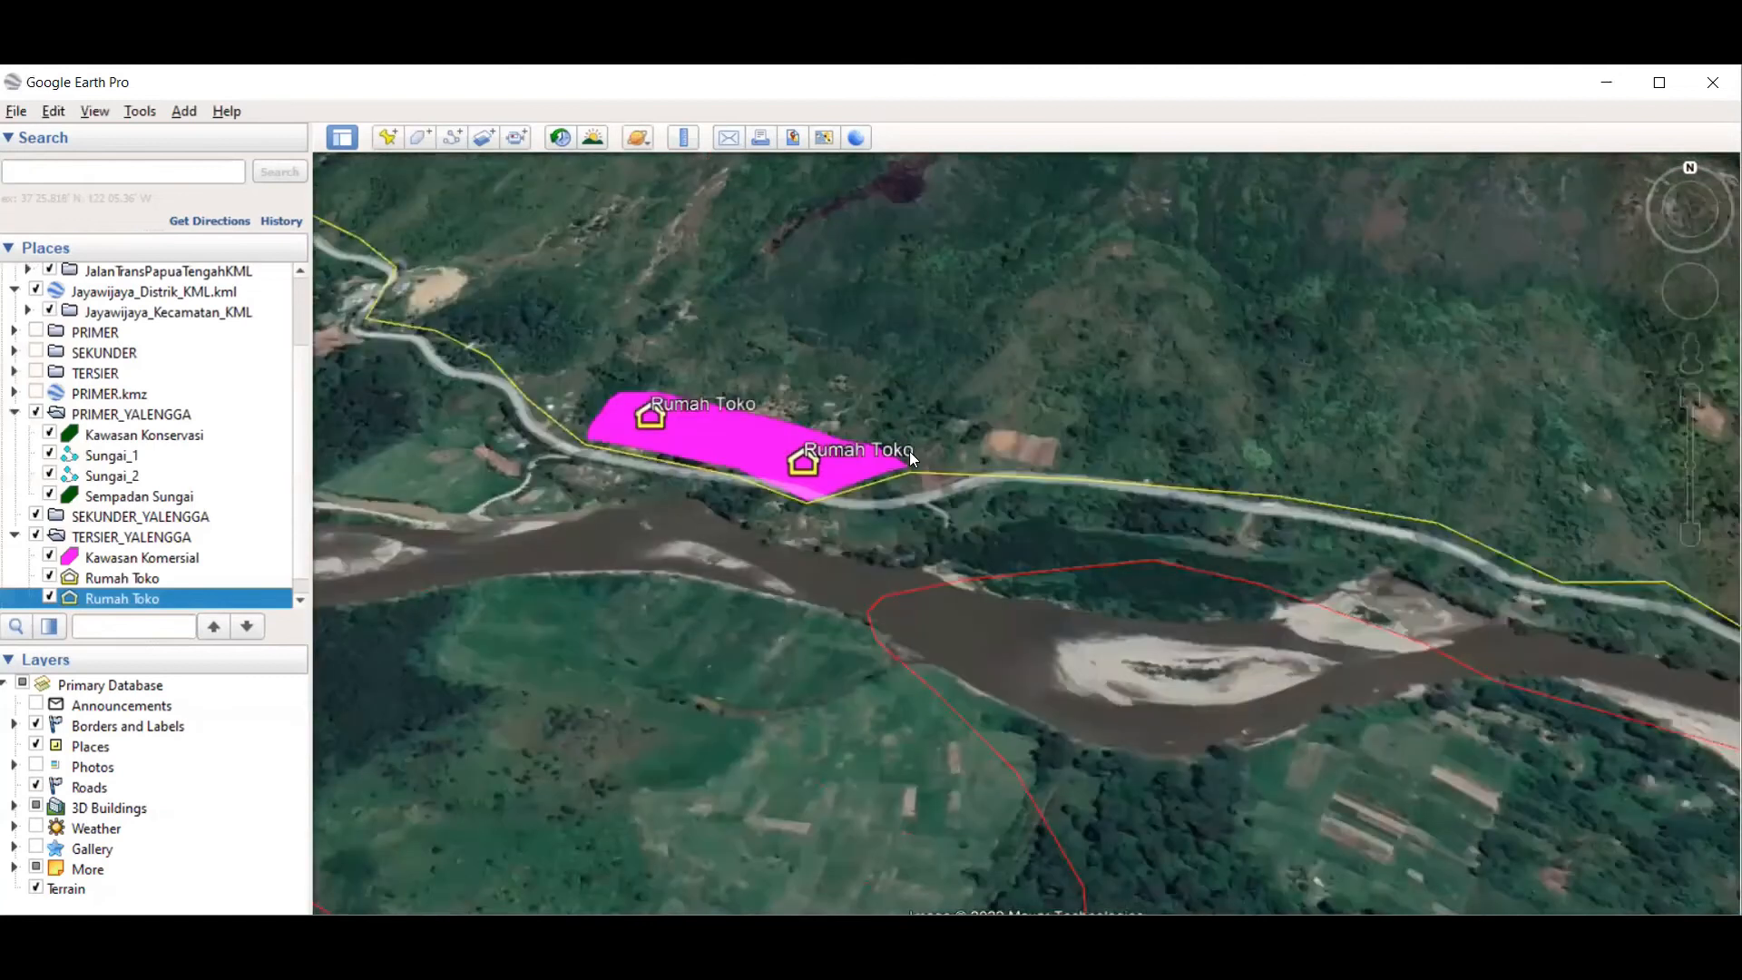
pyautogui.scroll(-2, 913, 455)
pyautogui.scroll(-2, 922, 454)
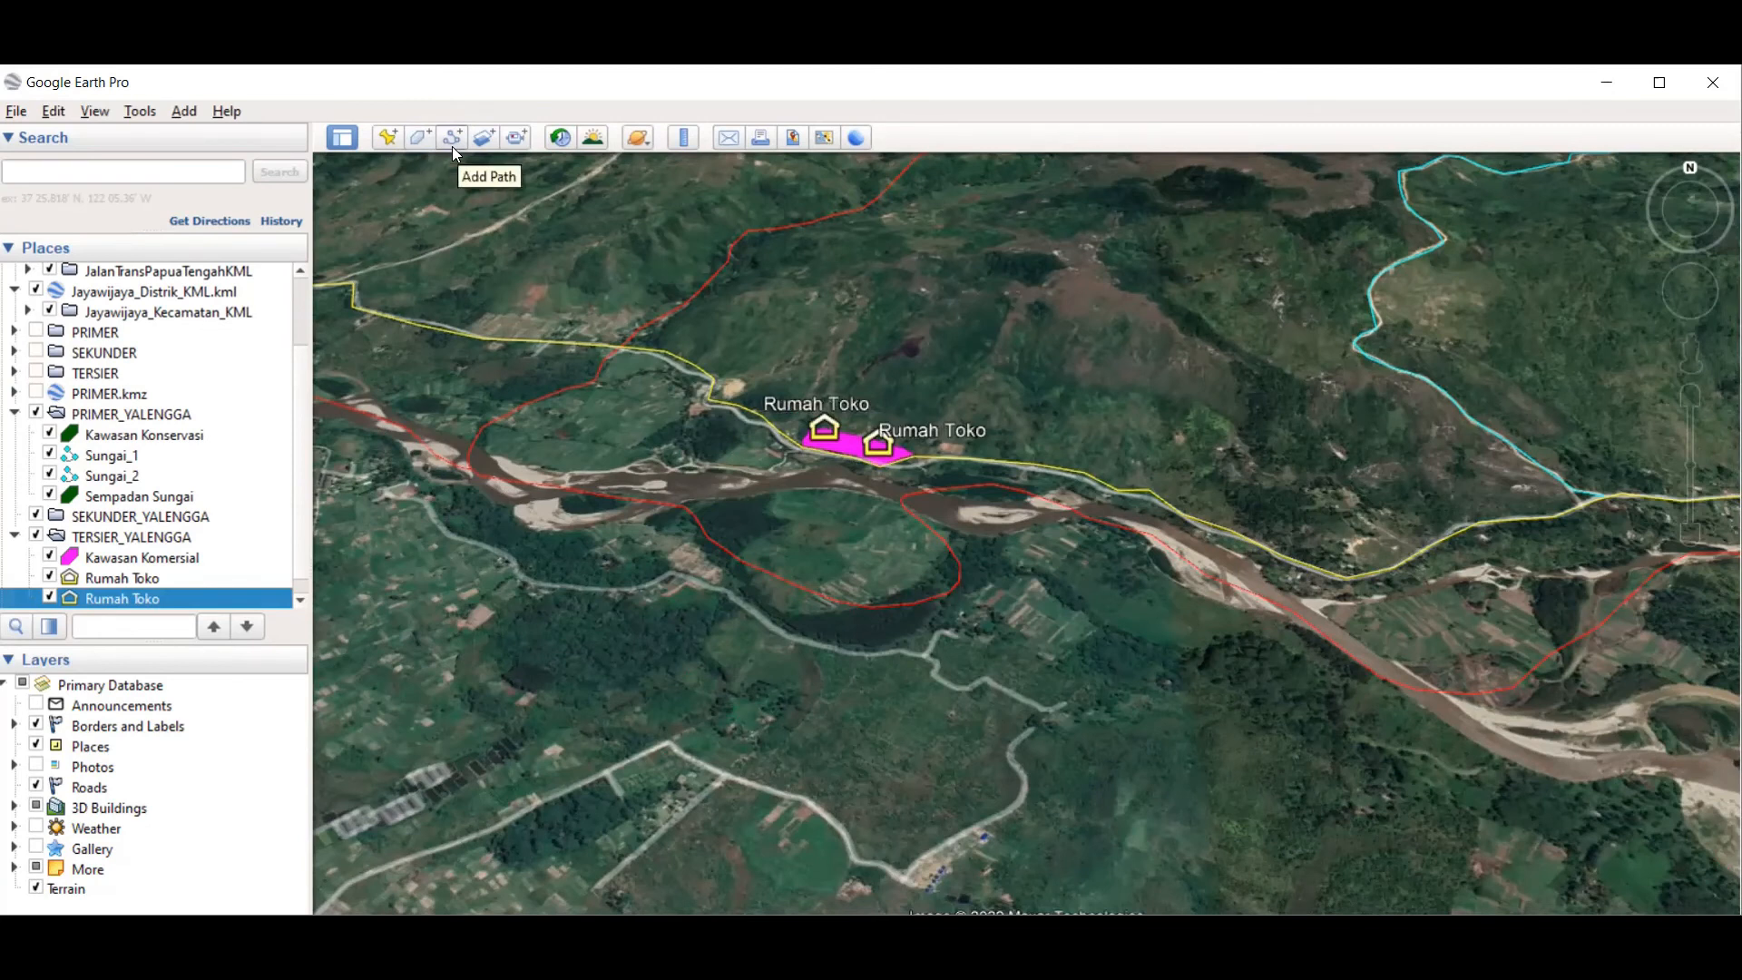
pyautogui.scroll(2, 916, 420)
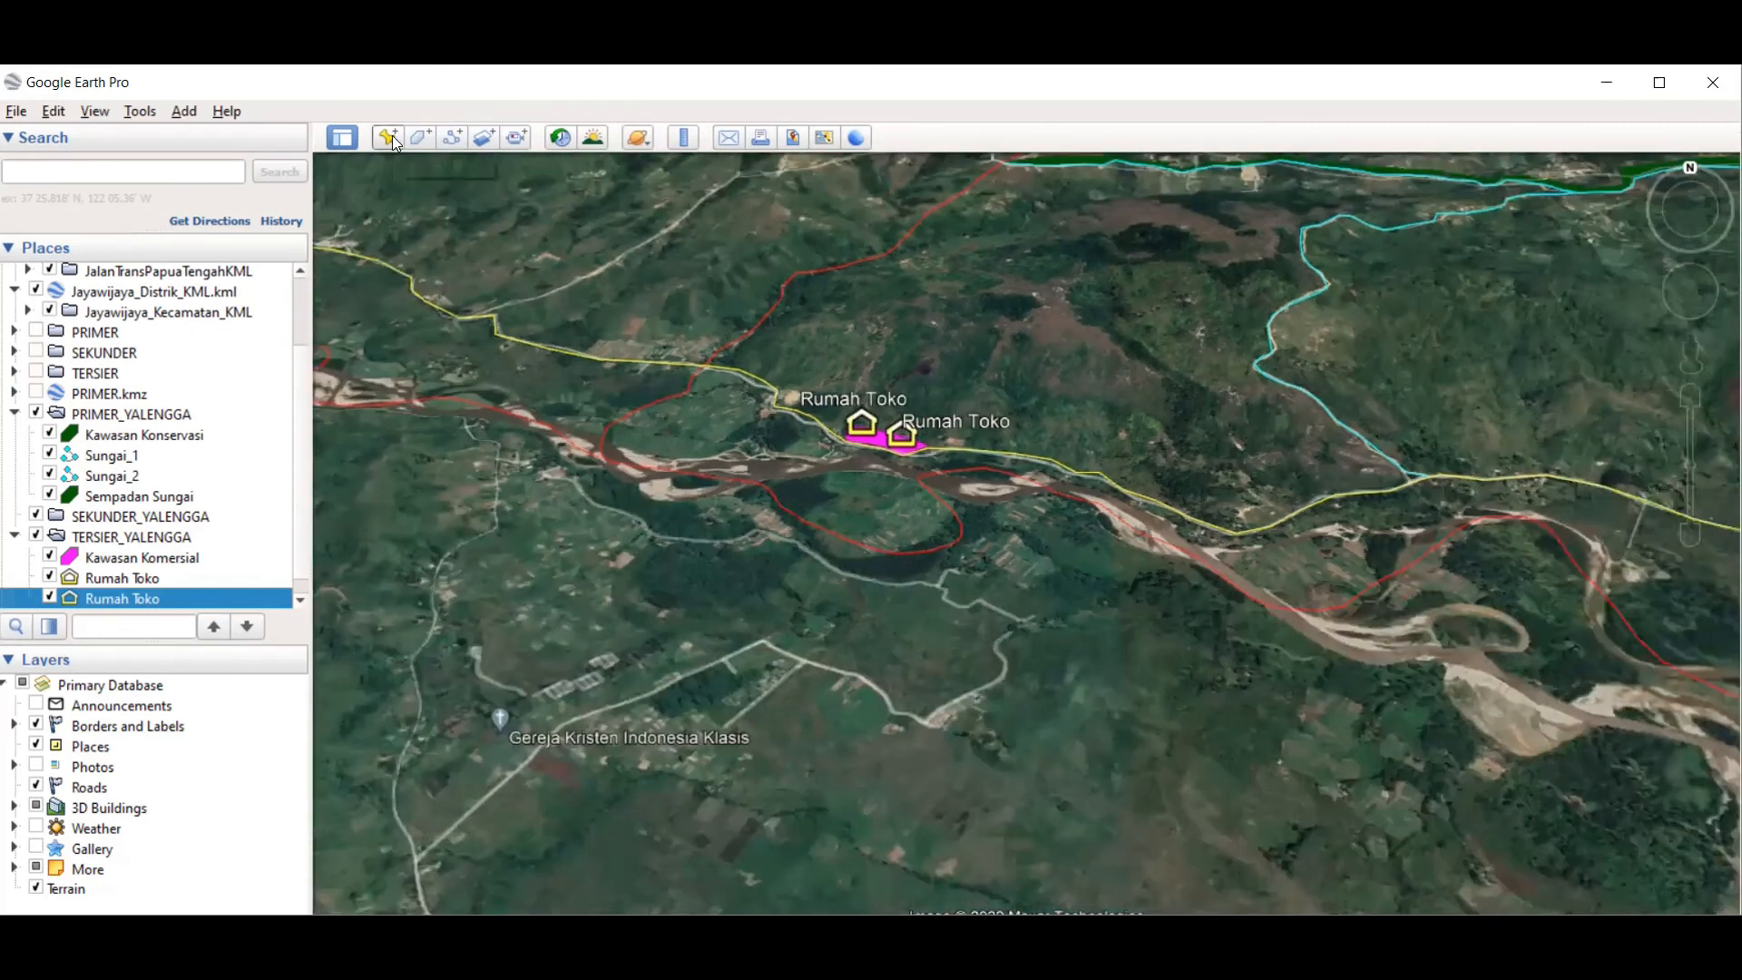
pyautogui.scroll(2, 956, 470)
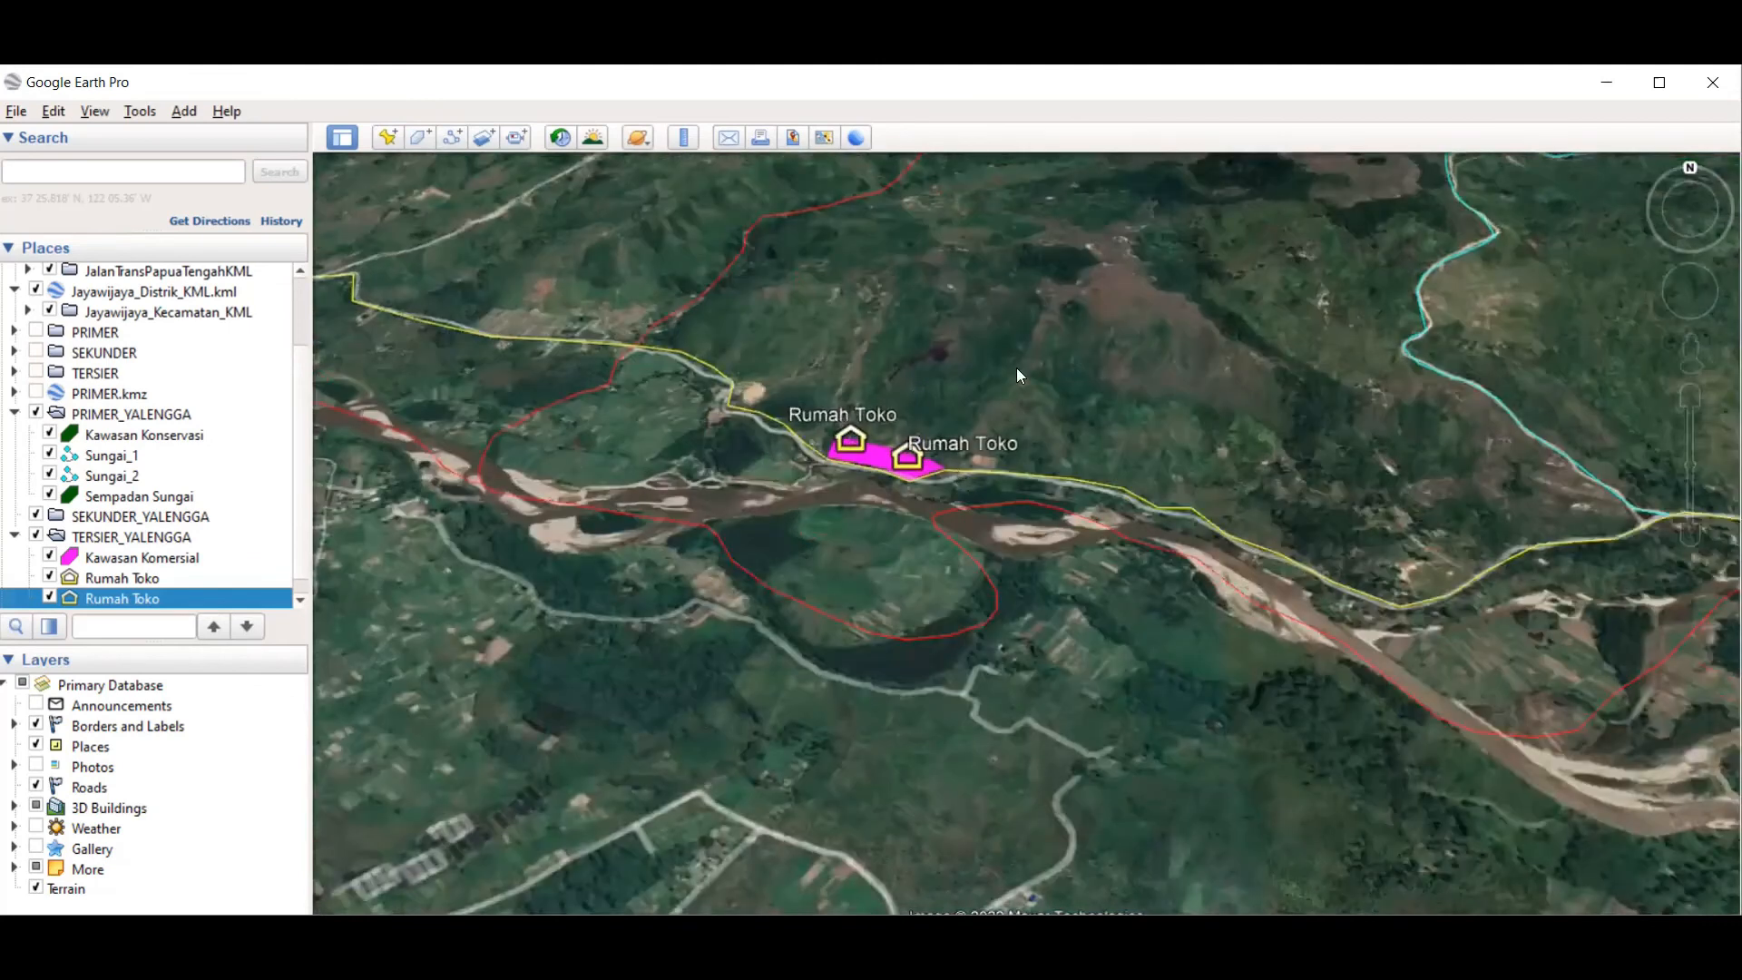
pyautogui.scroll(-2, 1016, 367)
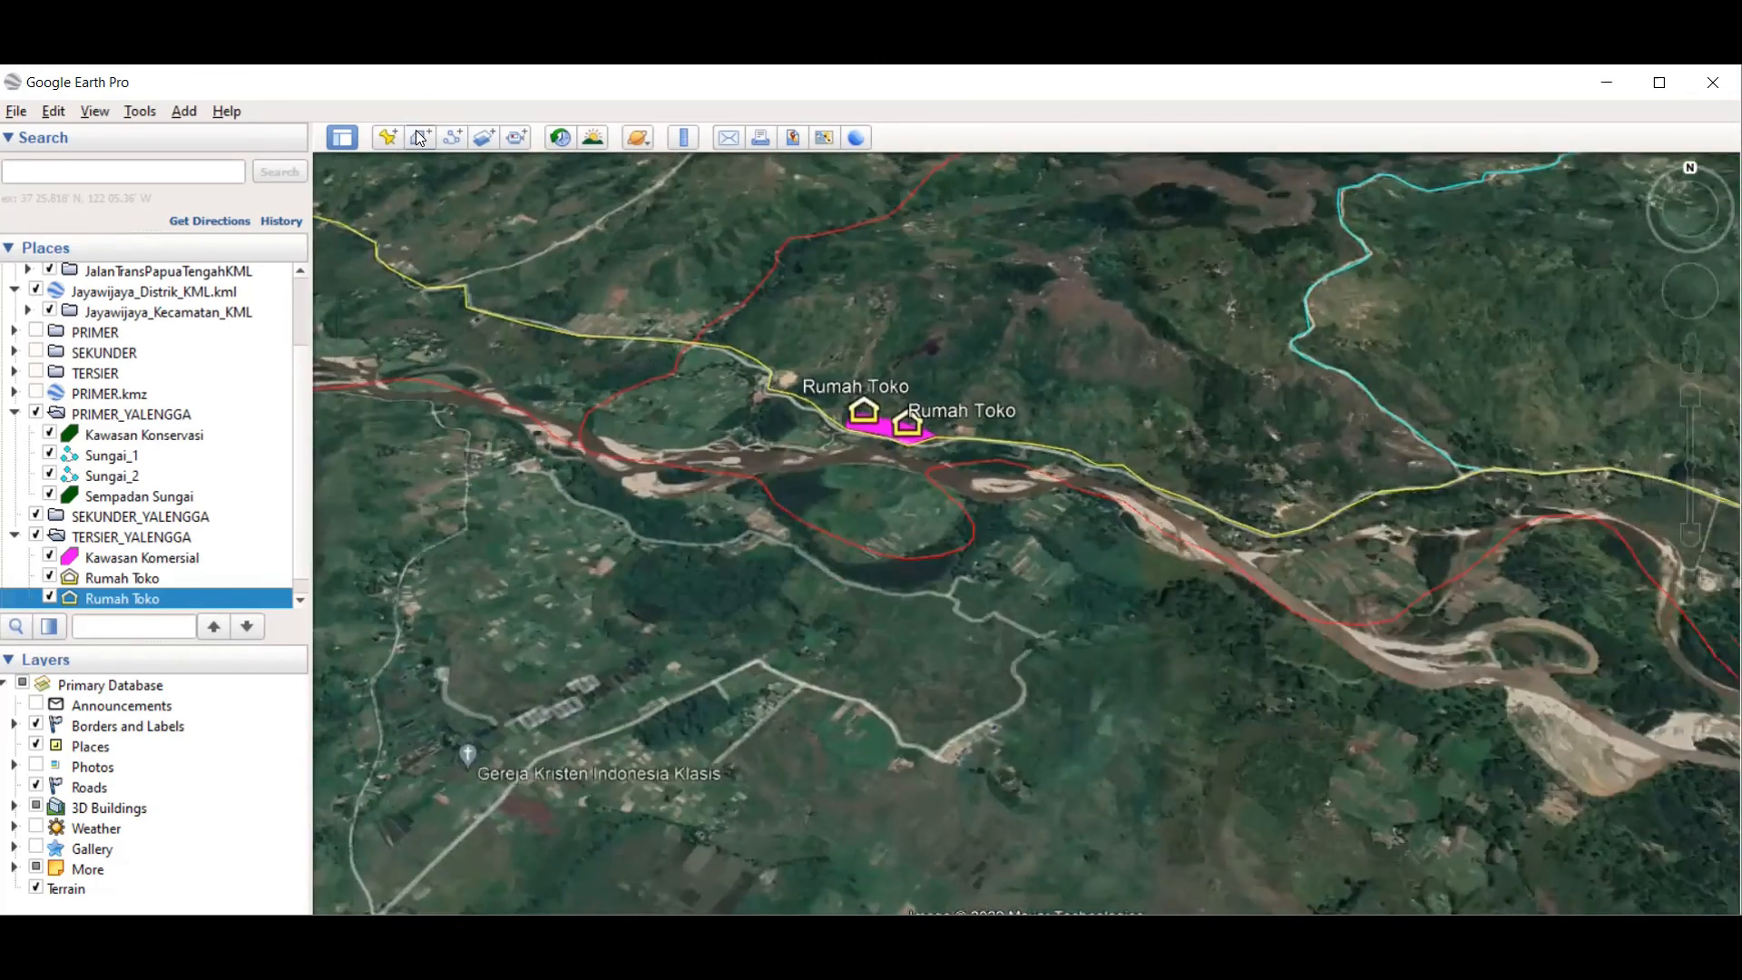
pyautogui.scroll(1, 956, 367)
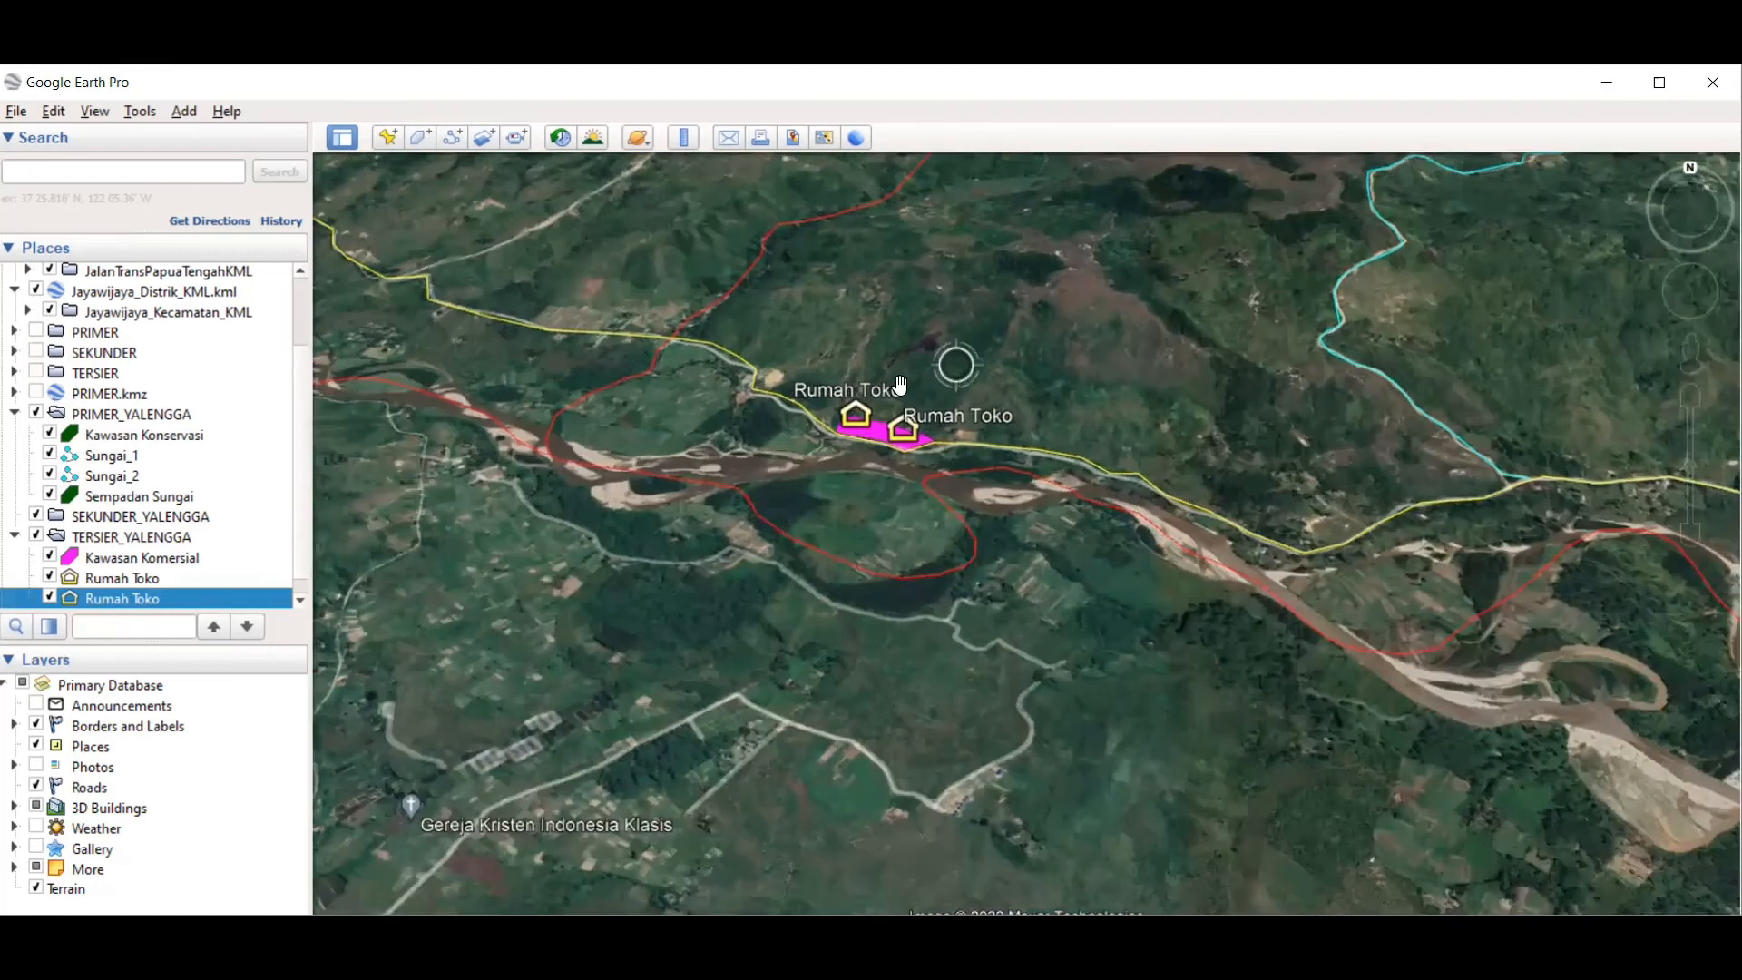
pyautogui.scroll(1, 956, 363)
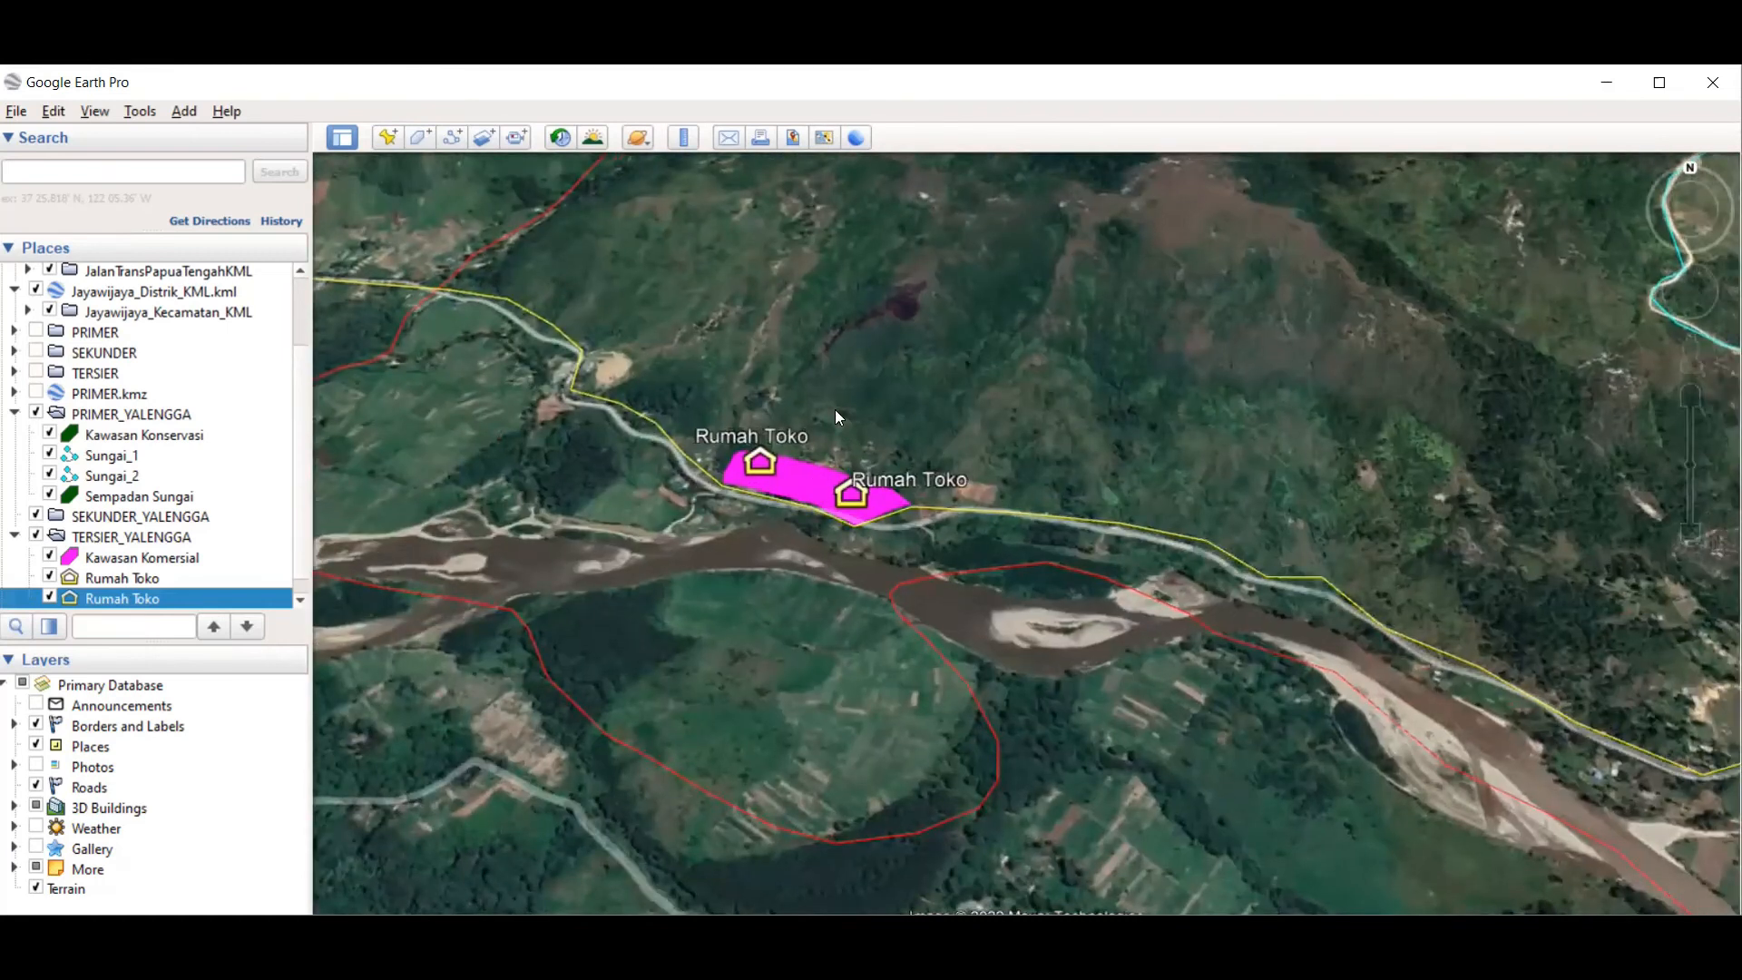
pyautogui.scroll(-1, 830, 403)
pyautogui.scroll(-2, 731, 491)
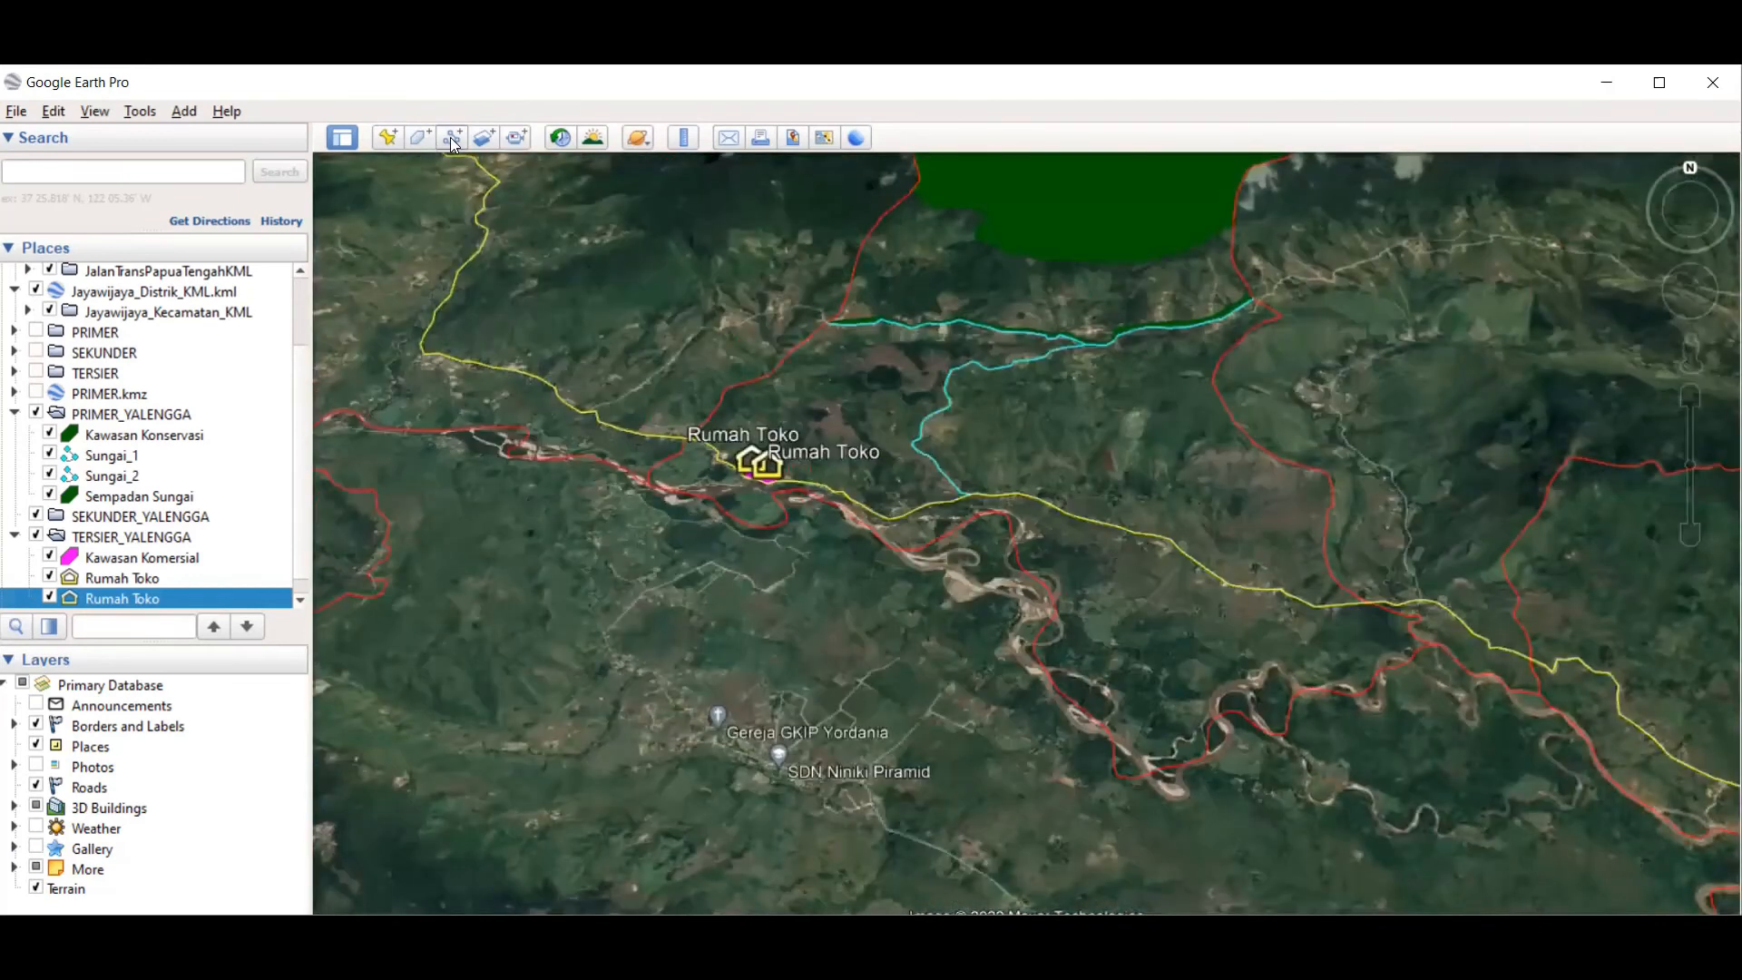
pyautogui.scroll(2, 1078, 314)
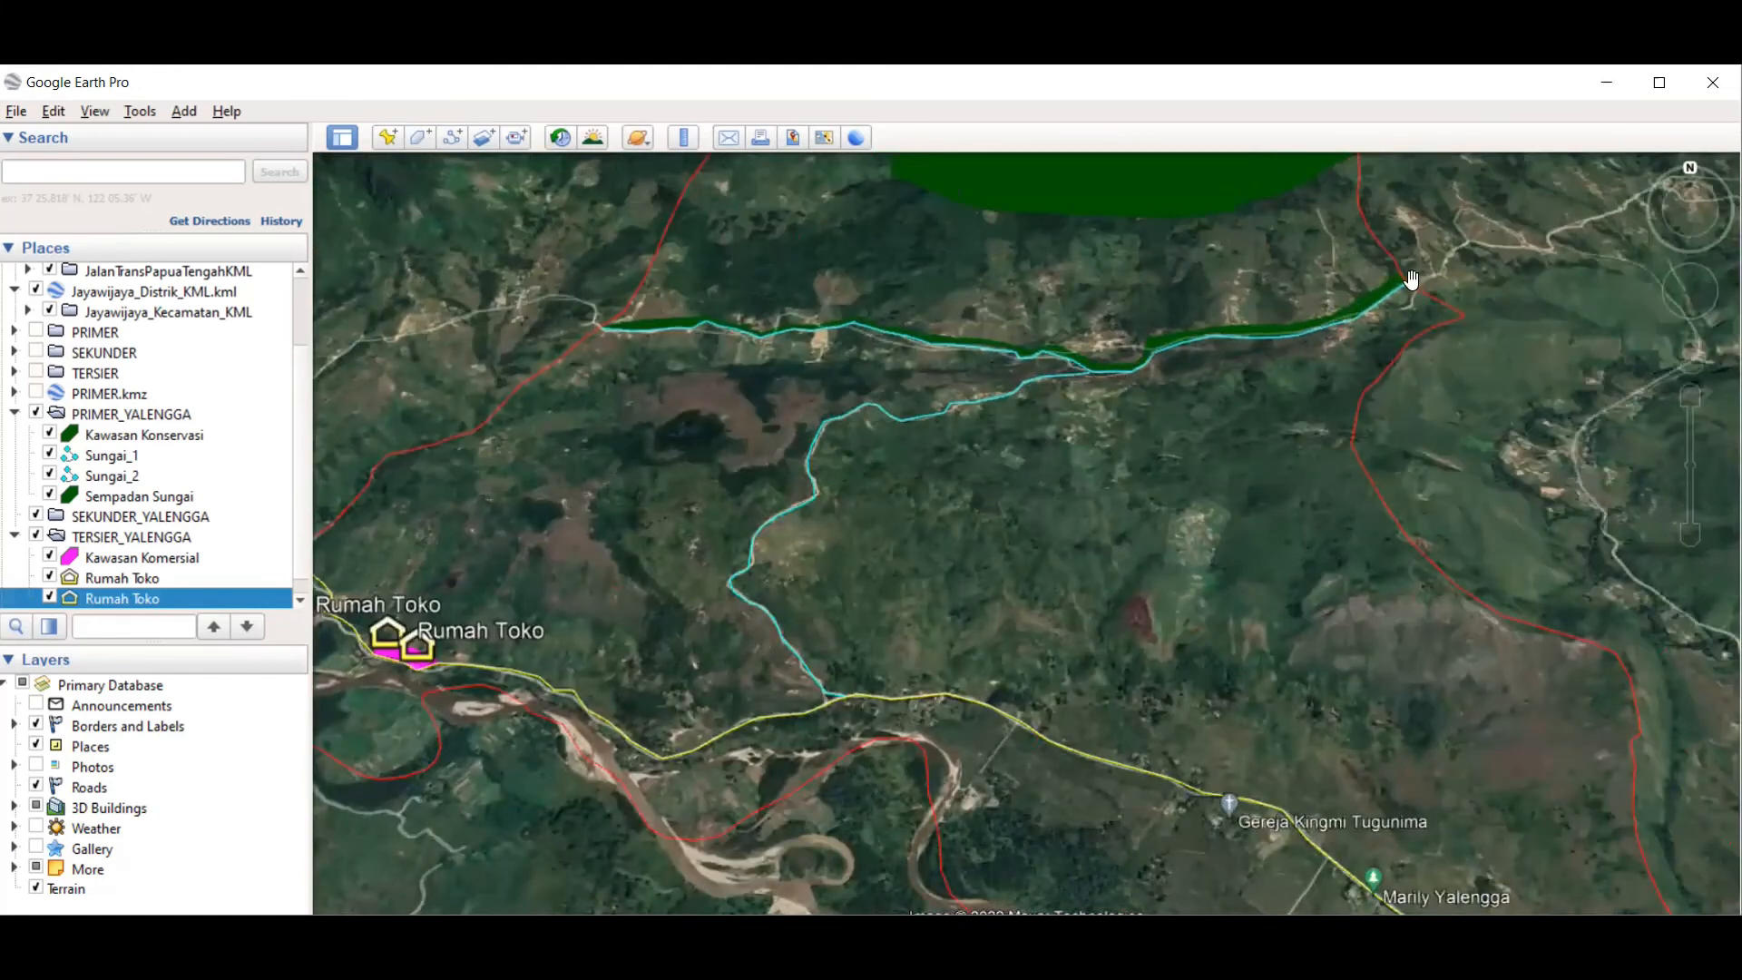
pyautogui.scroll(-2, 1030, 372)
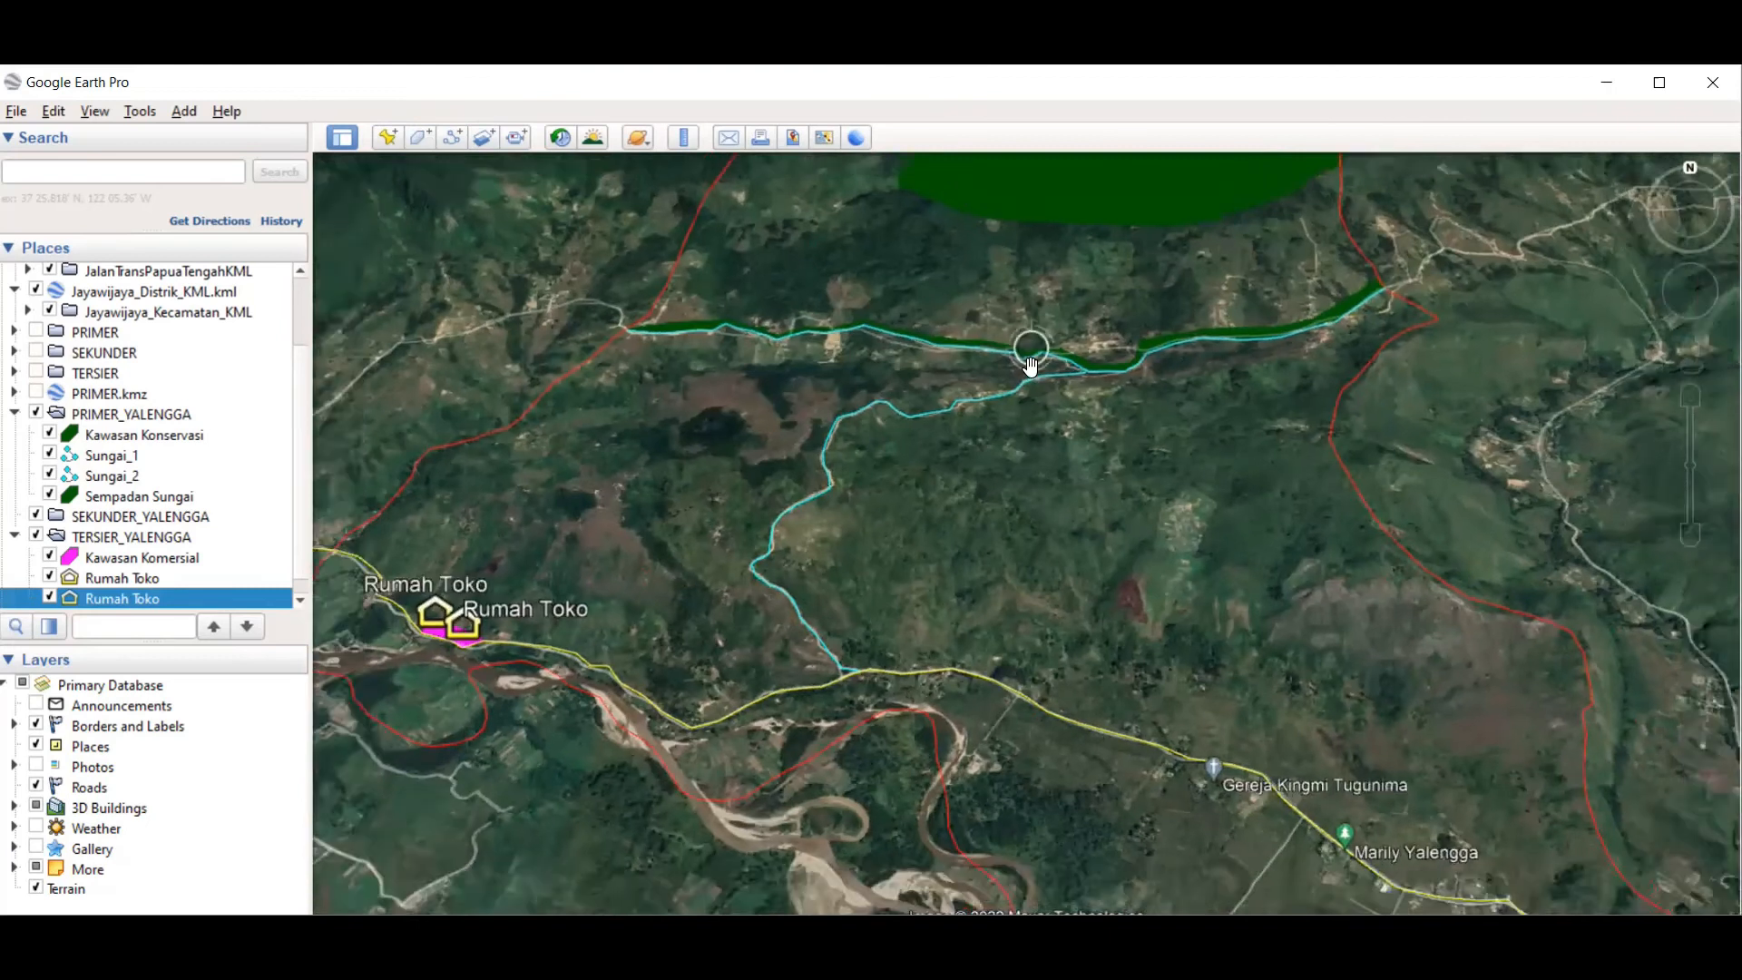
pyautogui.scroll(-2, 1022, 371)
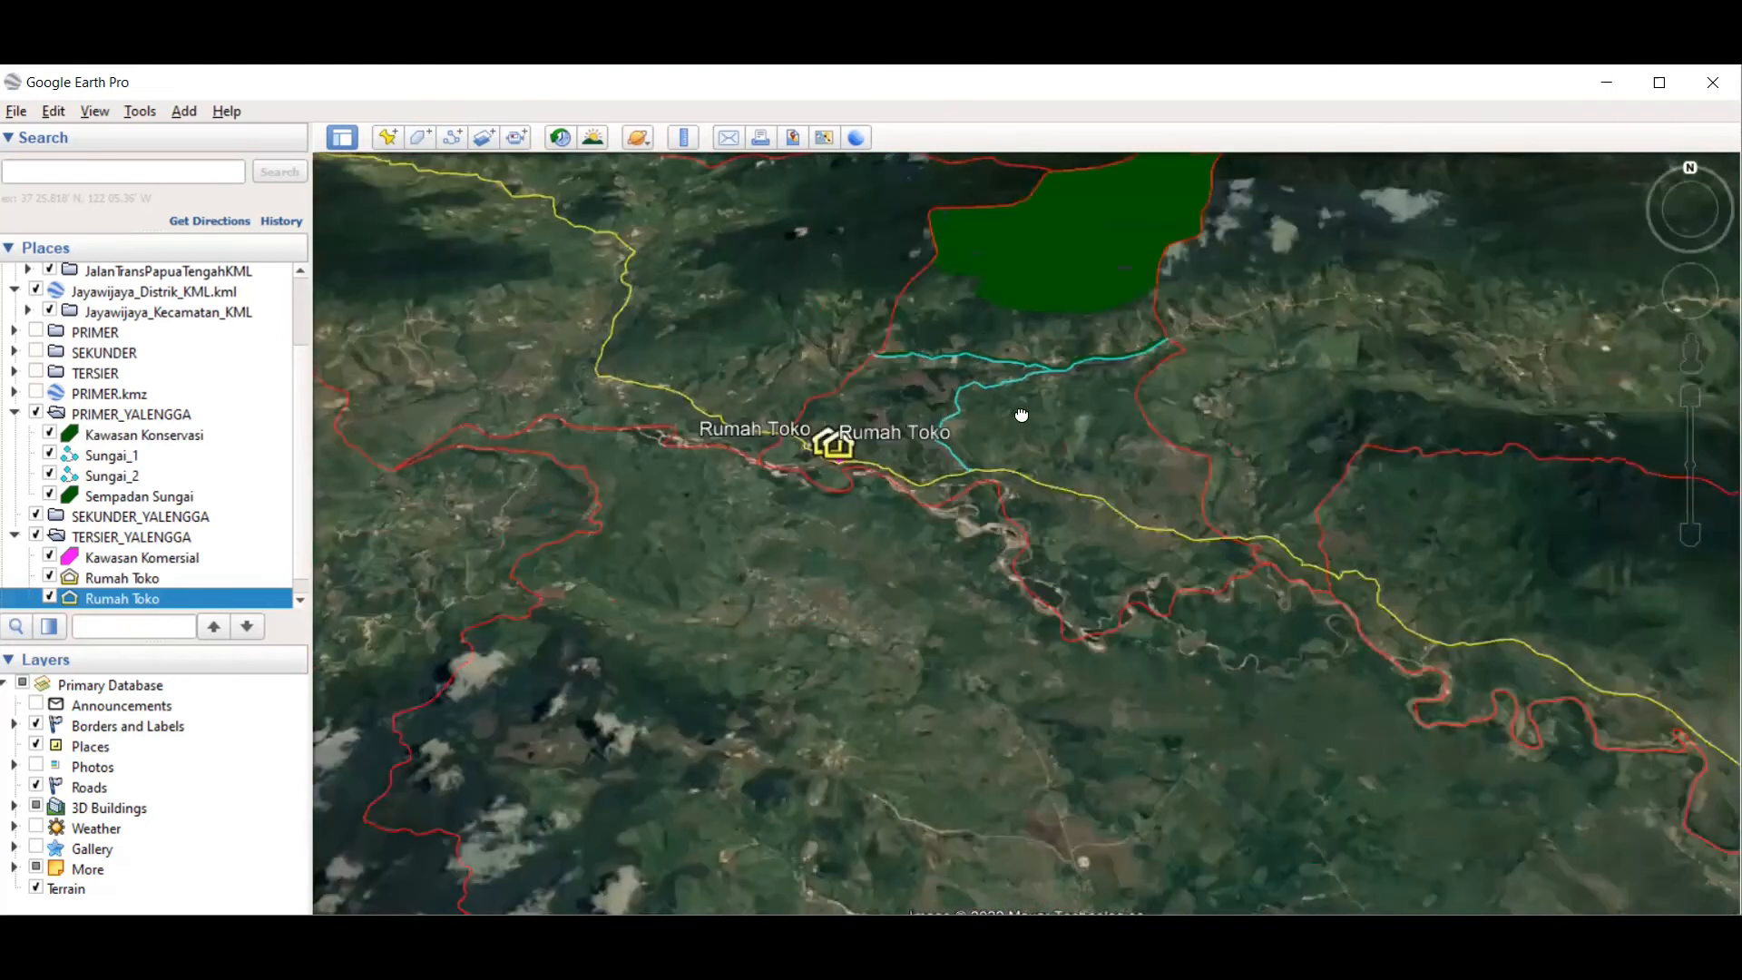
# Step: Set the eastern Rumah Toko placemark's icon scale to 1.0 and label scale to 0.8, and save it
pyautogui.moveTo(1021, 415); pyautogui.dragTo(781, 533)
pyautogui.scroll(1, 782, 604)
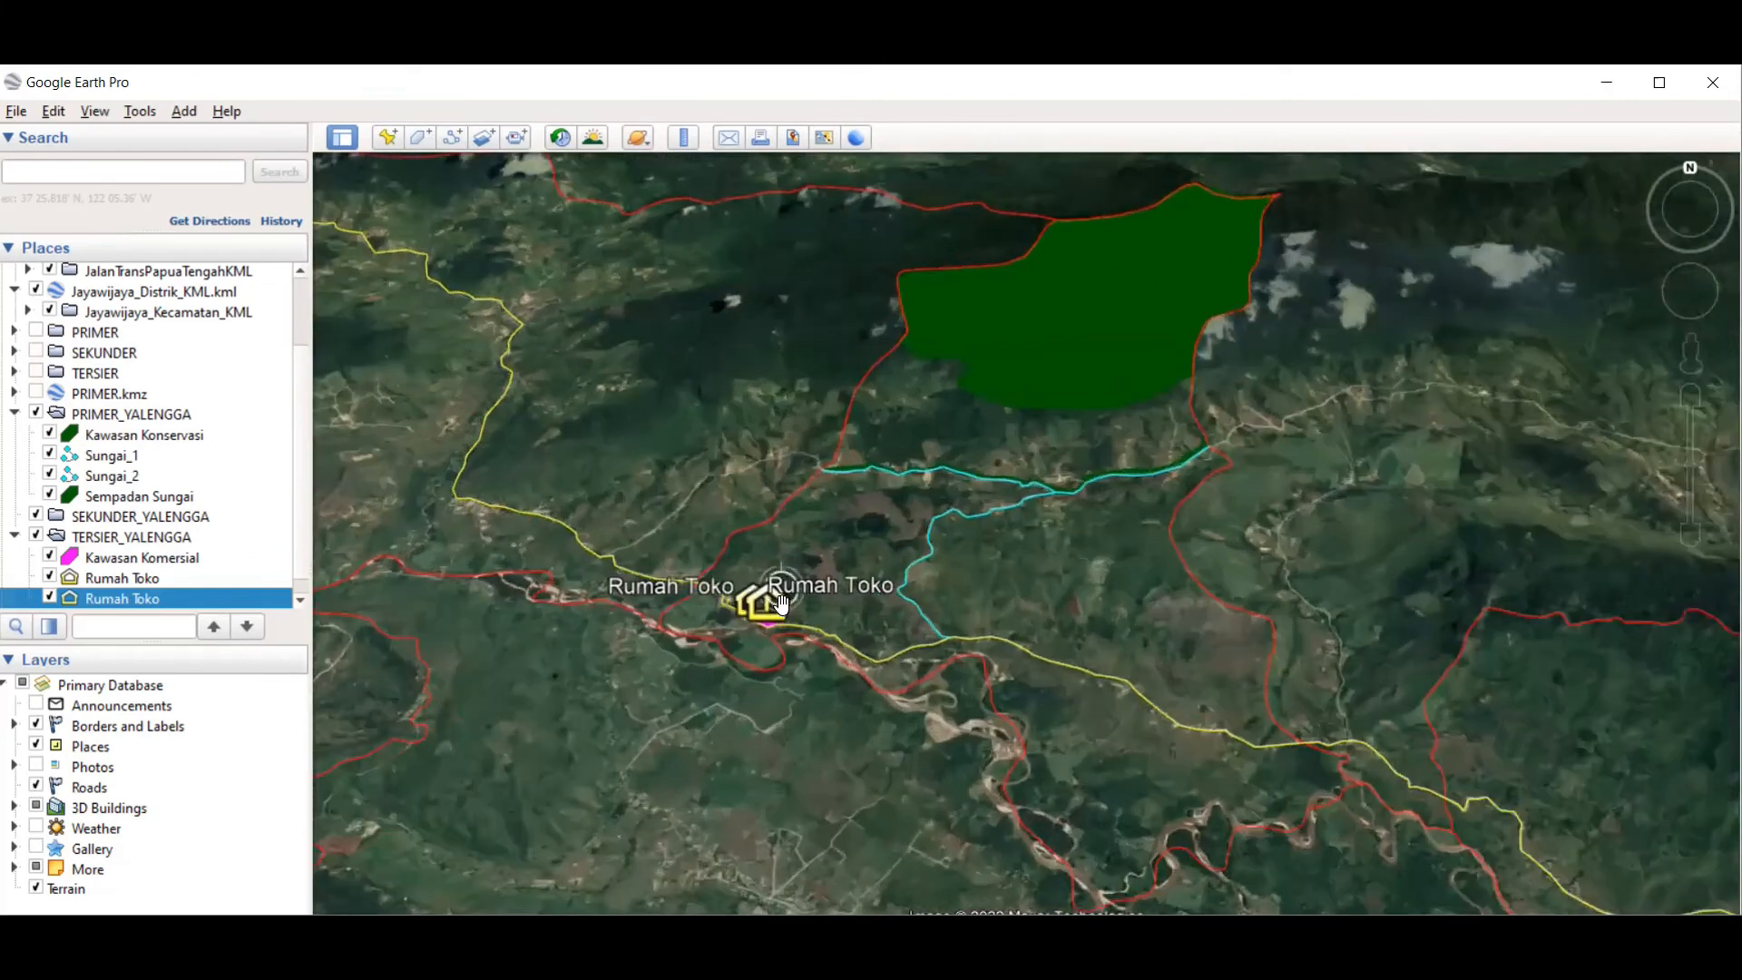
pyautogui.scroll(2, 786, 603)
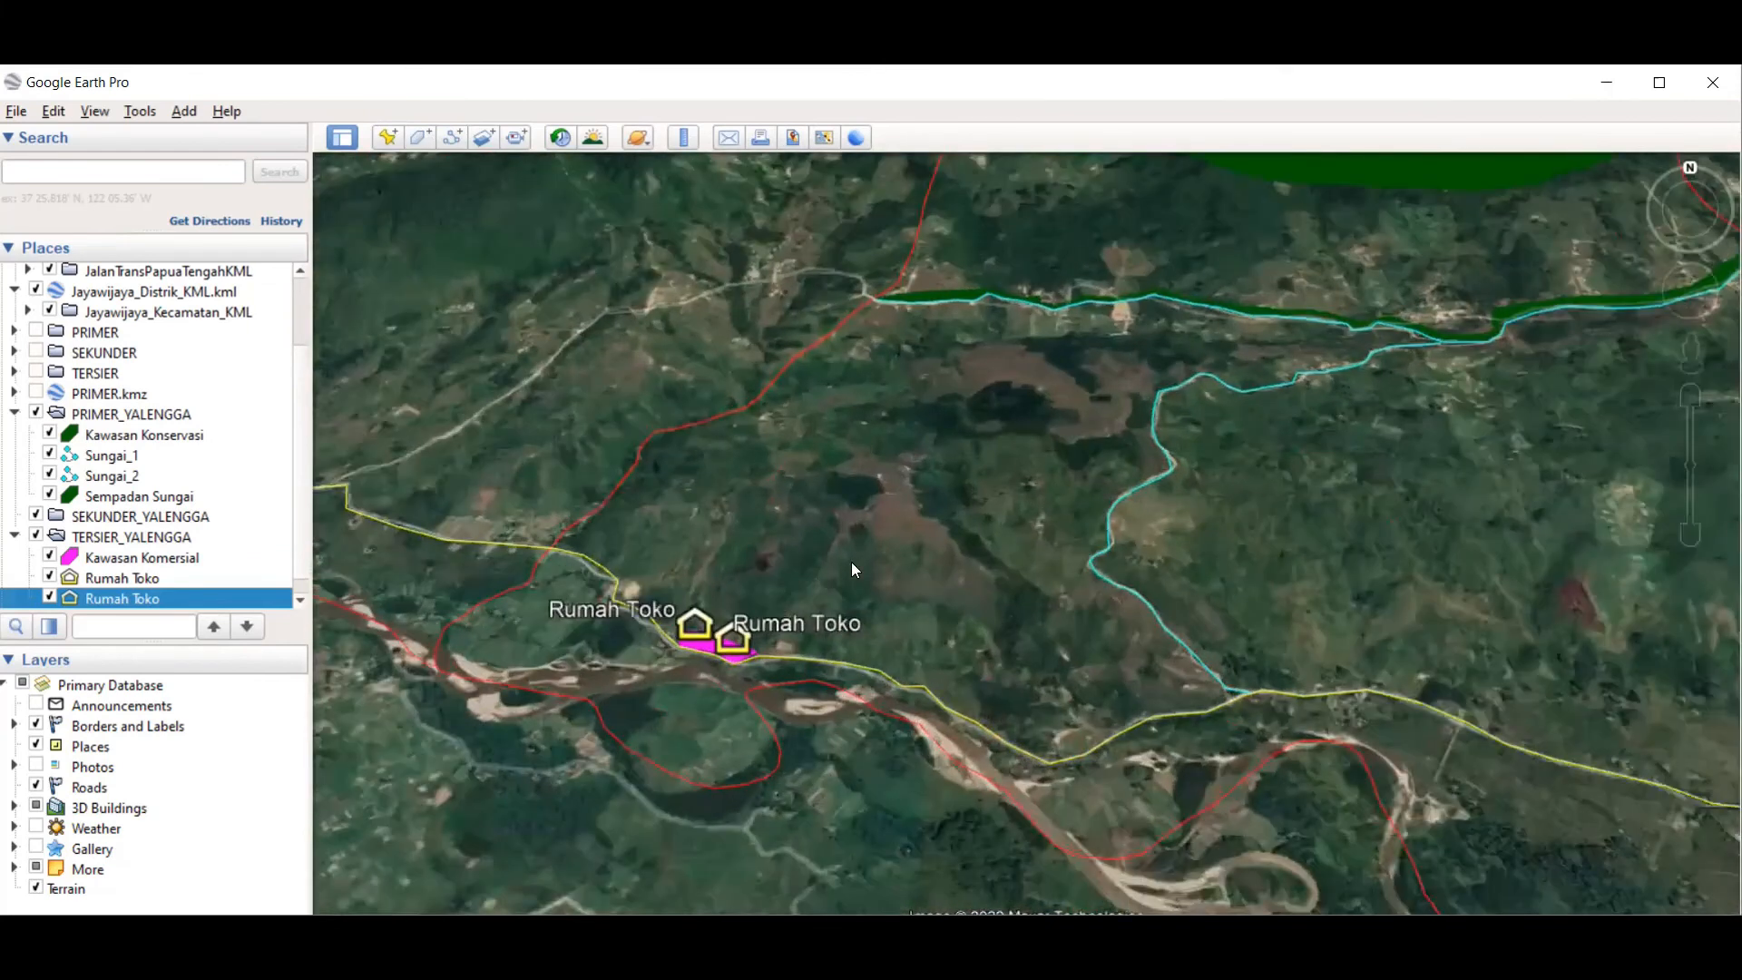
pyautogui.scroll(-1, 785, 508)
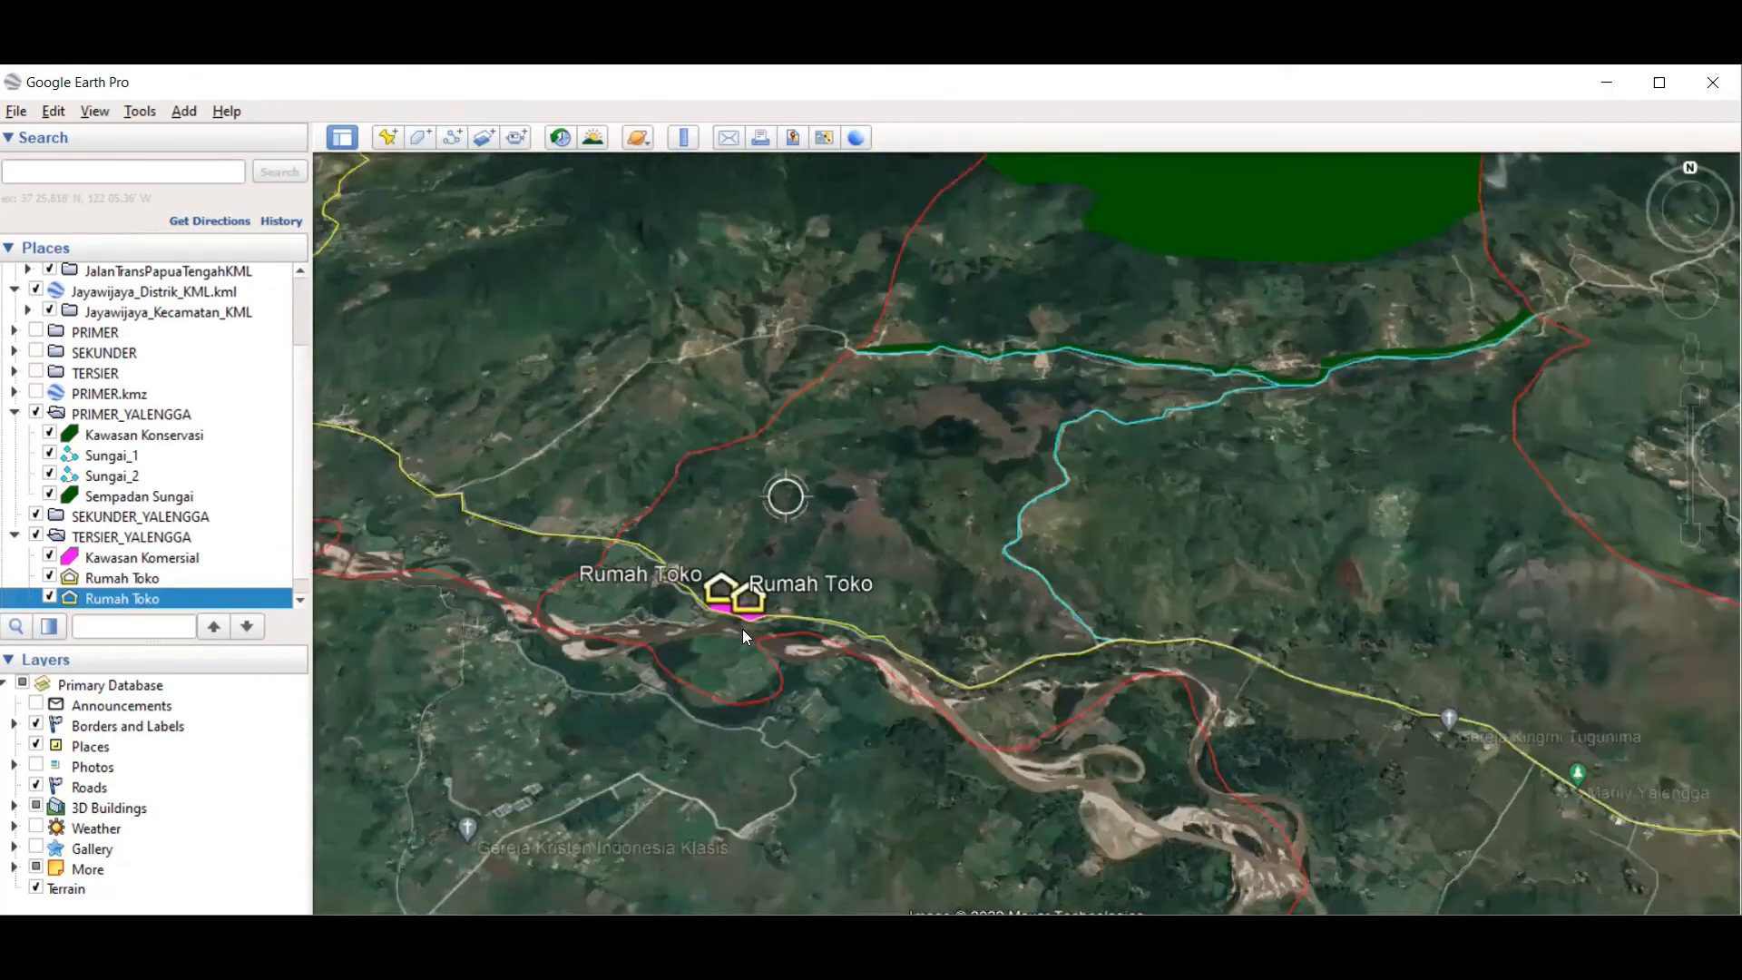
pyautogui.scroll(1, 757, 608)
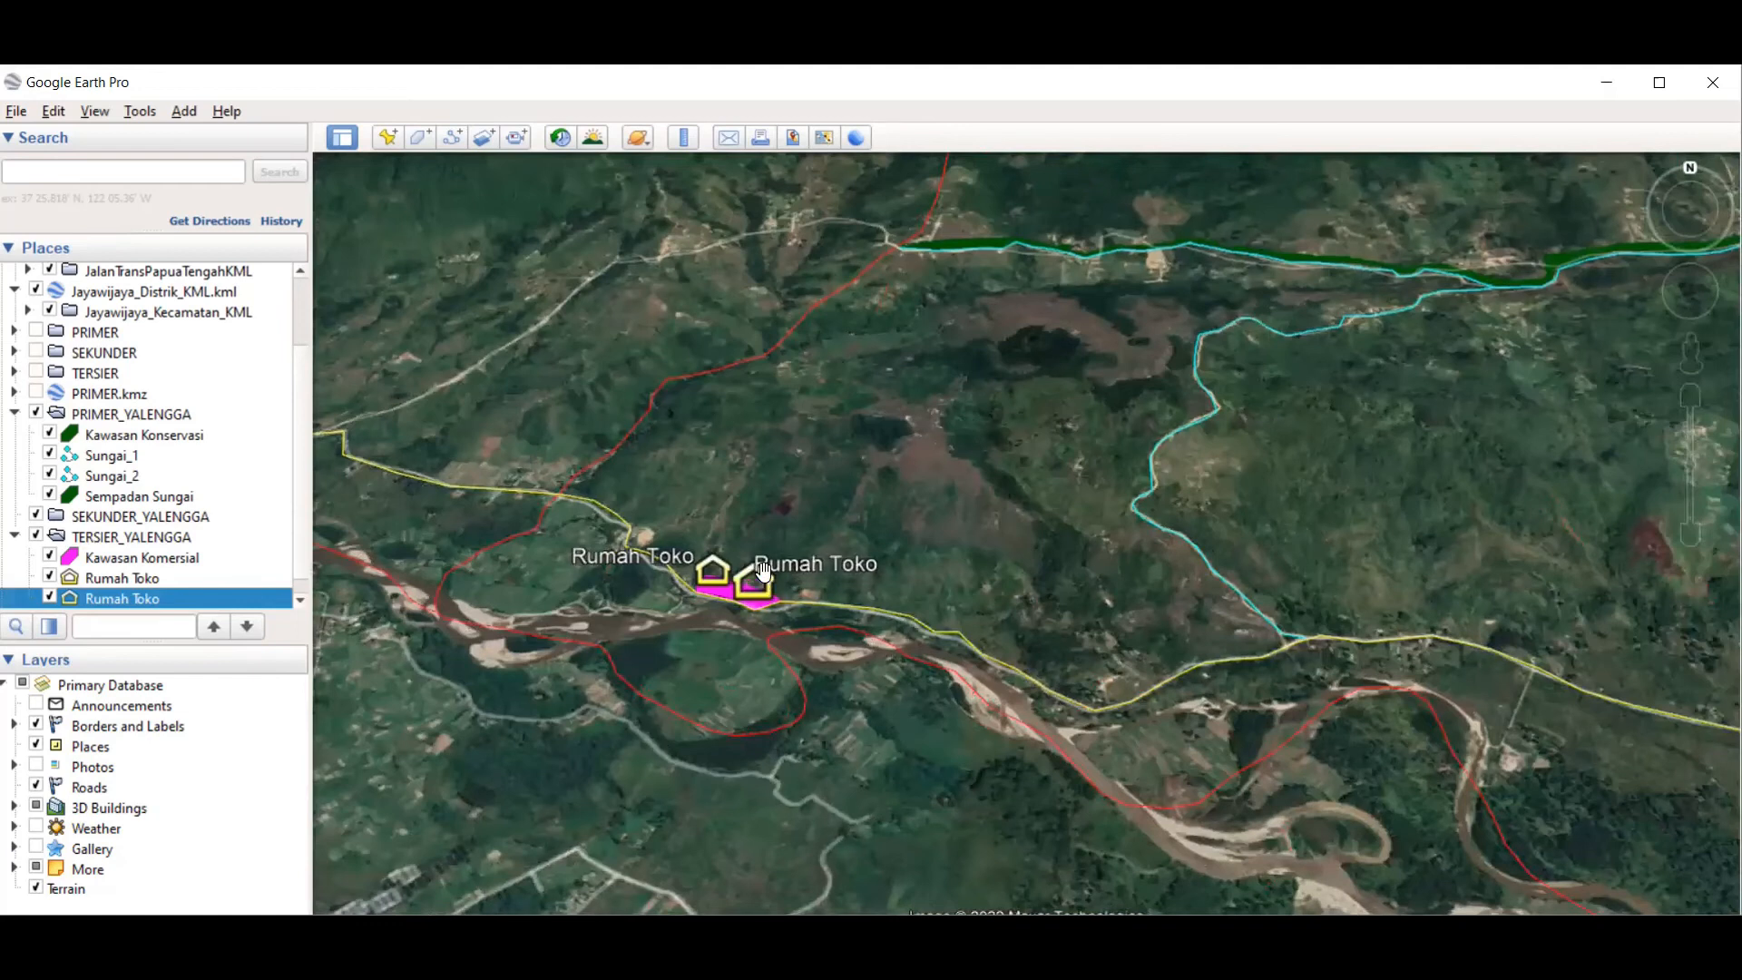
pyautogui.rightClick(766, 577)
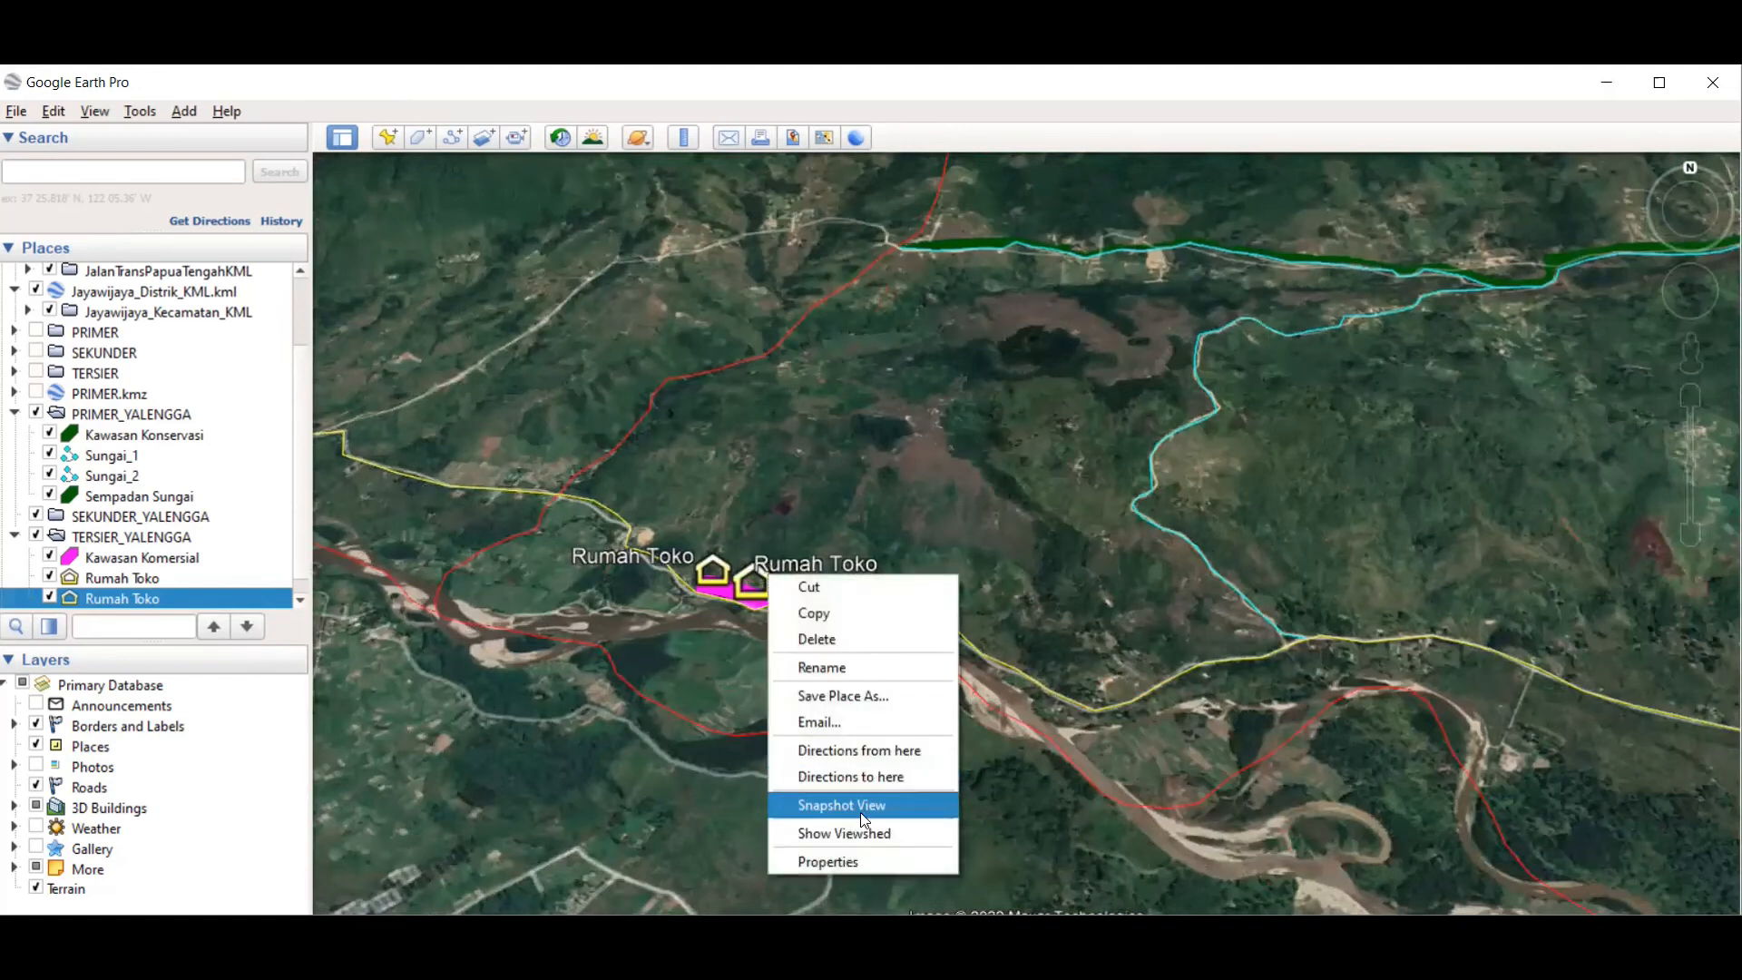
pyautogui.click(854, 859)
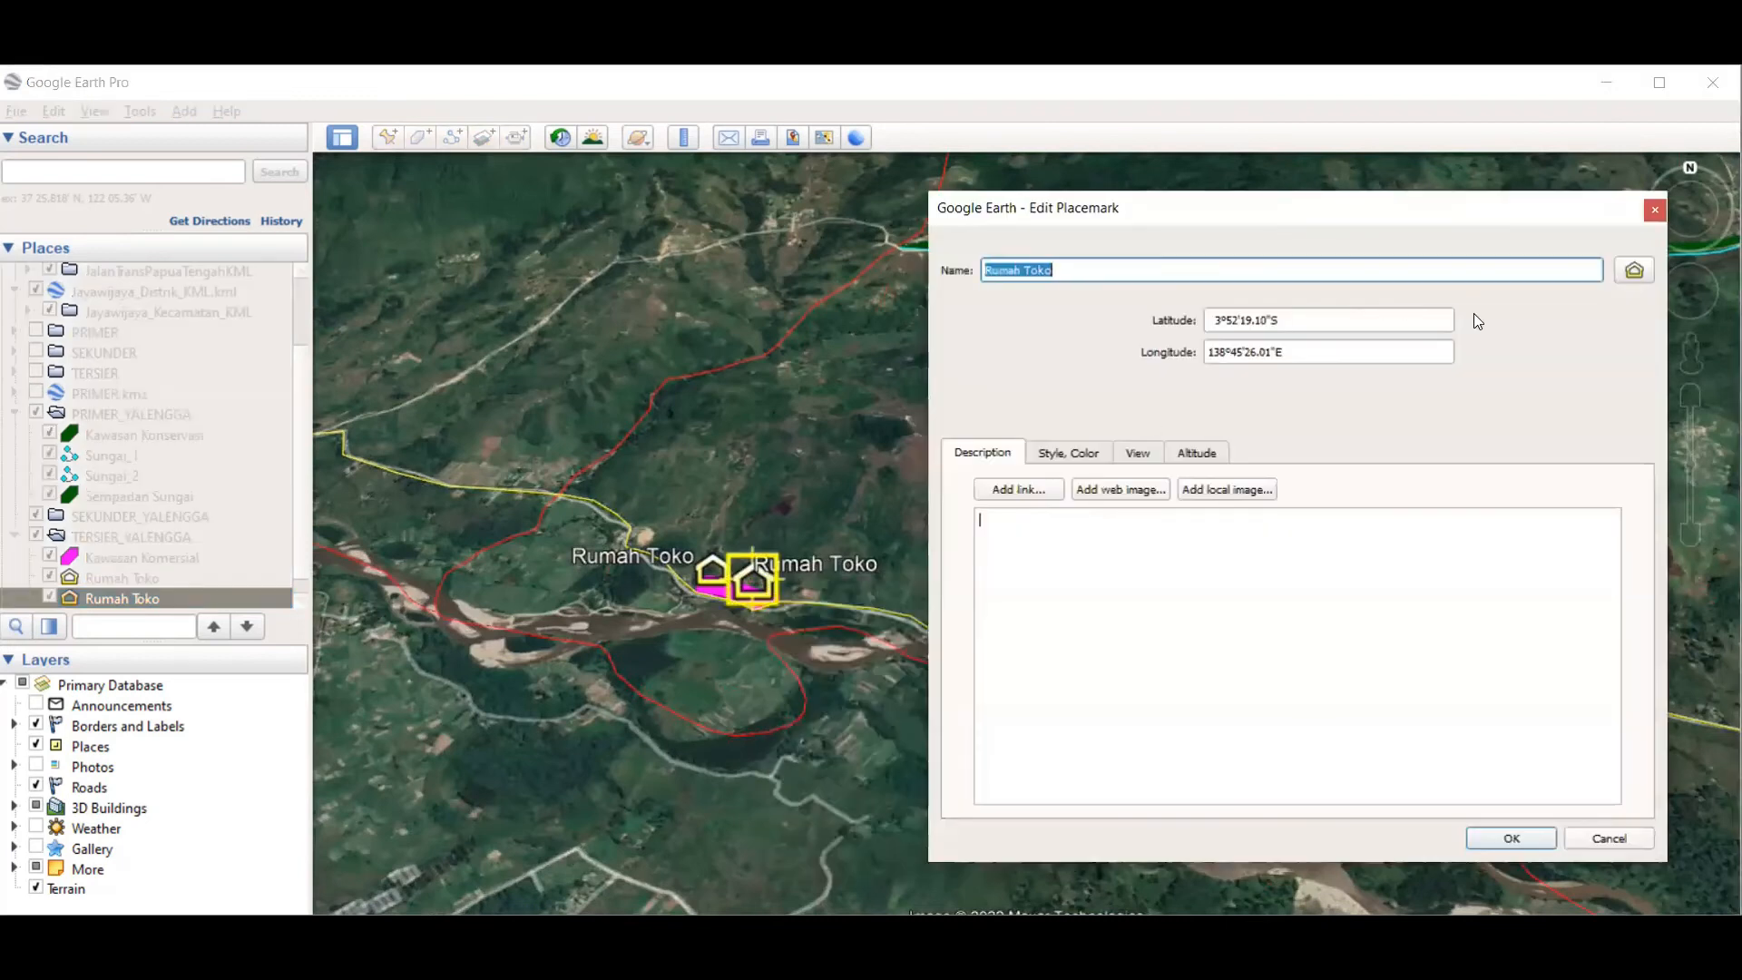
pyautogui.click(1058, 453)
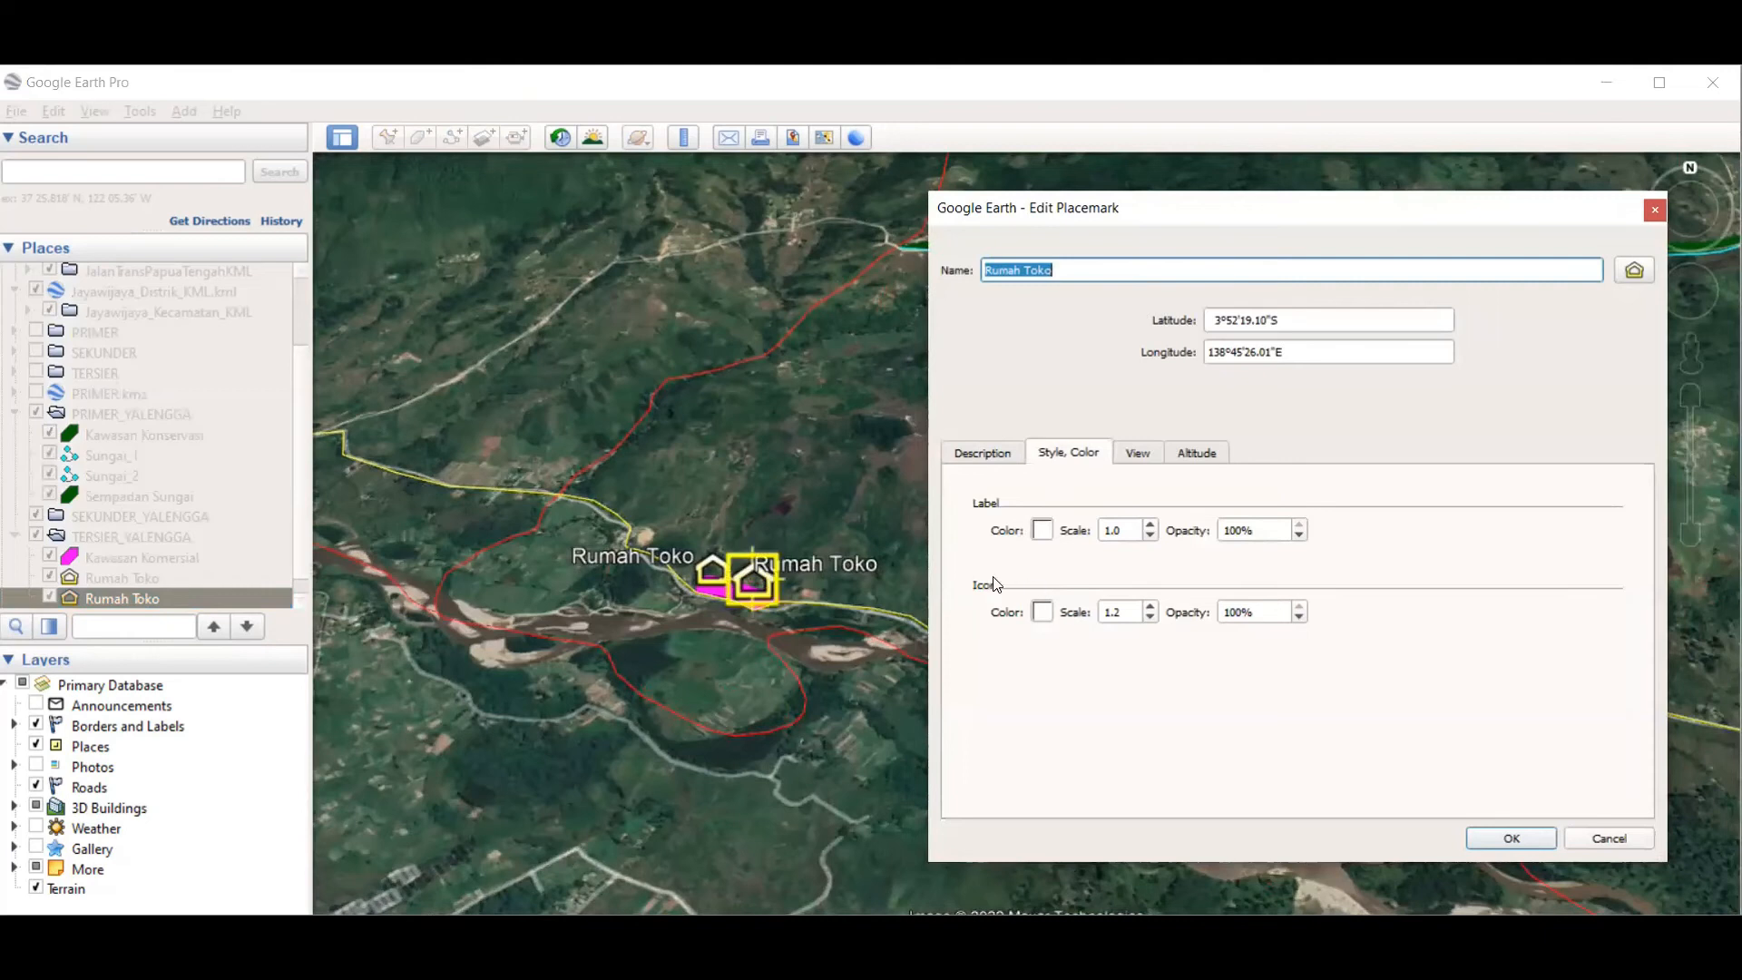
pyautogui.click(1150, 619)
pyautogui.click(1150, 618)
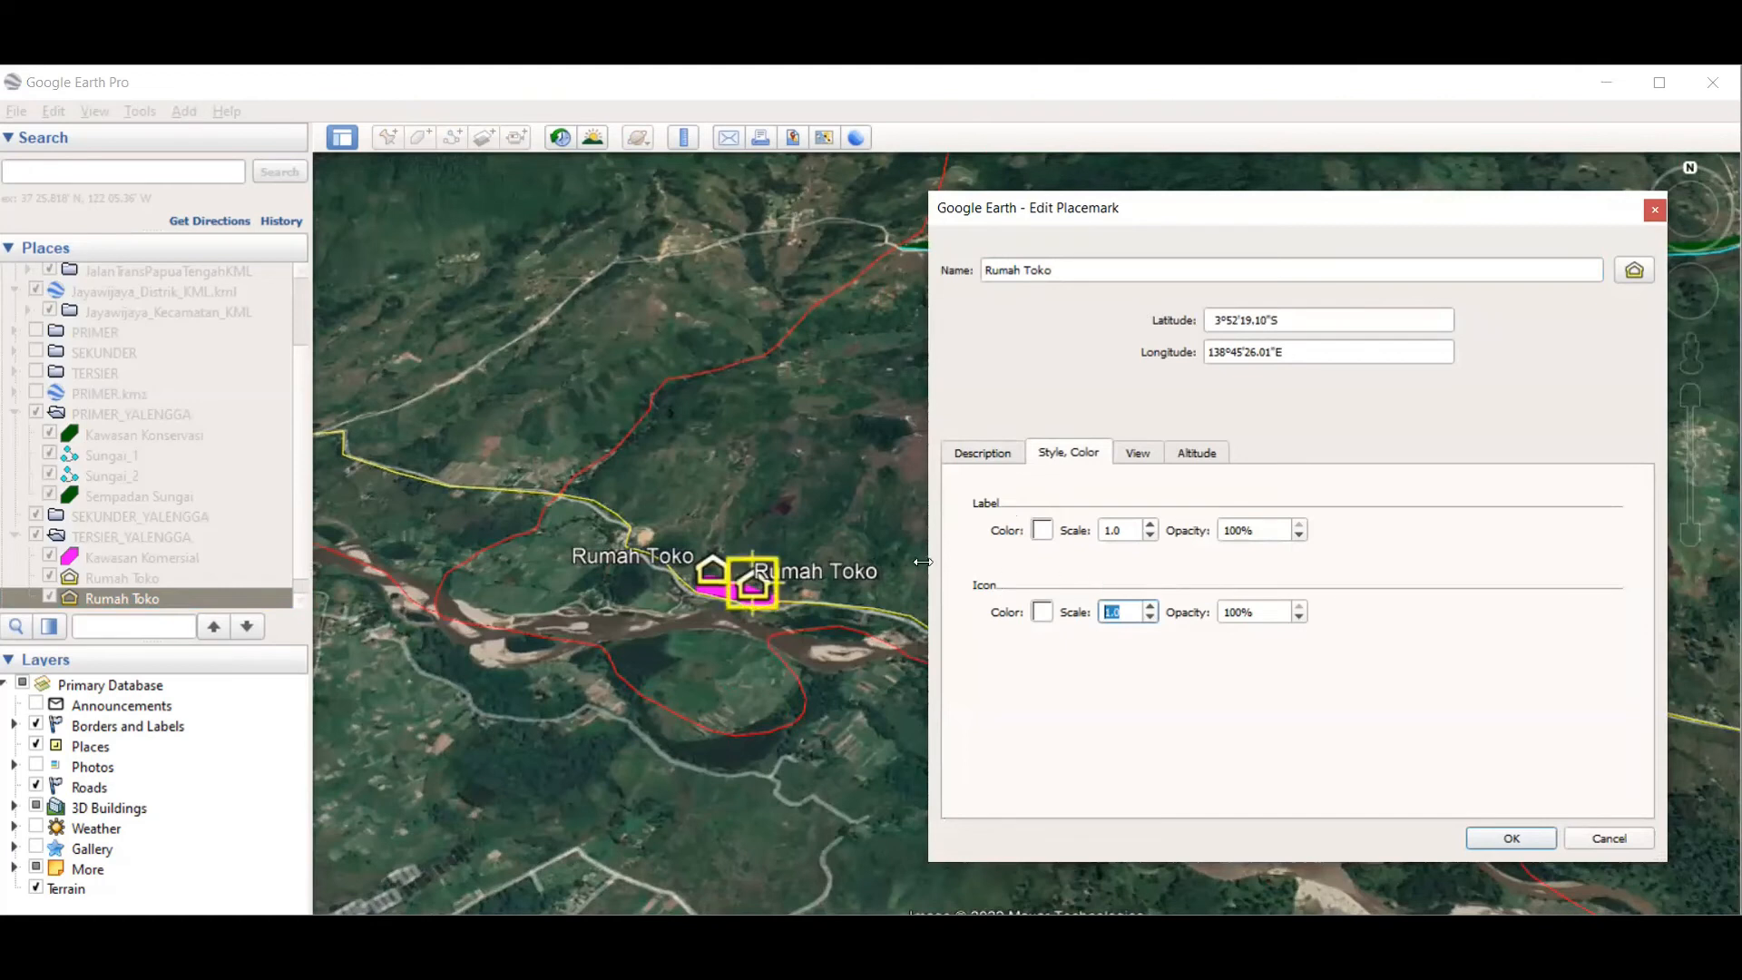
pyautogui.click(1150, 536)
pyautogui.click(1150, 536)
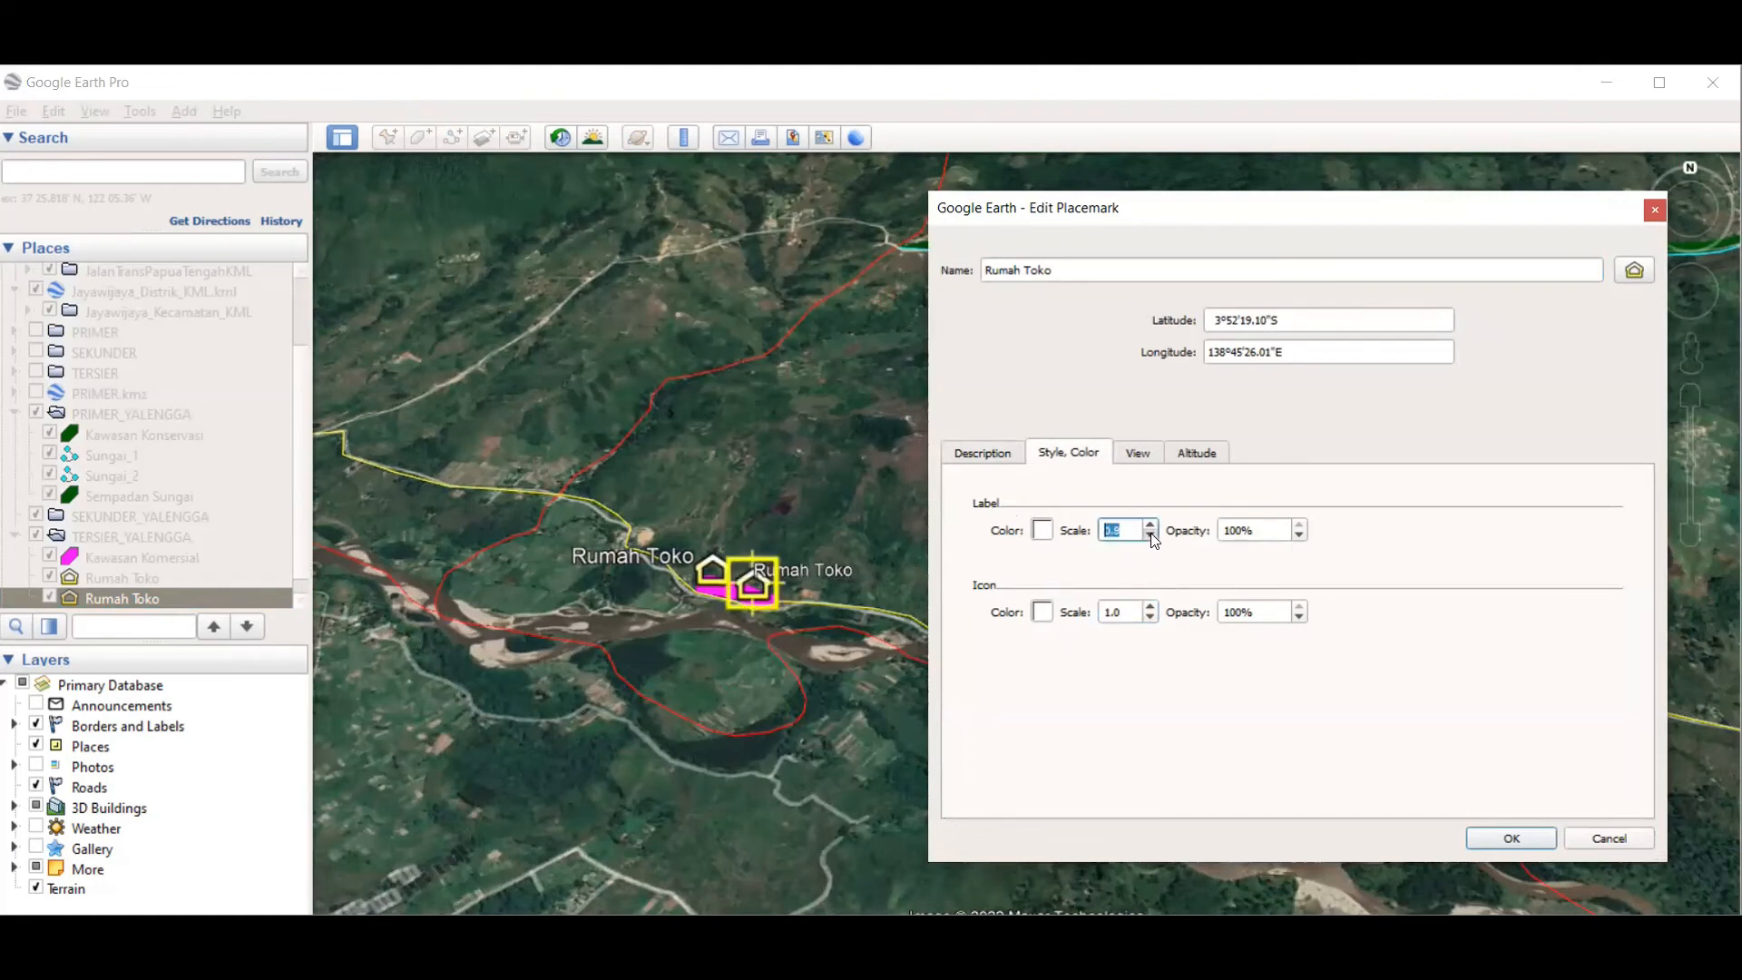
pyautogui.click(1510, 838)
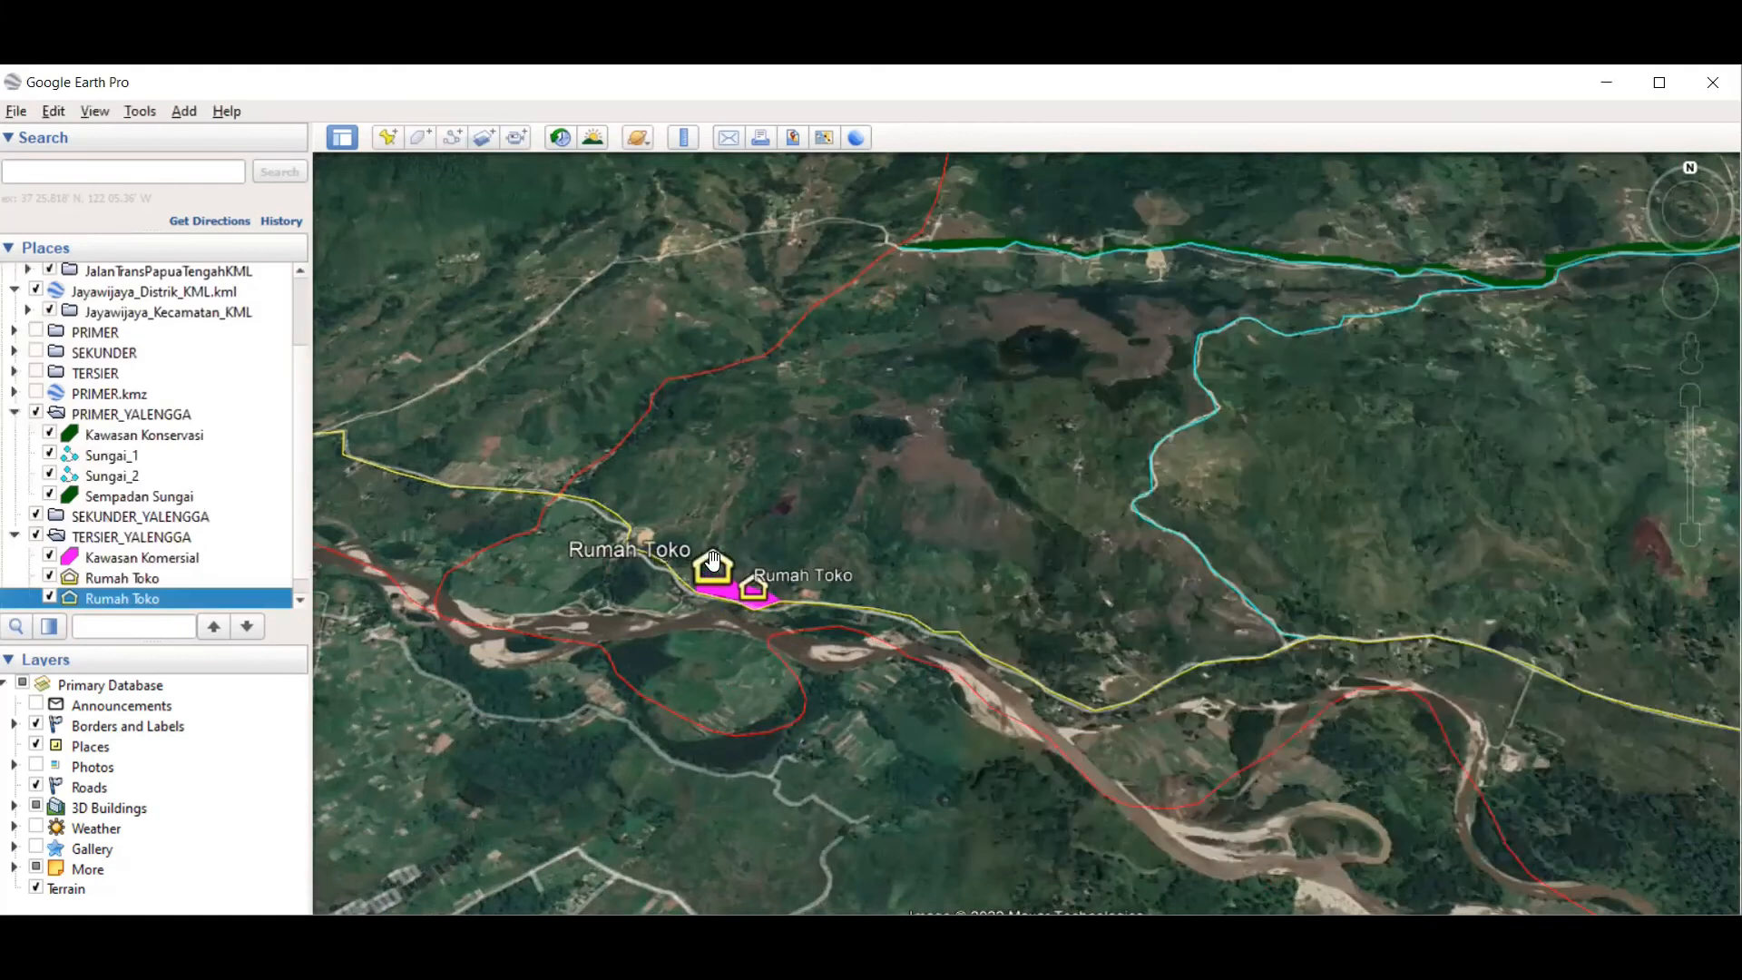
# Step: Set the western Rumah Toko placemark's label scale to 0.8 and icon scale to 1.0, and save it
pyautogui.rightClick(713, 562)
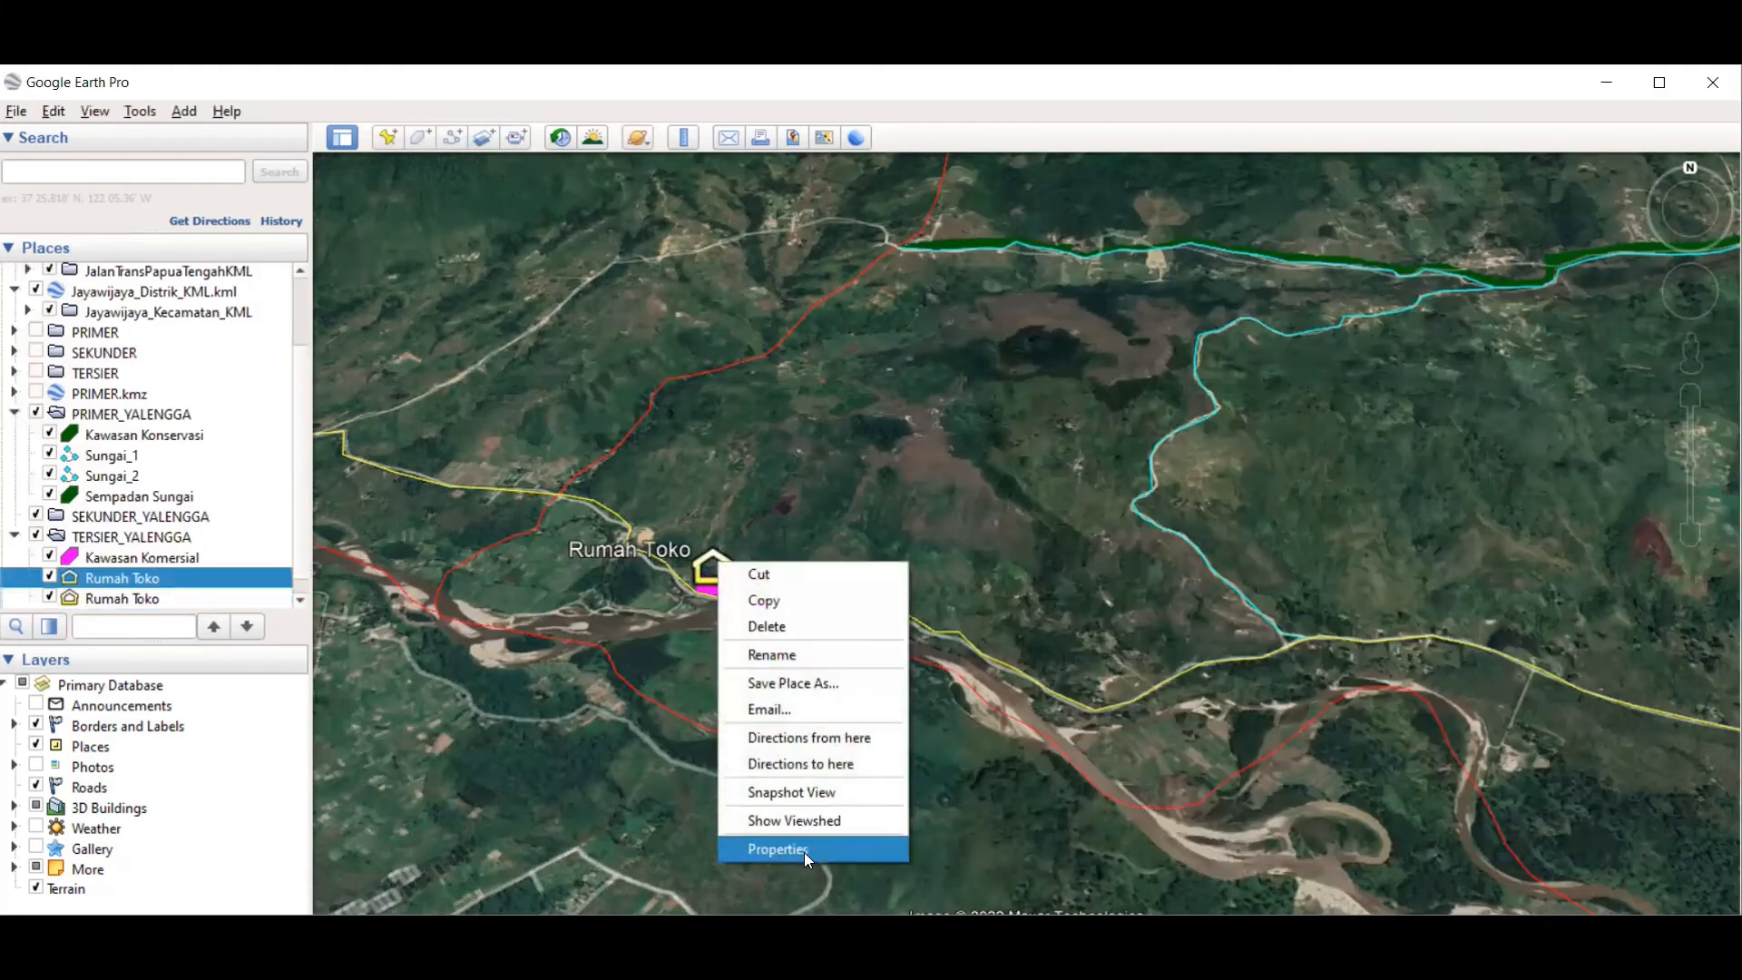
pyautogui.click(804, 852)
pyautogui.click(1058, 452)
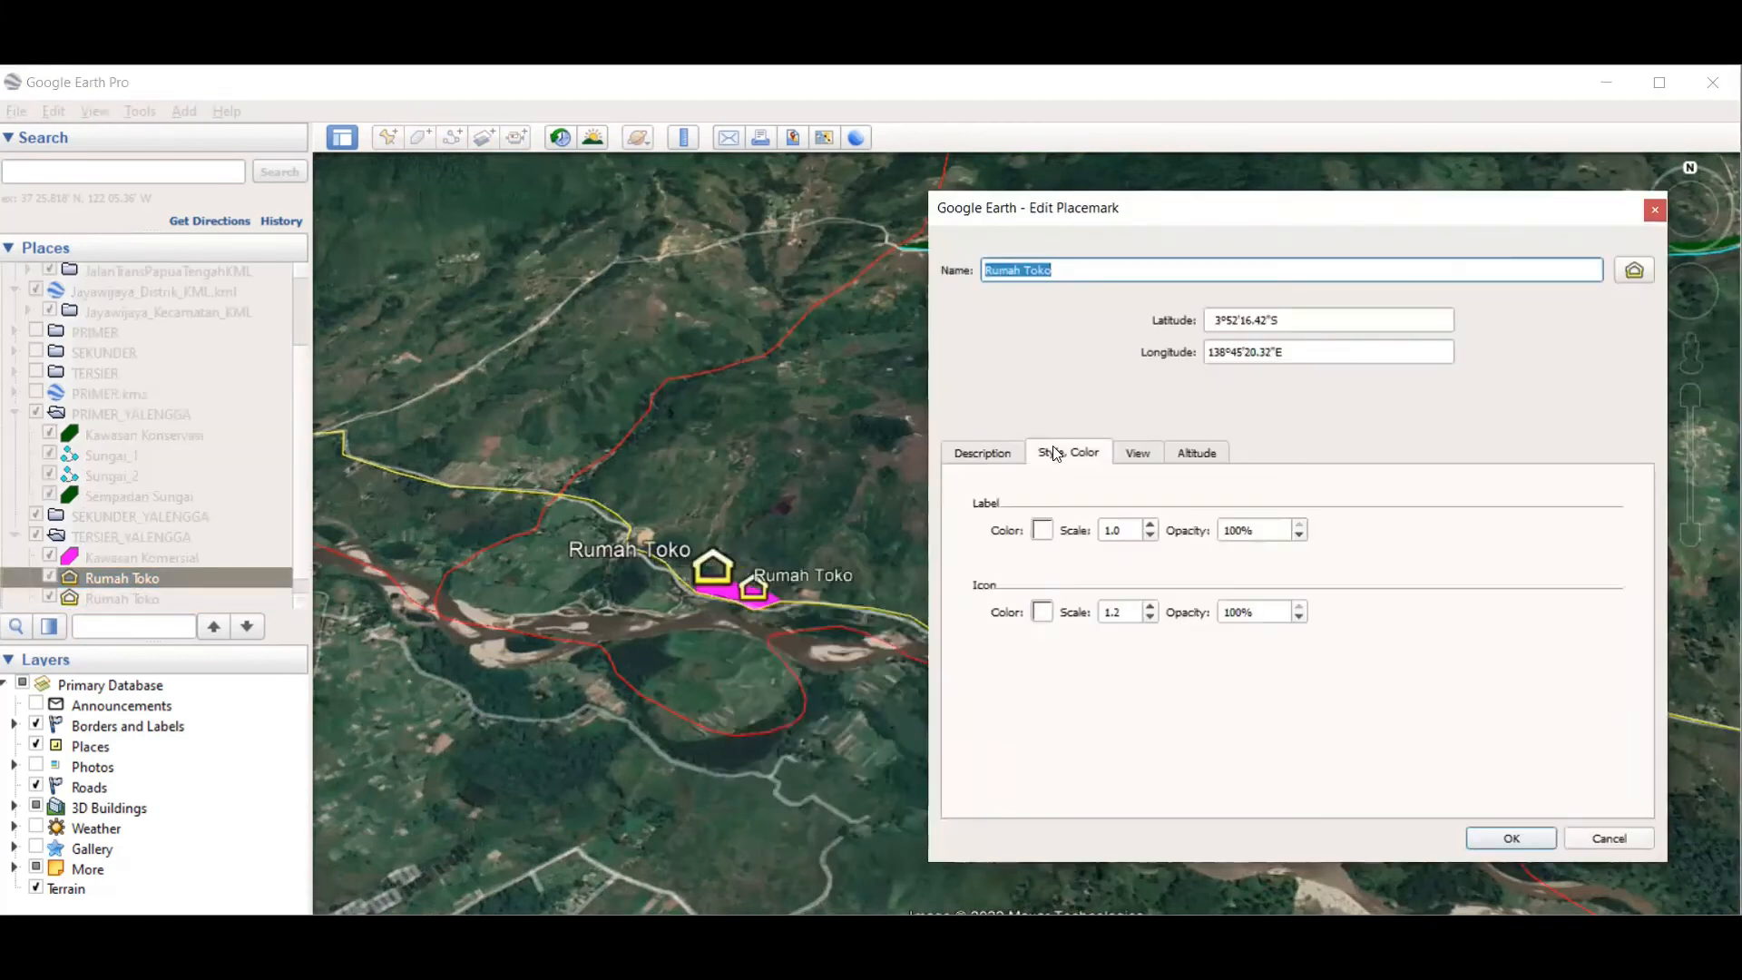
pyautogui.click(1149, 536)
pyautogui.click(1149, 536)
pyautogui.click(1150, 618)
pyautogui.click(1151, 618)
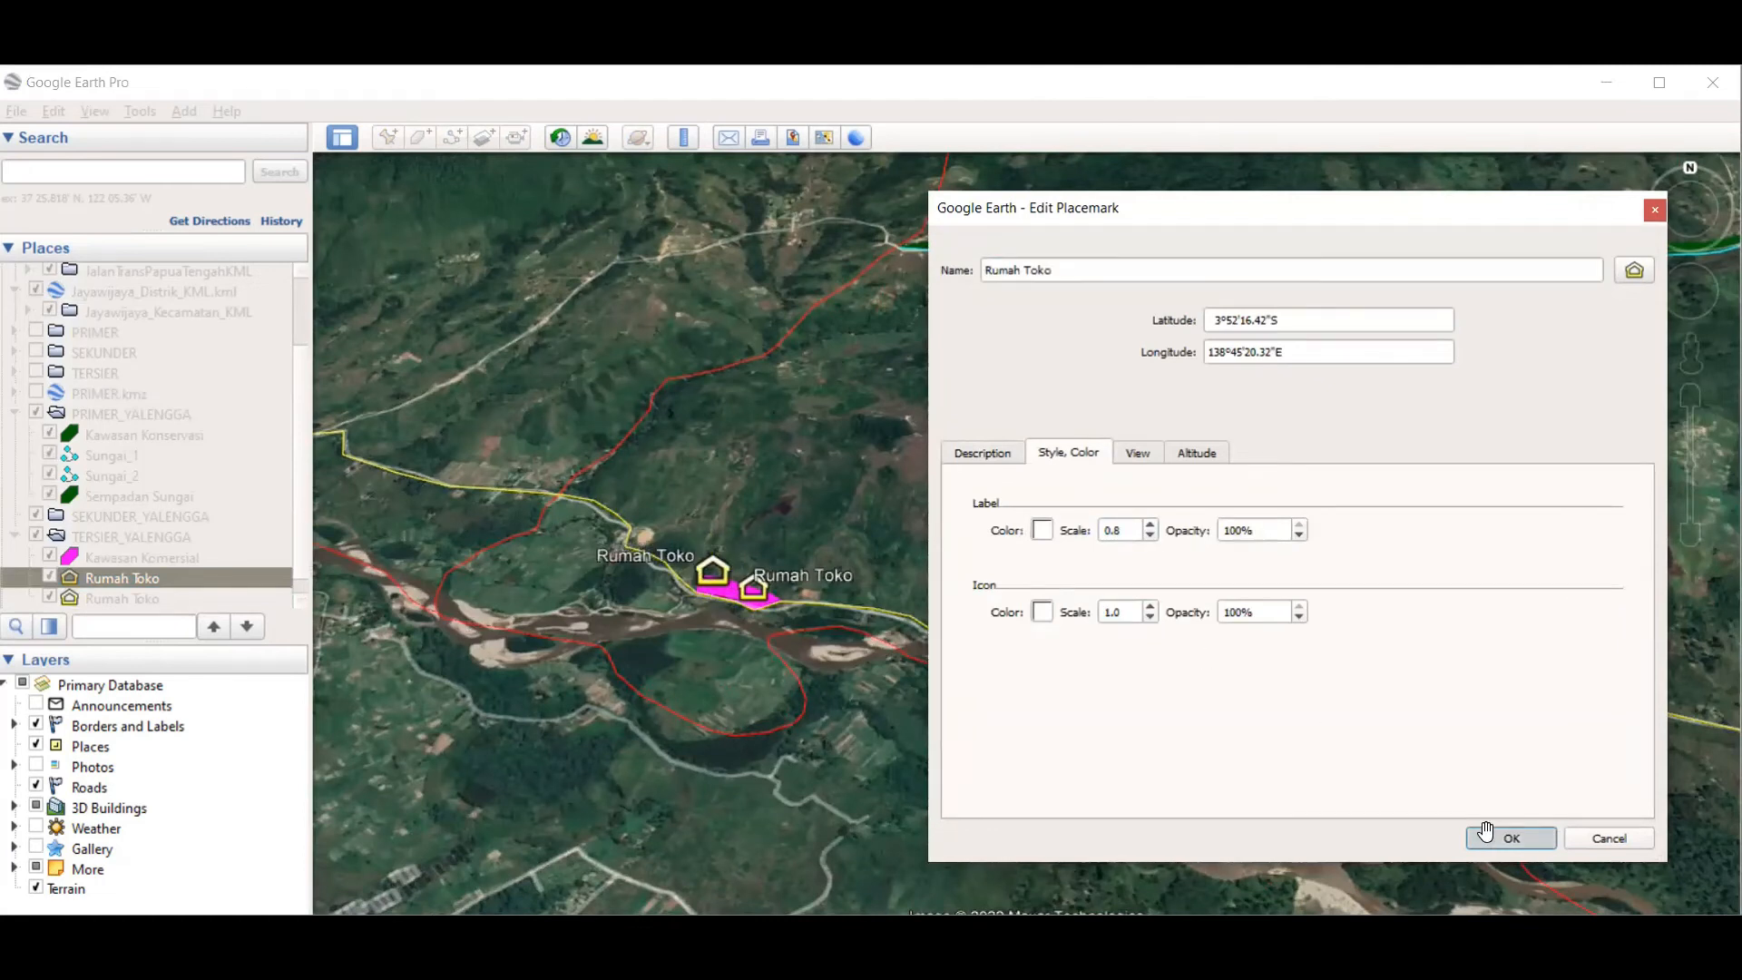
pyautogui.click(1485, 834)
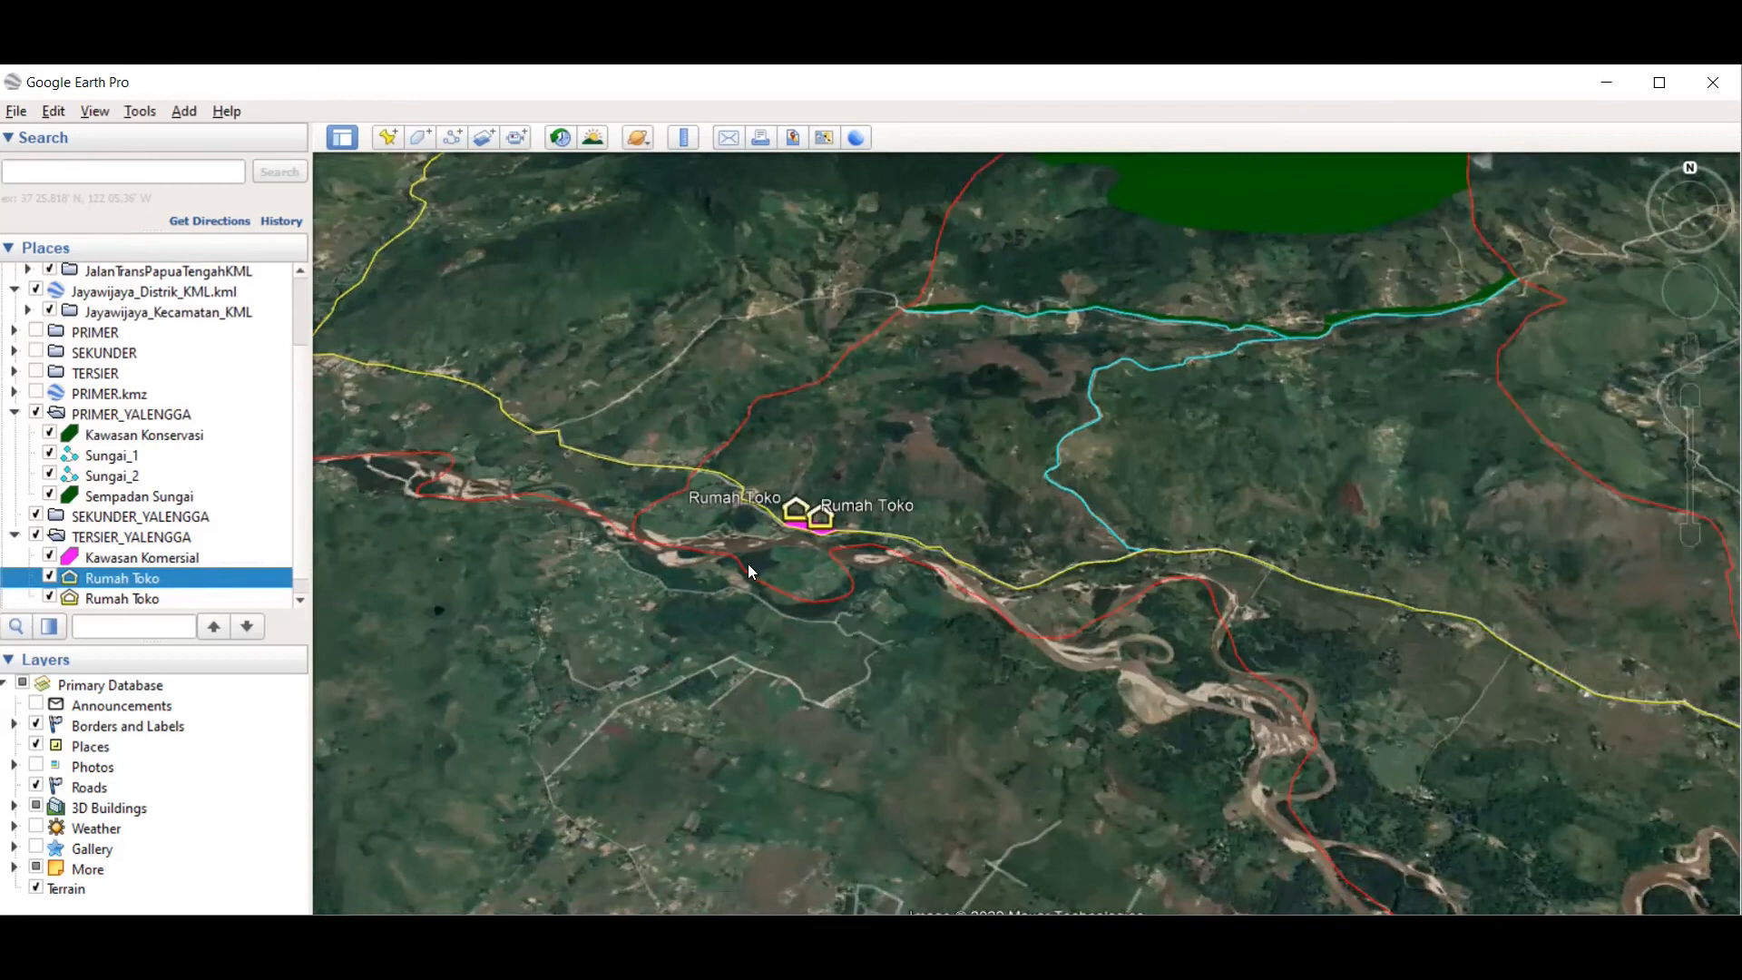
# Step: Examine the whole mapped Yalengga area, from the Rumah Toko placemarks and main road to the rivers, Kawasan Konservasi and red boundaries
pyautogui.moveTo(951, 408); pyautogui.dragTo(938, 576)
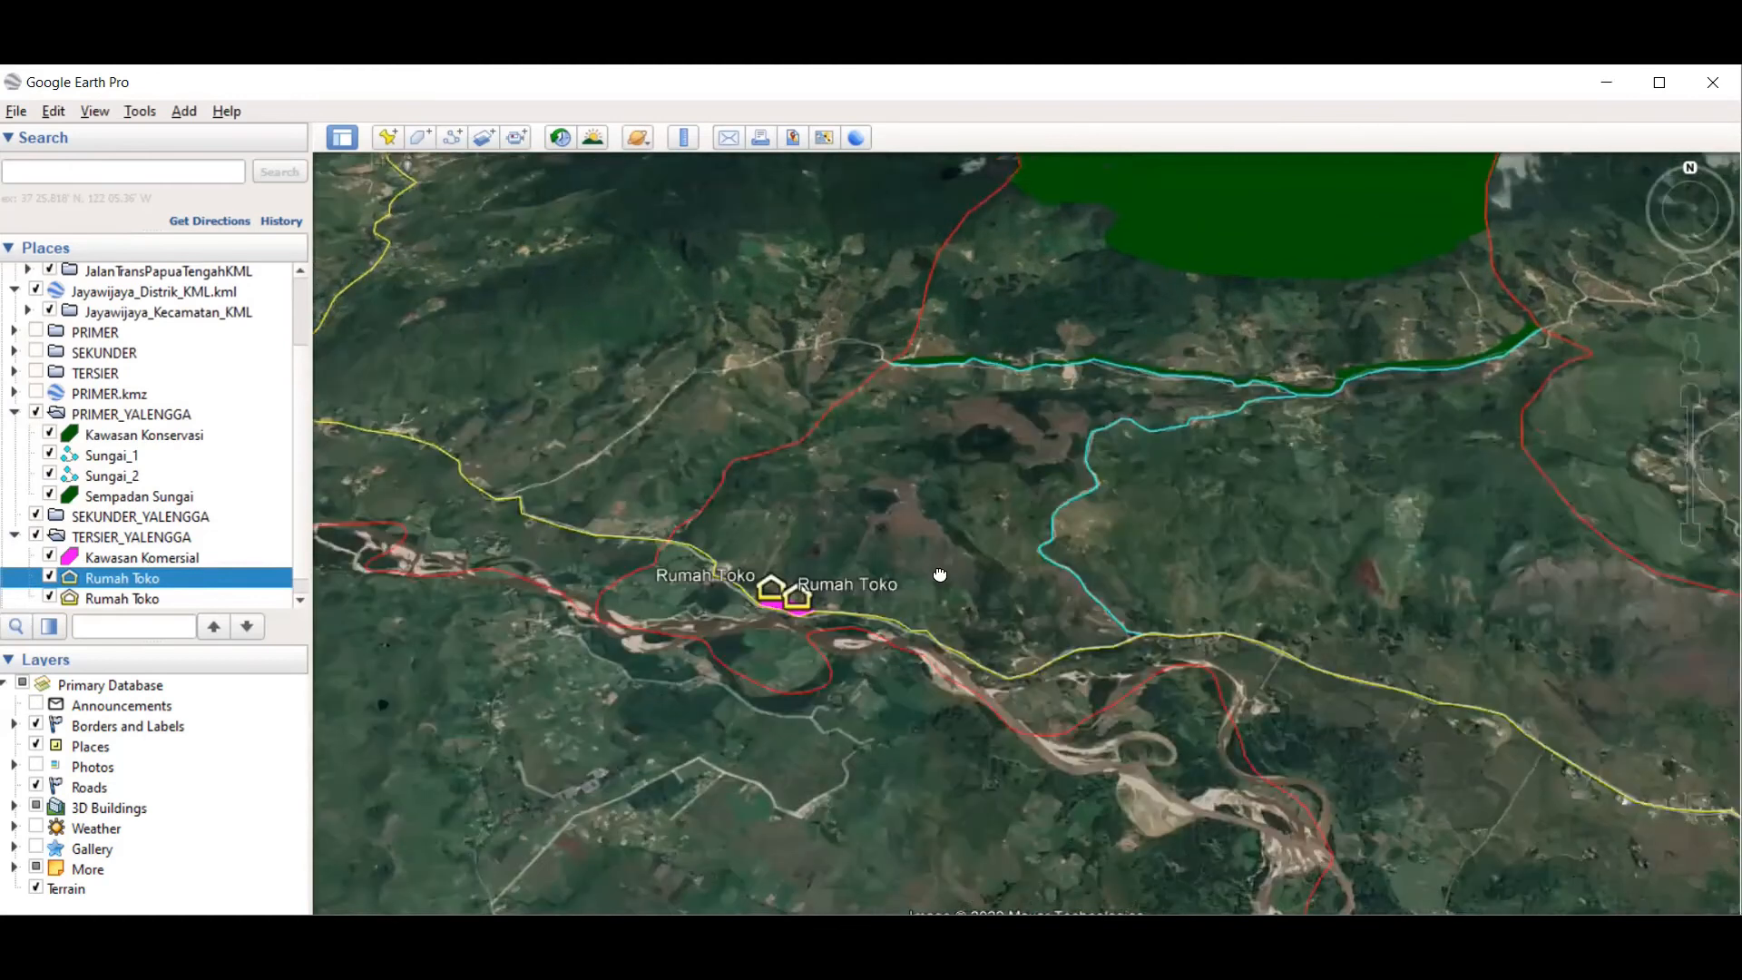
pyautogui.moveTo(972, 433); pyautogui.dragTo(1068, 330)
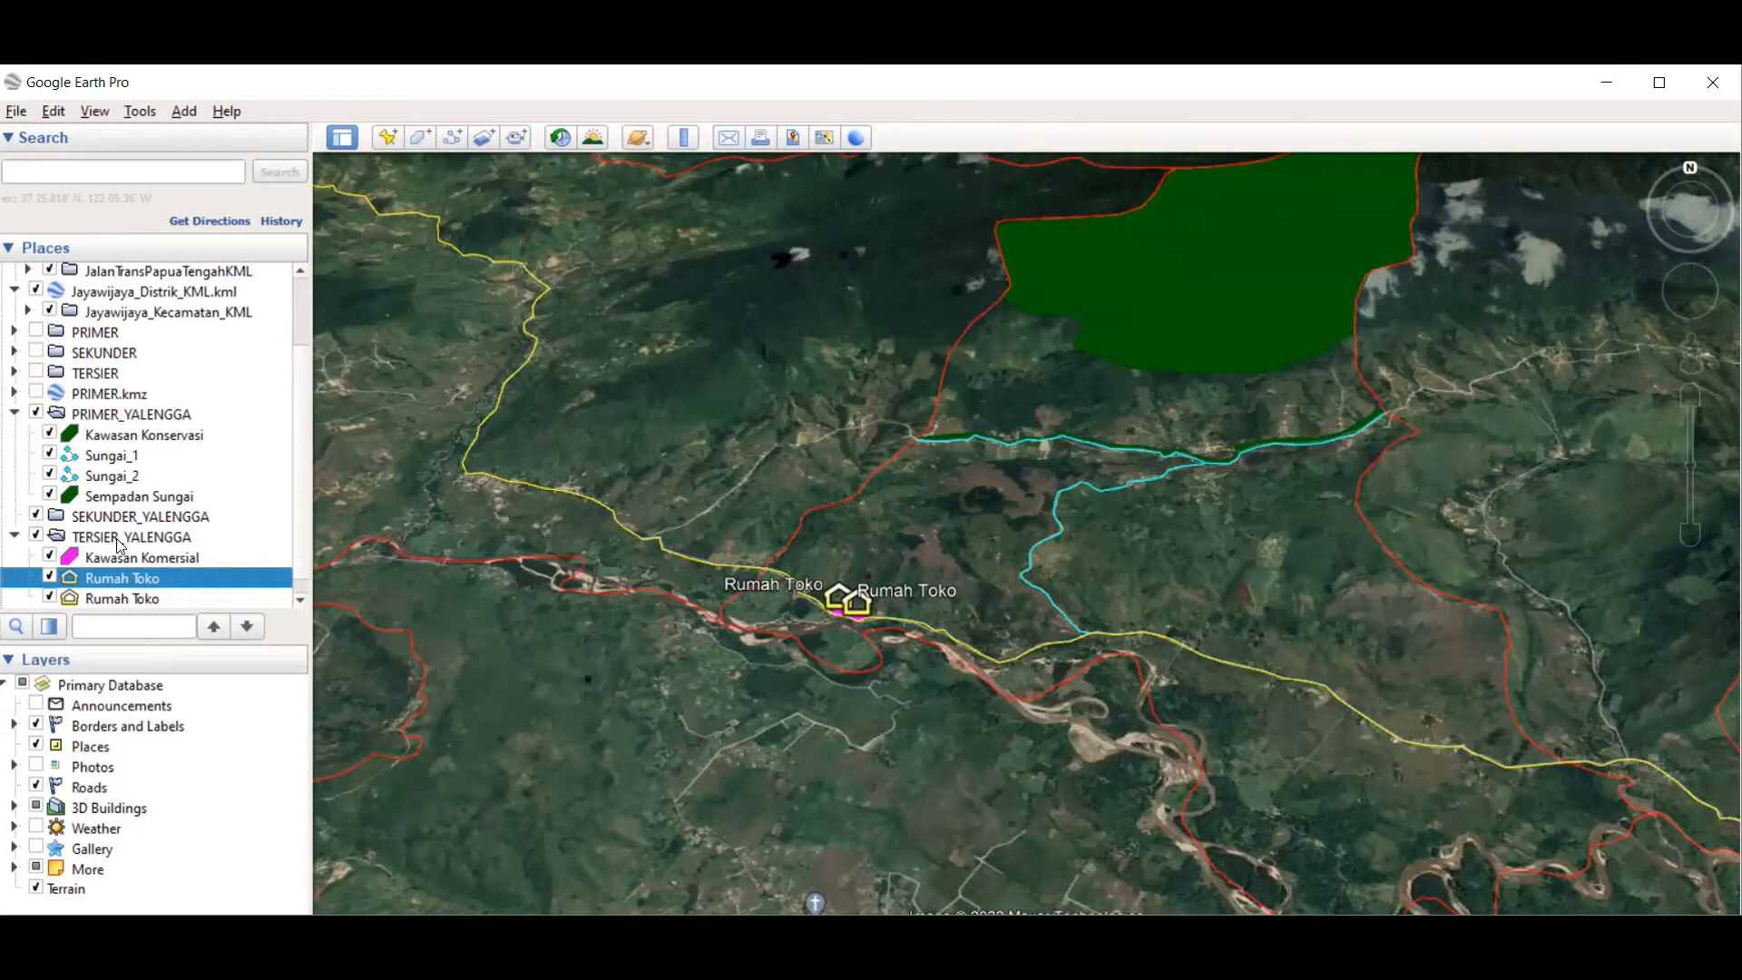
pyautogui.scroll(-3, 700, 514)
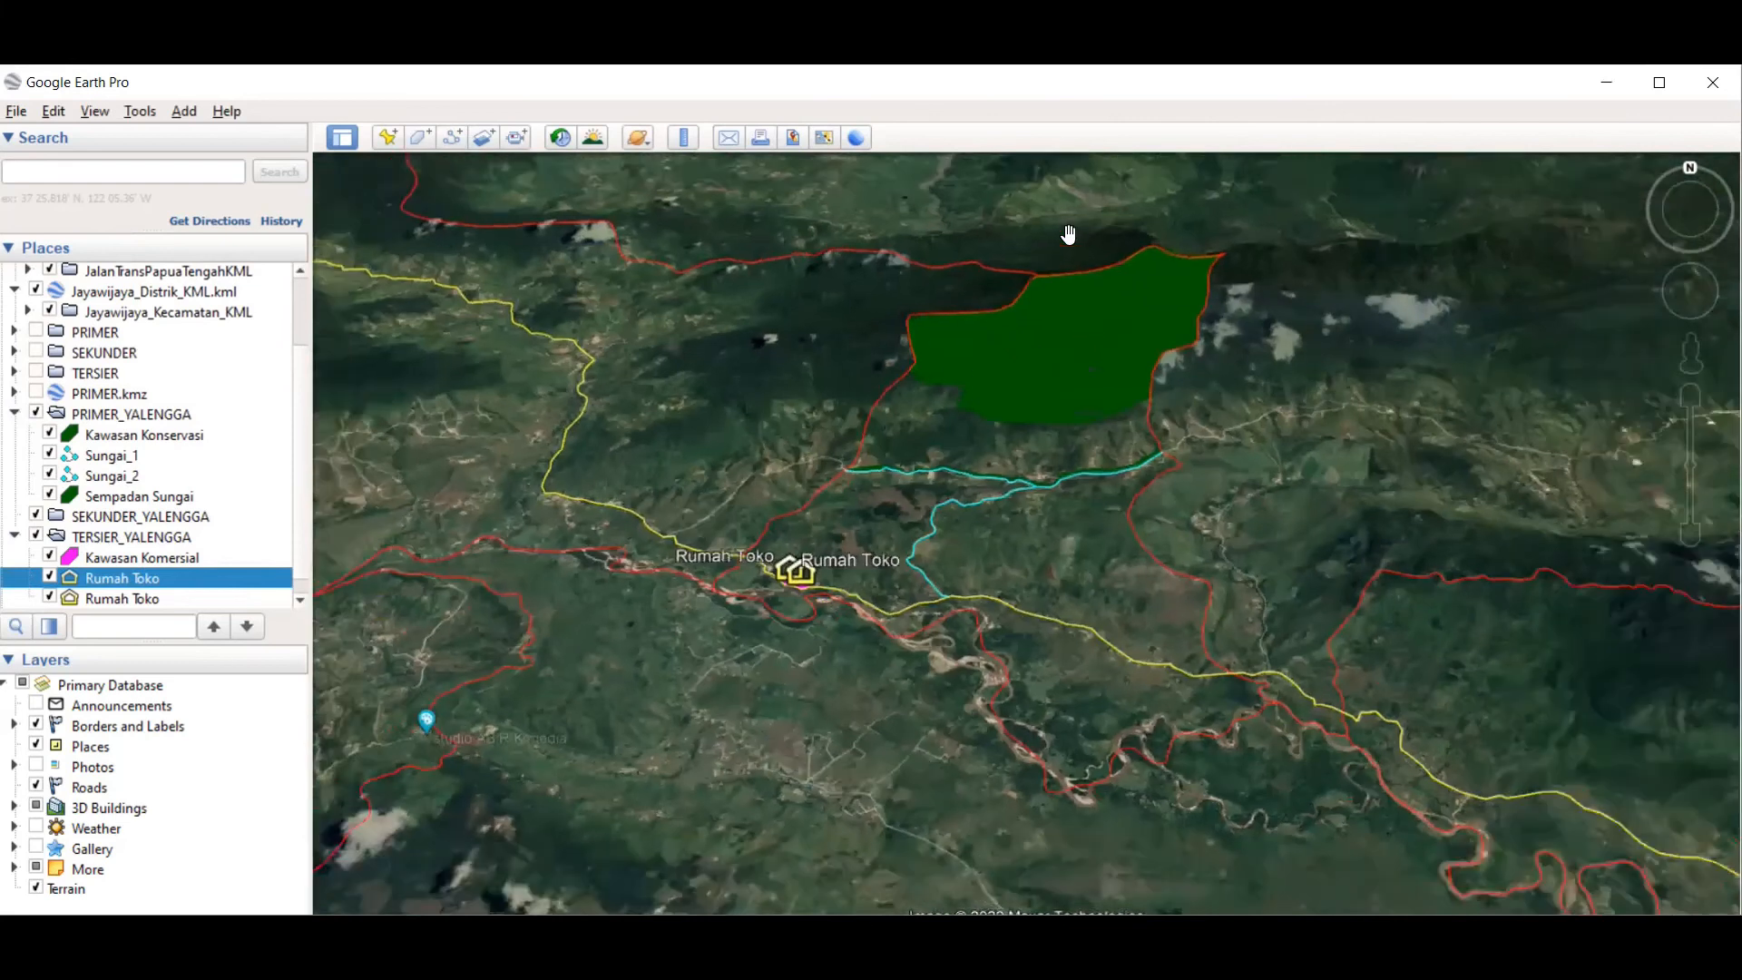
pyautogui.scroll(3, 1070, 239)
pyautogui.scroll(-3, 1077, 263)
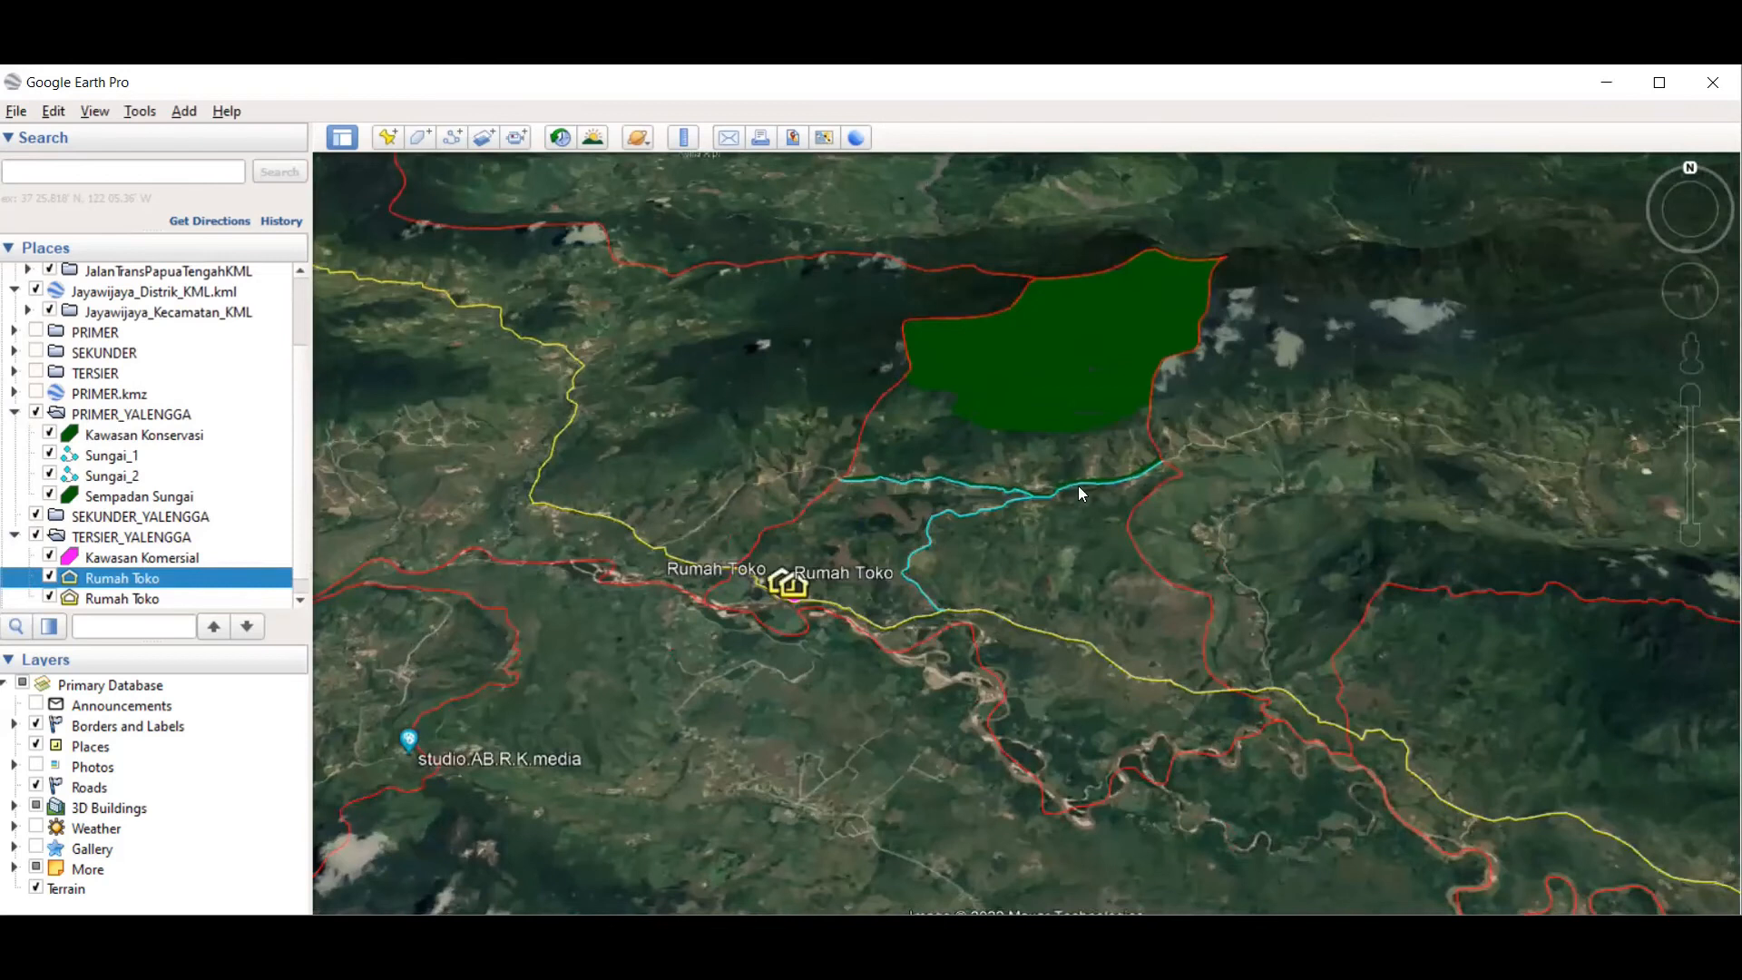
pyautogui.scroll(3, 1125, 422)
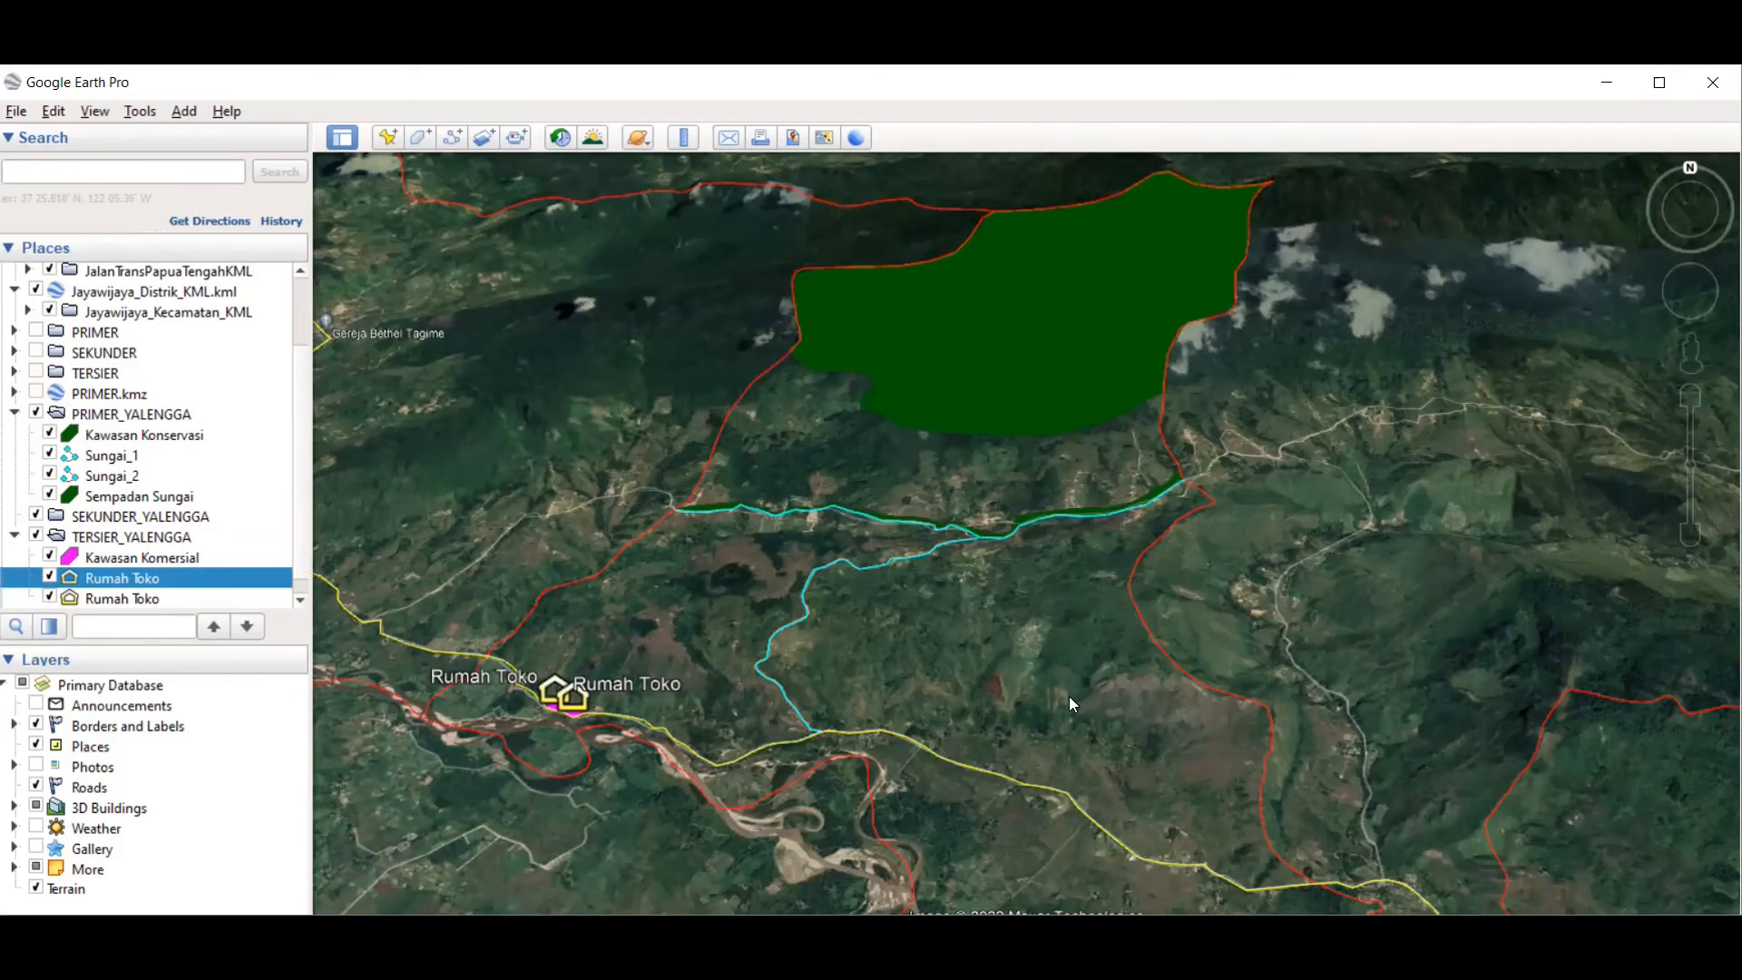
pyautogui.moveTo(1036, 639); pyautogui.dragTo(945, 487)
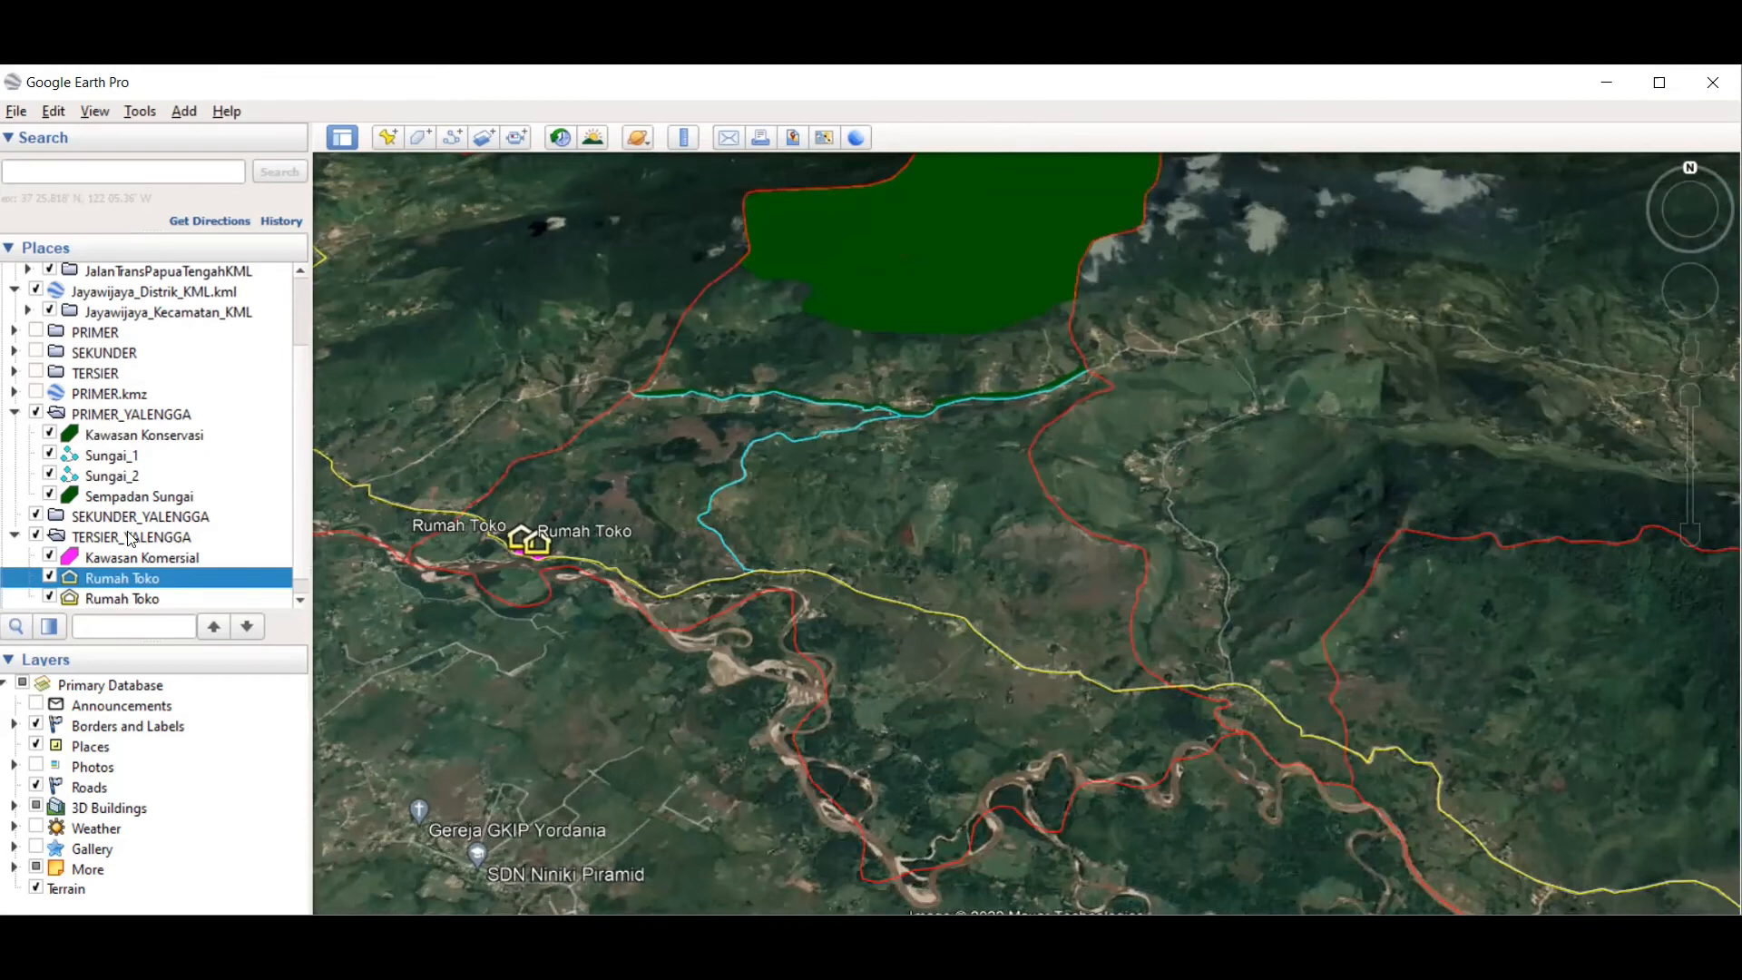
pyautogui.moveTo(716, 494); pyautogui.dragTo(728, 620)
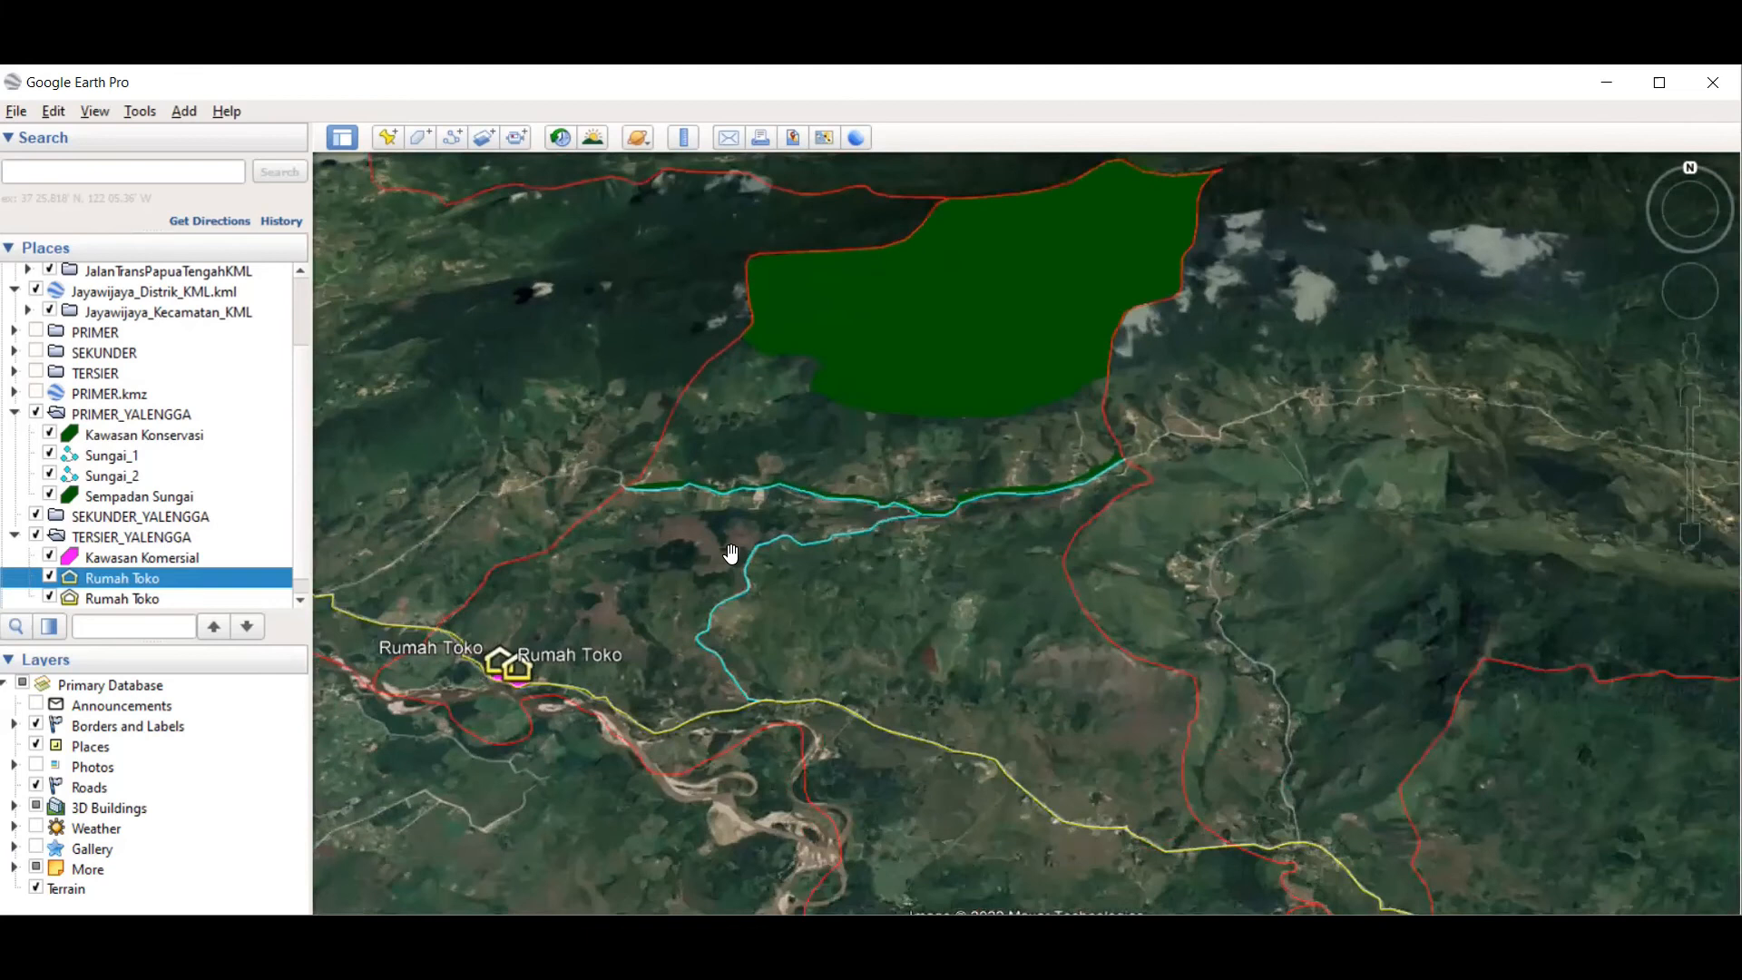
pyautogui.scroll(-1, 730, 552)
pyautogui.moveTo(766, 536); pyautogui.dragTo(852, 602)
pyautogui.scroll(-1, 910, 486)
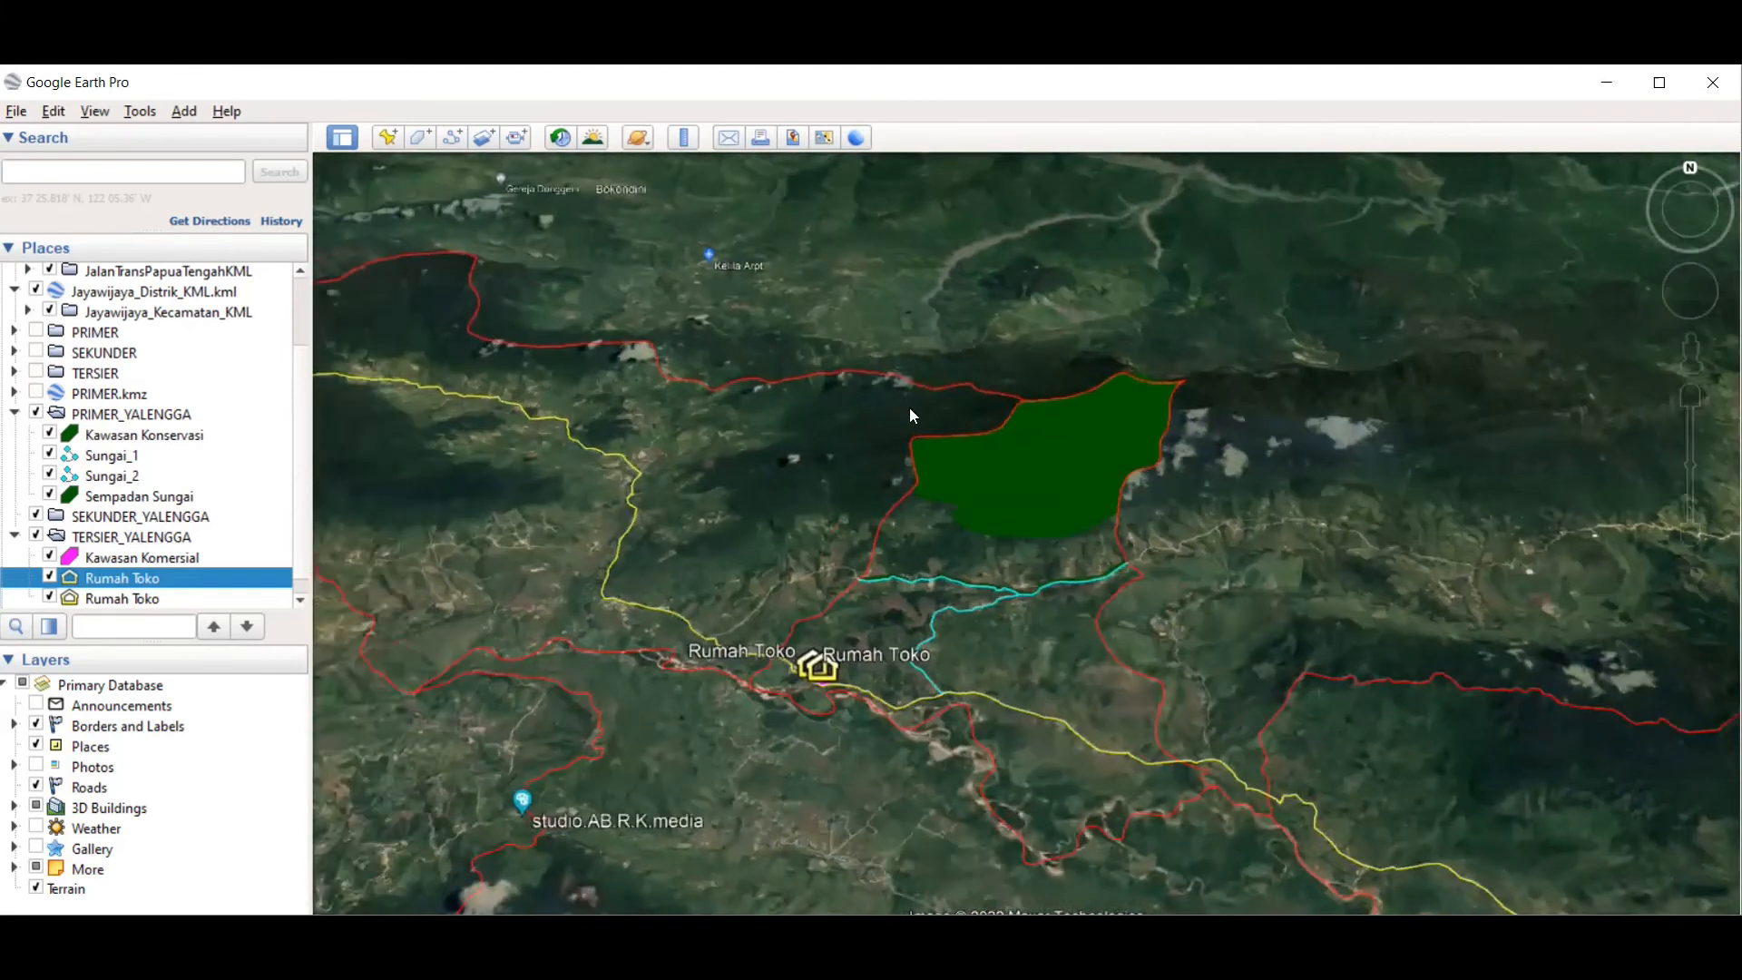
pyautogui.scroll(2, 1154, 490)
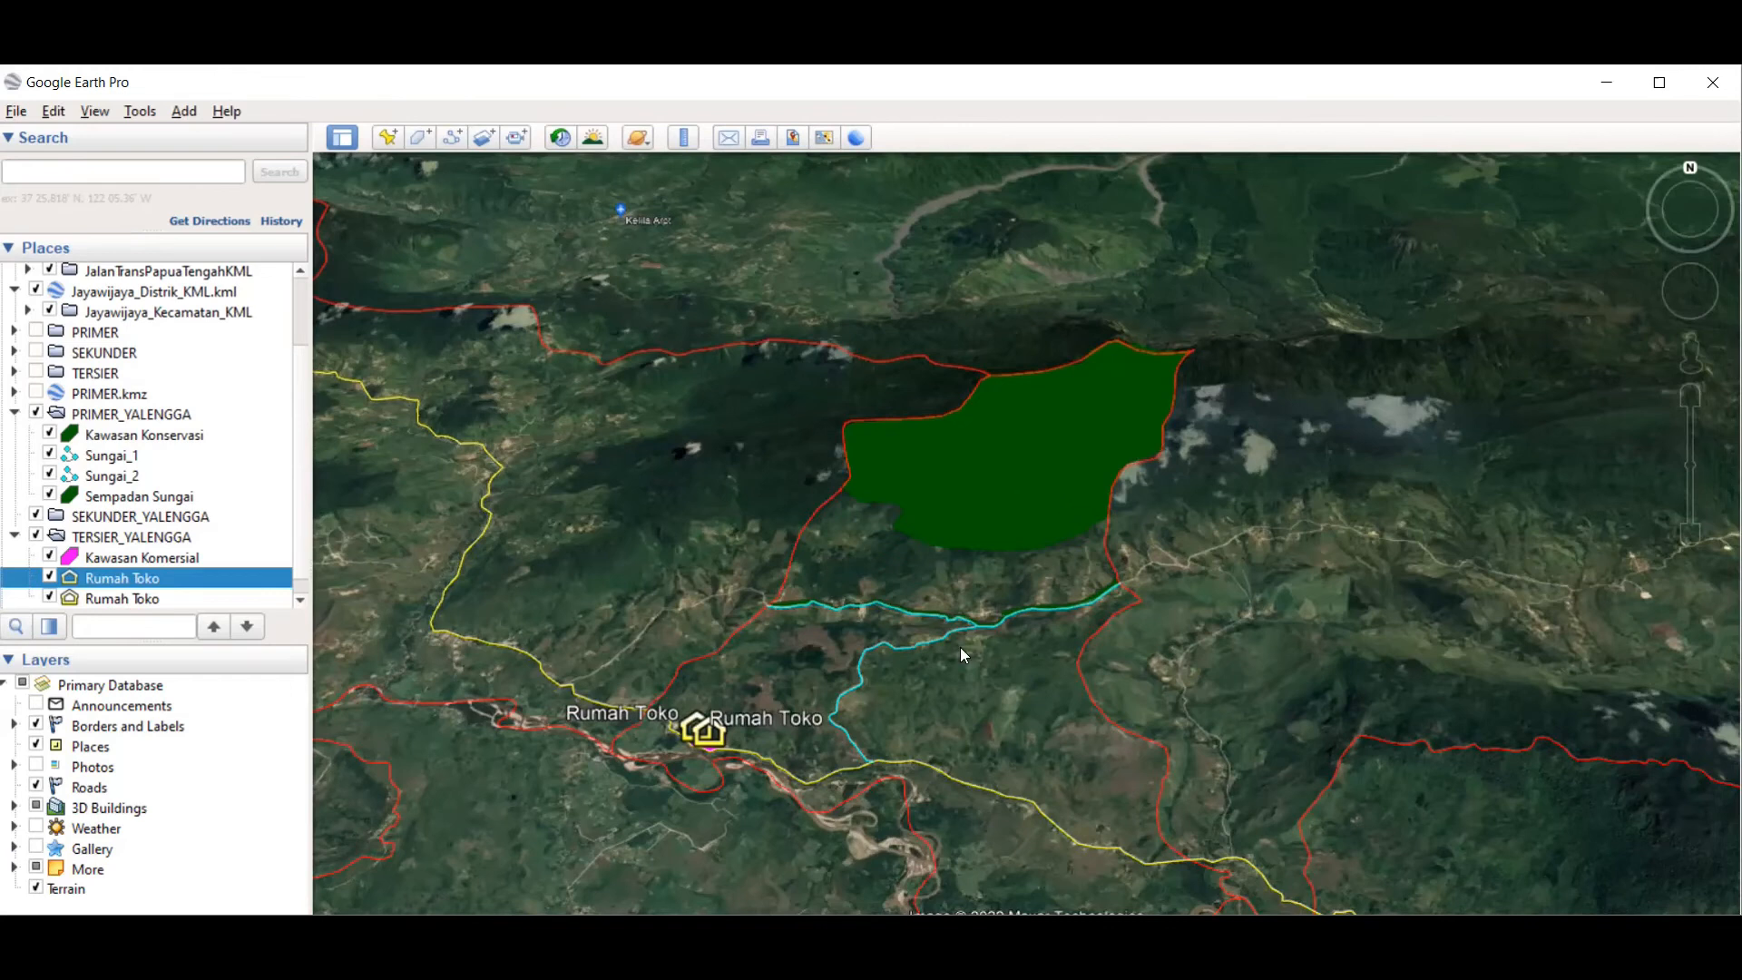
pyautogui.moveTo(960, 645); pyautogui.dragTo(962, 546)
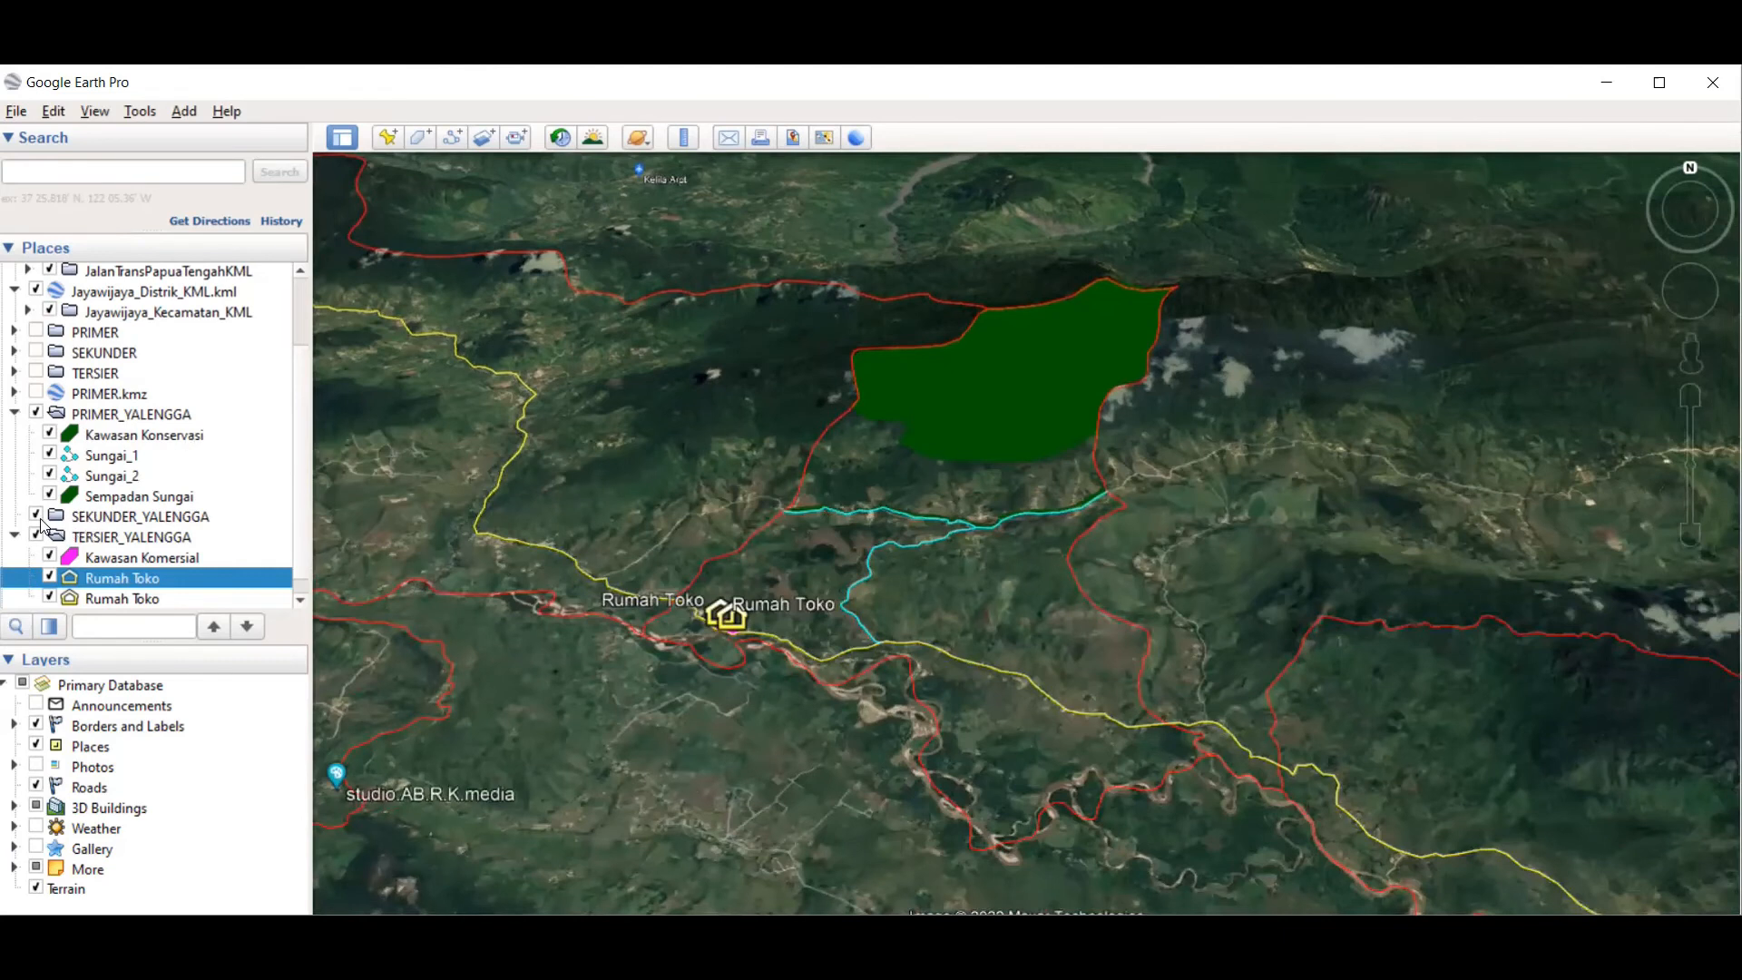
# Step: Hide the SEKUNDER_YALENGGA and TERSIER_YALENGGA folders, and switch PRIMER_YALENGGA off and back on
pyautogui.click(37, 516)
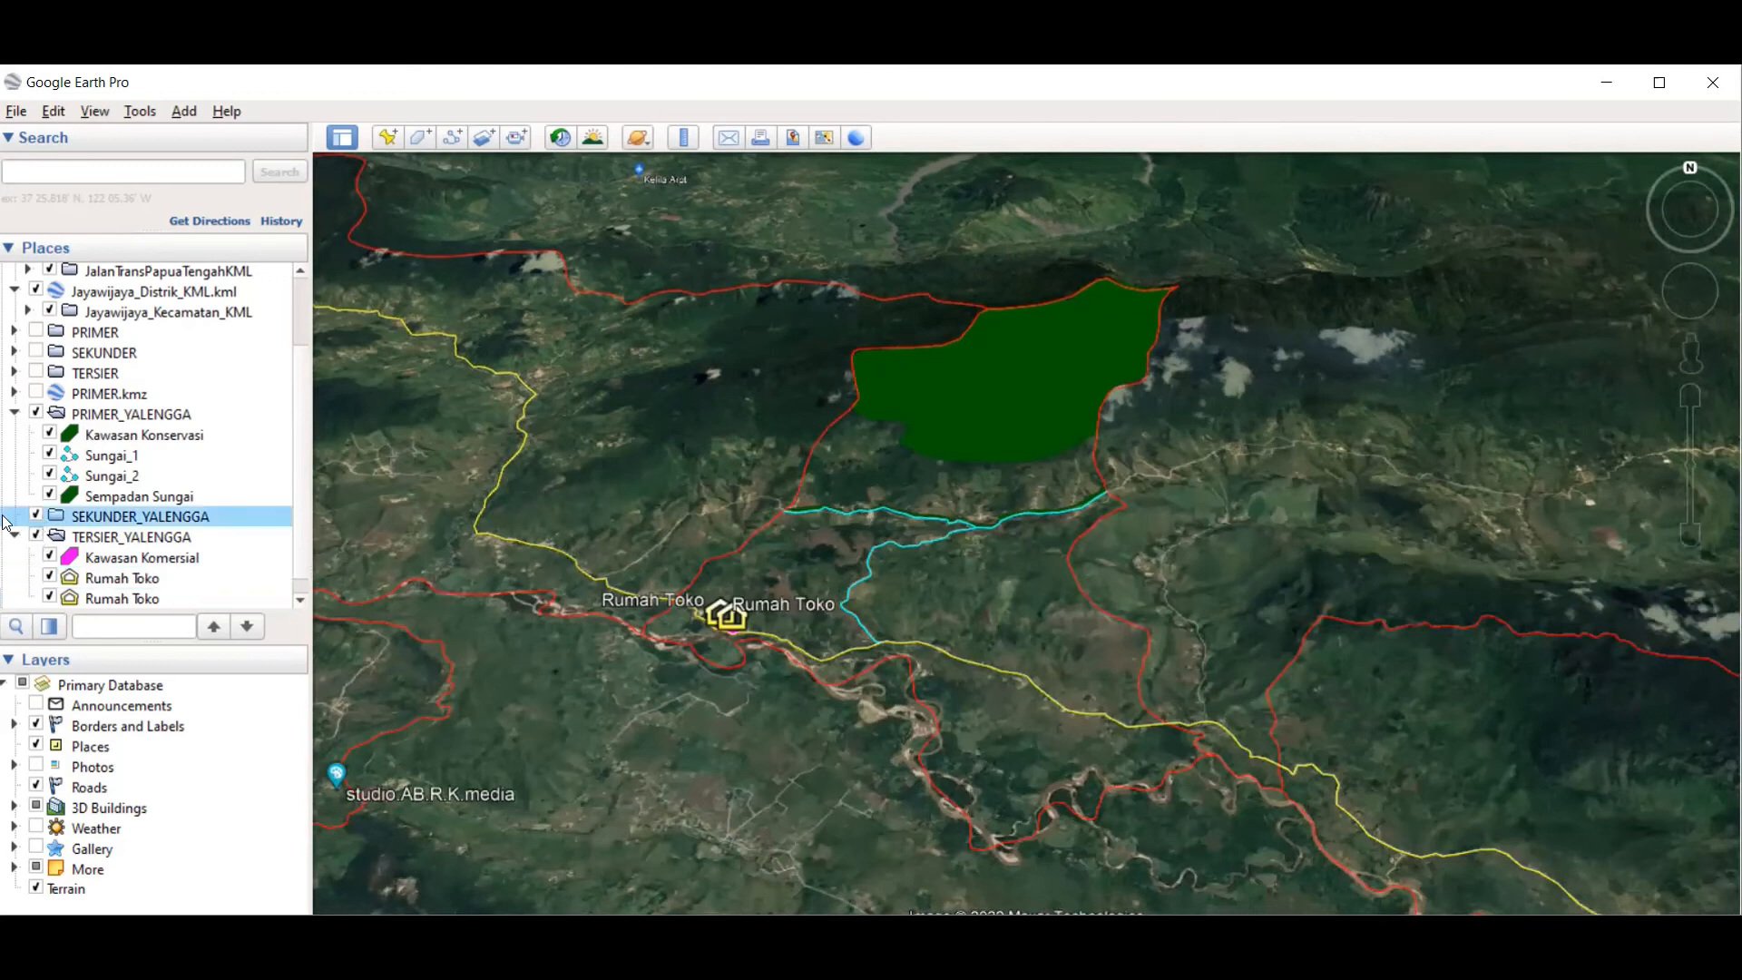
pyautogui.click(36, 515)
pyautogui.click(36, 536)
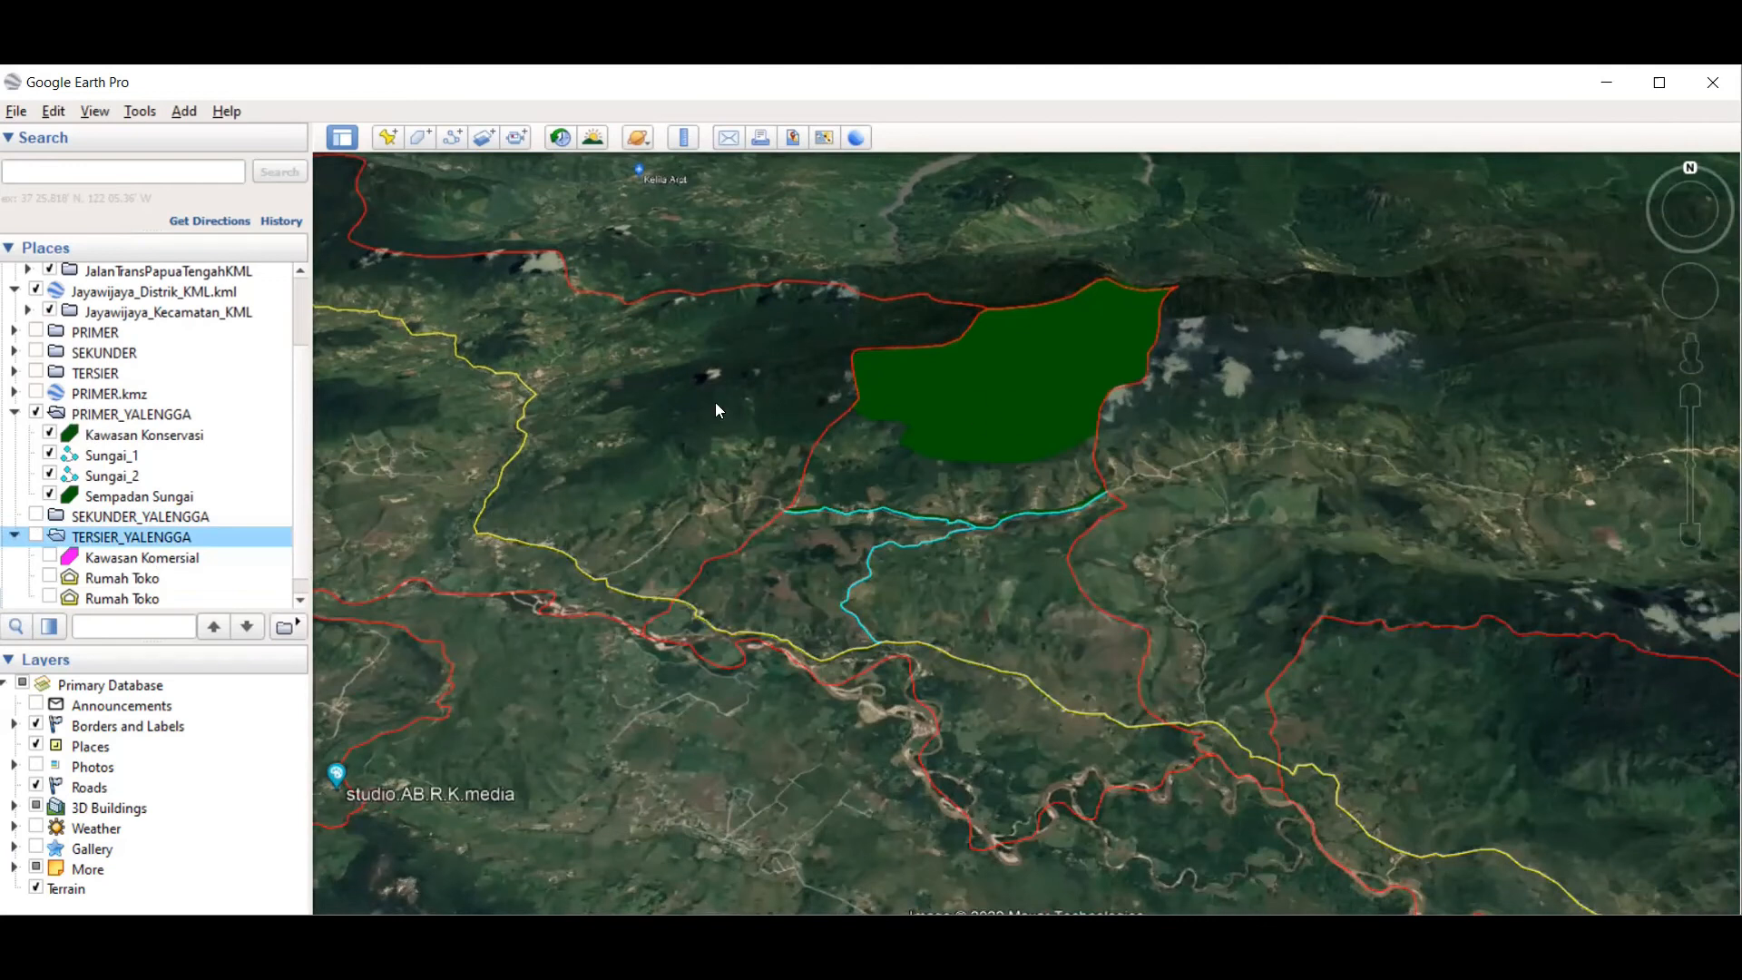
pyautogui.click(41, 417)
pyautogui.click(41, 417)
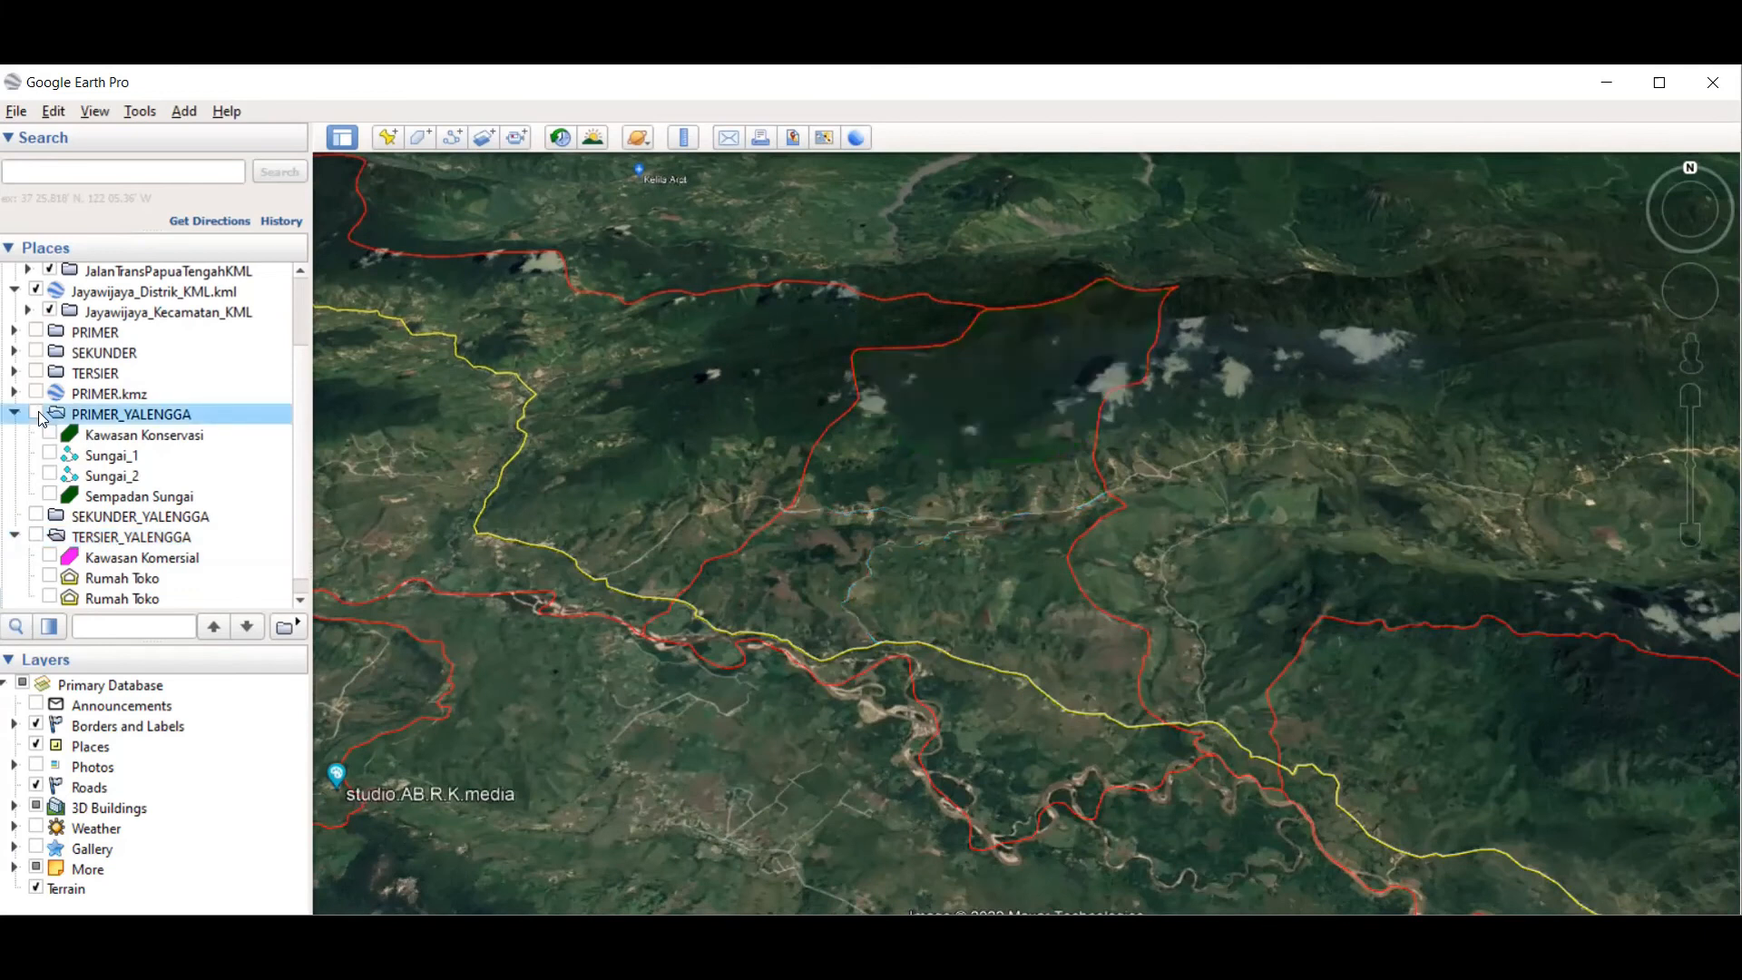
pyautogui.click(36, 415)
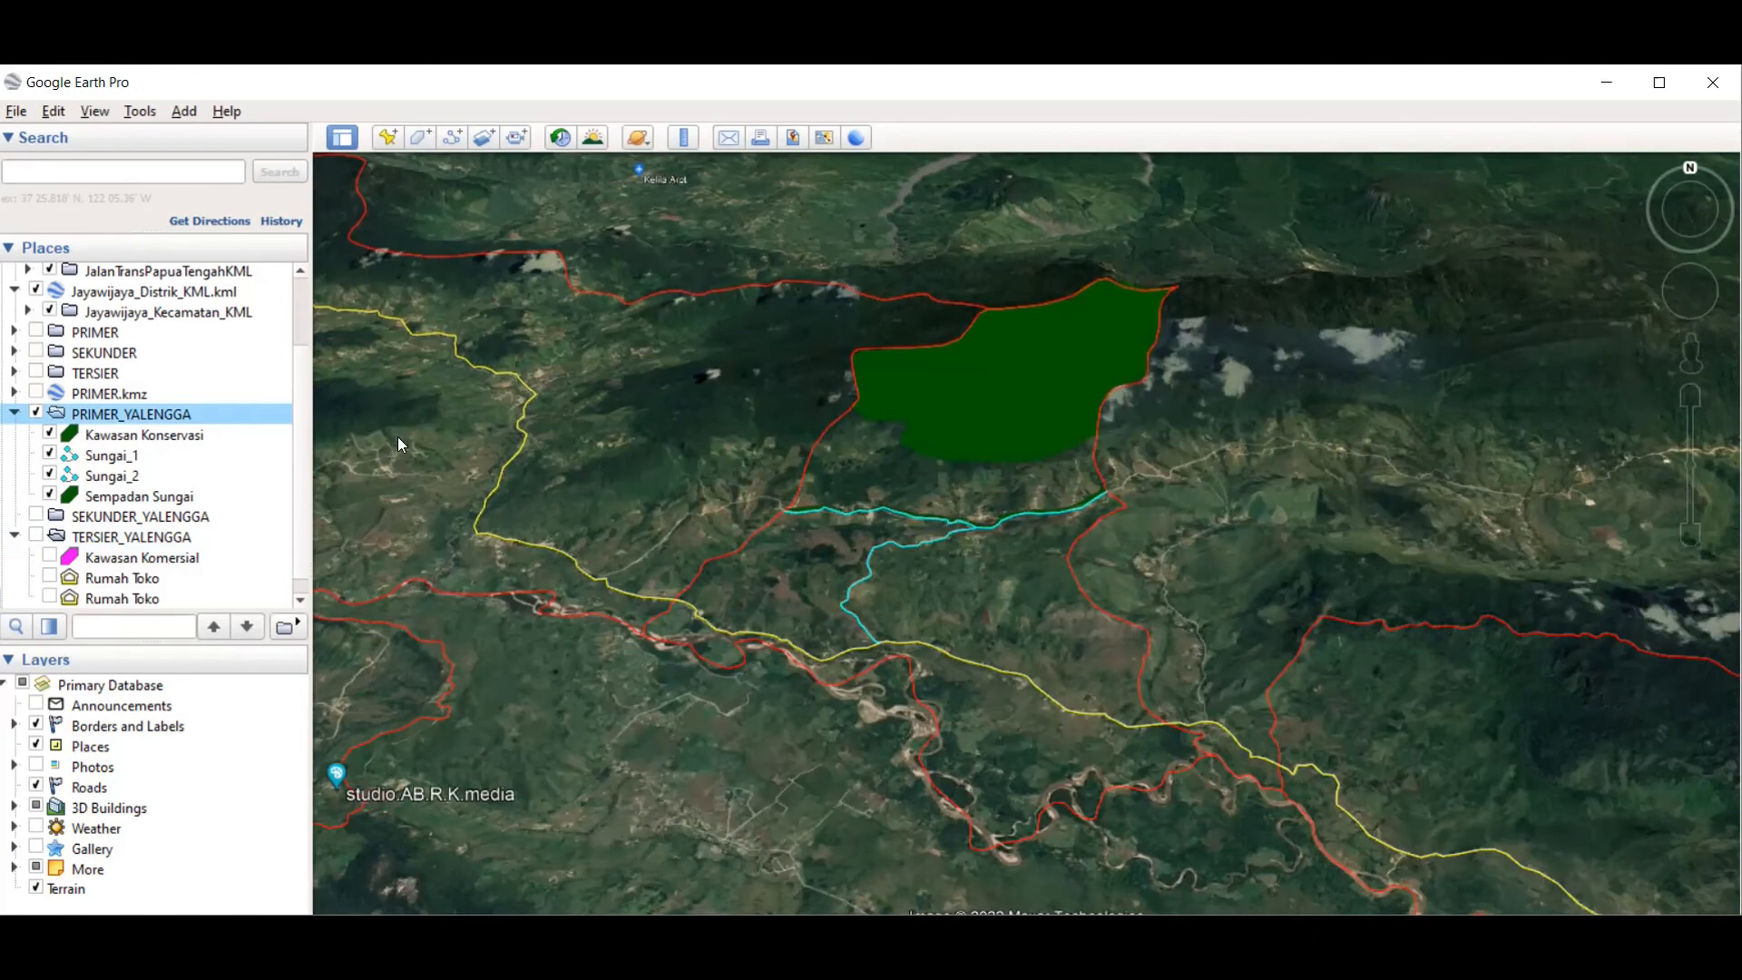
# Step: Save the PRIMER_YALENGGA folder as a KMZ file named PRIMER_YALENGGA in 20220406 - Tugas Individu
pyautogui.rightClick(159, 412)
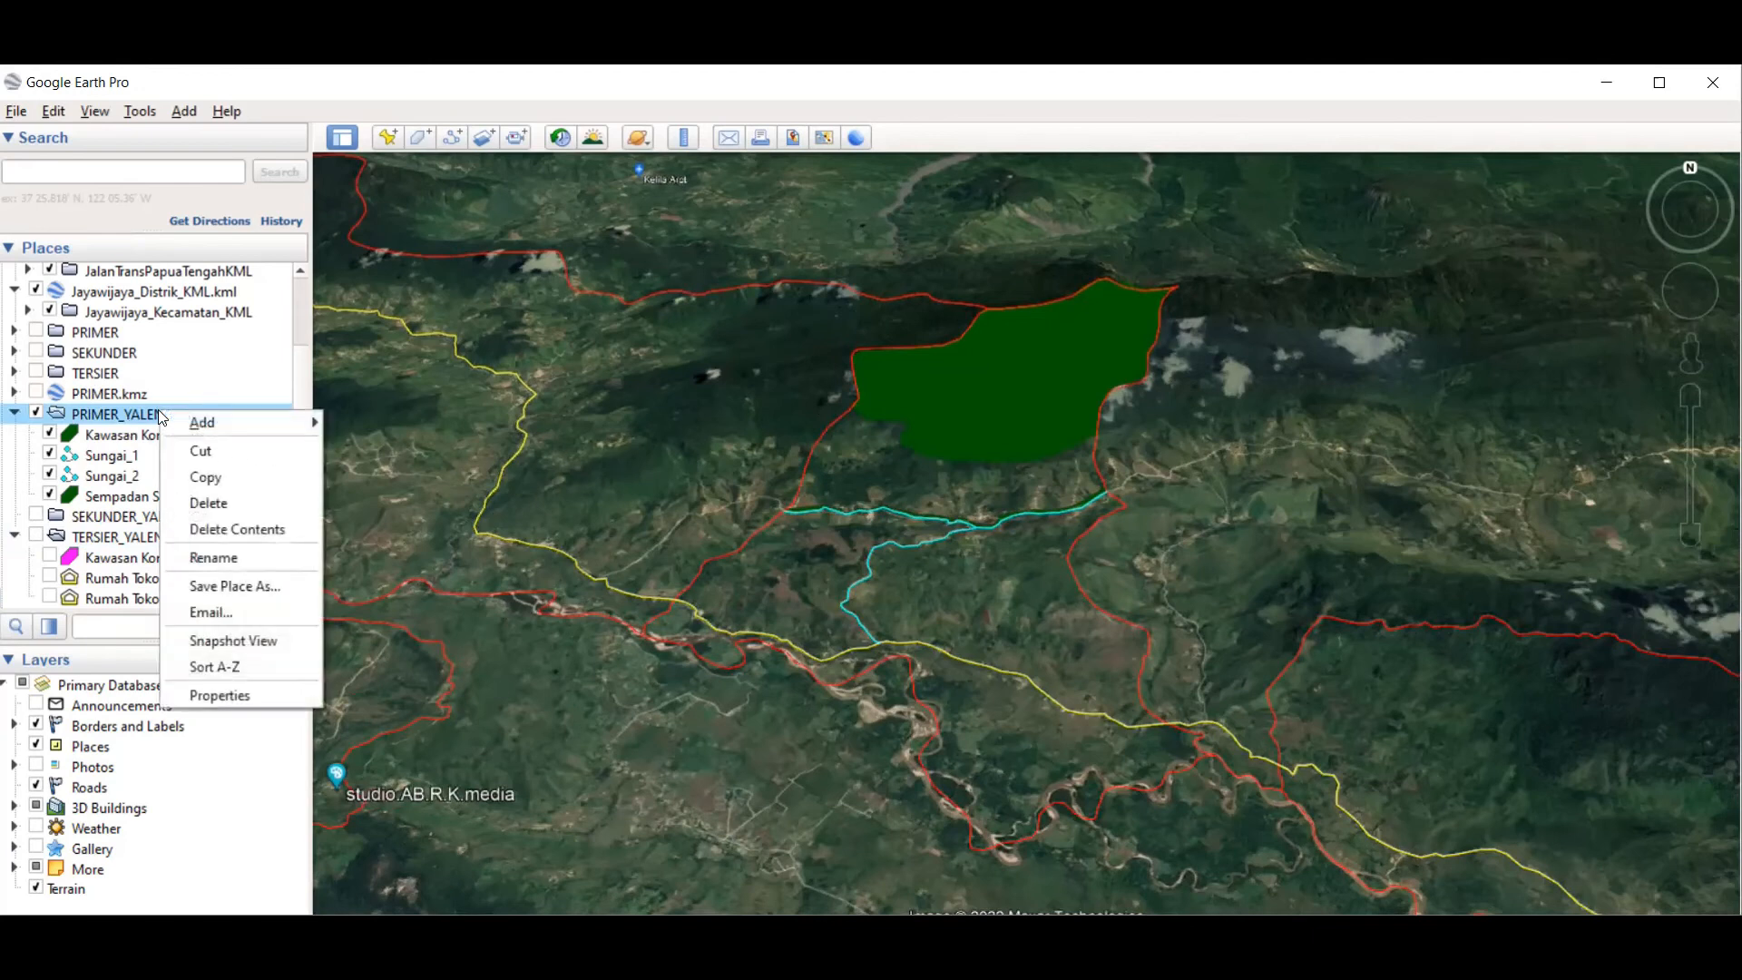
pyautogui.click(225, 587)
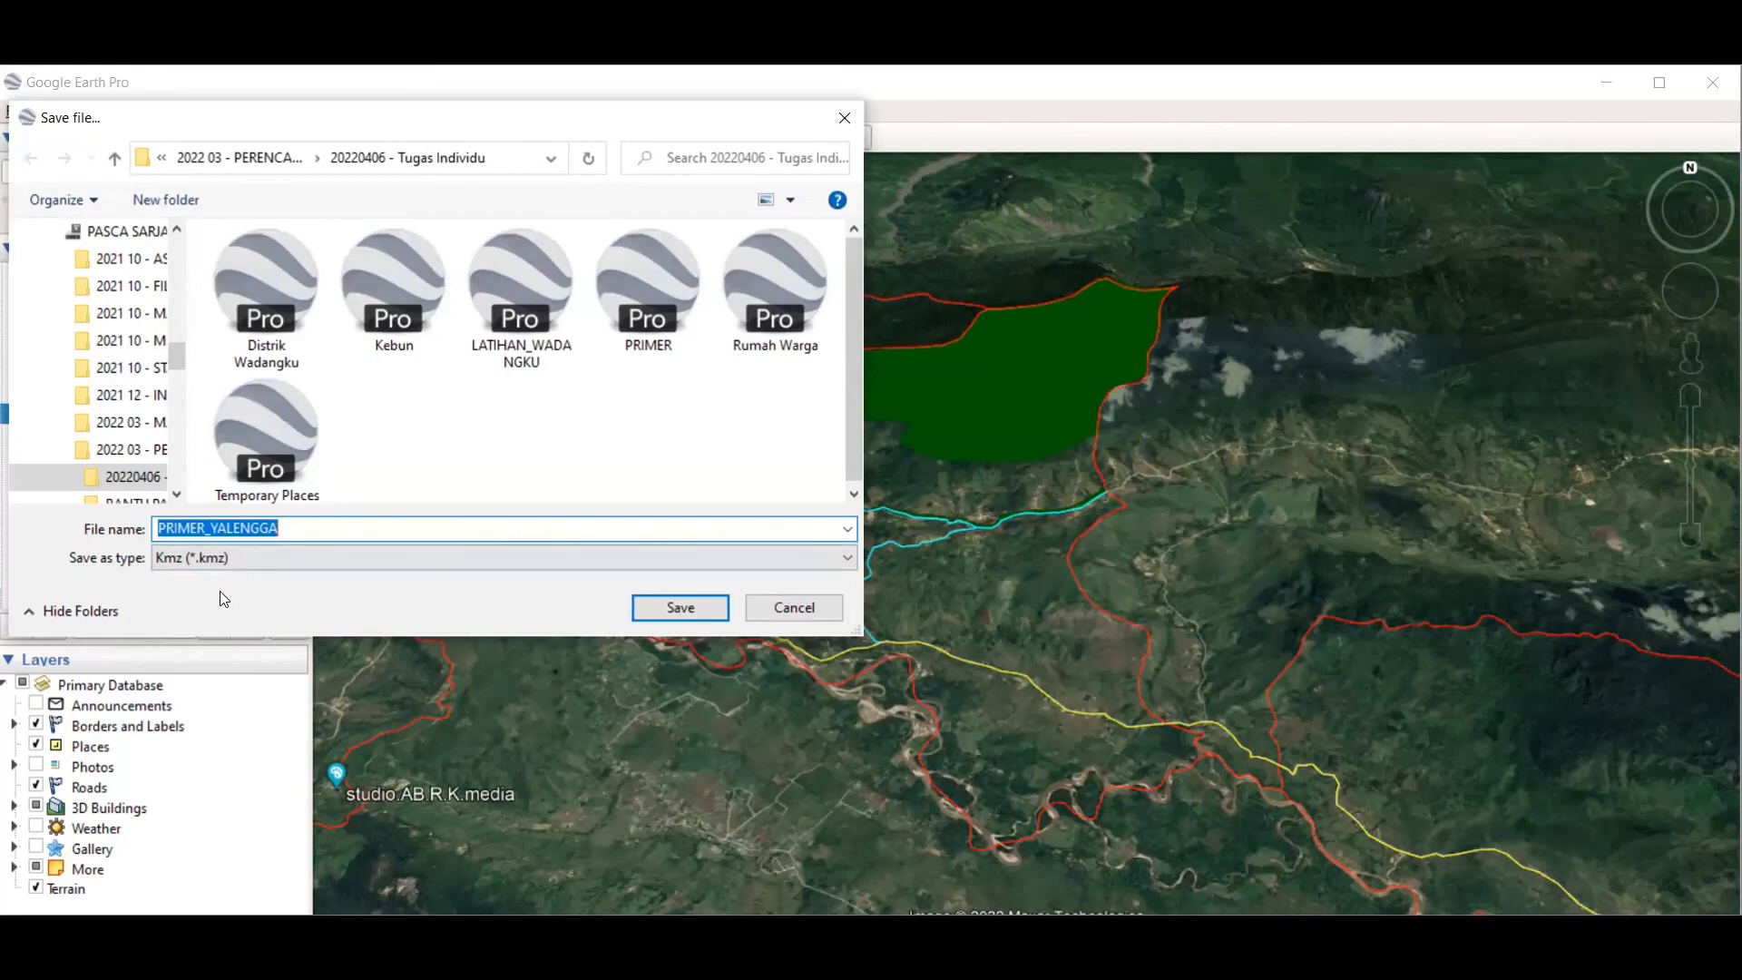
pyautogui.click(799, 609)
pyautogui.click(696, 598)
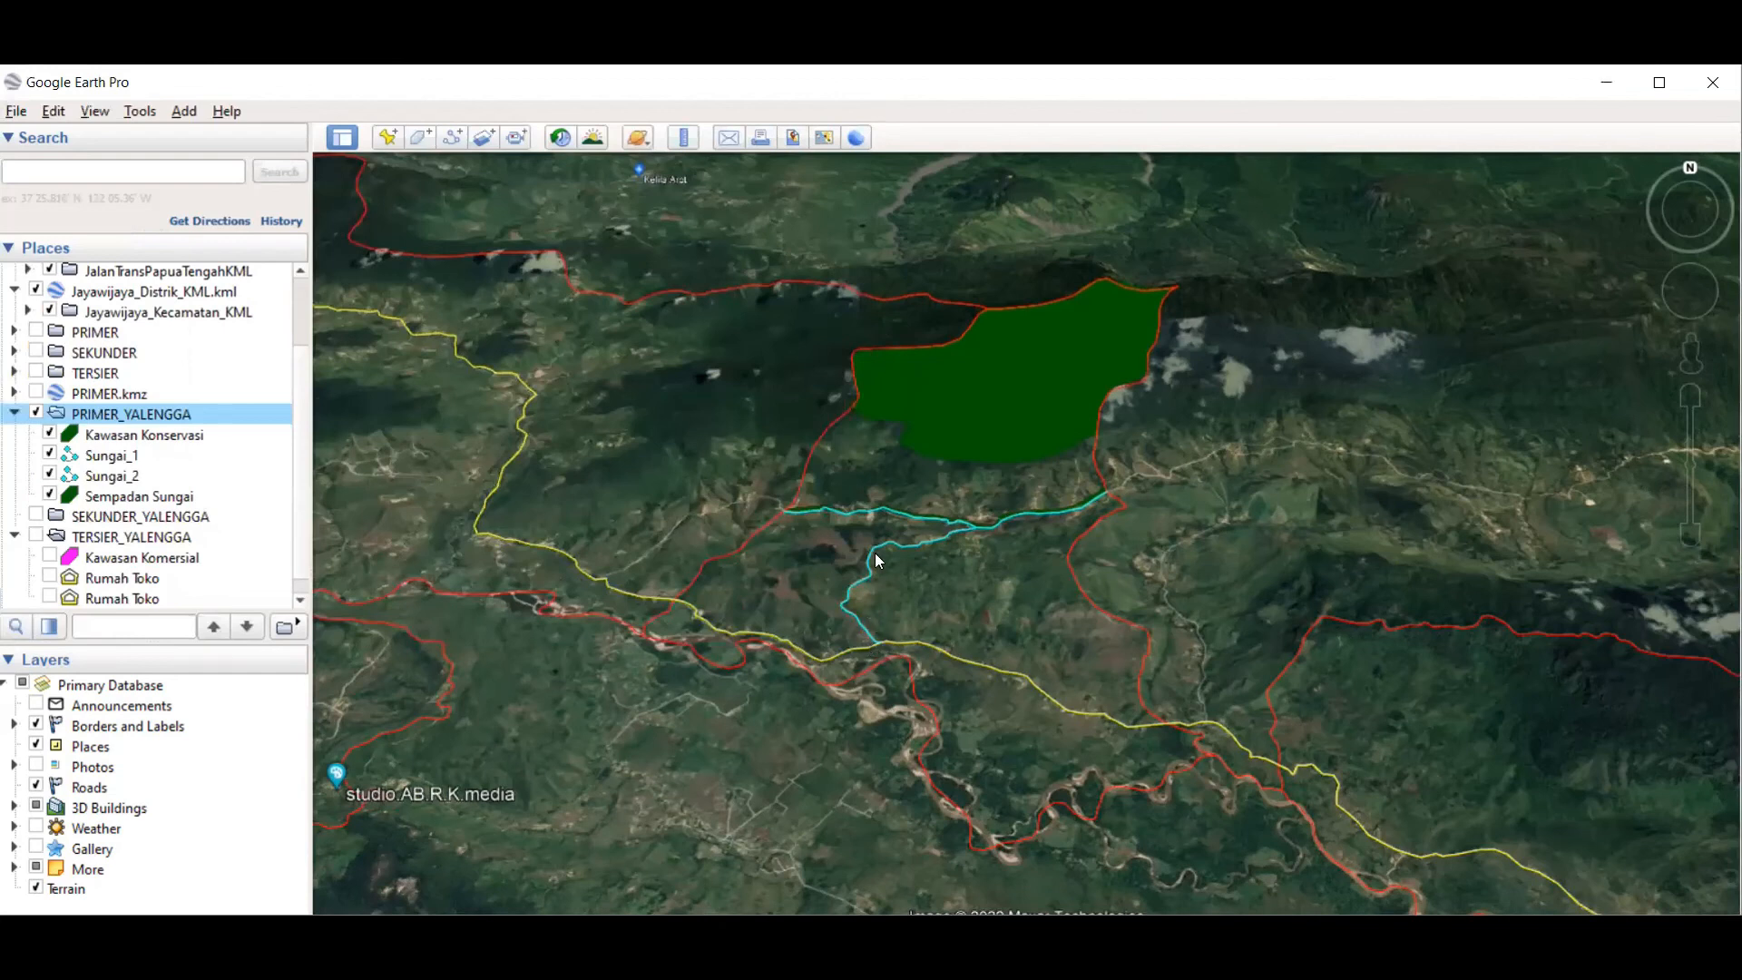
# Step: Add a placemark named DISTRIK YALENGGA with a plain cyan balloon icon between the Kawasan Konservasi and the rivers
pyautogui.moveTo(1423, 451); pyautogui.dragTo(1485, 478)
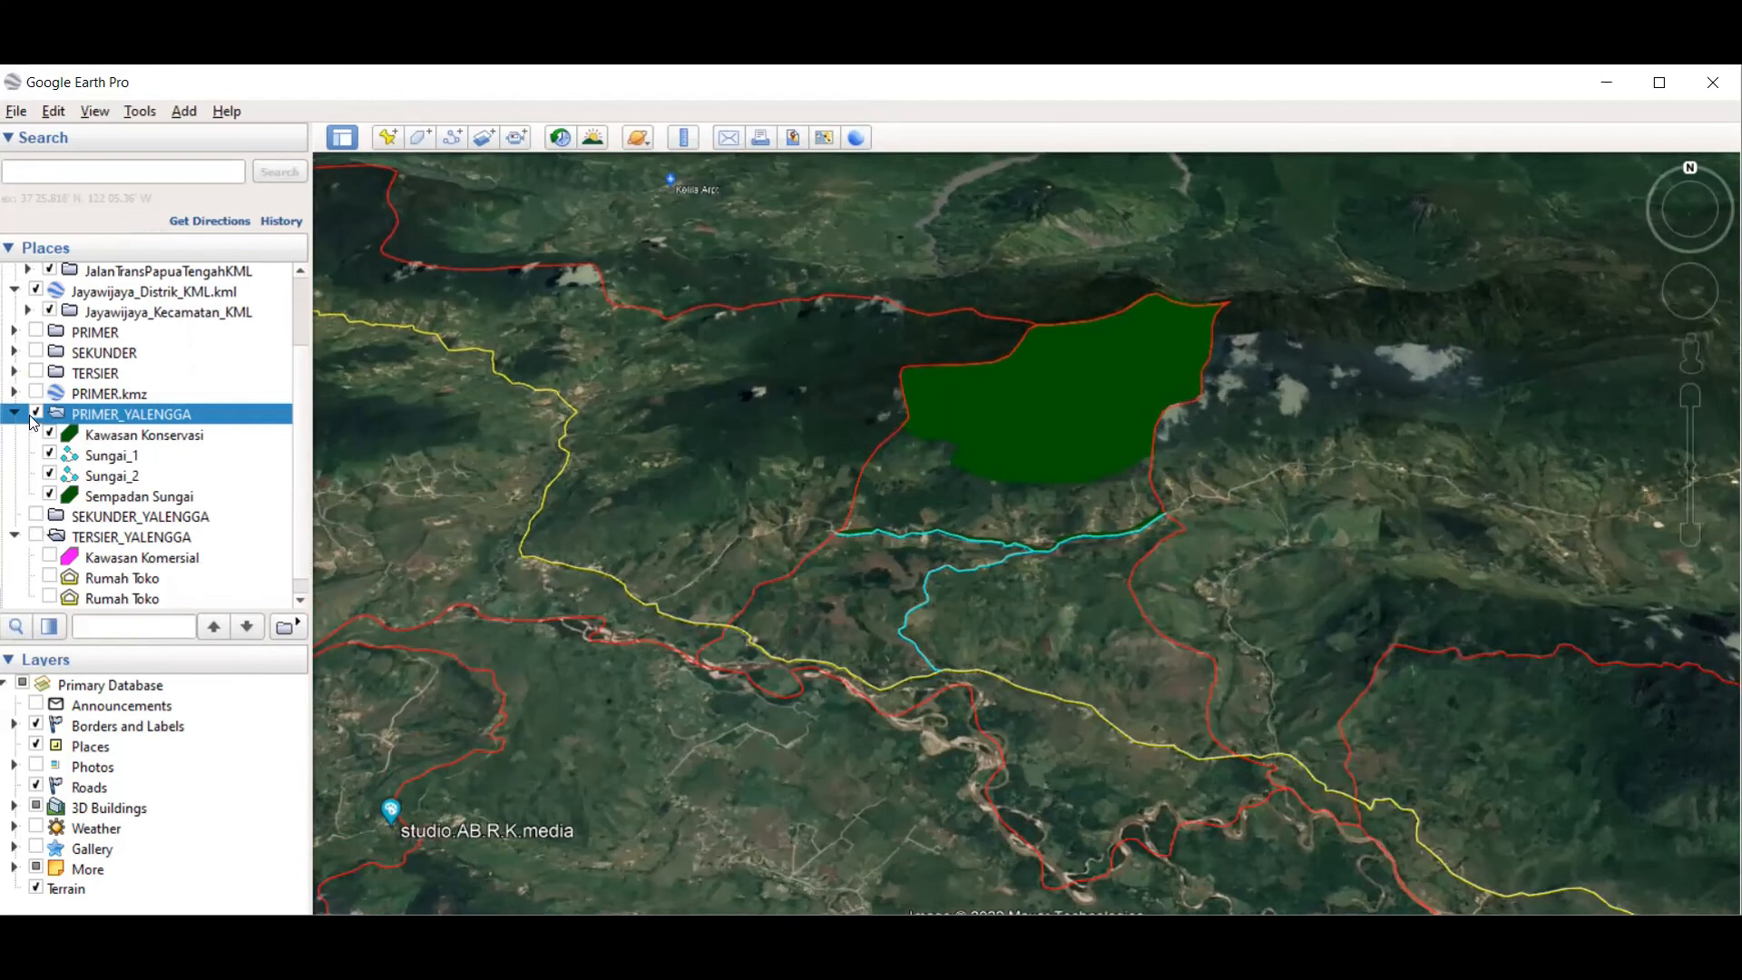
pyautogui.moveTo(948, 421); pyautogui.dragTo(955, 470)
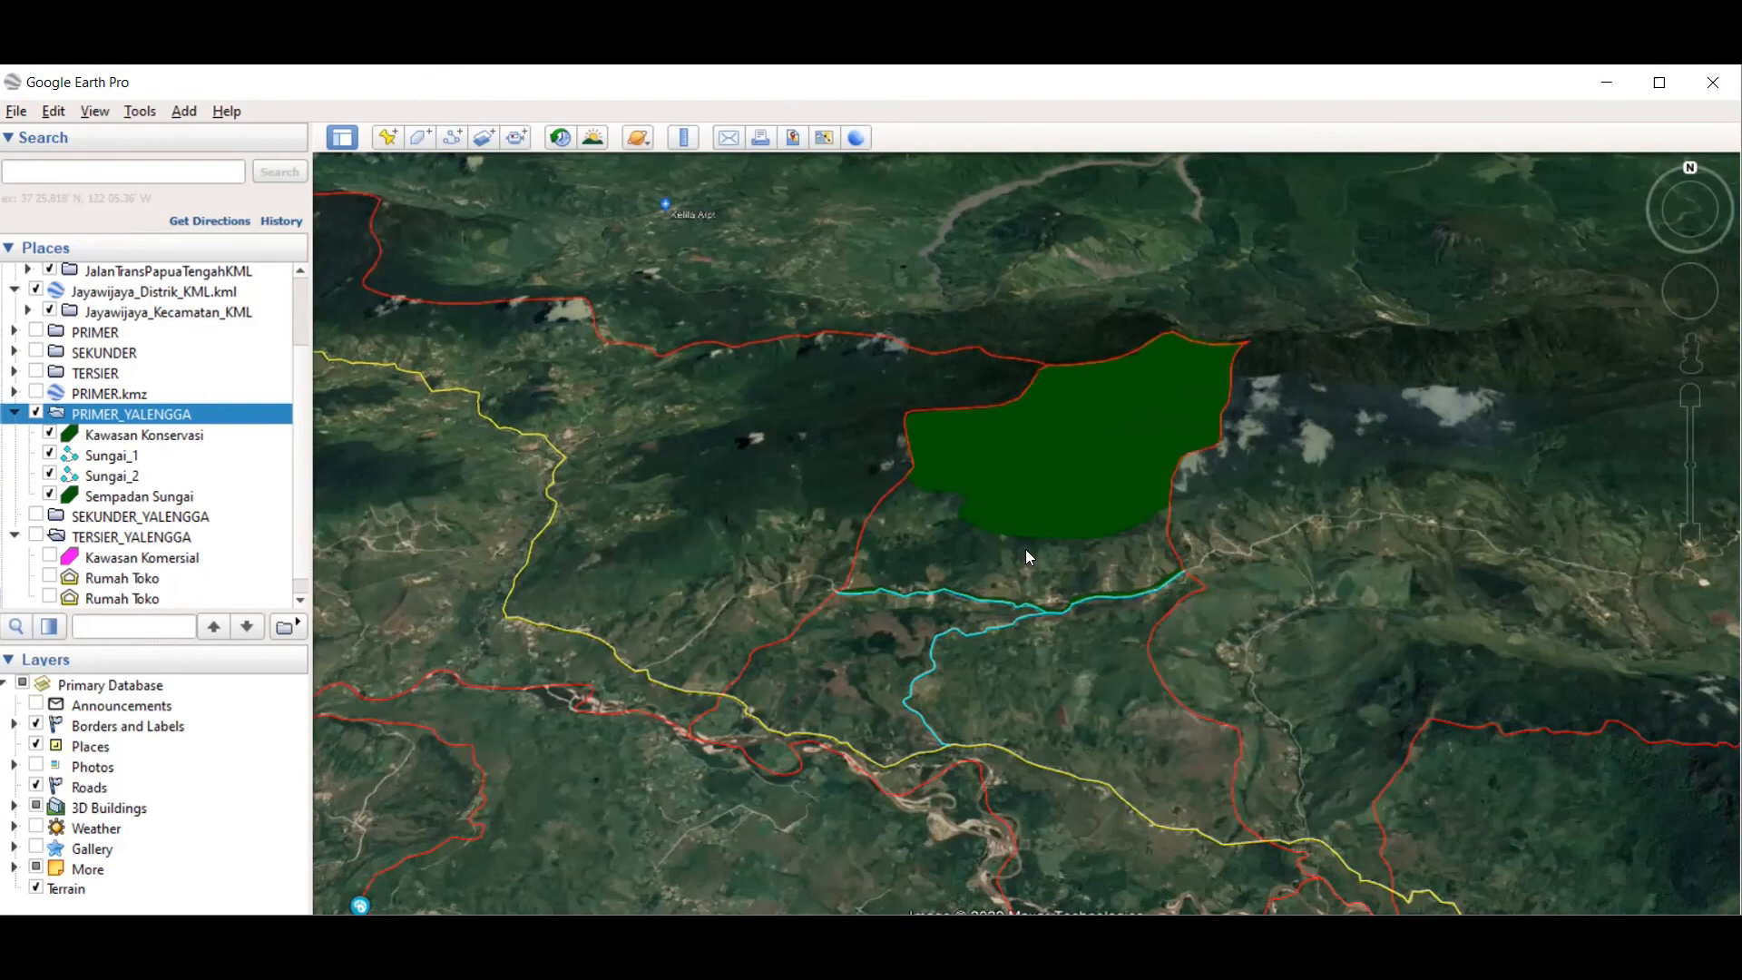
pyautogui.moveTo(1026, 549); pyautogui.dragTo(955, 557)
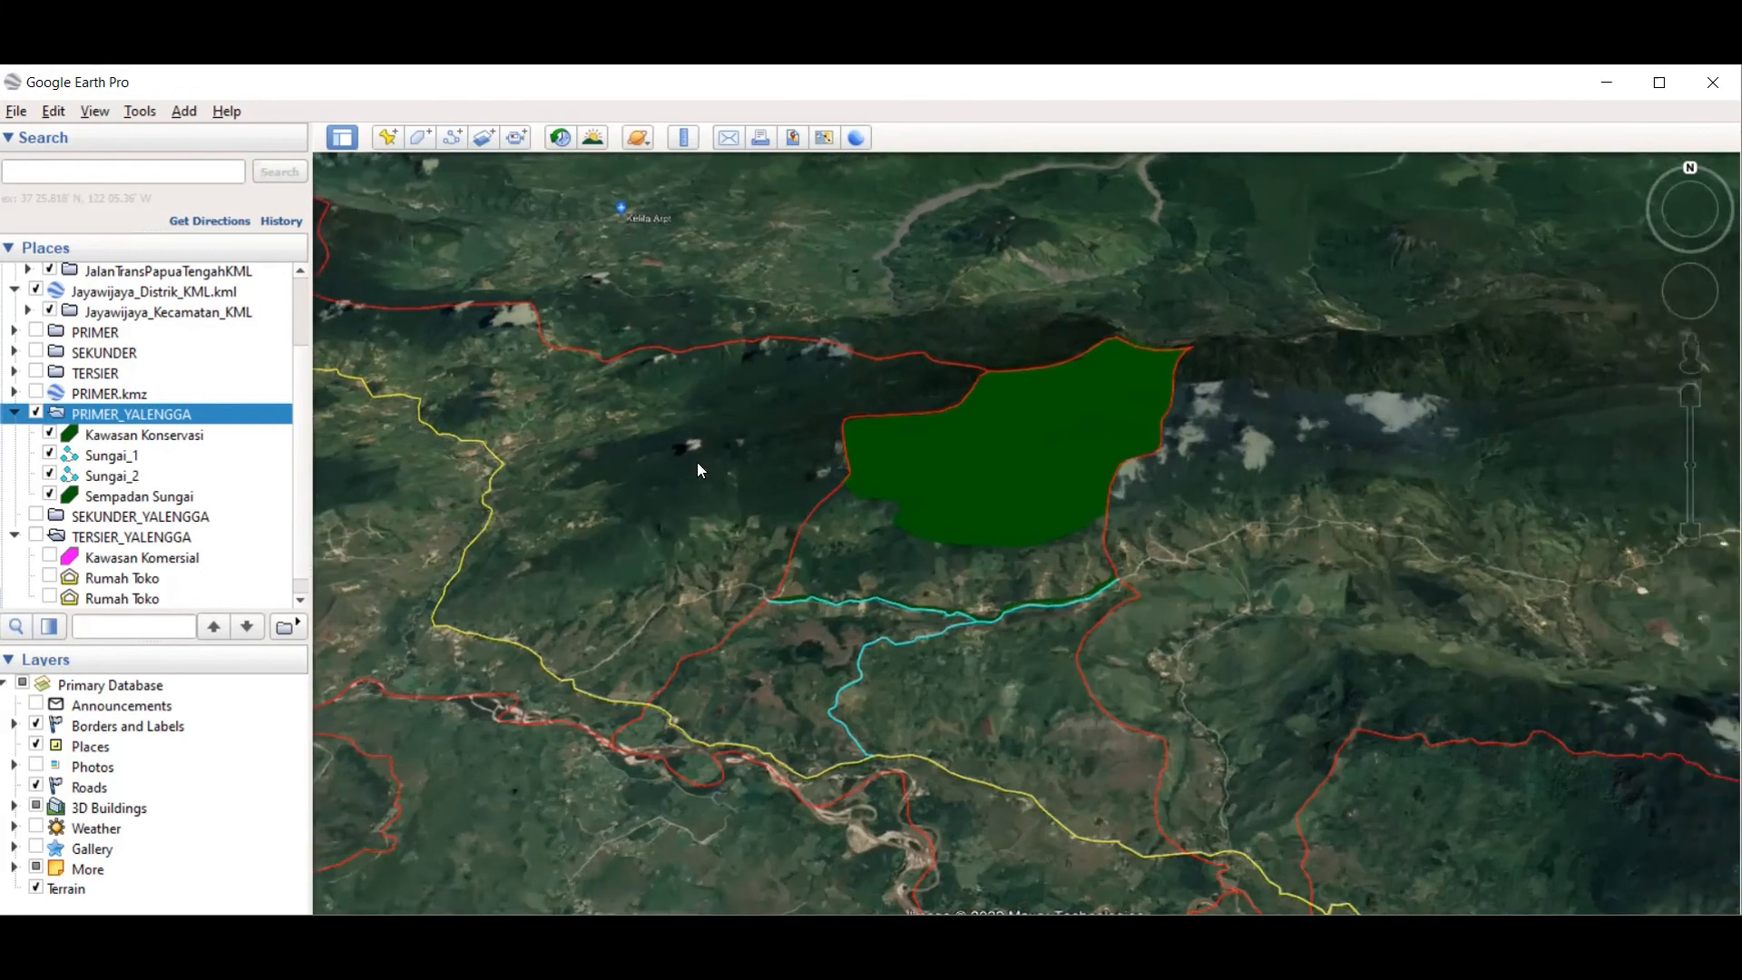
pyautogui.click(387, 138)
pyautogui.write('DISTRIK ')
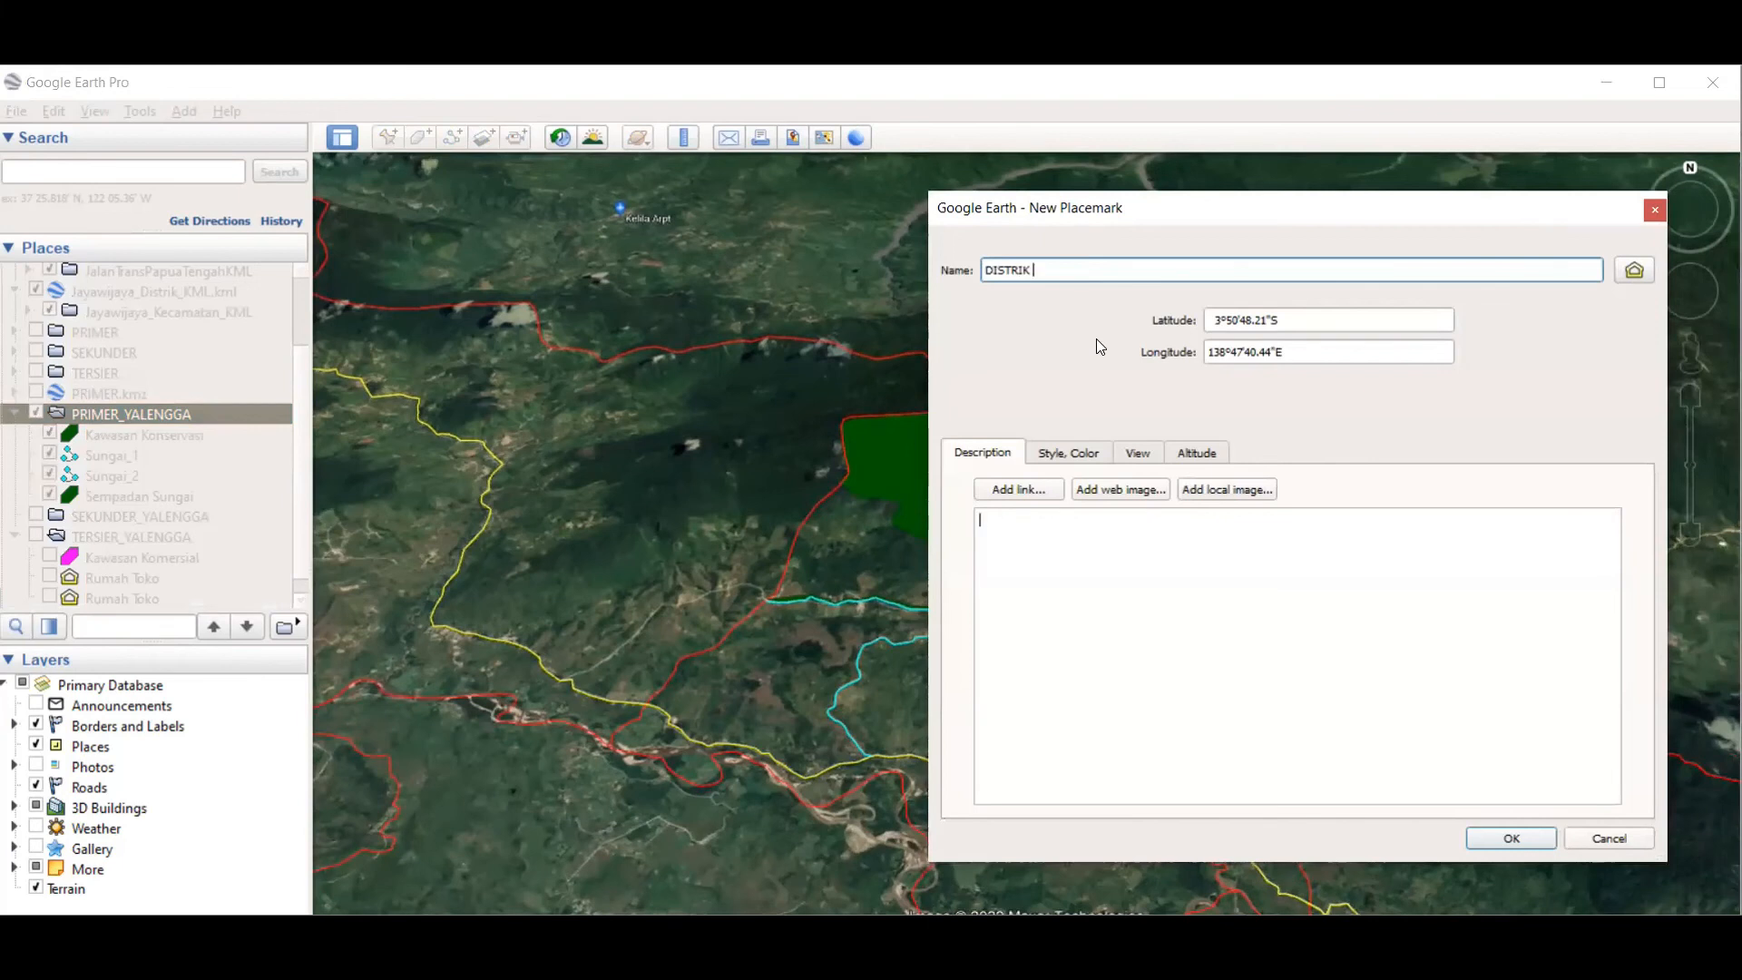
pyautogui.write('YALENGGA')
pyautogui.click(1633, 270)
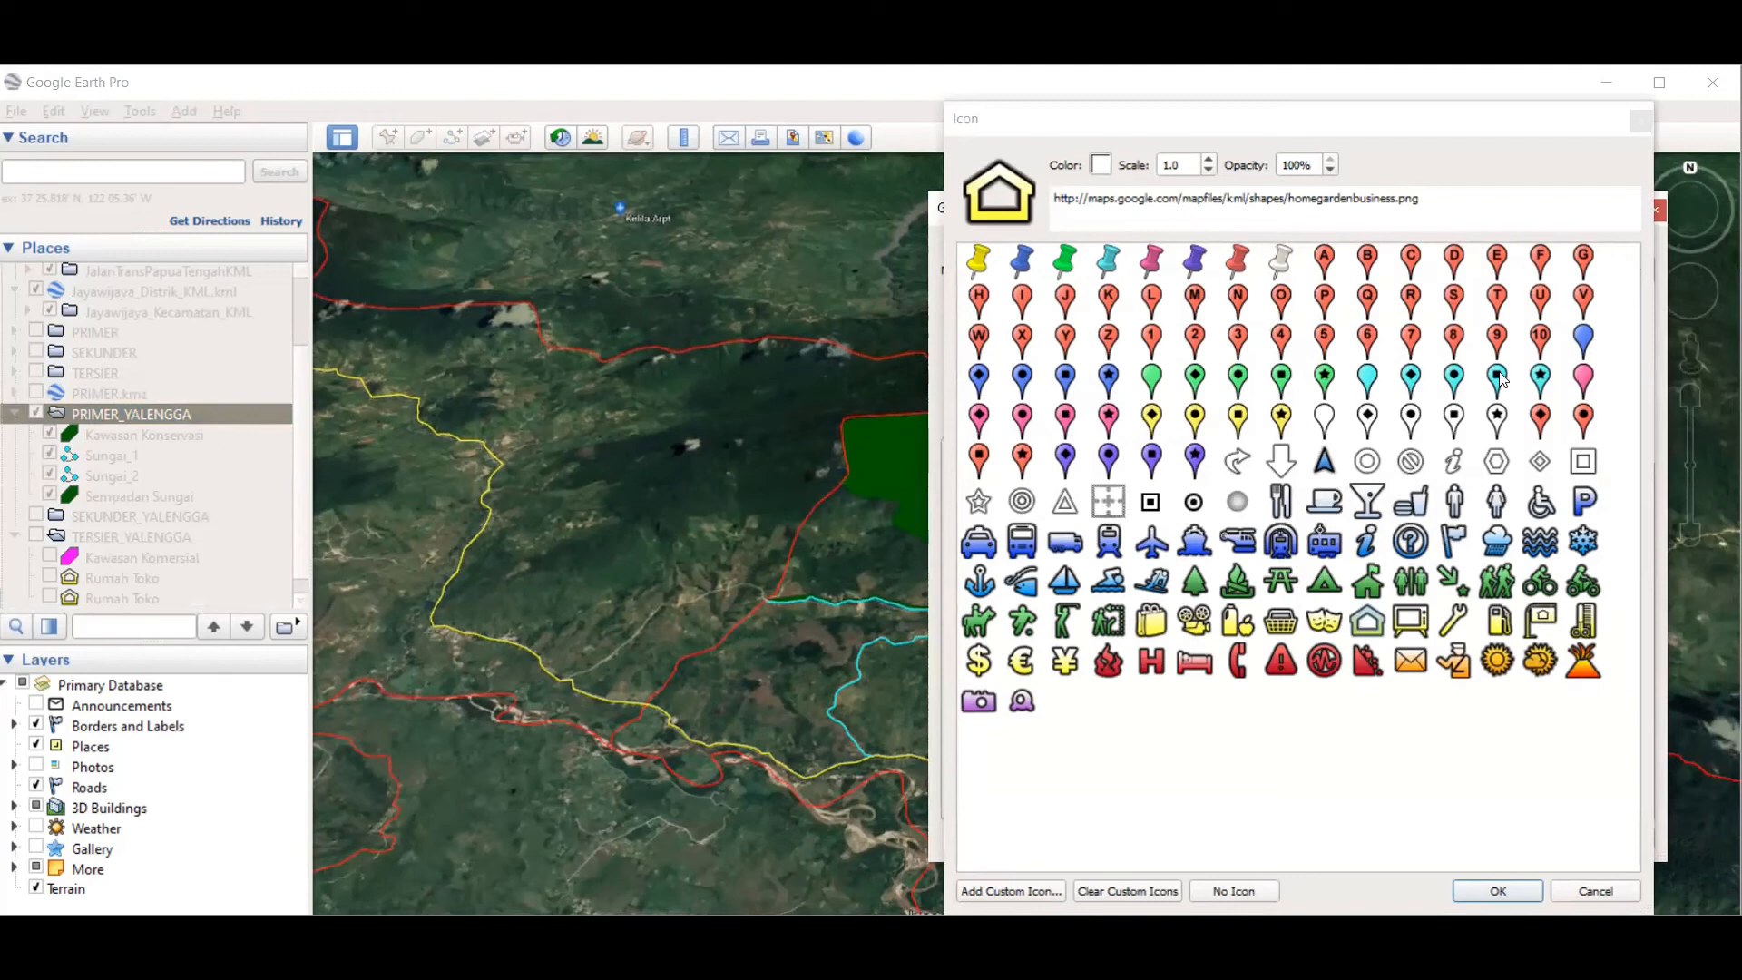
pyautogui.click(1372, 388)
pyautogui.click(1493, 890)
pyautogui.click(1513, 838)
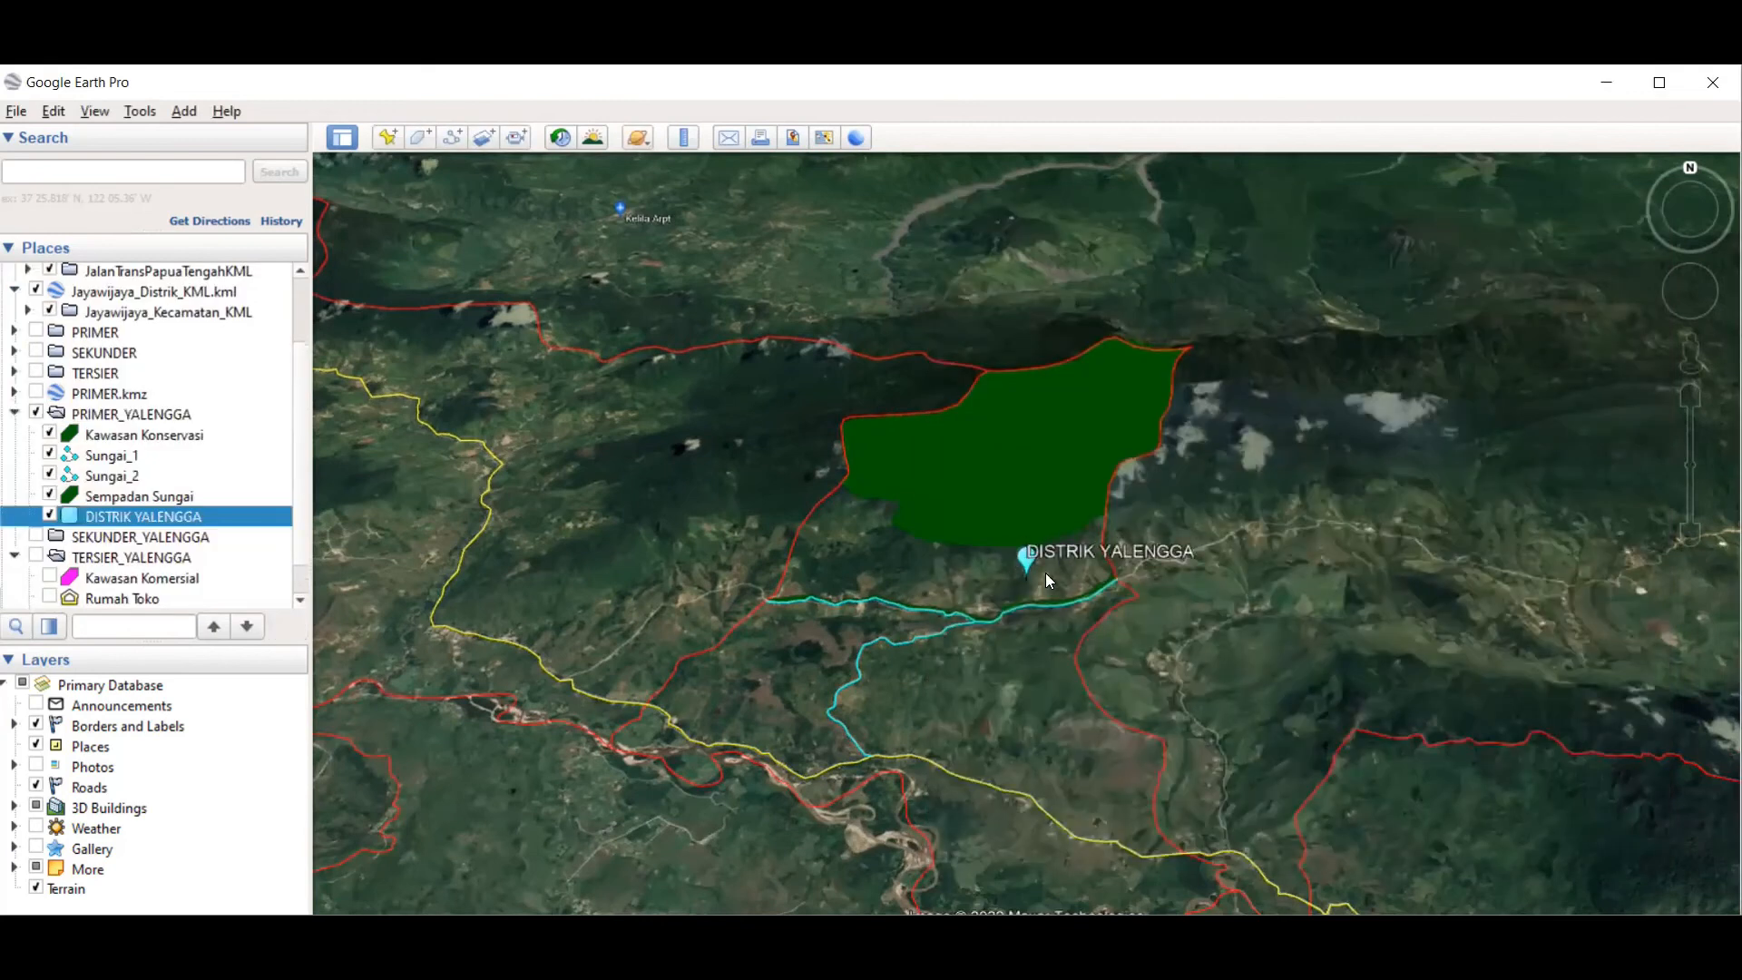
# Step: Move the DISTRIK YALENGGA placemark west, to the gap between the conservation area's western part and the upper river, and save it
pyautogui.rightClick(1043, 555)
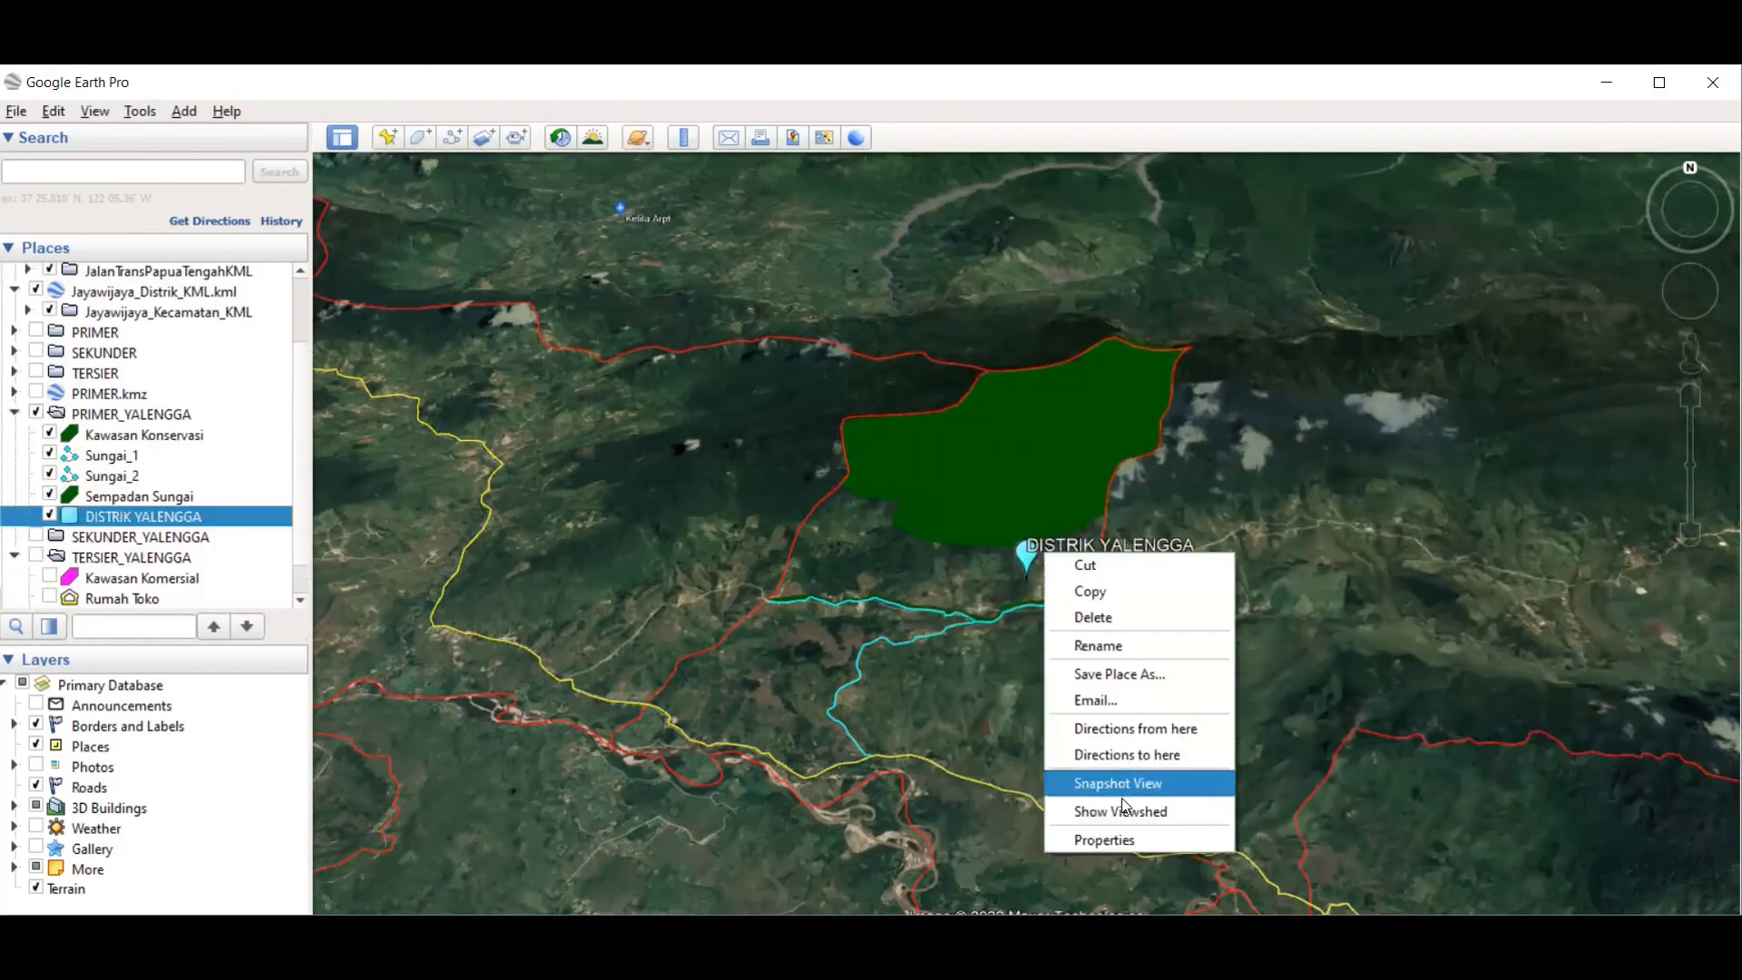
pyautogui.click(1123, 840)
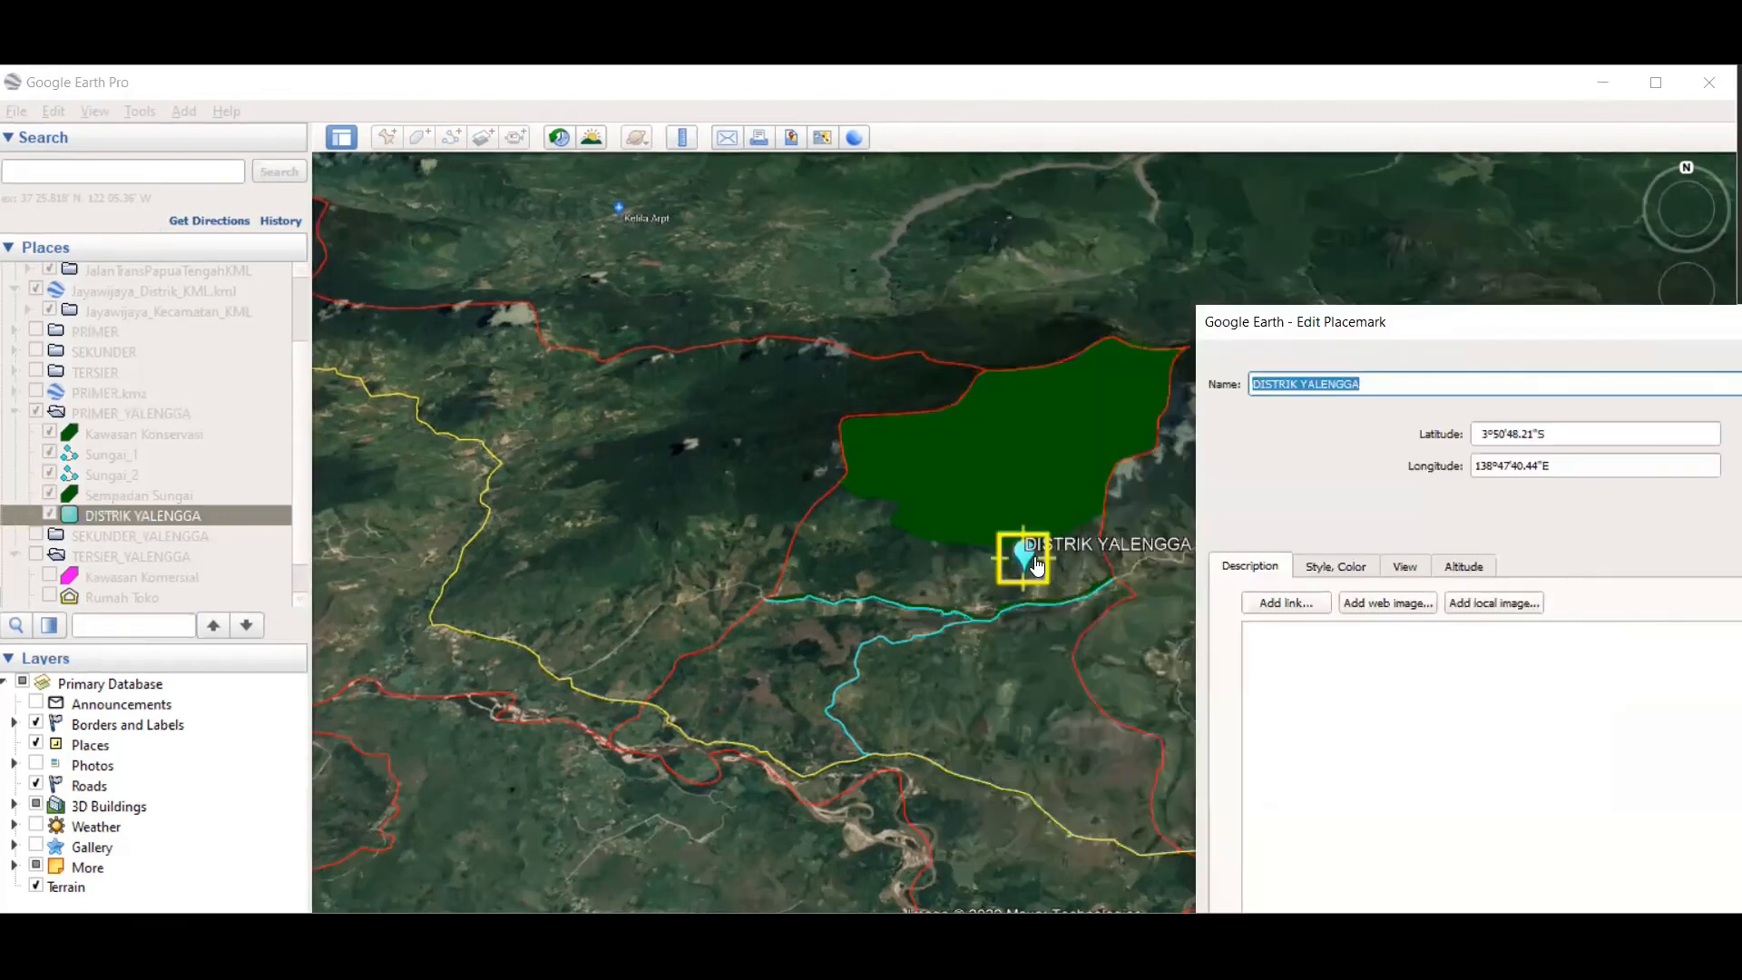
pyautogui.moveTo(1030, 562); pyautogui.dragTo(914, 595)
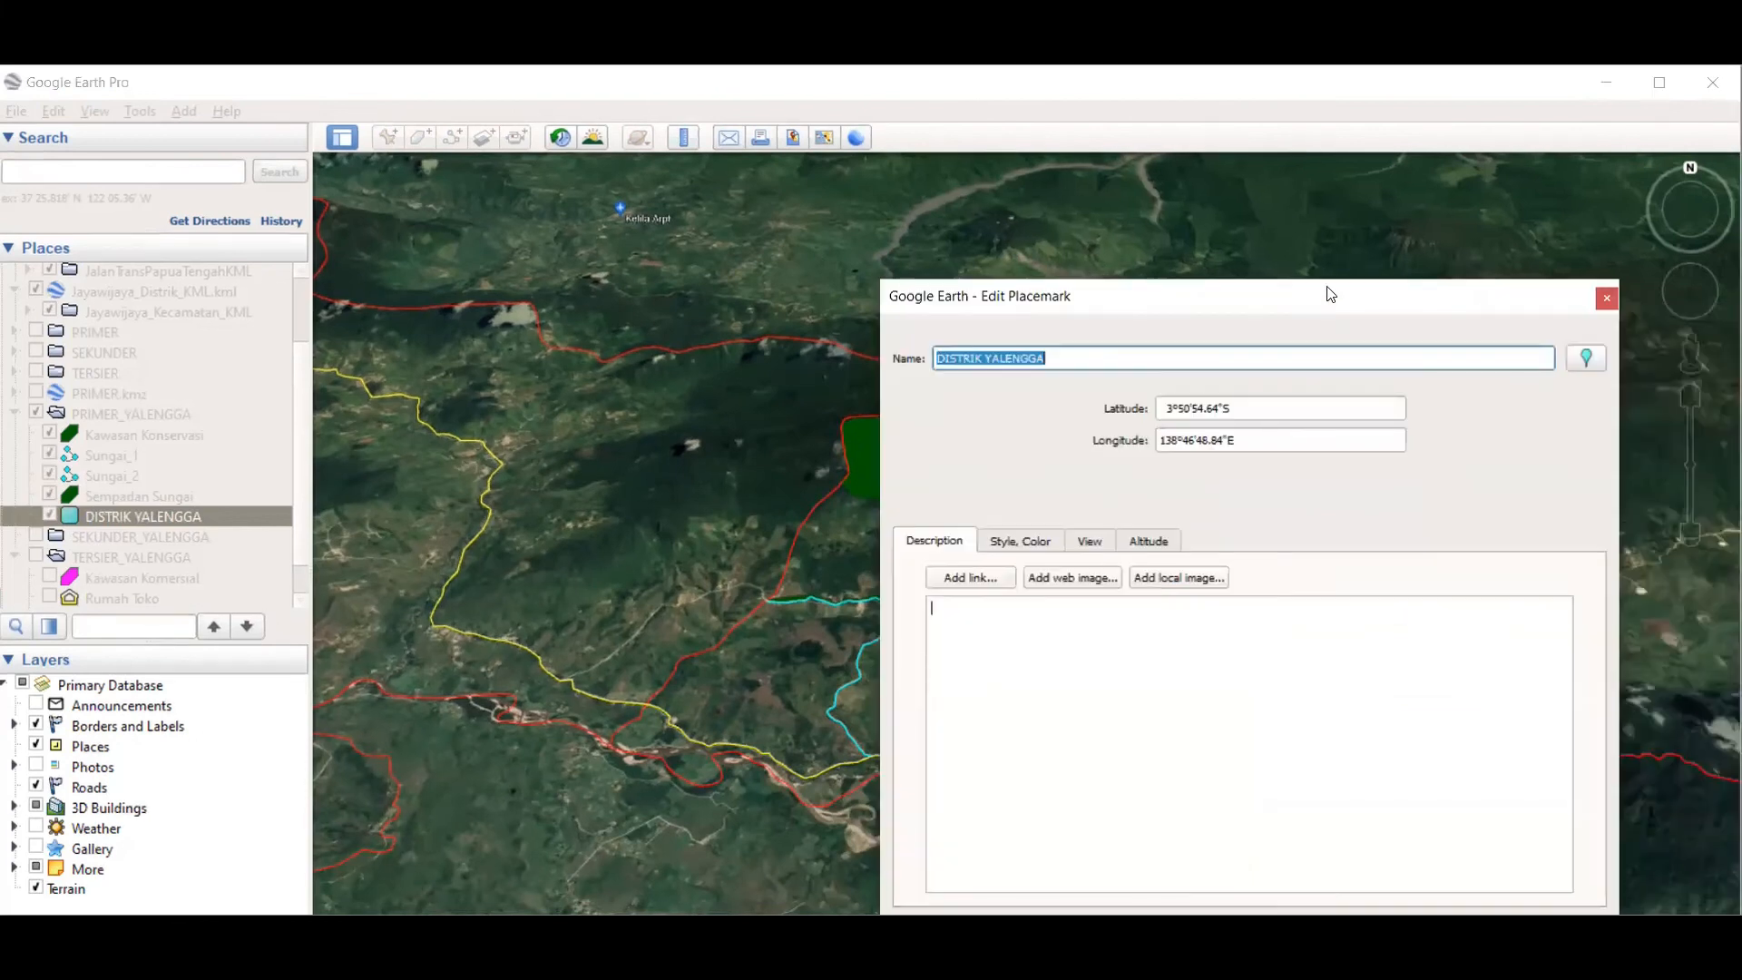
pyautogui.moveTo(1330, 294); pyautogui.dragTo(1247, 181)
pyautogui.click(1374, 819)
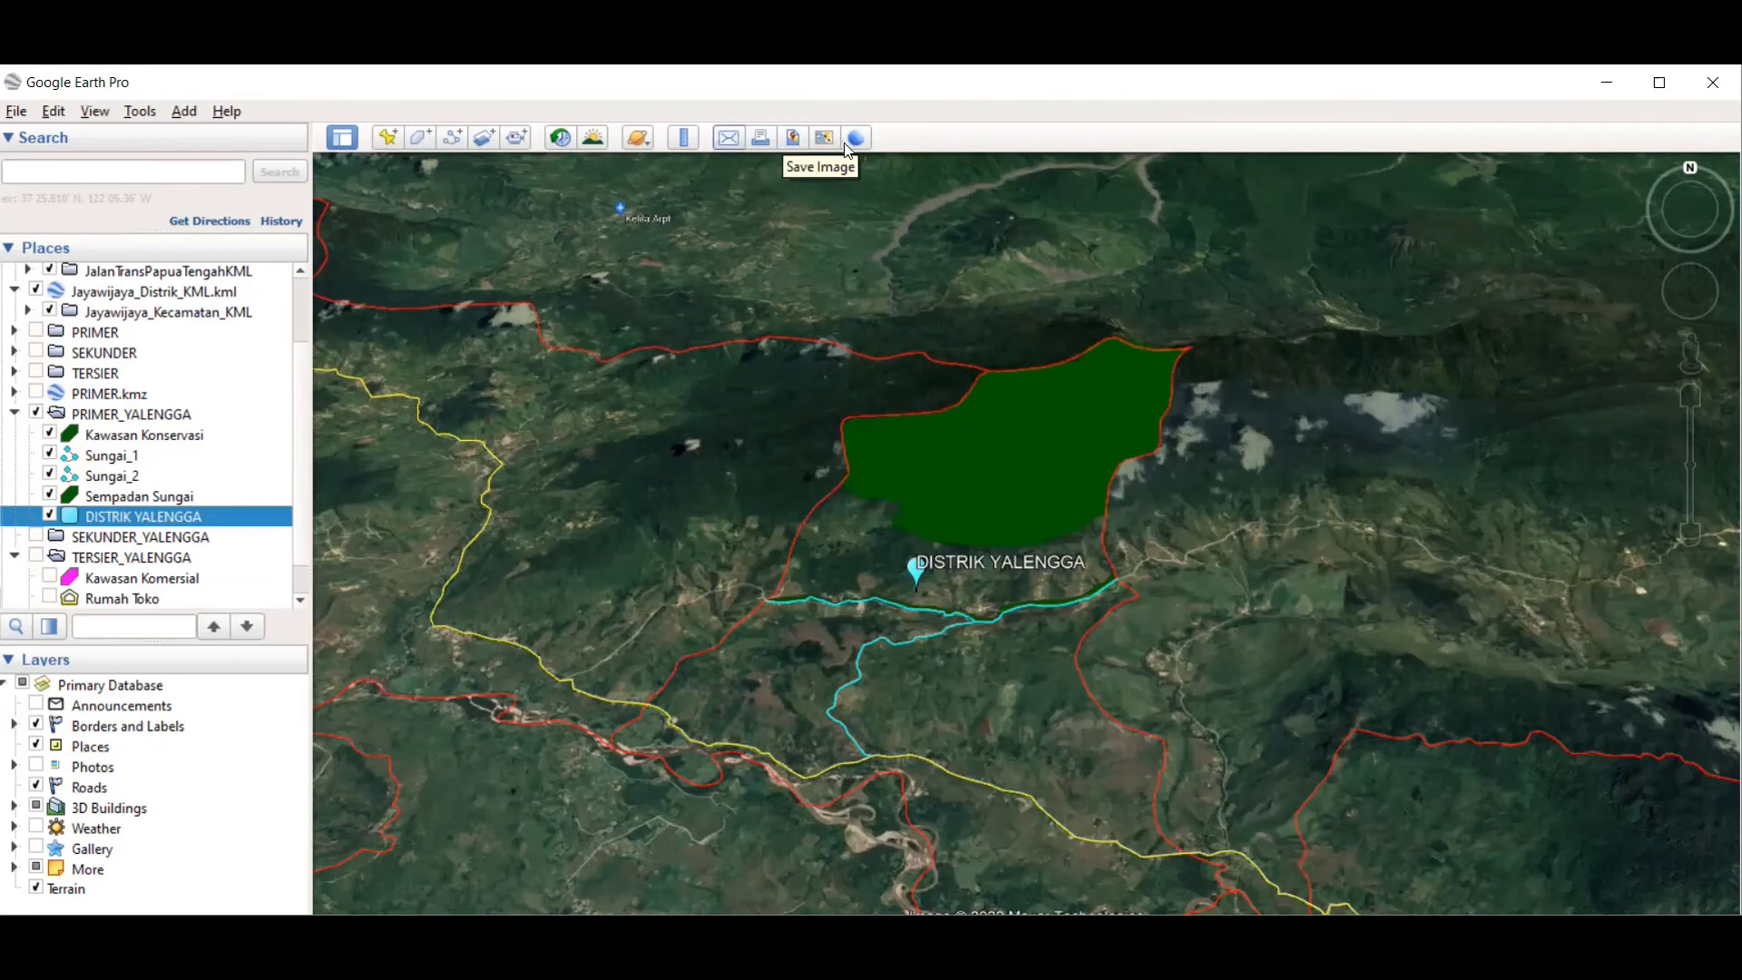
# Step: Open the map image layout for saving and set the map title to "Distrik Yalengga"
pyautogui.click(792, 139)
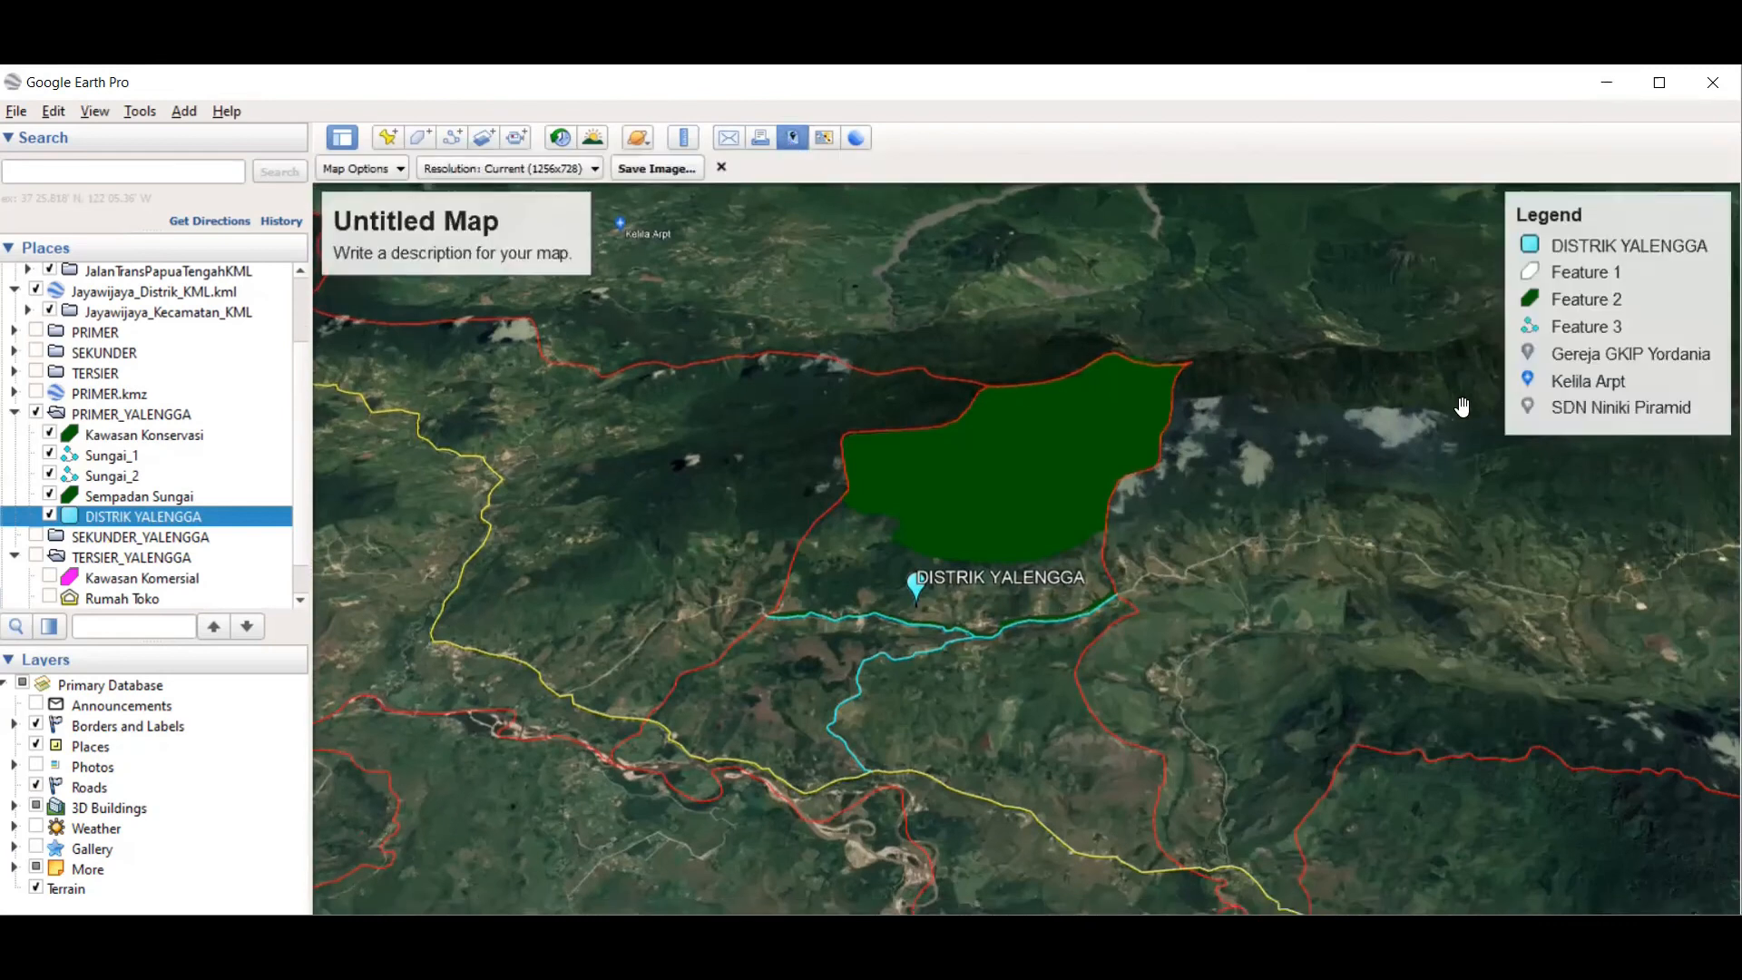
pyautogui.click(458, 235)
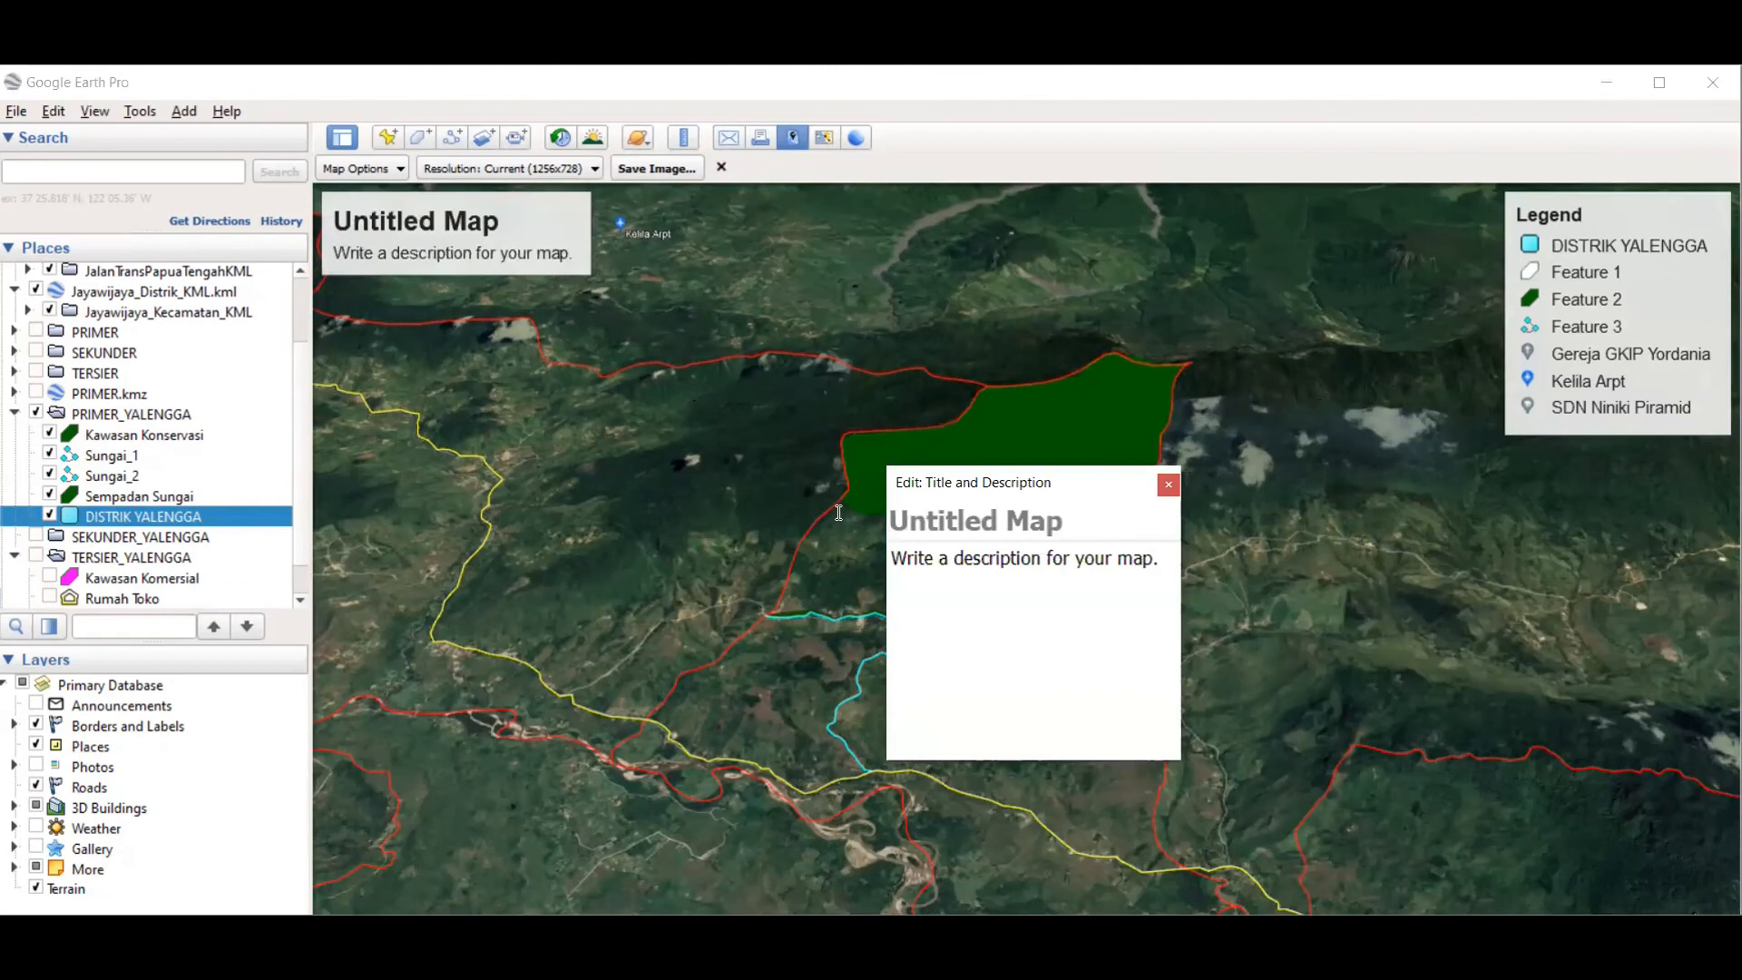
pyautogui.write('Dis')
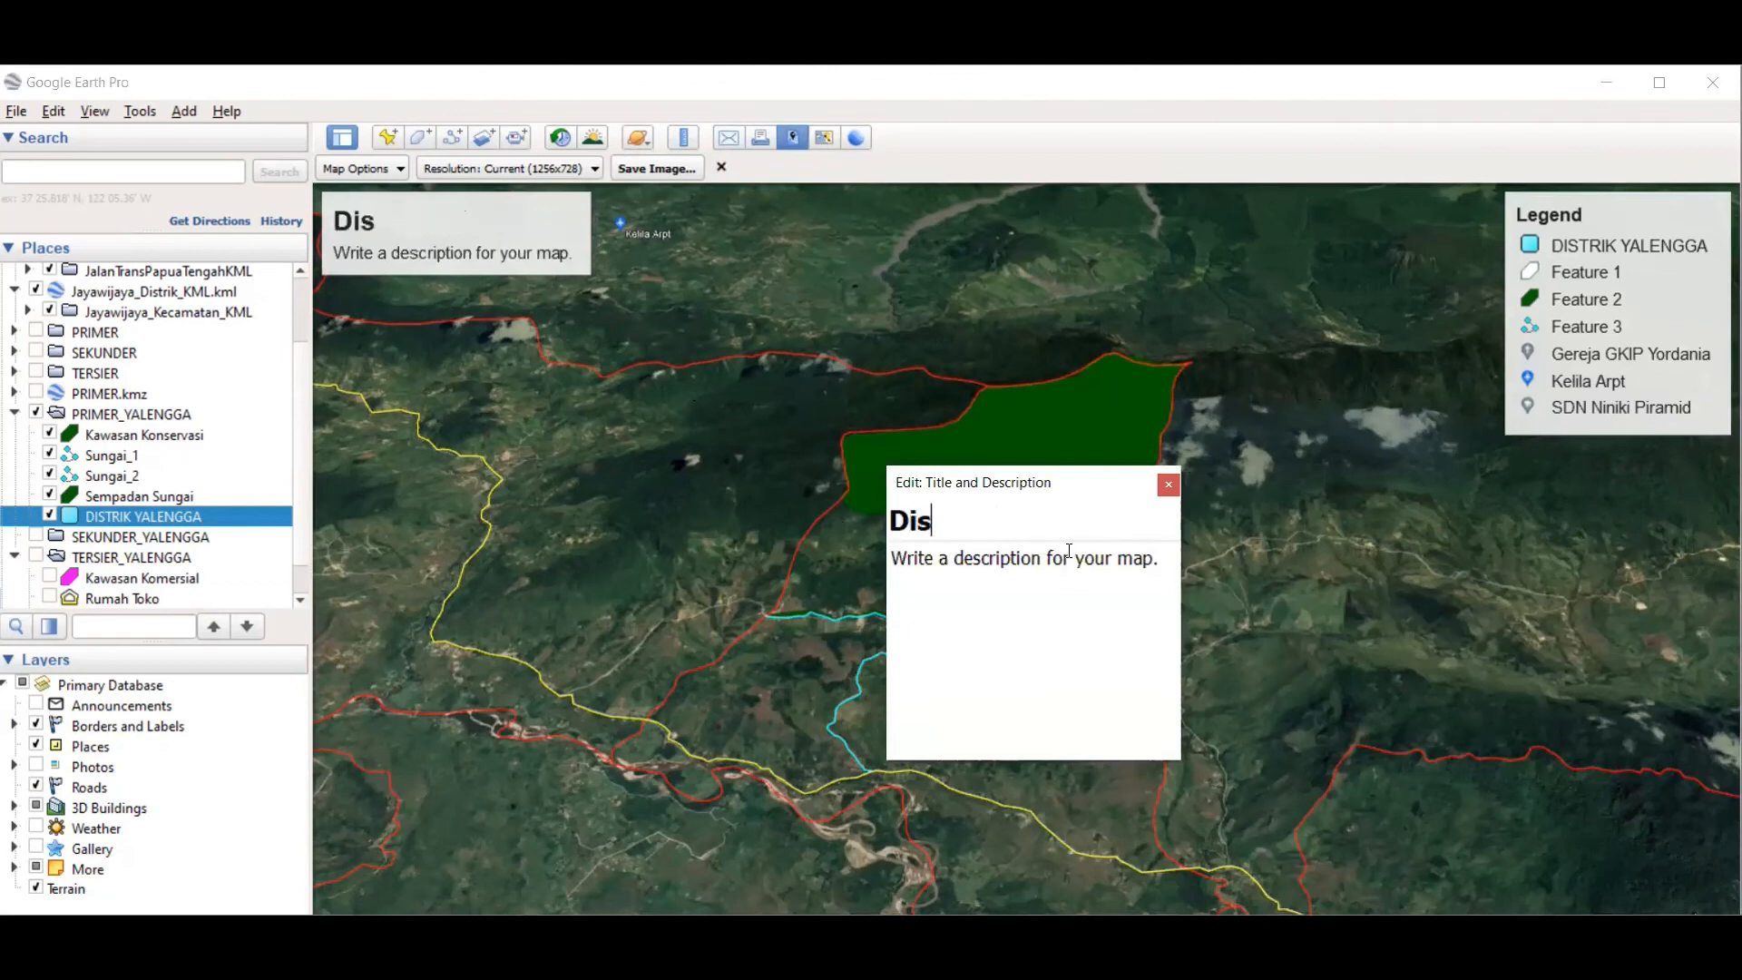
pyautogui.write('trik Yale')
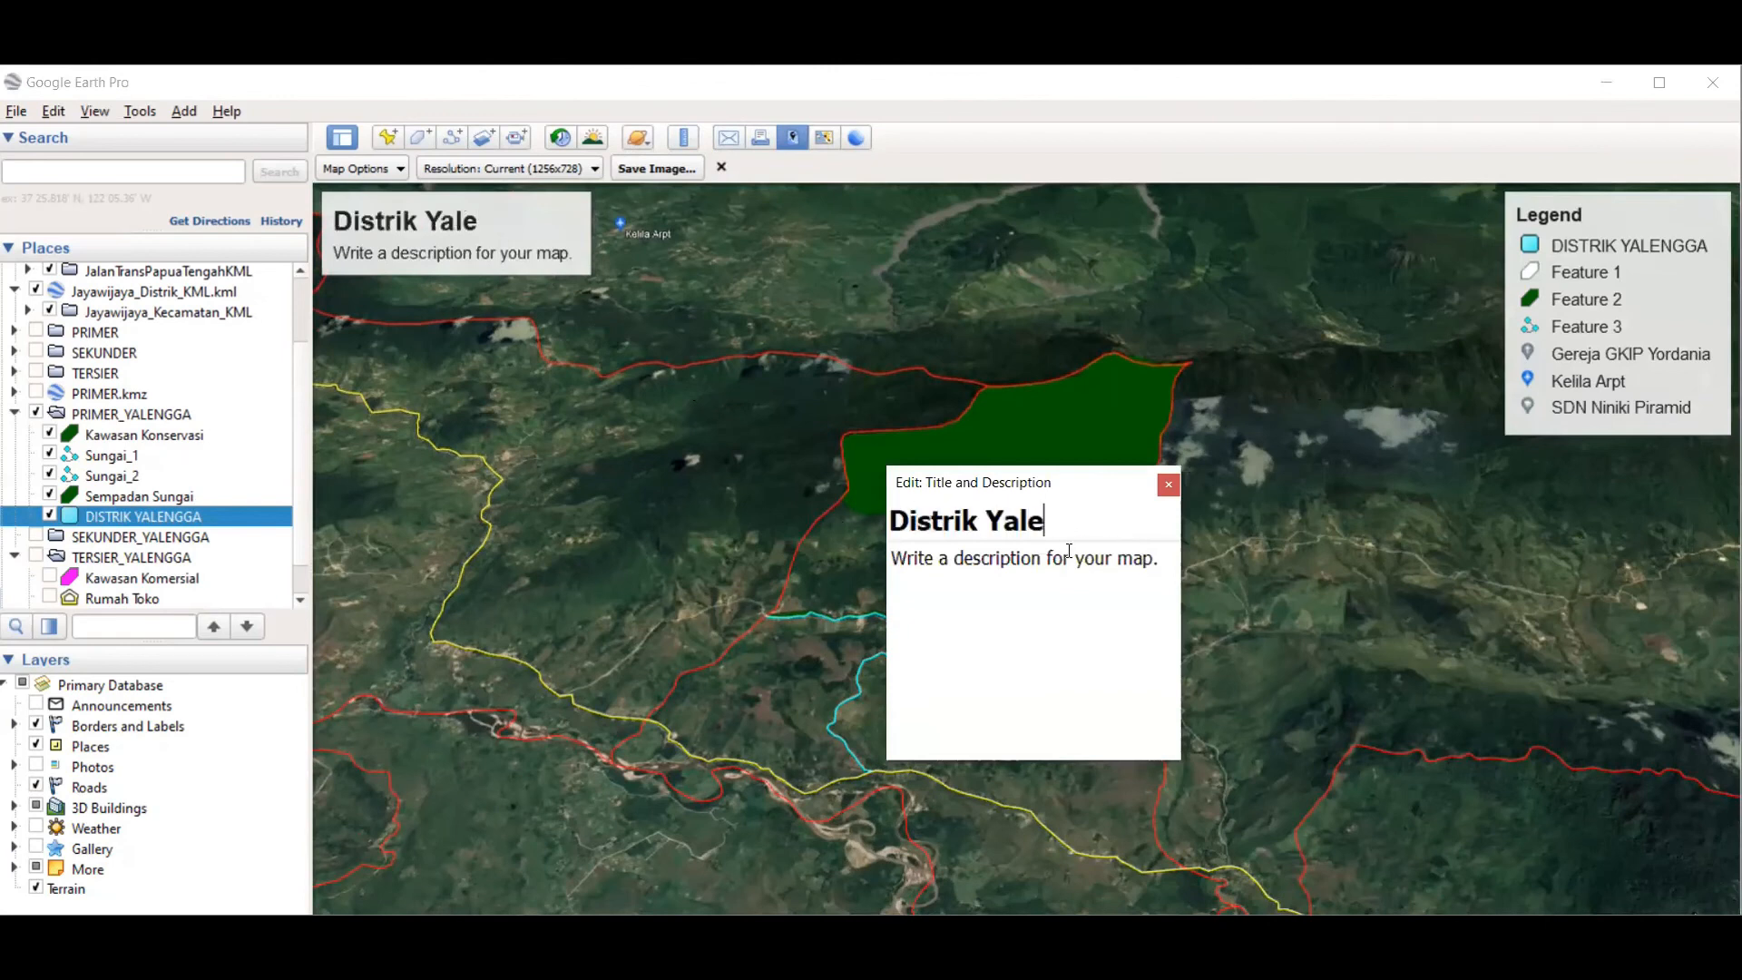
pyautogui.write('ngga')
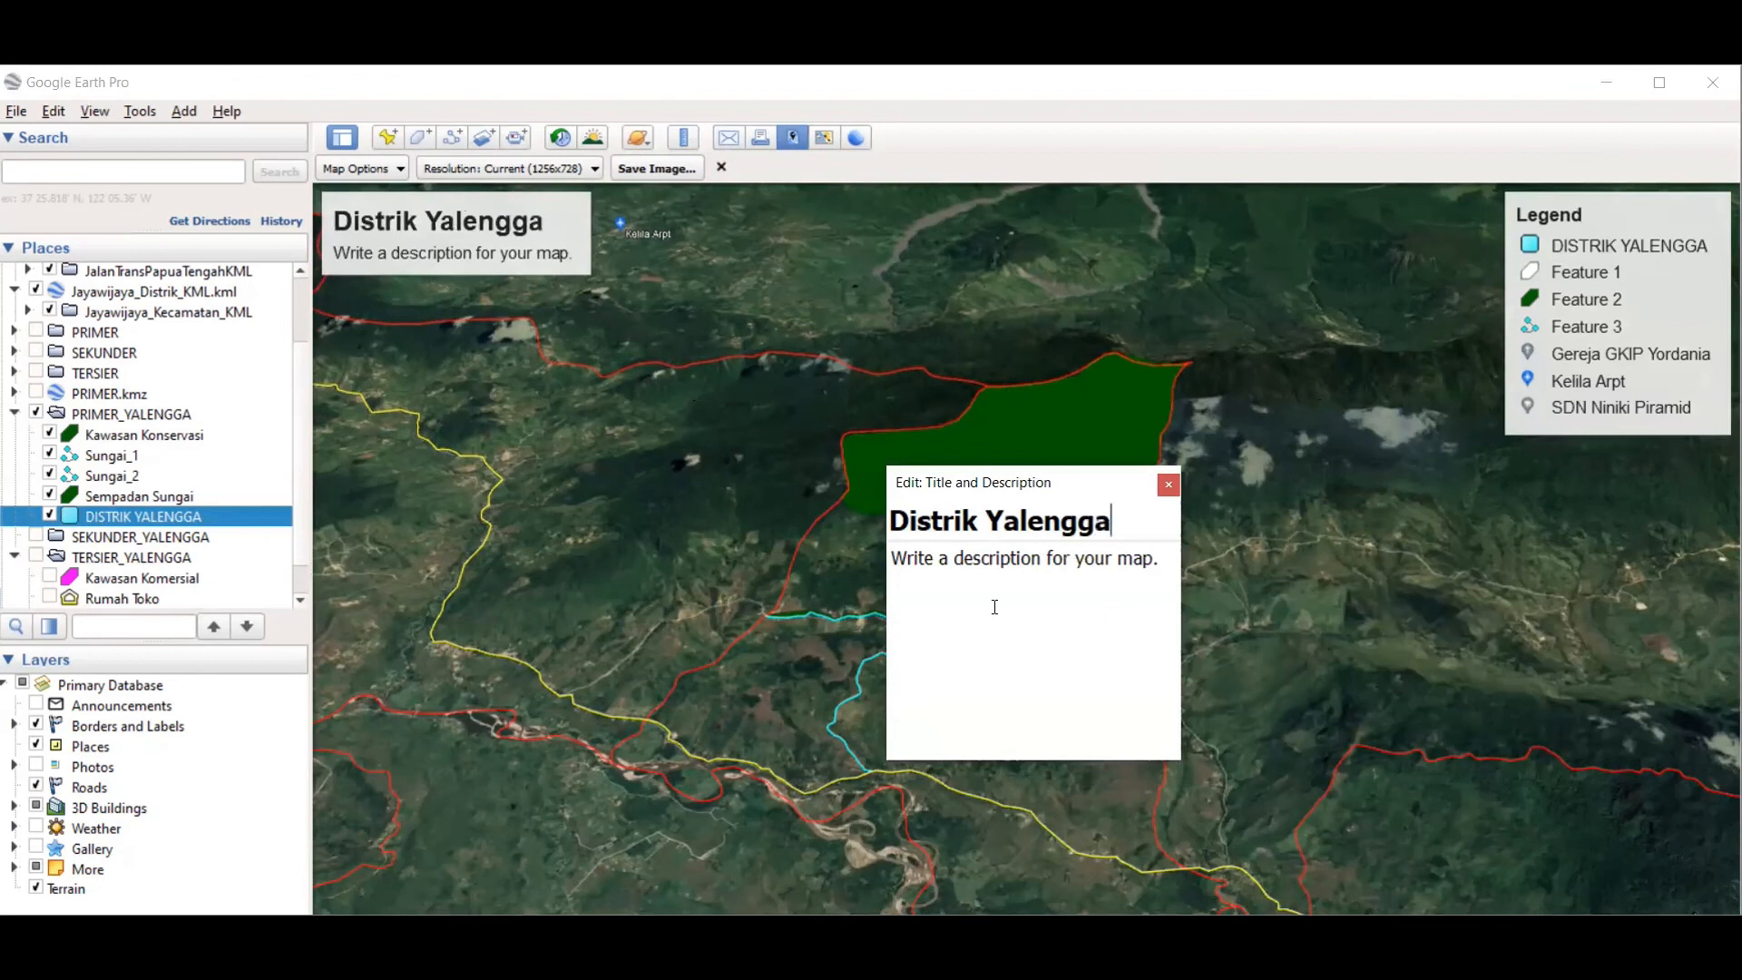
# Step: Describe the map as "Distrik Yalengga merupakan distrik dengan luas wilayah ... Km2 dan jumlah penduduk ... jiwa" and make its box narrower and taller
pyautogui.click(992, 562)
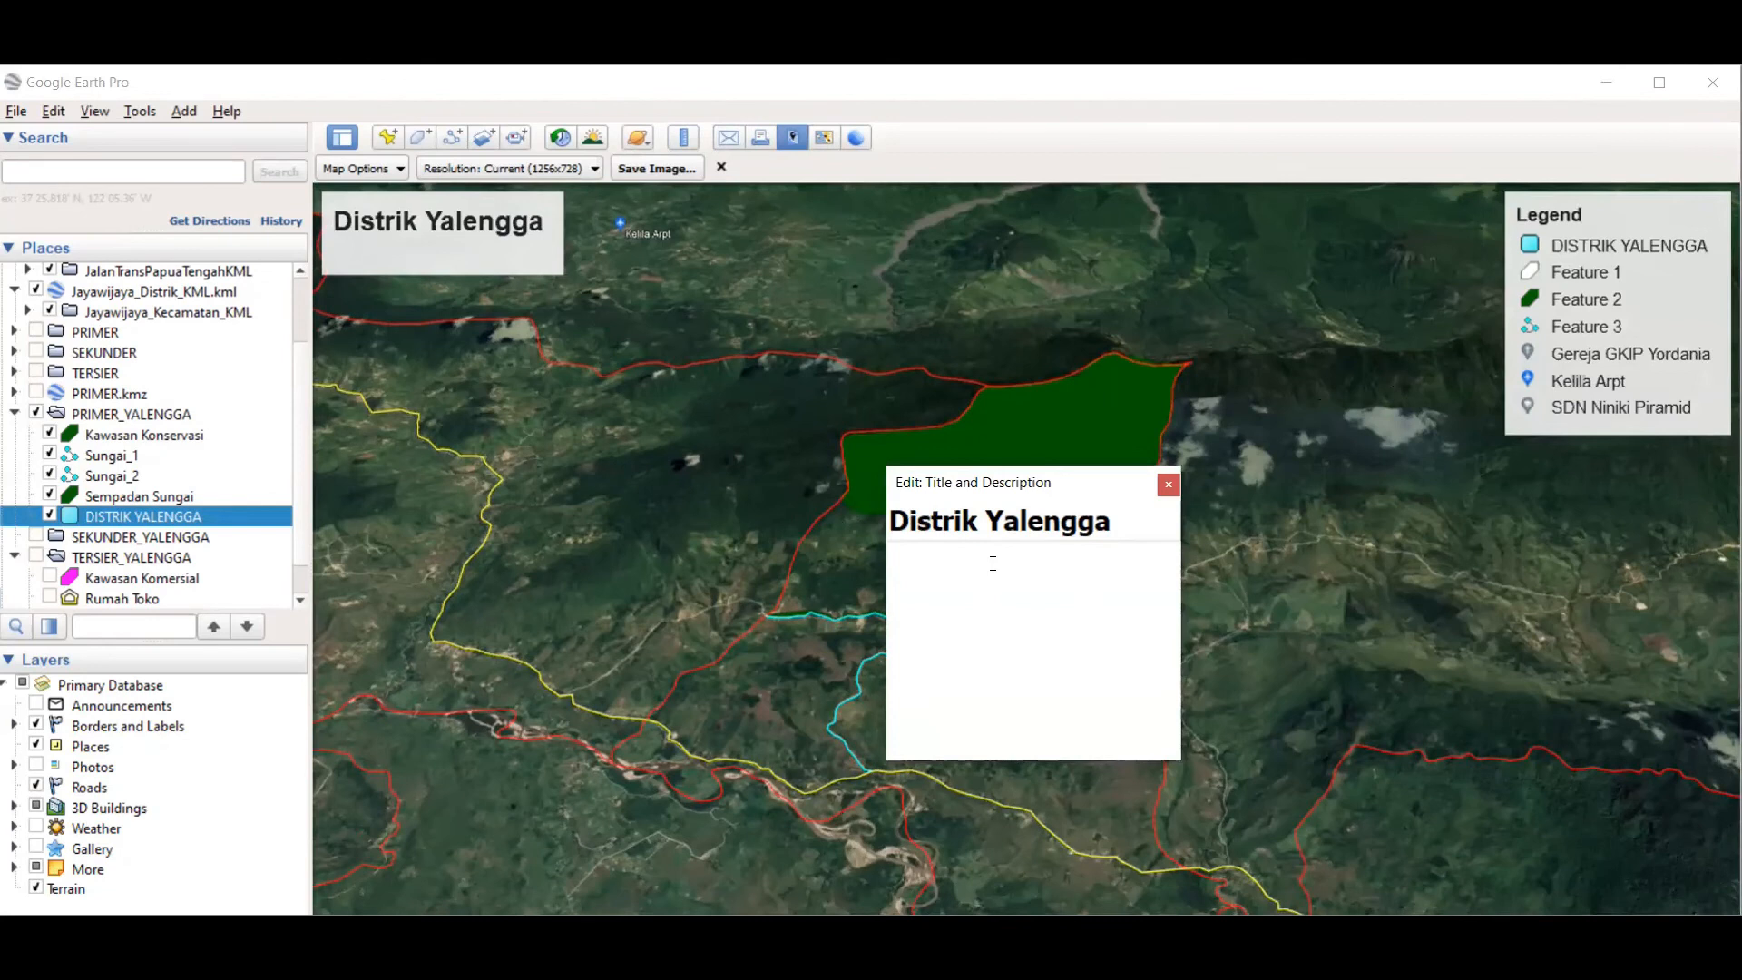
pyautogui.write('Distrik Yalen')
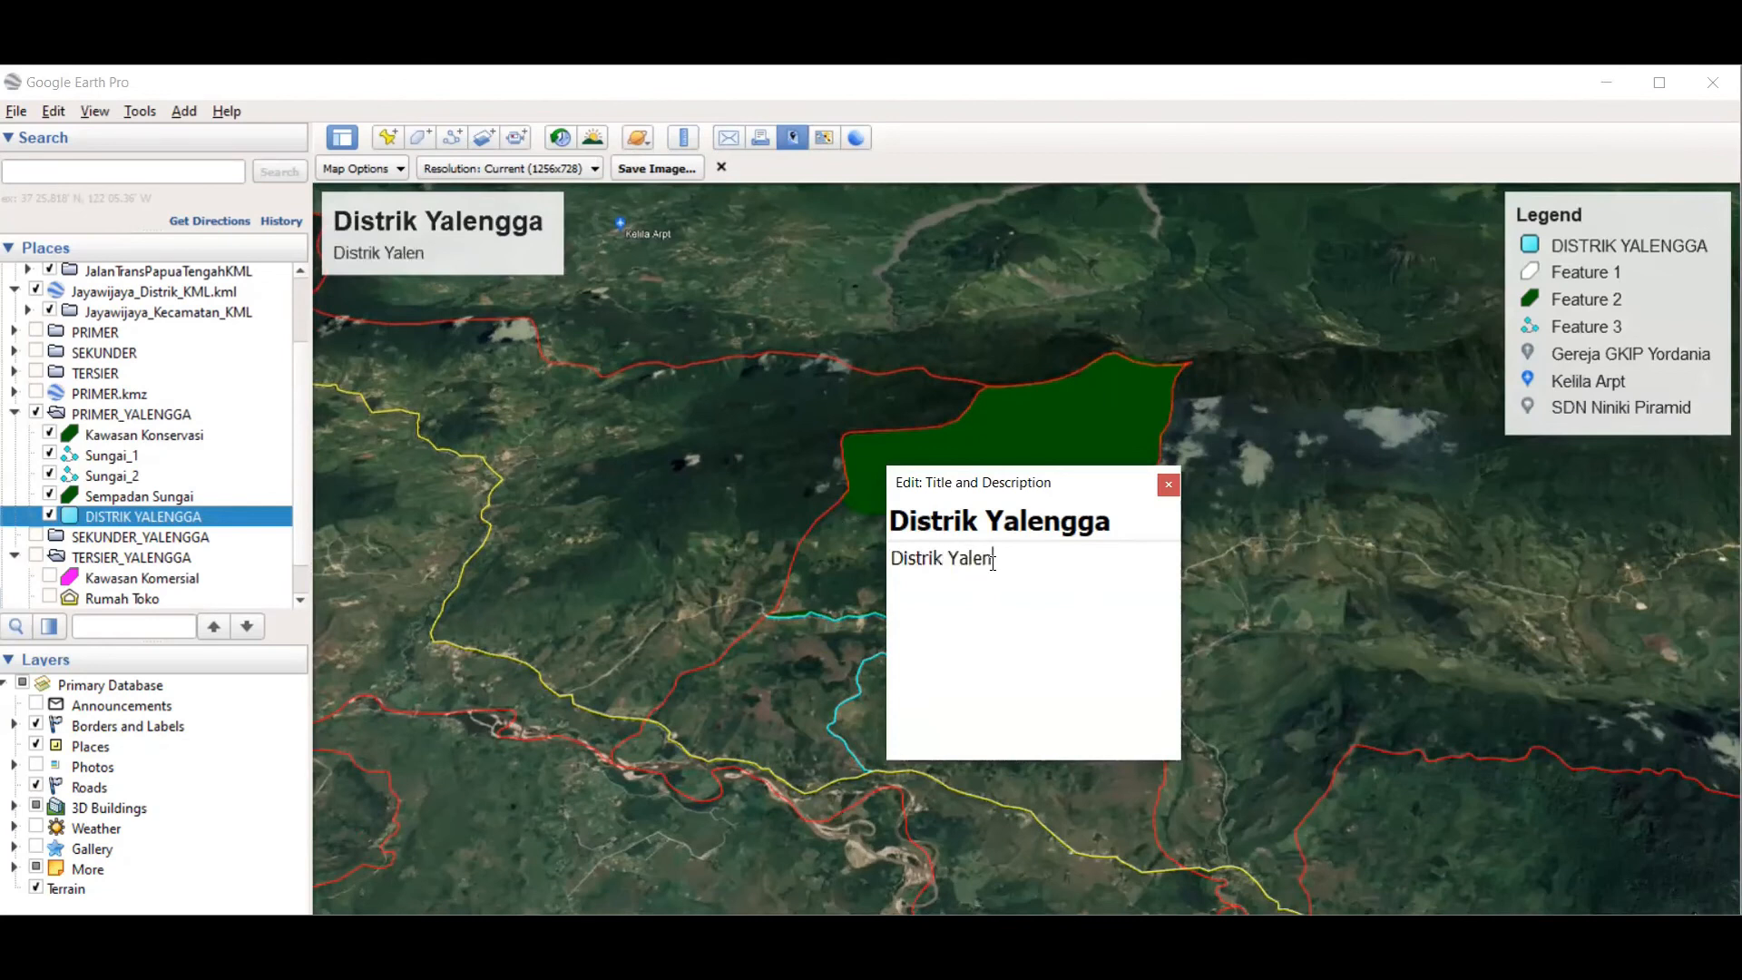
pyautogui.write('gga merupakan ')
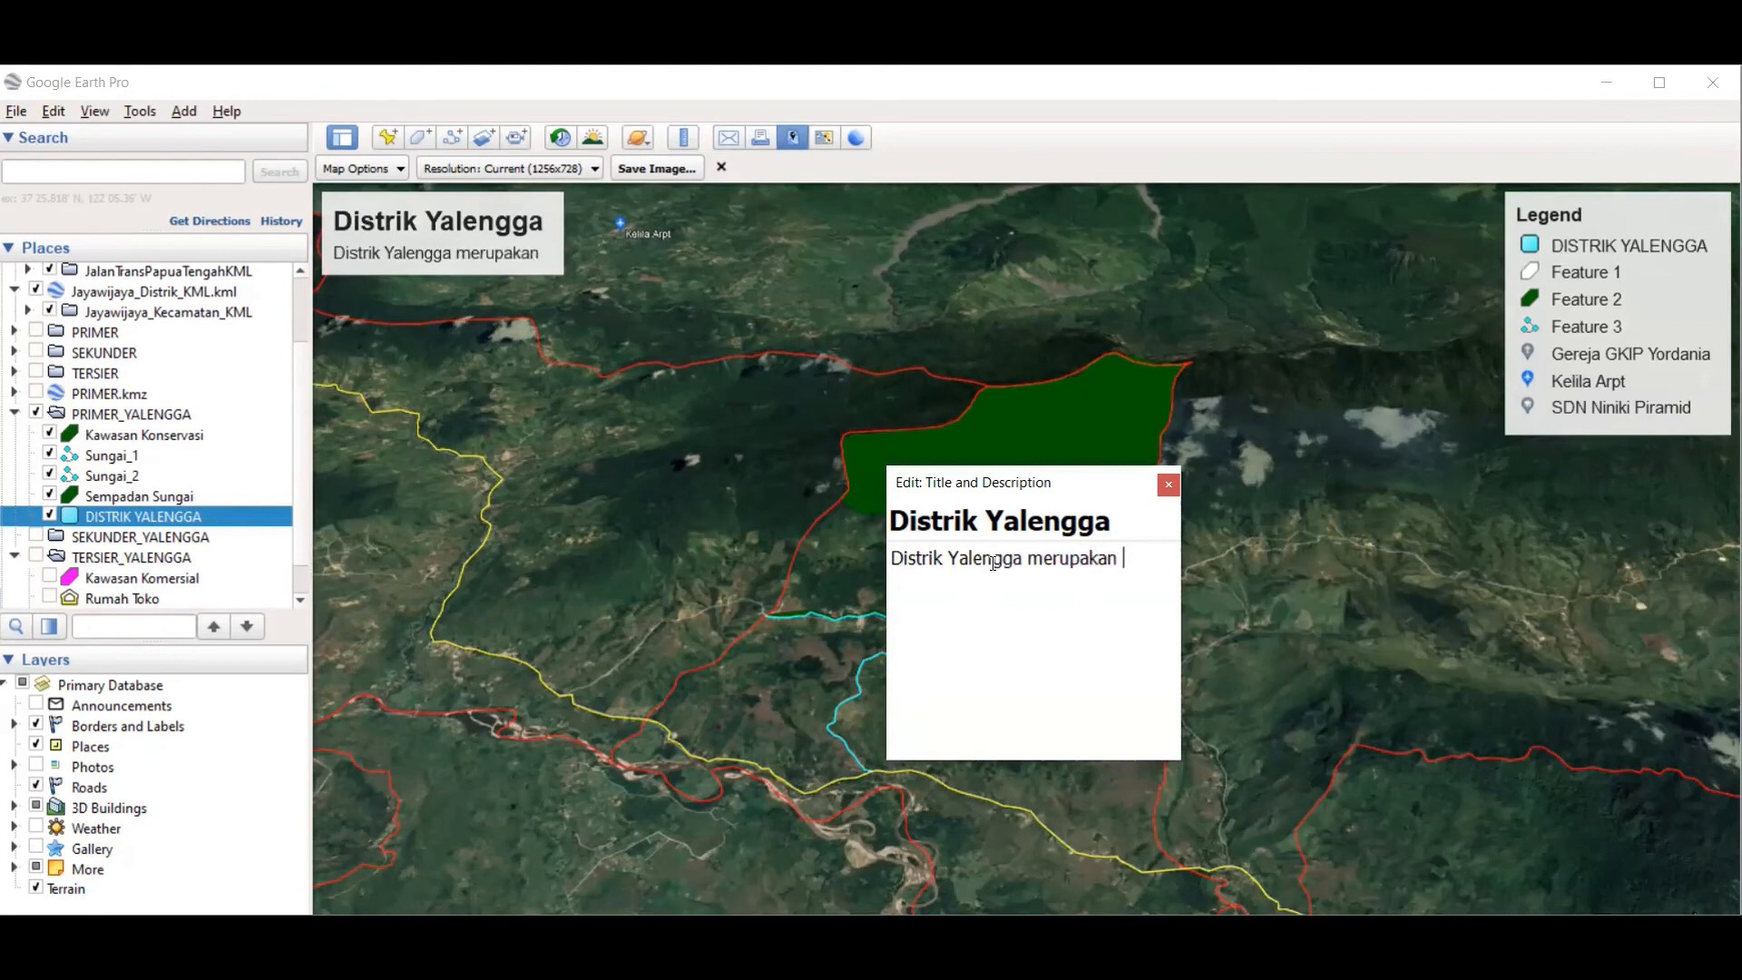
pyautogui.write('distrik ')
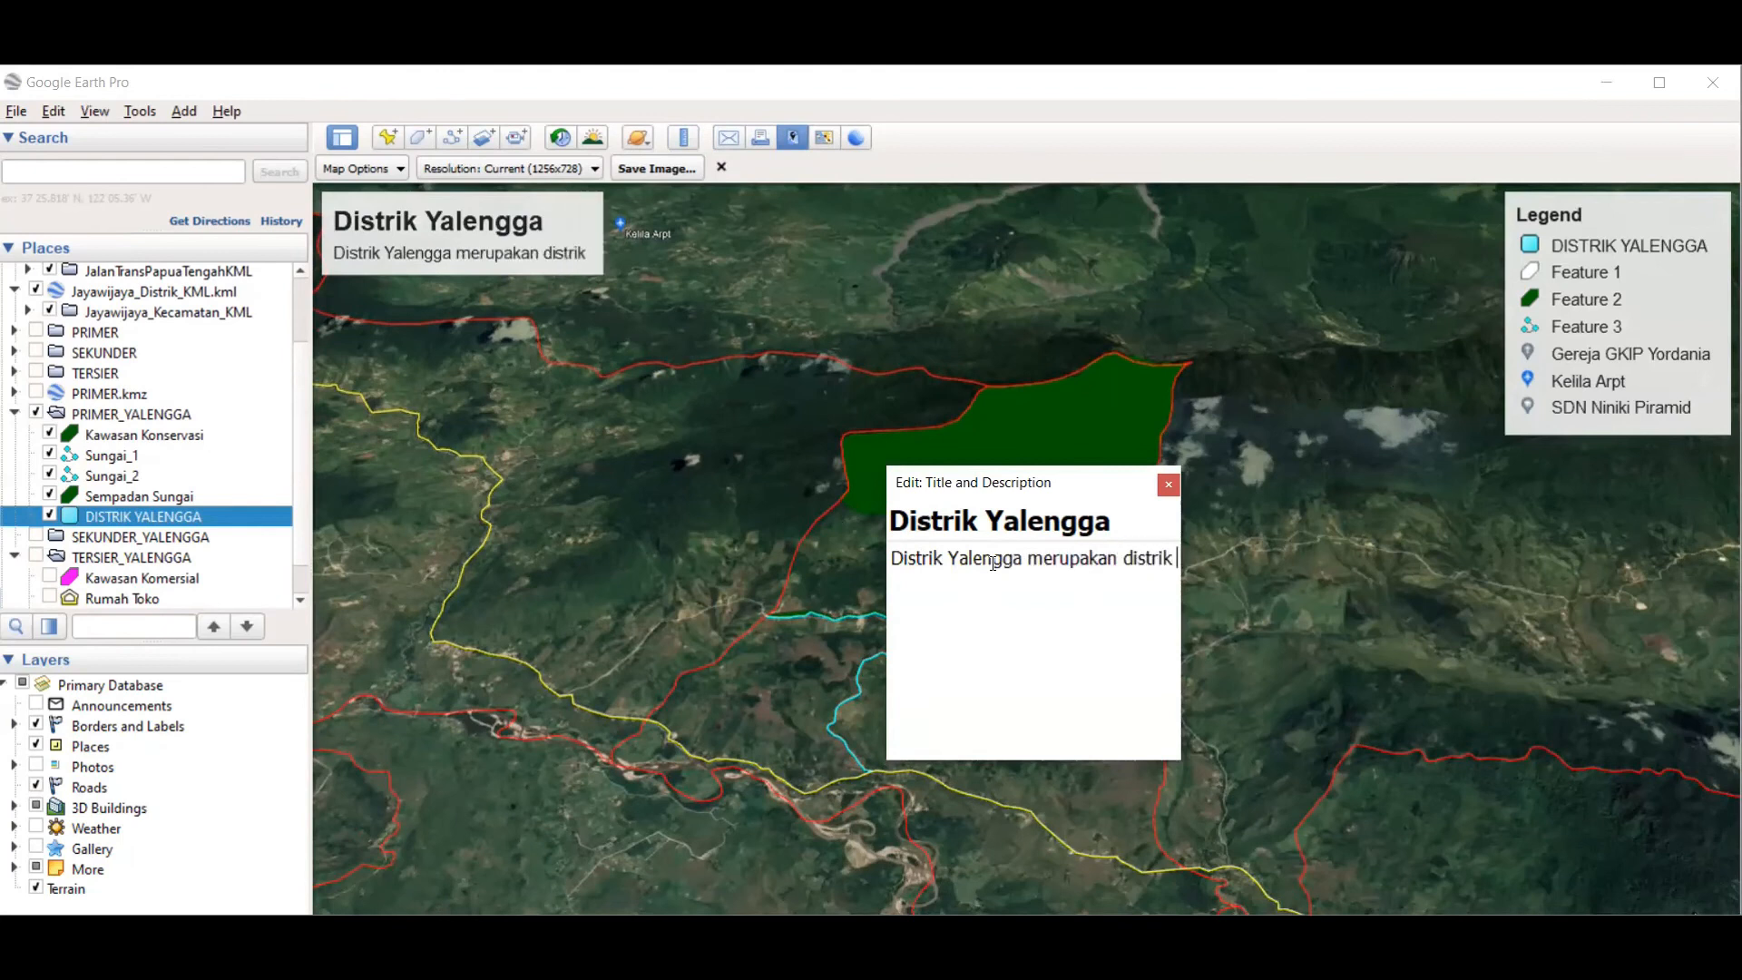
pyautogui.write('dengan luas ')
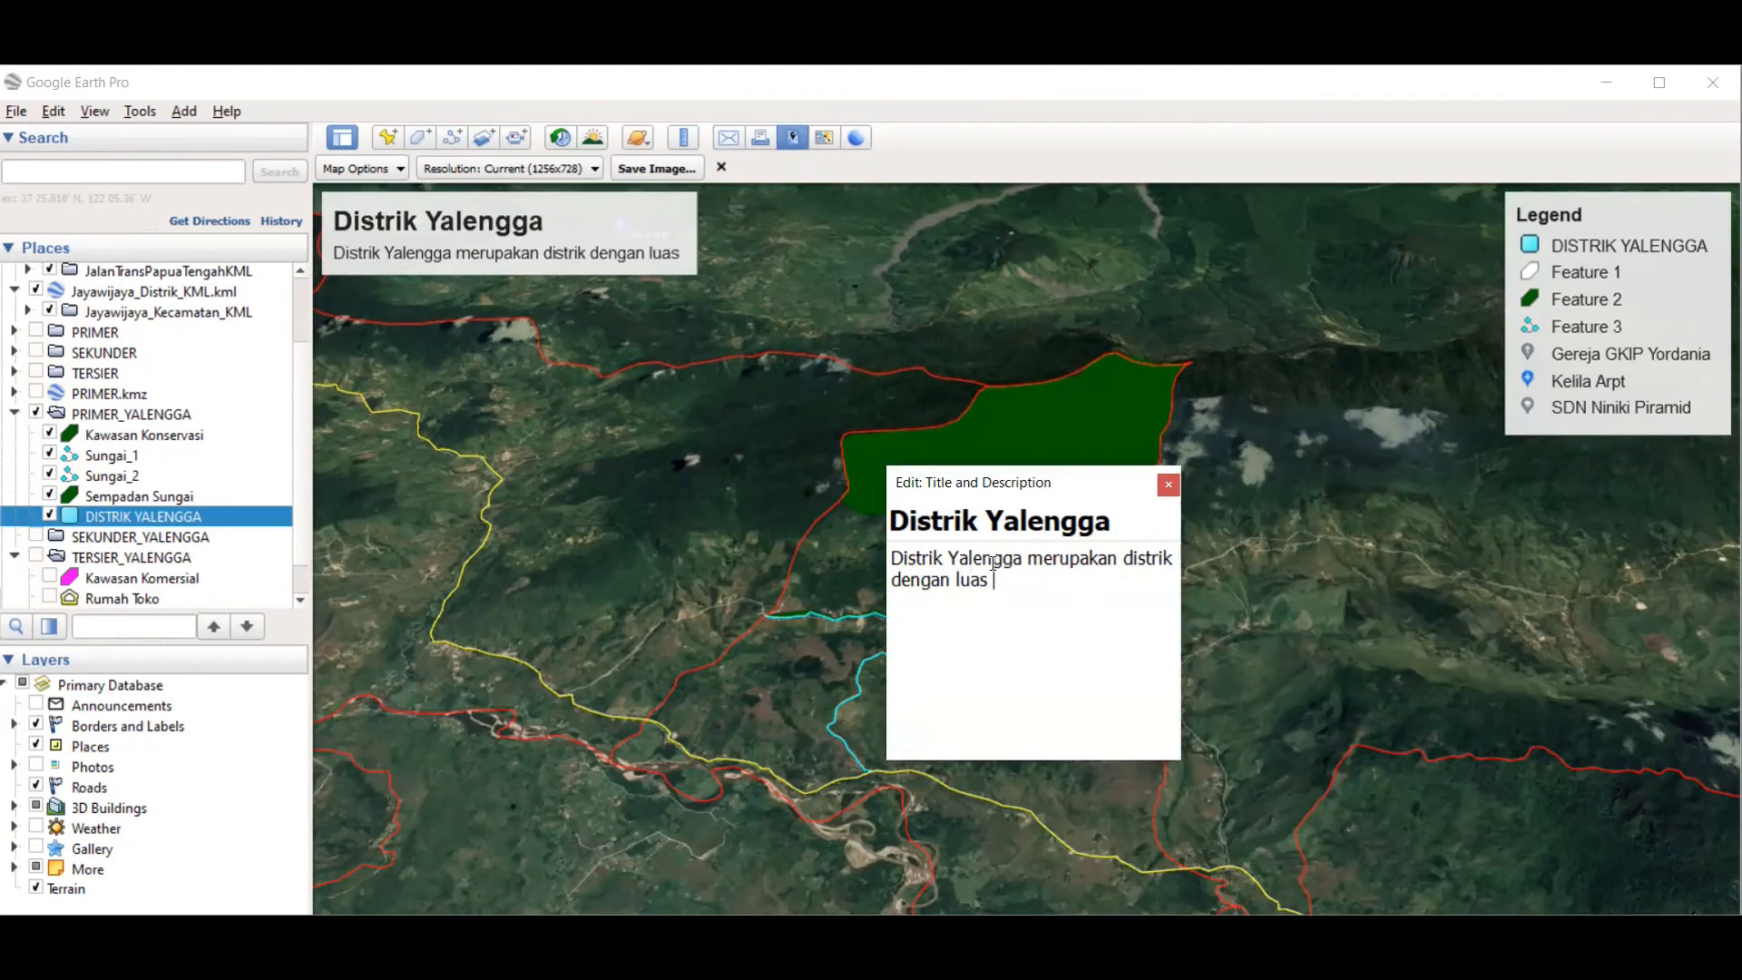
pyautogui.write('wilayah ')
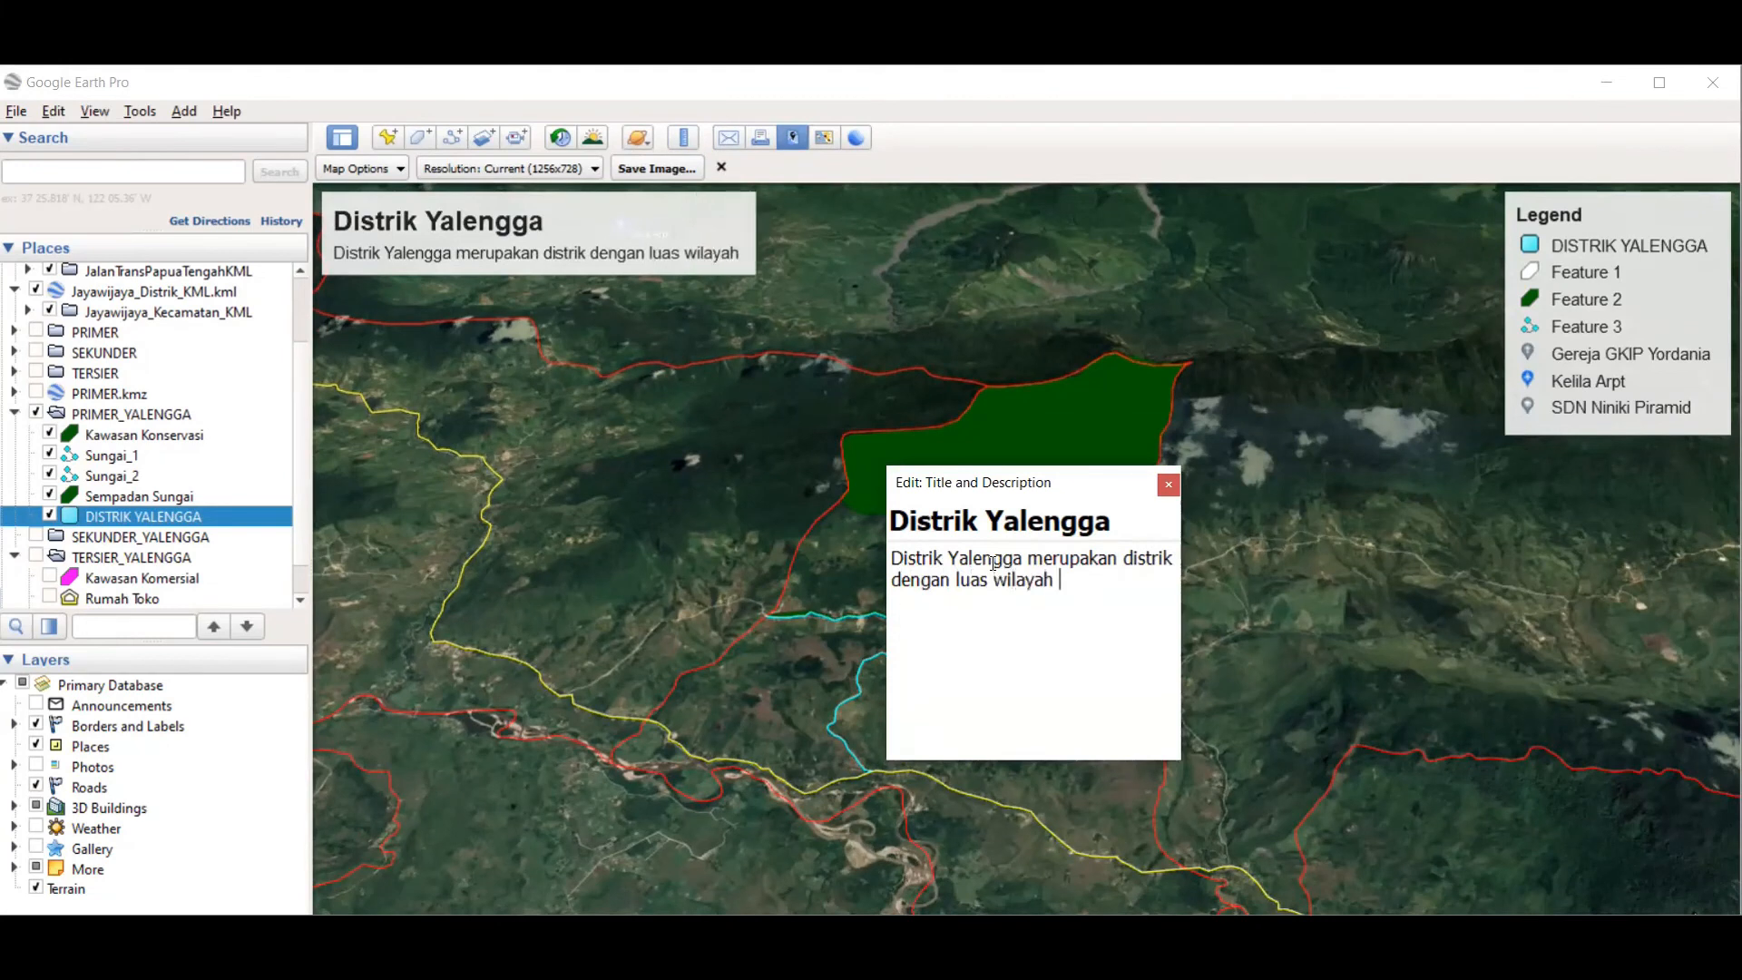
pyautogui.write('...')
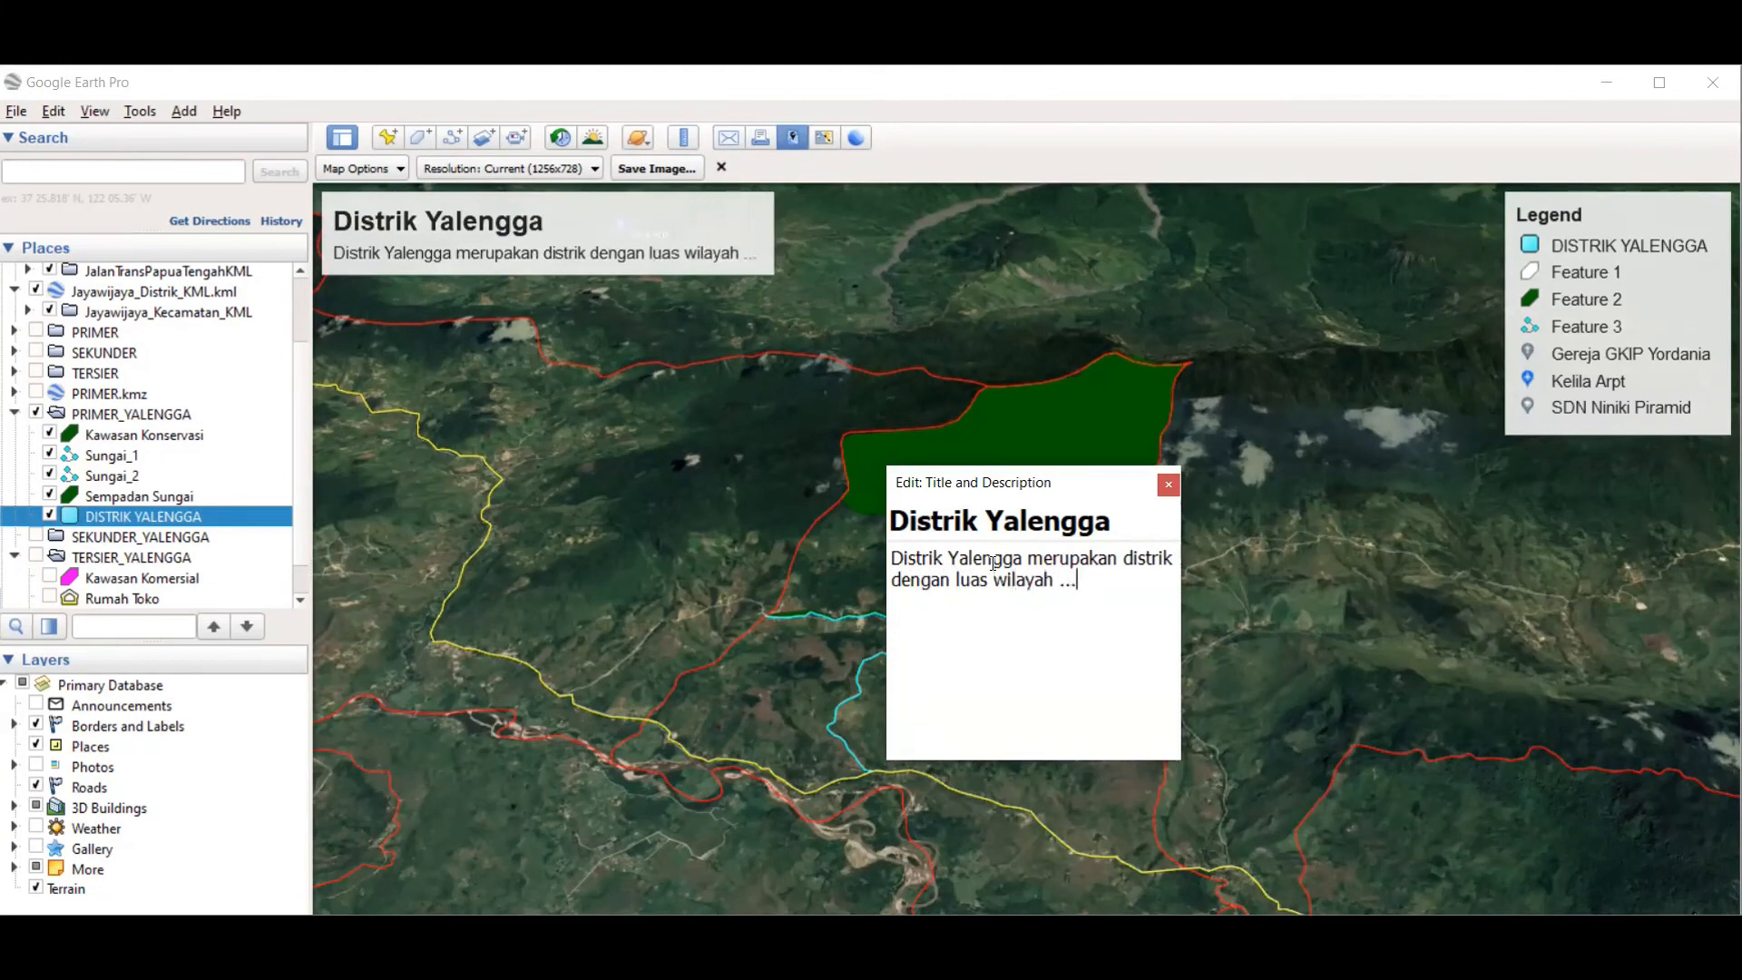
pyautogui.write(' Km2 da')
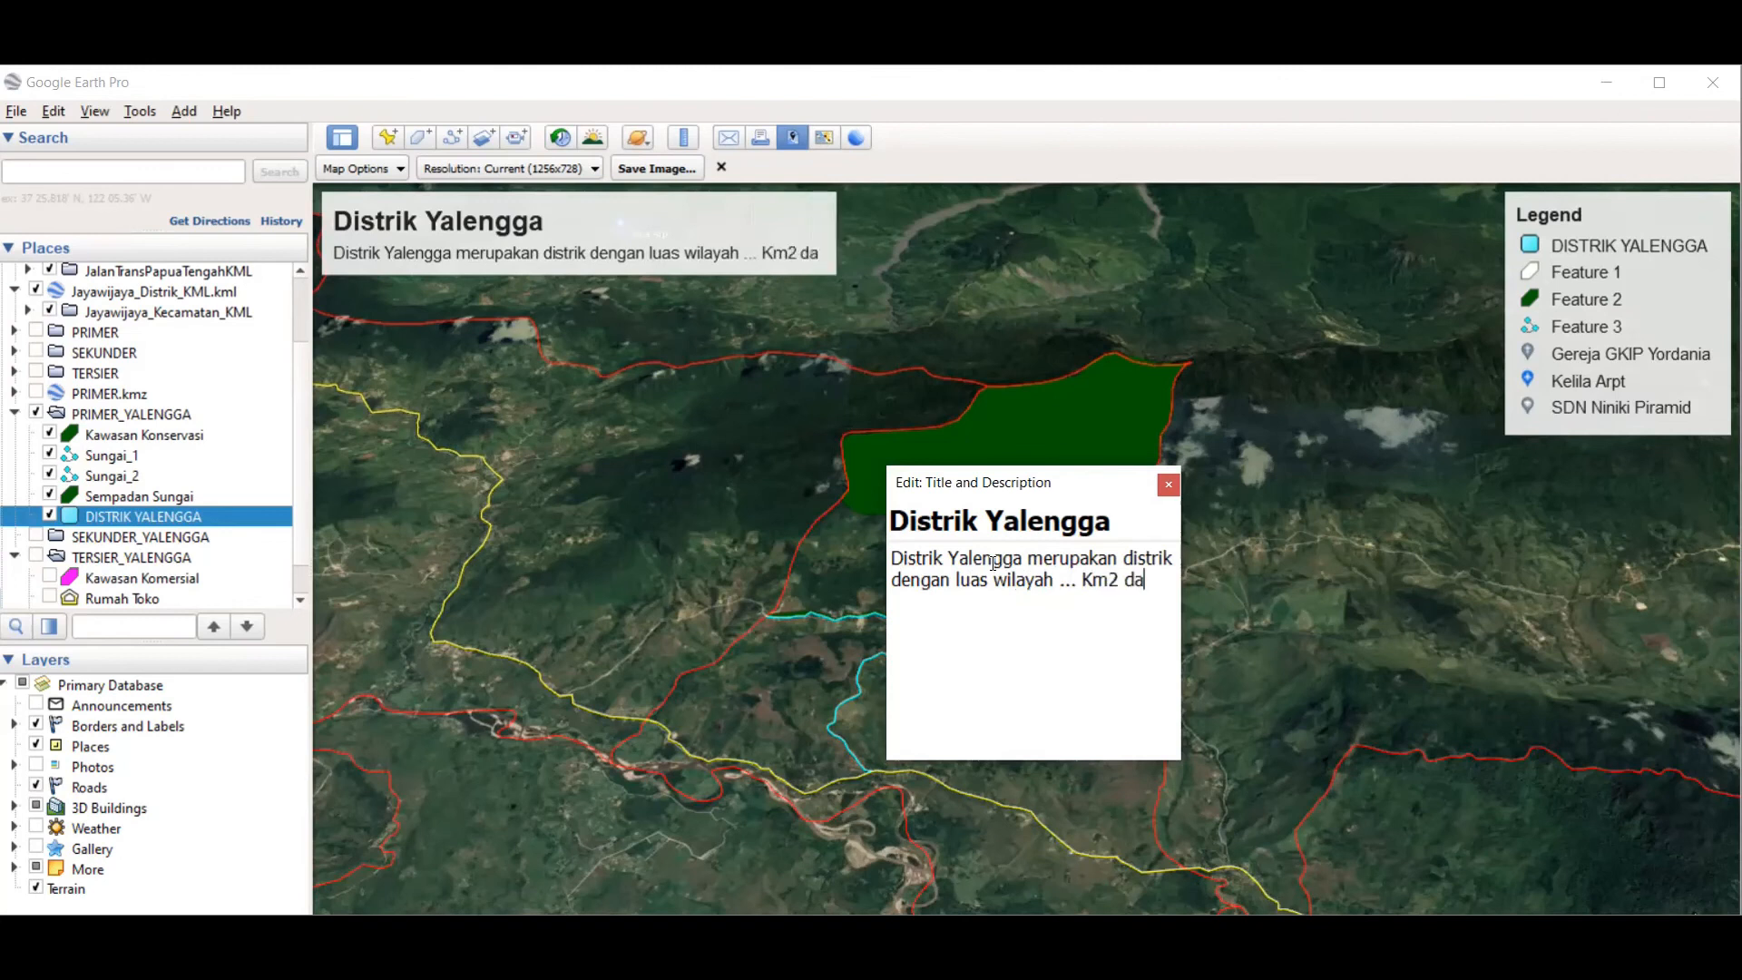
pyautogui.write('n jumlah ')
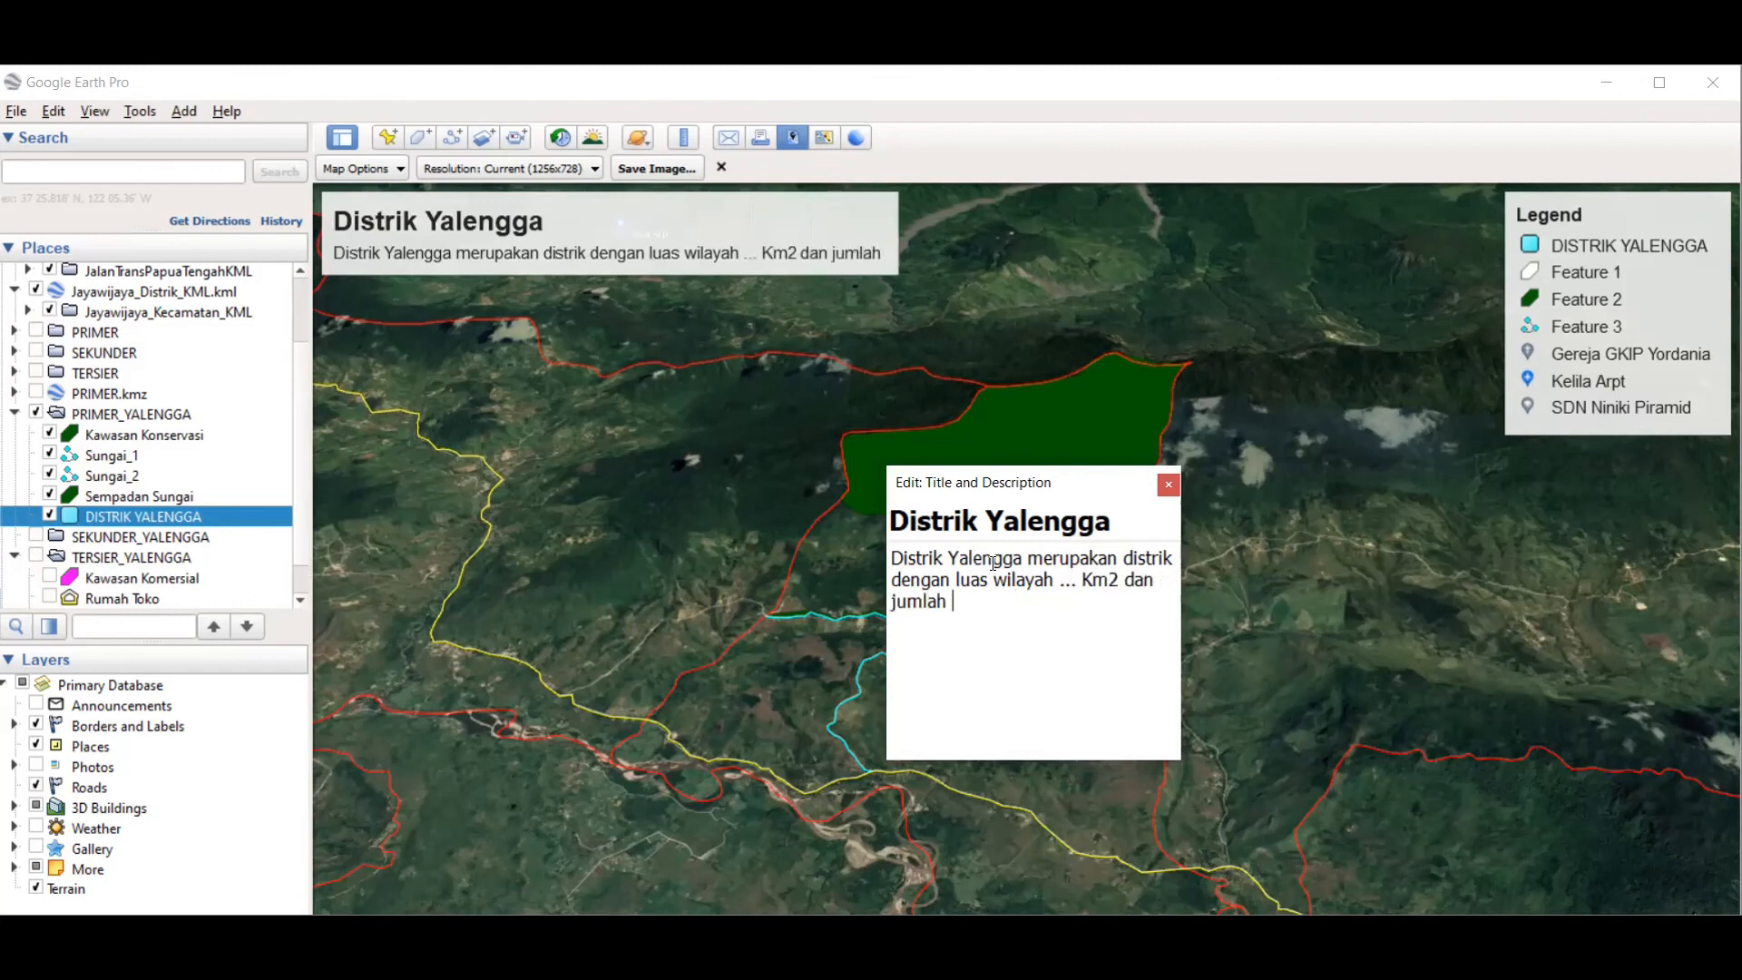
pyautogui.write('penduduk ')
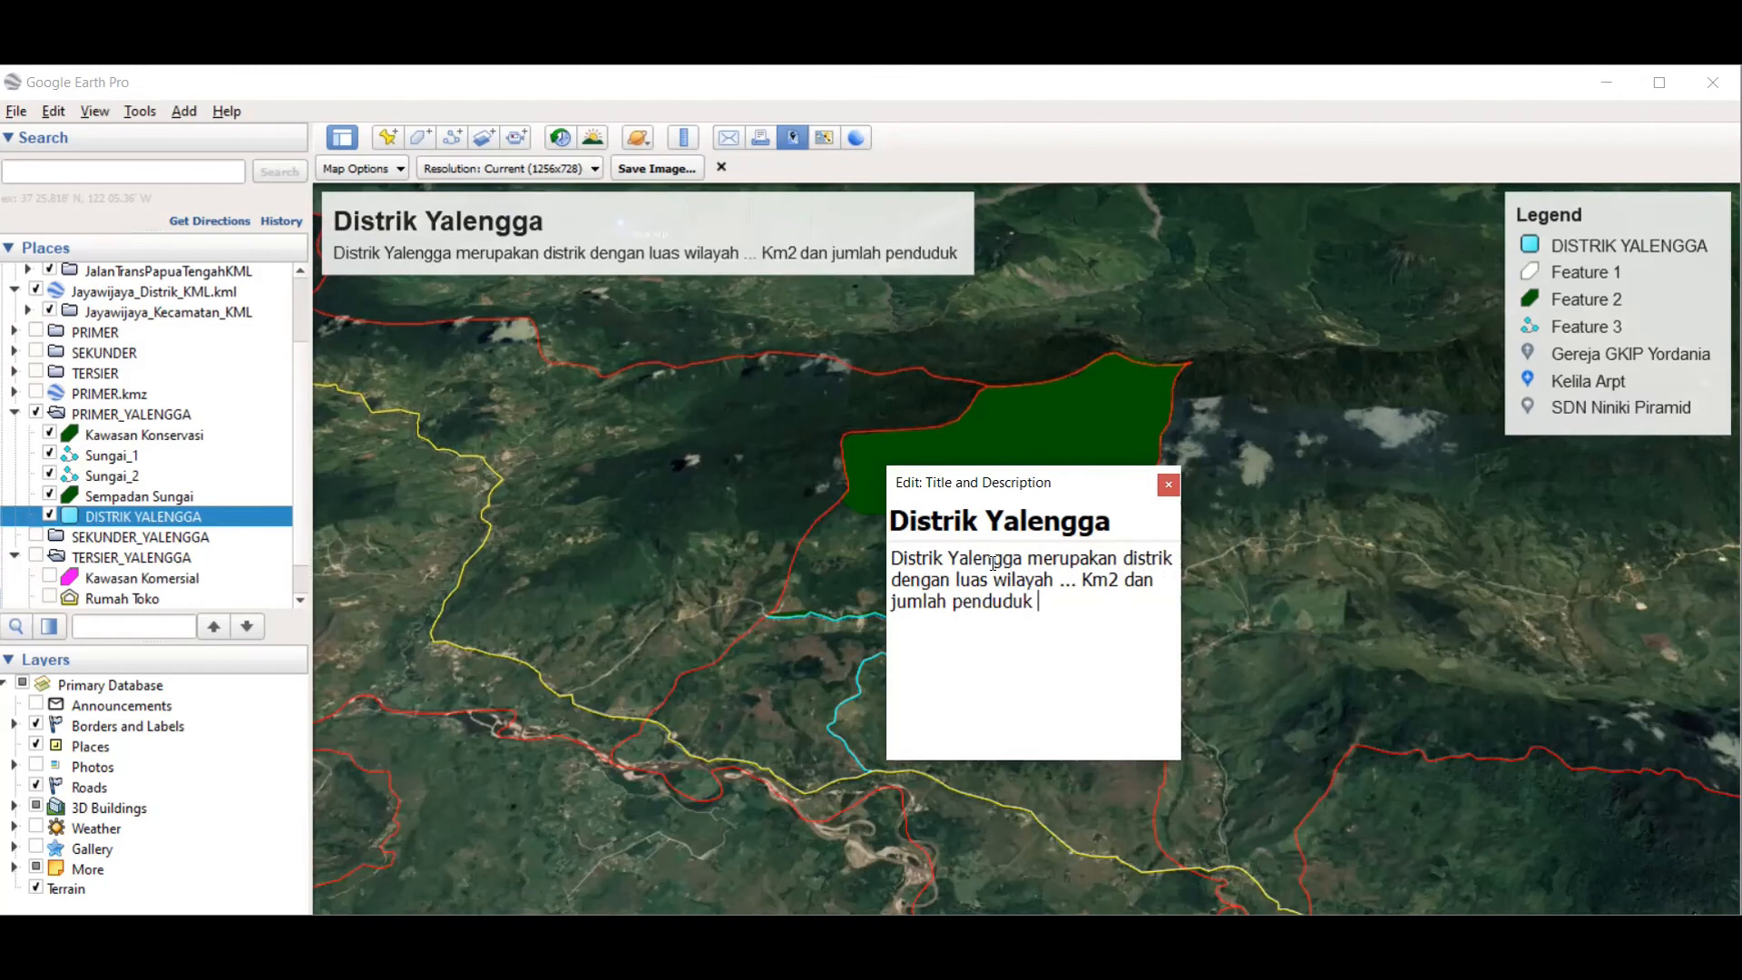
pyautogui.write('... jiwa')
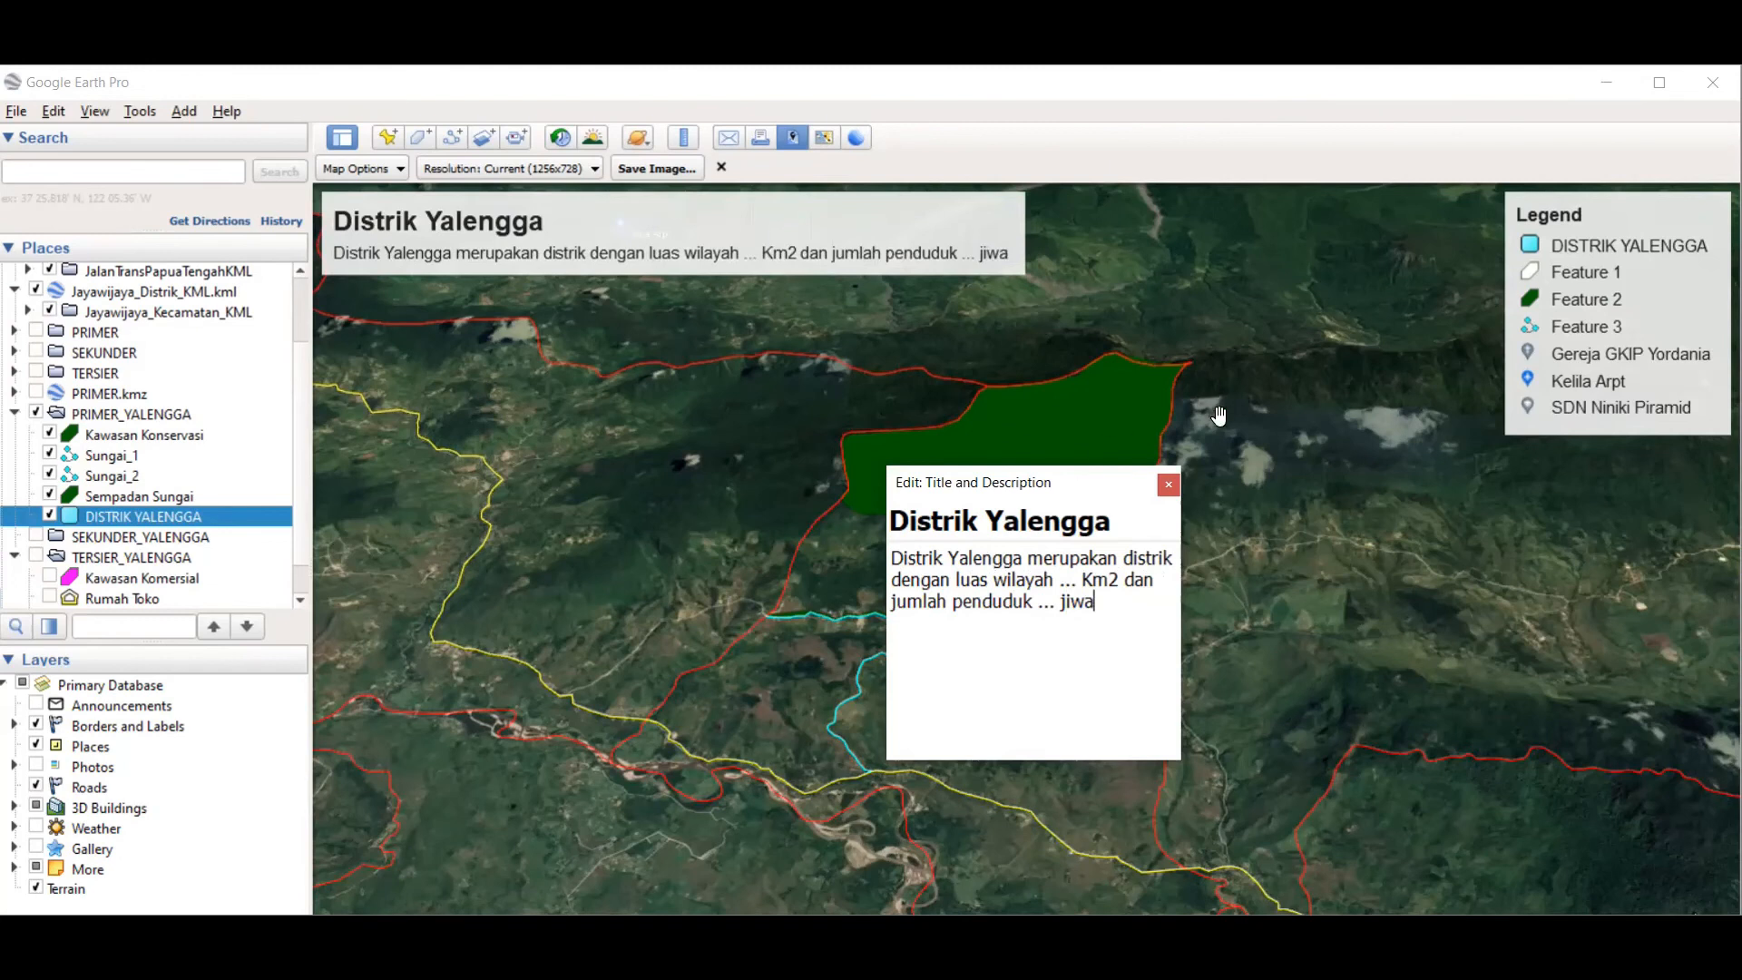
pyautogui.click(1168, 483)
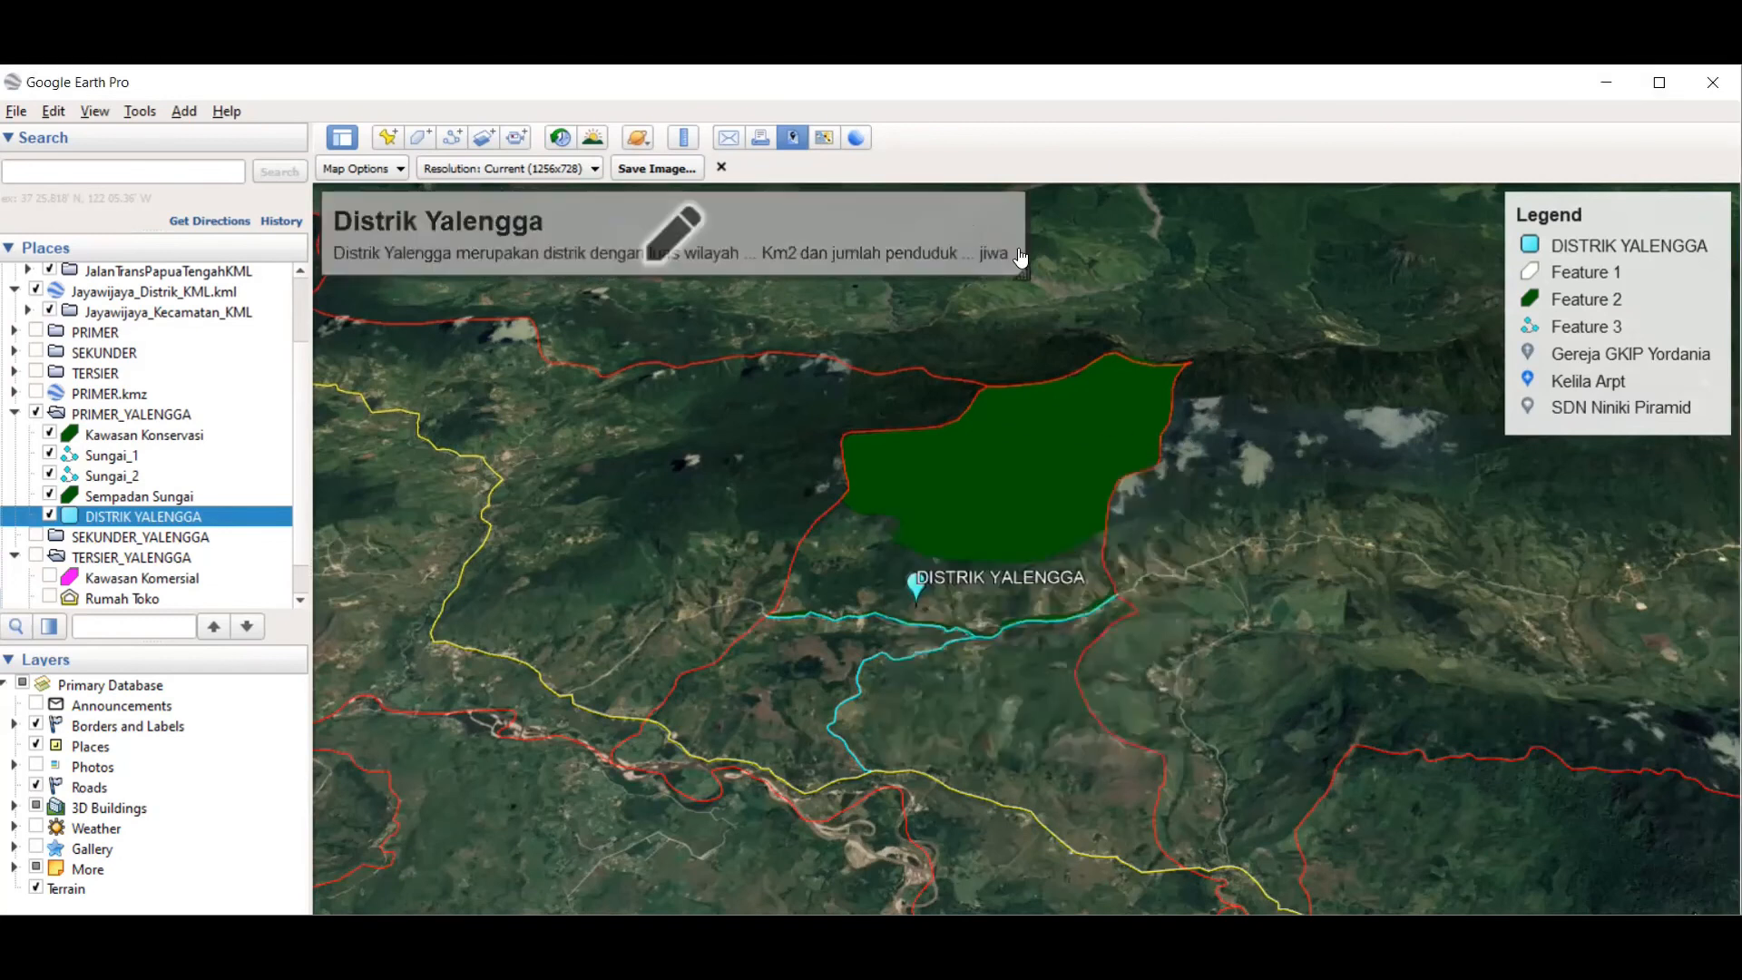
pyautogui.moveTo(1023, 271); pyautogui.dragTo(750, 388)
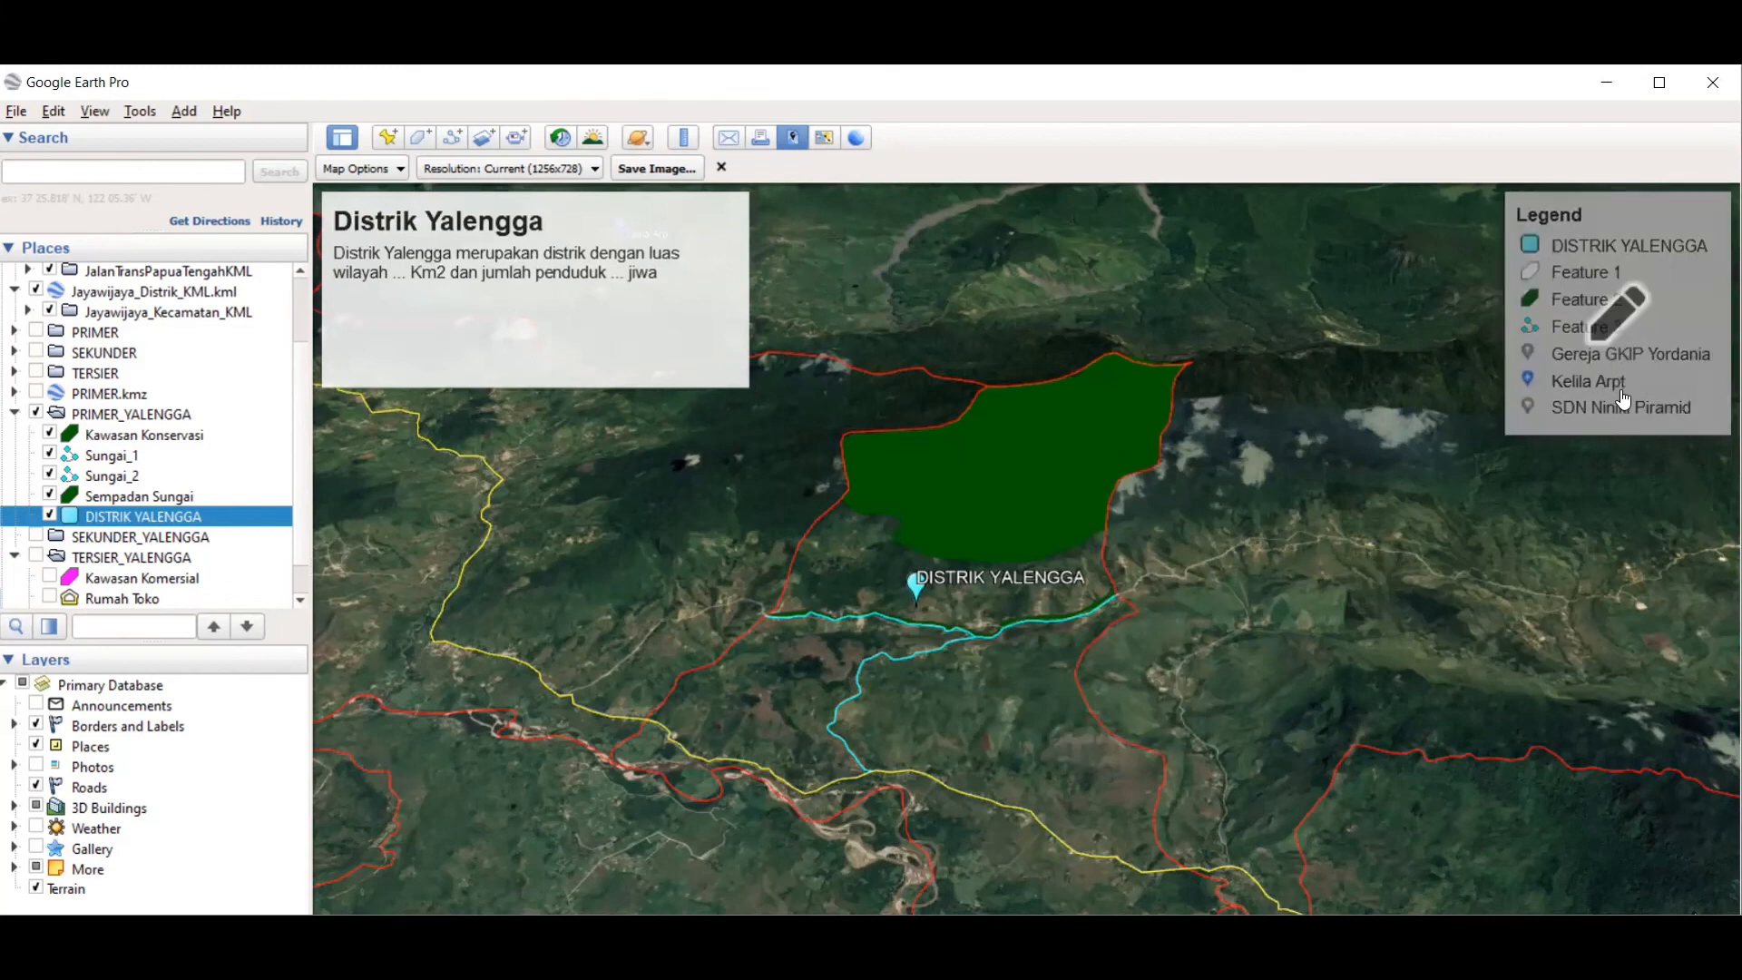
# Step: Remove Feature 1, Feature 2, Feature 3, Gereja GKIP Yordania, Kelila Arpt and SDN Niniki Piramid from the legend, keeping only DISTRIK YALENGGA
pyautogui.click(1608, 332)
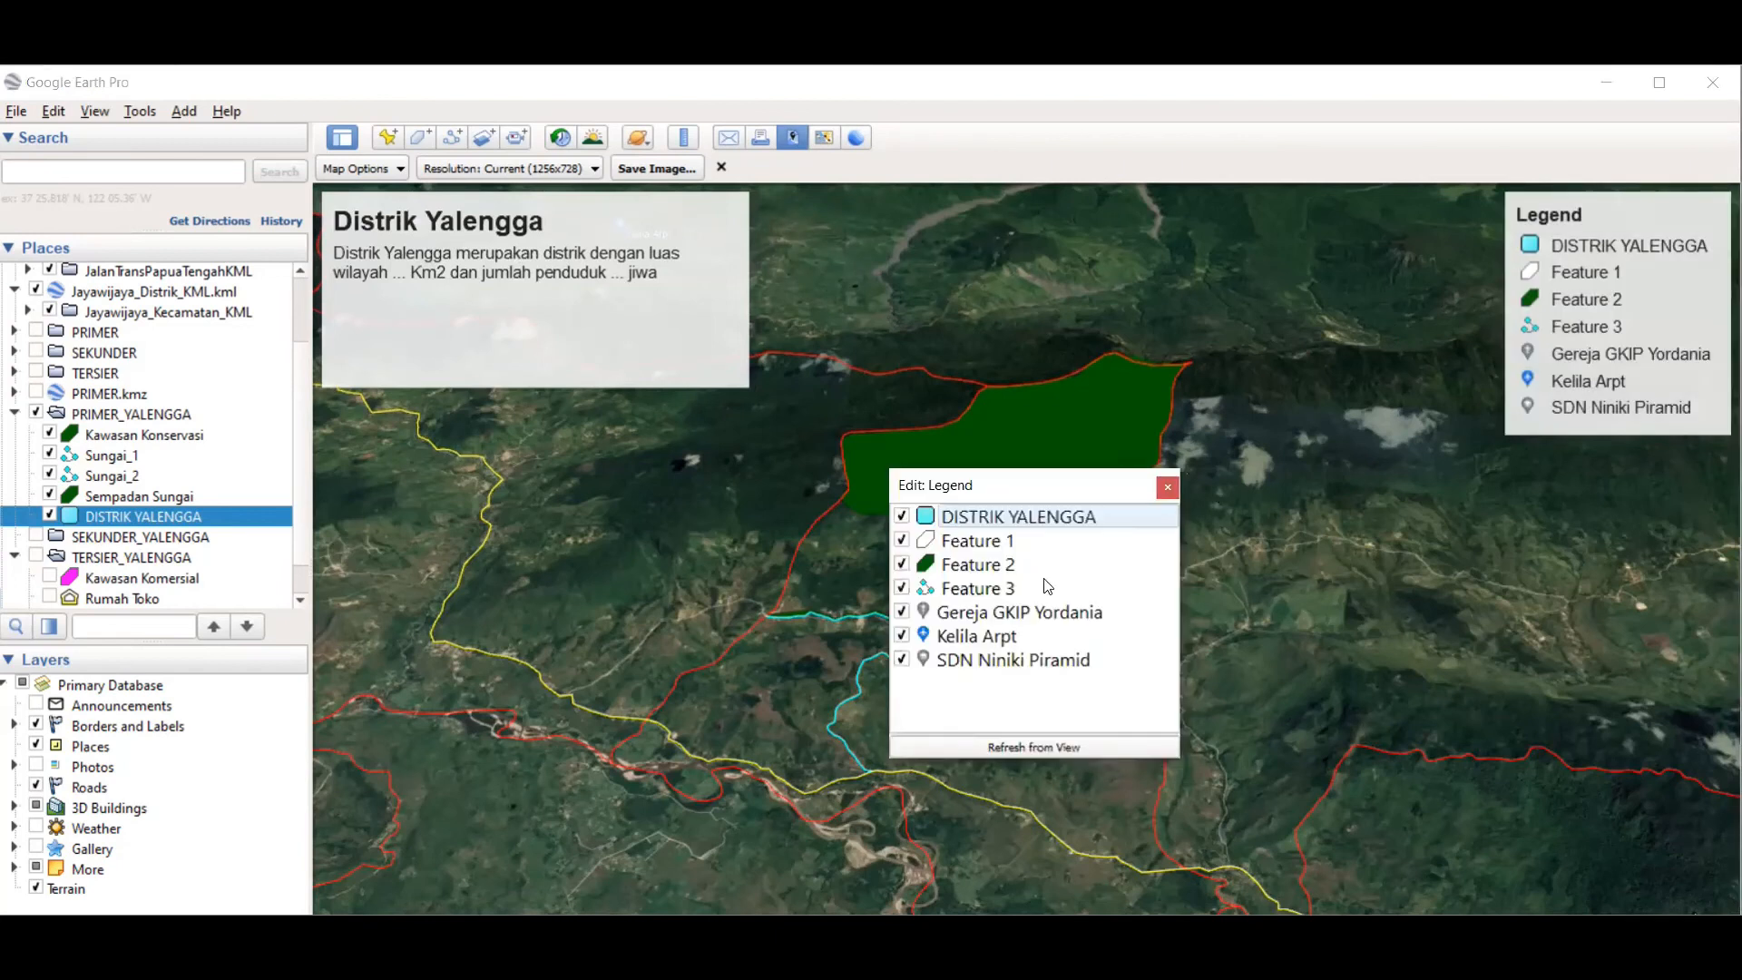
pyautogui.click(902, 661)
pyautogui.click(901, 636)
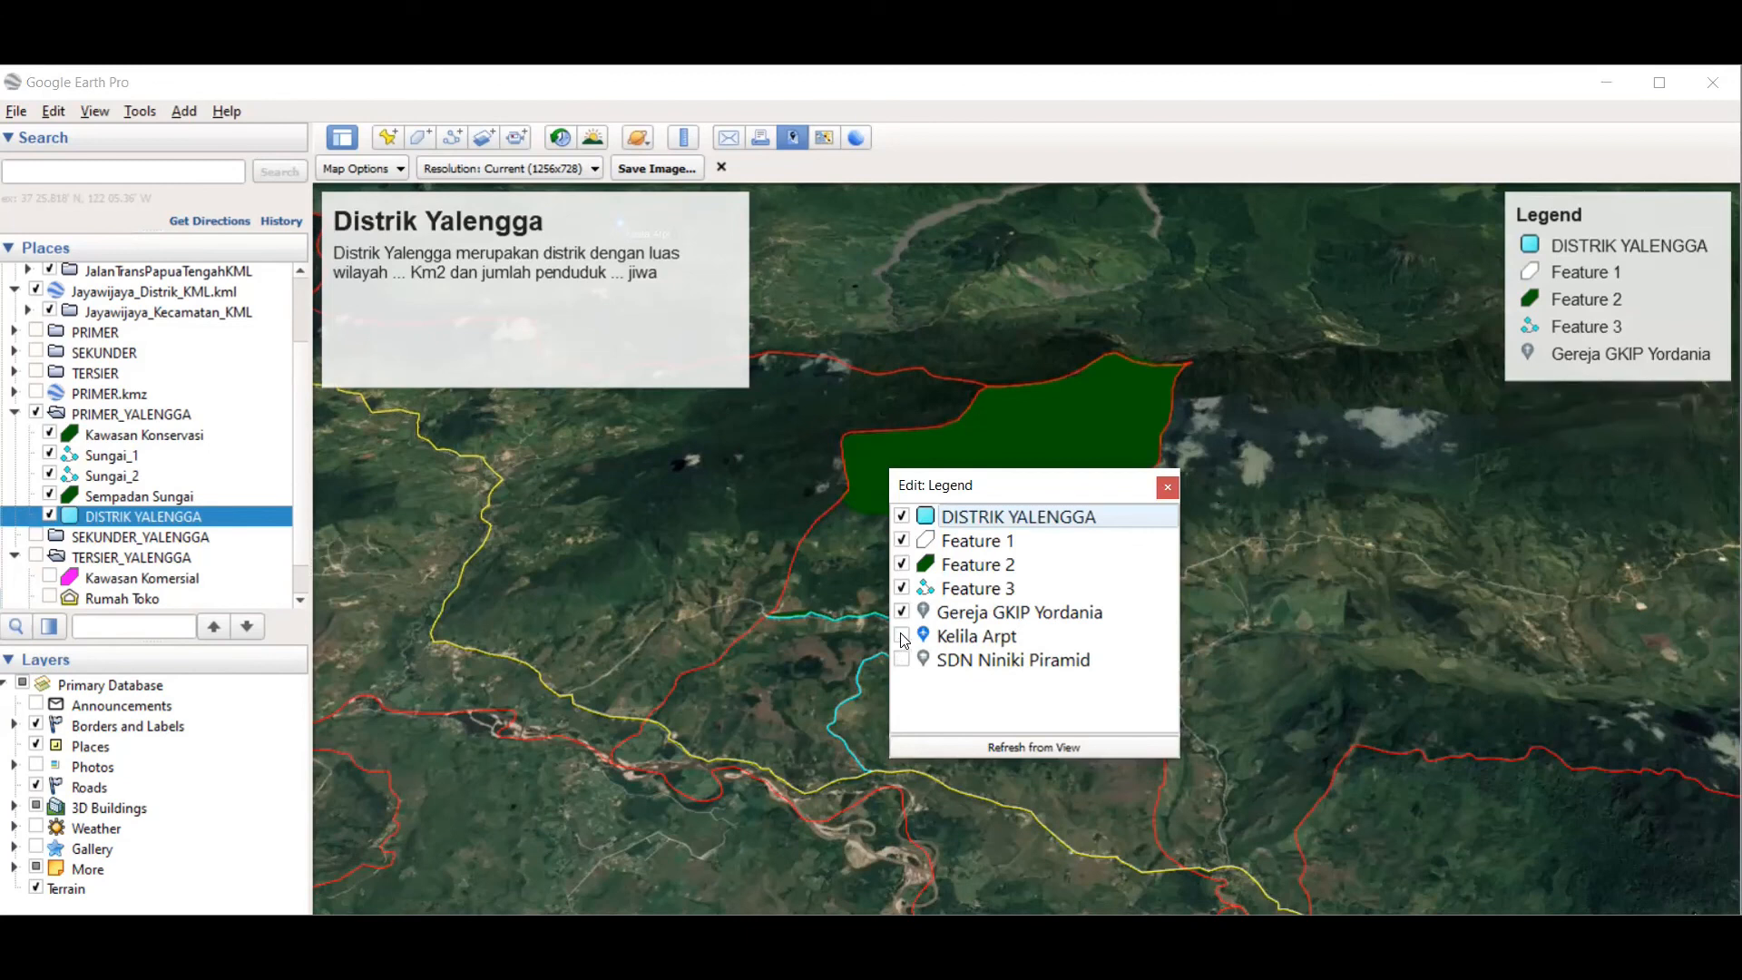
pyautogui.click(902, 613)
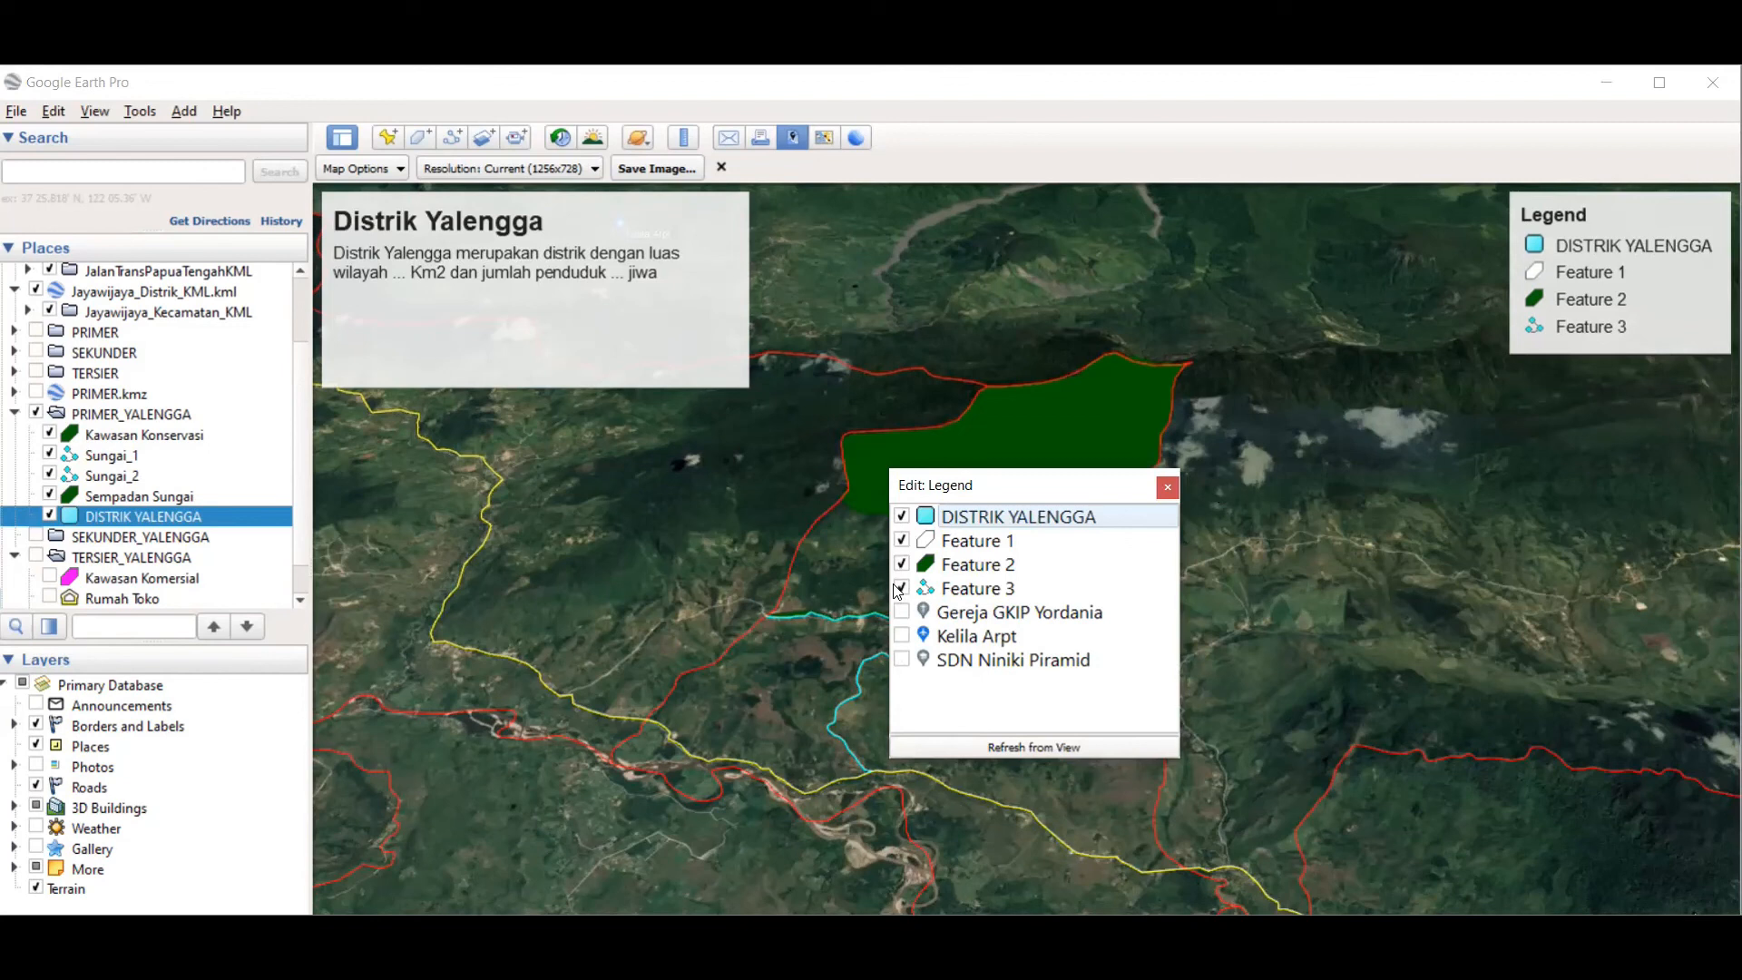
pyautogui.click(899, 589)
pyautogui.click(902, 565)
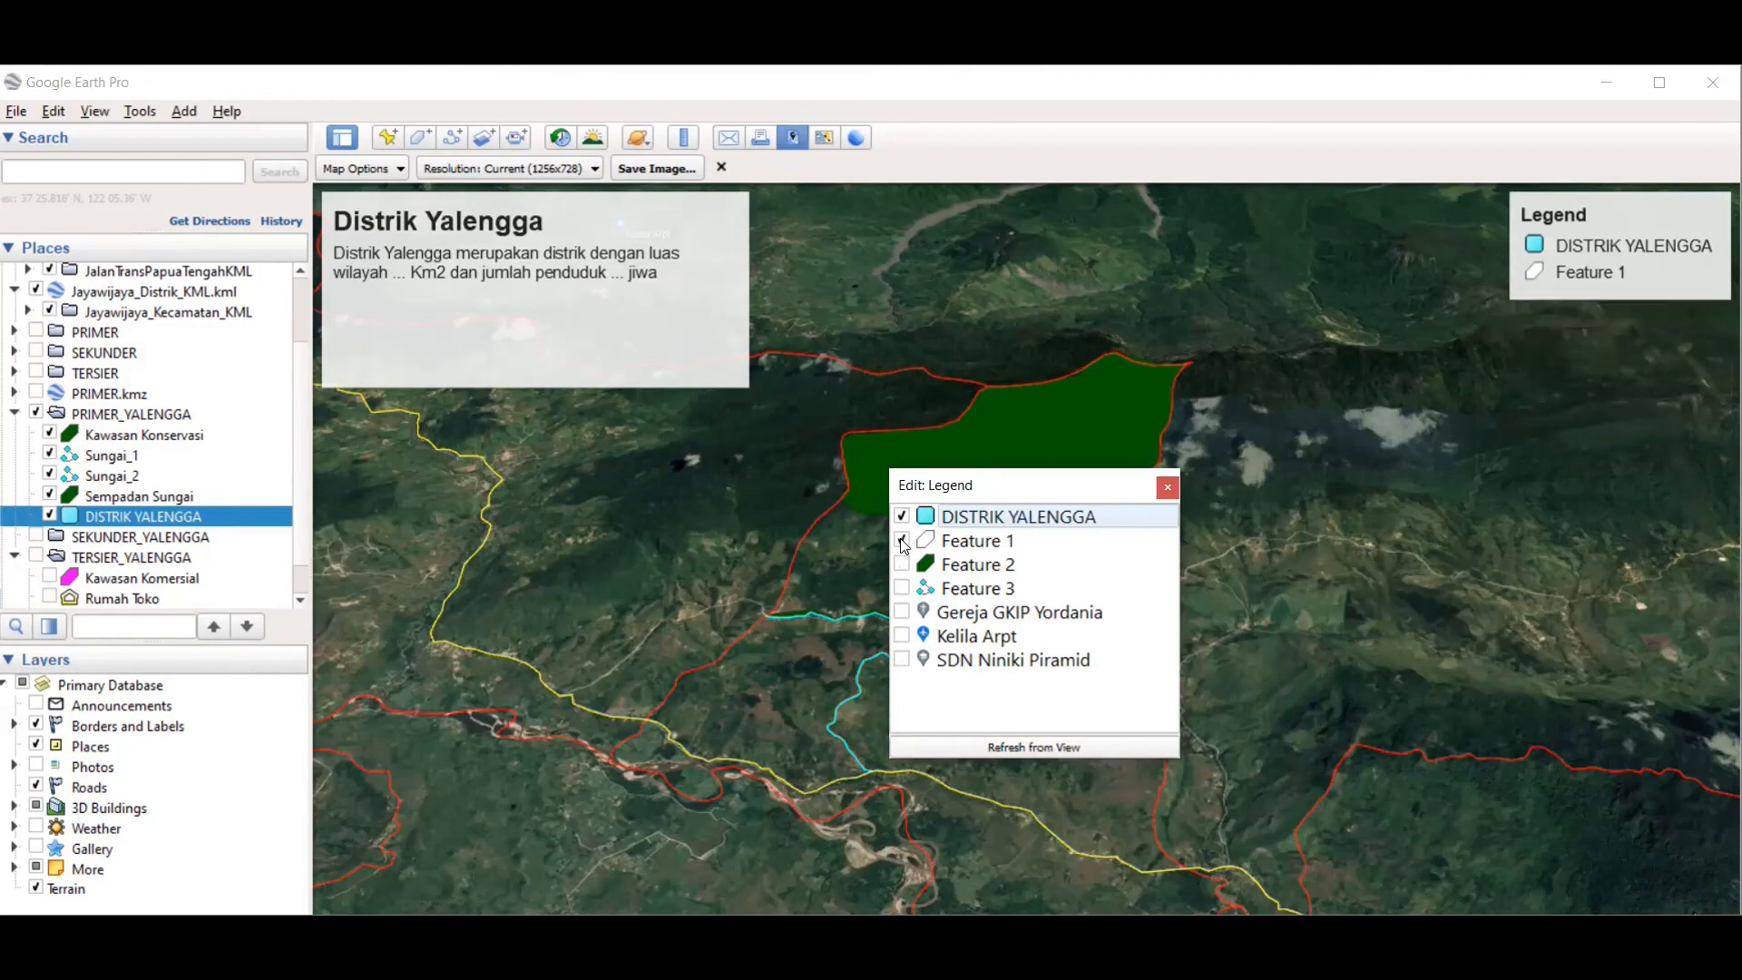
pyautogui.click(902, 542)
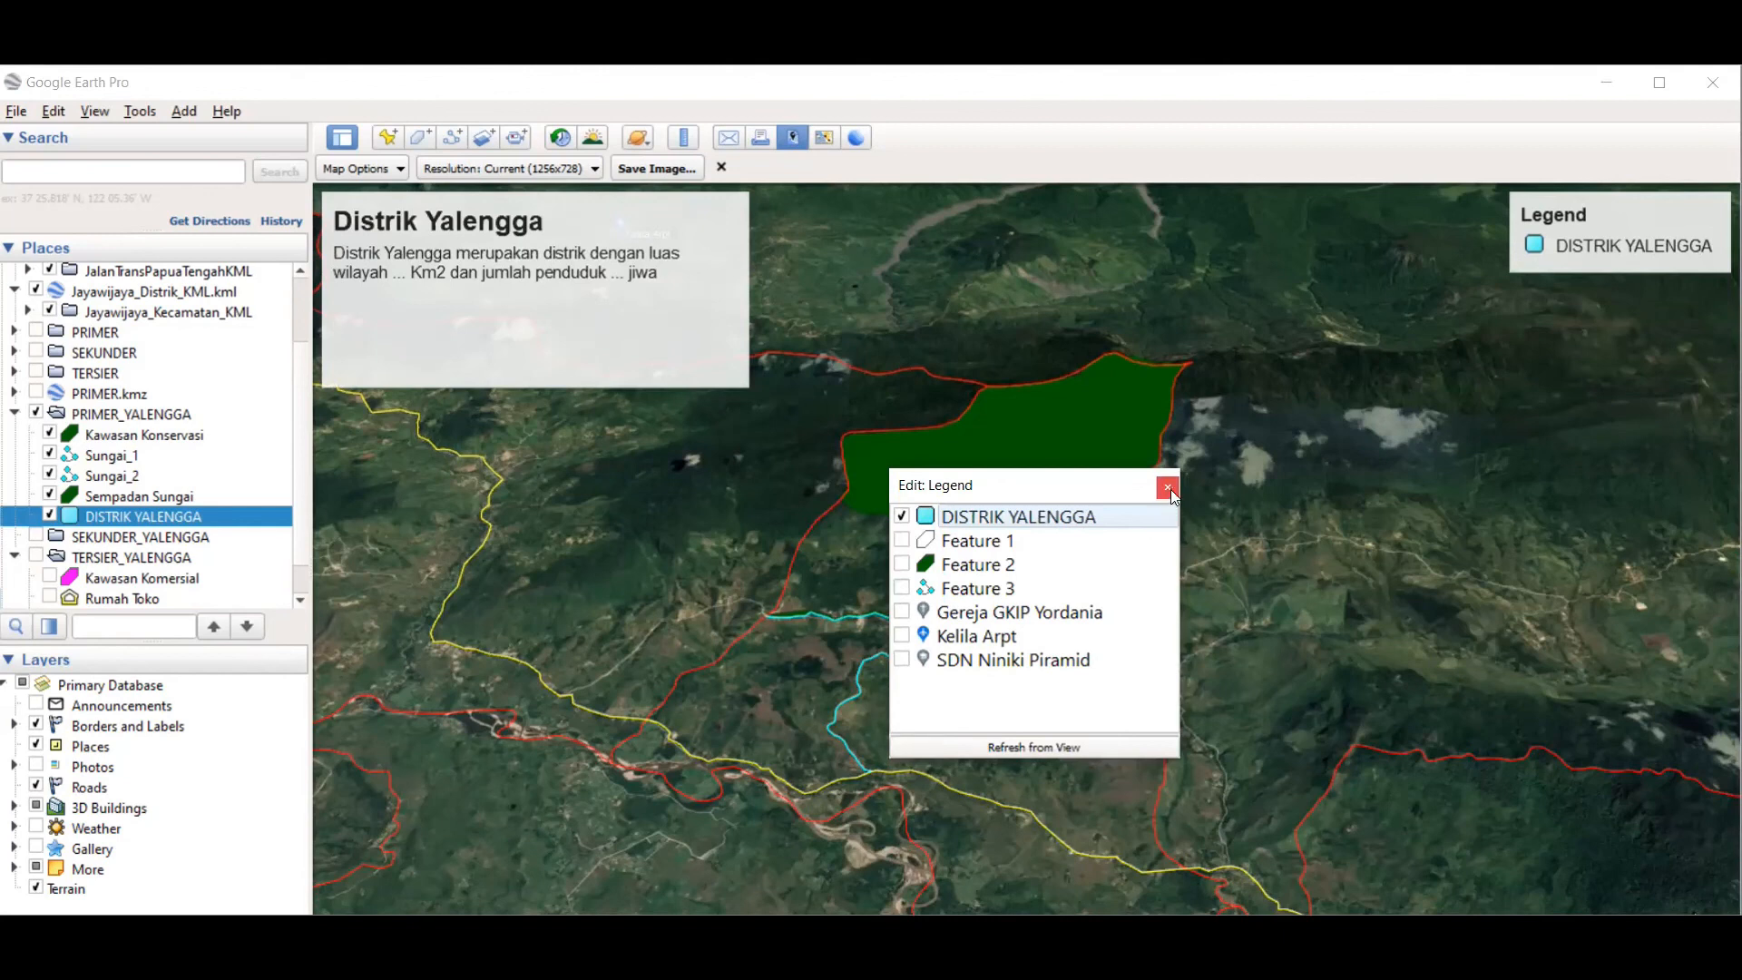
pyautogui.click(1058, 742)
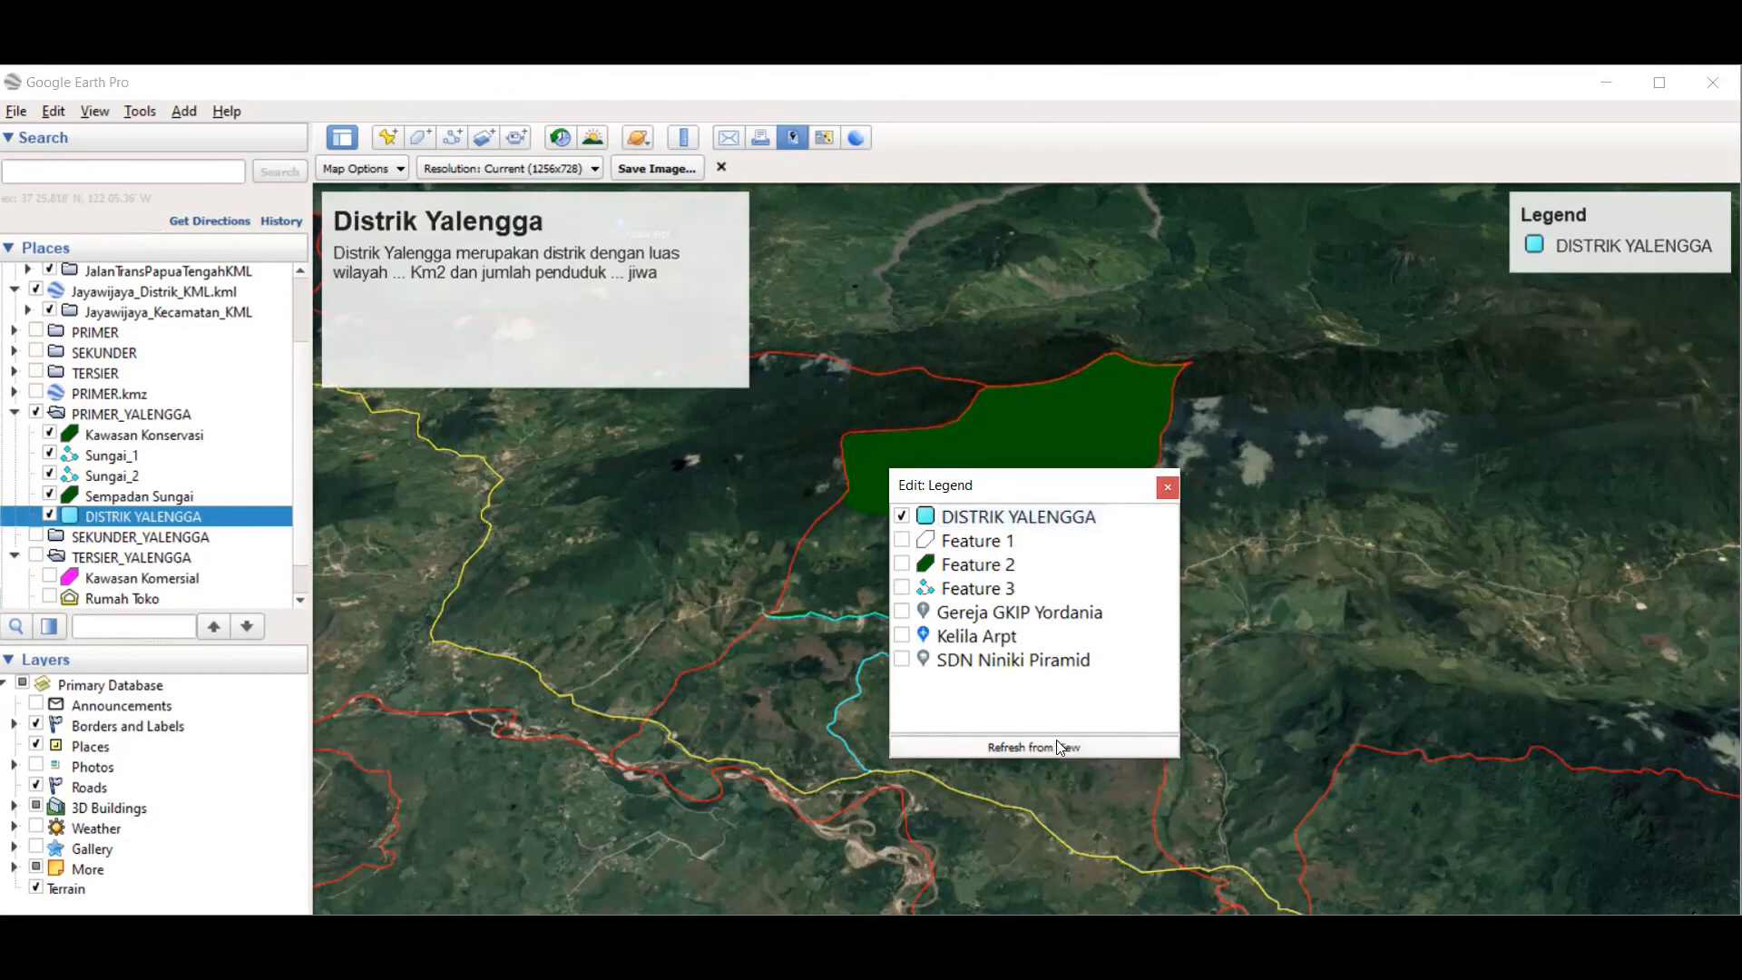
pyautogui.click(1167, 490)
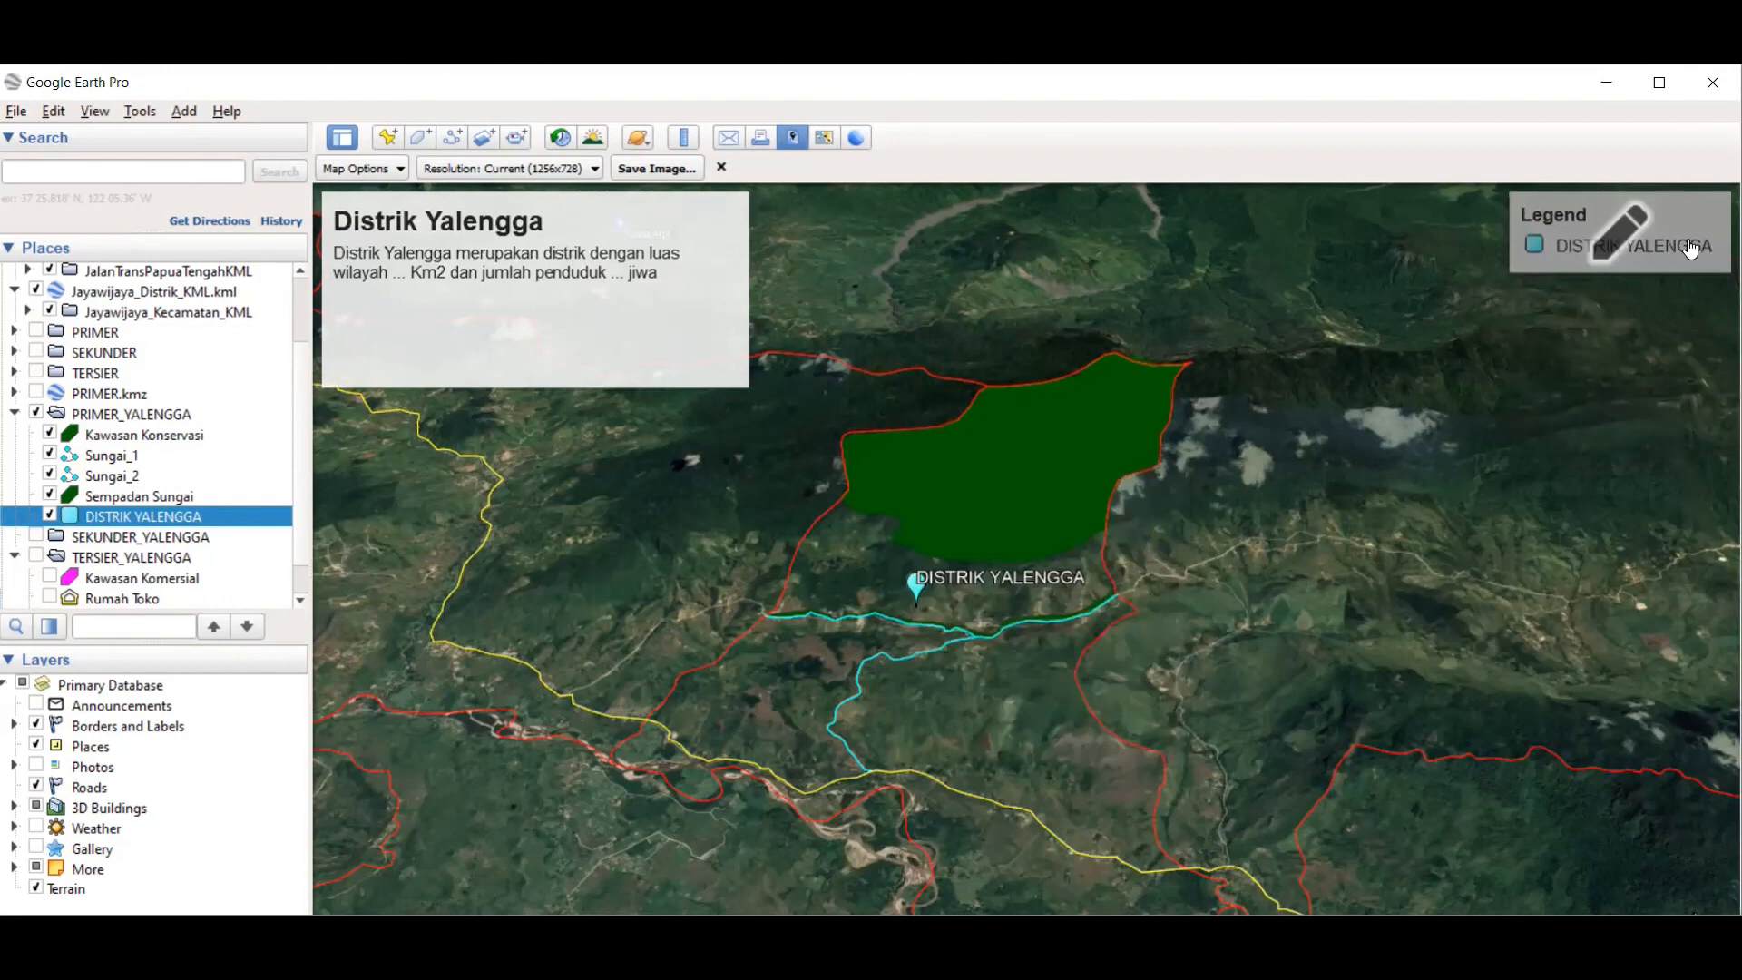
# Step: Check the legend's feature list against the PRIMER_YALENGGA items Sungai_1, Sungai_2 and Kawasan Konservasi
pyautogui.click(1628, 242)
pyautogui.click(128, 462)
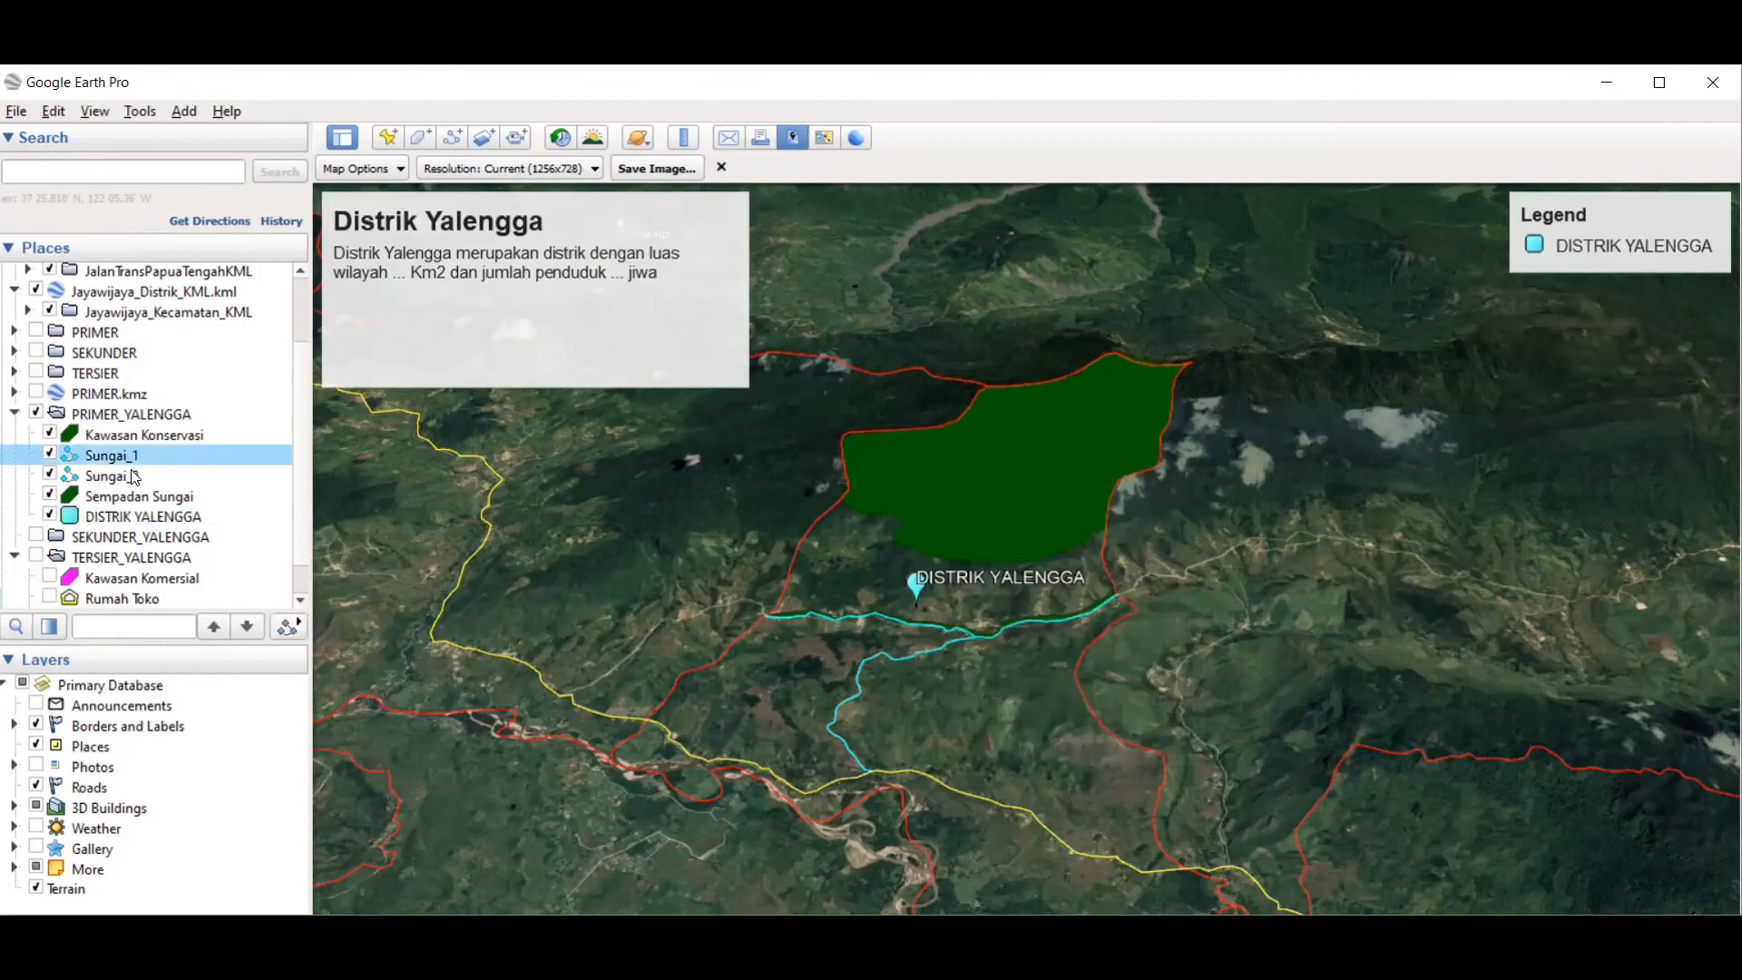
pyautogui.click(133, 476)
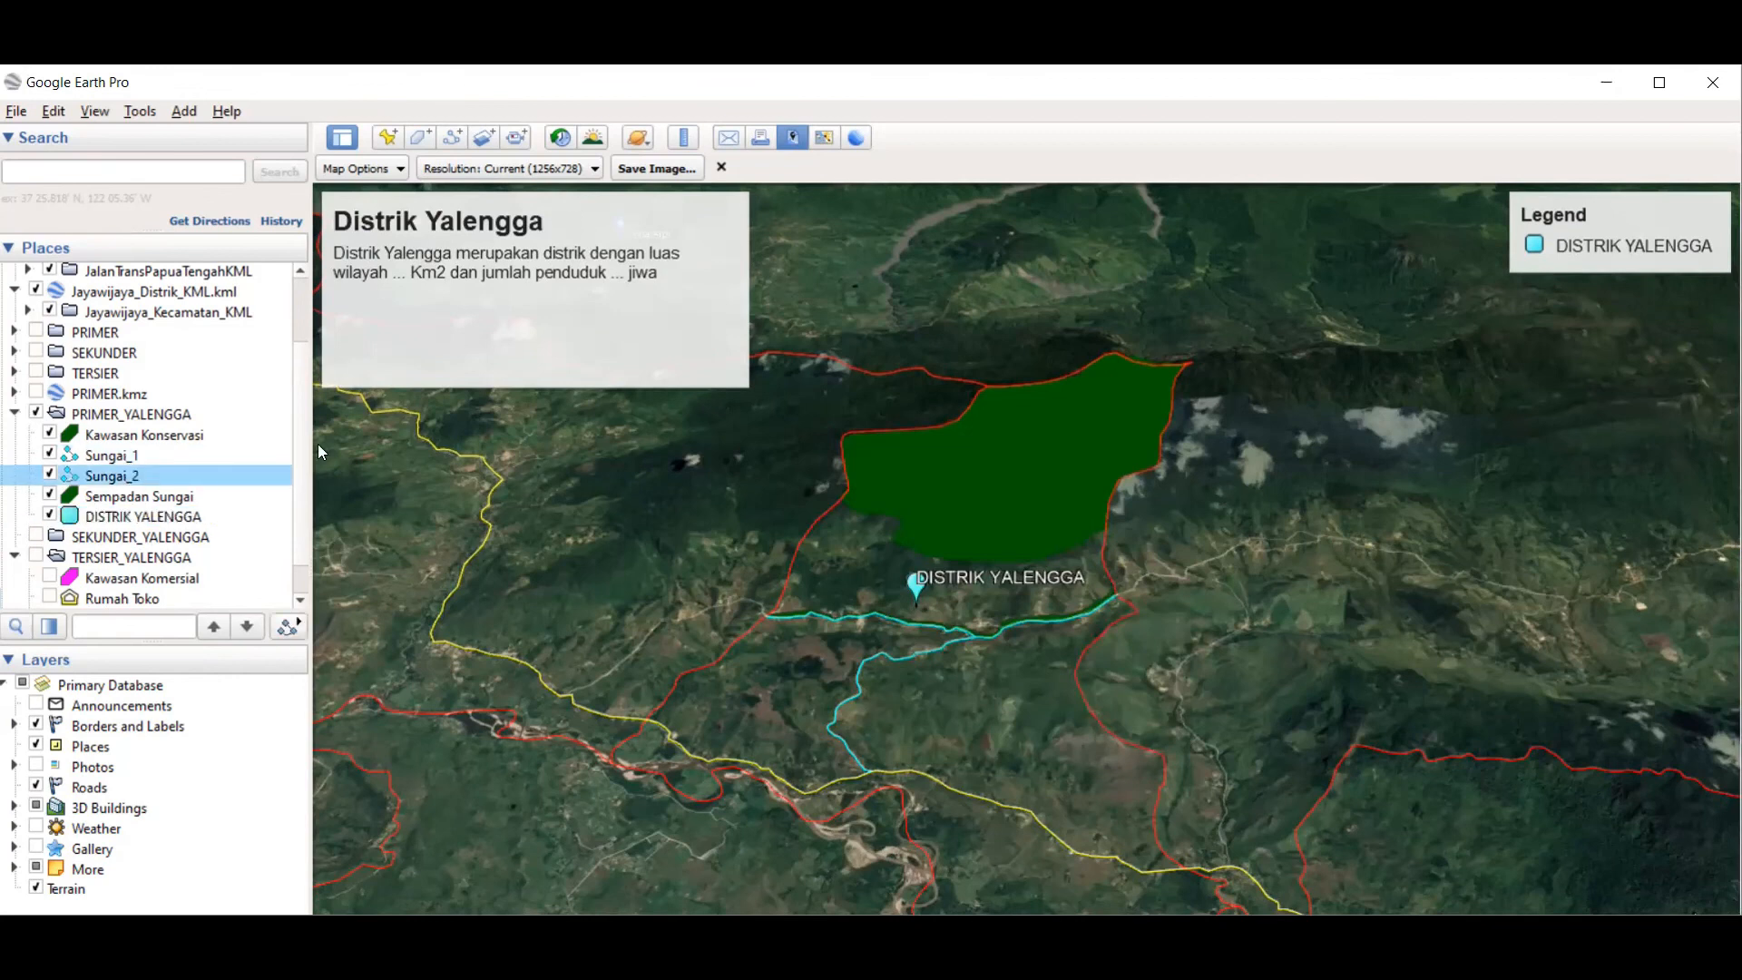
pyautogui.click(1624, 255)
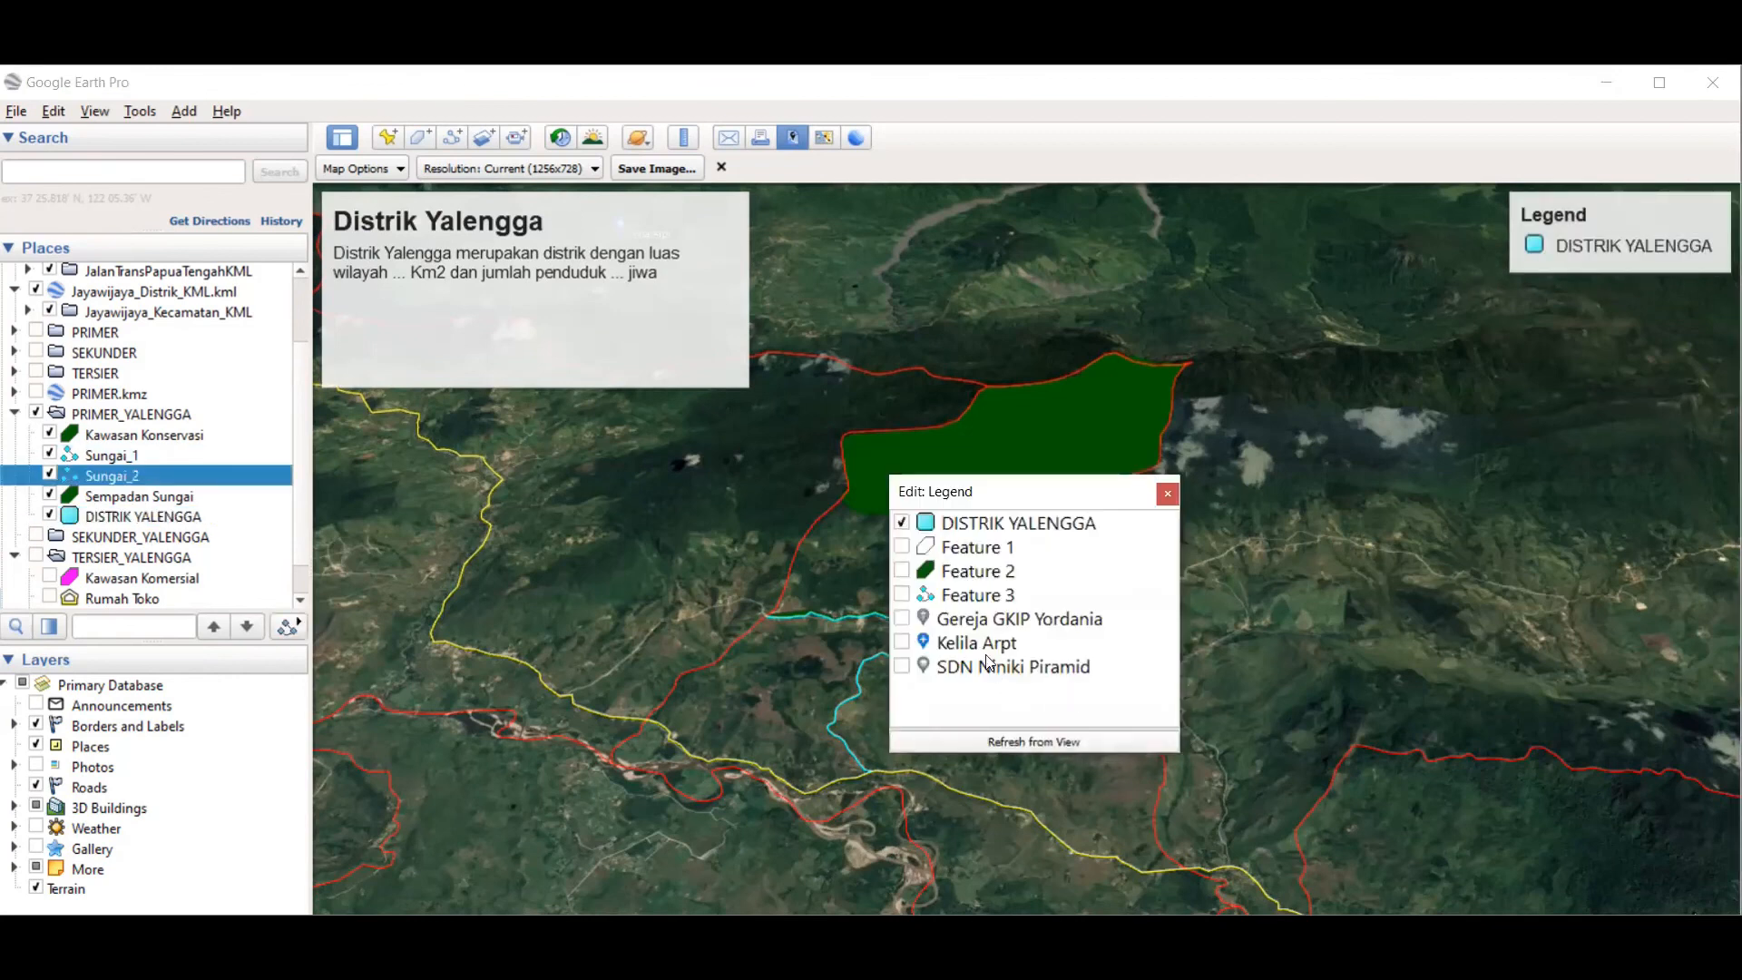
pyautogui.click(1164, 492)
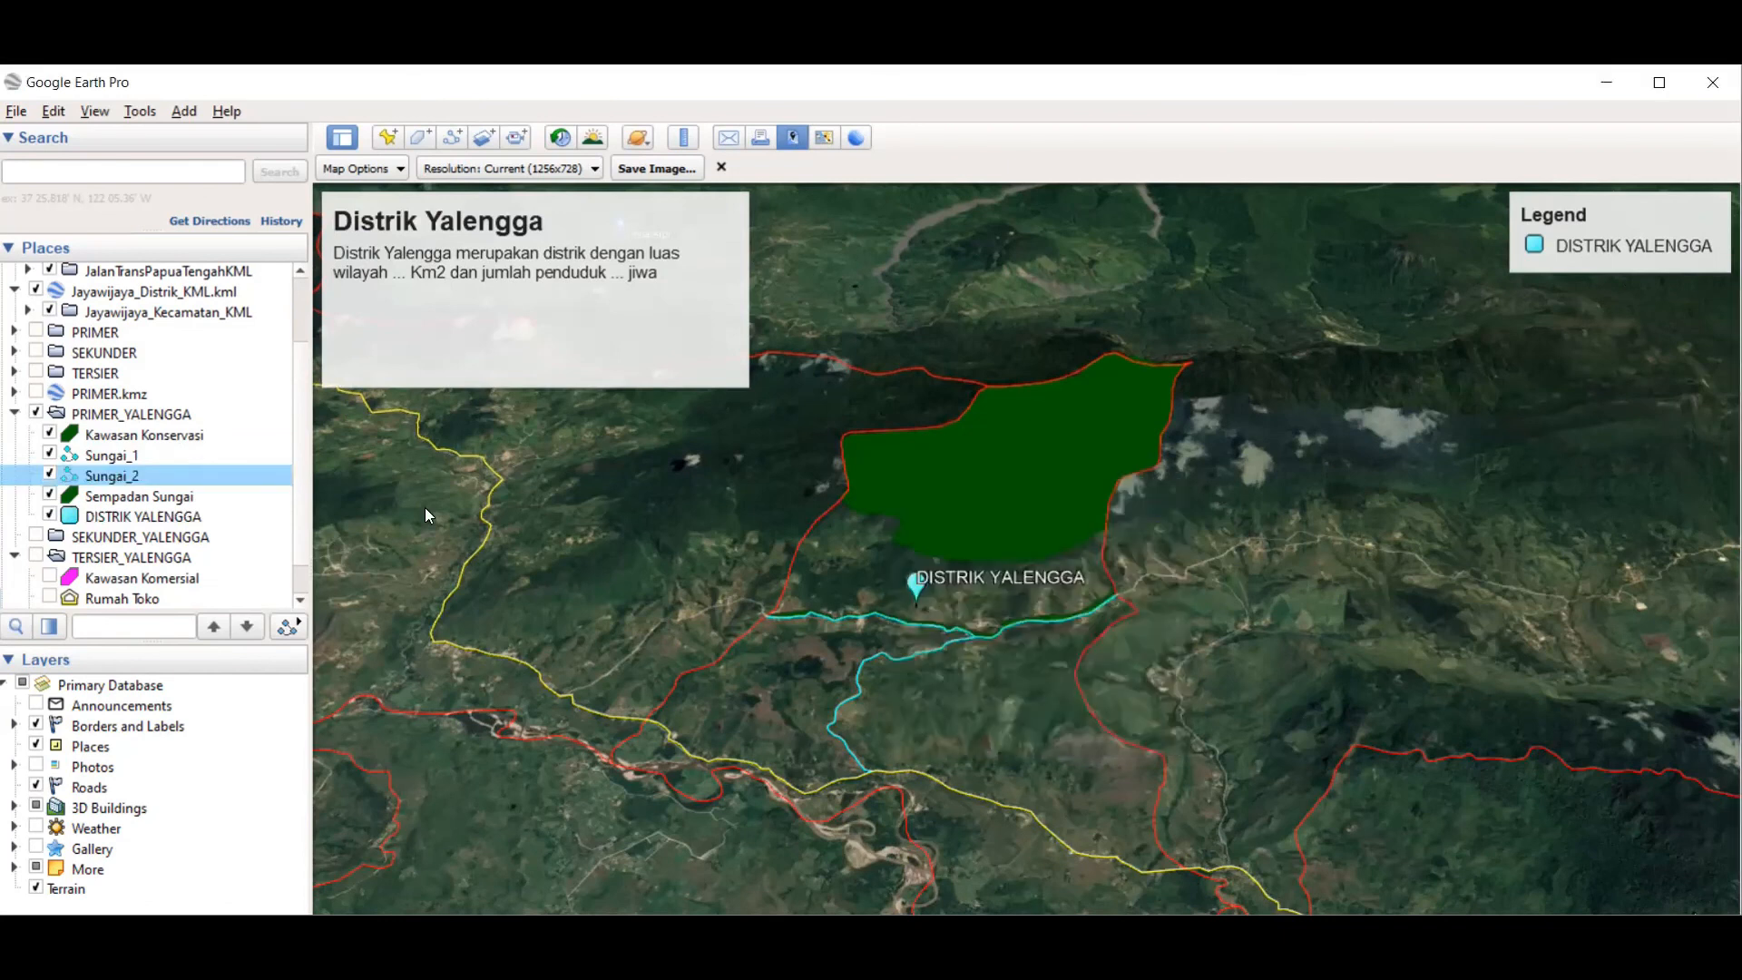
pyautogui.click(125, 435)
pyautogui.click(131, 415)
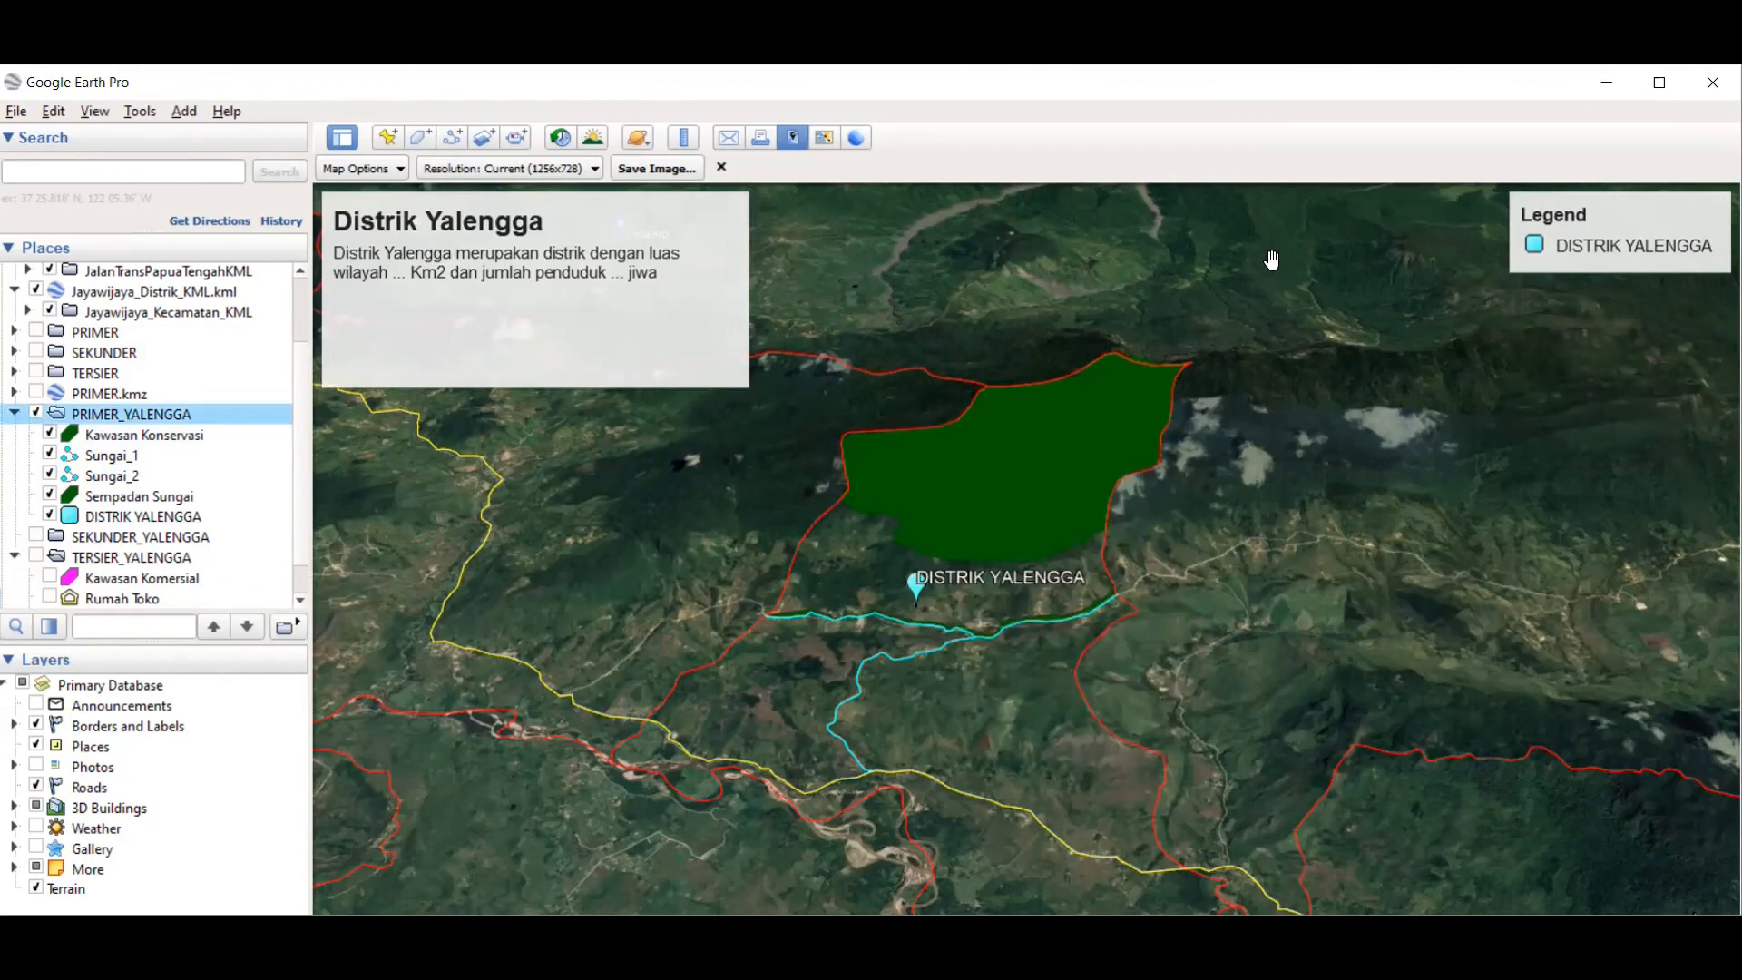
pyautogui.click(1608, 245)
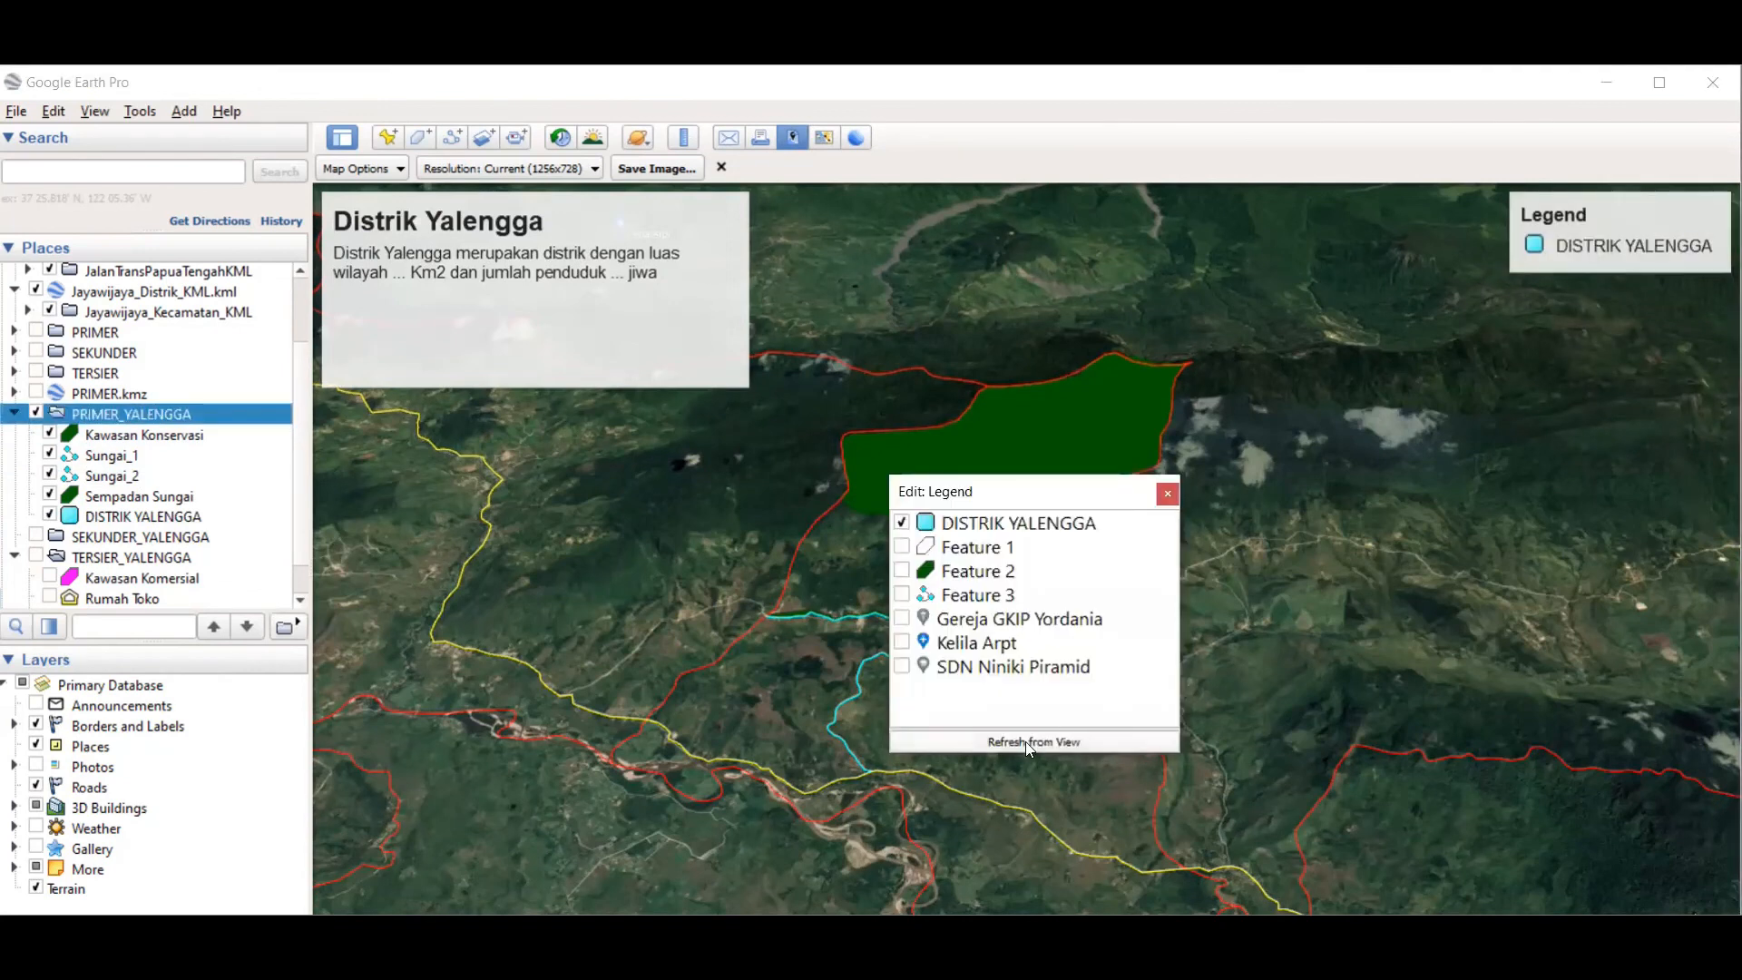
pyautogui.click(903, 571)
pyautogui.click(903, 572)
pyautogui.click(1167, 495)
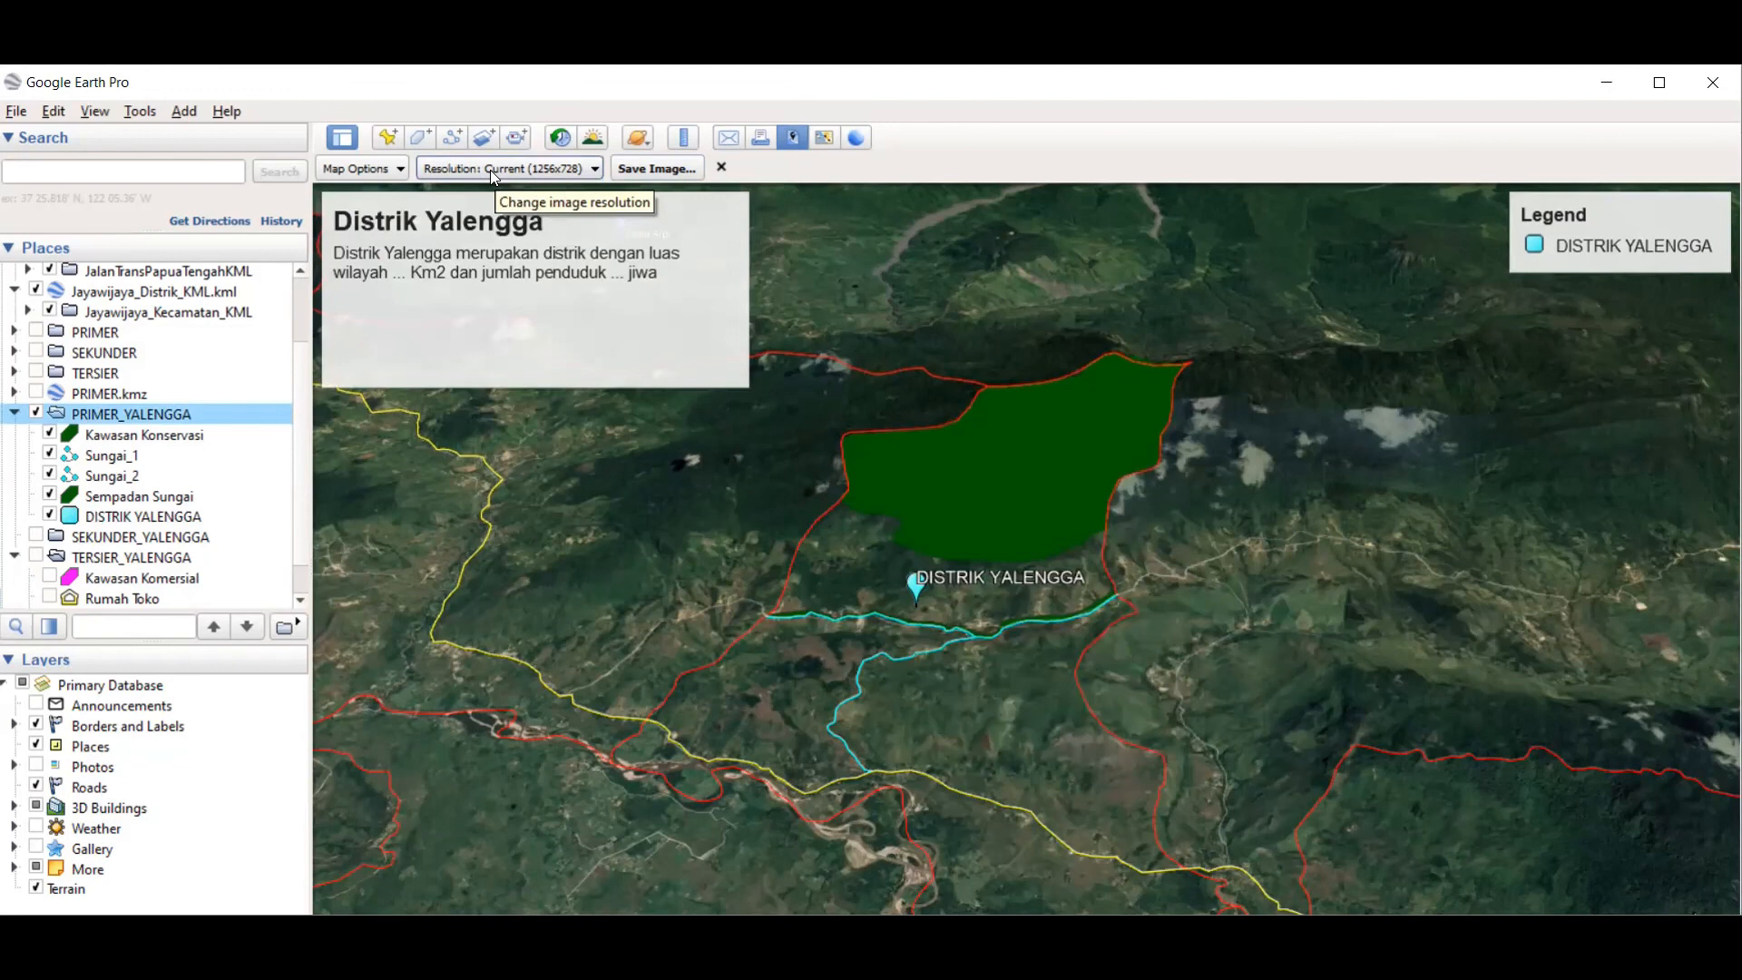
# Step: Save the map image as a JPEG named Yalengga in the 20220406 - Tugas Individu folder and close the map layout
pyautogui.click(657, 170)
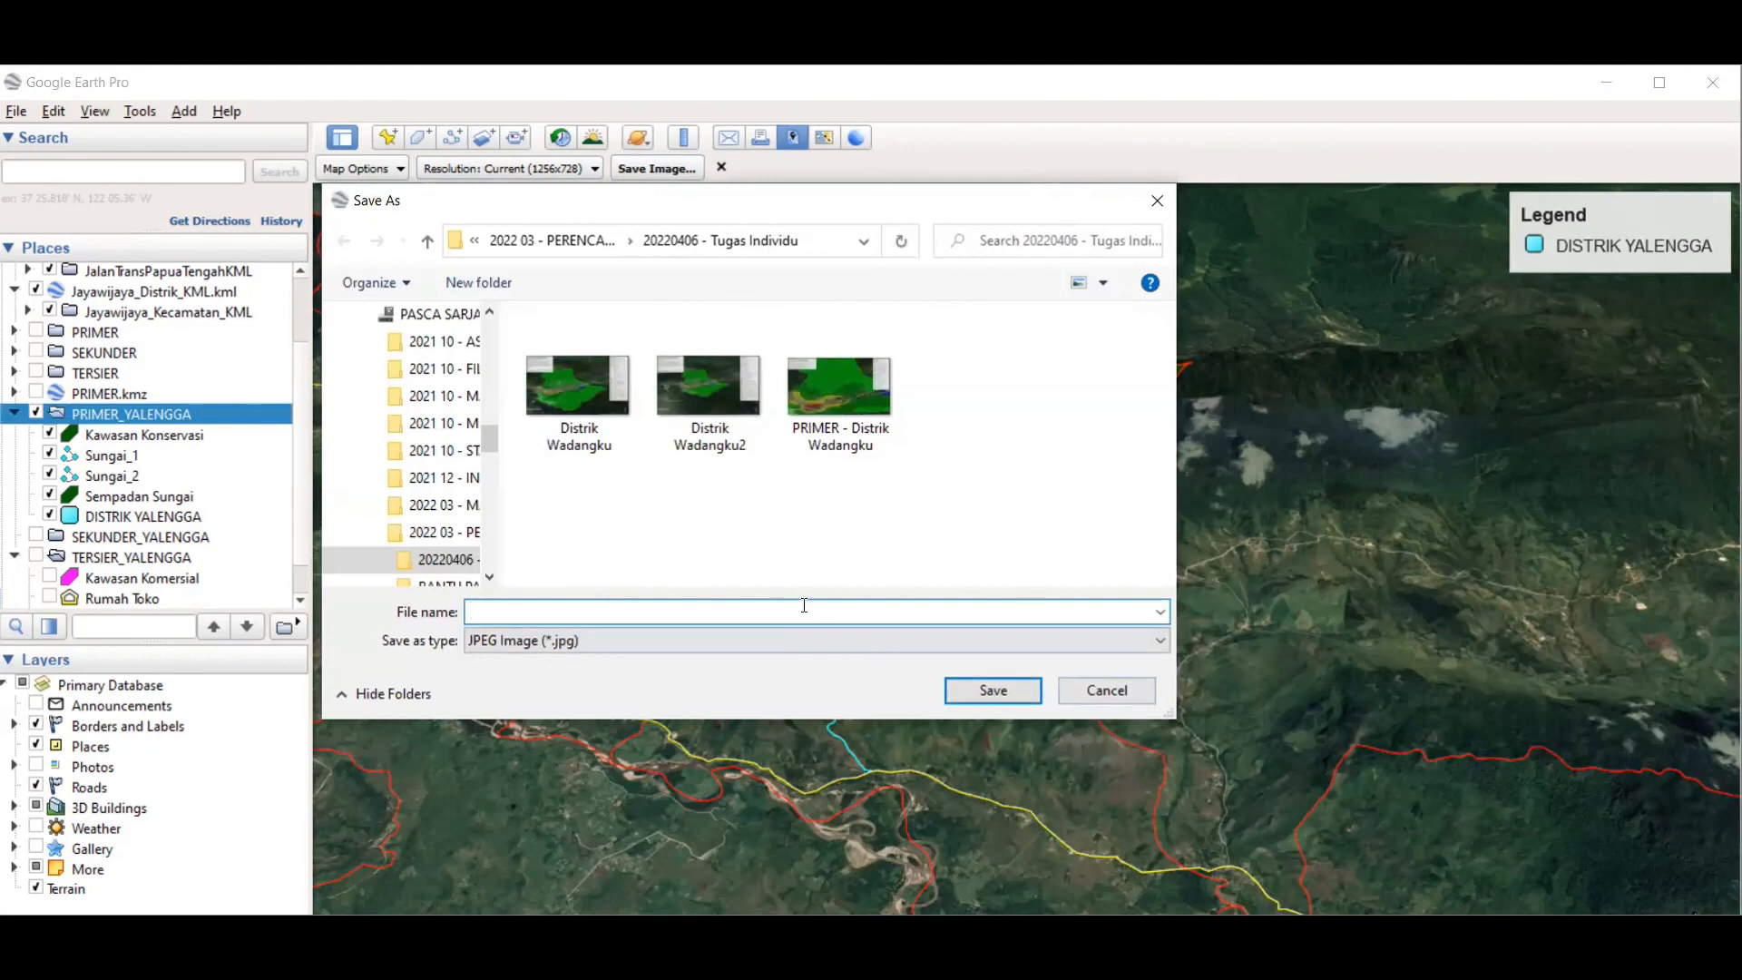
pyautogui.write('Yalengga')
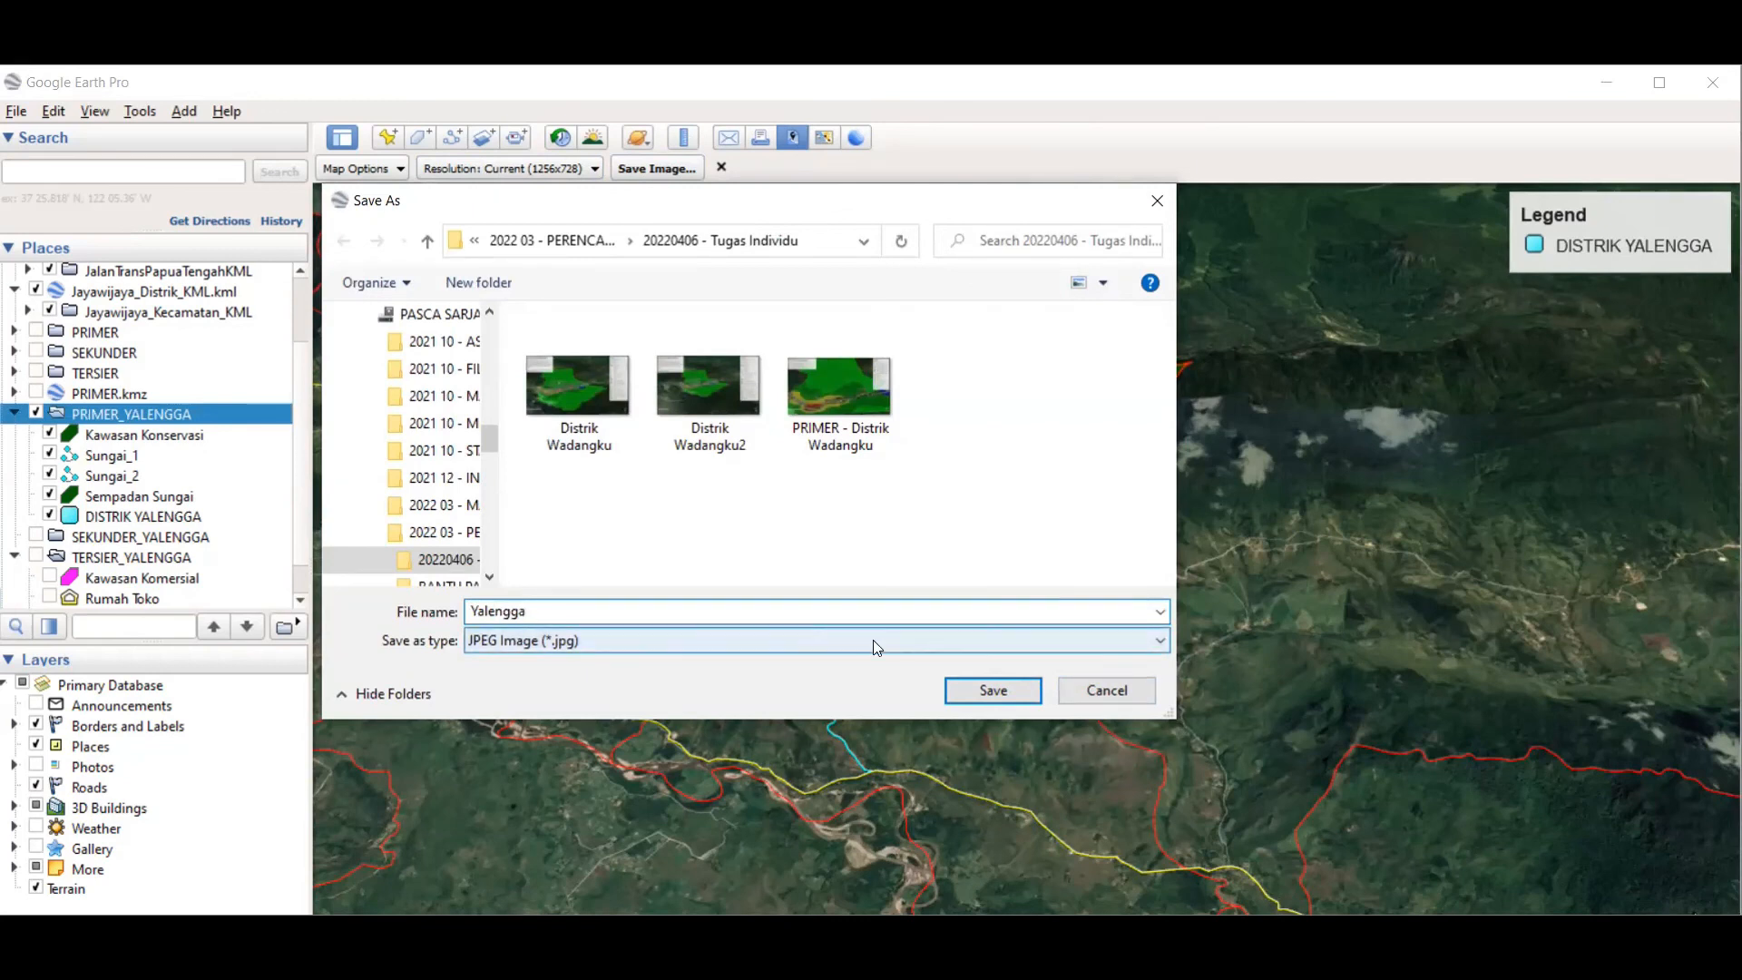
pyautogui.click(1013, 685)
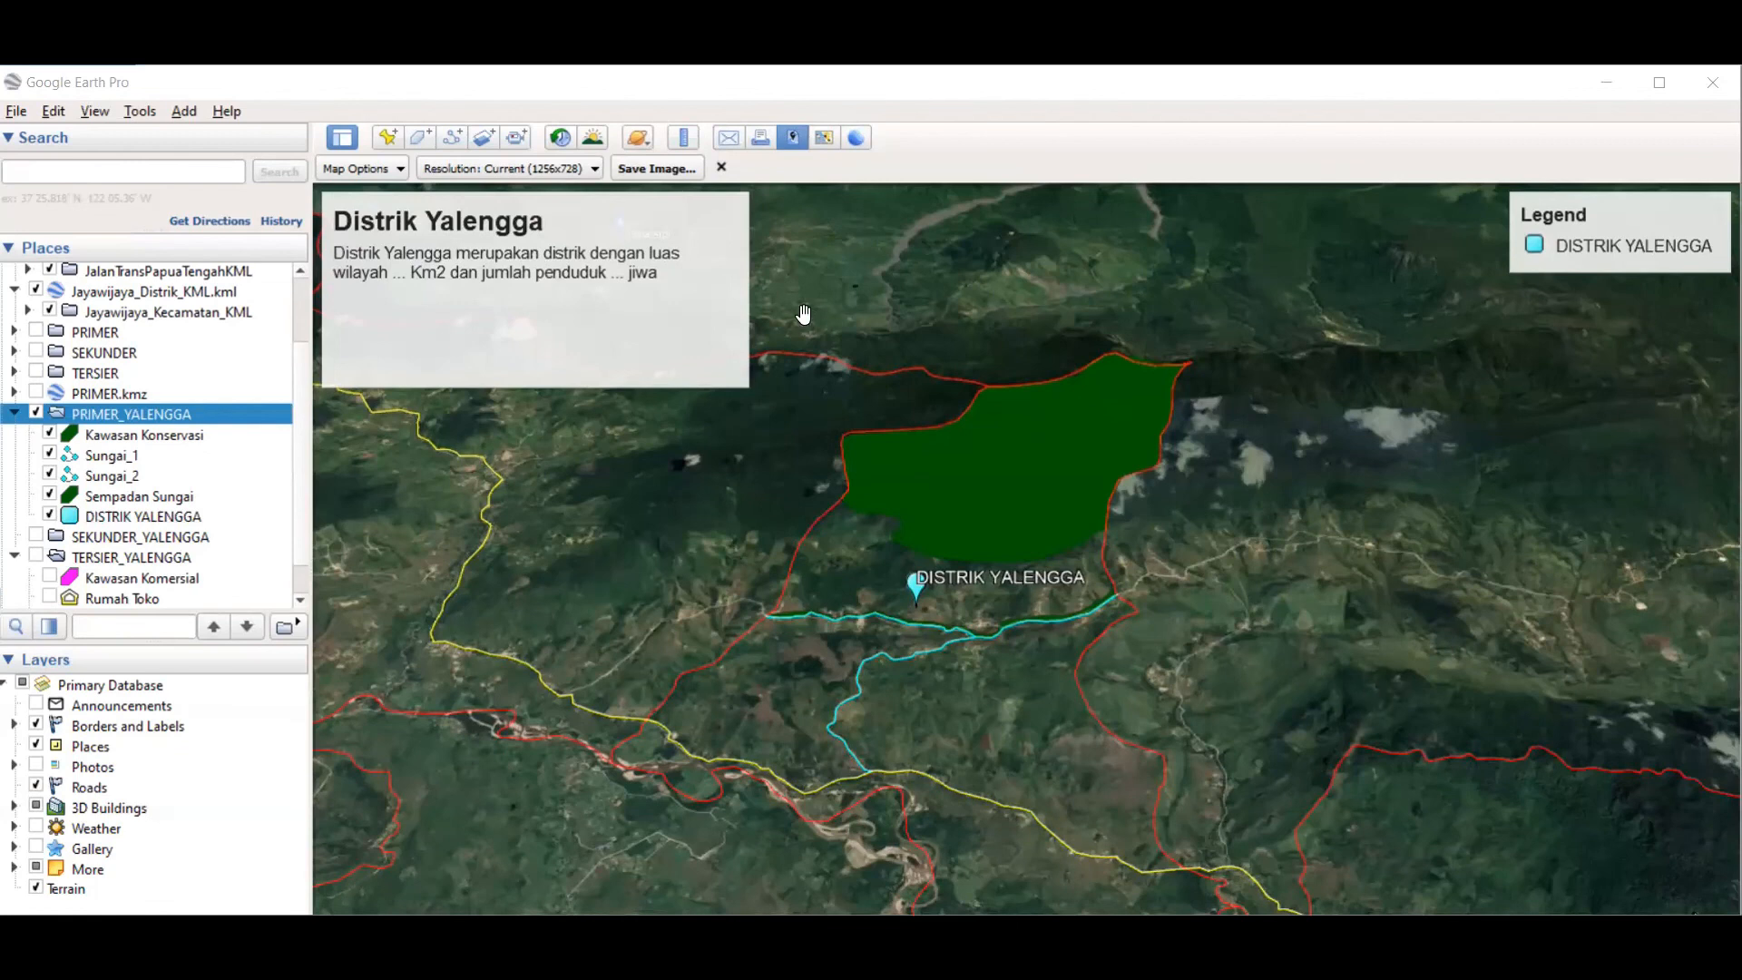
pyautogui.click(791, 140)
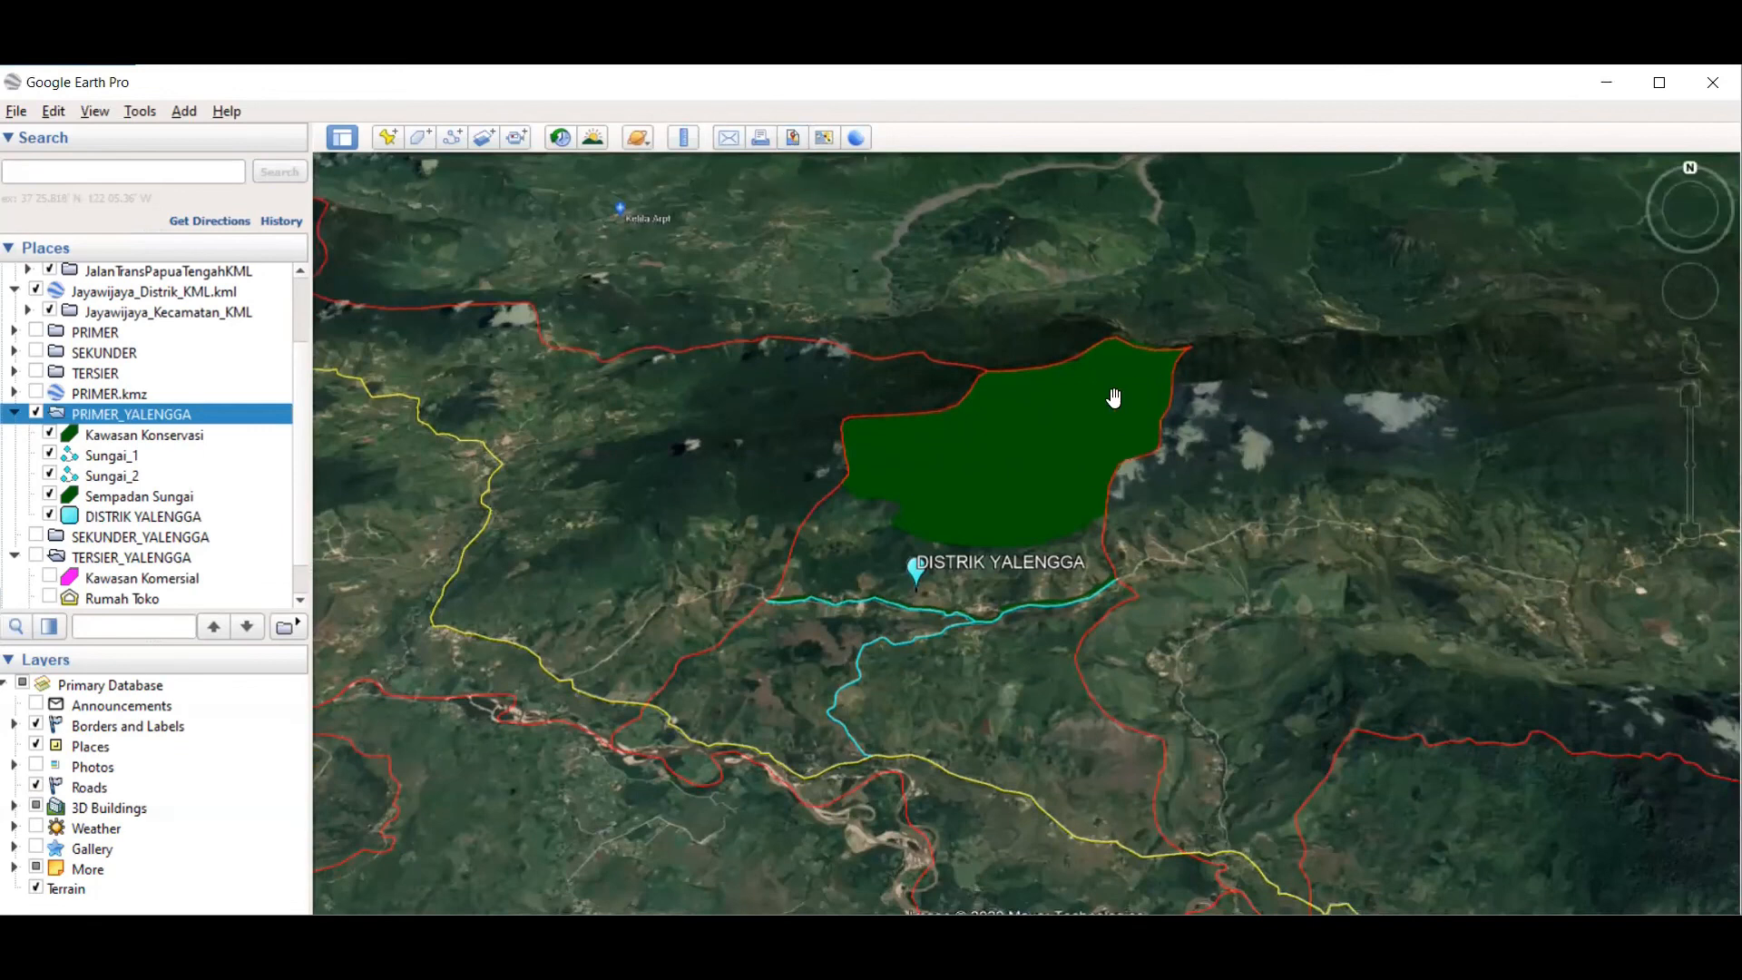
pyautogui.scroll(-1, 1114, 391)
pyautogui.scroll(1, 1115, 460)
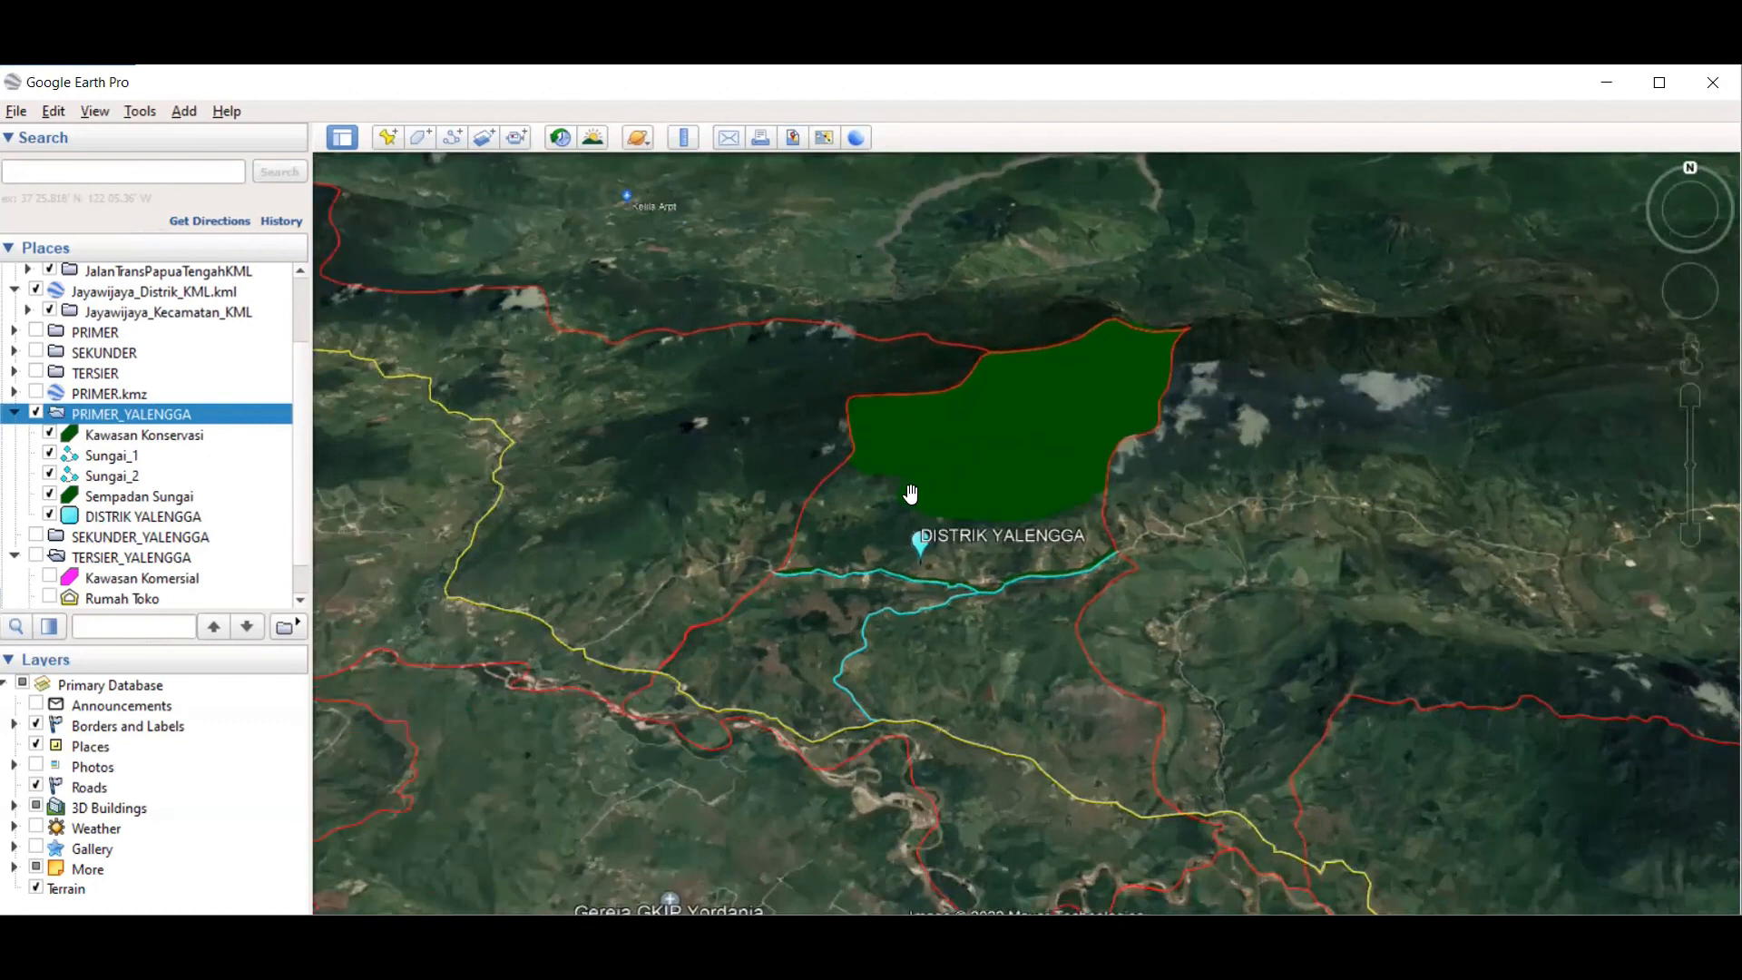
pyautogui.rightClick(134, 410)
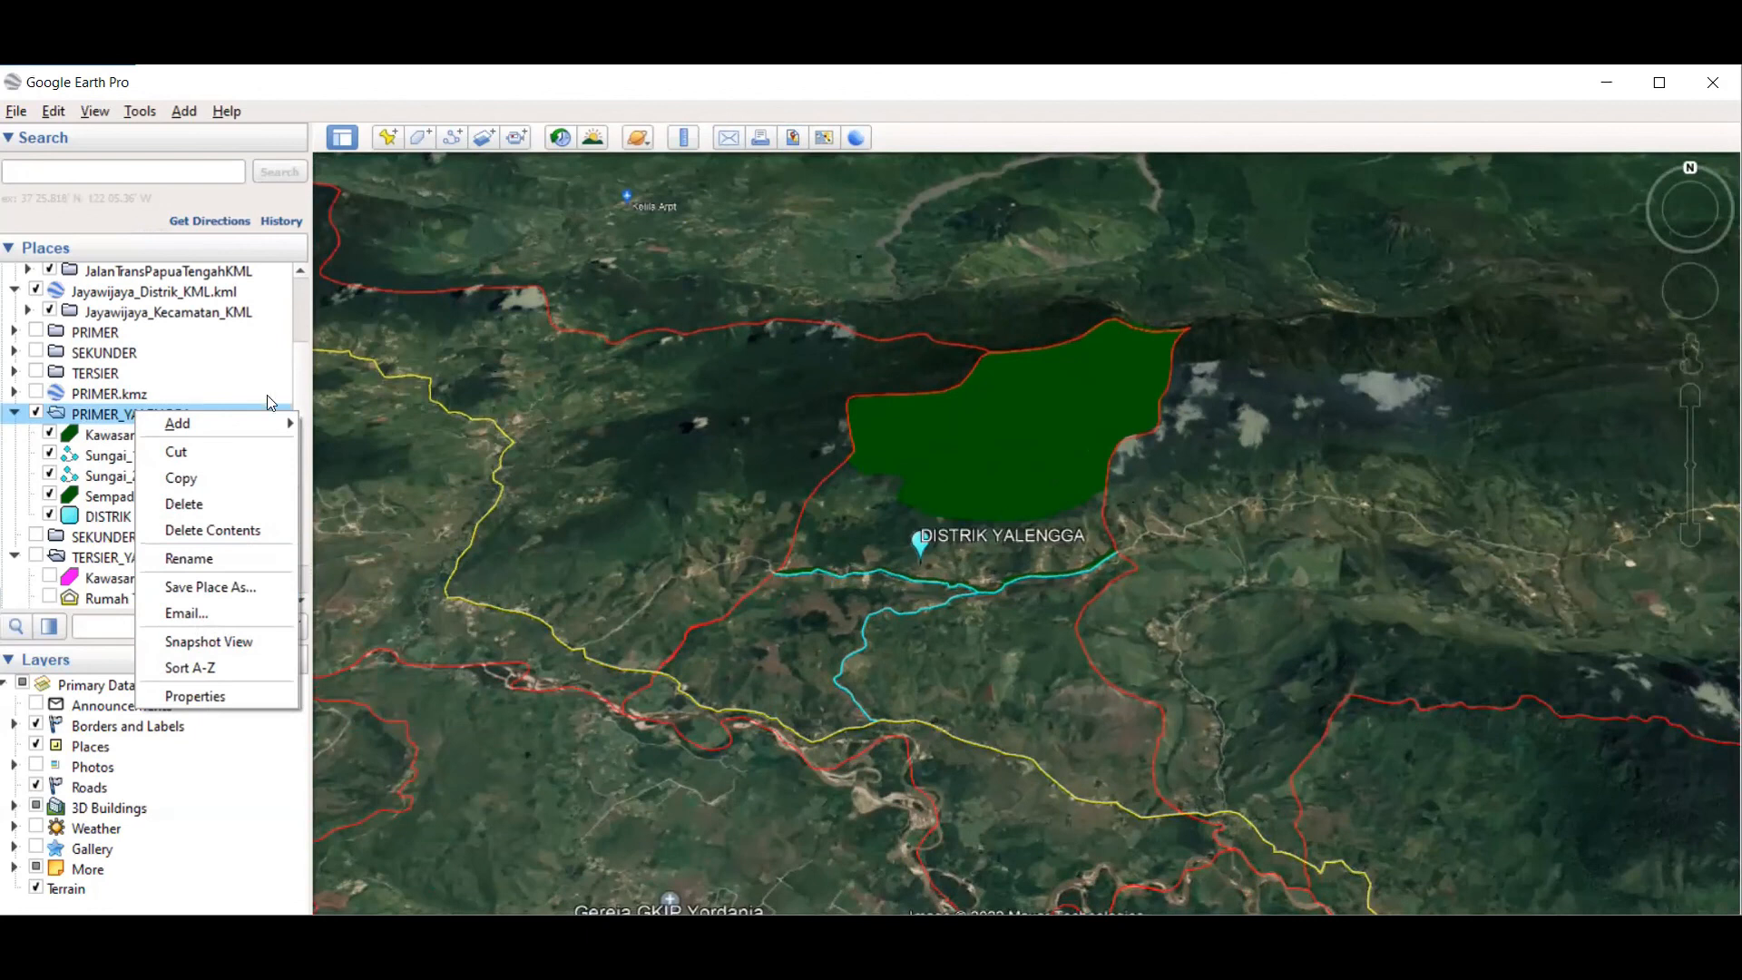
pyautogui.click(915, 207)
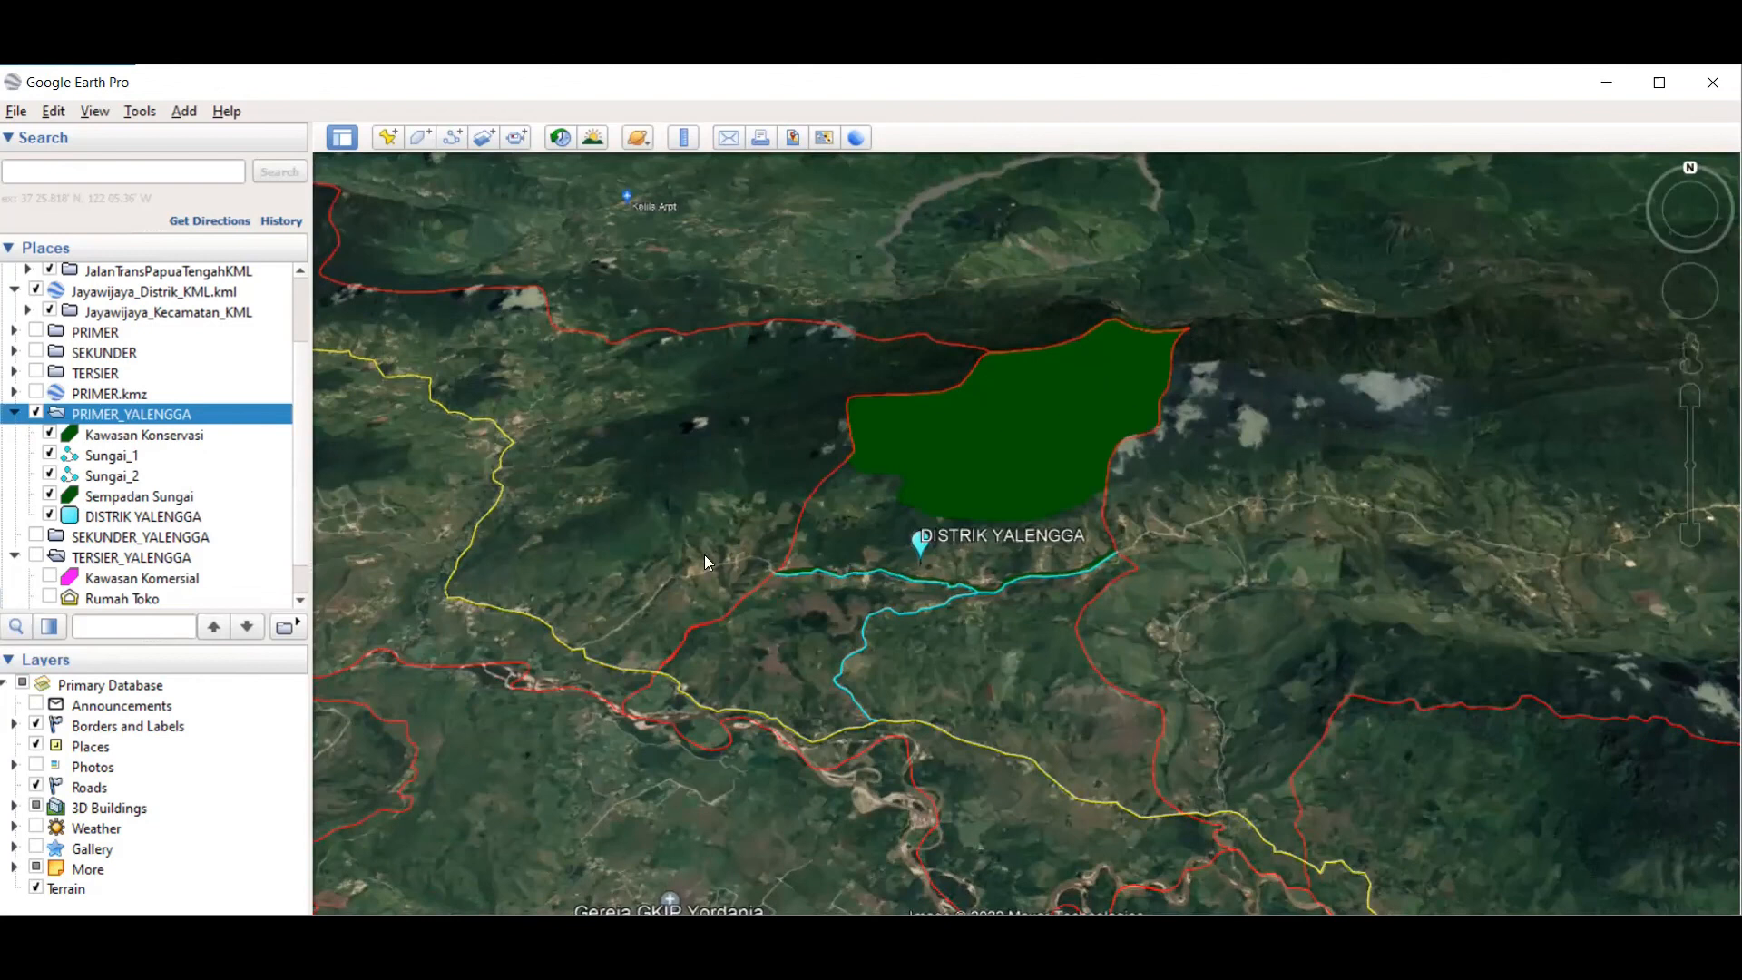
pyautogui.scroll(2, 305, 396)
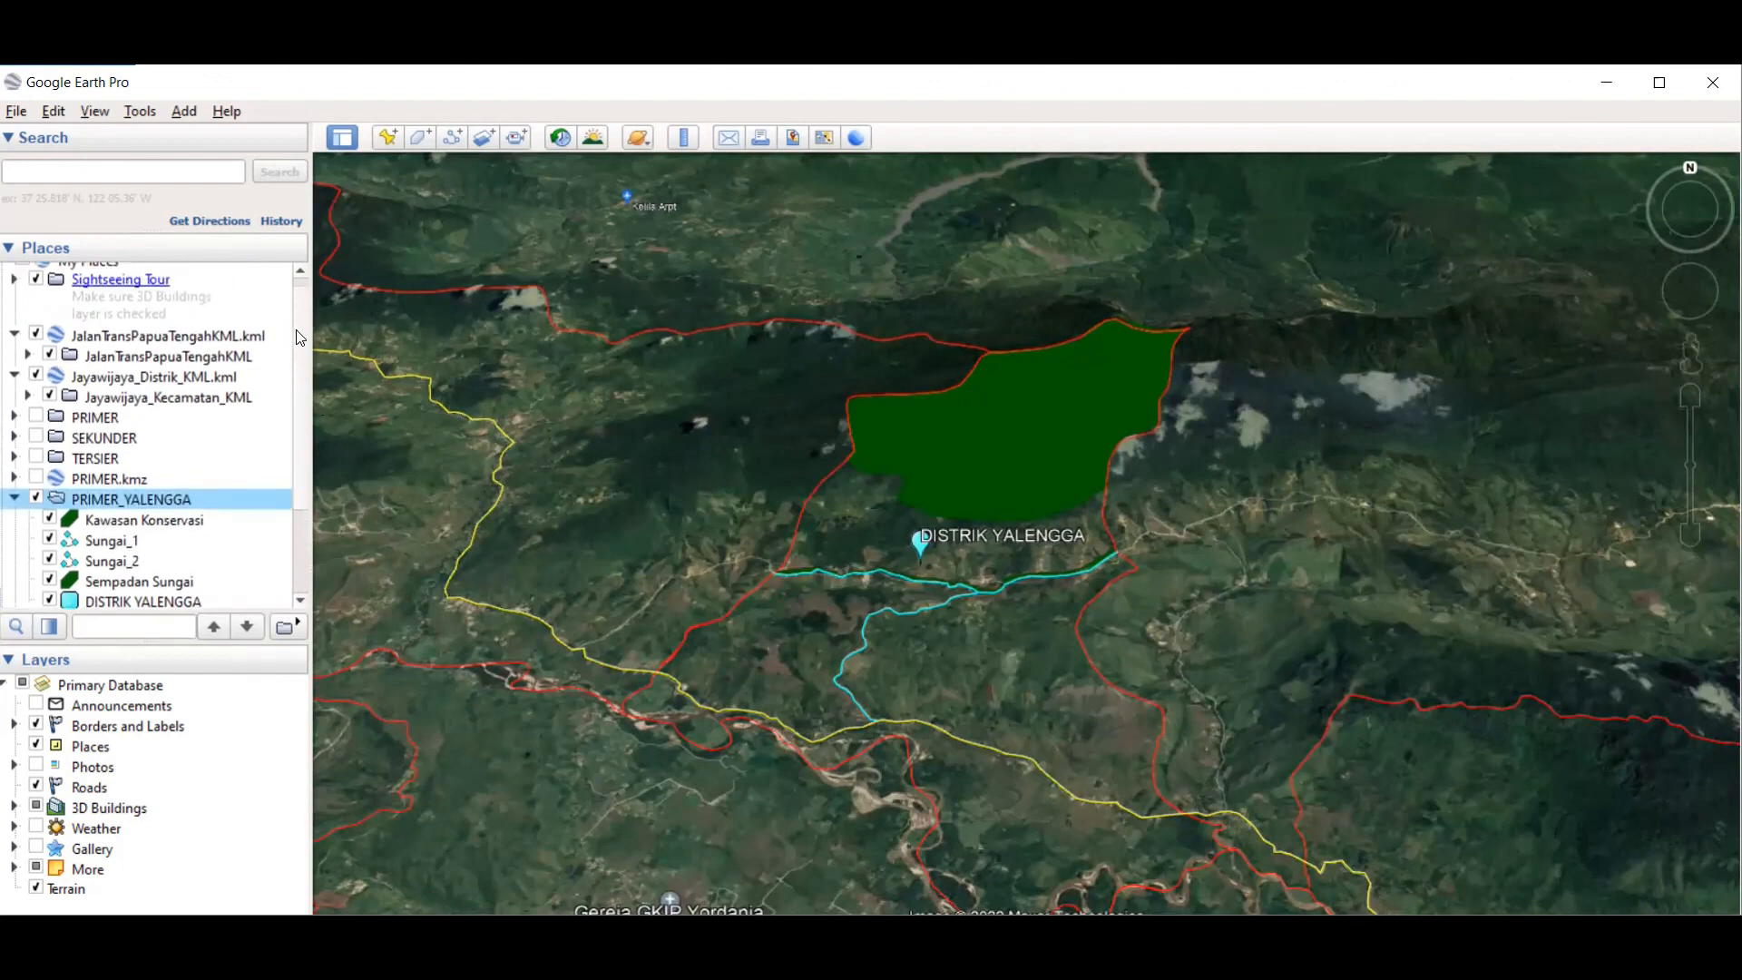